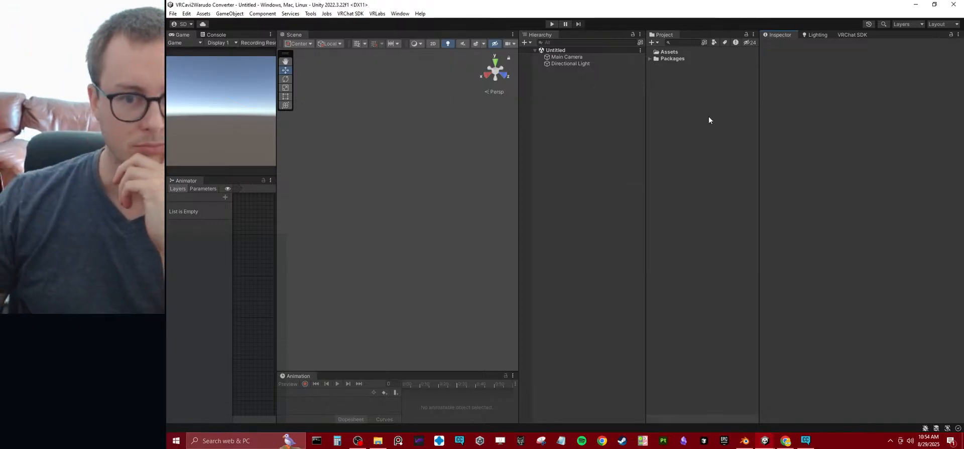
click(650, 59)
click(651, 58)
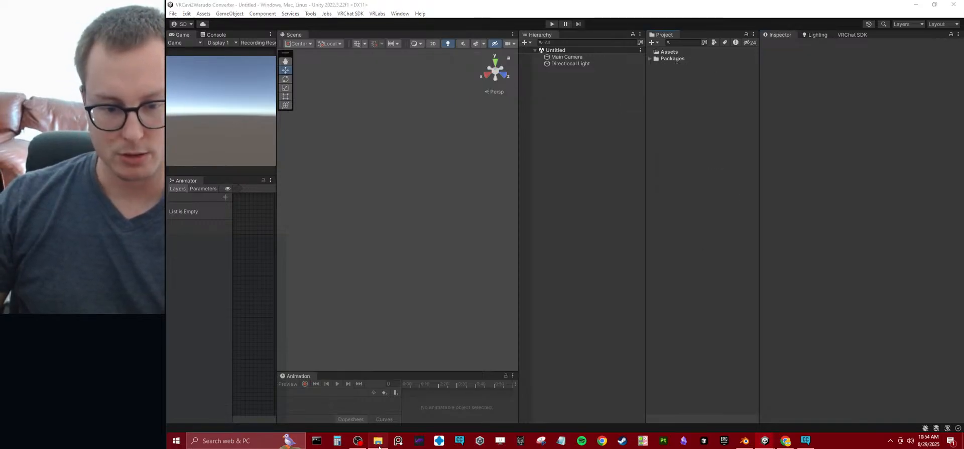
click(378, 440)
click(885, 153)
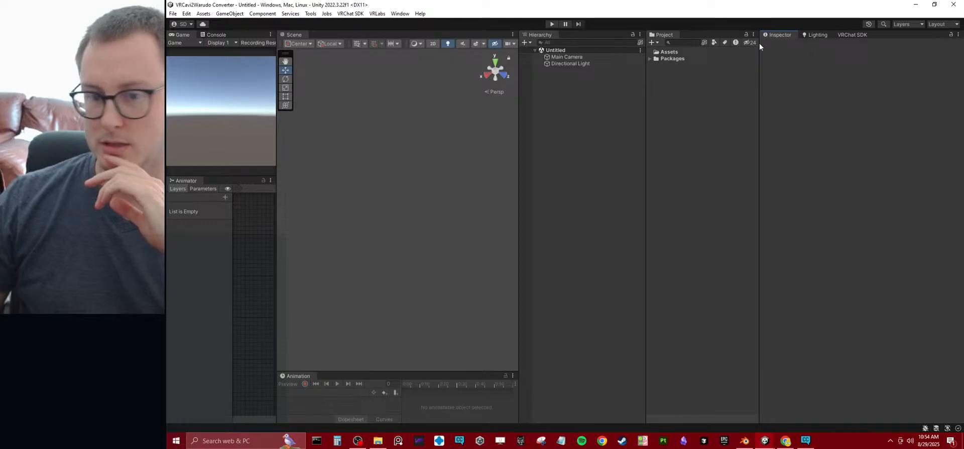
Step: Show the Console, widen the Scene view beside it and clear the logged messages
click(217, 34)
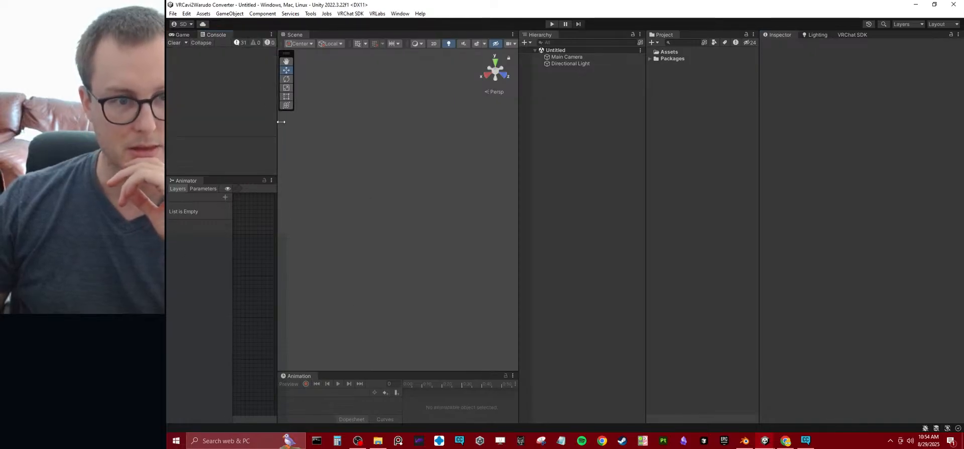
drag(276, 119, 244, 151)
click(179, 44)
click(377, 441)
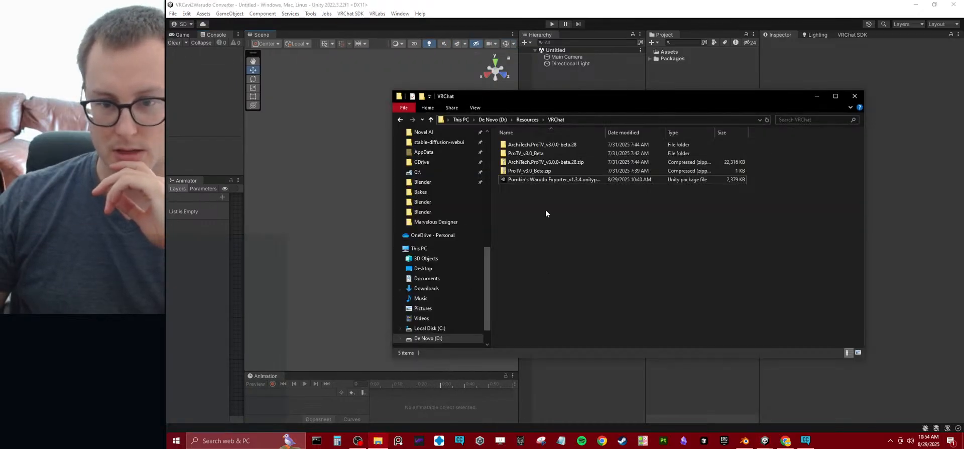
double_click(544, 180)
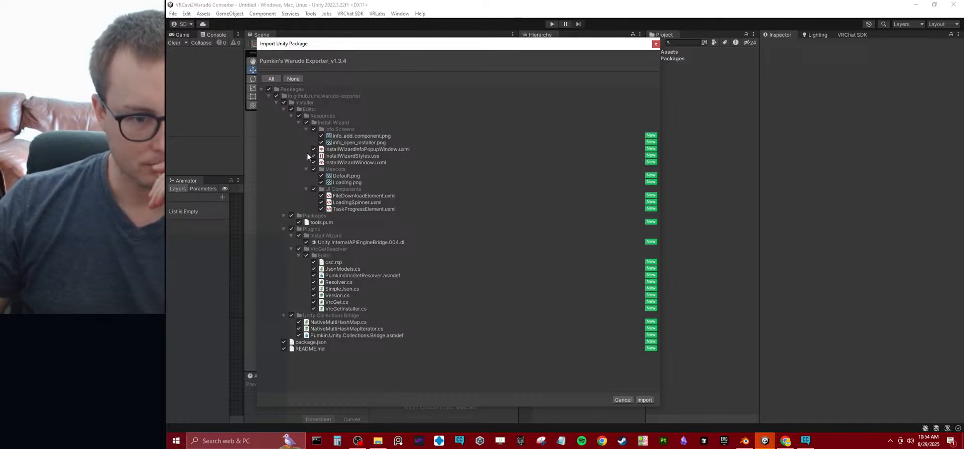
click(270, 96)
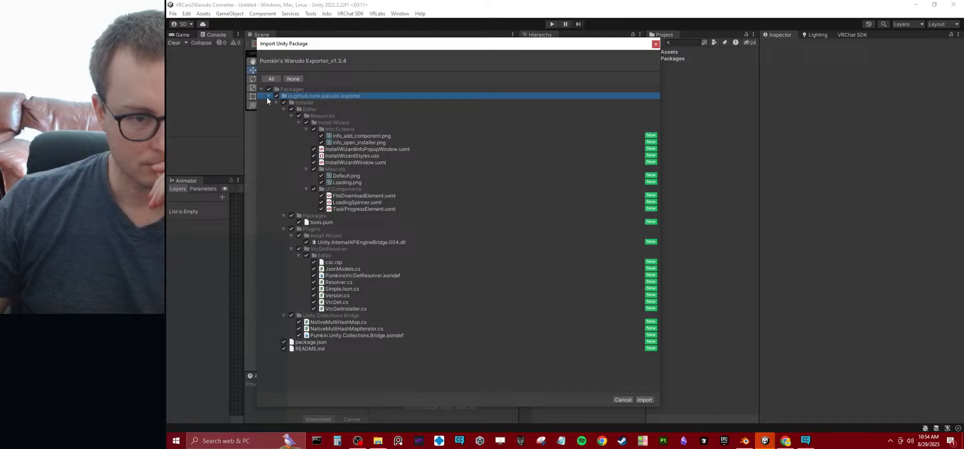
click(268, 96)
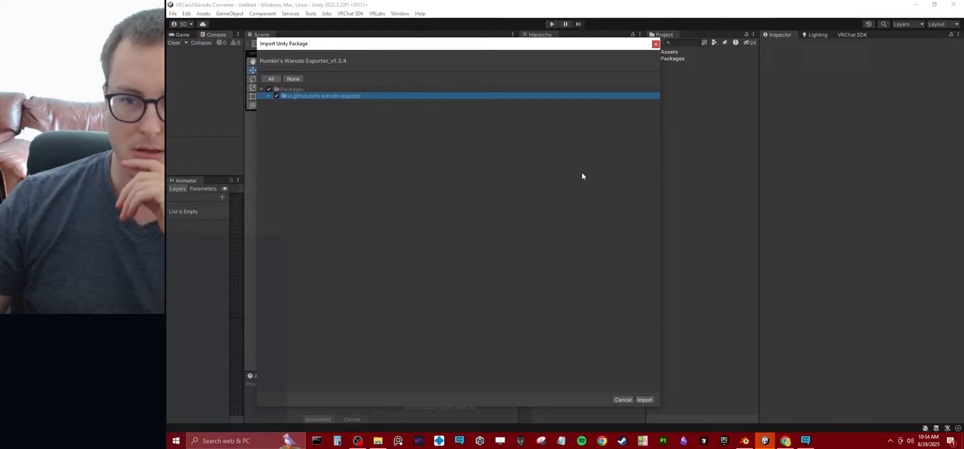
click(655, 46)
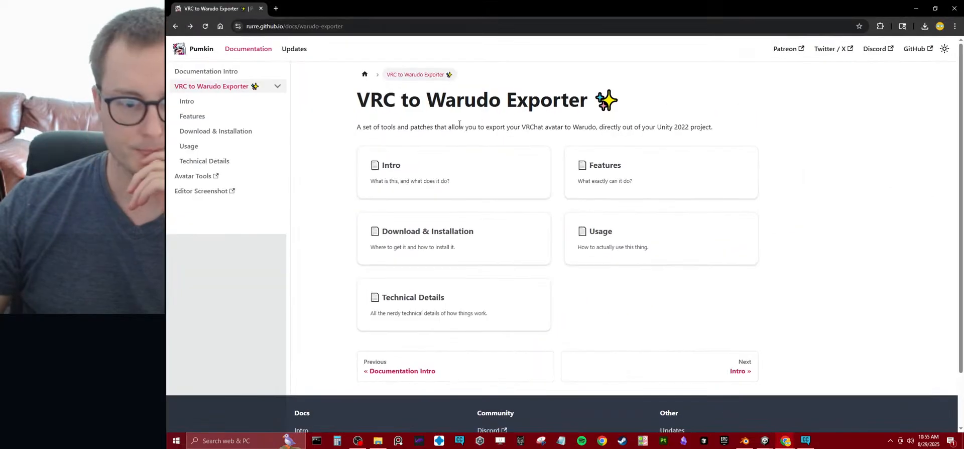
Step: Open the Intro page of the VRC to Warudo Exporter documentation and read the tool's description
click(450, 170)
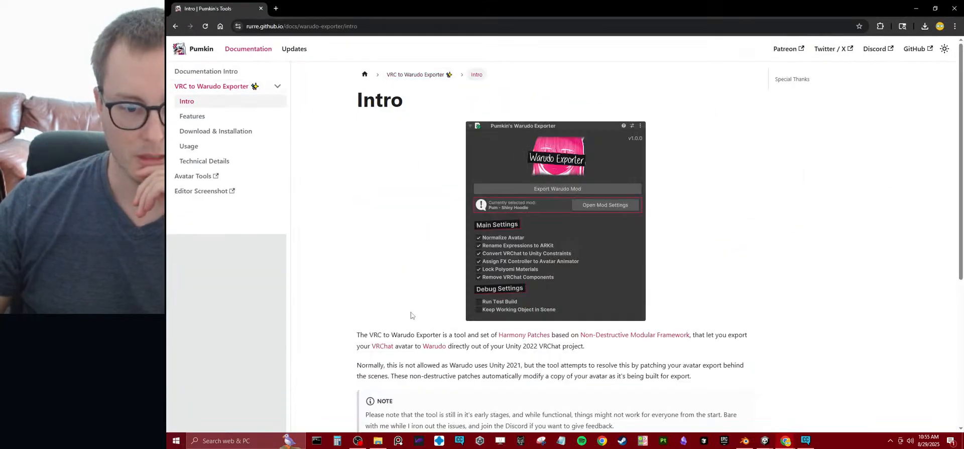
scroll(410, 315, down, 3)
drag(358, 179, 484, 169)
click(360, 173)
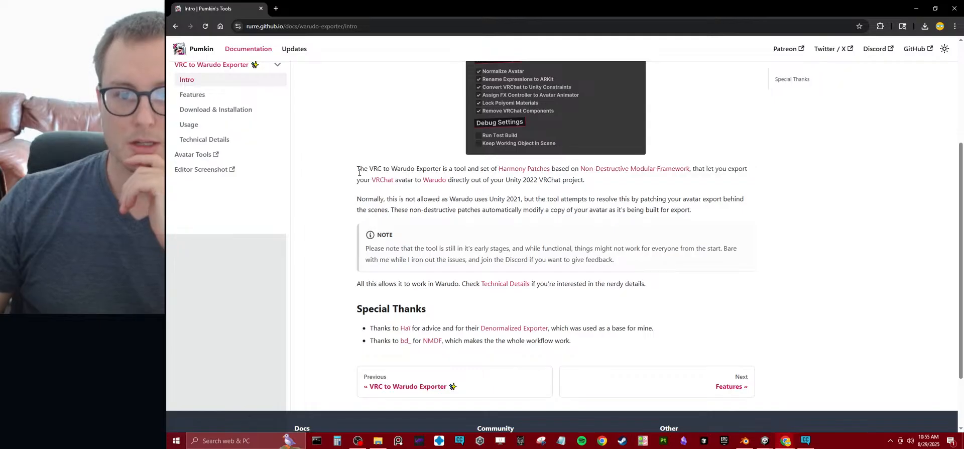
drag(360, 172, 779, 167)
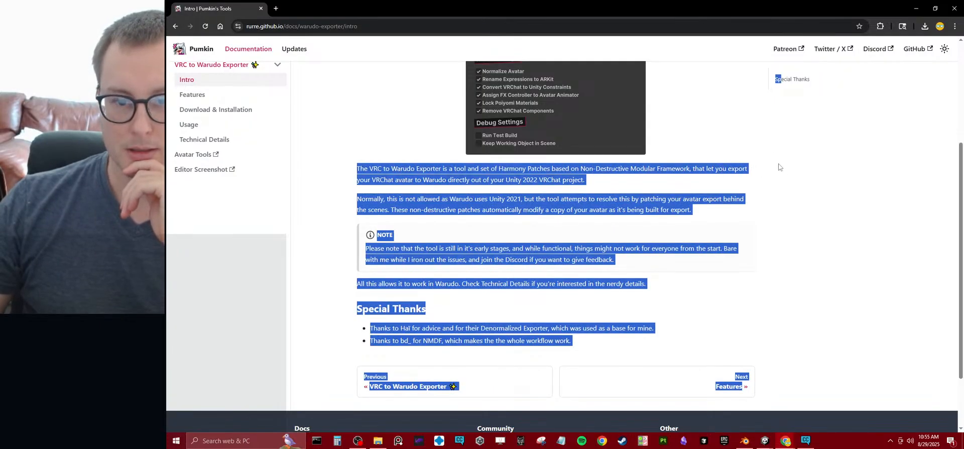
click(781, 188)
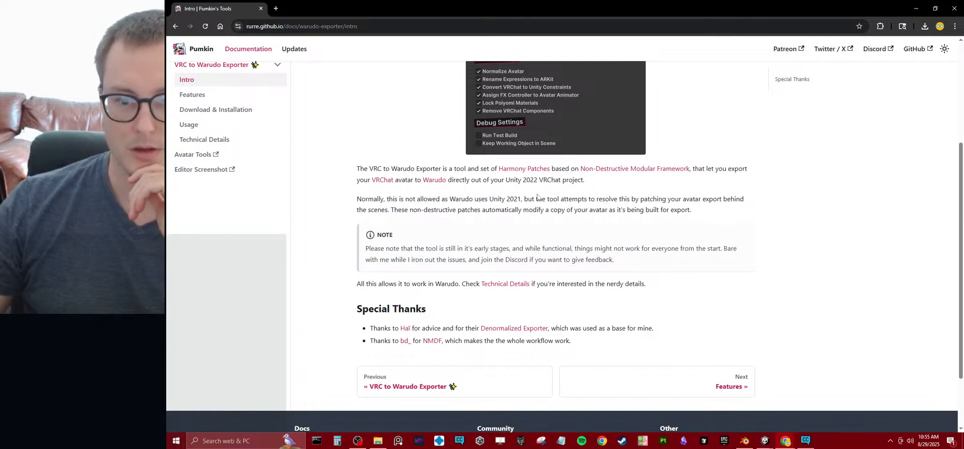
Step: Read the Intro page's explanation of the Unity 2021 limitation and non-destructive patches, plus its note on the tool's early state
drag(537, 197, 744, 198)
click(767, 202)
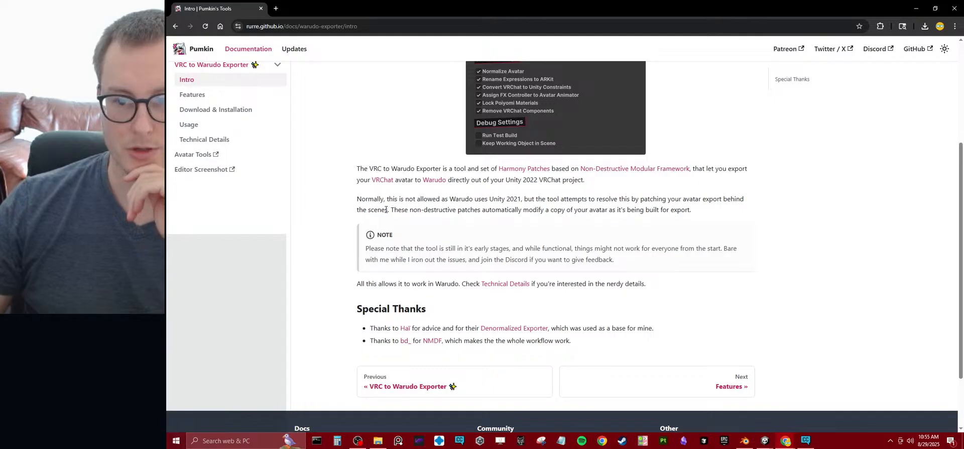
drag(356, 210, 490, 211)
drag(412, 210, 600, 210)
drag(529, 210, 757, 209)
click(804, 210)
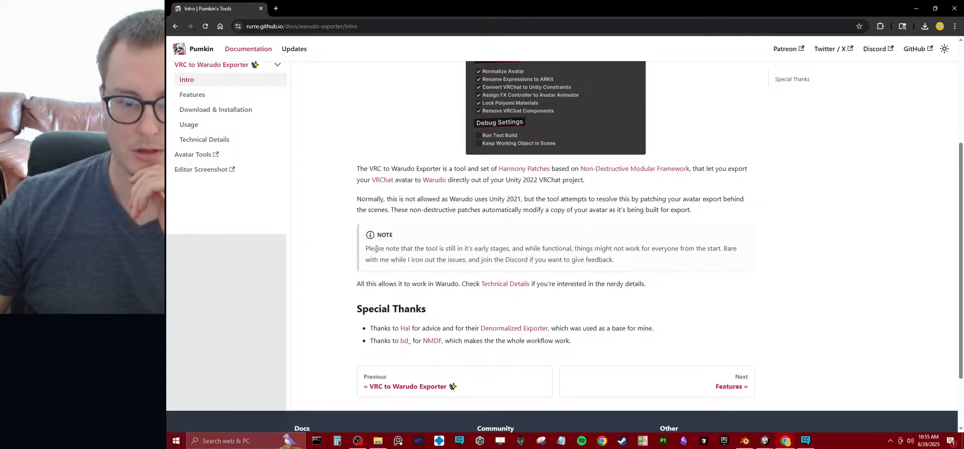
drag(377, 249, 707, 249)
click(332, 323)
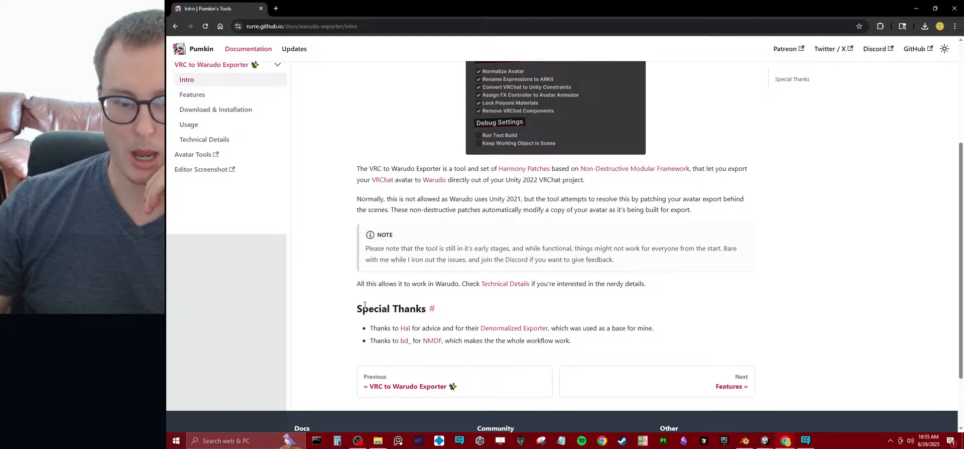
scroll(364, 305, down, 2)
Step: Open the Features page and read its overview and the Normalize Avatar section
click(732, 308)
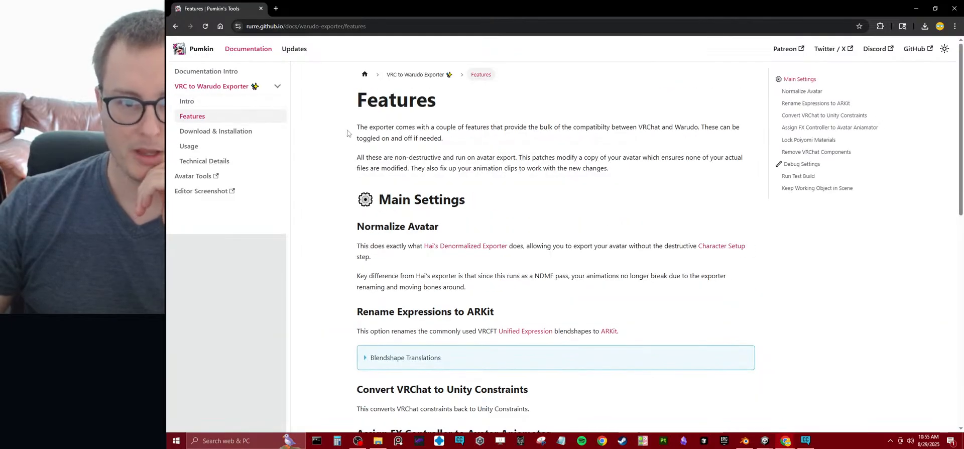
drag(348, 132, 350, 172)
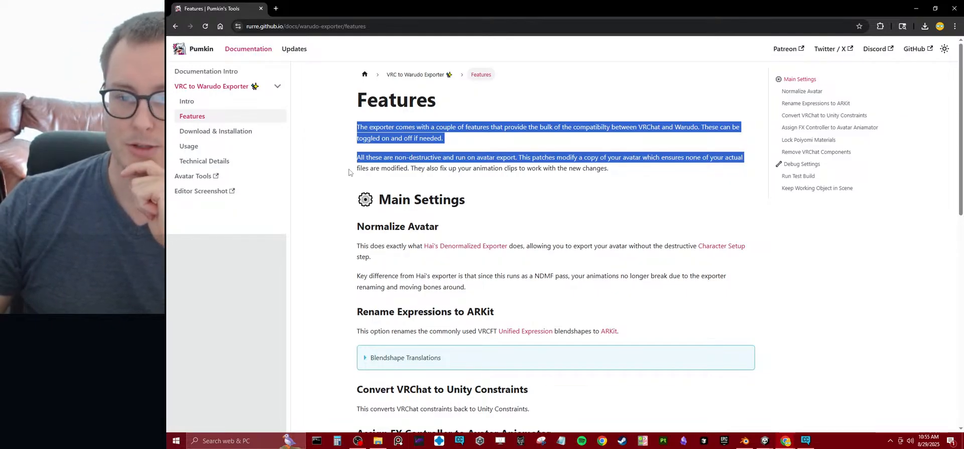
drag(348, 173, 345, 177)
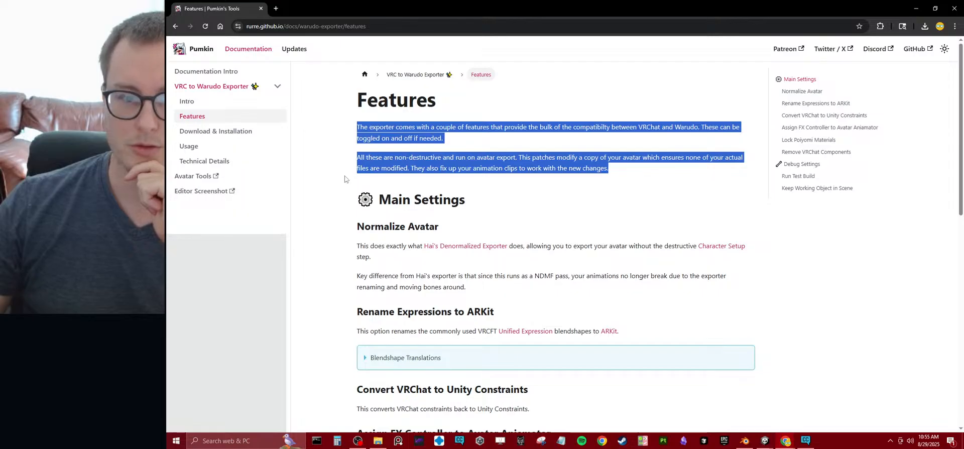
click(344, 177)
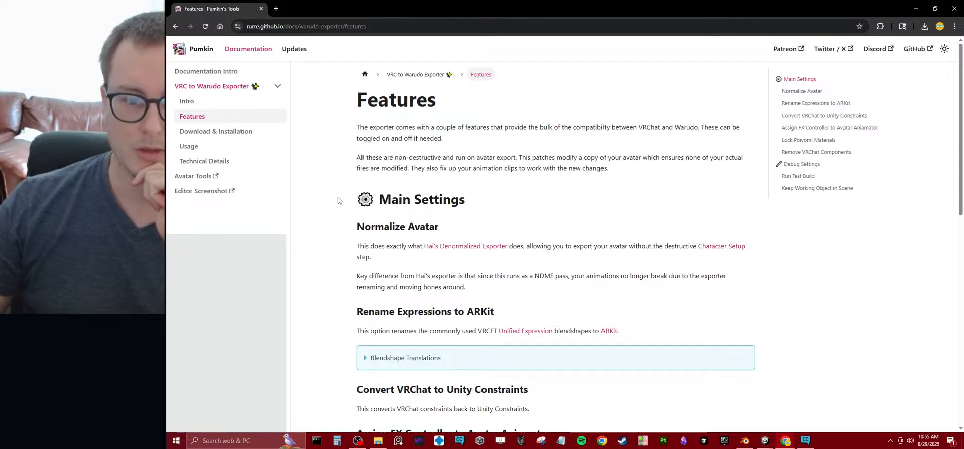
scroll(346, 166, down, 2)
drag(349, 151, 340, 296)
click(344, 236)
click(327, 297)
scroll(371, 210, down, 2)
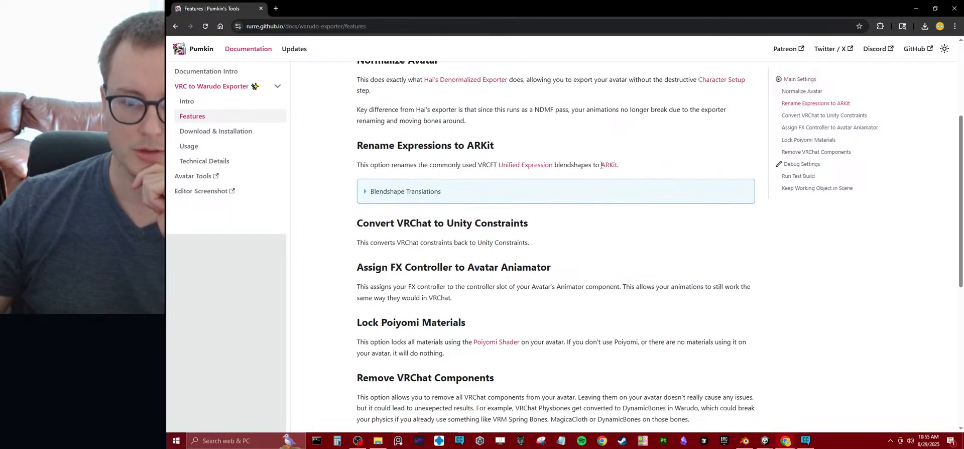
Step: Read the remaining Main Settings sections of the Features page, from Rename Expressions to ARKit through Remove VRChat Components
drag(356, 164, 649, 167)
click(337, 217)
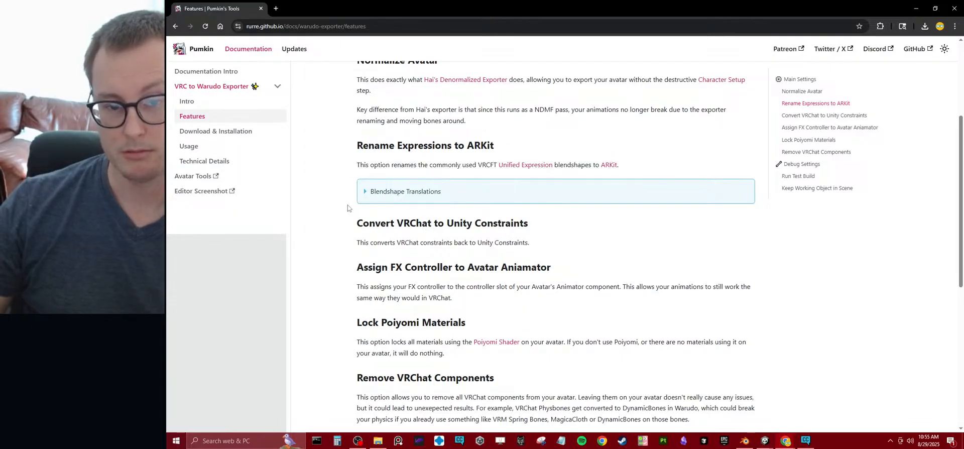
drag(359, 240, 587, 235)
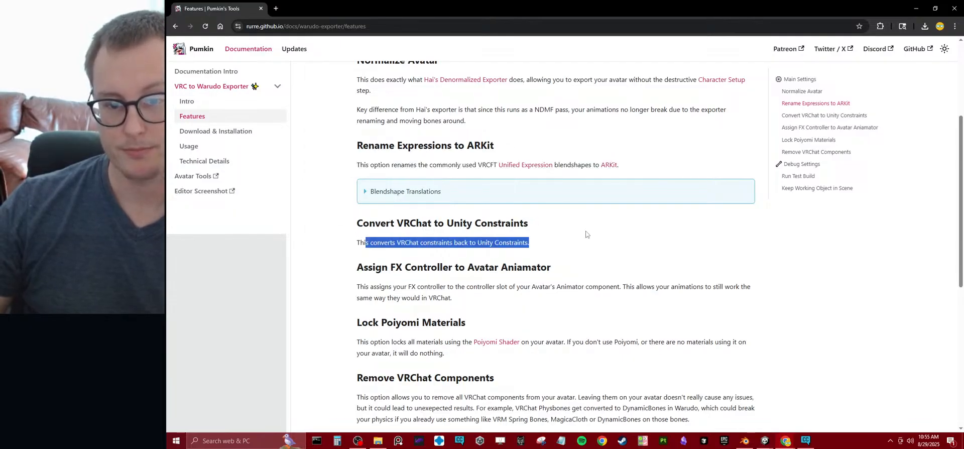
click(334, 262)
scroll(367, 199, down, 3)
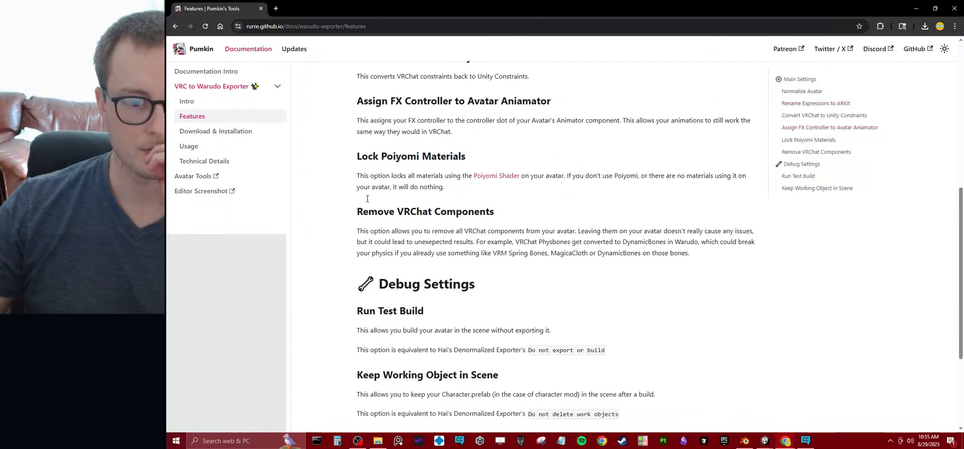
drag(353, 115, 470, 132)
click(485, 146)
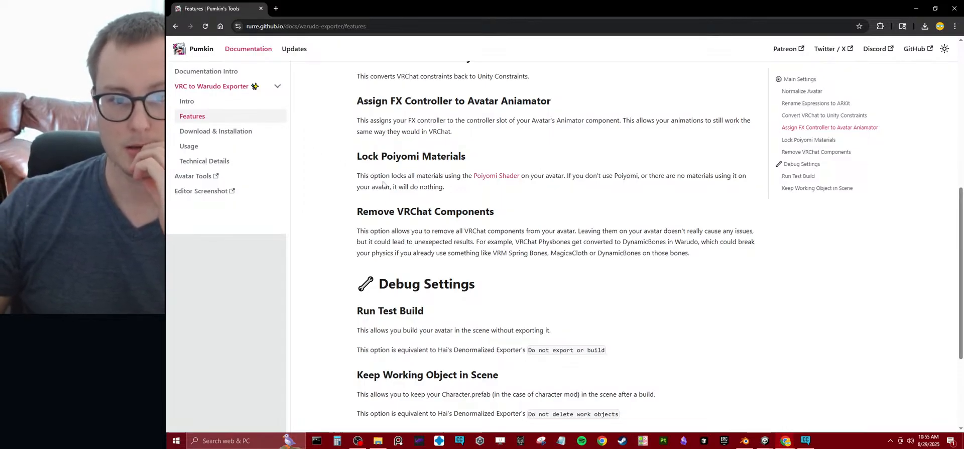
drag(363, 212, 561, 222)
click(561, 221)
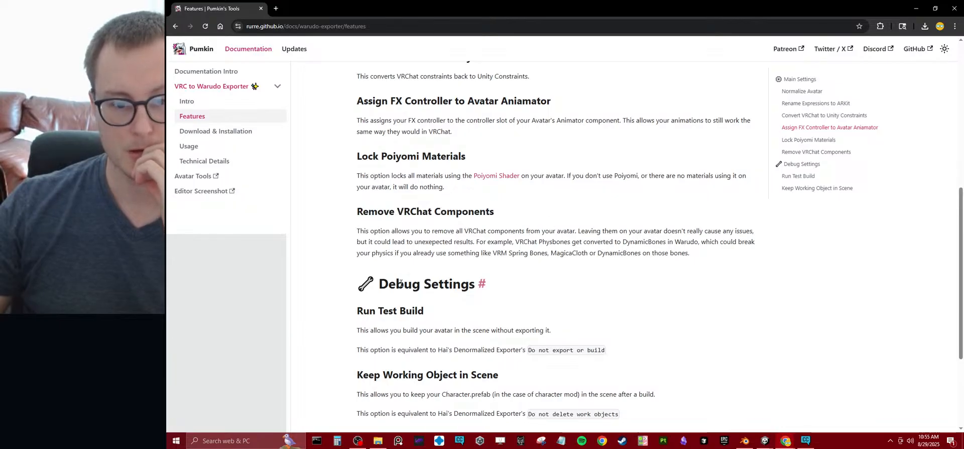
Step: Read the Debug Settings sections on Run Test Build and Keep Working Object in Scene
scroll(366, 213, down, 3)
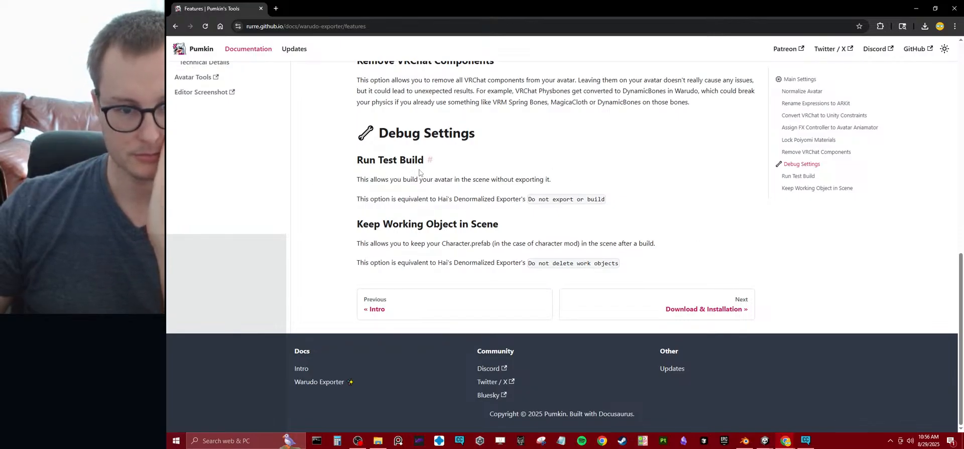
drag(359, 180, 565, 182)
click(479, 180)
click(565, 182)
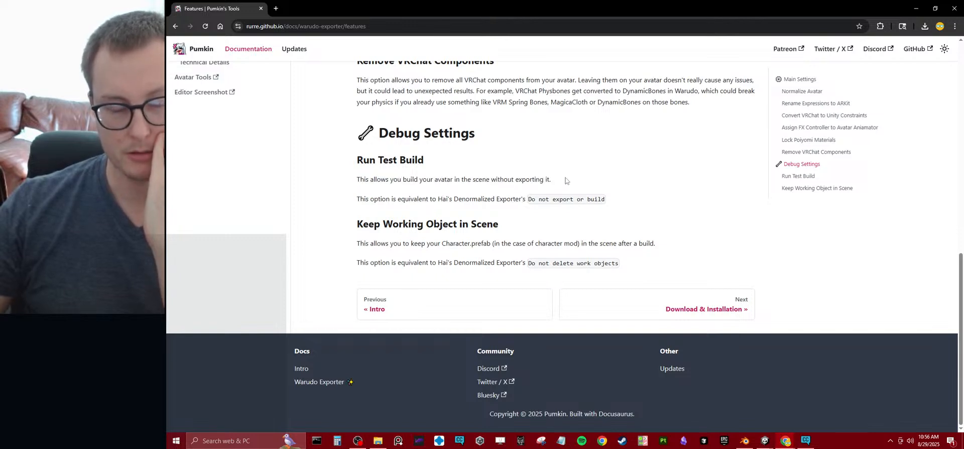
drag(340, 204, 405, 200)
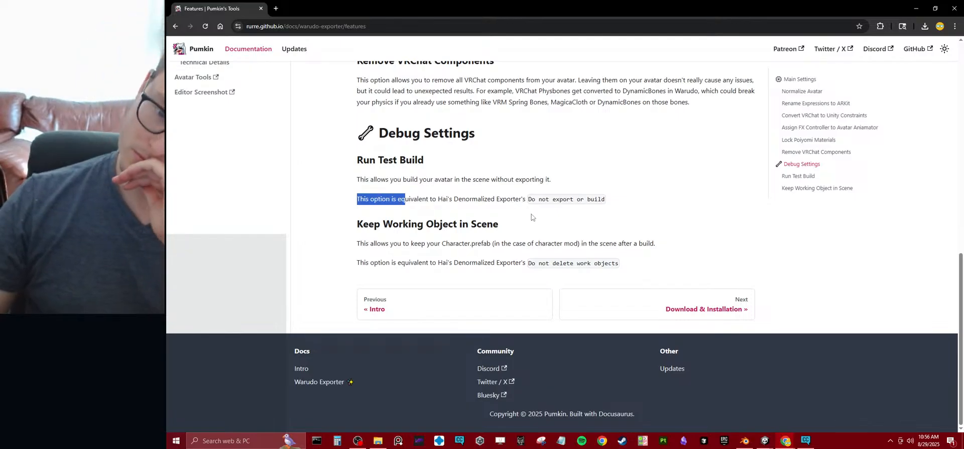
click(504, 223)
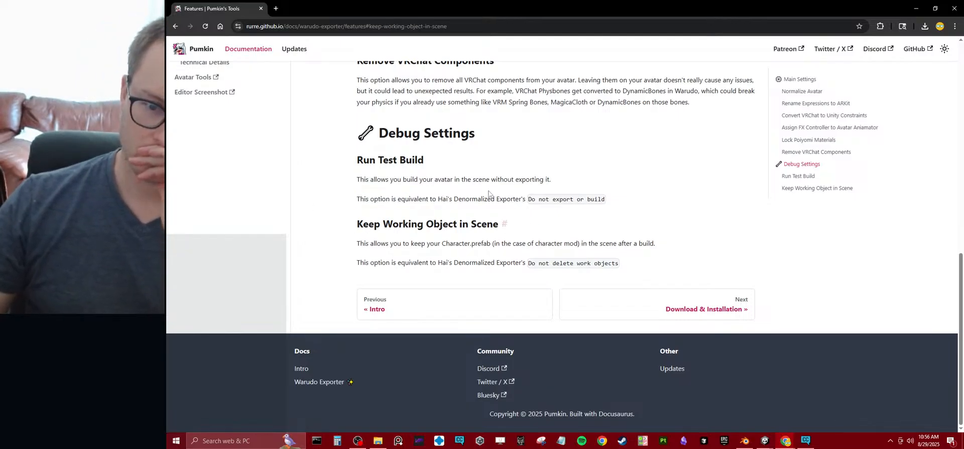
Step: Open the Download & Installation page and read the download details and the installation danger note
click(718, 304)
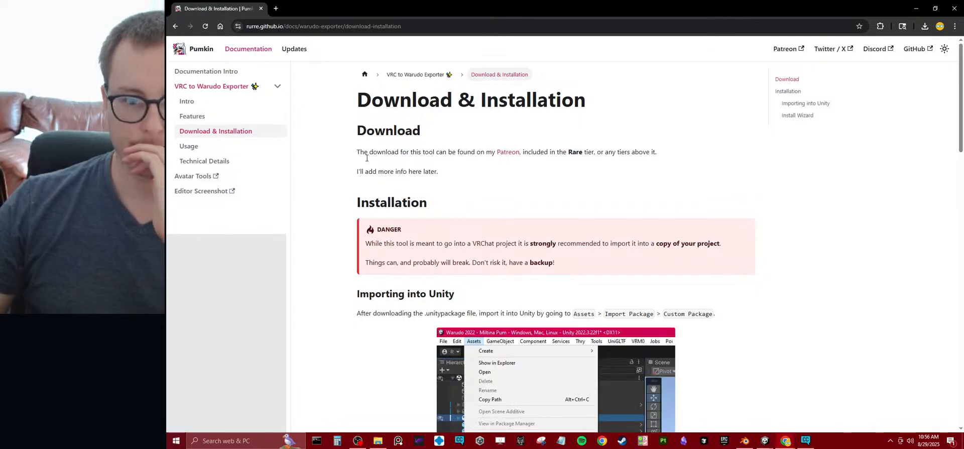
triple_click(400, 153)
click(340, 201)
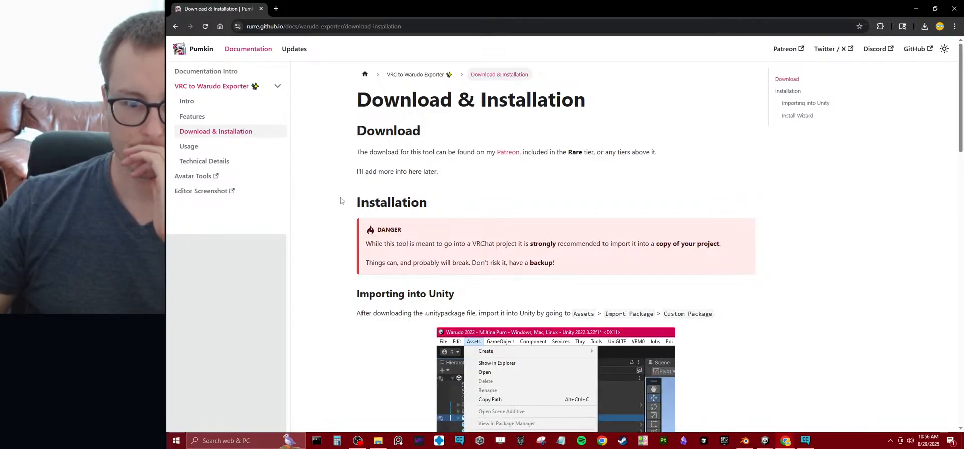
drag(348, 234, 371, 284)
click(333, 291)
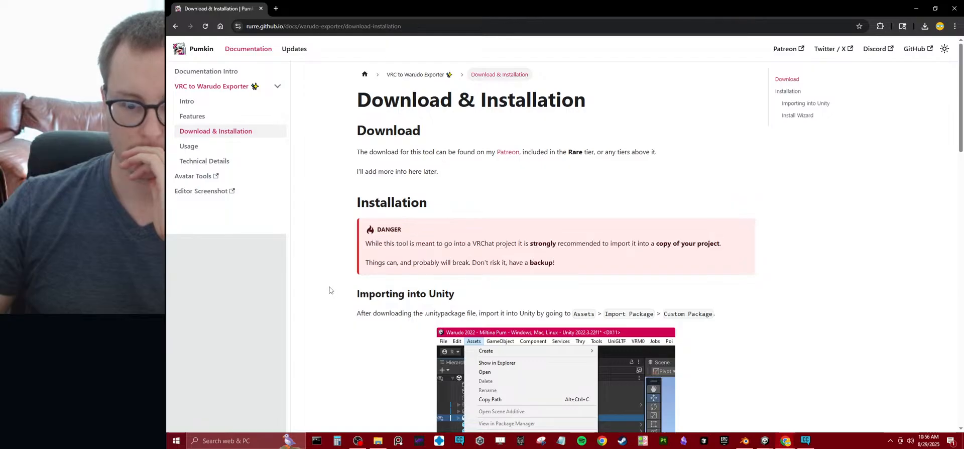
Step: Examine the instructions for importing the package into Unity and for using the Install Wizard
scroll(329, 284, down, 3)
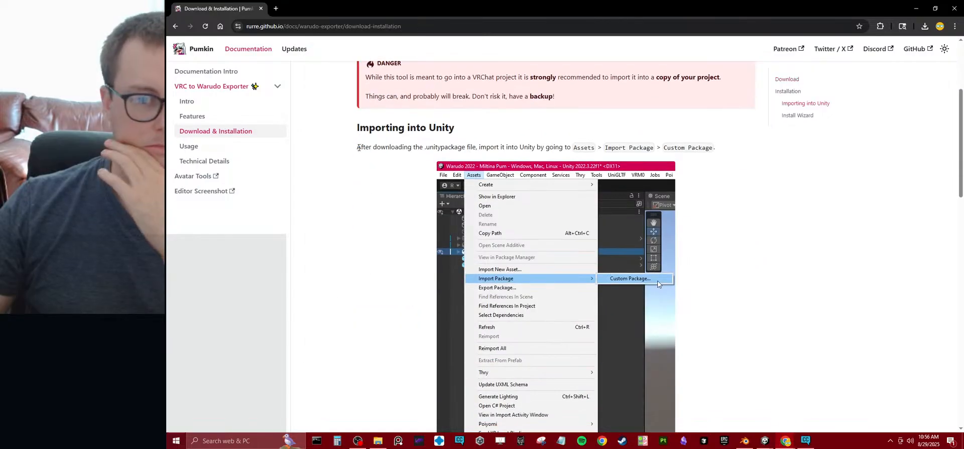
scroll(487, 257, down, 6)
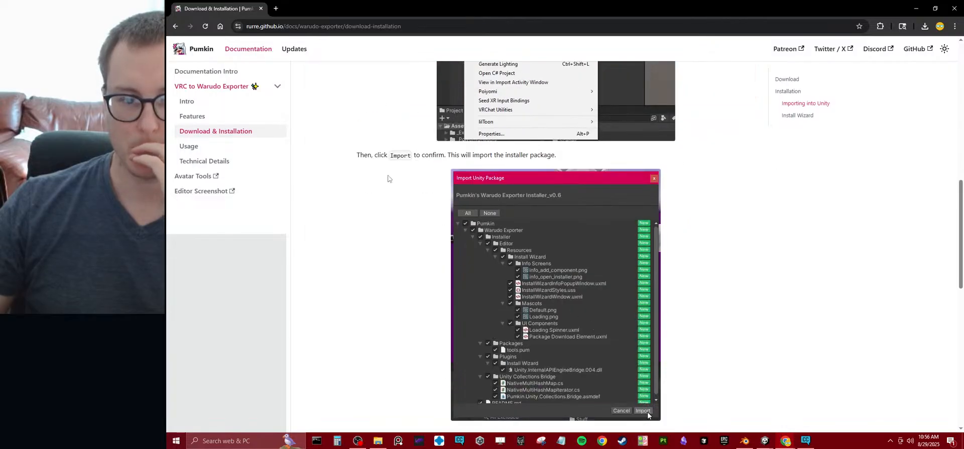
scroll(486, 257, down, 8)
scroll(526, 209, up, 6)
scroll(514, 149, down, 4)
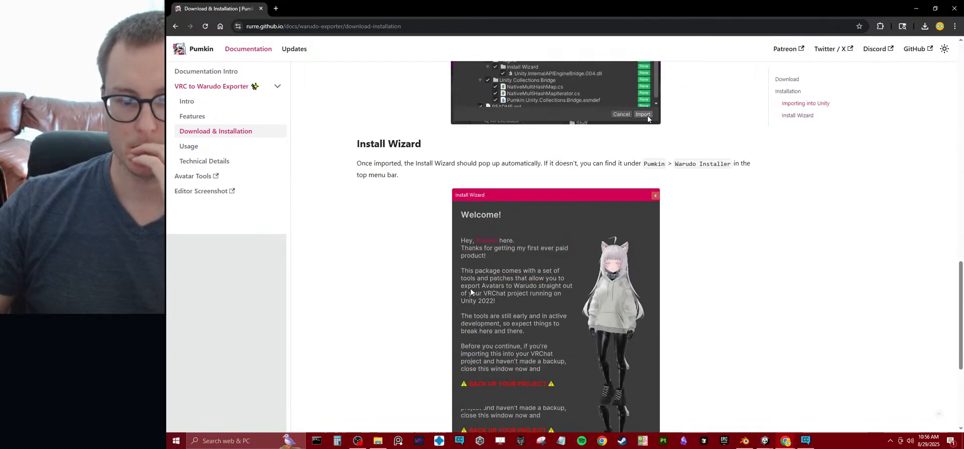
Step: Read the rest of the Install Wizard section down to the end of the Download & Installation page
scroll(495, 151, up, 4)
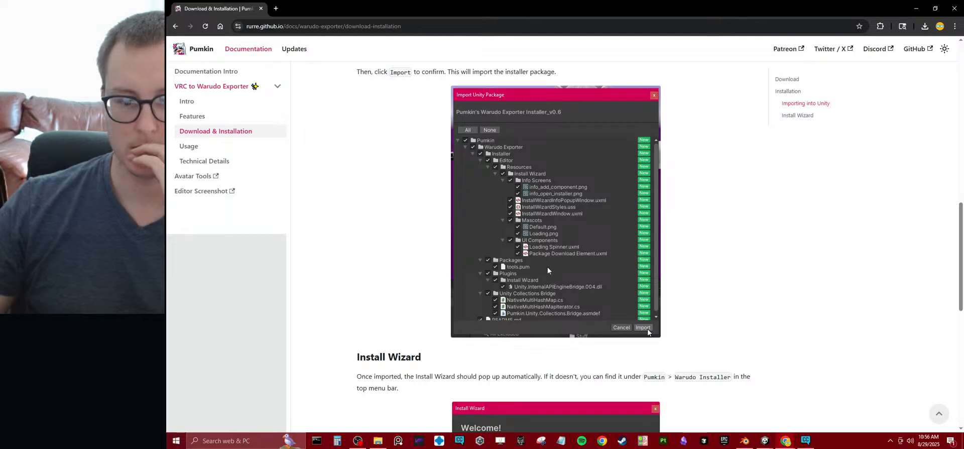
scroll(365, 256, down, 3)
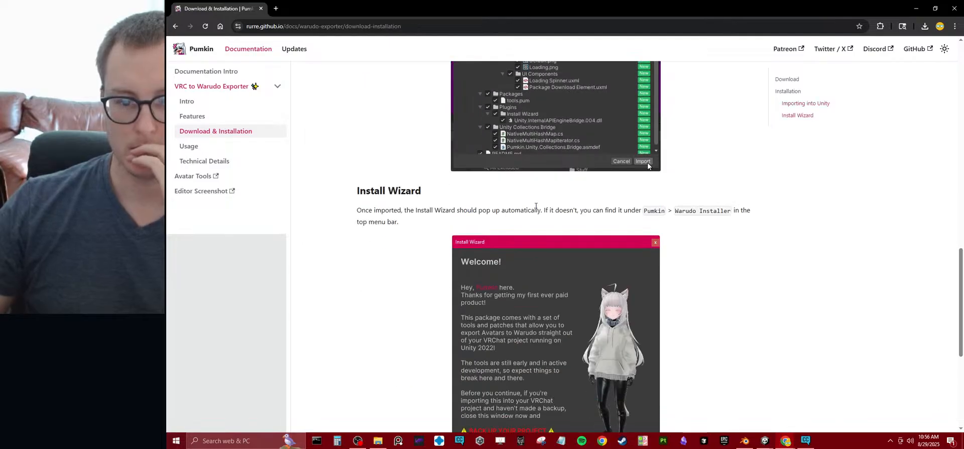
scroll(483, 107, down, 5)
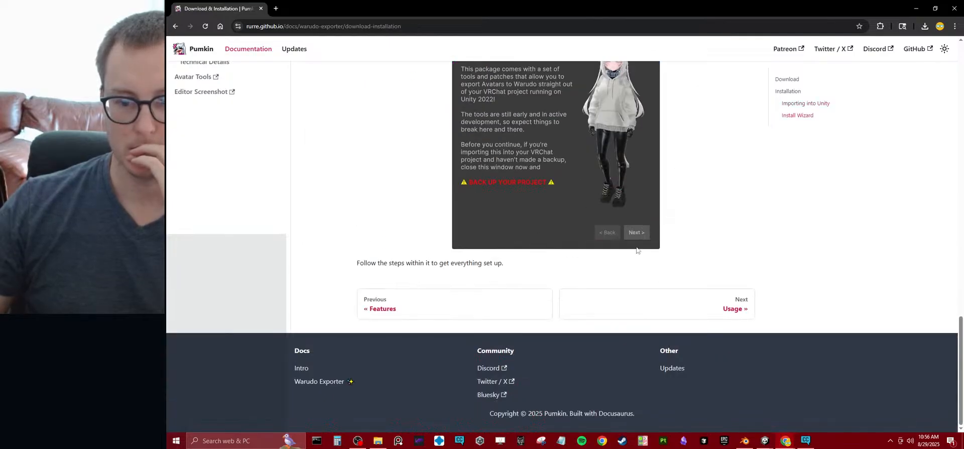
Step: Open the Usage page and read how to add the exporter component, set up a mod and export it
click(708, 299)
scroll(541, 296, down, 2)
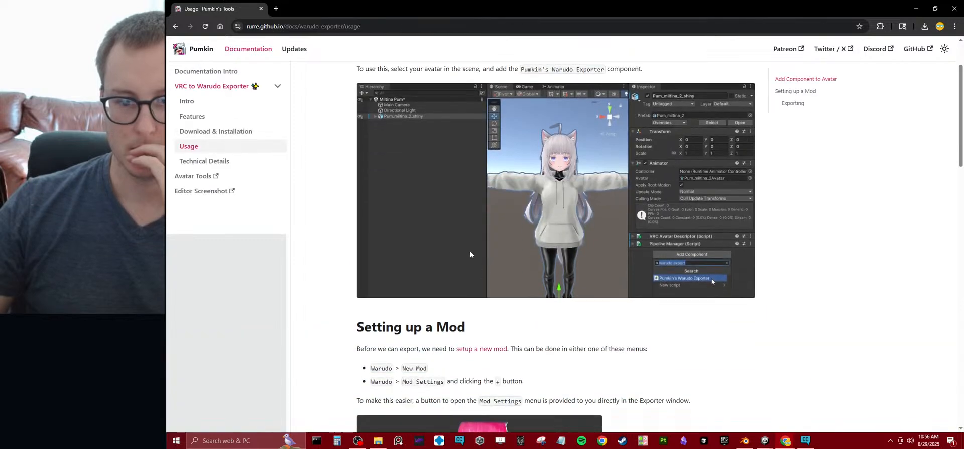
scroll(676, 169, down, 5)
scroll(693, 201, up, 5)
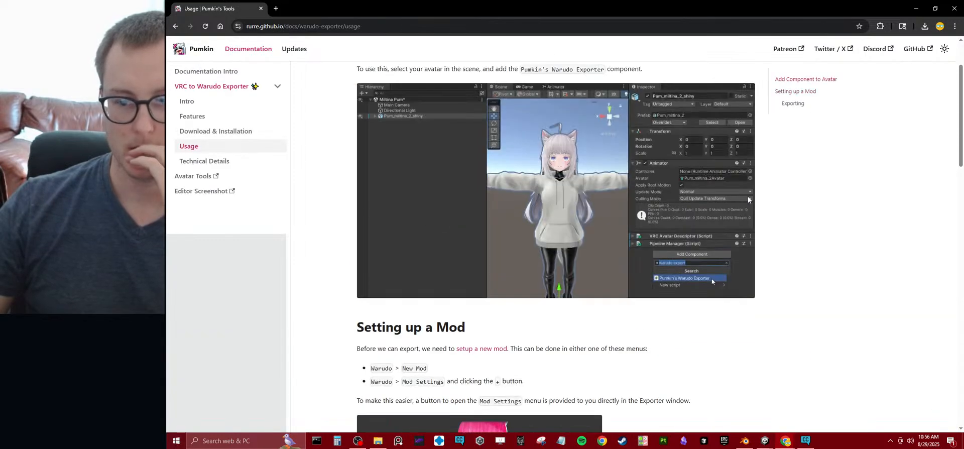
scroll(760, 251, down, 2)
scroll(475, 279, down, 1)
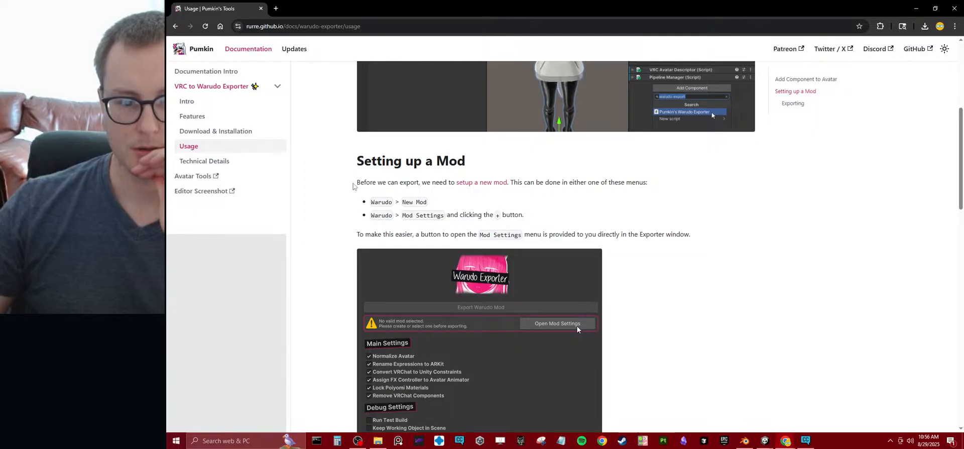
drag(353, 184, 338, 269)
click(335, 291)
scroll(335, 291, down, 4)
scroll(336, 295, down, 12)
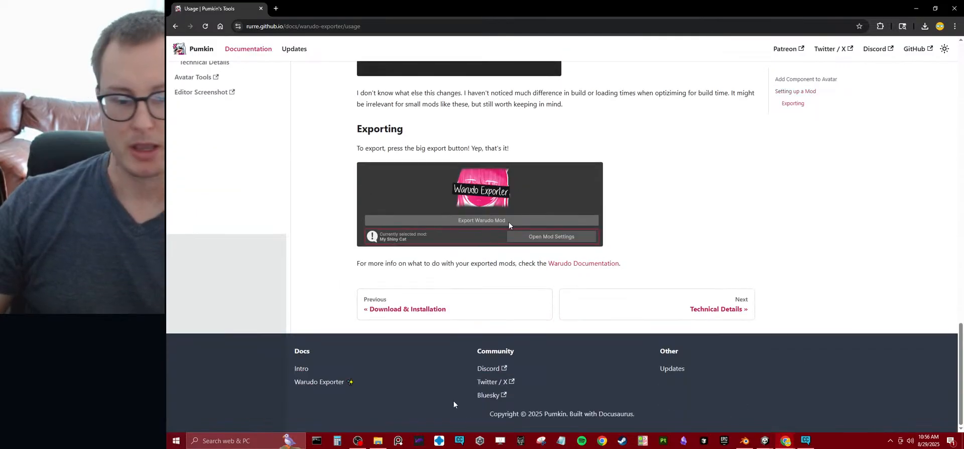
Step: Import the Pumkin's Warudo Exporter_v1.3.4 Unity package from the Resources\VRChat folder into the converter project
click(378, 440)
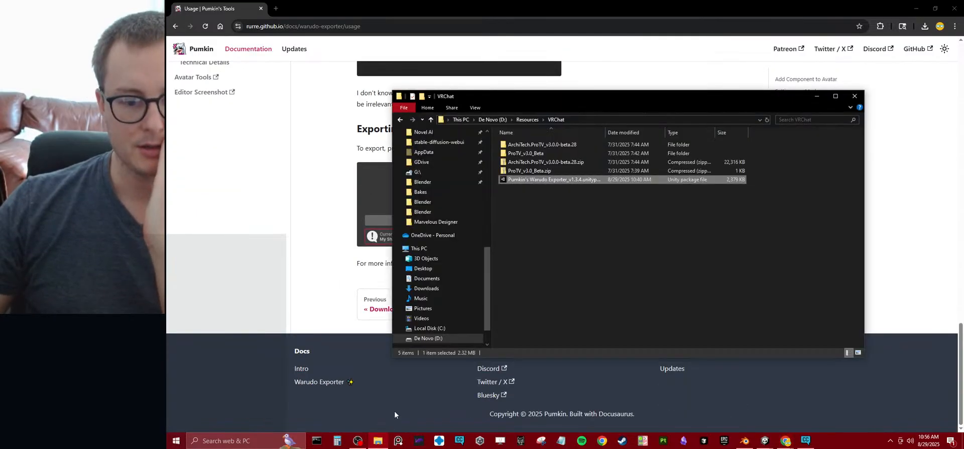
double_click(553, 179)
click(644, 400)
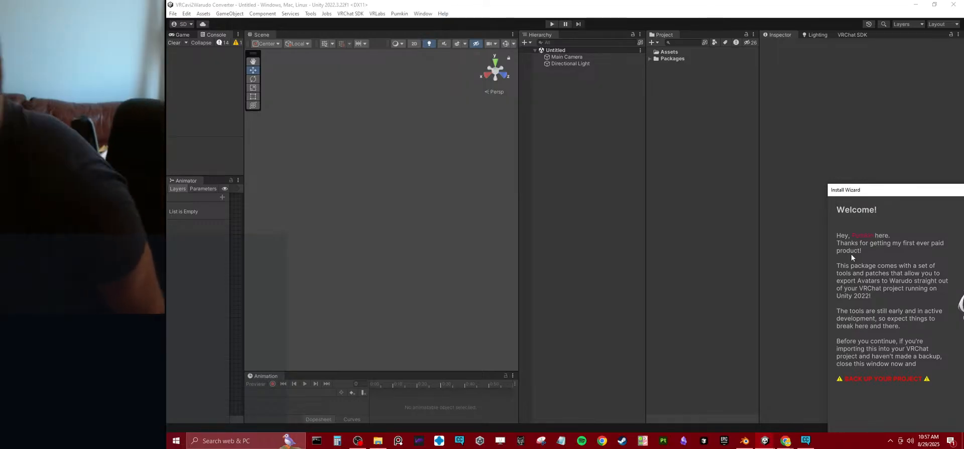
Step: Go through the Install Wizard's introduction pages, download VrcGet and resolve the required packages
drag(863, 190, 357, 96)
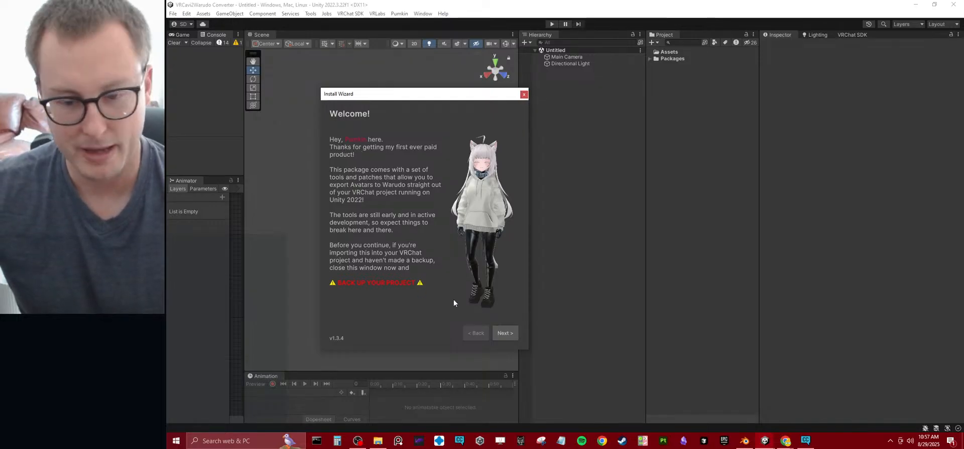
click(505, 333)
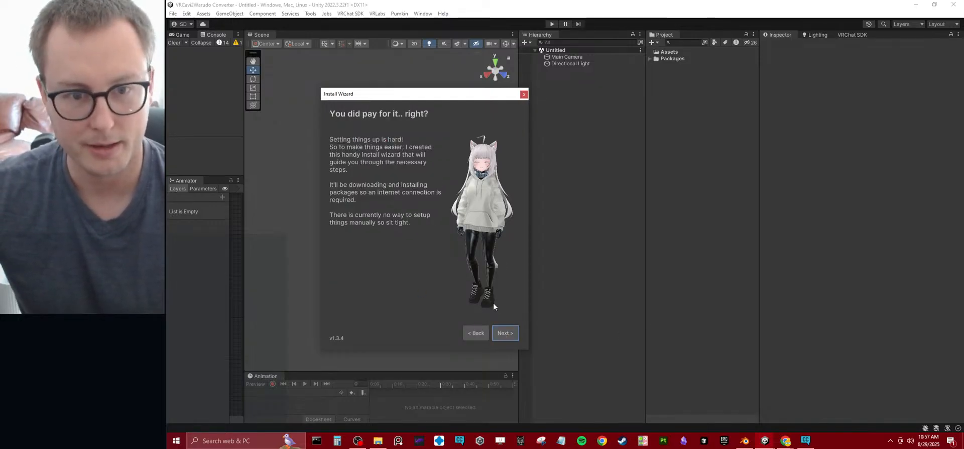
click(501, 335)
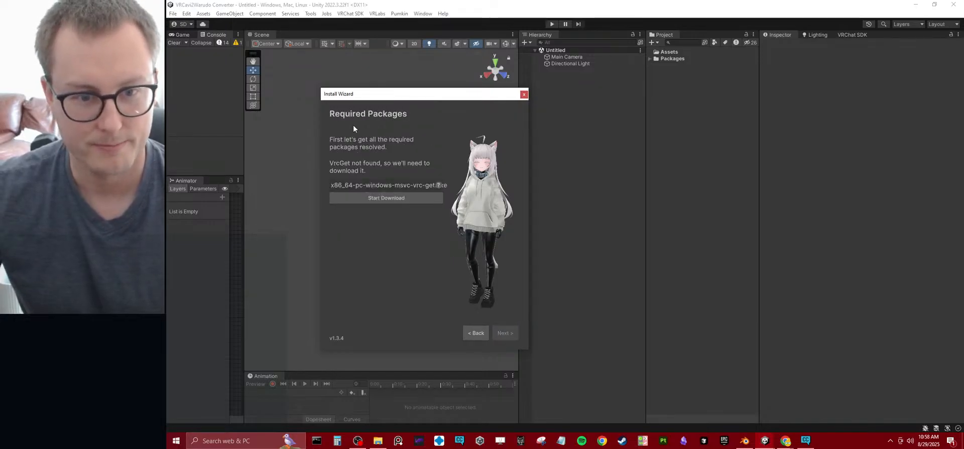
click(372, 198)
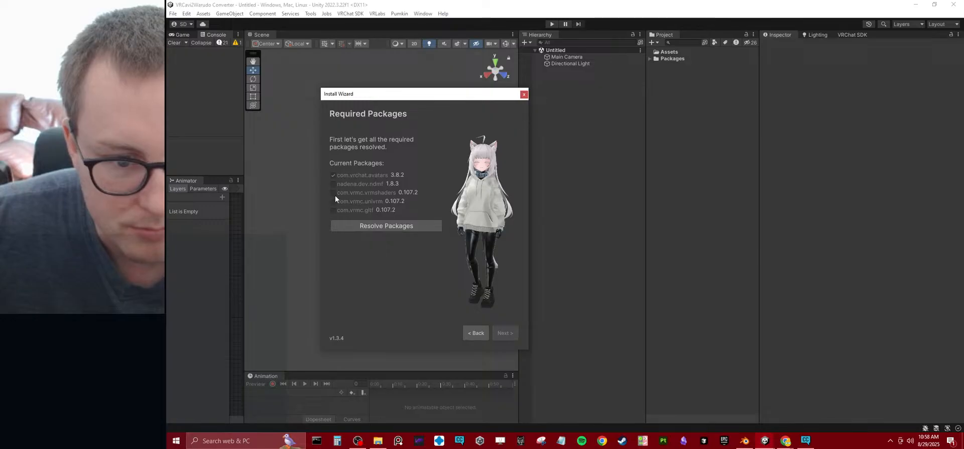
click(369, 228)
click(584, 243)
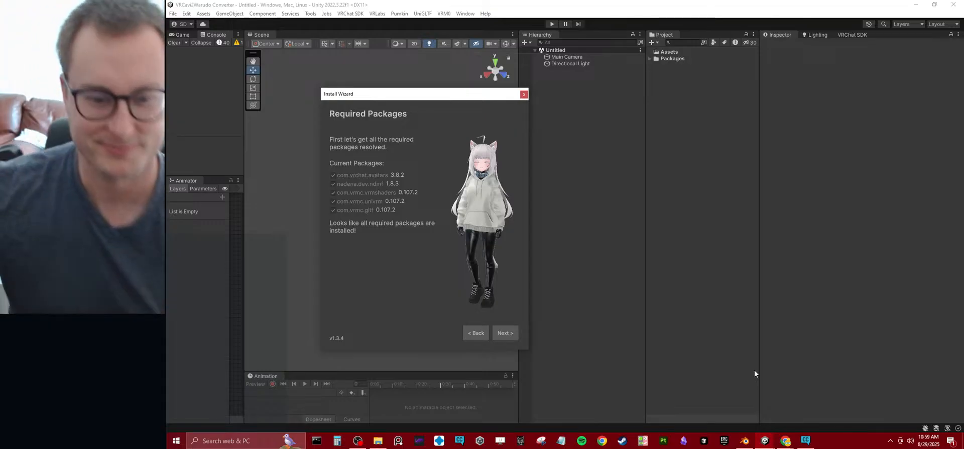
Step: Continue to the wizard's Warudo SDK page and download the Warudo SDK 0.12.0 package
click(505, 333)
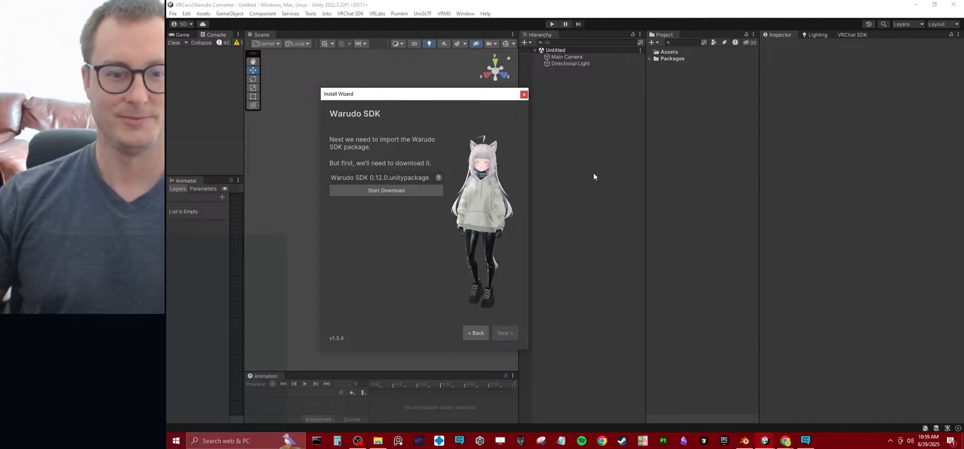
click(368, 185)
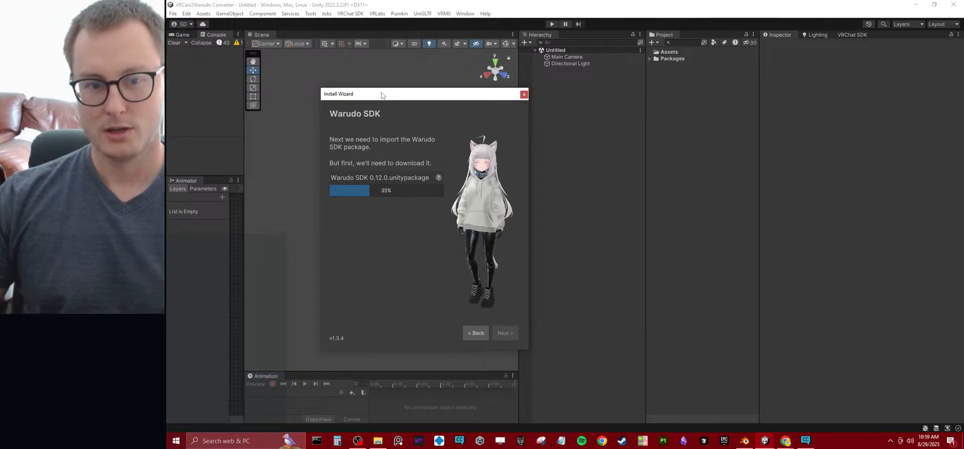
drag(383, 93, 466, 88)
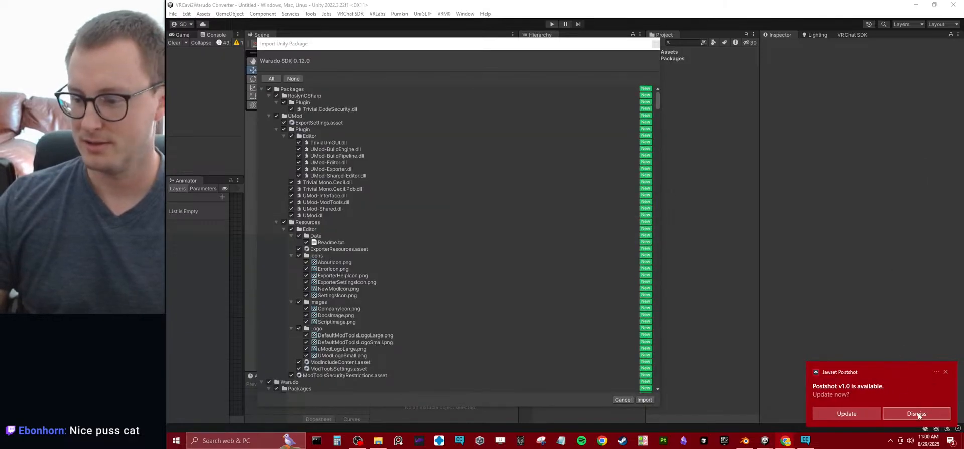
Step: Dismiss the Postshot update notice, then review and import the preselected Warudo SDK 0.12.0 files
click(917, 414)
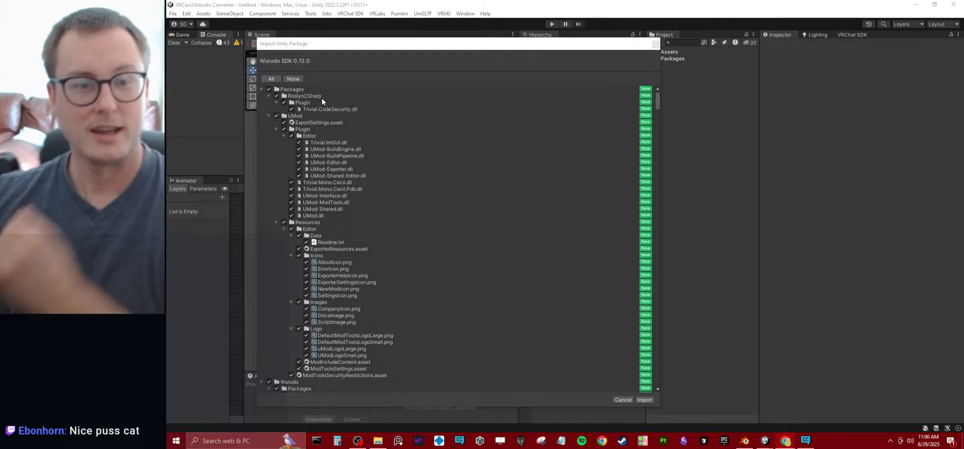
click(261, 89)
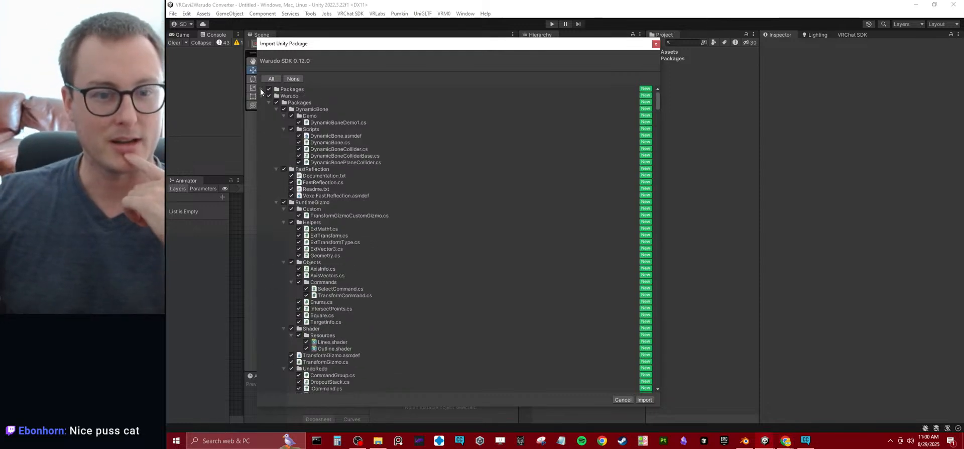
click(260, 97)
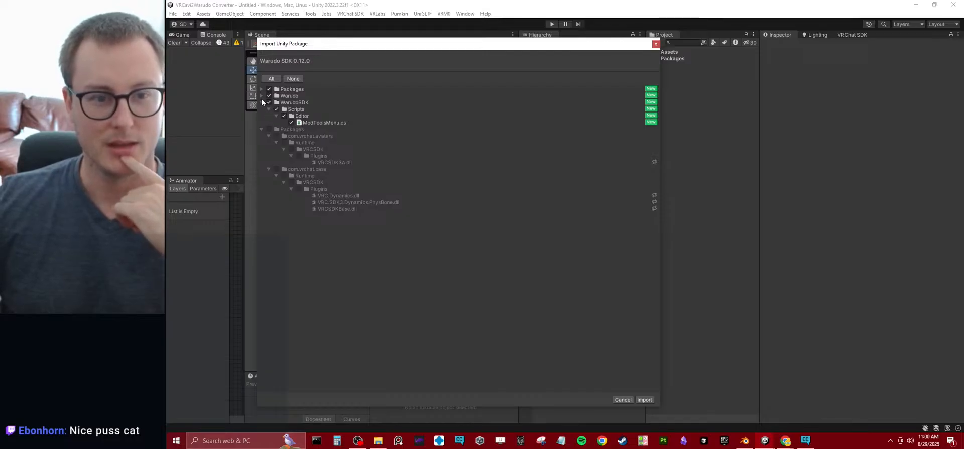
click(261, 103)
click(645, 400)
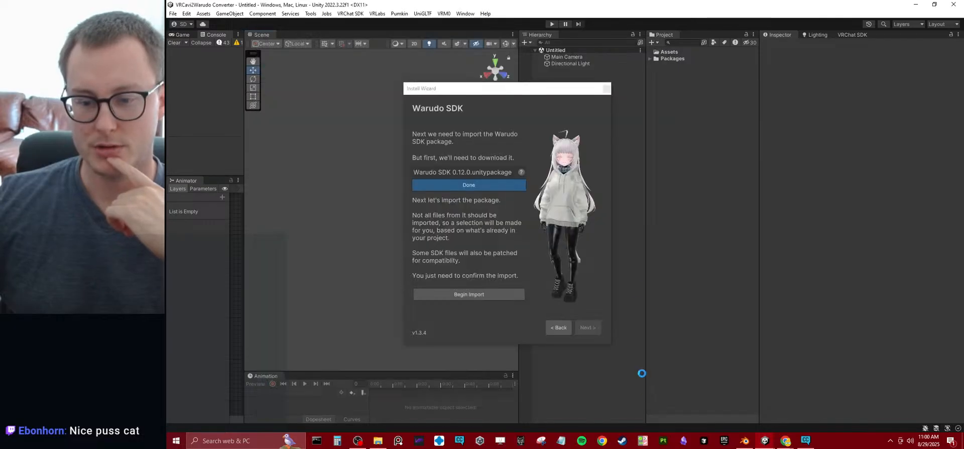
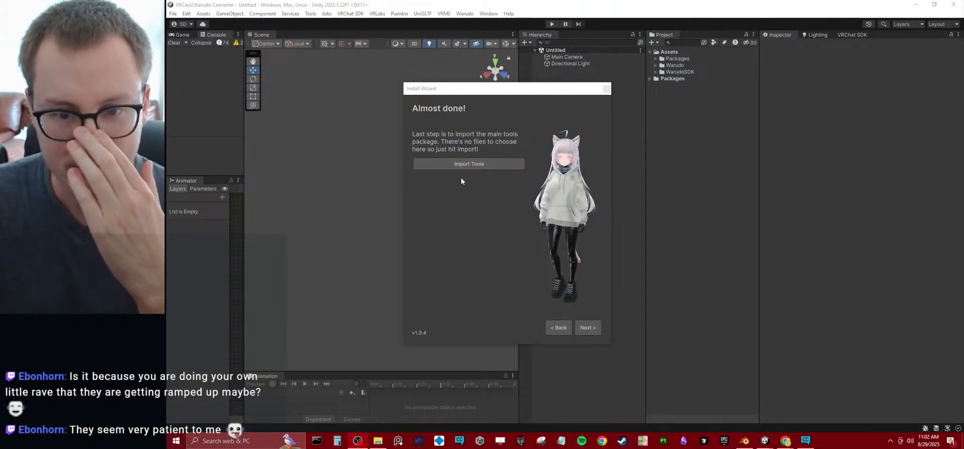
Step: Import the main tools package and finish the Install Wizard
click(464, 165)
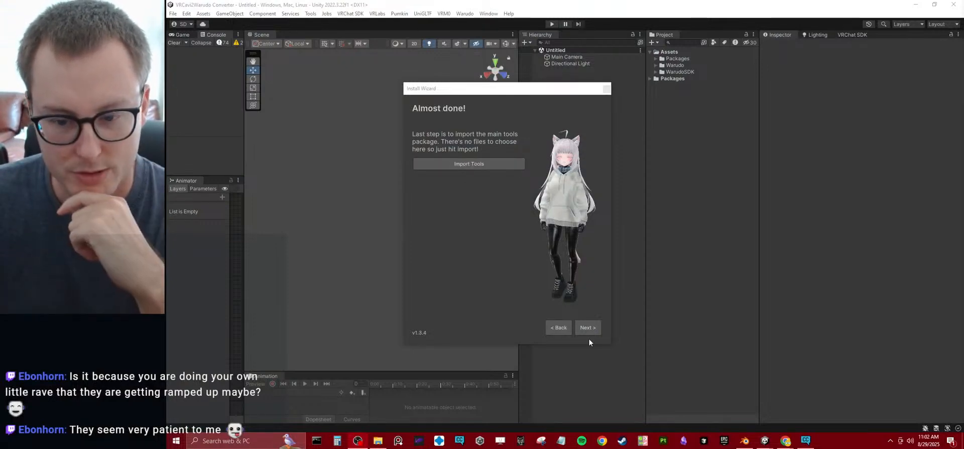
click(588, 327)
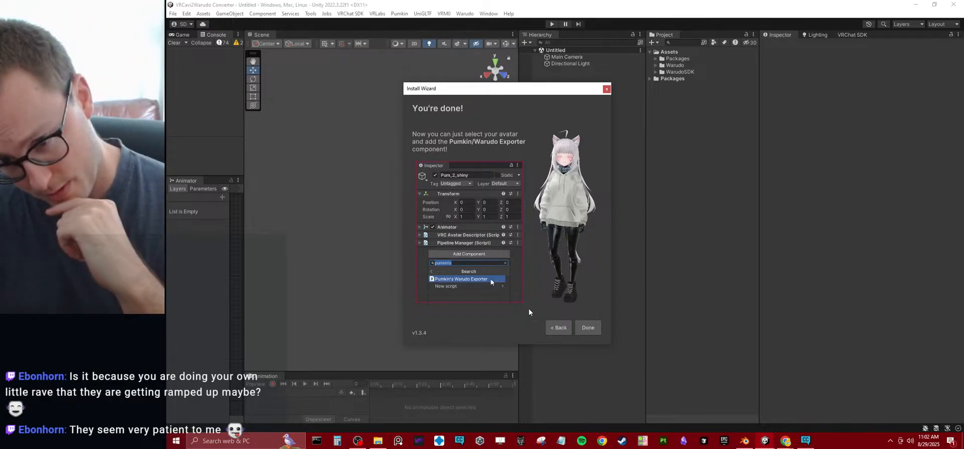
click(589, 327)
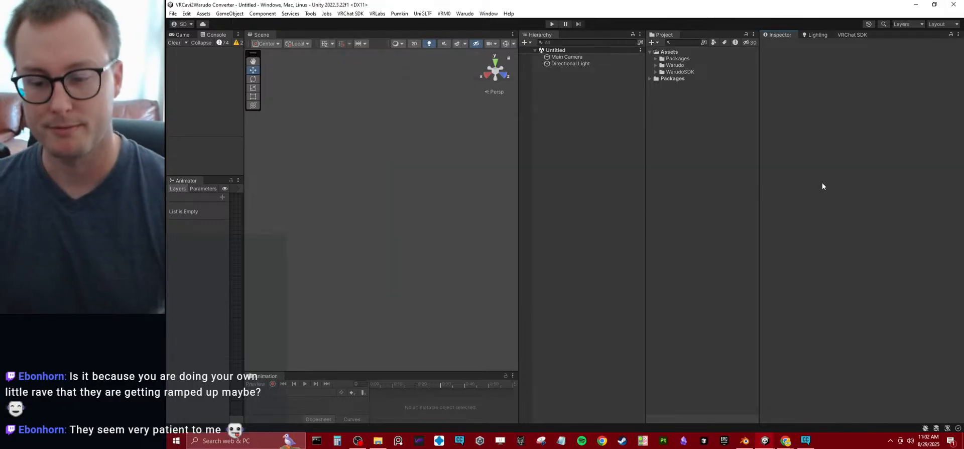
Step: Switch to the Avatars 01 Unity project and start a package export of the FoxHound VRC Avi folder
mouse_move(765, 440)
click(721, 404)
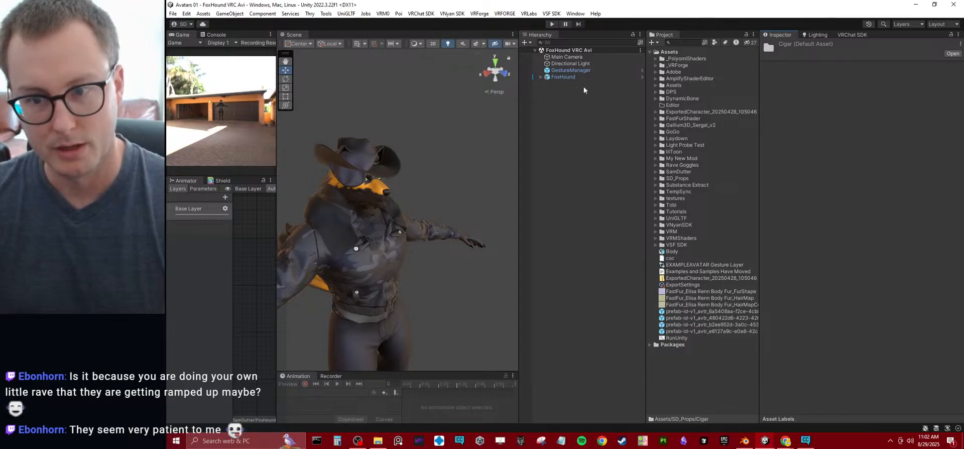
click(656, 171)
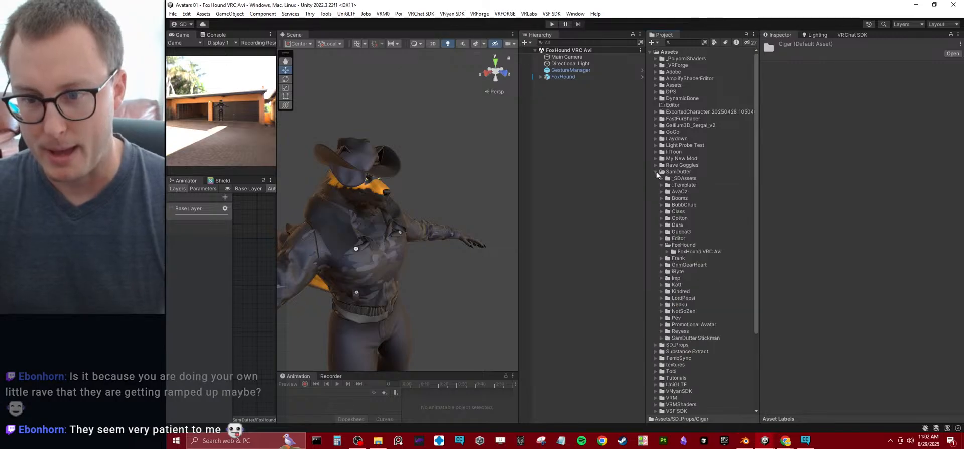
click(662, 245)
right_click(684, 252)
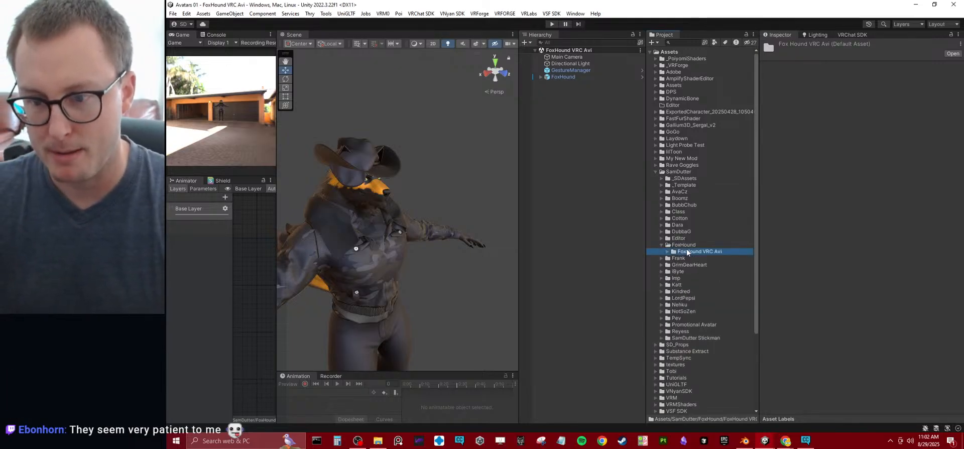
click(704, 211)
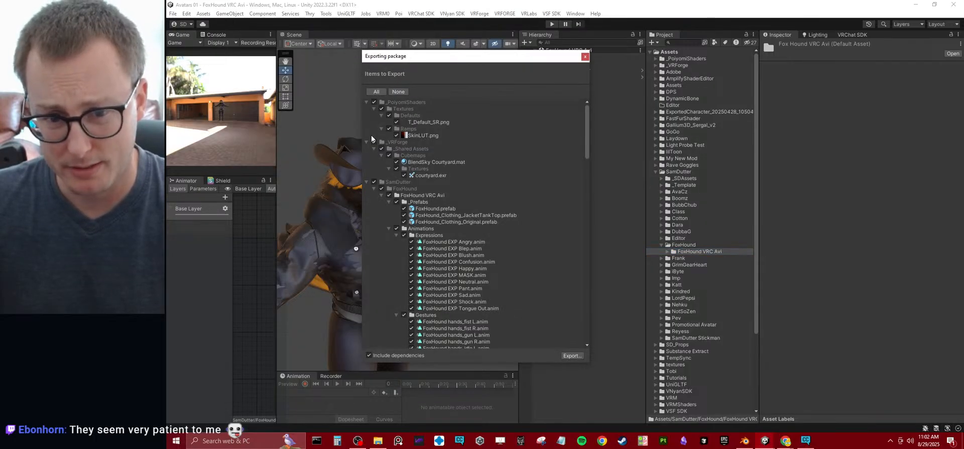
Step: Collapse the FoxHound and SD_Props groups in the export list, then proceed with the package export including dependencies
click(374, 189)
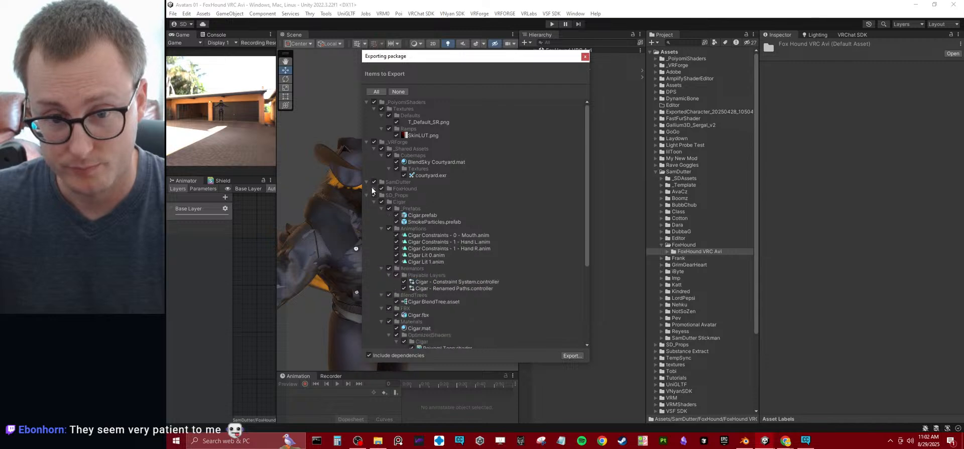
click(366, 195)
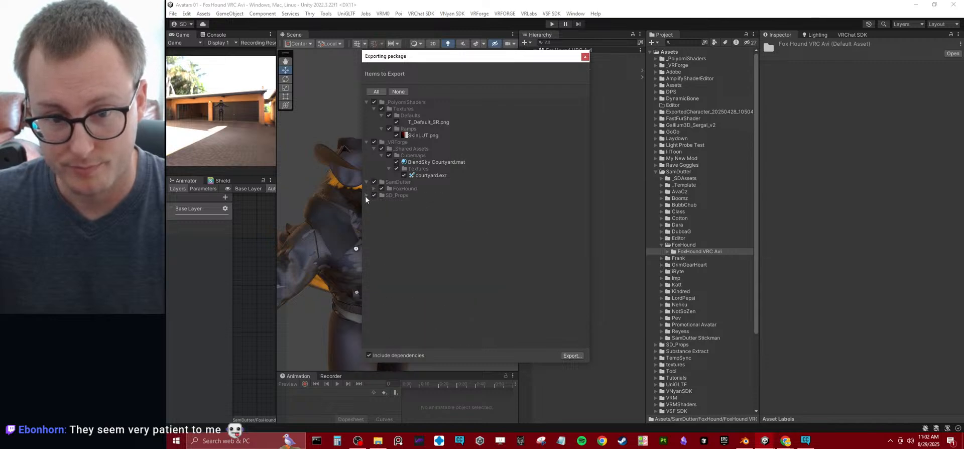
click(573, 355)
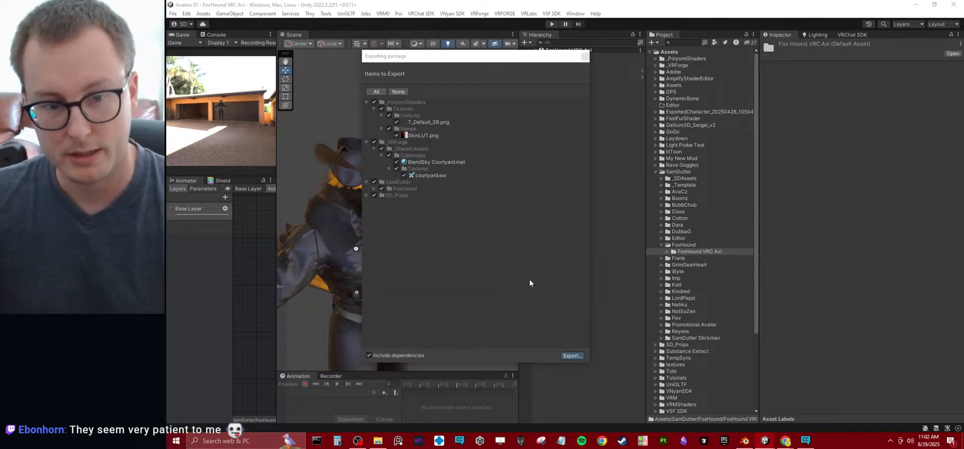
Step: Save the package as FoxHound_v2_PreWarudoConvert in the Uploads folder under Client Work > Foxhound on drive D
click(446, 120)
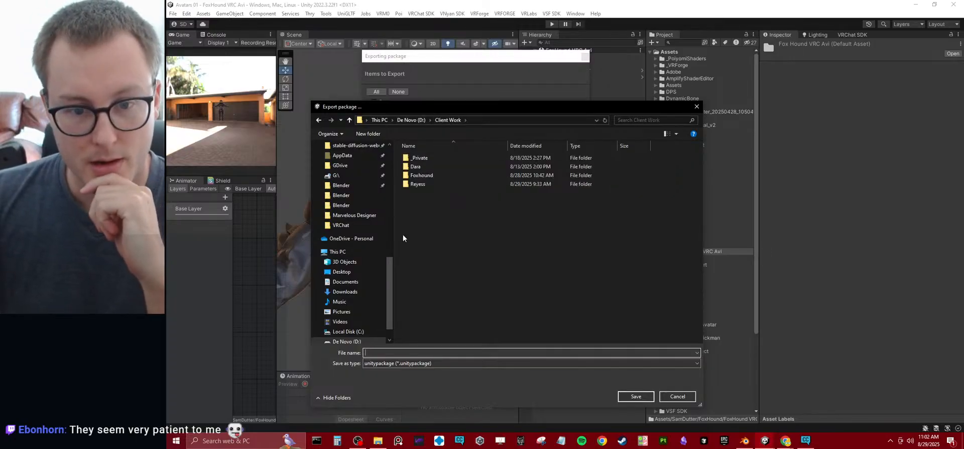
double_click(421, 179)
double_click(433, 236)
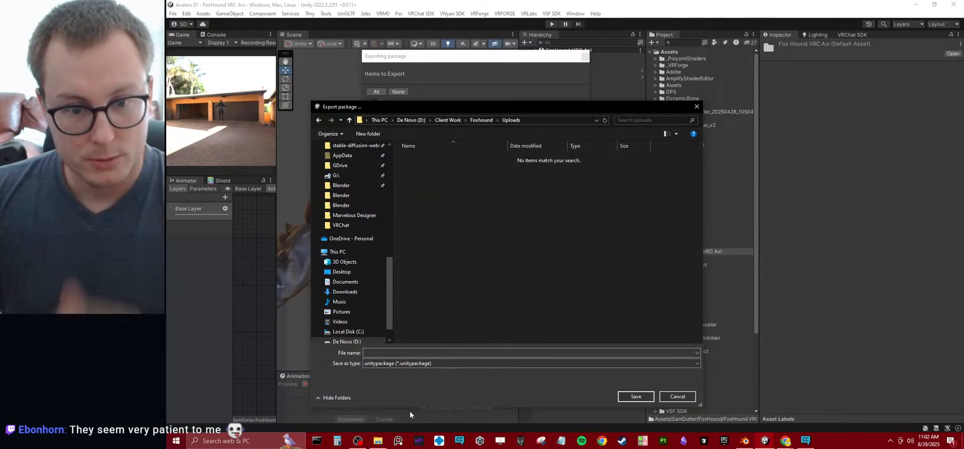
click(404, 352)
text(Fox)
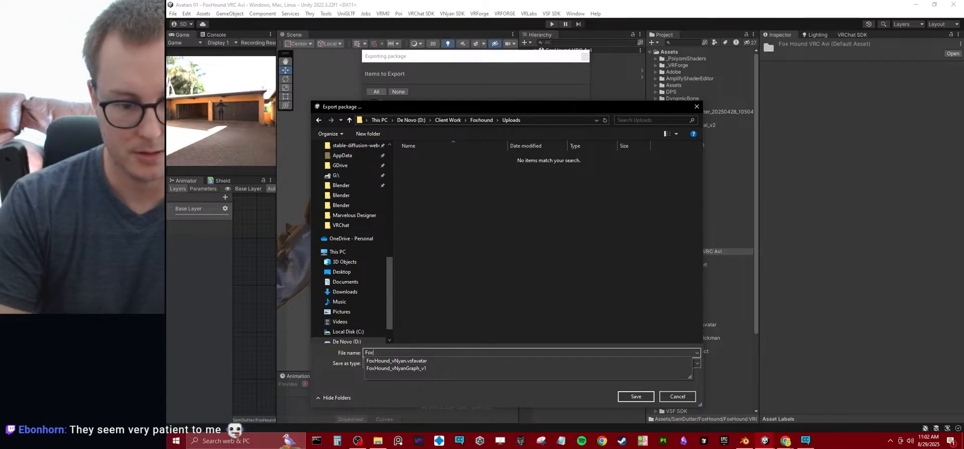
text(Hound_v)
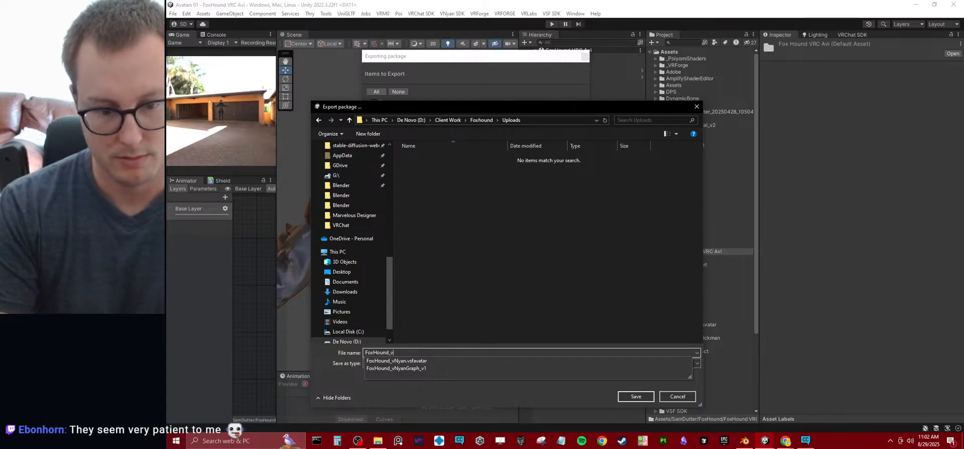
text(2_PreWarudoConvert)
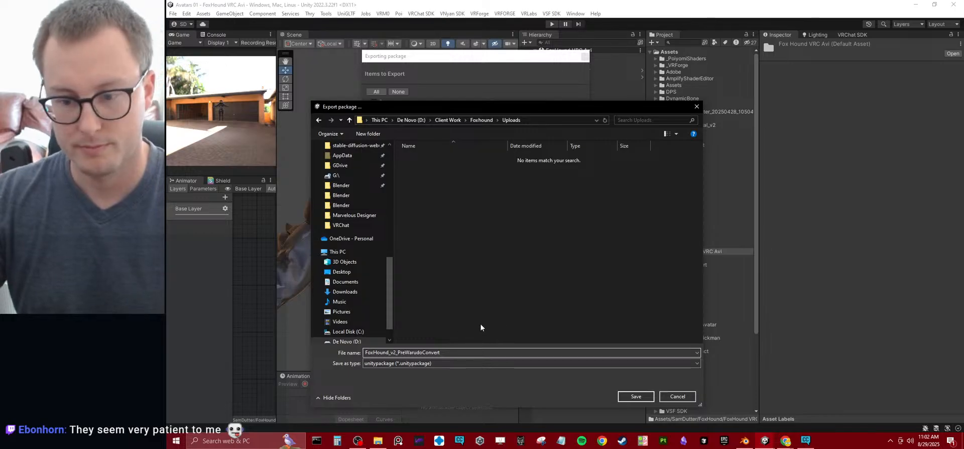
click(634, 396)
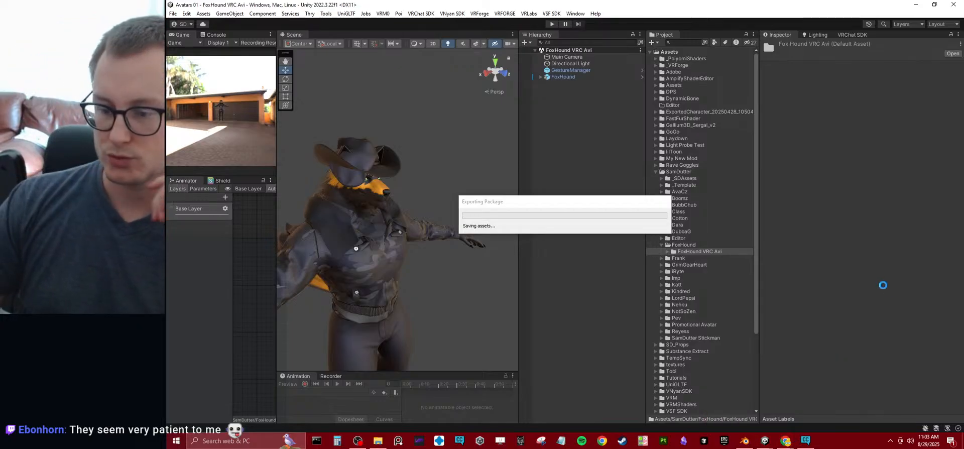
Step: Switch to the VRCavi2Warudo Converter Unity project and open the FoxHound_v2_PreWarudoConvert package from the Uploads folder for import
click(891, 441)
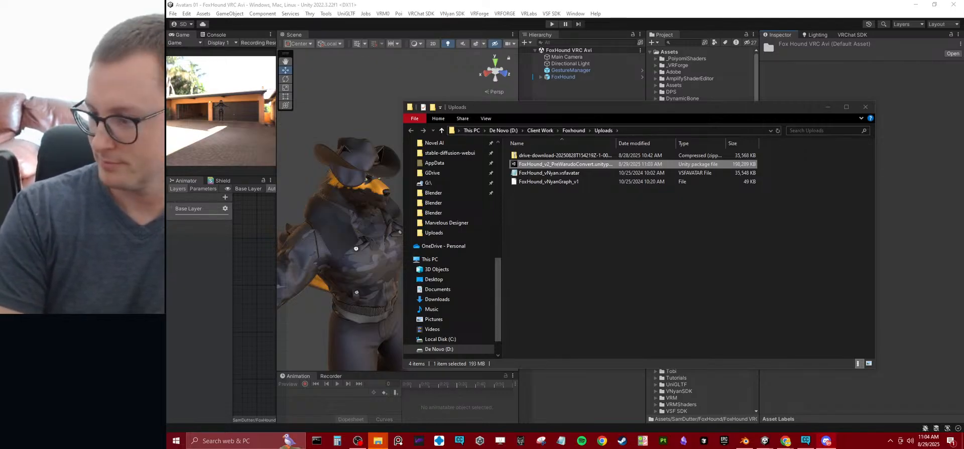
click(703, 203)
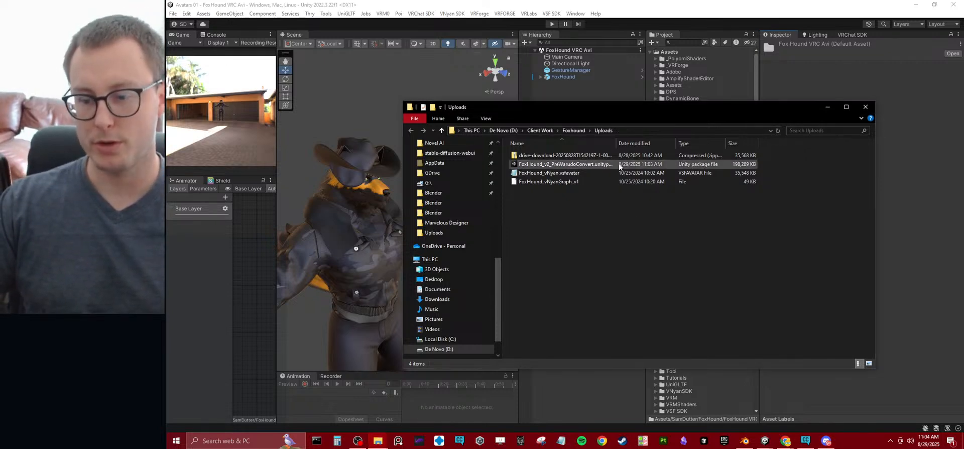
mouse_move(765, 441)
click(788, 419)
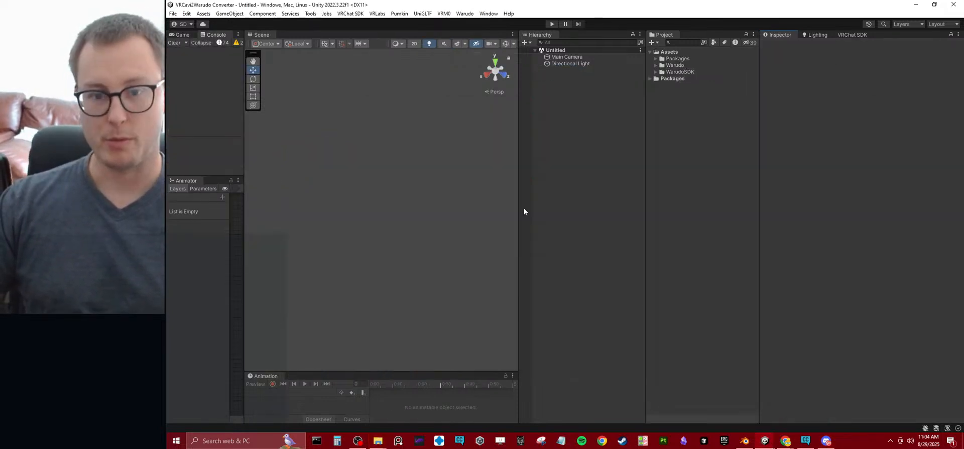
key(alt+Tab)
click(538, 165)
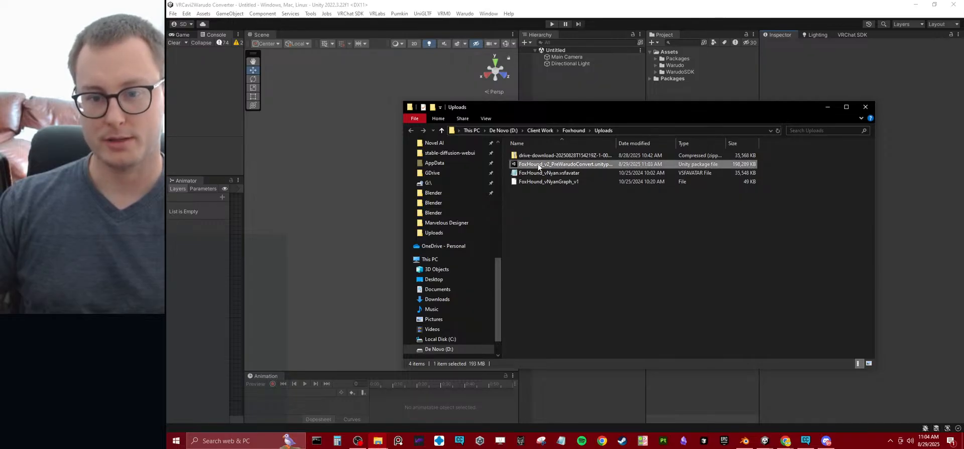
double_click(539, 166)
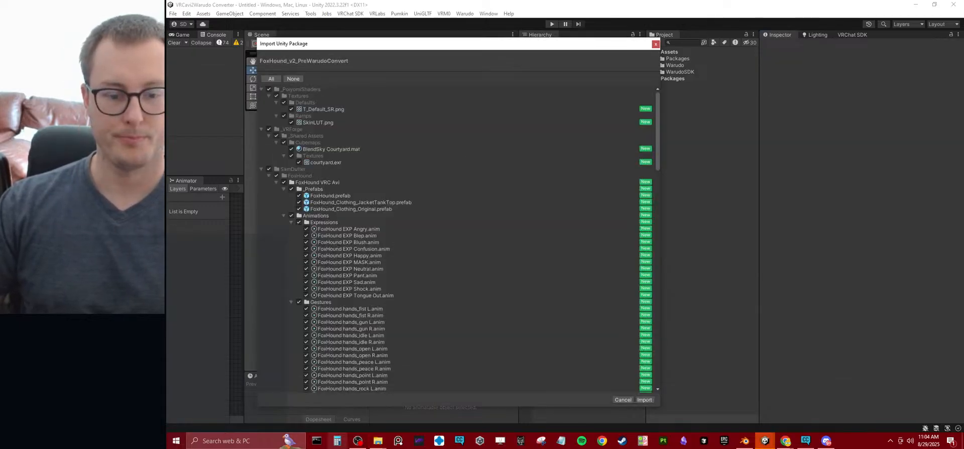
Step: Review the contents of the FoxHound_v2_PreWarudoConvert package and import all of its items
click(378, 440)
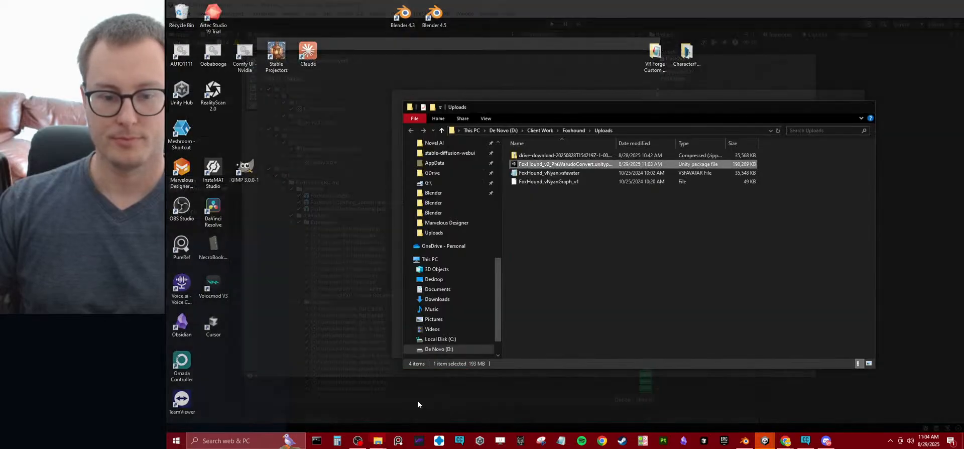
click(418, 400)
click(386, 61)
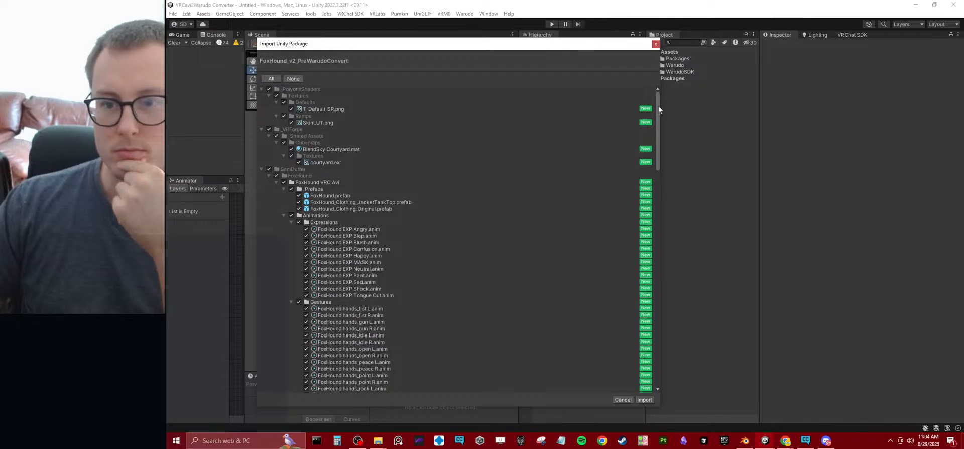
drag(652, 126, 653, 342)
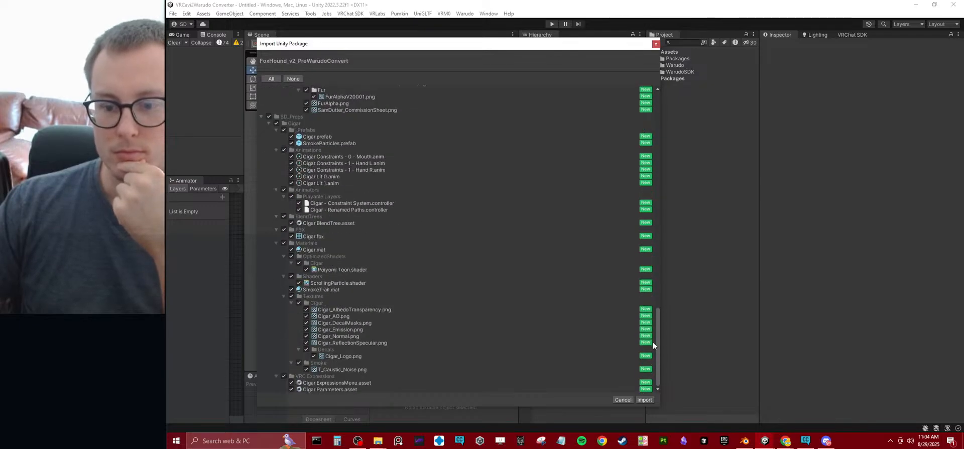
click(644, 400)
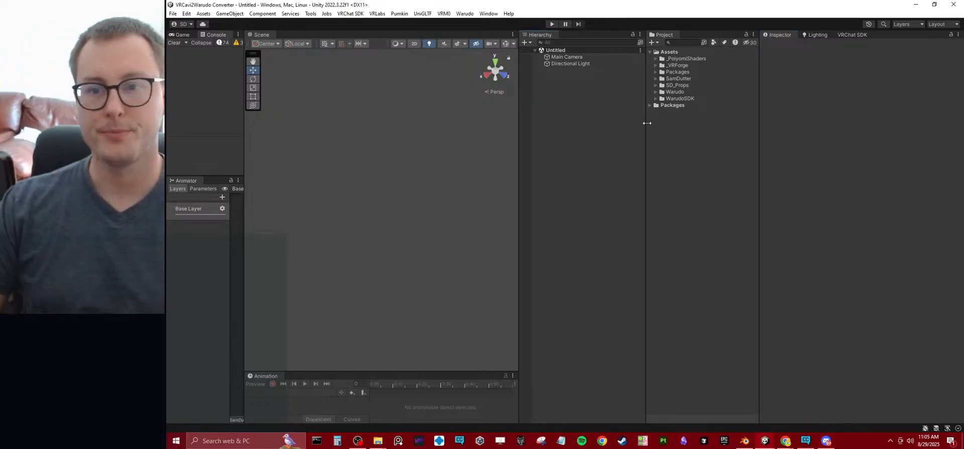
Step: Open the FoxHound VRC Avi scene from the imported FoxHound VRC Avi folder
click(655, 78)
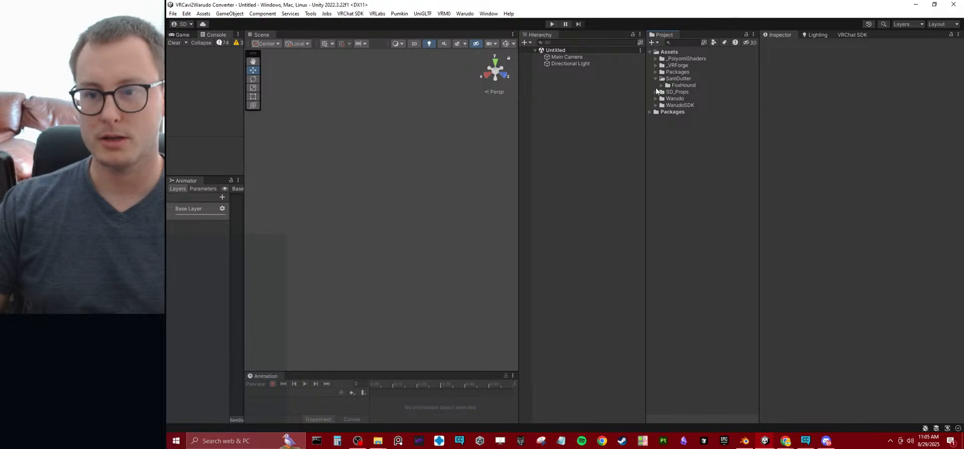
click(662, 85)
click(667, 91)
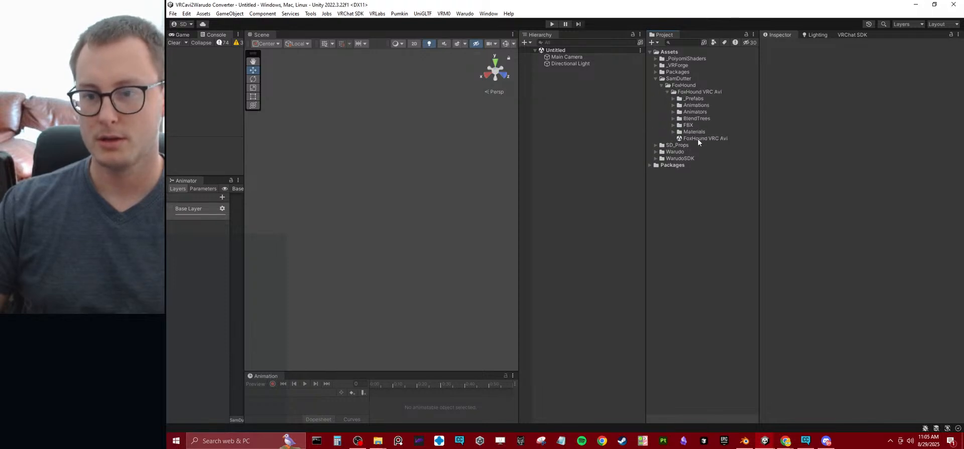
double_click(698, 138)
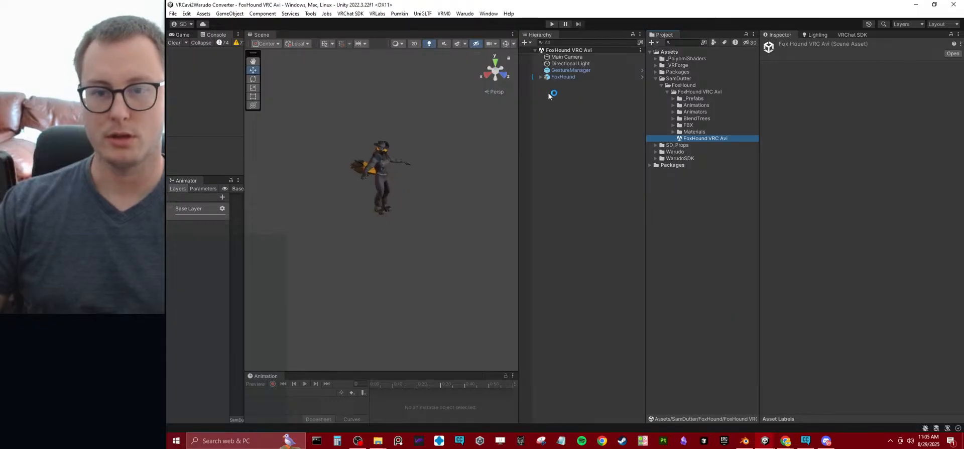
Step: Frame the FoxHound avatar, inspect its body and head from several angles, and save the scene
double_click(562, 77)
alt+drag(426, 204, 296, 244)
scroll(418, 213, up, 6)
click(294, 245)
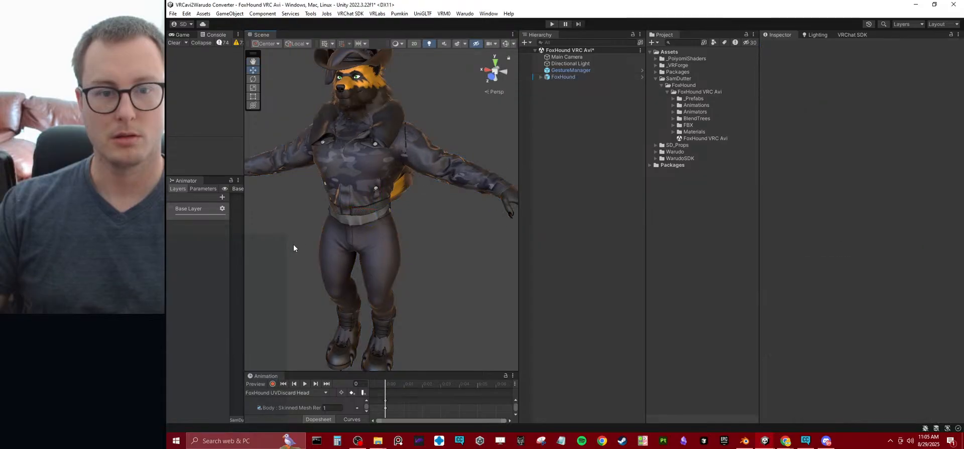
alt+drag(402, 161, 326, 153)
middle_drag(326, 153, 343, 229)
scroll(342, 229, up, 8)
scroll(366, 233, down, 4)
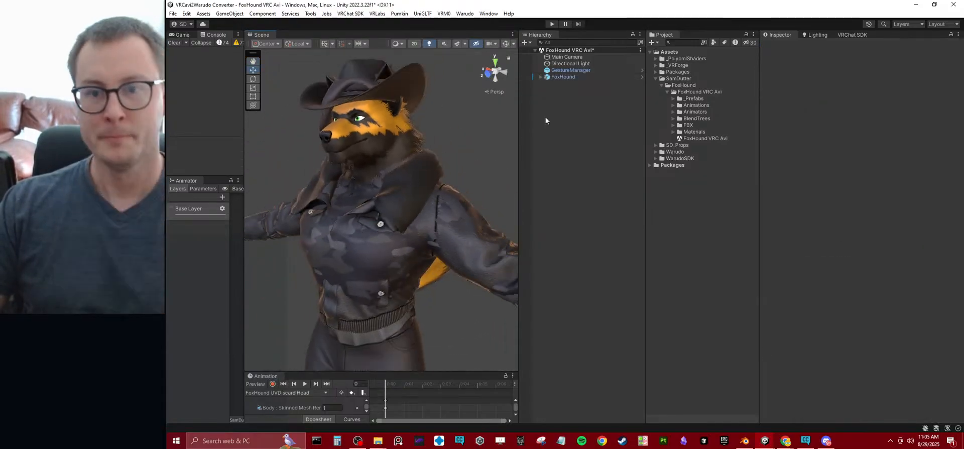
key(ctrl+s)
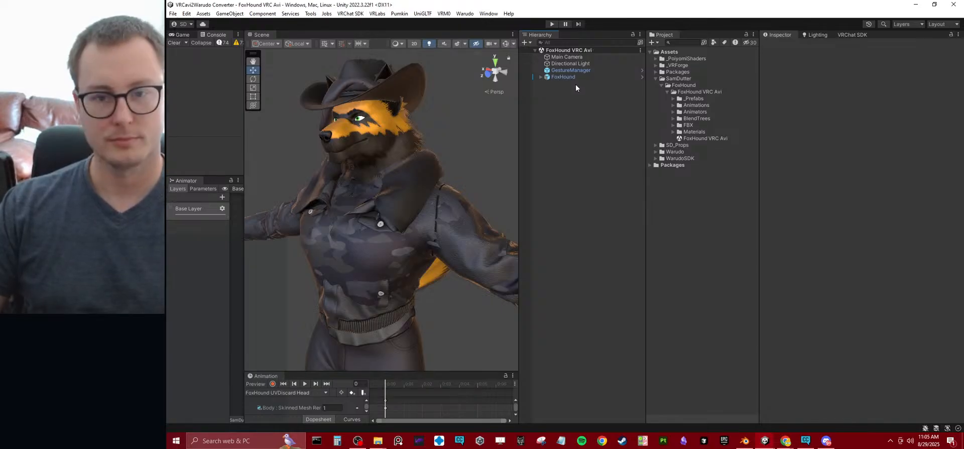
Step: Select the FoxHound avatar, locate its FoxHound TESTING controller in the project, and collapse its Transform, Animator and VRC Avatar Descriptor components
click(575, 77)
click(813, 89)
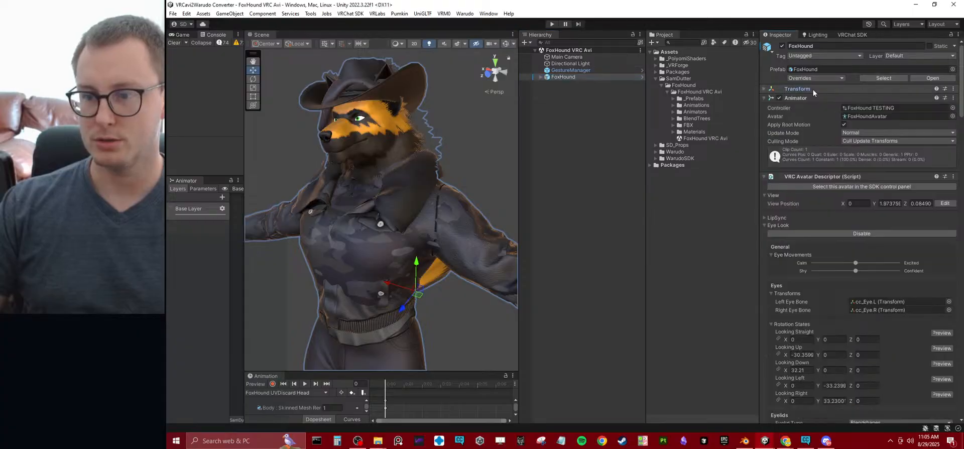
click(808, 98)
click(815, 97)
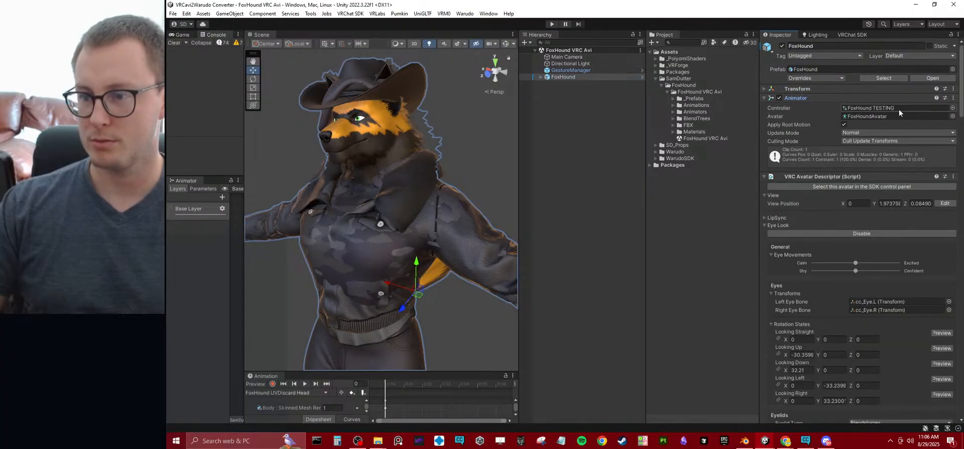
click(900, 108)
click(803, 98)
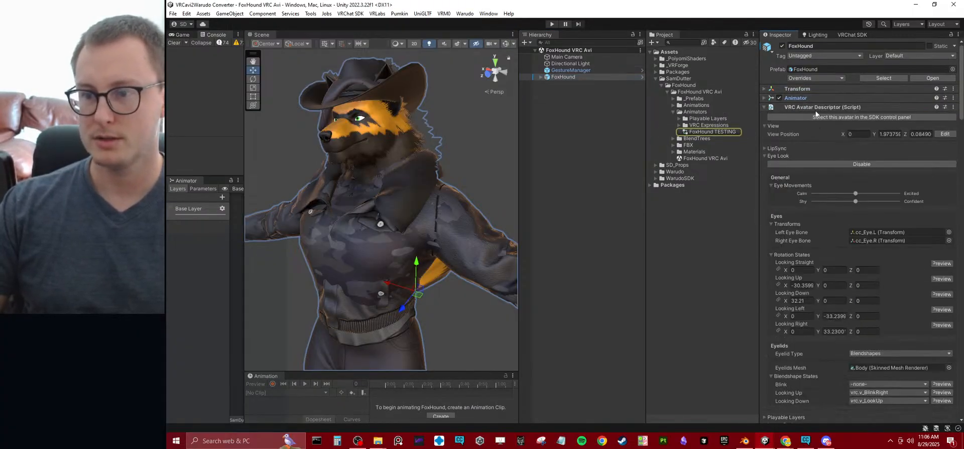
click(816, 108)
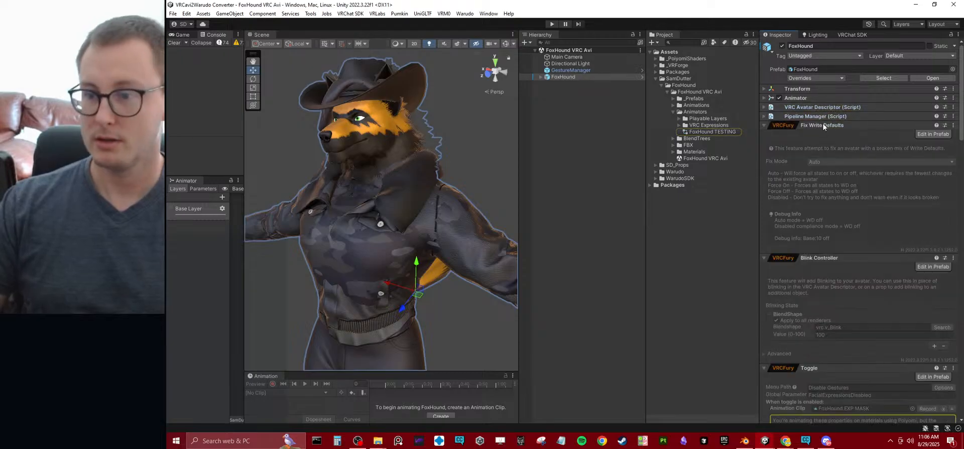
Step: Collapse the avatar's VRCFury Fix Write Defaults, Blink Controller and all Toggle components
click(822, 125)
click(825, 135)
click(826, 143)
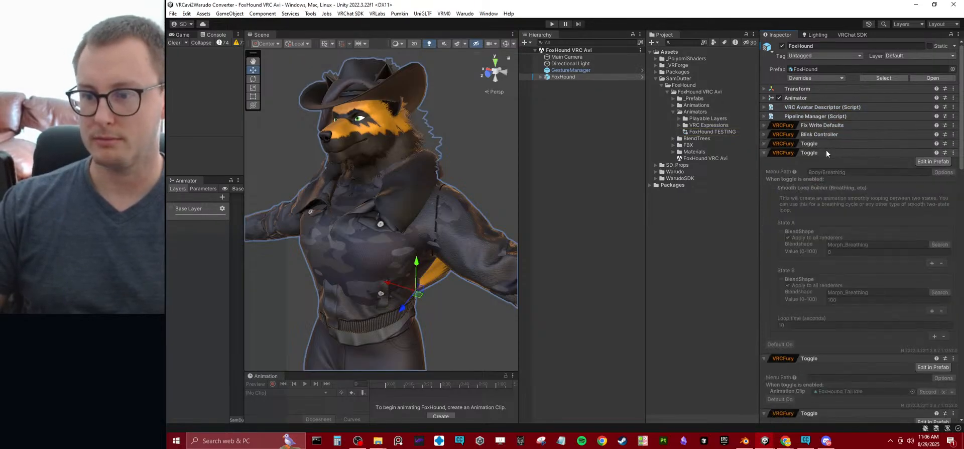
click(825, 152)
click(826, 162)
click(824, 170)
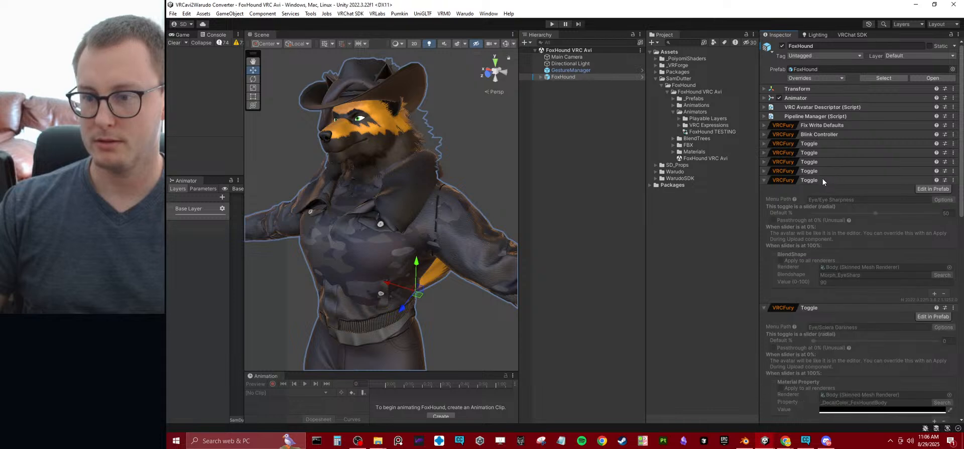
click(822, 179)
click(813, 190)
click(815, 198)
click(814, 208)
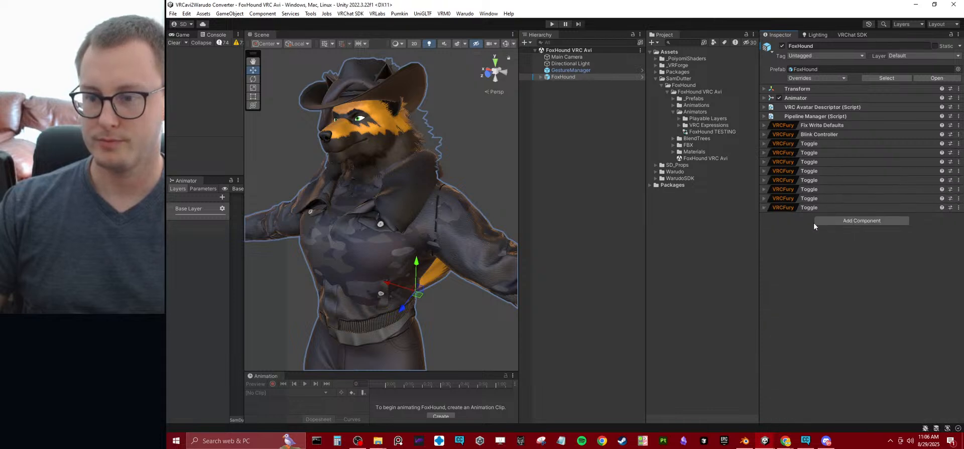
Step: Search the components available for the FoxHound avatar for "warudo" and "conv", then close the search without adding one
click(823, 223)
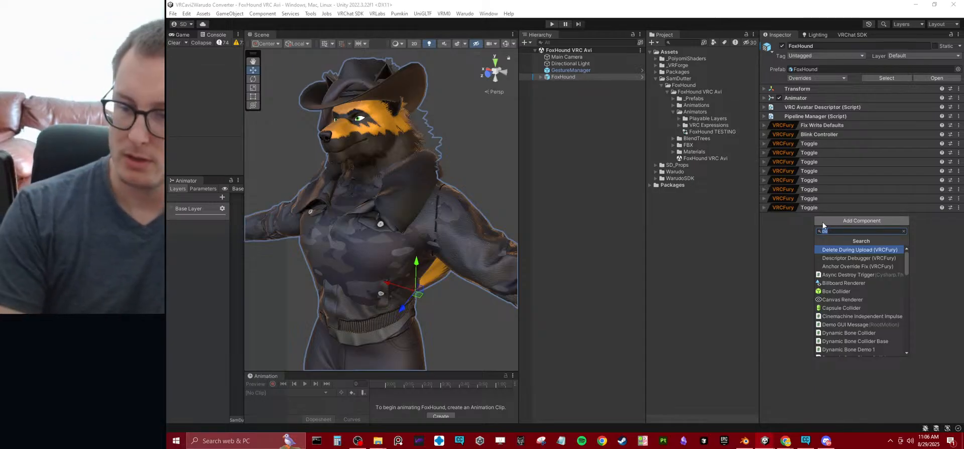
text(warudo)
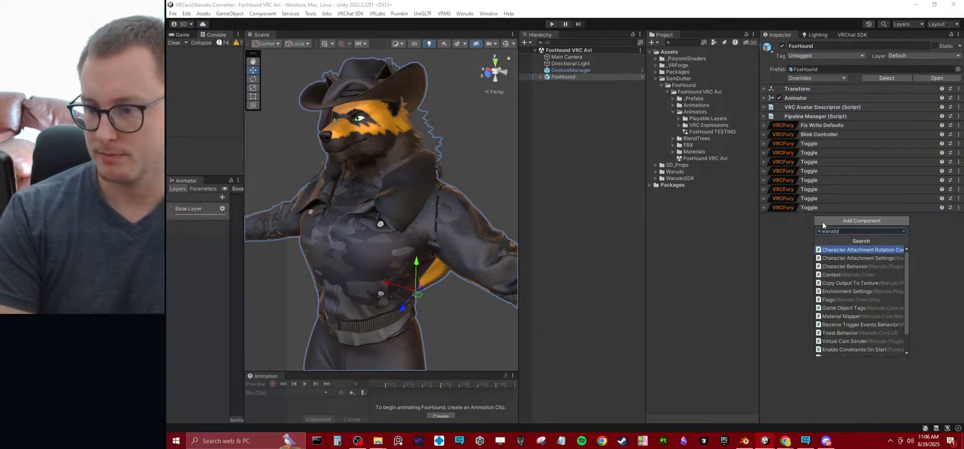
key(BackSpace)
key(BackSpace)
key(BackSpace)
key(BackSpace)
key(BackSpace)
key(BackSpace)
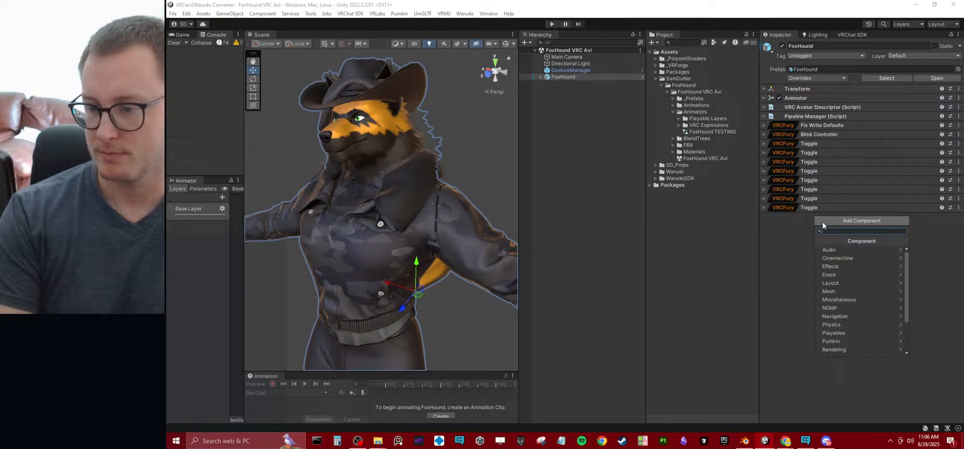
text(conv)
key(BackSpace)
key(BackSpace)
key(BackSpace)
key(BackSpace)
key(Escape)
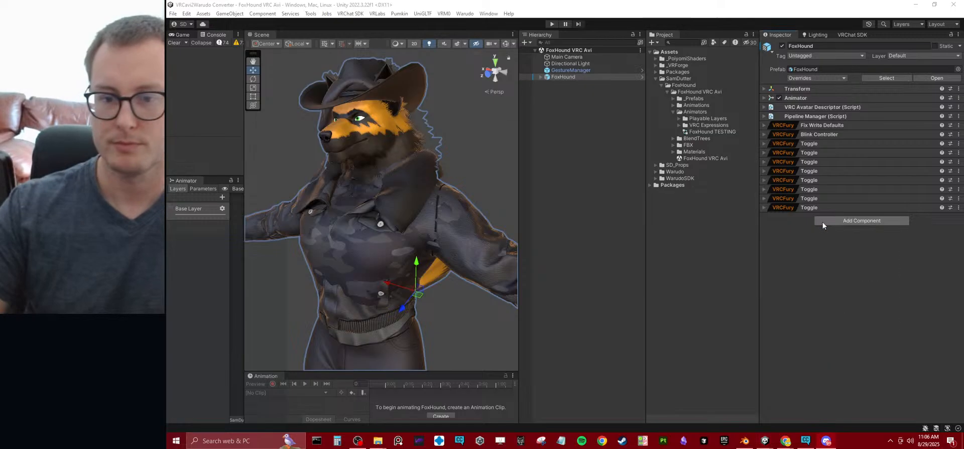
Step: Switch to Chrome and review the Pumkin's Tools usage page on adding the exporter component and setting up a mod
key(alt+Tab)
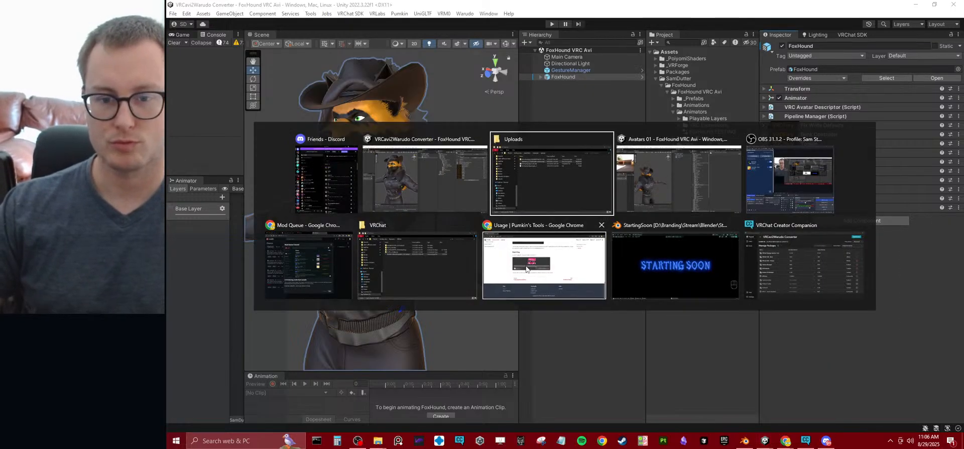
click(509, 224)
scroll(399, 166, up, 15)
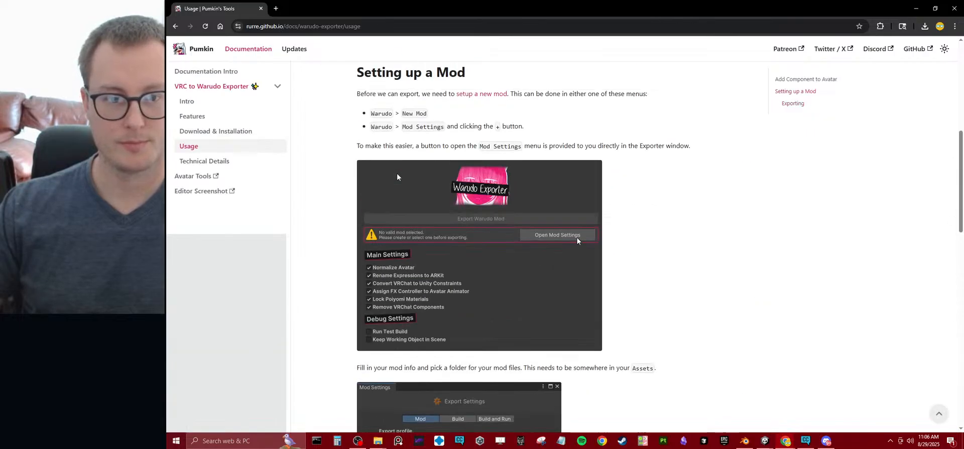
scroll(402, 179, down, 10)
scroll(402, 180, down, 5)
scroll(679, 257, up, 20)
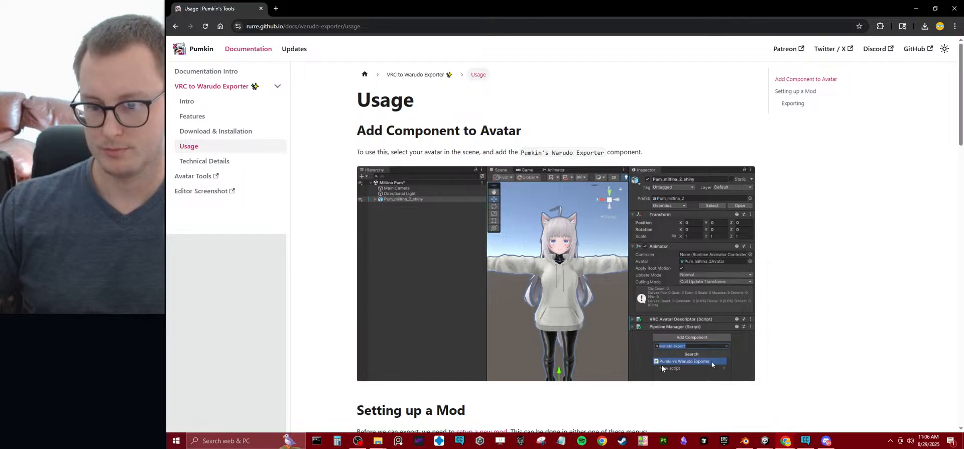
Step: Switch back to Unity and add the Pumkin's Warudo Exporter component to the FoxHound avatar
click(827, 441)
key(alt+Tab)
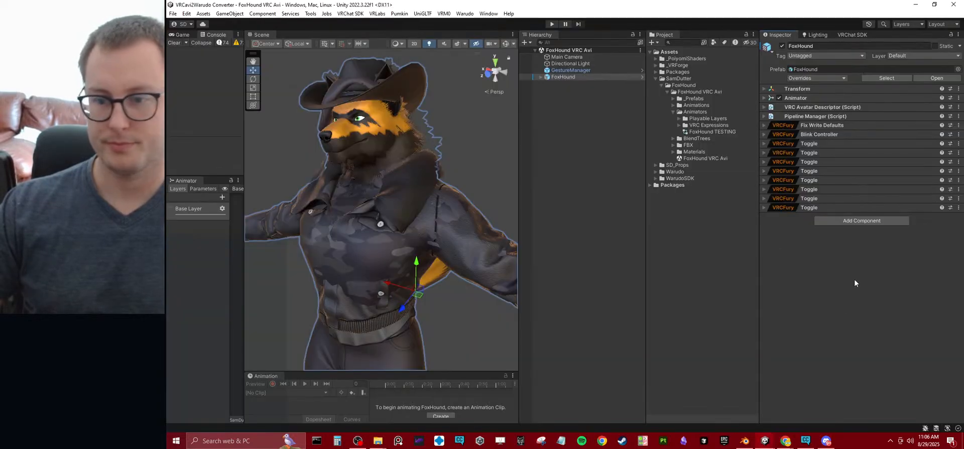
click(824, 221)
text(export)
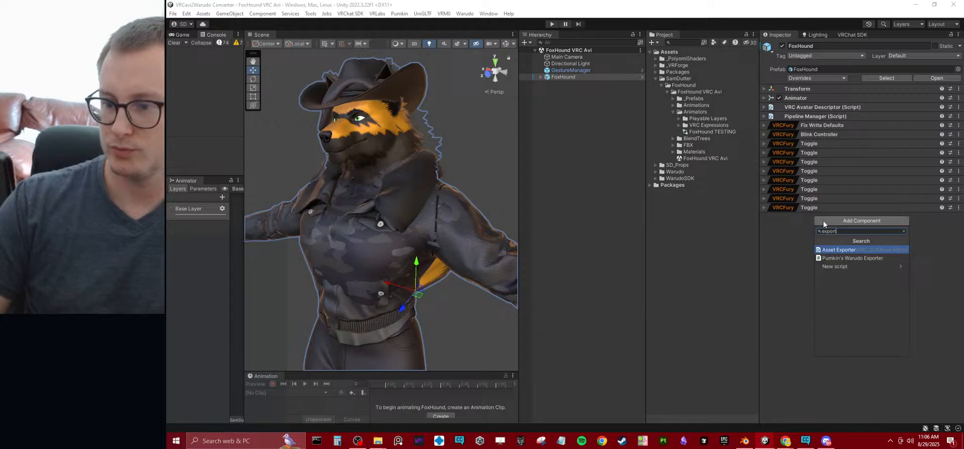
key(Down)
key(Return)
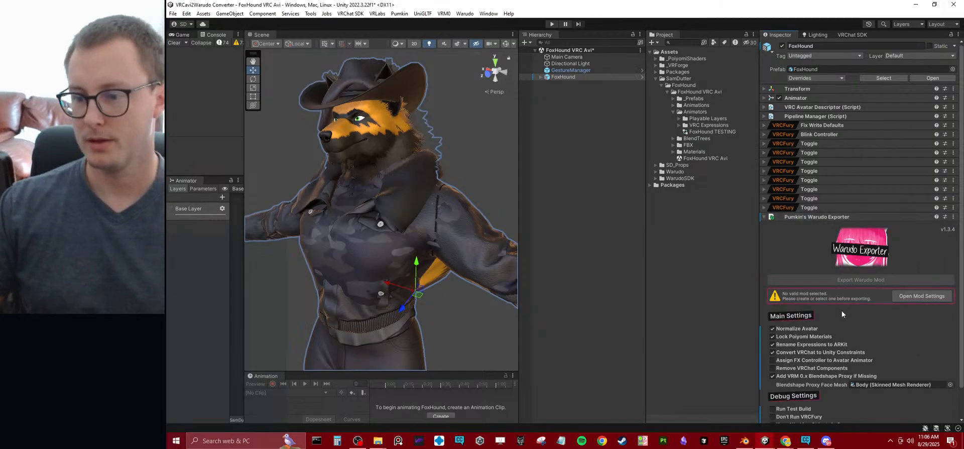
scroll(834, 301, down, 2)
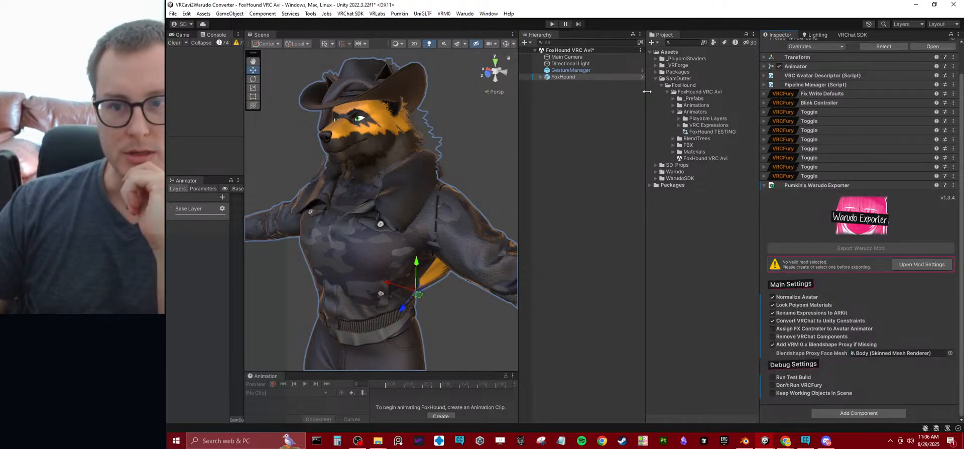
Step: Create a folder named FoxHound Warudo Assets inside the project's FoxHound folder, beside FoxHound VRC Avi
click(667, 91)
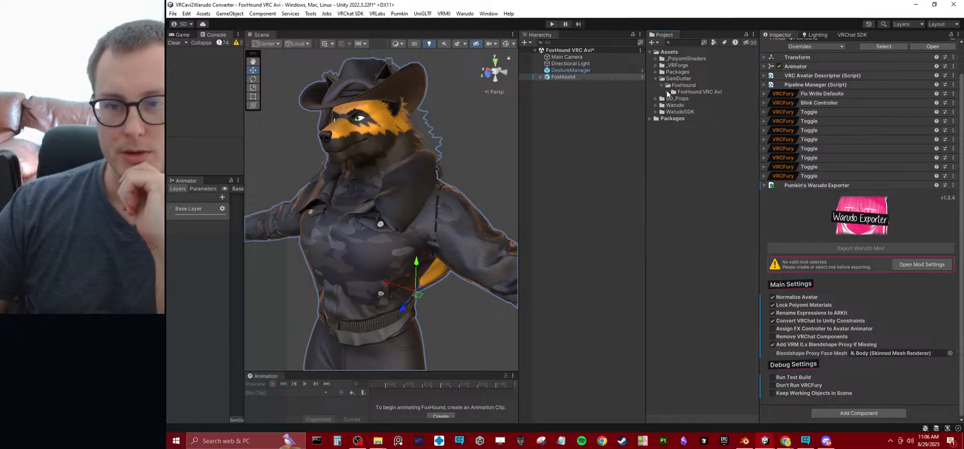
click(668, 91)
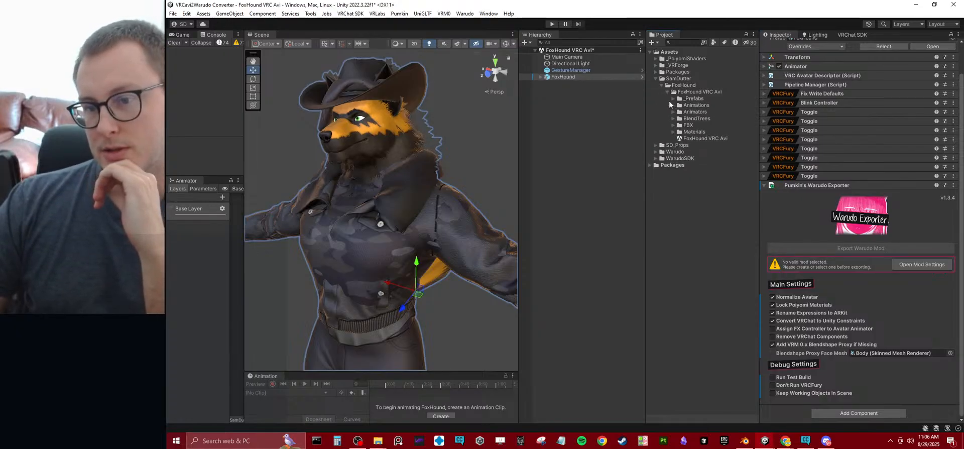
click(668, 92)
click(680, 86)
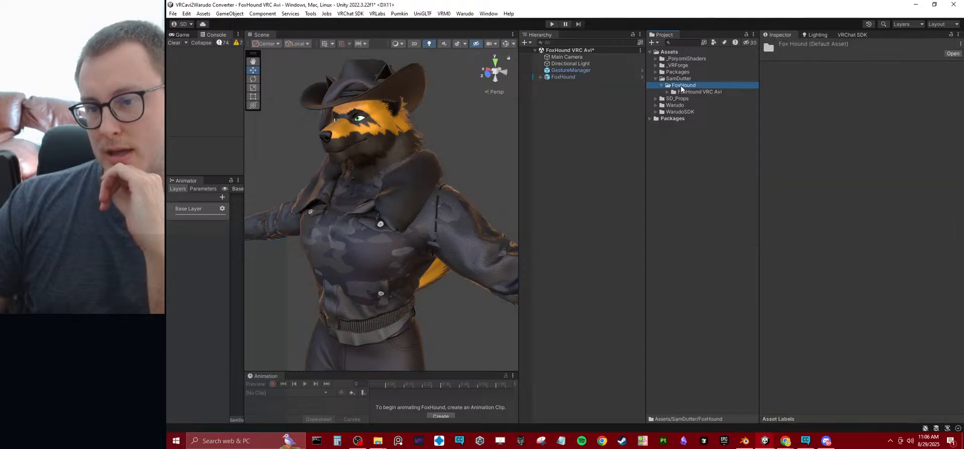
right_click(680, 86)
mouse_move(697, 93)
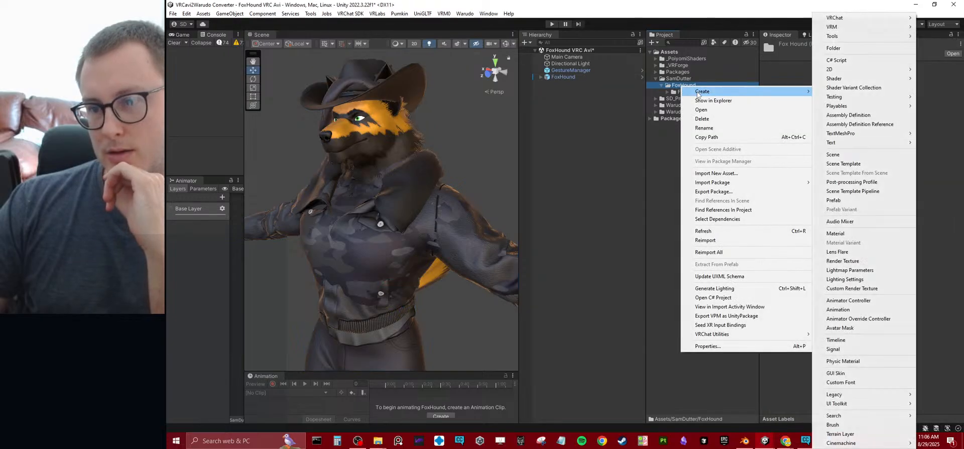
click(842, 49)
text(F)
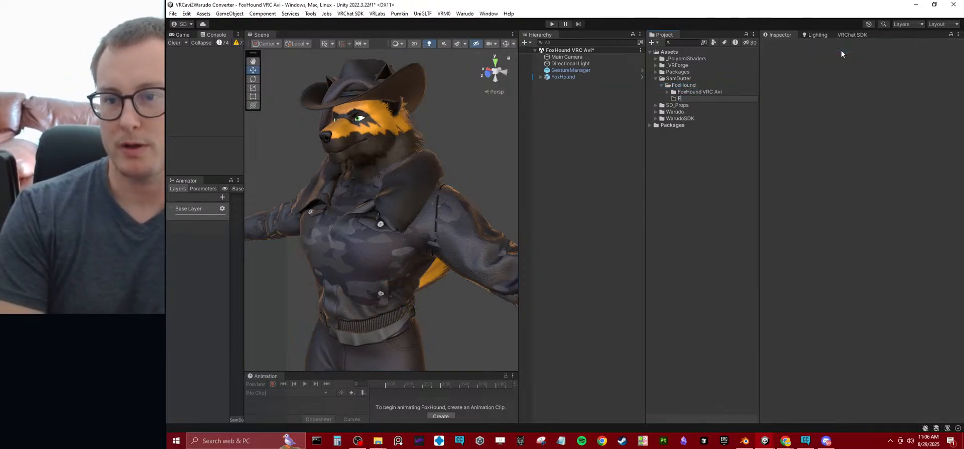
text(oxHound Warudo)
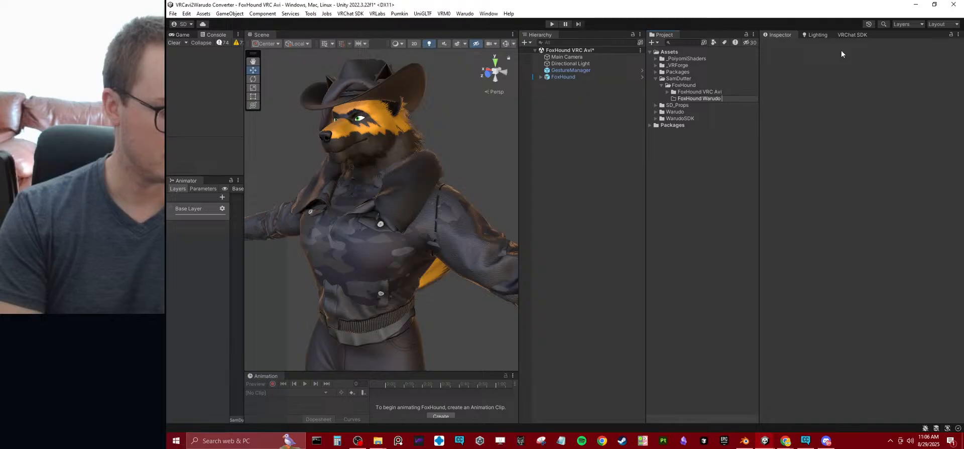
text(Assets)
key(Return)
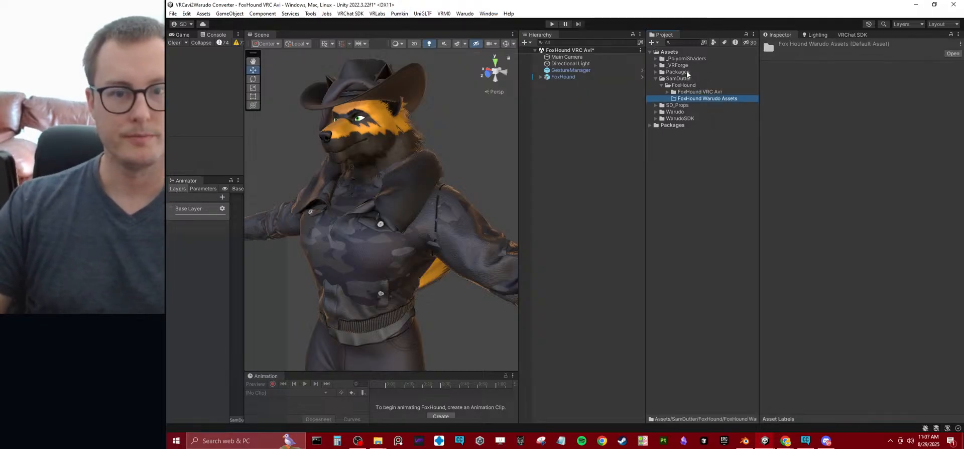
right_click(708, 100)
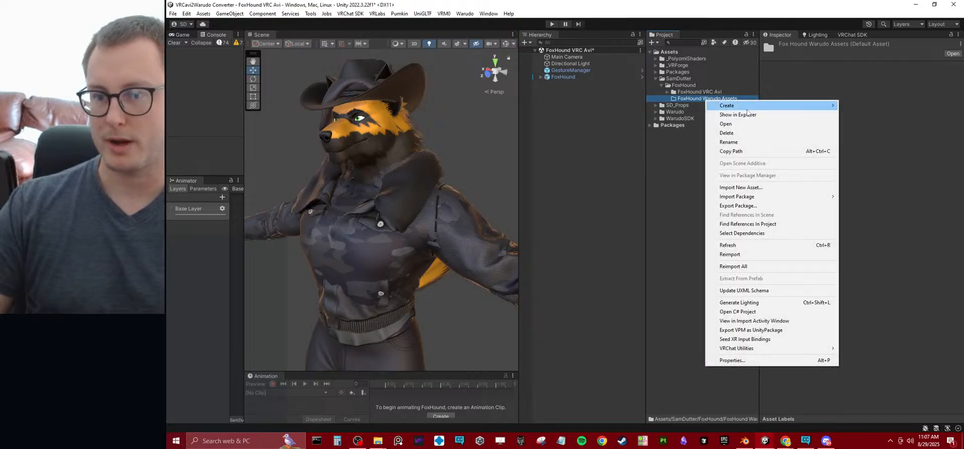
mouse_move(739, 109)
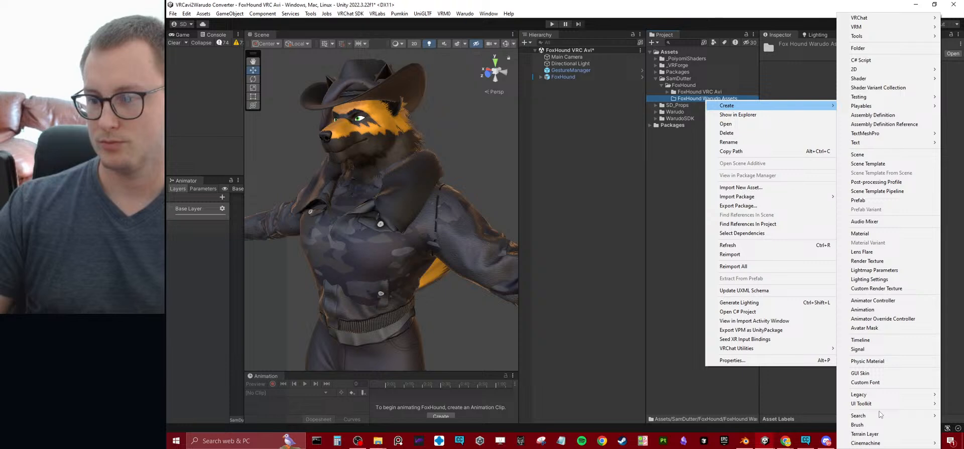
click(622, 202)
Step: Start a new Warudo mod and name it FoxHound
click(465, 14)
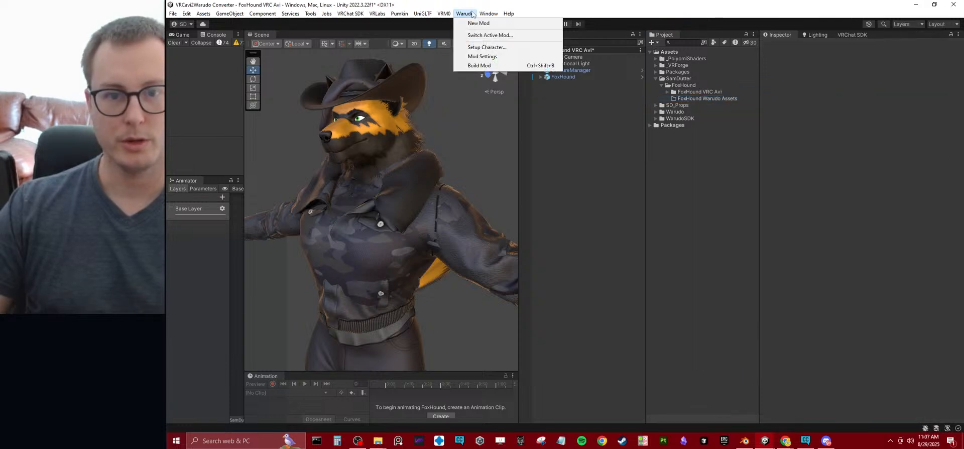
click(477, 22)
click(518, 137)
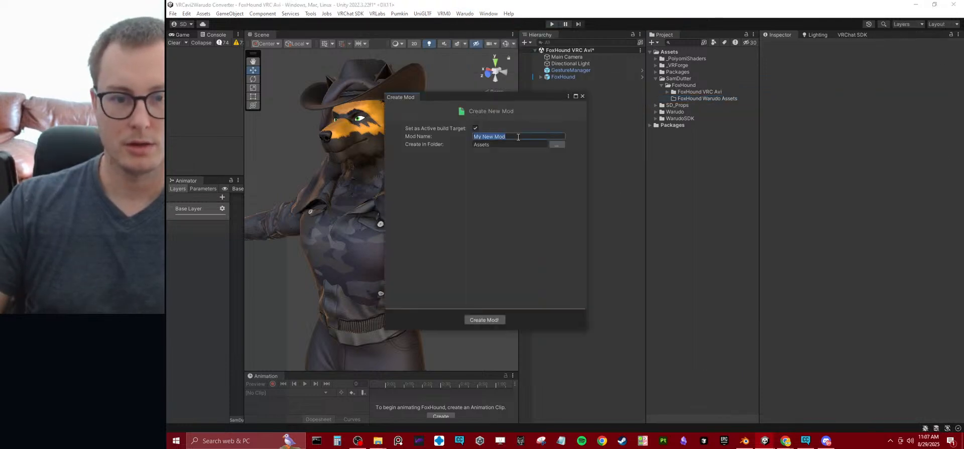
text(FoxHound)
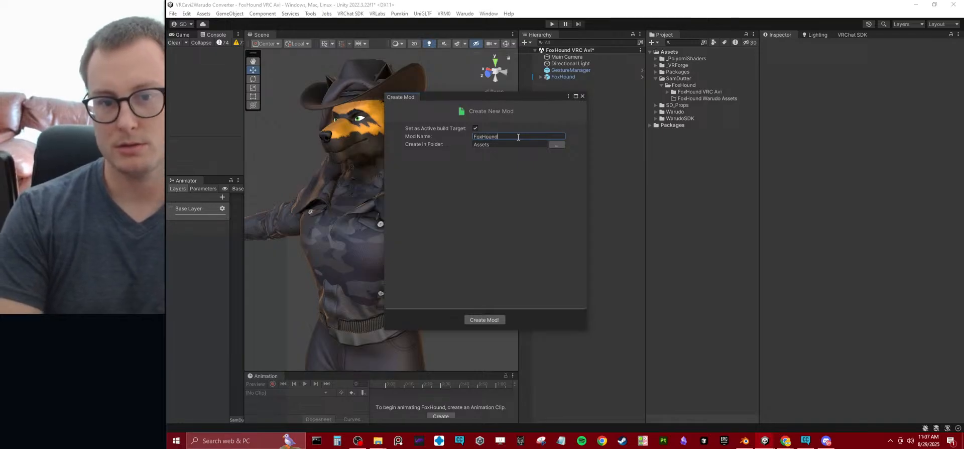
Step: Browse for the mod's location and create a folder named Mod inside FoxHound Warudo Assets
click(556, 145)
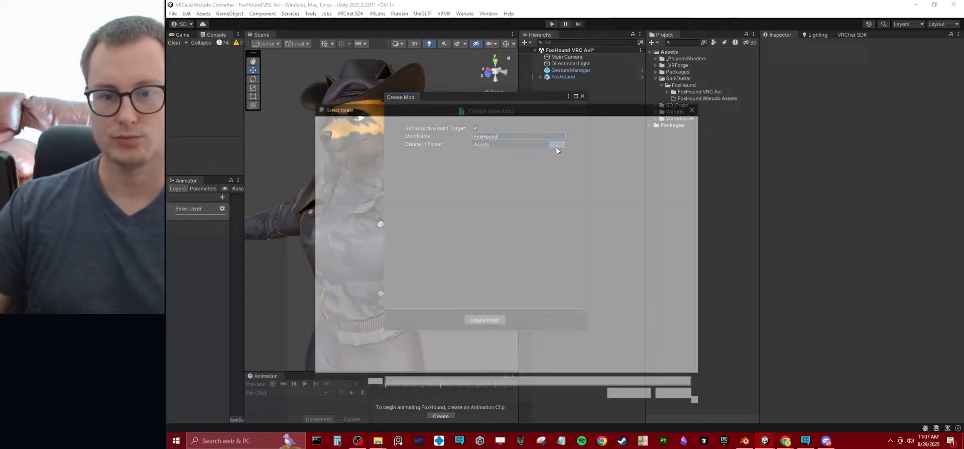
double_click(438, 184)
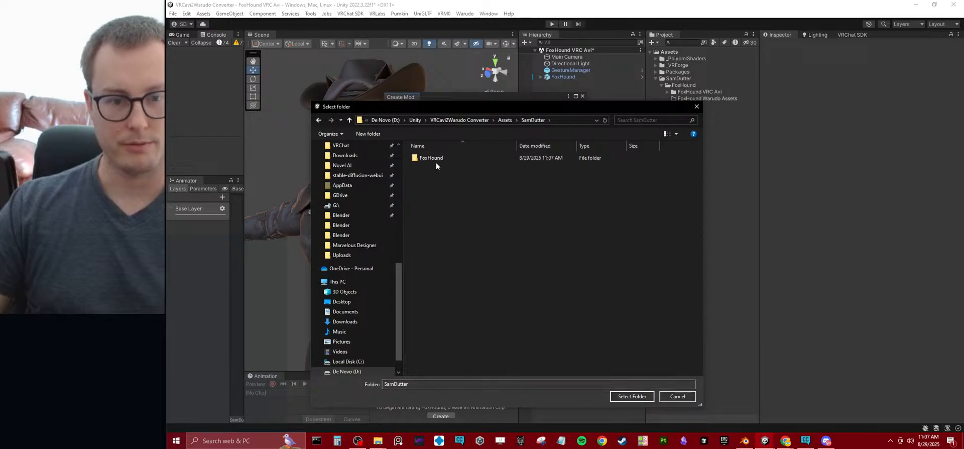
double_click(436, 160)
double_click(438, 167)
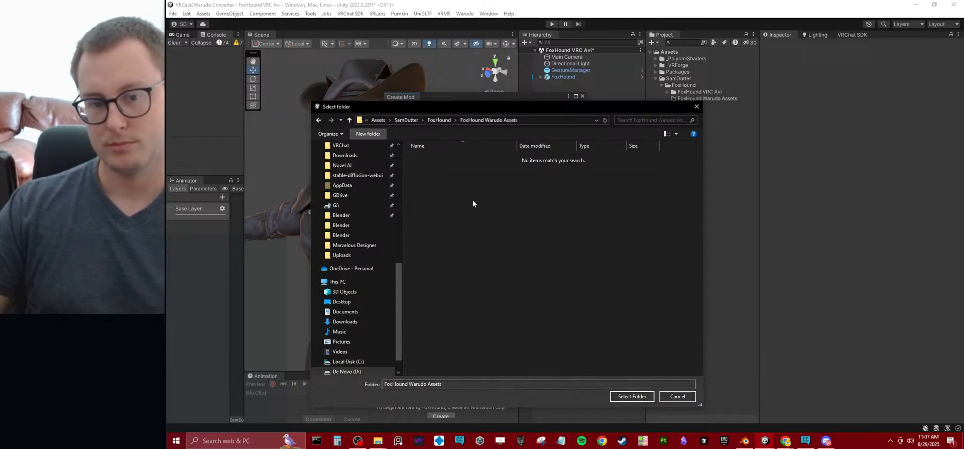
key(ctrl+shift+n)
text(MOd)
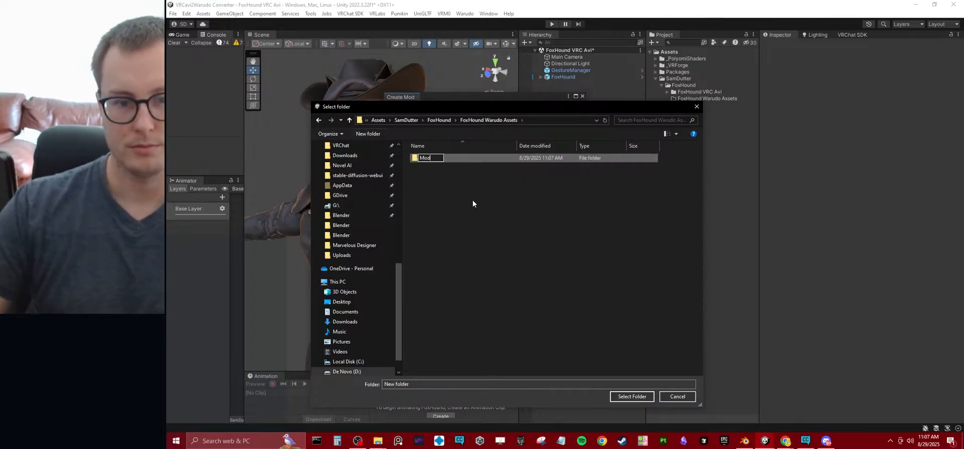
key(BackSpace)
key(BackSpace)
text(od)
key(Return)
Step: Choose the Mod folder as the mod's location and create the FoxHound mod
double_click(430, 160)
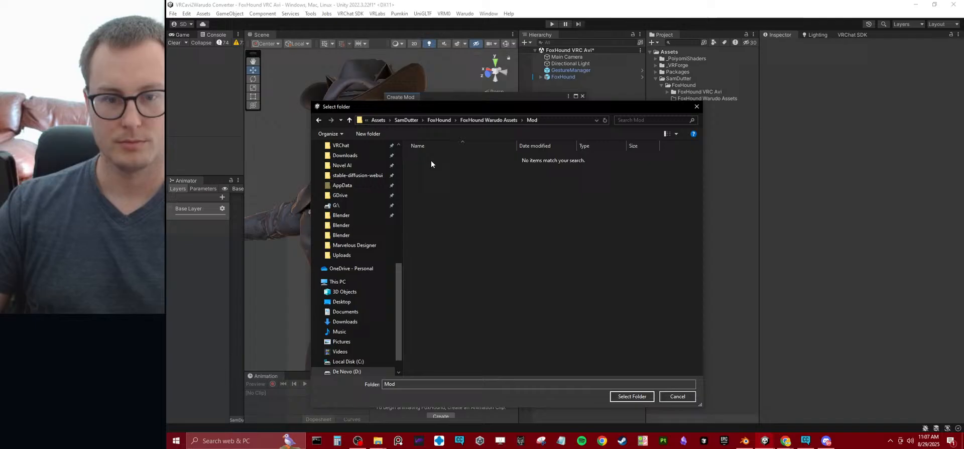
click(631, 397)
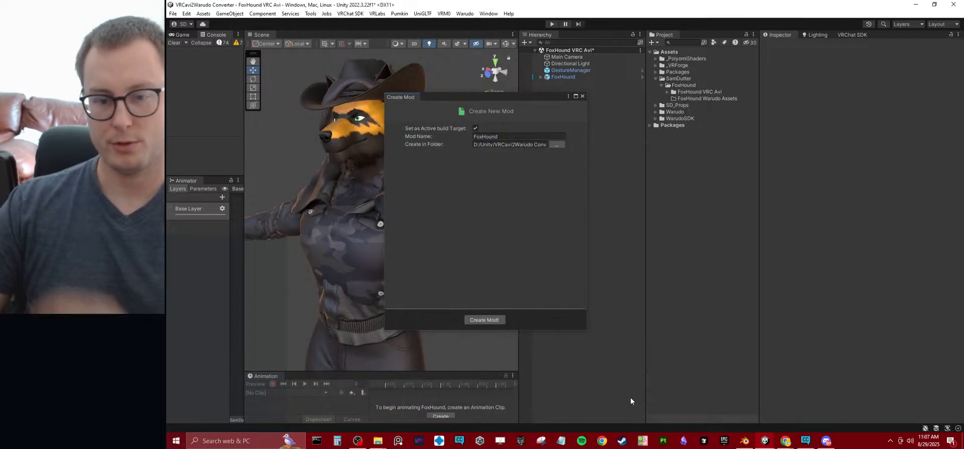
click(485, 320)
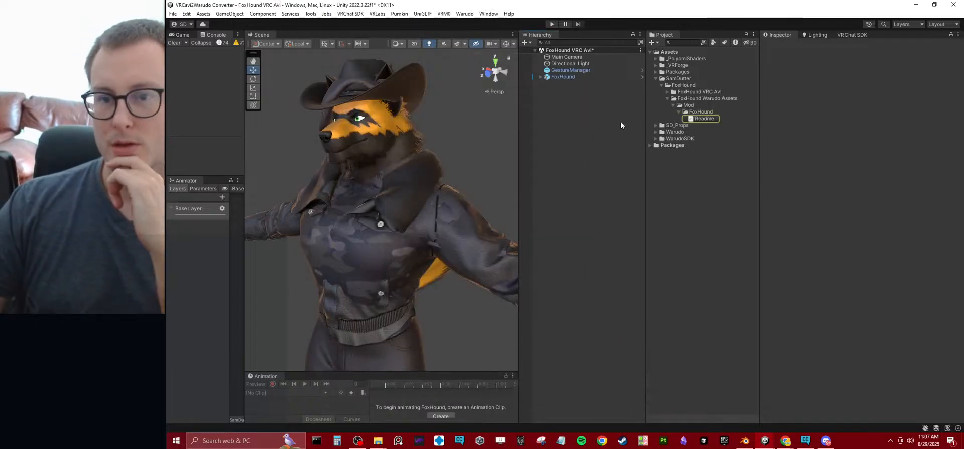
Step: In the FoxHound avatar's Warudo exporter, disable Rename Expressions to ARKit and enable Assign FX Controller to Avatar Animator
click(577, 77)
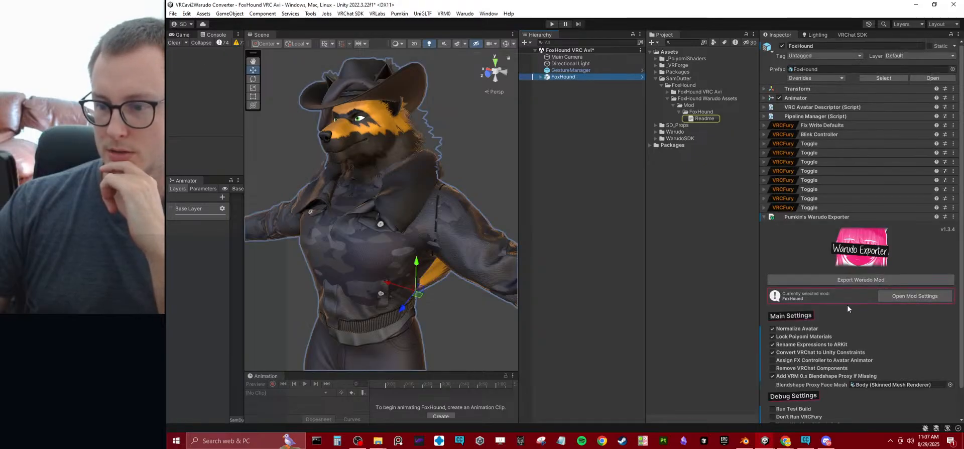
scroll(802, 331, down, 2)
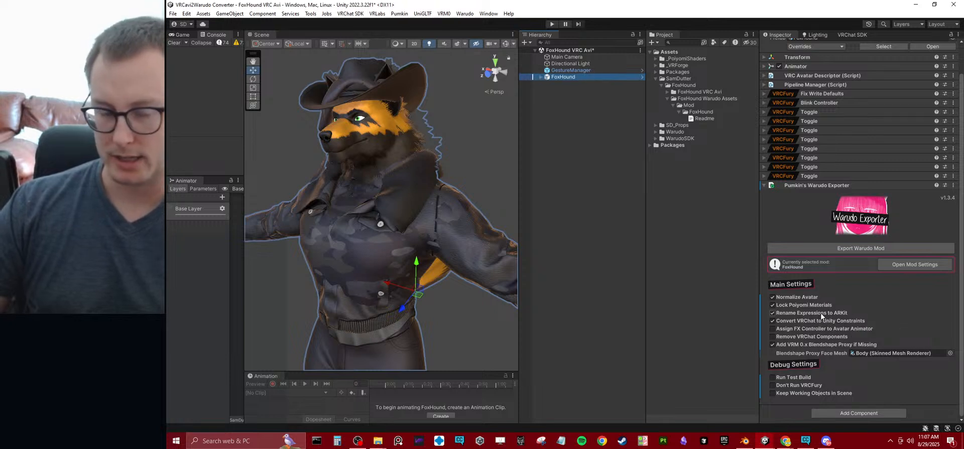
click(821, 312)
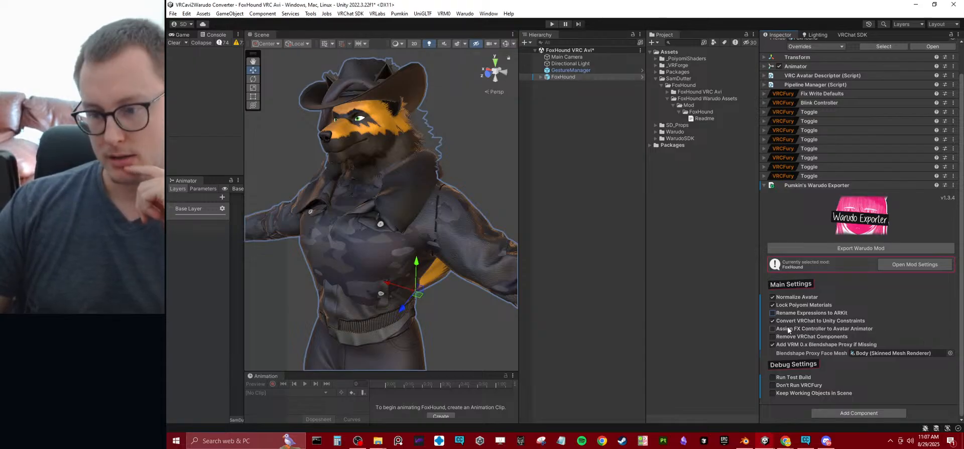
click(860, 329)
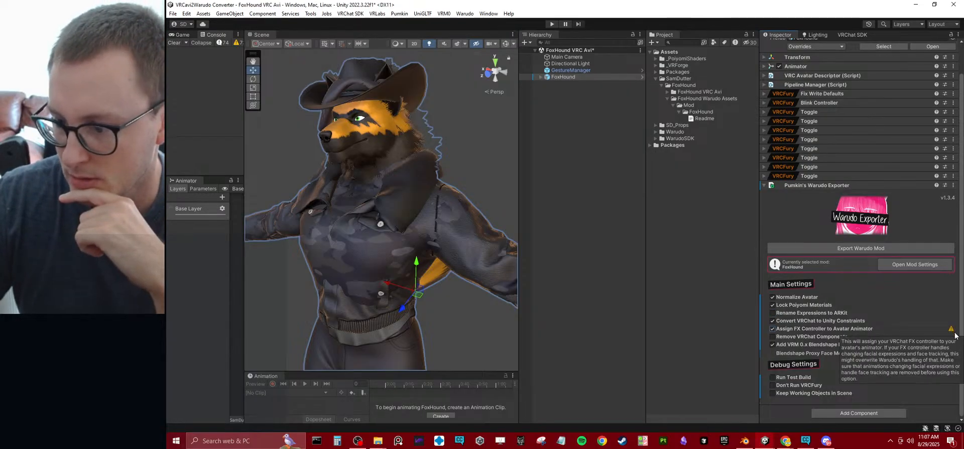
mouse_move(952, 331)
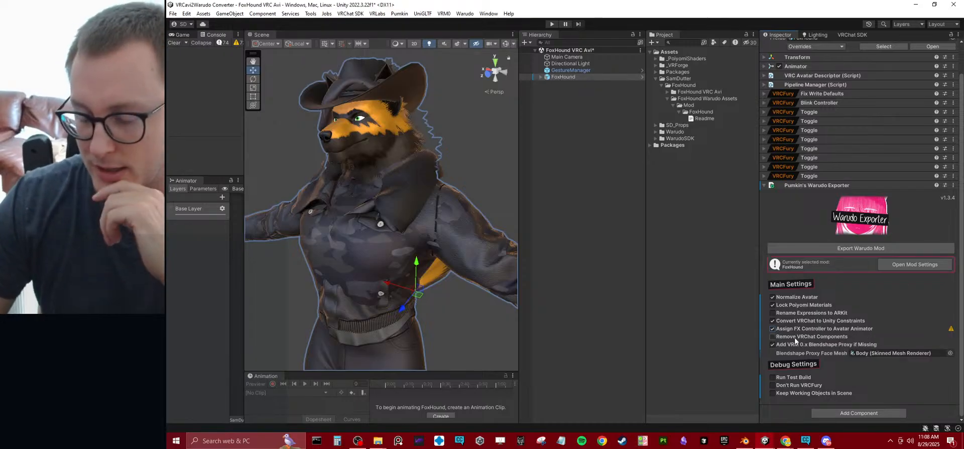
mouse_move(795, 340)
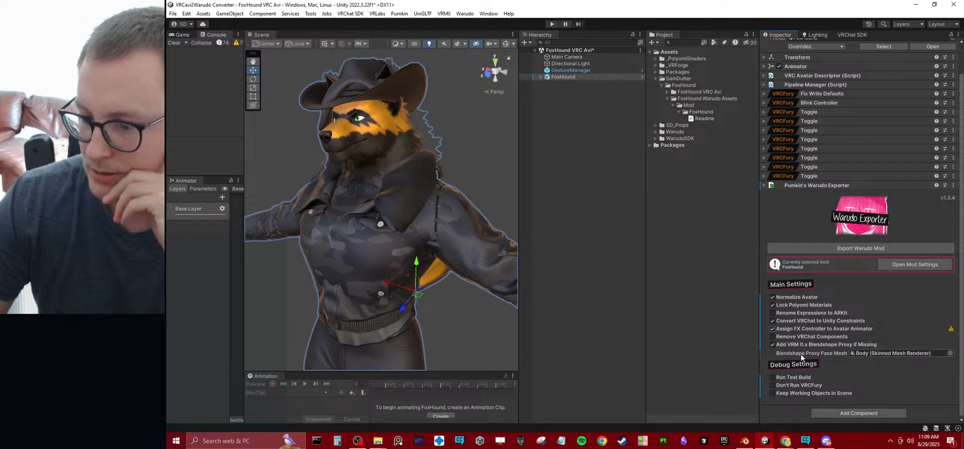
mouse_move(779, 376)
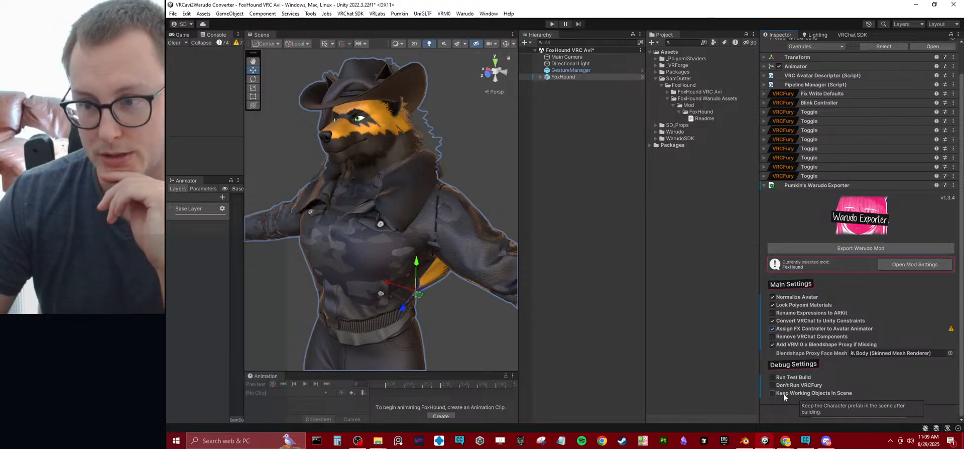
Step: Save the scene and reselect the FoxHound avatar to show its exporter settings
click(688, 280)
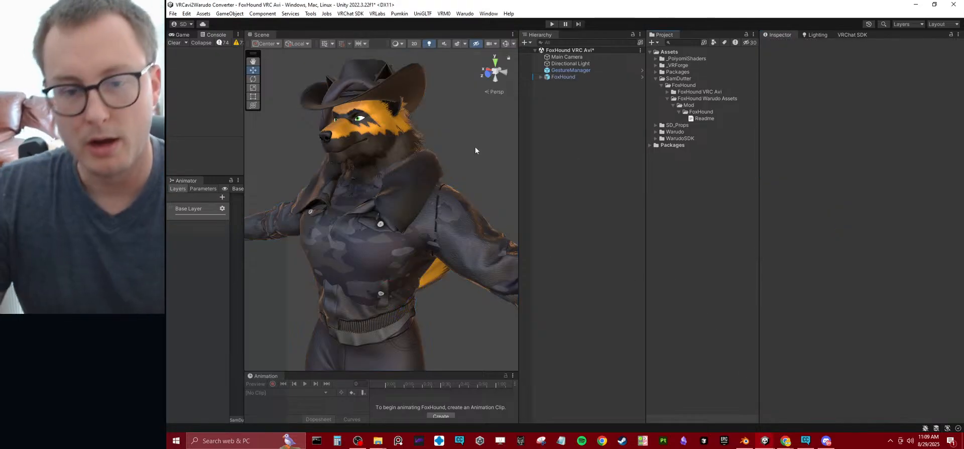
click(577, 76)
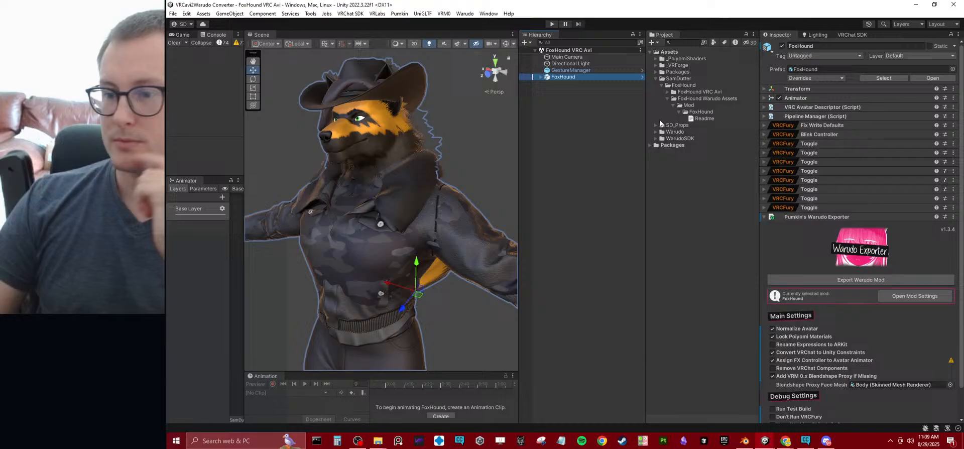
Step: Export the FoxHound avatar as a Warudo mod, saving the modified NDMF Preview scene
click(836, 279)
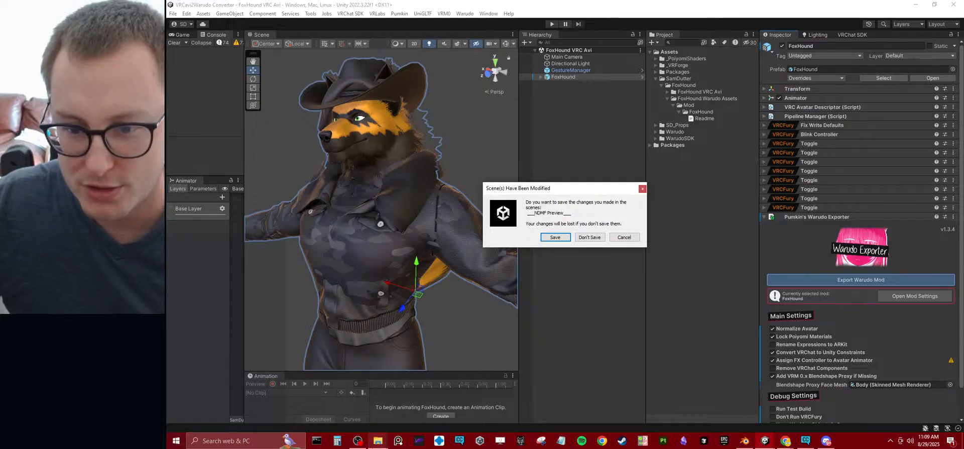
click(560, 239)
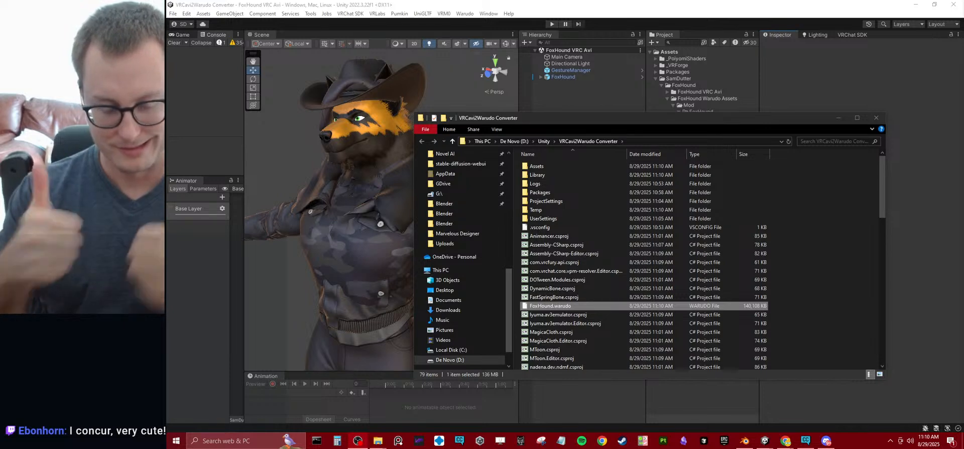
Step: Find Steam through the Windows search and start it
click(226, 445)
text(steam)
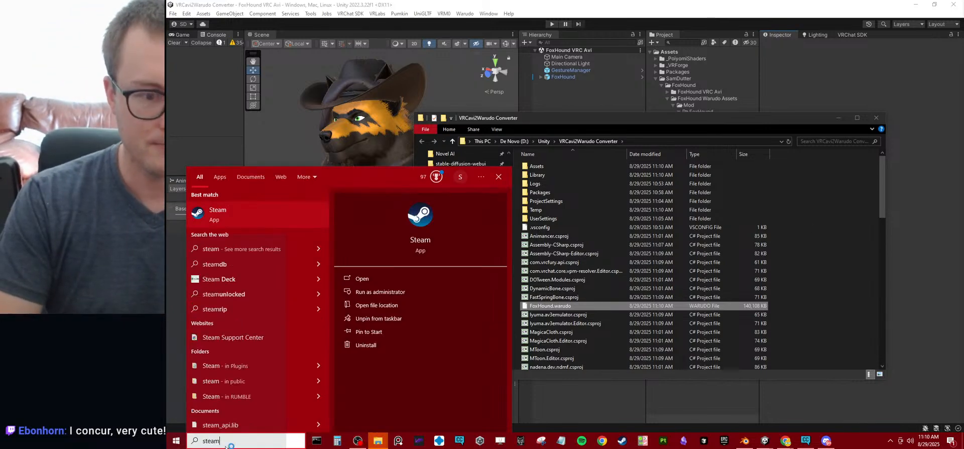
key(Return)
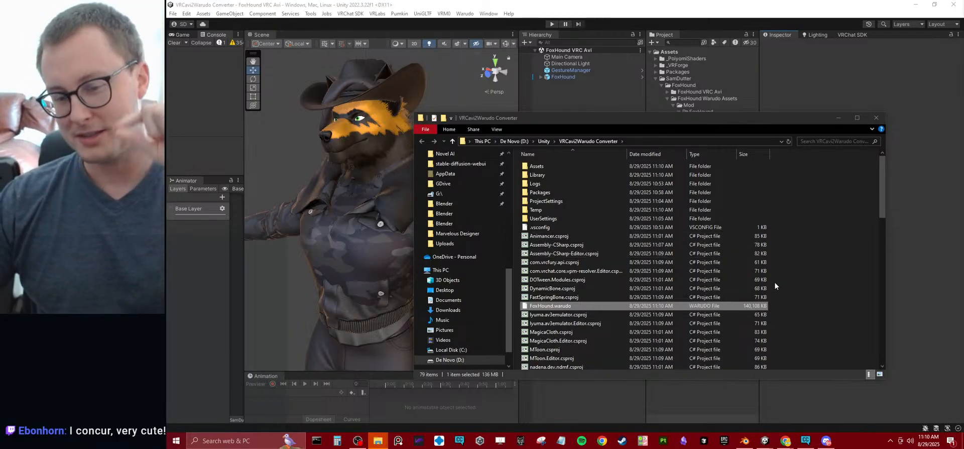
Step: Bring the VRCavi2Warudo Converter folder back into view and launch Warudo through Steam
click(913, 291)
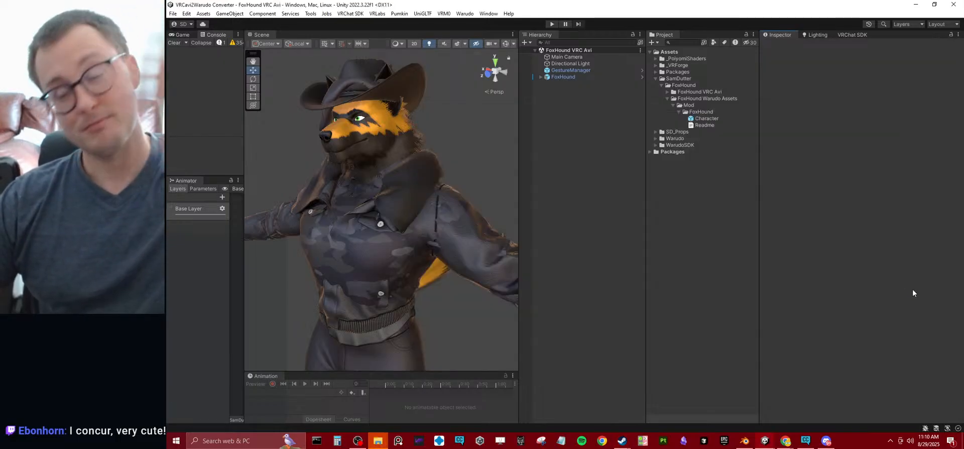
click(786, 440)
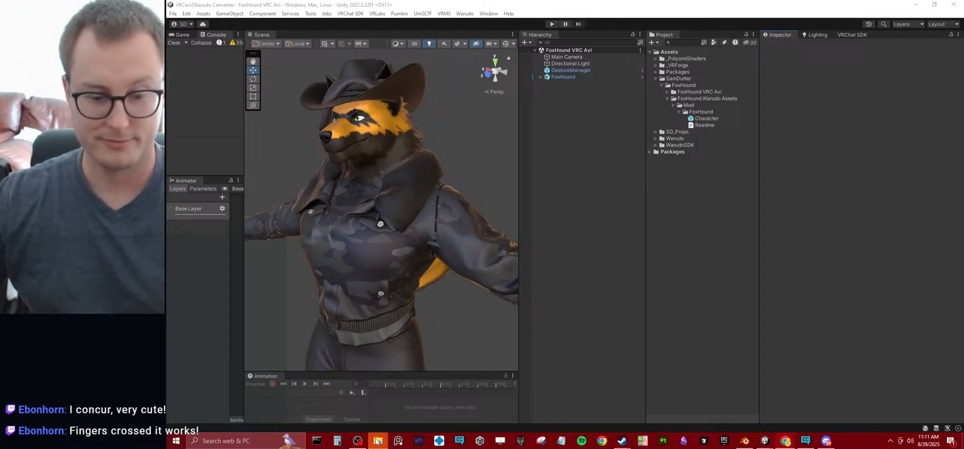
mouse_move(377, 441)
click(450, 412)
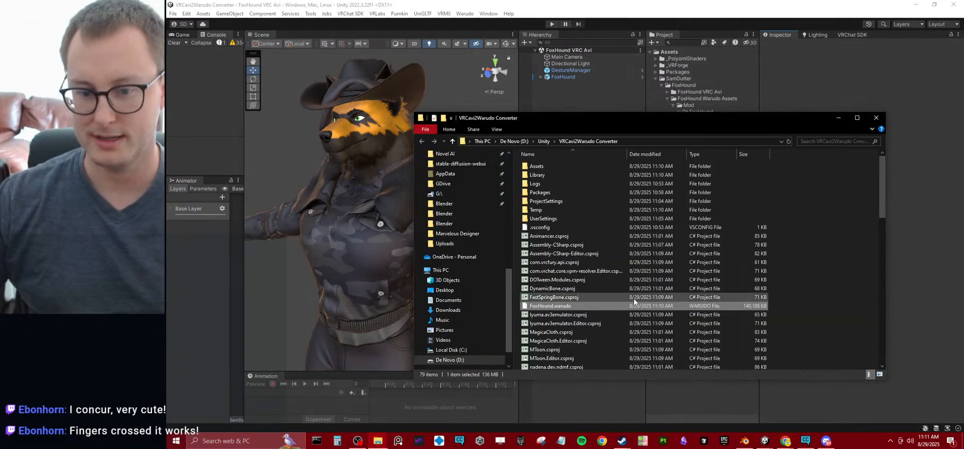
click(891, 441)
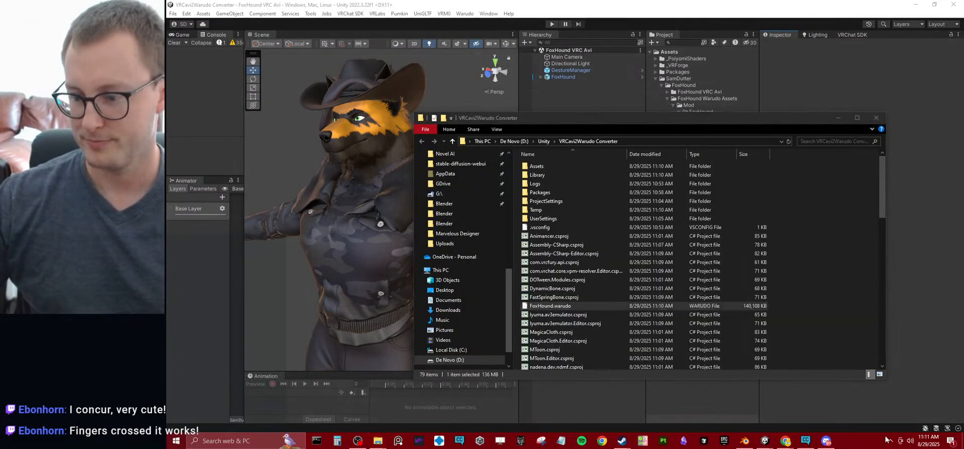
right_click(899, 374)
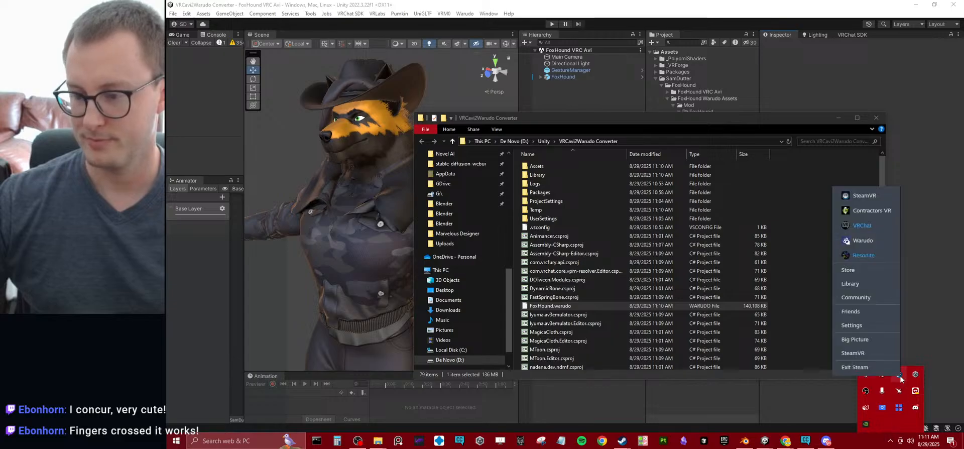
click(864, 241)
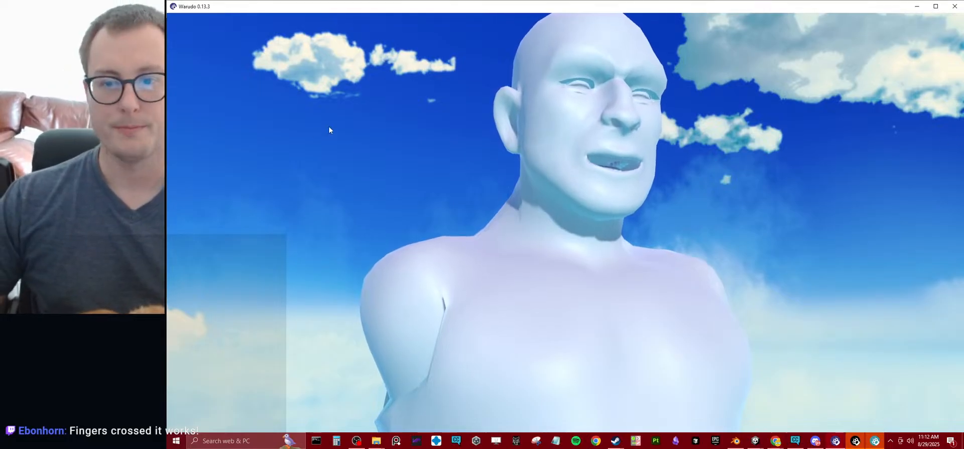
Step: In the Warudo Editor, start the Basic Setup and open the characters folder from it
click(875, 440)
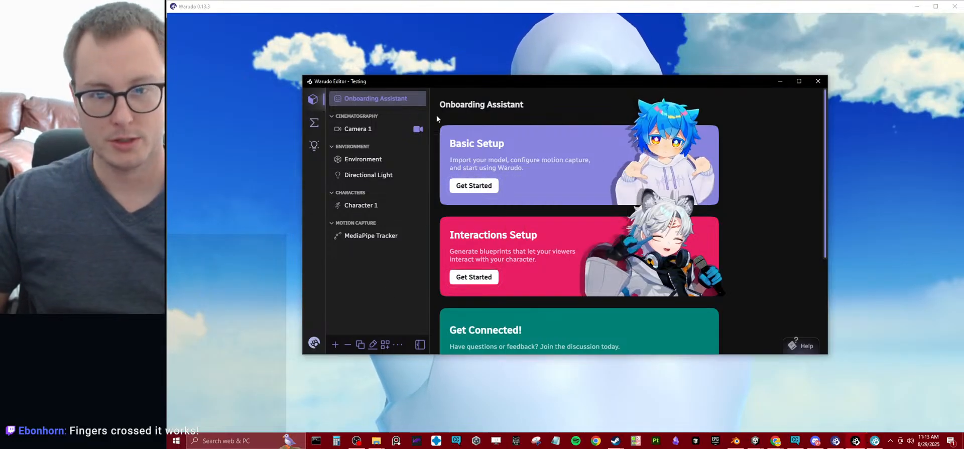
scroll(494, 202, down, 3)
scroll(520, 242, up, 3)
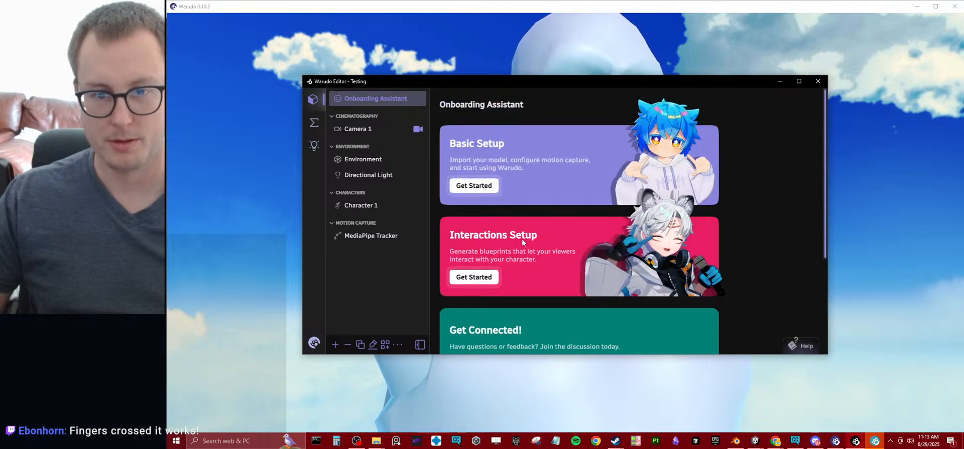
click(472, 188)
scroll(601, 203, down, 3)
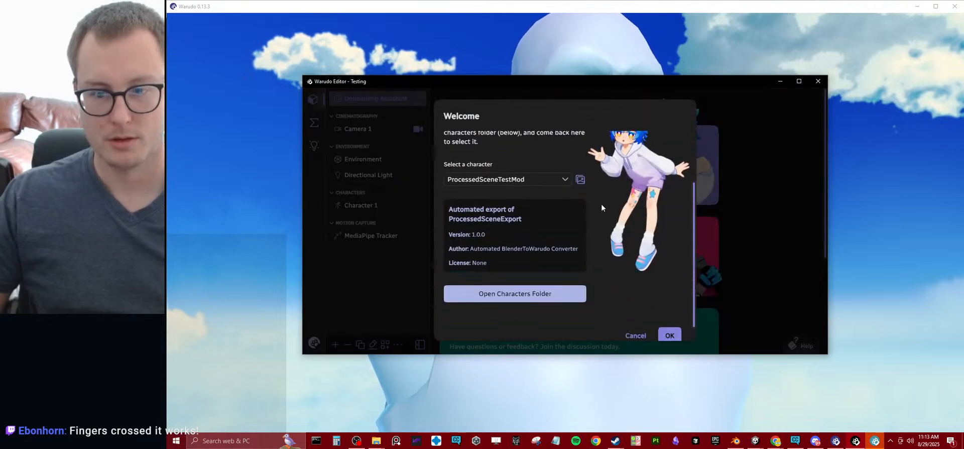
click(557, 287)
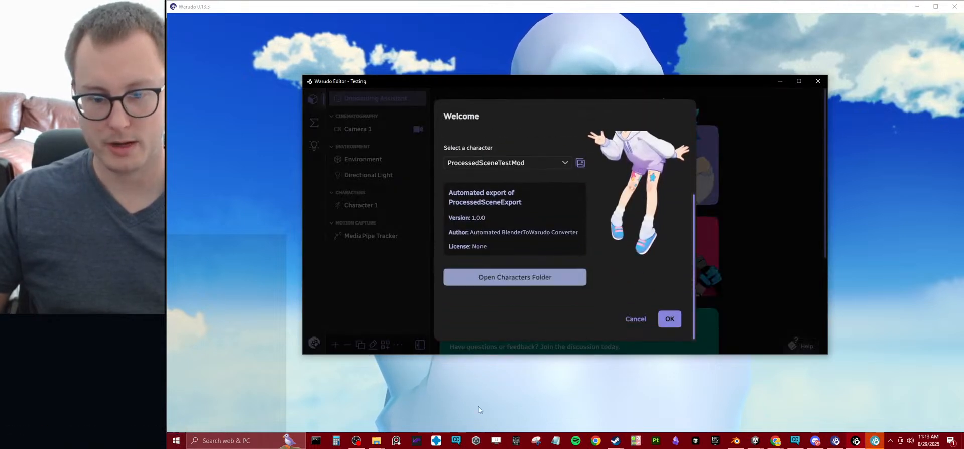
Step: Copy FoxHound.warudo from the VRCavi2Warudo Converter folder into Warudo's Characters folder
mouse_move(376, 441)
click(482, 415)
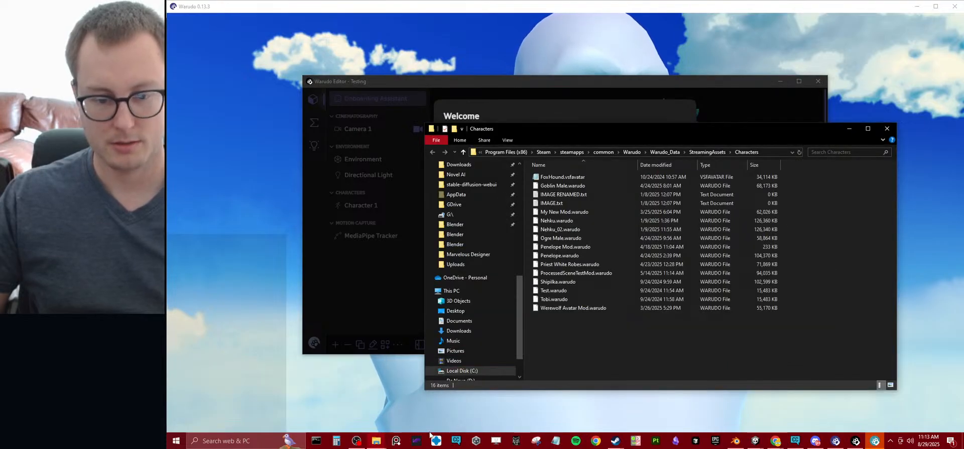
click(443, 396)
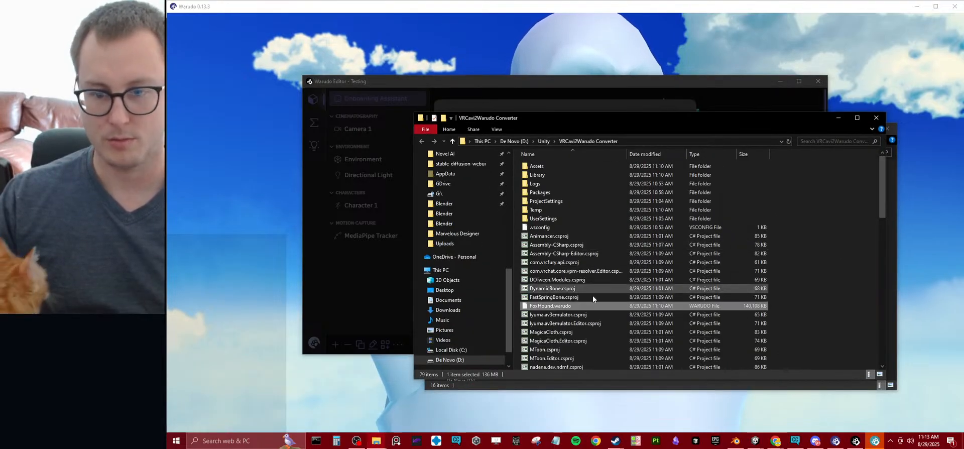
drag(553, 306, 647, 336)
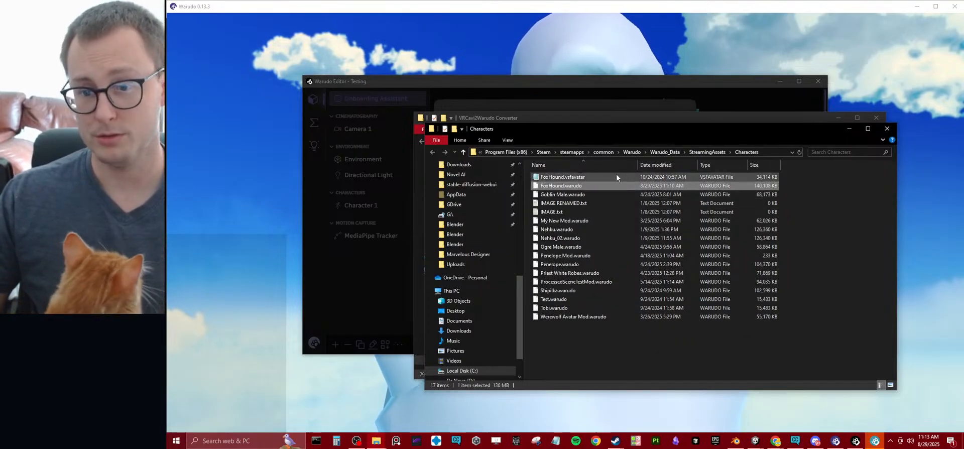
click(568, 186)
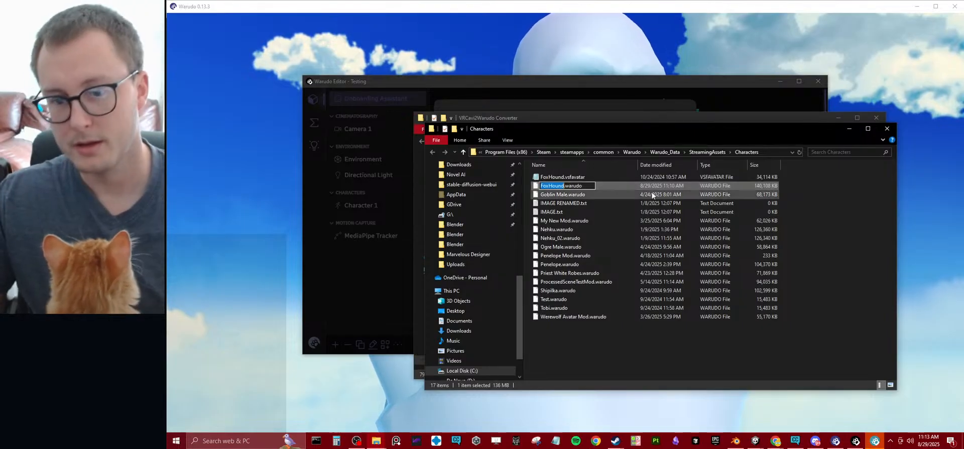
key(Escape)
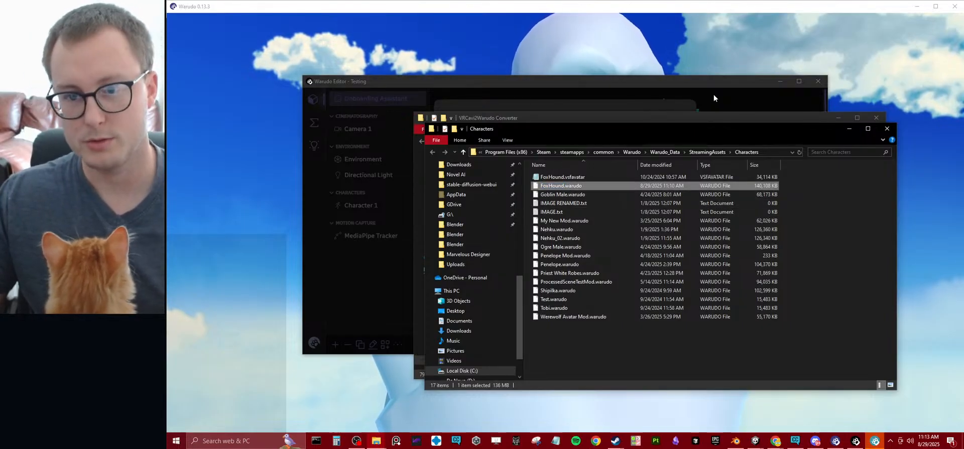
Step: Back in the Warudo Editor's Basic Setup, choose FoxHound as the character and accept it
click(687, 88)
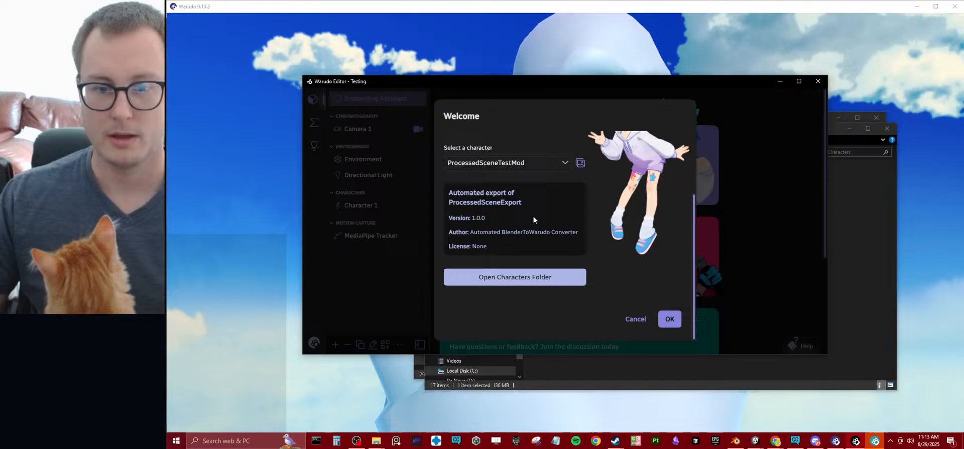
click(523, 162)
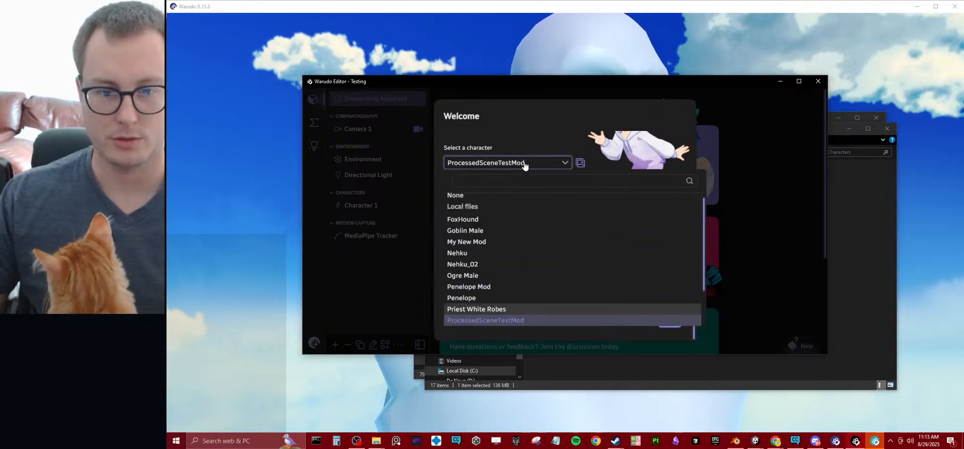
click(474, 221)
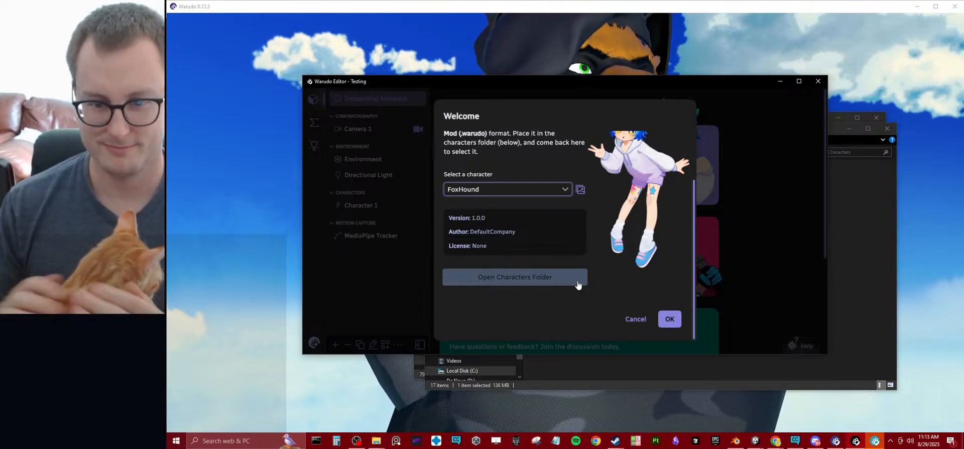
click(669, 320)
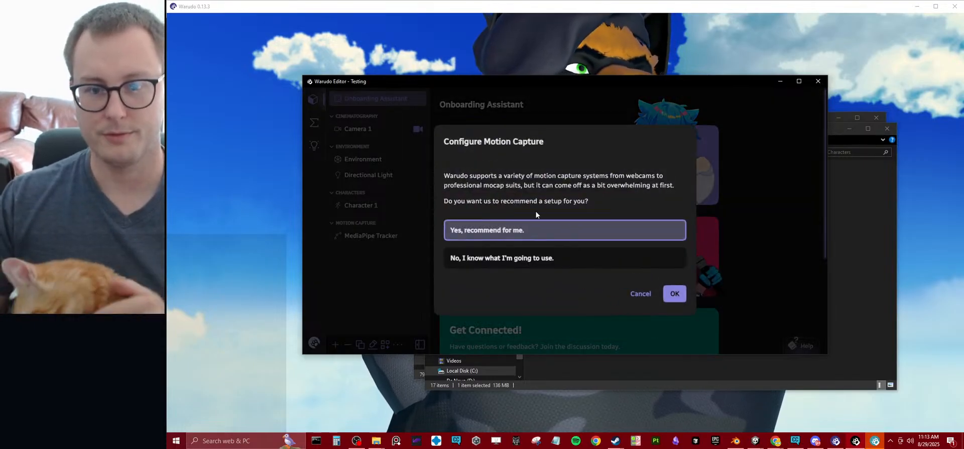
Step: Accept the recommended webcam-based upper body tracking with no secondary pose tracking, and finish the setup keeping the current background
click(674, 296)
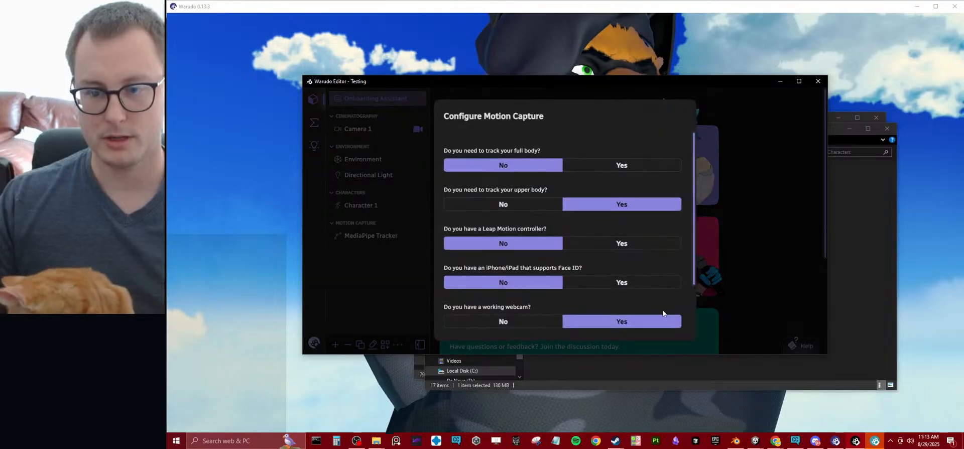
scroll(638, 251, down, 3)
click(673, 322)
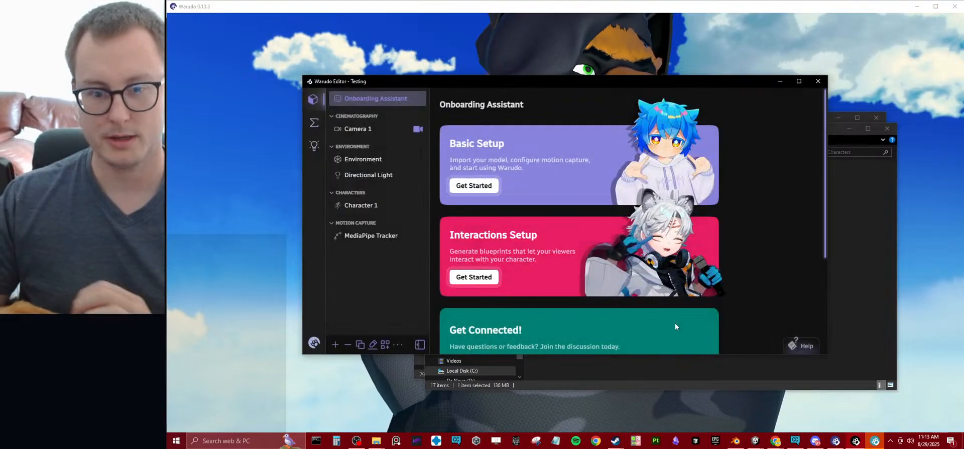
scroll(622, 274, down, 5)
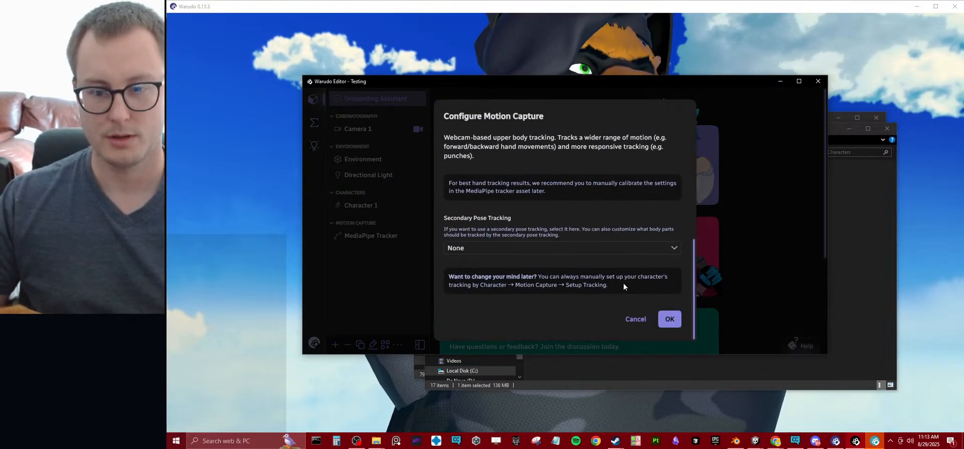
click(669, 319)
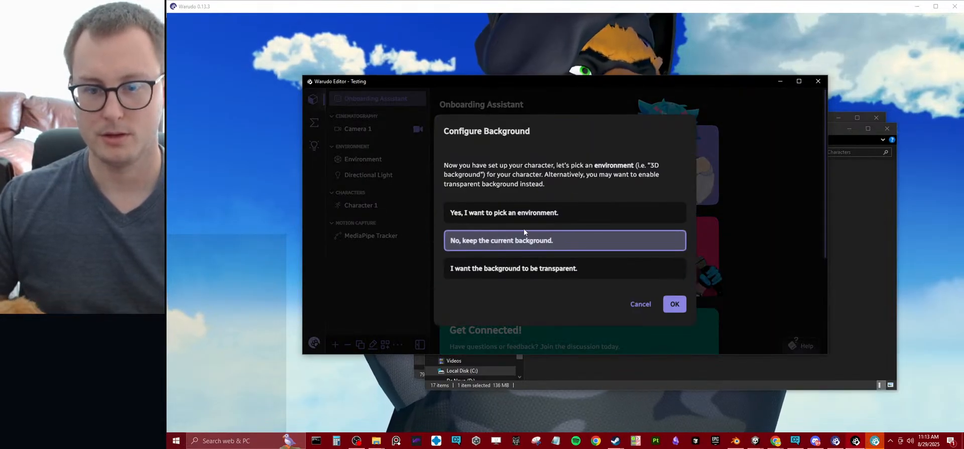
click(675, 304)
click(673, 327)
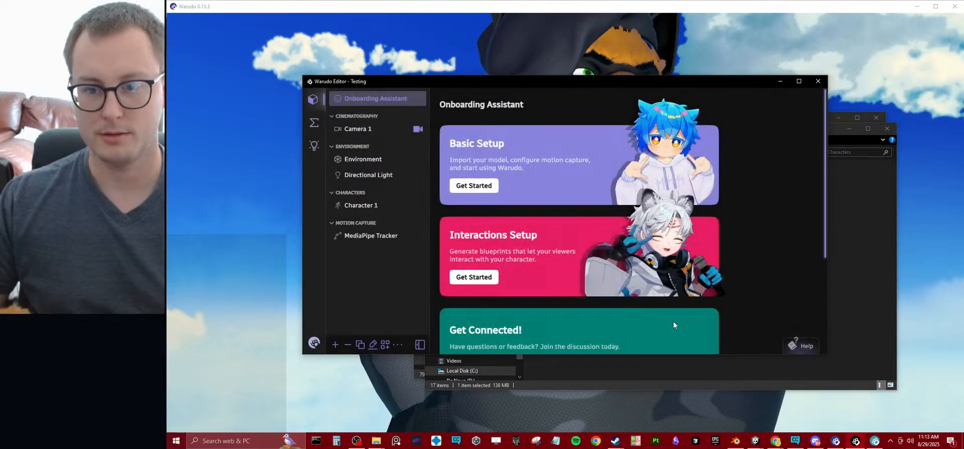
Step: Close the Warudo Editor and examine the FoxHound avatar's body, face and tail from several angles and distances
click(817, 82)
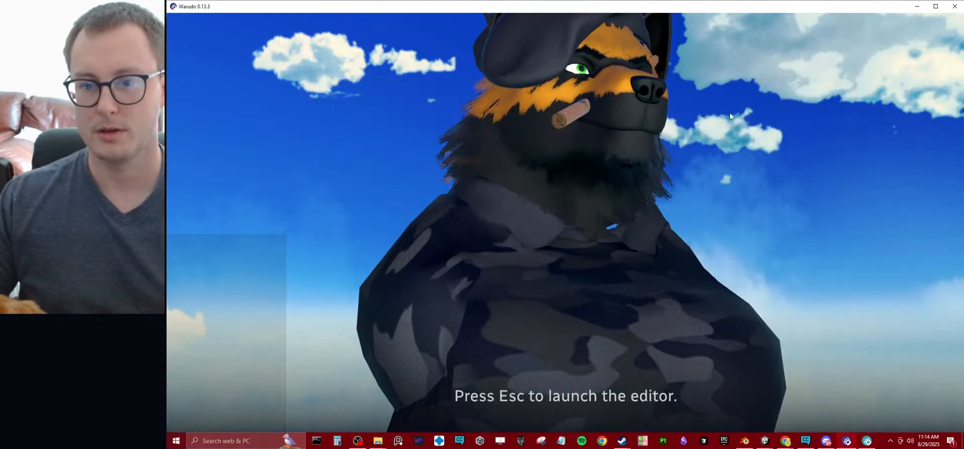
scroll(634, 179, down, 4)
drag(635, 179, 695, 249)
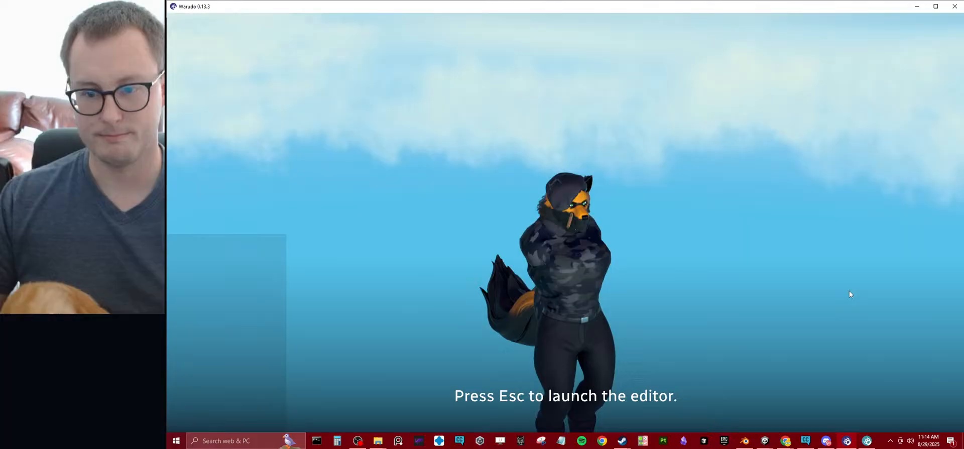
scroll(613, 276, up, 5)
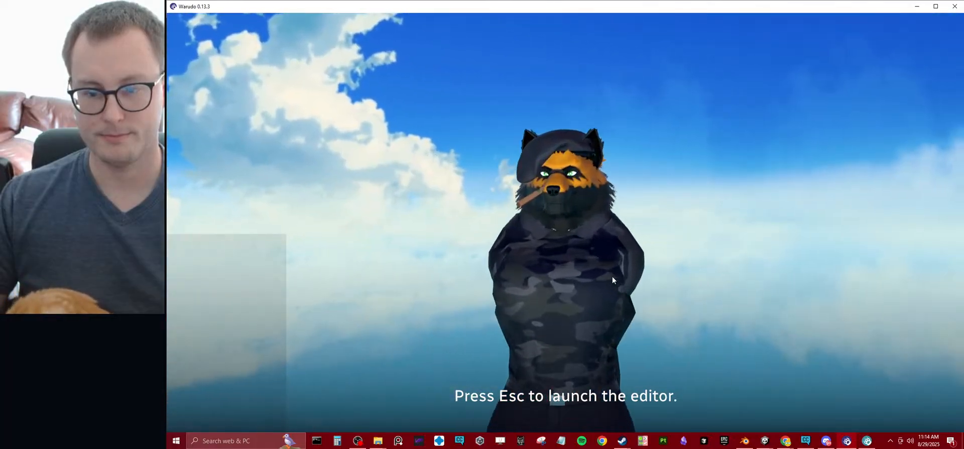
drag(613, 276, 585, 221)
scroll(676, 296, down, 5)
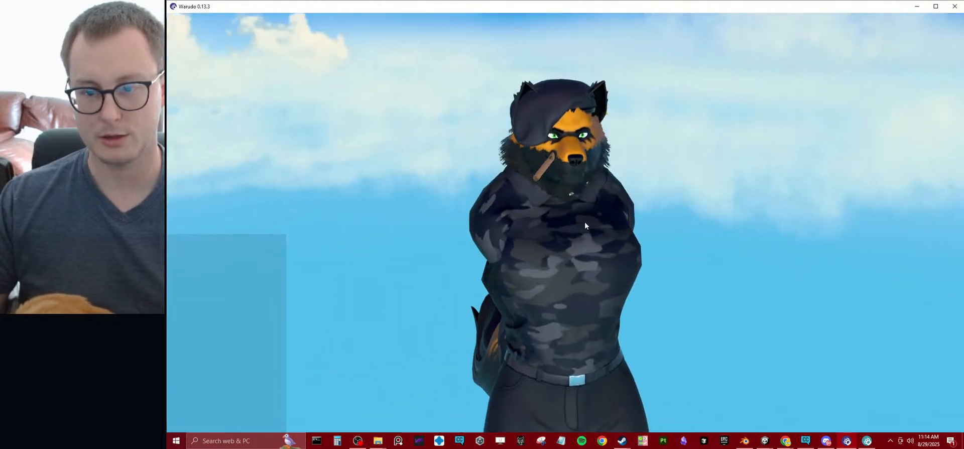
scroll(543, 103, up, 5)
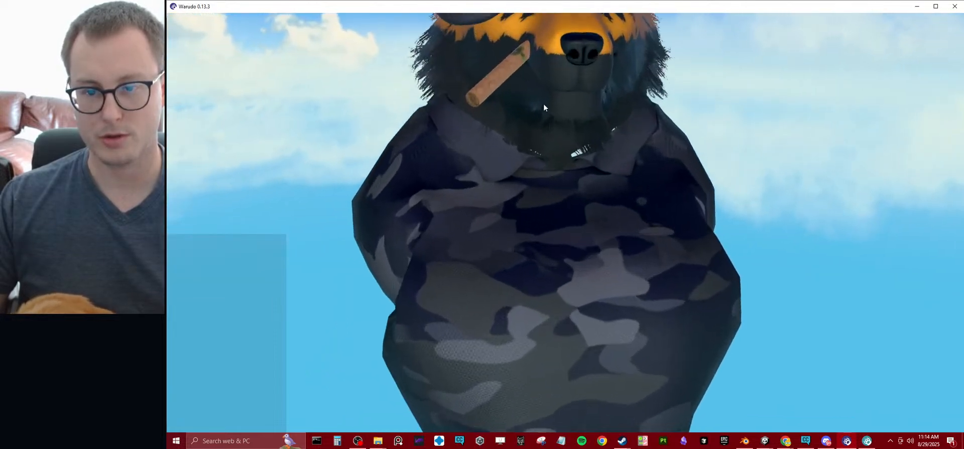
scroll(545, 103, down, 5)
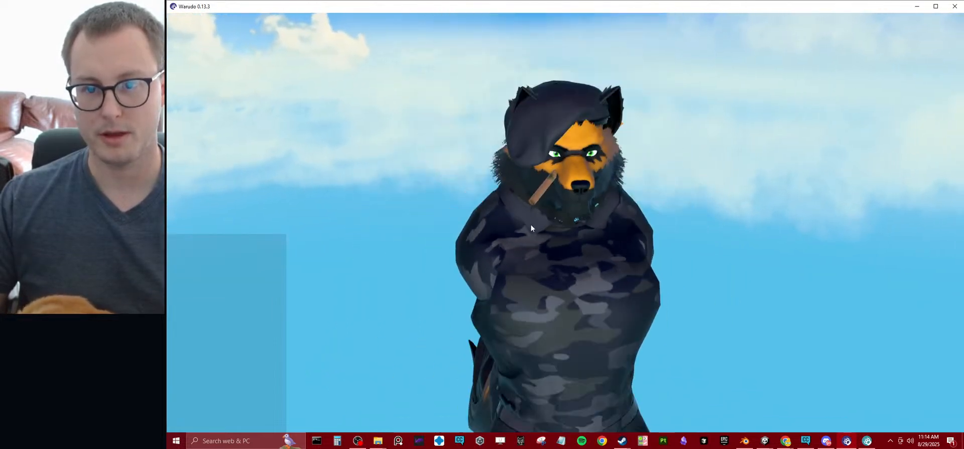
drag(530, 224, 685, 284)
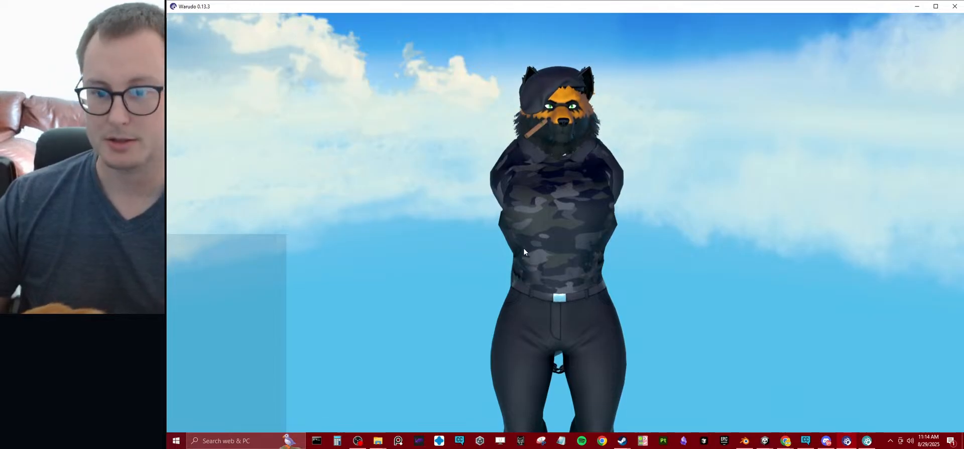
Step: Inspect the avatar's torso up close, check the MediaPipe Tracker window, and bring the Warudo Editor back up over the scene
scroll(621, 291, up, 3)
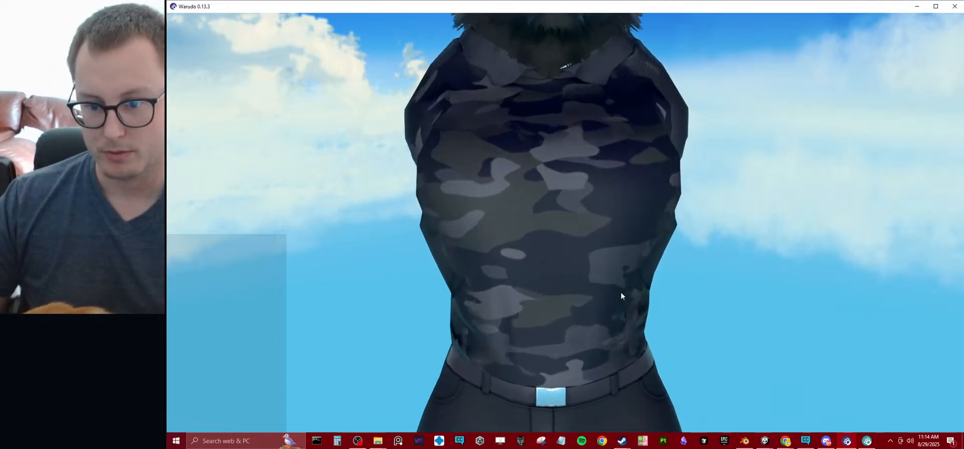
scroll(621, 292, down, 3)
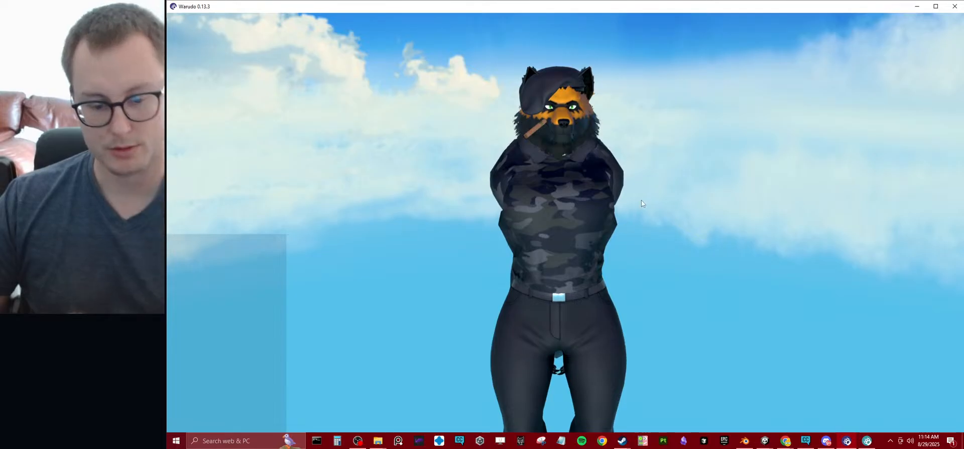
click(865, 441)
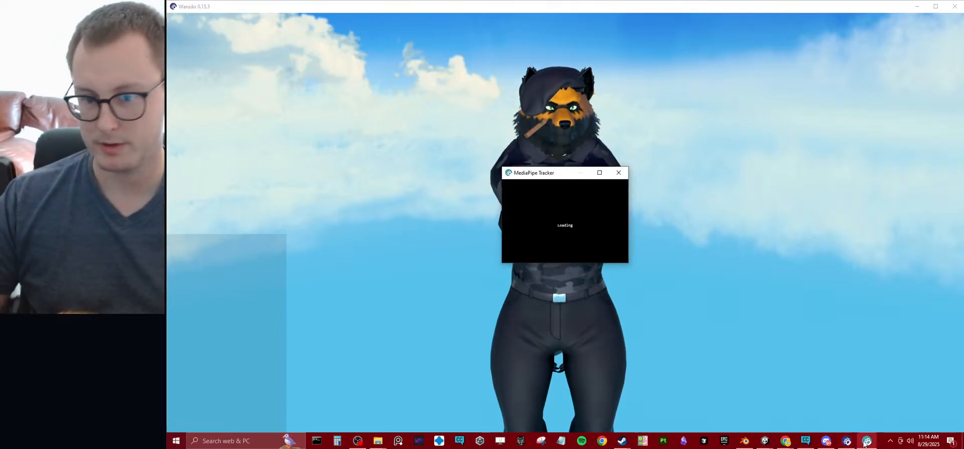
click(855, 441)
click(854, 441)
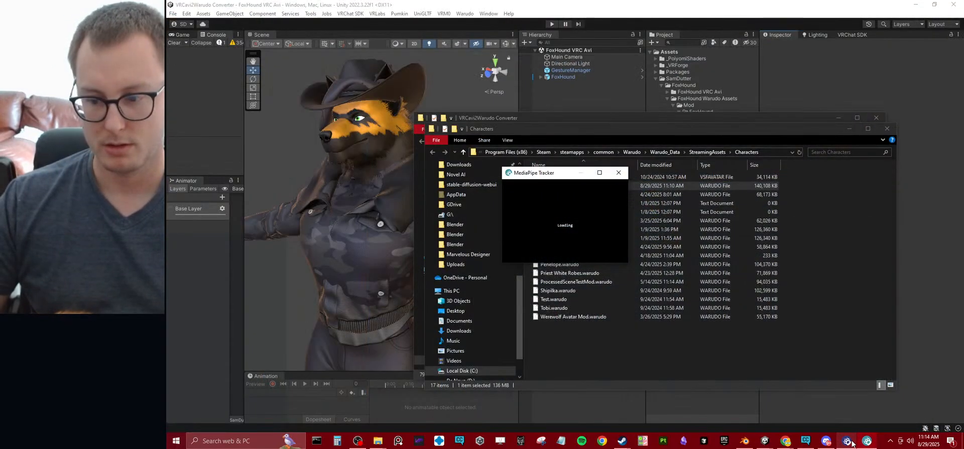
click(854, 441)
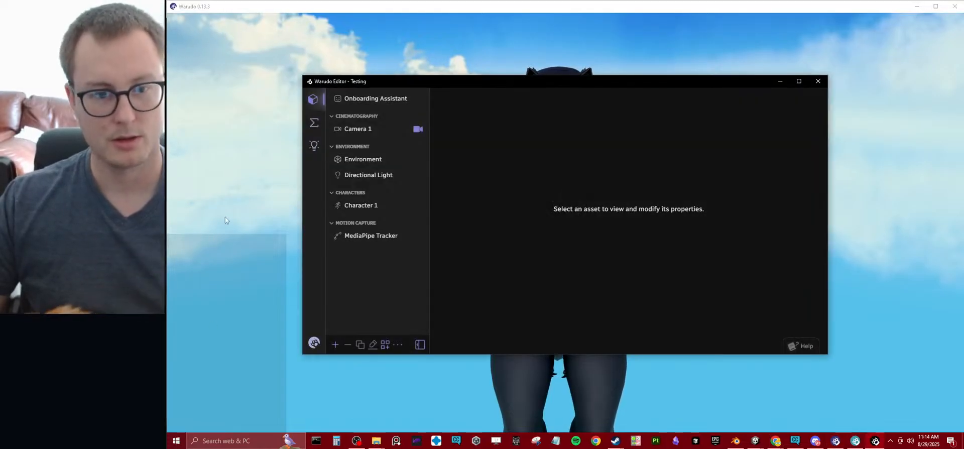
Step: Examine Character 1's motion capture, expression and animation settings, including the left hand's override pose options
click(357, 206)
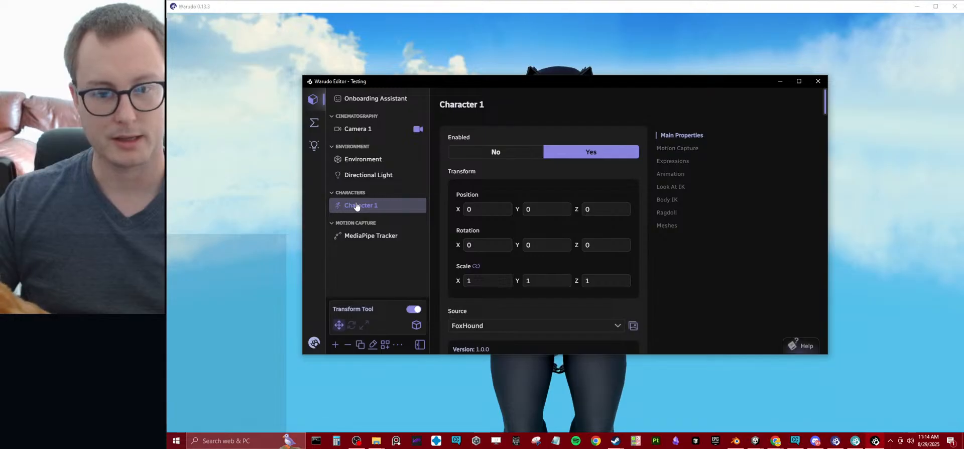
scroll(560, 207, down, 10)
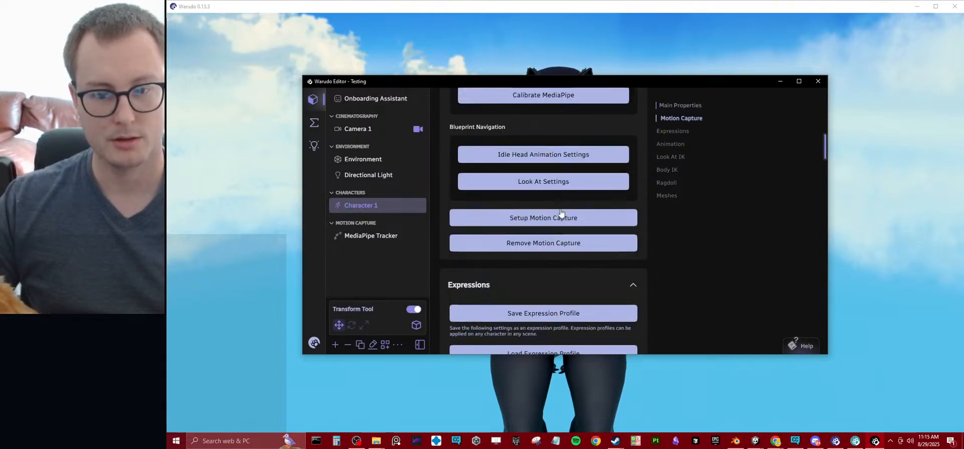
scroll(561, 211, down, 5)
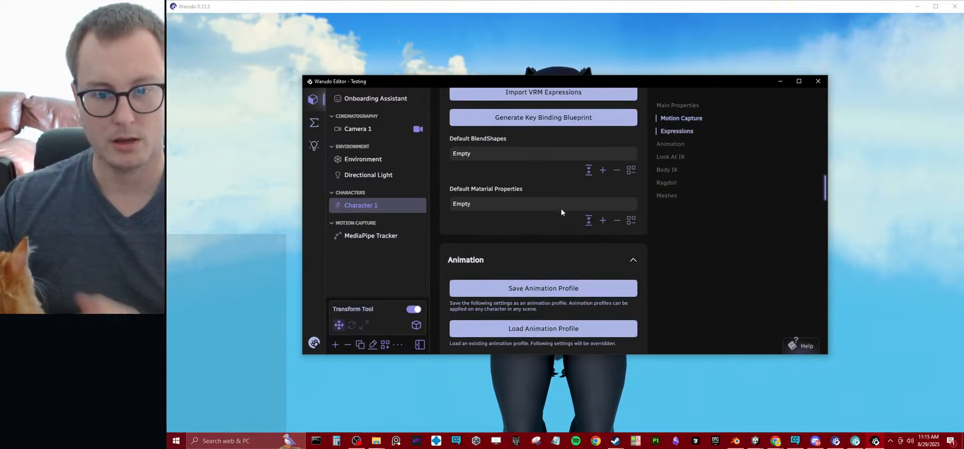
scroll(559, 212, down, 3)
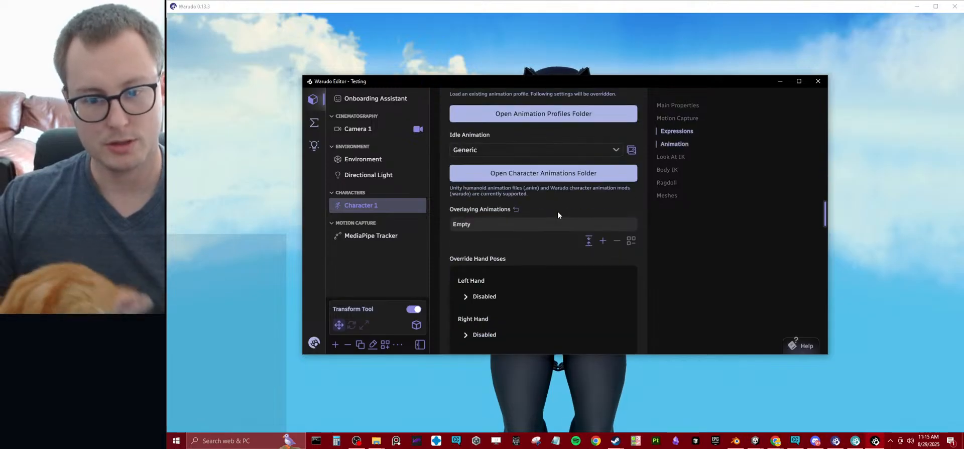
scroll(558, 211, down, 3)
click(466, 131)
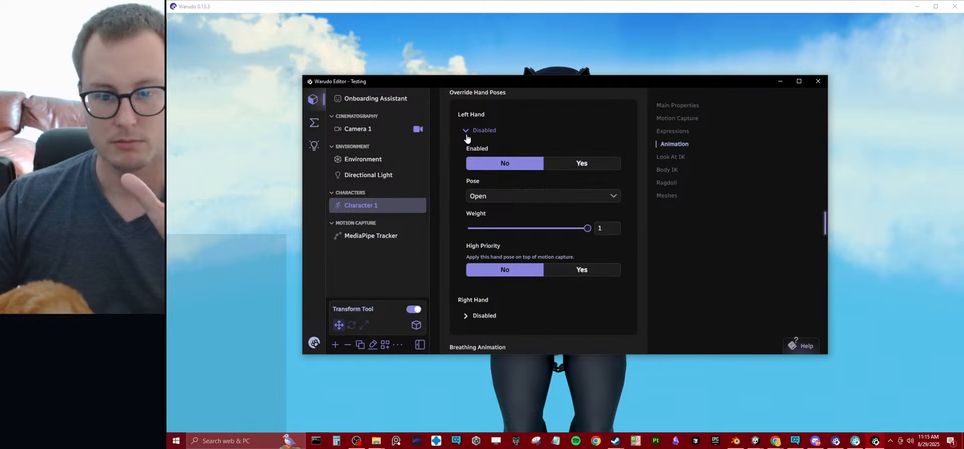
click(466, 134)
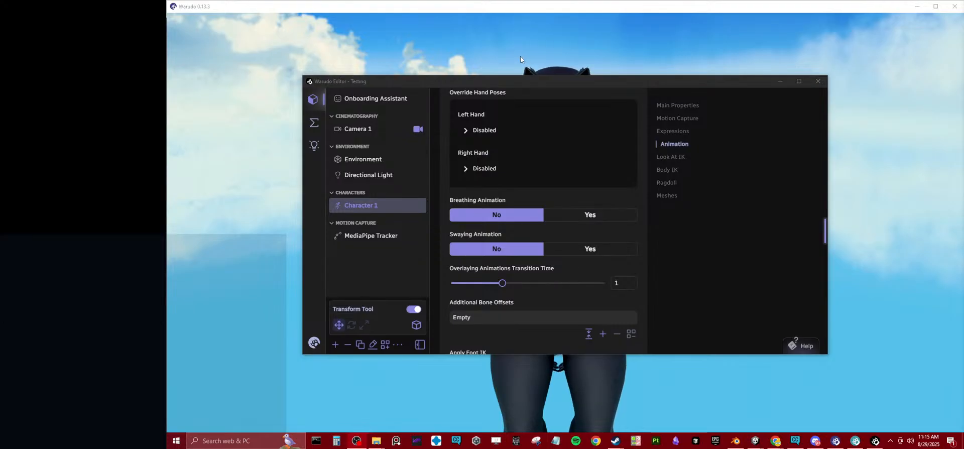
Step: Check the avatar without the editor, then switch the MediaPipe Tracker's input camera to OBS Virtual Camera and back to HD Pro Webcam C920
click(521, 56)
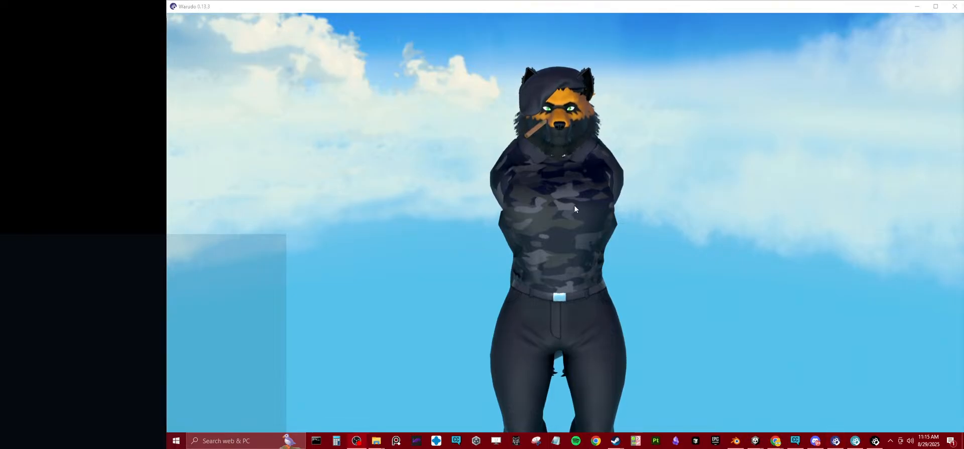
key(alt+Tab)
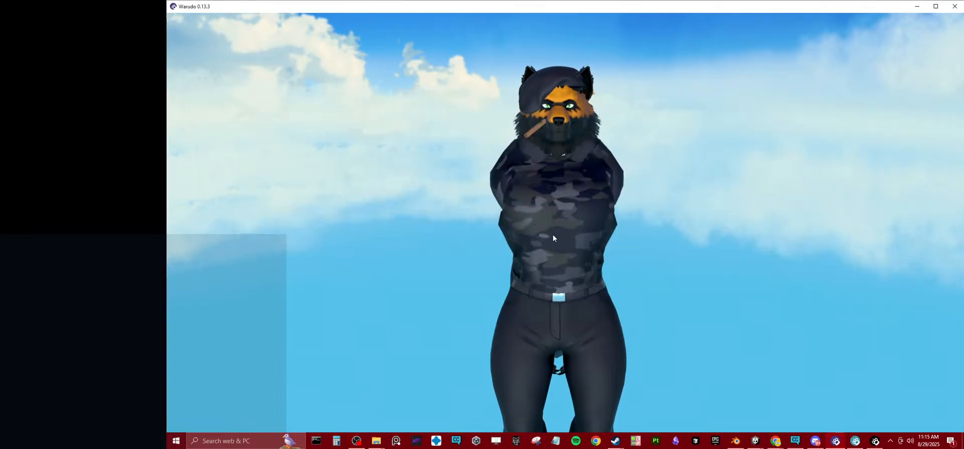
click(875, 442)
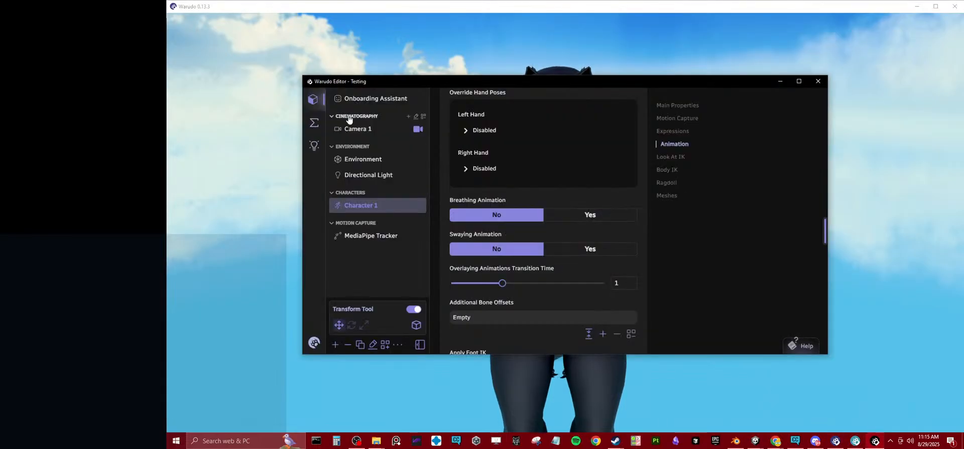
click(382, 235)
click(552, 235)
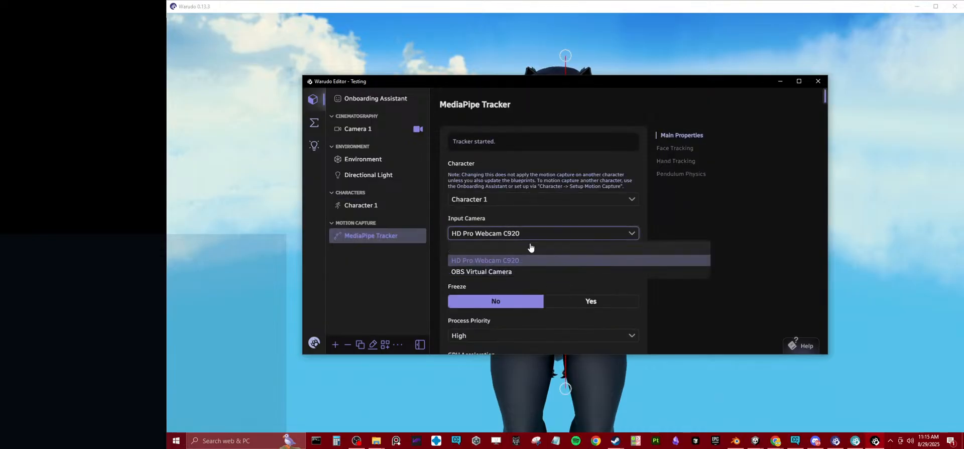
click(508, 271)
click(506, 234)
click(487, 261)
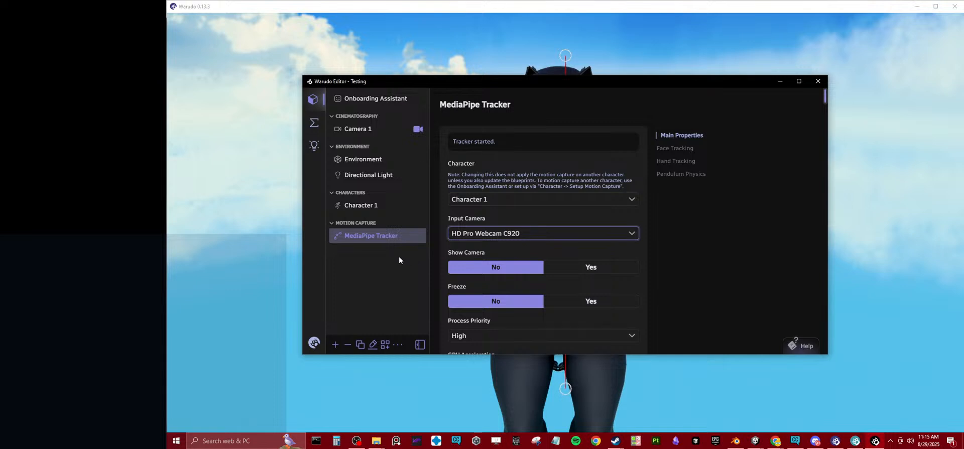
Step: Move the editor window aside so the avatar's face shows, and set the MediaPipe Tracker's Arm Swivel Offset to -1.72
scroll(537, 277, down, 5)
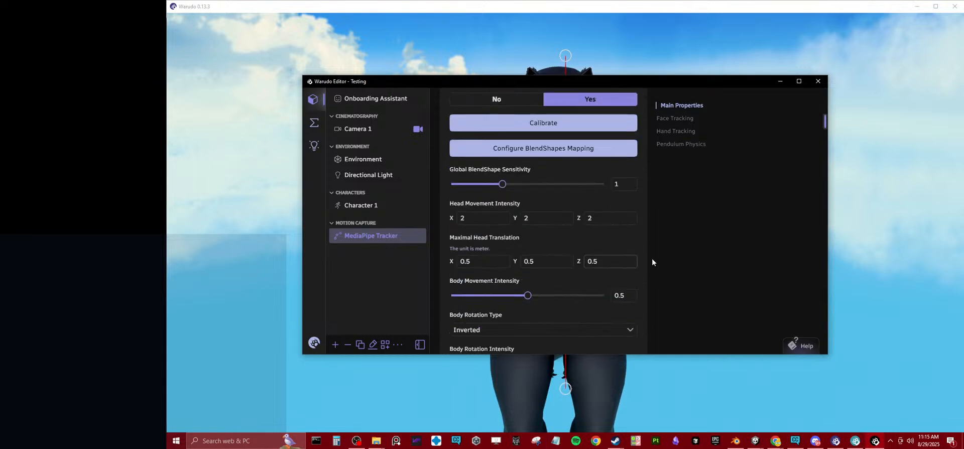
scroll(490, 264, down, 3)
scroll(490, 269, down, 11)
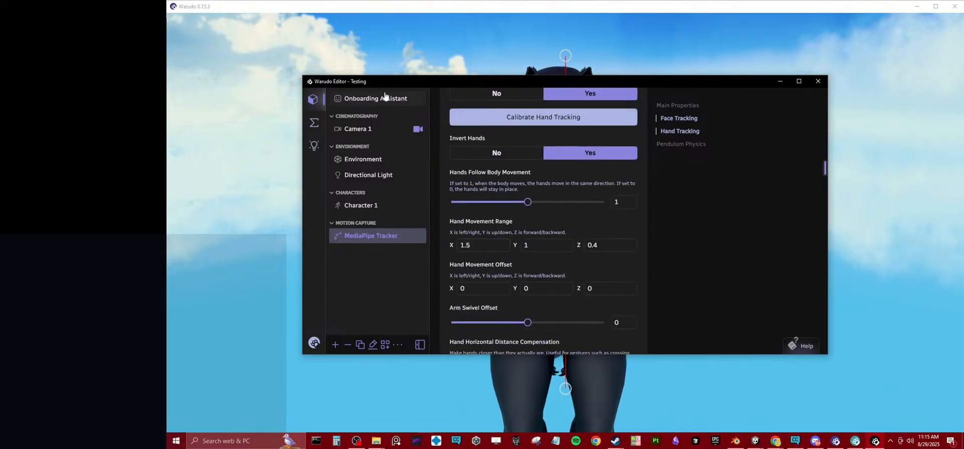
drag(489, 83, 768, 76)
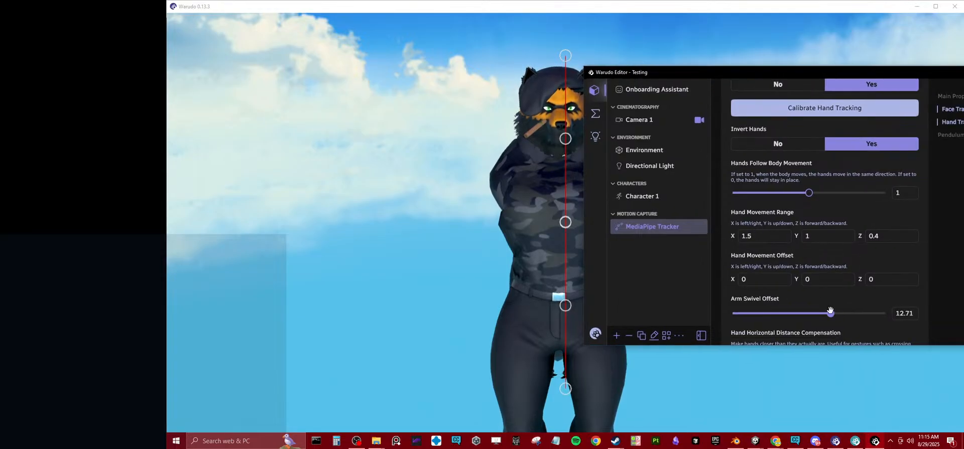
scroll(843, 312, down, 5)
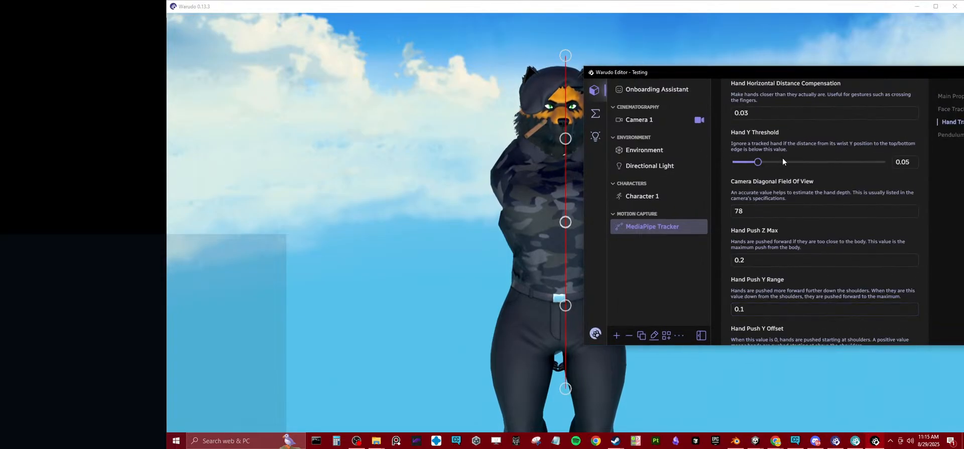
scroll(783, 163, up, 2)
scroll(791, 166, up, 2)
scroll(791, 166, down, 2)
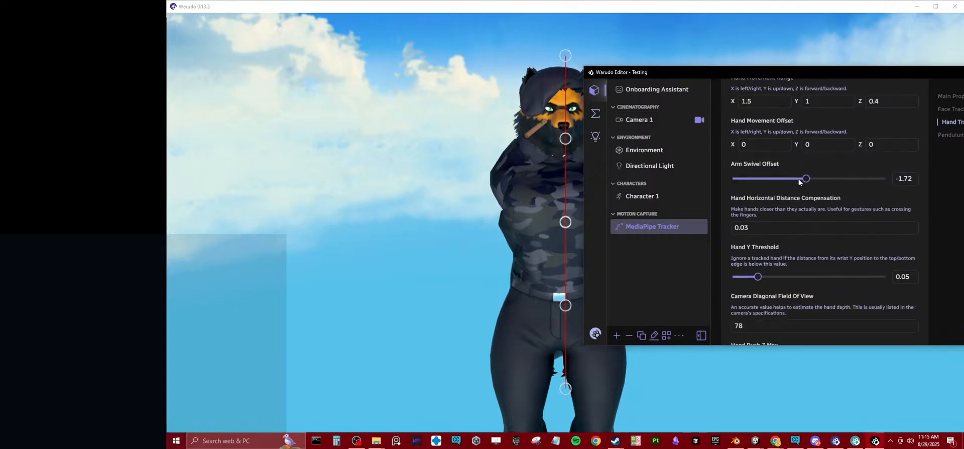
Step: Set the MediaPipe Tracker's Hand Horizontal Distance Compensation to 1
click(755, 197)
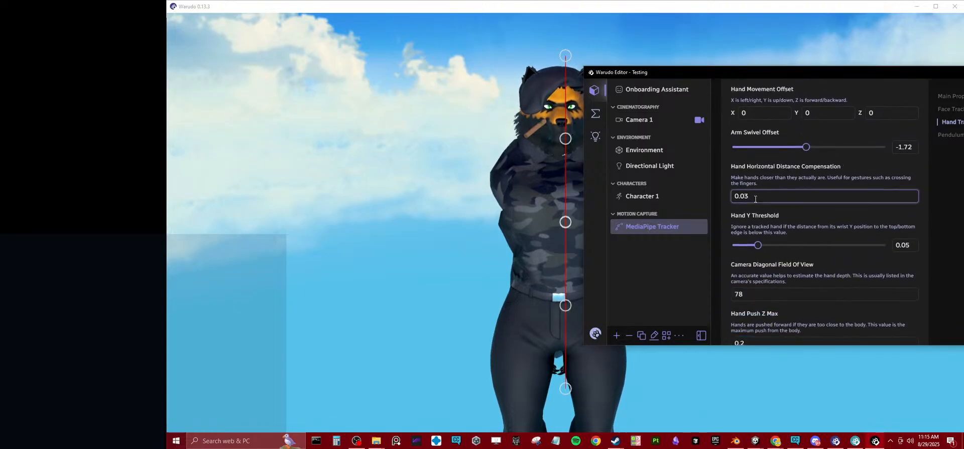
key(BackSpace)
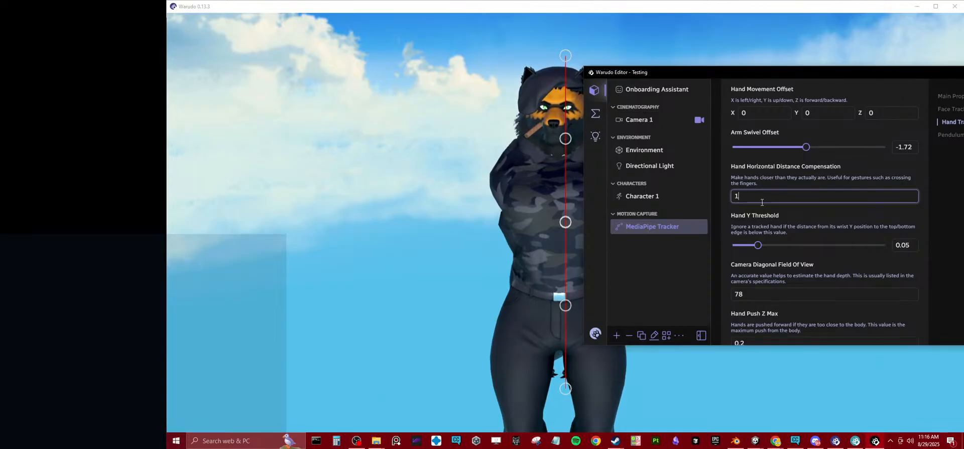
key(Return)
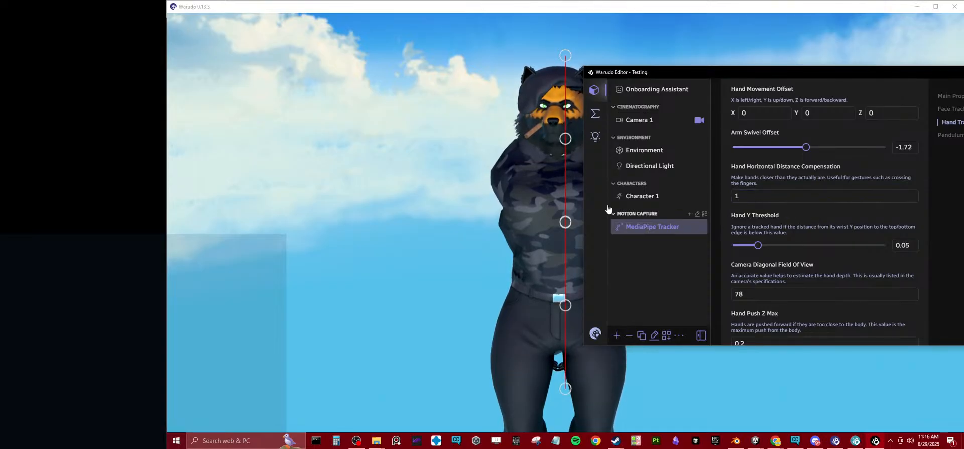
Step: Review Character 1's hand pose override, swaying animation, Look At IK and Body IK settings, including the left hand's IK entry
click(634, 197)
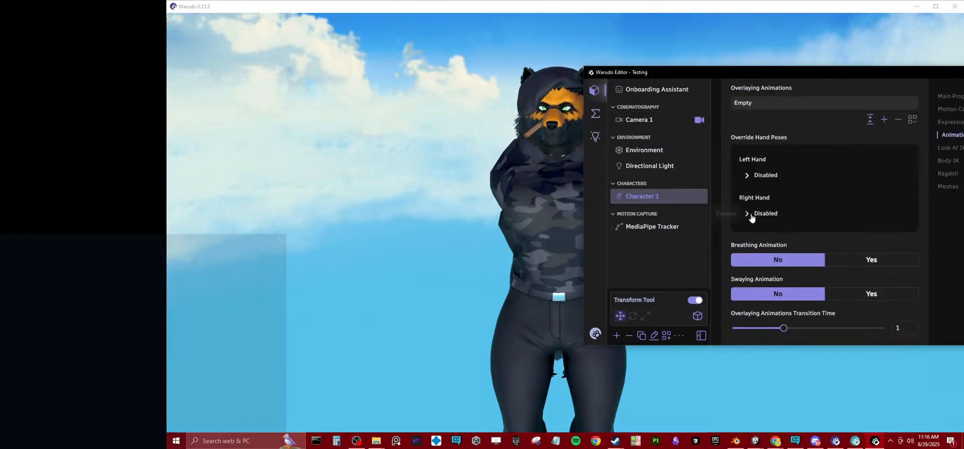
scroll(752, 217, down, 3)
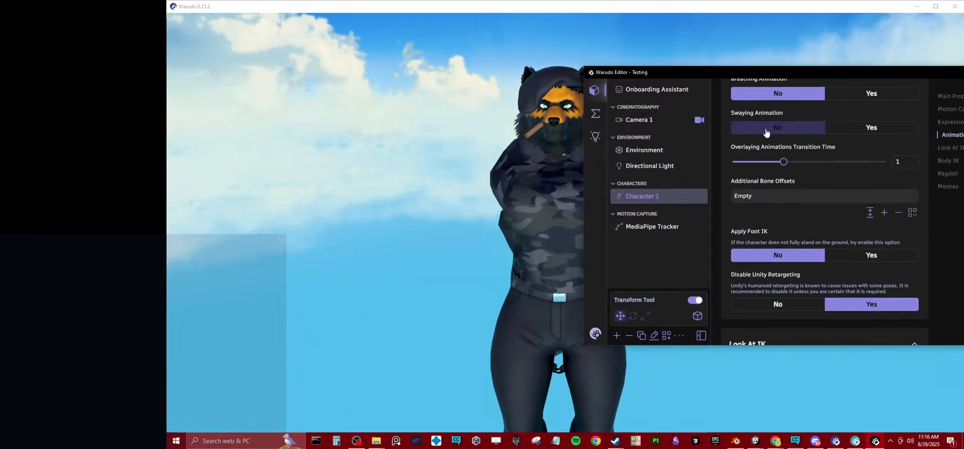
click(767, 130)
scroll(790, 211, down, 5)
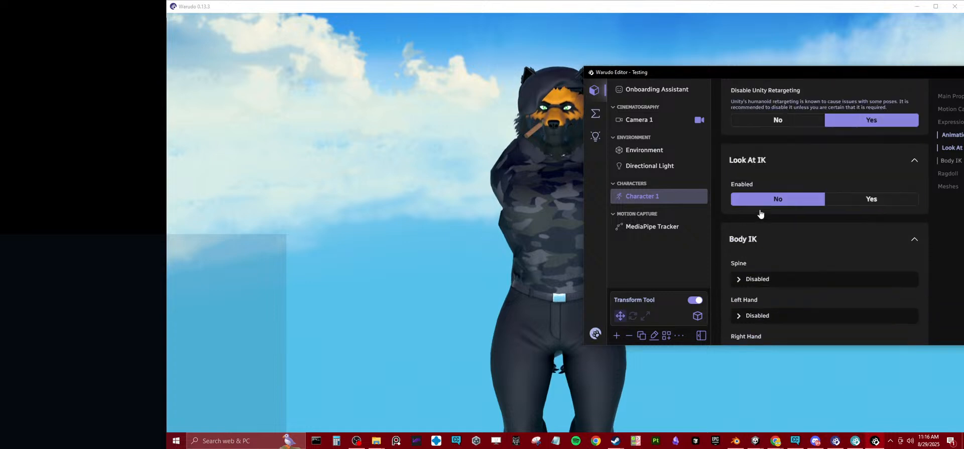
scroll(776, 206, down, 2)
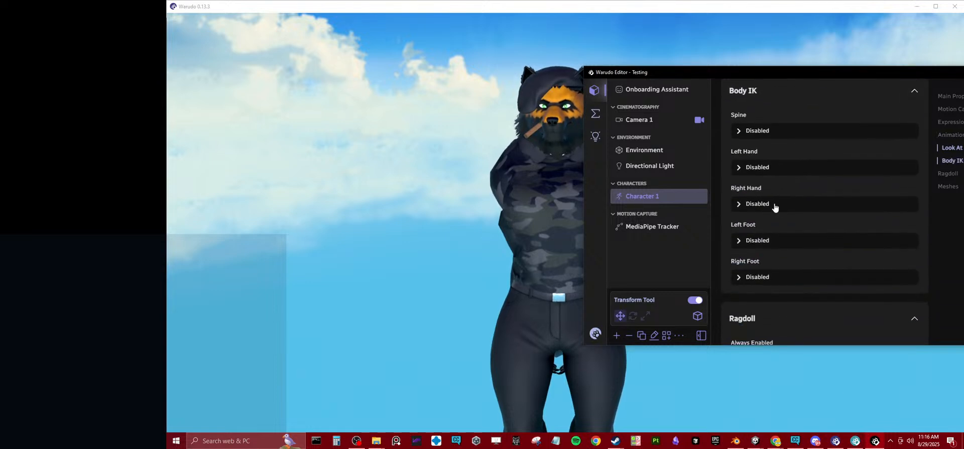
click(743, 169)
click(742, 170)
Step: Enable Use Mesh Original Bounds in Character 1's mesh settings
scroll(775, 213, down, 4)
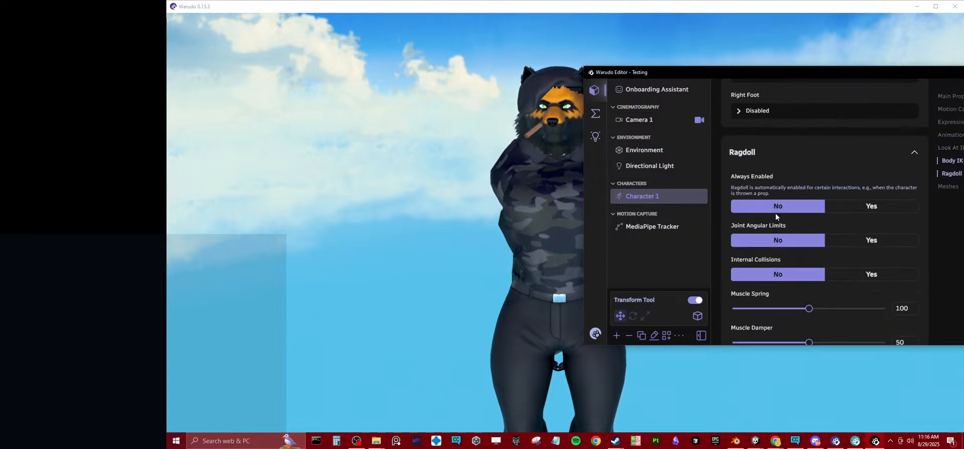
scroll(776, 213, down, 6)
scroll(775, 215, down, 5)
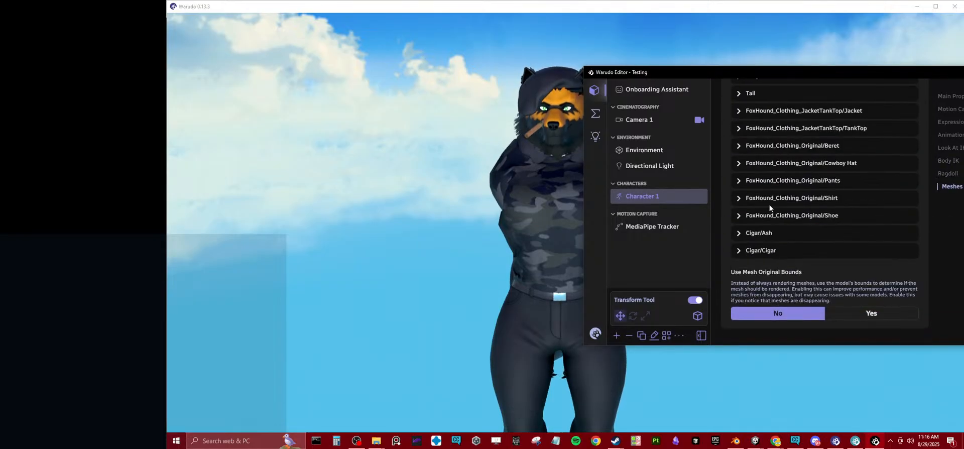
click(869, 315)
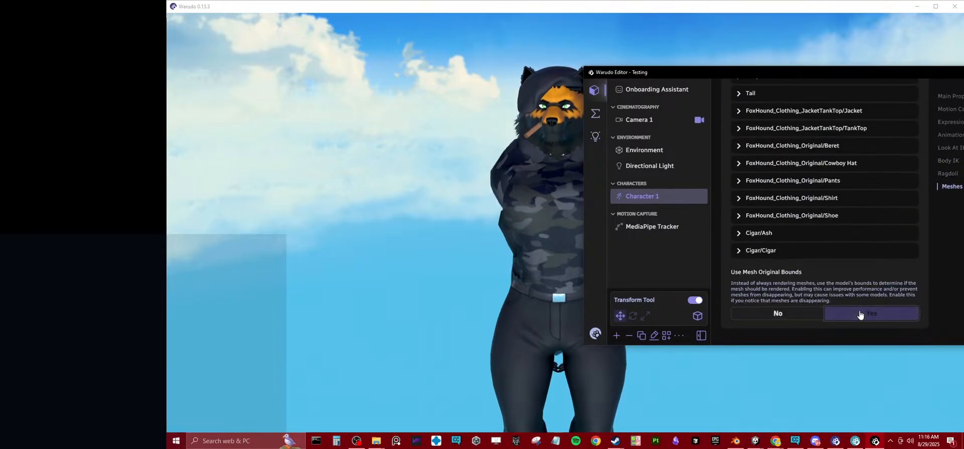
Step: Review Character 1's transform, source and motion capture settings, including the calibration and blueprint navigation options
scroll(832, 285, up, 15)
scroll(829, 277, up, 10)
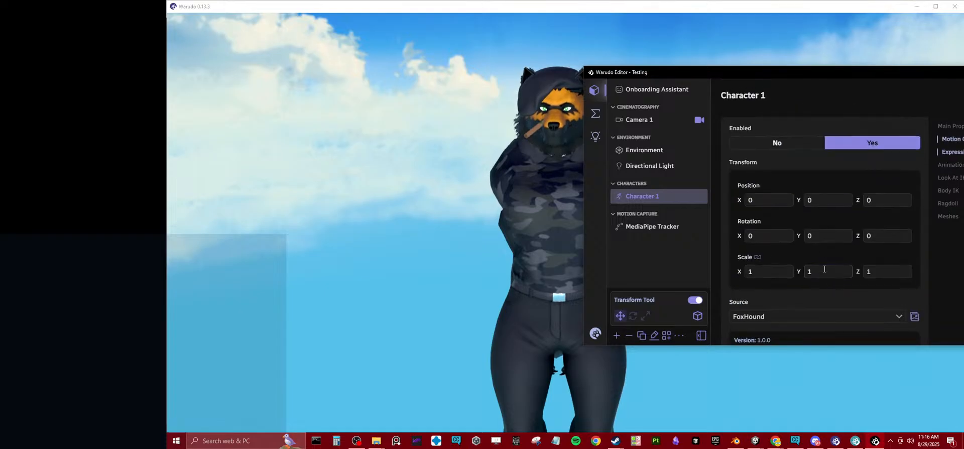
scroll(801, 211, down, 9)
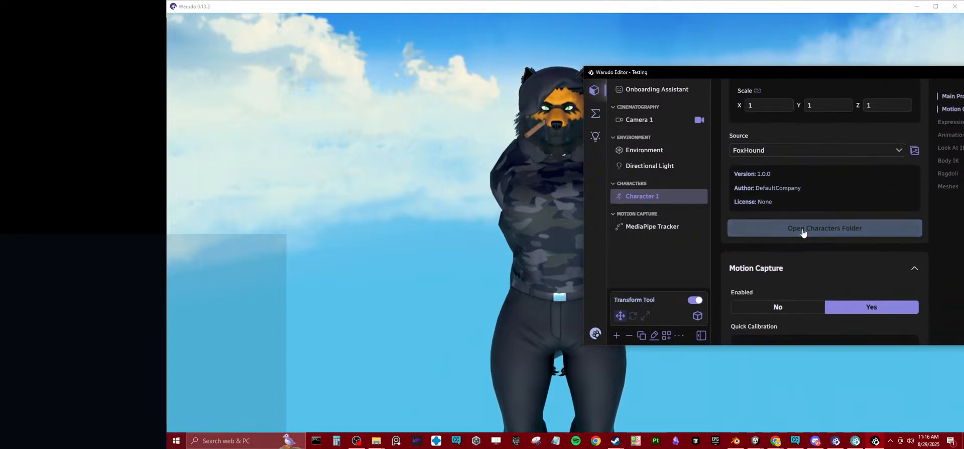
click(791, 251)
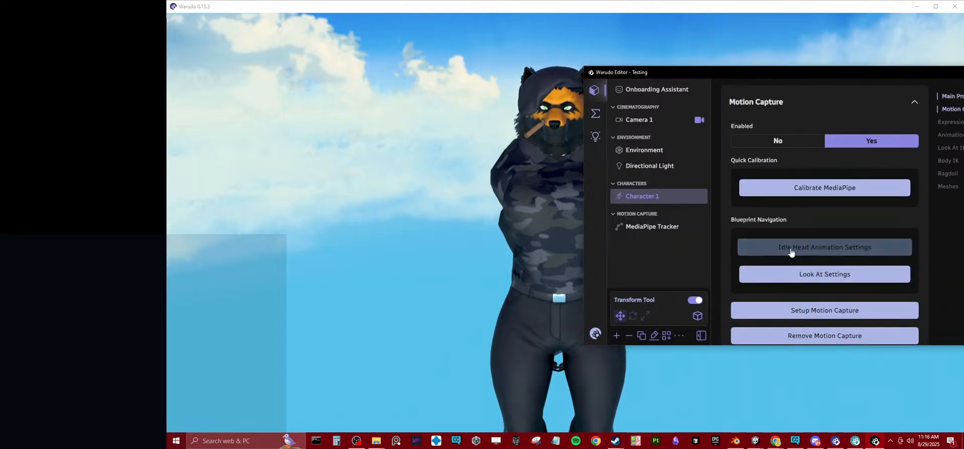
scroll(795, 269, down, 2)
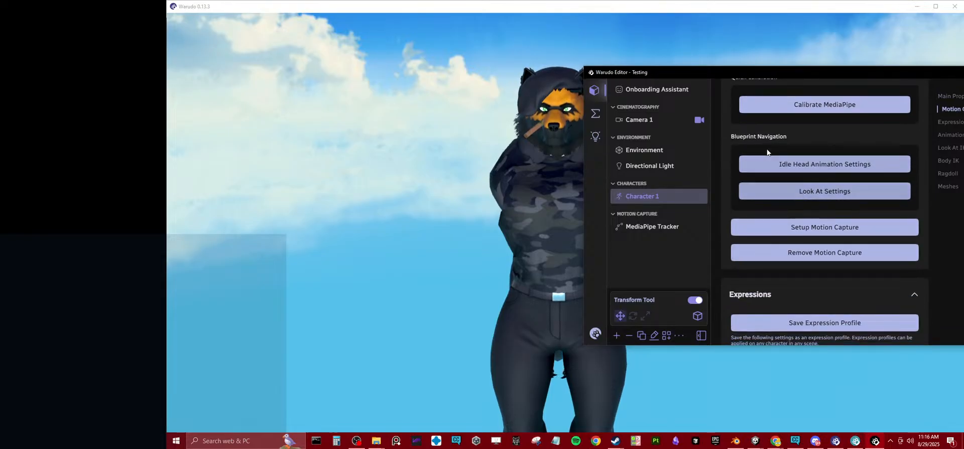
Step: Restart the MediaPipe Tracker by closing its window, and place the reopened tracker window and the editor on opposite sides of the avatar
click(653, 227)
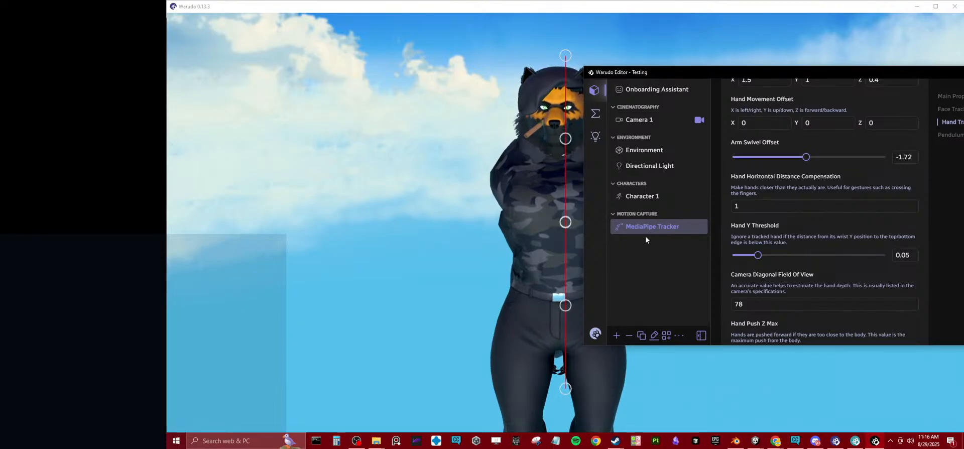
click(859, 443)
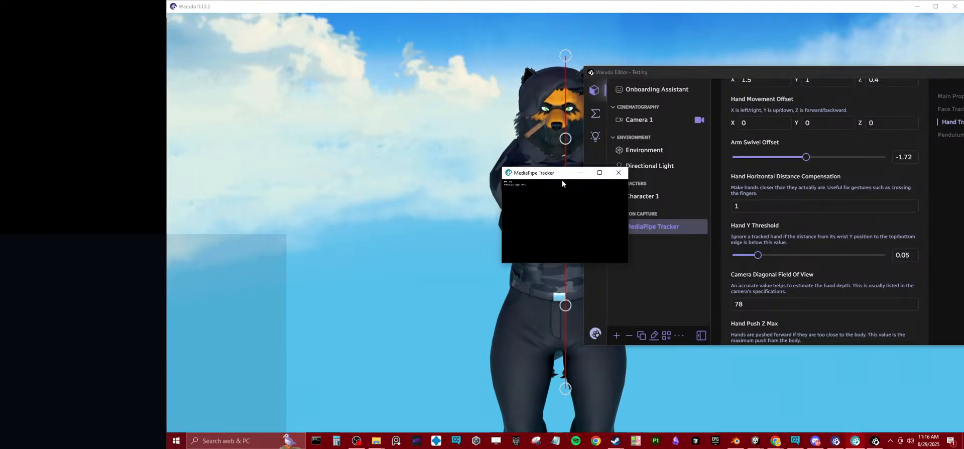
click(619, 174)
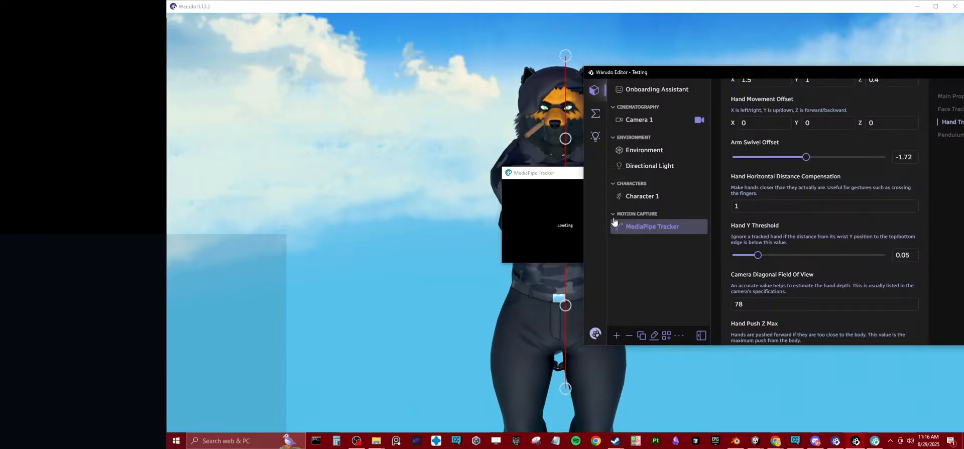
drag(542, 180, 429, 185)
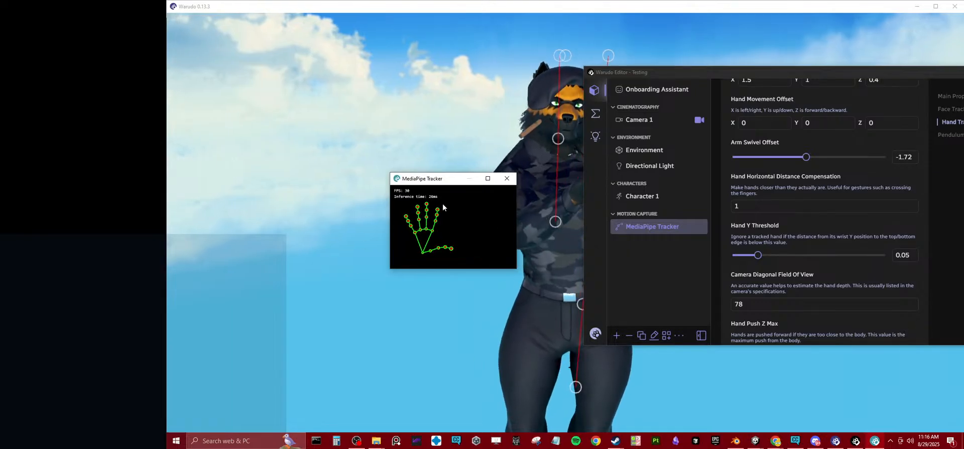
drag(457, 194, 355, 199)
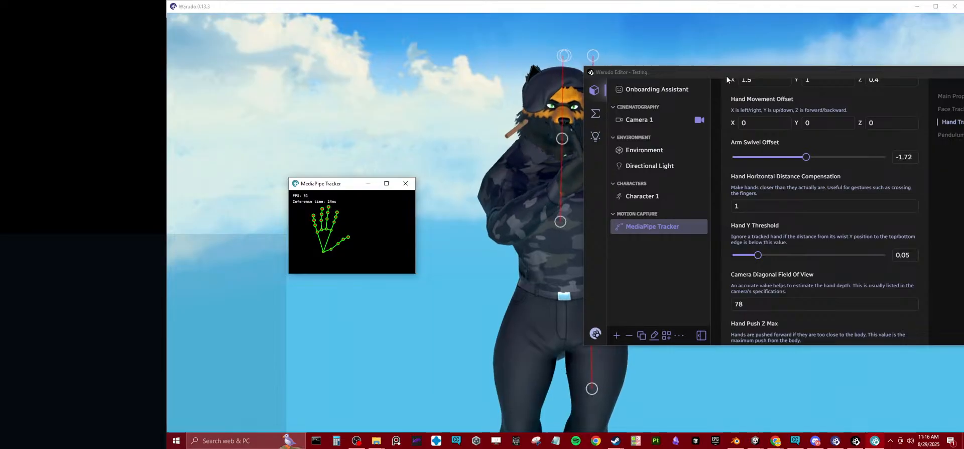
drag(726, 76, 905, 75)
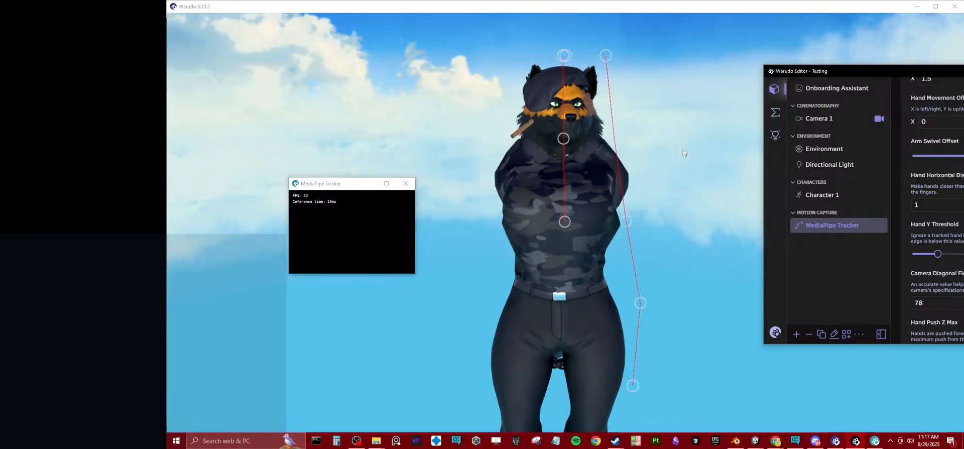
Step: Bring the editor window to the middle of the screen and create a new blueprint alongside the face and pose tracking ones
drag(827, 70, 682, 62)
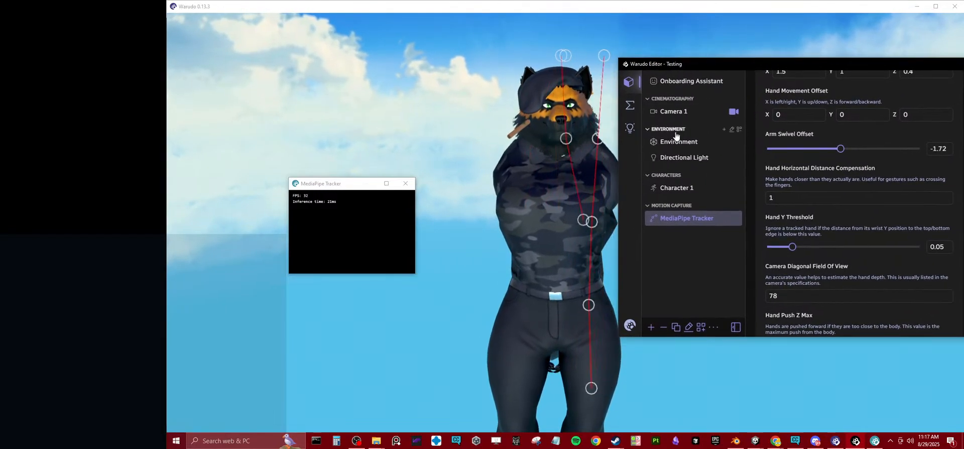
click(629, 105)
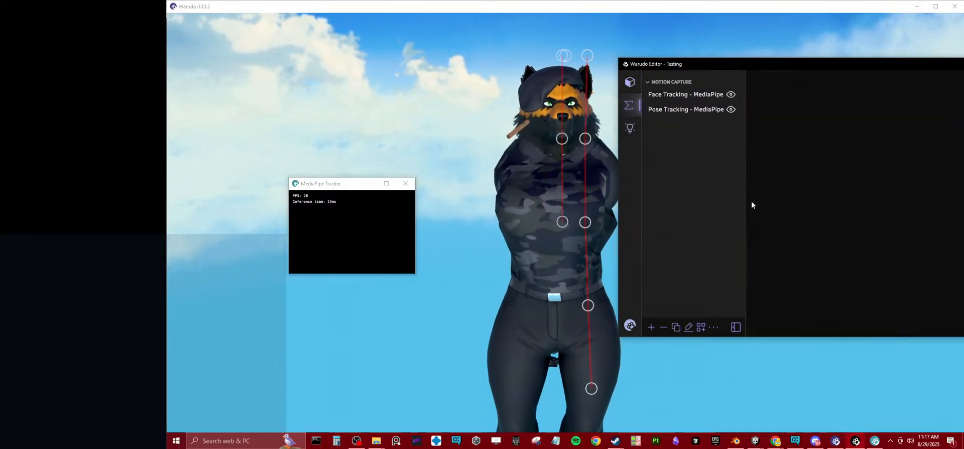
drag(714, 69, 410, 98)
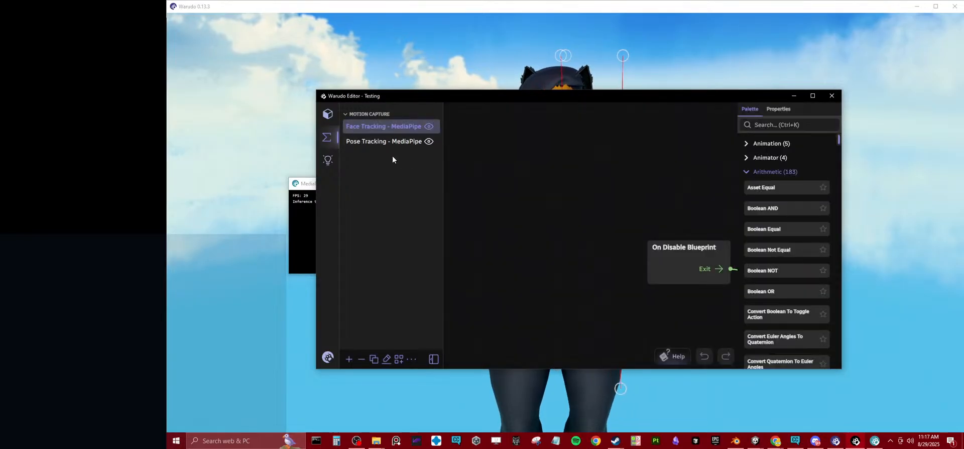
click(349, 359)
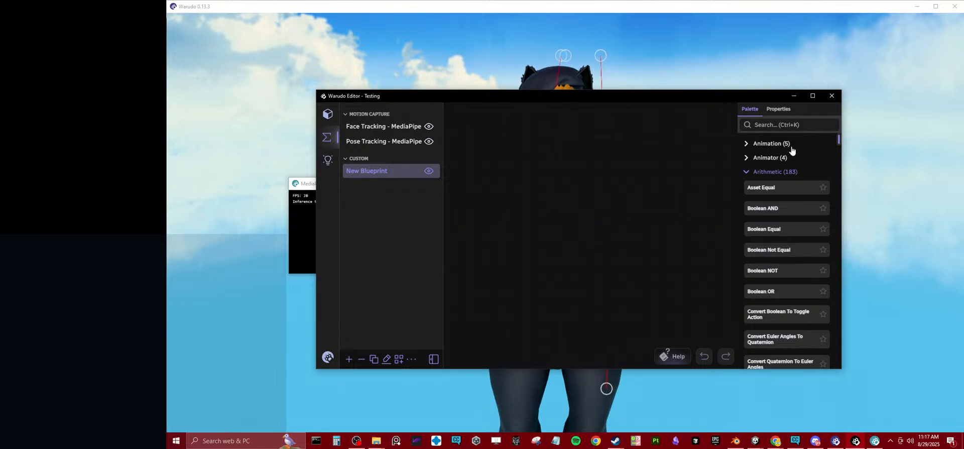
Step: Browse the blueprint node categories, collapsing Arithmetic and Debug and looking through the Variables nodes
click(747, 172)
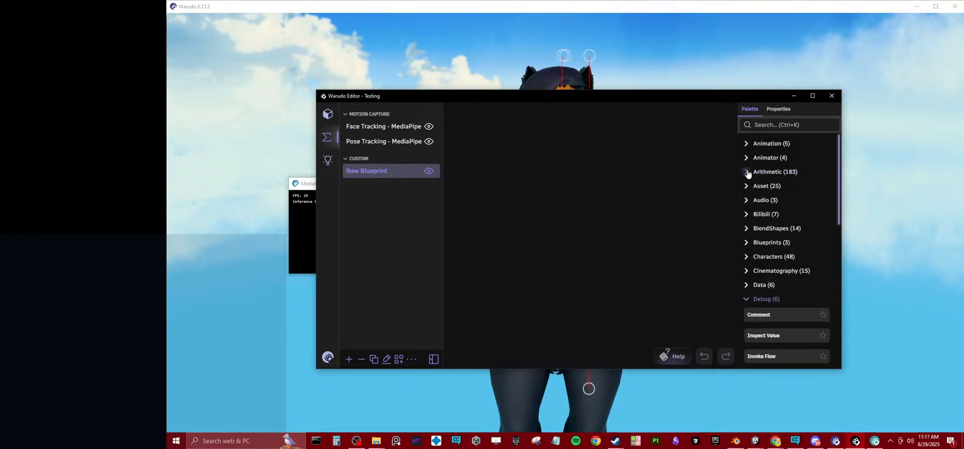
click(753, 299)
scroll(753, 307, down, 5)
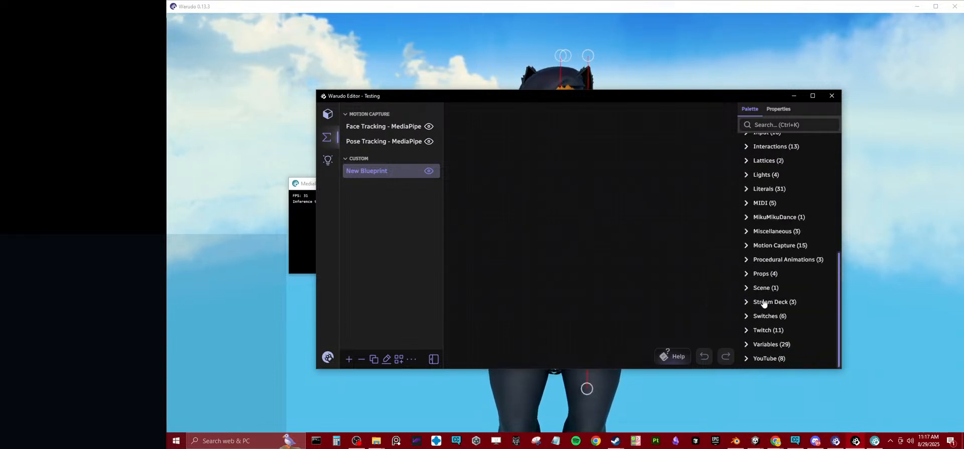
click(754, 346)
scroll(790, 317, down, 8)
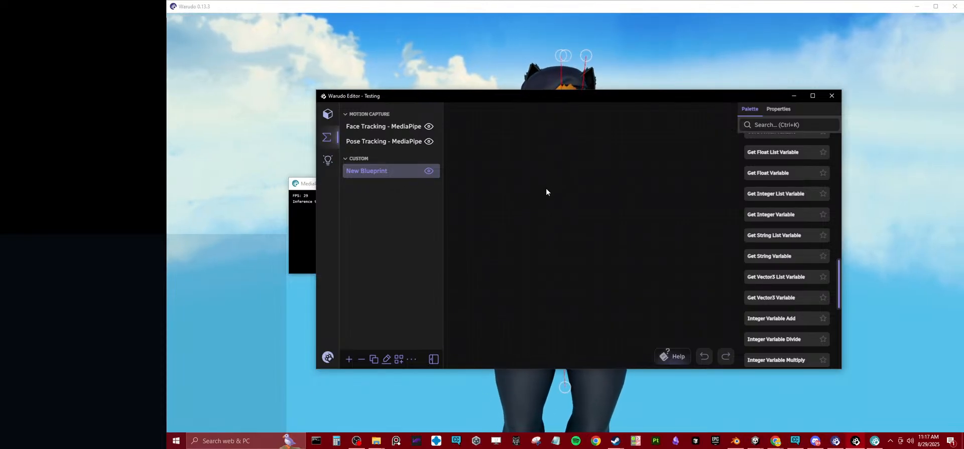
scroll(817, 168, up, 15)
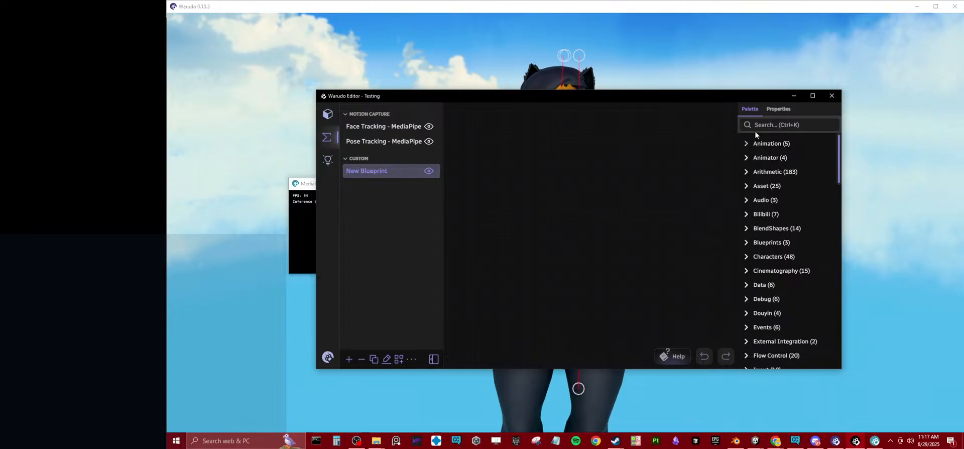
Step: Search the blueprint node palette for "animator"
text(aniam)
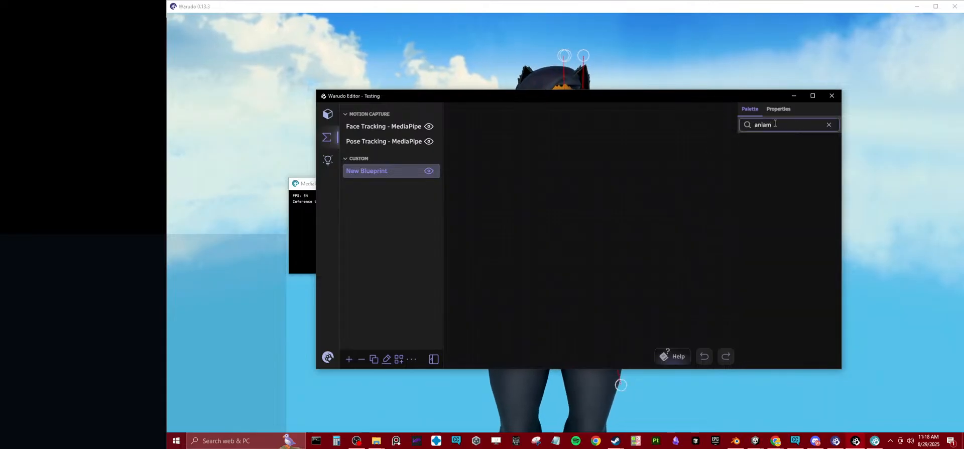
key(BackSpace)
key(BackSpace)
key(BackSpace)
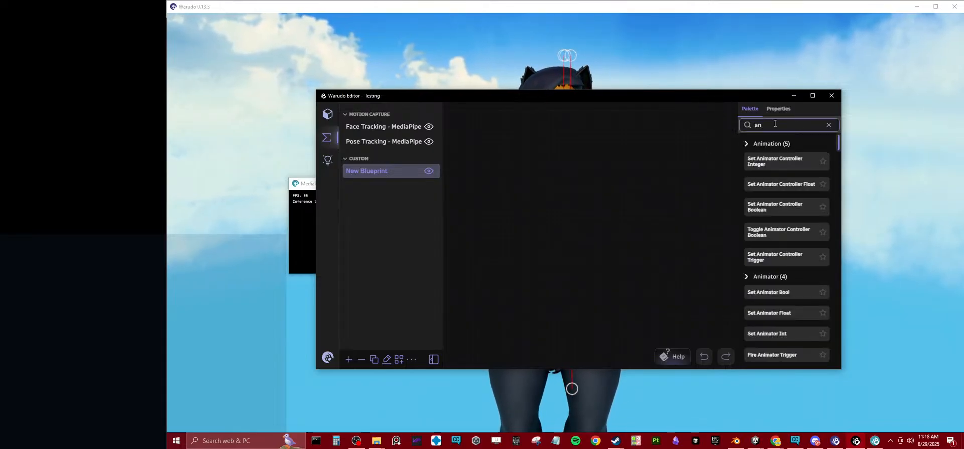
text(imator)
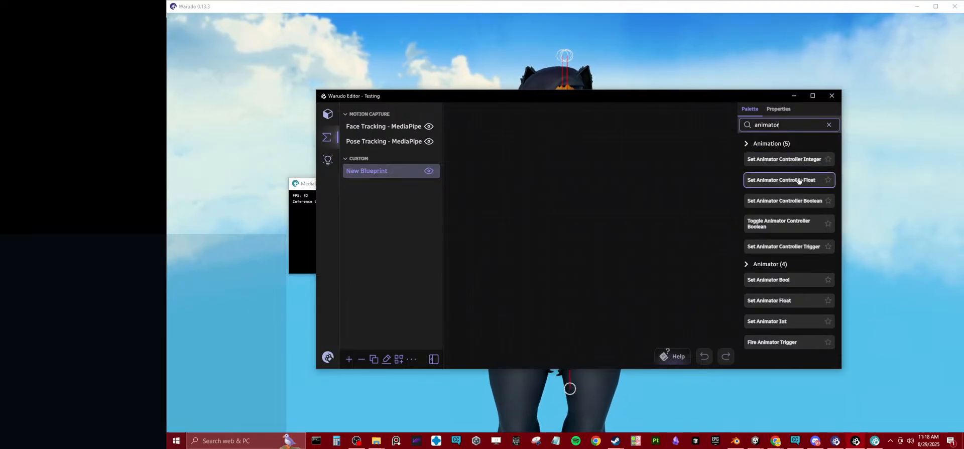
Step: Add Set Animator Controller Integer and Set Animator Controller Float nodes side by side, and check the Integer node's available assets
drag(788, 159, 613, 157)
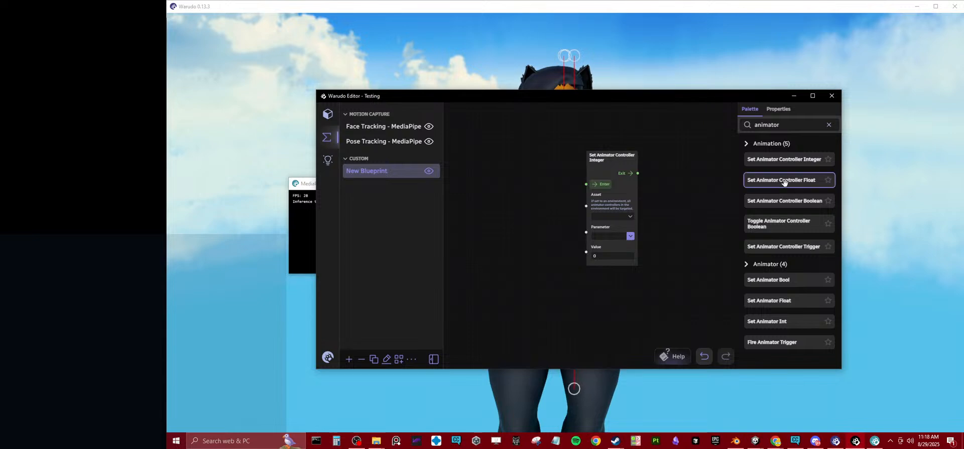
drag(785, 181, 675, 218)
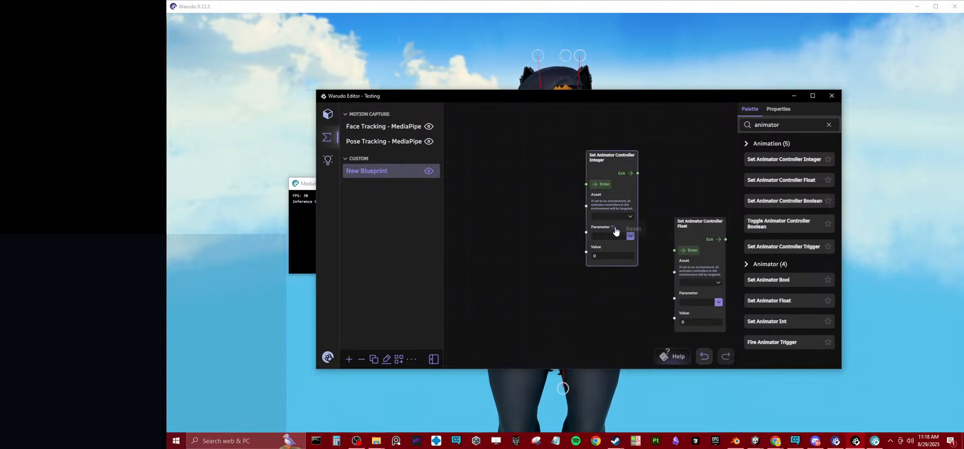
click(629, 217)
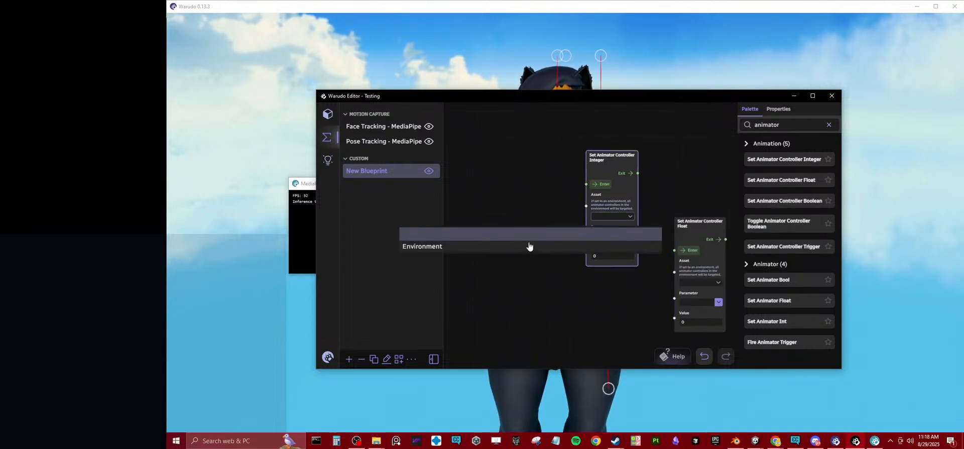
click(563, 192)
drag(622, 193, 548, 177)
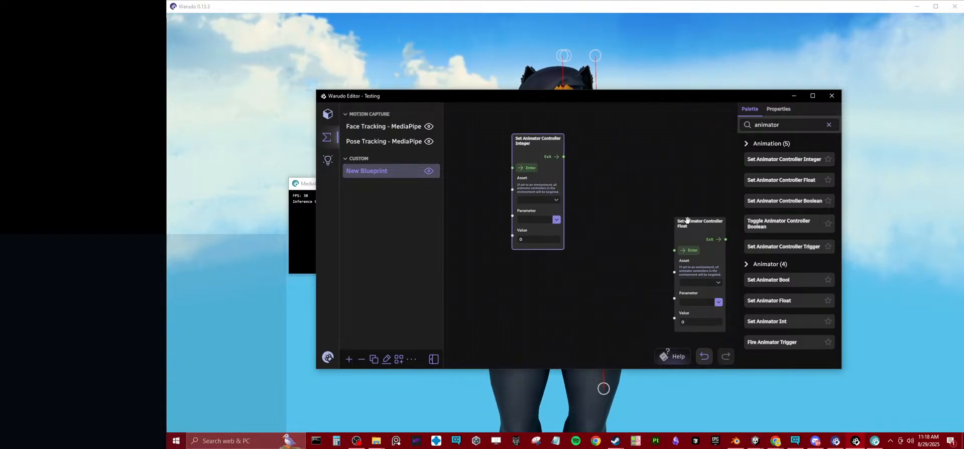
drag(711, 251, 613, 170)
Step: Set the Set Animator Controller Float node's asset to Environment and check its available parameters
click(611, 202)
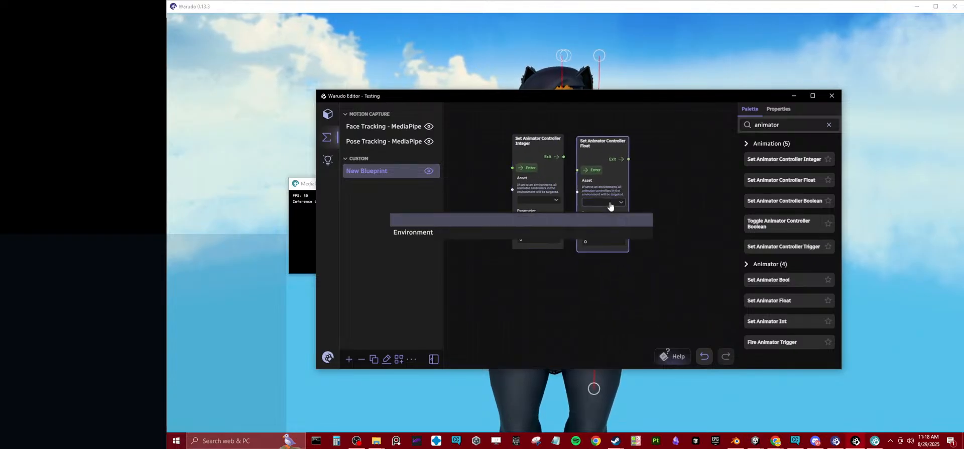
click(432, 232)
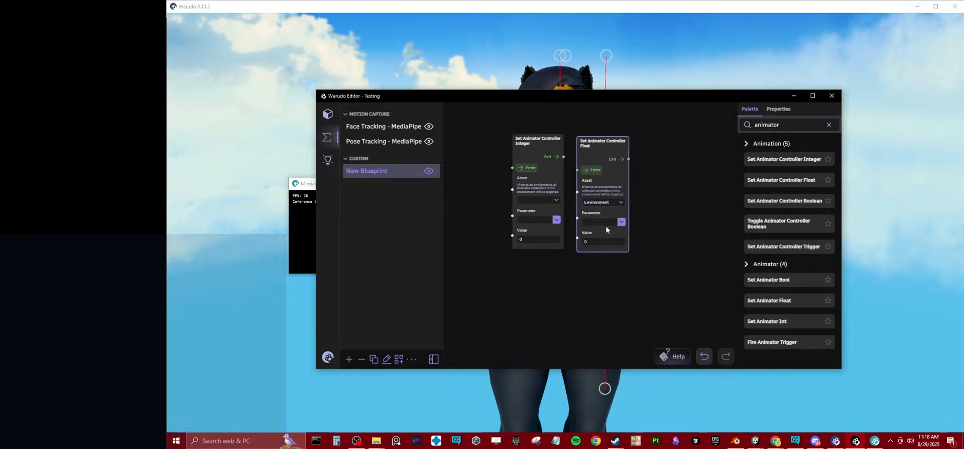
click(624, 226)
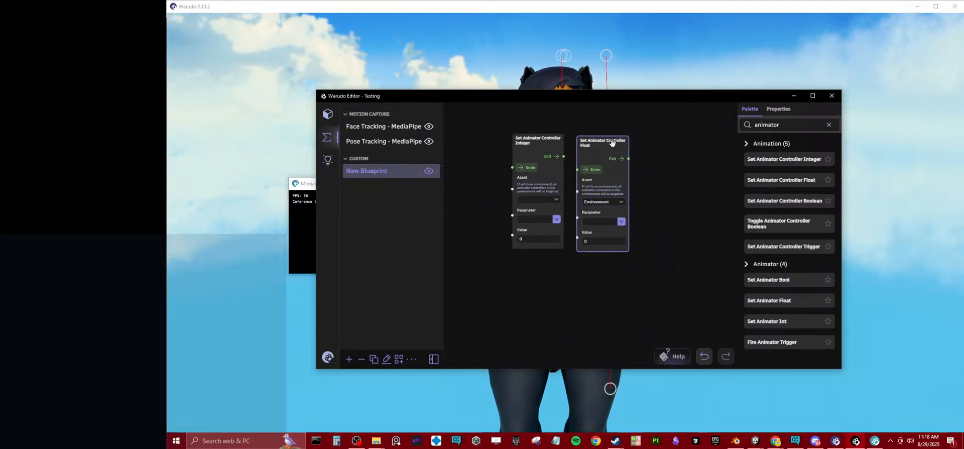
Step: Delete the Set Animator Controller Float and Set Animator Controller Integer nodes from the blueprint
key(Delete)
click(523, 144)
key(Delete)
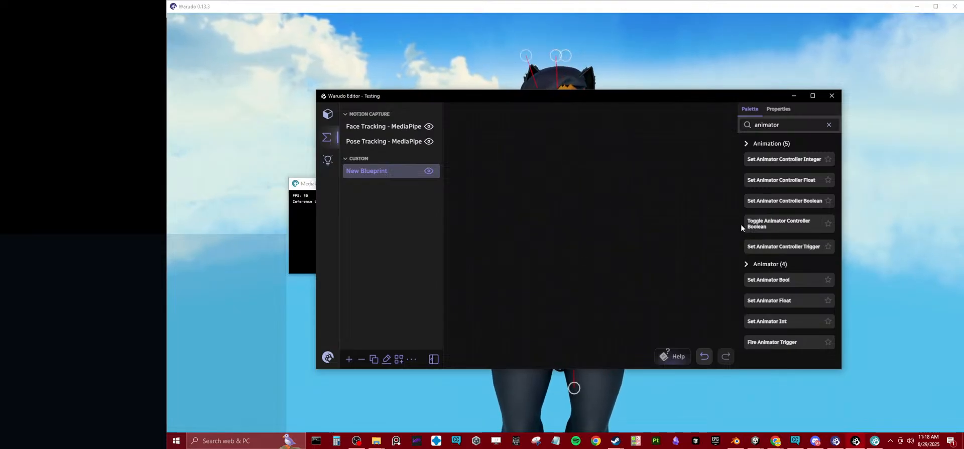
Step: Add a Set Animator Bool node to the blueprint with Character 1 as its animated asset
drag(783, 280, 562, 217)
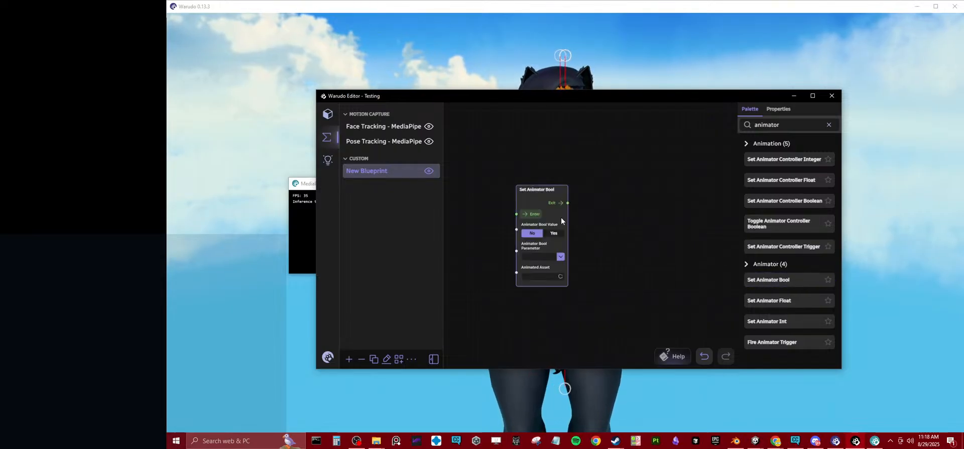
click(552, 255)
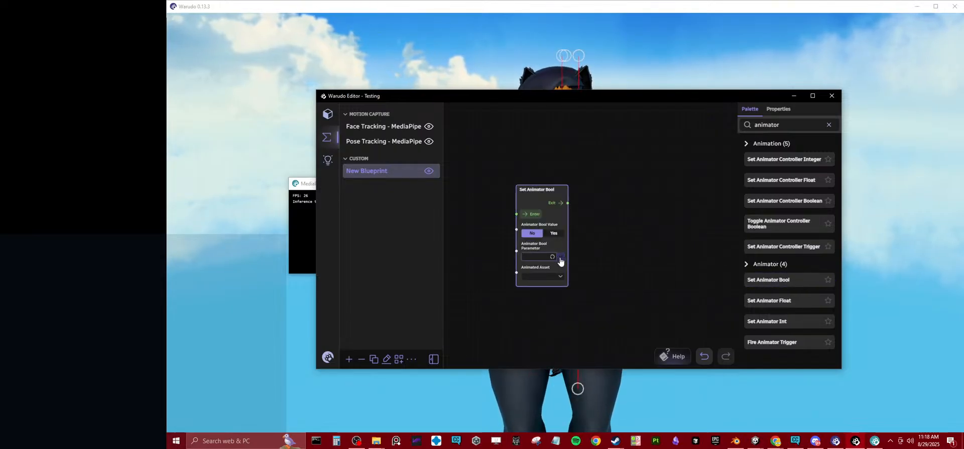
click(561, 258)
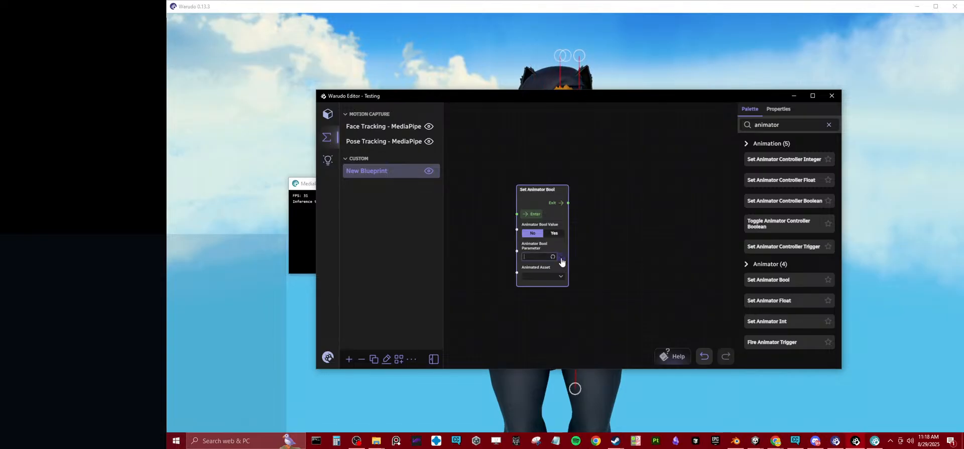
click(547, 281)
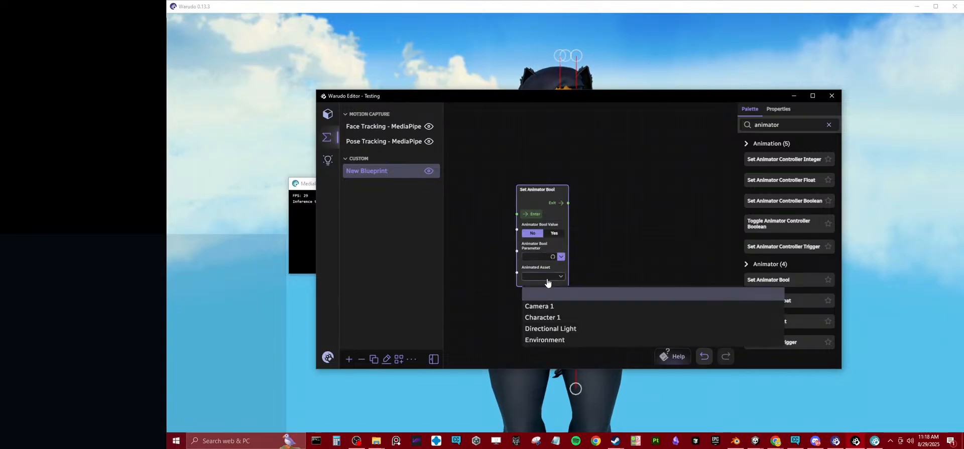
click(548, 319)
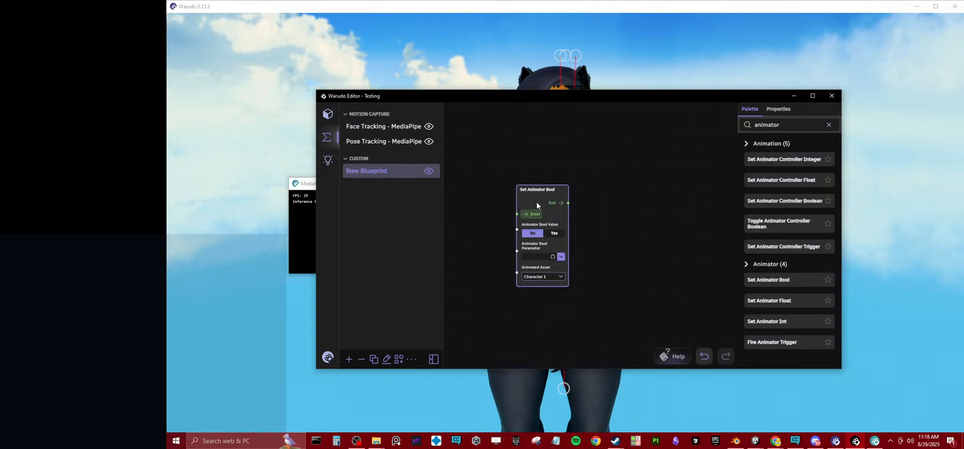
Step: Check the Set Animator Bool node's available parameters and reposition the node near the upper edge of the blueprint
drag(535, 191, 591, 170)
click(617, 237)
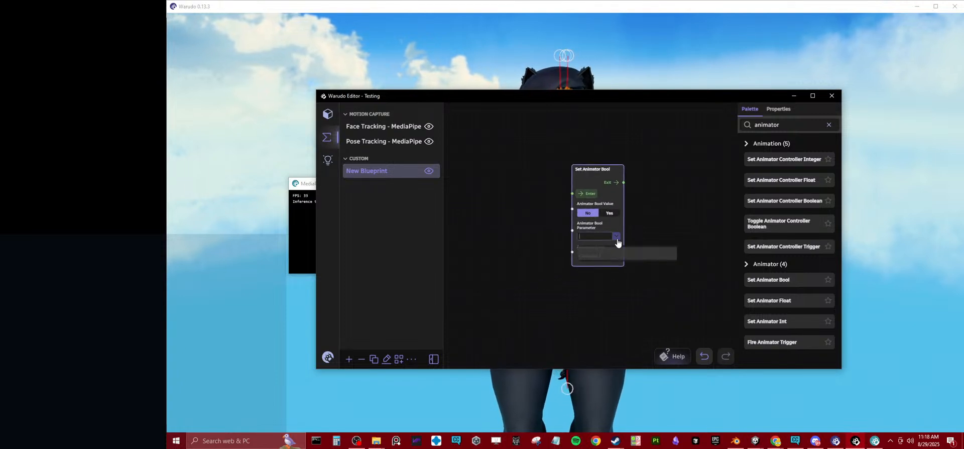
click(617, 237)
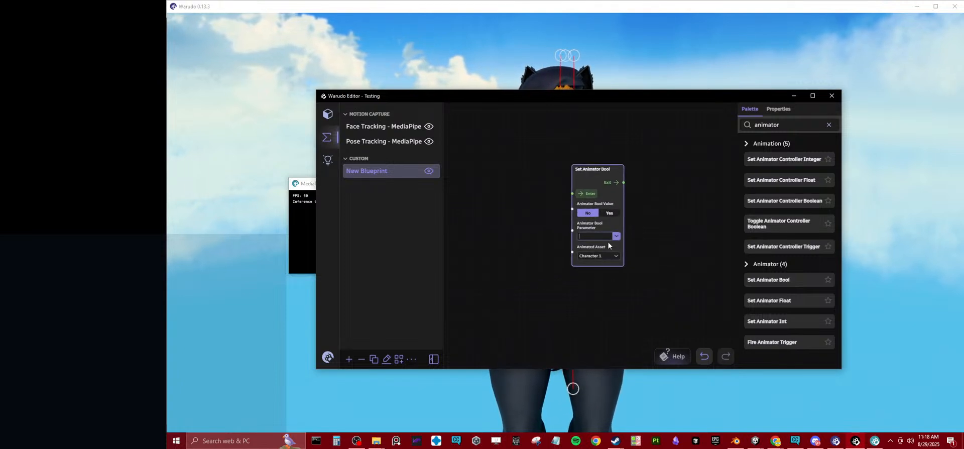
drag(604, 169, 510, 127)
Step: Add a Set Animator Float node beside the Bool node, with Character 1 as its animated asset
drag(769, 301, 605, 236)
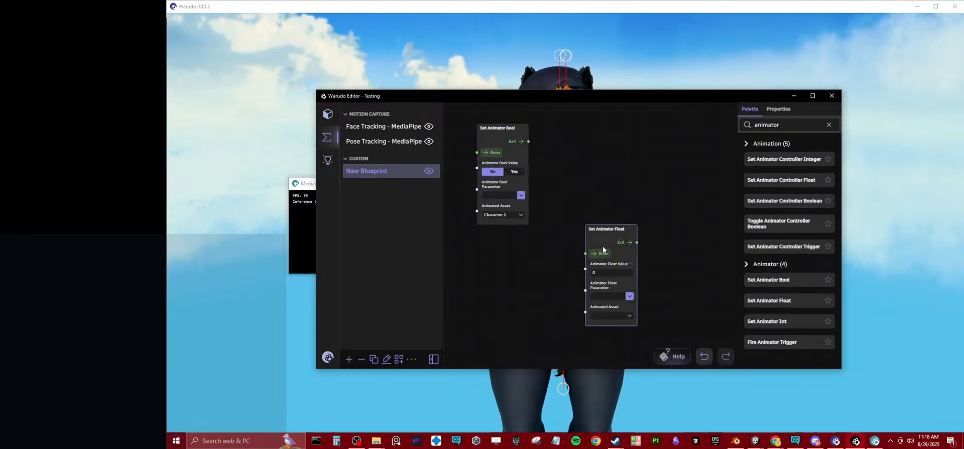
drag(620, 291, 587, 216)
click(597, 235)
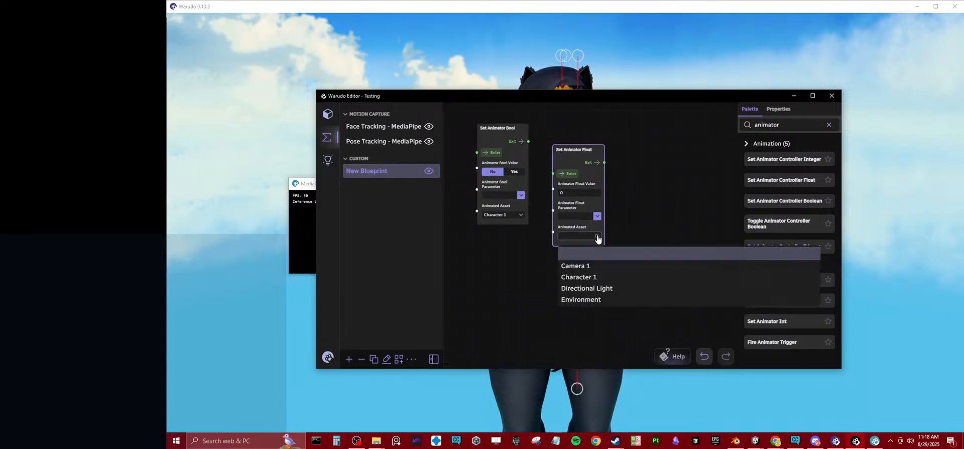
click(590, 267)
click(595, 218)
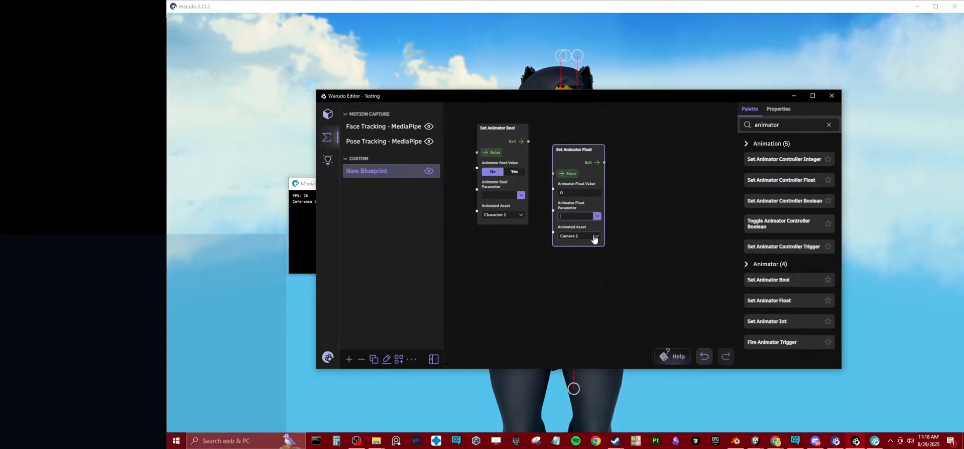
click(596, 236)
click(587, 277)
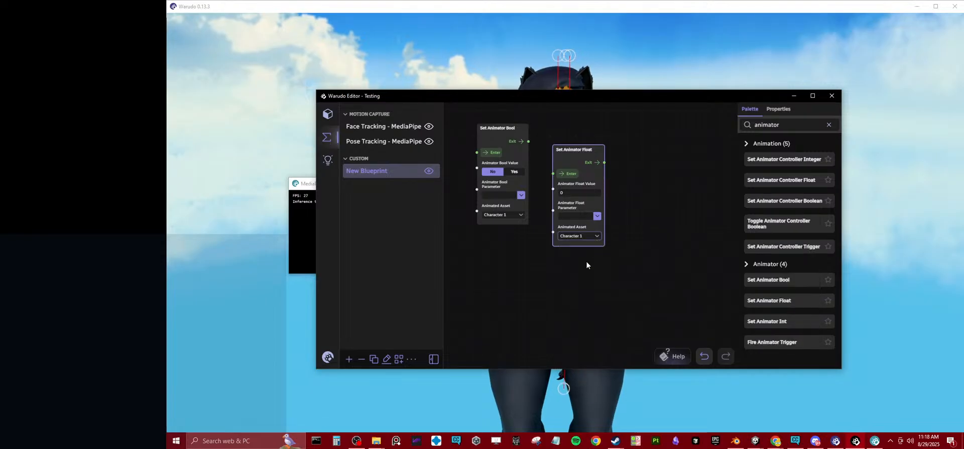
Step: Check which float parameters of Character 1 the Set Animator Float node offers
click(597, 216)
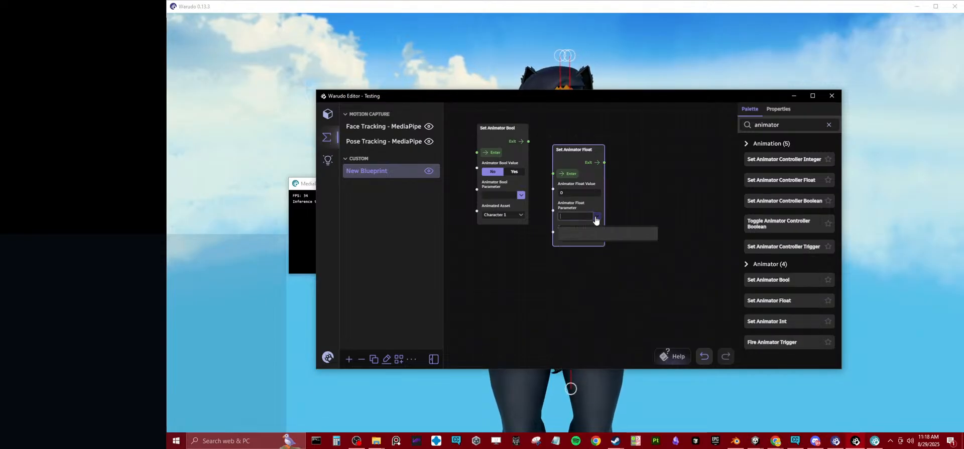
click(597, 220)
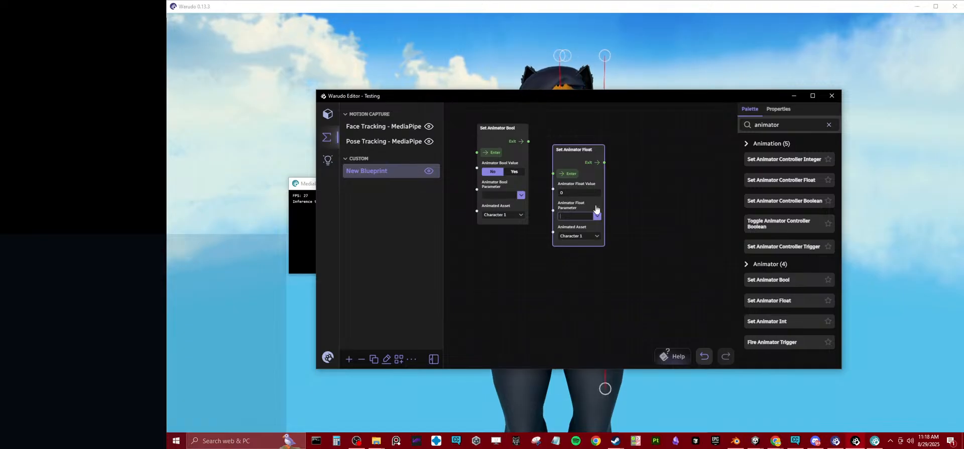
click(597, 216)
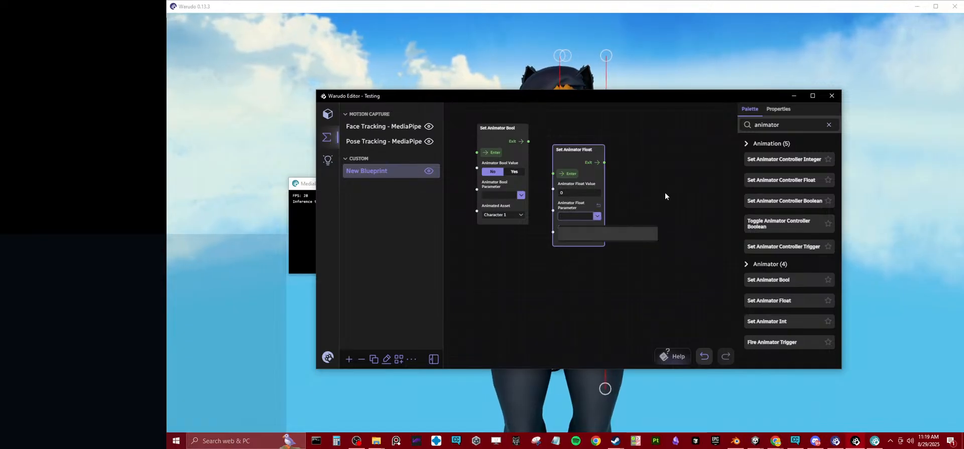
Step: Try Directional Light as the Set Animator Float node's animated asset, and return it to Character 1
click(597, 236)
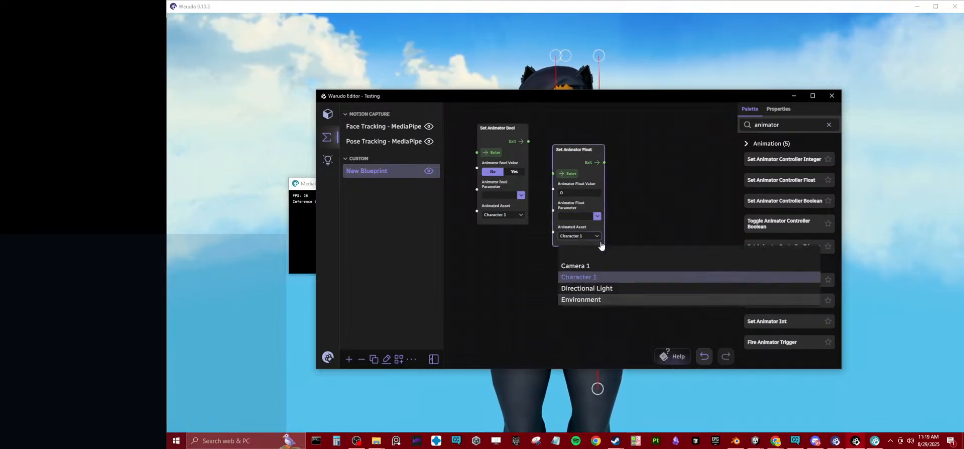
click(596, 288)
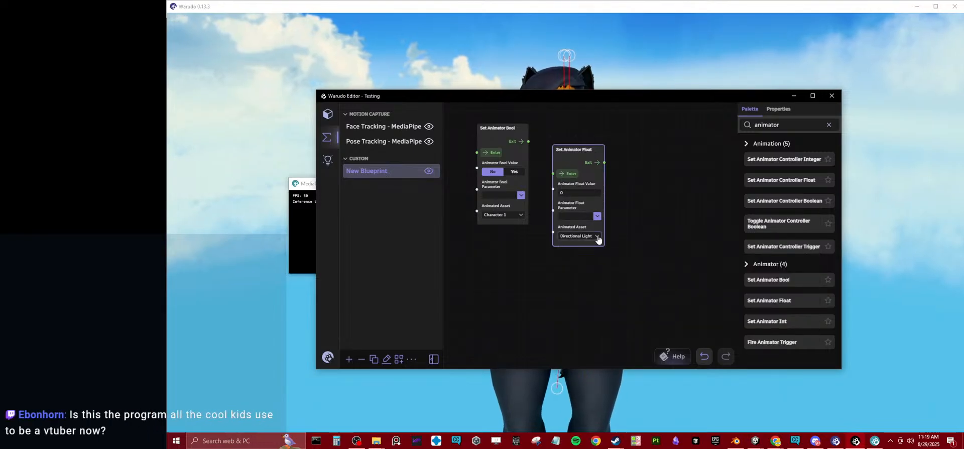
click(597, 236)
click(577, 276)
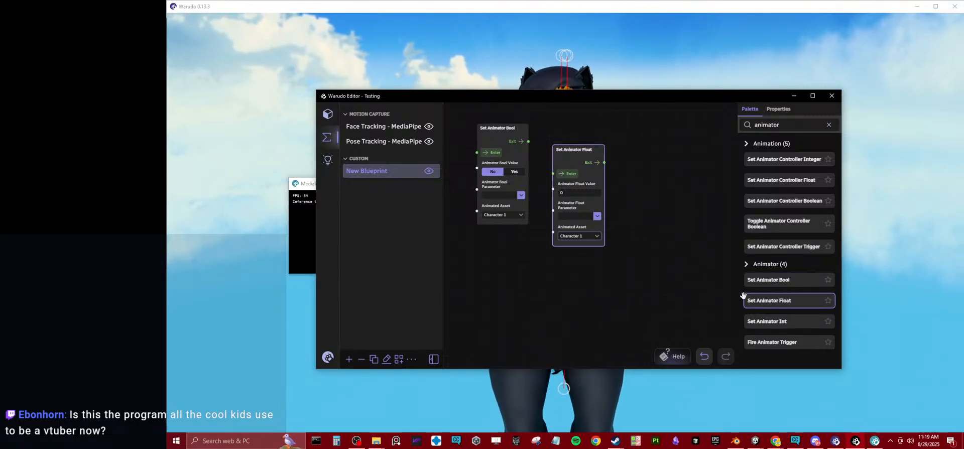
Step: Add a Set Animator Int node with Character 1 as its animated asset, and check its available parameters
drag(754, 321, 647, 191)
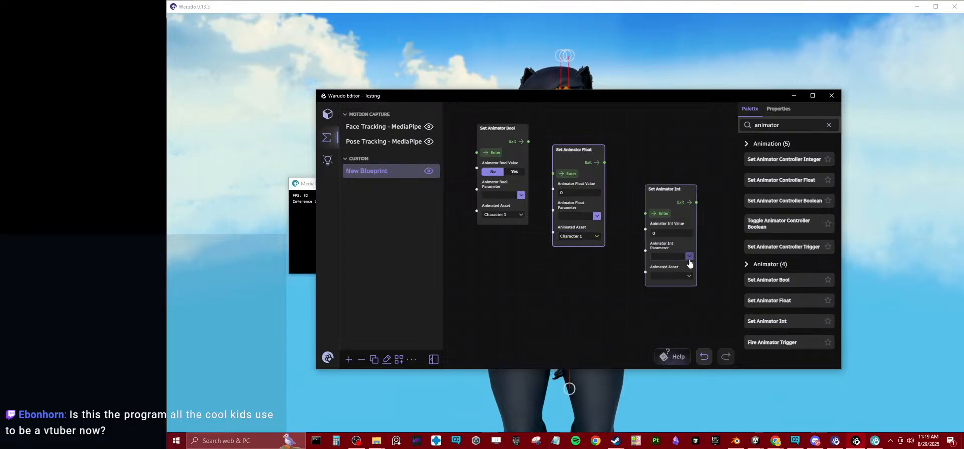
click(690, 257)
click(681, 276)
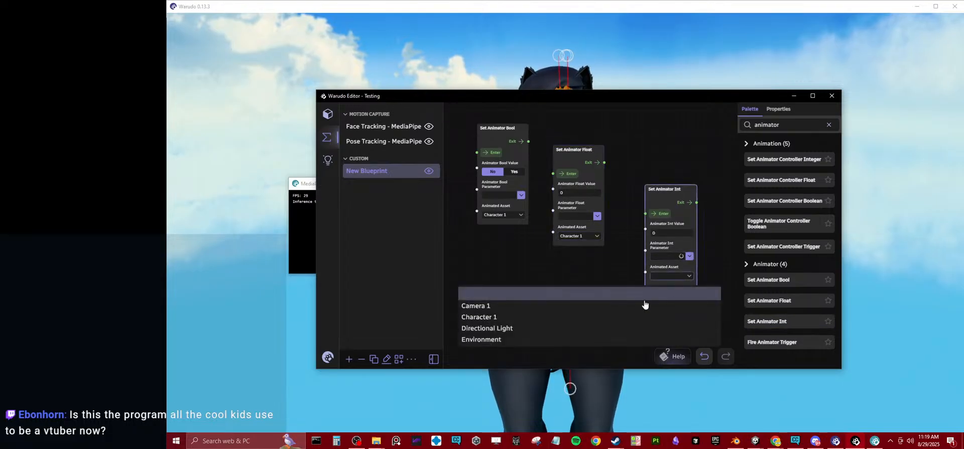
click(593, 317)
click(690, 256)
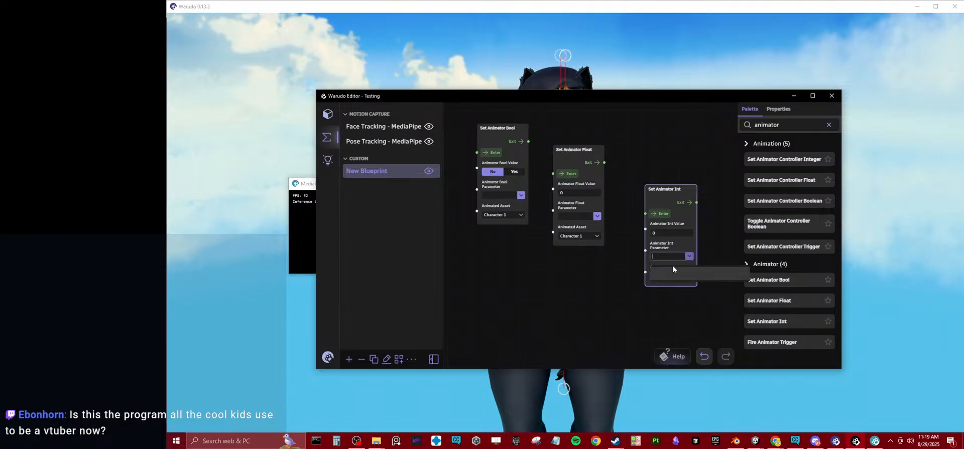
Step: Recheck the Set Animator Float node's parameters, and arrange the Float node below and the Int node beside the Bool node
click(576, 161)
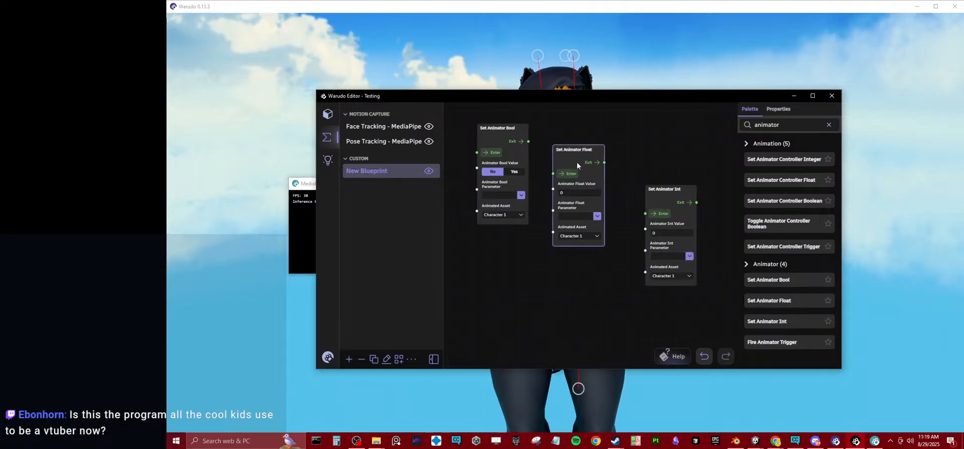
click(597, 217)
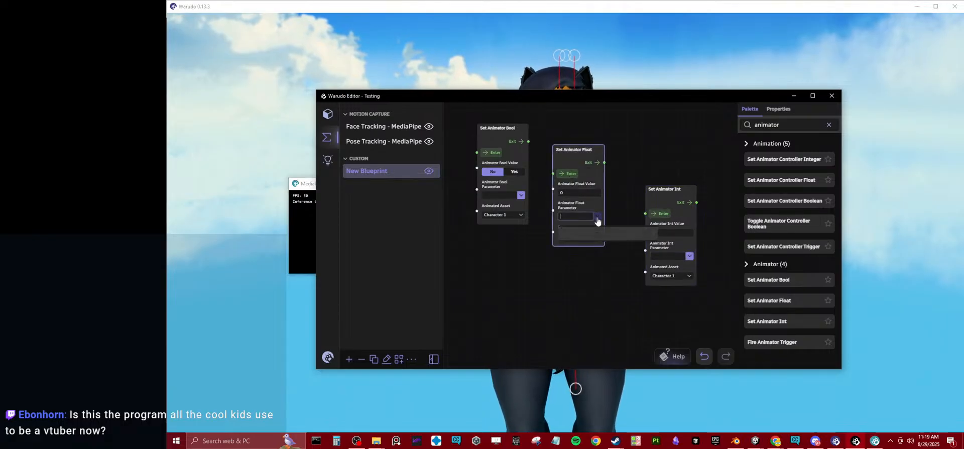
click(598, 218)
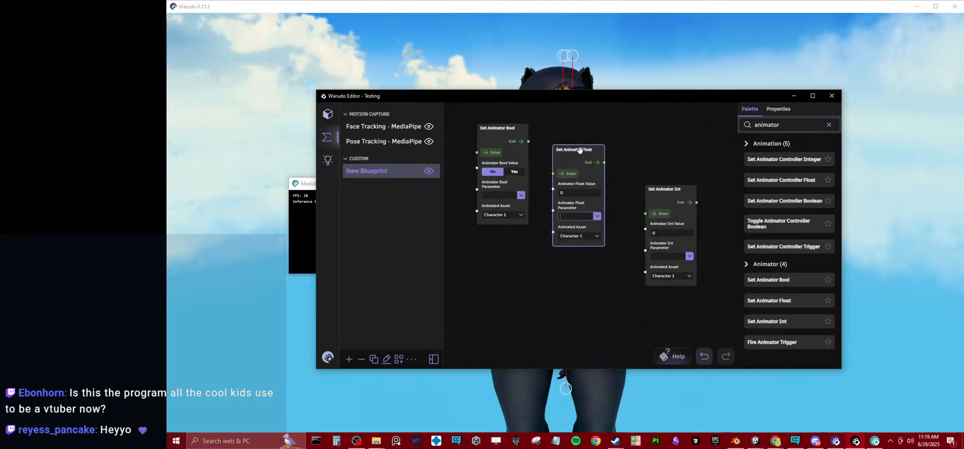
drag(580, 150, 503, 234)
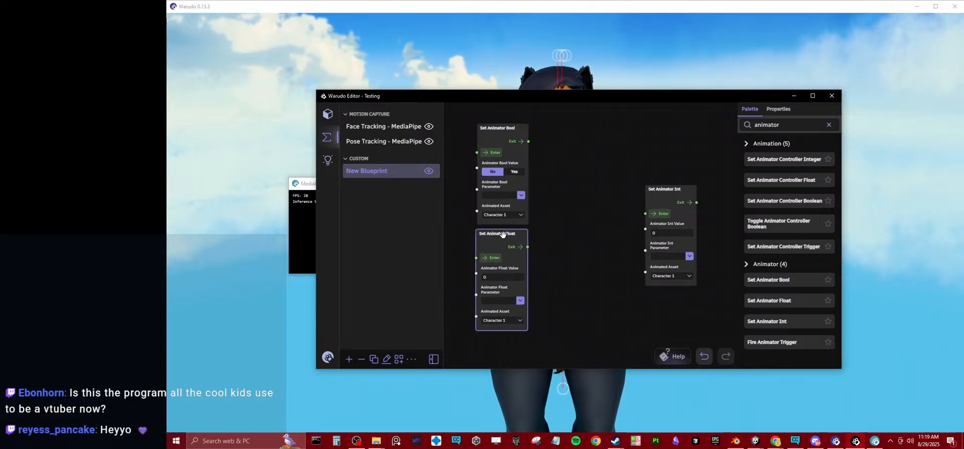
drag(663, 189, 566, 129)
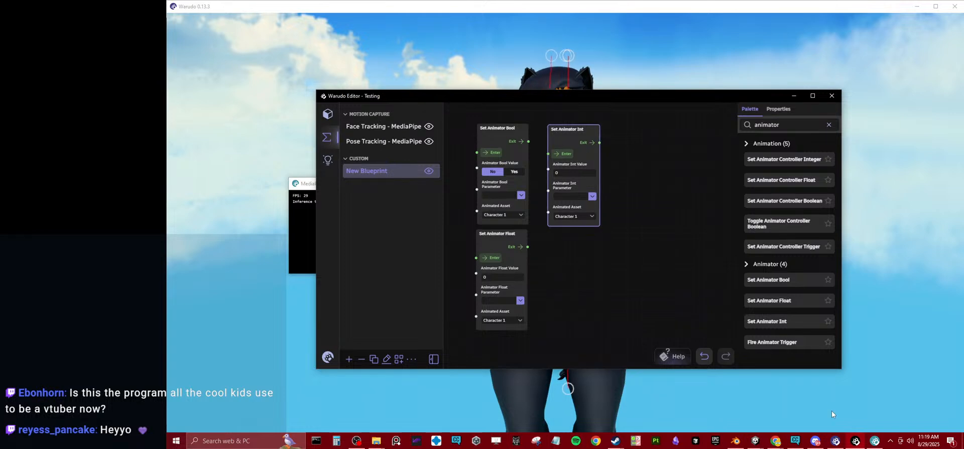
Step: Switch to the VRCavi2Warudo Converter project in Unity and start Play mode
mouse_move(760, 441)
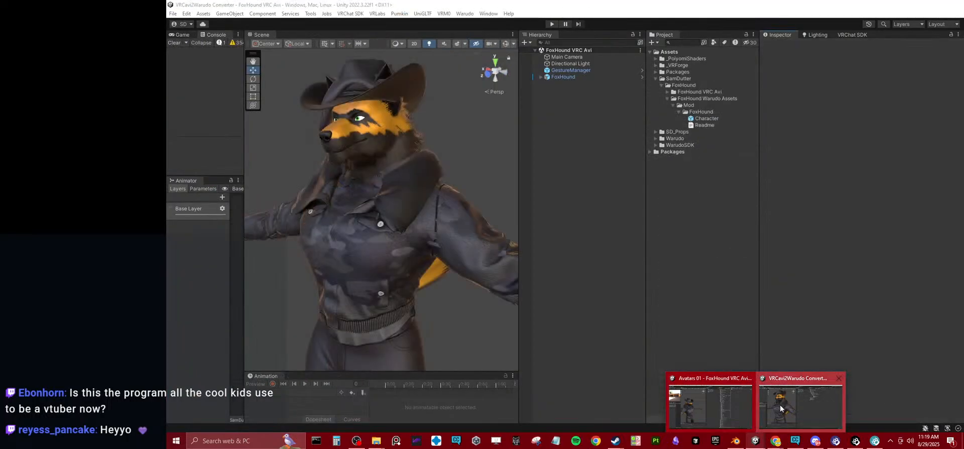
click(780, 405)
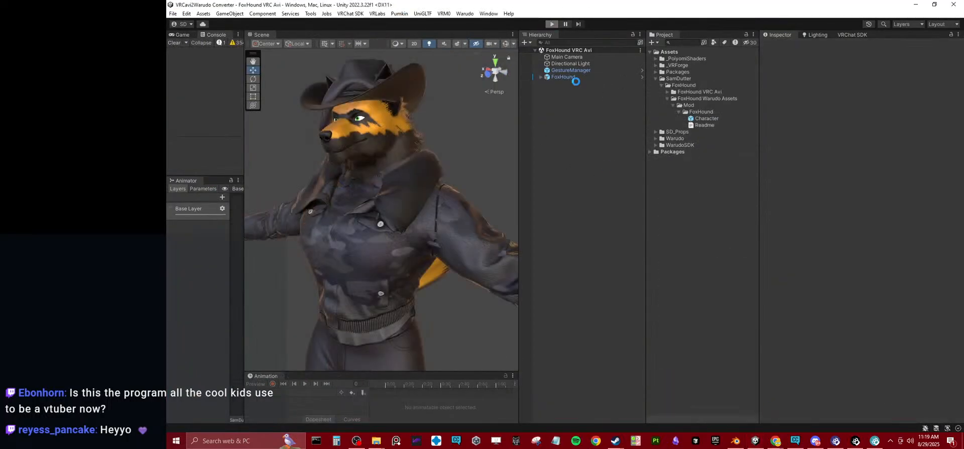
Step: Switch to Blender, save StartingSoon.blend and close it, and close Steam's special offers window
click(735, 441)
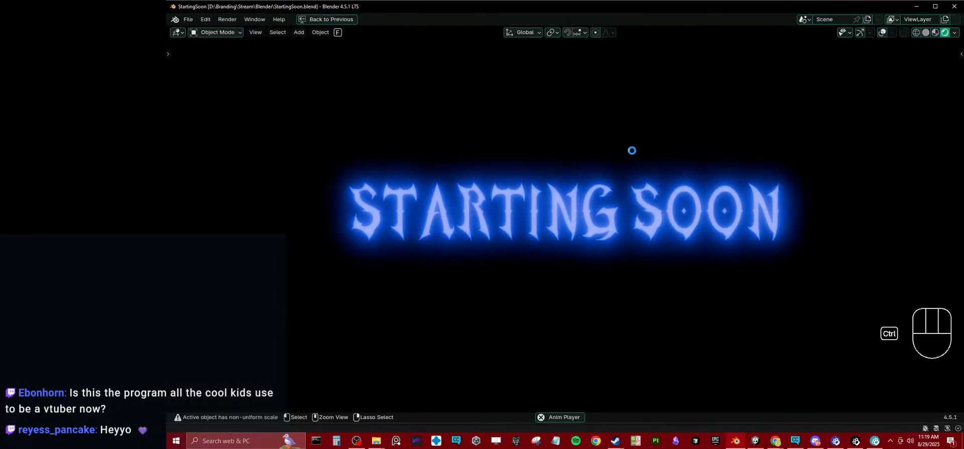
key(ctrl+s)
click(954, 6)
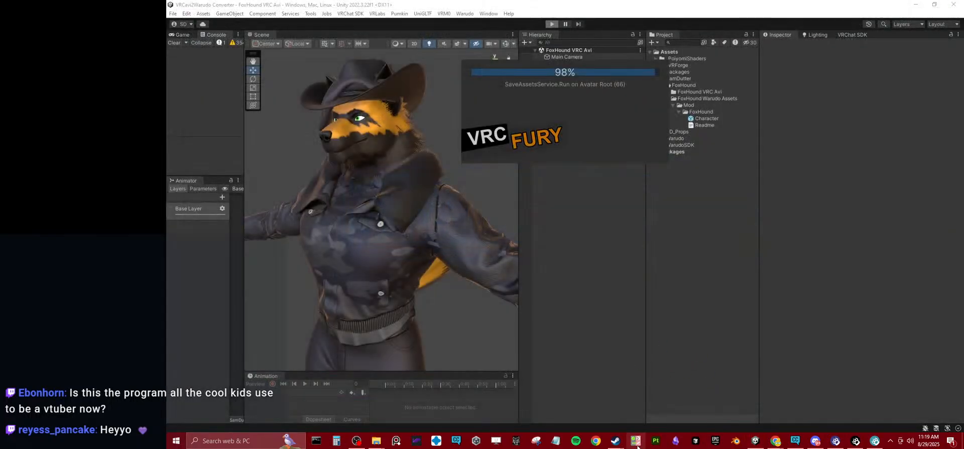
mouse_move(635, 442)
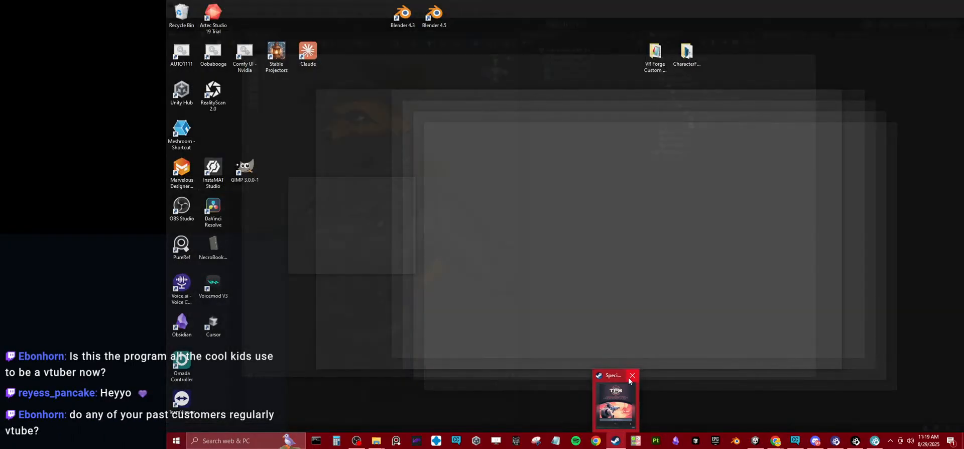
click(629, 378)
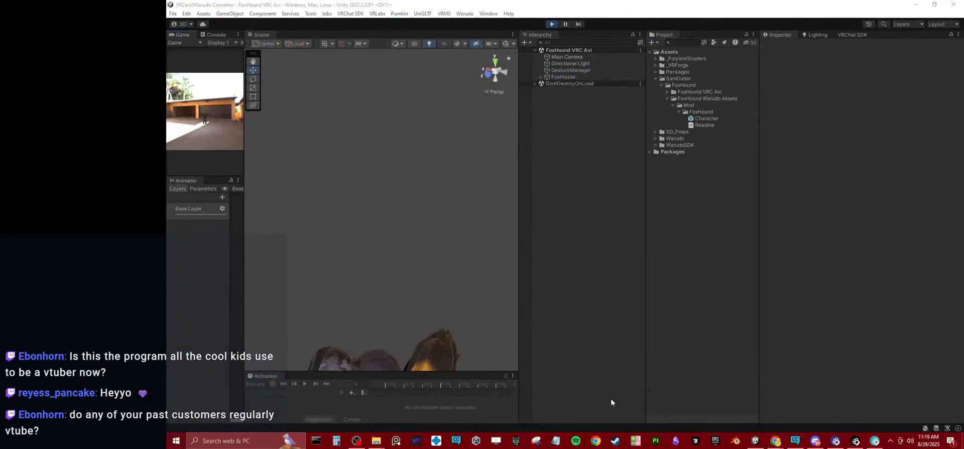
Step: Inspect the whole FoxHound avatar in Unity's Play mode, and exit Play mode
scroll(454, 254, down, 6)
alt+drag(437, 252, 309, 253)
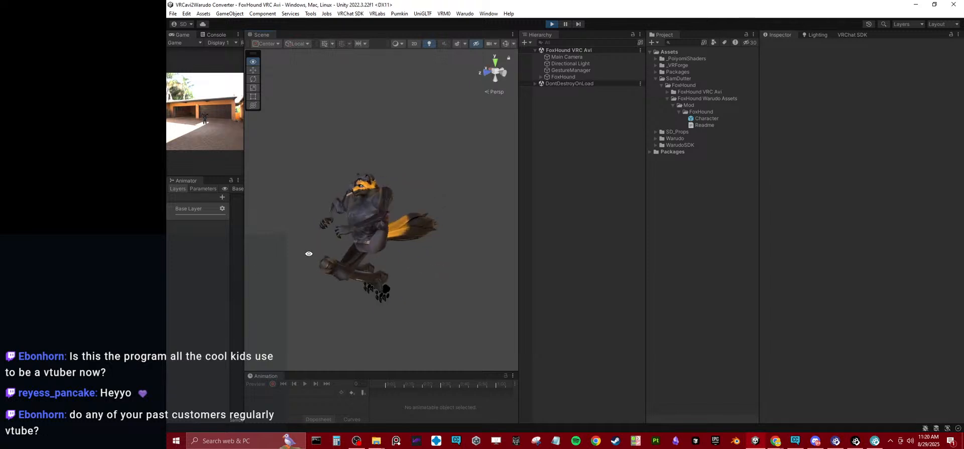
click(552, 24)
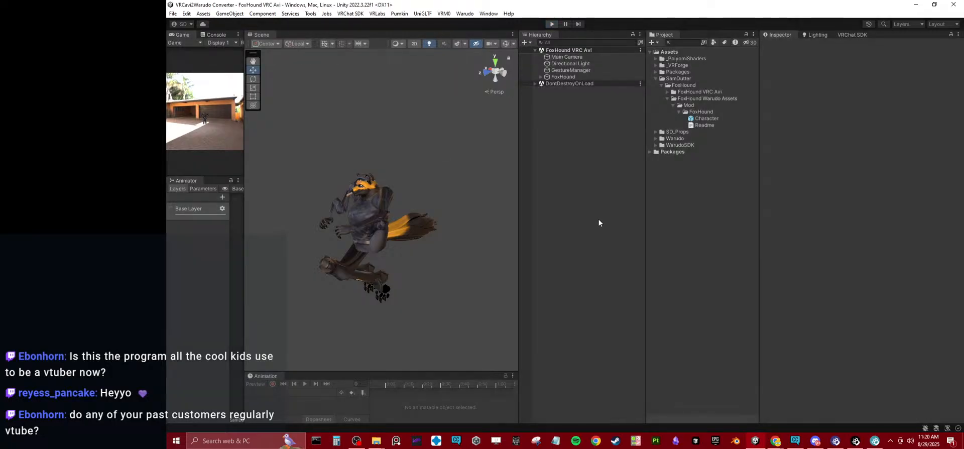
alt+drag(460, 119, 426, 200)
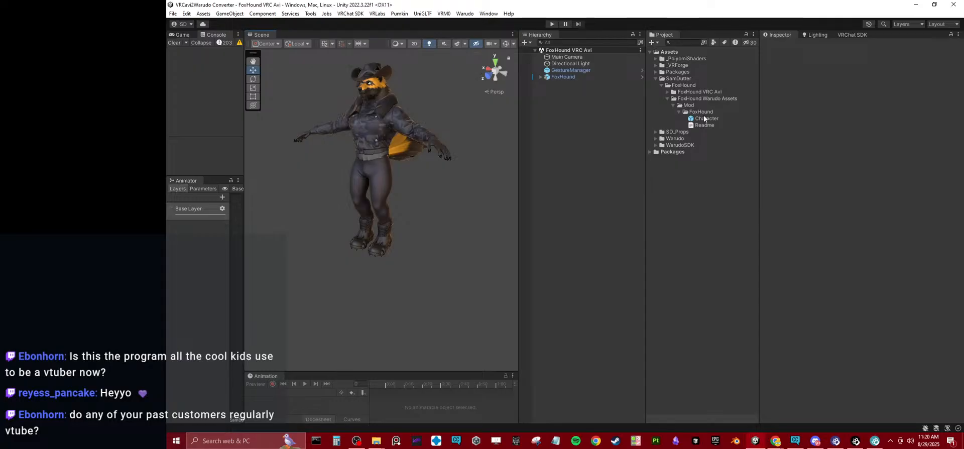
Step: Add a fresh copy of the FoxHound prefab from the FoxHound VRC Avi _Prefabs folder to the scene
click(668, 98)
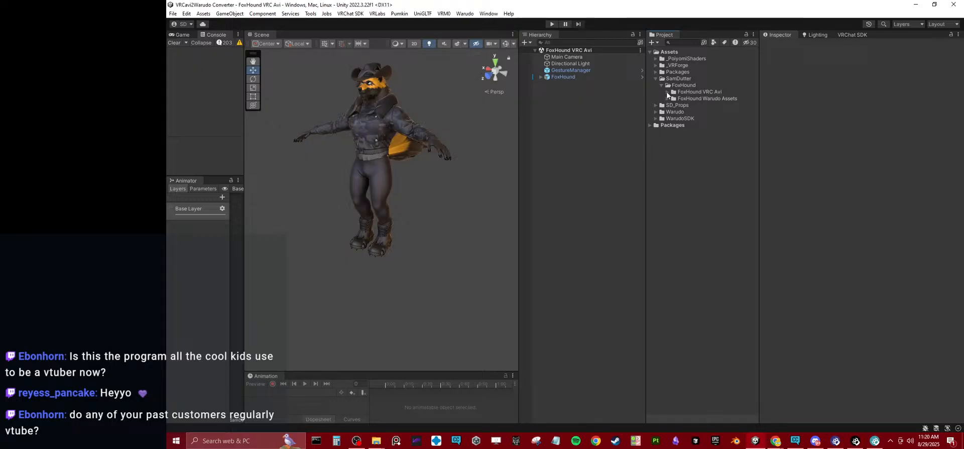
click(667, 91)
click(667, 89)
mouse_move(380, 440)
click(664, 93)
click(667, 91)
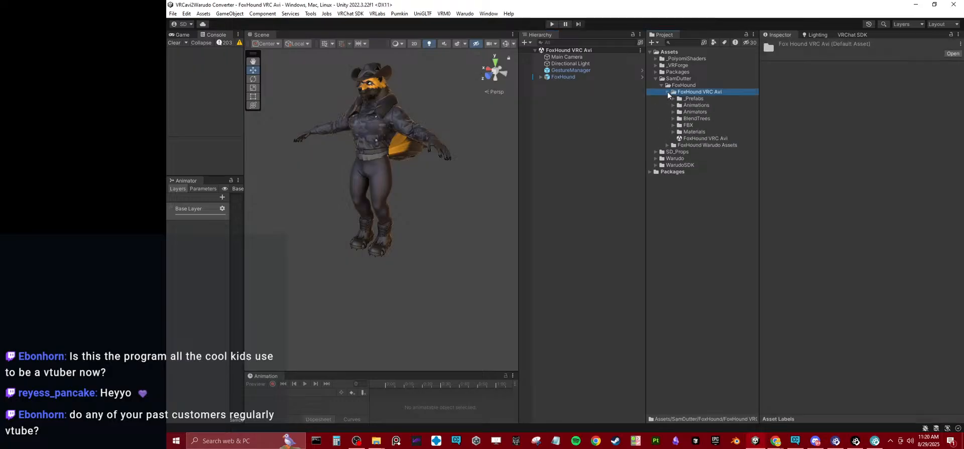
click(674, 99)
drag(694, 103, 568, 206)
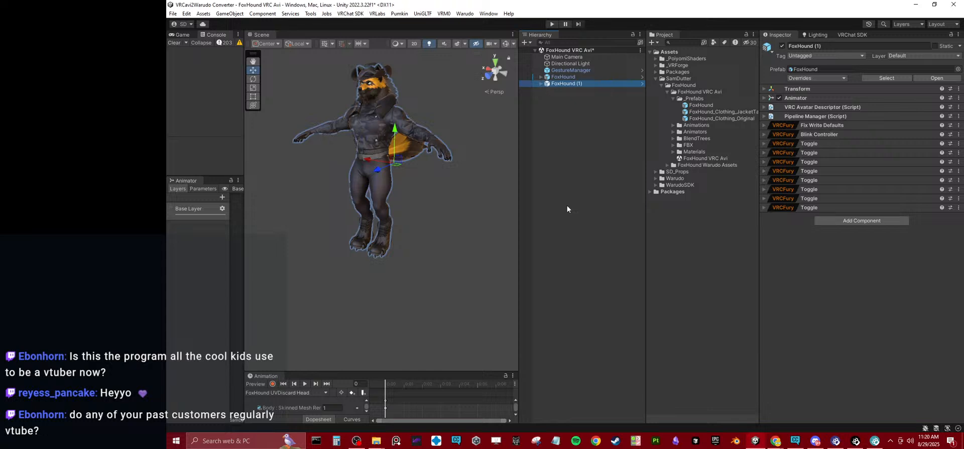
Step: Deactivate the original FoxHound and the FoxHound (1) copy in the scene, and select the original
click(564, 77)
click(783, 47)
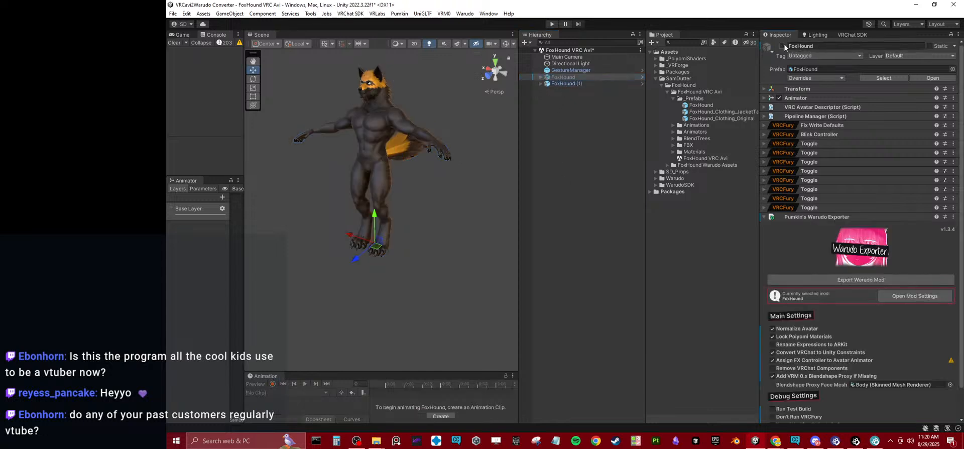
click(579, 84)
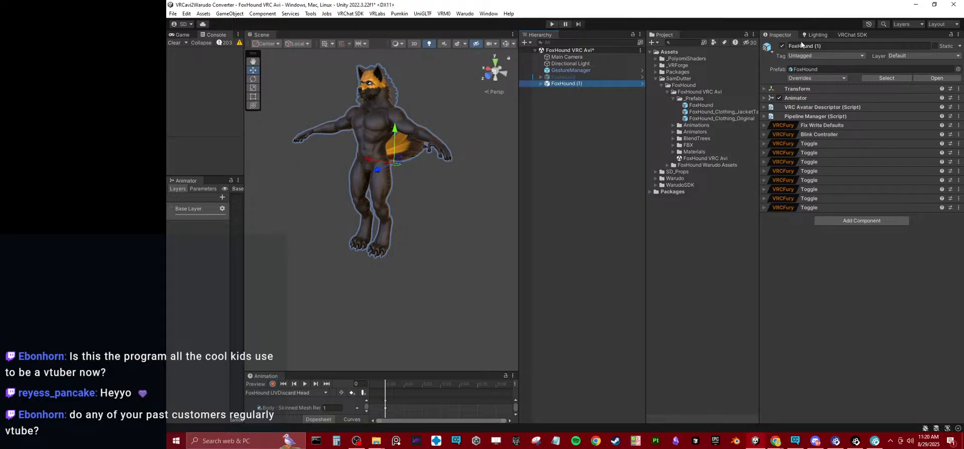
click(783, 47)
click(622, 78)
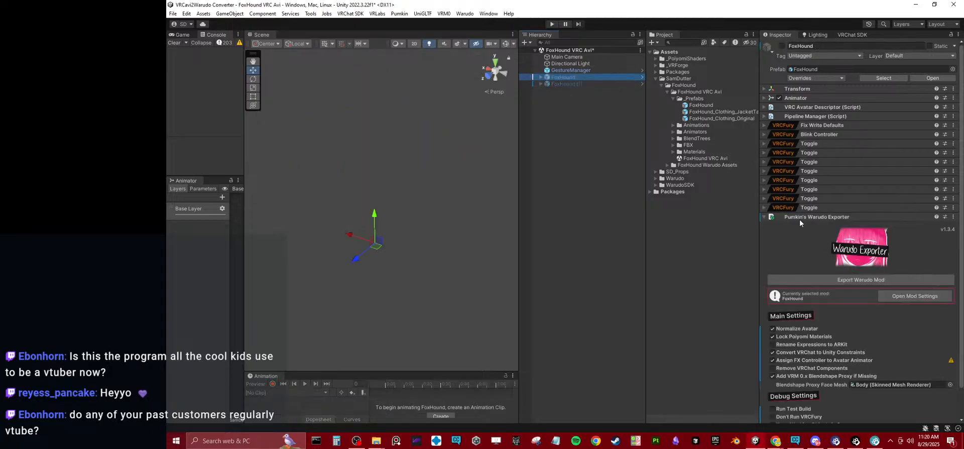
Step: Remove the Pumkin's Warudo Exporter component from the original FoxHound and reactivate the avatar
click(898, 216)
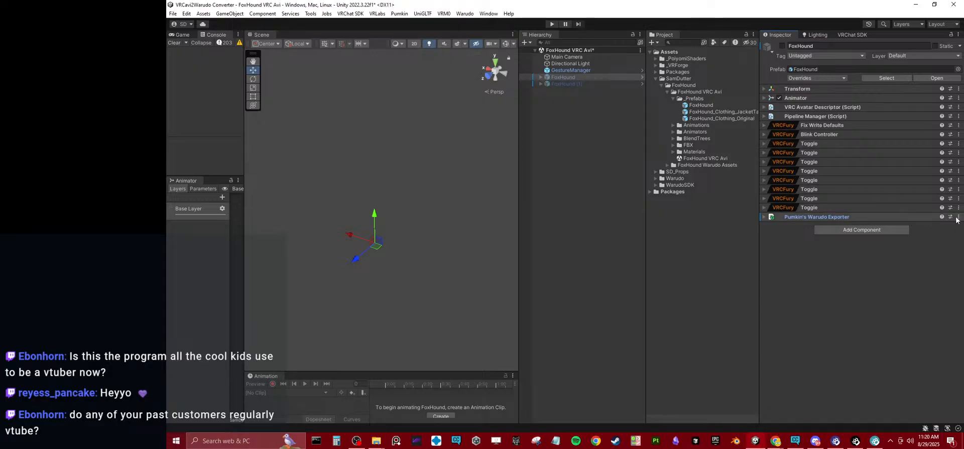
click(957, 217)
click(889, 238)
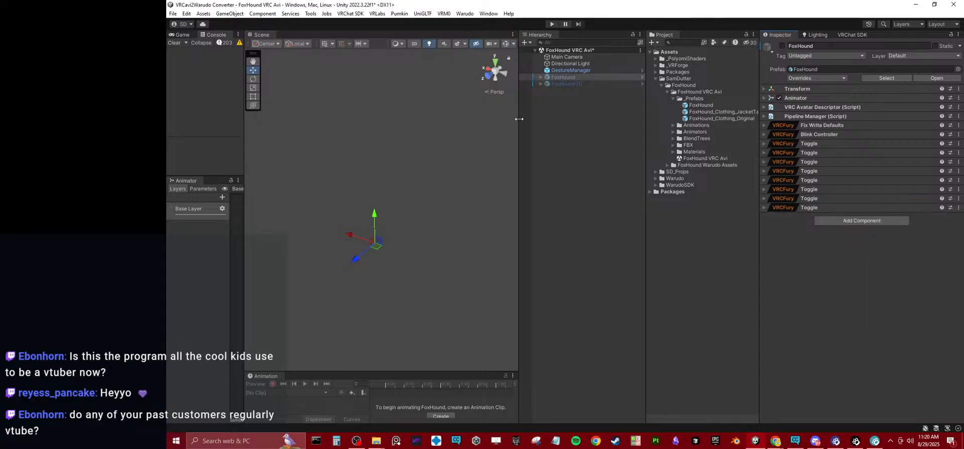
click(782, 45)
Step: Run the scene in Play mode with GestureManager selected and inspect the FoxHound avatar from its boots up to its face
click(553, 23)
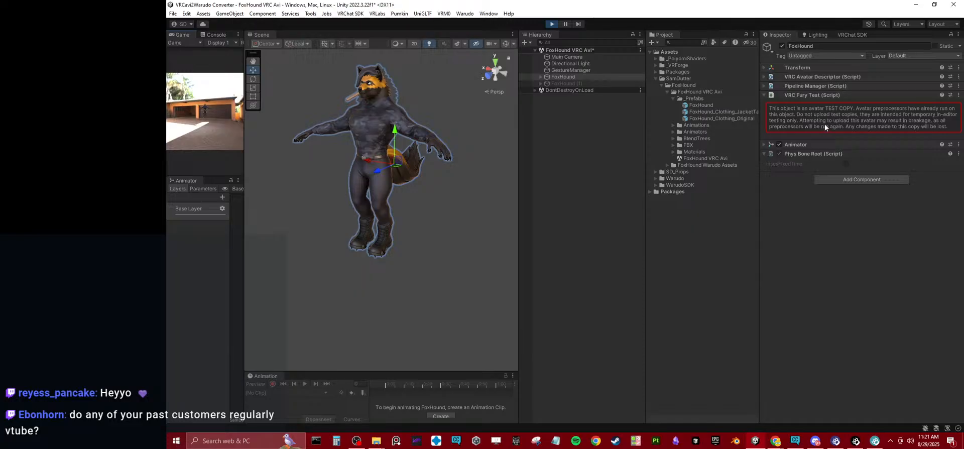
click(566, 70)
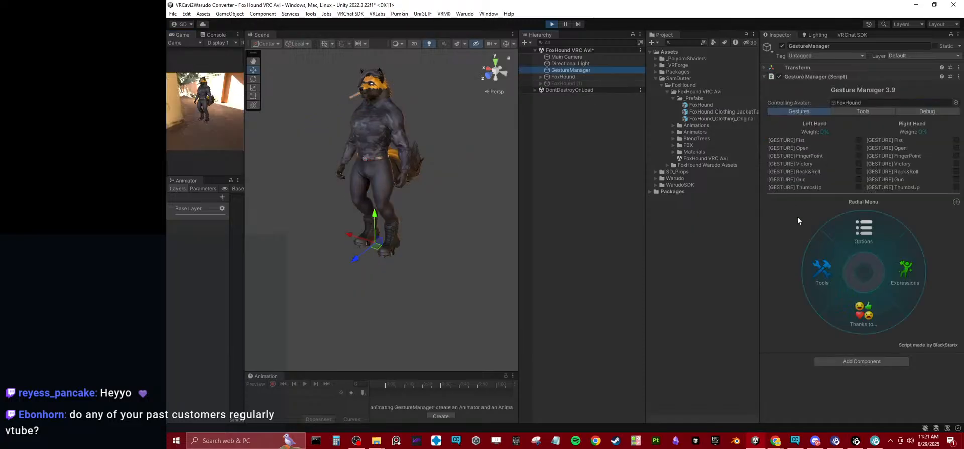
scroll(405, 168, up, 5)
alt+drag(404, 168, 429, 155)
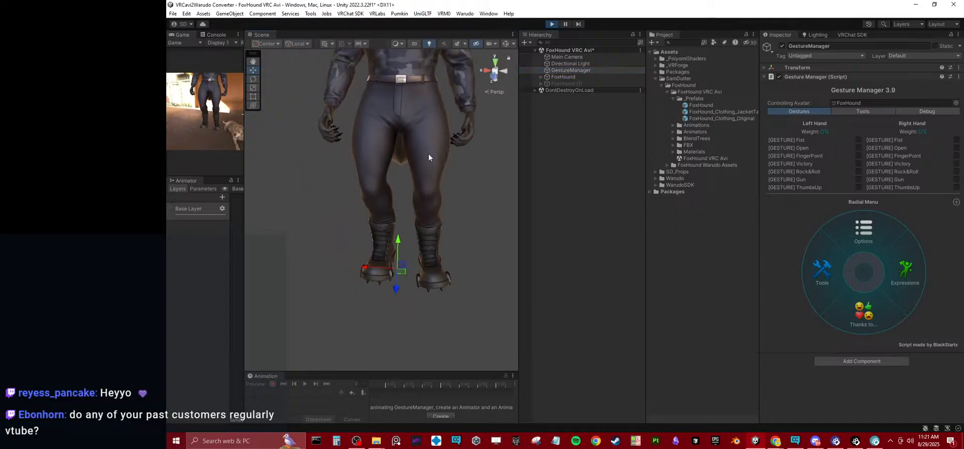
middle_drag(429, 156, 390, 222)
alt+drag(390, 219, 460, 187)
middle_drag(460, 187, 433, 90)
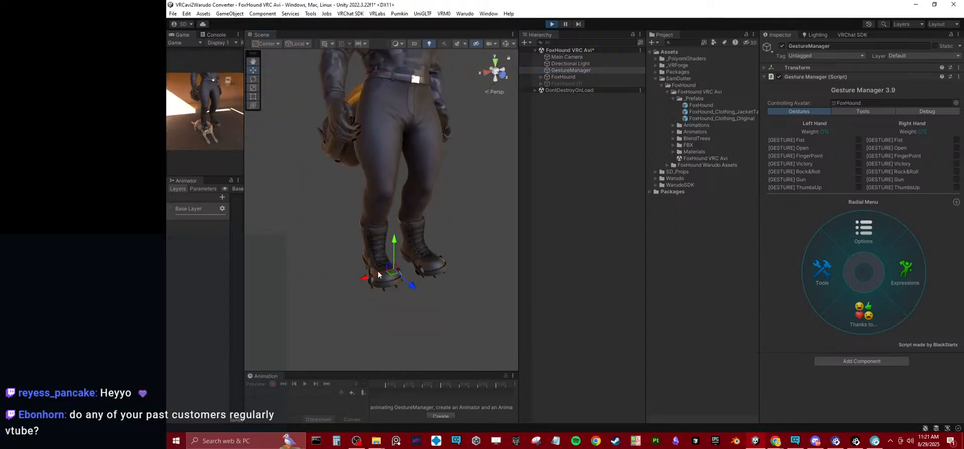
alt+drag(378, 270, 465, 197)
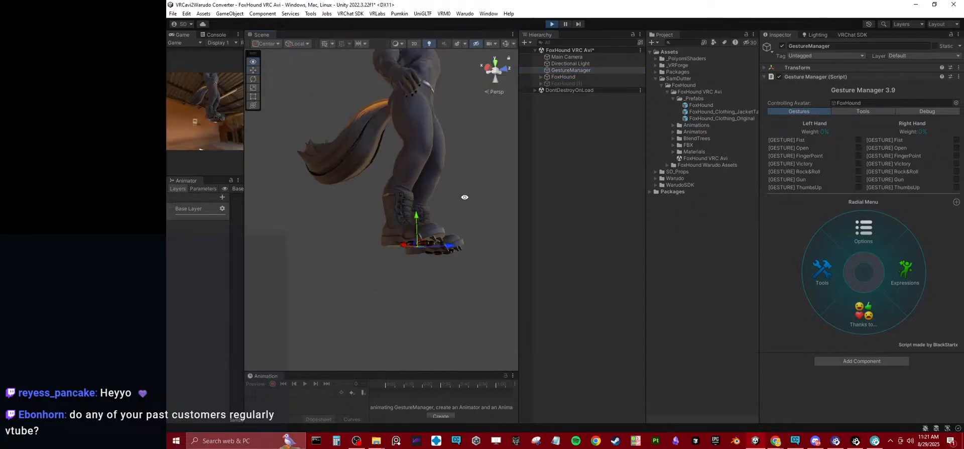
middle_drag(465, 196, 417, 241)
alt+drag(417, 241, 378, 171)
scroll(378, 171, up, 3)
middle_drag(377, 171, 402, 263)
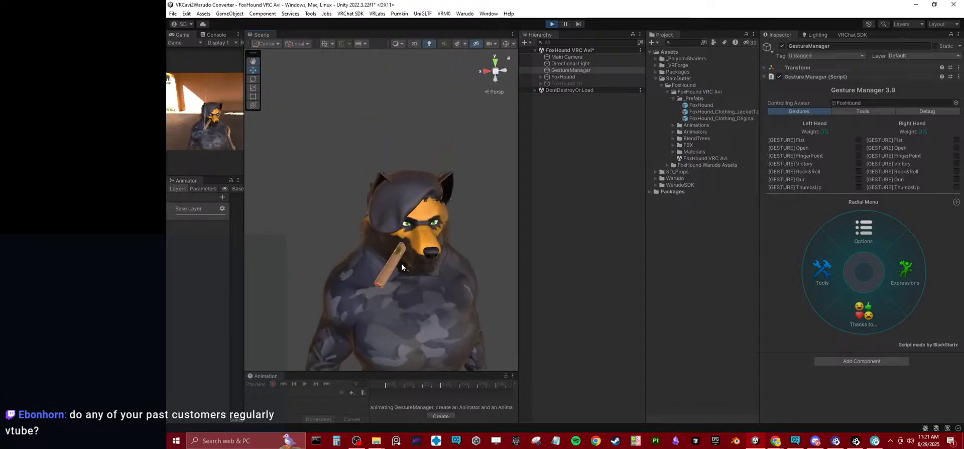
scroll(402, 263, up, 3)
scroll(393, 240, up, 3)
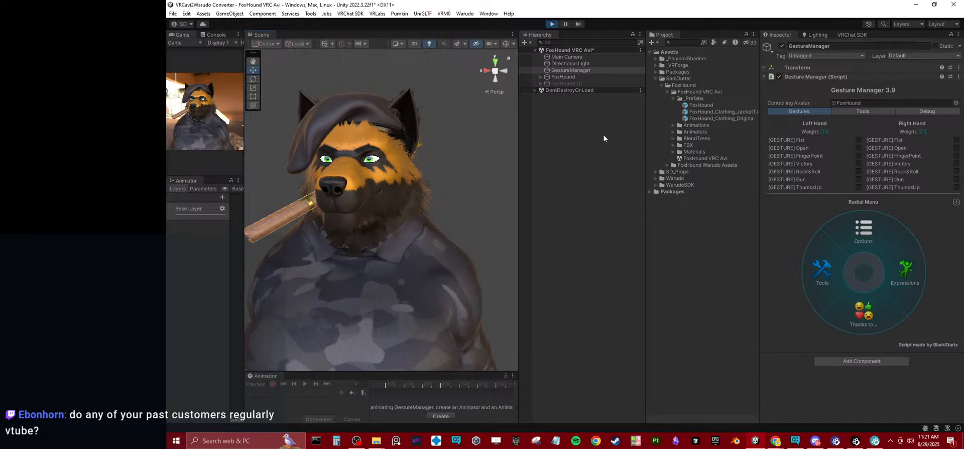
Step: Examine the running FoxHound's controller in a widened Animator view, and exit Play mode
click(569, 76)
drag(245, 242, 371, 243)
click(552, 24)
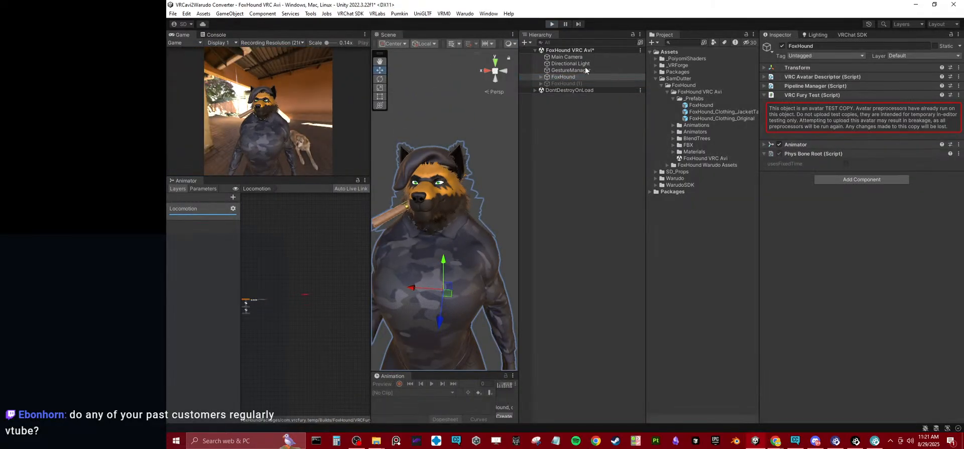
Step: Delete GestureManager from the scene and add an Avatars 3.0 Emulator control object in its place
click(580, 68)
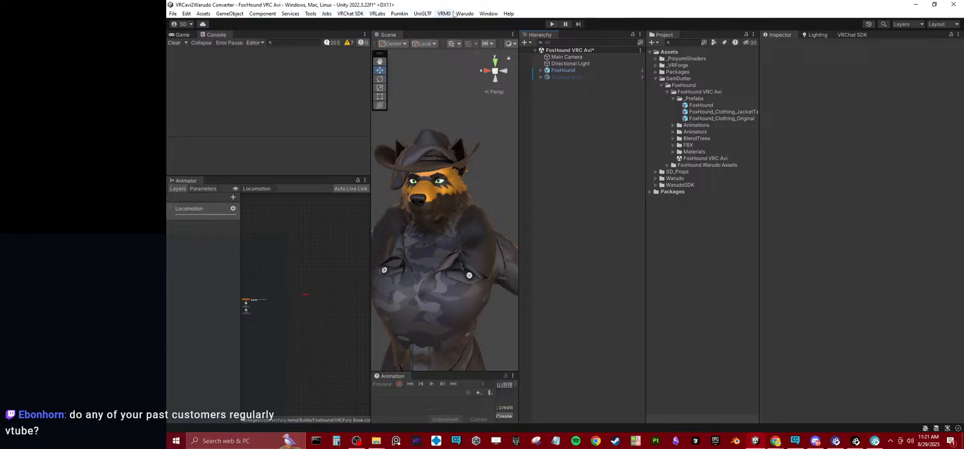
click(489, 14)
mouse_move(310, 15)
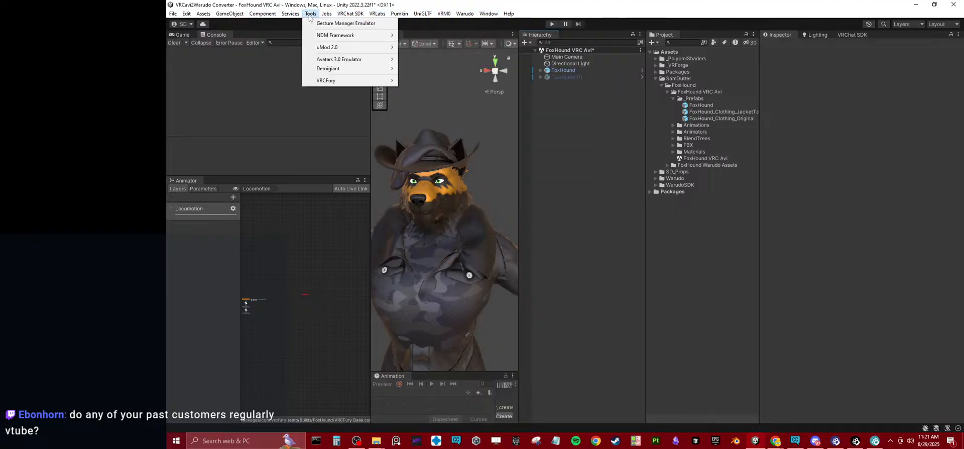
mouse_move(330, 37)
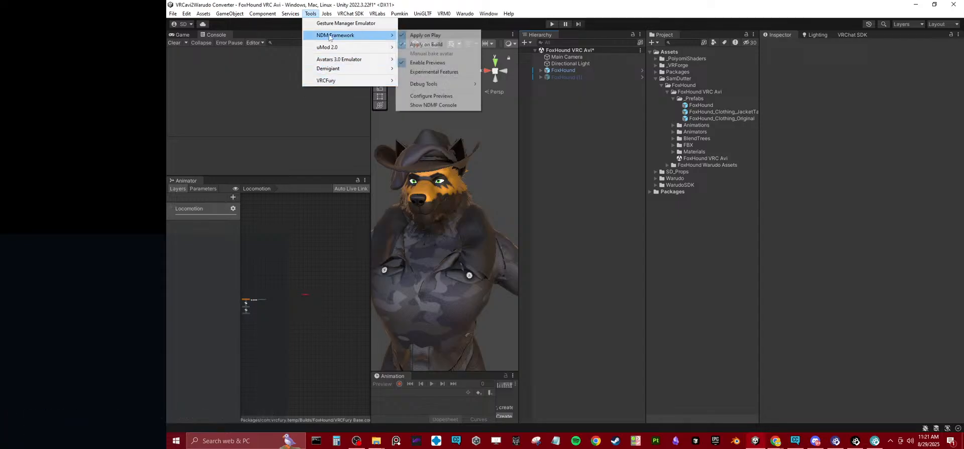
mouse_move(339, 60)
click(419, 56)
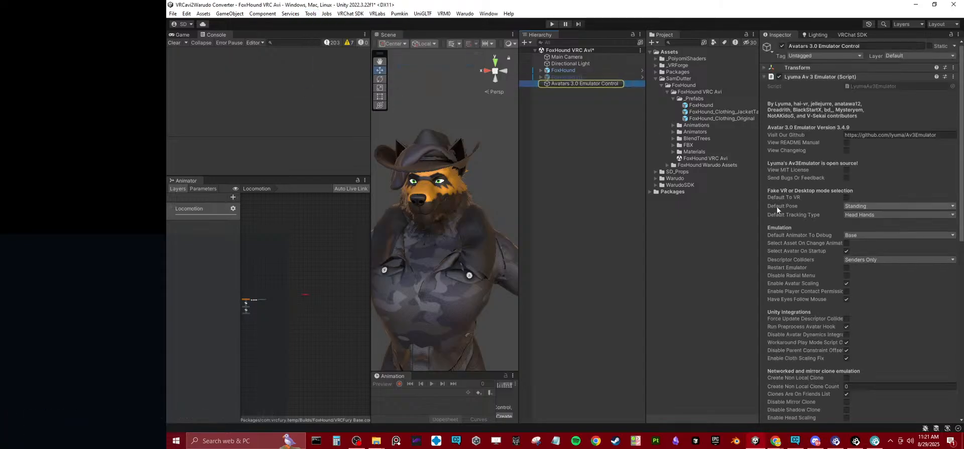
Step: Test the emulator briefly in Play mode, set its default animator to debug to FX, and save the scene
click(552, 23)
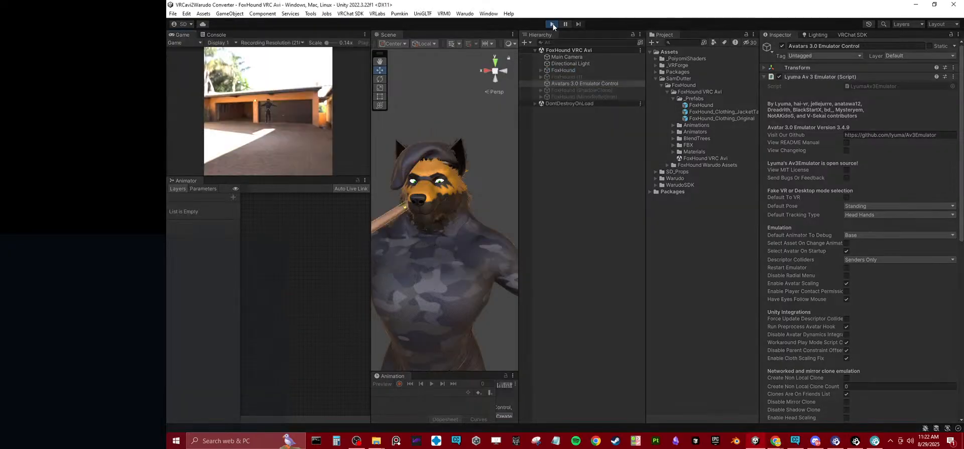
click(552, 24)
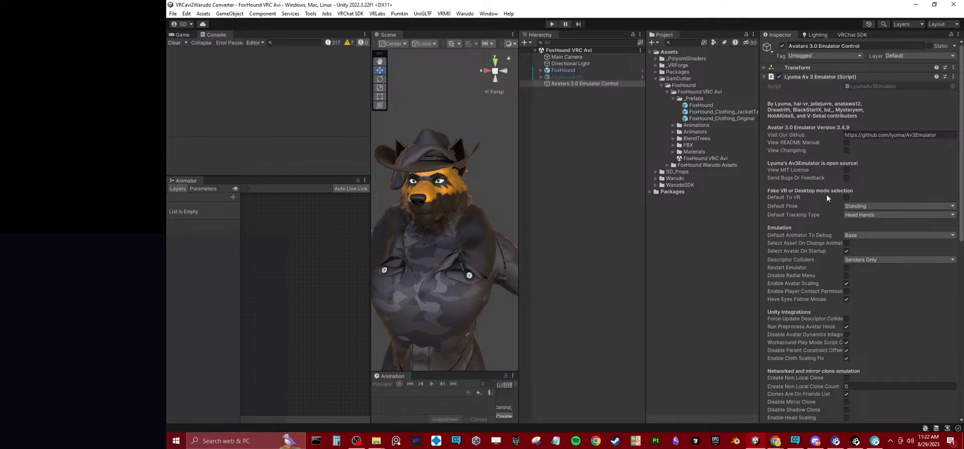
click(864, 236)
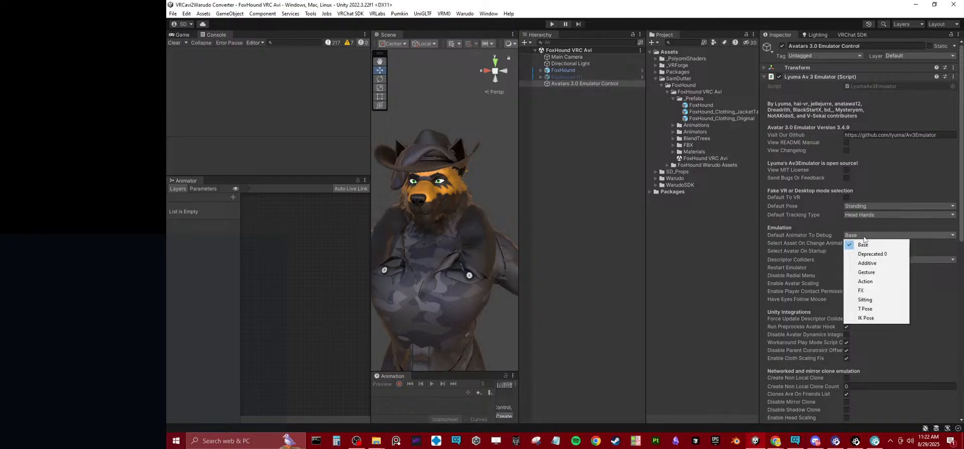
click(866, 290)
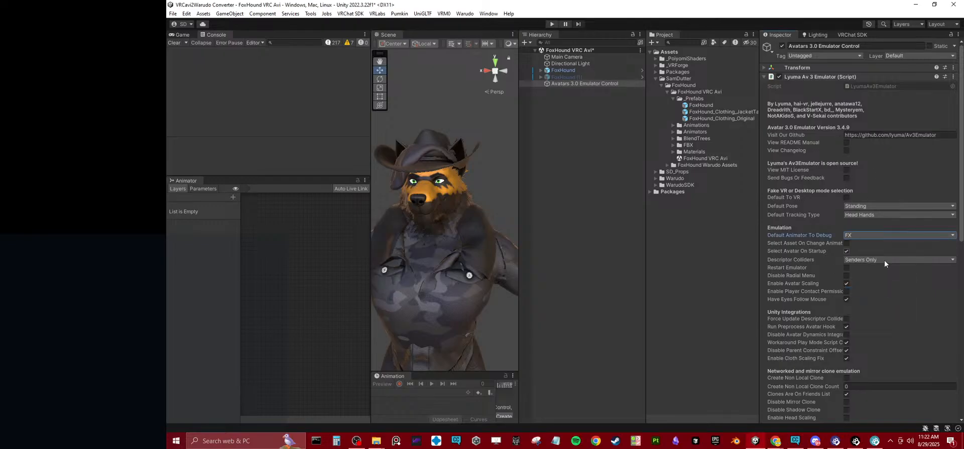
key(ctrl+s)
Step: Run the scene in Play mode and show FoxHound's FX animator parameters in an enlarged Animator view
click(552, 24)
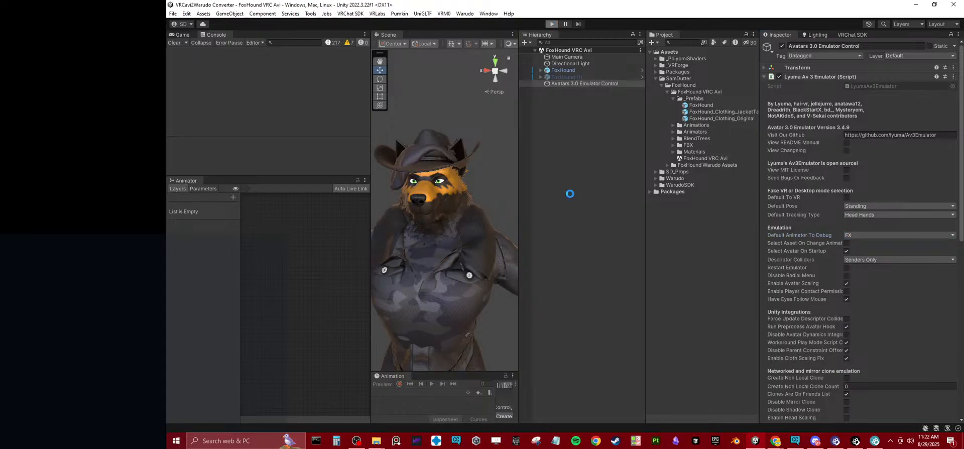
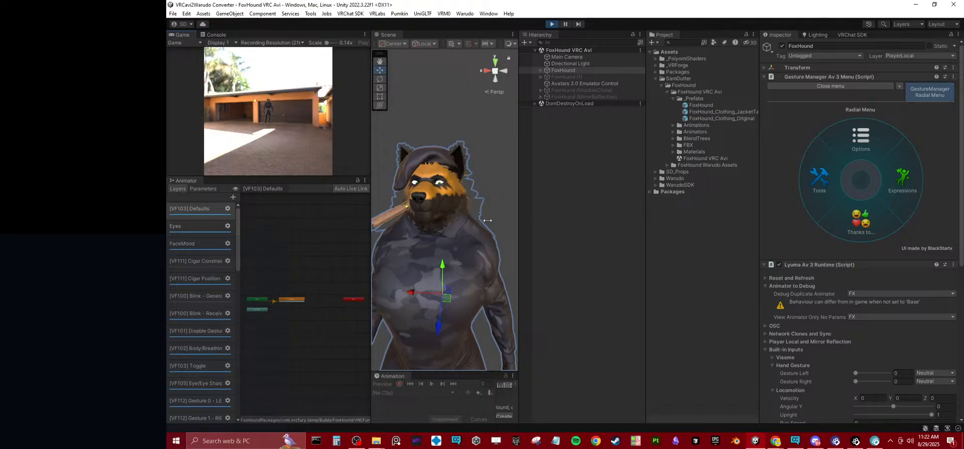
drag(371, 208, 310, 208)
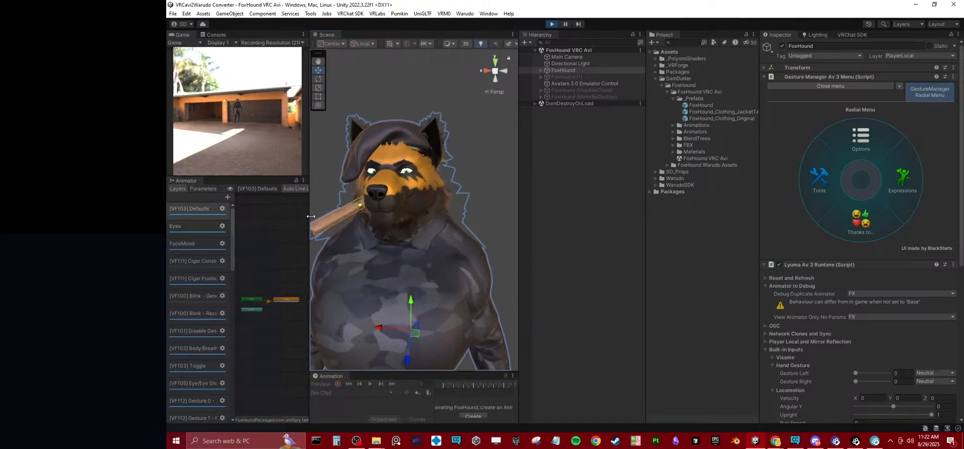
scroll(829, 327, down, 5)
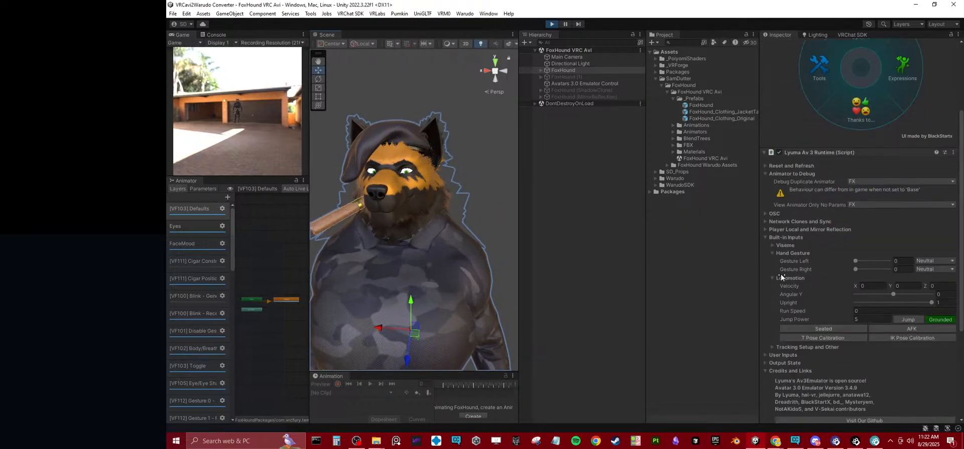
click(203, 188)
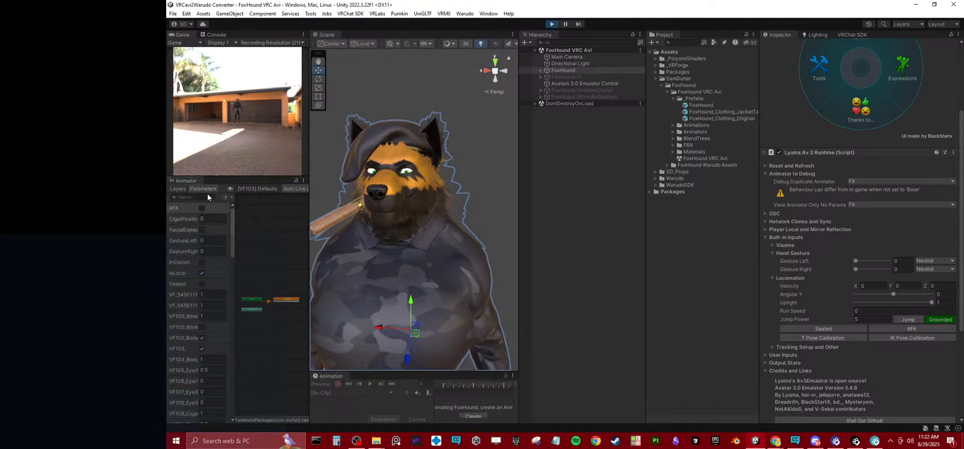
drag(237, 266, 246, 267)
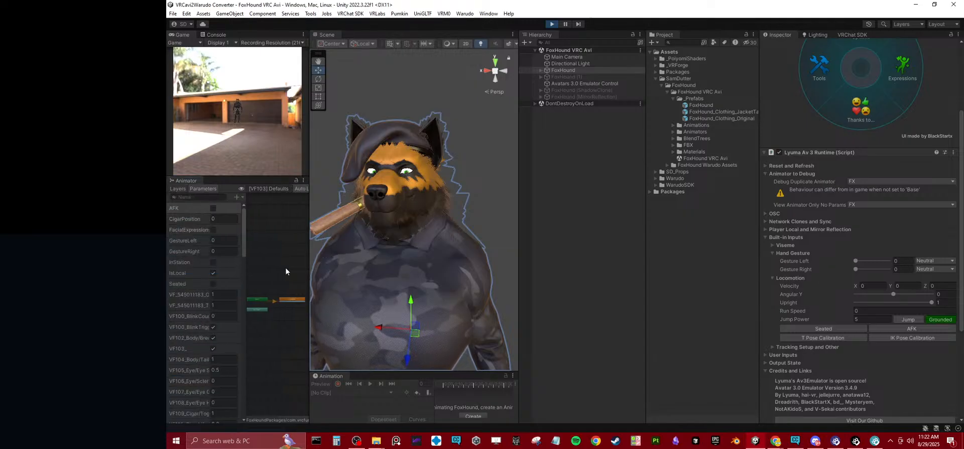
drag(311, 275, 453, 275)
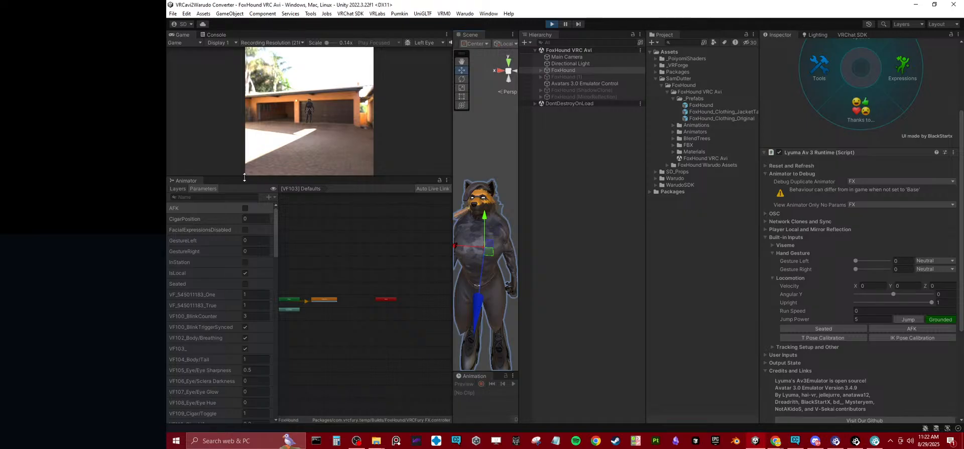
drag(245, 178, 257, 120)
Step: Review the FX parameter list and try toggling VF111_CigarHandL and VF111_CigarHandR
scroll(236, 270, down, 20)
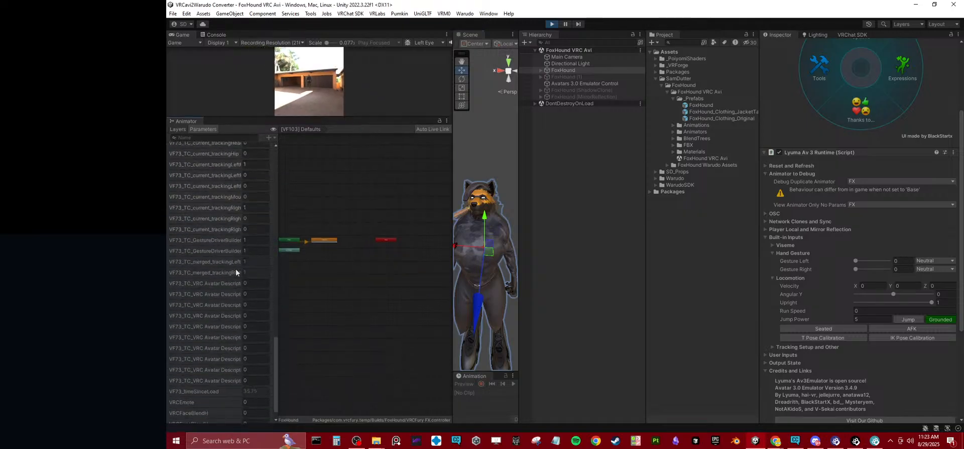
scroll(236, 270, up, 10)
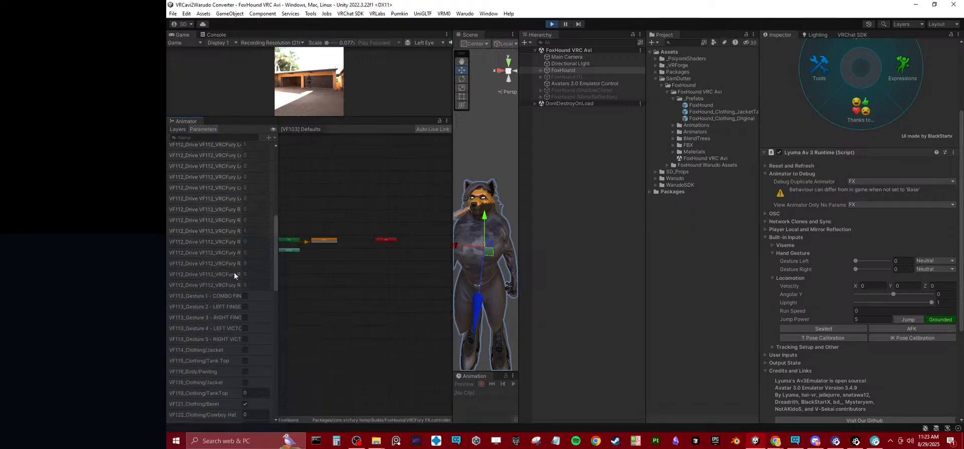
scroll(234, 272, up, 8)
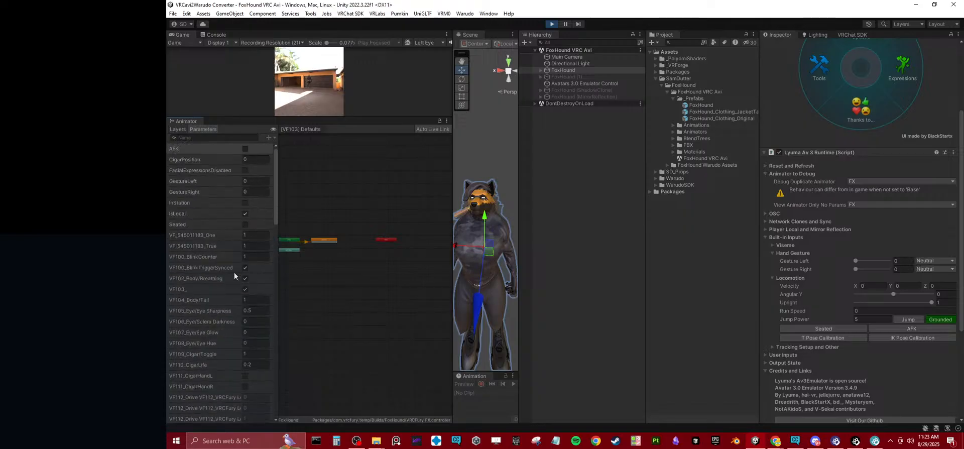
scroll(234, 272, down, 3)
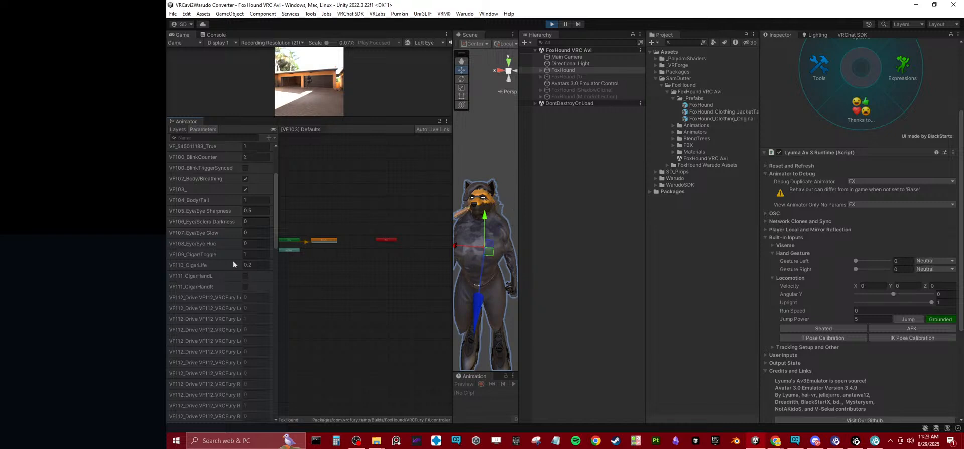
click(245, 276)
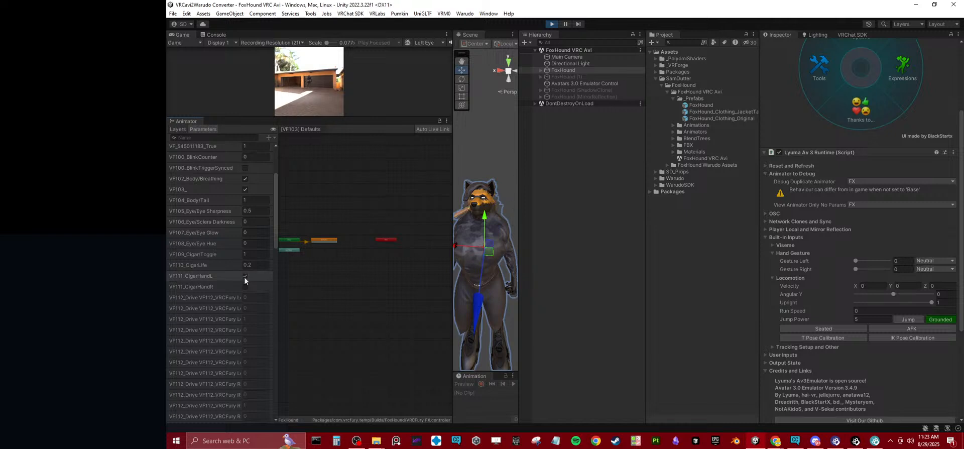
click(245, 287)
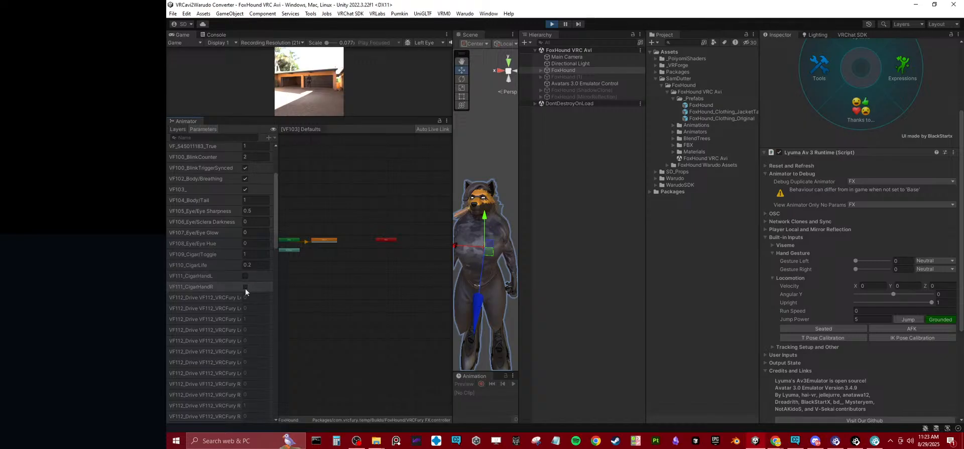
Step: Try toggling the VF113 parameters for Gesture 1, Gesture 2 and Gesture 3
scroll(243, 291, down, 6)
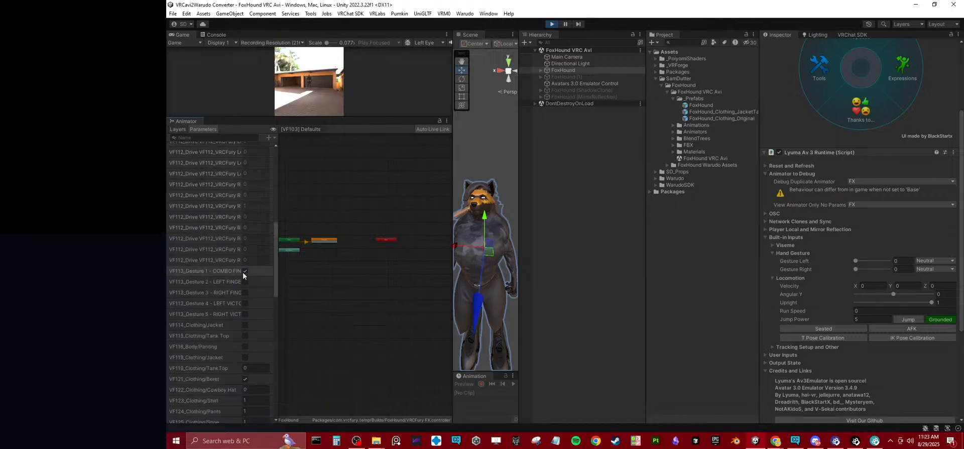
click(245, 281)
click(245, 292)
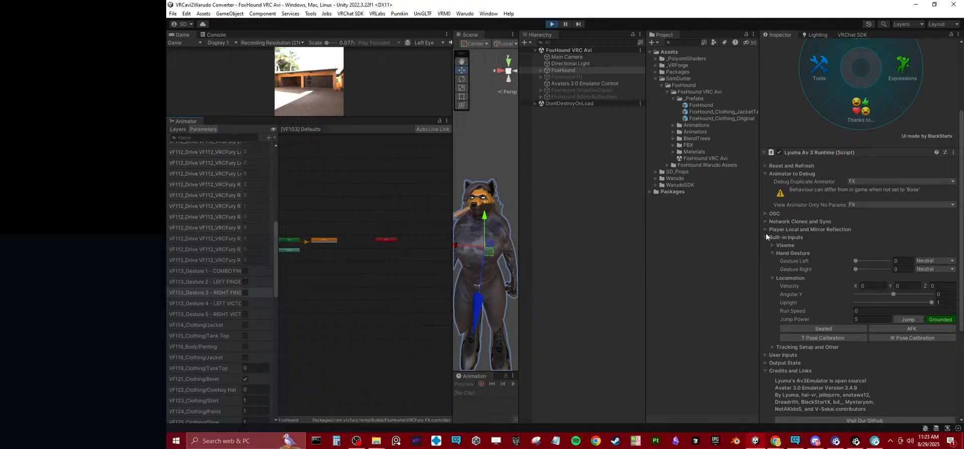
Step: Set the emulator's Gesture Left input to 6, Hand Gun
scroll(774, 251, down, 2)
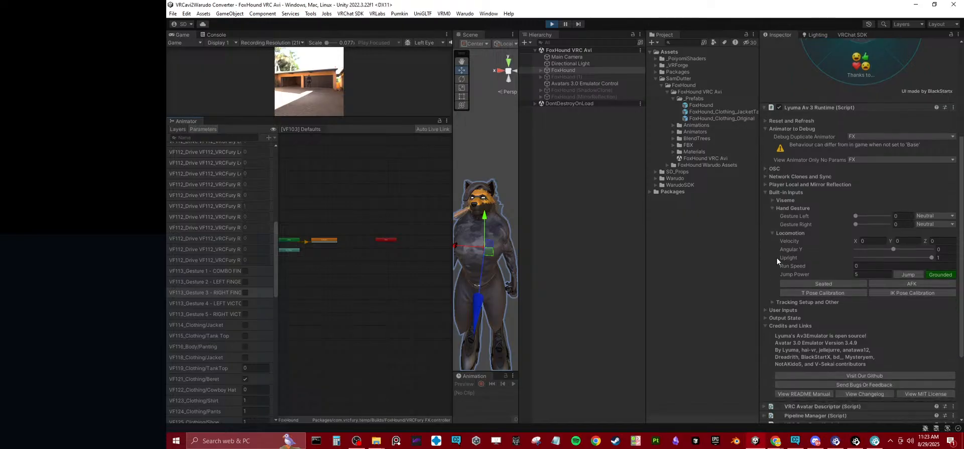
drag(861, 216, 878, 222)
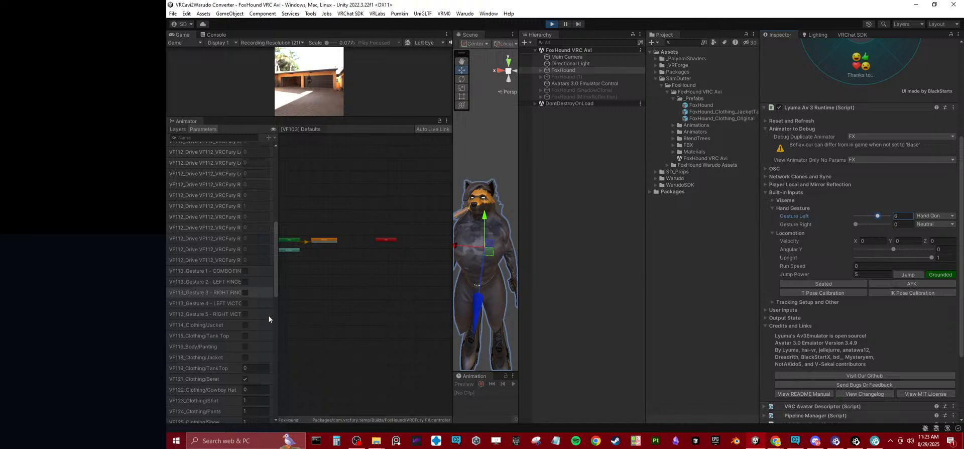
Step: Reset the emulator's Gesture Left input to 0, Neutral, and expand the Bools list under User Inputs
scroll(227, 327, down, 3)
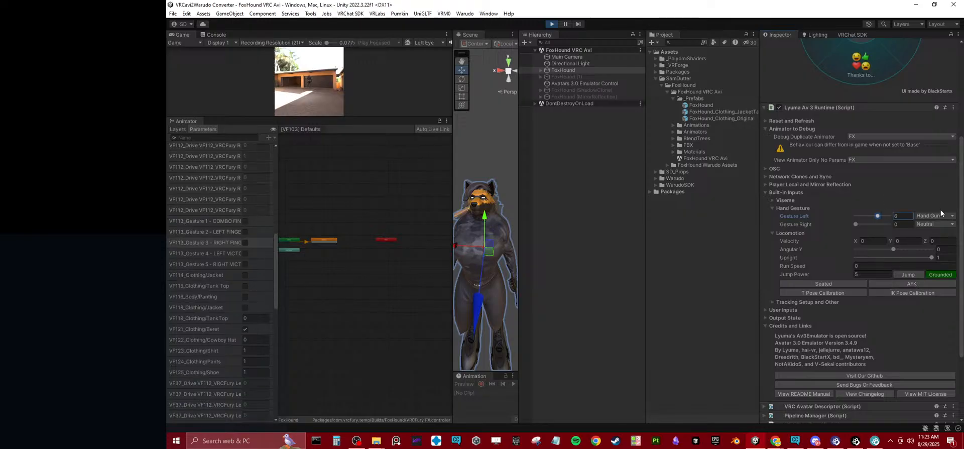
drag(879, 216, 801, 221)
scroll(803, 275, down, 1)
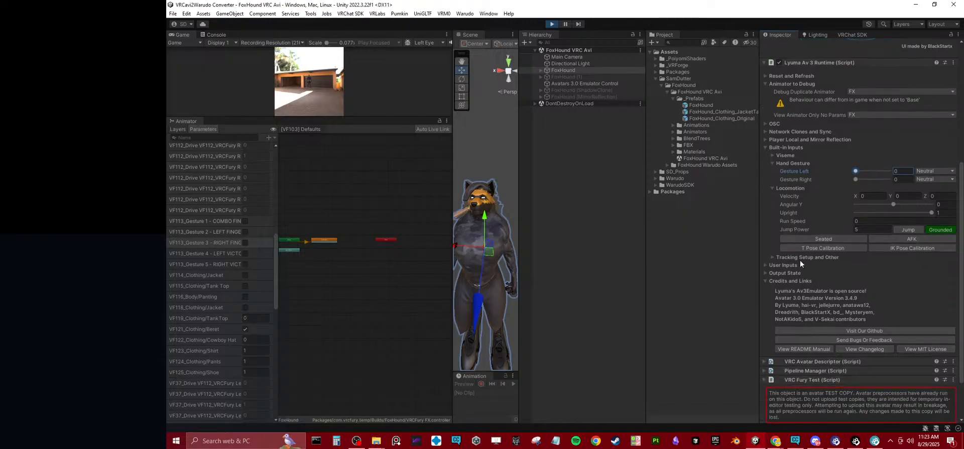
click(765, 263)
click(773, 287)
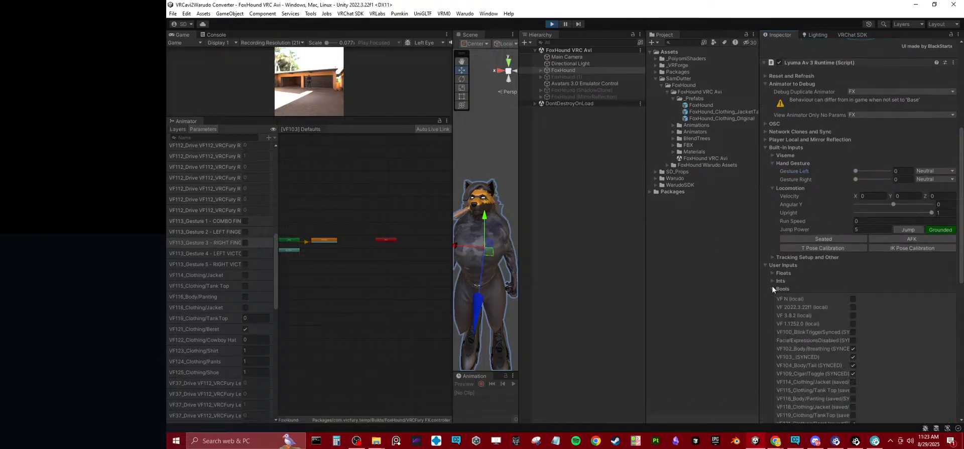
scroll(772, 285, down, 2)
scroll(781, 254, down, 2)
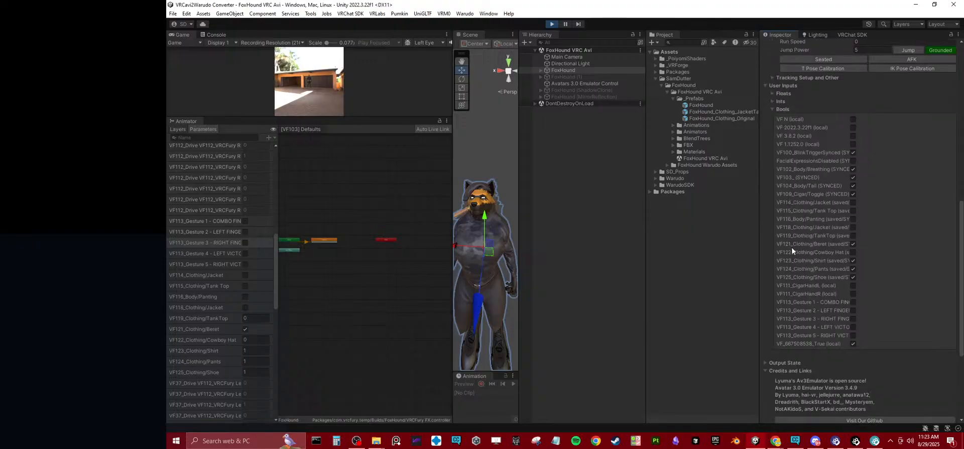
Step: Expand the Floats user inputs, widen the Inspector and review the full float, int and bool parameter names
click(773, 94)
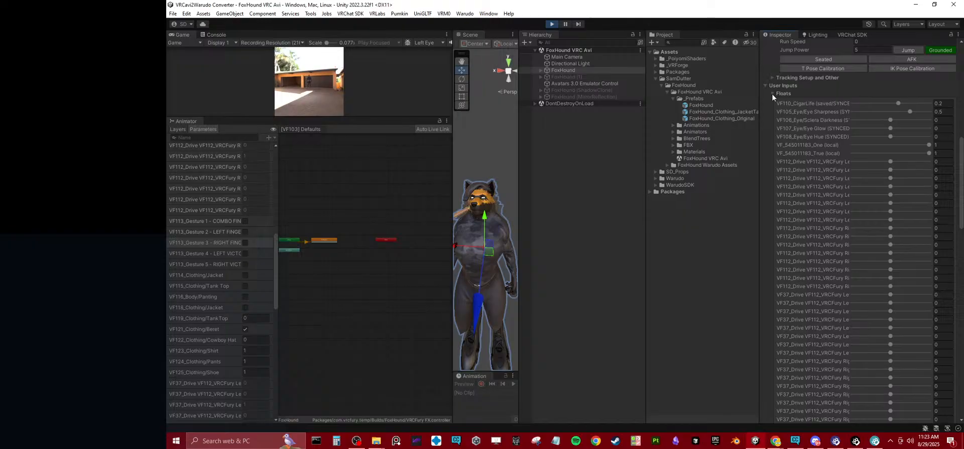
drag(757, 176, 624, 205)
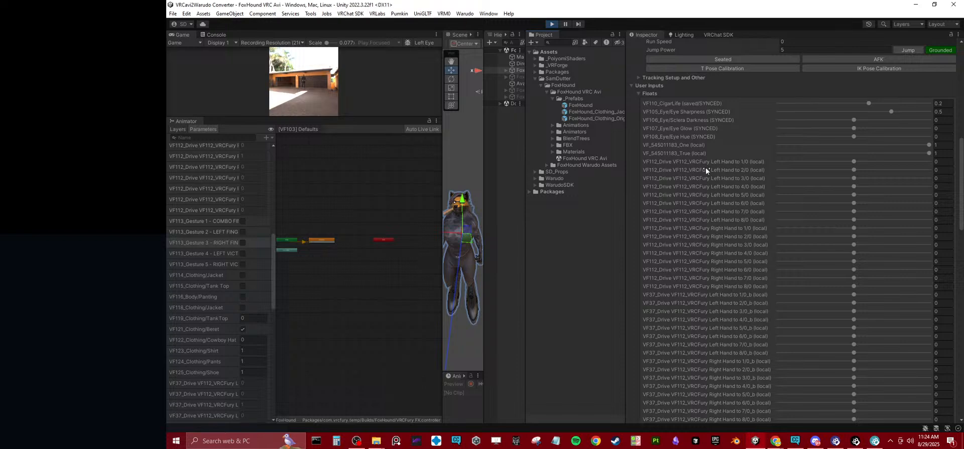
scroll(706, 167, down, 12)
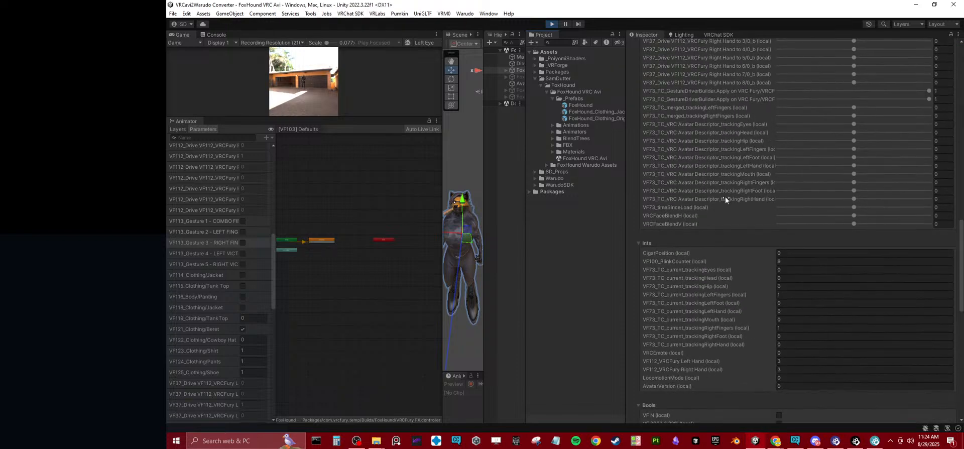
scroll(725, 197, down, 10)
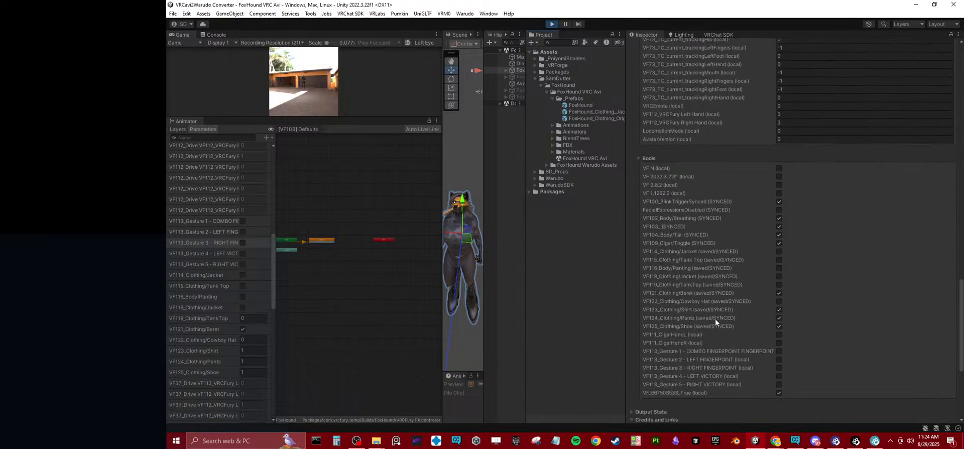
Step: Try toggling VF109_Cigar/Toggle, highlight its row, and capture the Bools list with Snipping Tool, moving the snip aside
click(779, 245)
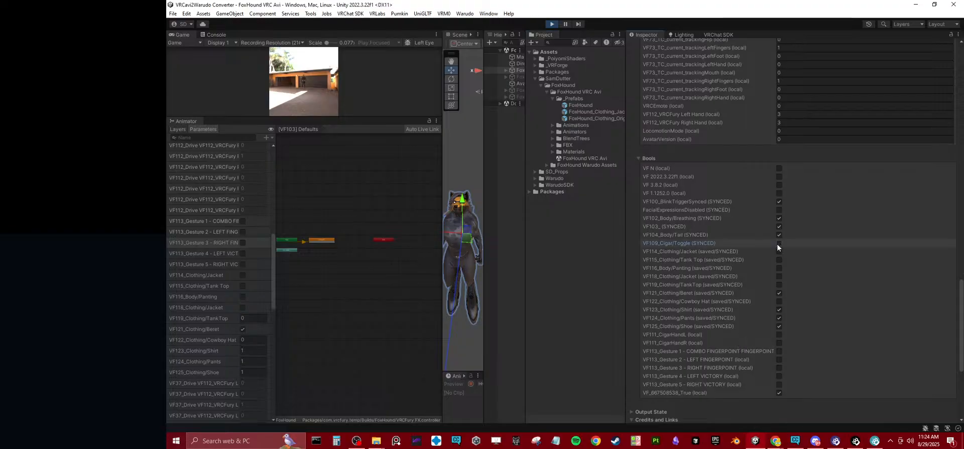
click(689, 242)
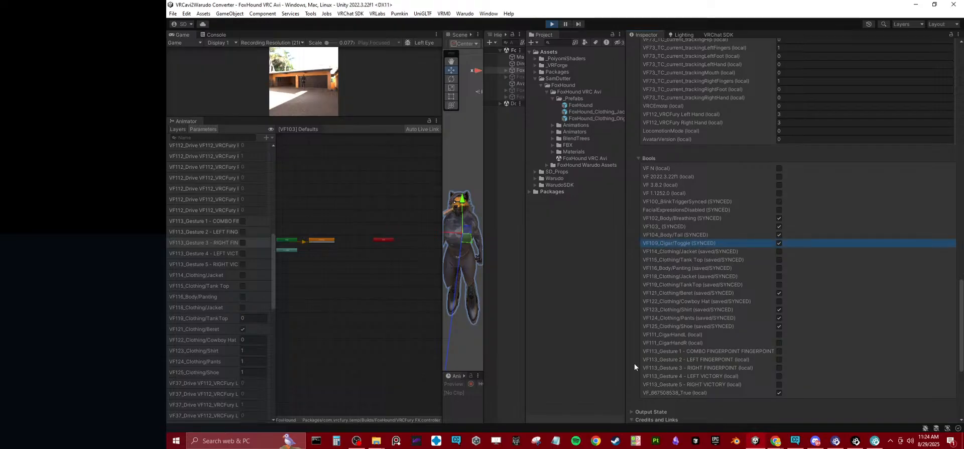
click(533, 442)
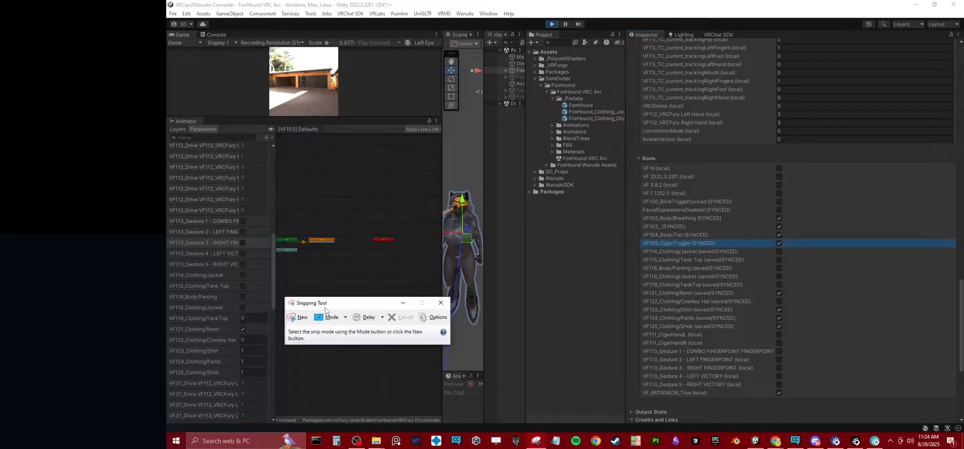
click(295, 322)
drag(623, 137, 803, 414)
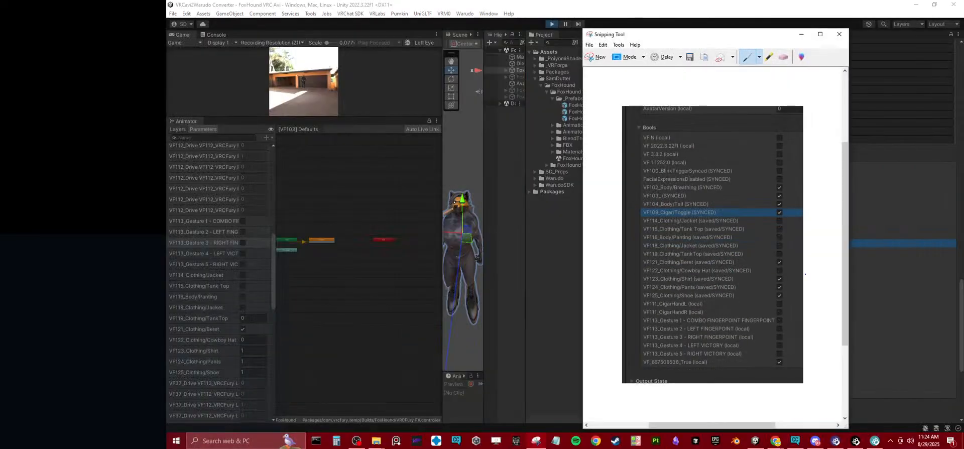
drag(695, 39, 963, 49)
click(834, 168)
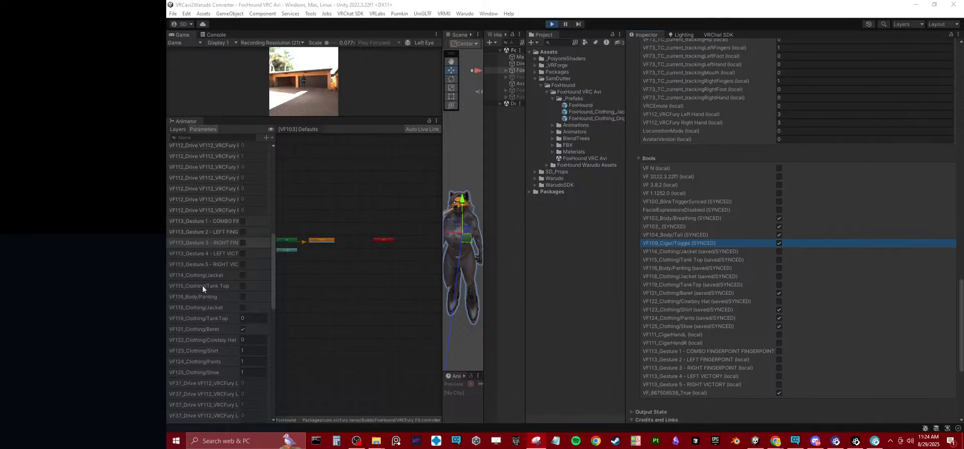
Step: Find and select VF109_Cigar/Toggle in the Animator's parameter list
scroll(206, 208, up, 3)
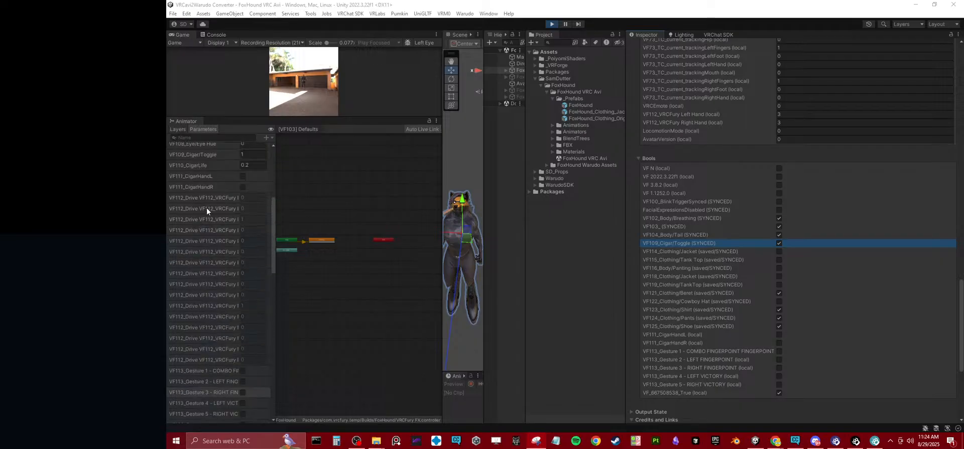
scroll(207, 209, down, 15)
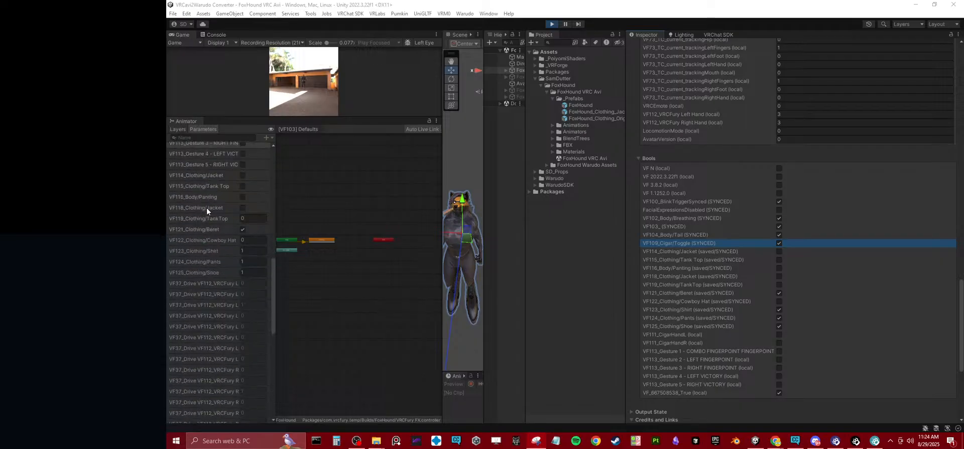
scroll(207, 208, up, 8)
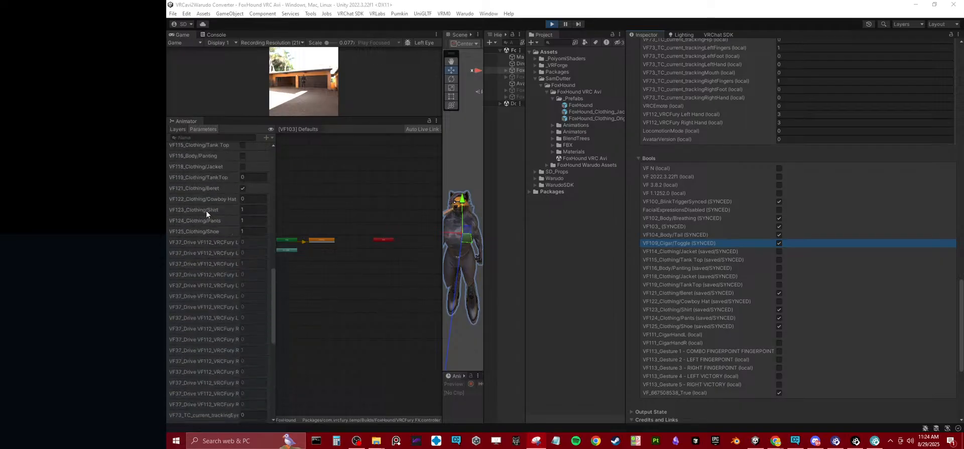
scroll(191, 243, up, 10)
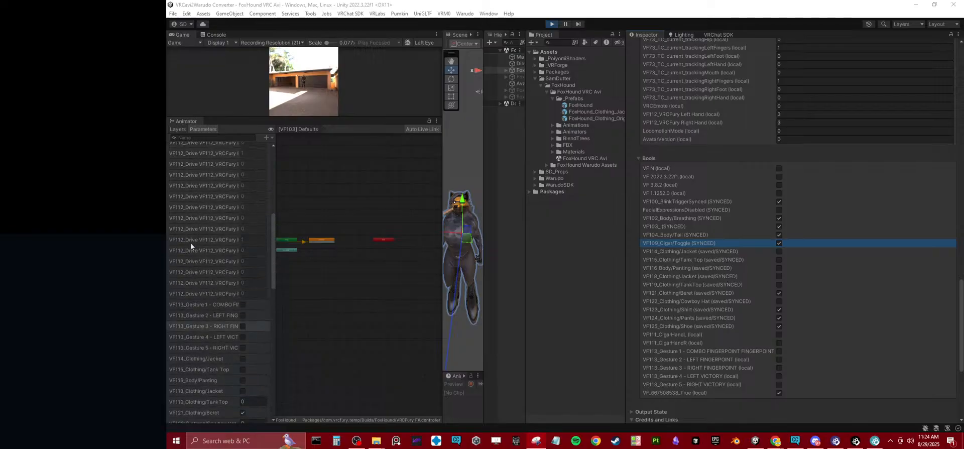
click(194, 240)
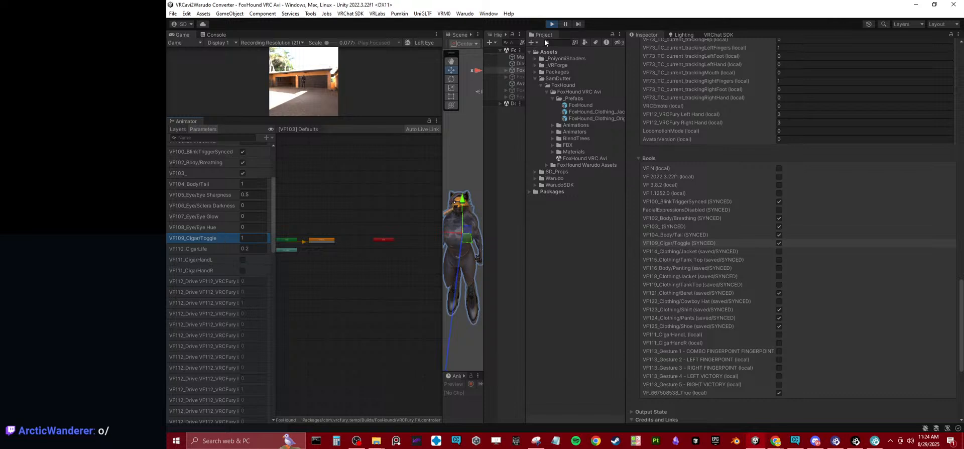
Step: Exit Play mode and copy the parameter name VF109_Cigar/Toggle from the Animator
click(548, 25)
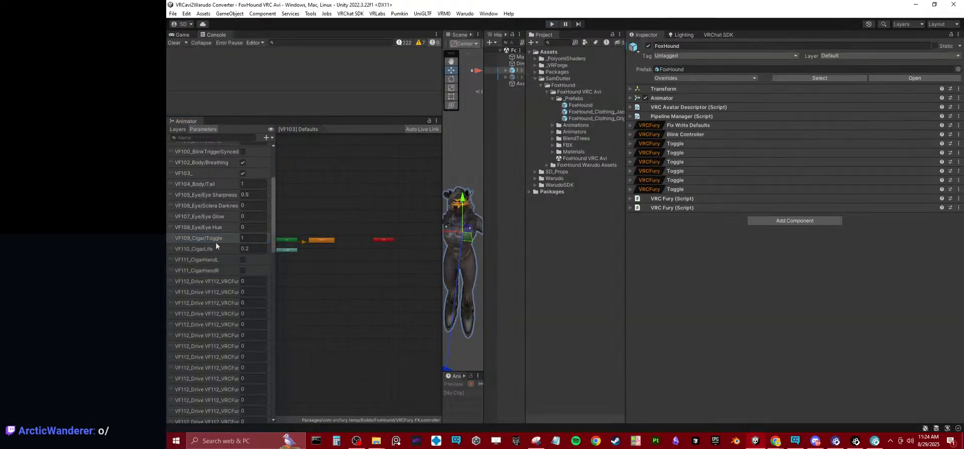
double_click(205, 239)
key(ctrl+c)
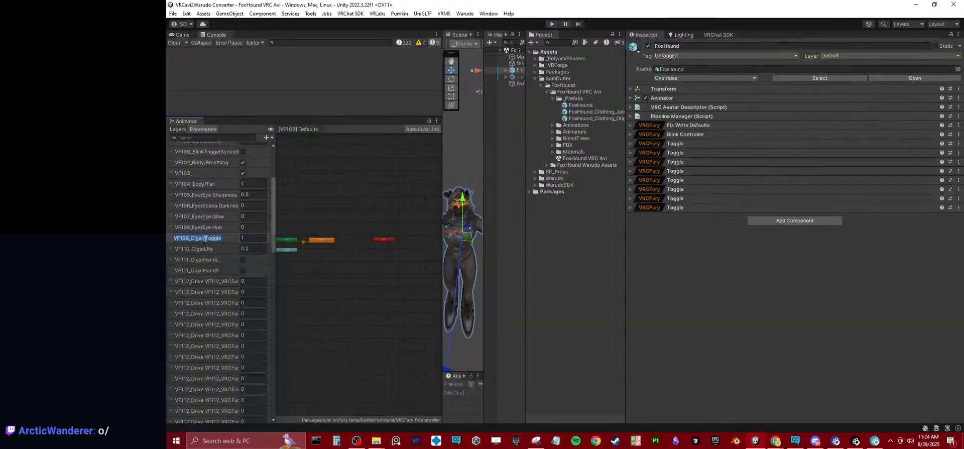
click(354, 299)
Step: Switch to the Warudo editor and paste VF109_Cigar/Toggle as the Set Animator Bool node's bool parameter
click(837, 441)
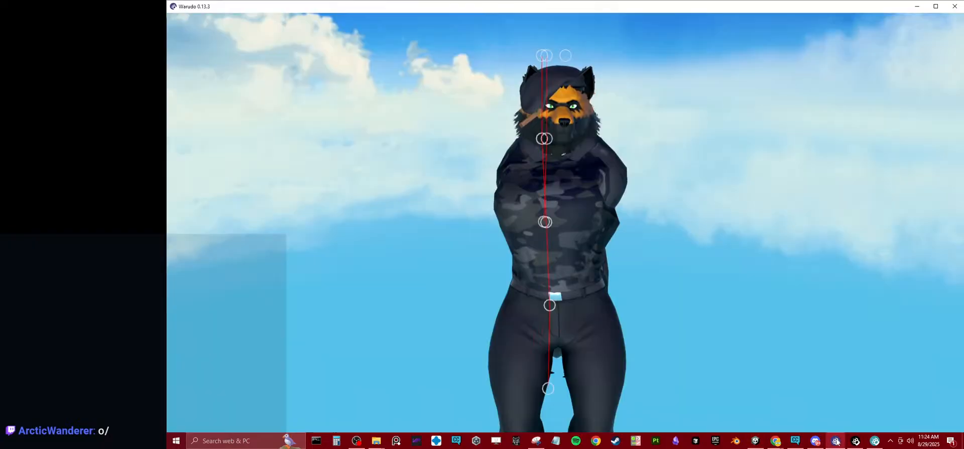
click(857, 440)
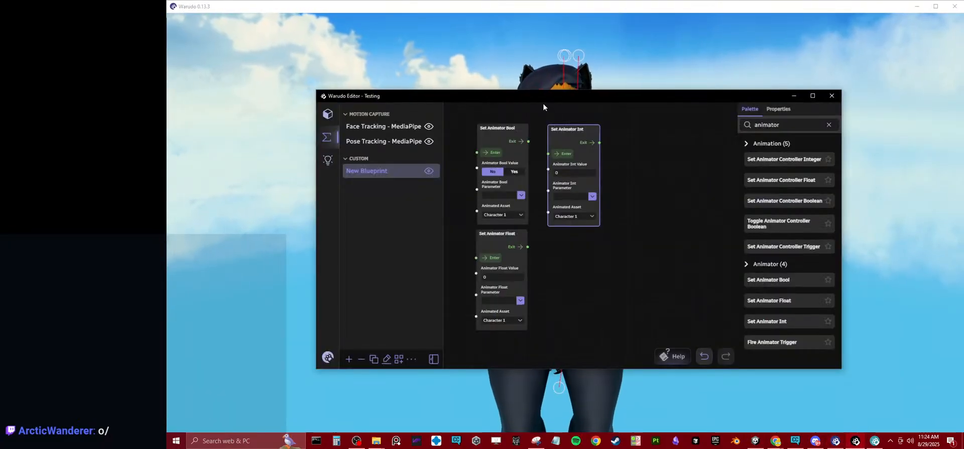
drag(542, 96, 776, 124)
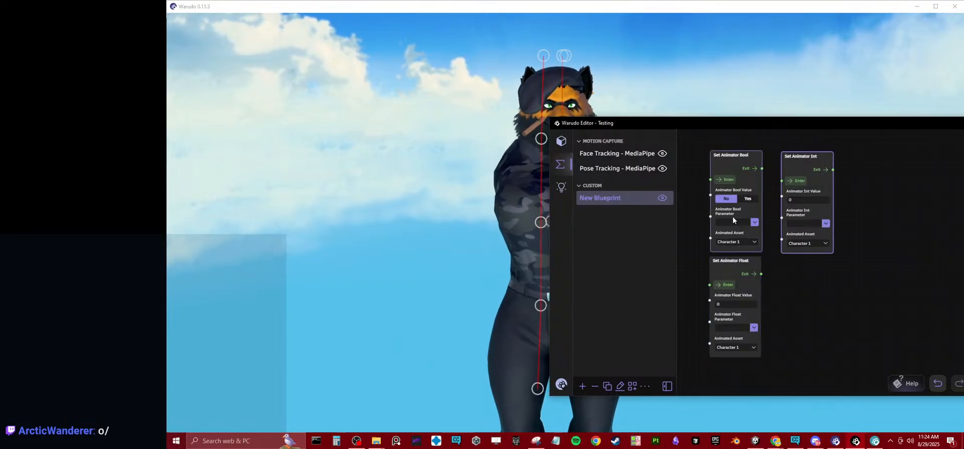
click(733, 222)
key(ctrl+v)
click(792, 278)
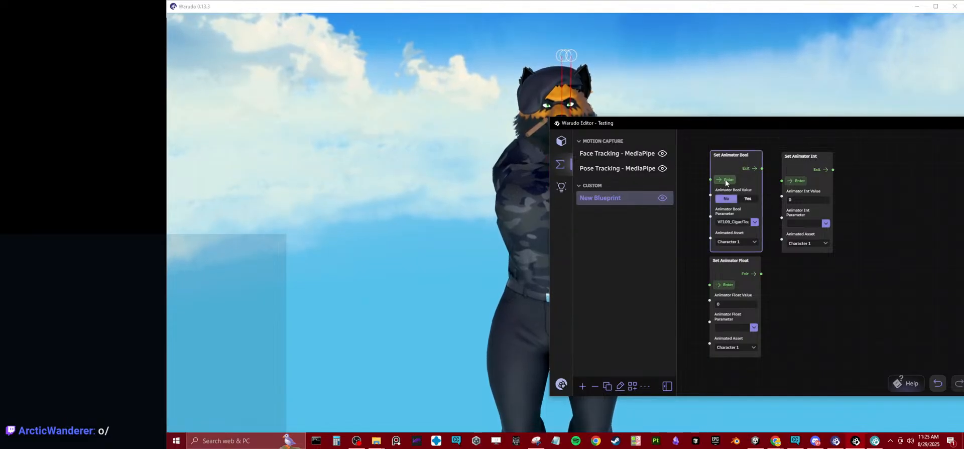
Step: Set the Set Animator Bool node's value to Yes, trigger the node, and space the animator nodes further apart
drag(700, 133, 438, 168)
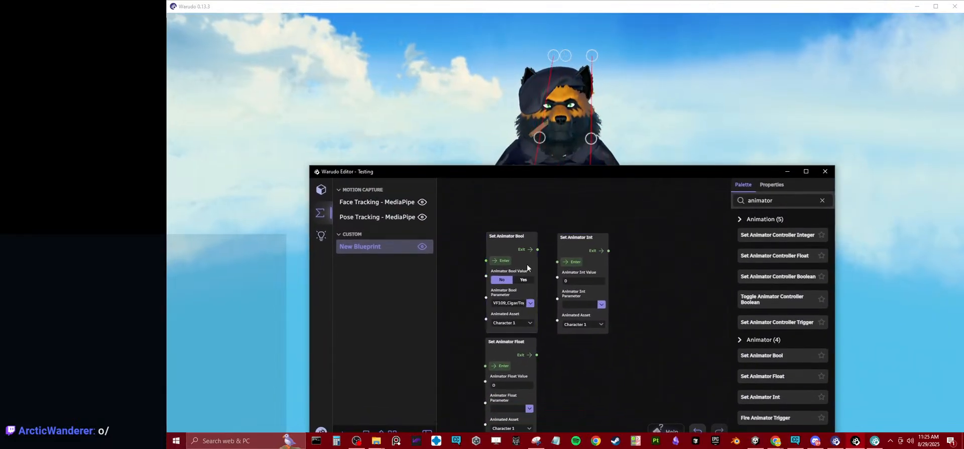
click(523, 280)
click(499, 261)
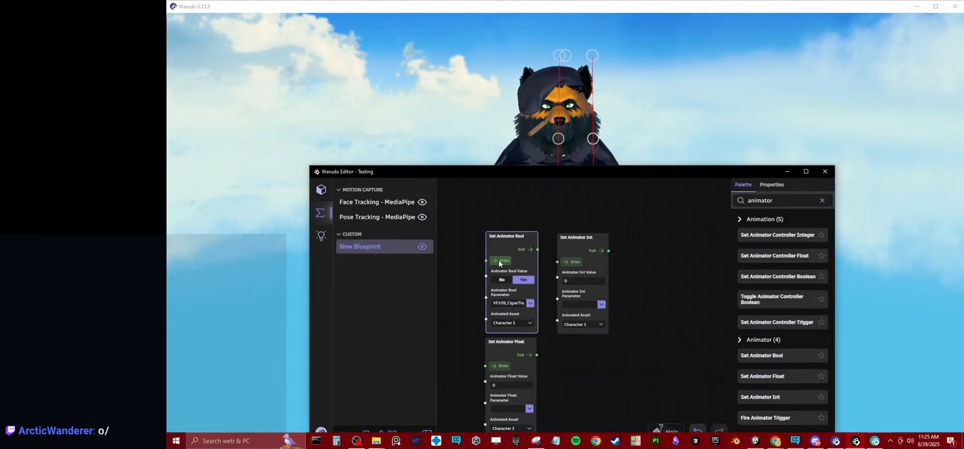
drag(583, 238, 632, 232)
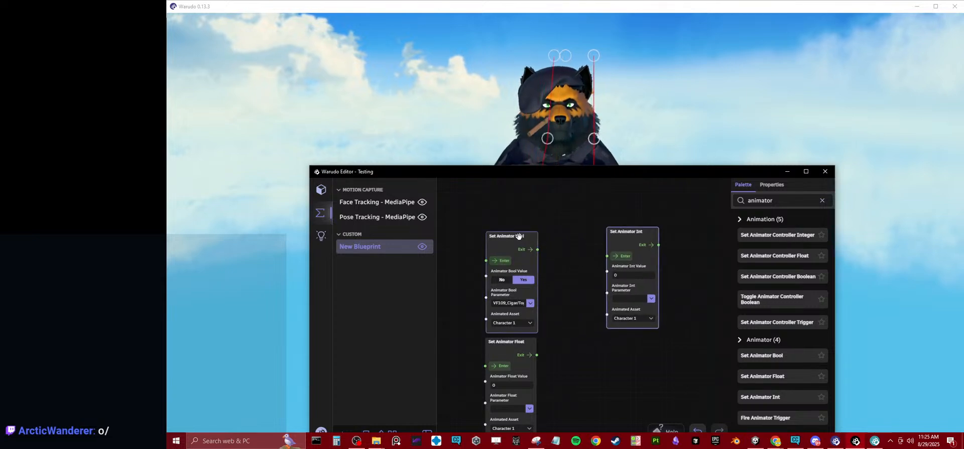
drag(517, 239, 521, 198)
Step: Examine Character 1's motion capture, expression and animation settings, and return to New Blueprint
click(319, 193)
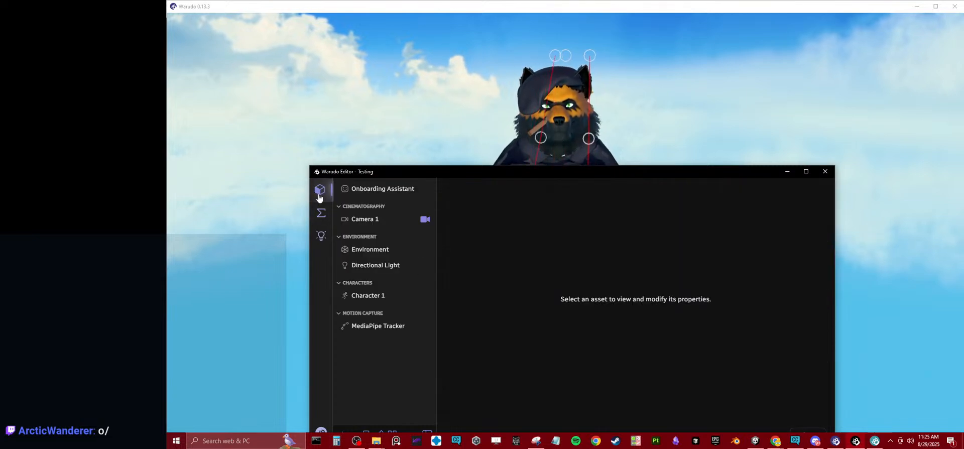
click(378, 325)
click(367, 297)
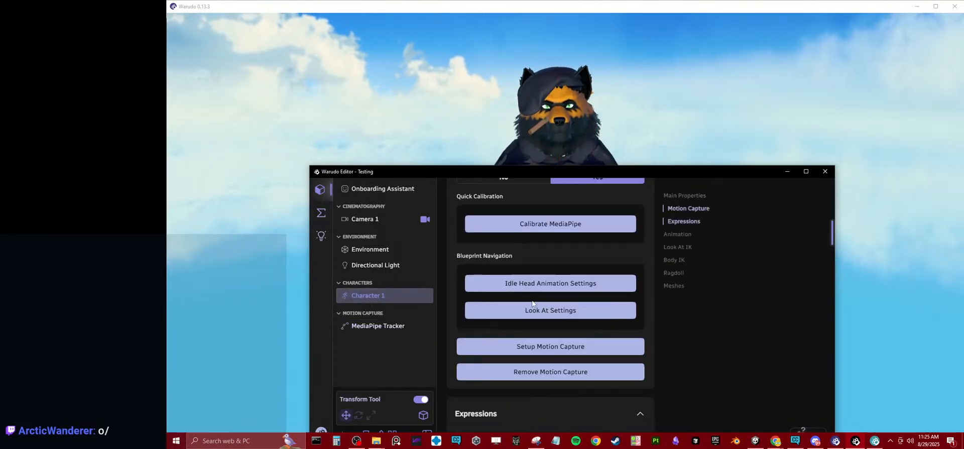
scroll(598, 304, up, 5)
scroll(602, 300, down, 5)
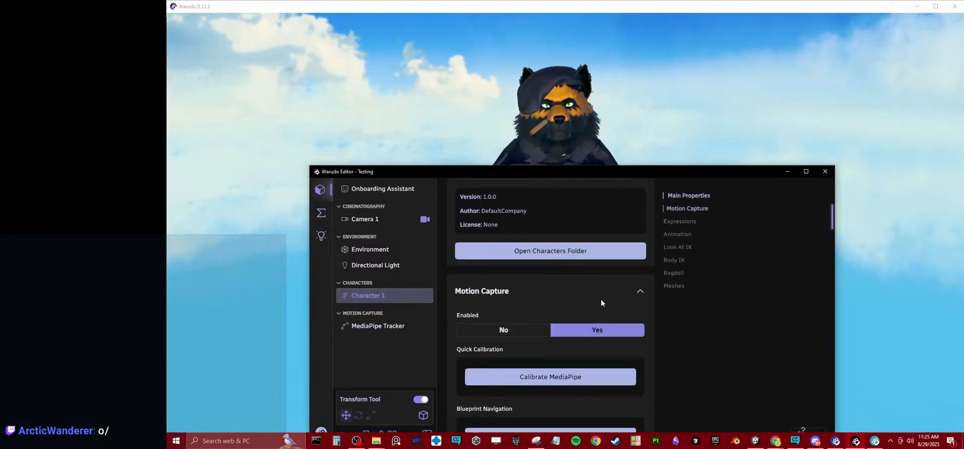
scroll(601, 299, up, 3)
scroll(547, 269, down, 2)
scroll(547, 265, down, 10)
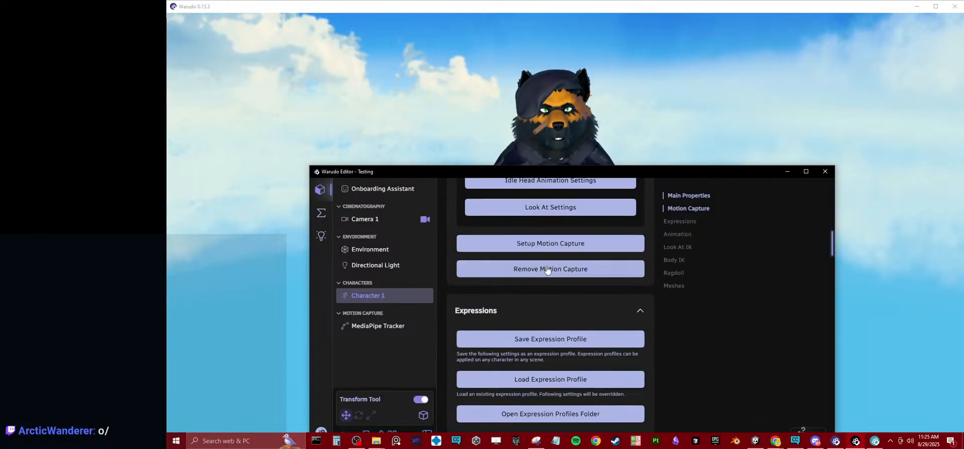
scroll(547, 265, up, 3)
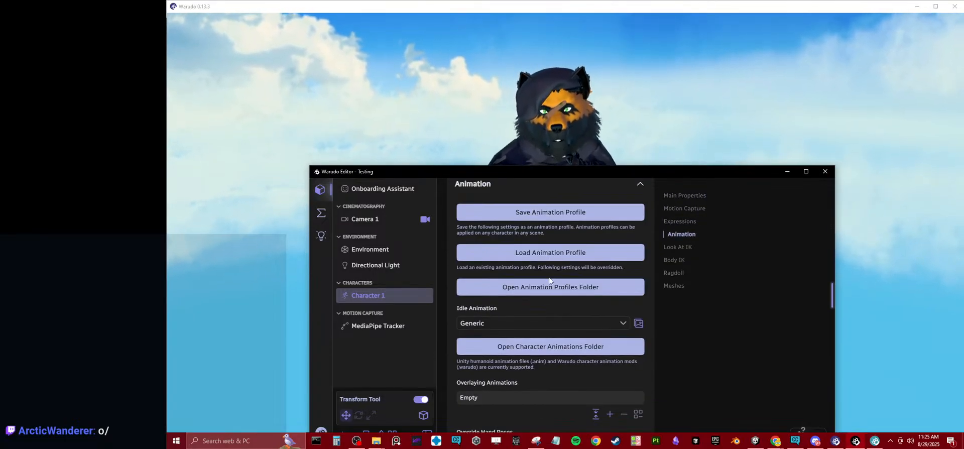
scroll(548, 274, down, 3)
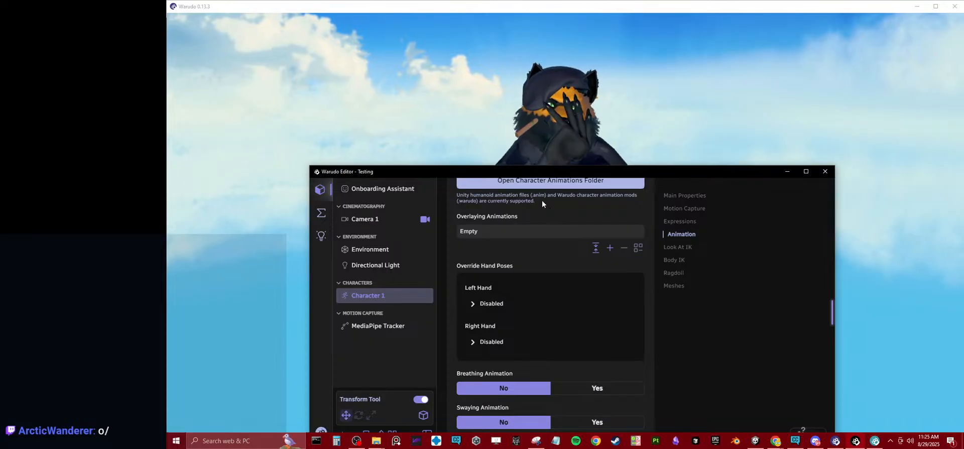
drag(520, 172, 472, 88)
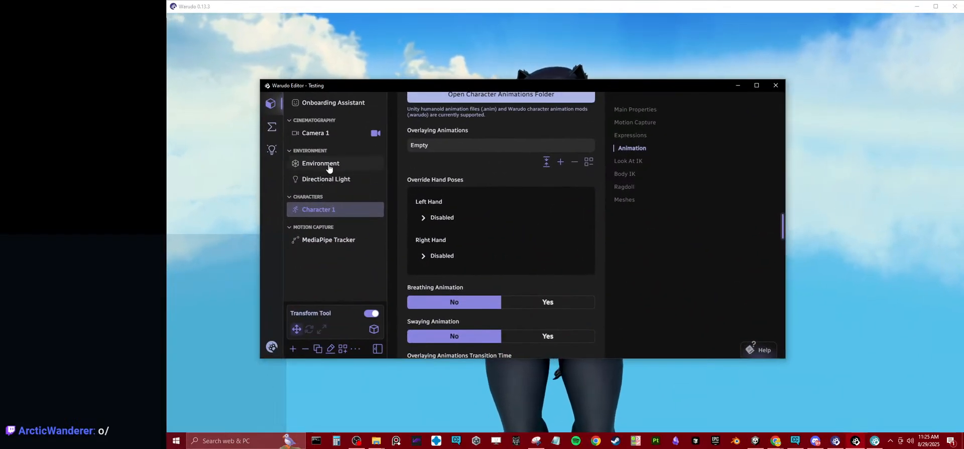
click(272, 125)
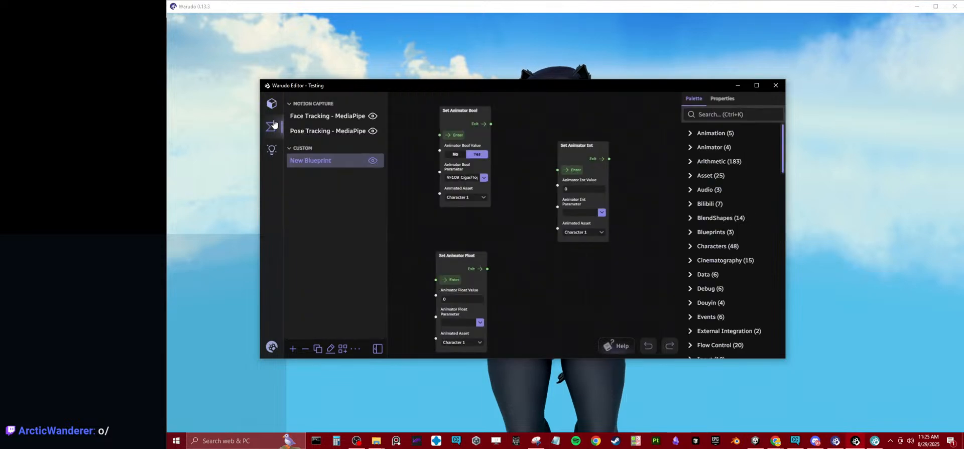
Step: Move the Set Animator Bool node farther from the other animator nodes and lower the editor window to uncover the avatar's head
middle_drag(449, 219, 508, 275)
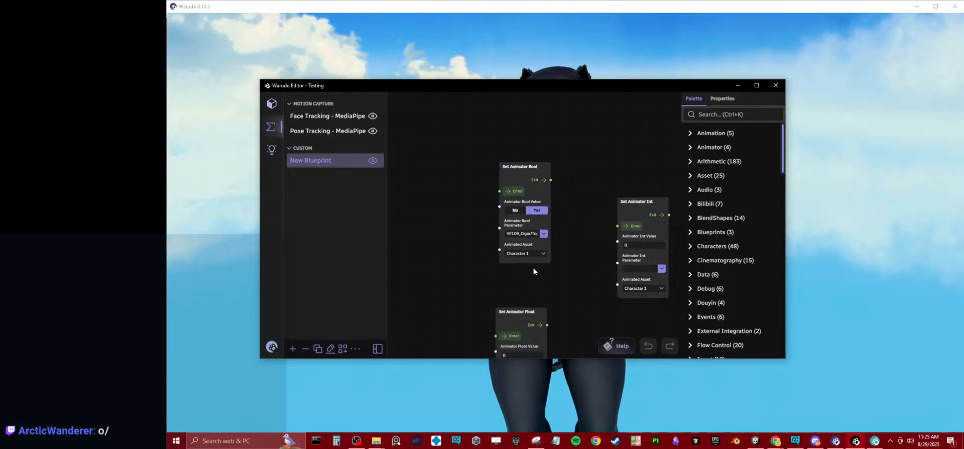
drag(536, 174, 510, 154)
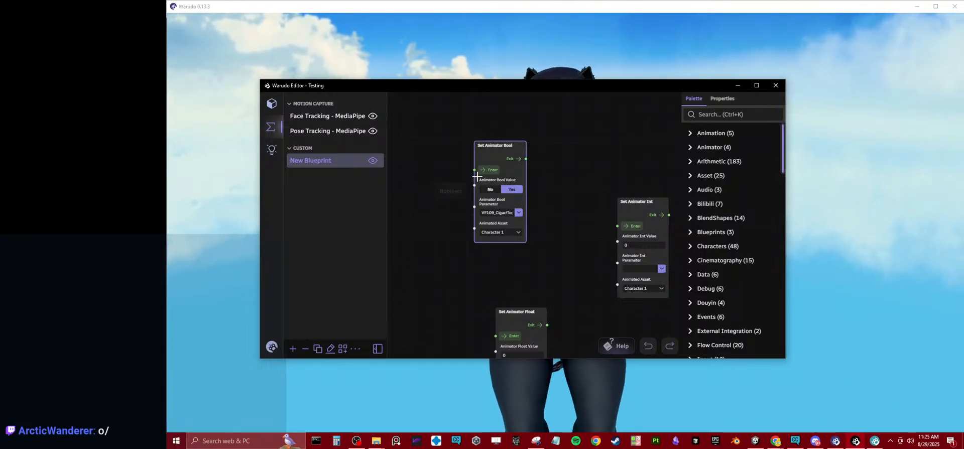
drag(475, 88, 530, 213)
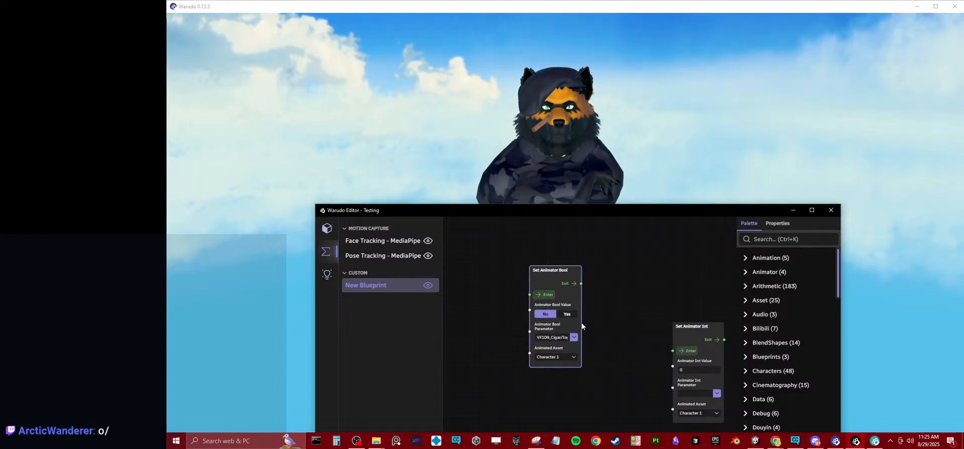
Step: Switch the Set Animator Bool node's animated asset to Camera 1 and back to Character 1
click(566, 358)
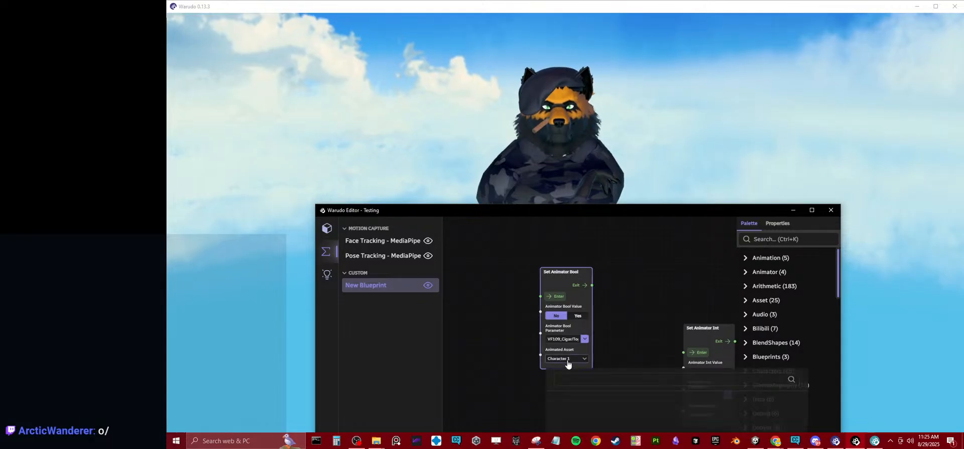
click(572, 388)
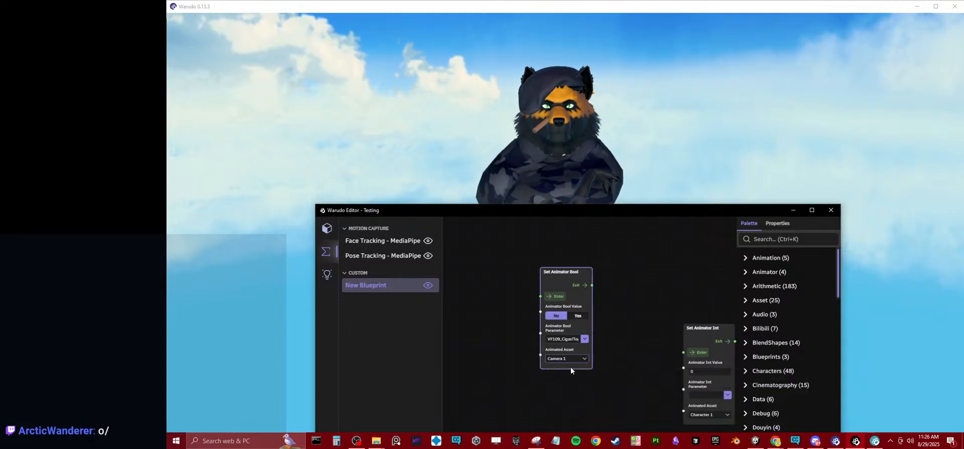
click(570, 360)
click(573, 401)
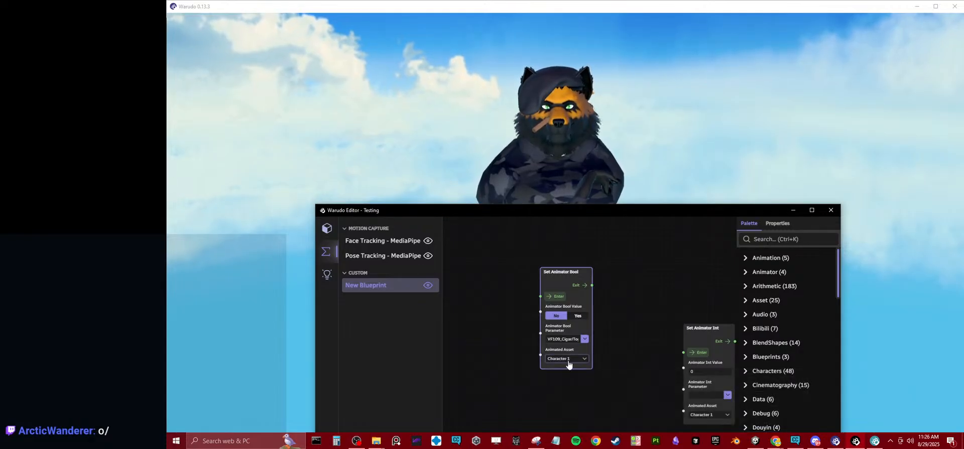
Step: Toggle the Set Animator Bool node's value to Yes, back to No, and finally to Yes to test the cigar parameter
click(580, 316)
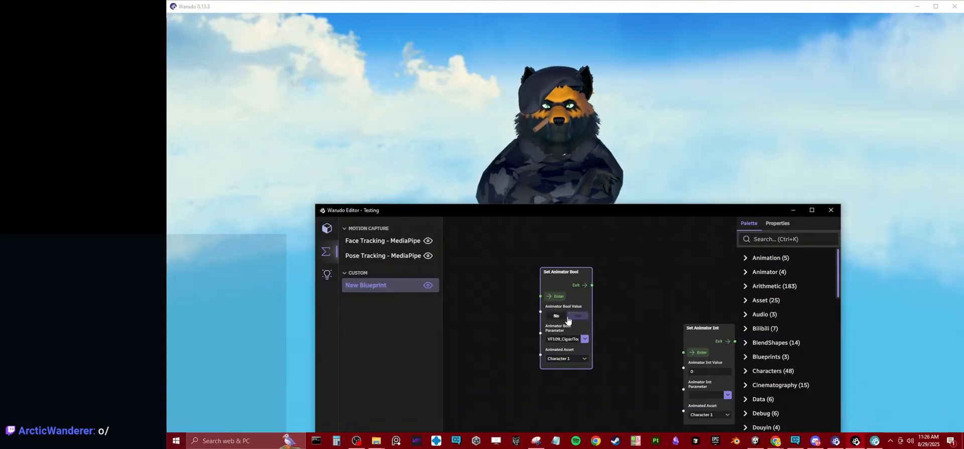
click(559, 317)
click(577, 317)
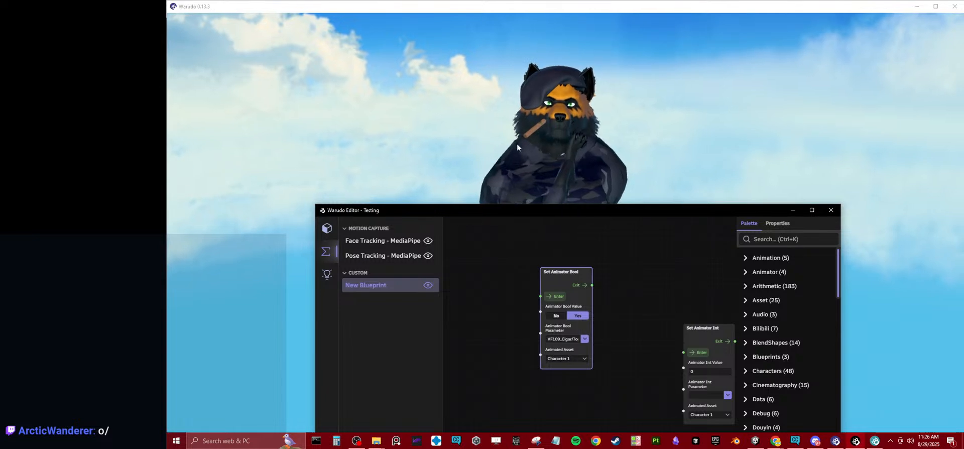
drag(695, 293, 606, 244)
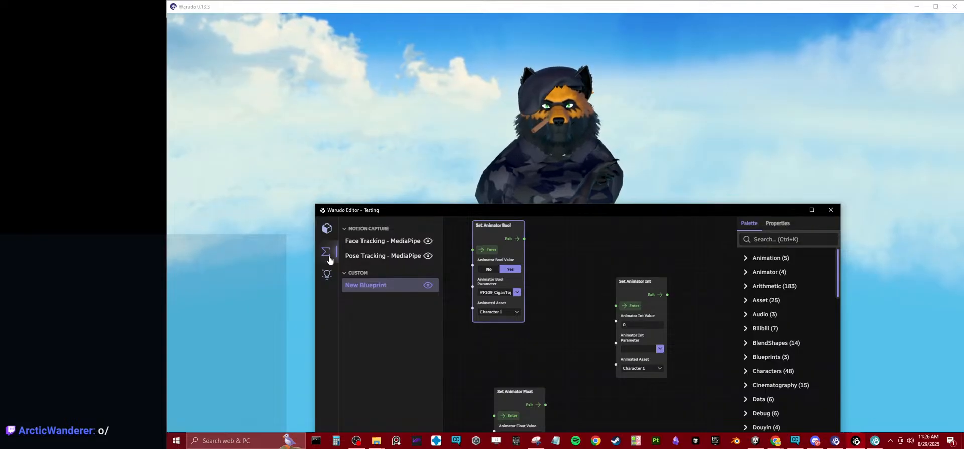
click(327, 228)
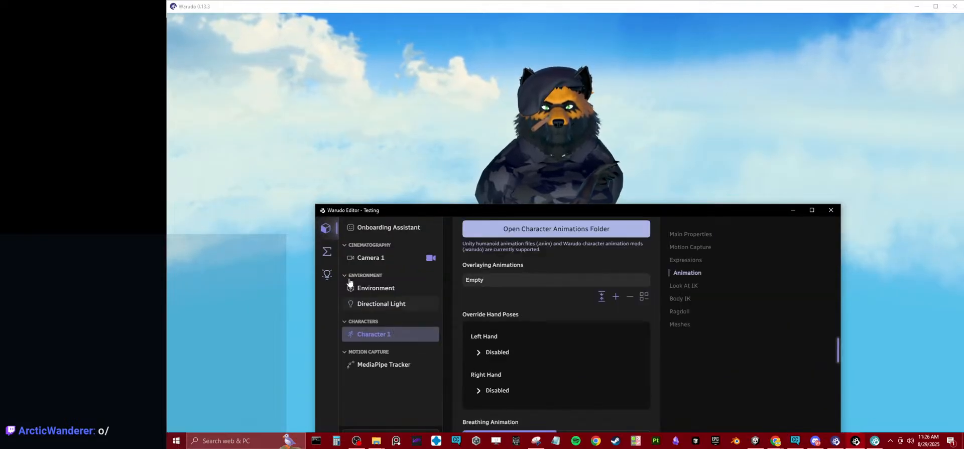
click(327, 252)
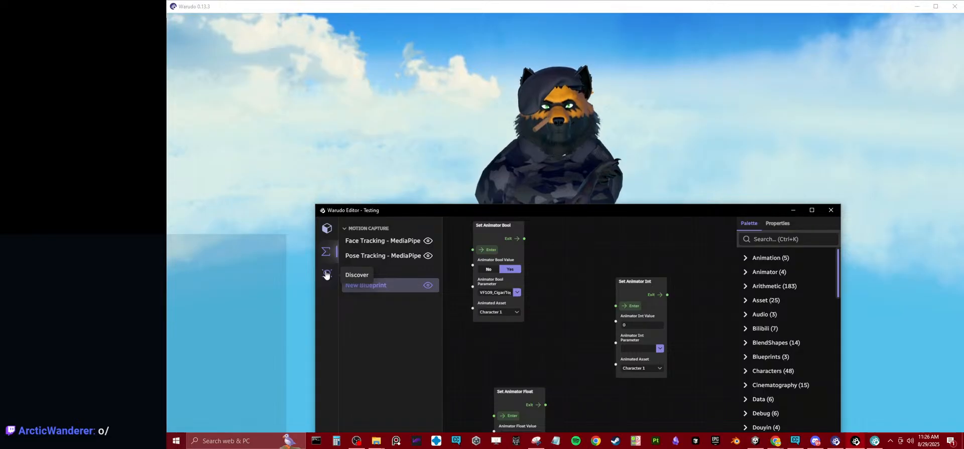
drag(455, 349, 501, 346)
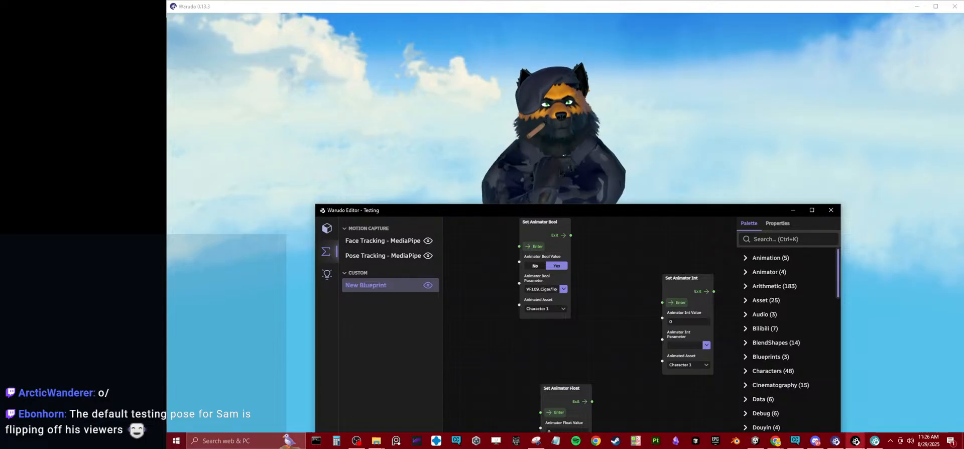
Step: Switch to the Unity FoxHound VRC Avi project and enlarge the Scene view showing the avatar
key(alt+Tab)
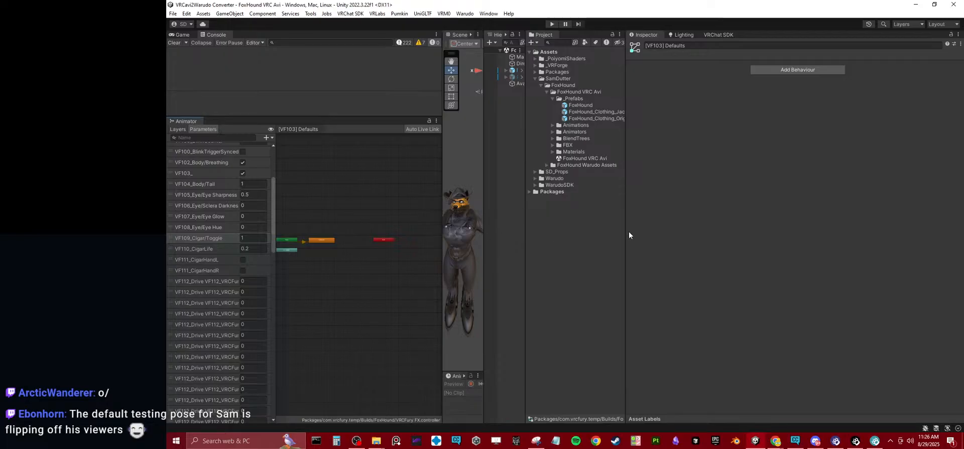
drag(627, 232, 923, 236)
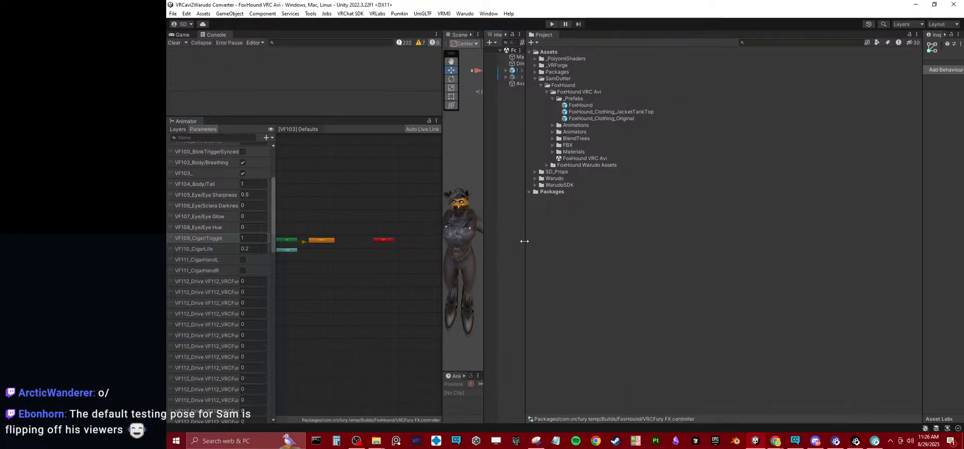
drag(524, 242, 881, 236)
drag(486, 182, 840, 183)
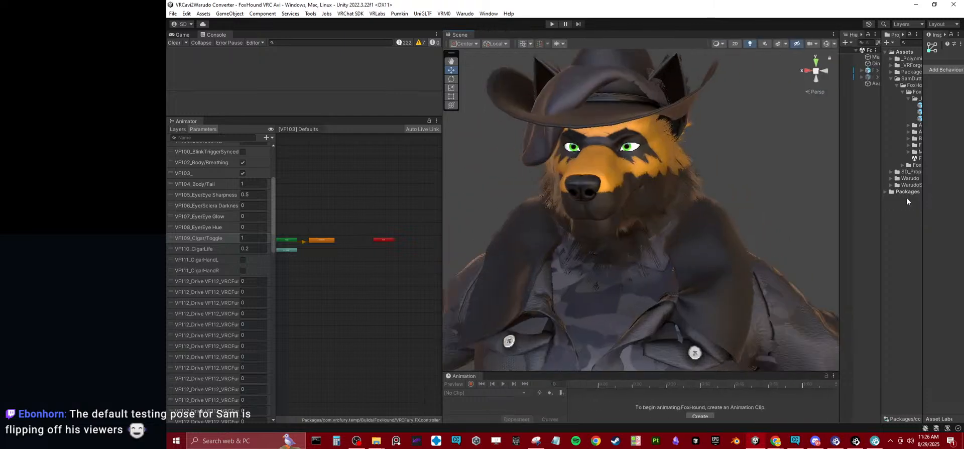
Step: Widen the Animator's parameter list and examine the VRCFury hand, gesture and clothing parameters
middle_drag(307, 287, 331, 266)
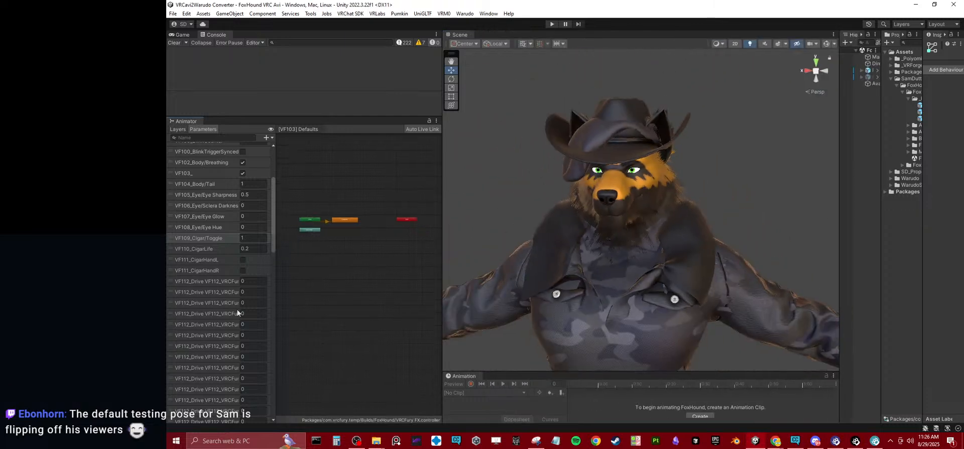
scroll(239, 308, down, 3)
scroll(251, 321, down, 6)
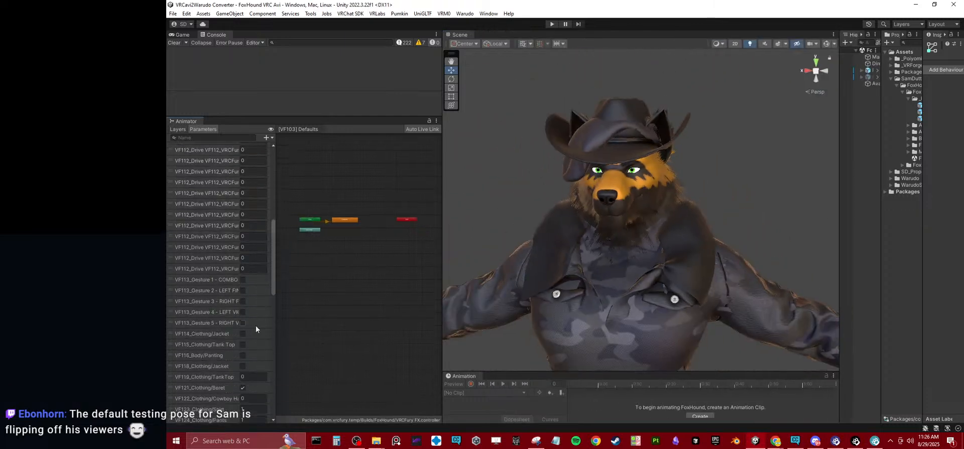
drag(276, 337, 322, 337)
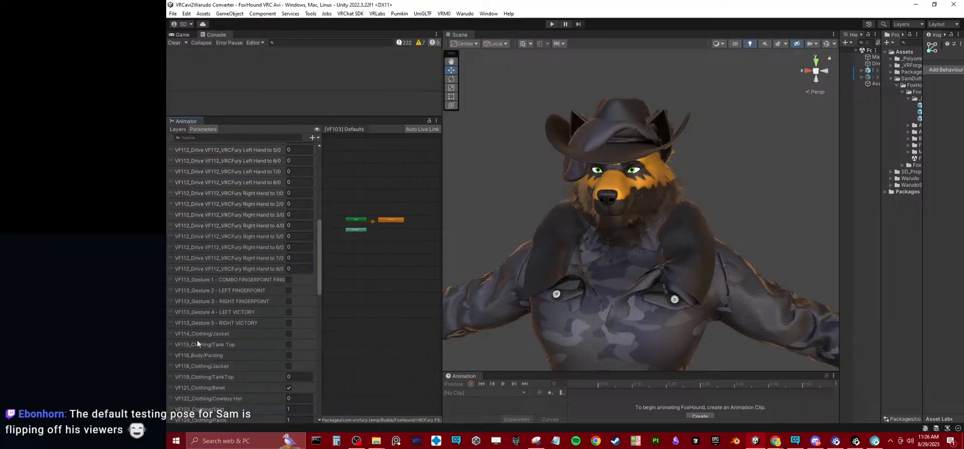
scroll(212, 360, down, 1)
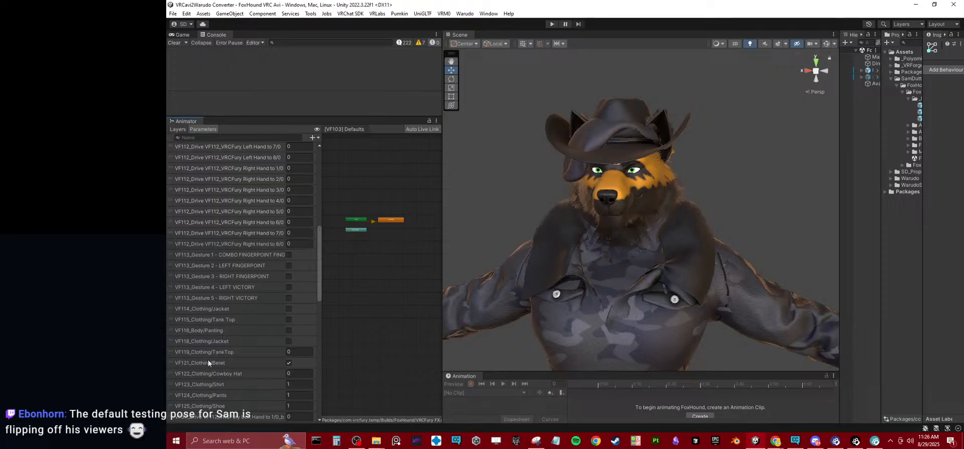
click(191, 288)
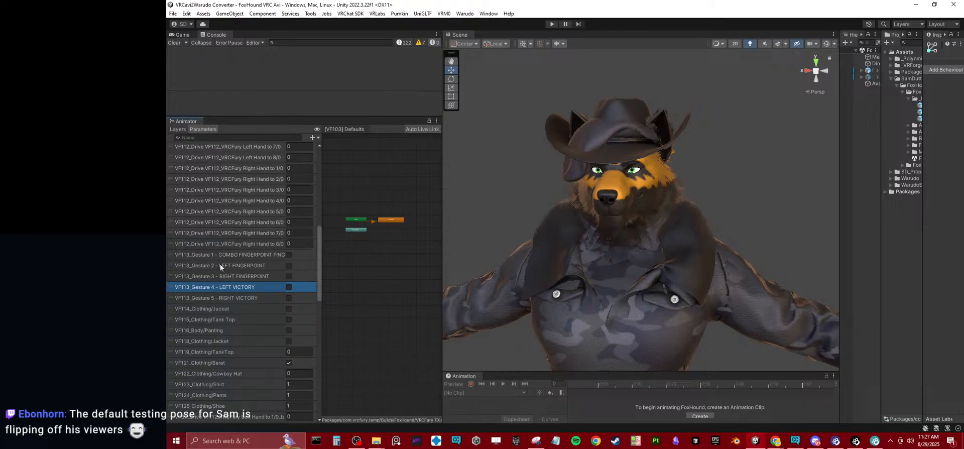
Step: Make room for the Project and Inspector areas and select the Character prefab in the Mod/FoxHound folder of FoxHound Warudo Assets
drag(443, 161, 300, 161)
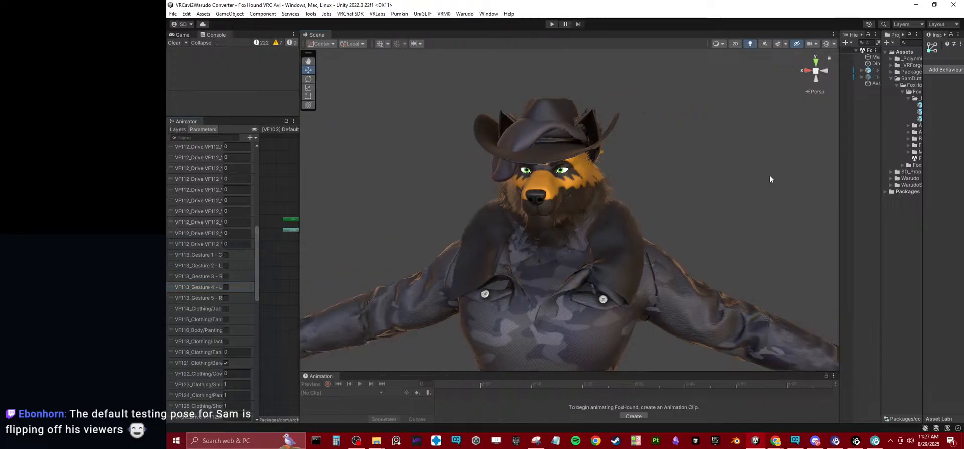
drag(839, 196, 664, 196)
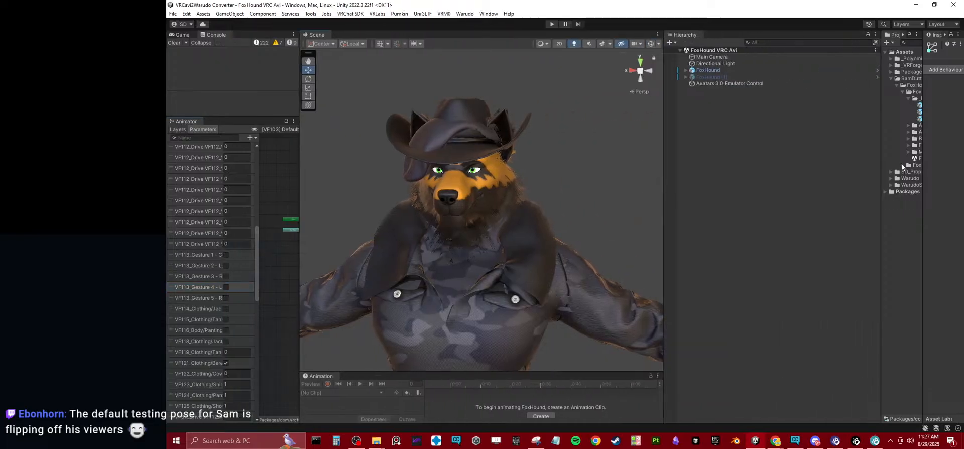
drag(882, 183, 645, 196)
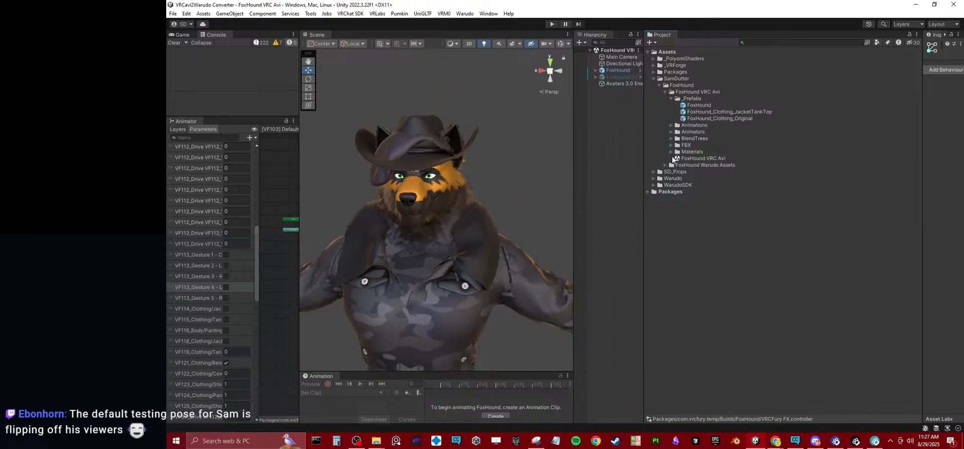
click(665, 165)
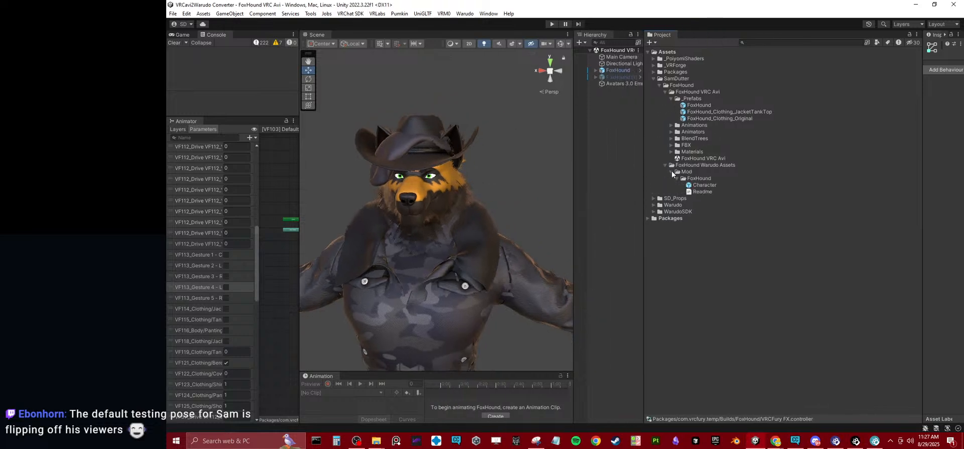
click(705, 185)
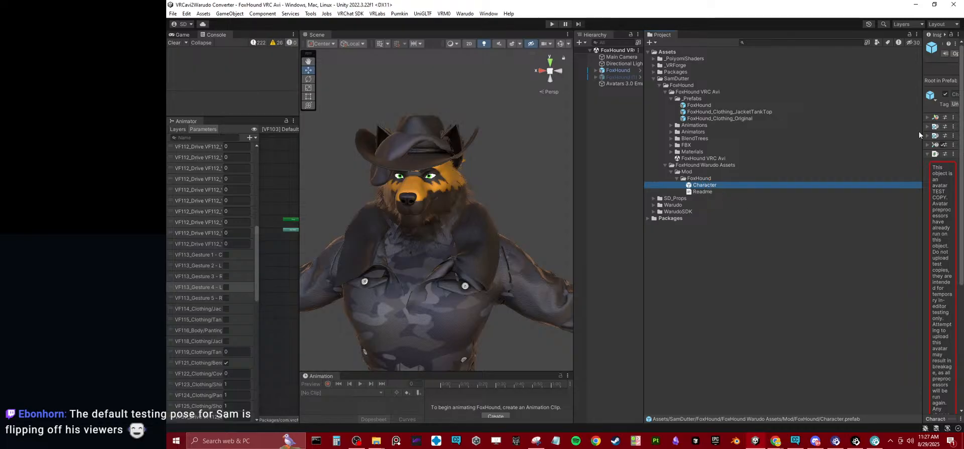
drag(921, 134, 783, 142)
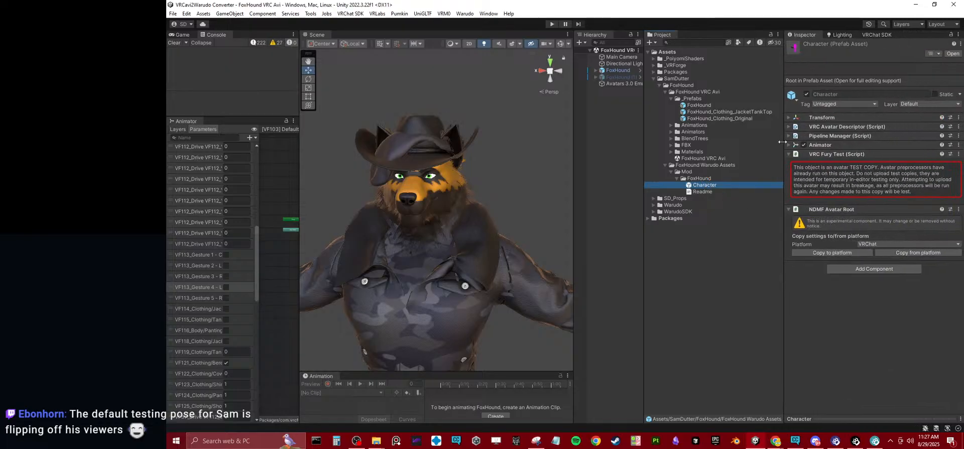
Step: Inspect the Character prefab's Animator, Pipeline Manager and VRC Avatar Descriptor components
click(819, 145)
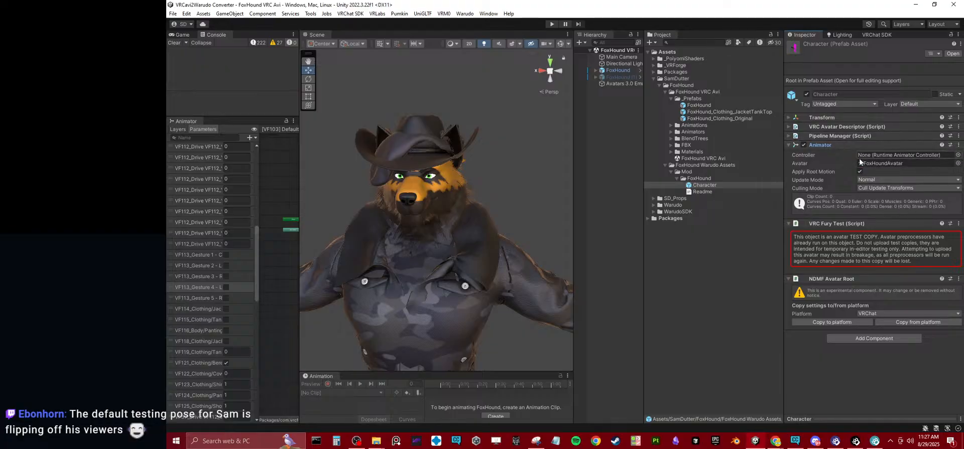
click(844, 137)
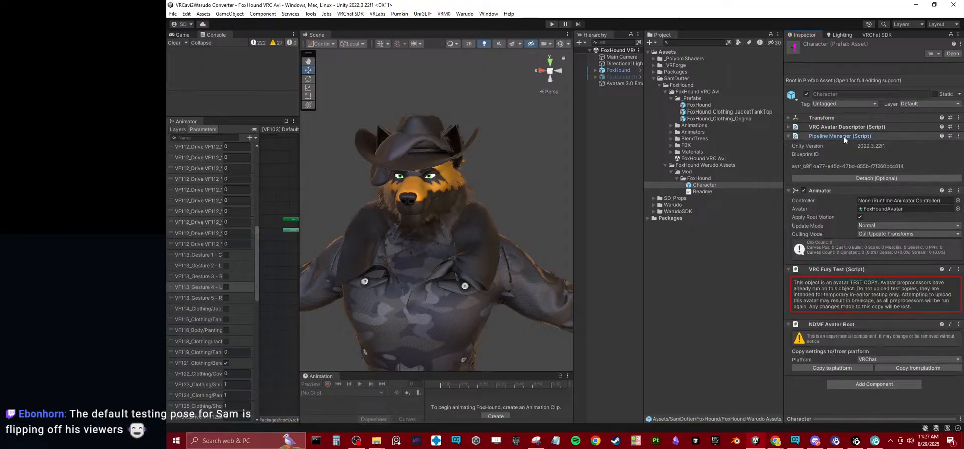
click(840, 127)
click(839, 127)
click(839, 134)
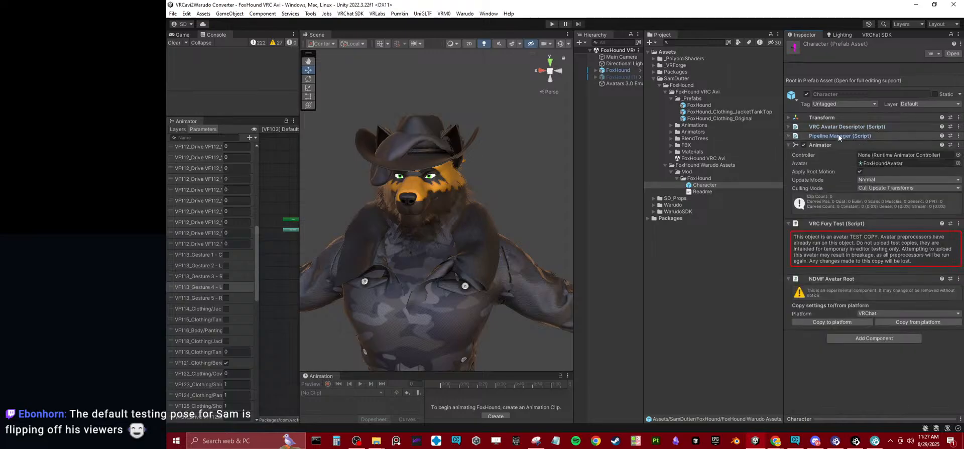
Step: Place the Character prefab in the scene and deactivate the original FoxHound object
click(696, 192)
drag(714, 186, 619, 176)
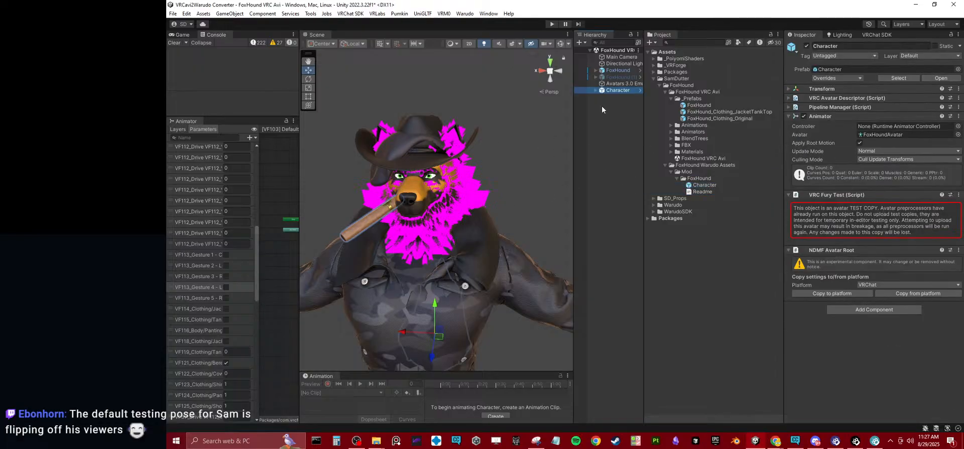
click(618, 70)
click(807, 47)
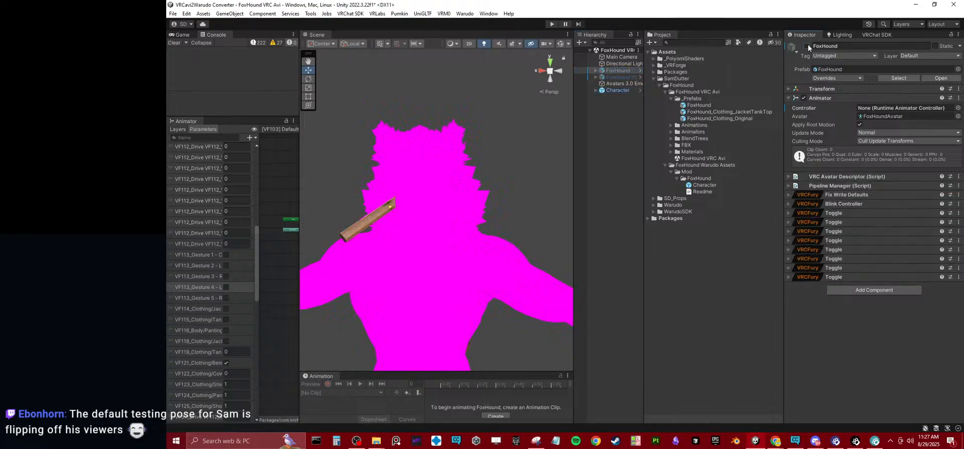
click(444, 213)
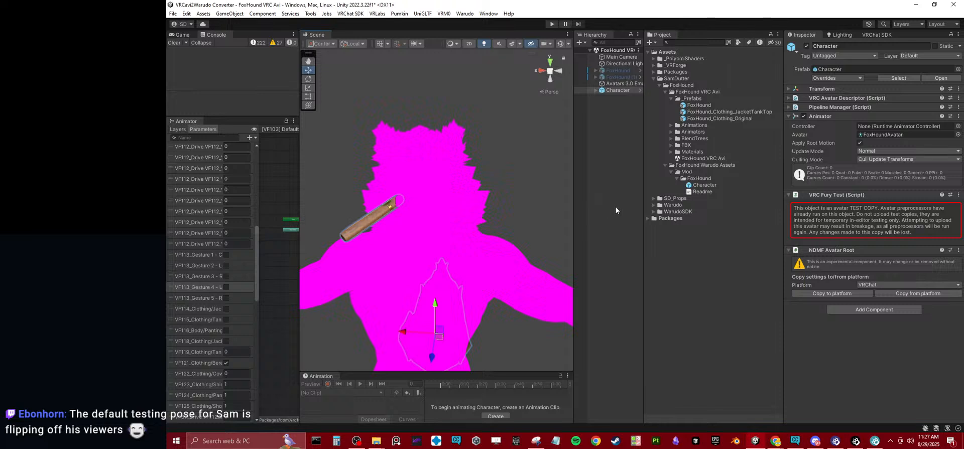
Step: Expand the Character object and examine its child objects, from Body down to the clothing groups
click(597, 90)
click(614, 98)
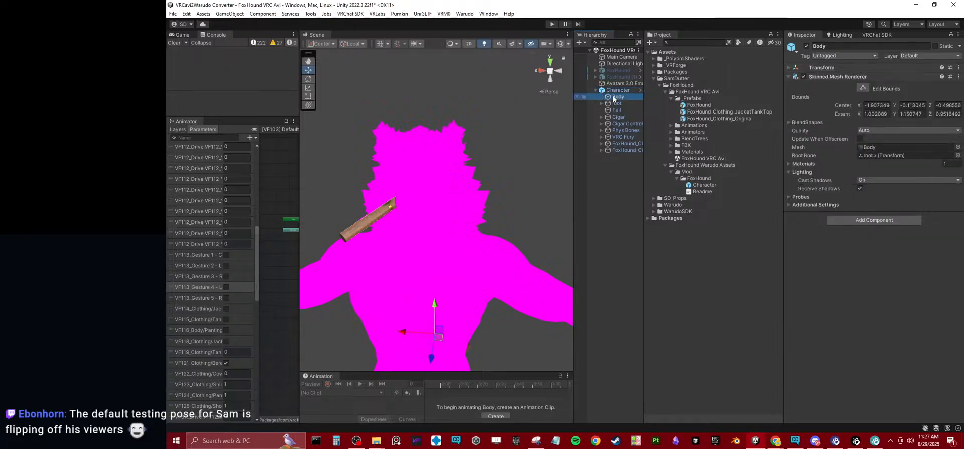
key(Down)
key(Down)
key(Down)
key(Down)
key(Down)
key(Down)
key(Down)
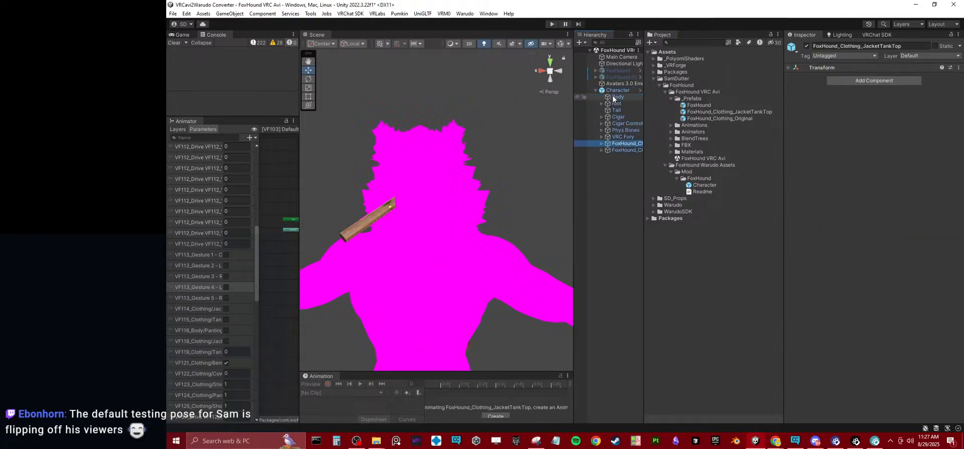
key(Up)
key(Up)
key(Up)
key(Up)
key(Up)
key(Up)
key(Up)
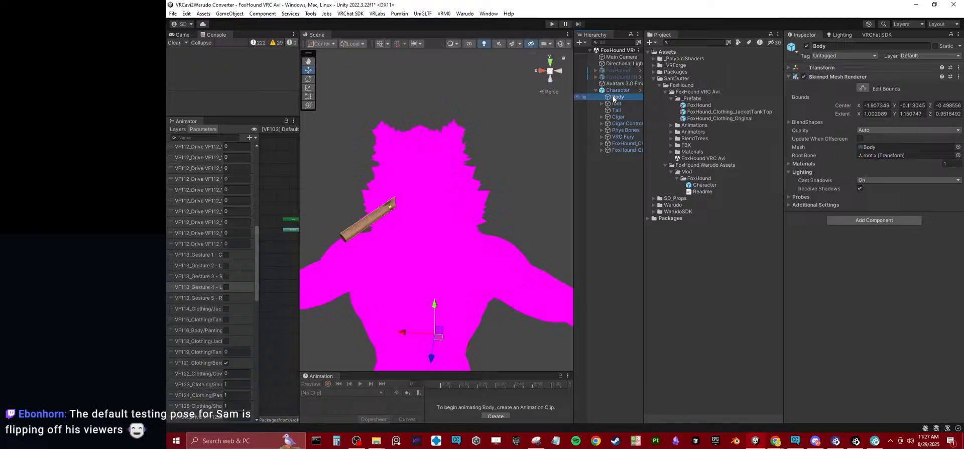
key(Up)
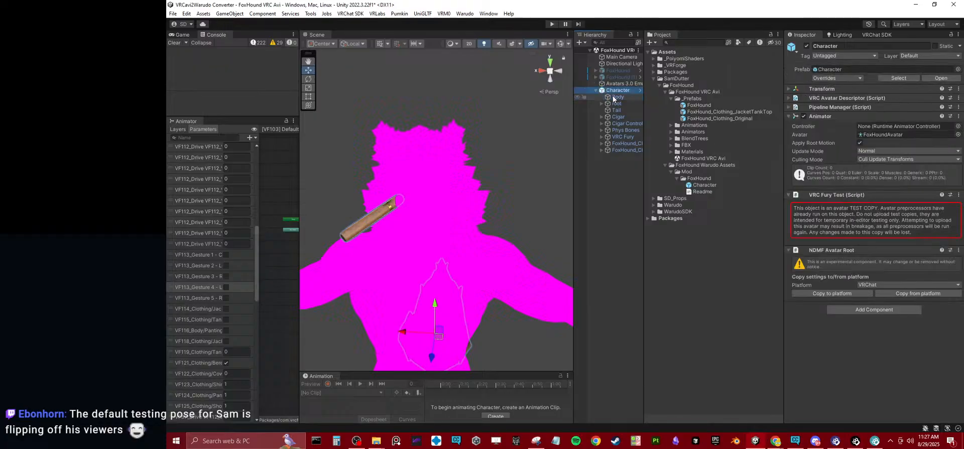
key(Down)
key(Up)
key(Down)
key(Down)
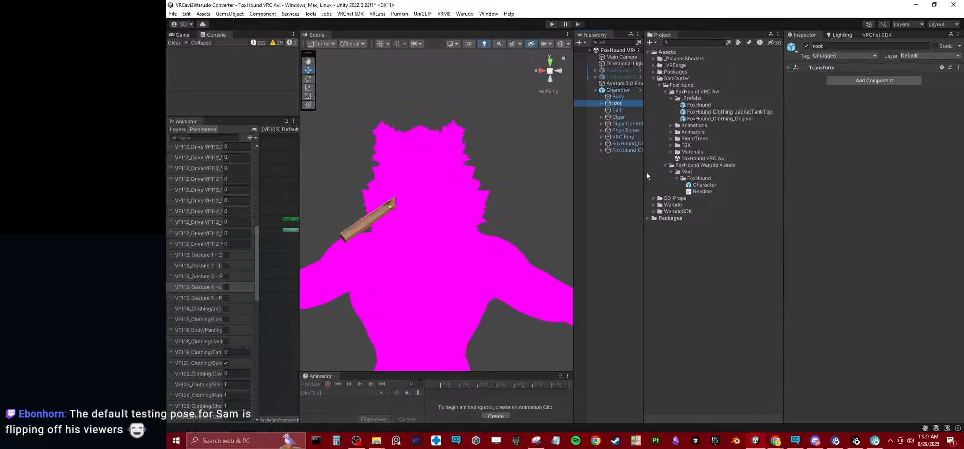
Step: Widen the Hierarchy and check the contents of FoxHound_Clothing_JacketTankTop and FoxHound_Clothing_Original
drag(642, 171, 706, 171)
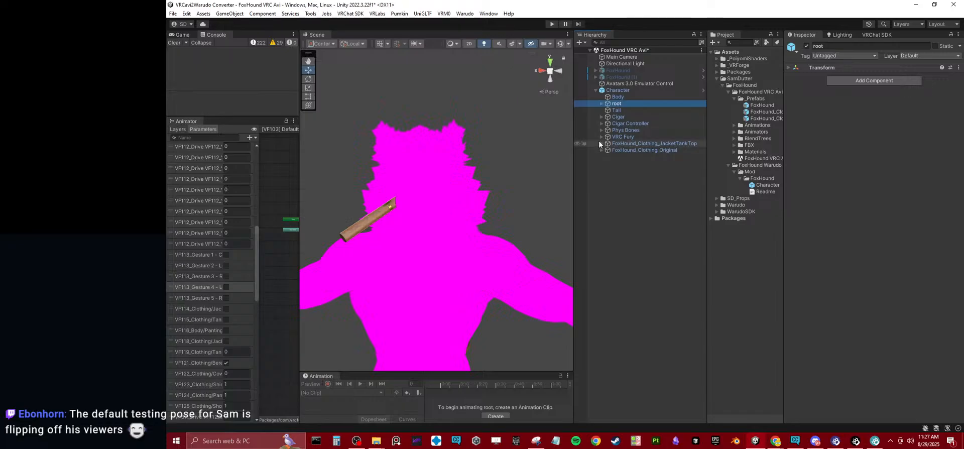
click(601, 143)
click(601, 144)
click(601, 150)
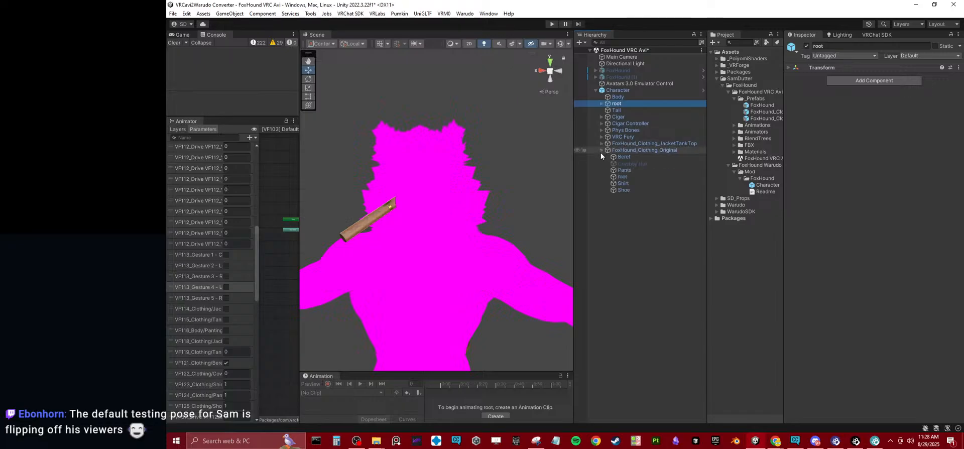
click(601, 150)
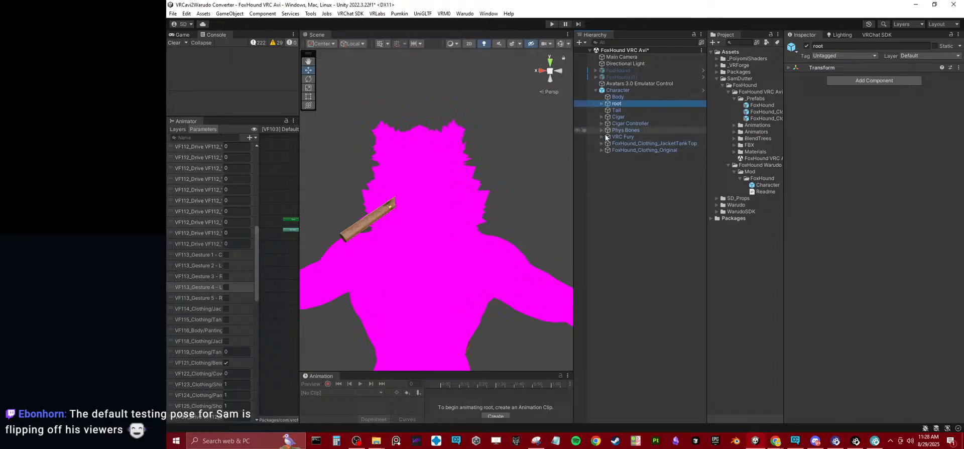
Step: Delete the Character object from the scene and show the FoxHound prefab's settings from the _Prefabs folder
click(618, 91)
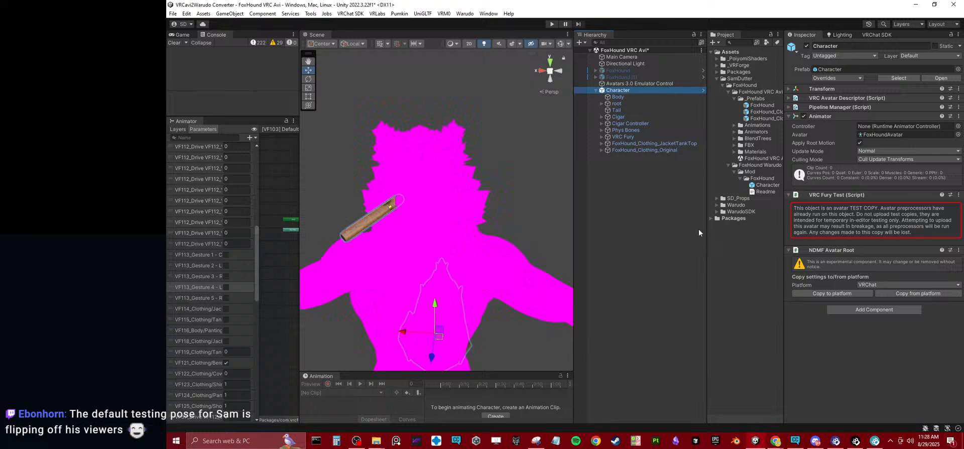
key(Delete)
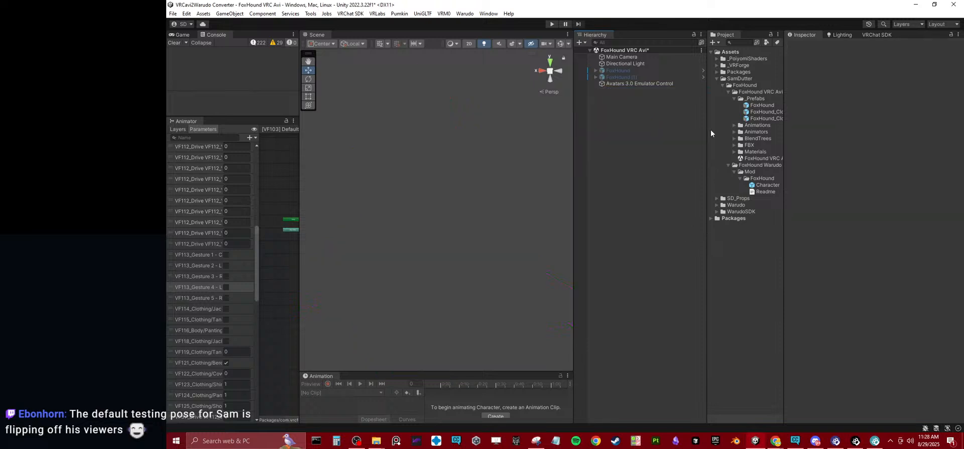
drag(707, 129, 653, 123)
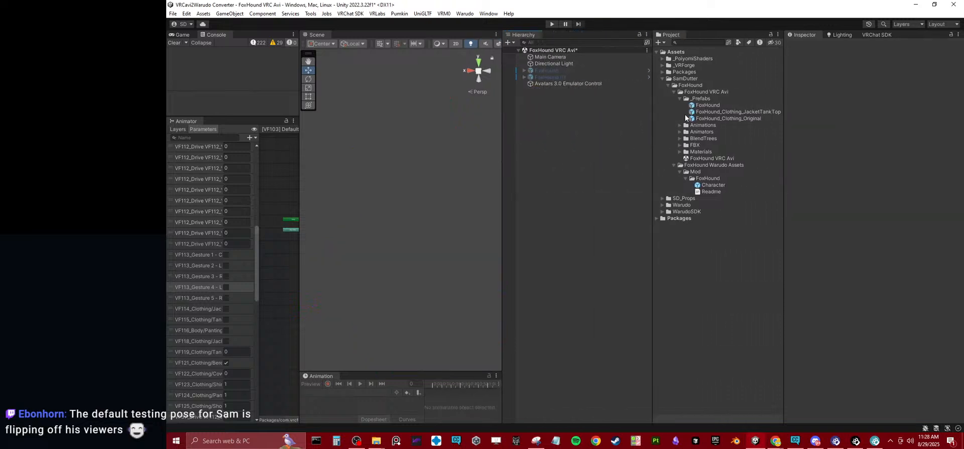
click(709, 105)
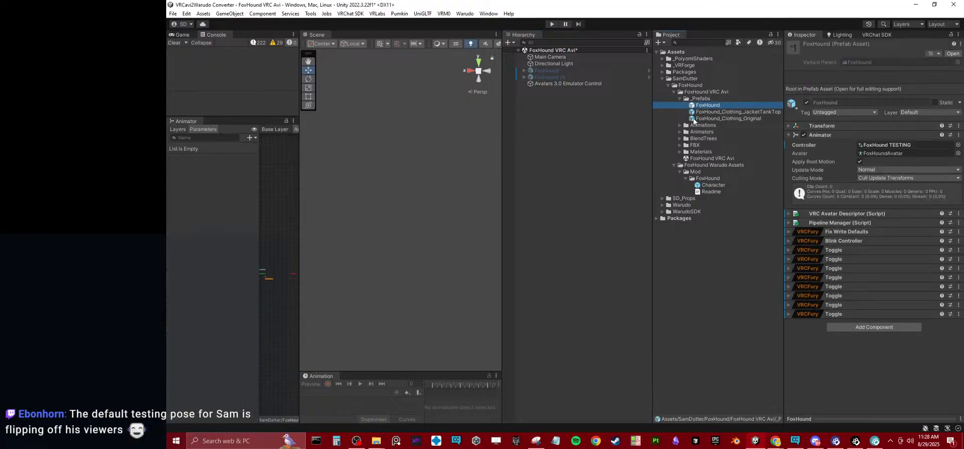
Step: Reactivate the FoxHound object in the scene and add the Pumkin's Warudo Exporter component to it
click(557, 71)
click(807, 46)
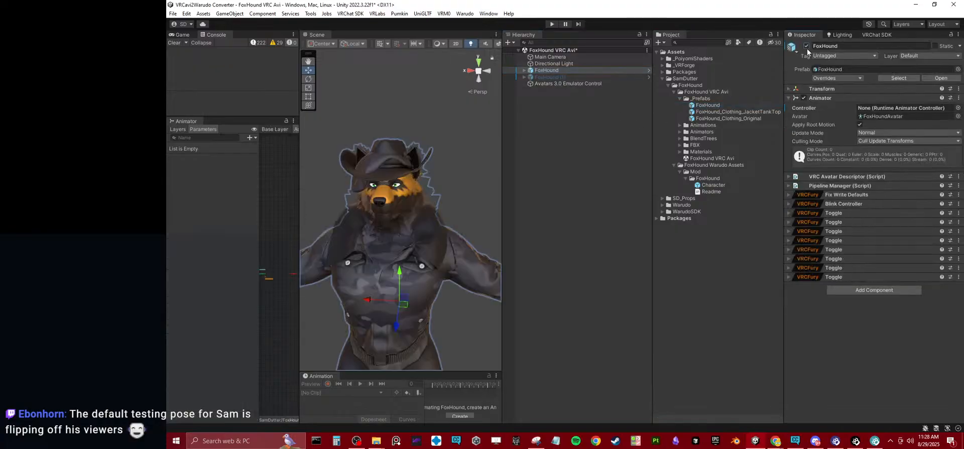
click(888, 291)
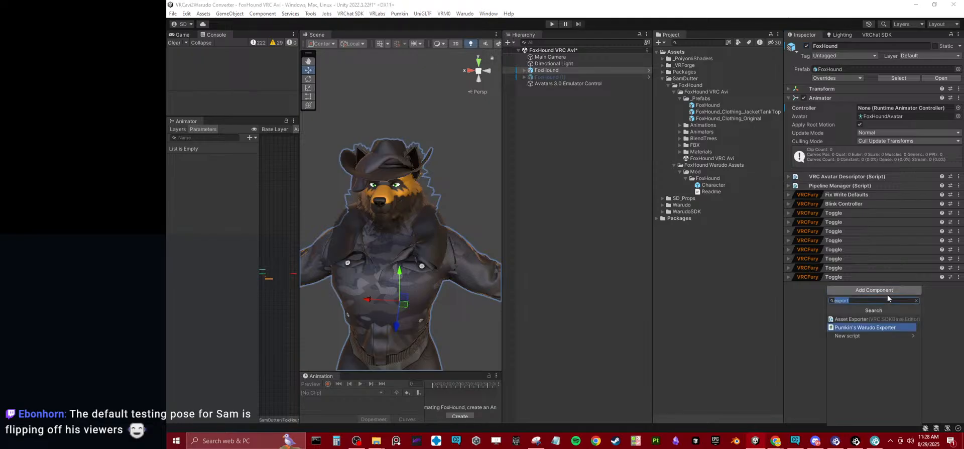
click(890, 327)
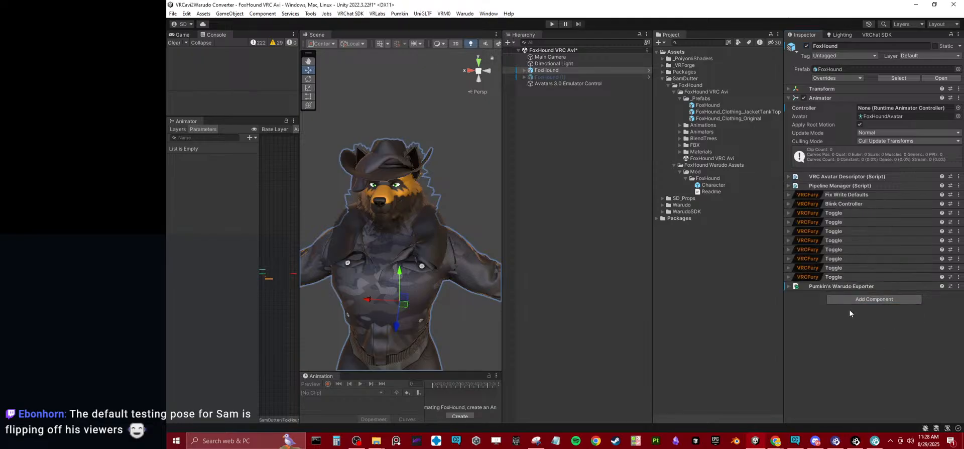
Step: Enable assigning the FX controller to the avatar animator in the Pumkin's Warudo Exporter main settings
scroll(855, 350, down, 3)
scroll(854, 350, down, 1)
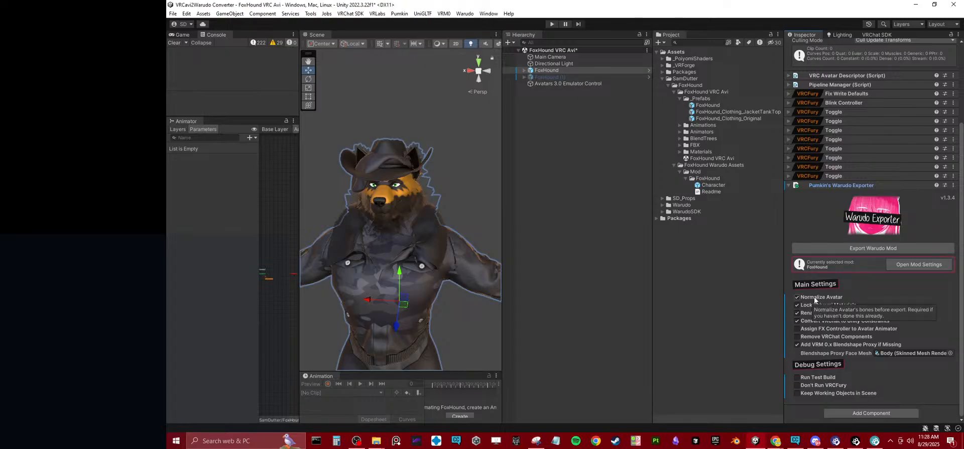
click(818, 329)
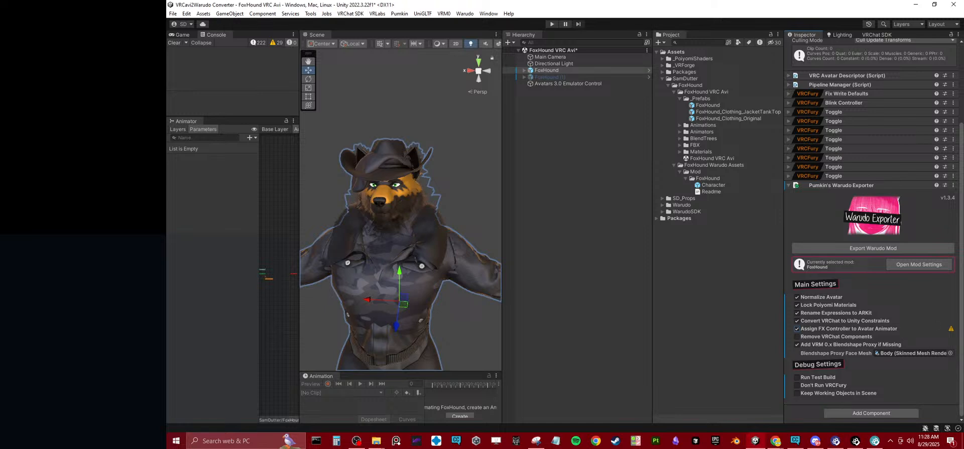
mouse_move(951, 331)
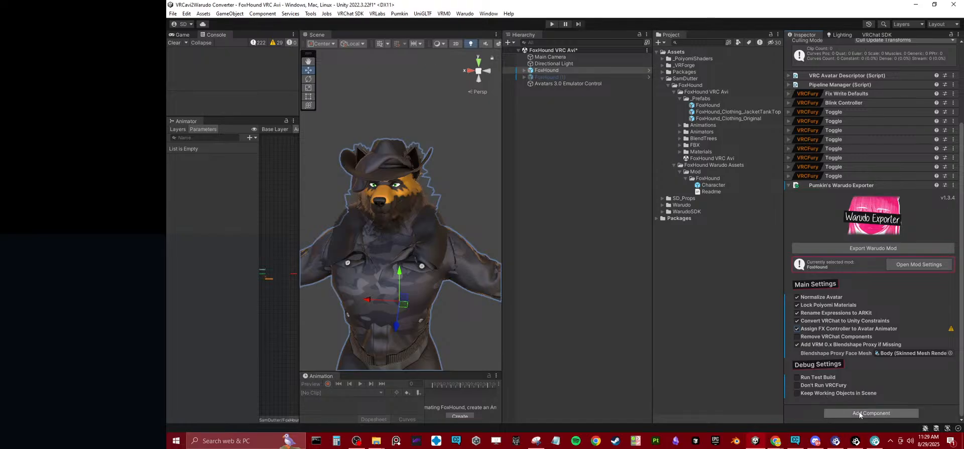
Step: Export the FoxHound avatar as a Warudo mod, discarding the NDMF Preview scene changes
click(884, 248)
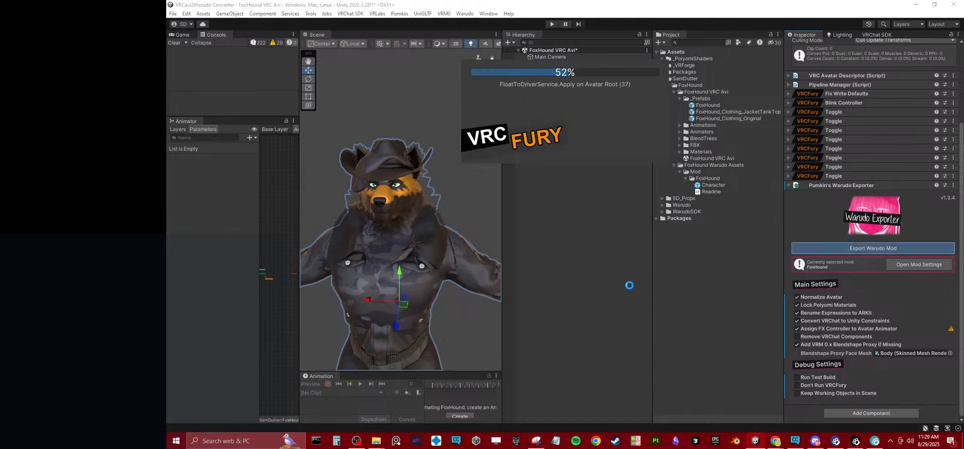
click(777, 441)
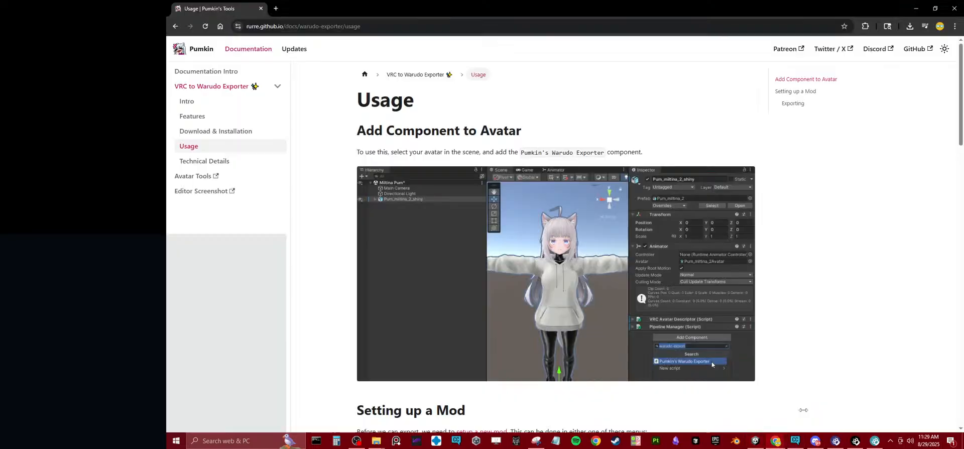
click(946, 12)
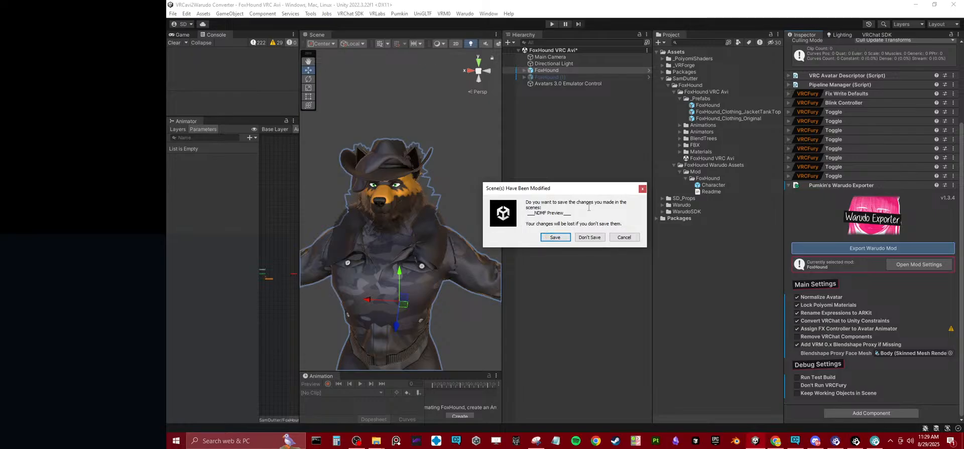
click(590, 238)
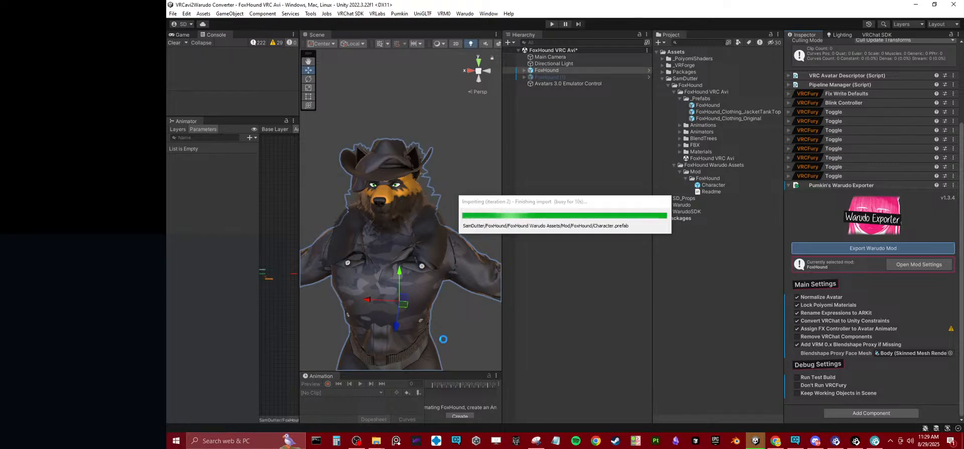
click(848, 73)
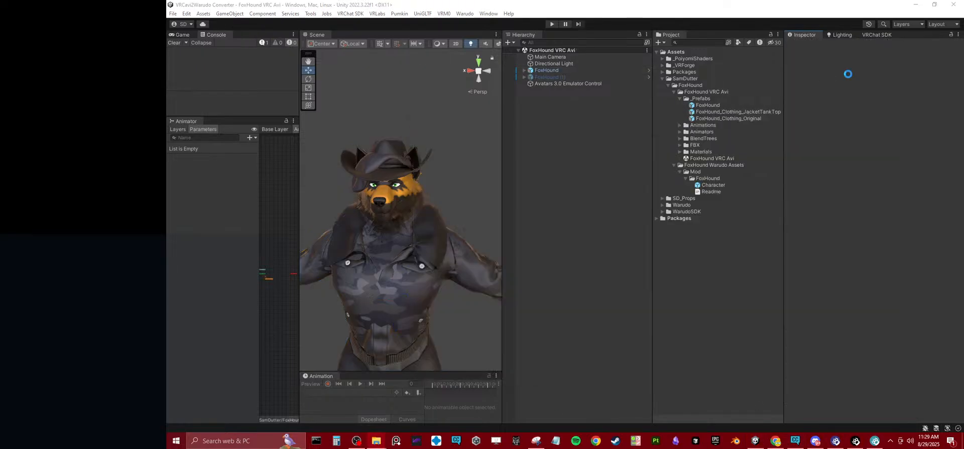
Step: Examine the exported Character prefab's components and the VRCFury folder among the project's packages
click(700, 185)
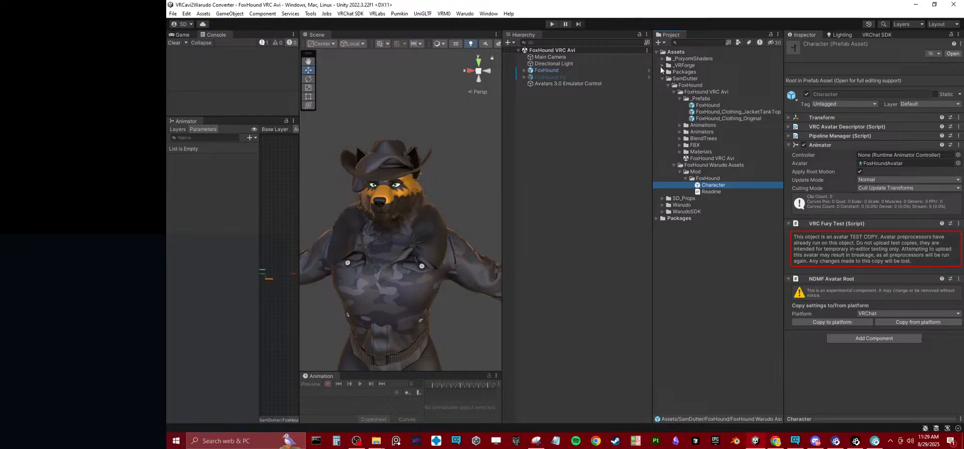
click(656, 219)
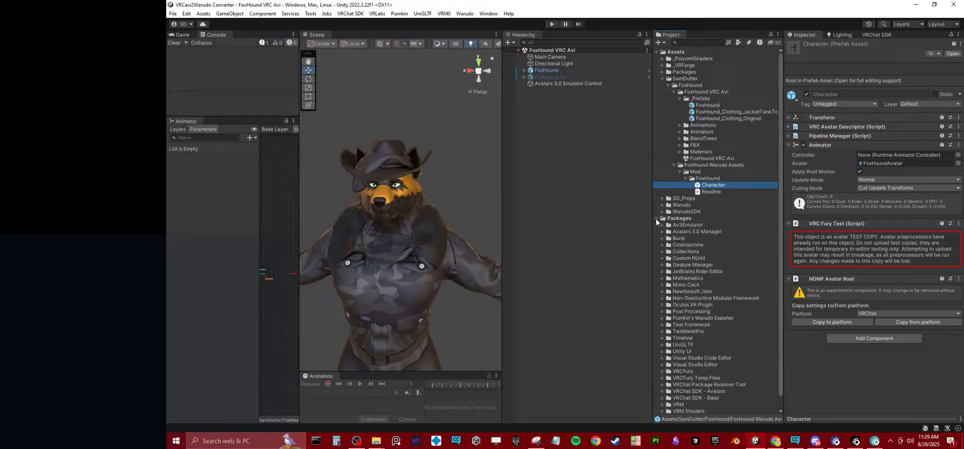
scroll(663, 327, down, 1)
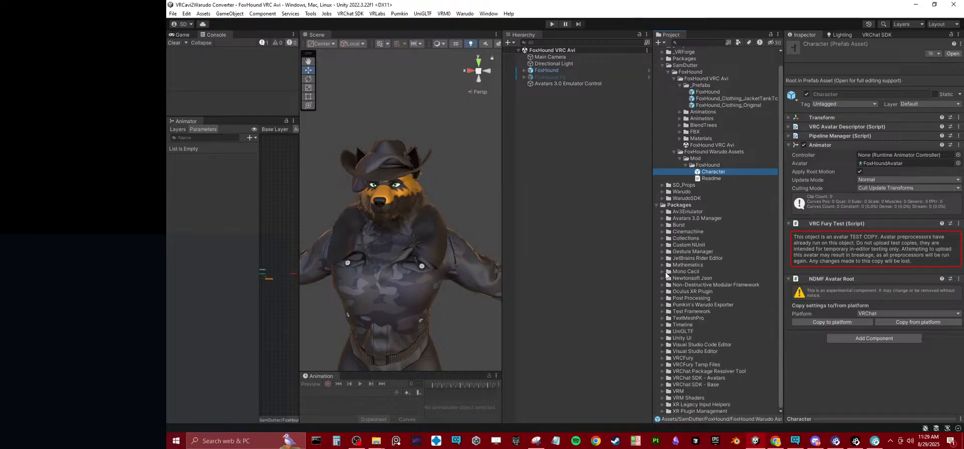
click(662, 358)
scroll(667, 358, down, 3)
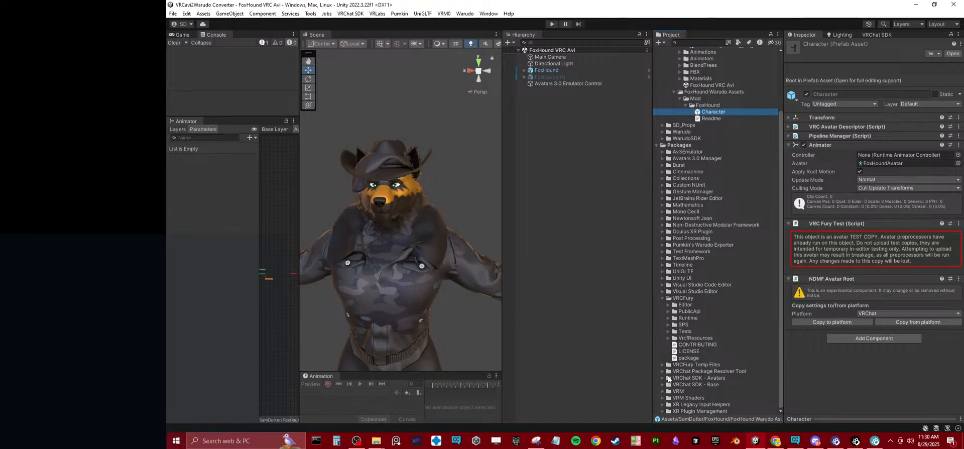
click(662, 298)
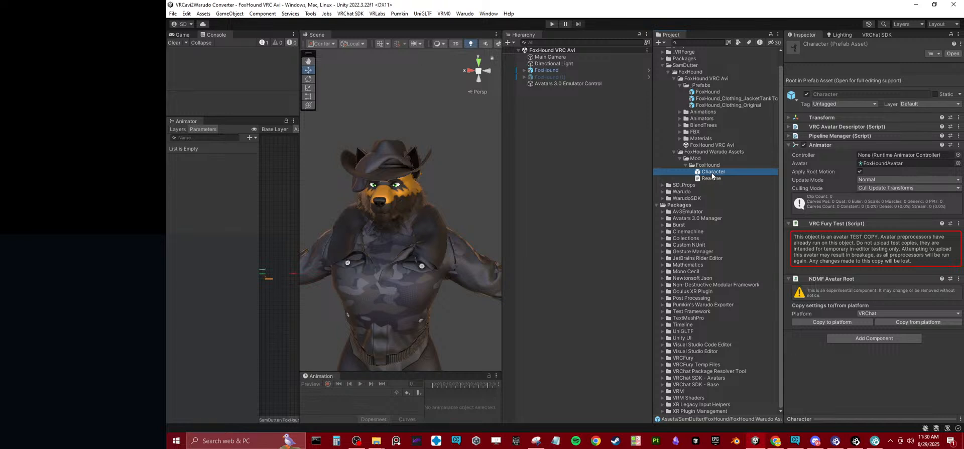
Step: Build the active FoxHound mod with Warudo's Build Mod command
click(465, 13)
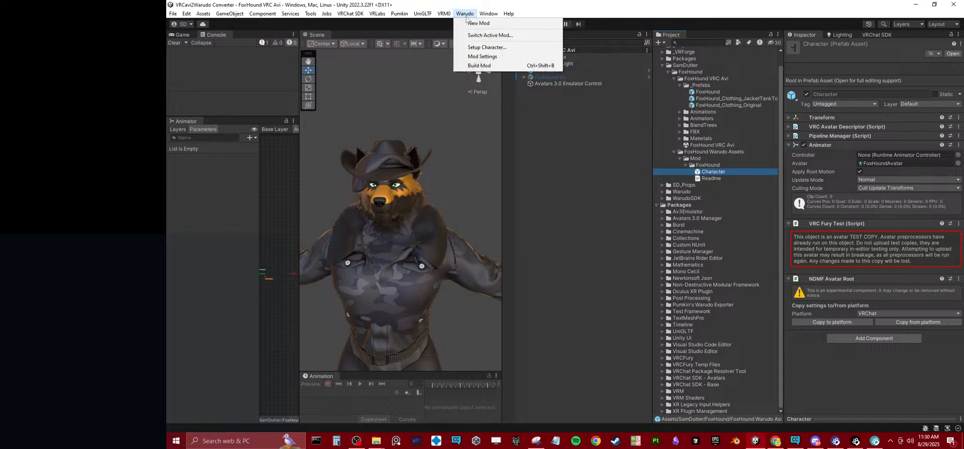
click(486, 66)
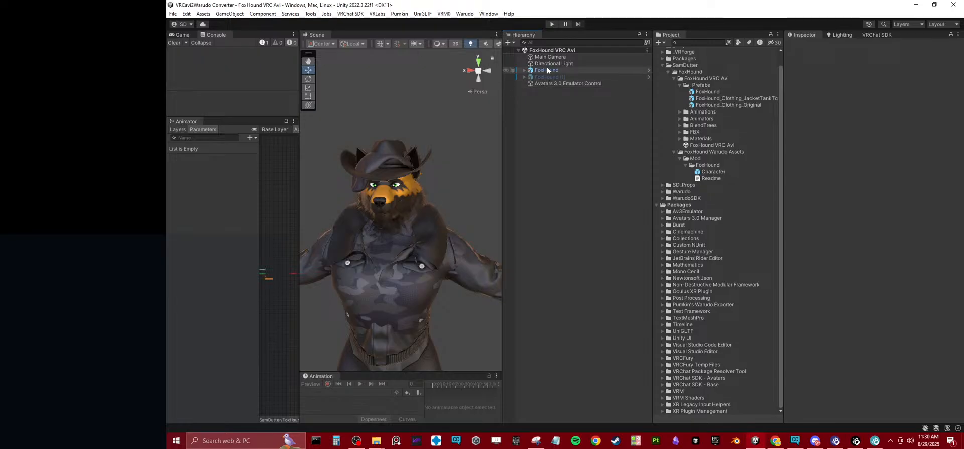
Step: Review the scene FoxHound's mod settings, including the export directories and the Build and Build and Run options
click(547, 70)
scroll(902, 296, down, 3)
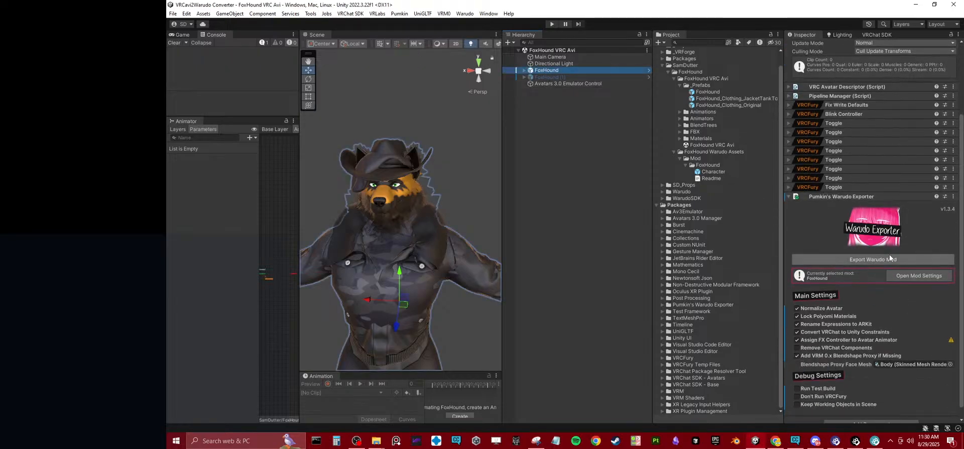
click(904, 274)
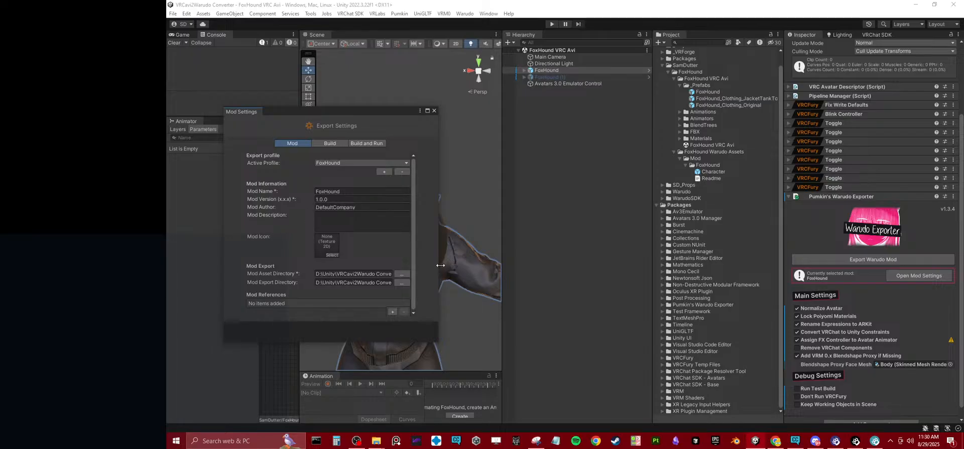
drag(441, 265, 821, 226)
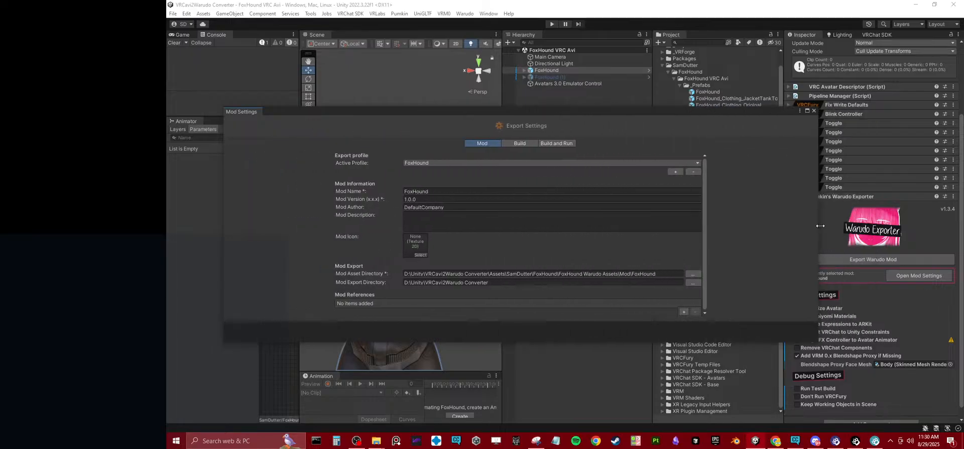
click(511, 146)
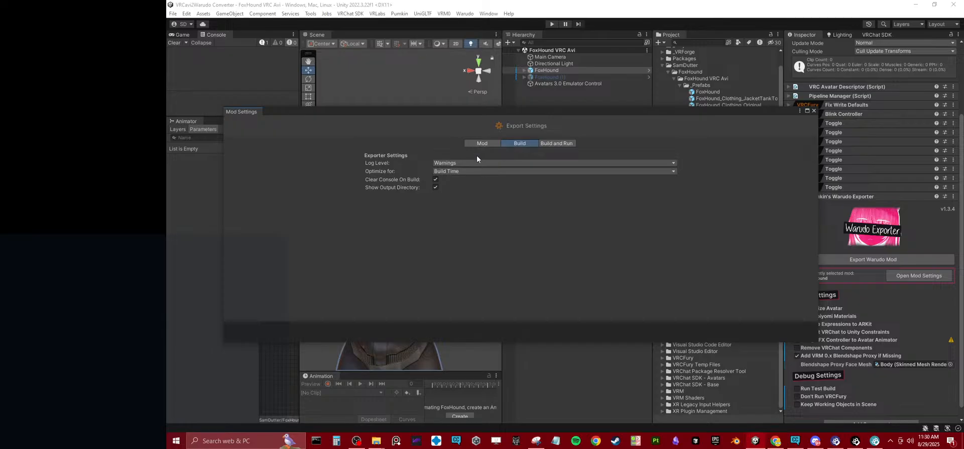
click(559, 144)
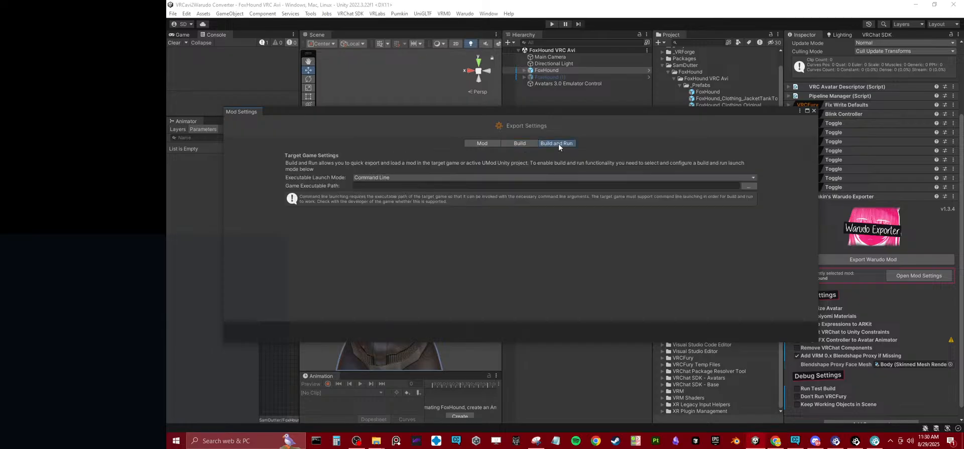
click(484, 147)
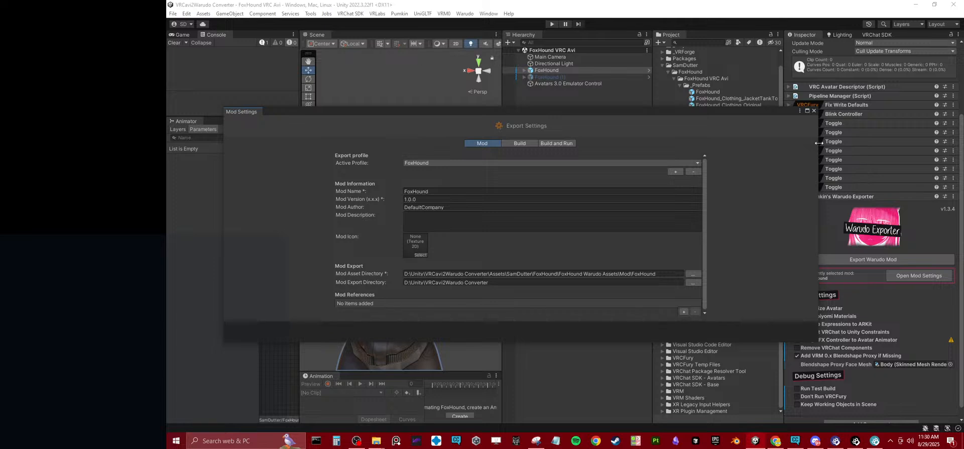
drag(818, 142, 422, 136)
click(419, 110)
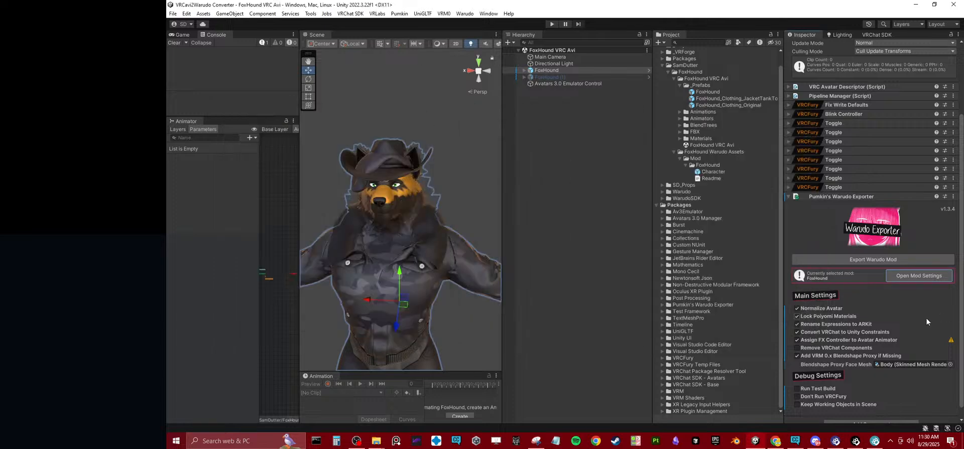
Step: Delete FoxHound.warudo from Warudo's StreamingAssets Characters folder
scroll(926, 318, down, 1)
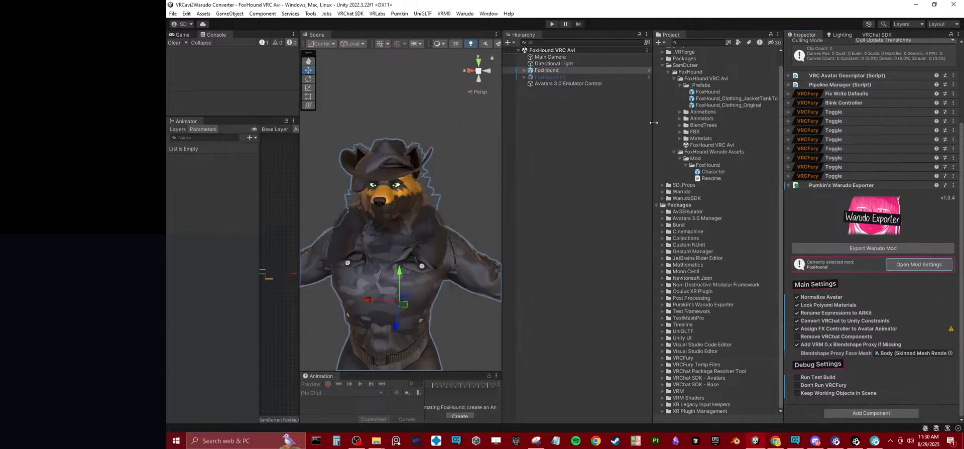
mouse_move(378, 440)
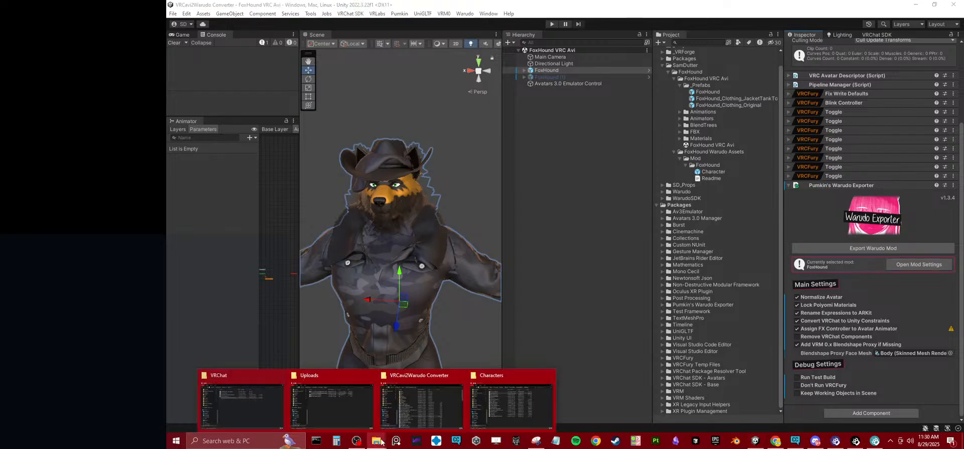
click(528, 403)
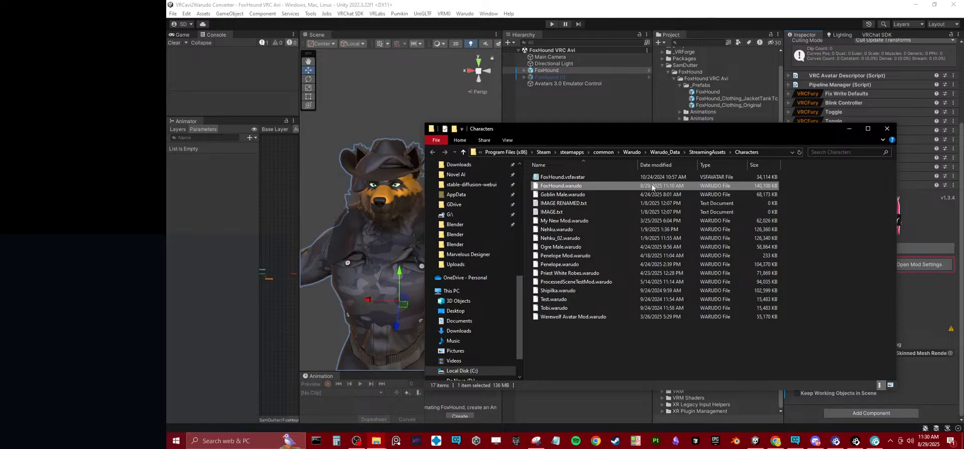
click(799, 152)
Step: Switch back to Unity and export the FoxHound Warudo mod again, saving the NDMF Preview scene changes
click(906, 263)
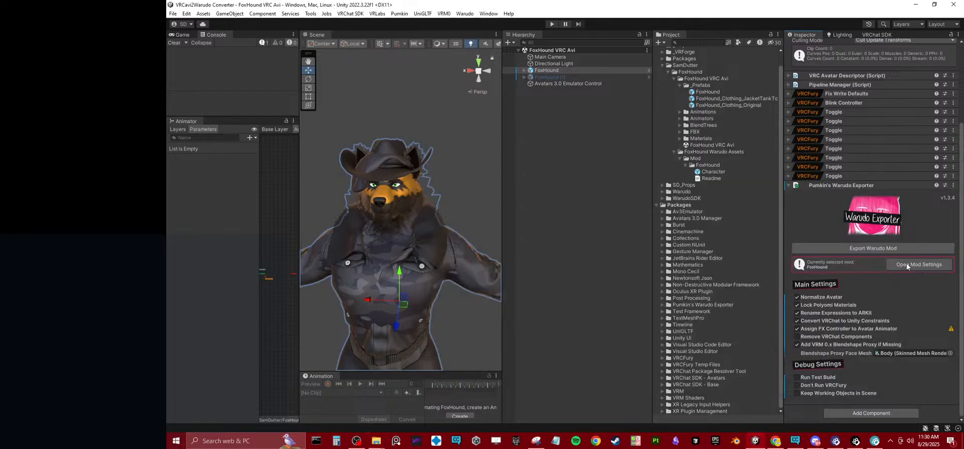
click(880, 248)
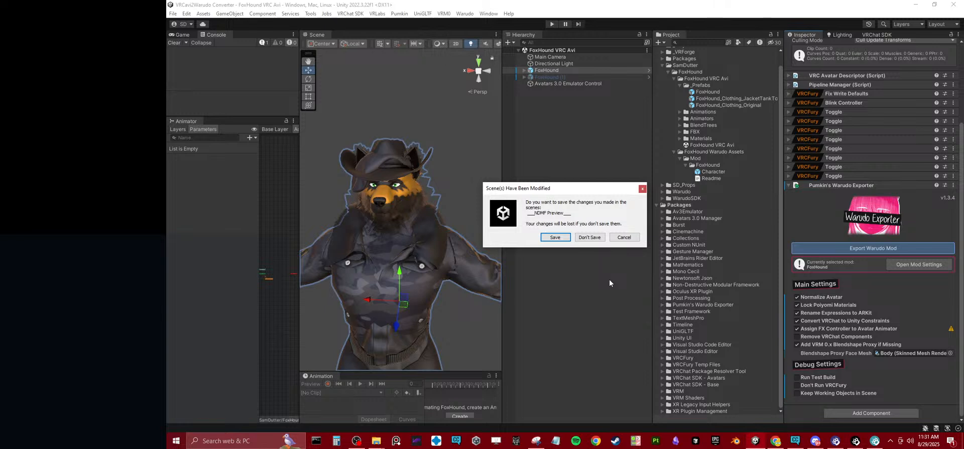
click(555, 238)
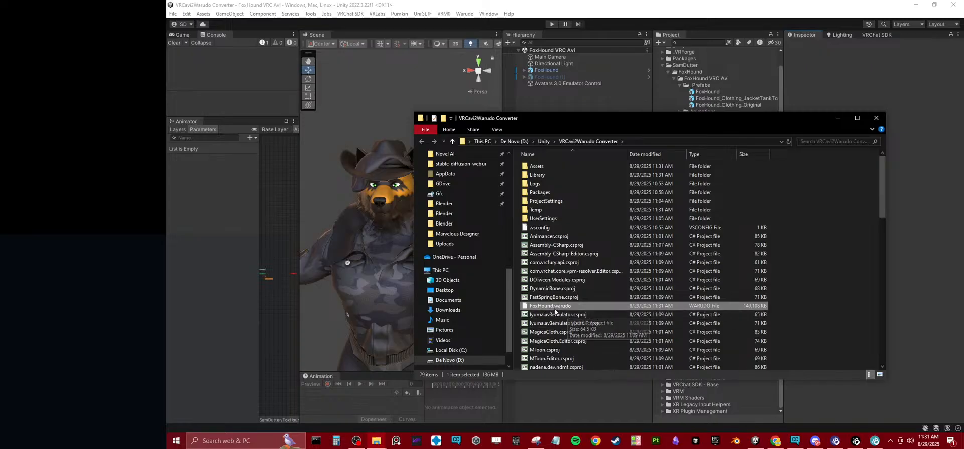
Step: Transfer the newly exported FoxHound.warudo from the VRCavi2Warudo Converter folder into Warudo's Characters folder
click(381, 443)
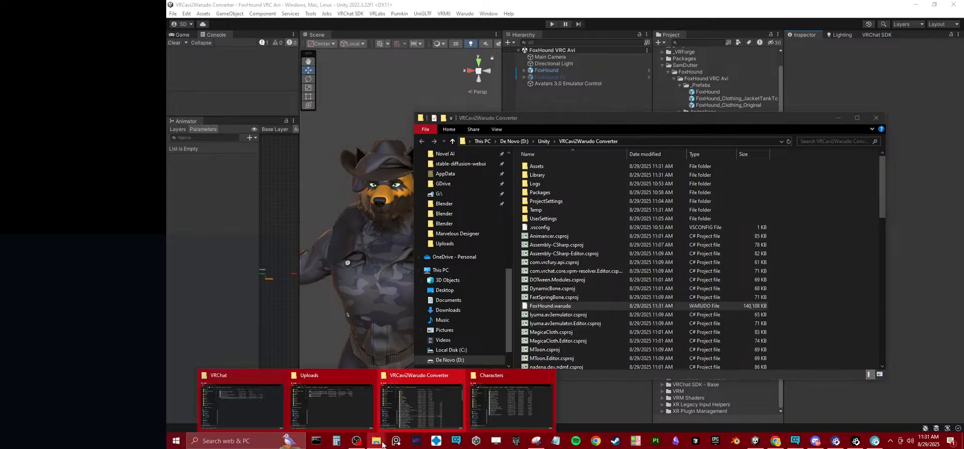
click(521, 405)
key(alt+Tab)
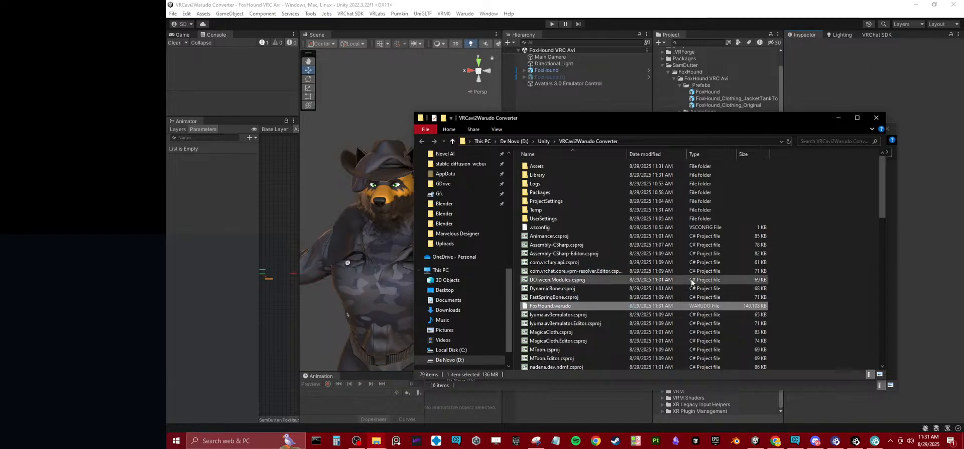
key(alt+Tab)
click(475, 108)
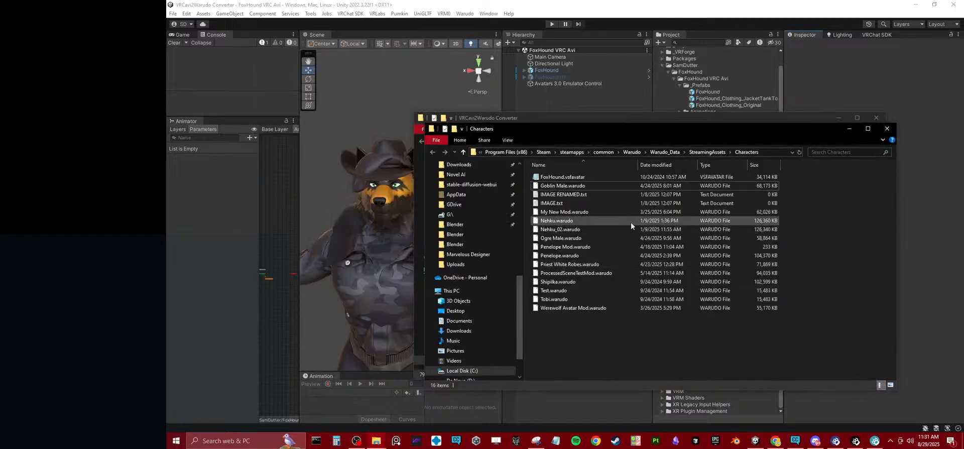
click(501, 118)
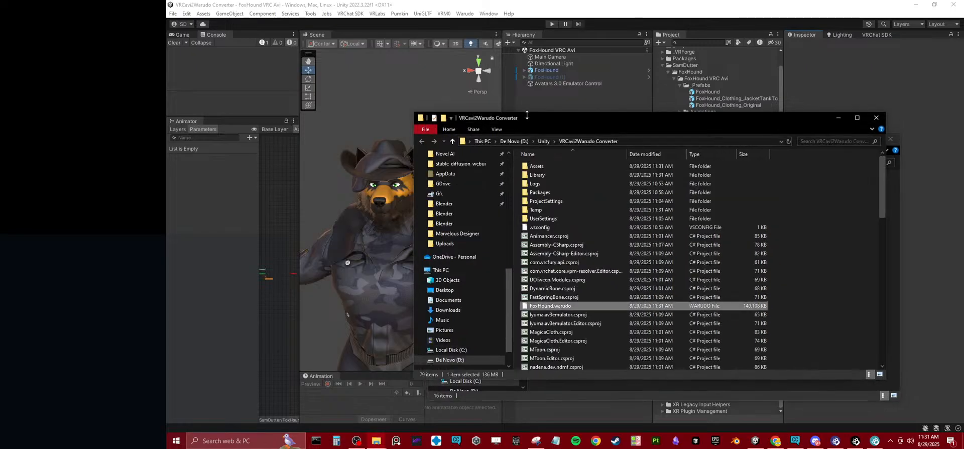
key(alt+Tab)
drag(548, 307, 646, 370)
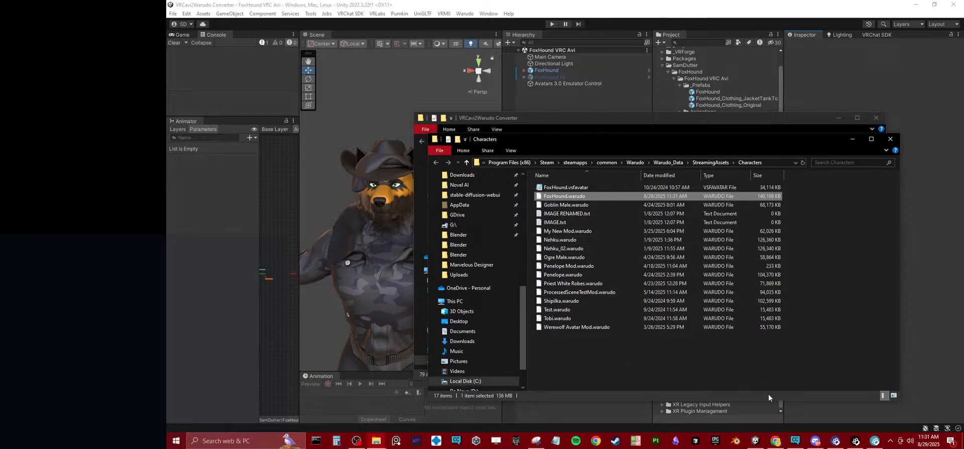
Step: Switch to Warudo and bring its editor with the Testing scene's blueprint to the front
click(836, 441)
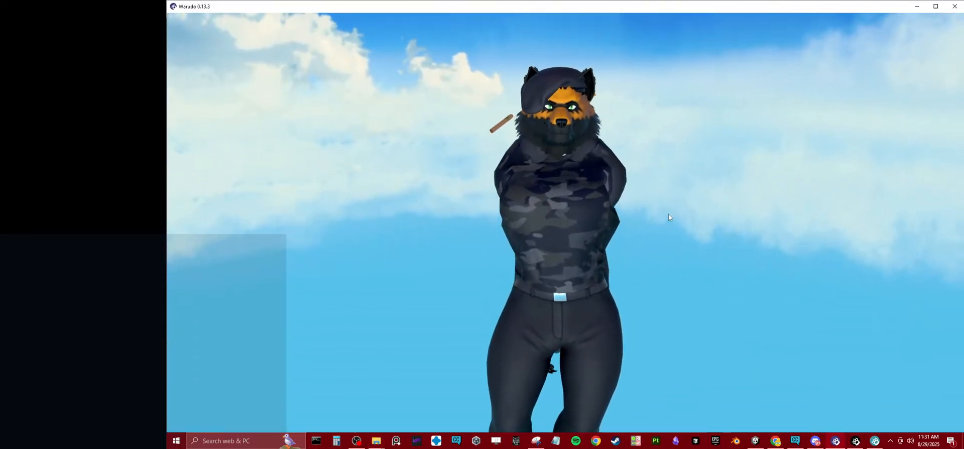
click(853, 440)
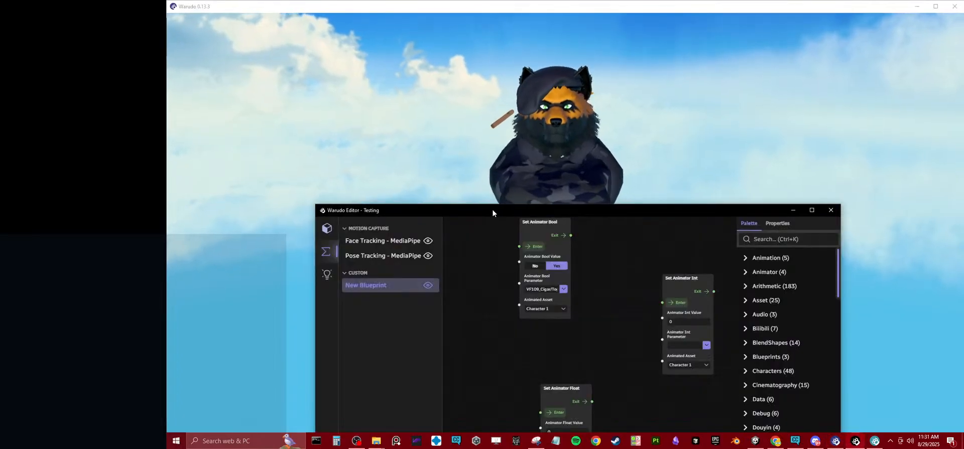
Step: Reload Character 1 by switching its source to Goblin Male and back to FoxHound, and view the character in the main Warudo window
drag(492, 209, 492, 94)
click(331, 114)
click(378, 219)
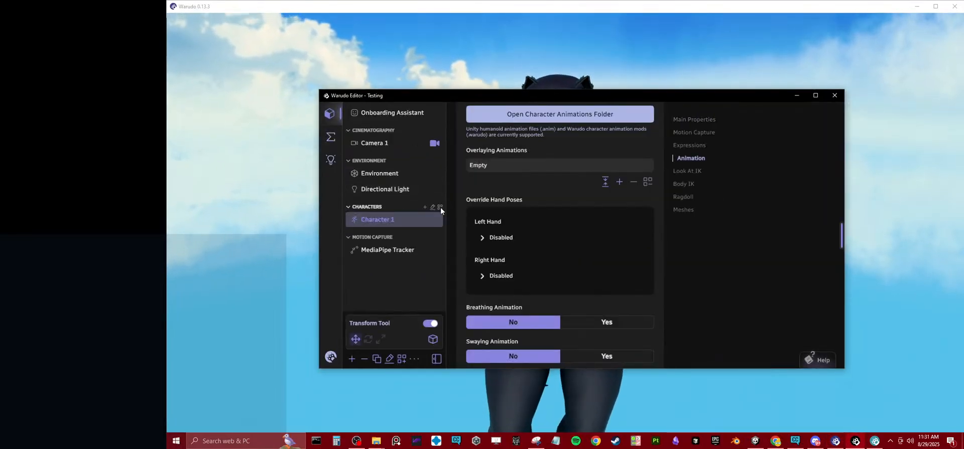
scroll(561, 237, down, 4)
scroll(517, 181, up, 10)
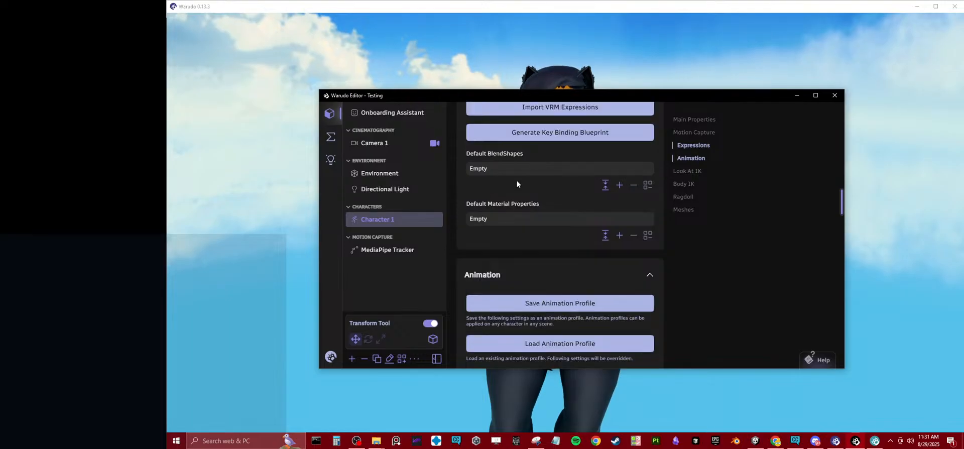
scroll(522, 186, down, 5)
scroll(523, 187, up, 5)
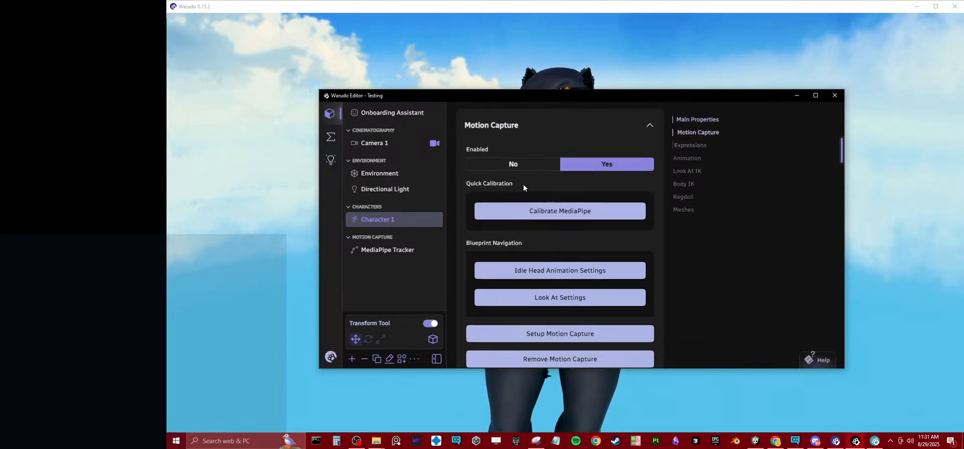
scroll(526, 189, down, 2)
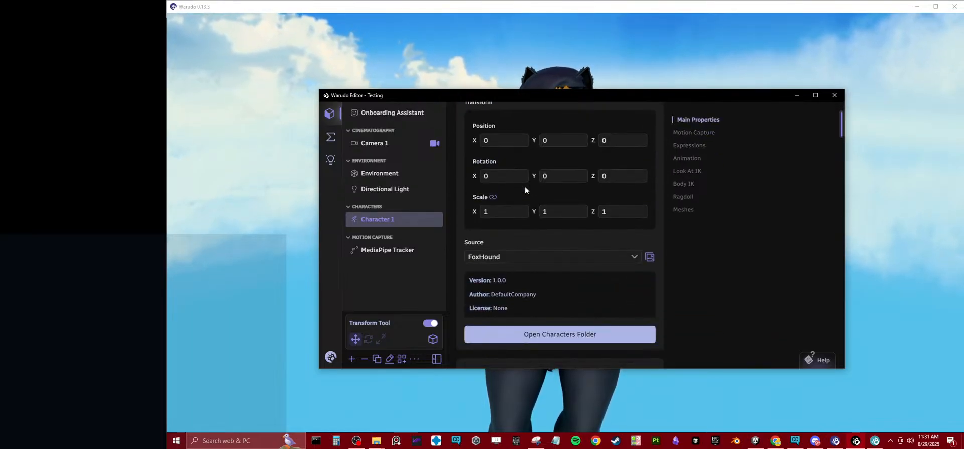
click(637, 257)
click(496, 169)
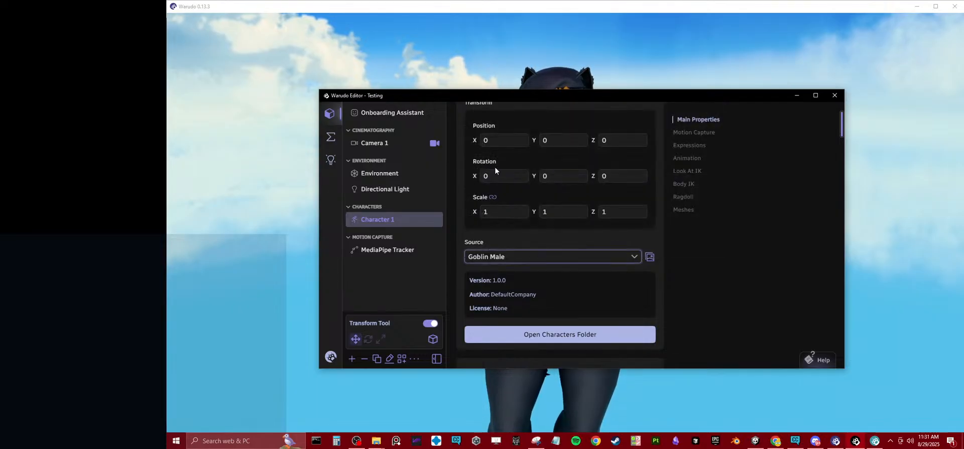
click(552, 257)
click(483, 156)
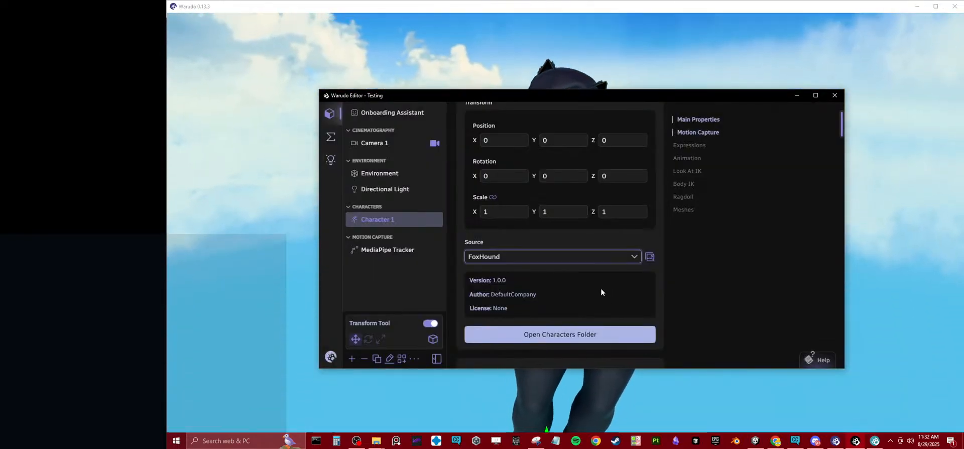
click(523, 45)
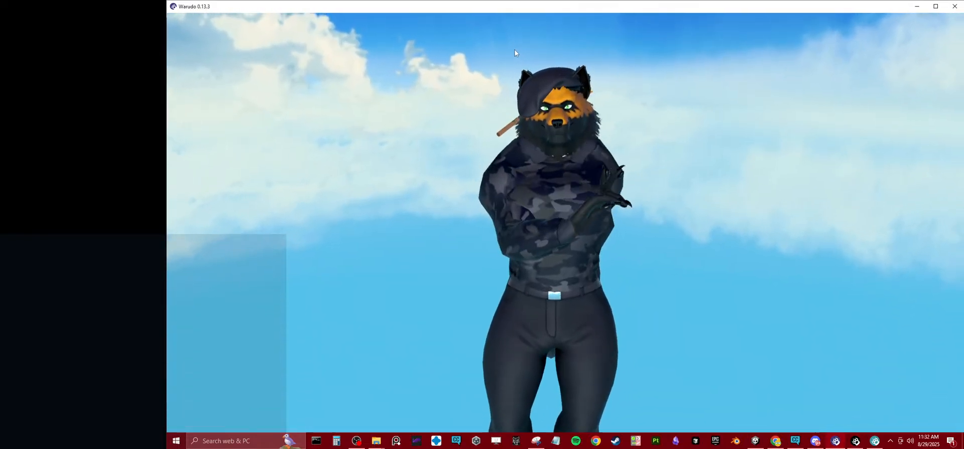
key(alt+Tab)
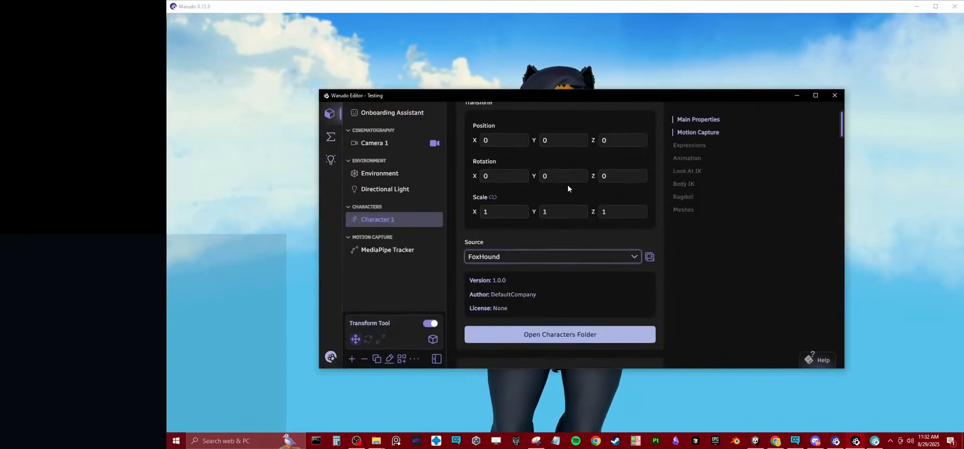
Step: Trigger the cigar toggle's Set Animator Bool node in New Blueprint and check its animated asset and parameter options
click(330, 136)
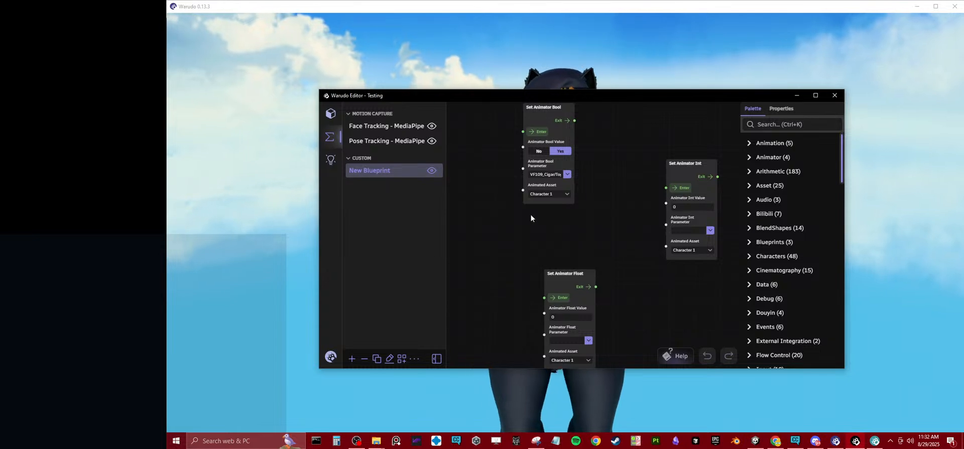
drag(488, 98, 498, 204)
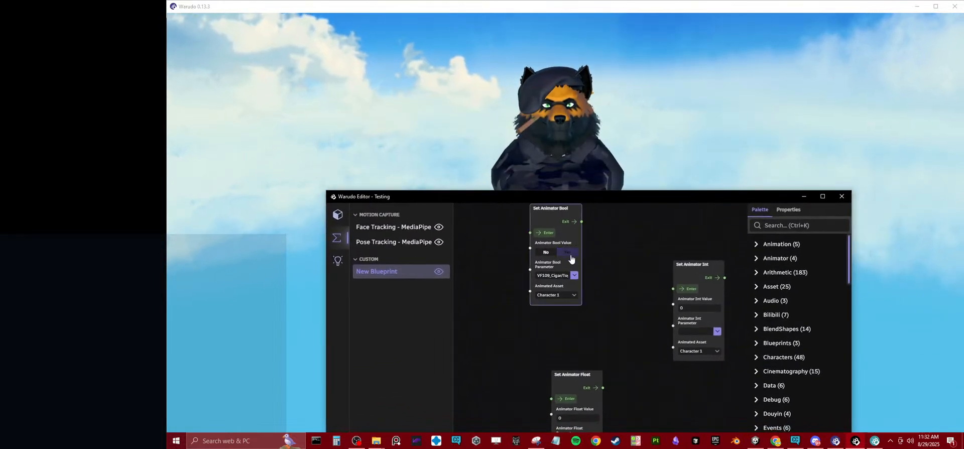
click(544, 234)
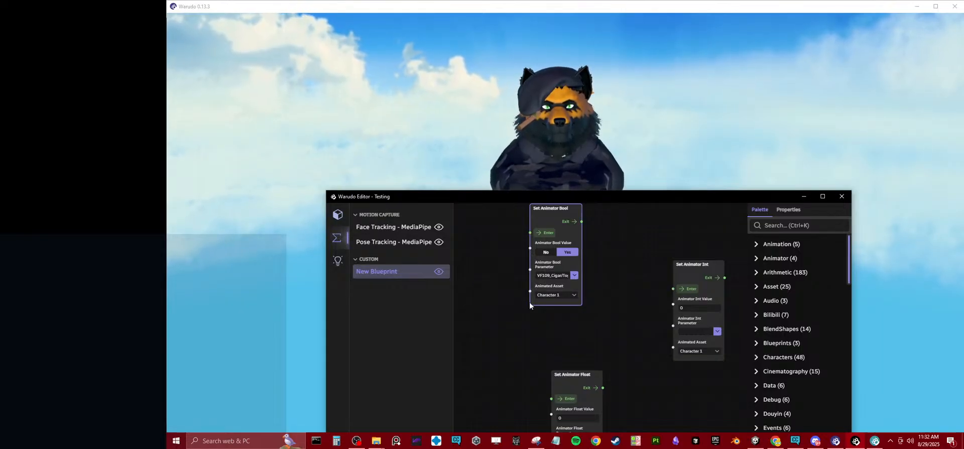
click(559, 296)
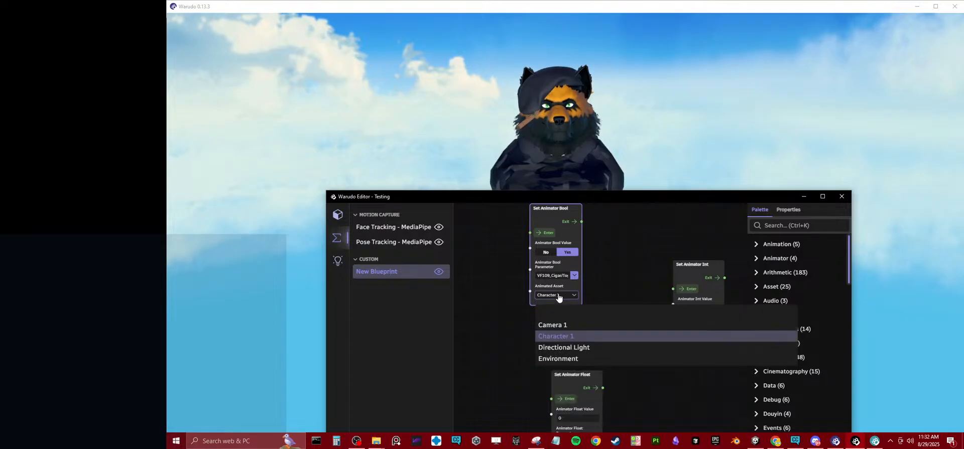
click(590, 291)
click(574, 278)
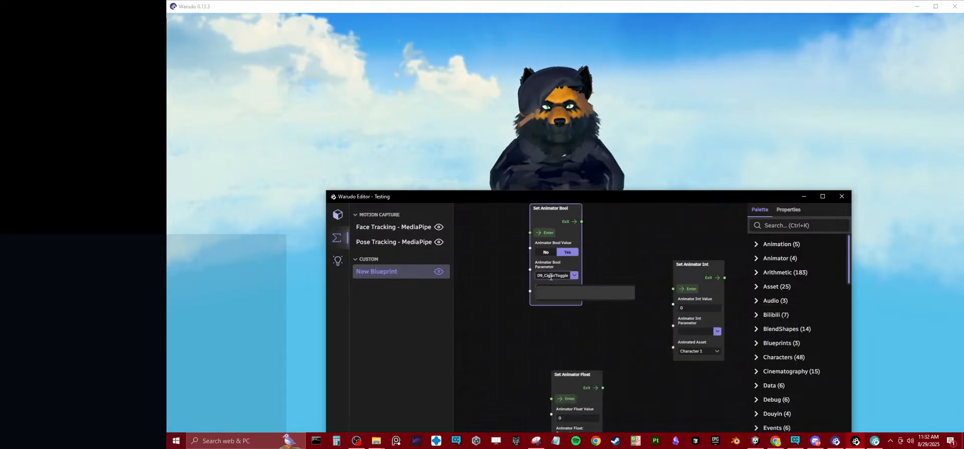
click(608, 254)
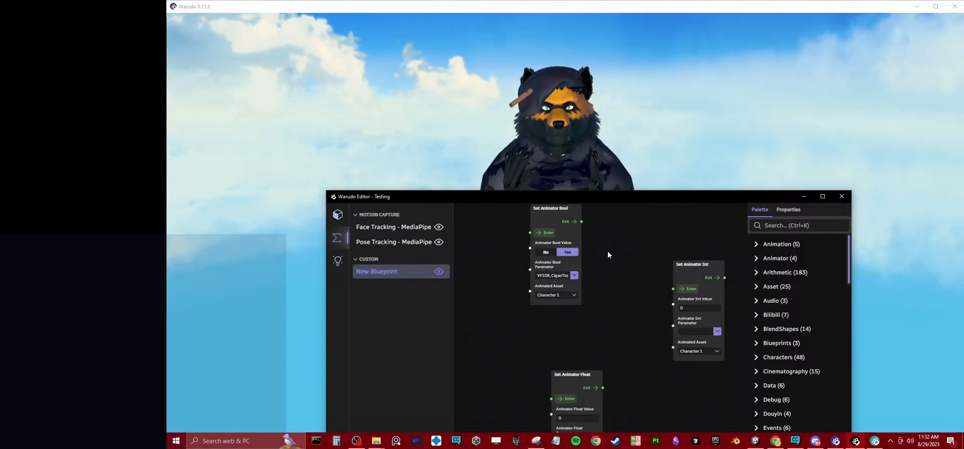
Step: Switch to Unity to review the FoxHound mod's export settings, and check the project's packages in VRChat Creator Companion
click(776, 442)
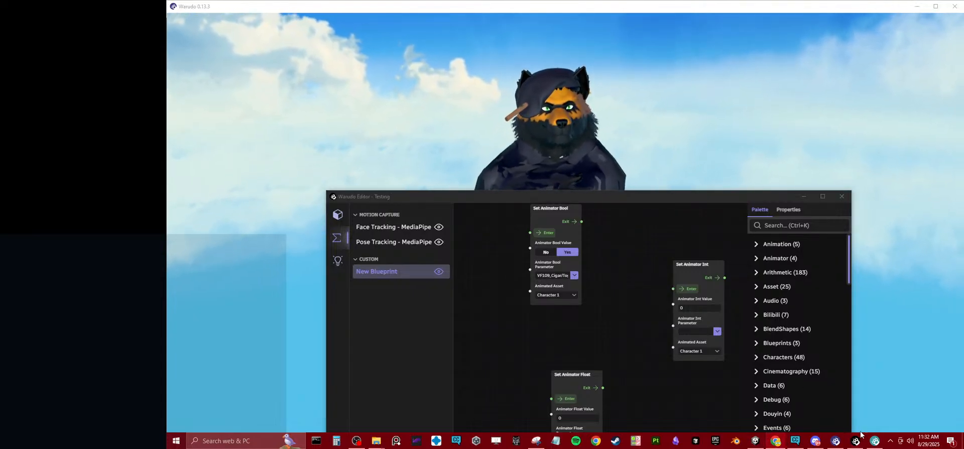
click(755, 441)
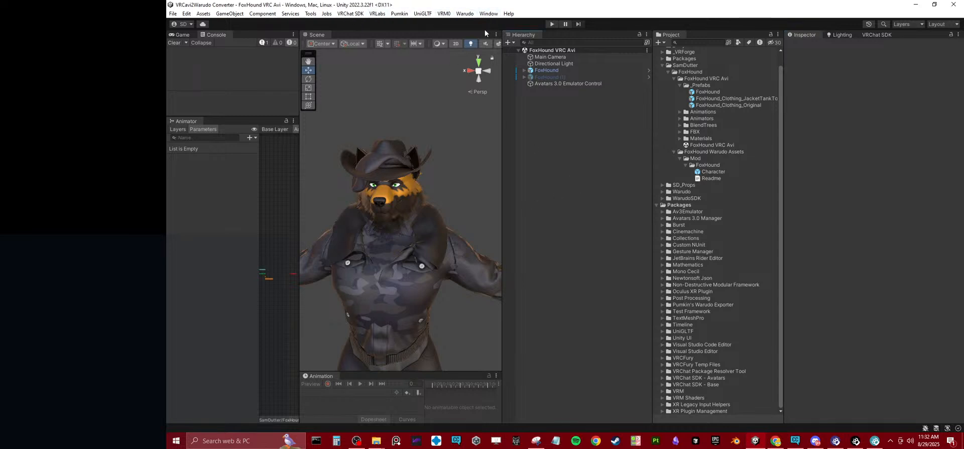
click(465, 15)
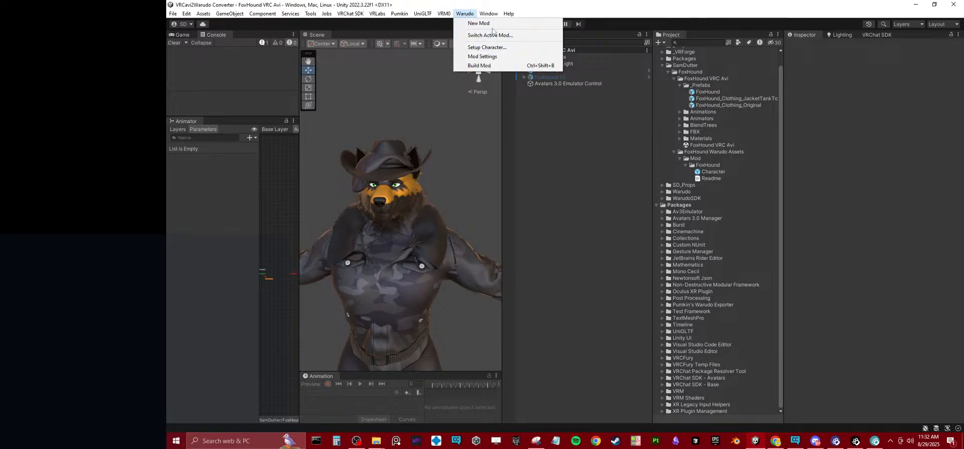
click(489, 57)
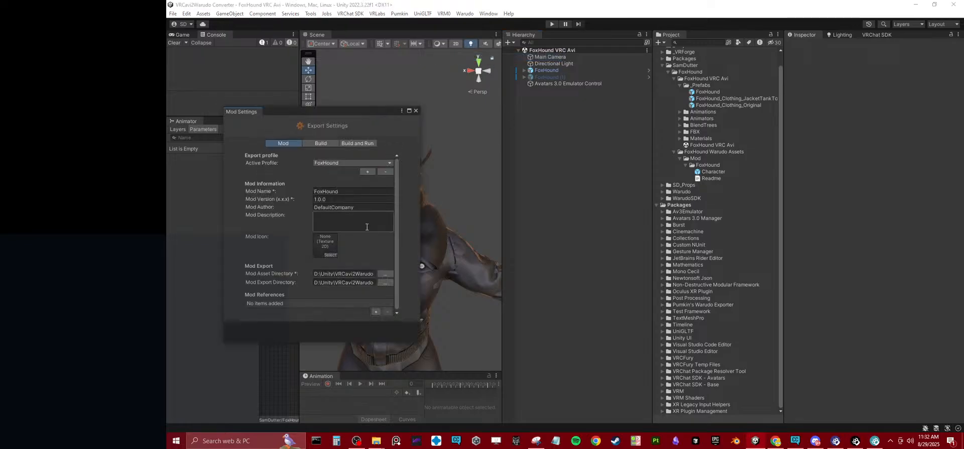
click(324, 143)
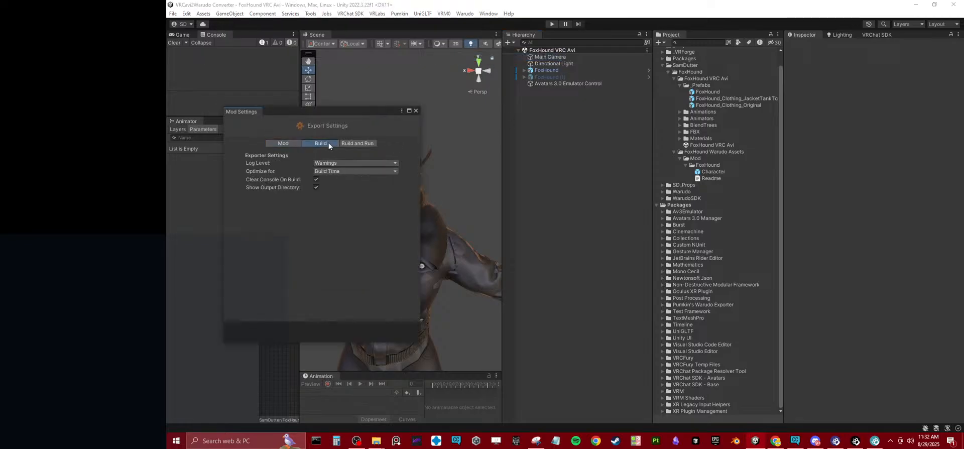
click(350, 143)
click(282, 143)
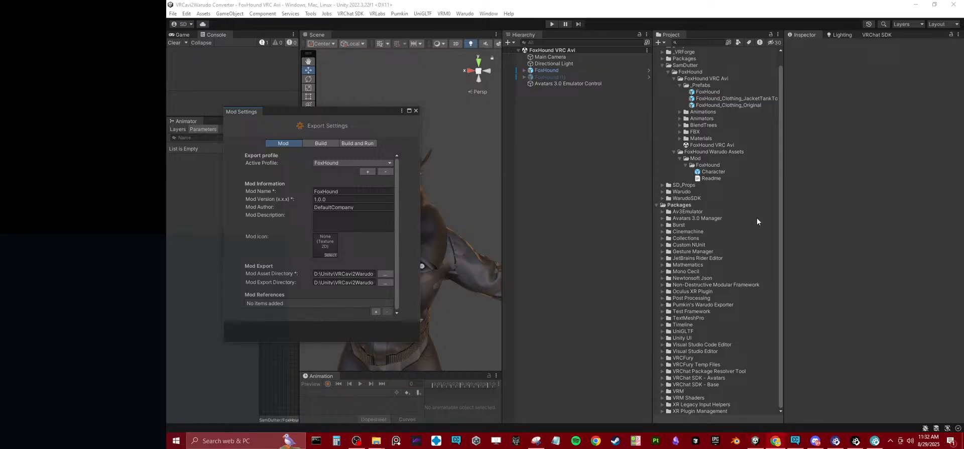
click(795, 440)
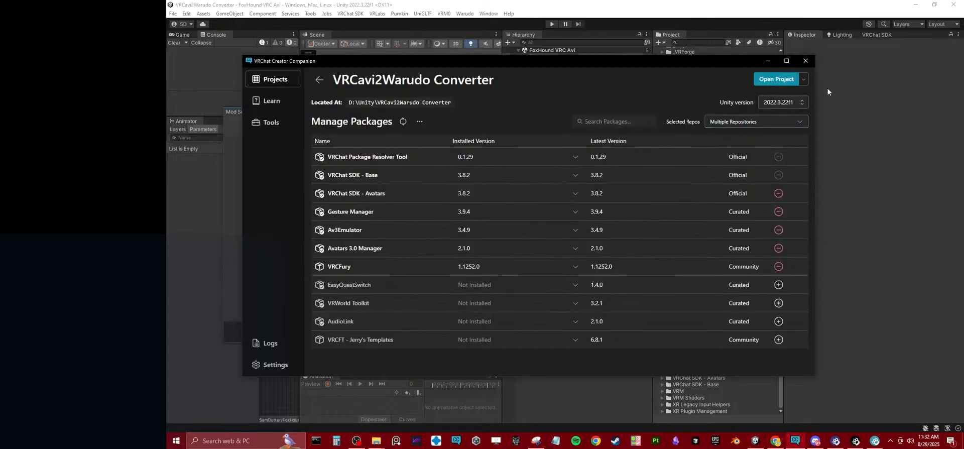
click(806, 60)
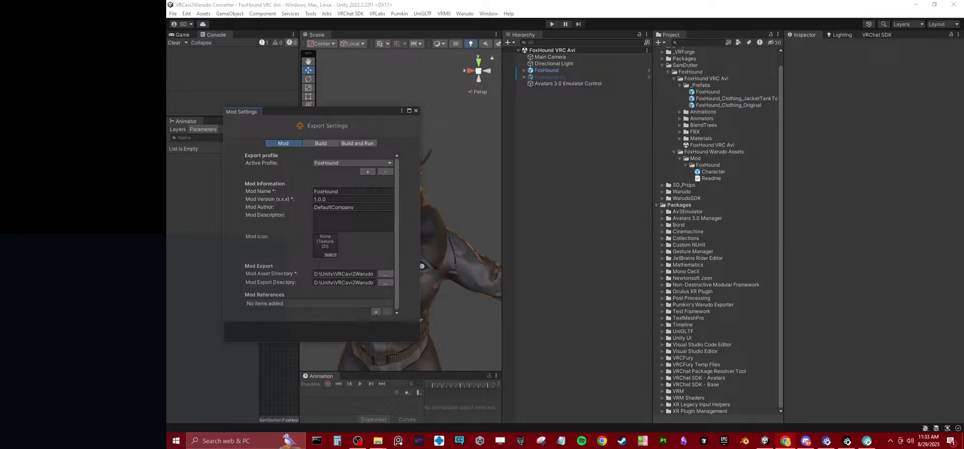
Step: Bring up the VRC to Warudo Exporter documentation in the browser, skim Download & Installation and open the Usage page
drag(963, 222, 506, 1)
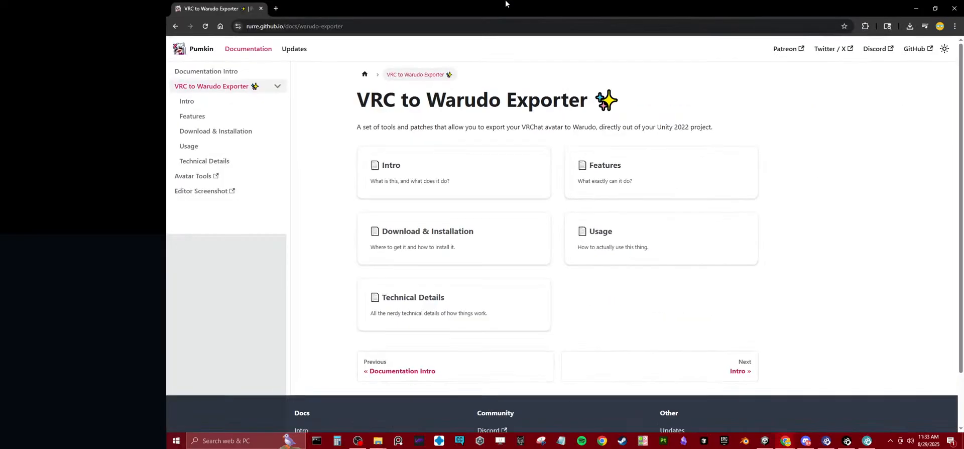
click(474, 236)
scroll(571, 254, down, 15)
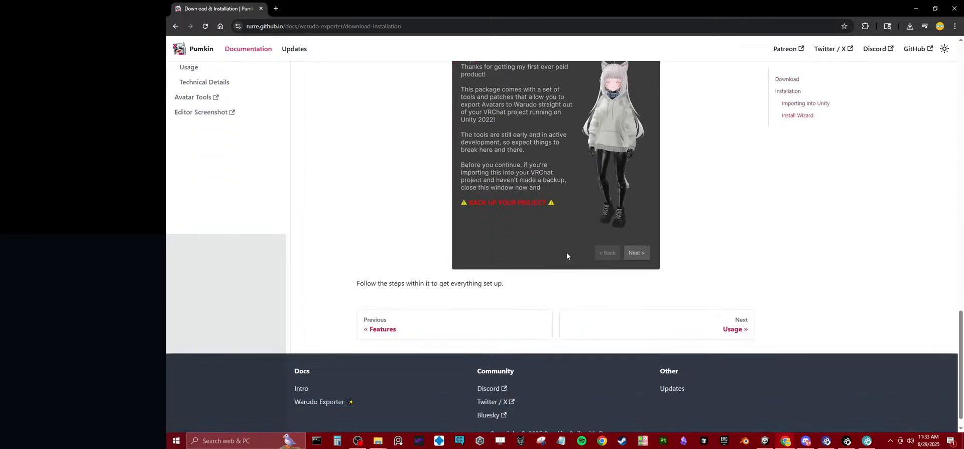
click(691, 300)
Step: Read the Usage page's sections on the exporter's main settings, mod settings, the Optimize for option and exporting
scroll(693, 291, down, 10)
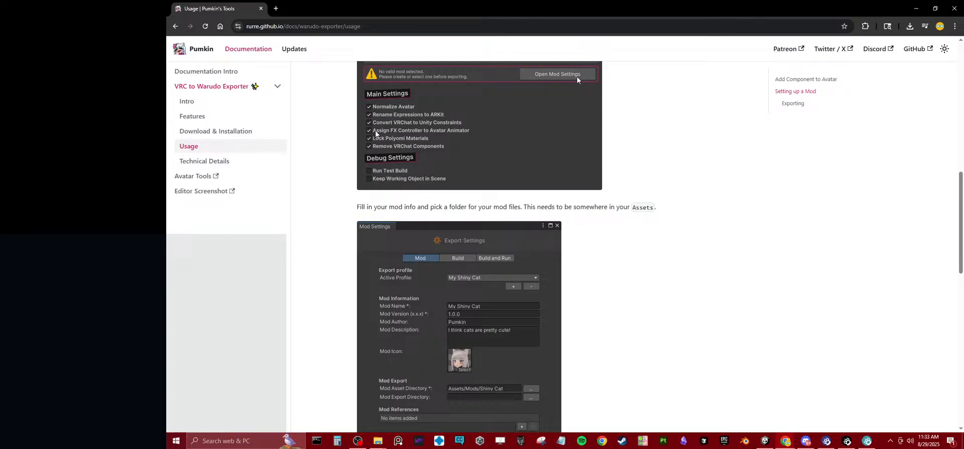
scroll(461, 138, down, 5)
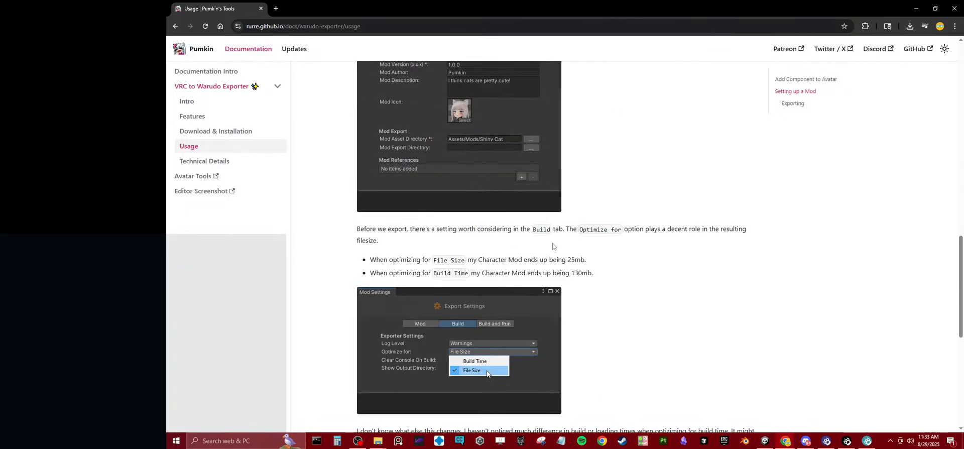
scroll(646, 272, down, 5)
scroll(647, 272, up, 2)
scroll(648, 272, up, 1)
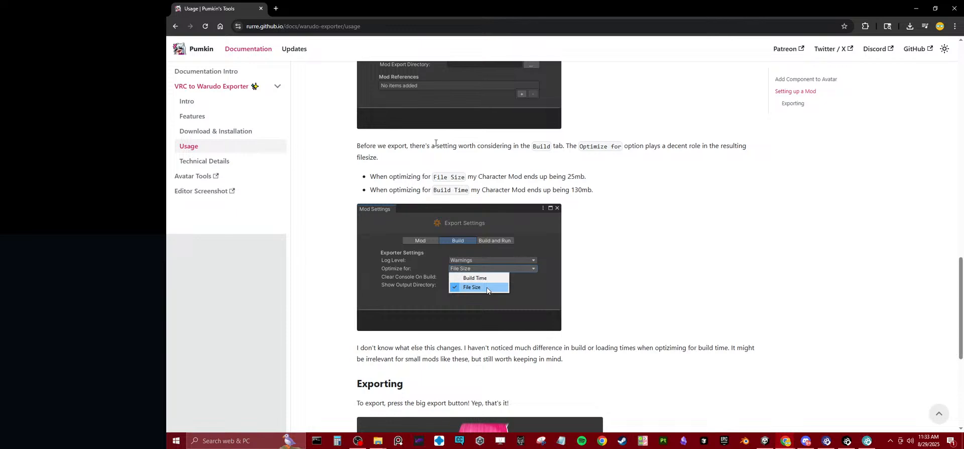
scroll(505, 81, down, 3)
scroll(594, 153, up, 3)
scroll(663, 249, up, 6)
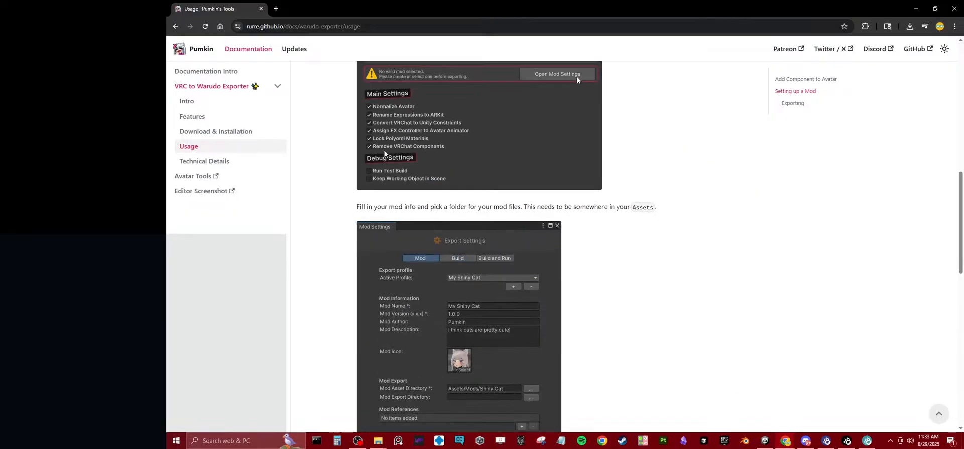
scroll(385, 154, down, 10)
Step: Open the Technical Details page and read the NDMF Plugin and Harmony Patching the Bundle Export sections
click(734, 401)
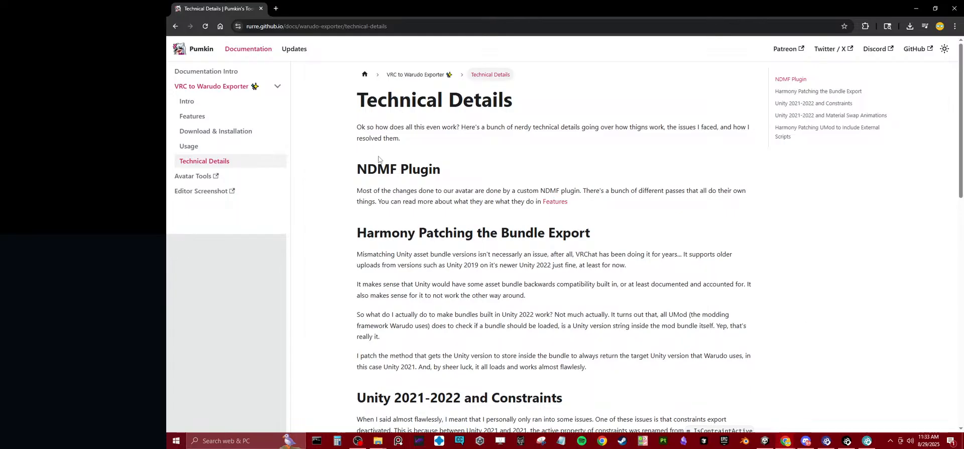
drag(352, 196, 721, 236)
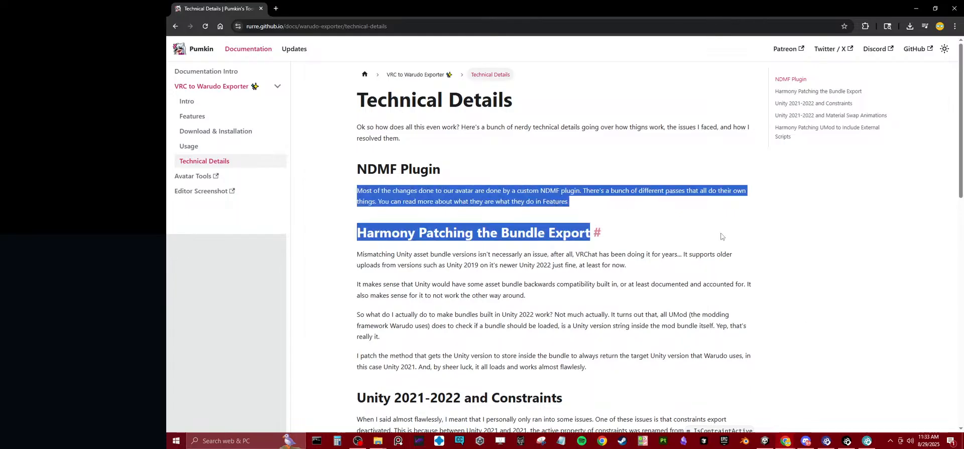
click(520, 208)
scroll(520, 208, down, 2)
drag(361, 152, 357, 272)
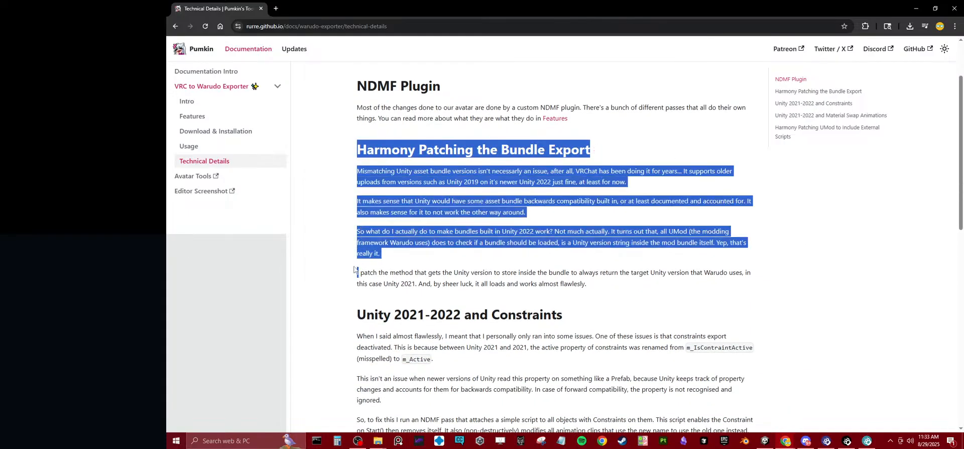
click(366, 187)
drag(357, 201, 599, 217)
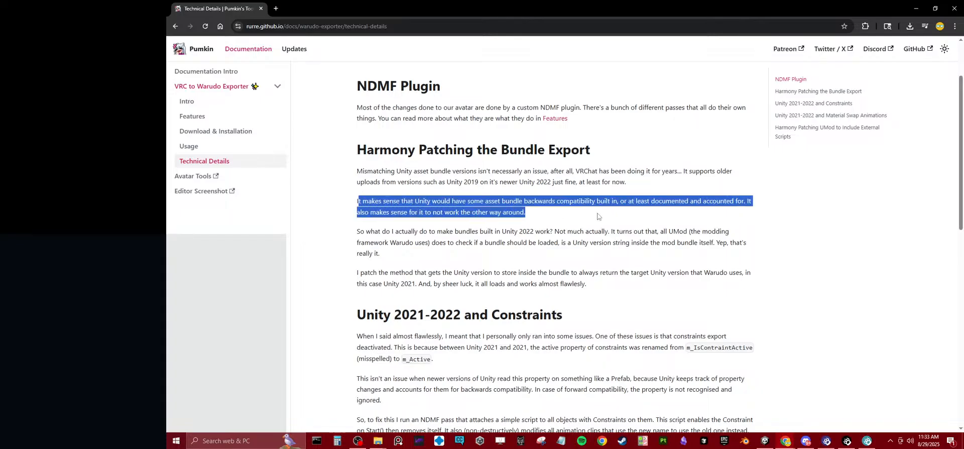
click(602, 221)
Step: Read the Technical Details sections on Unity 2021-2022 constraints, material swap animations and patching UMod to include external scripts
scroll(375, 162, down, 3)
drag(357, 151, 357, 249)
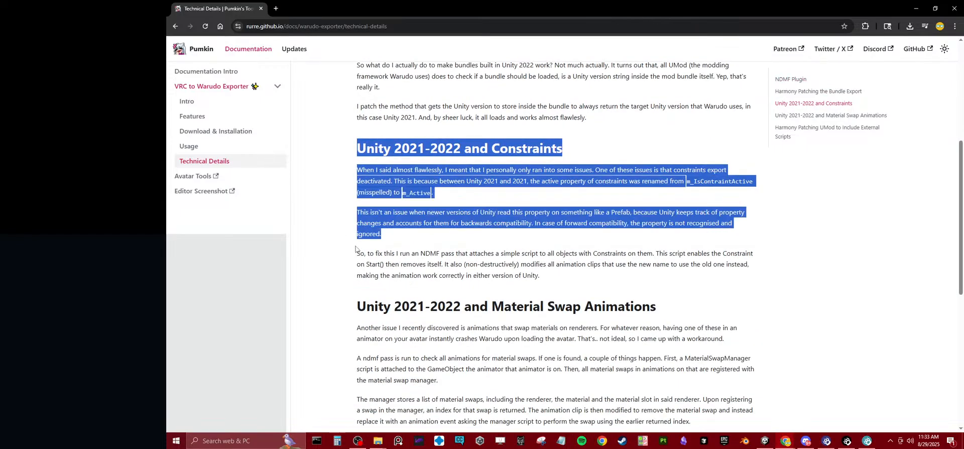
click(357, 247)
drag(357, 155, 310, 258)
scroll(338, 300, down, 3)
click(353, 154)
click(634, 175)
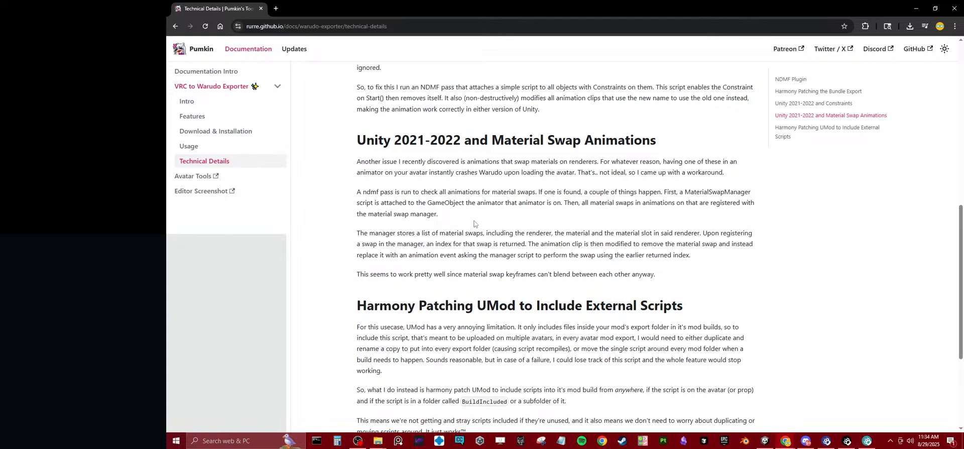
scroll(474, 223, down, 4)
drag(356, 160, 358, 177)
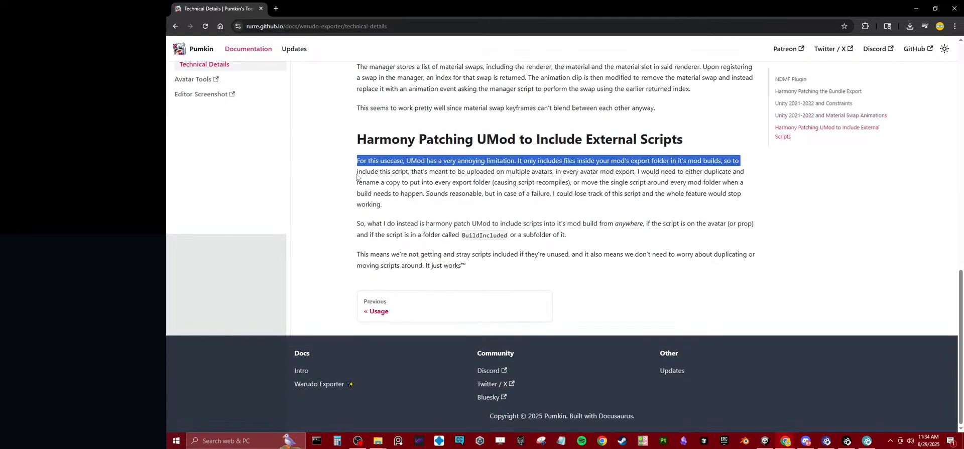
Step: Leave the Technical Details page, search the web for "warudo documentation" in a new tab and open the Warudo Handbook introduction
click(352, 231)
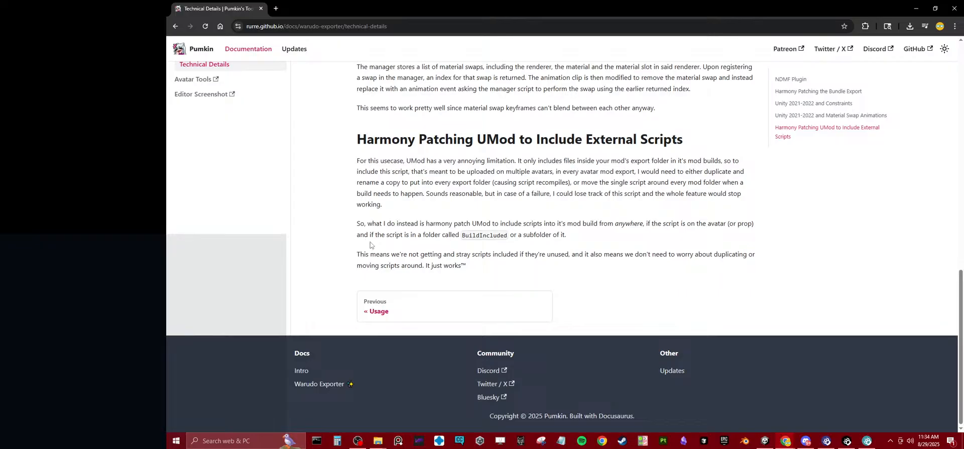
scroll(370, 245, up, 15)
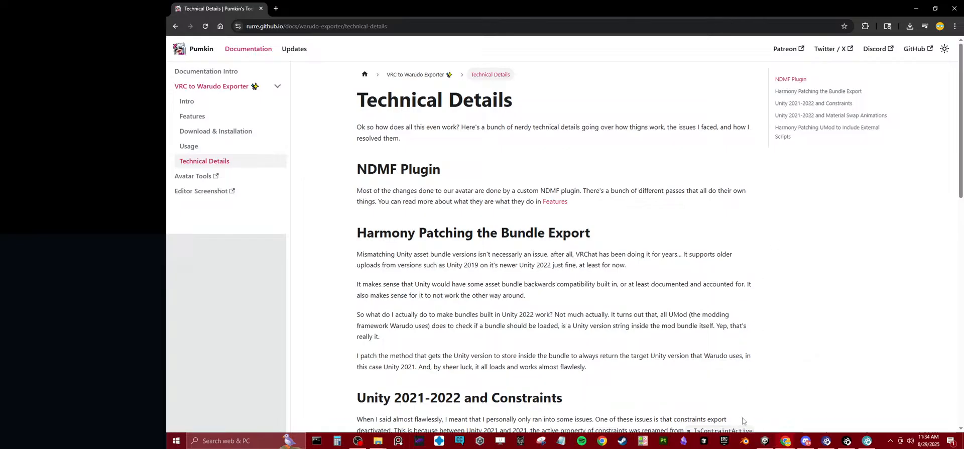
mouse_move(764, 441)
key(ctrl+t)
text(warudo docum)
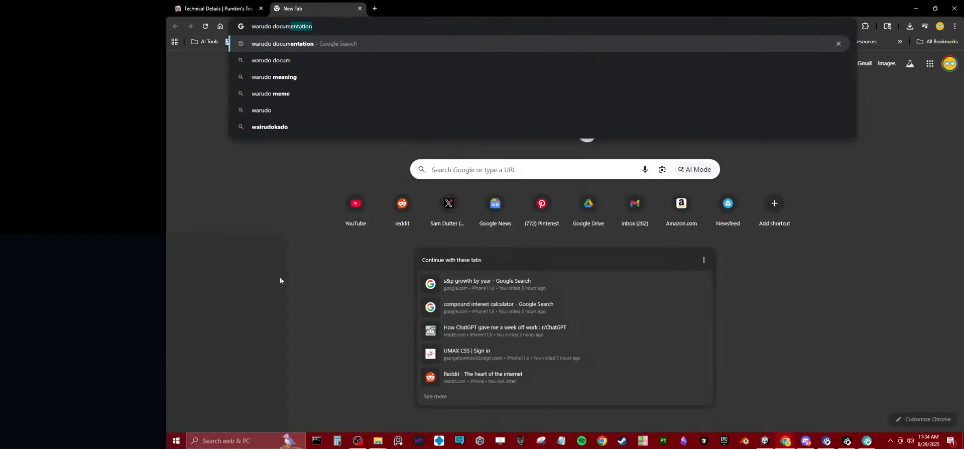
key(Return)
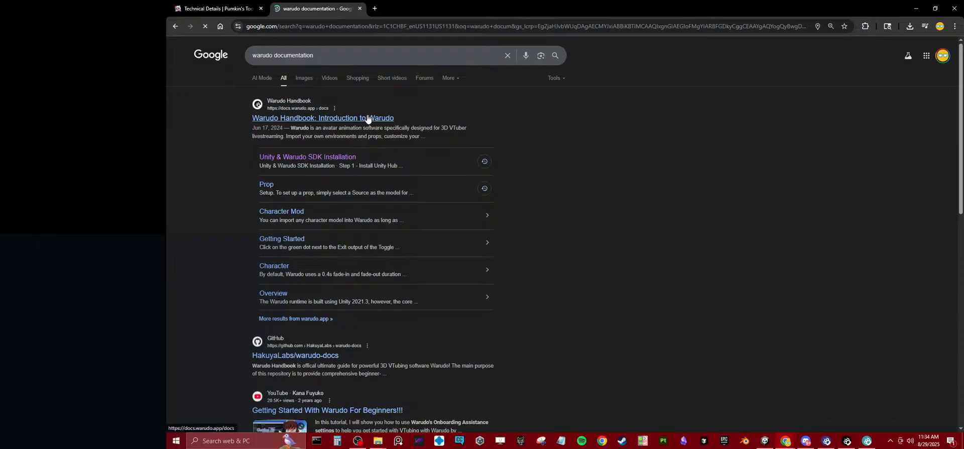
click(368, 118)
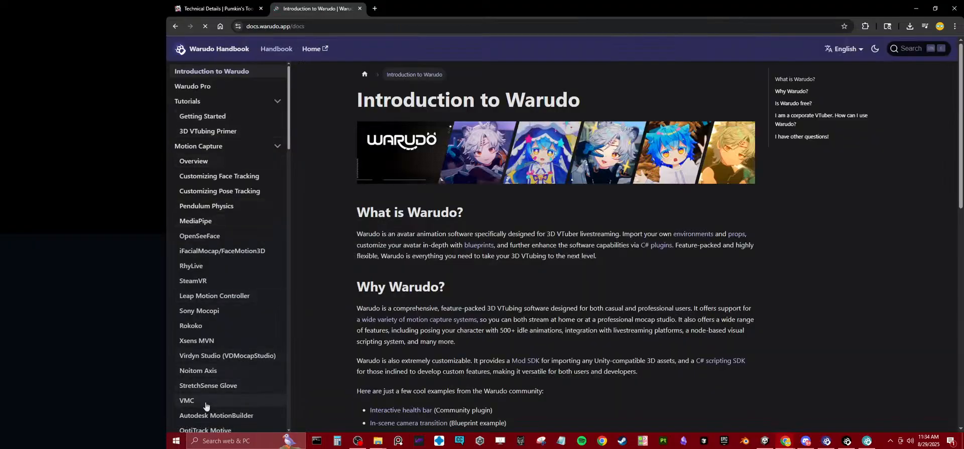
Step: Find the Modding section of the Warudo Handbook and open its Character Animation Mod page
scroll(205, 218, down, 15)
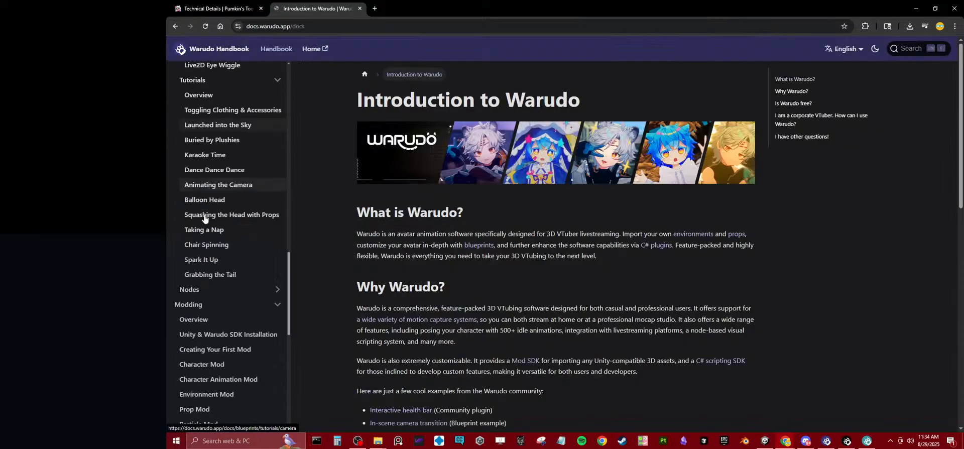
scroll(205, 219, down, 8)
scroll(205, 217, up, 5)
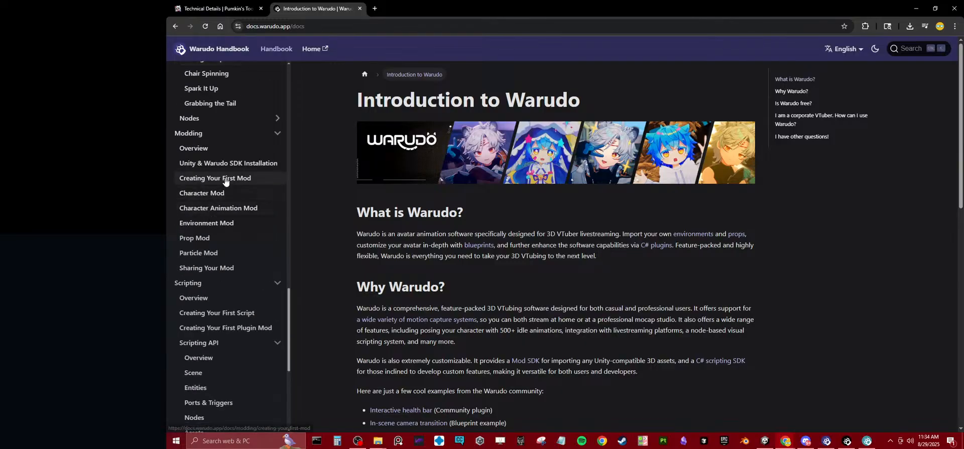
click(217, 207)
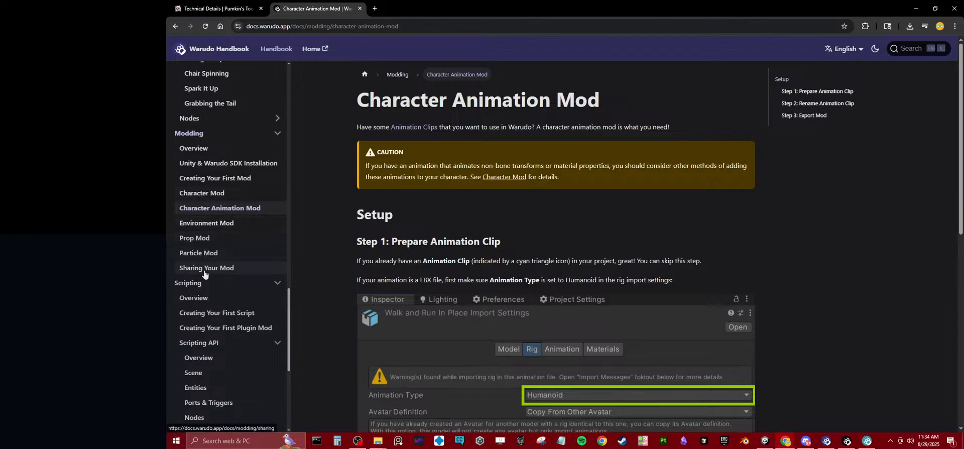
Step: Open the Character Mod page and skim its setup, export, scaling and third-party component sections
click(201, 194)
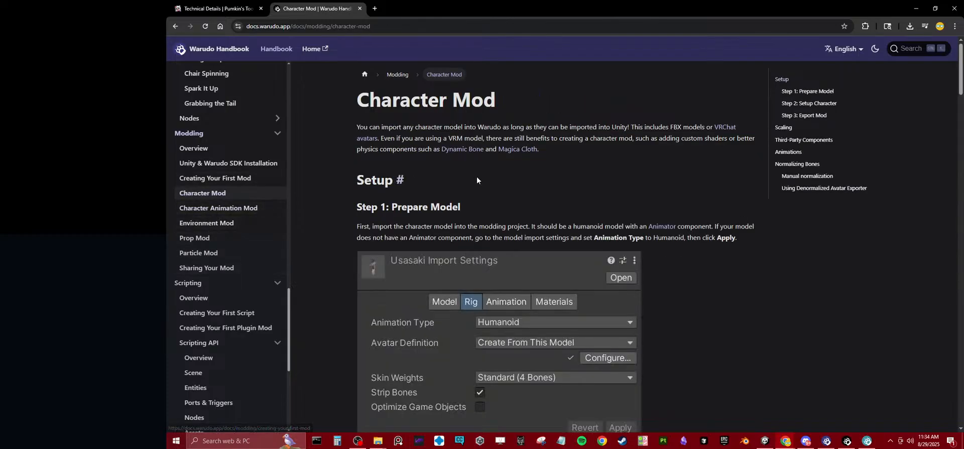
scroll(472, 185, down, 15)
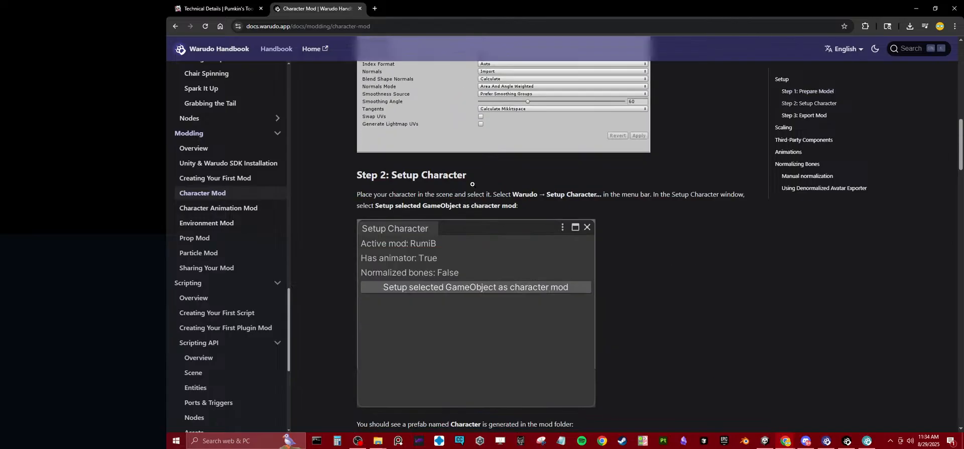
scroll(472, 186, down, 7)
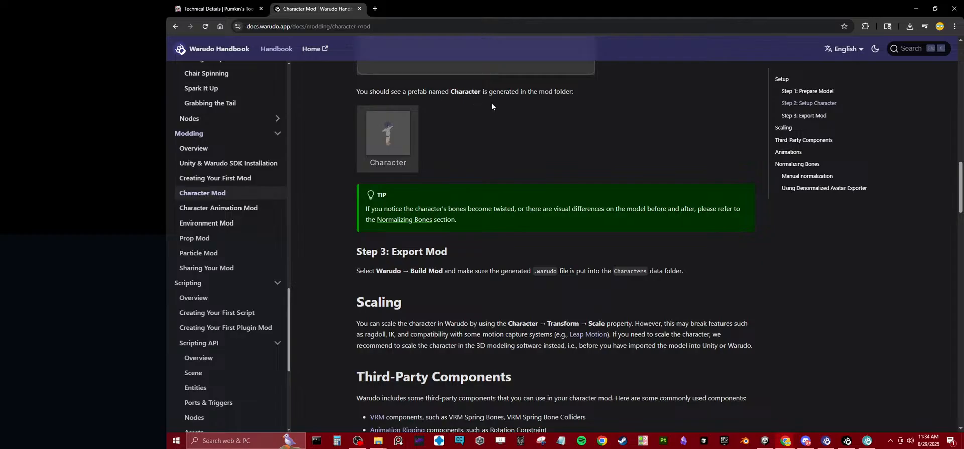
scroll(548, 123, down, 3)
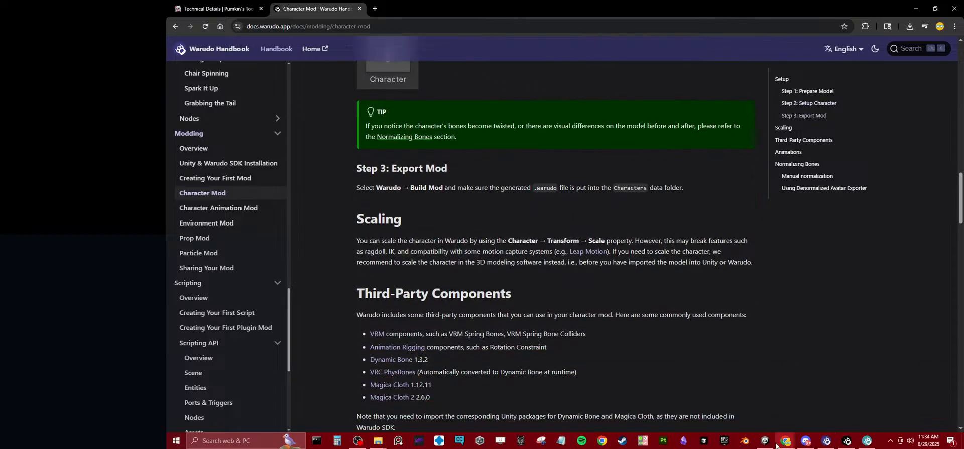
Step: Switch back to Unity, review the Build export settings of the FoxHound mod and close Mod Settings
click(765, 440)
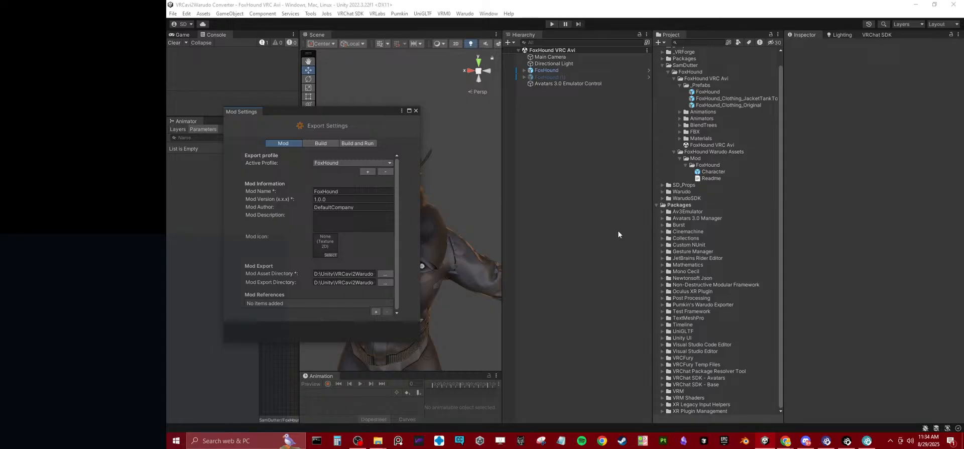
click(325, 144)
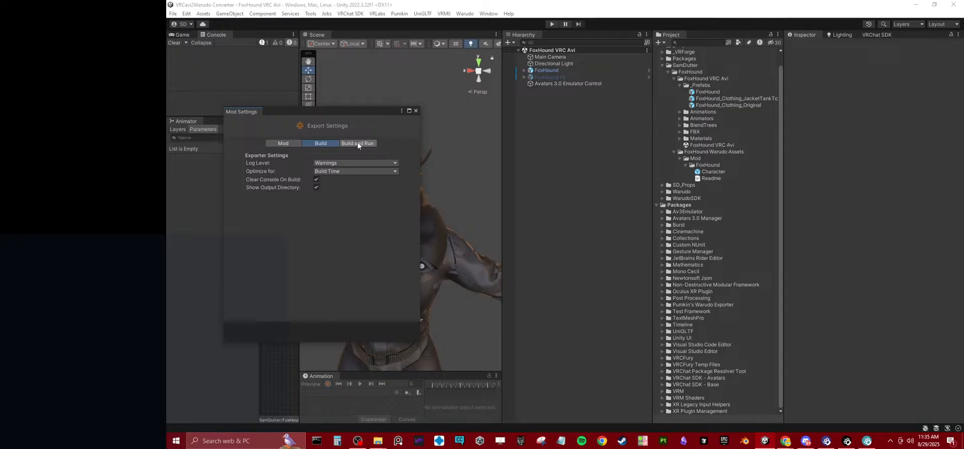
click(416, 111)
Step: Compare the components of the FoxHound avatar with those of FoxHound (1)
click(714, 171)
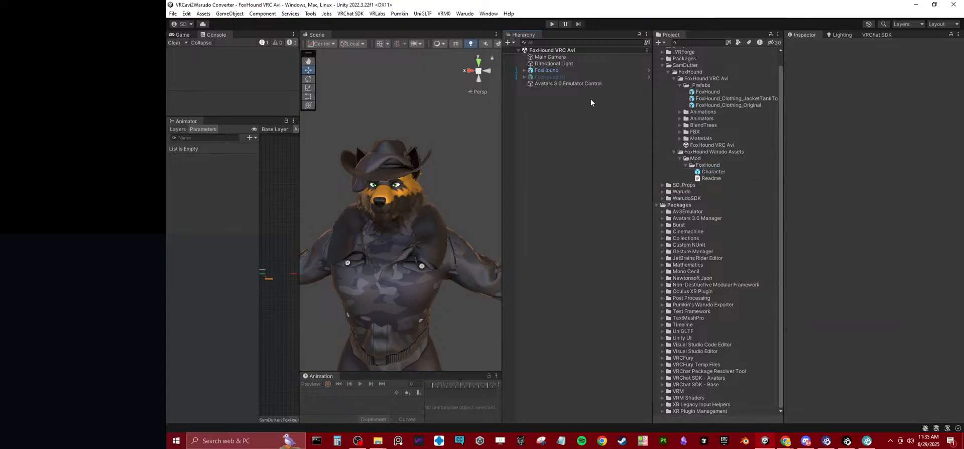
click(568, 71)
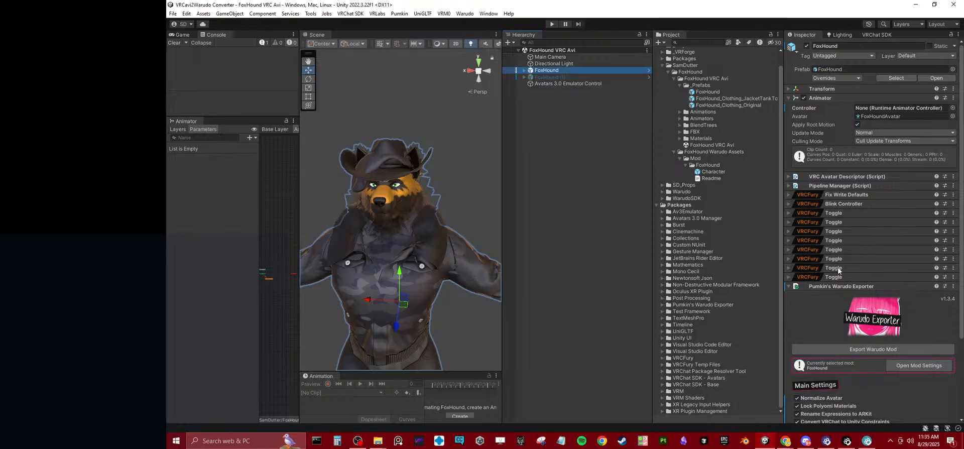
click(568, 77)
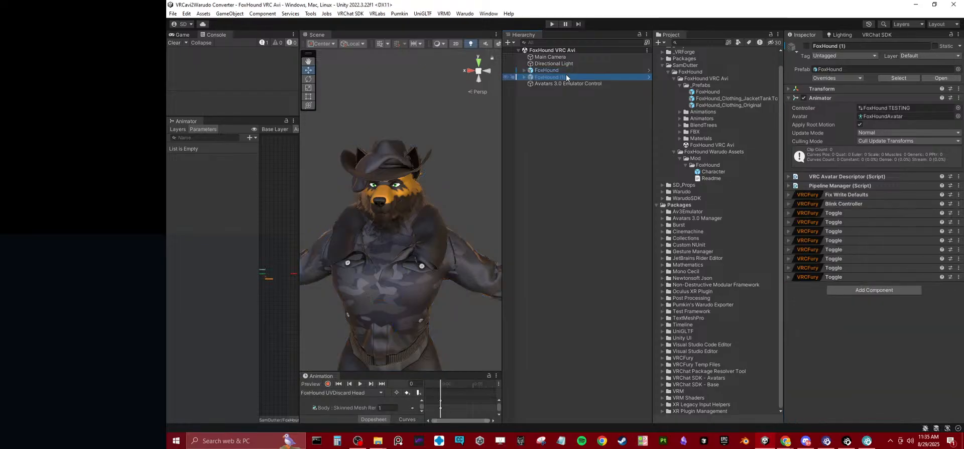
click(563, 70)
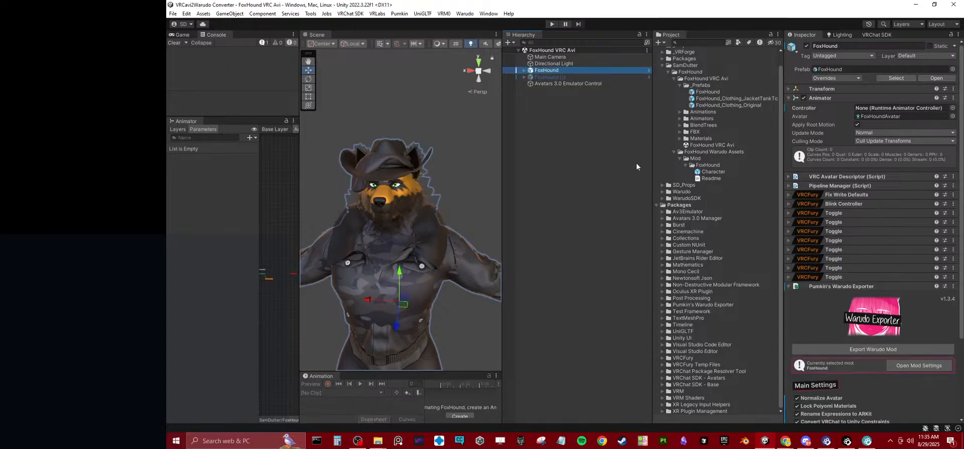
Step: Browse the VRCFury package's Runtime, VF, Model, VrcfResources and Tests folders
click(663, 357)
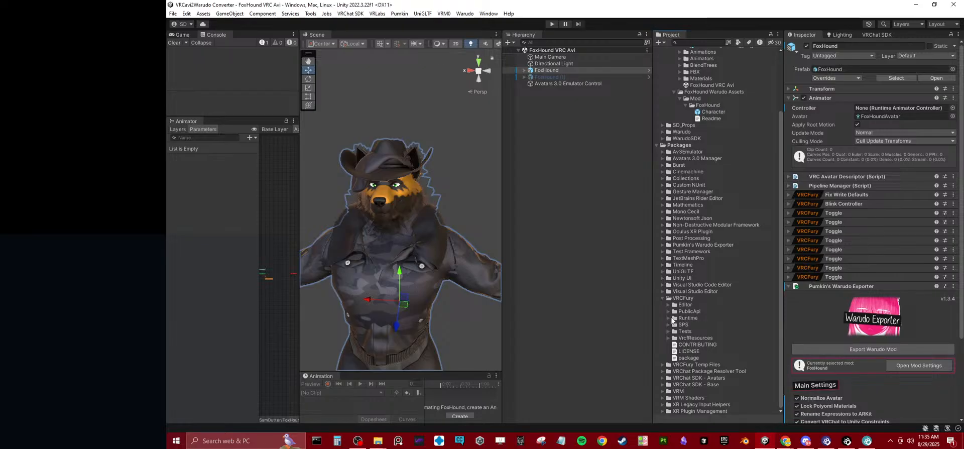
click(669, 318)
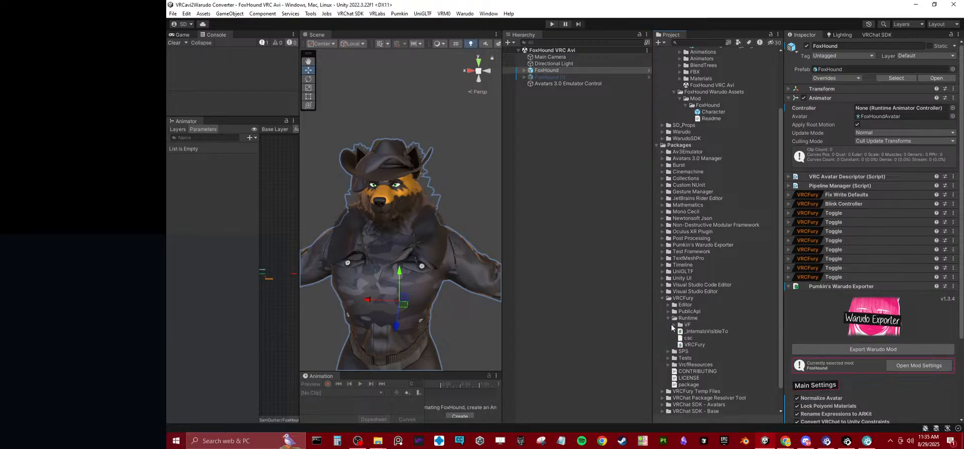
click(673, 324)
click(680, 338)
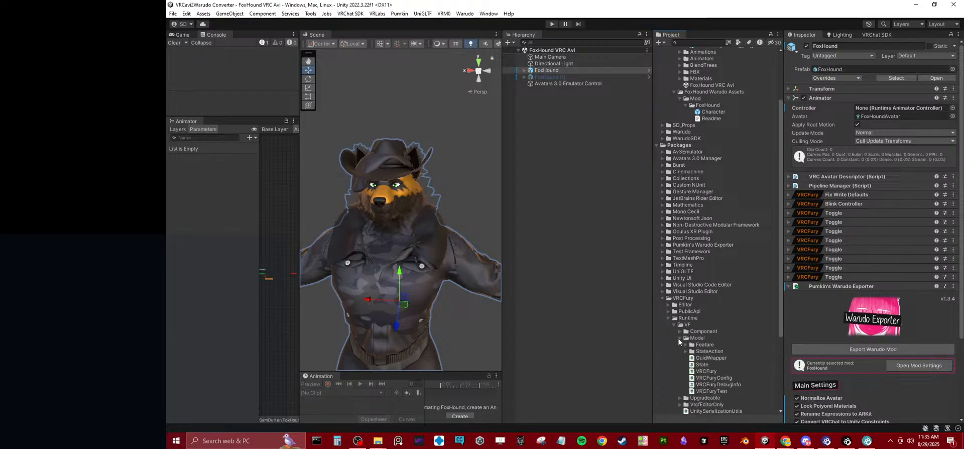
click(679, 338)
scroll(678, 339, down, 3)
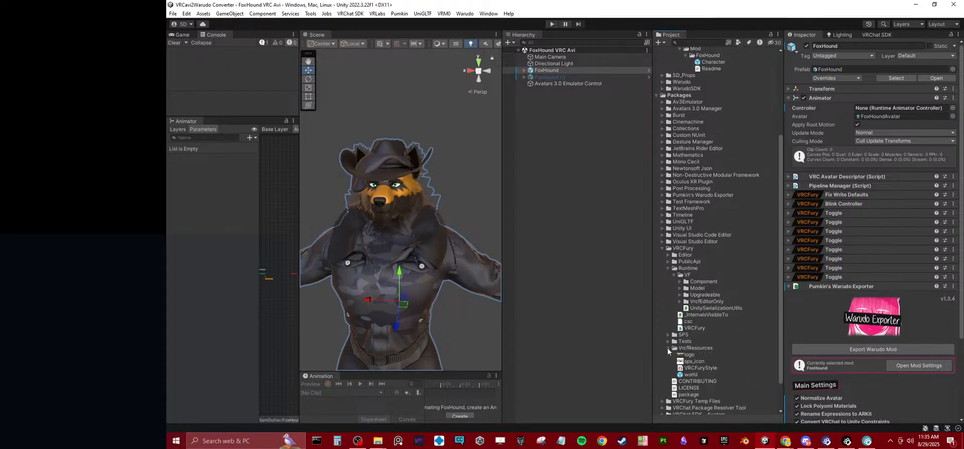
click(669, 299)
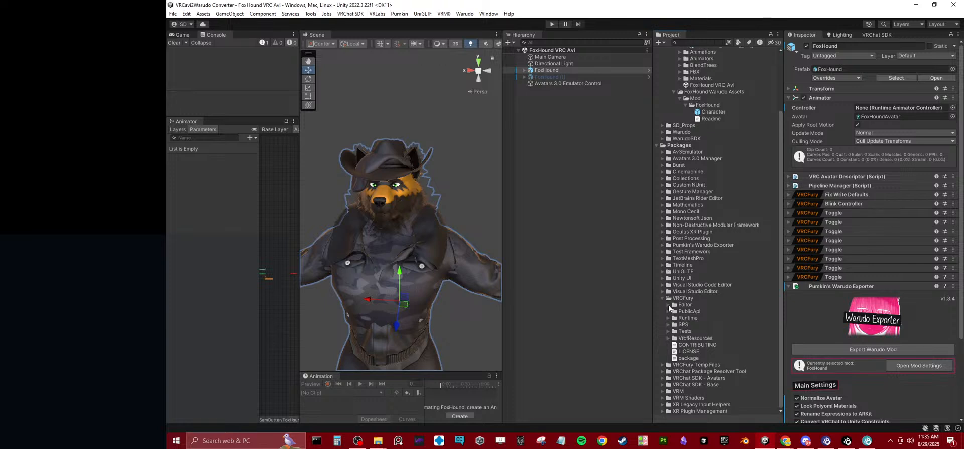
click(668, 338)
click(668, 338)
click(669, 331)
click(668, 331)
Step: Copy the Pumkin's Warudo Exporter component on the FoxHound avatar and remove it from the avatar
click(582, 63)
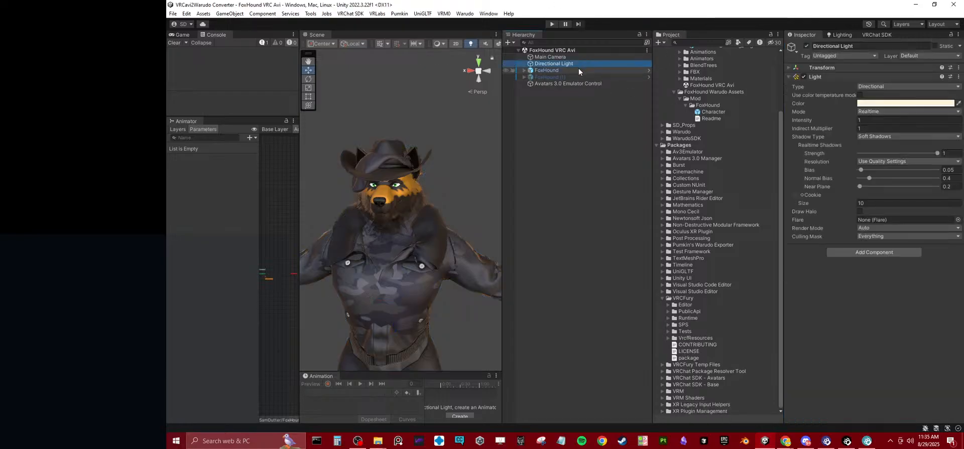
click(579, 70)
click(954, 287)
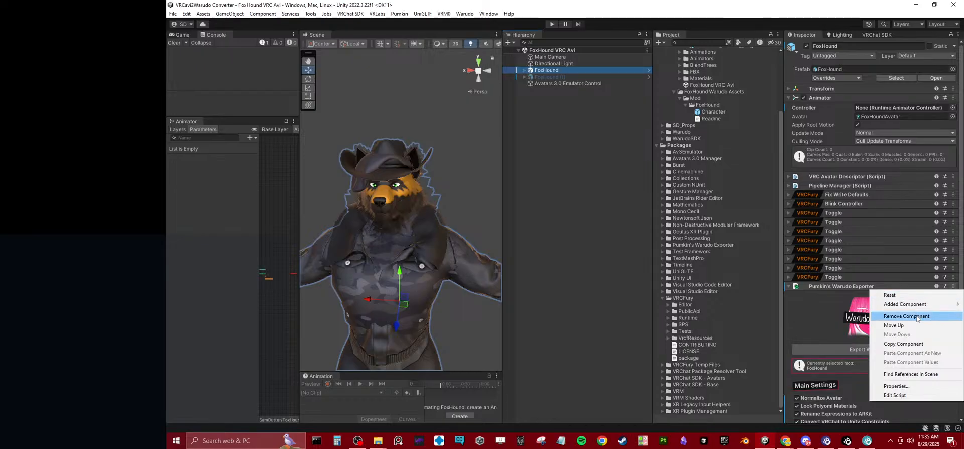
click(920, 344)
click(953, 286)
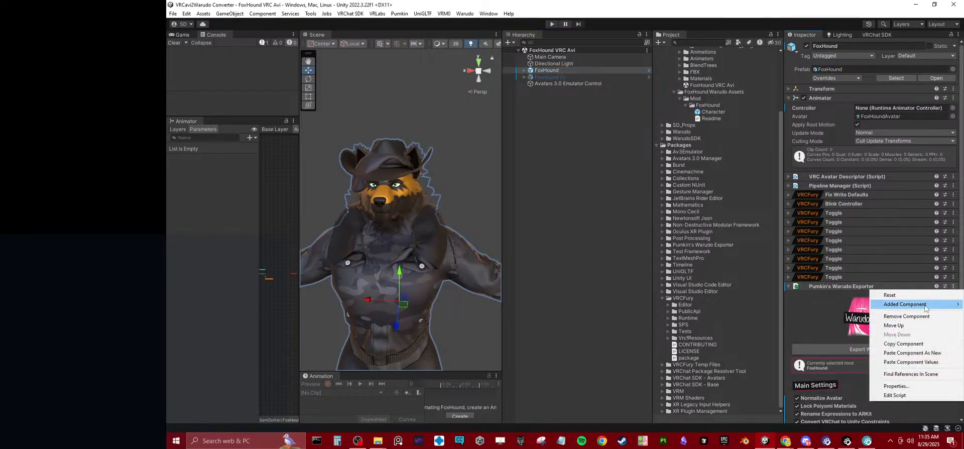
click(907, 316)
Step: Enter Play mode and move the Warudo Handbook browser window aside
click(550, 24)
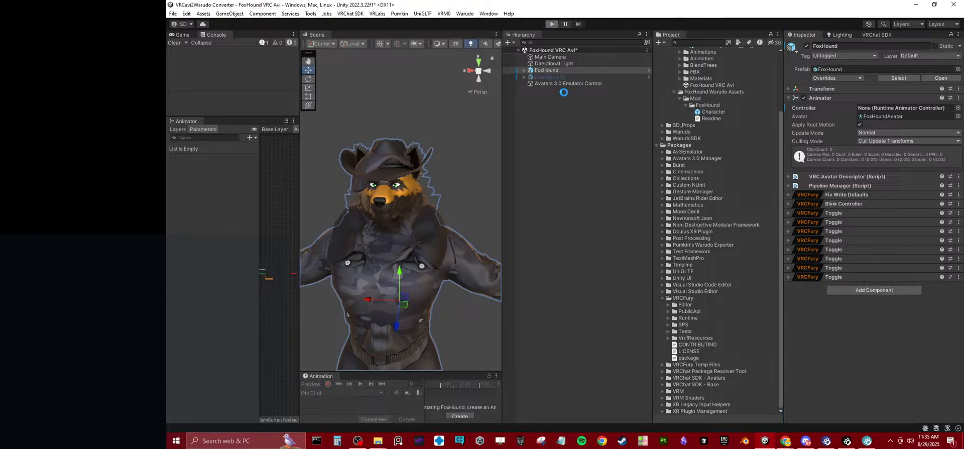
mouse_move(786, 441)
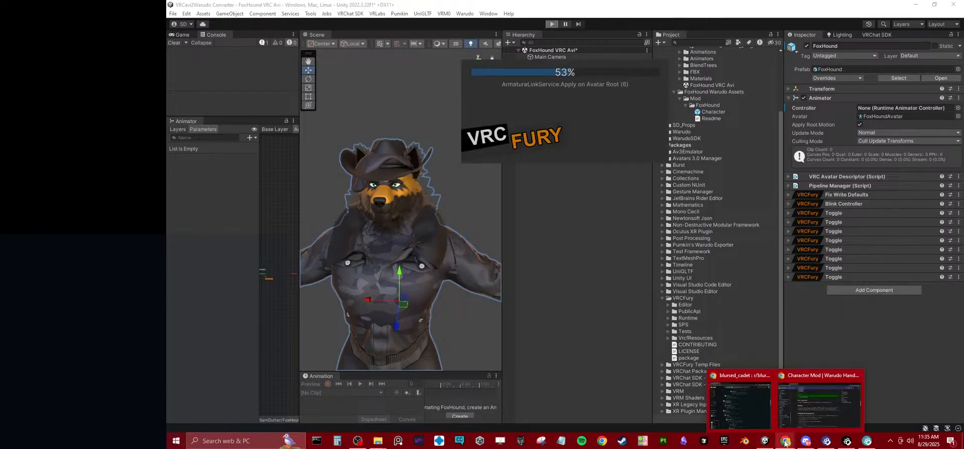
click(818, 413)
drag(457, 4, 166, 4)
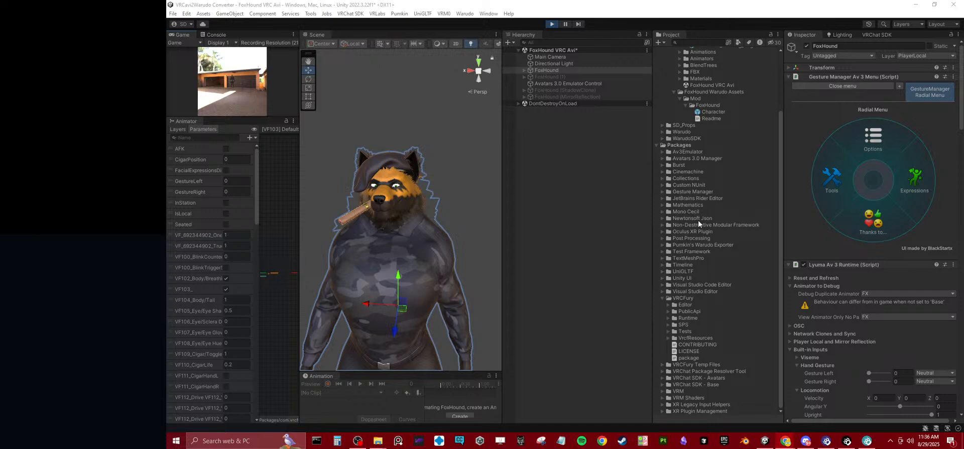
Step: Collapse FoxHound's Gesture Manager and Lyuma Av 3 Runtime components to examine its VRC Fury Test and Animator components
click(592, 73)
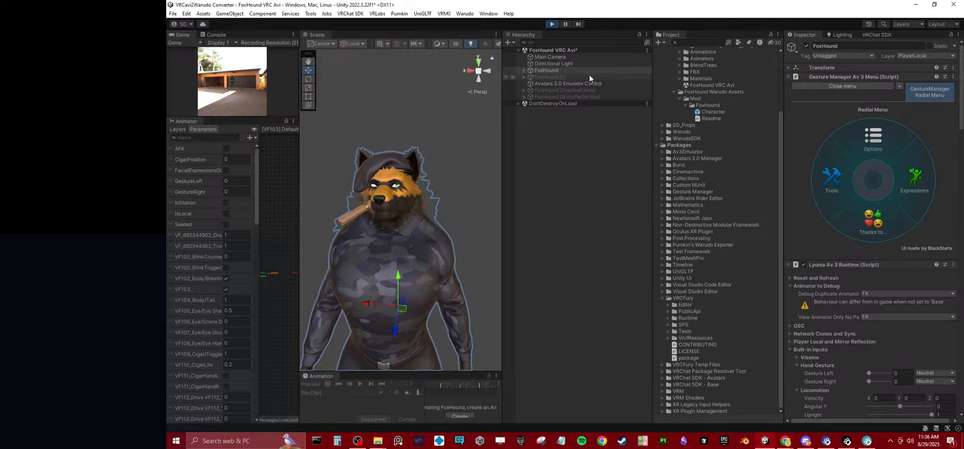
click(842, 76)
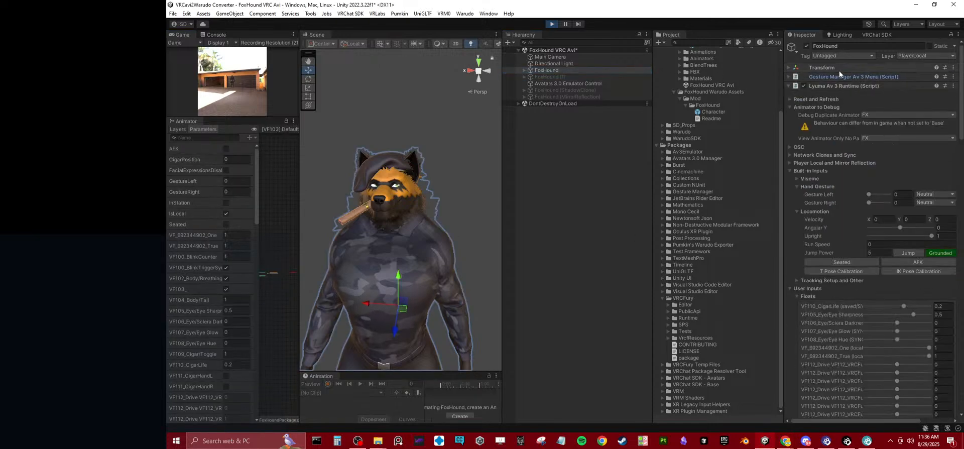
click(836, 85)
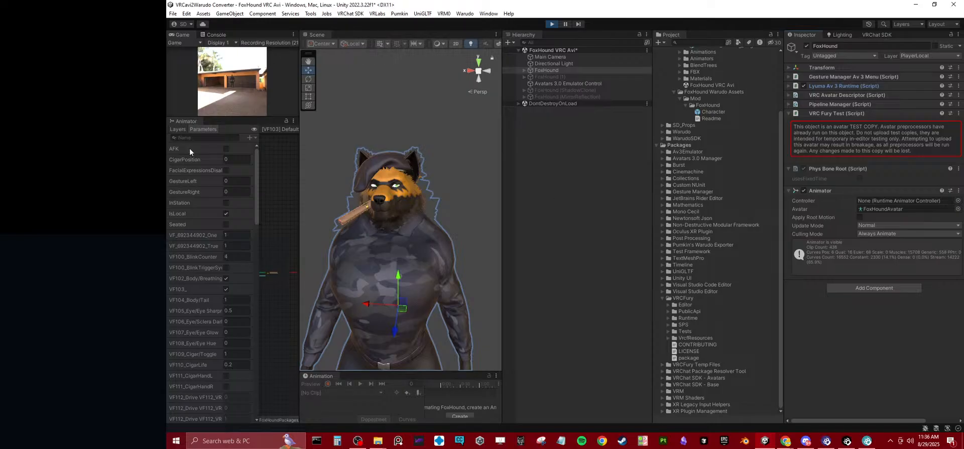
Step: Inspect the components of the FoxHound shadow clone, the mirror reflection copy and FoxHound (1) in Play mode
click(547, 92)
click(544, 96)
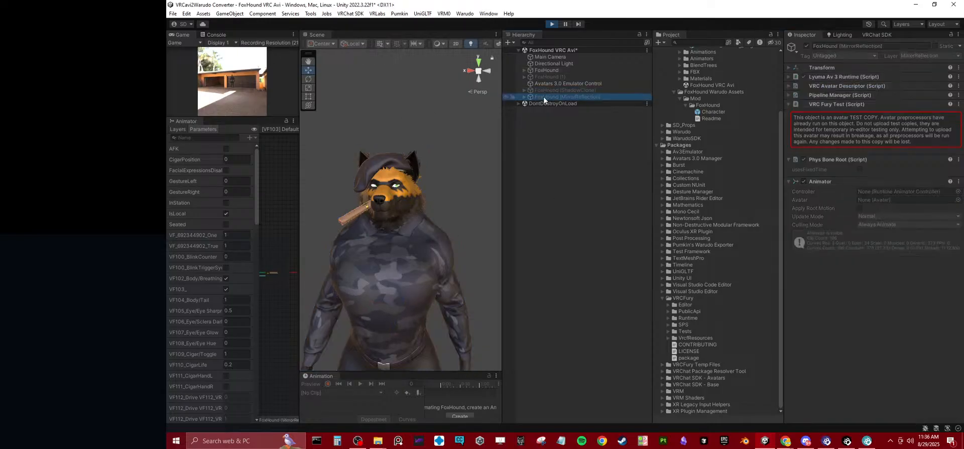
click(544, 91)
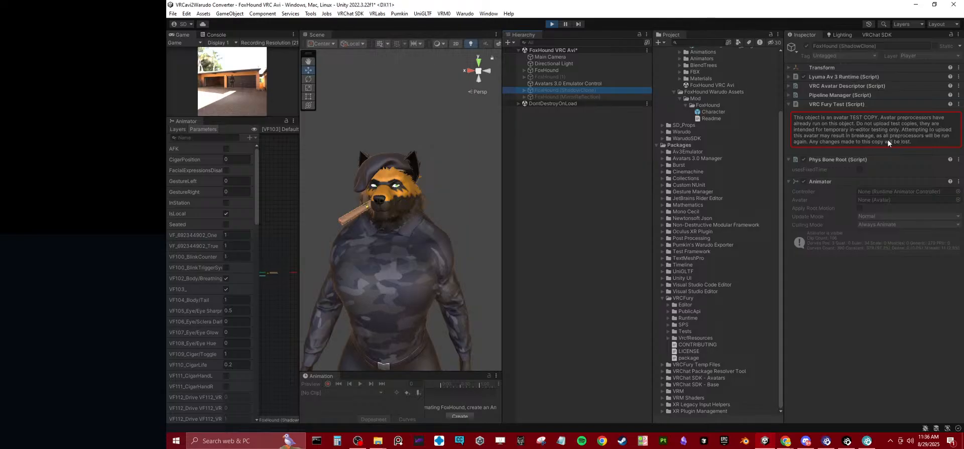
click(552, 77)
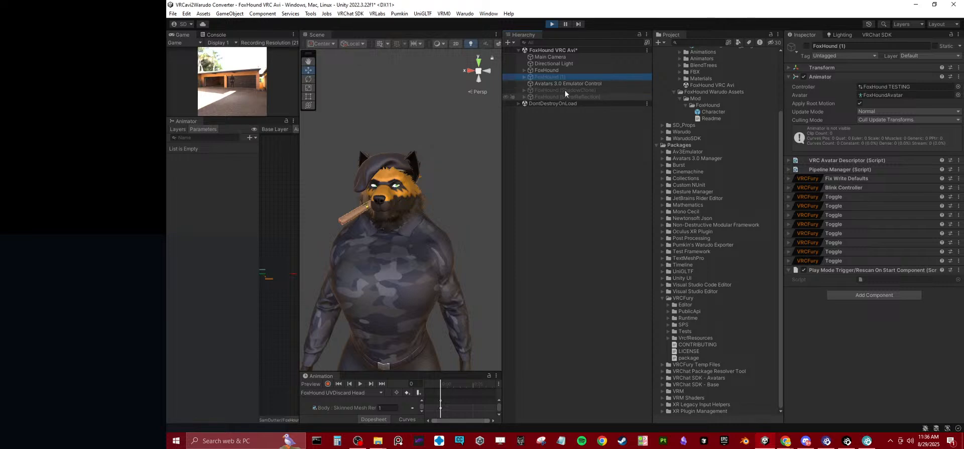
Step: Review the FoxHound test copy's components once more and exit Play mode
click(565, 90)
click(536, 70)
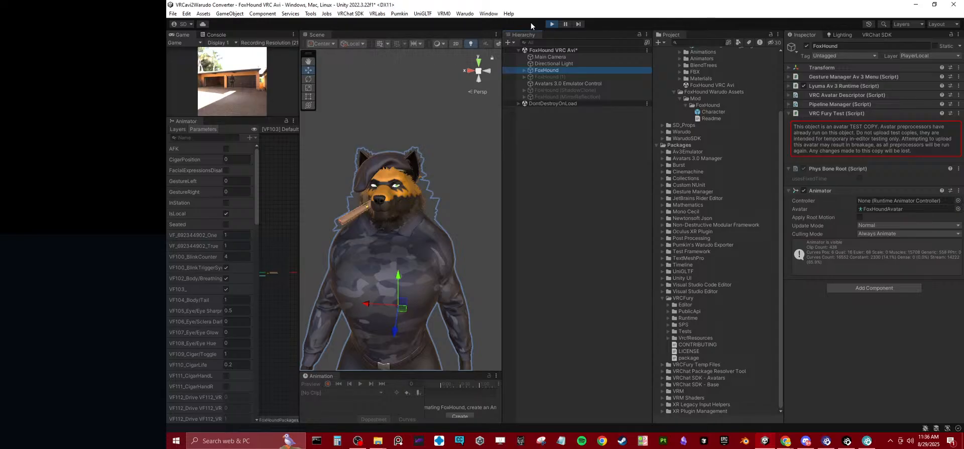
click(552, 25)
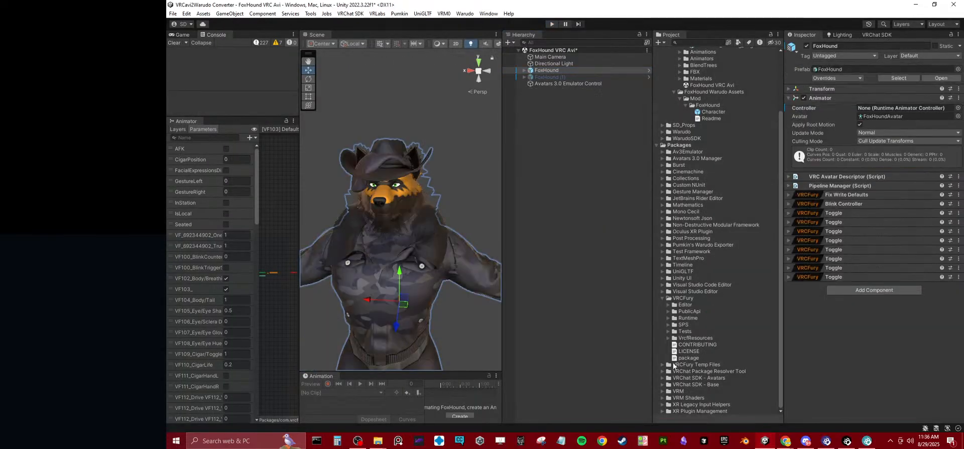
Step: Expand the FoxHound build inside VRCFury Temp Files and select its VRCFury FX animator controller
click(666, 367)
click(664, 365)
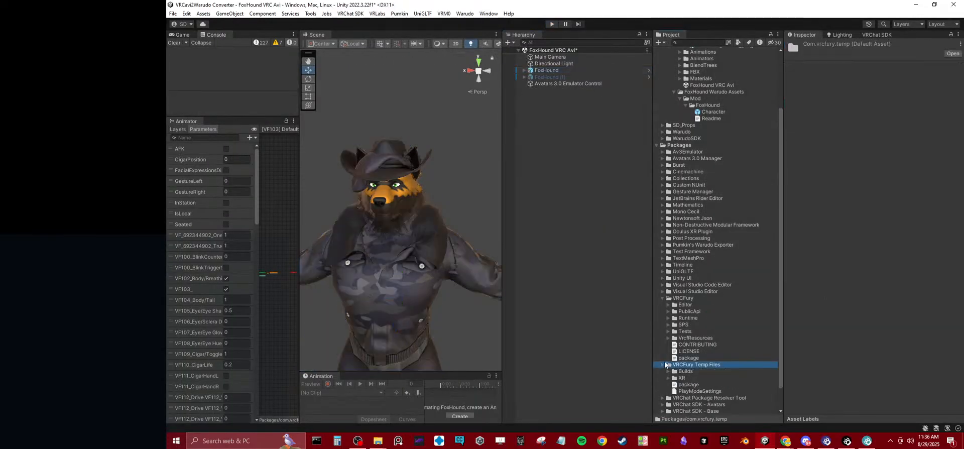
click(667, 345)
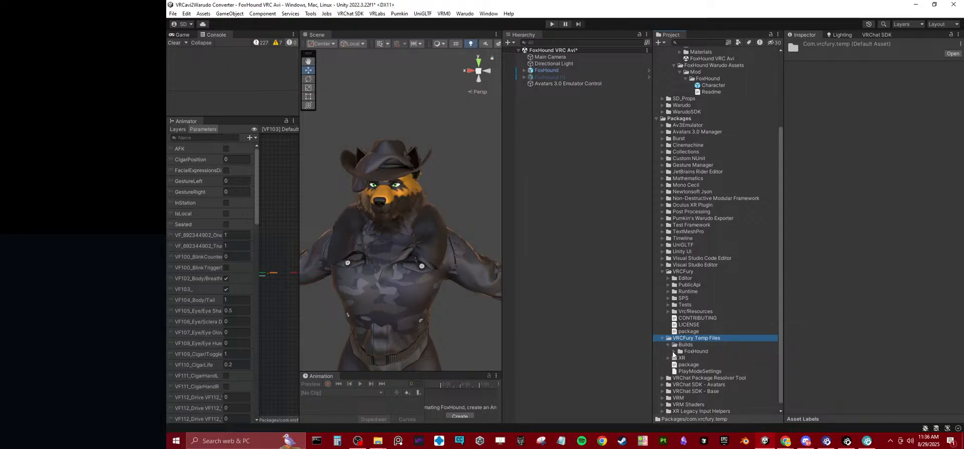
click(675, 351)
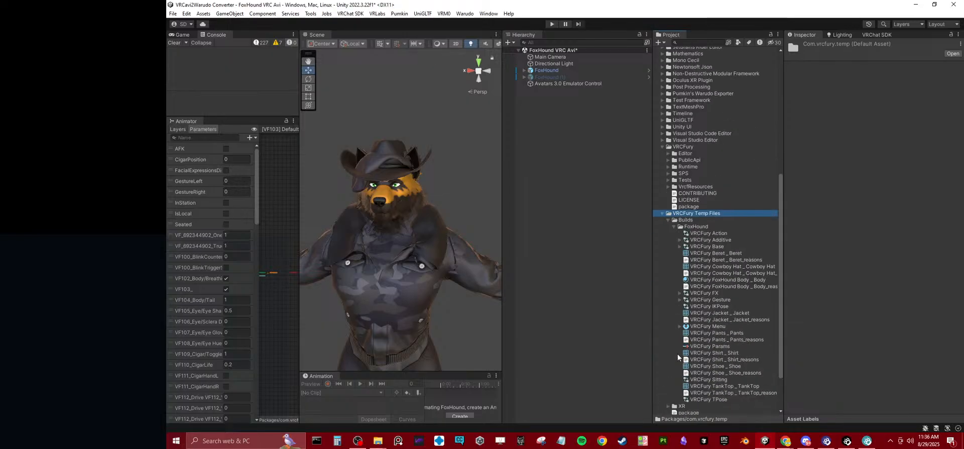
click(704, 294)
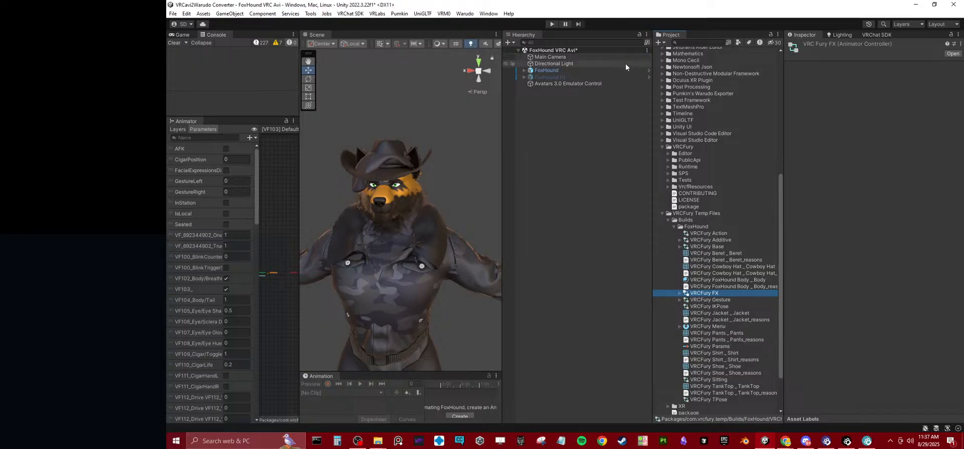
Step: Assign VRCFury FX as the Animator controller of the Character prefab in the FoxHound mod folder
scroll(736, 133, up, 10)
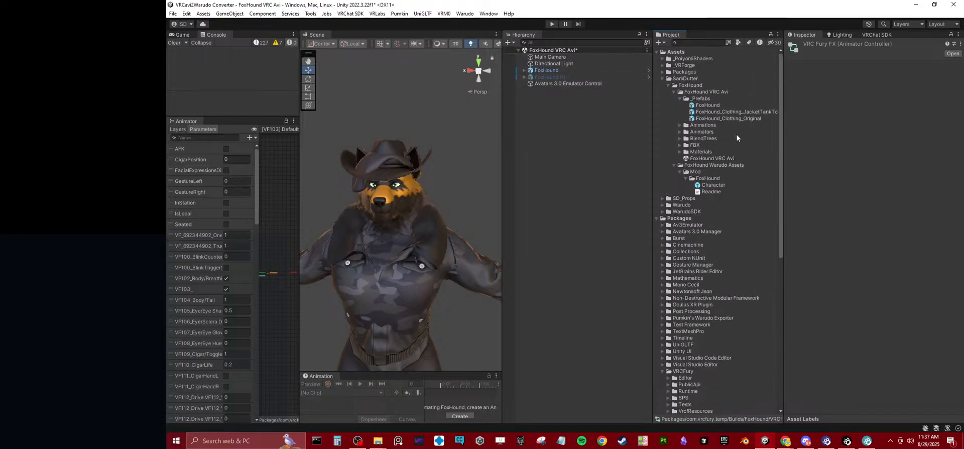
click(706, 186)
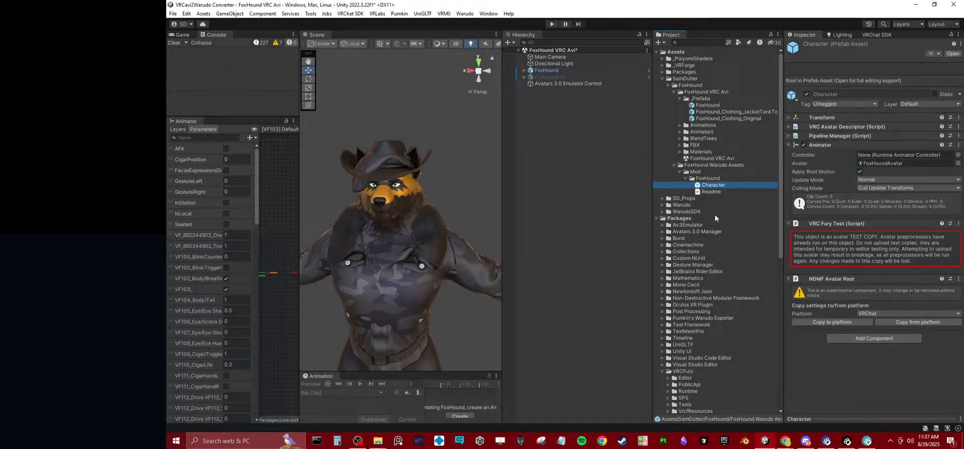
scroll(710, 216, down, 10)
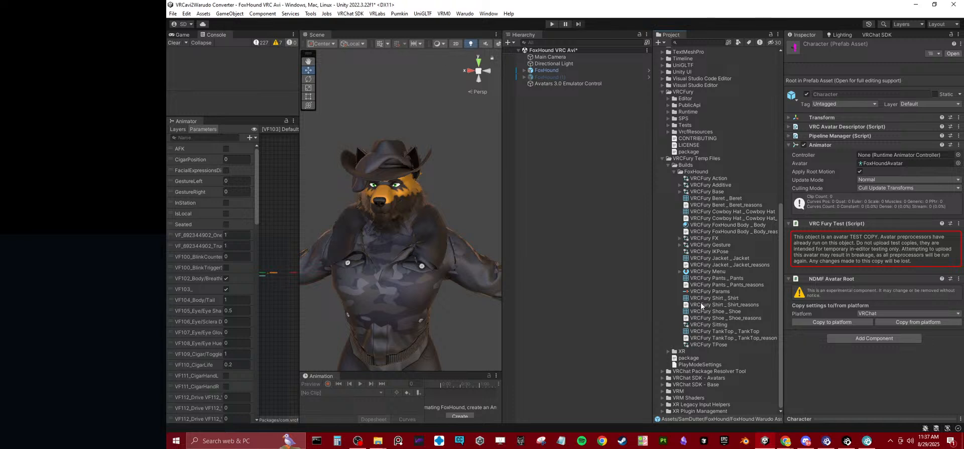
drag(700, 242, 879, 155)
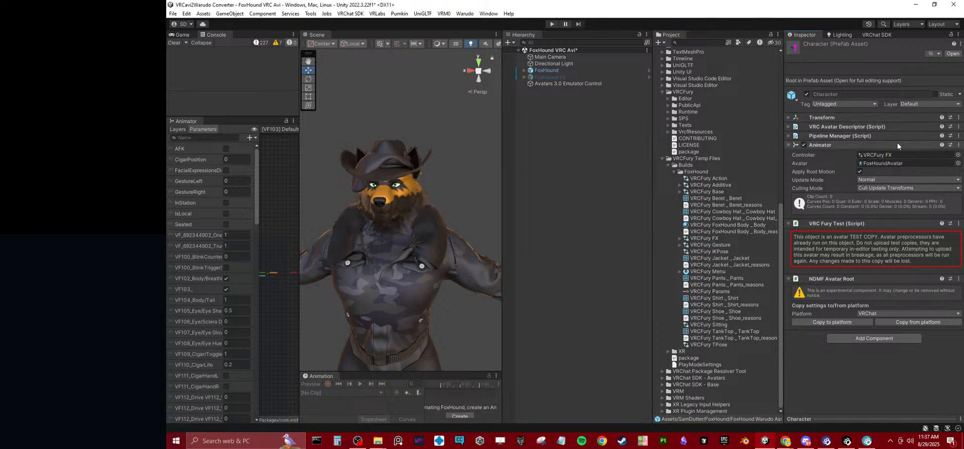
Step: Save the project and build the Warudo mod
key(ctrl+s)
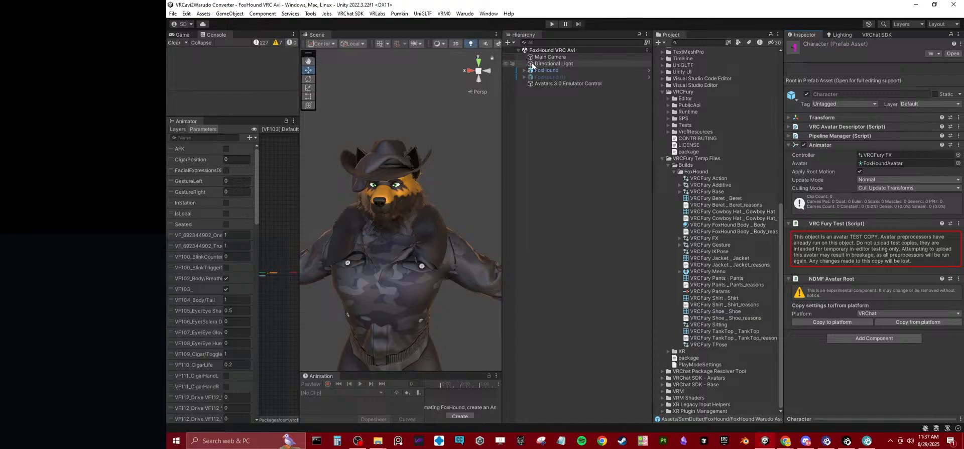
click(464, 13)
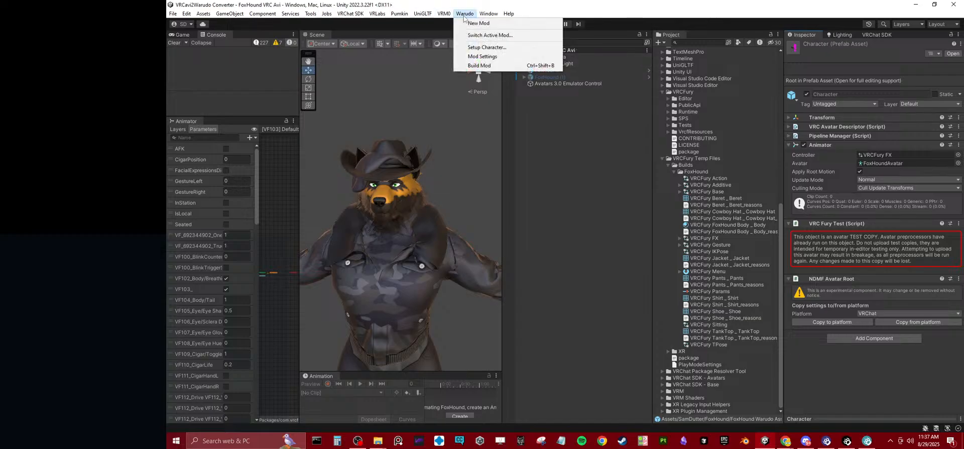
click(477, 65)
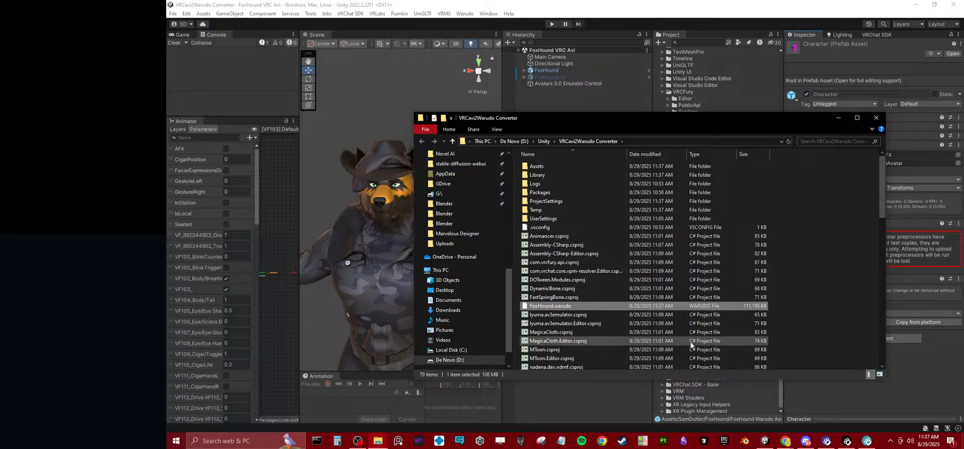
Step: Replace the old FoxHound.warudo in Warudo's Characters folder with the newly built file from the project folder
click(378, 441)
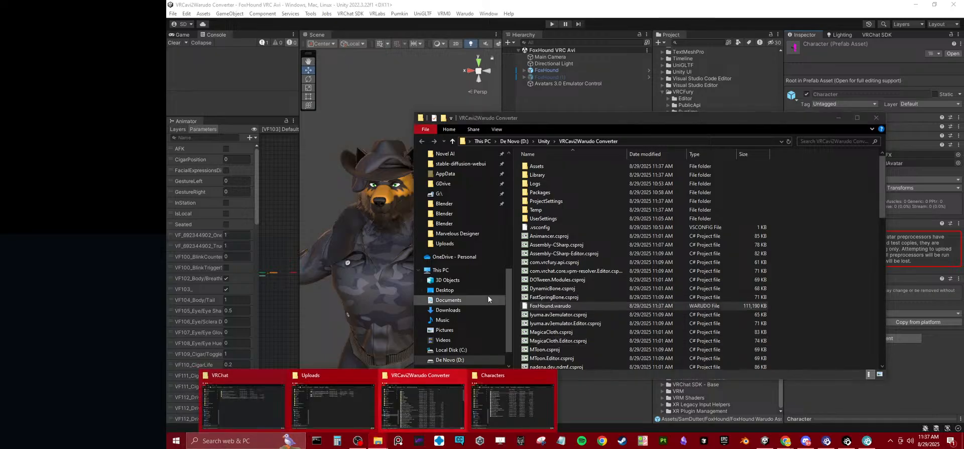
click(521, 402)
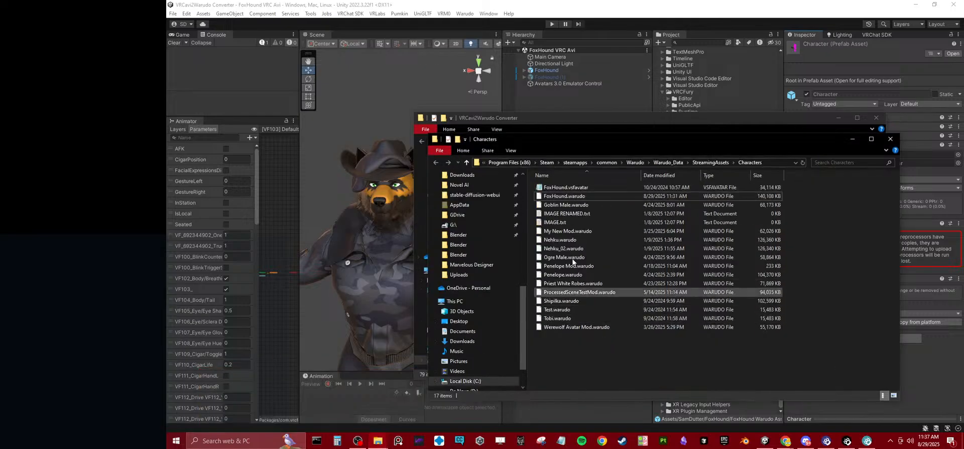
key(Delete)
click(538, 116)
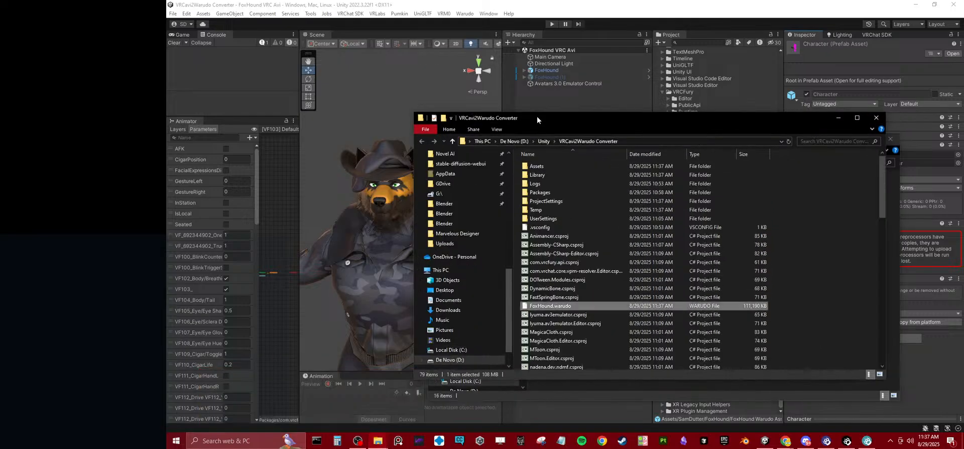
drag(549, 305, 646, 358)
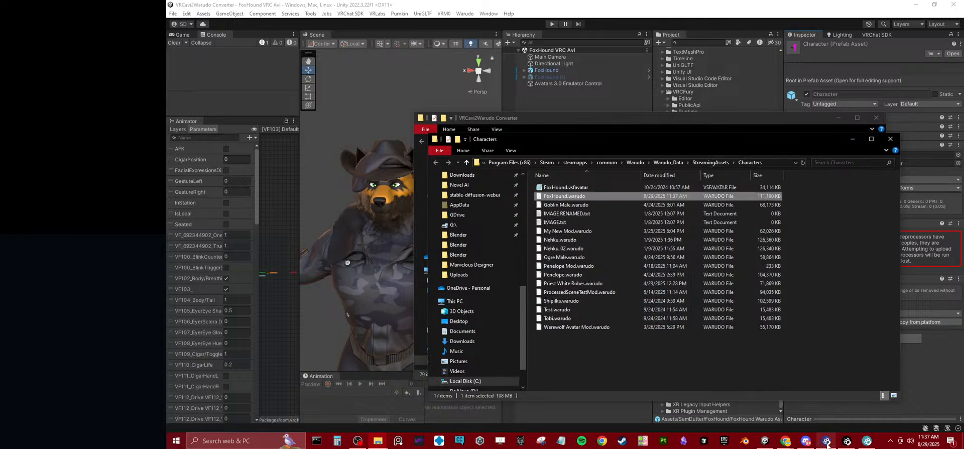
Step: Switch to Warudo and examine the reloaded FoxHound avatar's head, mouth and cigar up close
click(847, 441)
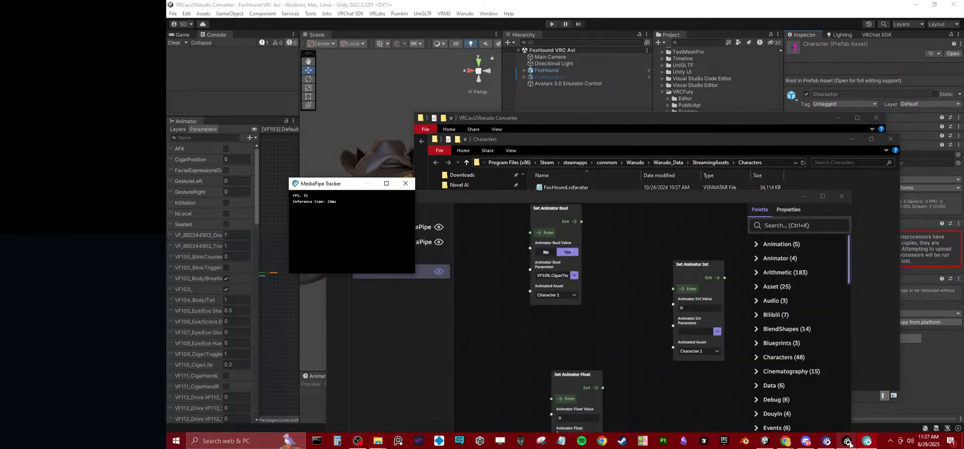
click(833, 442)
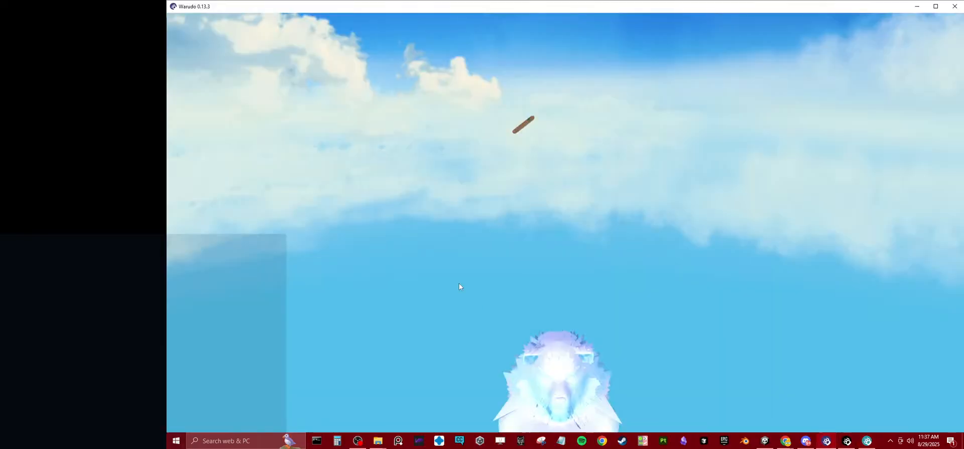
drag(596, 304, 505, 203)
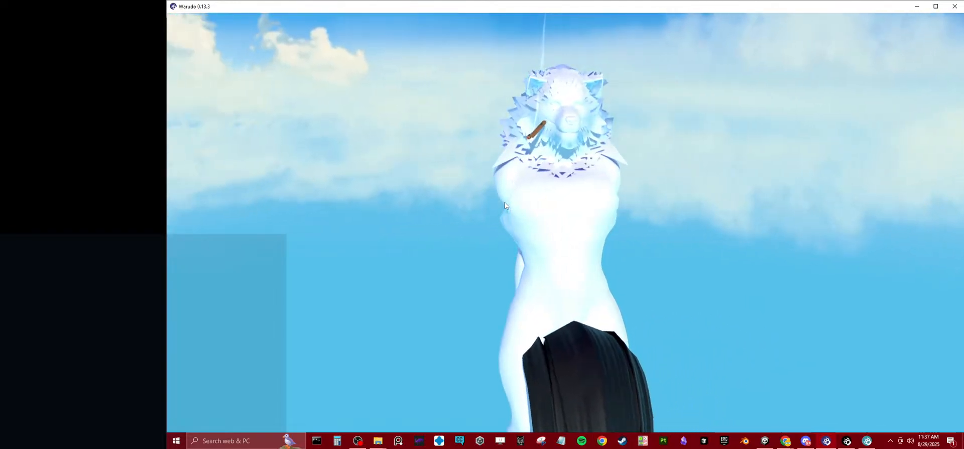
scroll(529, 152, up, 3)
scroll(577, 126, down, 1)
middle_drag(577, 126, 574, 215)
scroll(574, 215, up, 5)
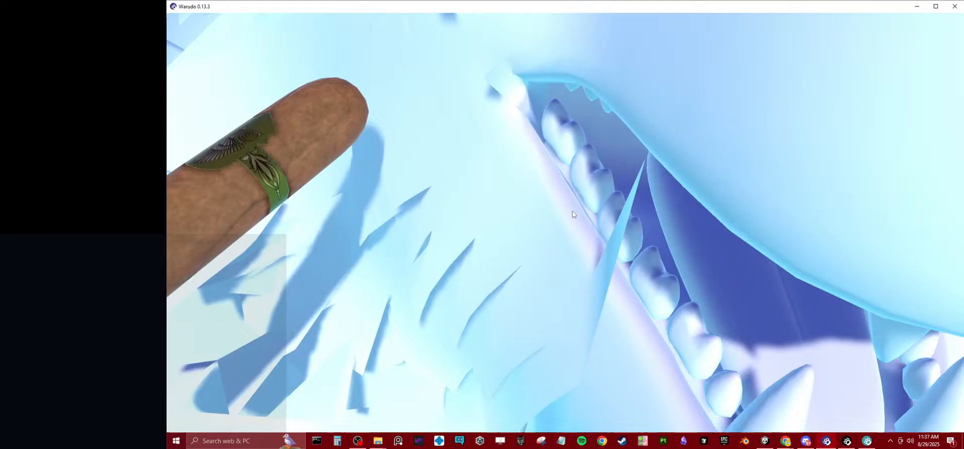
scroll(573, 211, down, 5)
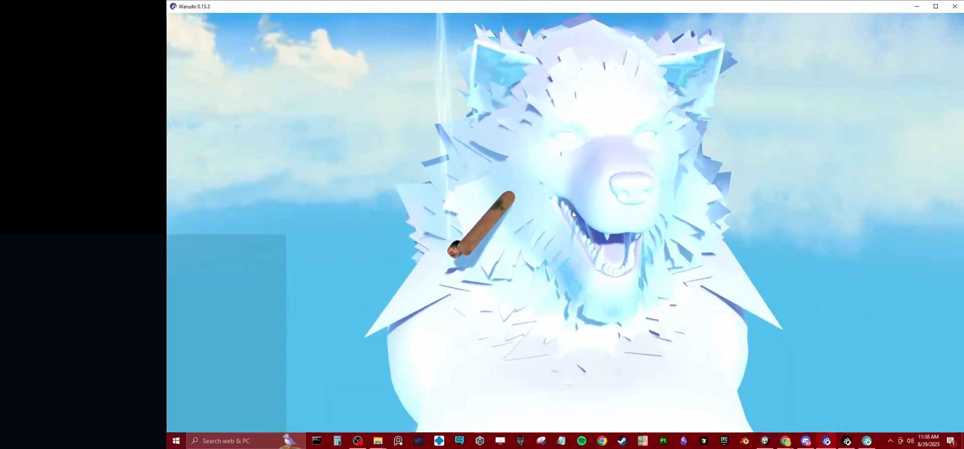
Step: Examine the avatar's whole body and tail from the front and side, and bring up the Warudo Editor blueprint
scroll(572, 211, down, 3)
drag(573, 211, 542, 200)
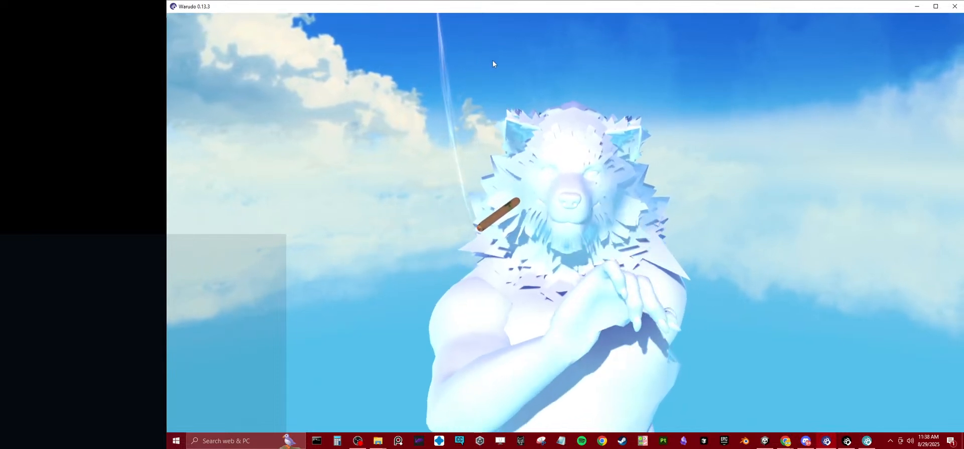
scroll(542, 270, down, 6)
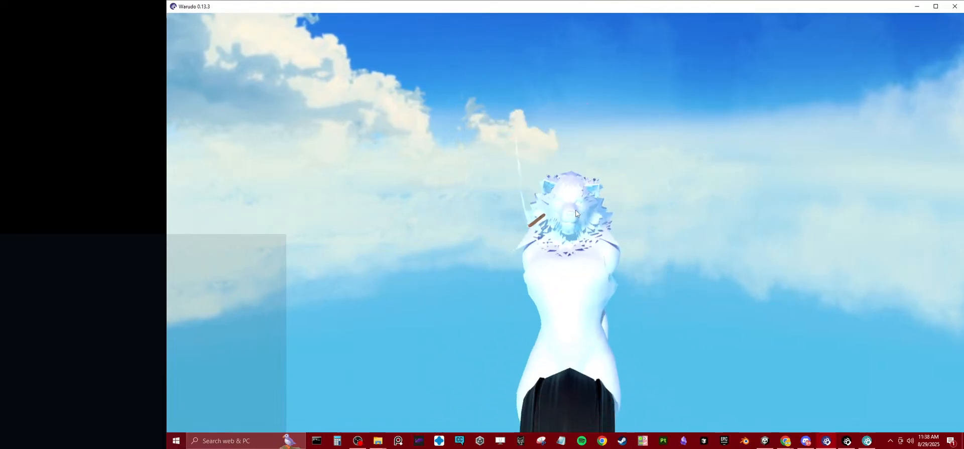
drag(542, 269, 736, 266)
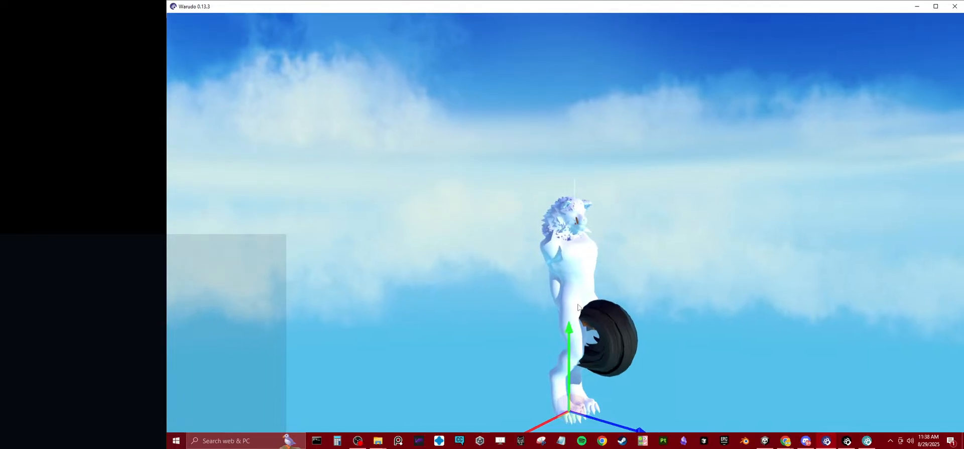
drag(741, 266, 517, 311)
scroll(574, 306, up, 5)
middle_drag(516, 311, 517, 240)
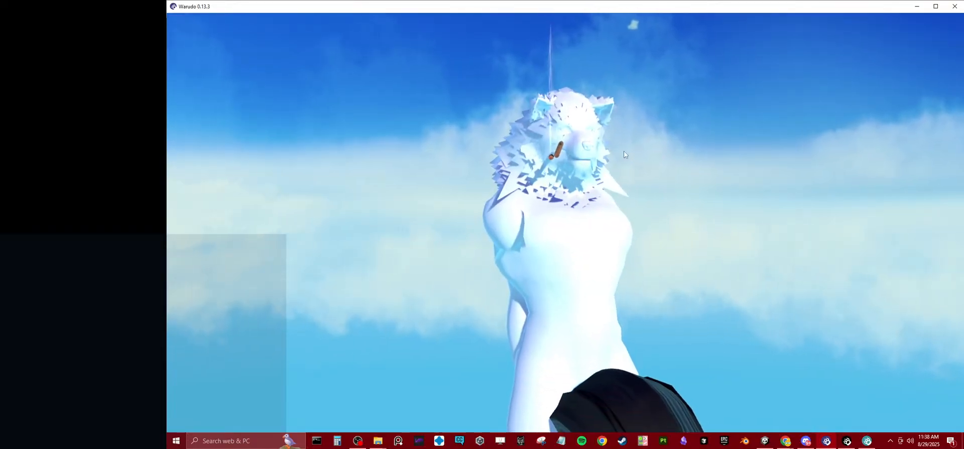
click(847, 440)
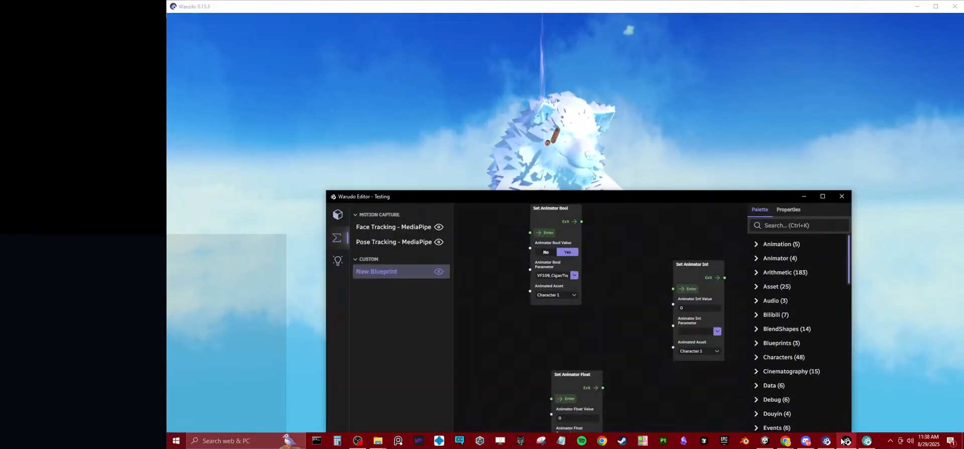
drag(641, 194, 610, 180)
Step: Switch back to Unity and place the Character prefab from the FoxHound mod folder in the scene
click(769, 441)
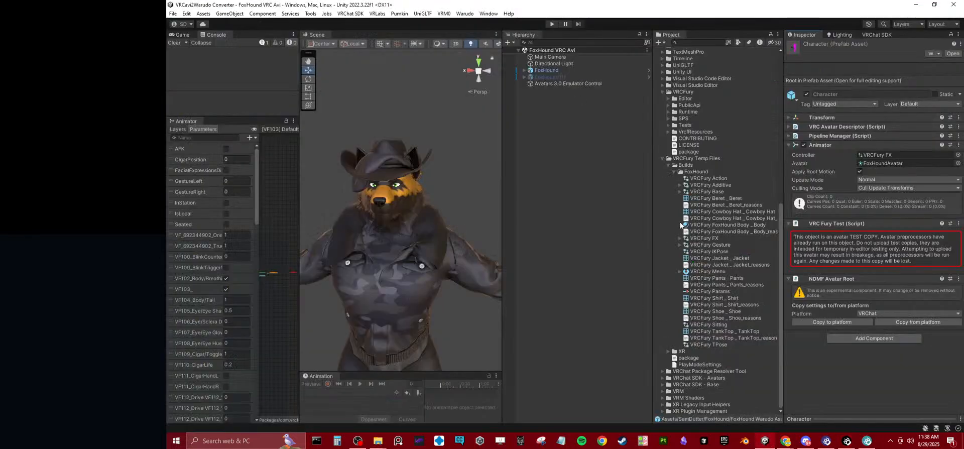
scroll(684, 230, up, 10)
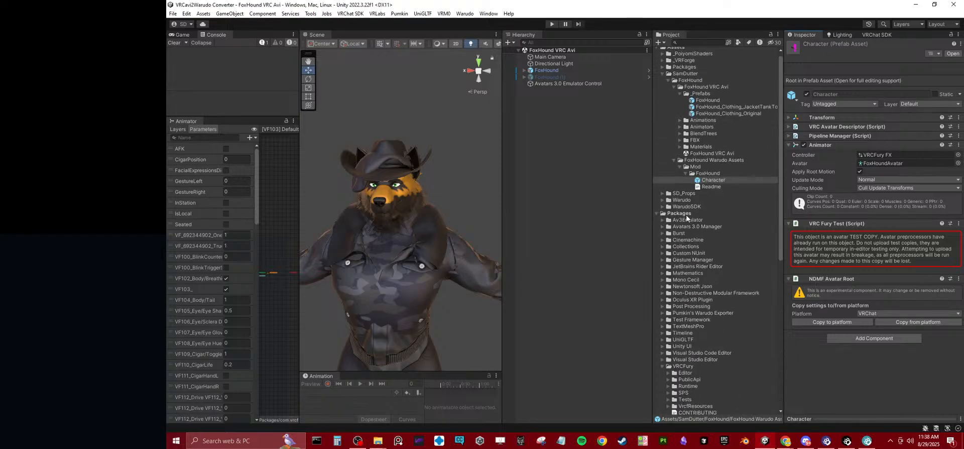
drag(713, 180, 578, 165)
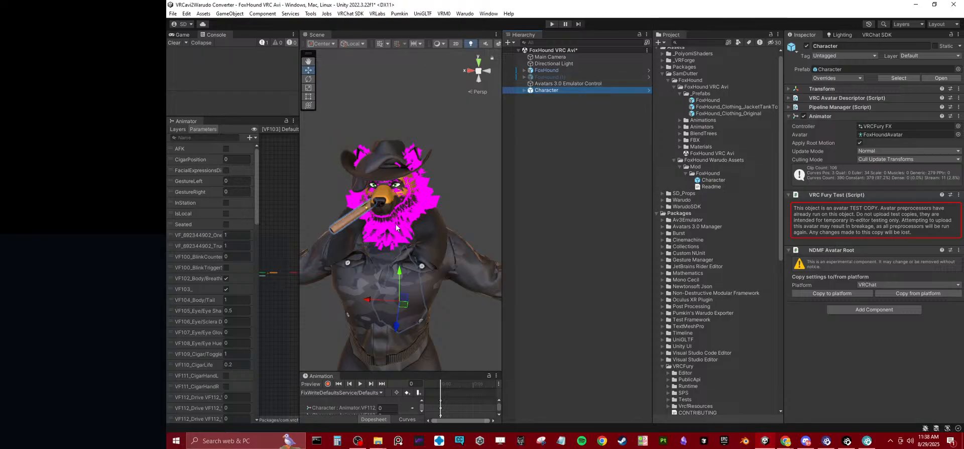
Step: Try moving the Character instance beside the original avatar to compare them, and undo the move
scroll(400, 303, down, 7)
alt+drag(400, 268, 411, 309)
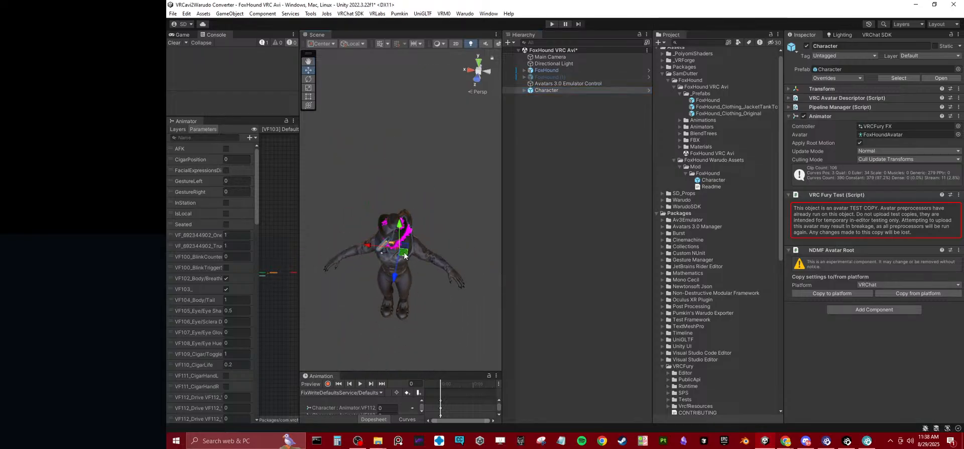
drag(403, 251, 471, 232)
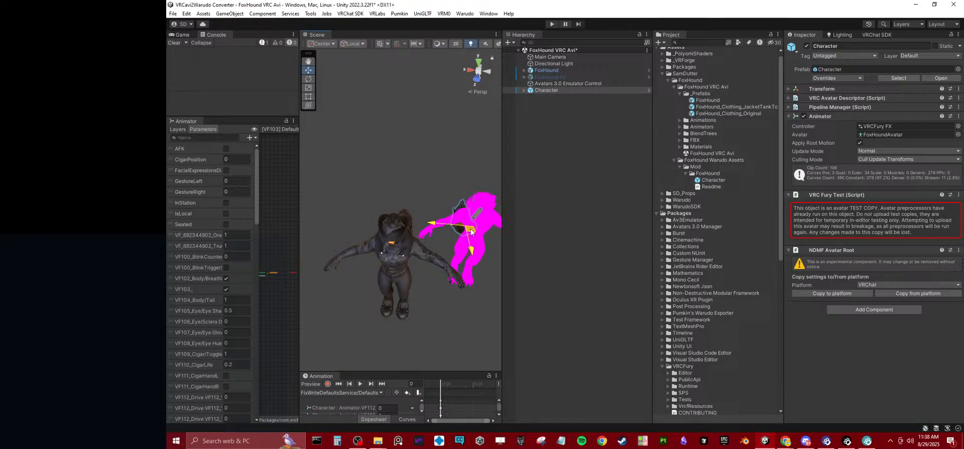
key(ctrl+z)
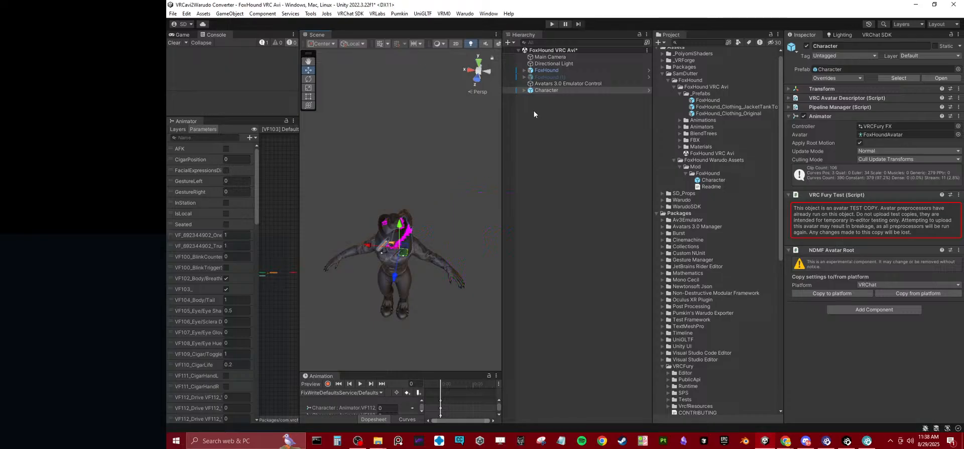
Step: Expand Character and its FoxHound_Clothing_Original group to inspect the Beret's Skinned Mesh Renderer
click(524, 90)
click(524, 90)
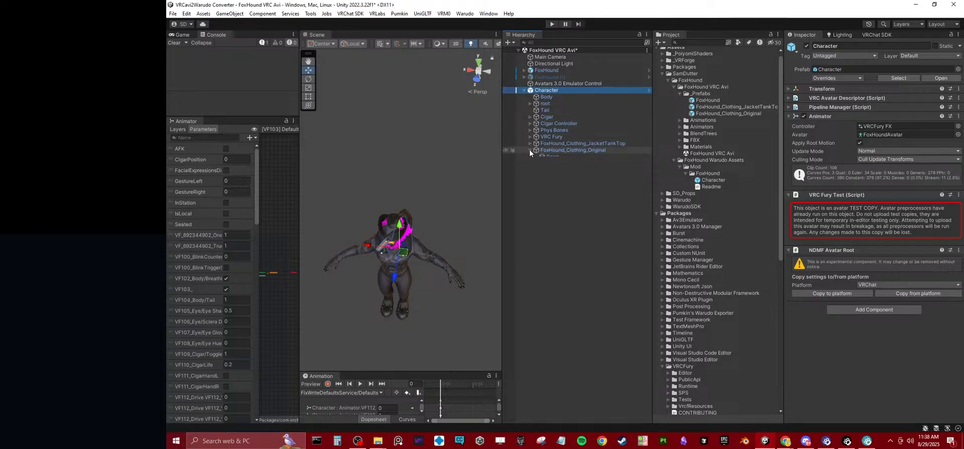
click(552, 158)
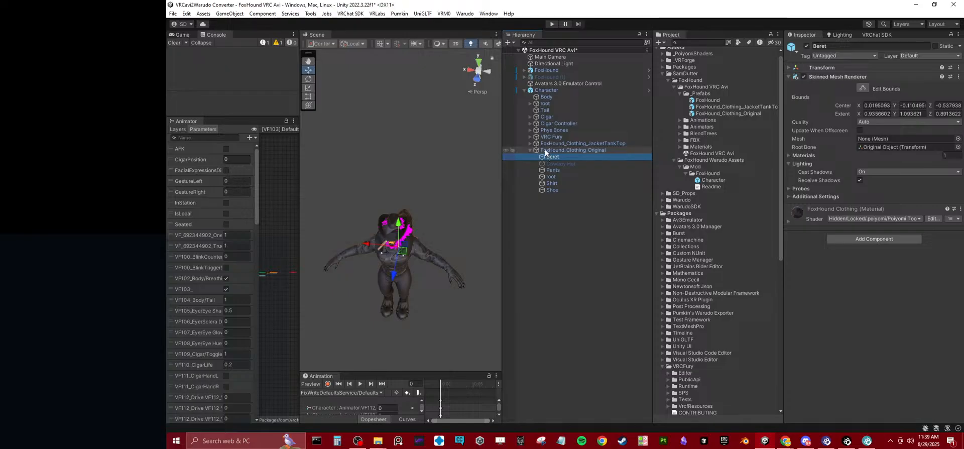
Step: Review the Character instance's components, opening up its Animator details and collapsing the Animator and VRC Fury Test sections
click(531, 149)
click(557, 90)
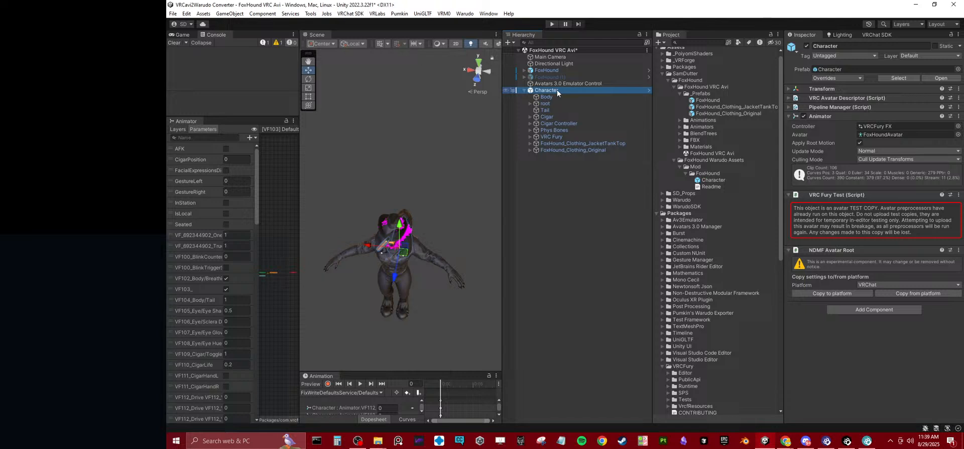
click(827, 119)
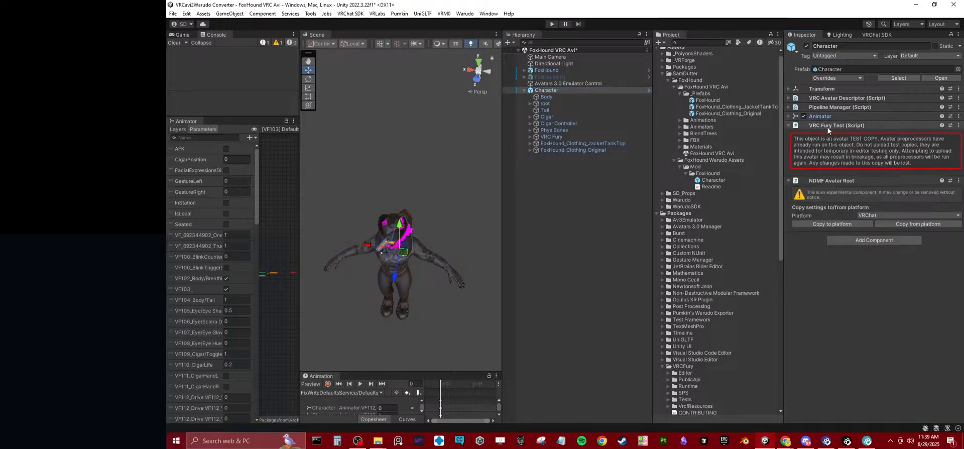
click(827, 126)
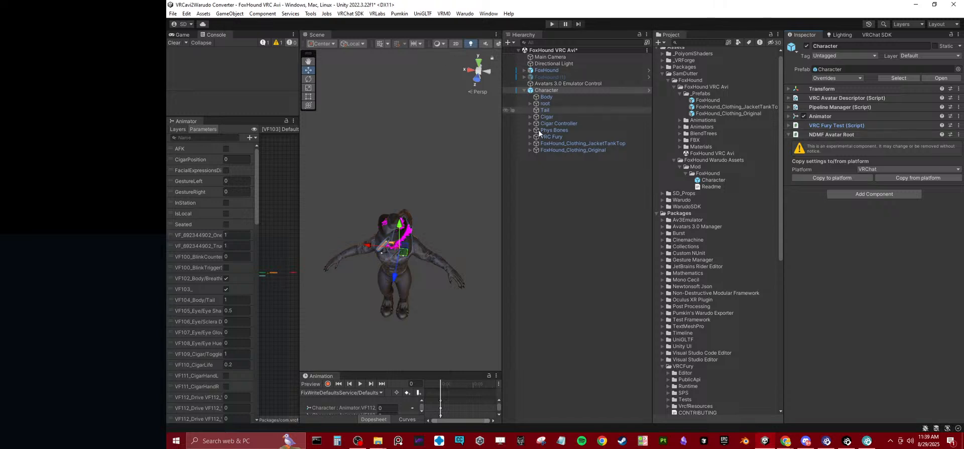
click(593, 160)
Step: Delete the Character instance from the scene and the Character prefab from the FoxHound mod folder
click(558, 91)
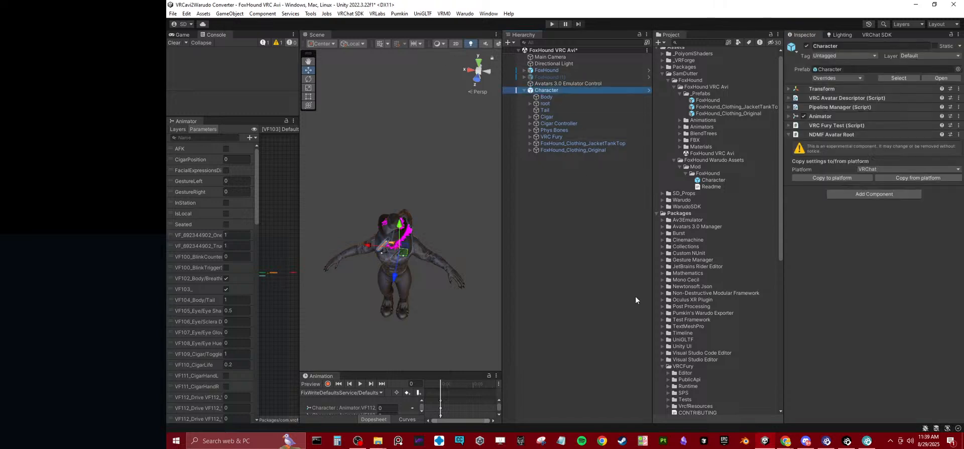
key(Delete)
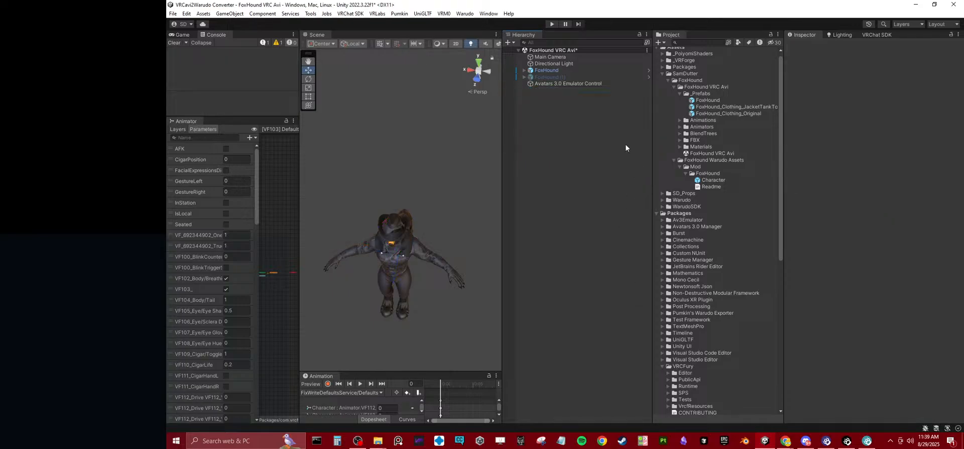
click(702, 180)
key(Delete)
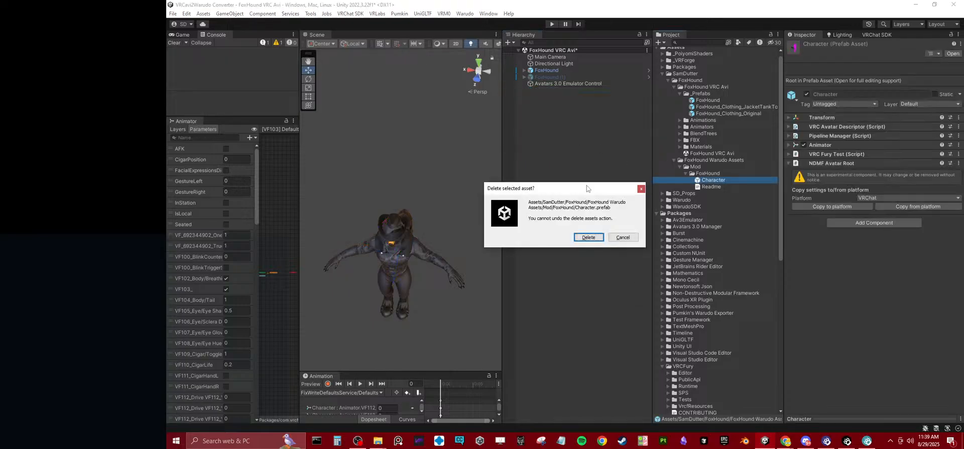
click(595, 239)
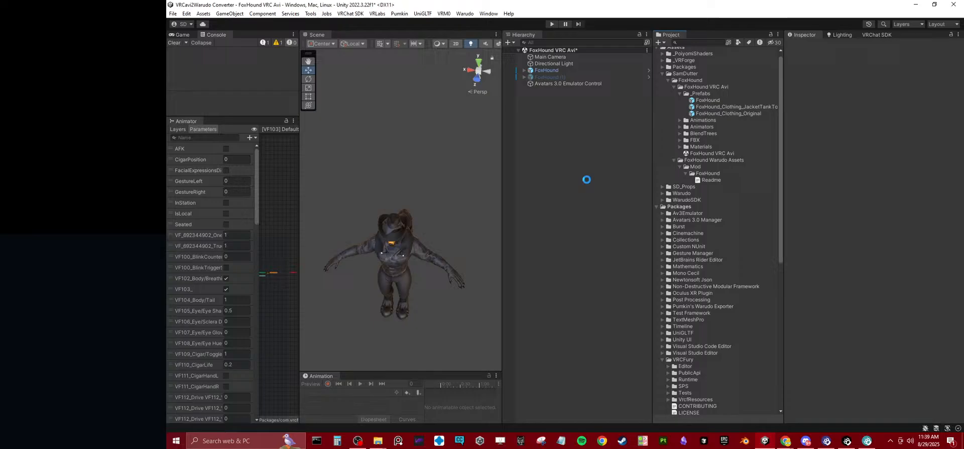
Step: Duplicate the original FoxHound avatar in the scene and rename the copy Character
click(565, 71)
key(ctrl+d)
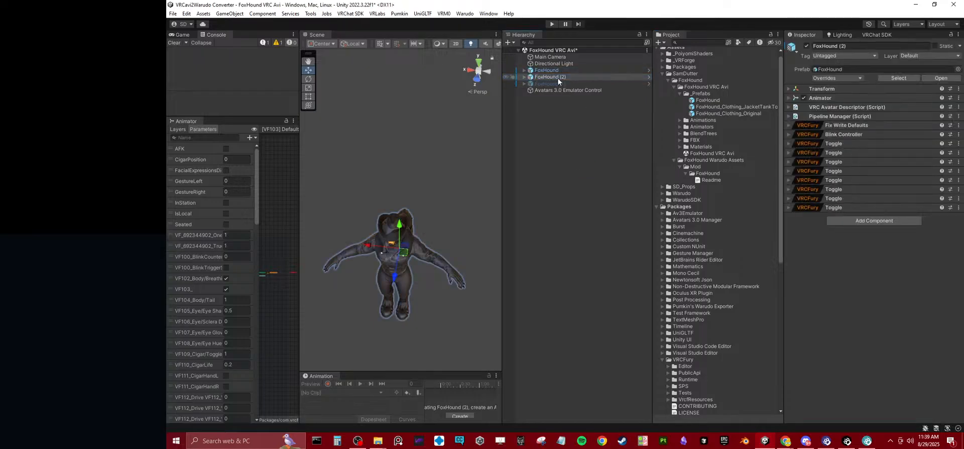
click(839, 46)
key(ctrl+a)
text(C)
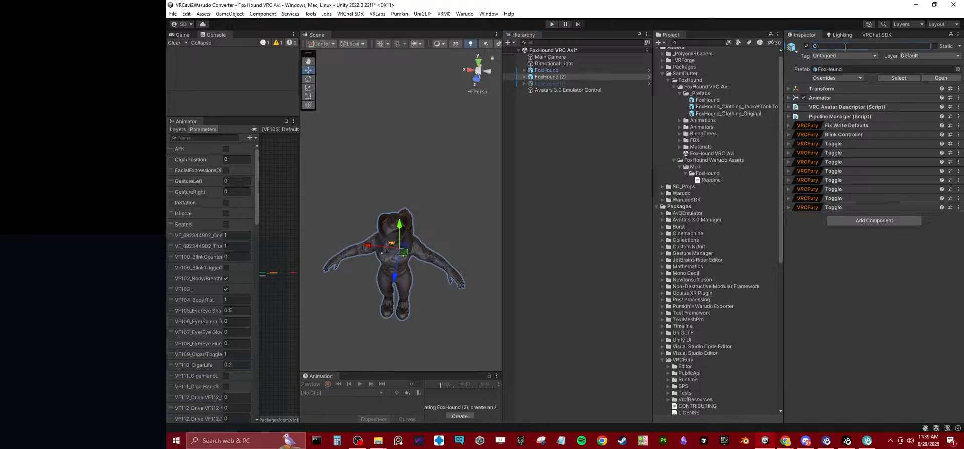
text(haracter)
key(Return)
Step: Save the new Character object as an original prefab in the Mod/FoxHound folder
click(560, 77)
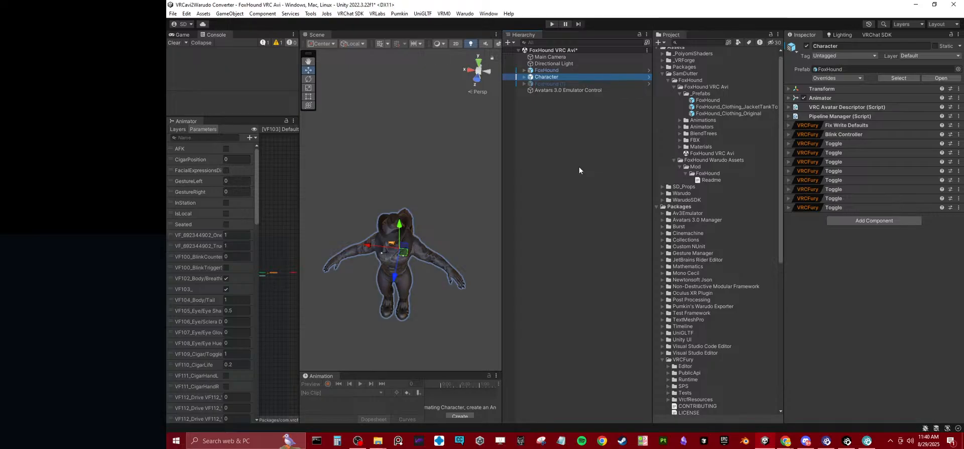
drag(551, 77, 701, 173)
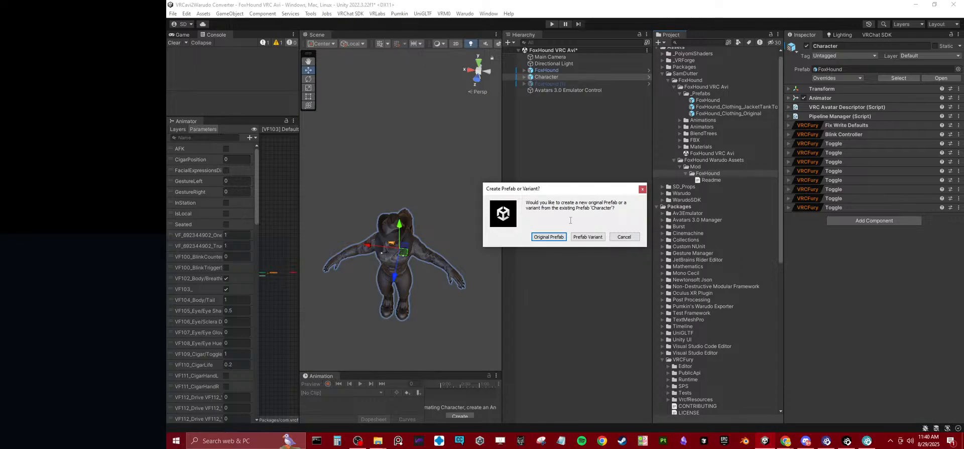
click(549, 237)
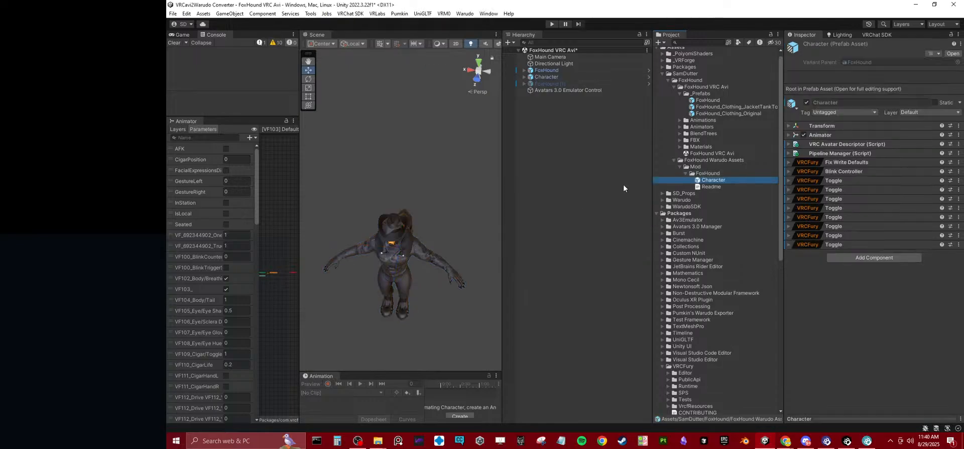
Step: Build the Warudo mod, saving the modified FoxHound VRC Avi scene first
click(465, 13)
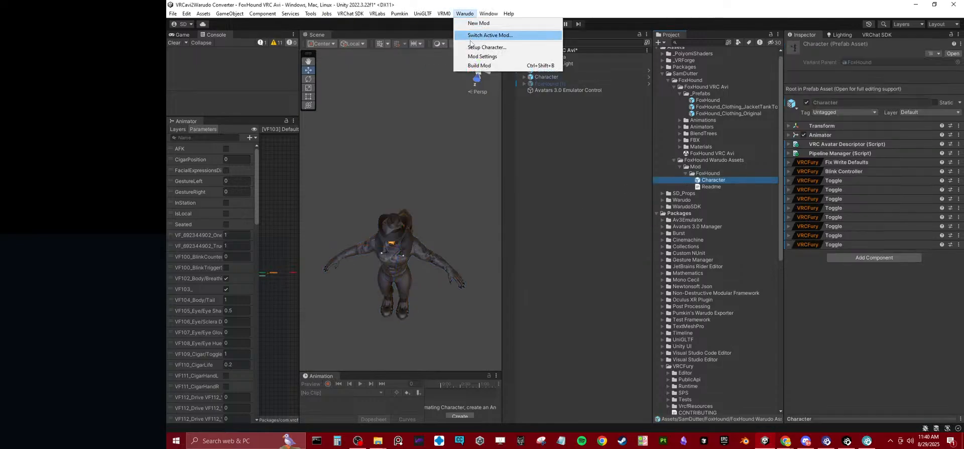
click(503, 64)
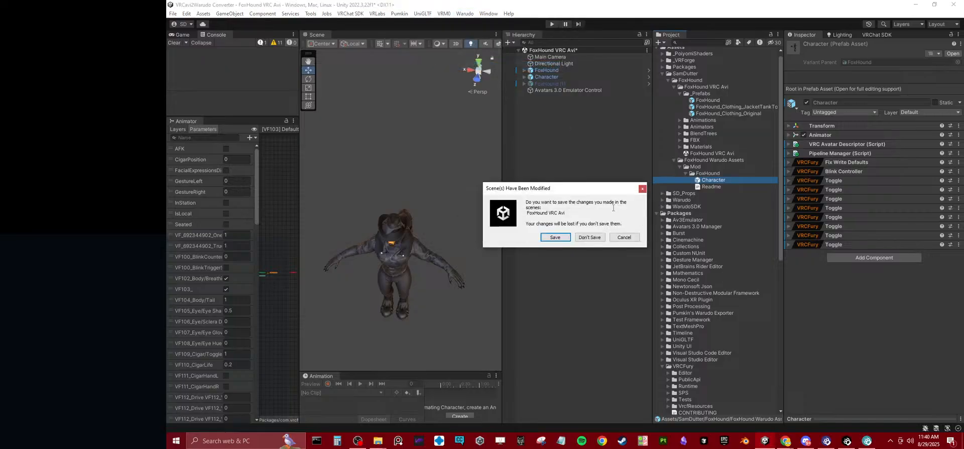
click(555, 238)
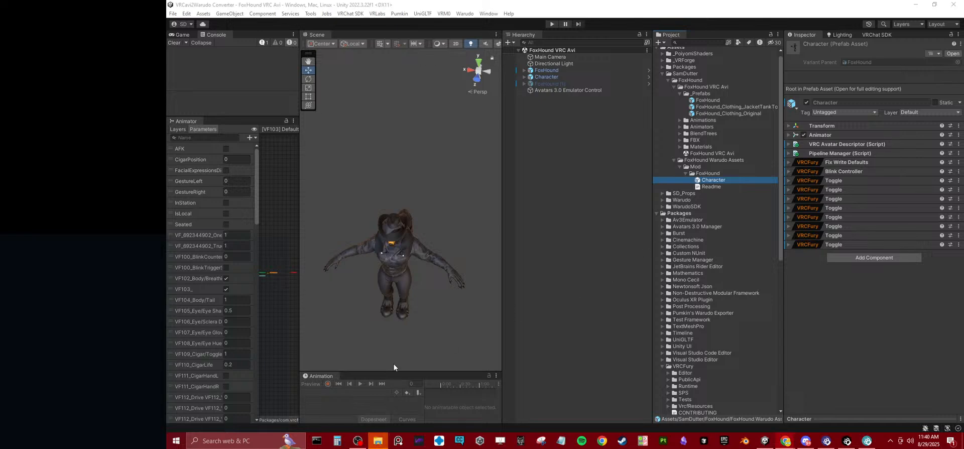
Step: Replace FoxHound.warudo in Warudo's Characters folder with the newly built file from the VRCavi2Warudo Converter project folder
mouse_move(378, 441)
click(441, 411)
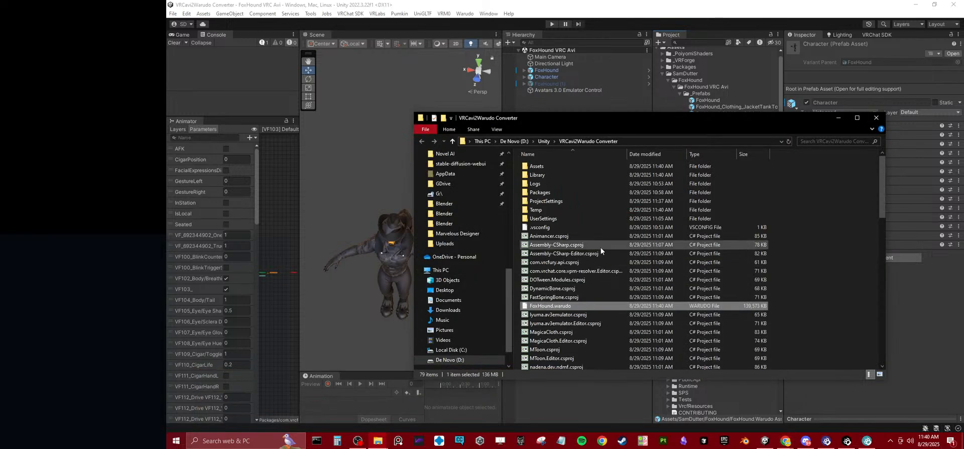
click(514, 402)
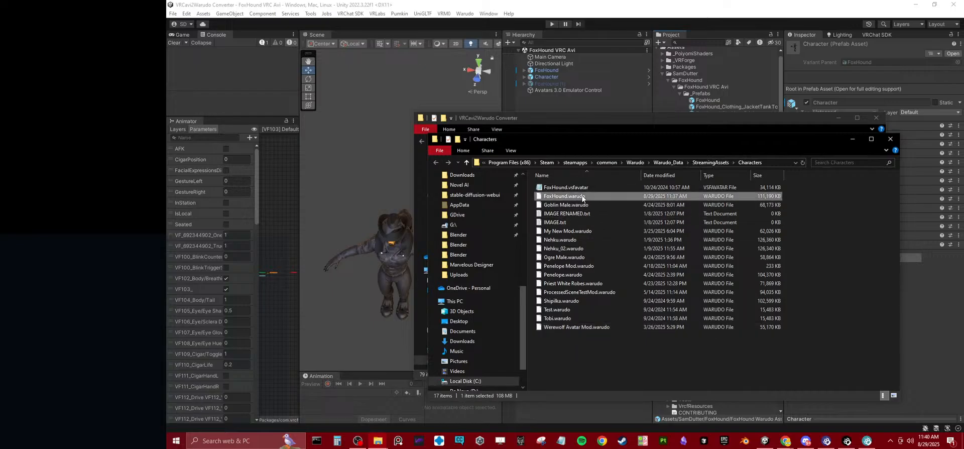
key(Delete)
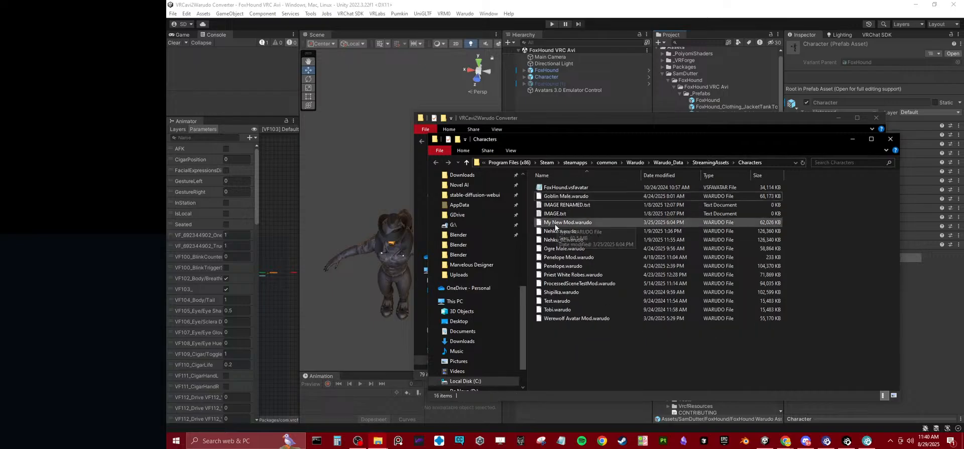
click(562, 123)
drag(549, 307, 640, 355)
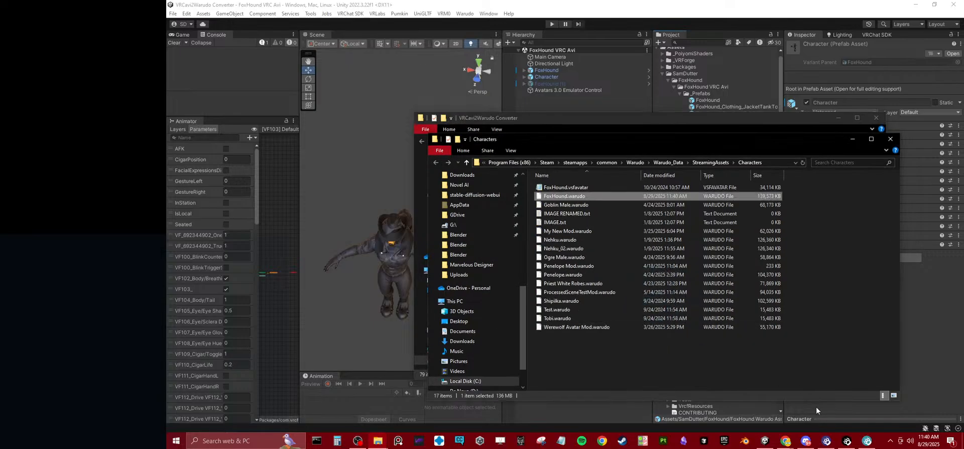
Step: Switch to Warudo and examine the reloaded FoxHound avatar's whole body, clothing and materials
click(829, 442)
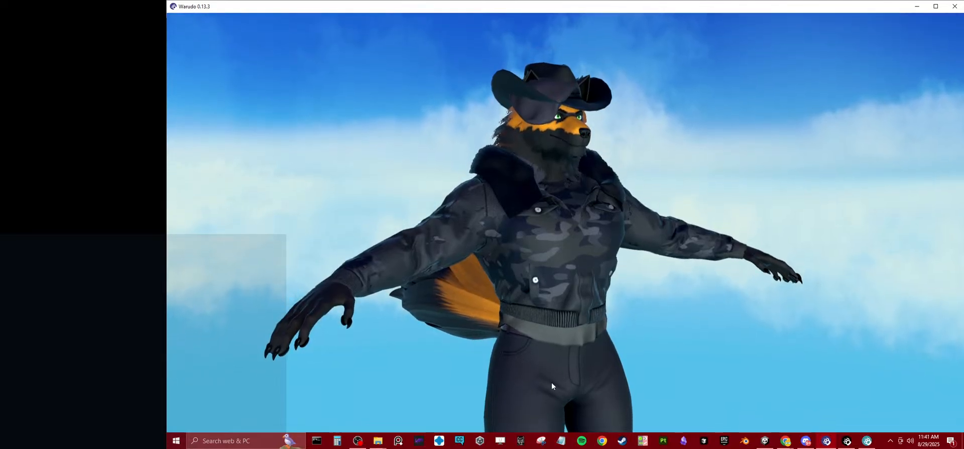
scroll(584, 244, down, 3)
scroll(686, 152, down, 2)
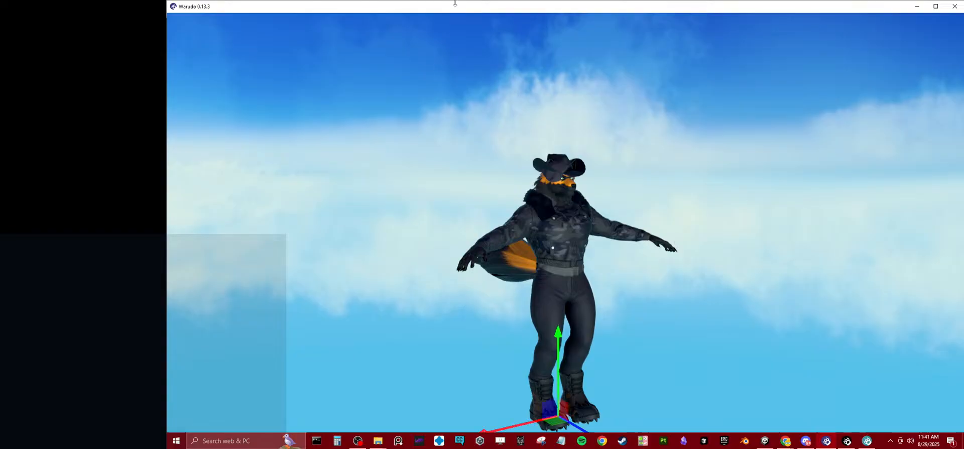
mouse_move(454, 4)
mouse_down()
mouse_move(457, 49)
mouse_move(472, 1)
mouse_up()
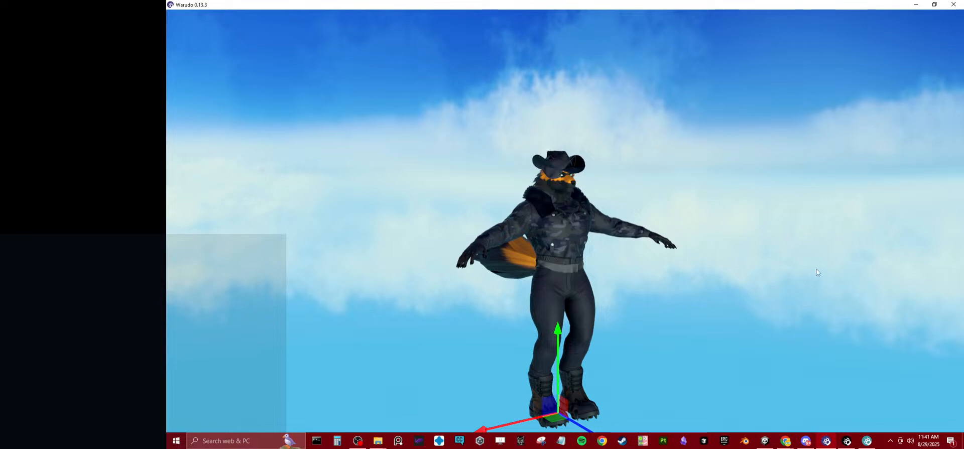
drag(625, 188, 523, 314)
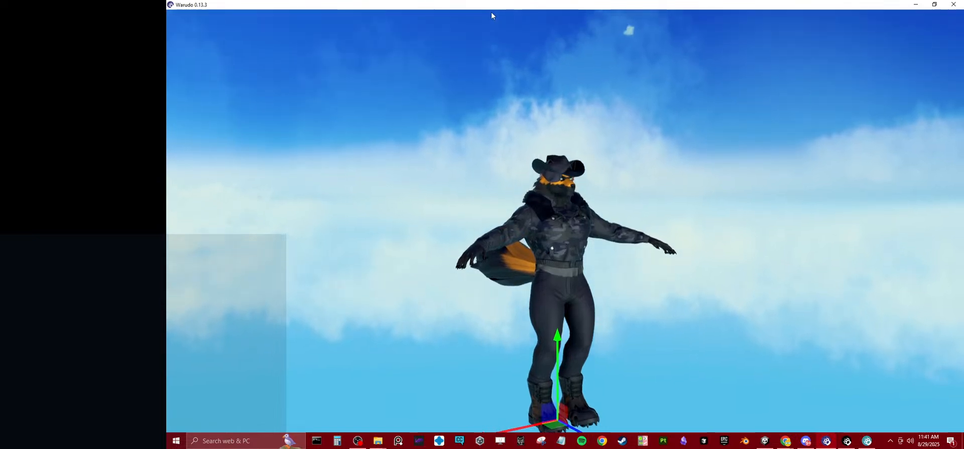
drag(593, 212, 411, 273)
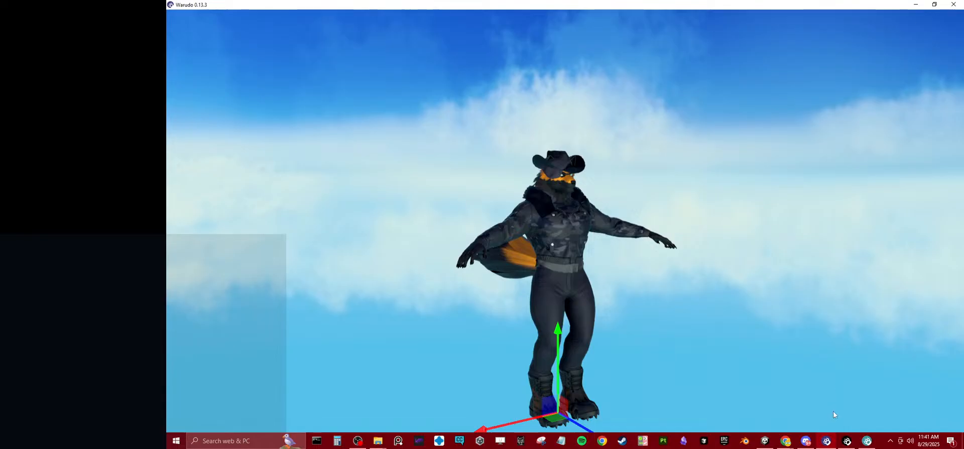
Step: Switch back to Unity, assign VRCFury FX as the Character prefab's Animator controller, and build the Warudo mod again
click(767, 440)
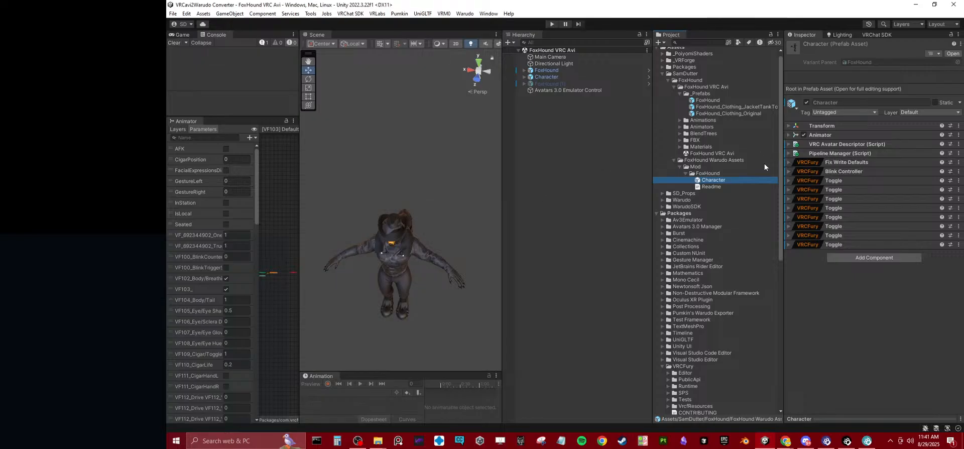
click(829, 135)
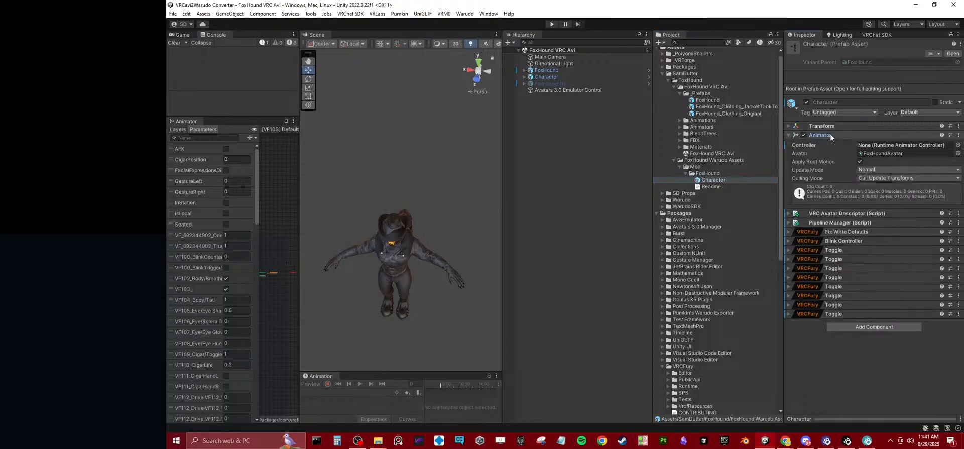
scroll(734, 246, down, 8)
scroll(733, 246, down, 5)
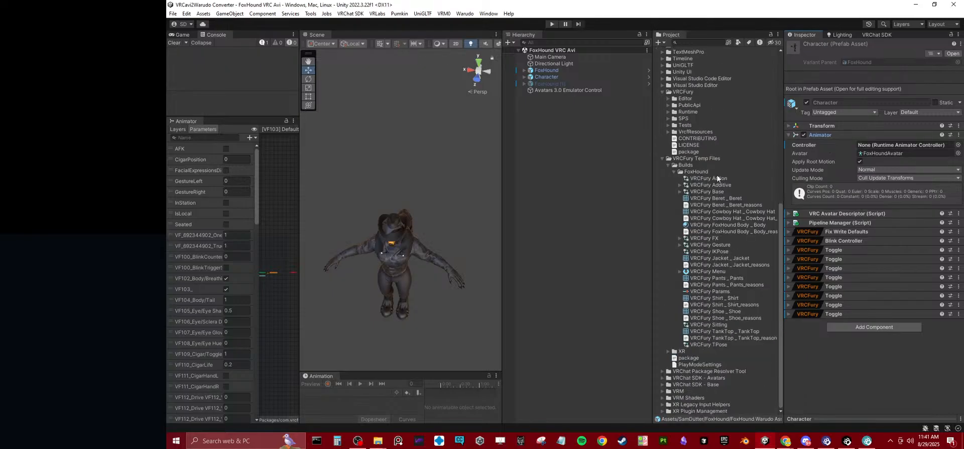
drag(708, 239, 886, 146)
click(464, 14)
click(474, 66)
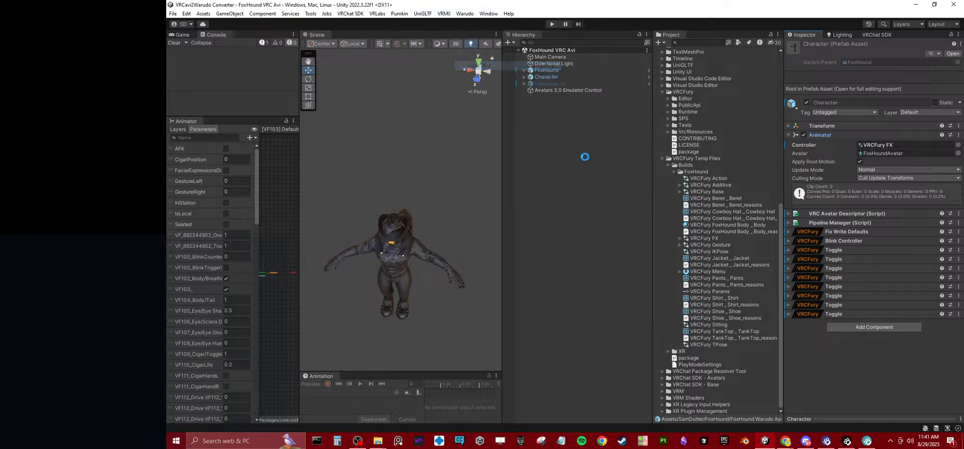
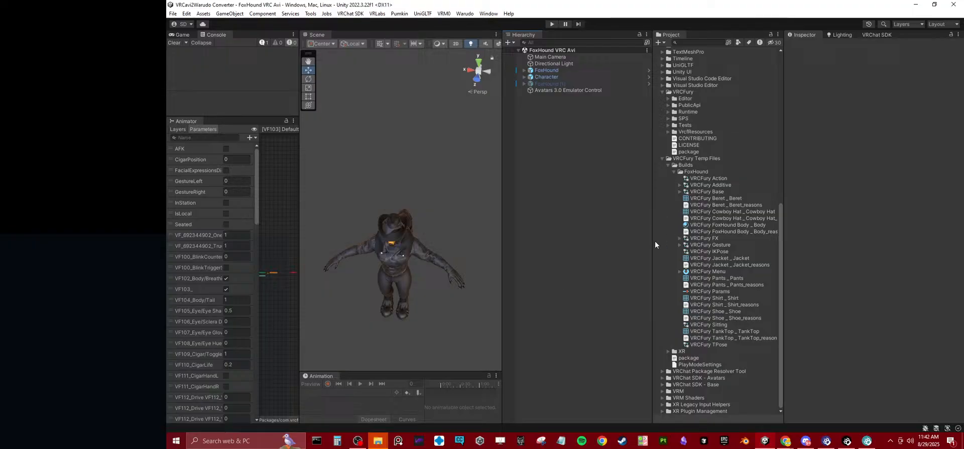
Step: Delete the old FoxHound.warudo from Warudo's Characters folder and put the rebuilt version with the VRCFury FX controller in its place
click(374, 444)
click(435, 403)
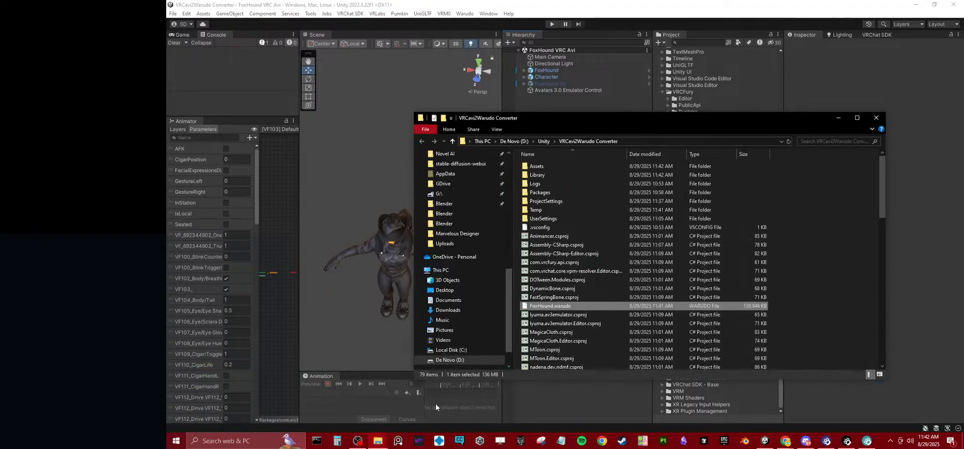
key(alt+Tab)
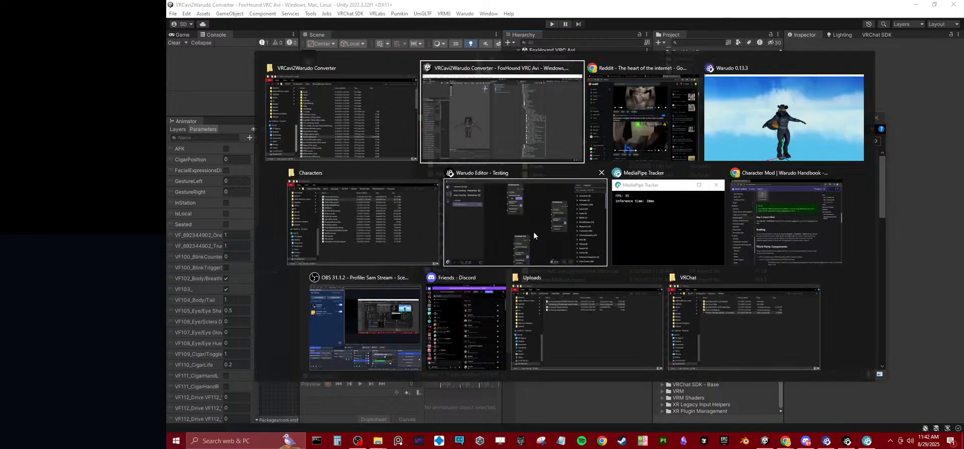
click(370, 202)
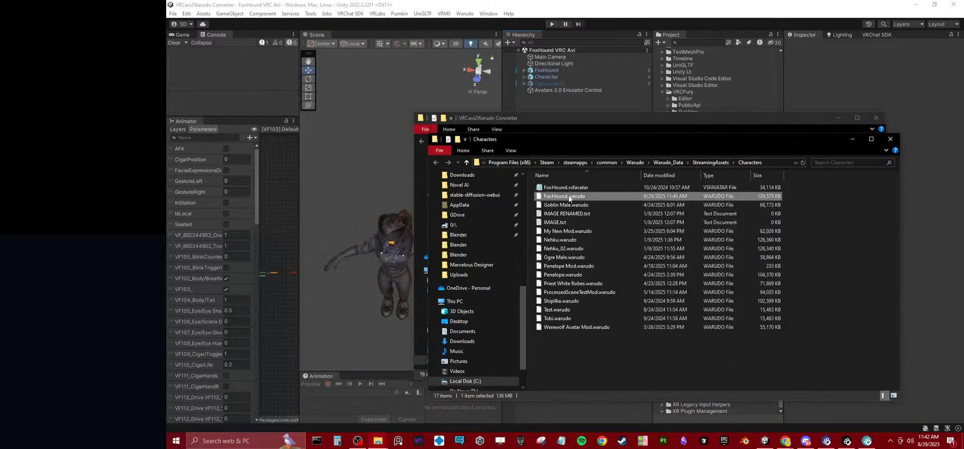
click(569, 197)
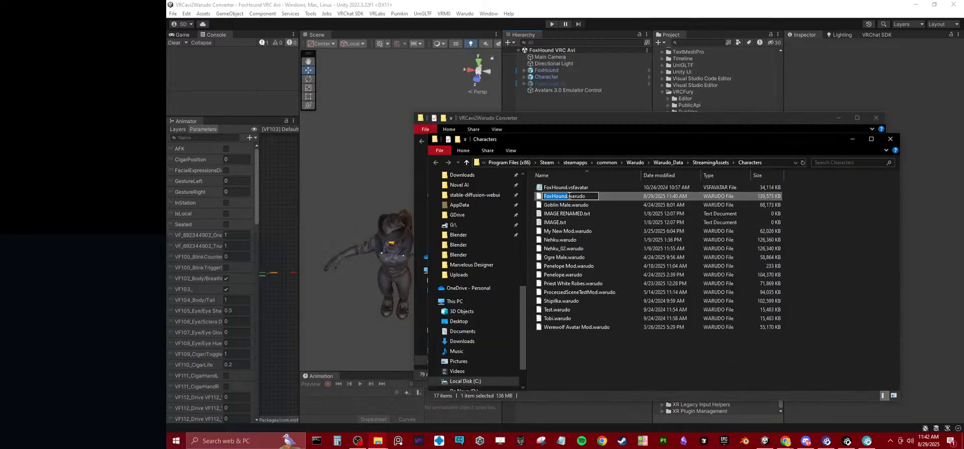
key(Escape)
key(Delete)
click(556, 118)
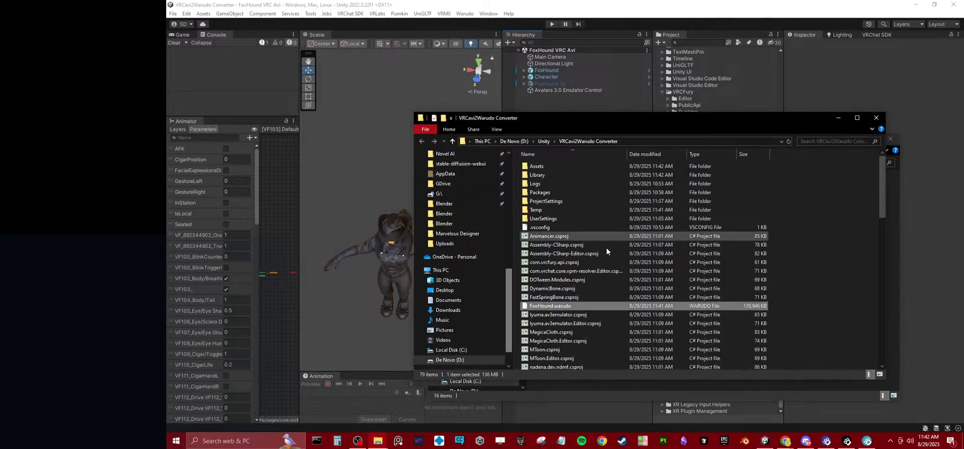
drag(556, 308, 625, 366)
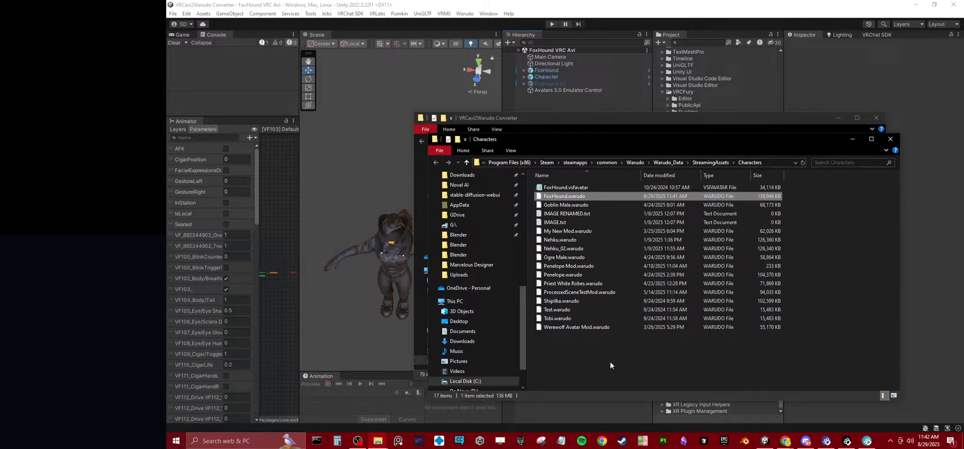
Step: Switch to Warudo's blueprint editor and reselect Character 1 as the animated asset of the Set Animator Bool node
click(827, 440)
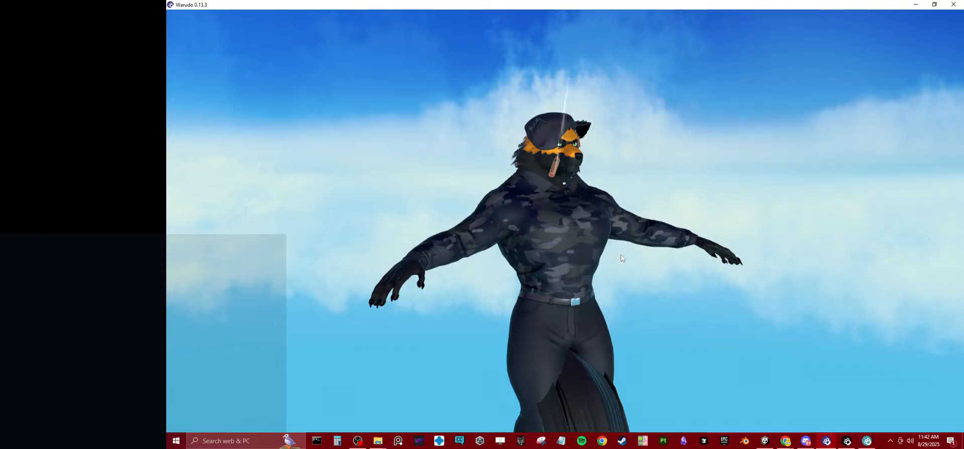
click(848, 441)
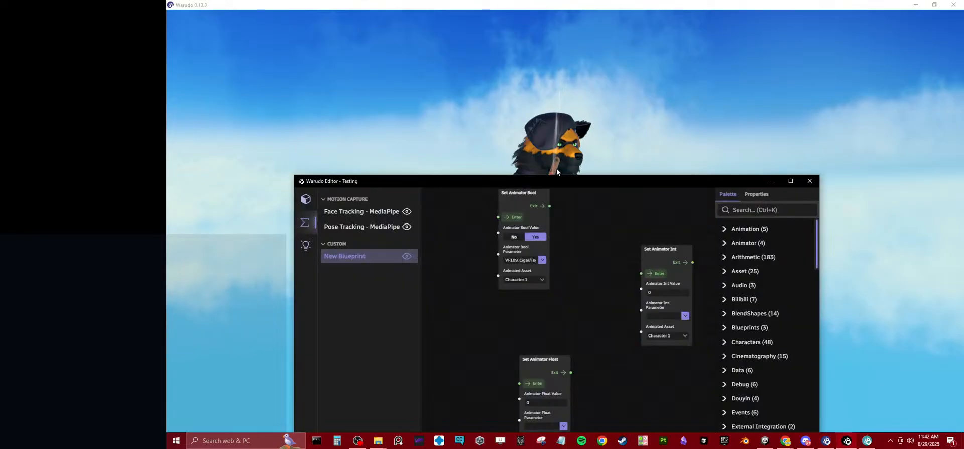
click(523, 280)
click(524, 322)
Step: Examine the Set Animator Bool node's available parameters for the avatar's clothing, body and gesture toggles
click(543, 260)
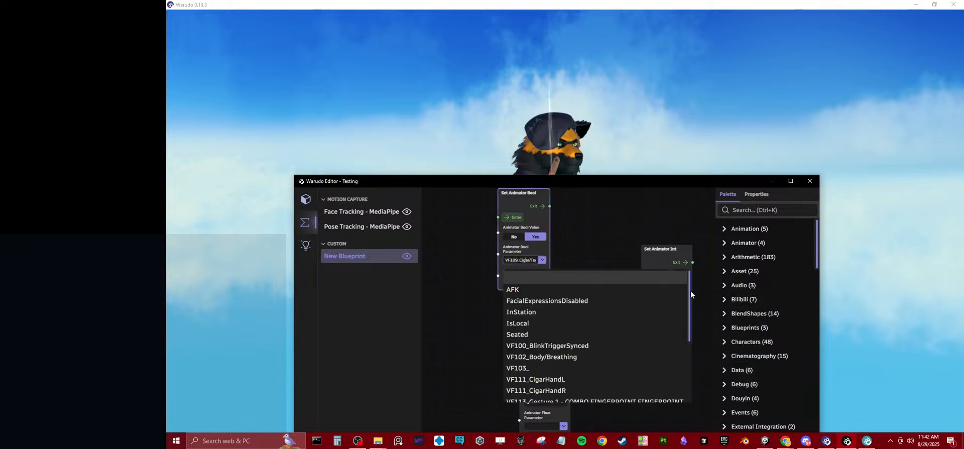
scroll(683, 328, down, 3)
scroll(682, 338, up, 1)
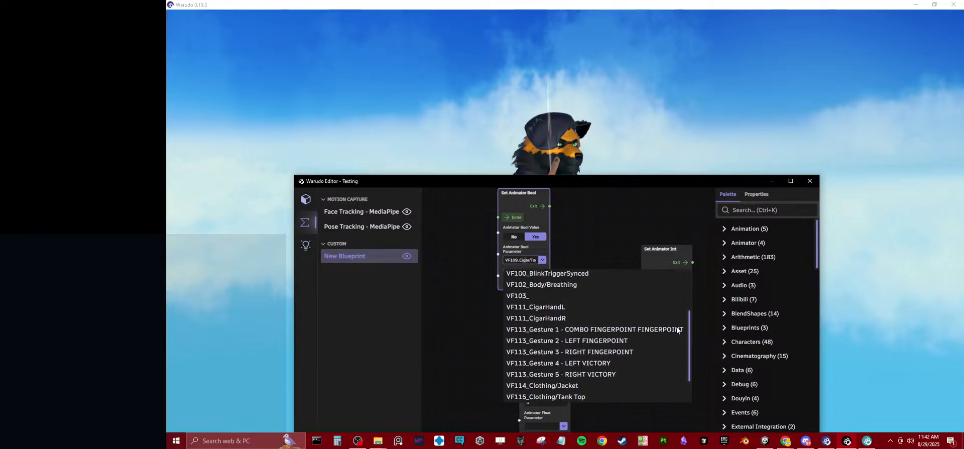
scroll(675, 322, down, 3)
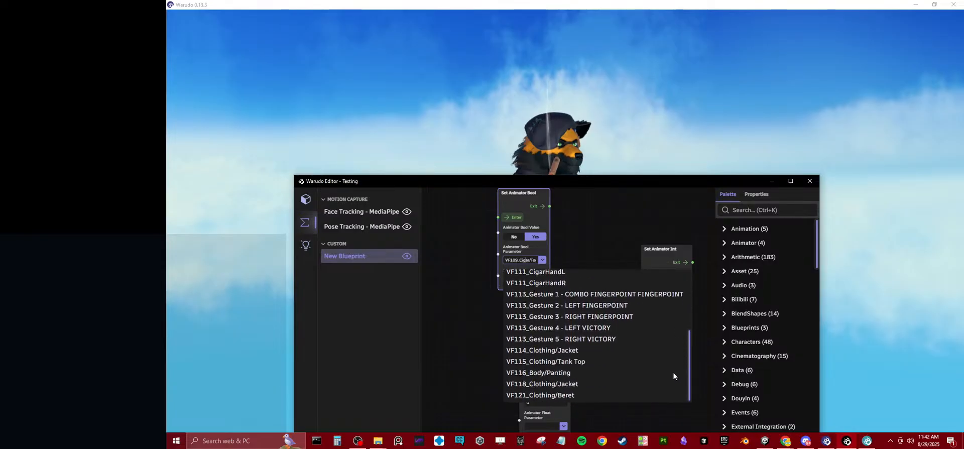
drag(690, 351, 689, 283)
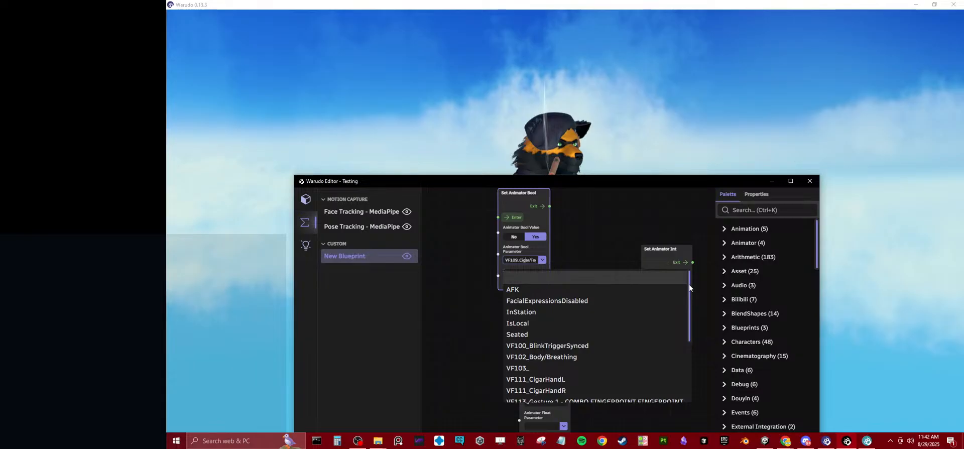
scroll(688, 290, down, 3)
scroll(681, 317, down, 4)
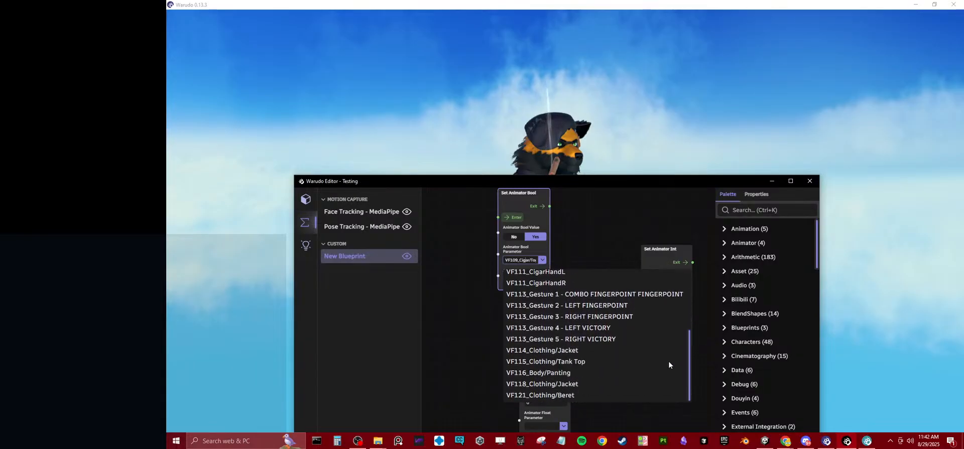
scroll(663, 332, up, 5)
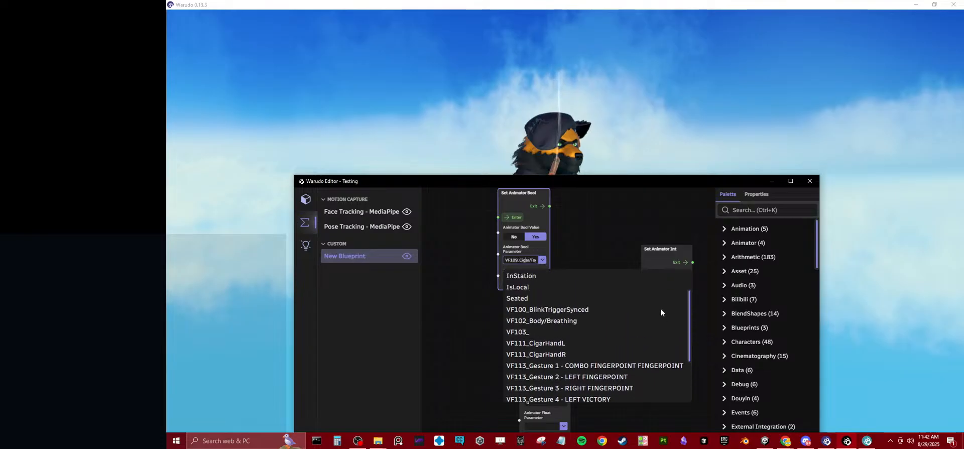
click(582, 222)
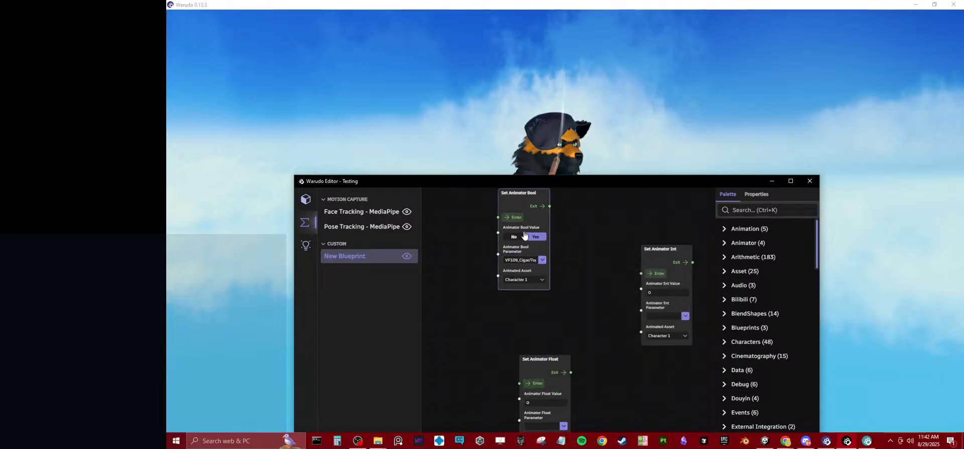
Step: Set the bool parameter to VF114_Clothing/Jacket with the value Yes and check the jacket toggle on the avatar
click(542, 260)
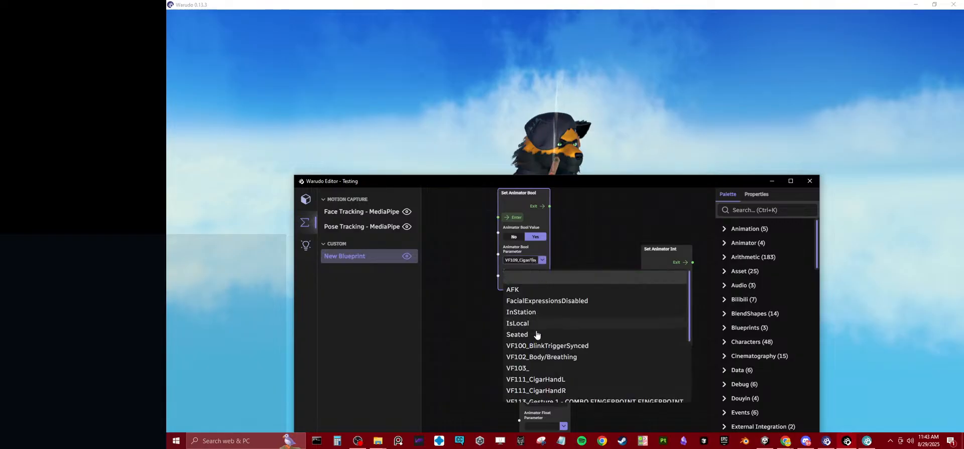
scroll(558, 351, down, 3)
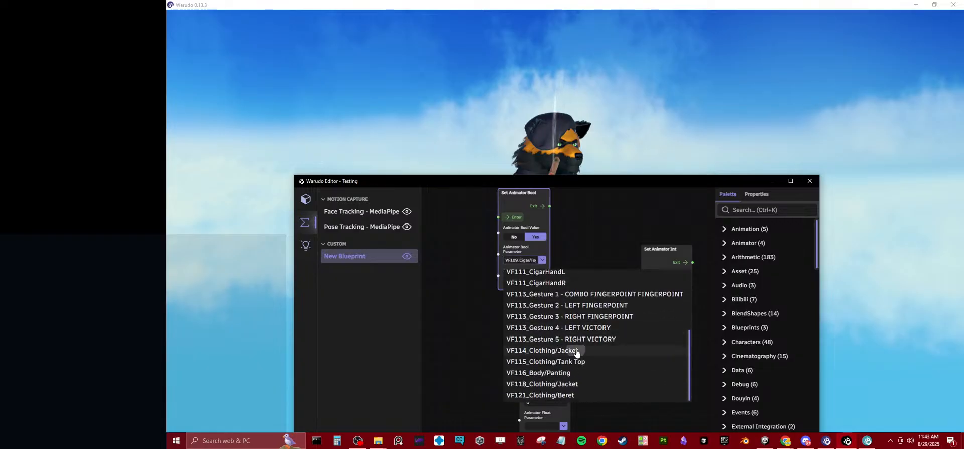
click(578, 350)
drag(552, 184, 746, 273)
click(730, 328)
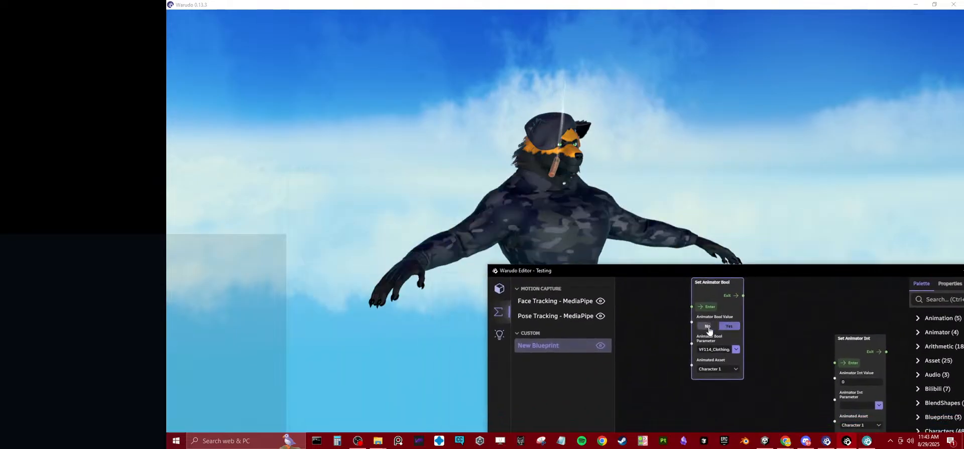
click(730, 326)
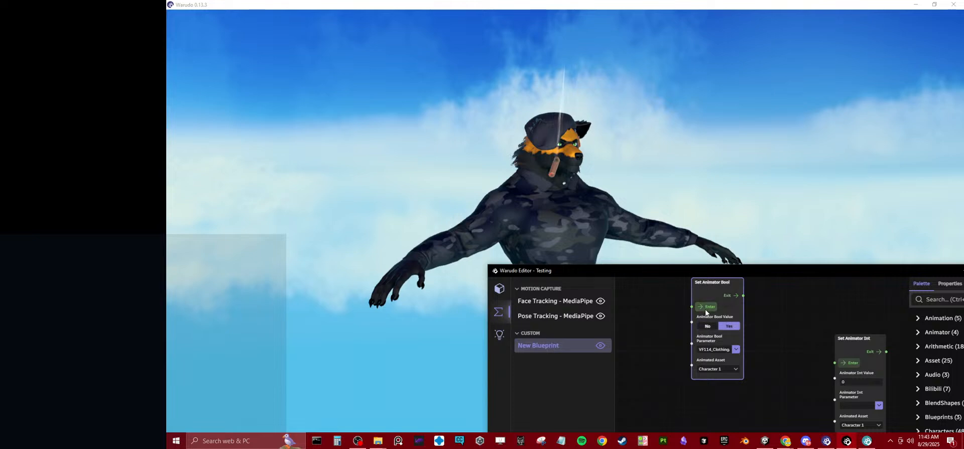
click(677, 219)
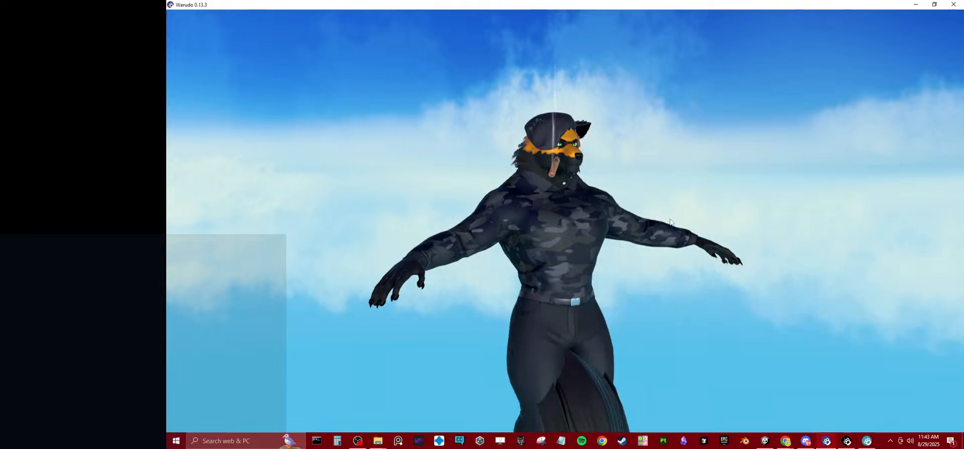
key(alt+Tab)
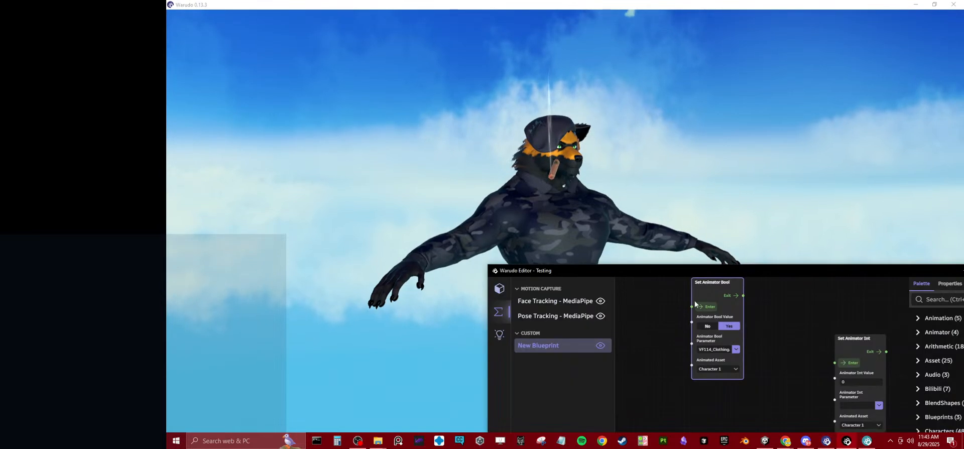
Step: Narrow and reposition the Warudo editor window beside the avatar, and move the Set Animator Float node up near the Bool node
drag(668, 270, 510, 93)
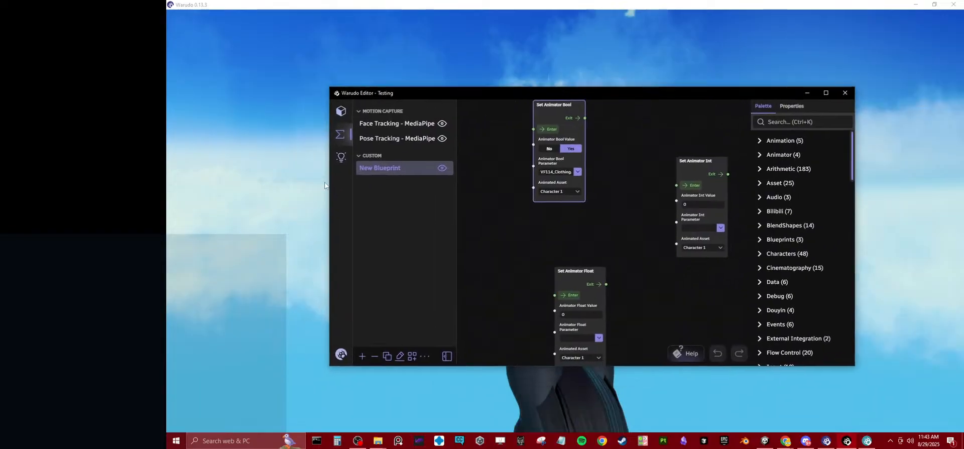
drag(331, 203, 415, 204)
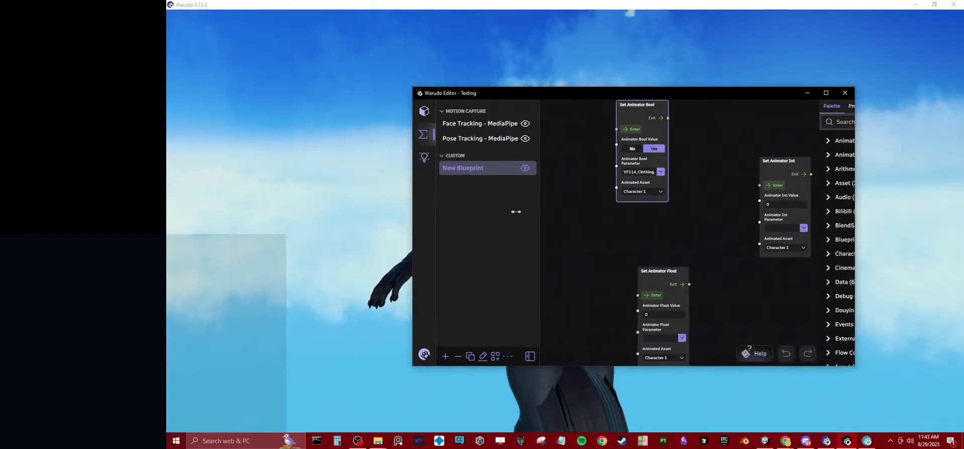
drag(675, 97, 290, 94)
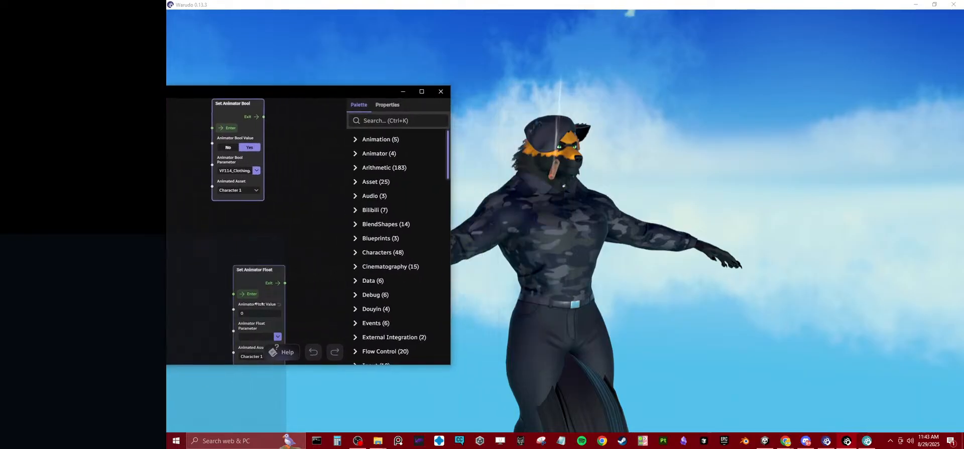
drag(256, 271, 303, 194)
drag(288, 95, 370, 128)
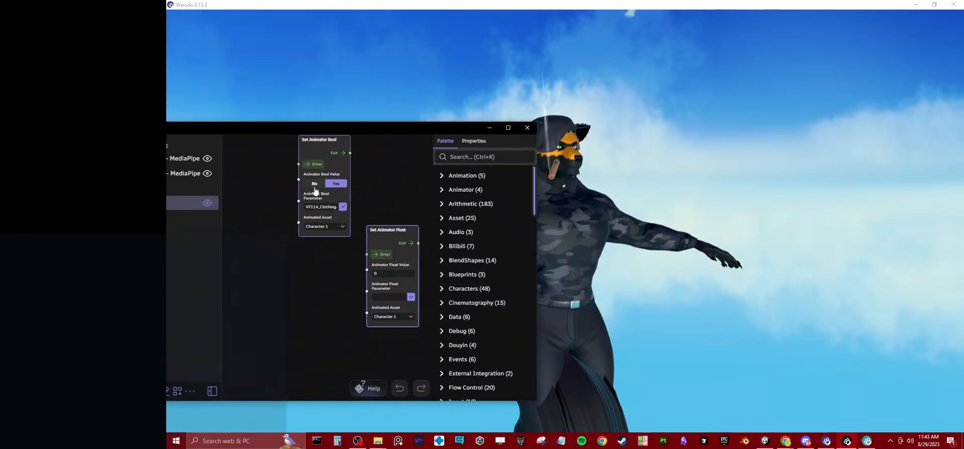
Step: Review the bool parameter list again for further clothing toggles, keeping VF114_Clothing/Jacket selected
click(343, 208)
scroll(366, 327, down, 3)
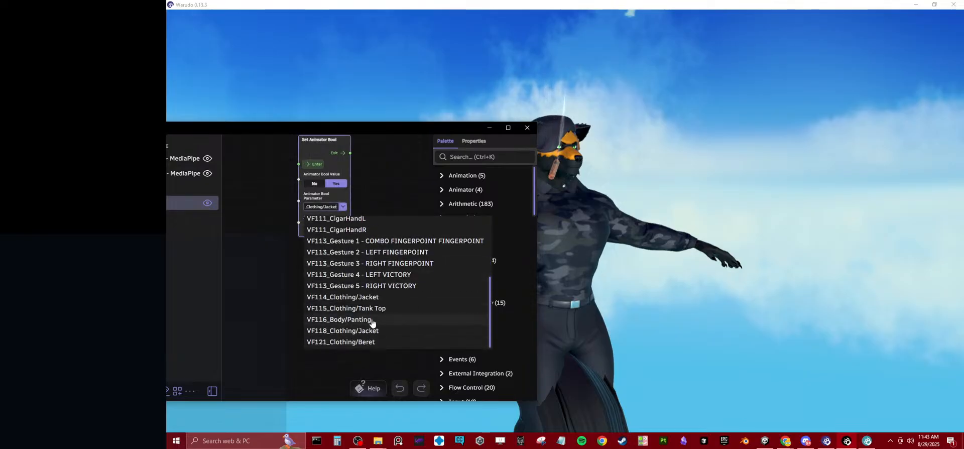
scroll(372, 323, up, 2)
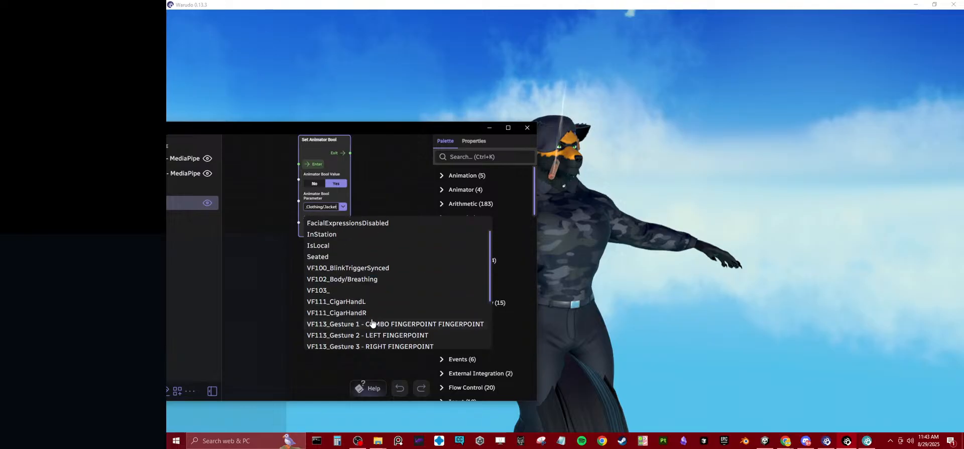
scroll(372, 323, up, 1)
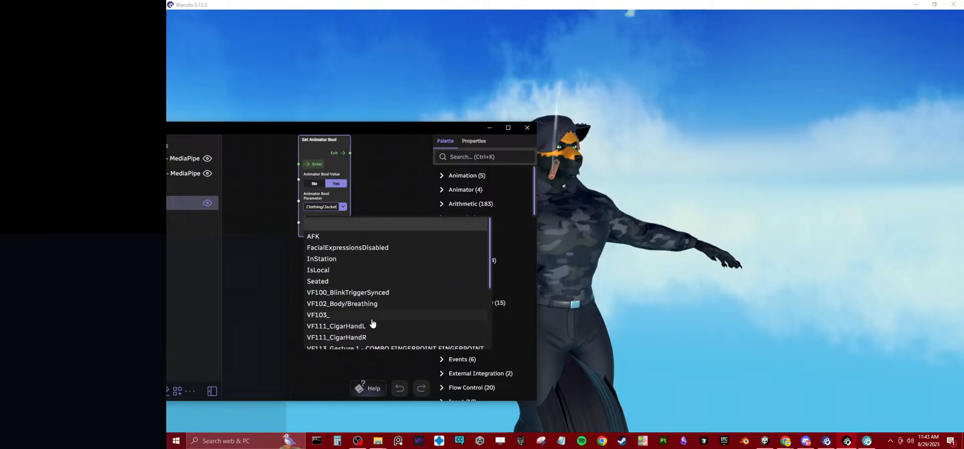
scroll(372, 323, down, 3)
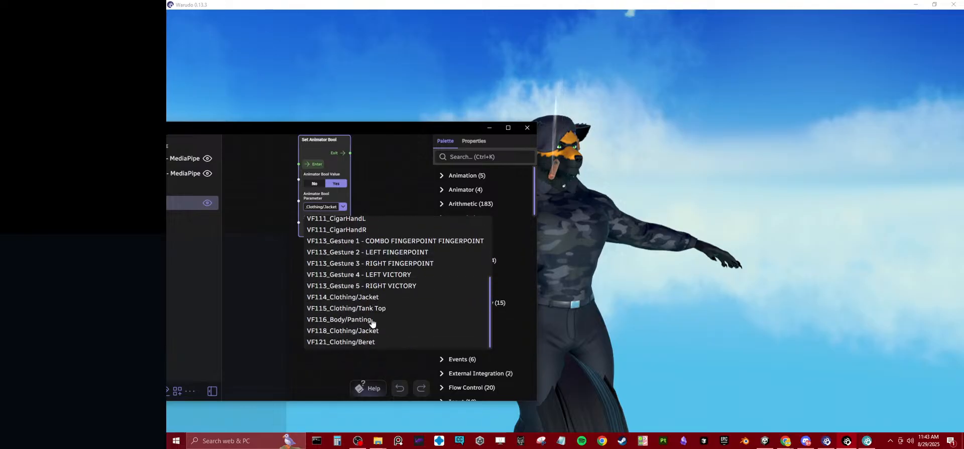
click(239, 273)
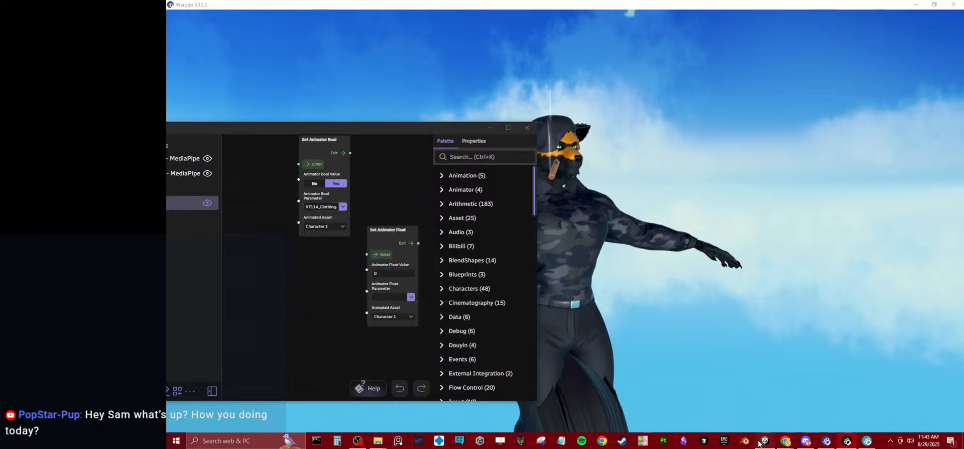
Step: Switch to Unity, widen the Animator view and examine the VRCFury FX clothing parameters and their types, including VF123_Clothing/Shirt
click(765, 440)
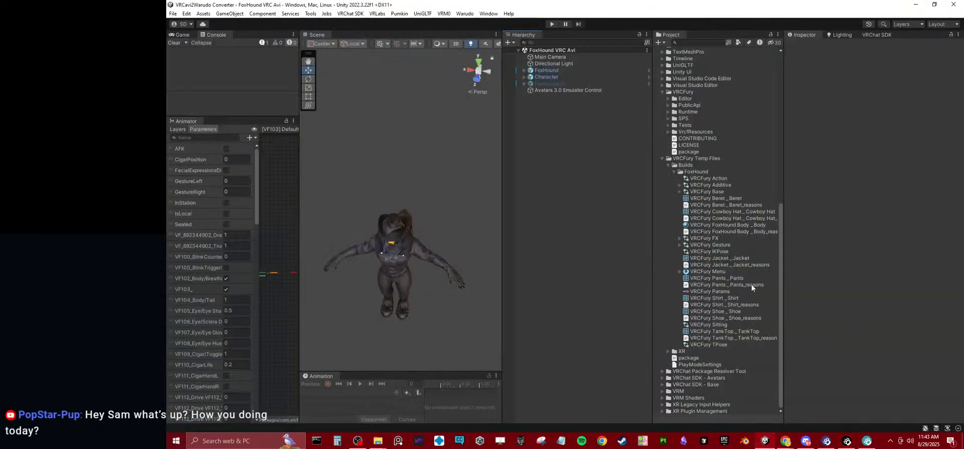
click(704, 239)
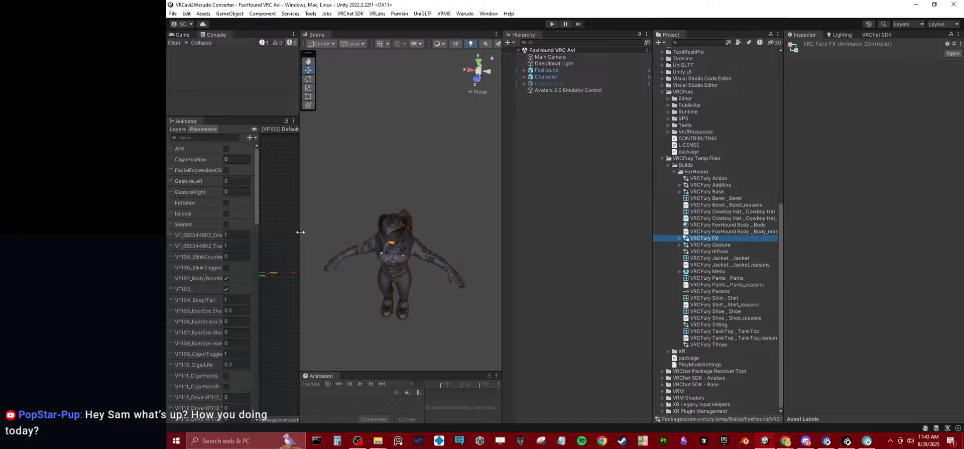
drag(302, 232, 462, 236)
scroll(223, 324, down, 15)
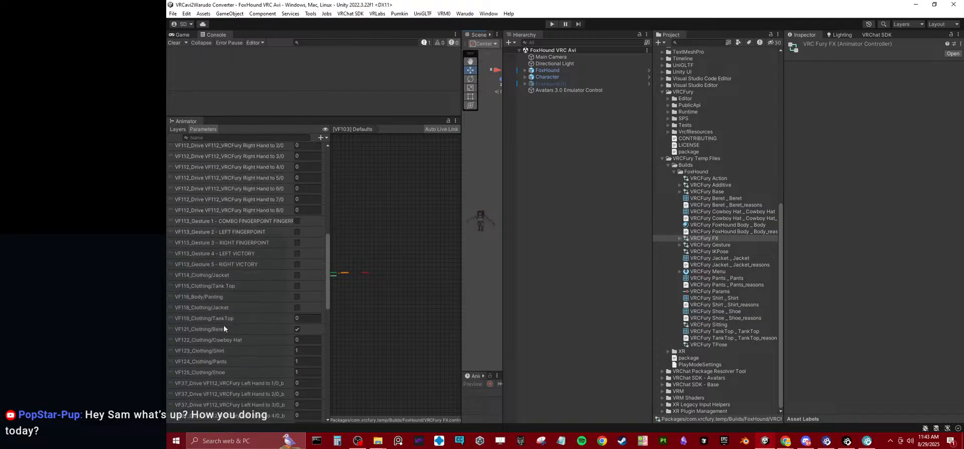
scroll(224, 326, down, 2)
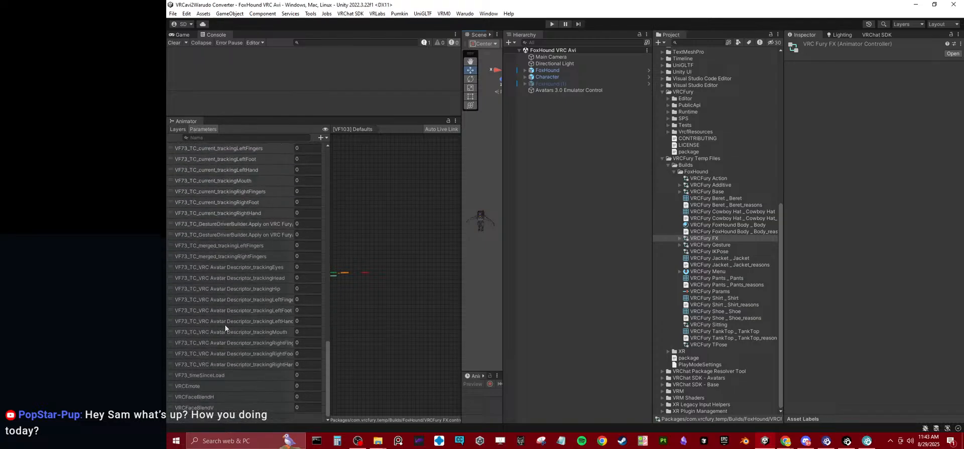
scroll(223, 325, up, 10)
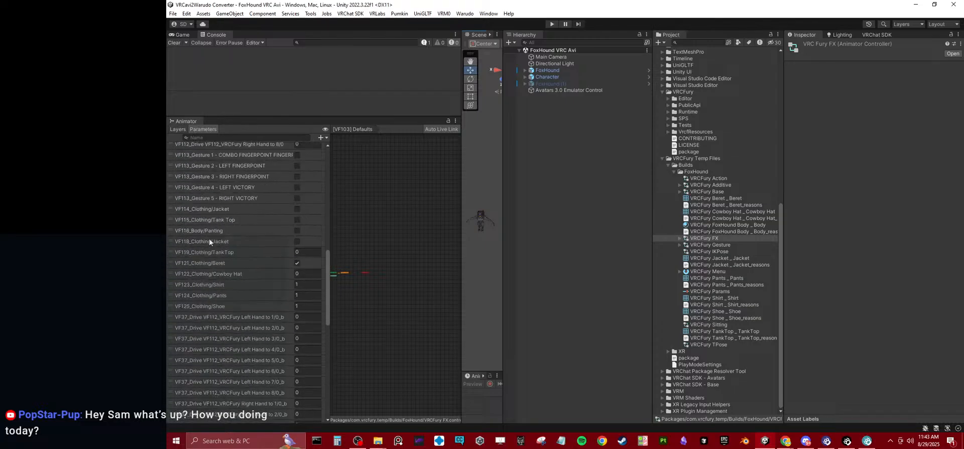
double_click(228, 283)
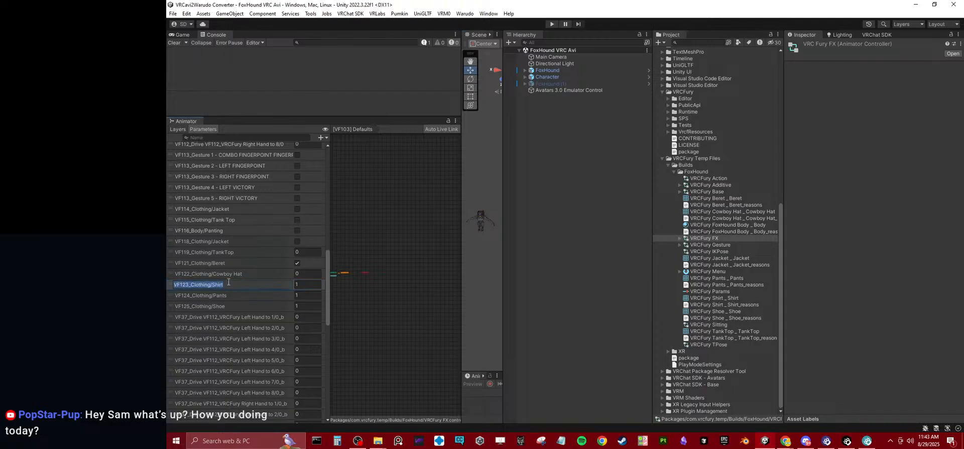
key(Return)
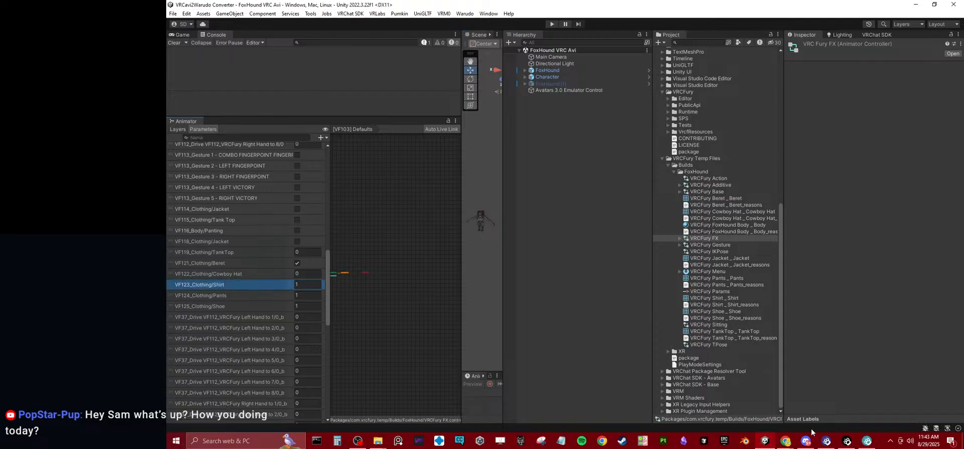
Step: Narrow Unity's Animator view again and switch back to Warudo, with the blueprint editor placed over the avatar scene
click(848, 441)
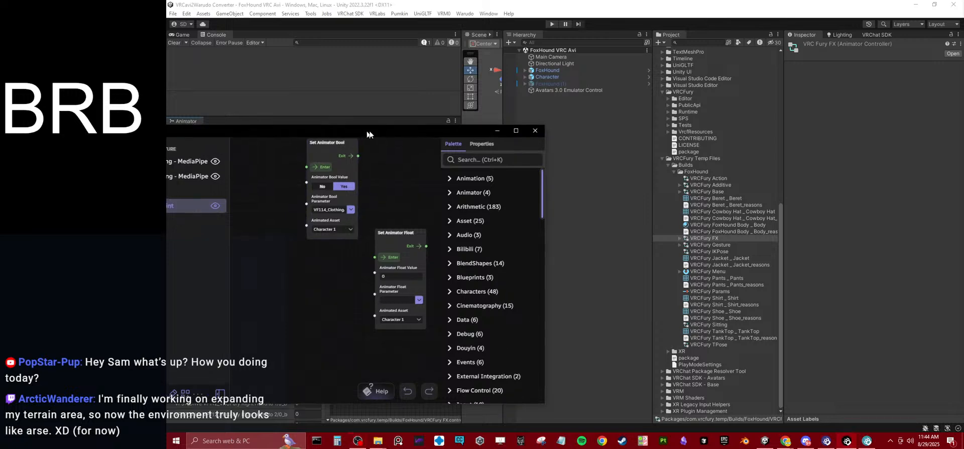
drag(386, 126, 596, 172)
drag(462, 137, 215, 145)
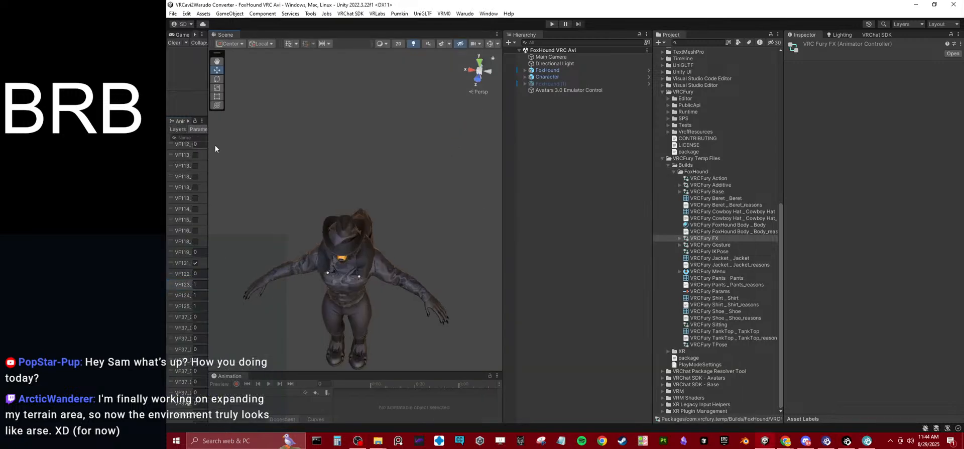
alt+drag(477, 272, 493, 169)
key(alt+Tab)
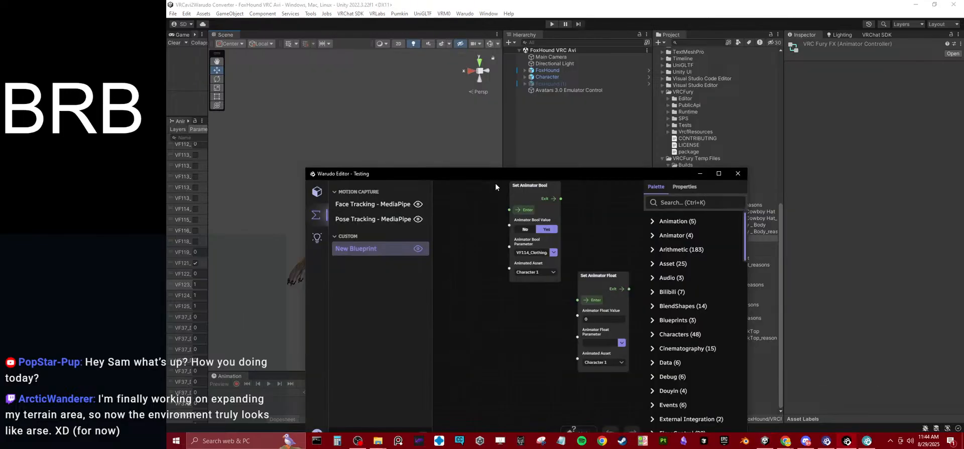
click(826, 440)
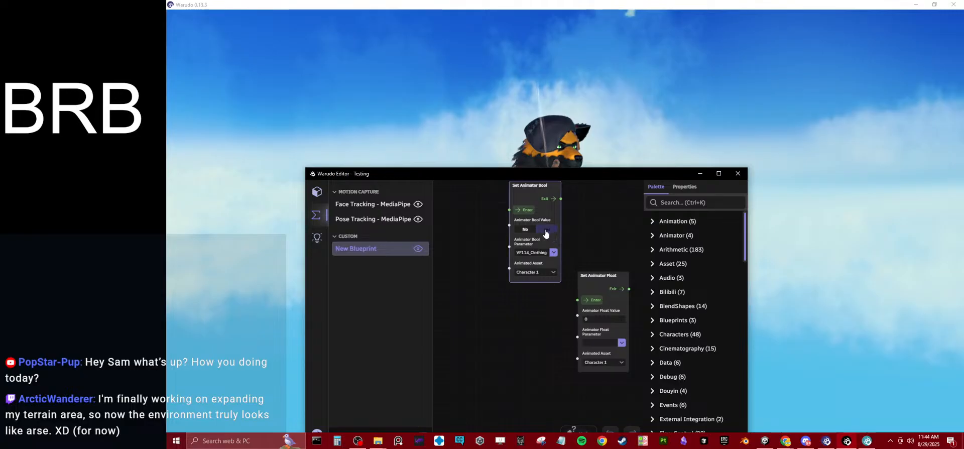
Step: Move the Warudo editor window aside from the avatar and test VF114_Clothing/Jacket by alternating the bool value between Yes and No
drag(541, 173, 894, 163)
click(883, 220)
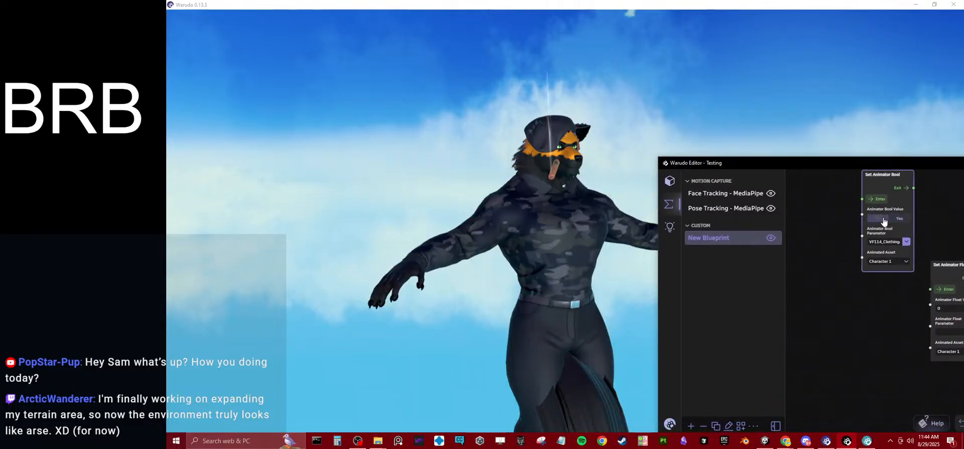
click(896, 220)
click(897, 220)
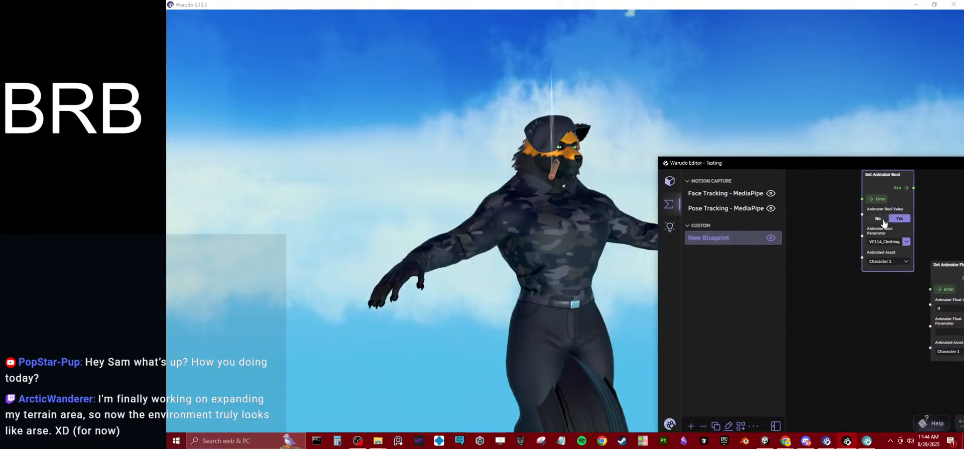
click(884, 223)
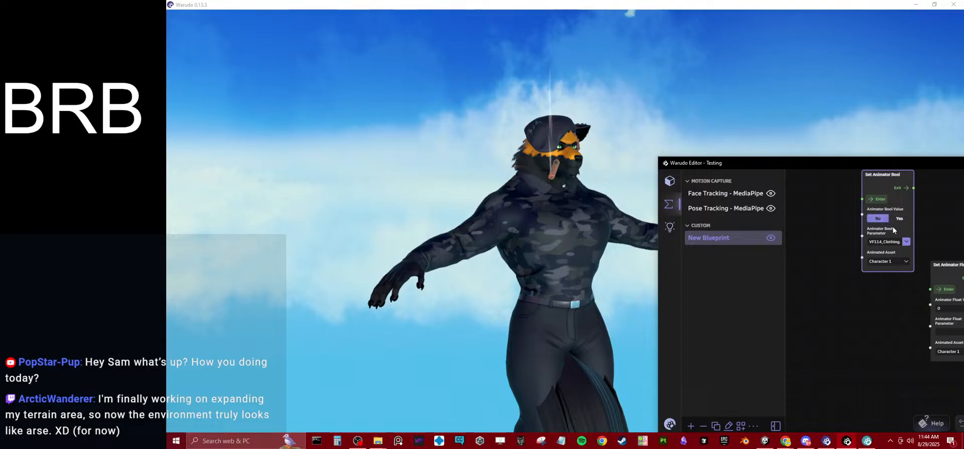
click(898, 218)
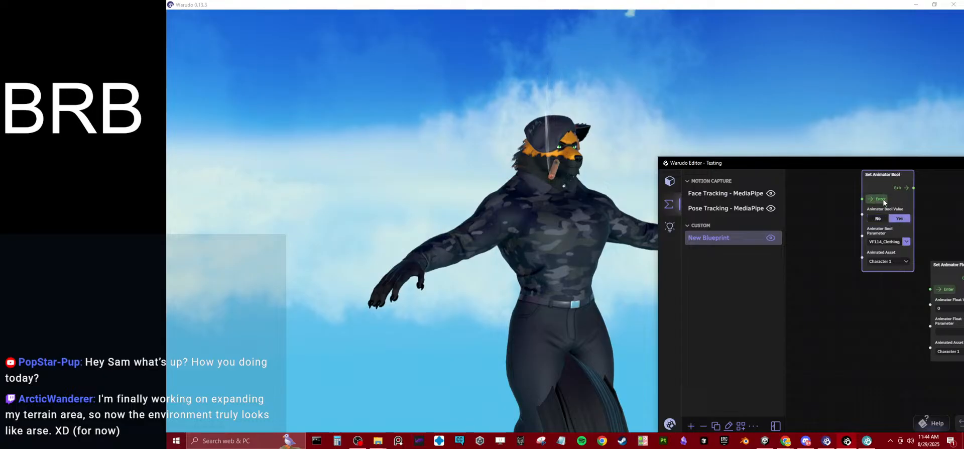
click(878, 218)
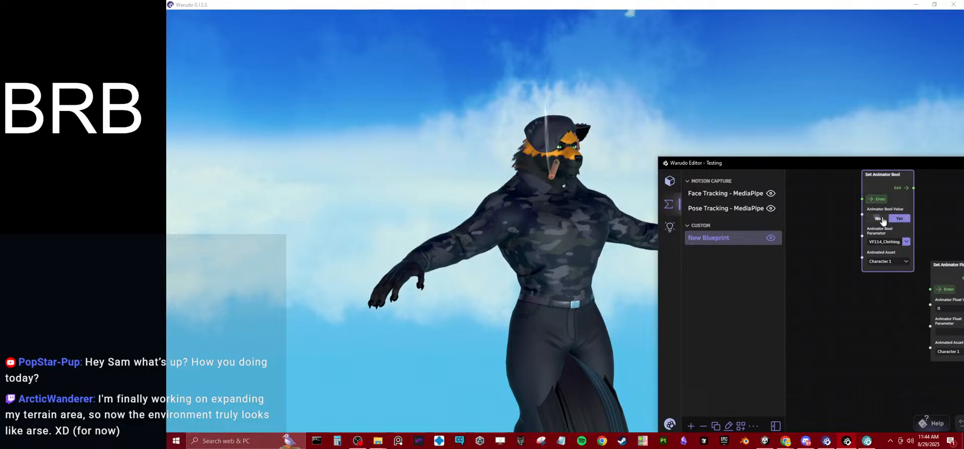
Step: Clear the animated asset on the Set Animator Bool node and retest the jacket parameter with Yes and No
click(906, 243)
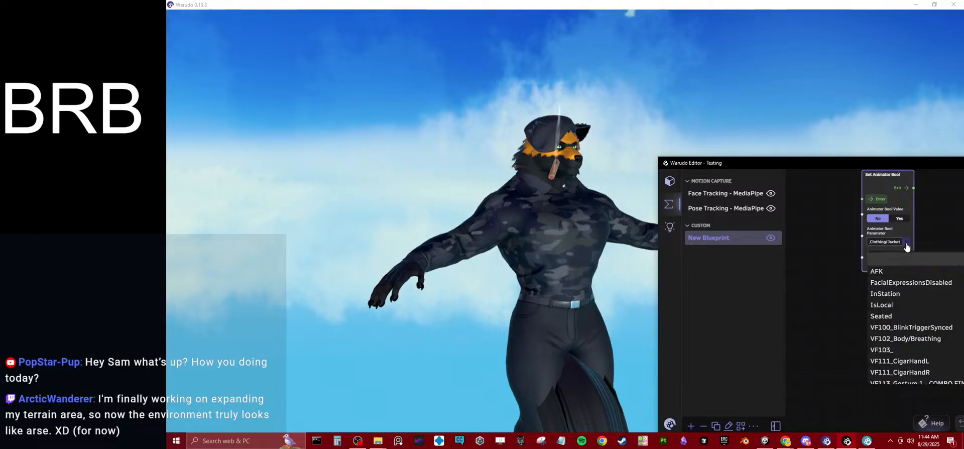
click(850, 278)
click(893, 261)
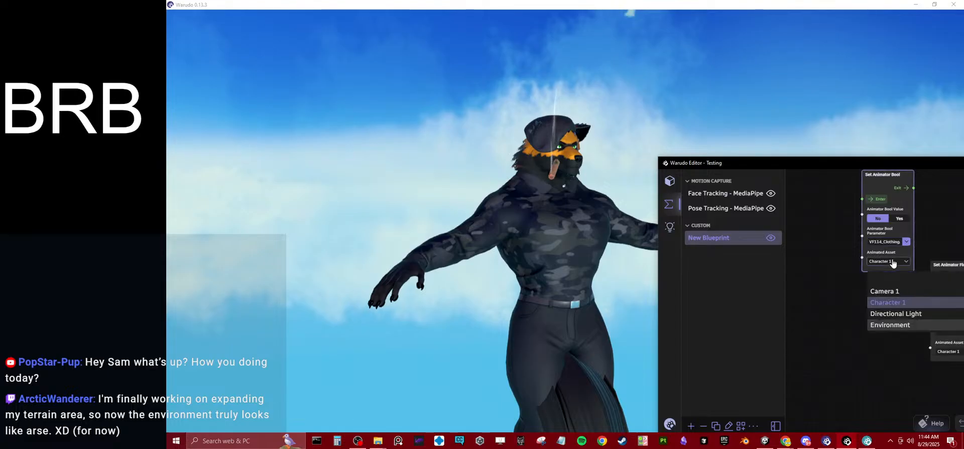
click(889, 304)
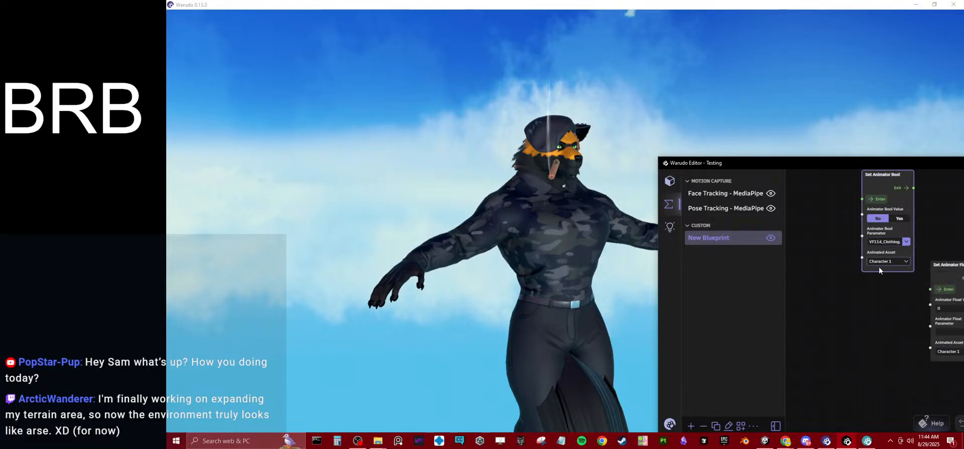
click(880, 261)
click(879, 282)
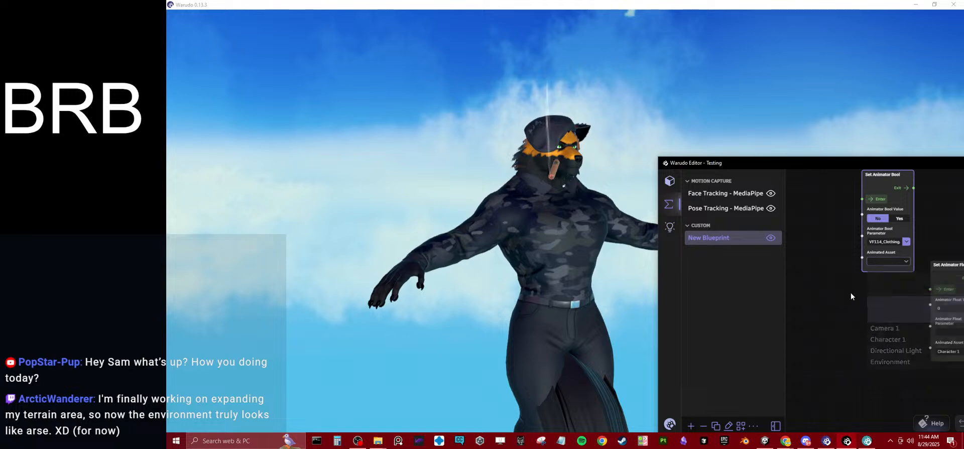
click(885, 263)
click(818, 311)
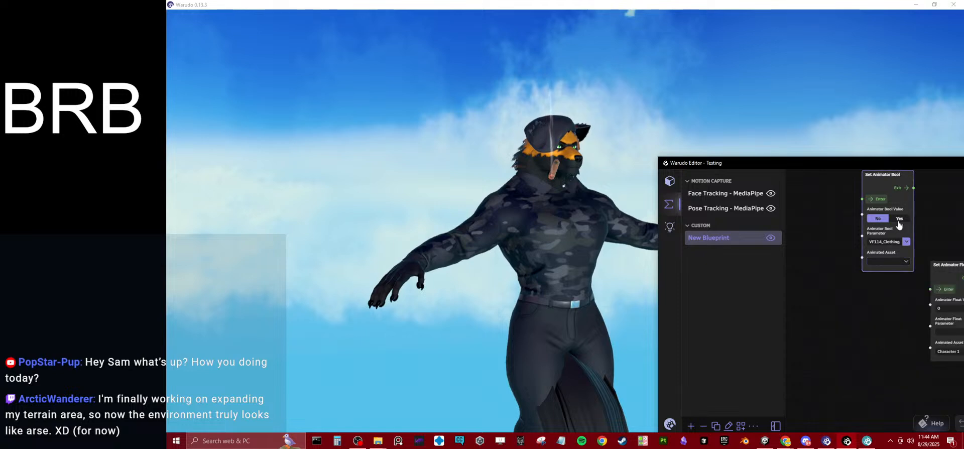
click(885, 218)
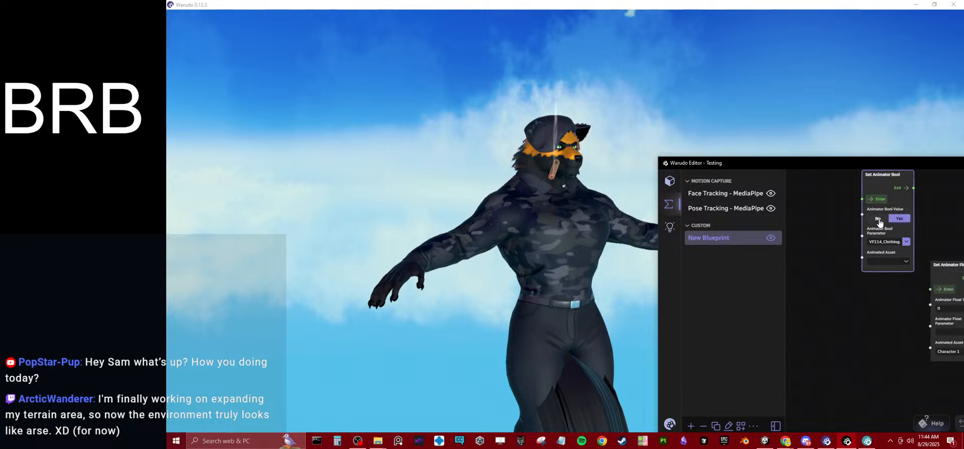
click(878, 219)
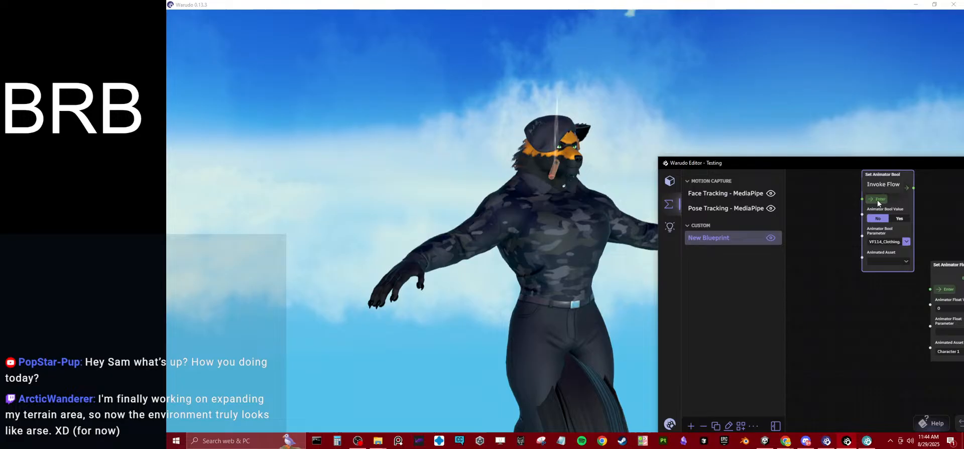
Step: Assign Character 1 as the Set Animator Bool node's animated asset and set the bool value to Yes
click(906, 243)
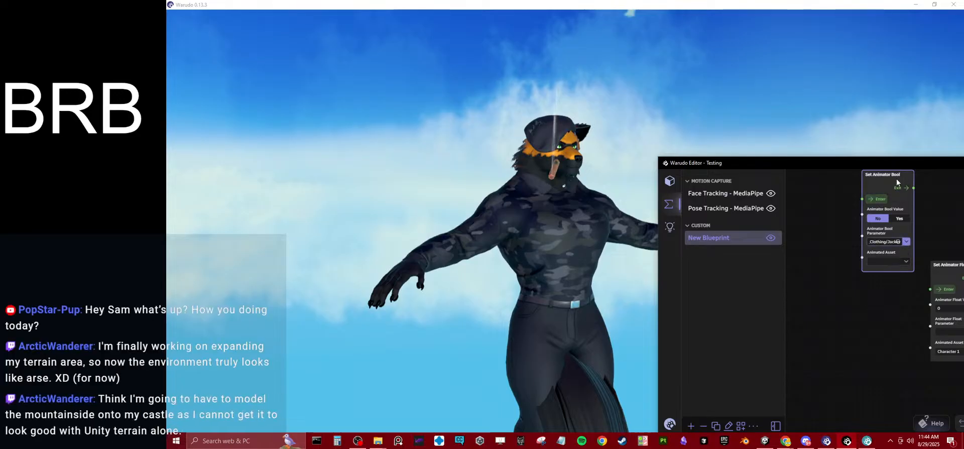
click(889, 261)
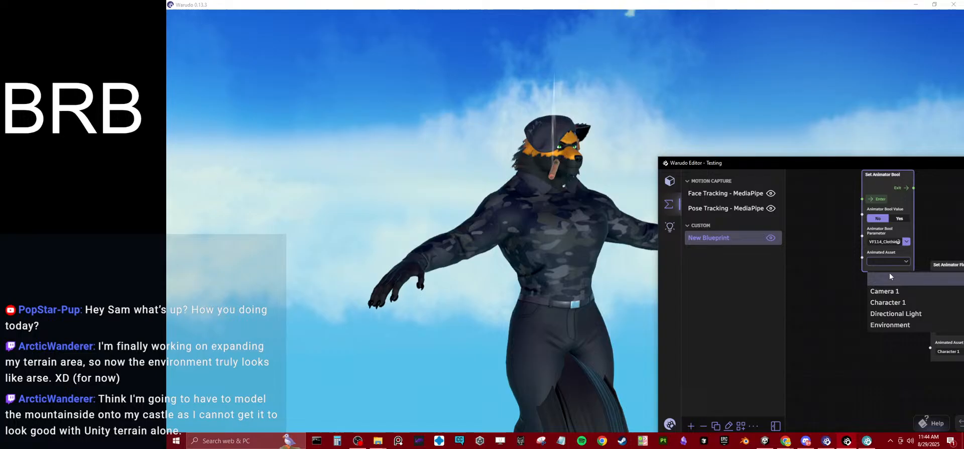
click(900, 305)
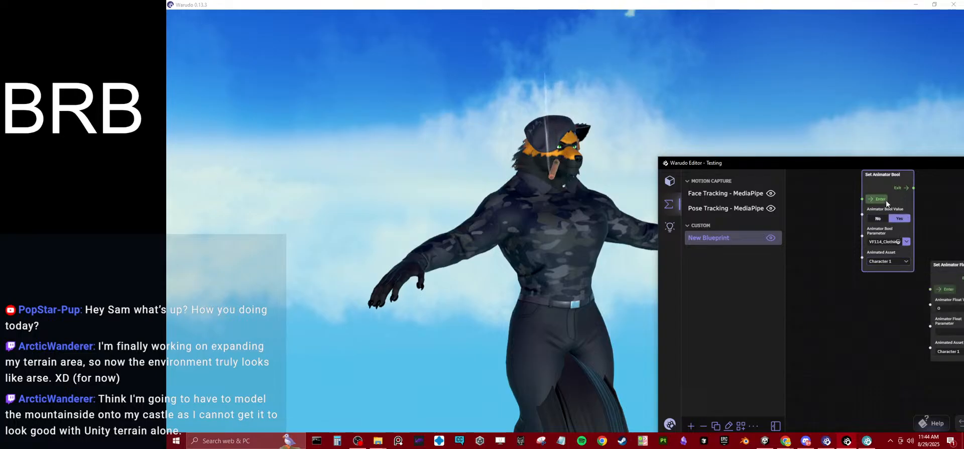
Step: Bring the Warudo editor window back over the avatar scene with the Bool, Float and Int nodes in view
drag(884, 292, 836, 335)
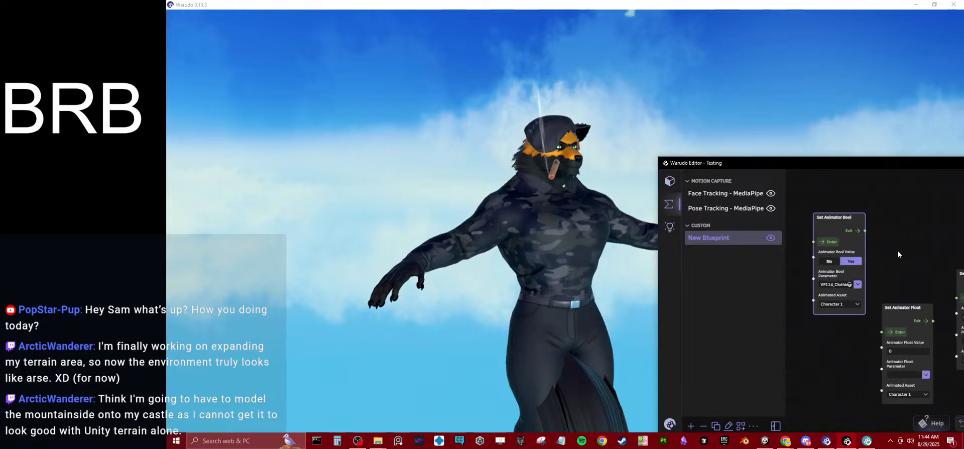
drag(898, 254, 835, 198)
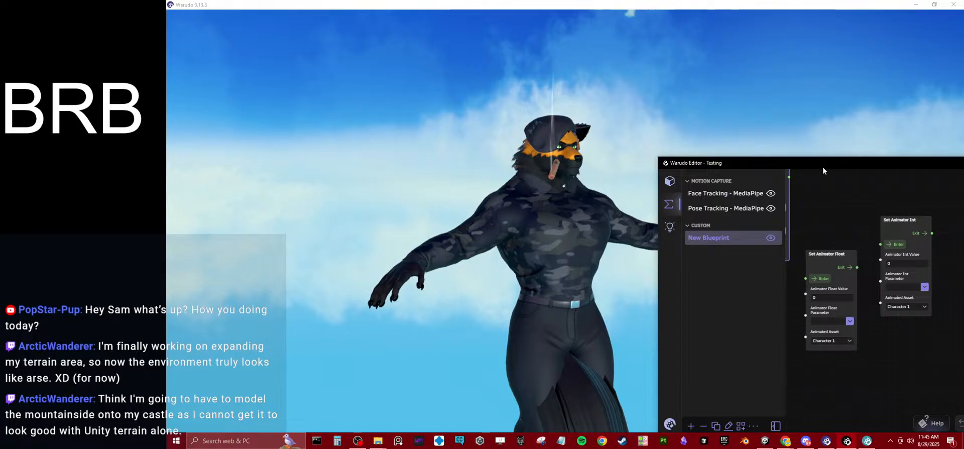
drag(823, 165, 387, 153)
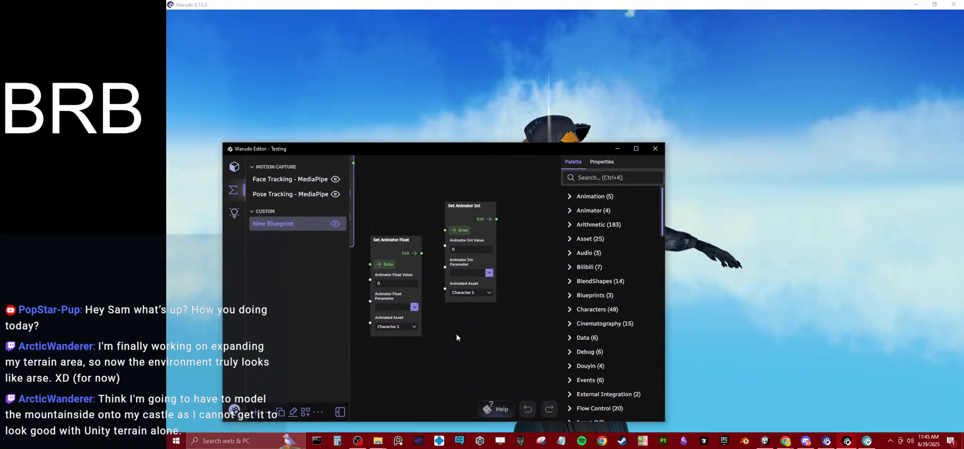
middle_drag(456, 333, 512, 339)
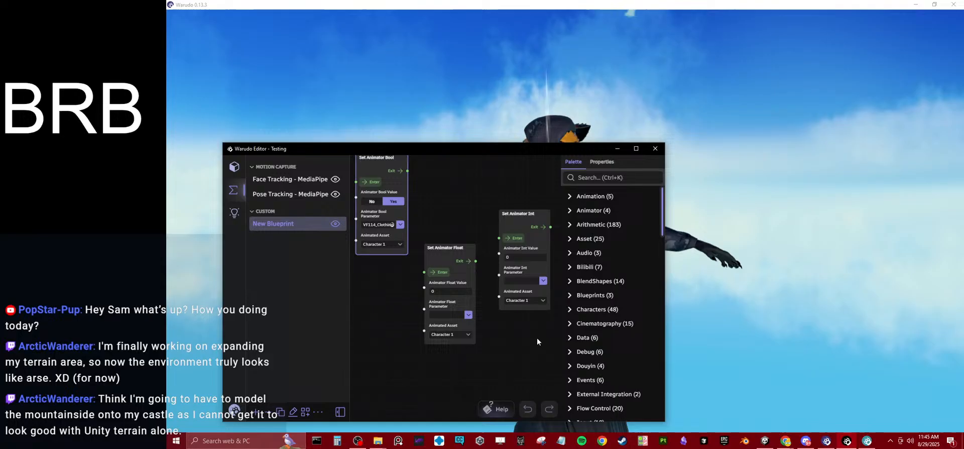
Step: Switch to Unity, widen the Animator view and review the VRCFury FX parameters up to the start of the list
click(765, 440)
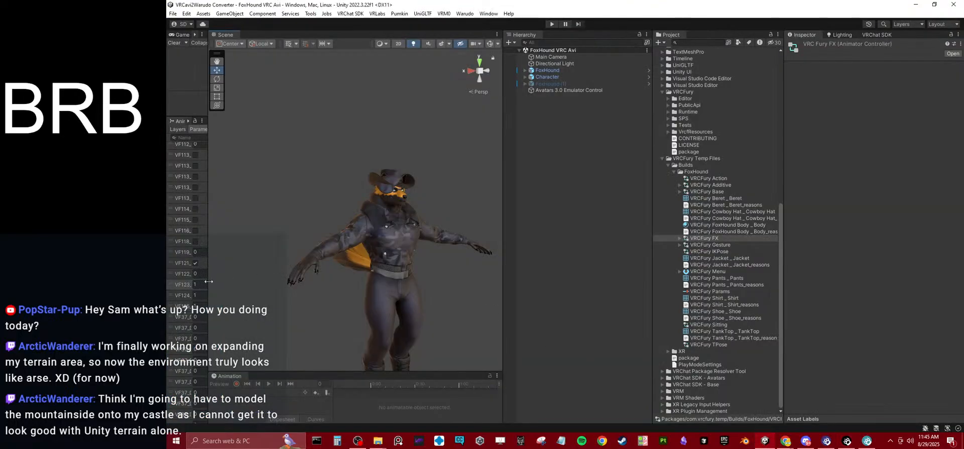
drag(209, 282, 452, 284)
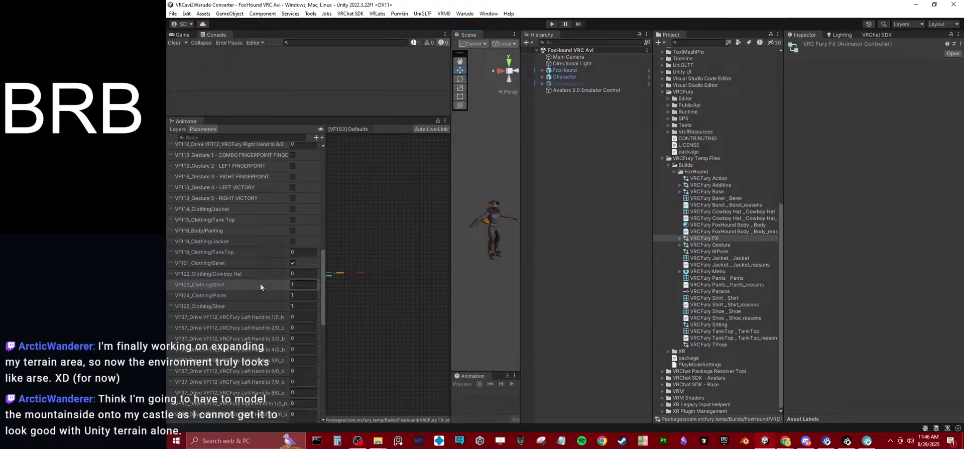
scroll(260, 281, up, 10)
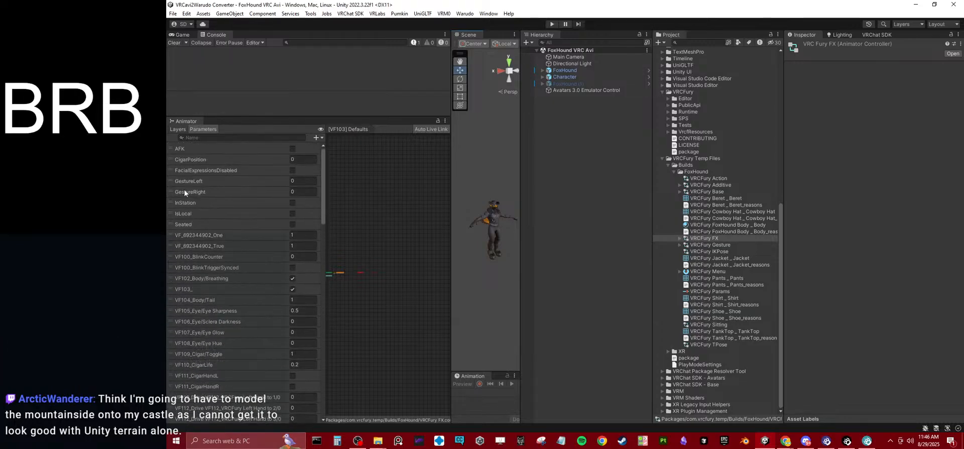
Step: Show the VRCFury FX animator layers in a narrower list and examine the FaceMood layer's state graph
click(178, 129)
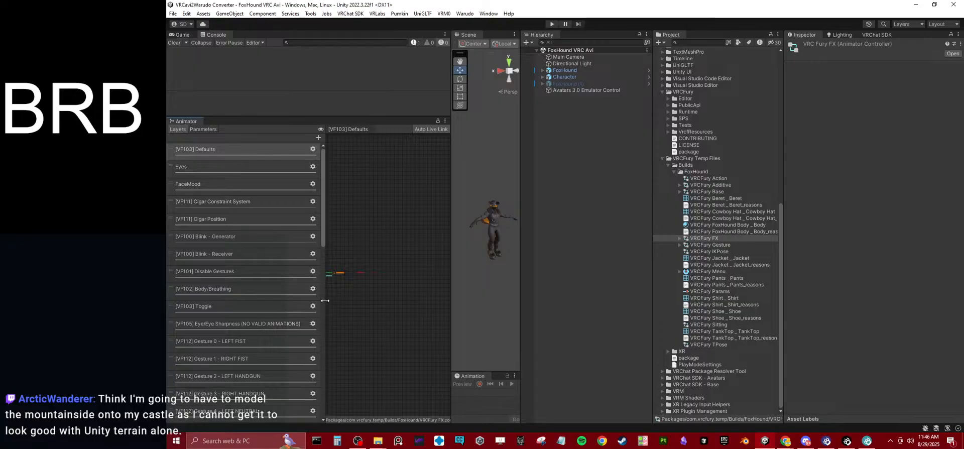
drag(325, 301, 299, 301)
scroll(224, 317, down, 1)
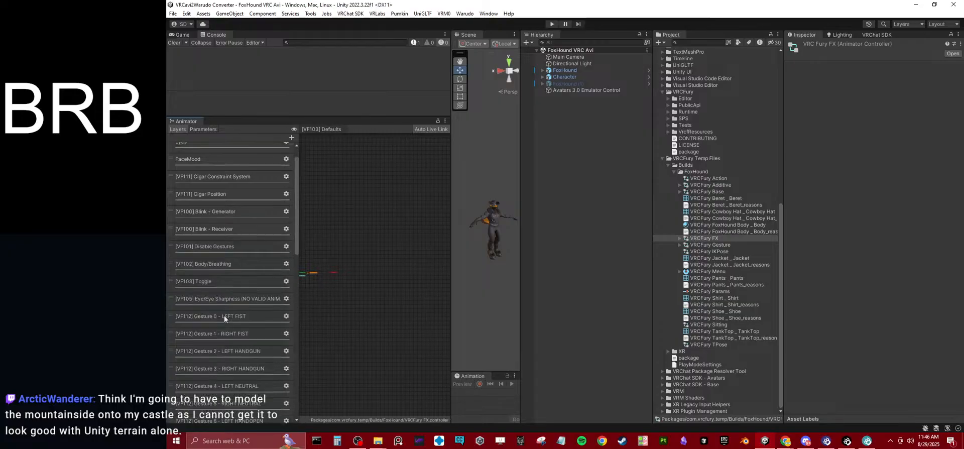
scroll(222, 312, down, 7)
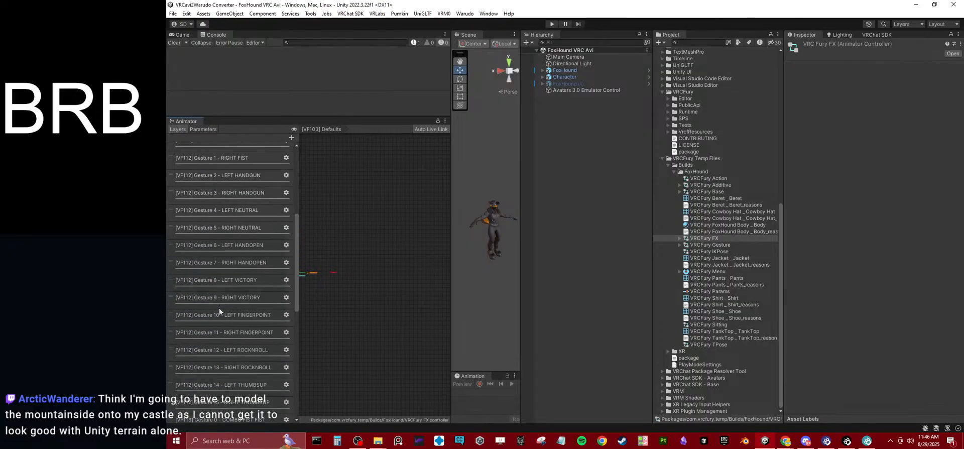
scroll(217, 309, up, 8)
click(216, 185)
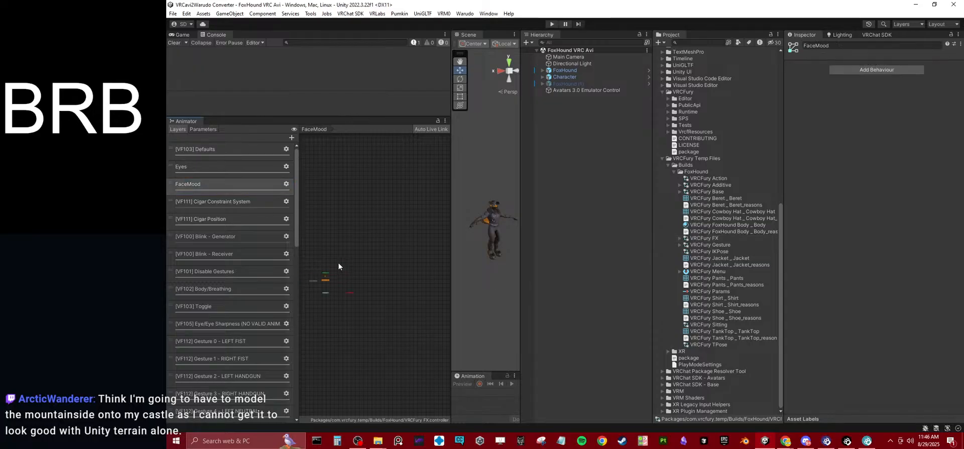
scroll(403, 248, up, 10)
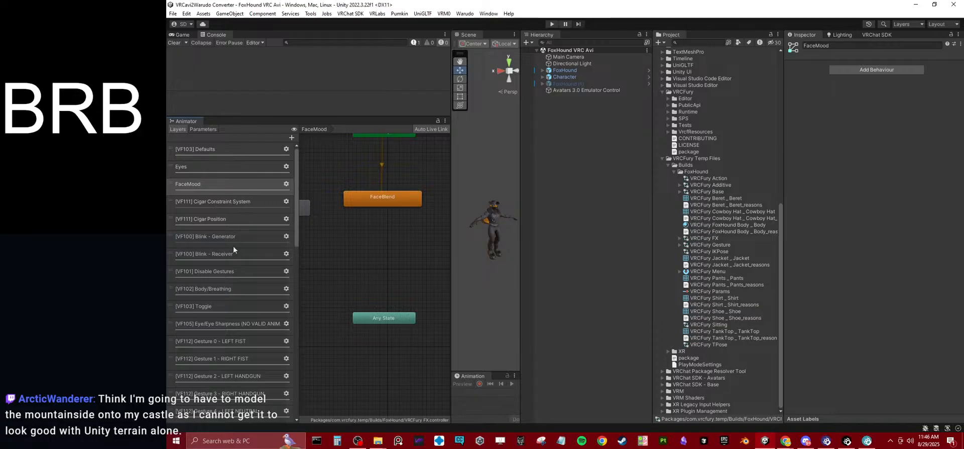
Step: Open the [VF114] Clothing/Jacket layer and inspect the motions and transitions of its Off and On states
scroll(222, 313, down, 15)
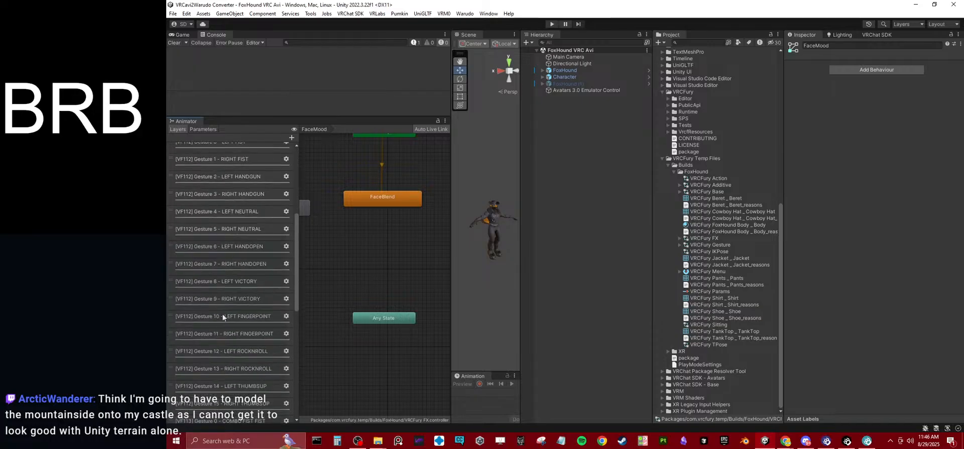
scroll(222, 314, down, 6)
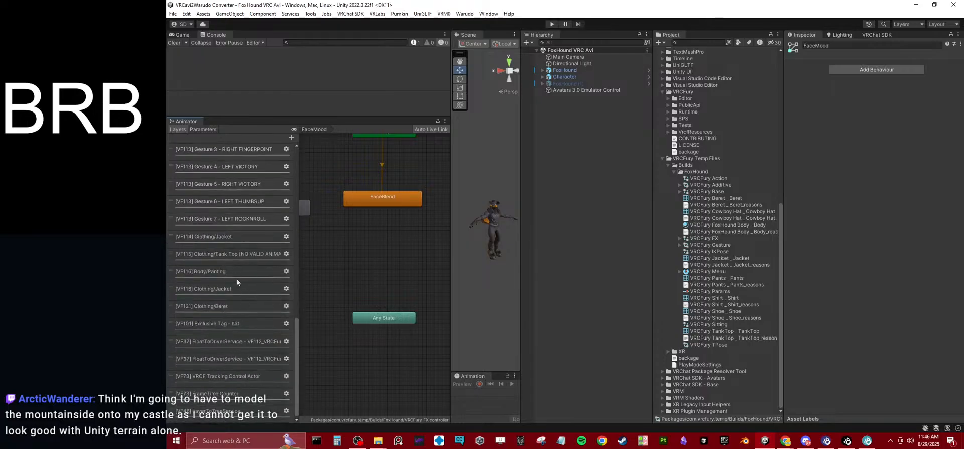
click(232, 242)
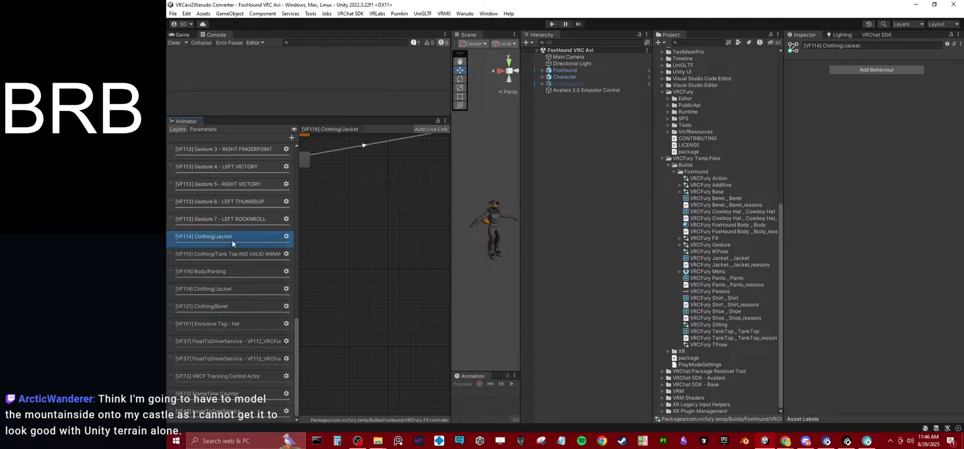
middle_drag(382, 202, 443, 322)
scroll(370, 296, up, 3)
click(420, 248)
middle_drag(414, 224, 391, 217)
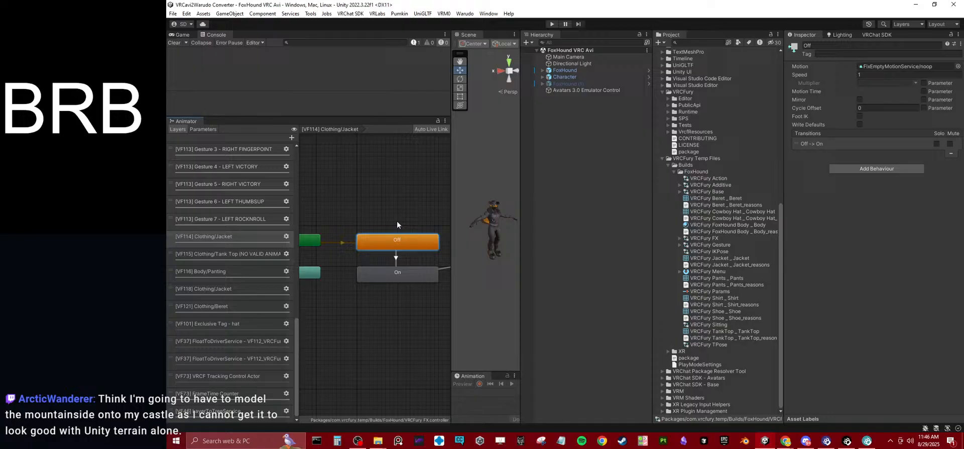
click(399, 256)
click(399, 273)
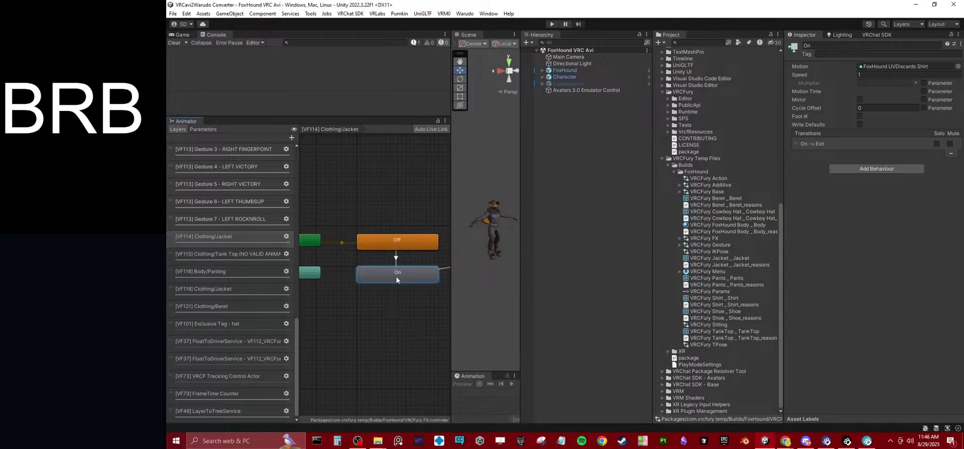
click(397, 212)
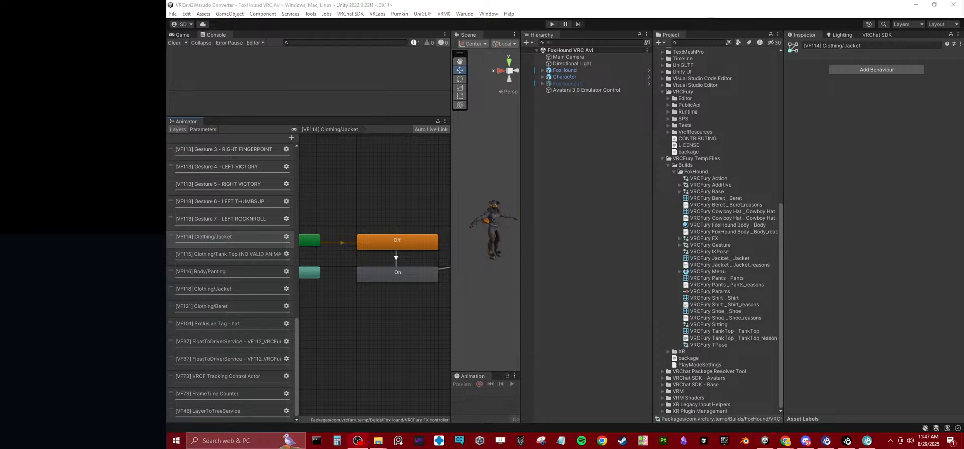
Step: Switch back to Warudo and reframe the camera view of the avatar
click(827, 440)
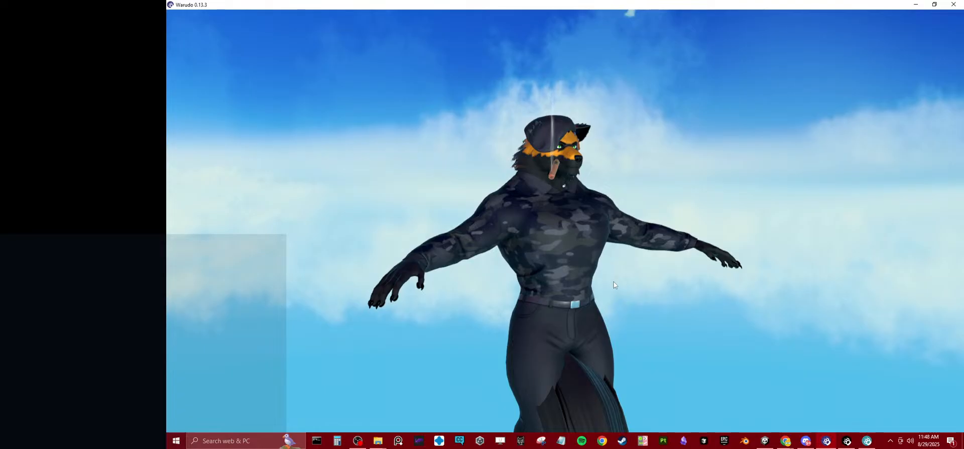
middle_drag(640, 271, 474, 290)
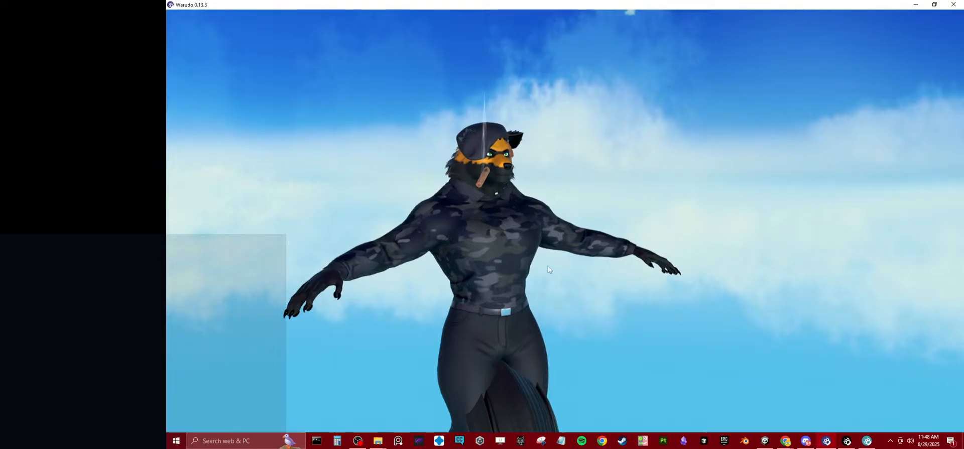
Step: Bring up the Warudo editor's blueprint and search the node palette for "animator"
click(847, 441)
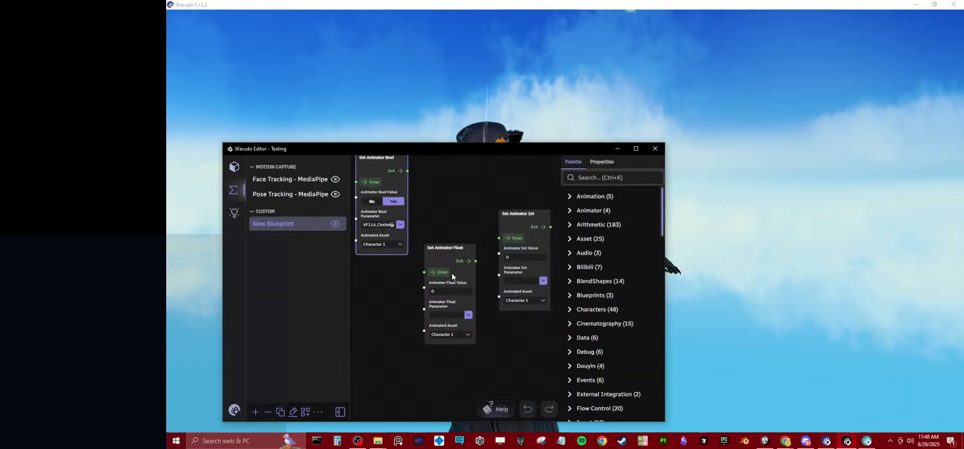
drag(504, 193, 479, 225)
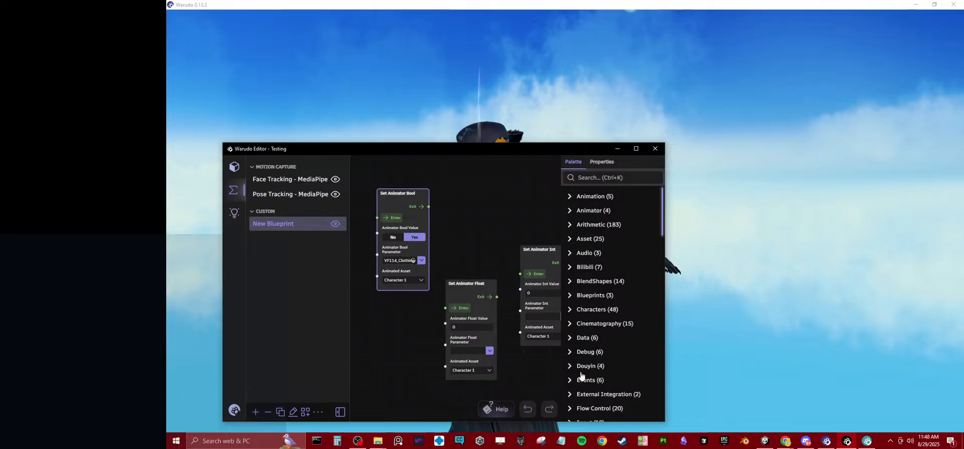
click(622, 178)
text(ani)
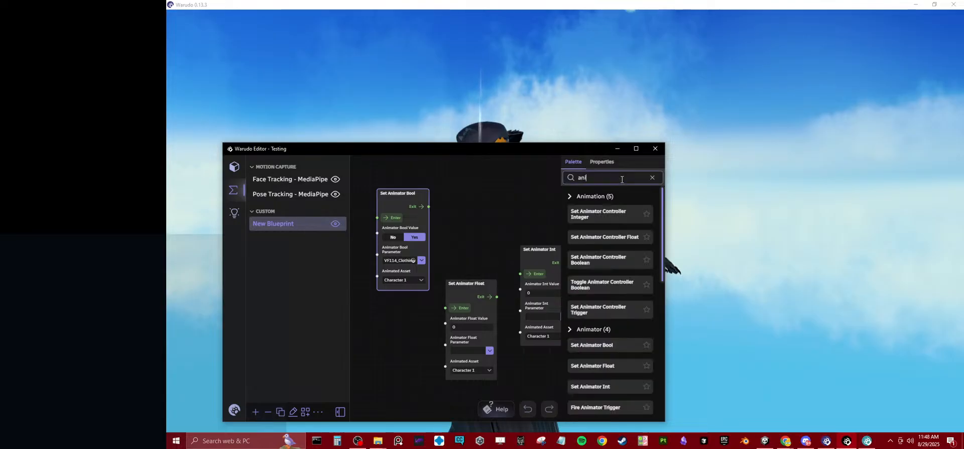
text(mator)
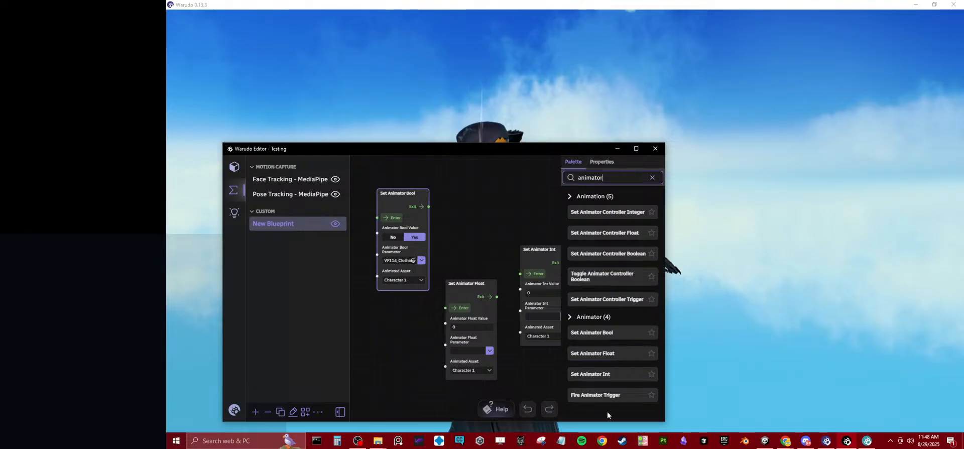
drag(467, 213, 517, 265)
drag(507, 233, 454, 210)
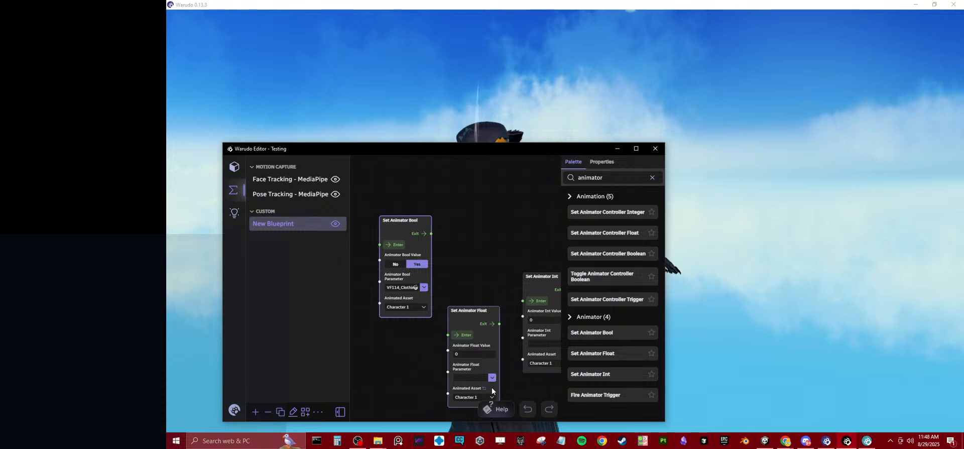
Step: Keep Character 1 as the Set Animator Float node's animated asset and assign VF109_Cigar/Toggle as its float parameter
scroll(469, 368, down, 3)
click(487, 296)
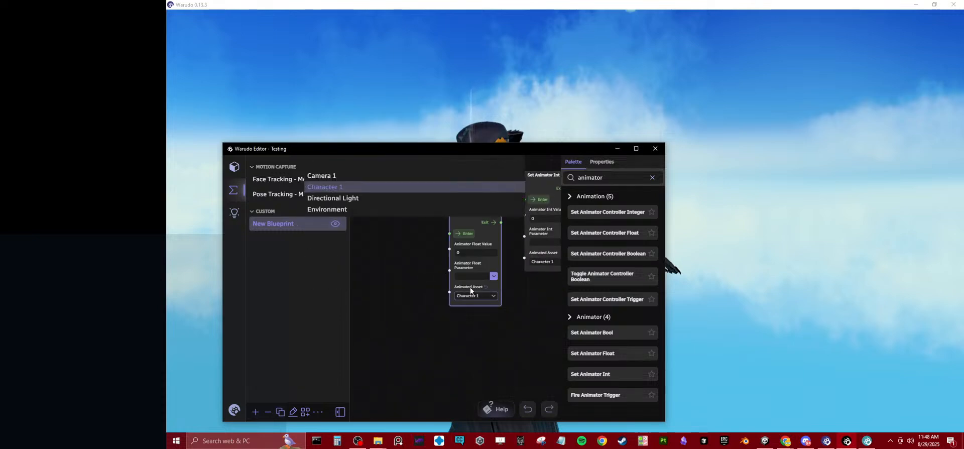
click(488, 310)
click(477, 296)
click(366, 335)
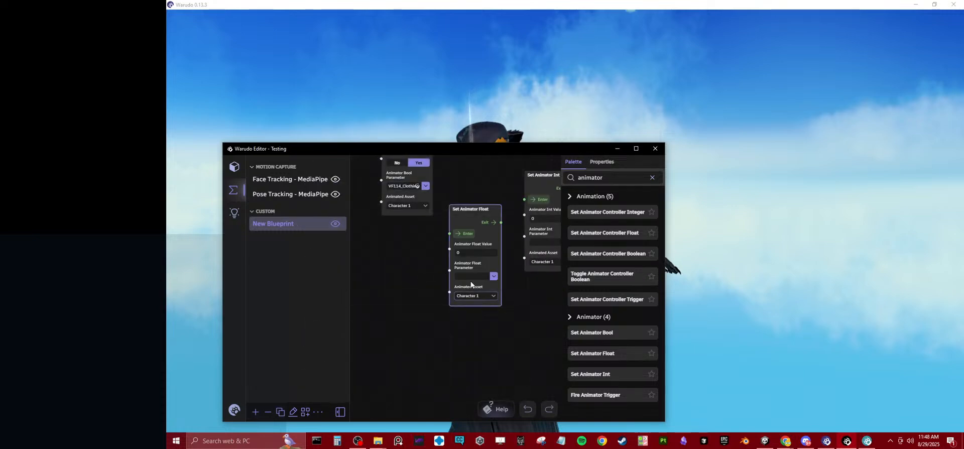
click(494, 276)
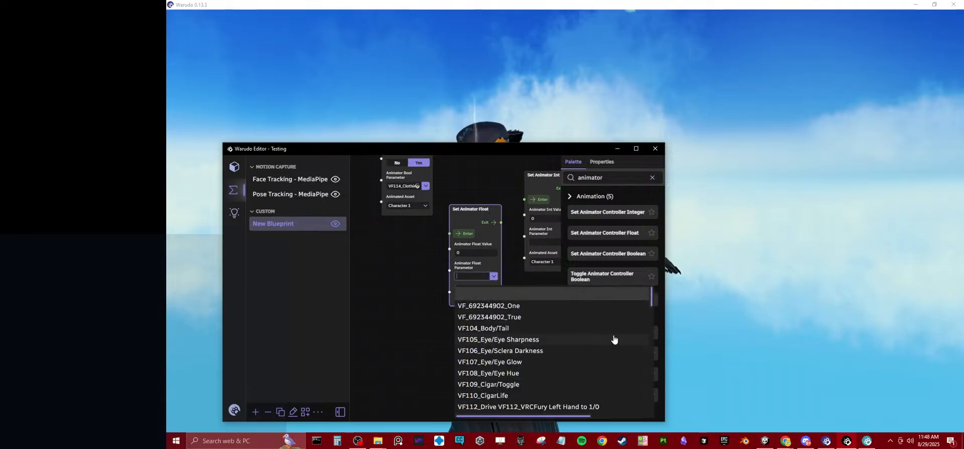
drag(651, 297, 652, 307)
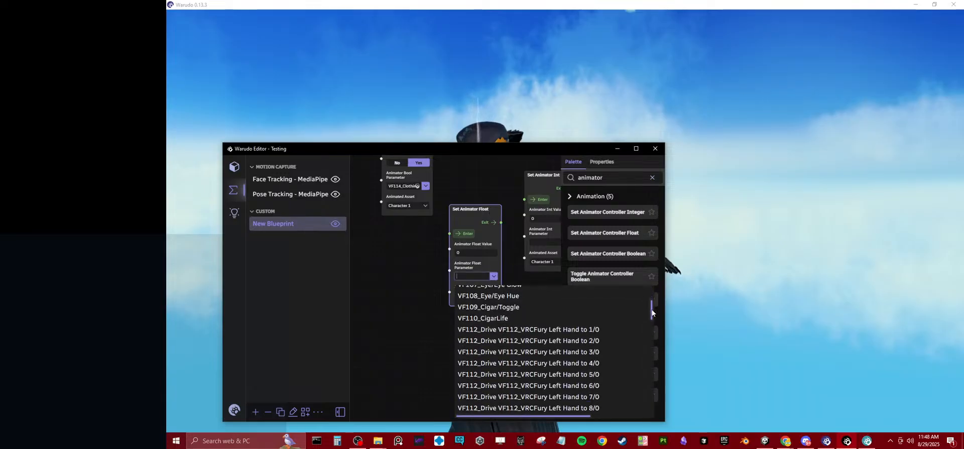
click(494, 308)
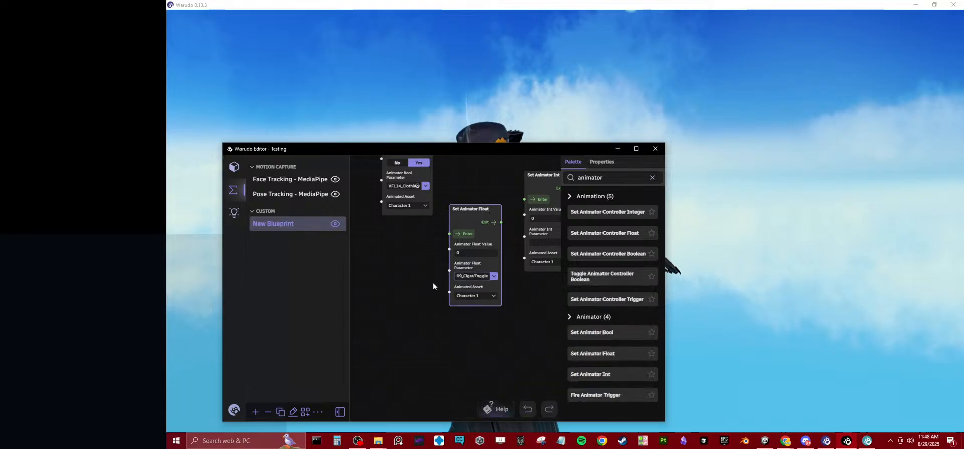
Step: Move the editor clear of the avatar, run the Set Animator Float node with value 0 and check the cigar
click(470, 253)
text(1)
drag(396, 149, 673, 212)
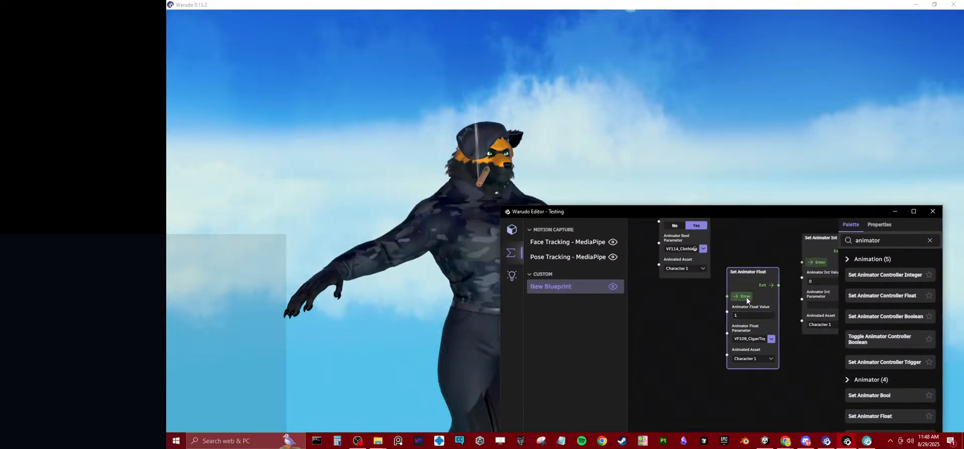
key(BackSpace)
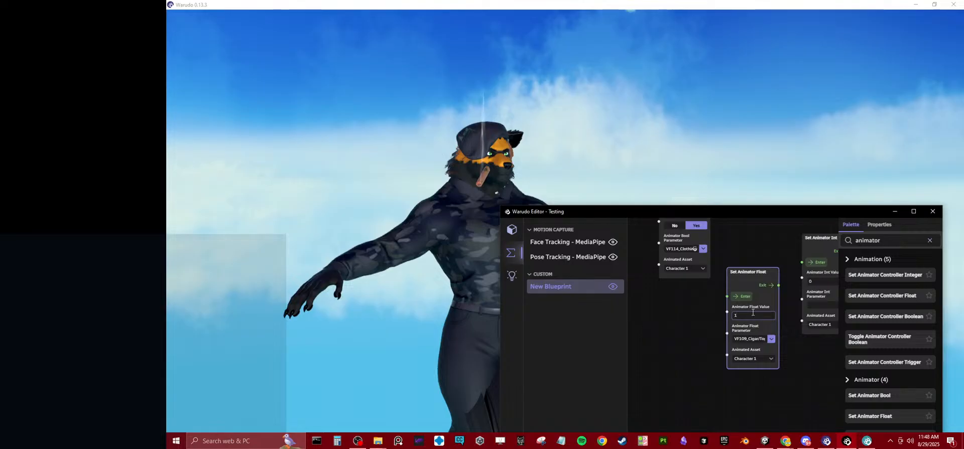
text(0)
click(746, 296)
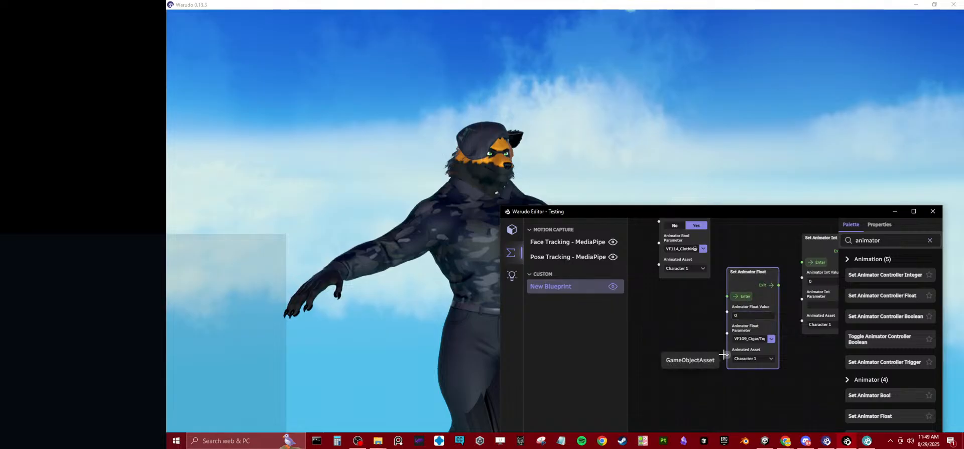
click(556, 130)
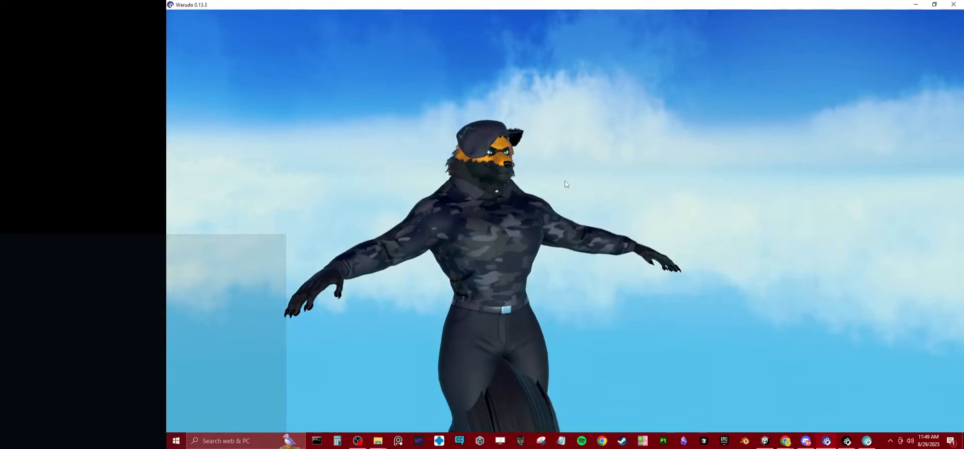
key(alt+Tab)
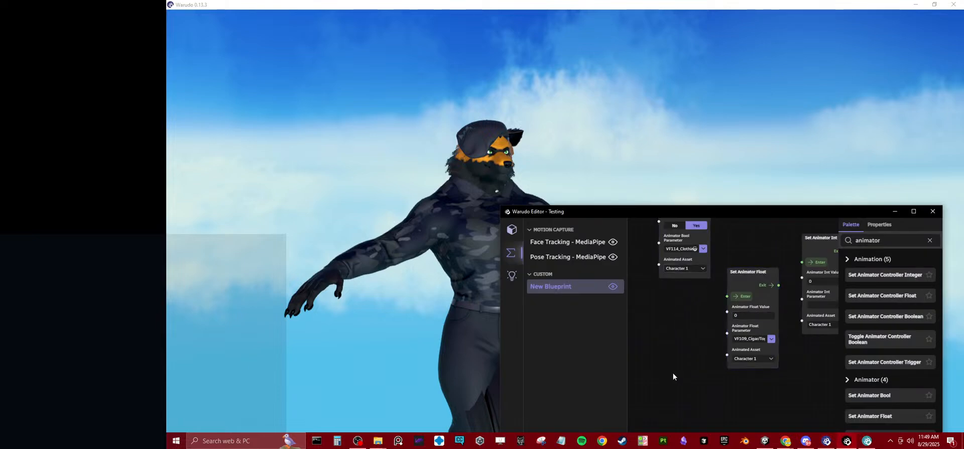
drag(766, 402, 718, 394)
drag(766, 366, 776, 344)
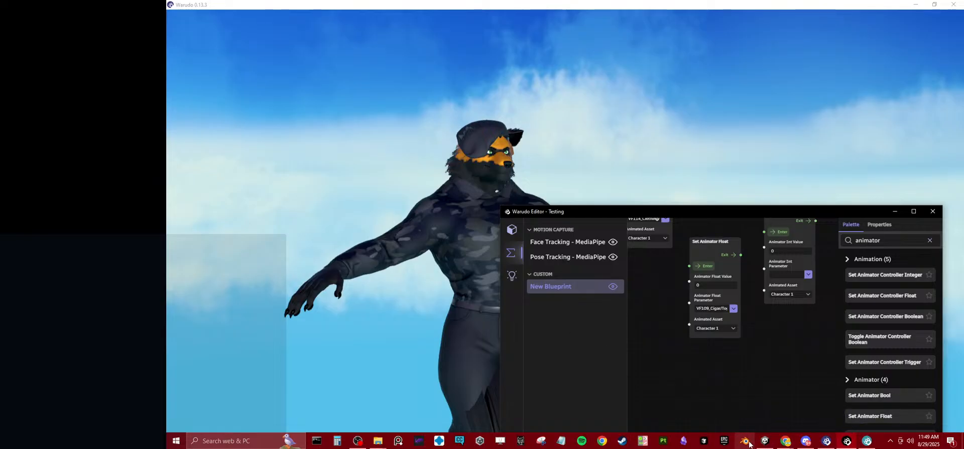
Step: Switch to Unity and look up the VF109_Cigar/Toggle entry among the VRCFury FX animator parameters
click(765, 441)
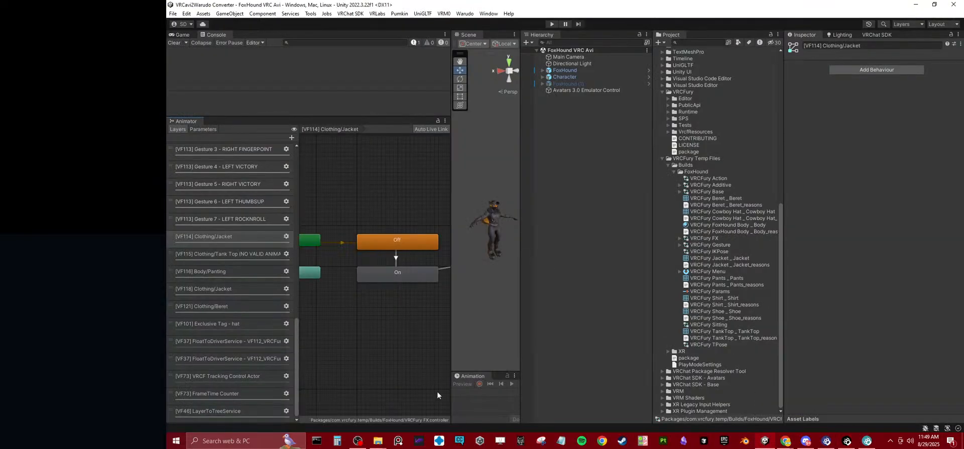
click(203, 129)
scroll(254, 308, down, 5)
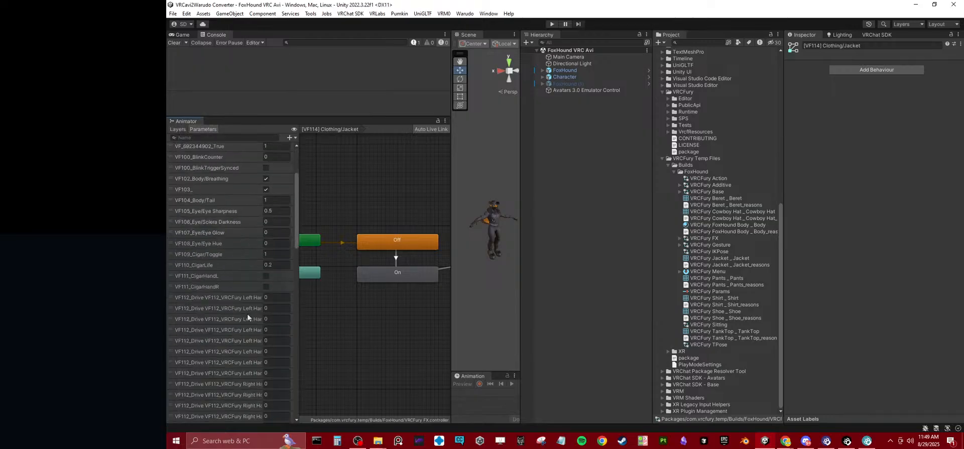
click(280, 253)
click(372, 340)
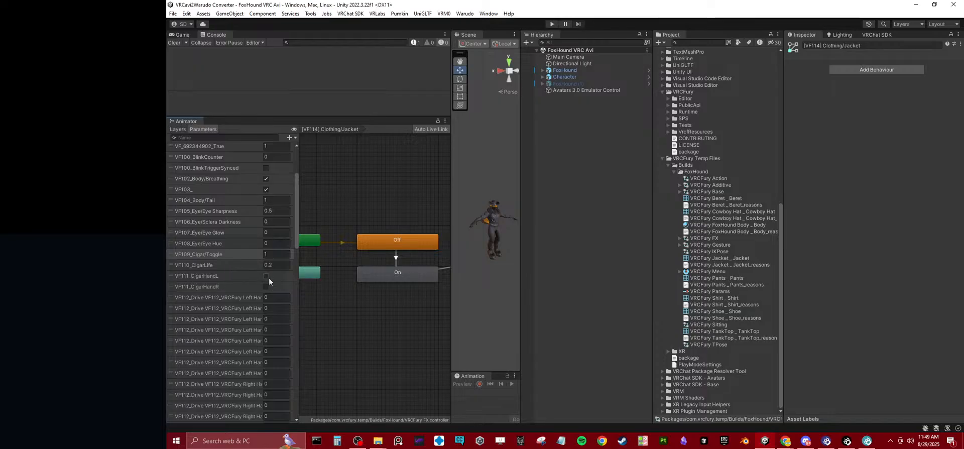
Step: Review the whole VRCFury FX parameter list, comparing the types and default values of the toggles
scroll(227, 314, down, 7)
scroll(232, 316, up, 8)
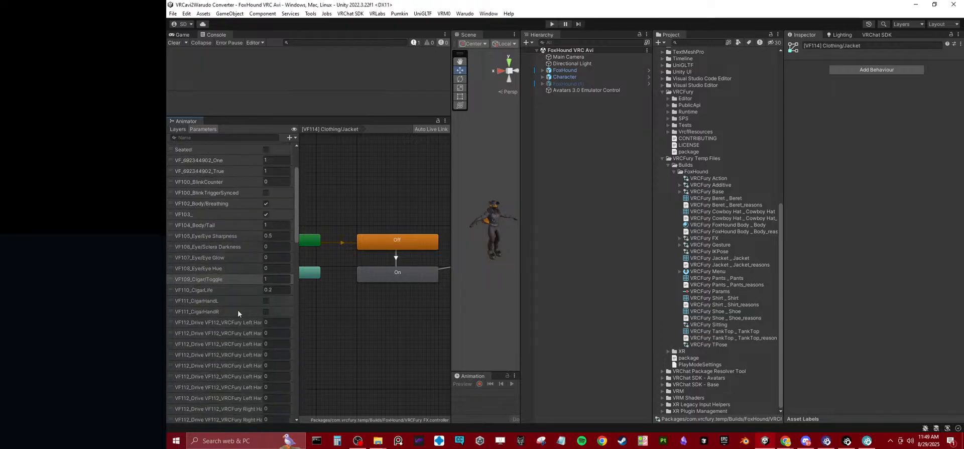
scroll(238, 311, down, 3)
scroll(249, 268, up, 4)
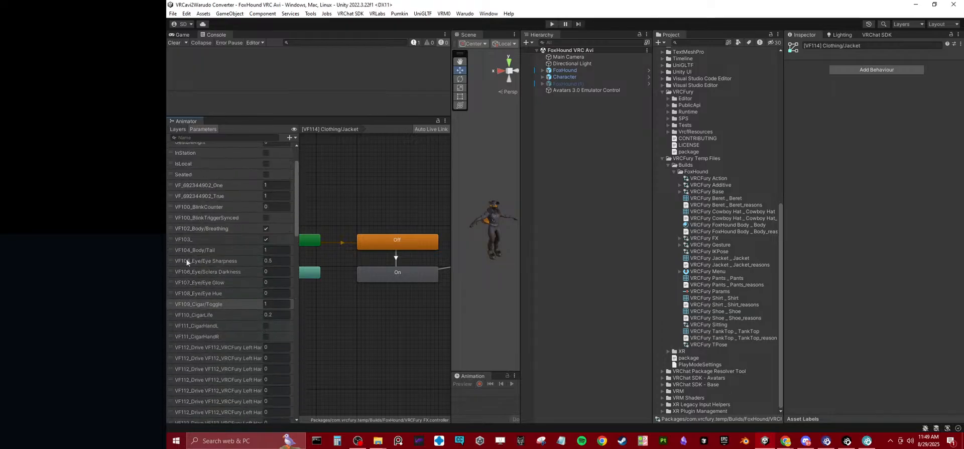
scroll(211, 268, up, 2)
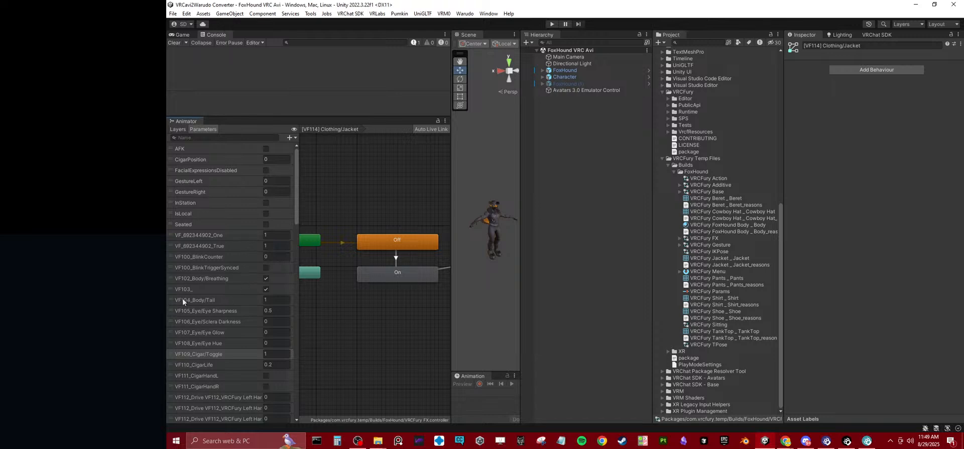
scroll(226, 304, down, 20)
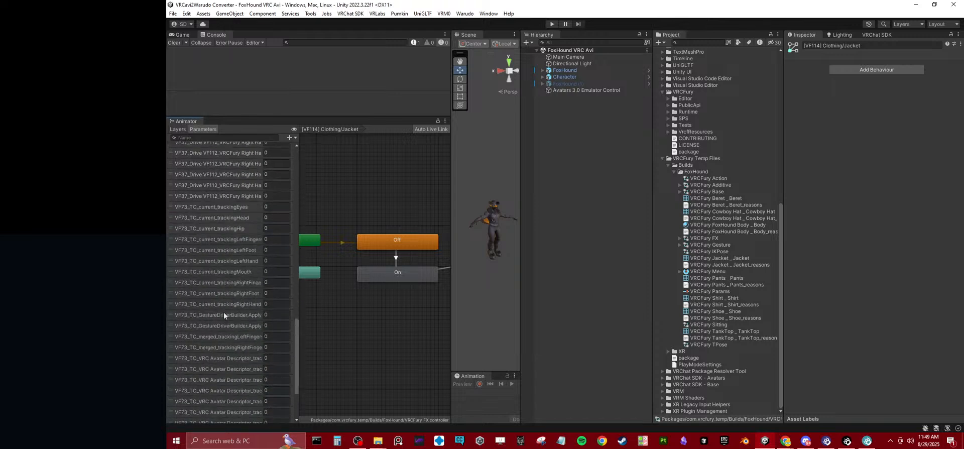
scroll(224, 312, up, 10)
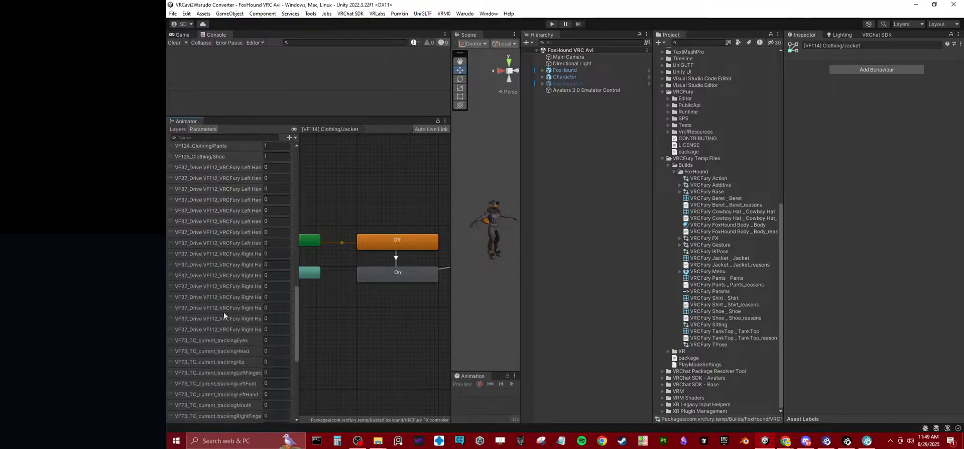
scroll(224, 315, up, 10)
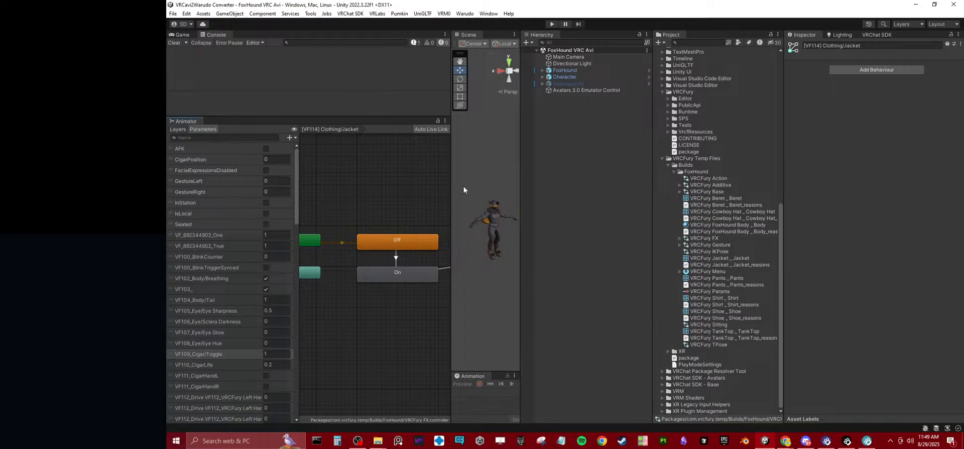
Step: Widen Unity's Scene view beside the Animator and switch back to the Warudo blueprint
drag(452, 192, 360, 192)
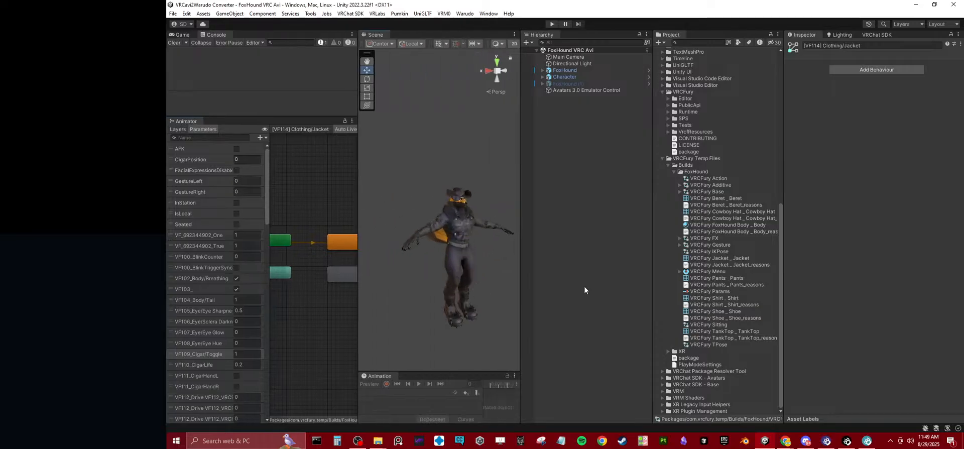
click(759, 439)
drag(680, 347, 682, 347)
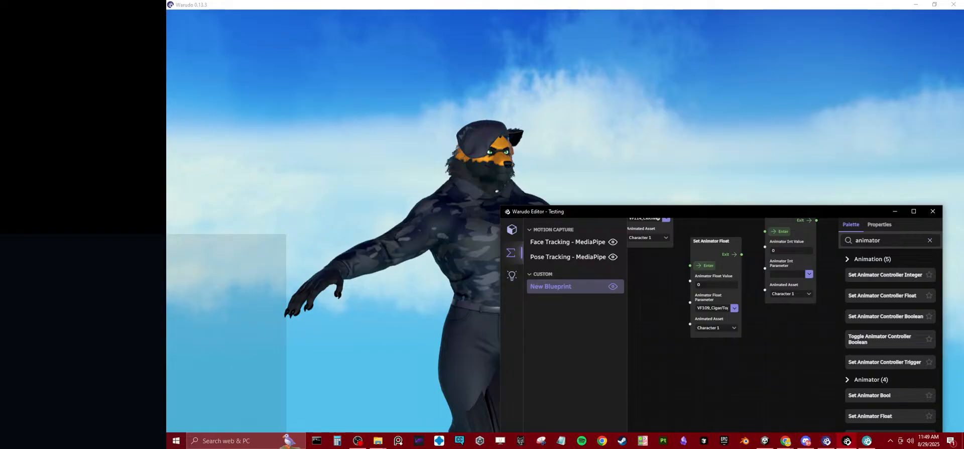
Step: Return to Unity, clear the selection, widen the Hierarchy and reframe the Scene view around the avatar
click(765, 441)
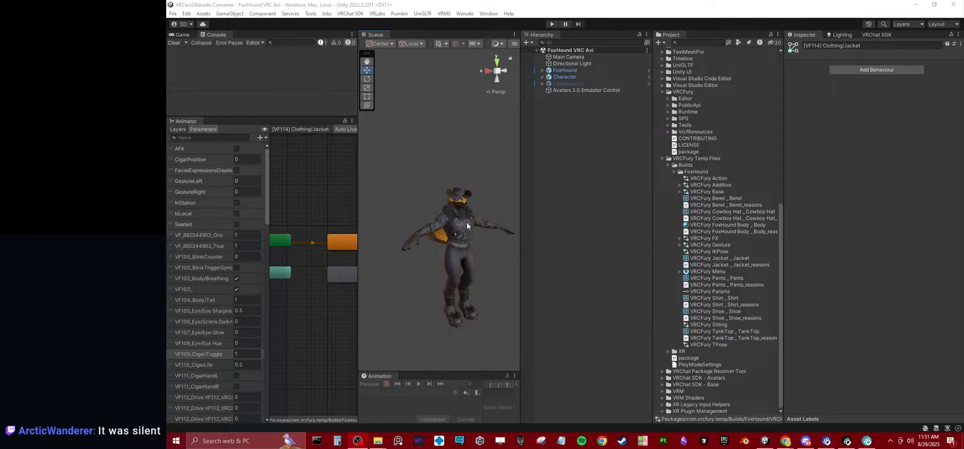
click(487, 178)
scroll(483, 191, up, 5)
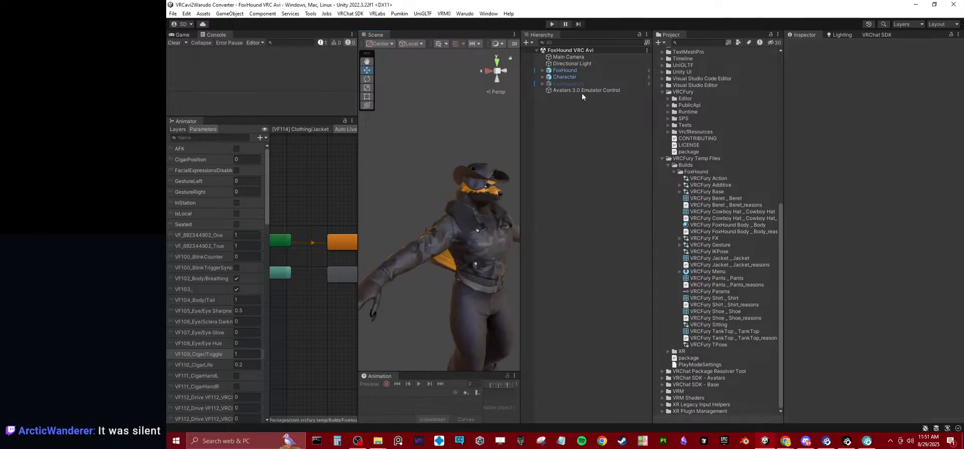
drag(521, 134, 444, 133)
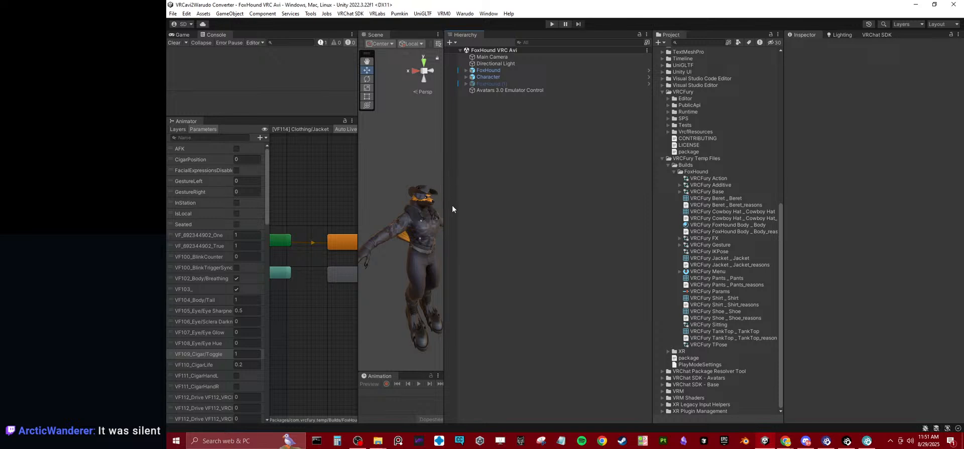
alt+drag(416, 192, 489, 132)
alt+drag(381, 322, 402, 319)
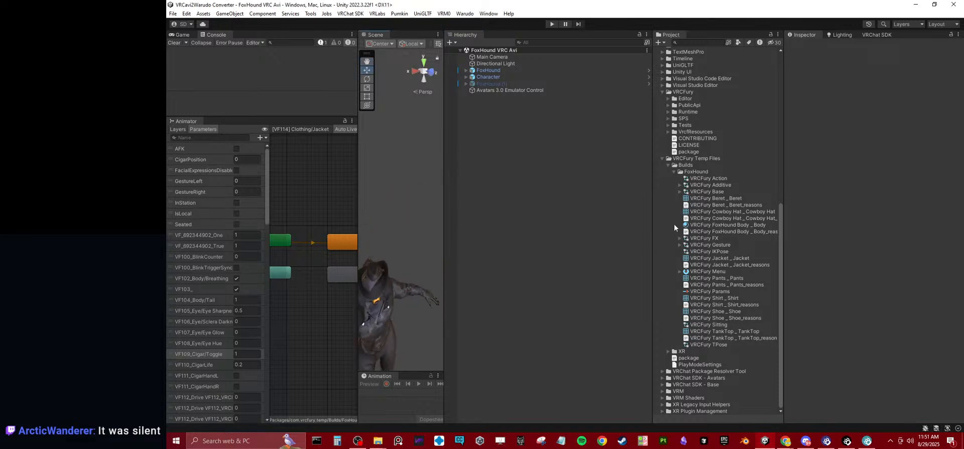
Step: Collapse the VRCFury Temp Files, FoxHound Warudo Assets and _Prefabs folders and expand the FoxHound VRC Avi Animations folder
click(672, 171)
click(663, 338)
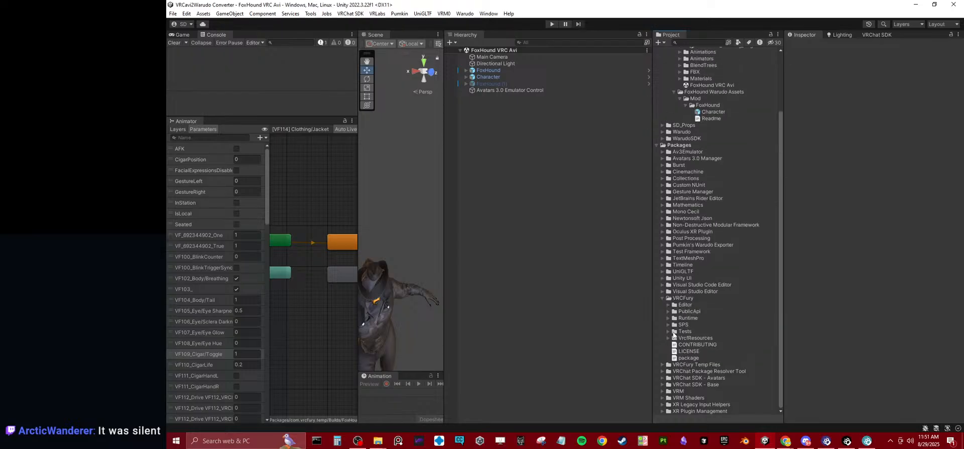
scroll(695, 144, up, 5)
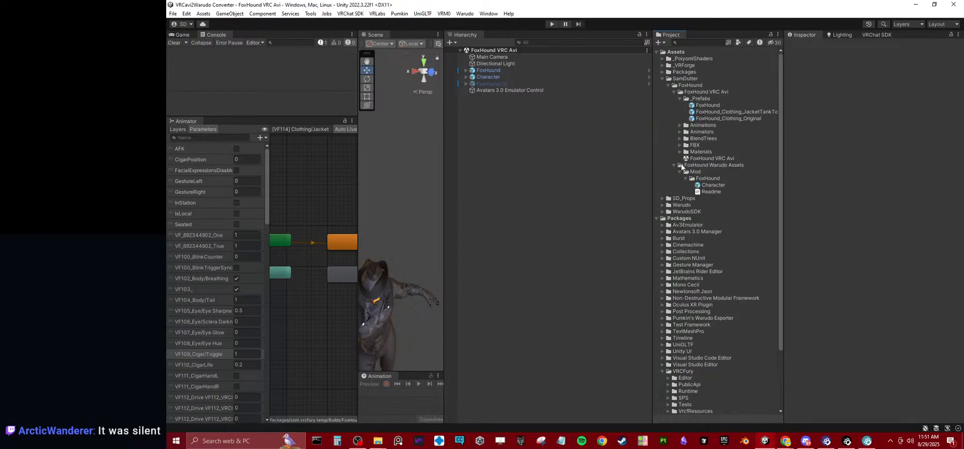
click(674, 165)
click(681, 125)
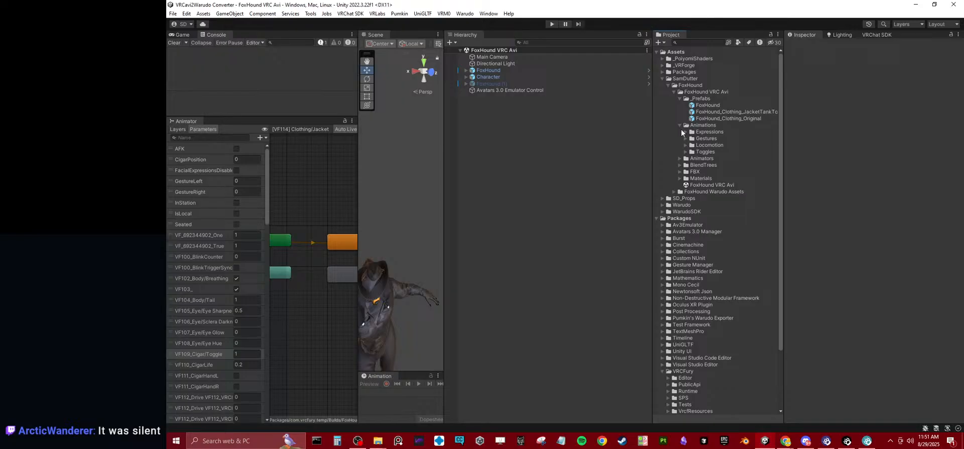
click(680, 98)
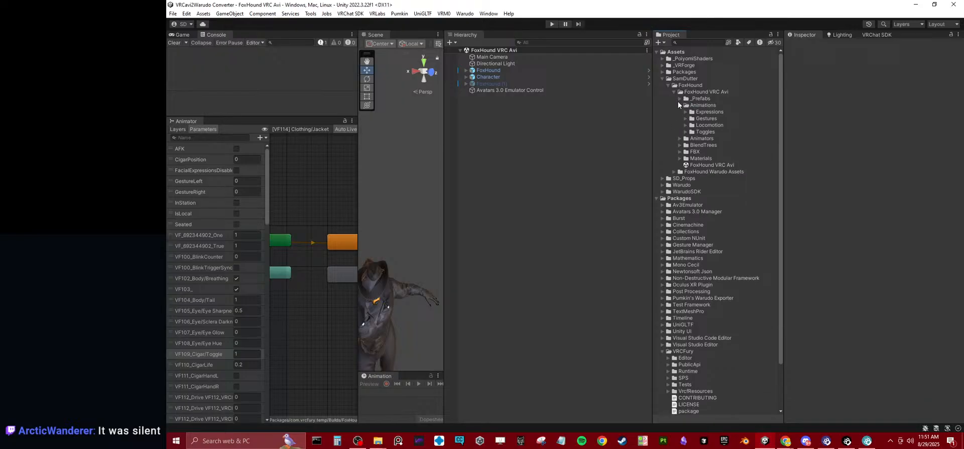
Step: Collapse the FoxHound Animations folder, then expand the Character object and its VRC Fury child in the Hierarchy
click(680, 105)
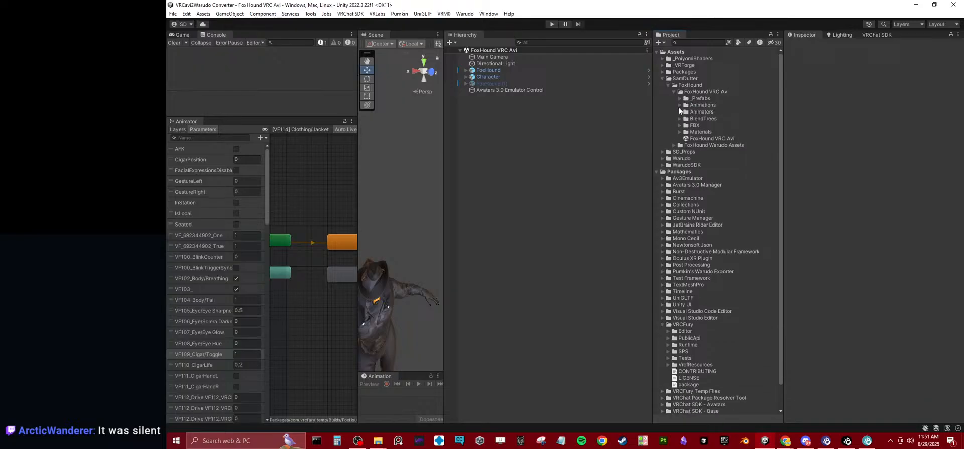
click(681, 139)
click(680, 139)
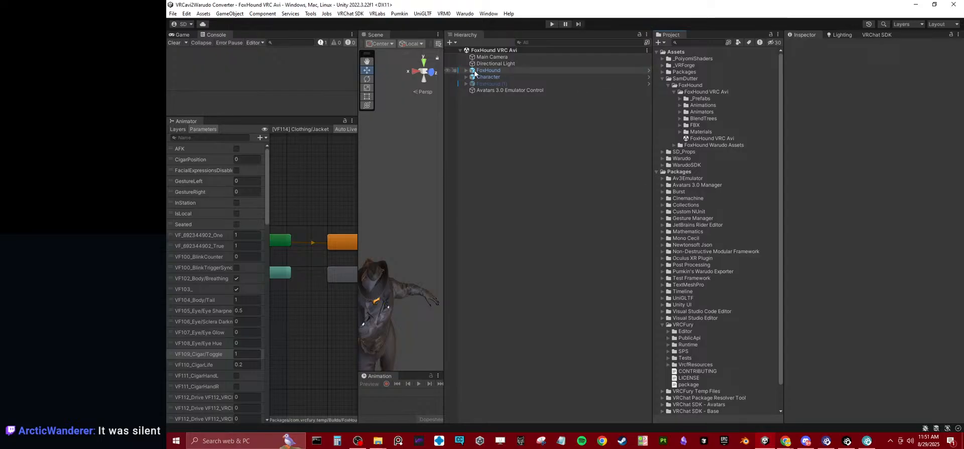
click(466, 77)
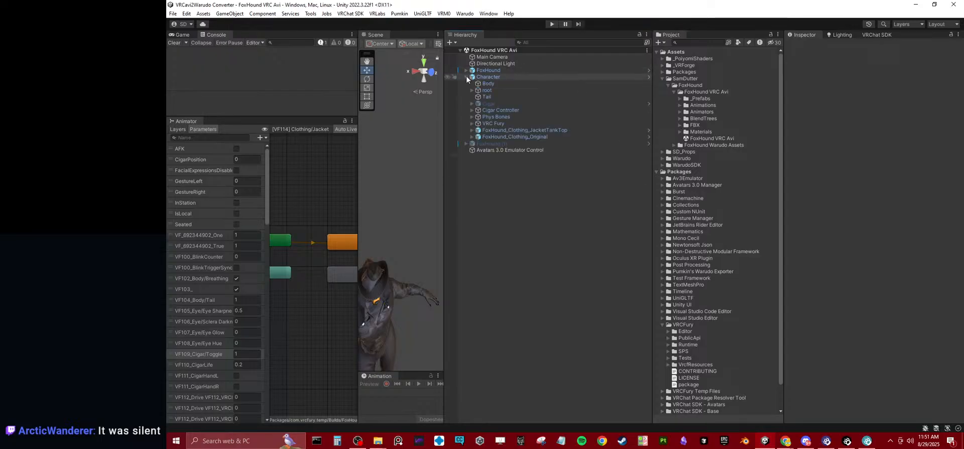
click(504, 98)
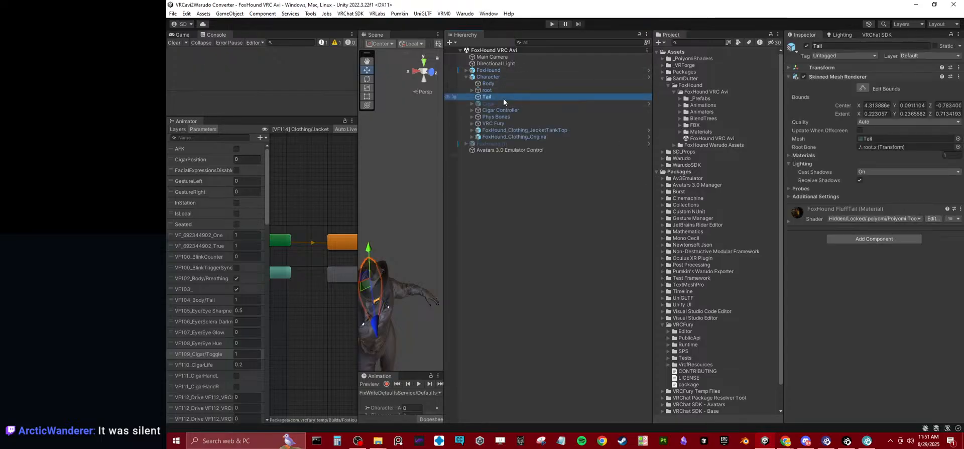
click(472, 123)
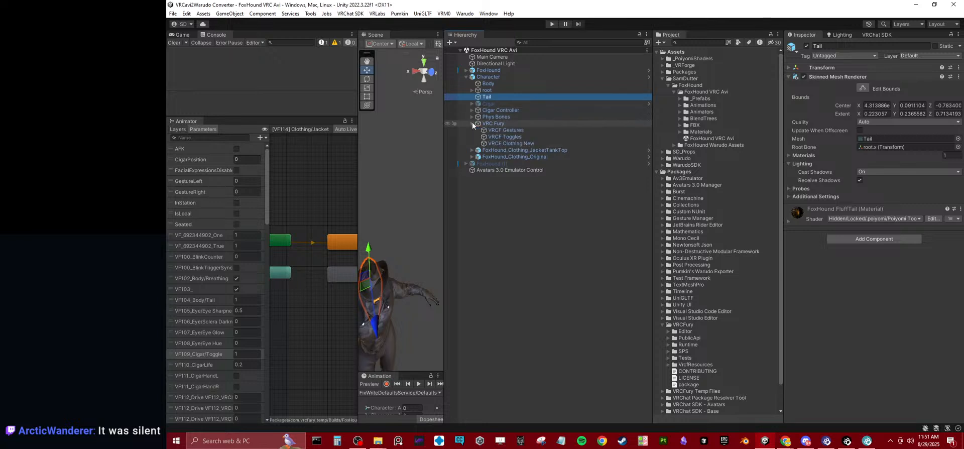
Step: Inspect the VRCFury components on VRCF Gestures, VRCF Toggles and VRCF Clothing New, then select Character
click(505, 129)
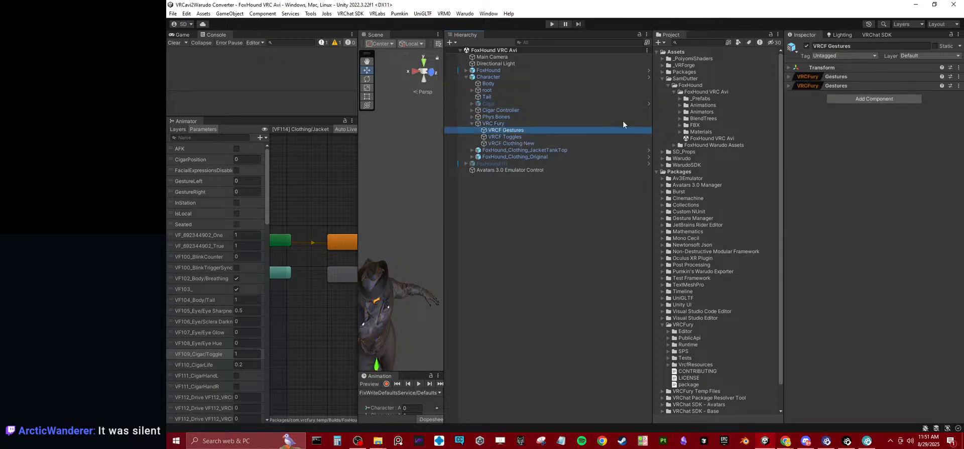
click(507, 136)
click(519, 144)
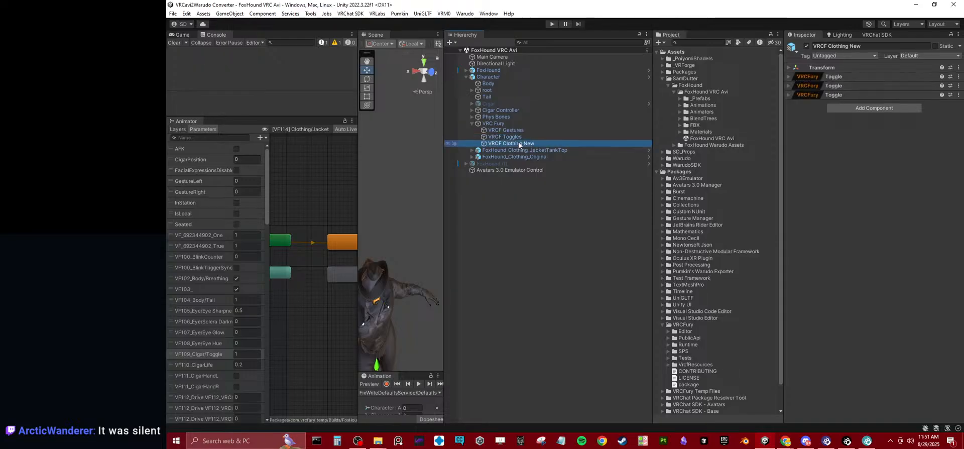
click(845, 94)
click(840, 85)
click(837, 77)
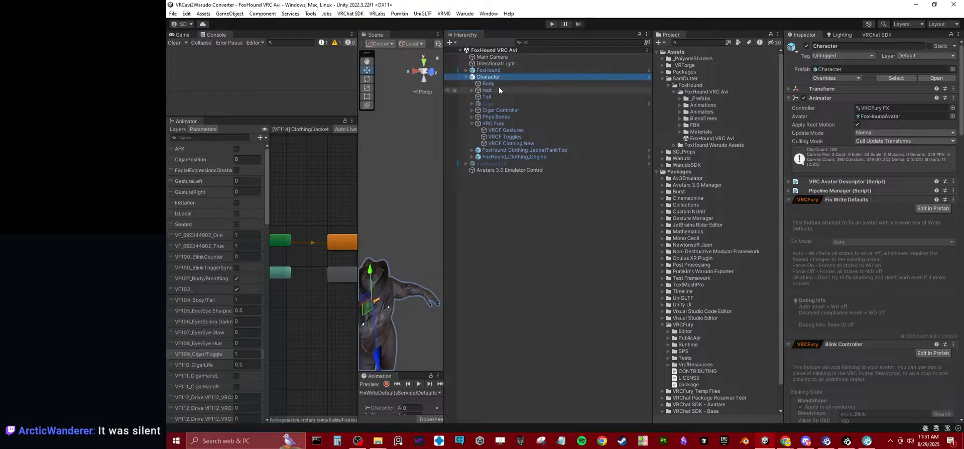
Step: Look through Character's VRCFury components for the toggles that control the tail
scroll(836, 153, down, 6)
scroll(838, 158, down, 15)
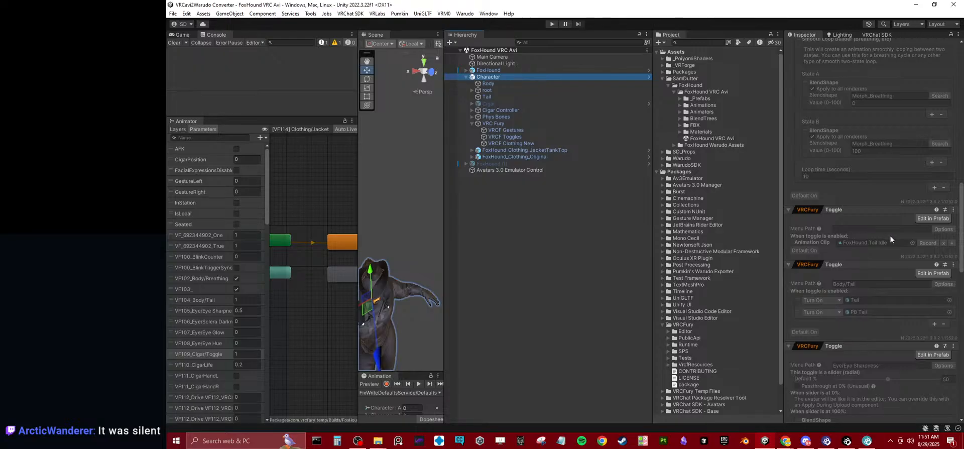
scroll(869, 221, down, 3)
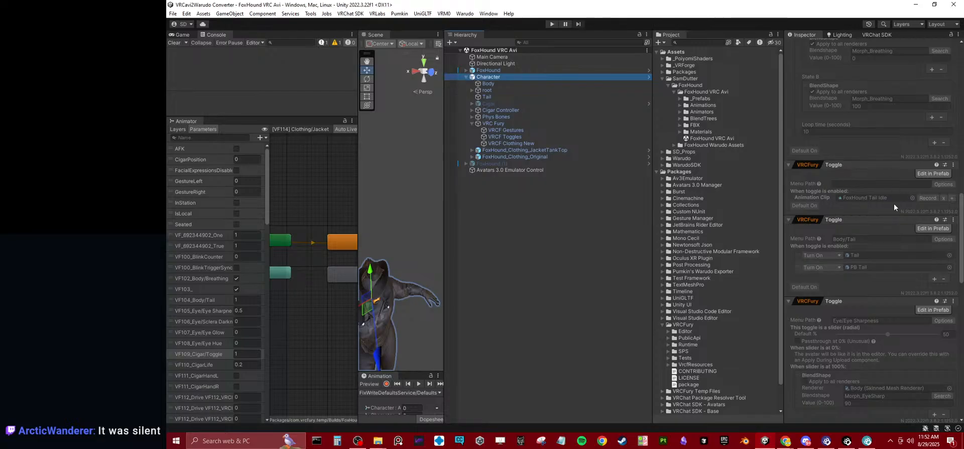
scroll(862, 275, down, 15)
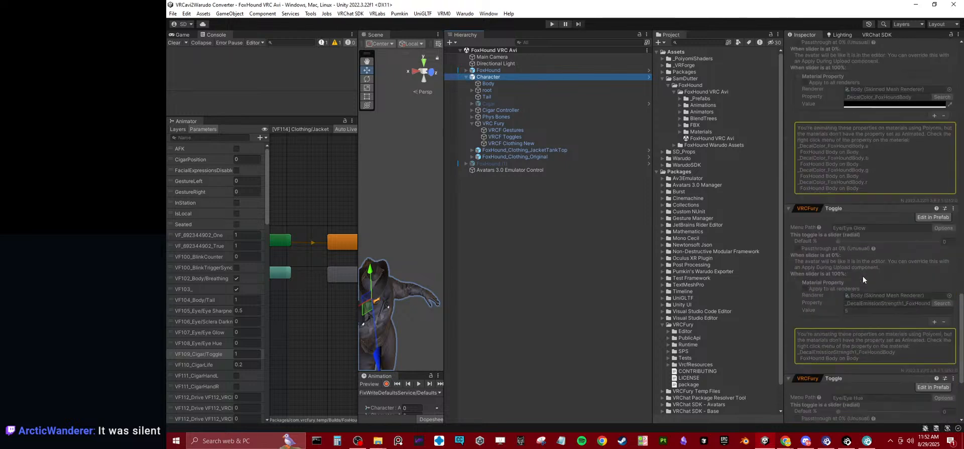
scroll(863, 276, up, 10)
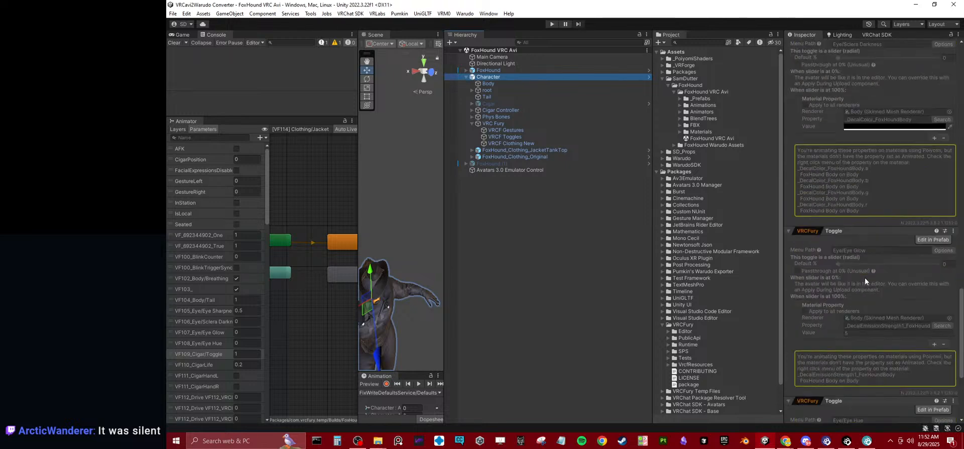
scroll(865, 277, up, 5)
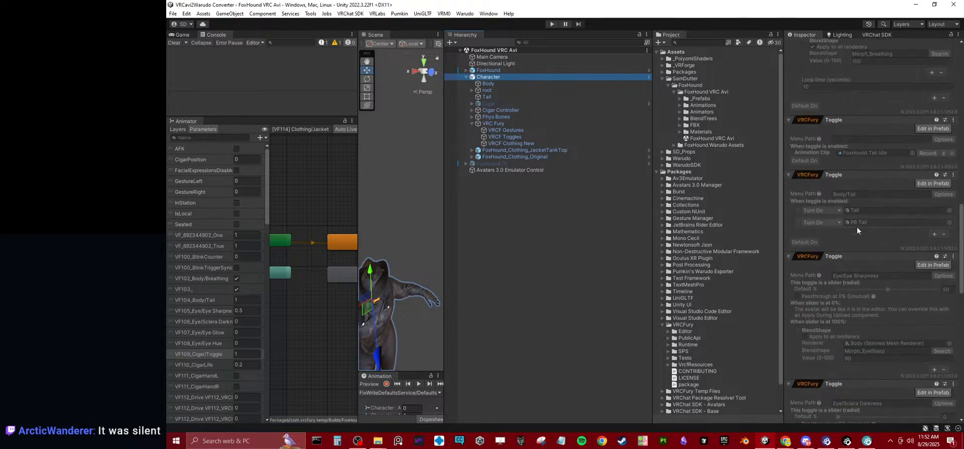
Step: Locate the objects and clip used by the tail toggles and select the FoxHound Tail Idle animation clip
click(853, 211)
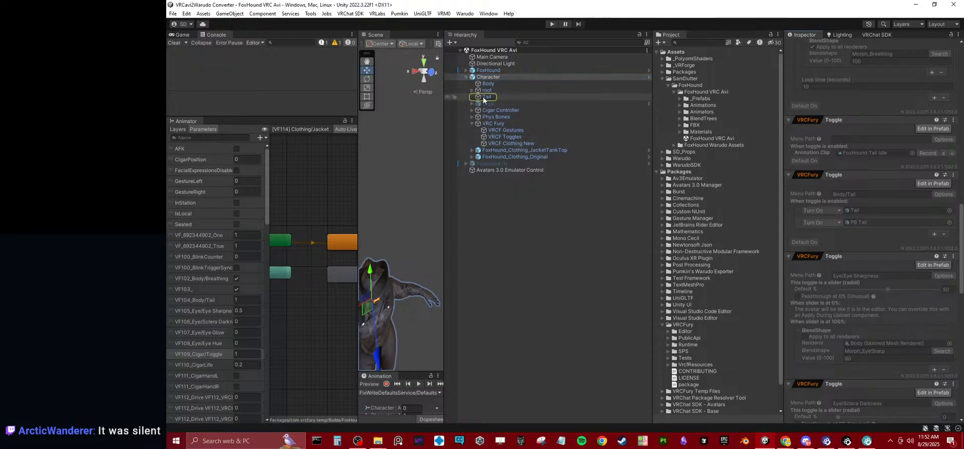
click(854, 153)
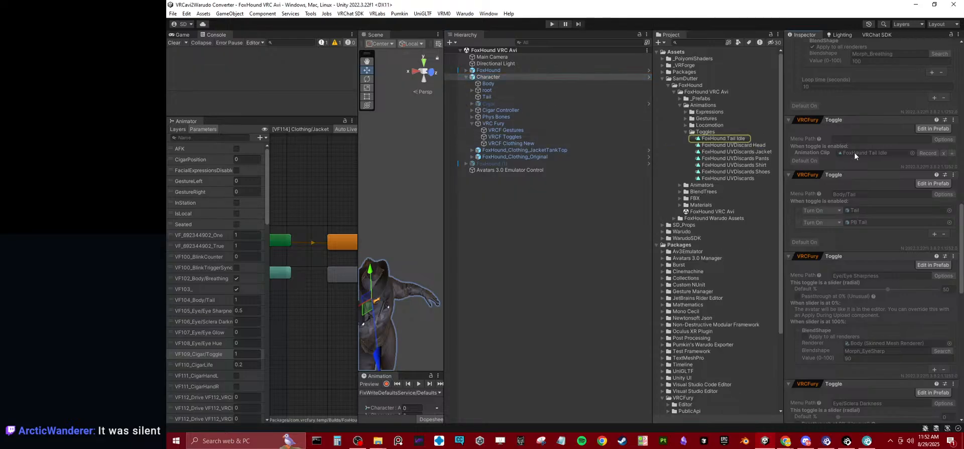
click(727, 140)
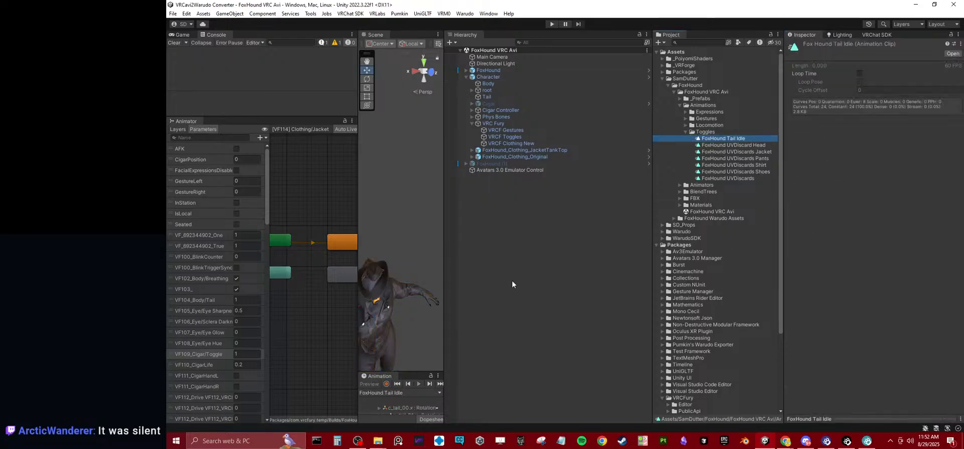
Step: Enlarge the Animation window and widen its property list so the tail bone rotation tracks are readable
drag(444, 340, 573, 339)
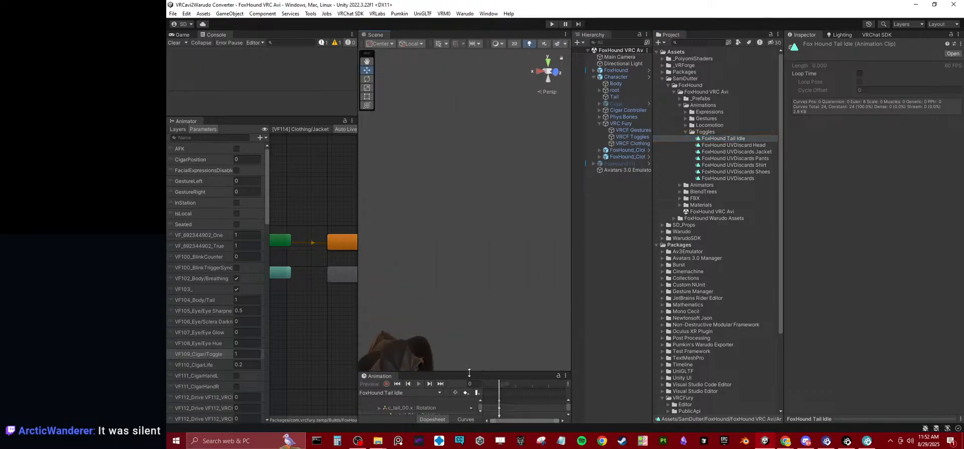
drag(448, 373, 448, 144)
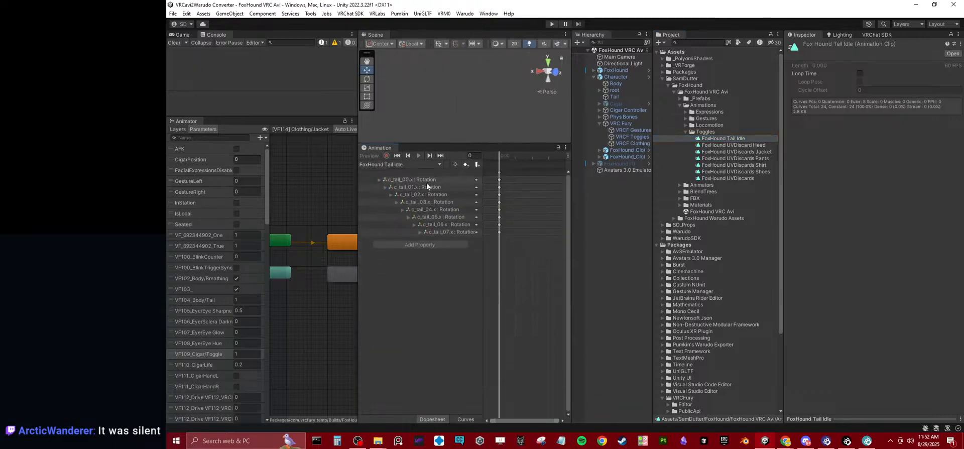
click(426, 181)
drag(359, 268, 285, 268)
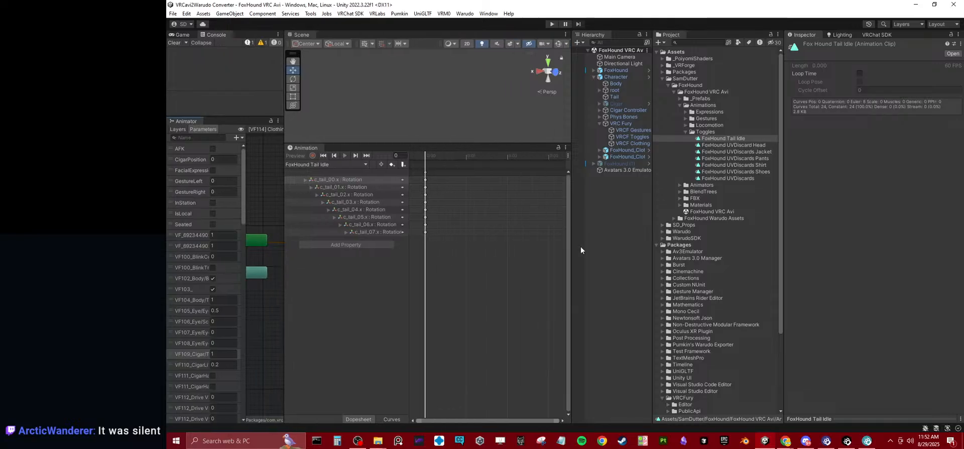
drag(572, 258, 656, 251)
drag(411, 265, 524, 265)
Step: Examine the rotation values of c_tail_00.x and c_tail_01.x in the FoxHound Tail Idle clip
click(311, 186)
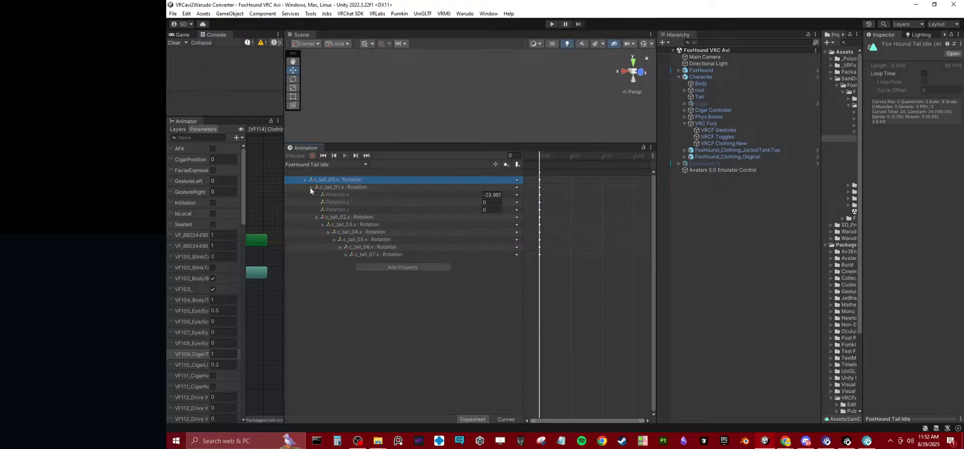
click(305, 180)
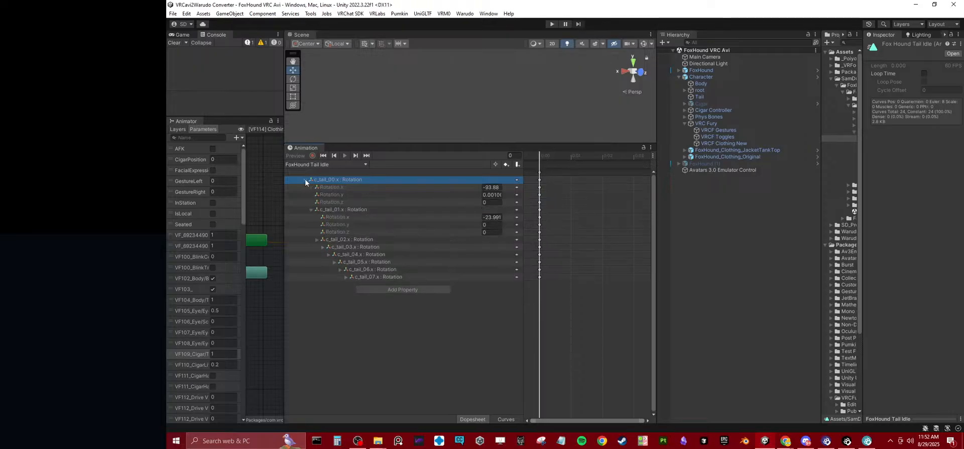
click(305, 180)
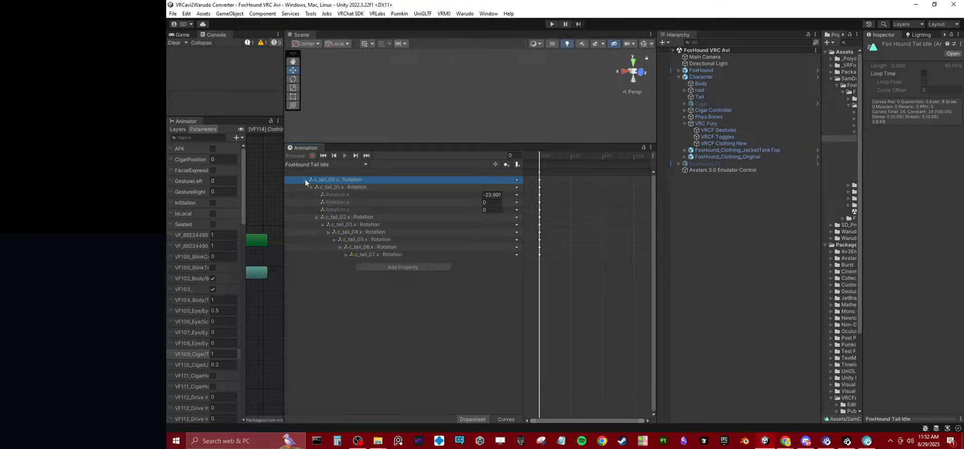
click(310, 188)
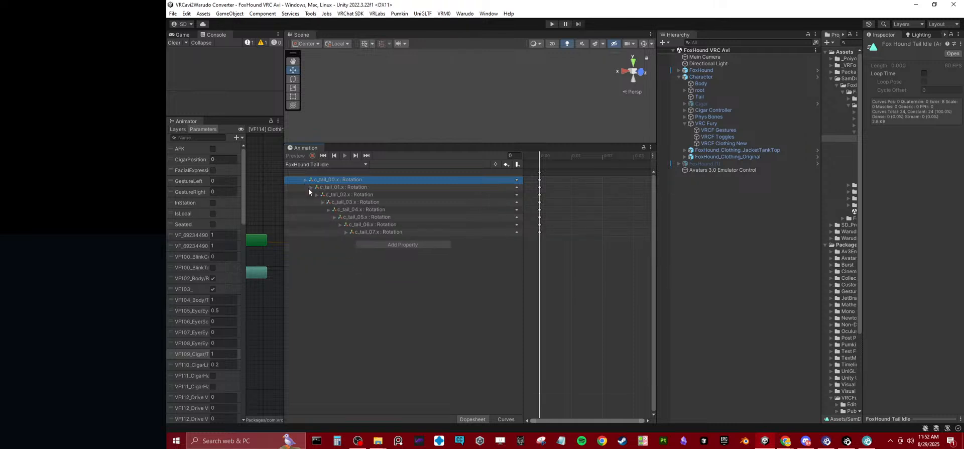
click(305, 181)
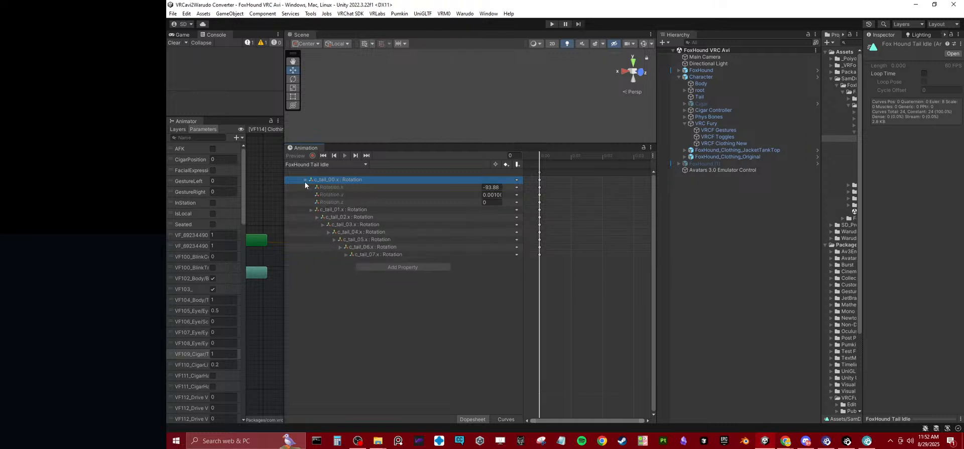
click(305, 181)
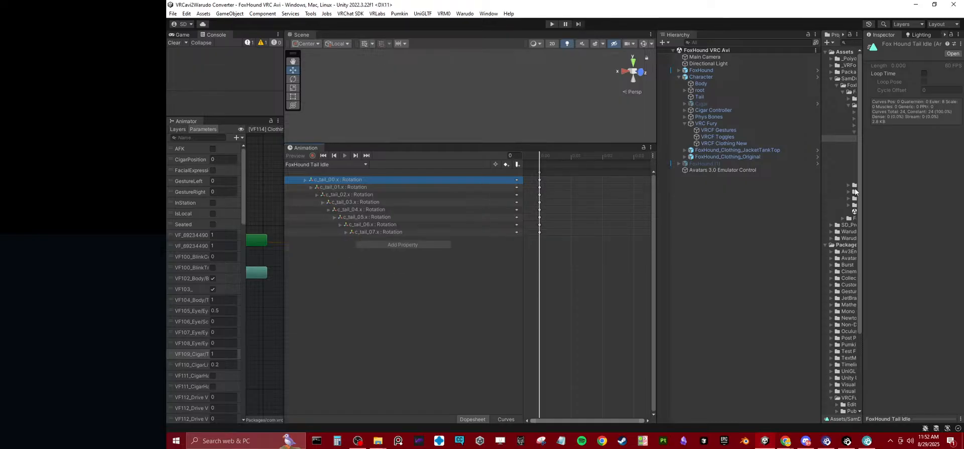
Step: Widen the Project window, duplicate the FoxHound Tail Idle clip and rename the copy FoxHound Tail Reference
drag(822, 185, 672, 166)
key(ctrl+d)
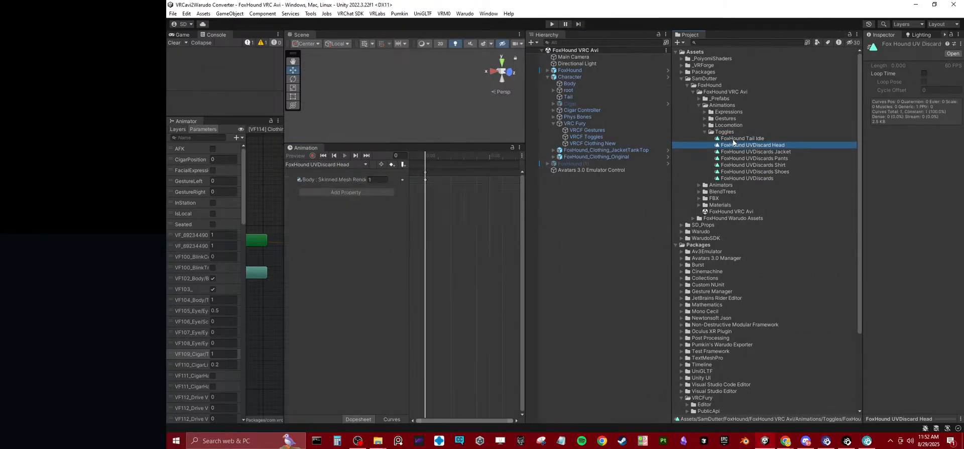
click(759, 139)
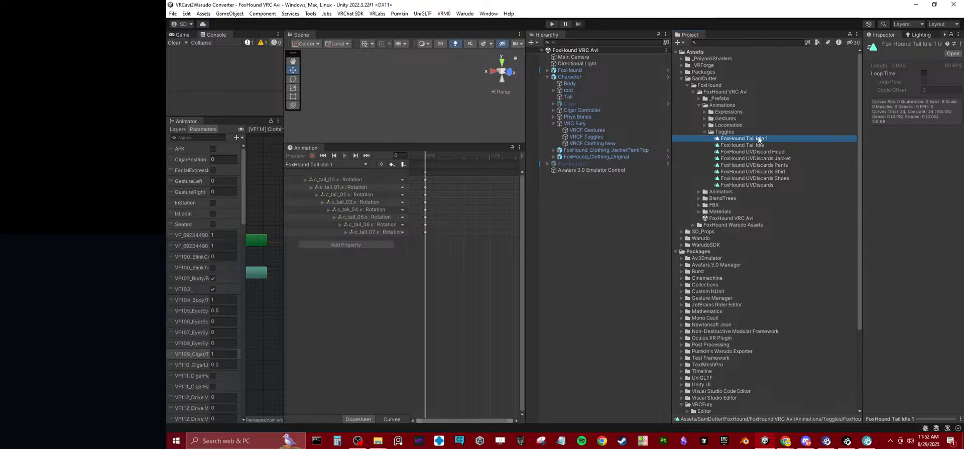
key(Right)
key(BackSpace)
key(BackSpace)
key(BackSpace)
key(BackSpace)
key(BackSpace)
key(BackSpace)
text(Ref)
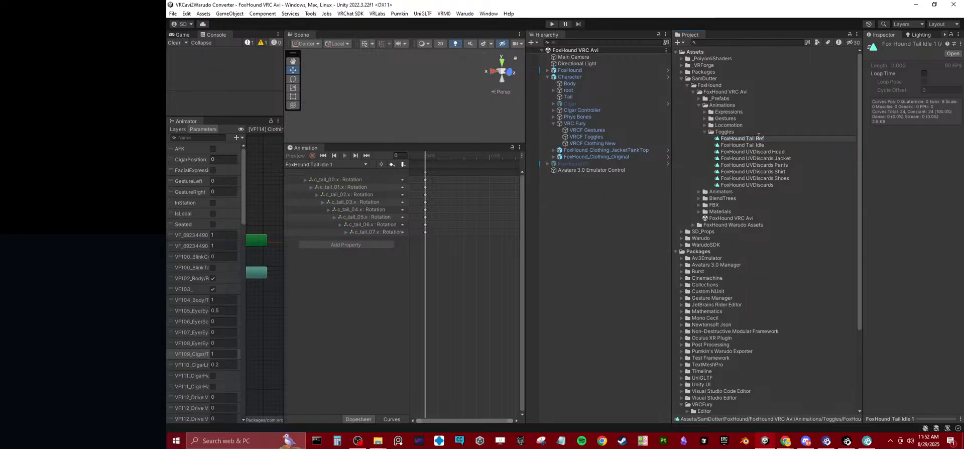
text(erence)
key(Return)
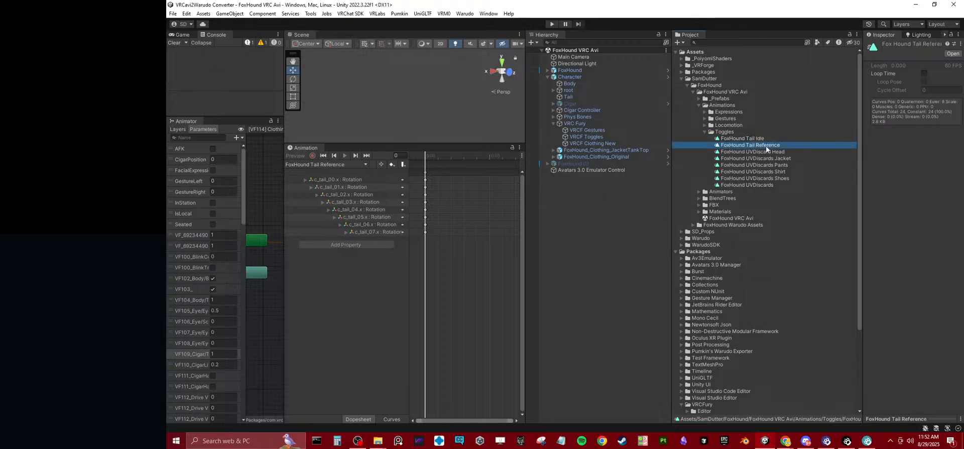
Step: Show FoxHound Tail Idle in the Debug Inspector and assign FoxHound Tail Reference as its additive reference pose clip
click(767, 138)
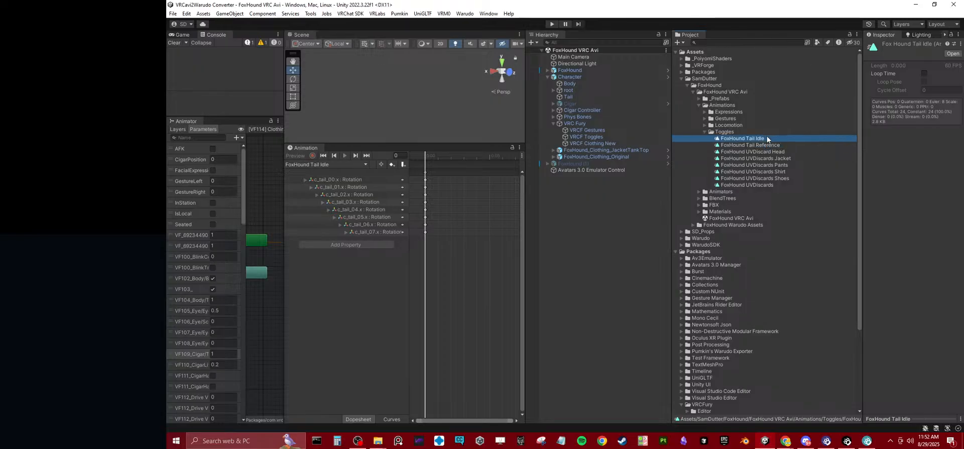
right_click(894, 36)
click(870, 70)
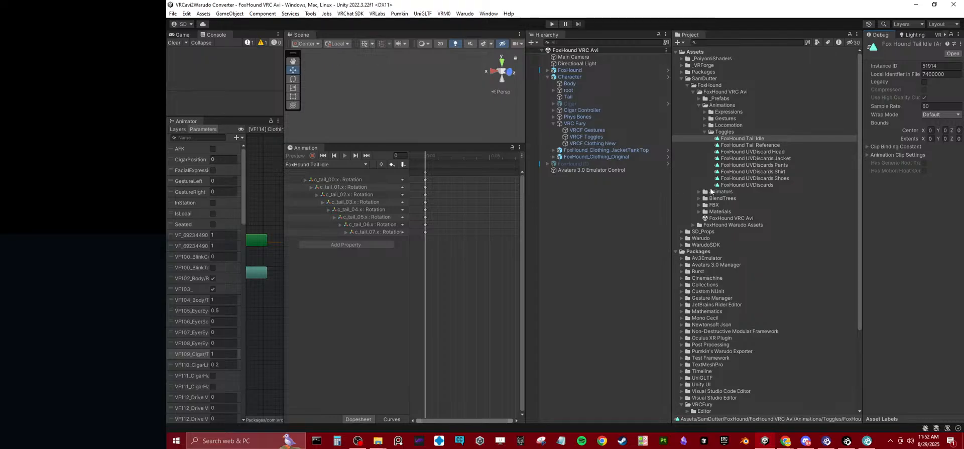
drag(862, 220, 814, 176)
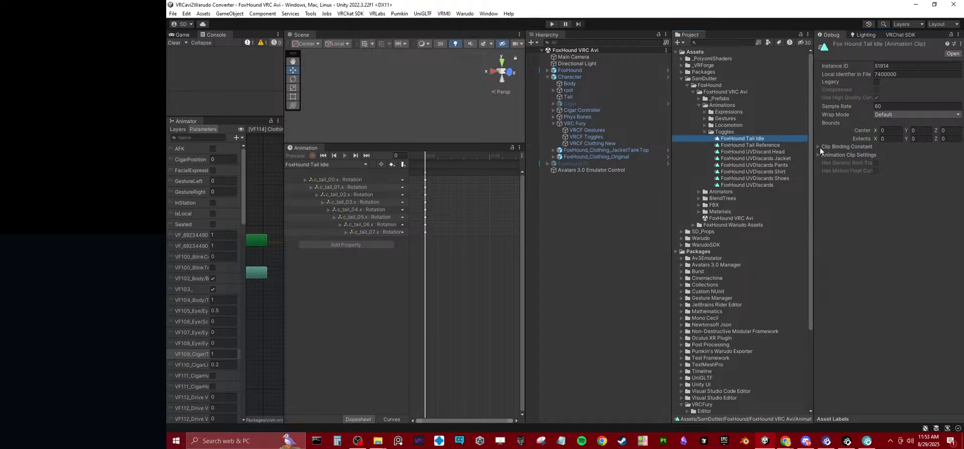
click(821, 154)
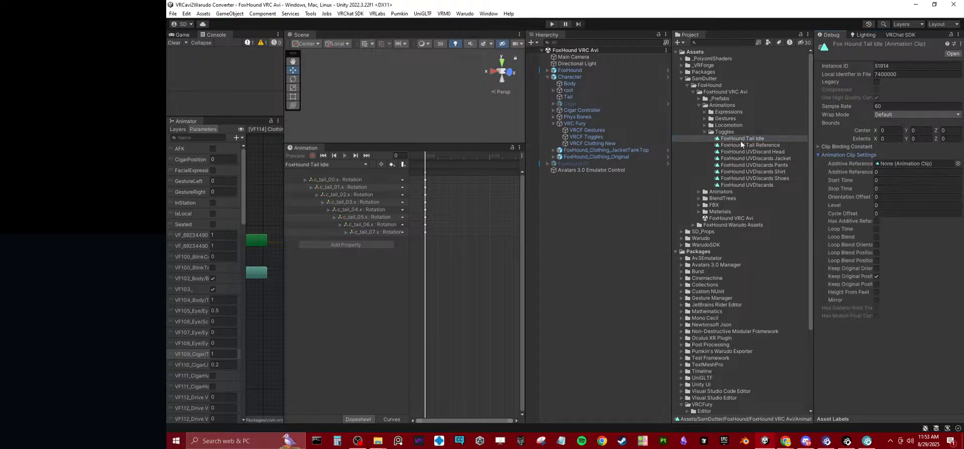
drag(742, 145, 908, 161)
Step: Set the X and Y rotation of c_tail_00.x to 0 in the FoxHound Tail Idle clip
click(305, 179)
click(372, 187)
text(0)
key(Tab)
text(0)
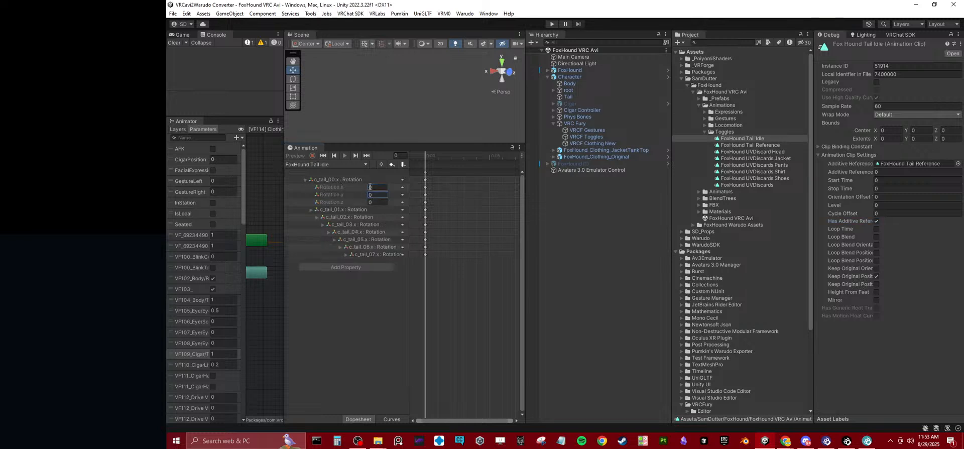
Step: Set the X rotation of c_tail_01.x to 0 in the FoxHound Tail Idle clip
click(311, 210)
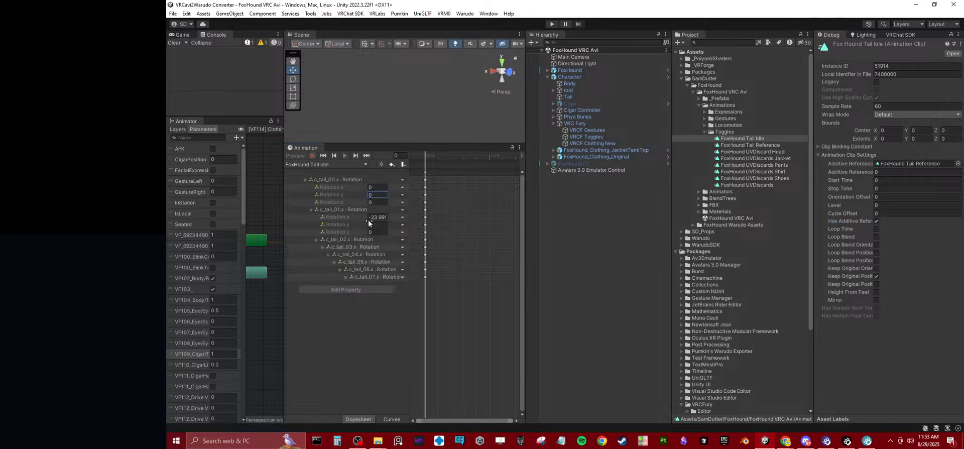
click(376, 217)
text(0)
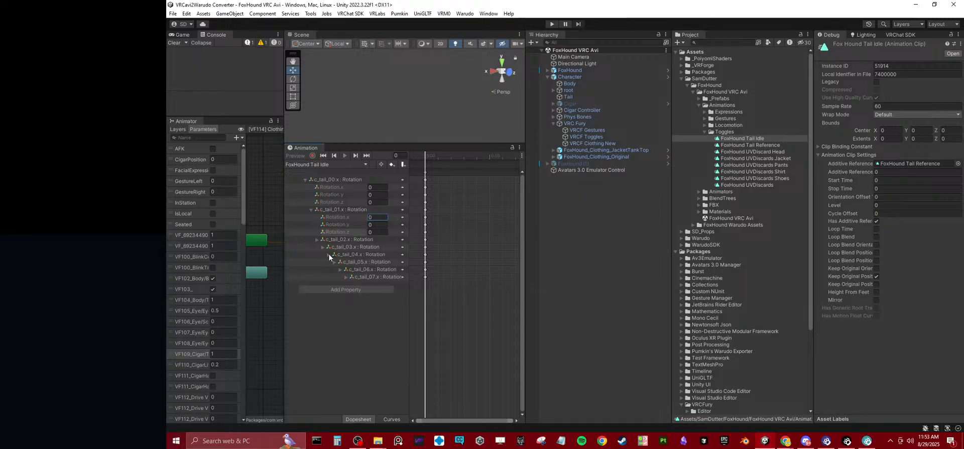
Step: Set the X rotation keys of c_tail_02.x, c_tail_03.x and c_tail_04.x to 0 in the FoxHound Tail Idle clip
click(316, 240)
click(374, 247)
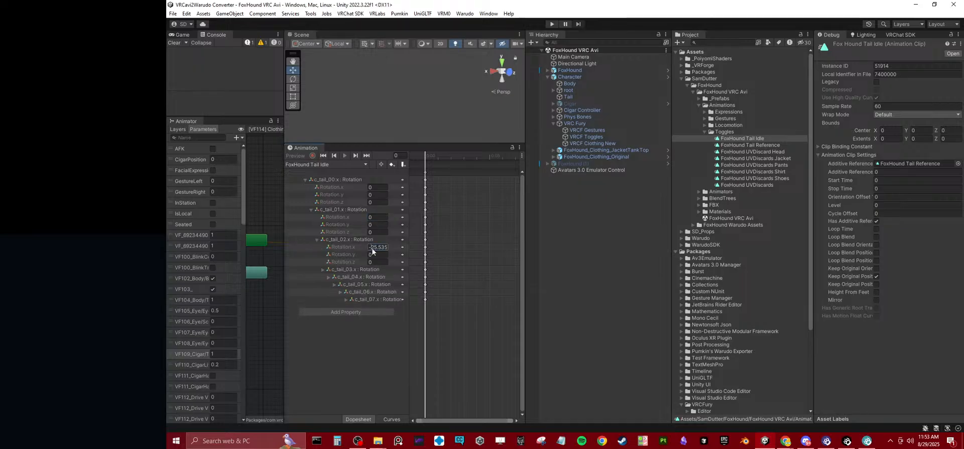
text(0)
click(323, 270)
click(376, 277)
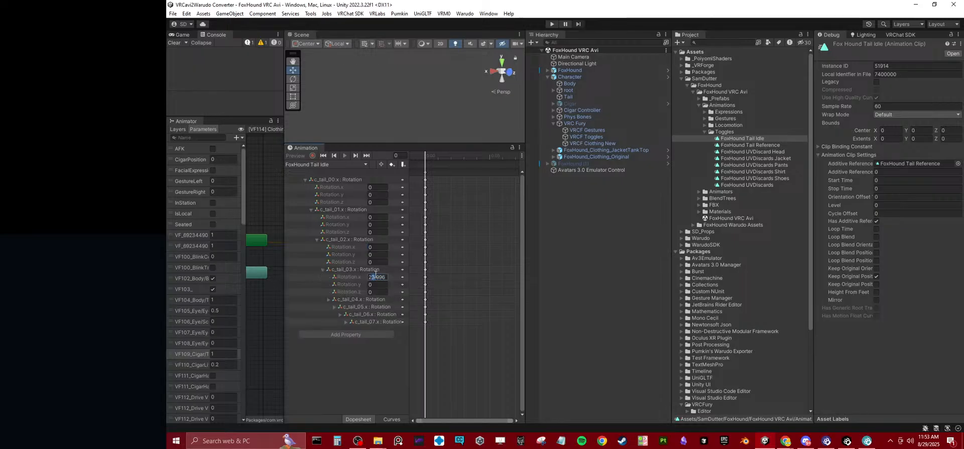
text(0)
click(329, 300)
click(379, 307)
text(0)
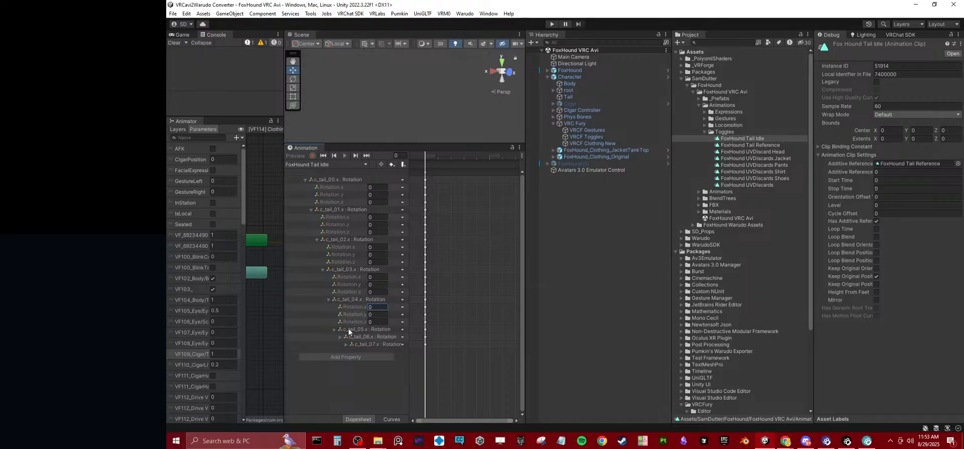
Step: Set the X rotation keys of c_tail_05.x, c_tail_06.x and c_tail_07.x to 0 in the FoxHound Tail Idle clip
click(334, 330)
click(378, 337)
text(0)
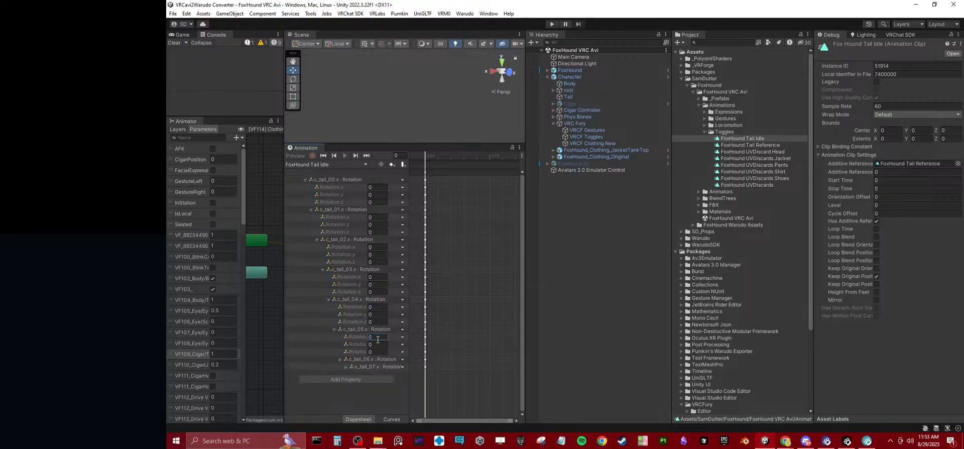
click(340, 359)
click(377, 367)
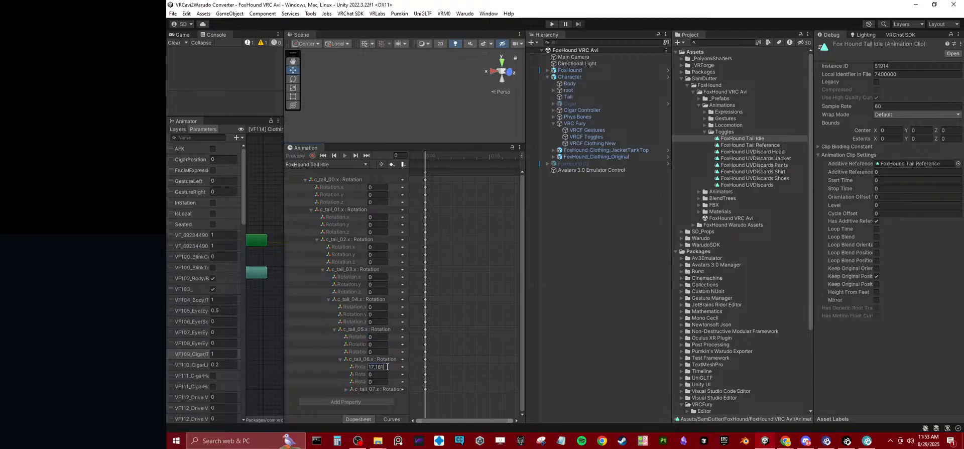
text(0)
click(346, 389)
click(371, 396)
text(0)
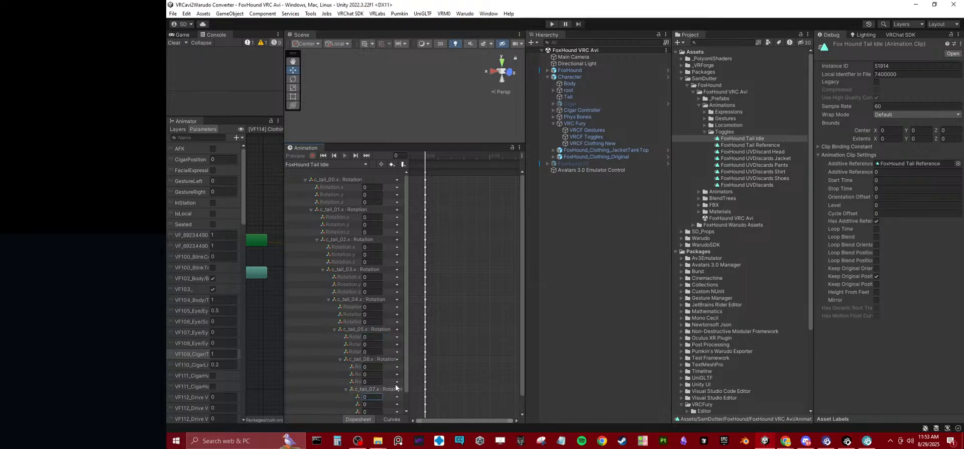
Step: Shrink the Animation window to give the Scene view more height, and collapse the Toggles animations folder
click(613, 271)
drag(443, 144, 426, 430)
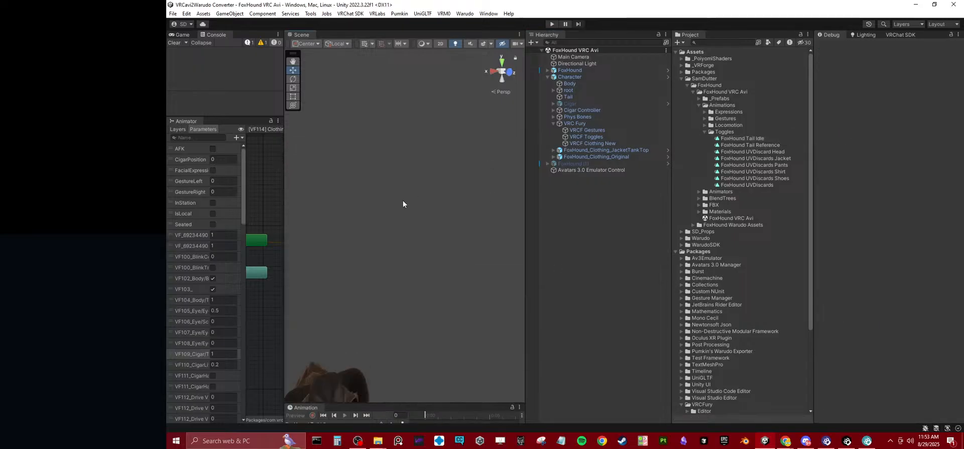
alt+drag(403, 200, 397, 252)
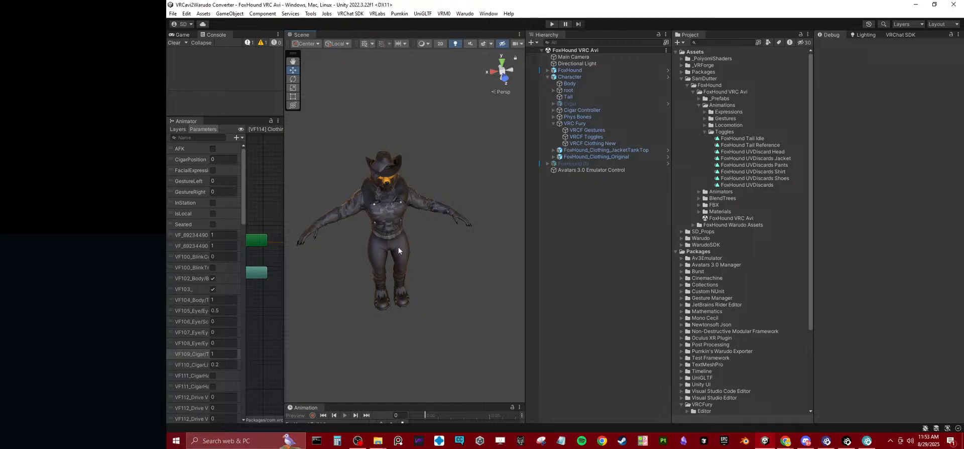
click(706, 132)
click(706, 131)
Step: Inspect the Character object and switch the Inspector from Debug to Normal mode
click(570, 76)
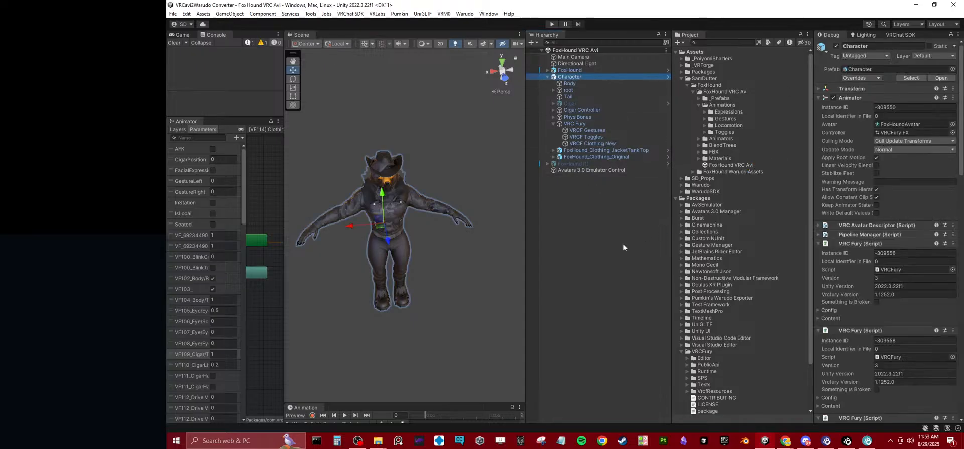
right_click(831, 36)
click(848, 65)
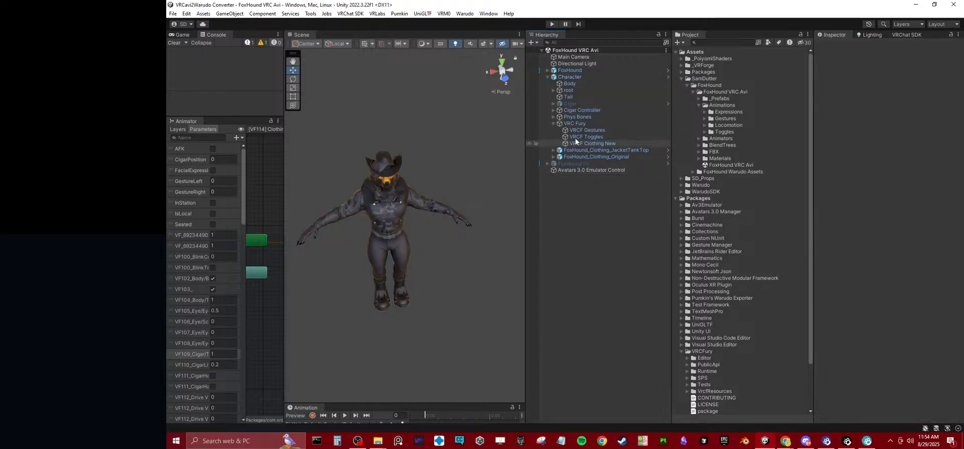
Step: Delete the Character object and the disabled FoxHound duplicate from the scene, keeping the original FoxHound avatar
click(571, 79)
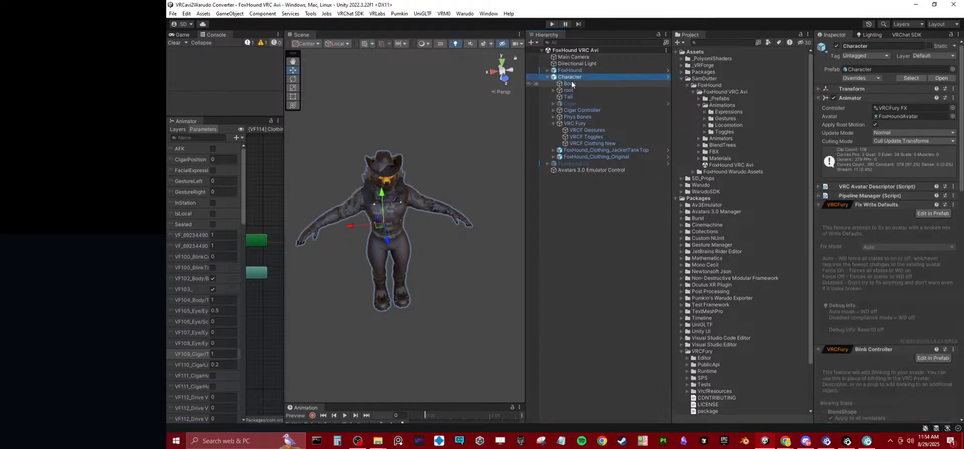
key(Delete)
click(570, 71)
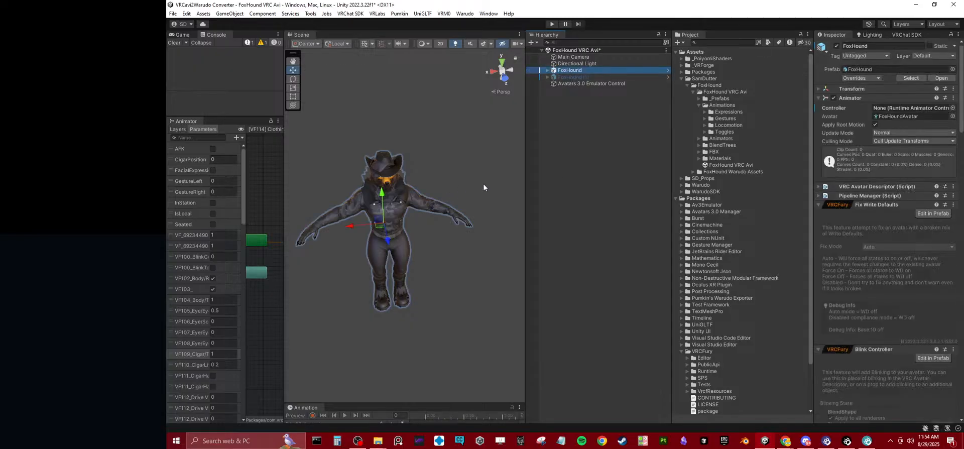
click(578, 77)
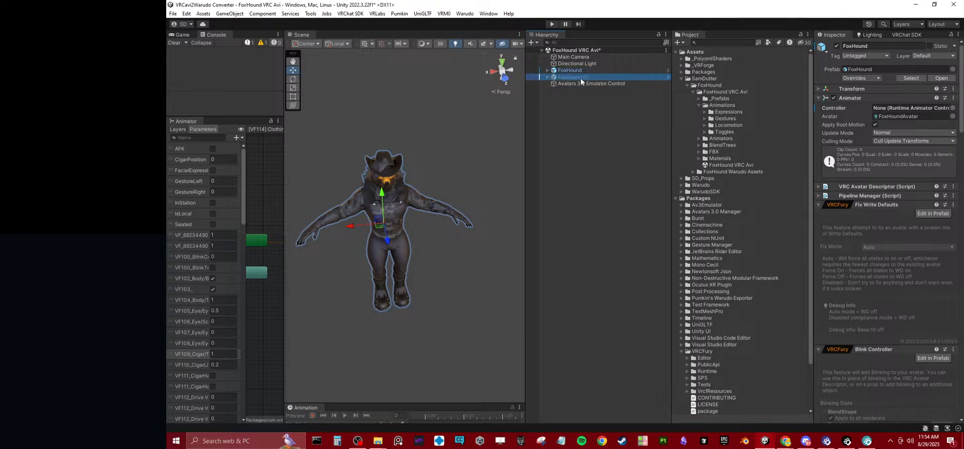
key(Delete)
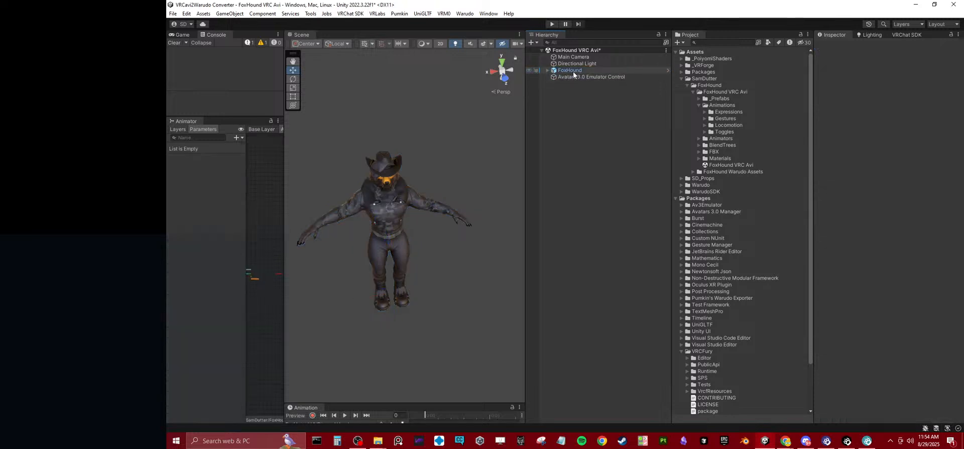
Step: Reveal the Character prefab in the FoxHound Warudo Assets mod folder, save the scene and reselect FoxHound
click(573, 70)
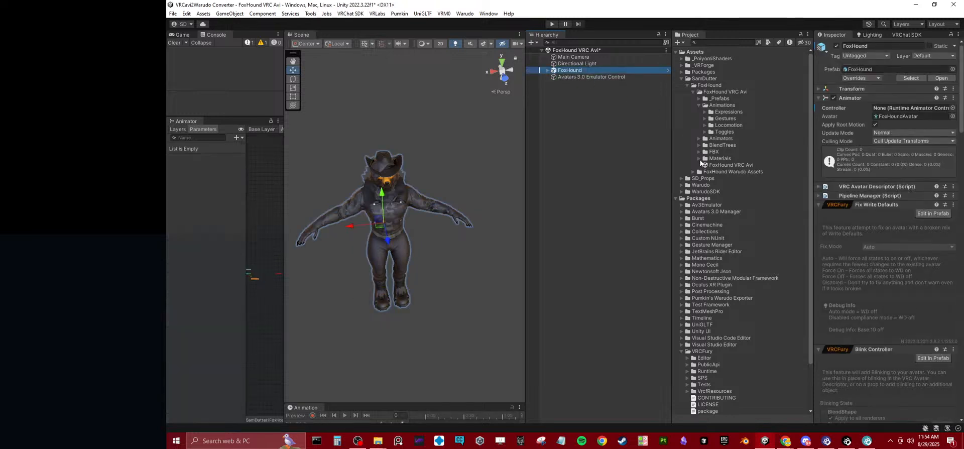
click(694, 172)
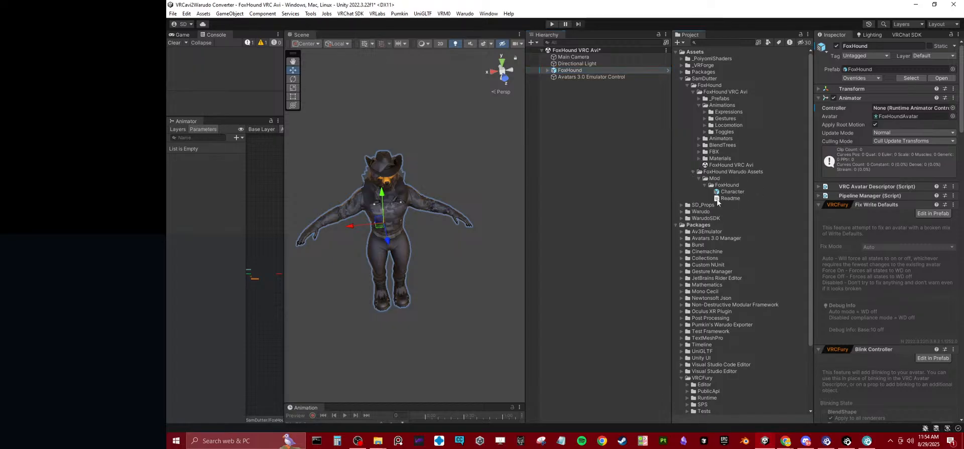
click(677, 225)
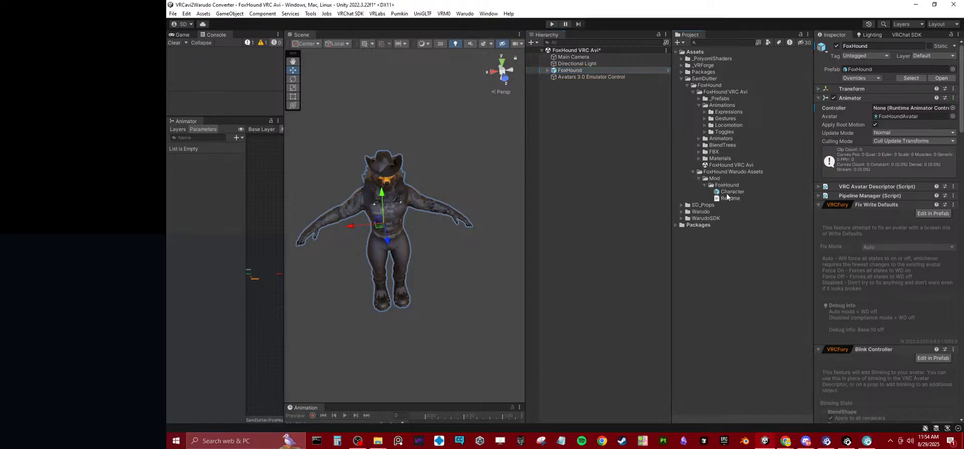
click(728, 192)
click(623, 143)
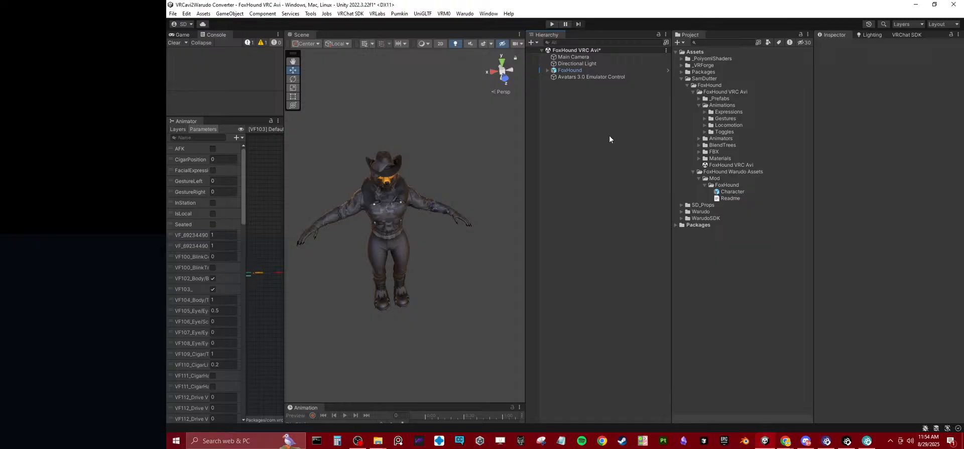
click(567, 70)
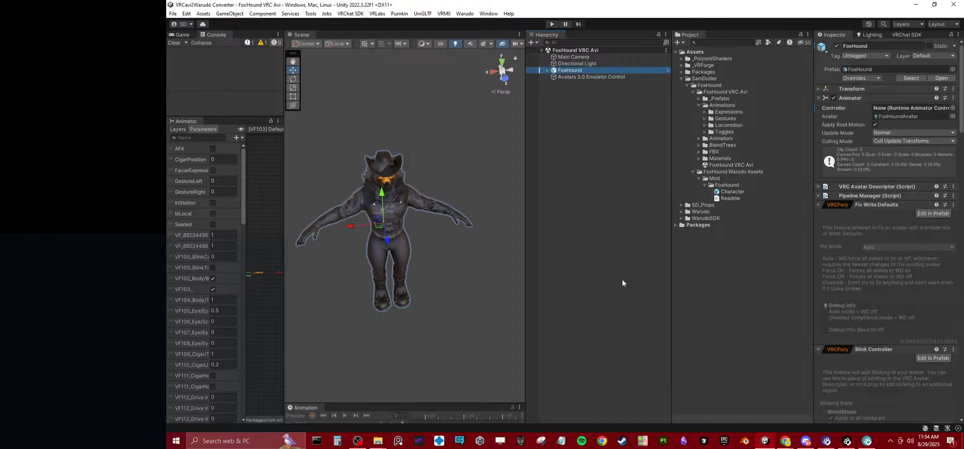
Step: Try the VRCFury FX controller from the VRCFury Temp Files build on FoxHound's Animator, and clear the Controller assignment
click(676, 225)
scroll(697, 279, down, 3)
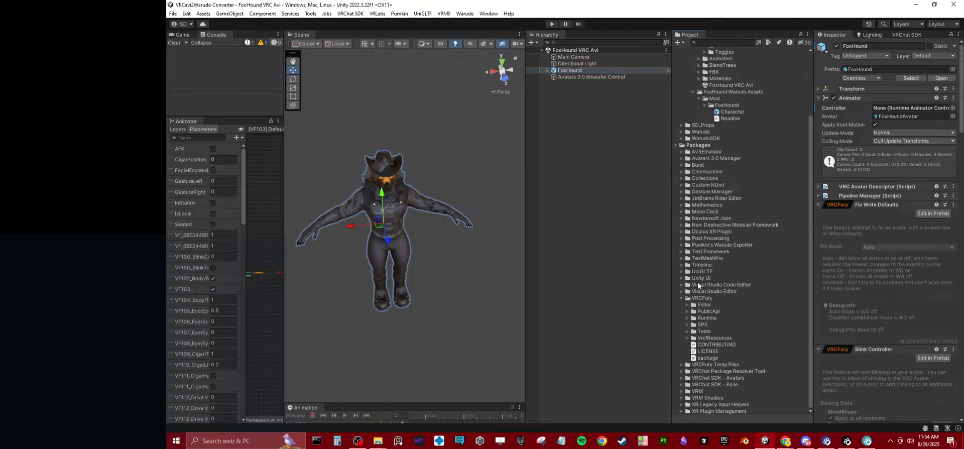
click(680, 366)
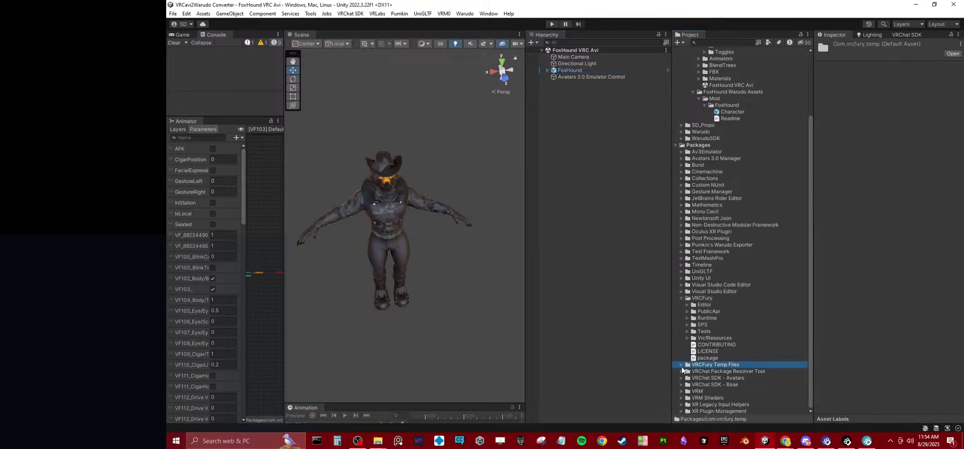
click(682, 365)
scroll(716, 363, down, 5)
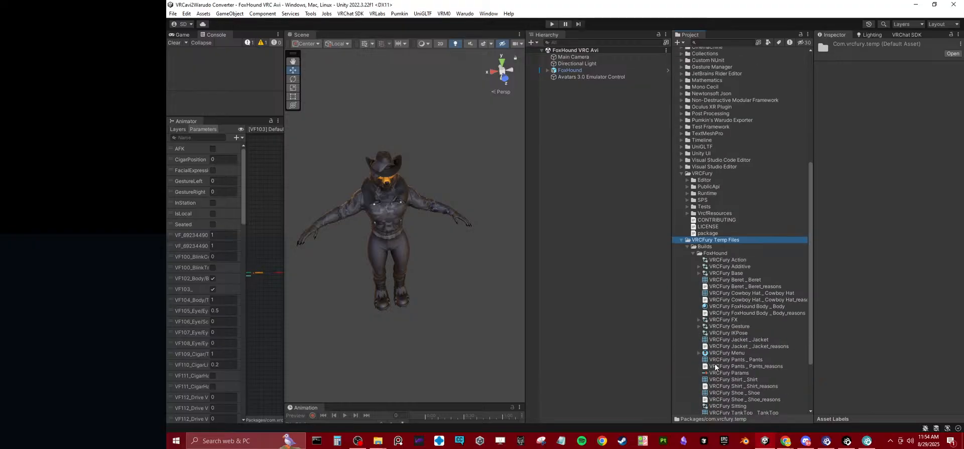
scroll(729, 243, down, 5)
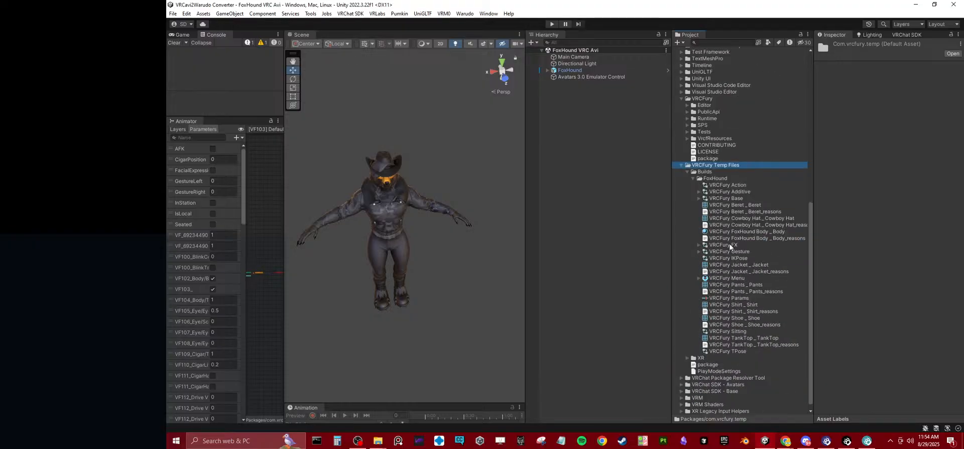
click(579, 70)
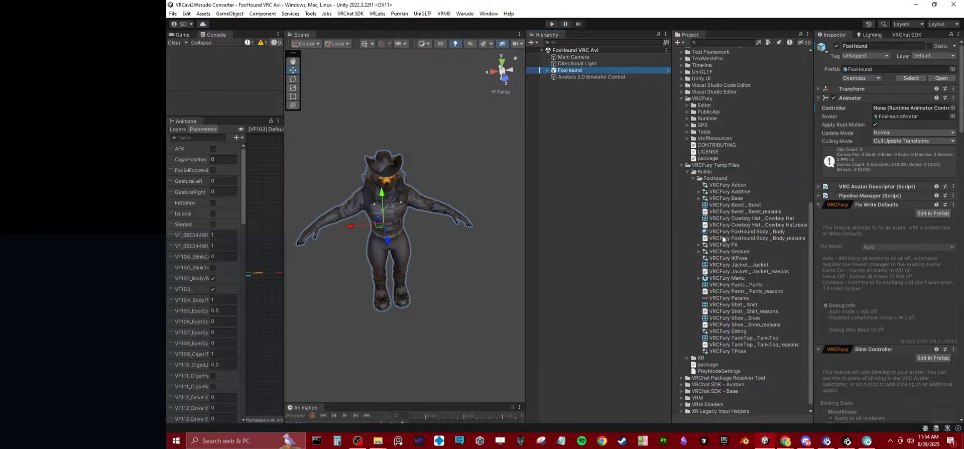
drag(724, 245, 900, 108)
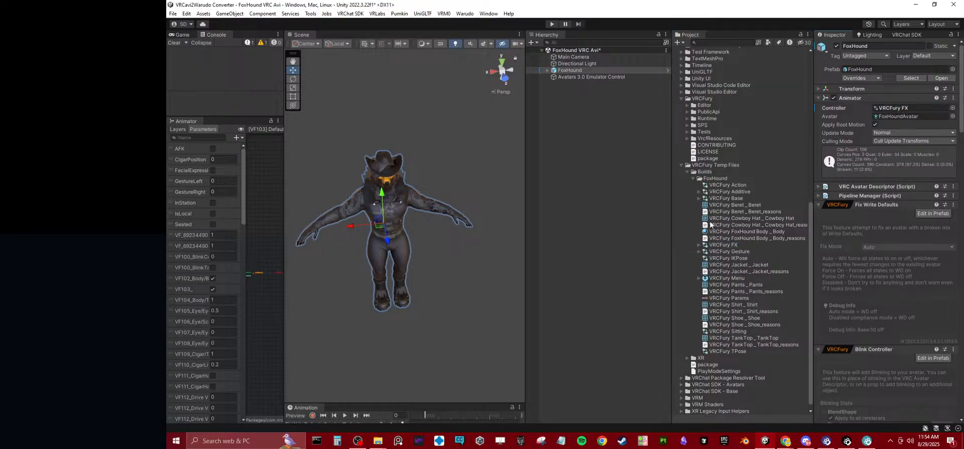
click(900, 108)
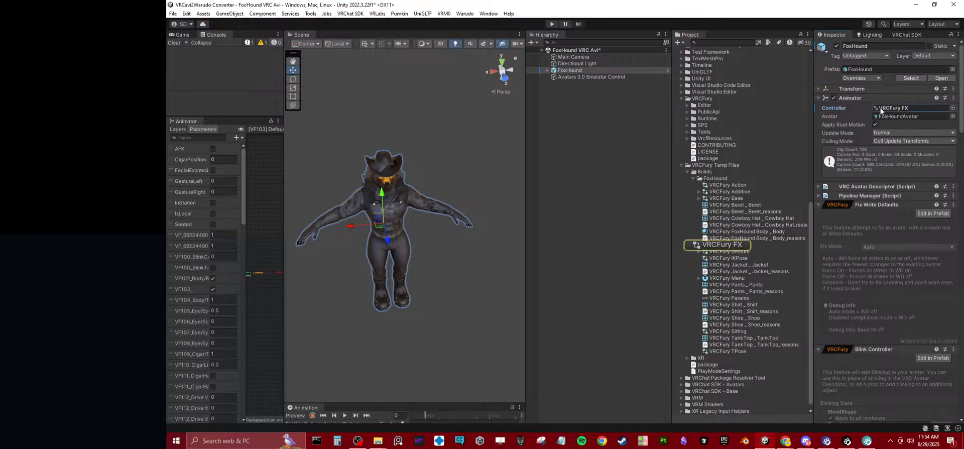
key(Delete)
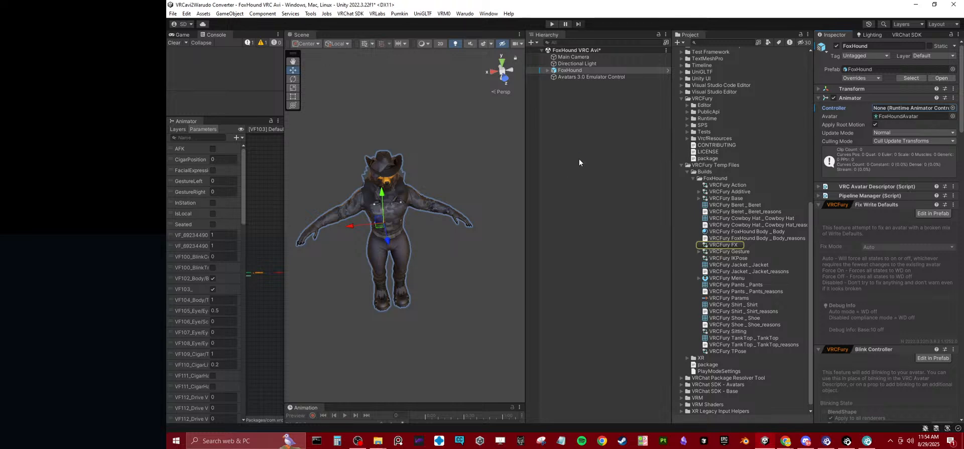
Step: Save the scene and inspect the Character prefab in the FoxHound Warudo Assets mod folder
key(ctrl+s)
click(681, 166)
scroll(724, 145, up, 10)
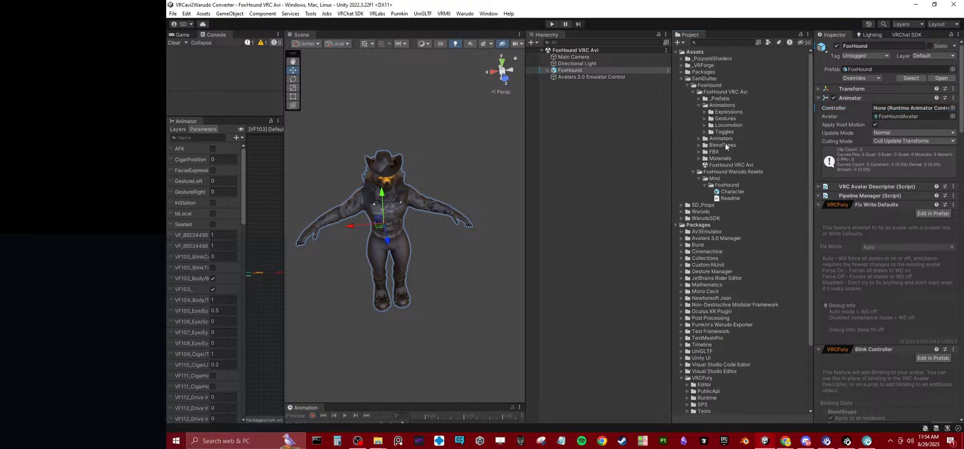
click(734, 191)
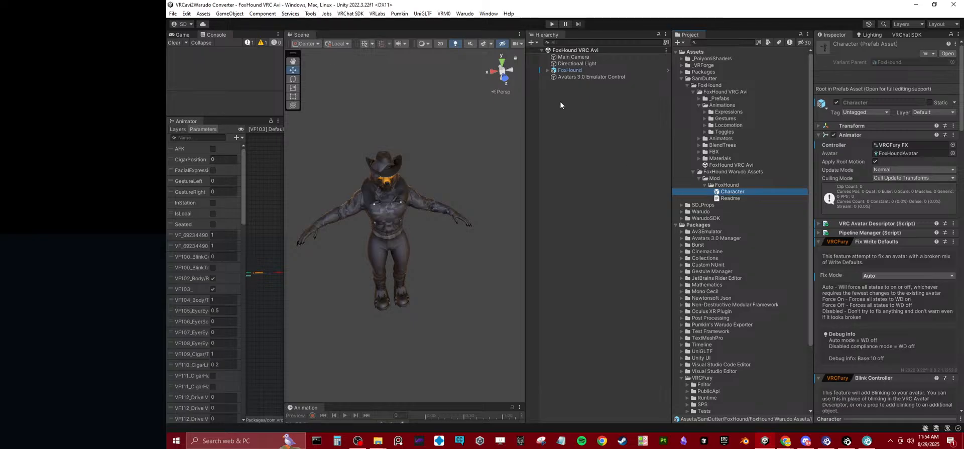
Step: Select the FoxHound avatar and collapse its Animator, Fix Write Defaults, Blink Controller and all Toggle components
click(546, 71)
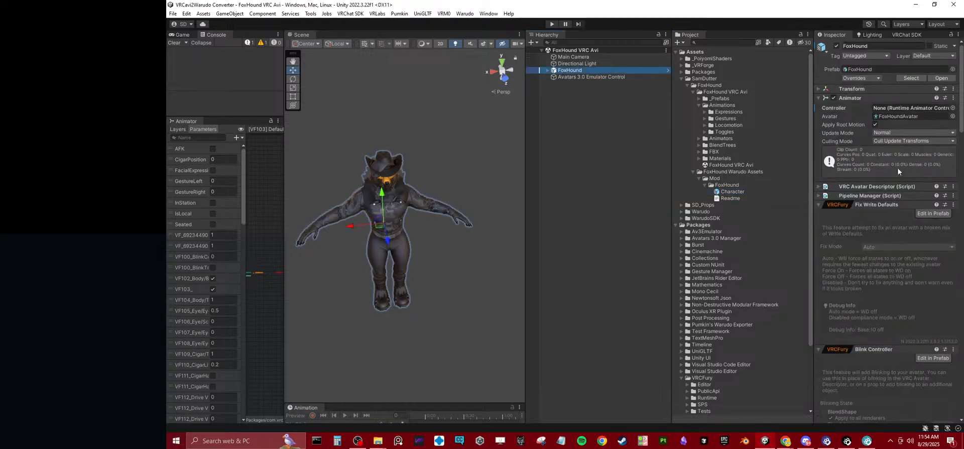
click(861, 98)
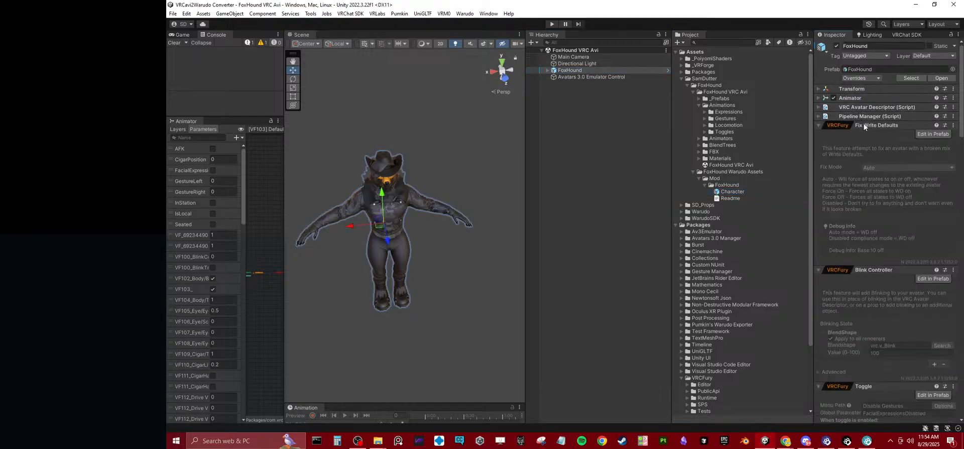
click(864, 125)
click(867, 133)
click(869, 143)
click(869, 152)
click(869, 162)
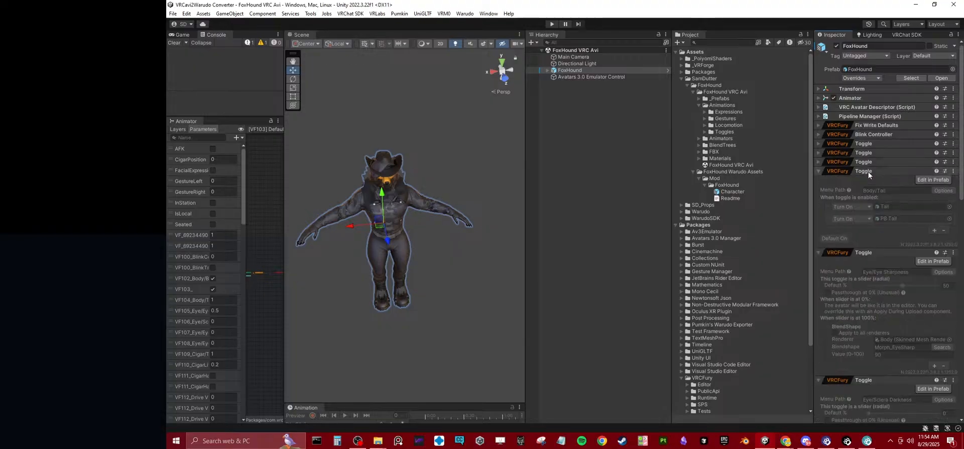
click(868, 171)
click(868, 180)
click(869, 189)
click(869, 198)
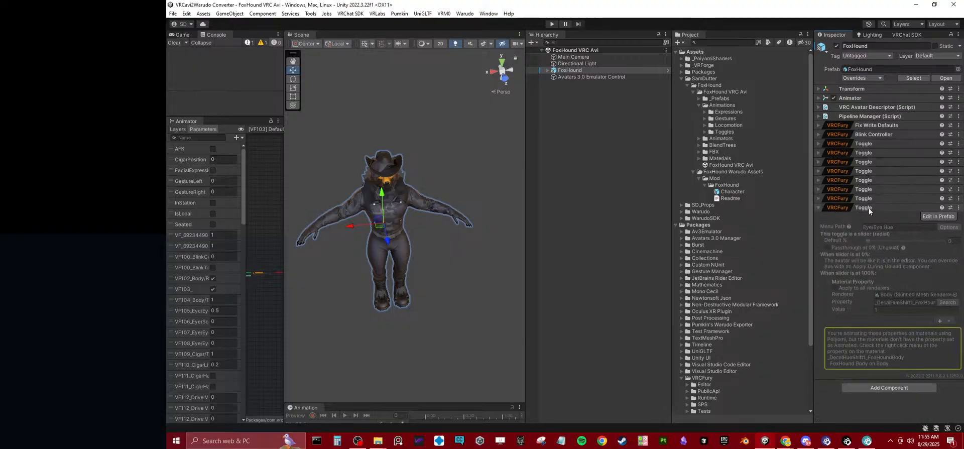
click(866, 207)
Step: Add the Pumpkin's Warudo Exporter component to the FoxHound avatar and bring its export settings into view
click(883, 222)
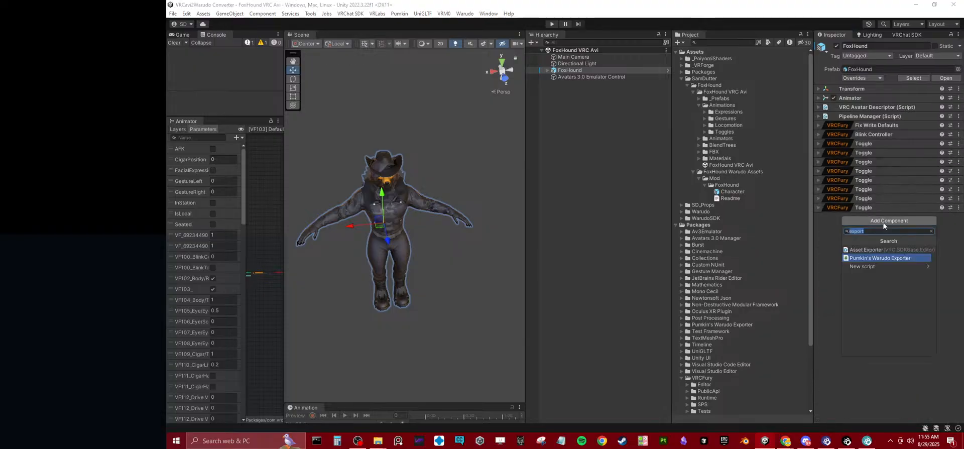
click(879, 258)
scroll(881, 294, down, 2)
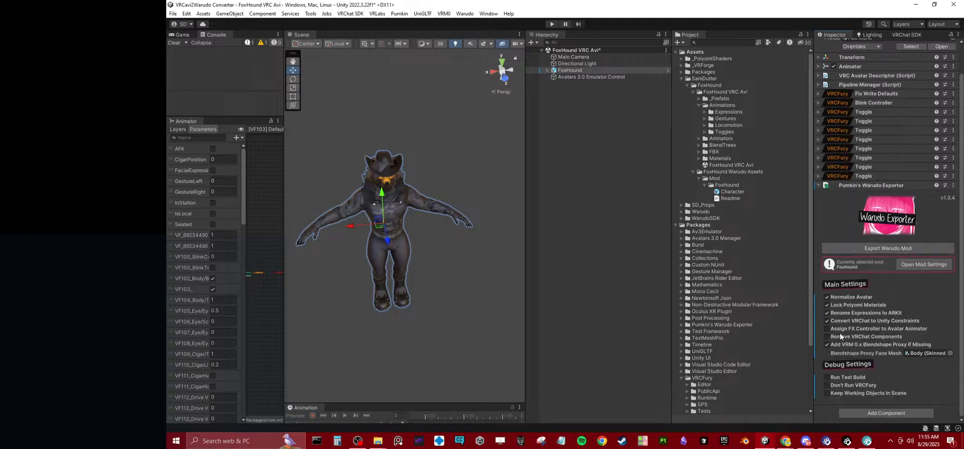
Step: Export the Warudo mod with Assign FX Controller to Avatar Animator and Keep Working Objects in Scene enabled, saving the modified scene
click(840, 330)
click(890, 247)
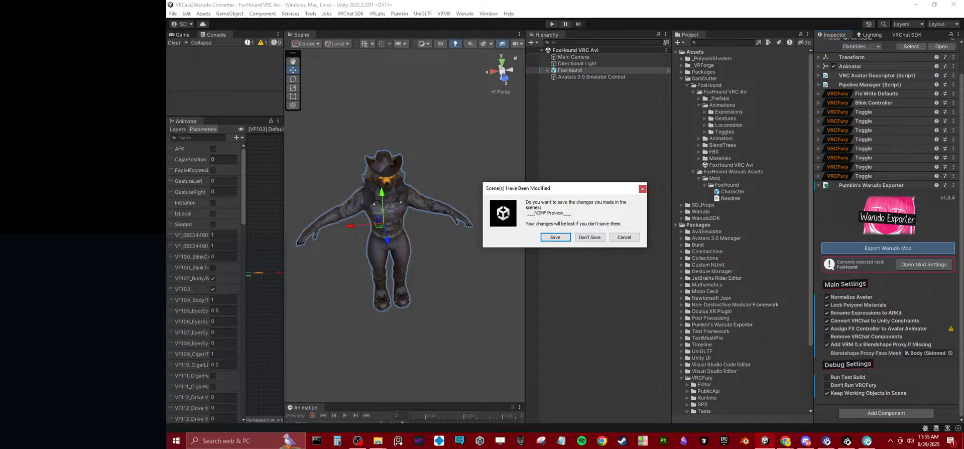
click(556, 237)
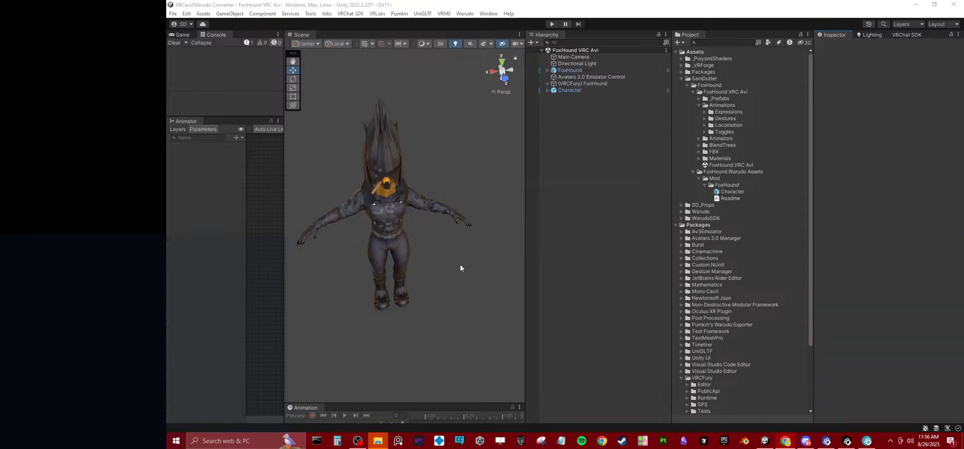
Step: Select the exported Character object and move it aside so it stands beside the original FoxHound avatar
scroll(420, 219, down, 3)
alt+drag(418, 236, 281, 243)
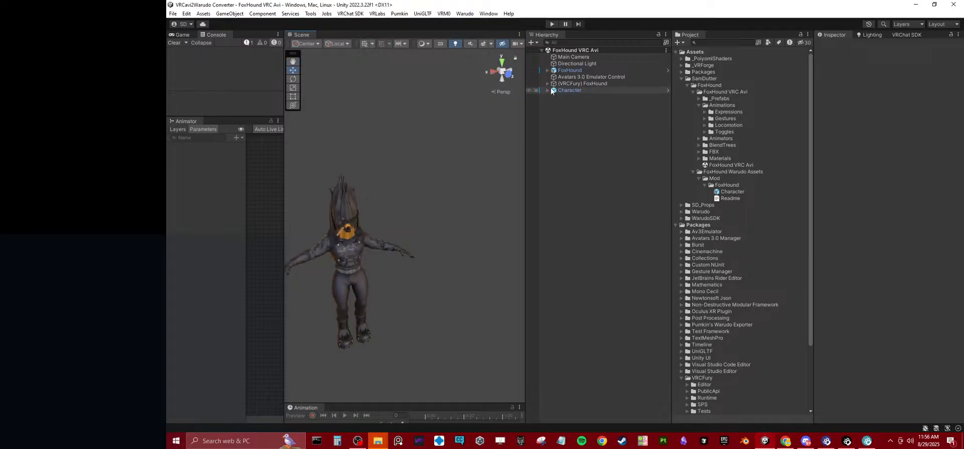
click(554, 90)
alt+drag(427, 206, 391, 291)
drag(354, 244, 444, 225)
key(ctrl+z)
alt+drag(442, 254, 406, 215)
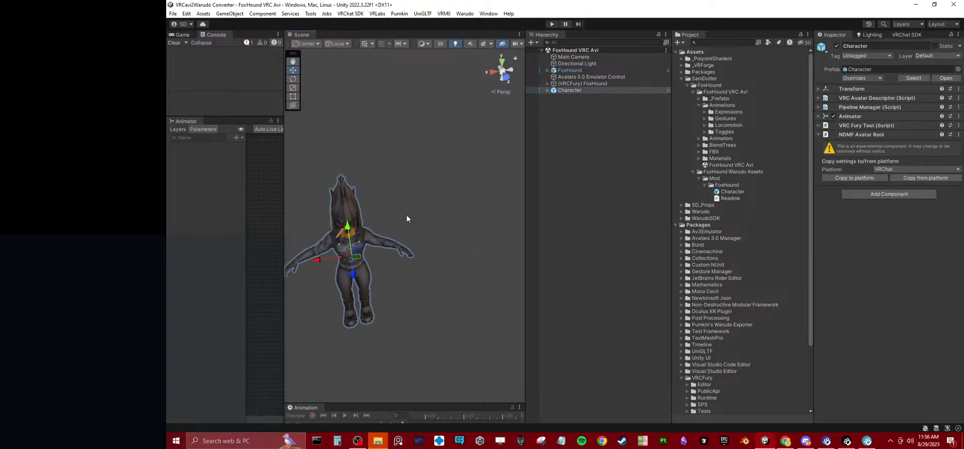
middle_drag(406, 215, 455, 206)
scroll(430, 251, up, 3)
middle_drag(455, 284, 441, 281)
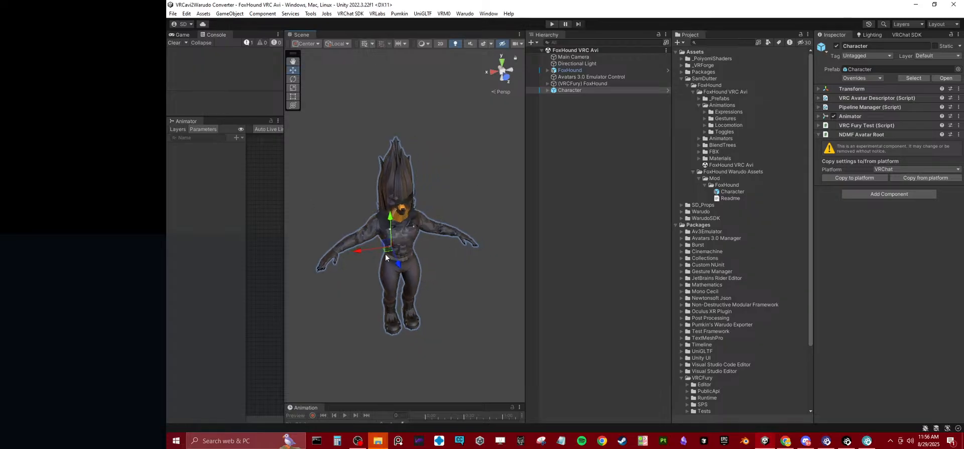
drag(386, 250, 484, 222)
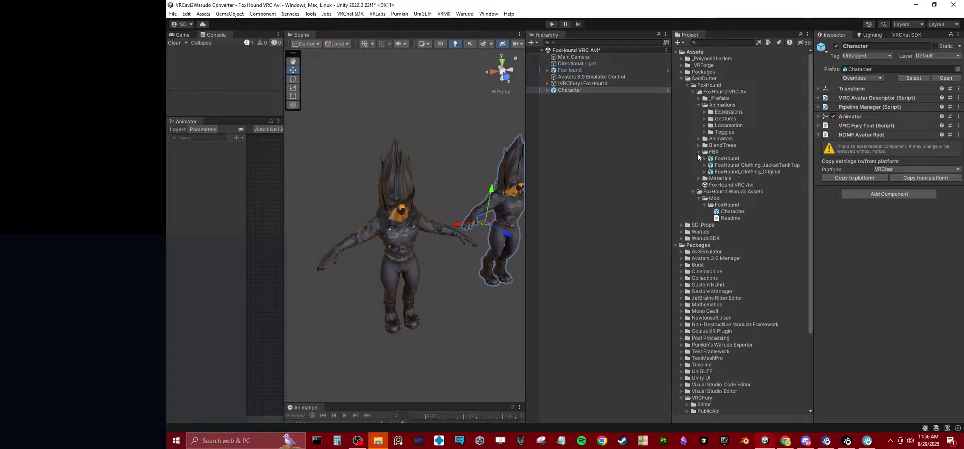
Step: Try to add the FoxHound prefab from the _Prefabs folder to the scene hierarchy
click(699, 99)
click(725, 105)
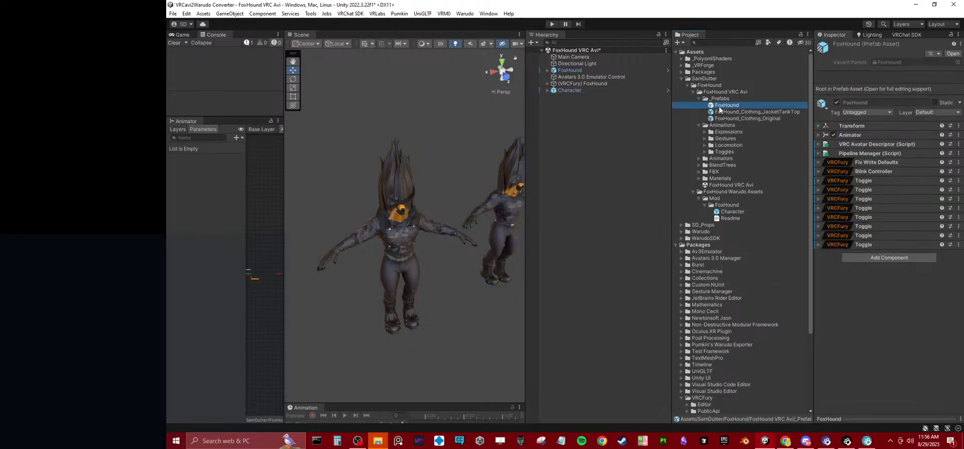
drag(726, 105, 589, 184)
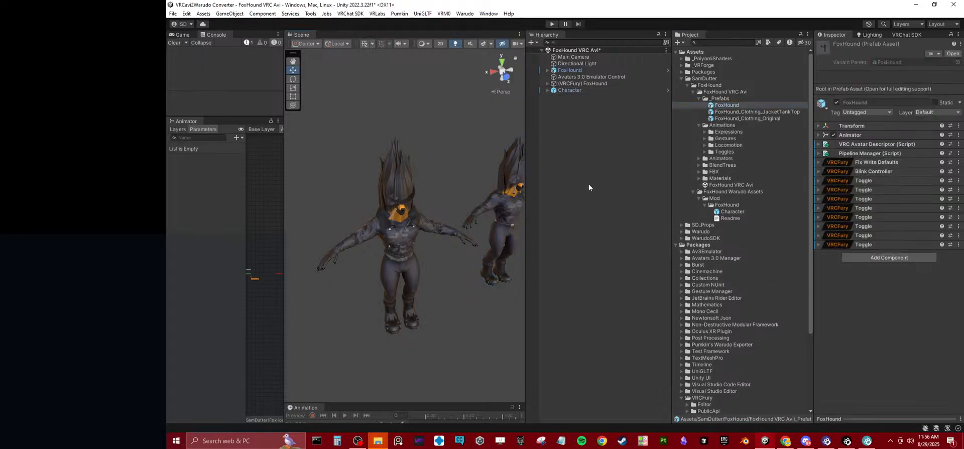
Step: Review FoxHound's Warudo Exporter settings and inspect the Animator and VRC Fury Test components on Character
click(575, 71)
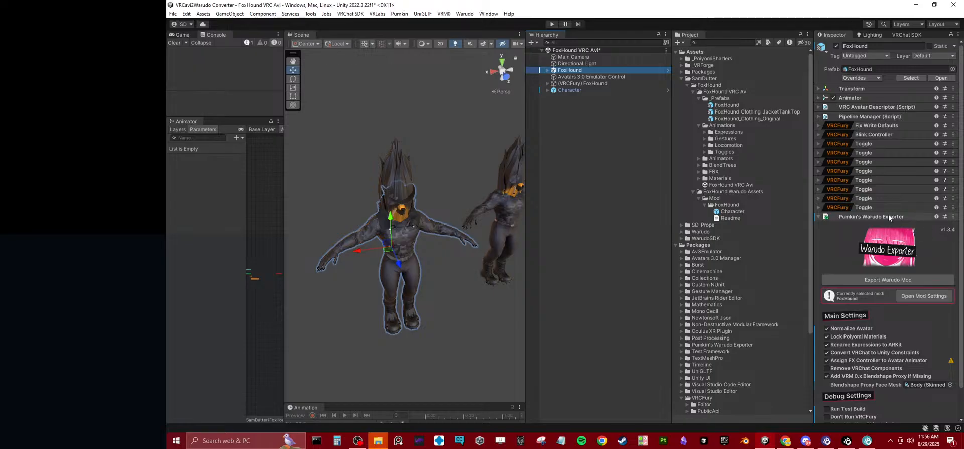
scroll(857, 367, down, 3)
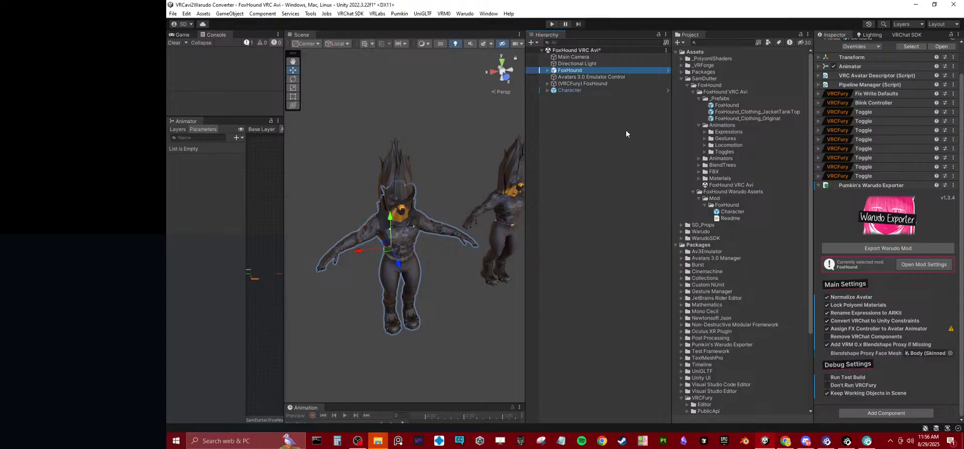
click(569, 91)
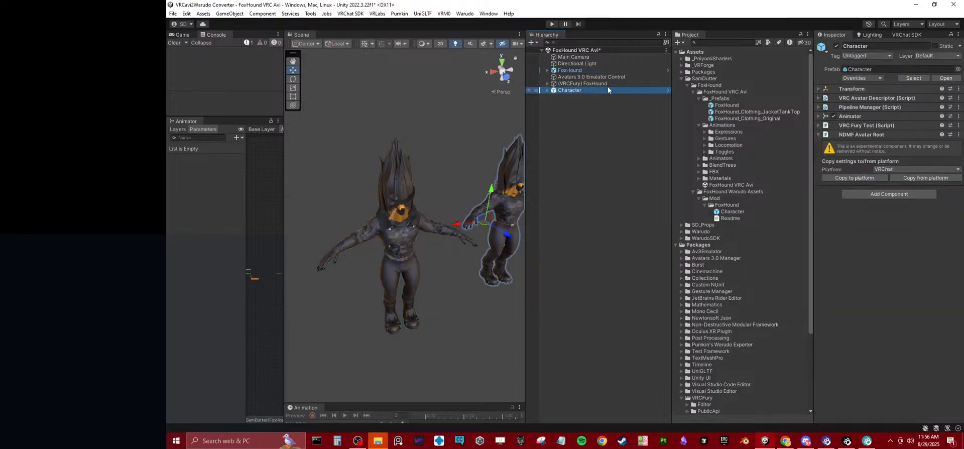
click(859, 117)
click(858, 117)
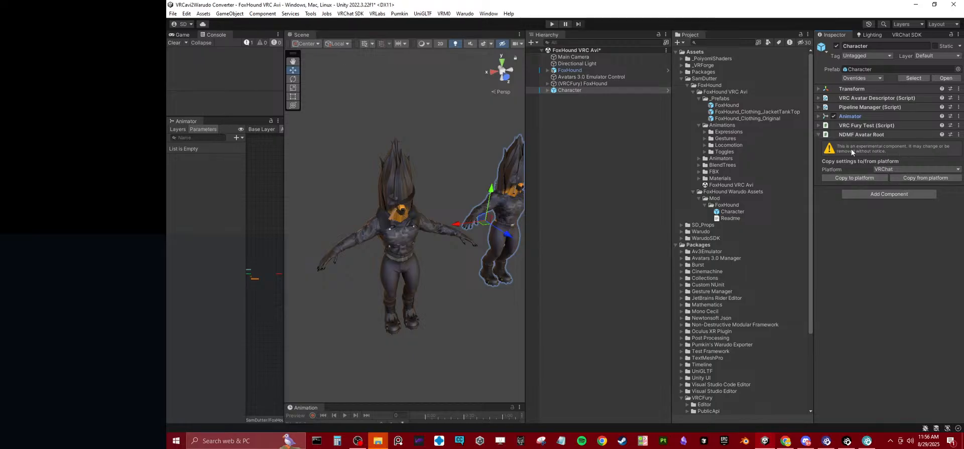
click(857, 125)
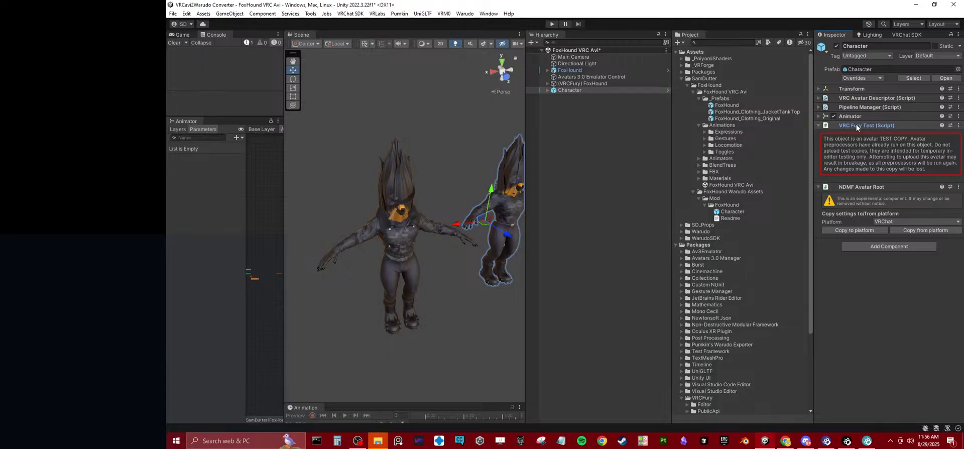
click(857, 126)
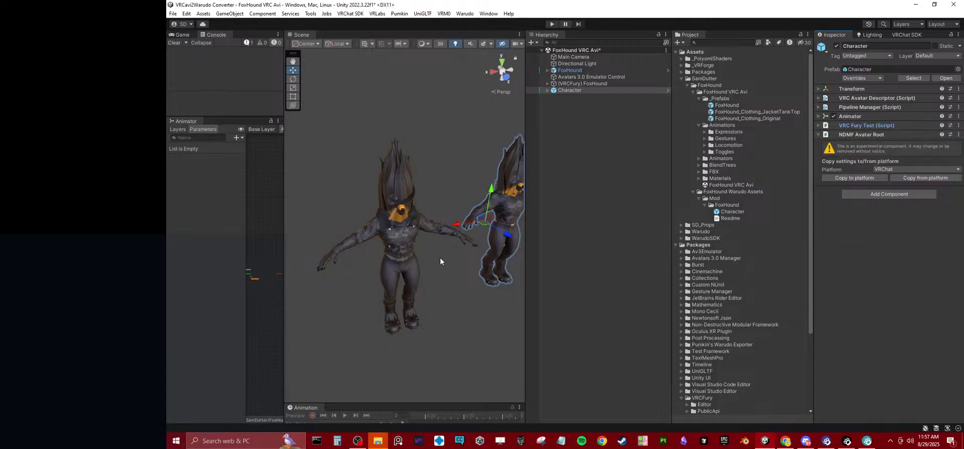
Step: Frame Character in the scene and rotate its c_tail_00.x bone under root.x to test the tail
key(f)
scroll(443, 253, up, 8)
alt+drag(443, 253, 407, 224)
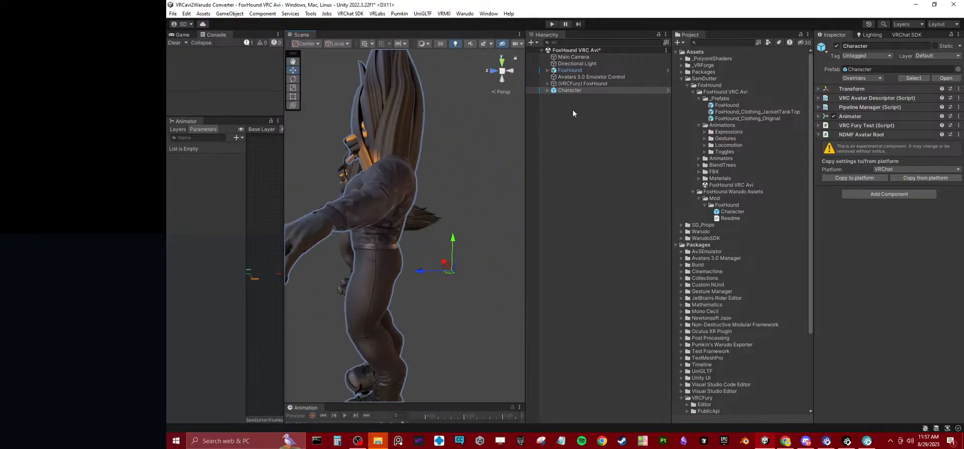
click(547, 91)
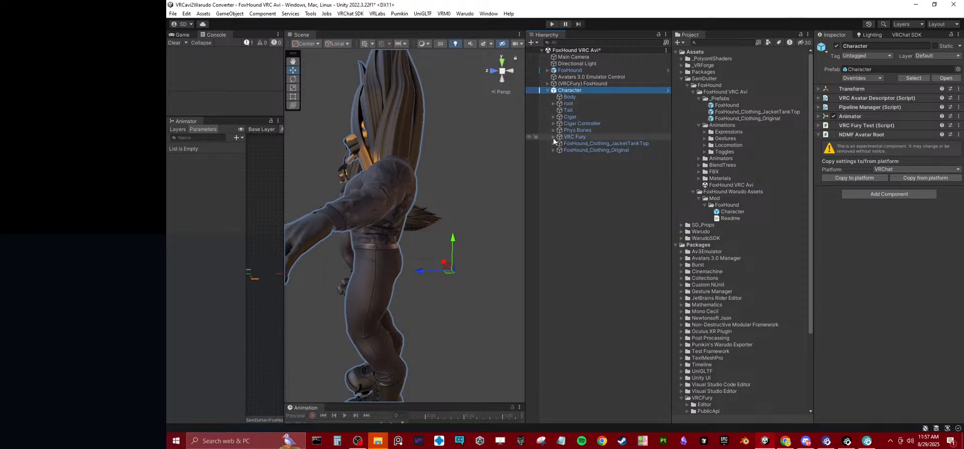
click(553, 104)
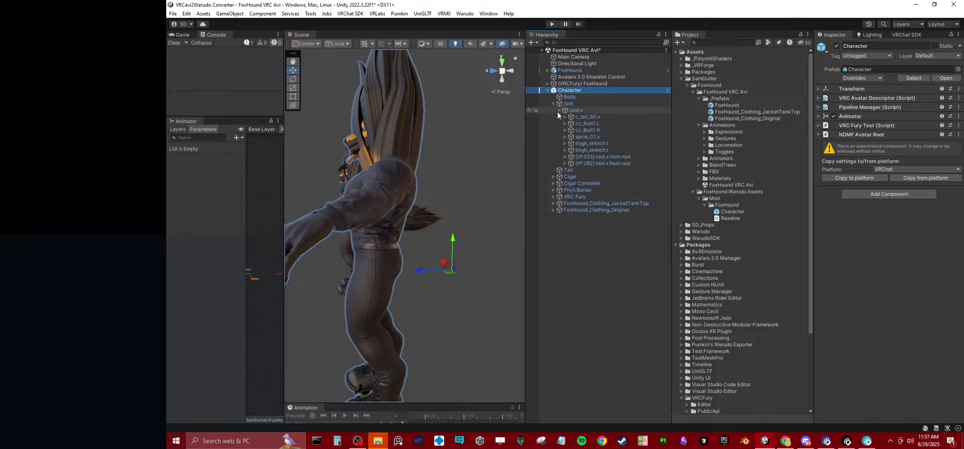
click(589, 117)
key(e)
drag(414, 237, 463, 296)
alt+drag(447, 254, 424, 248)
Step: Check Character's clothing child objects and apply all of Character's overrides to its prefab
click(553, 205)
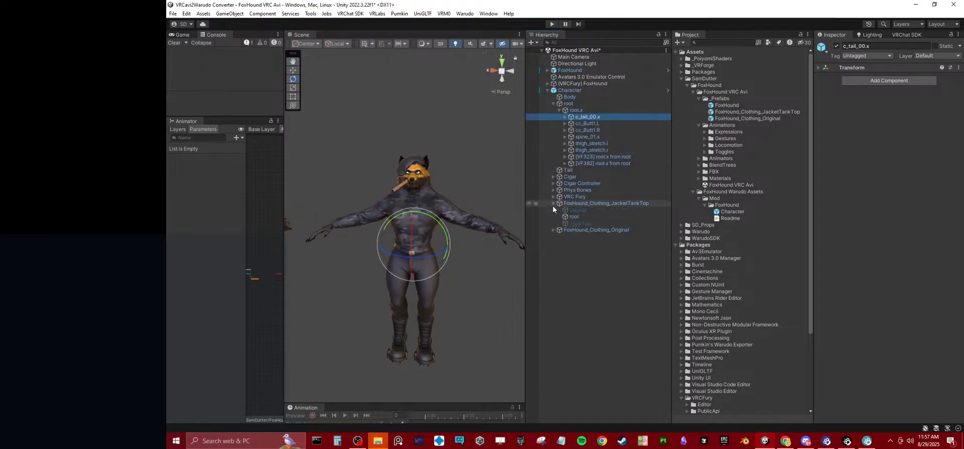
click(553, 205)
click(553, 211)
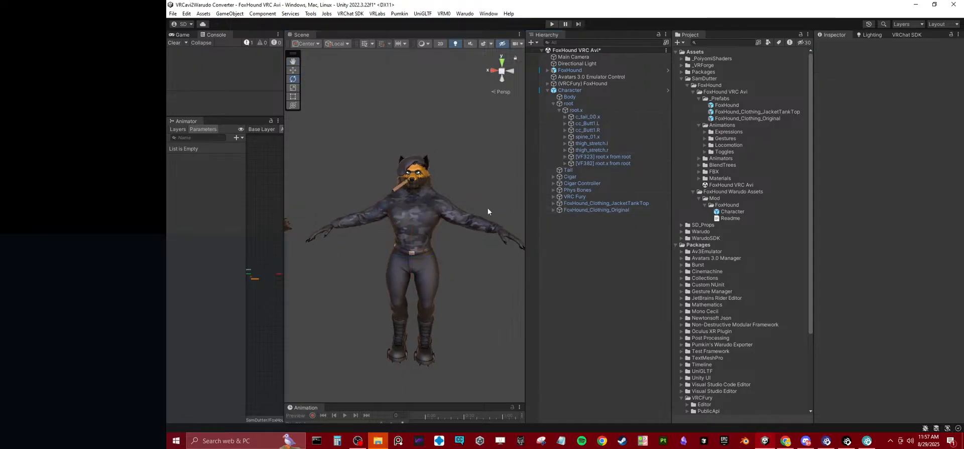
click(574, 90)
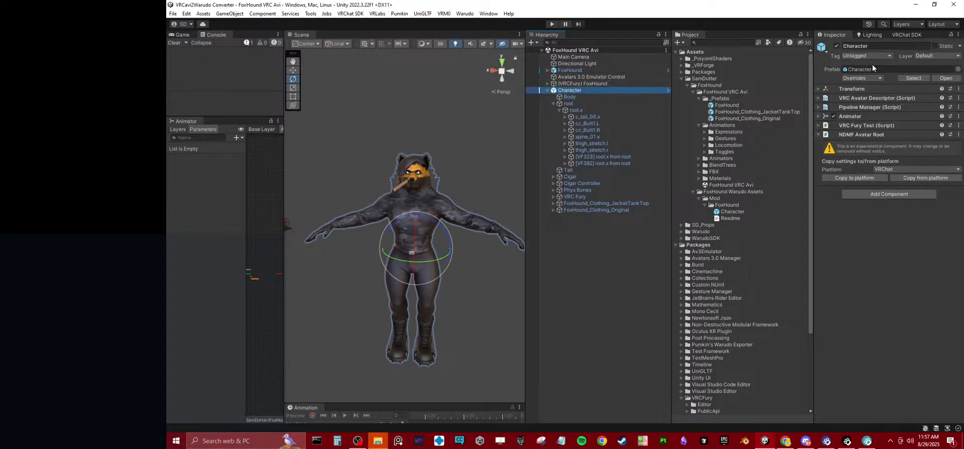
click(873, 79)
click(935, 374)
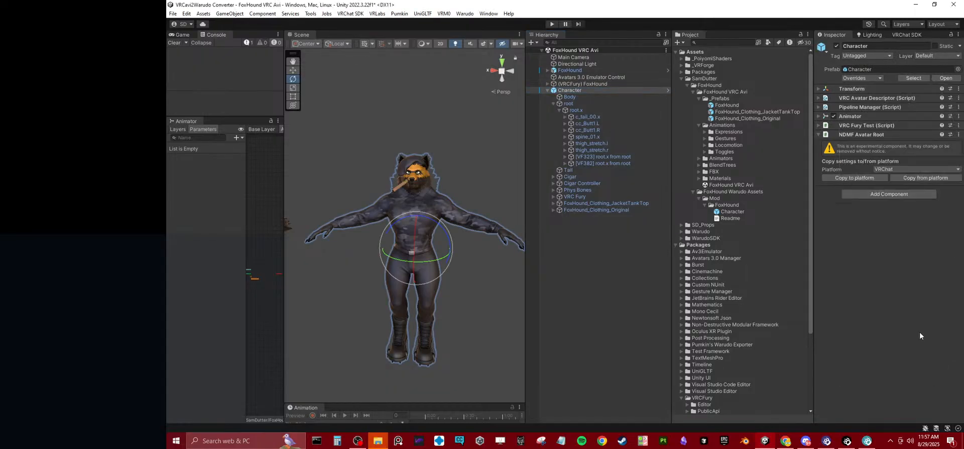
Step: Assign the VRCFury FX controller from the VRCFury Temp Files FoxHound build to Character's Animator
click(854, 116)
scroll(741, 301, down, 3)
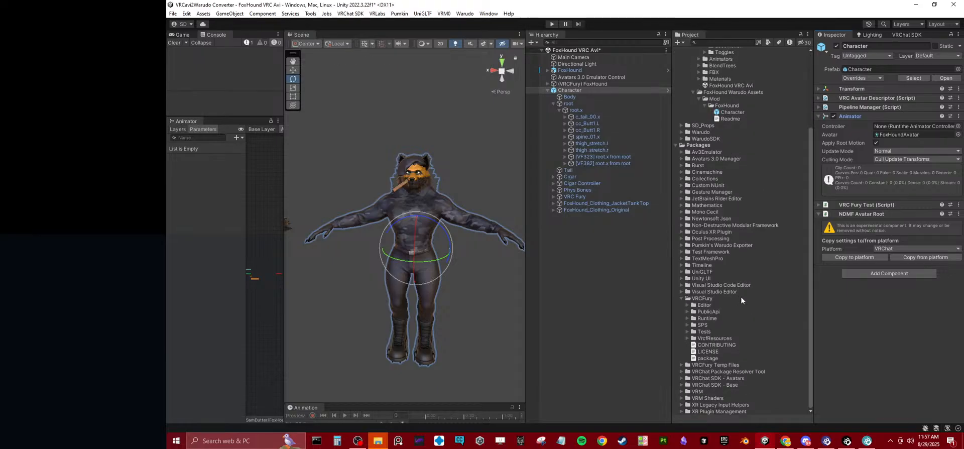
click(681, 365)
scroll(709, 372, down, 4)
drag(733, 313, 891, 128)
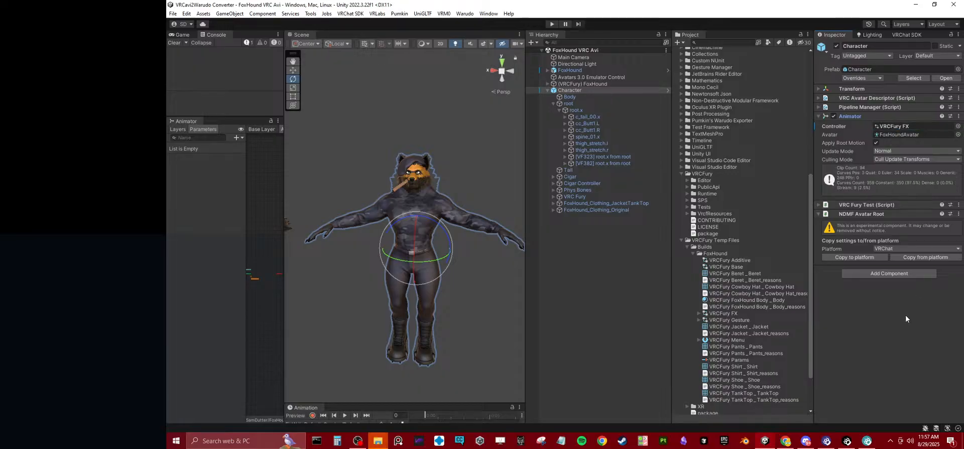
Step: Build the Warudo mod and replace FoxHound.warudo in Warudo's Characters folder with the new build
click(465, 14)
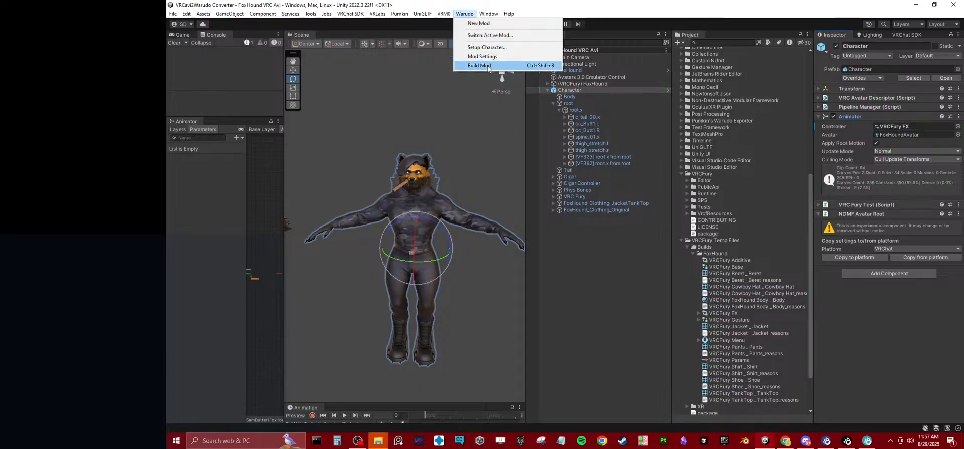
click(480, 65)
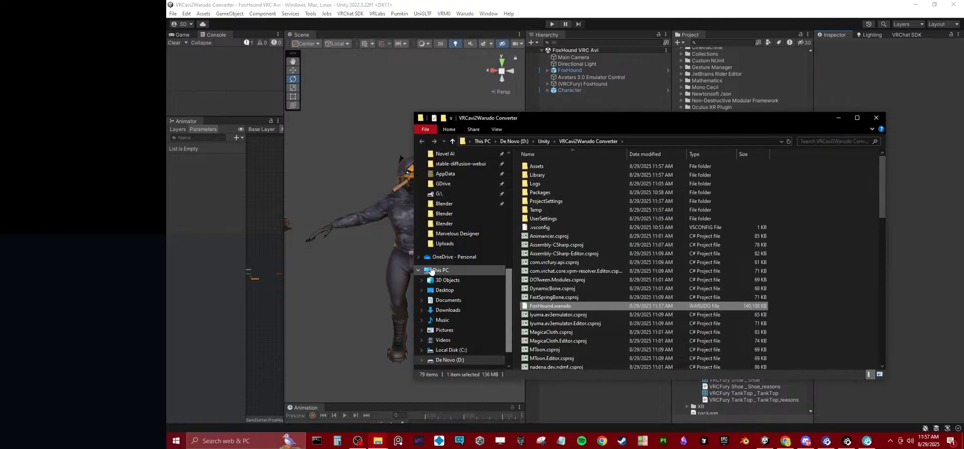
mouse_move(378, 441)
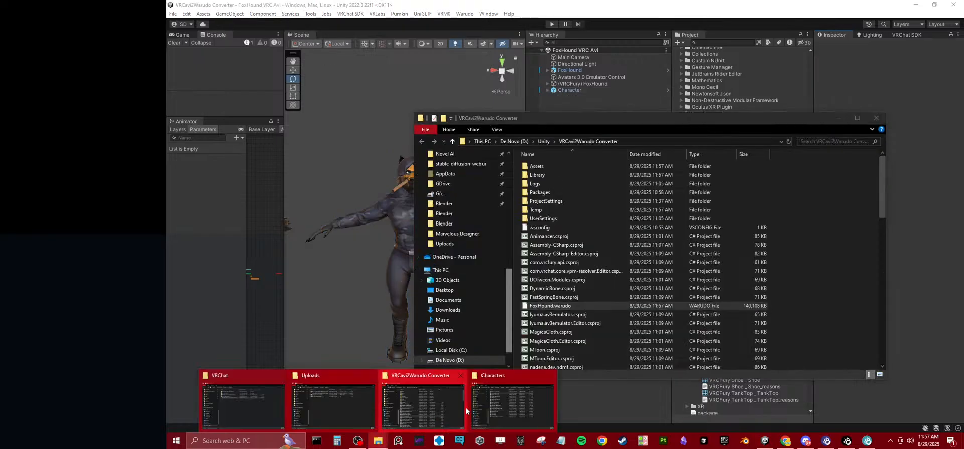
click(503, 397)
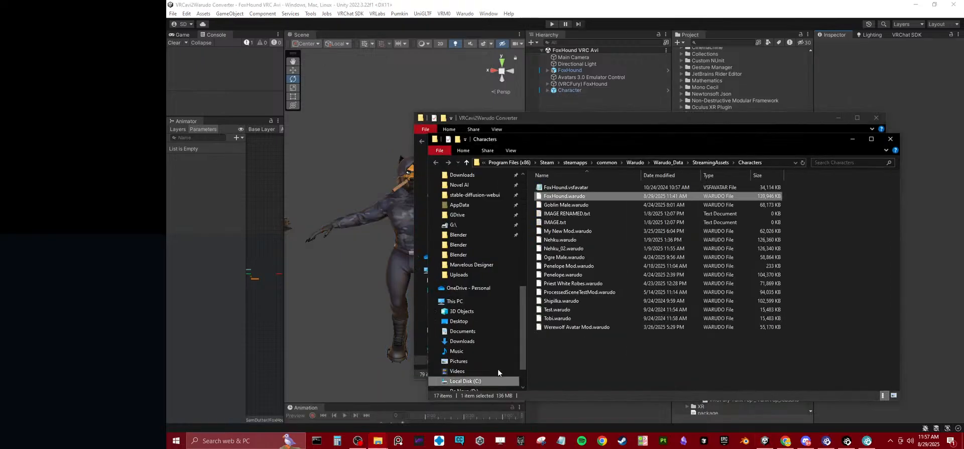
click(567, 203)
click(567, 199)
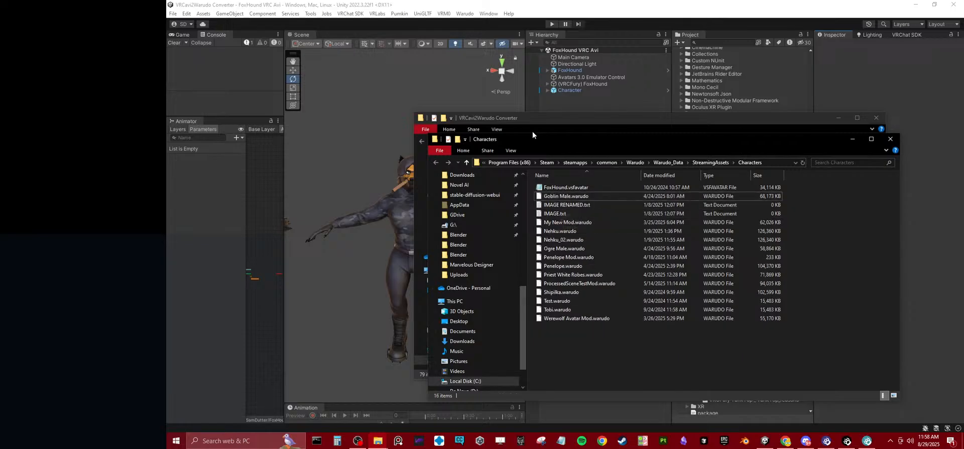
click(534, 125)
drag(548, 308, 632, 365)
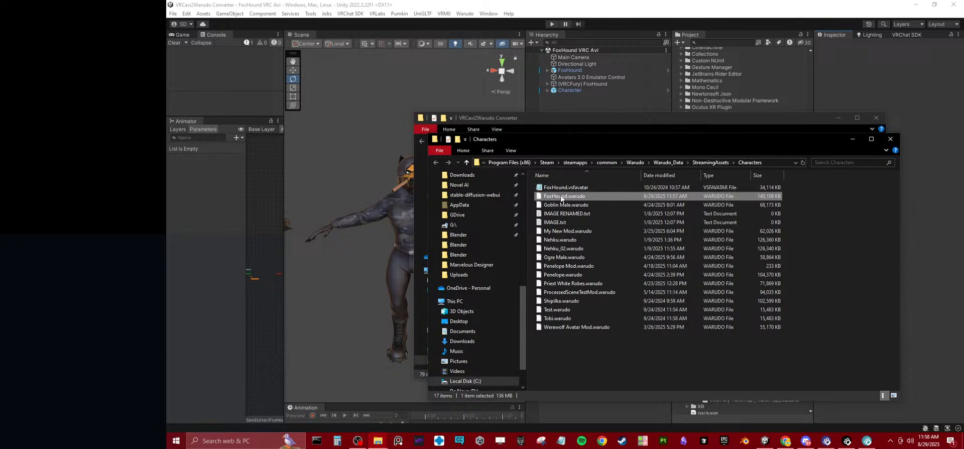
click(846, 107)
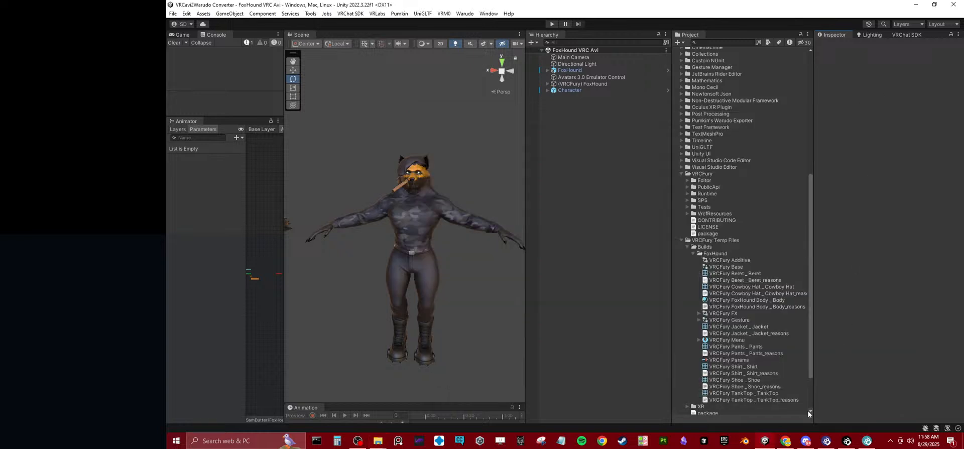
Step: Switch to Warudo and orbit around the FoxHound avatar to examine its face, cigar and tail
click(826, 440)
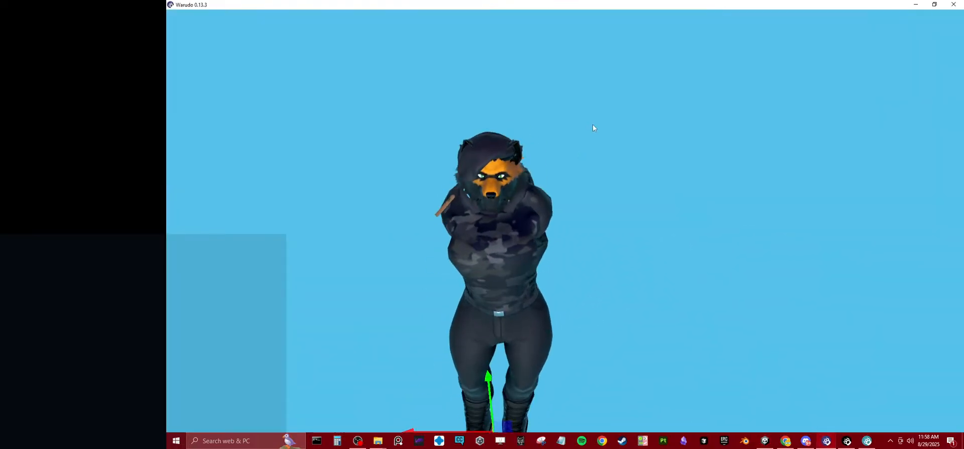
middle_drag(607, 160, 660, 92)
drag(699, 200, 613, 199)
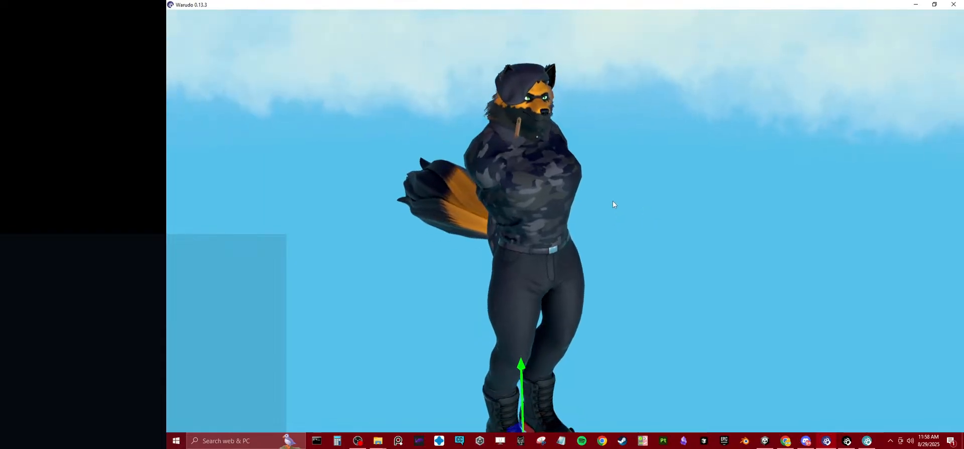
key(alt+Tab)
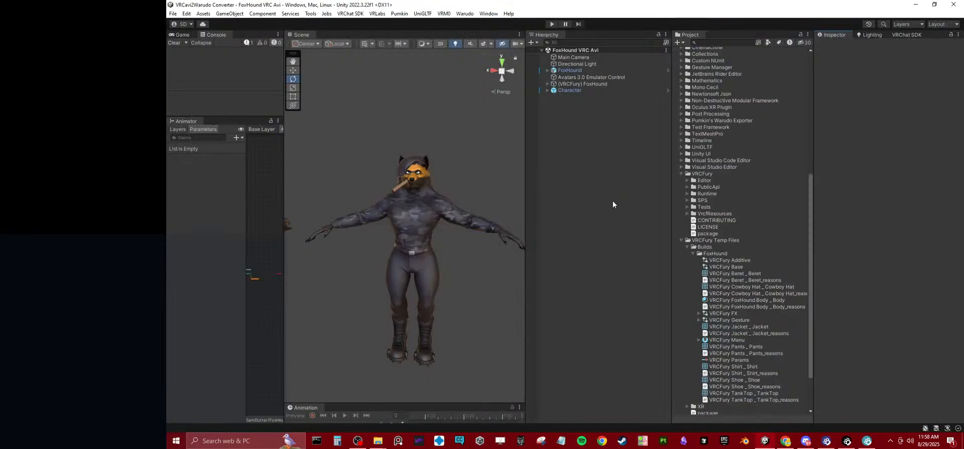
key(alt+Tab)
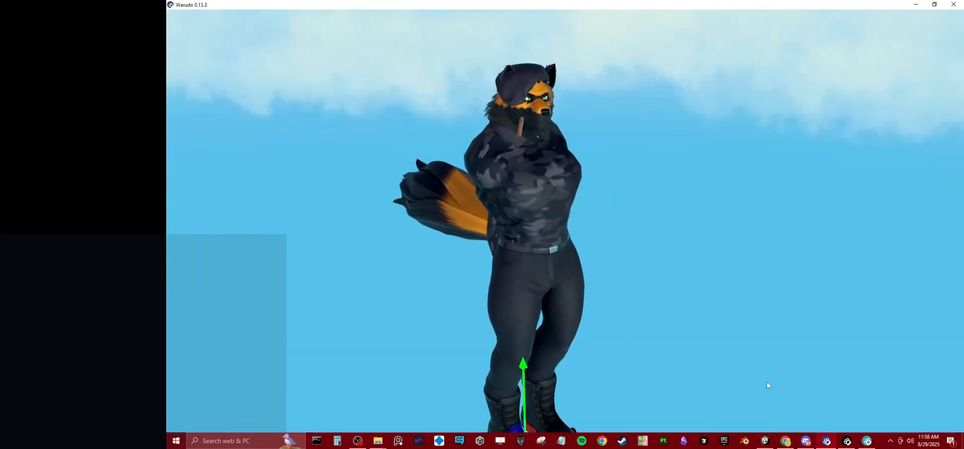
Step: Check FoxHound.warudo in Warudo's Characters folder and orbit around the FoxHound avatar in Warudo
mouse_move(379, 440)
click(495, 382)
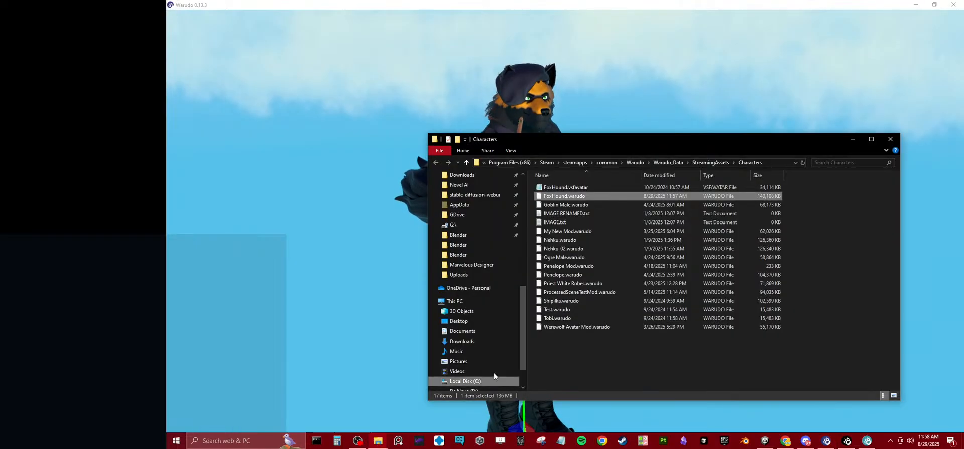
click(357, 219)
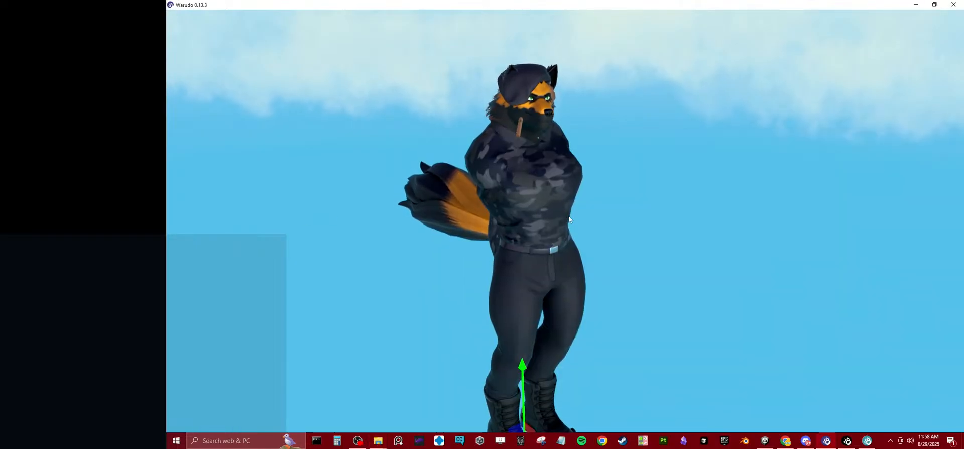
drag(600, 341, 580, 350)
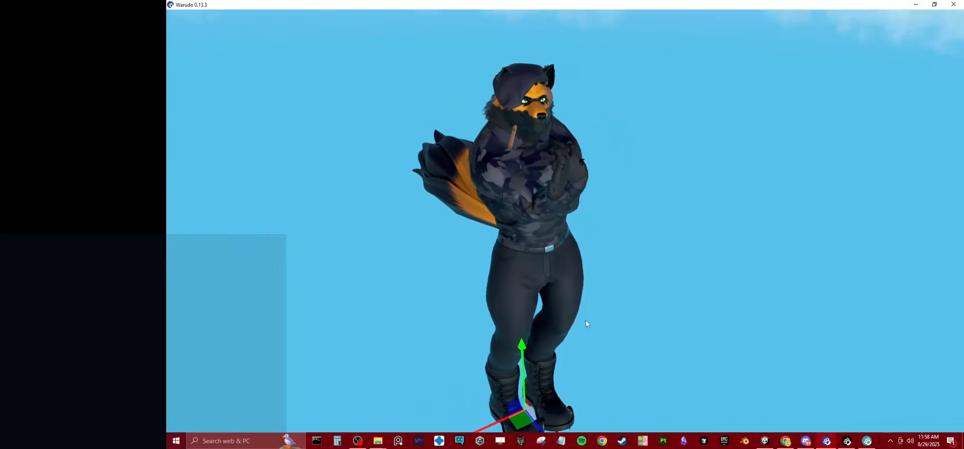
drag(645, 299, 568, 259)
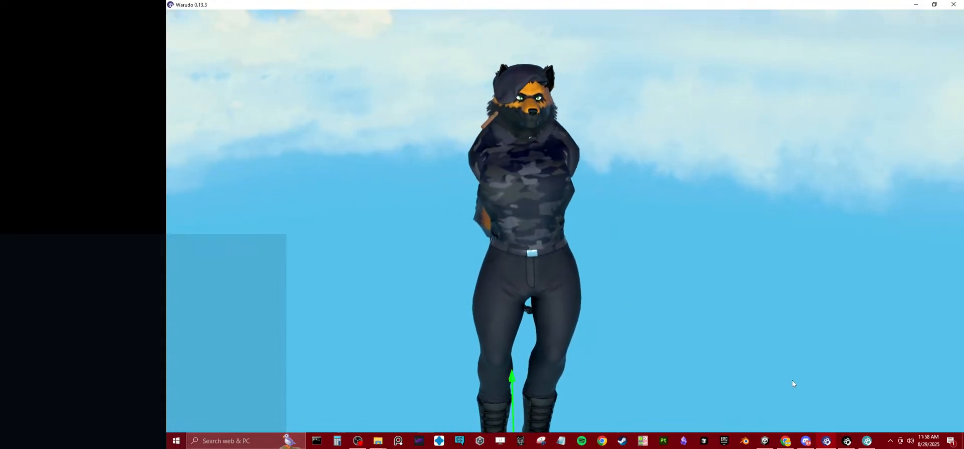
Step: Switch to the Warudo Editor and set the VF109_Cigar/Toggle value in the Set Animator Float node to 1
click(846, 441)
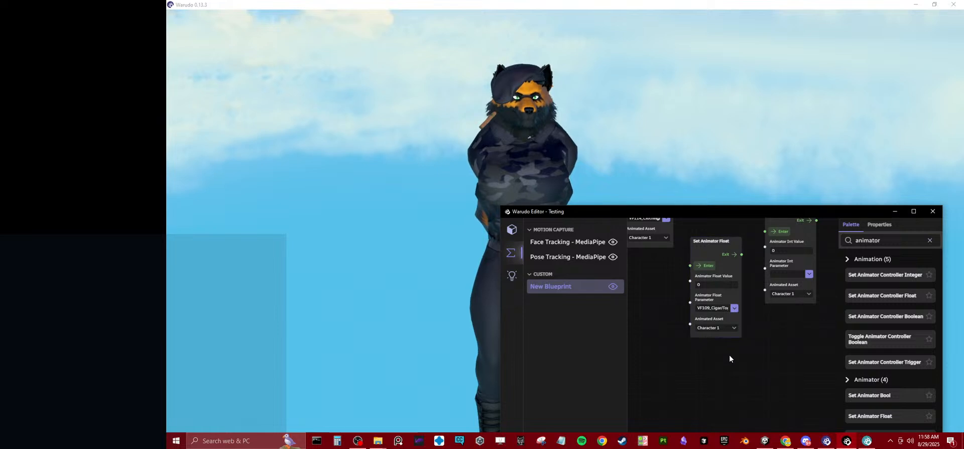
double_click(716, 285)
text(1)
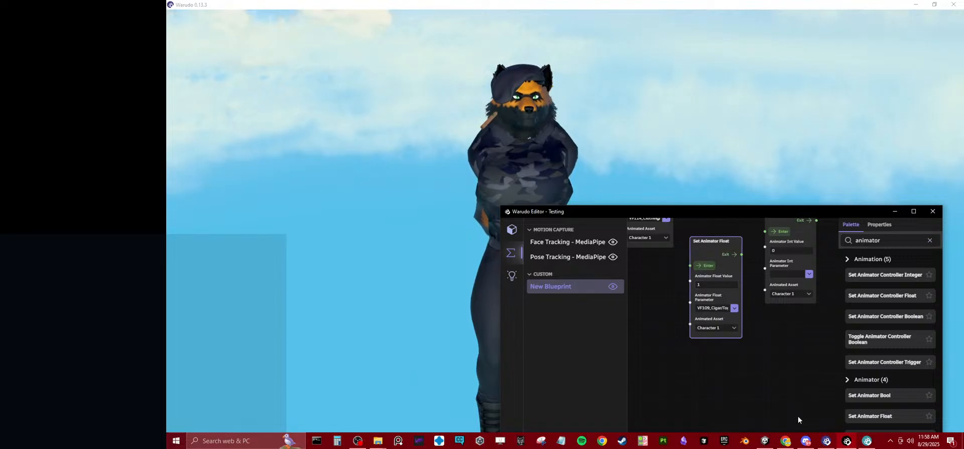
Step: Switch to Unity and assign the VRCFury FX controller to the Animator of the Character prefab asset in Mod/FoxHound
click(765, 440)
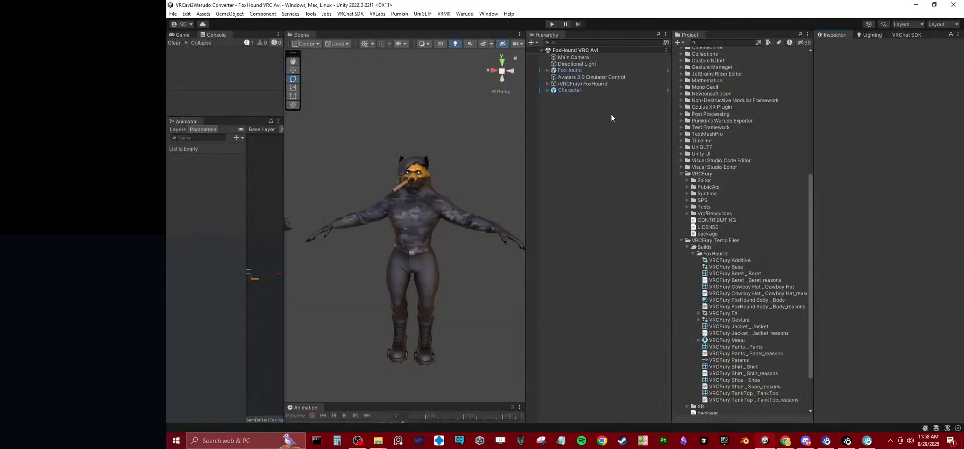
scroll(685, 253, up, 10)
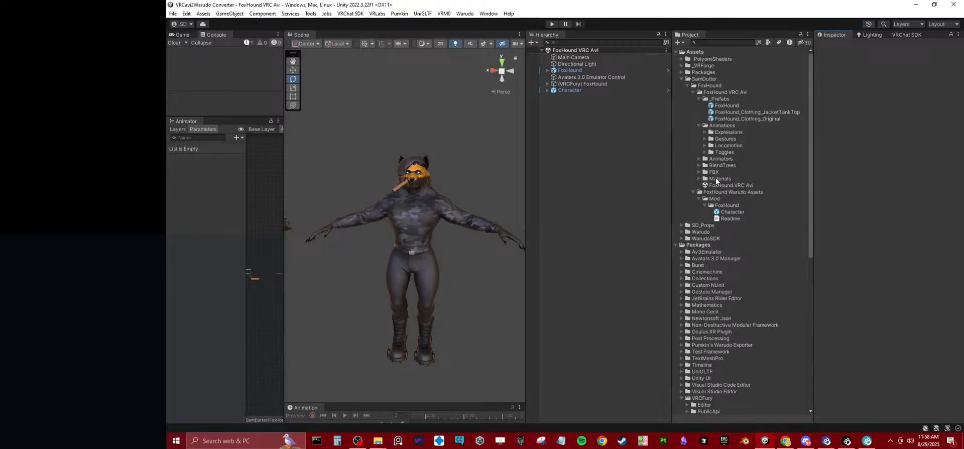
click(726, 212)
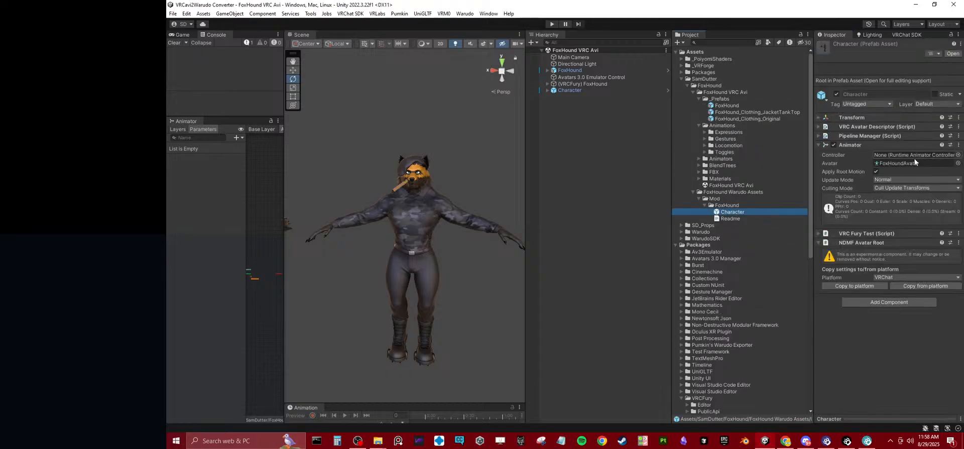
scroll(777, 274, down, 10)
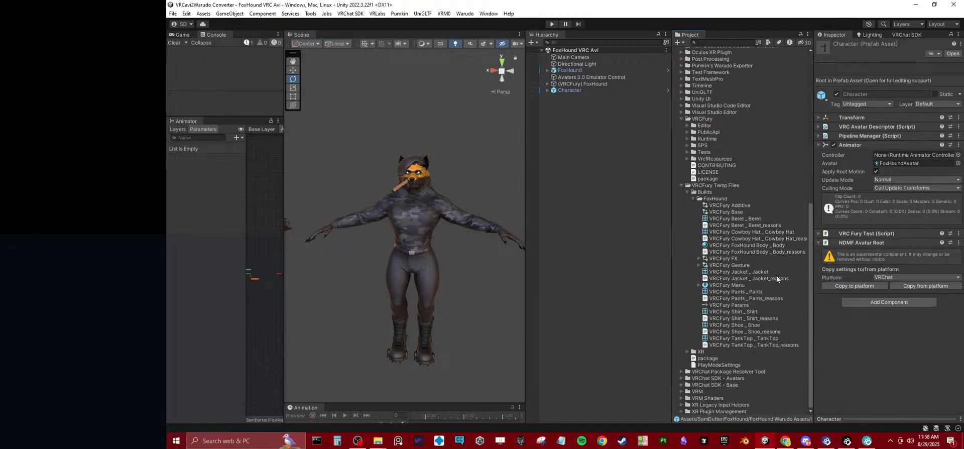
drag(926, 149, 925, 151)
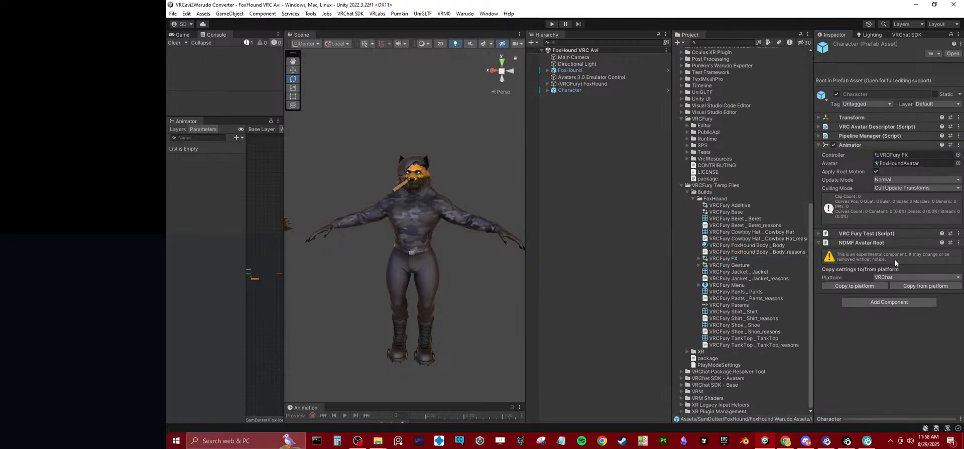
Step: Build the Warudo mod again and replace FoxHound.warudo in the Characters folder with the rebuilt file
click(465, 13)
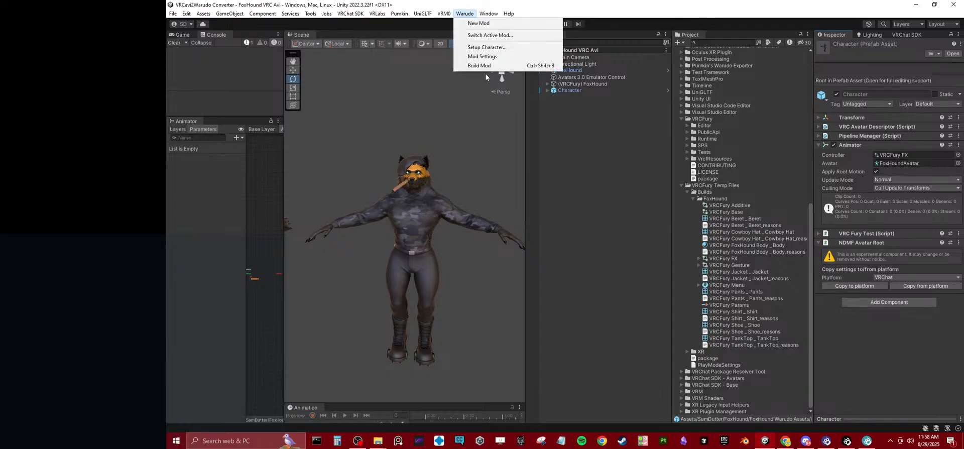
click(486, 65)
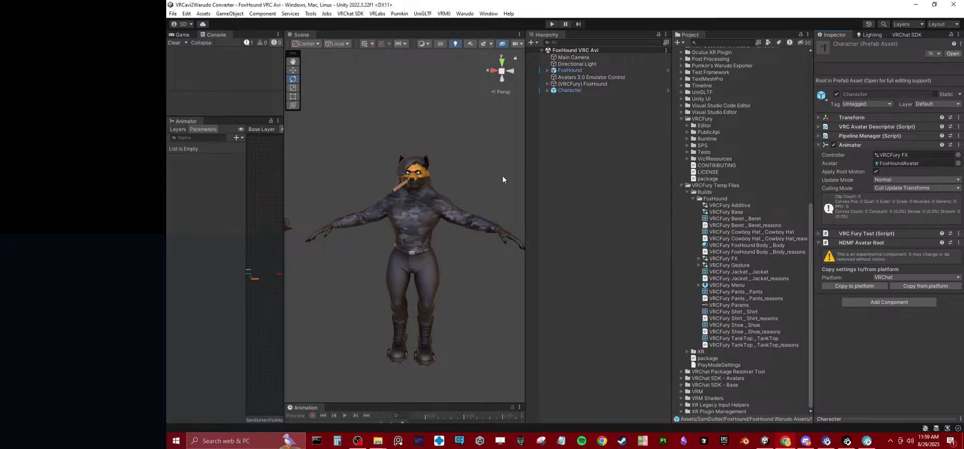
click(382, 445)
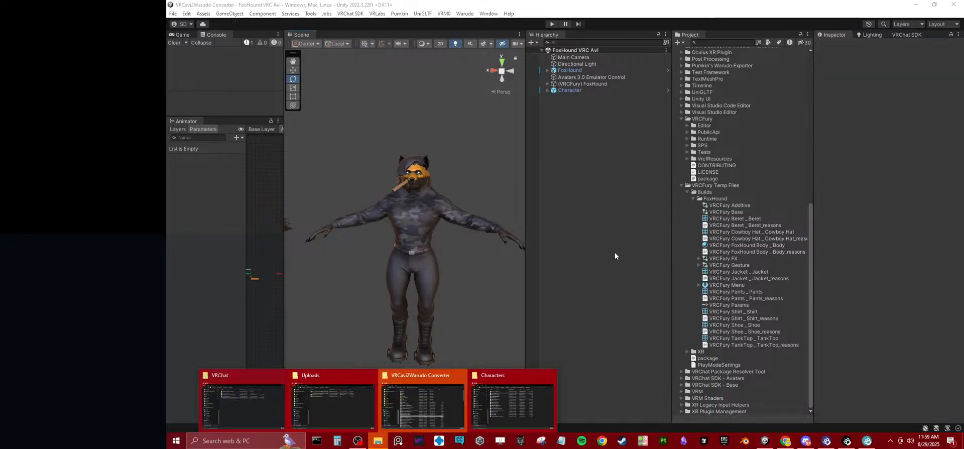
click(442, 398)
click(378, 441)
click(516, 400)
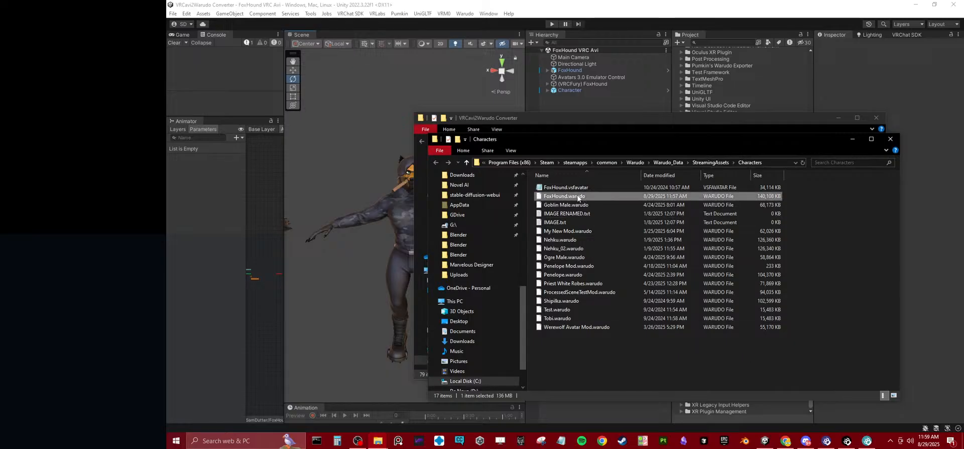
key(Delete)
click(382, 441)
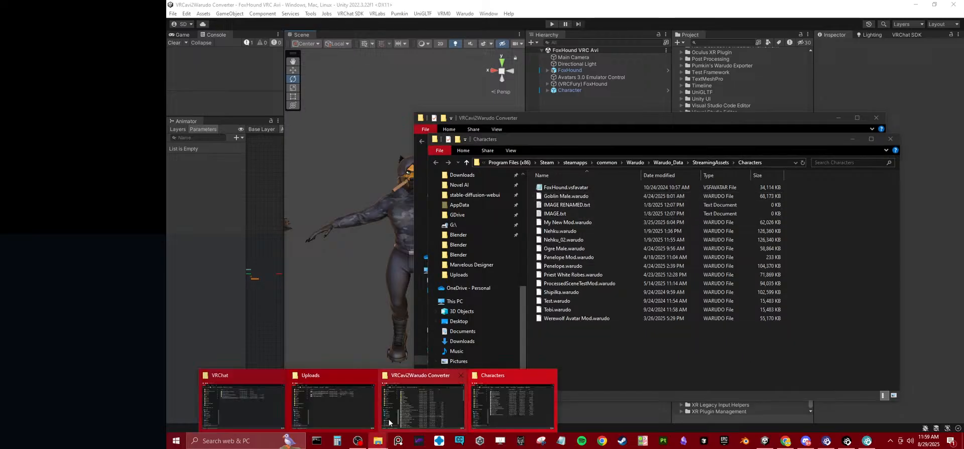
click(387, 418)
key(alt+Tab)
drag(536, 308, 635, 354)
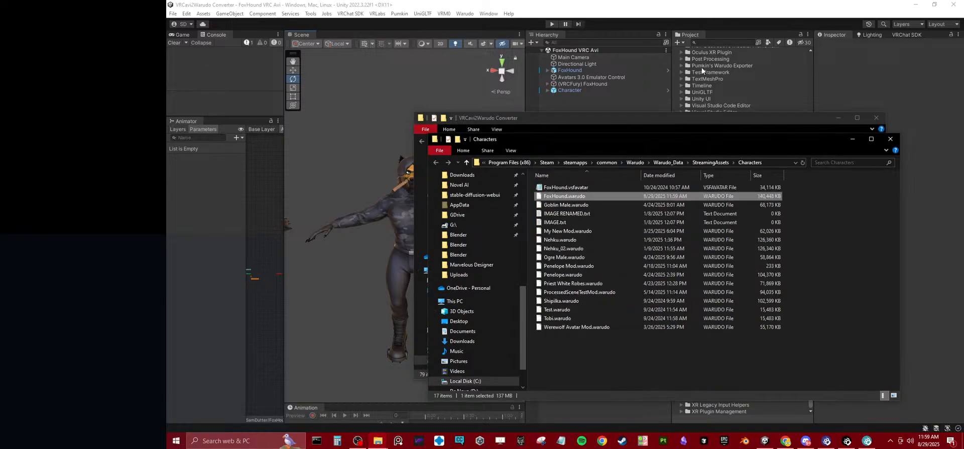
Step: Switch to Warudo and orbit around the reloaded avatar to examine its head, cigar and tail
click(826, 440)
drag(698, 266, 697, 233)
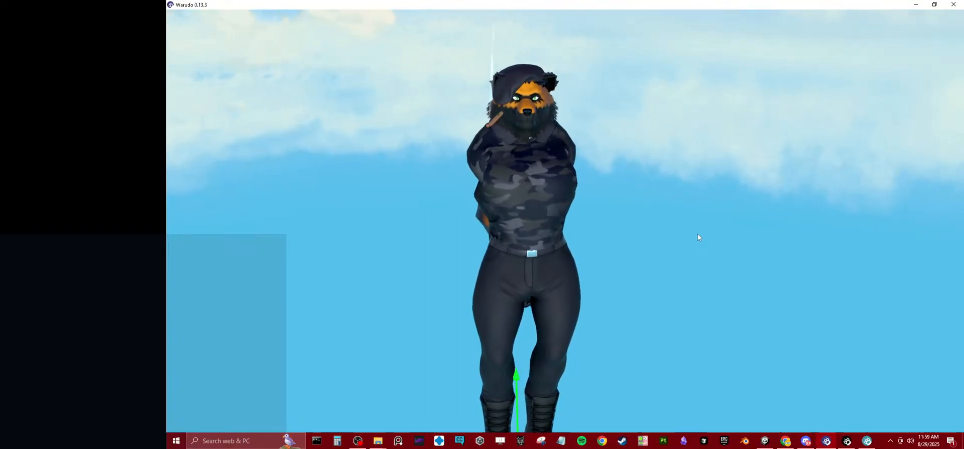
drag(637, 213, 704, 203)
drag(603, 59, 578, 164)
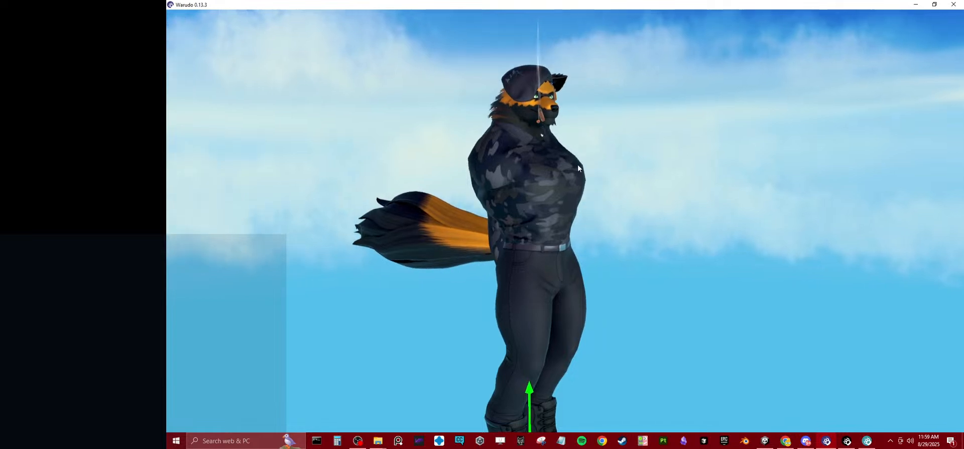
drag(663, 302, 683, 287)
Step: Set the VF109_Cigar/Toggle float value to 0, run the Set Animator Float node and inspect the avatar from several angles
click(847, 441)
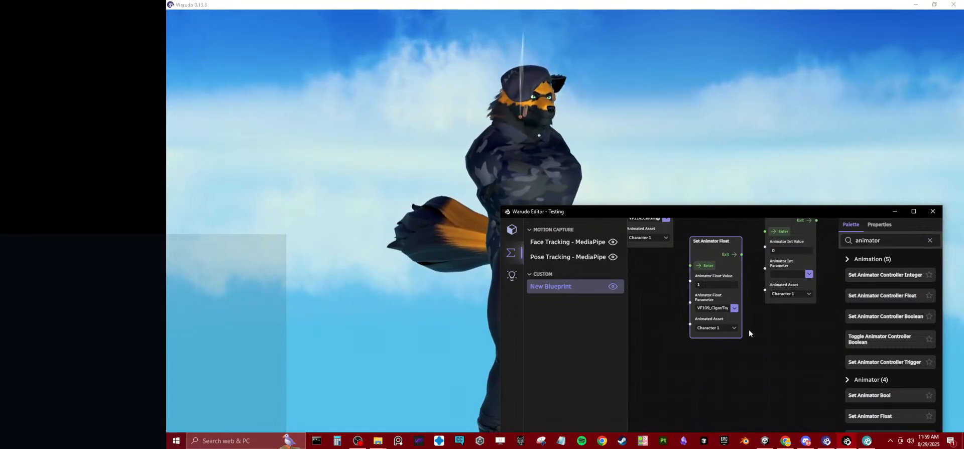
click(710, 284)
key(BackSpace)
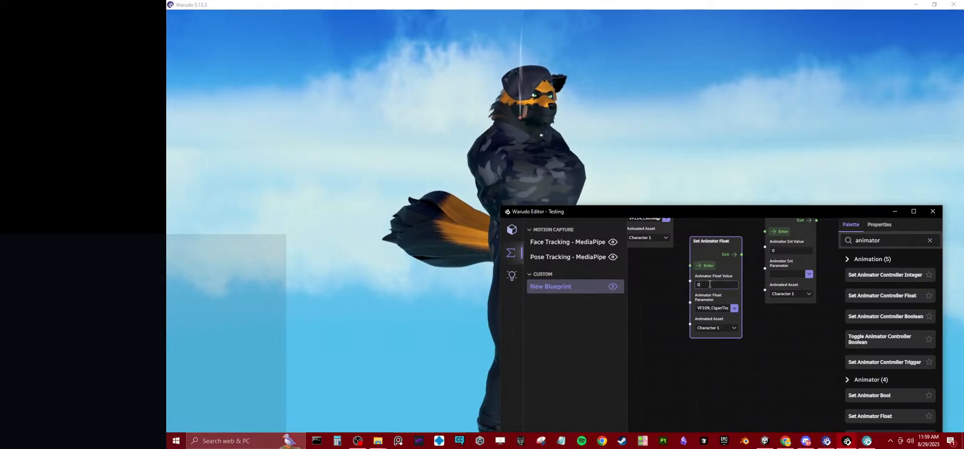
text(0)
click(695, 267)
drag(653, 171, 440, 274)
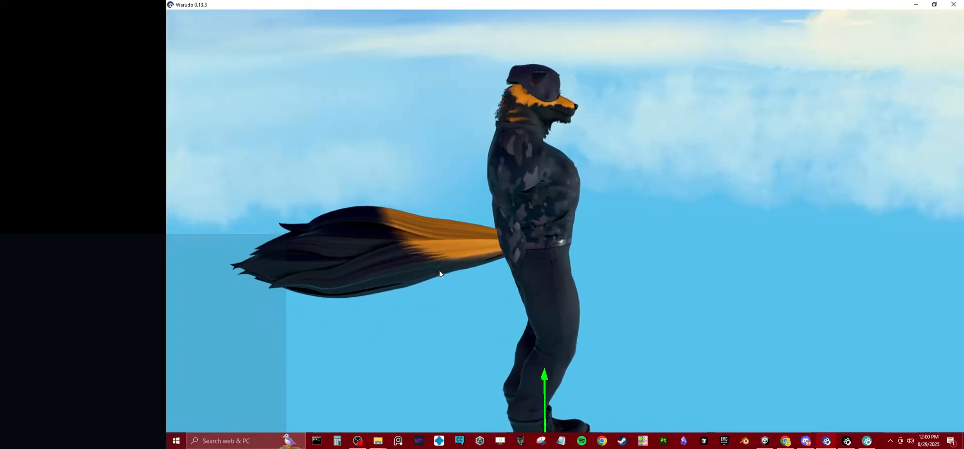
drag(483, 254, 652, 232)
drag(590, 248, 631, 249)
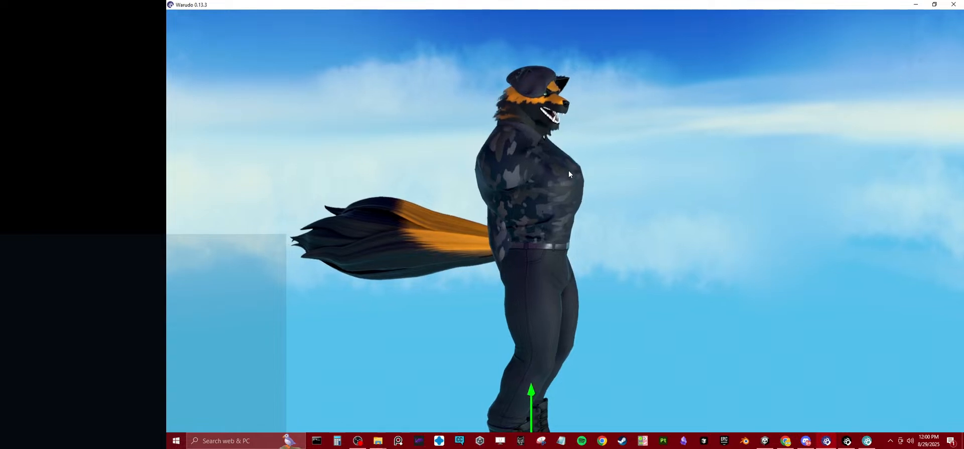
drag(649, 173, 537, 183)
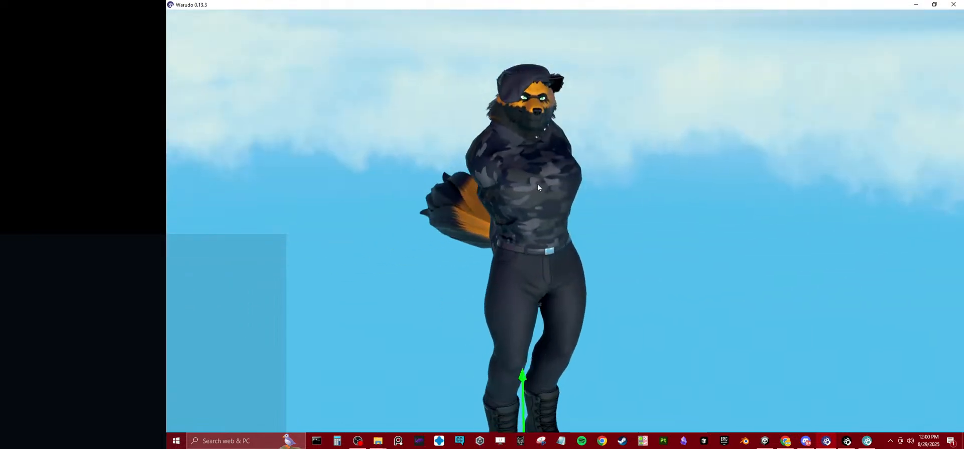
Step: Change the Set Animator Float node's parameter to the VF123_Clothing entry and check the avatar's clothing in Warudo
click(765, 441)
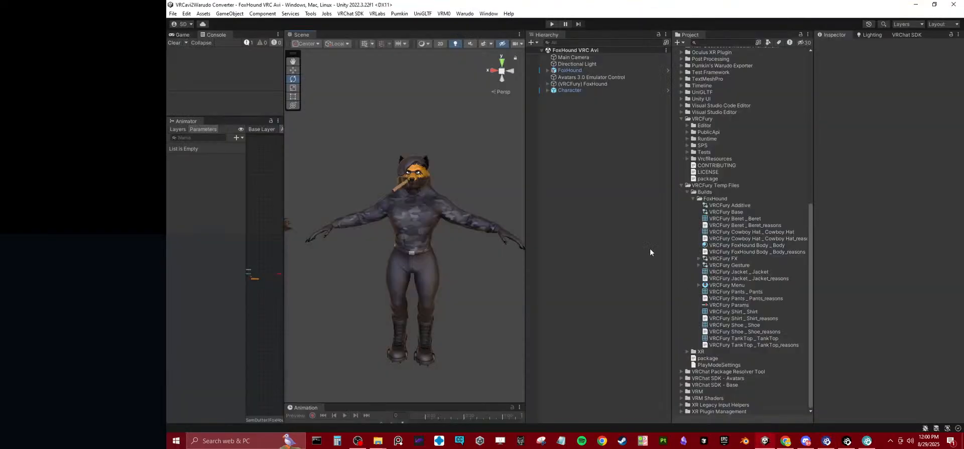
click(847, 442)
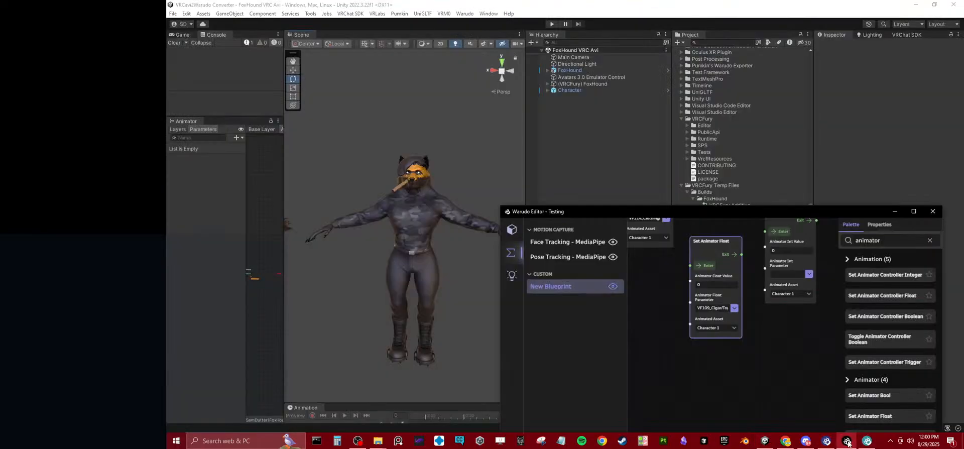
scroll(741, 351, up, 3)
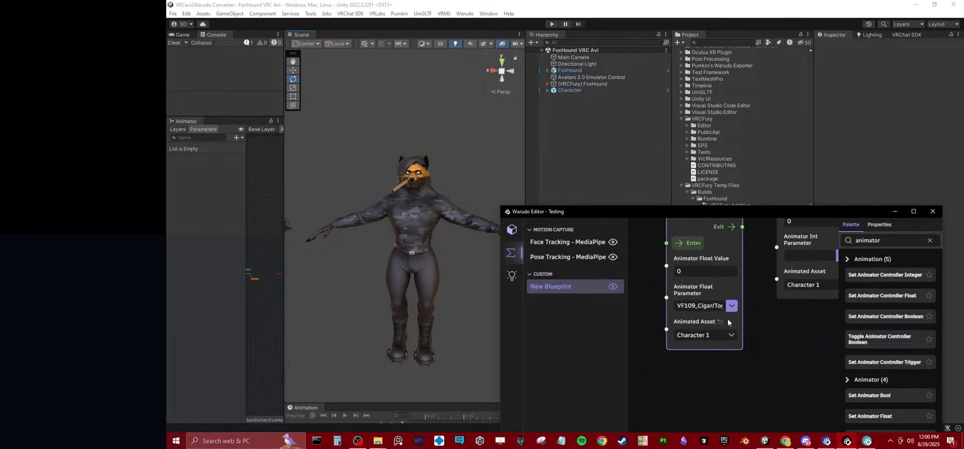
click(733, 307)
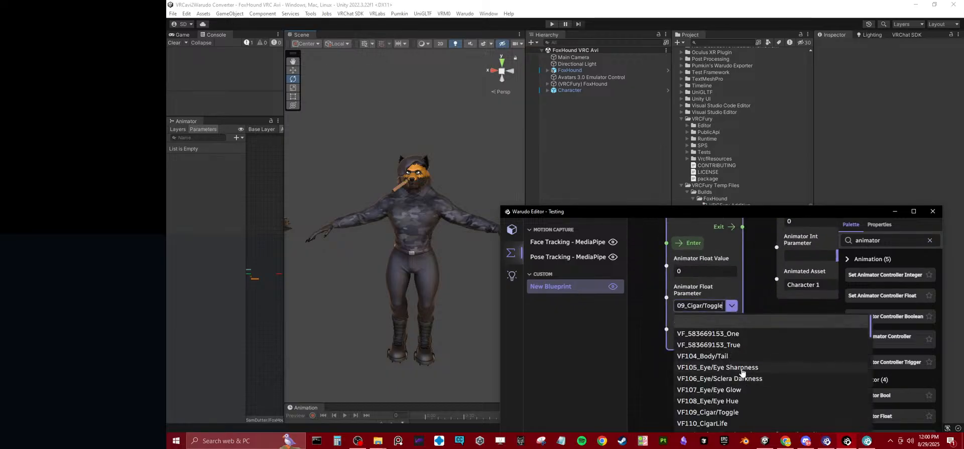
scroll(742, 372, down, 3)
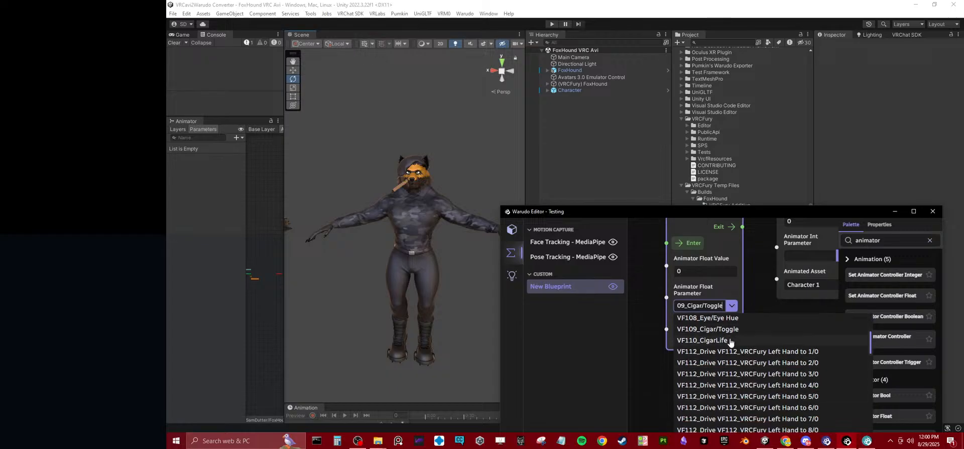
scroll(732, 352, down, 10)
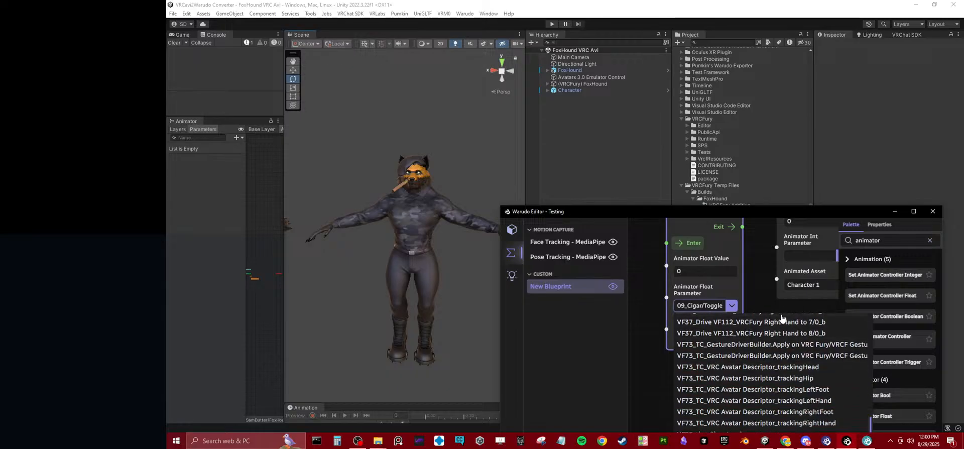
drag(778, 214, 711, 110)
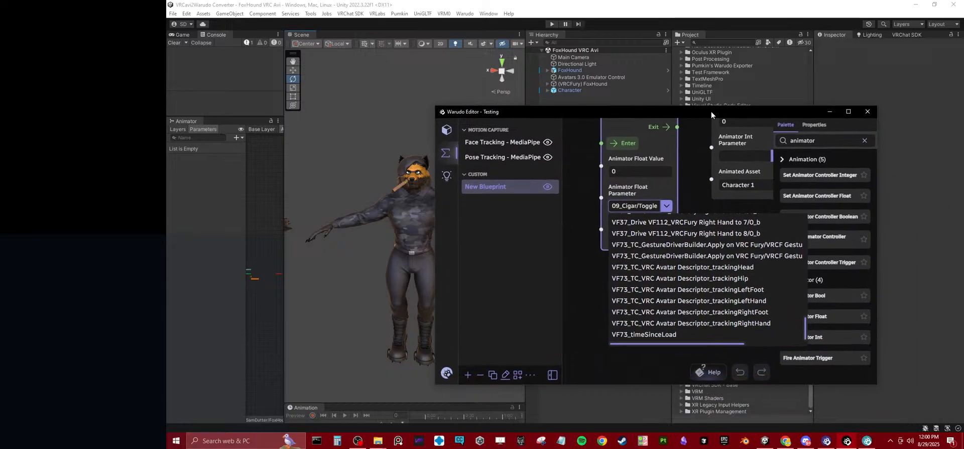
scroll(709, 301, up, 6)
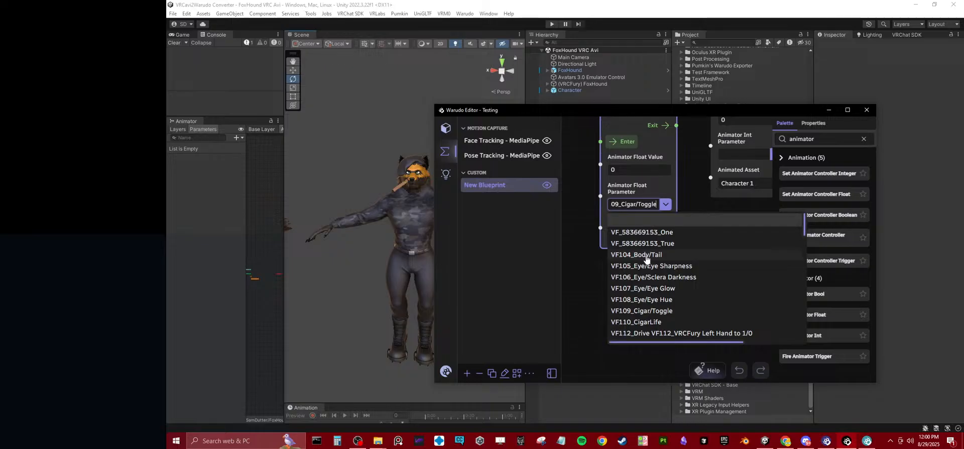
scroll(674, 312, down, 10)
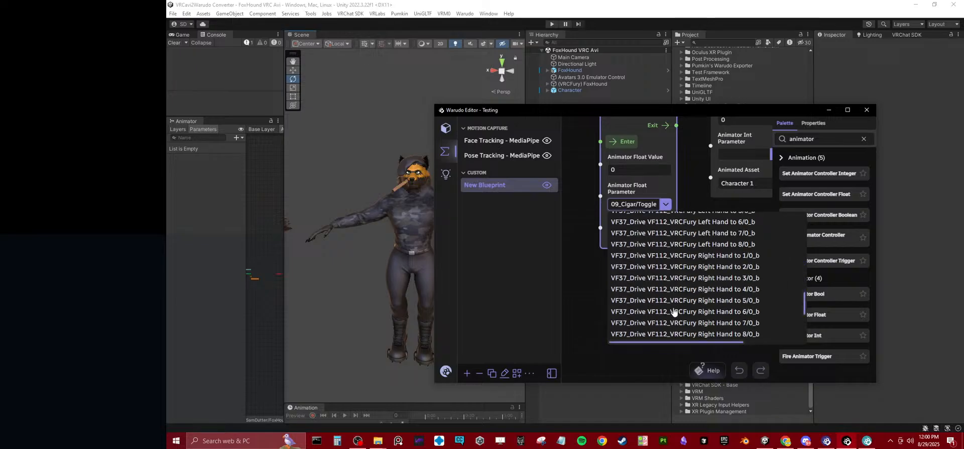
click(678, 287)
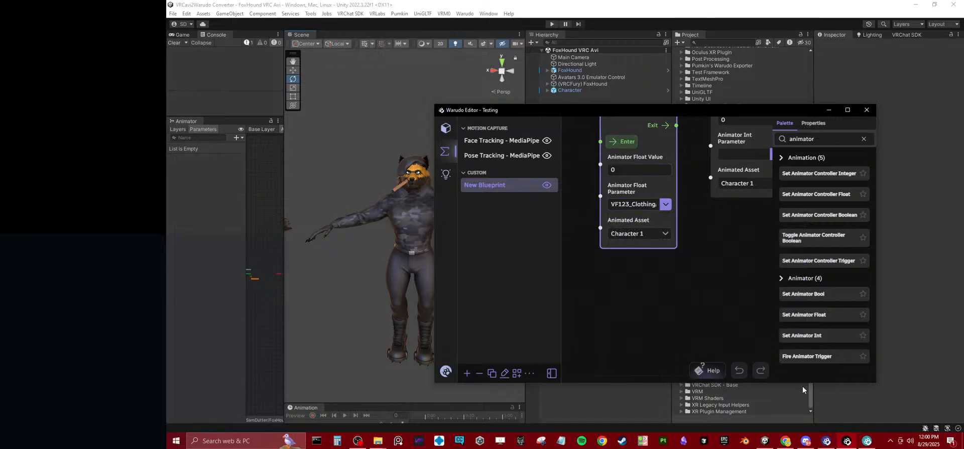
click(826, 441)
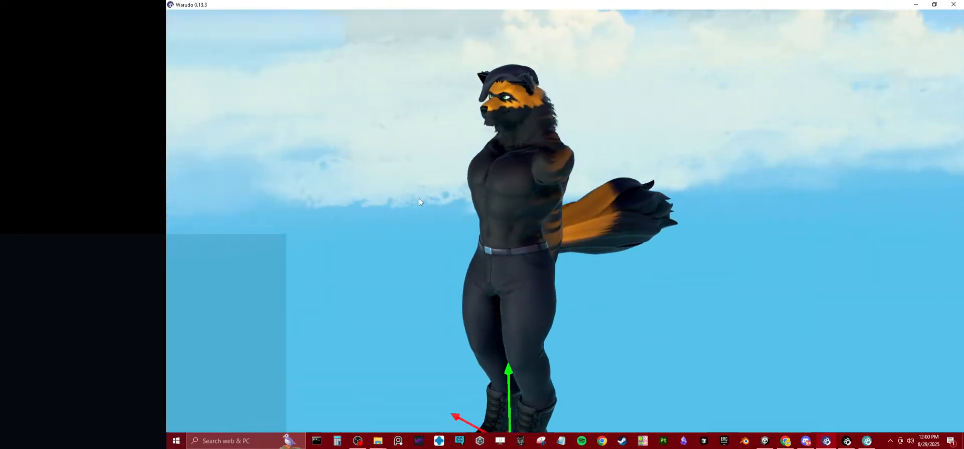
Step: Switch to the Unity converter project and apply VRM0's Freeze T-Pose to the Character object in the FoxHound VRC Avi scene
drag(582, 204, 542, 212)
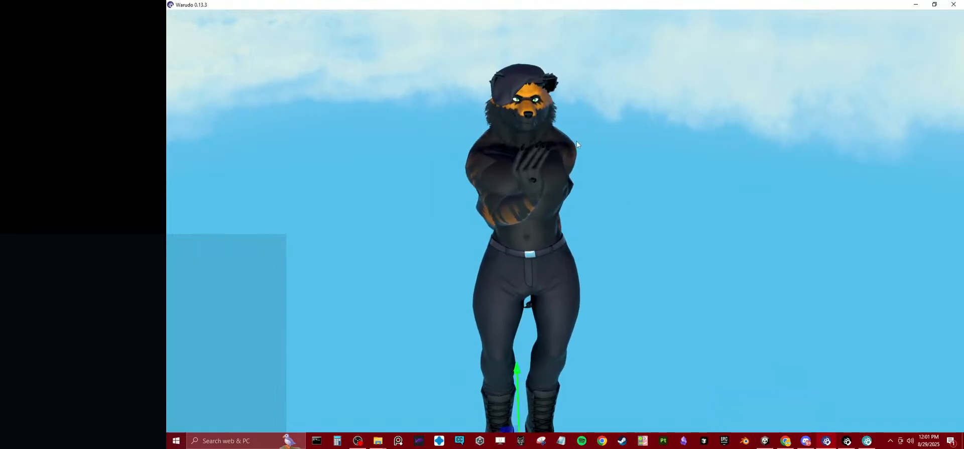
click(766, 442)
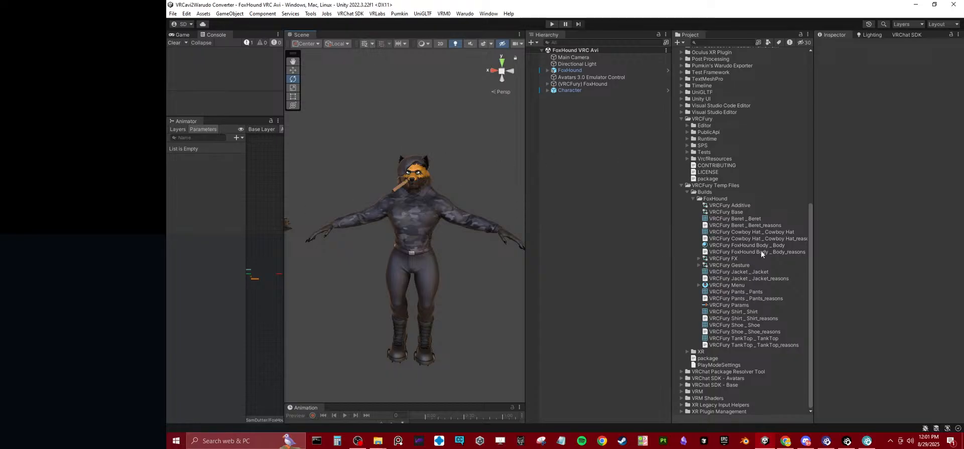
click(692, 200)
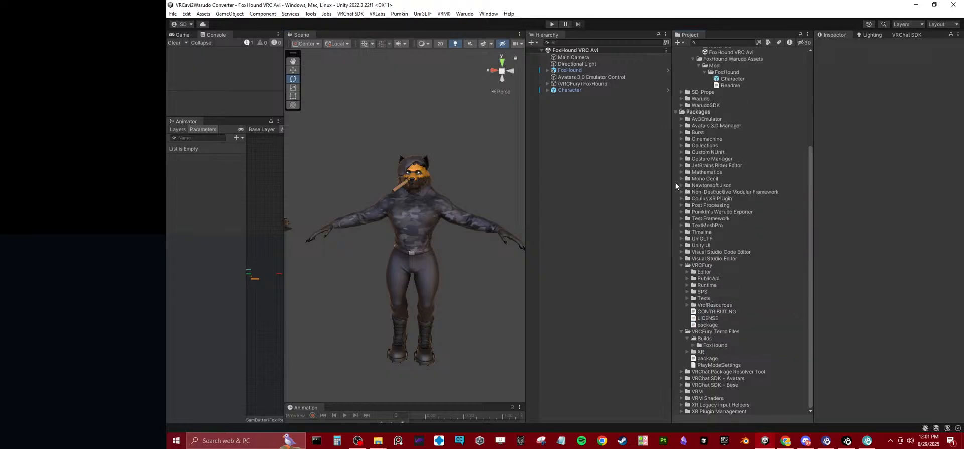
click(573, 91)
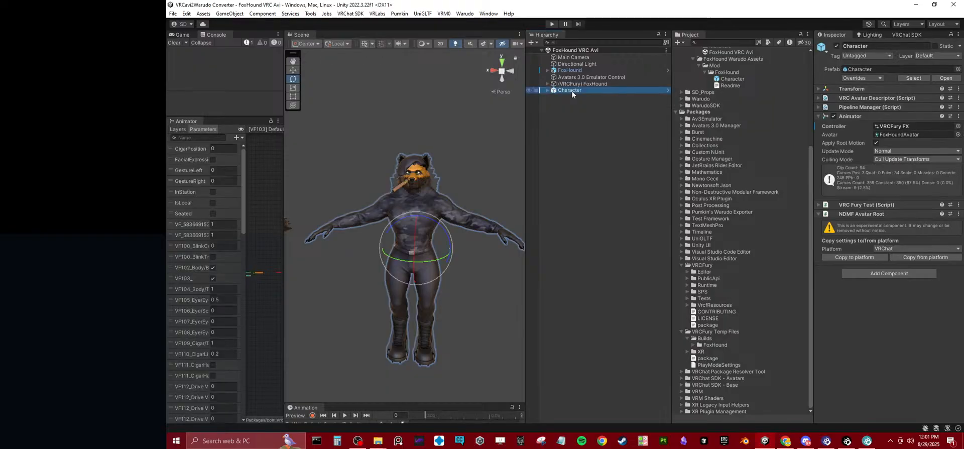
click(443, 14)
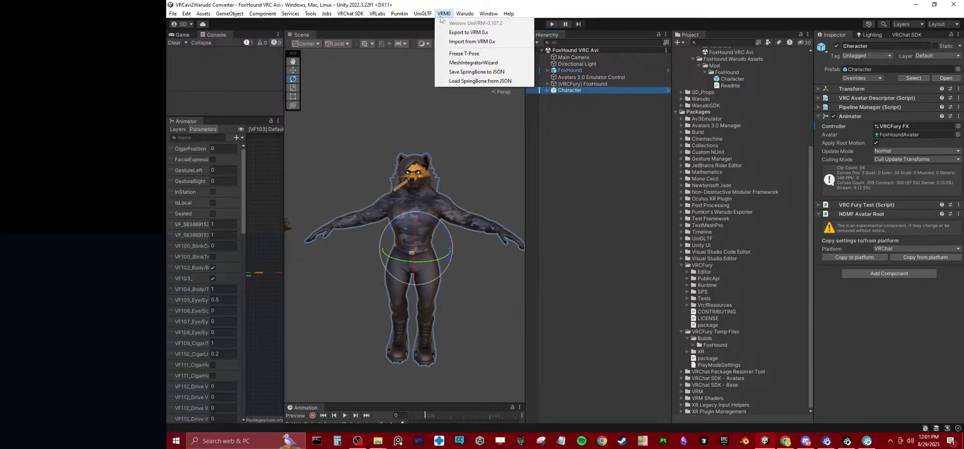
click(462, 54)
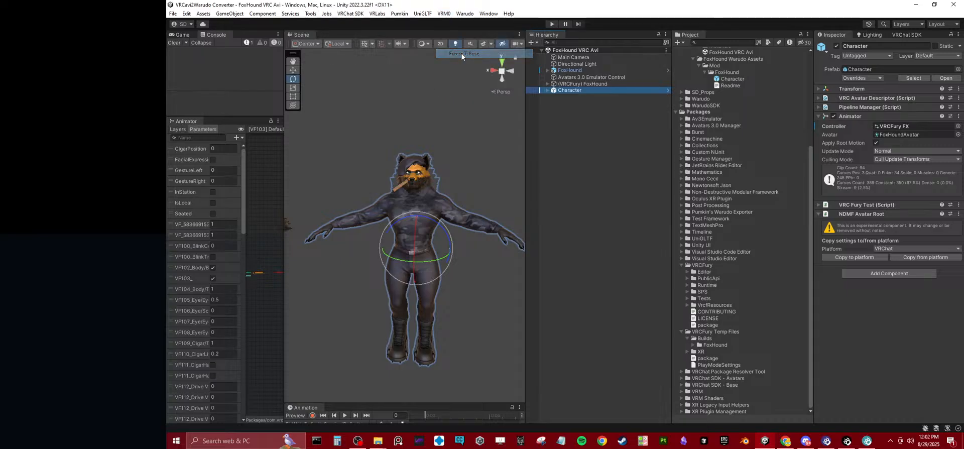
click(472, 277)
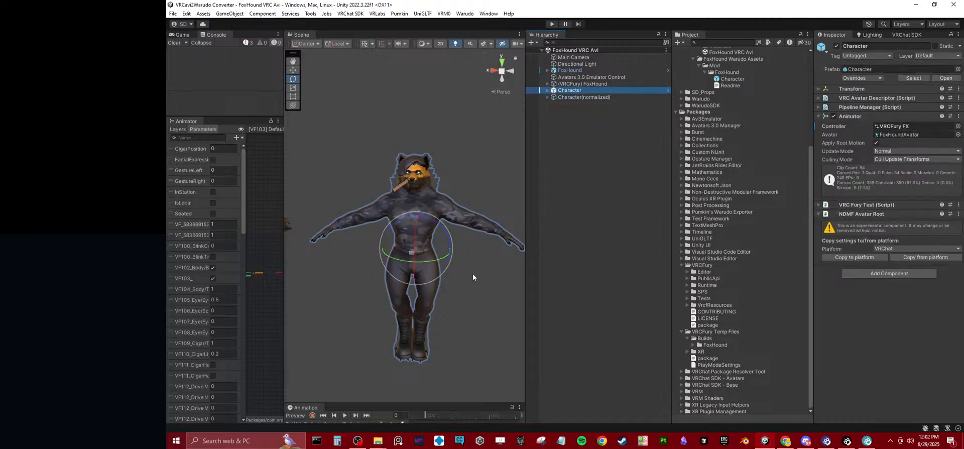
Step: Undo the last change, reselect the Character object and inspect its pose in the scene
key(ctrl+z)
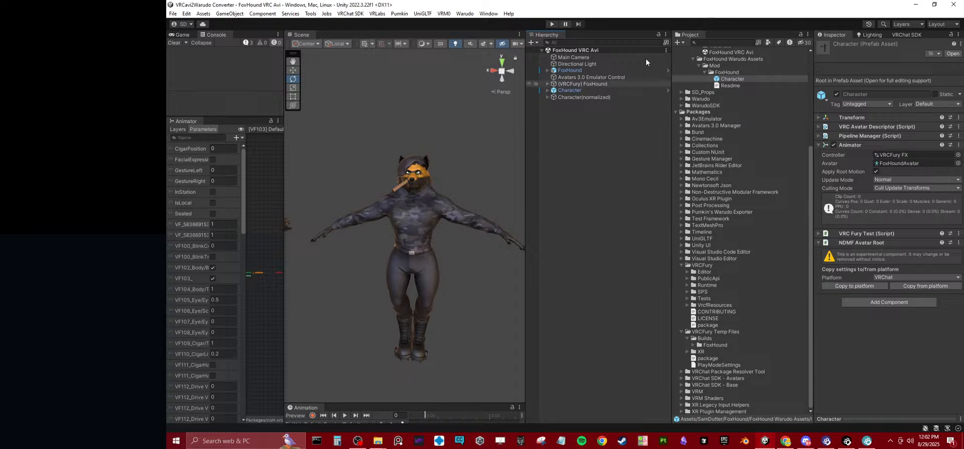
click(607, 91)
middle_drag(411, 179, 521, 162)
middle_drag(343, 201, 379, 219)
middle_drag(456, 164, 381, 191)
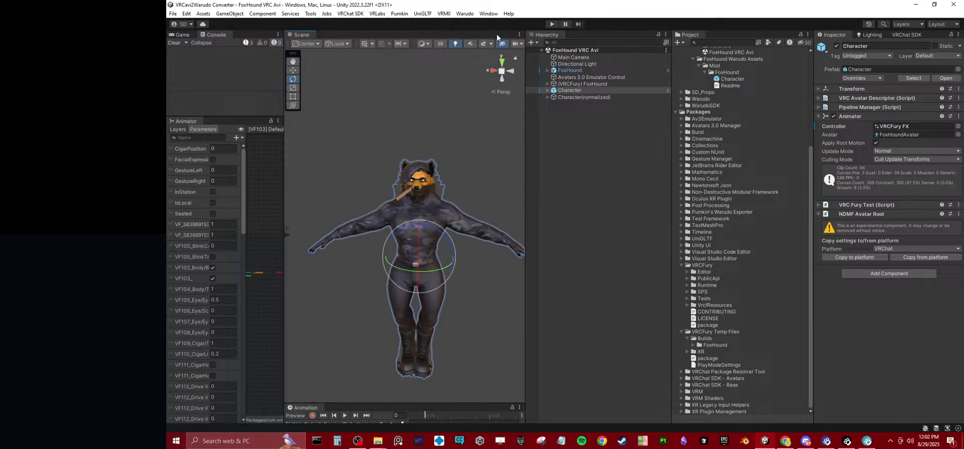
click(465, 14)
mouse_move(444, 13)
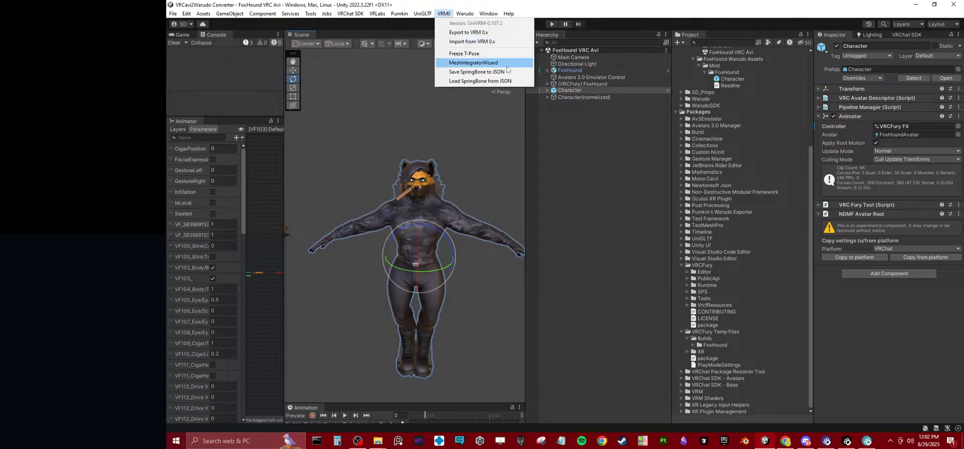
click(638, 232)
Step: Add a second copy of the Character prefab to the scene, compare it with the existing avatar and delete the copy
scroll(713, 192, up, 4)
drag(721, 158, 380, 218)
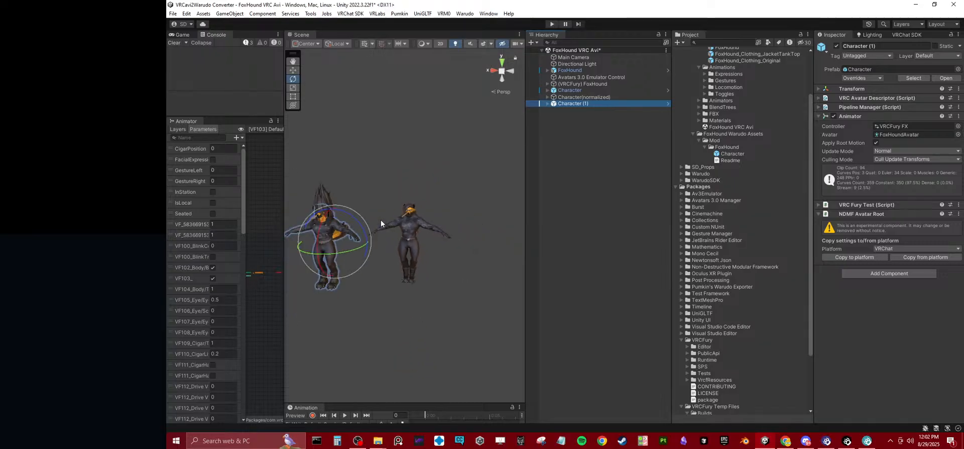
scroll(411, 223, up, 3)
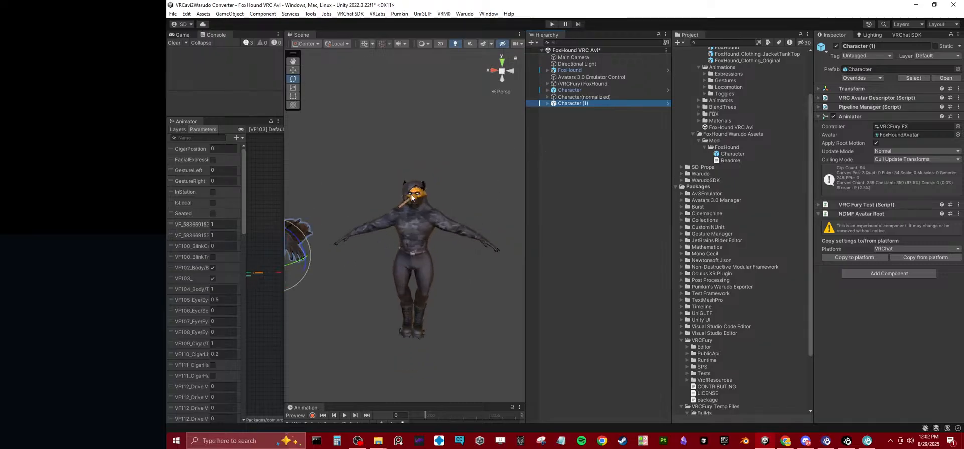
scroll(439, 191, up, 2)
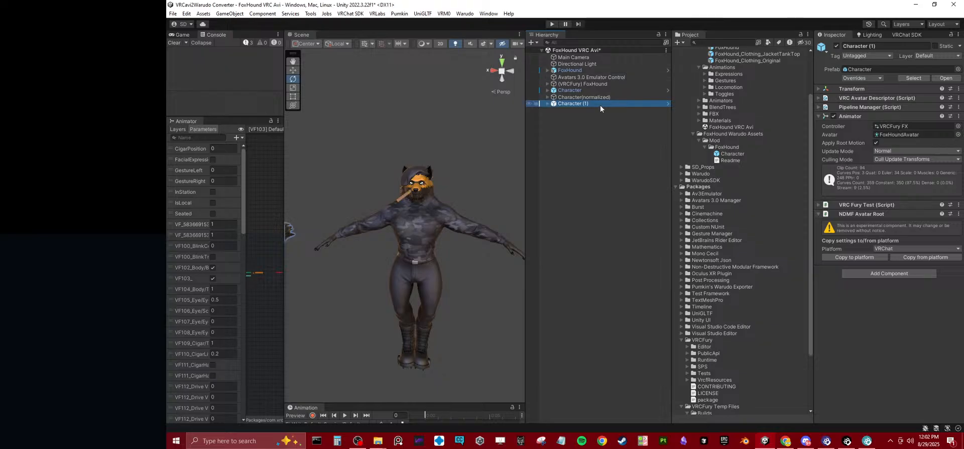
key(Delete)
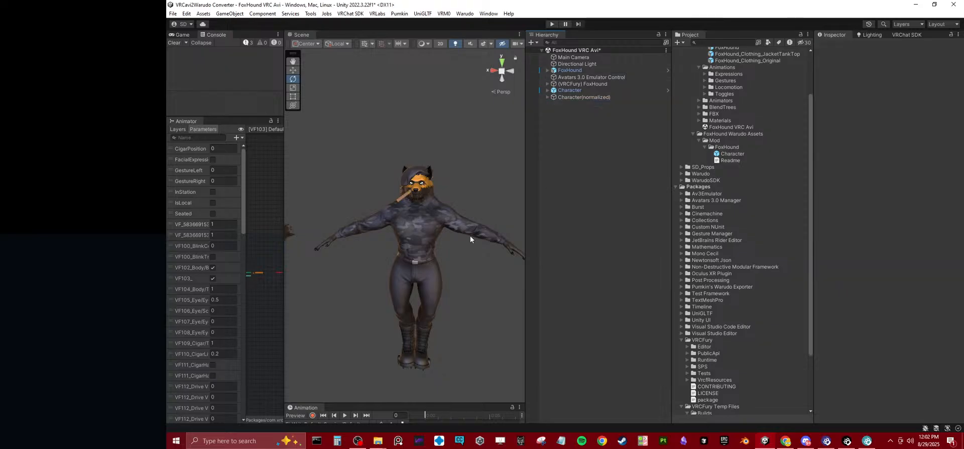
click(464, 13)
mouse_move(444, 13)
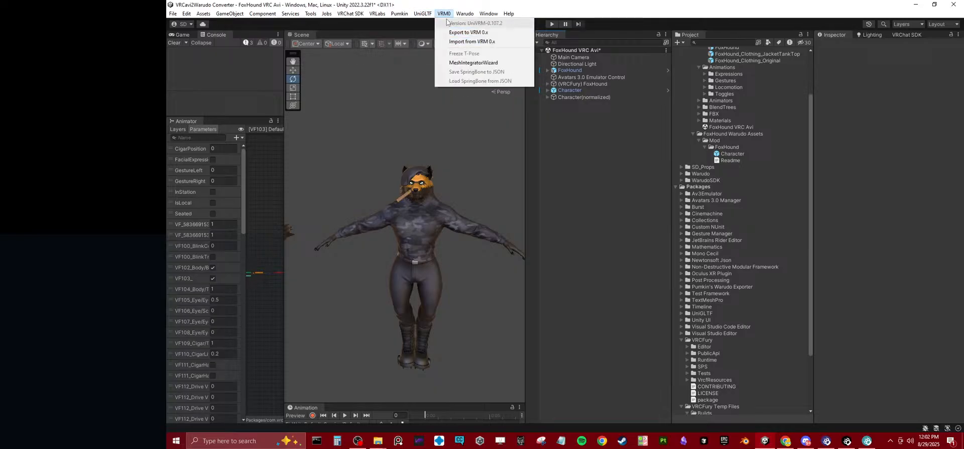
click(645, 213)
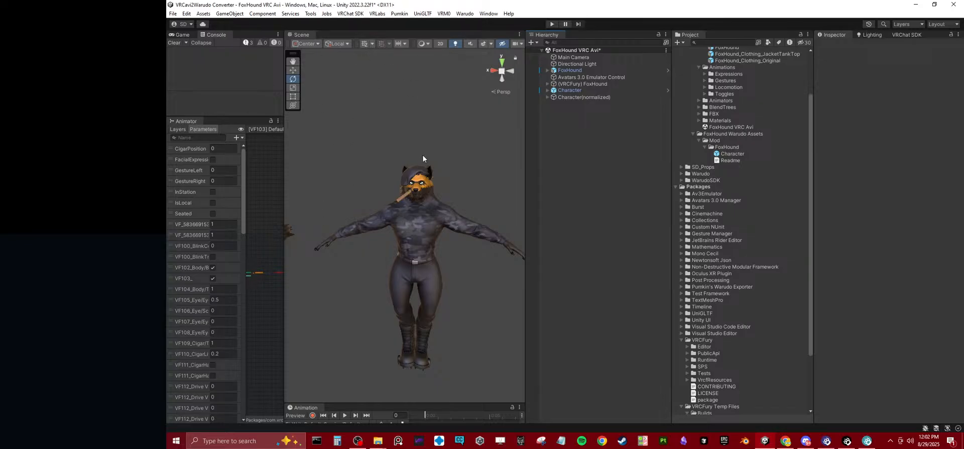
Step: Close Unity without saving the FoxHound VRC Avi scene, and close Warudo without saving the Testing scene
click(955, 5)
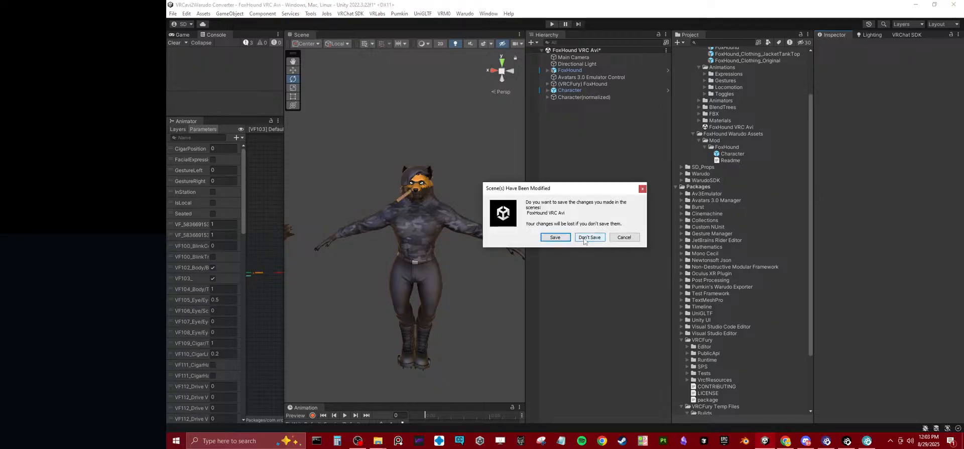
click(584, 238)
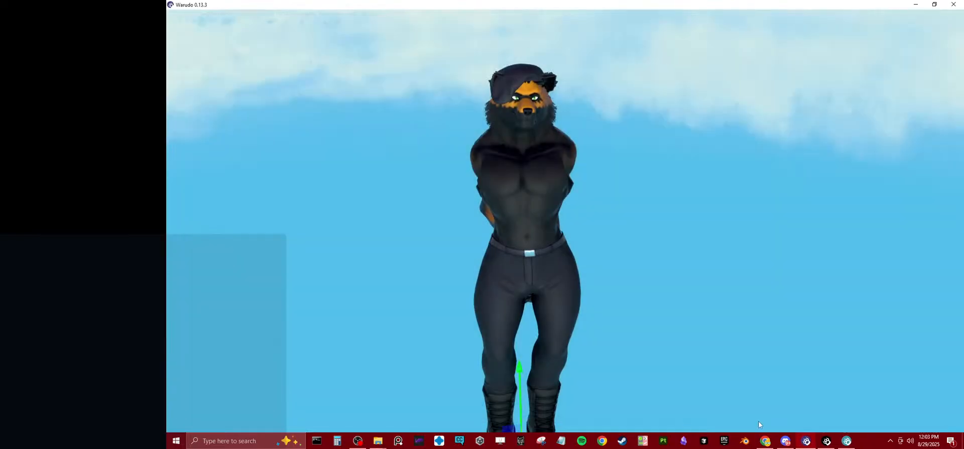
click(954, 4)
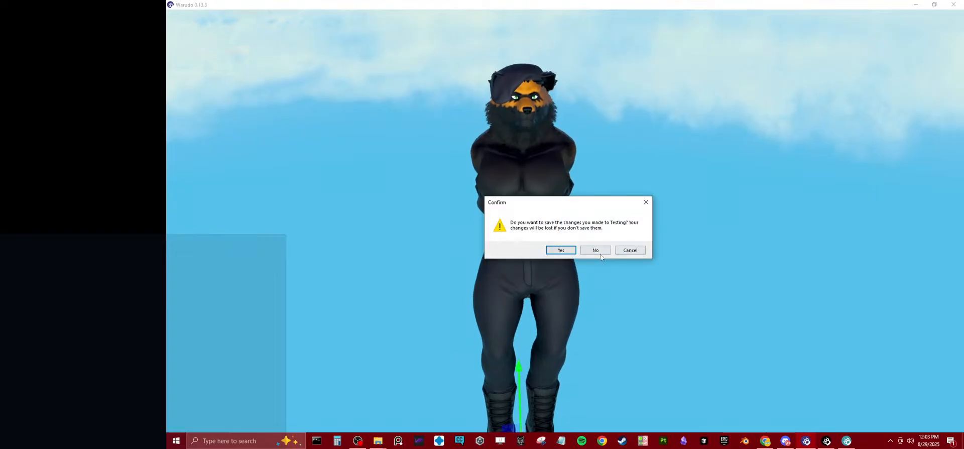
click(597, 250)
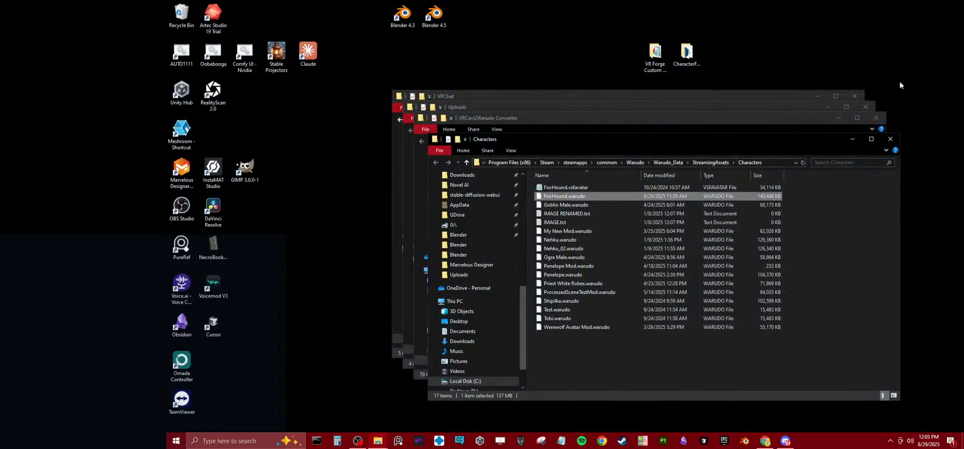
Step: Close the VRCavi2Warudo Converter, Uploads, VRChat and Characters folder windows
click(876, 118)
click(865, 106)
click(855, 96)
click(892, 141)
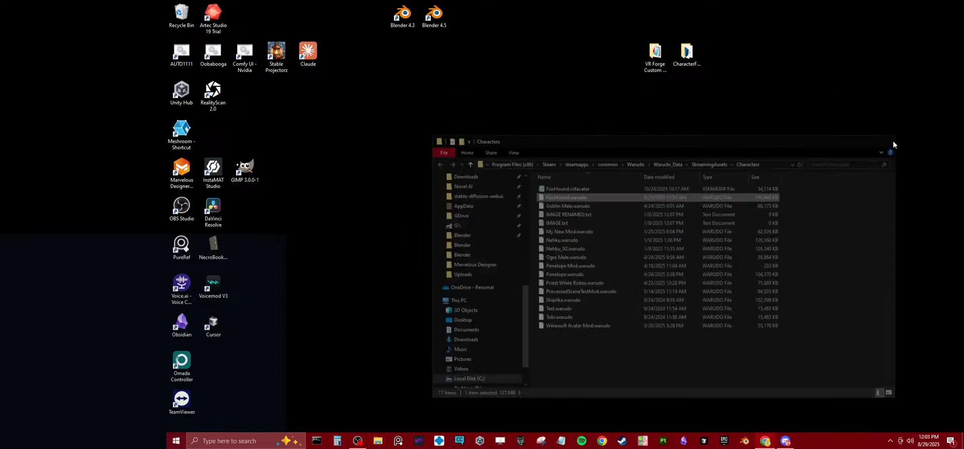
Step: Open the Avatars 01 project from Unity Hub and dismiss the Amplify Shader Editor start screen
click(478, 442)
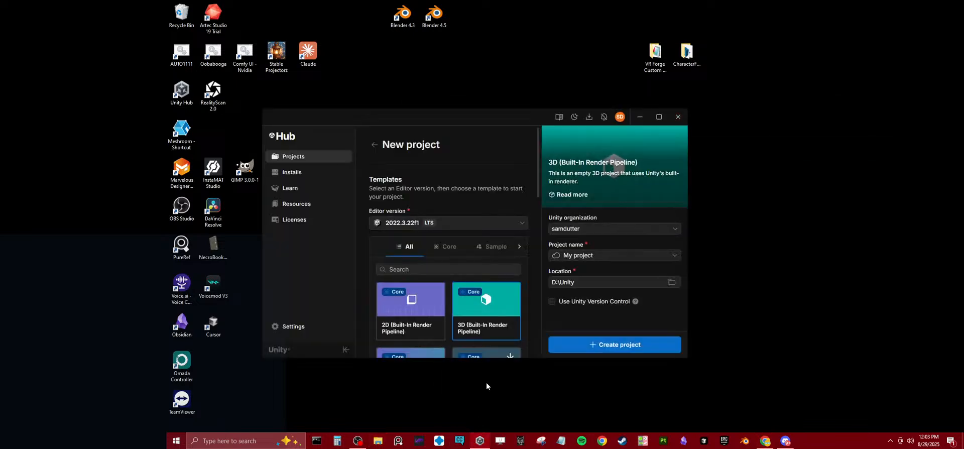
click(678, 116)
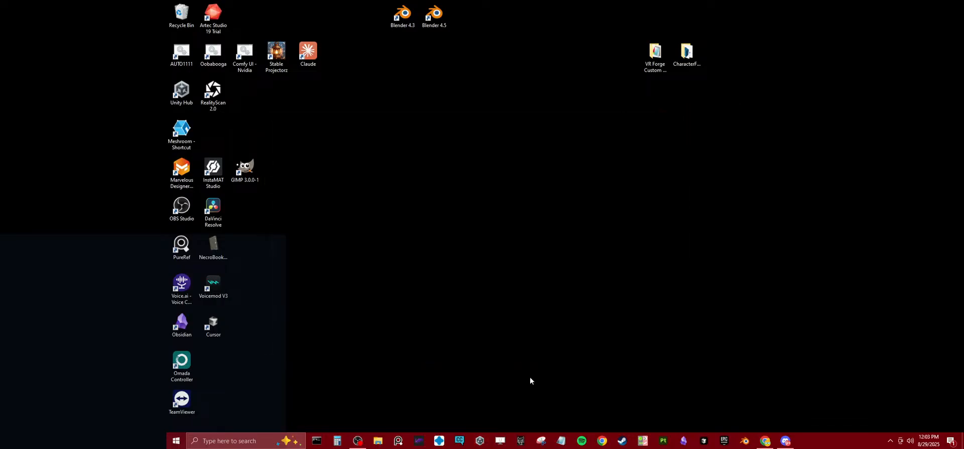
click(477, 441)
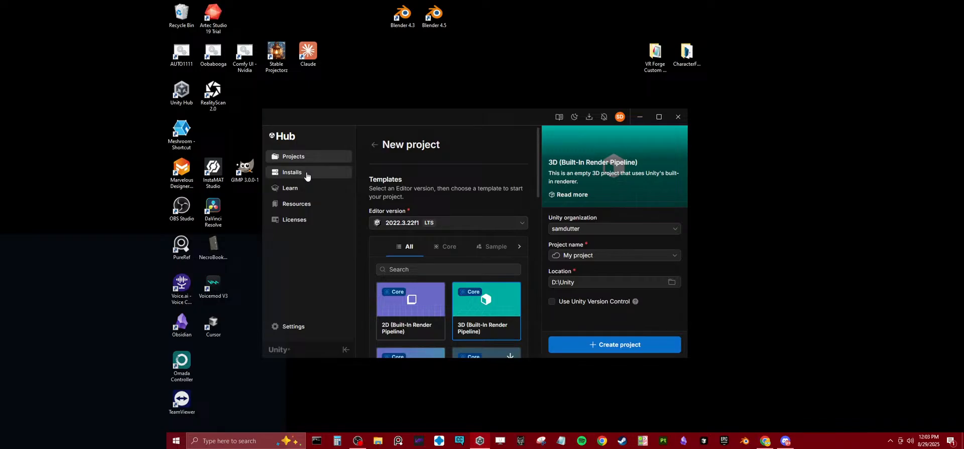
click(307, 158)
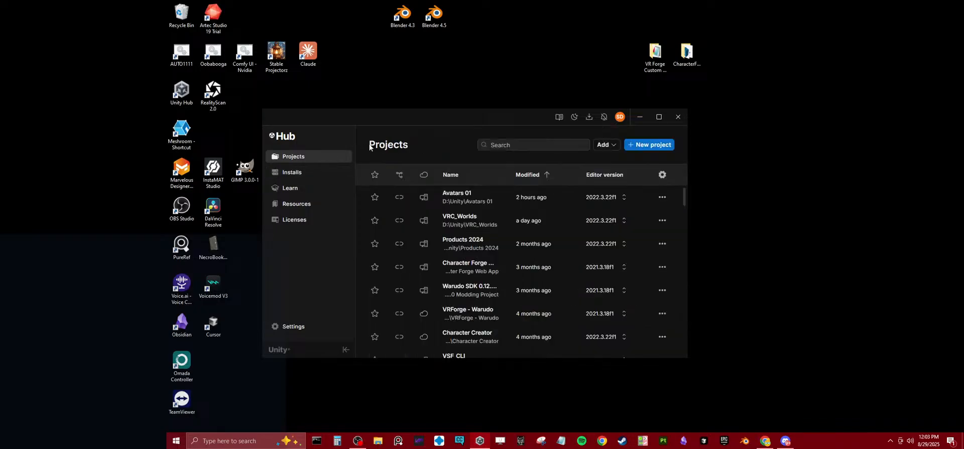
click(468, 207)
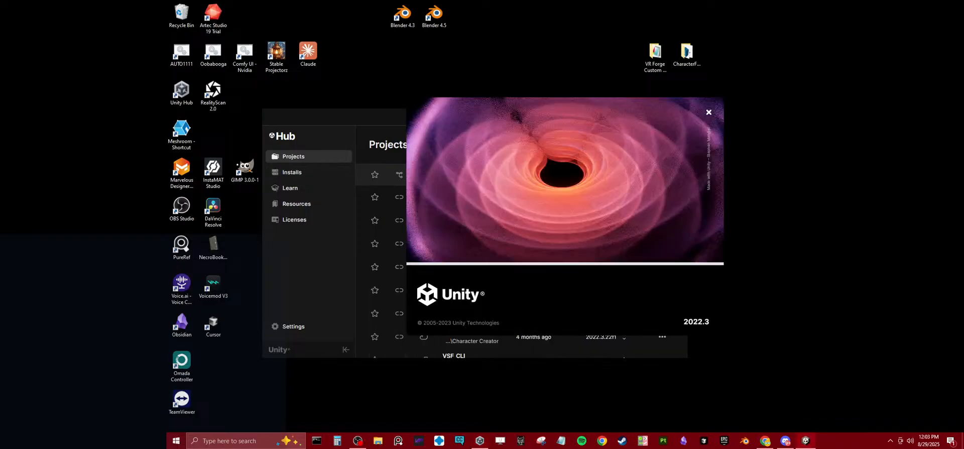
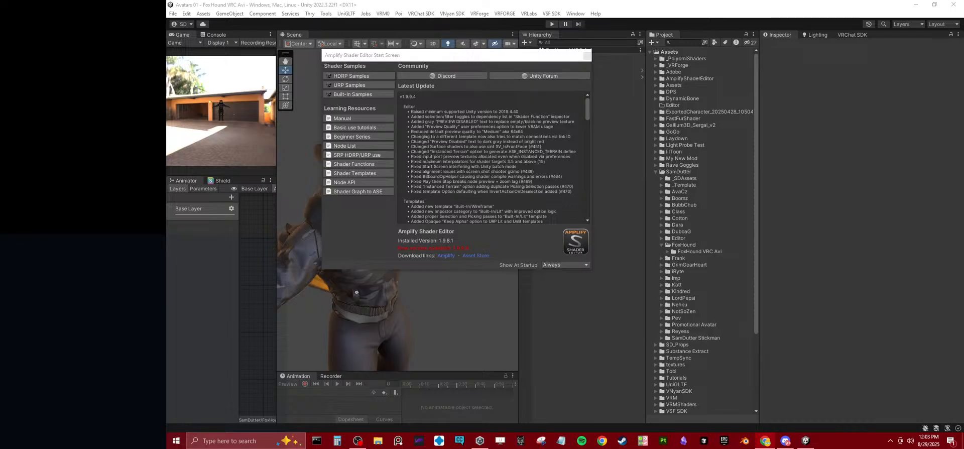
click(587, 55)
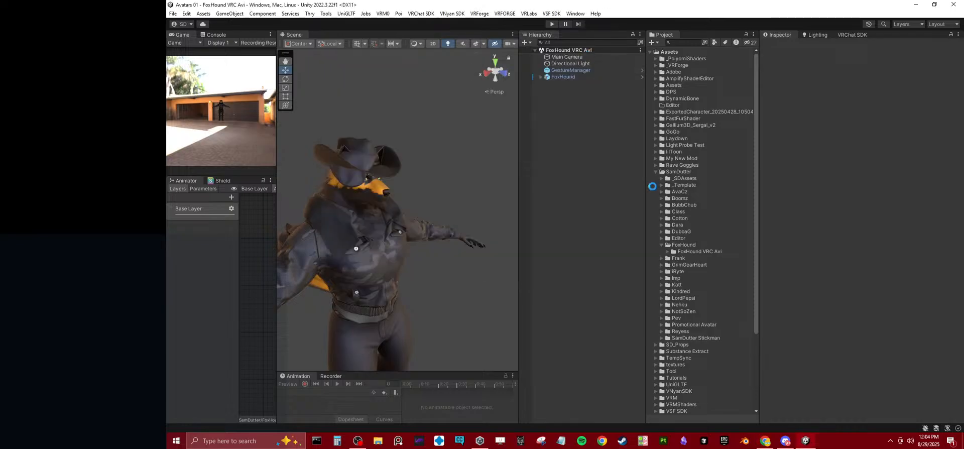
Step: Start Blender, open the recent file FoxHound.blend and maximize the window
click(745, 441)
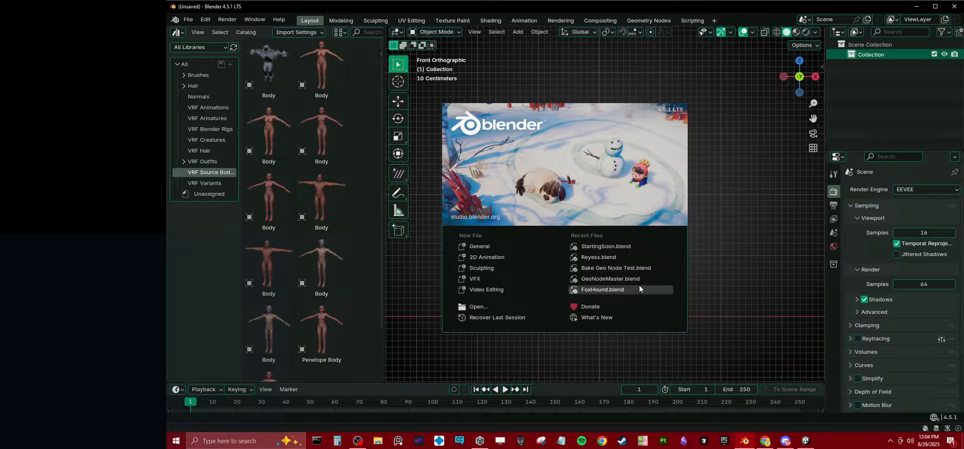
click(214, 39)
click(188, 19)
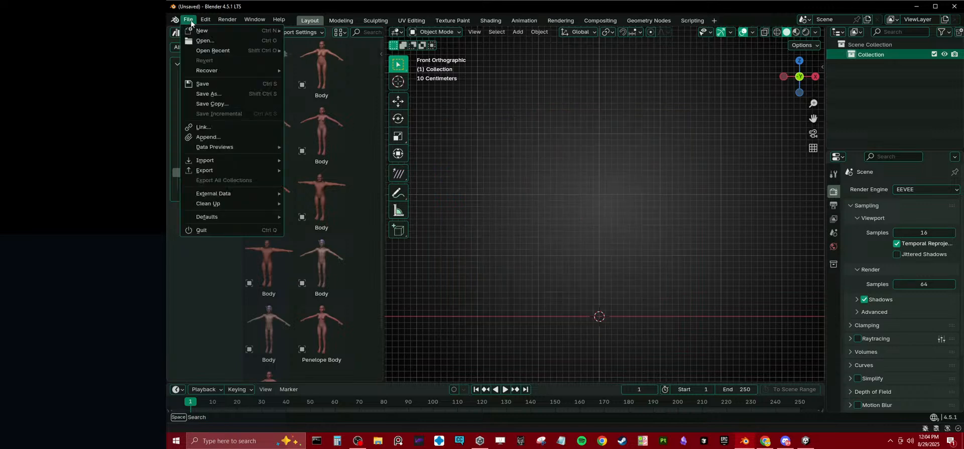
mouse_move(218, 51)
click(332, 90)
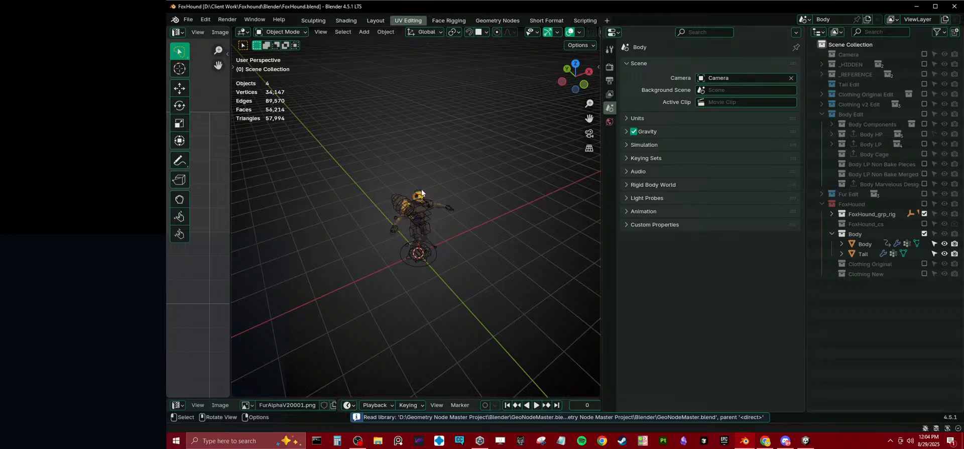
mouse_move(420, 6)
mouse_down()
mouse_move(425, 45)
mouse_move(422, 0)
mouse_up()
Step: Select the FoxHound rig, pick its left upper-arm control in Pose Mode, inspect it from the front and return to Object Mode
scroll(407, 299, up, 6)
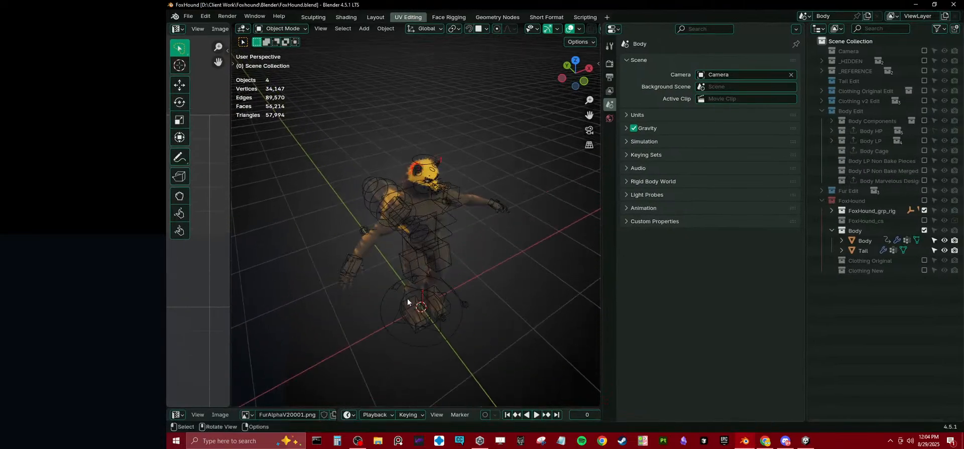
middle_drag(436, 290, 484, 256)
click(454, 270)
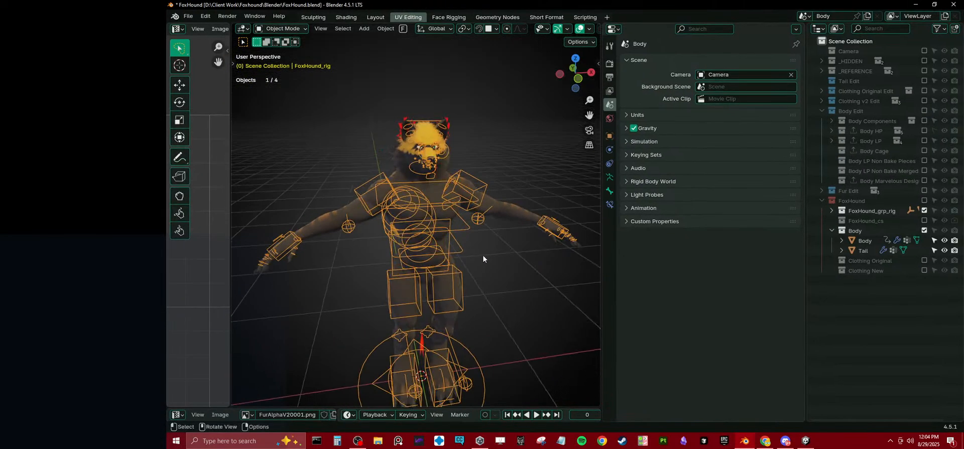
key(ctrl+Tab)
click(483, 186)
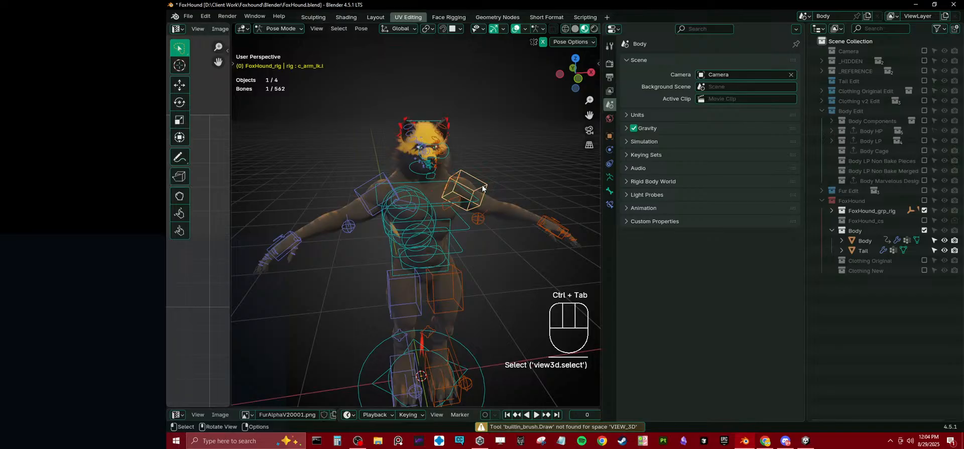
key(KP_1)
scroll(480, 185, up, 3)
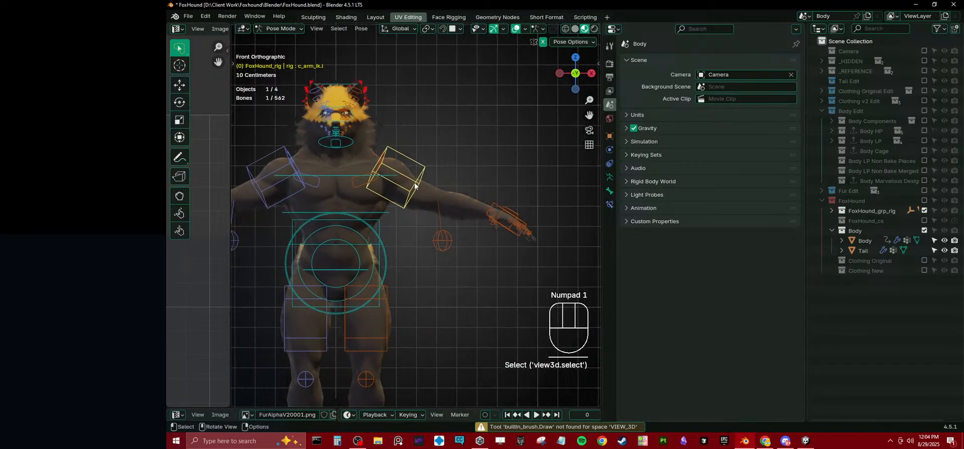
shift+middle_drag(421, 249, 420, 339)
key(ctrl+Tab)
scroll(437, 224, down, 5)
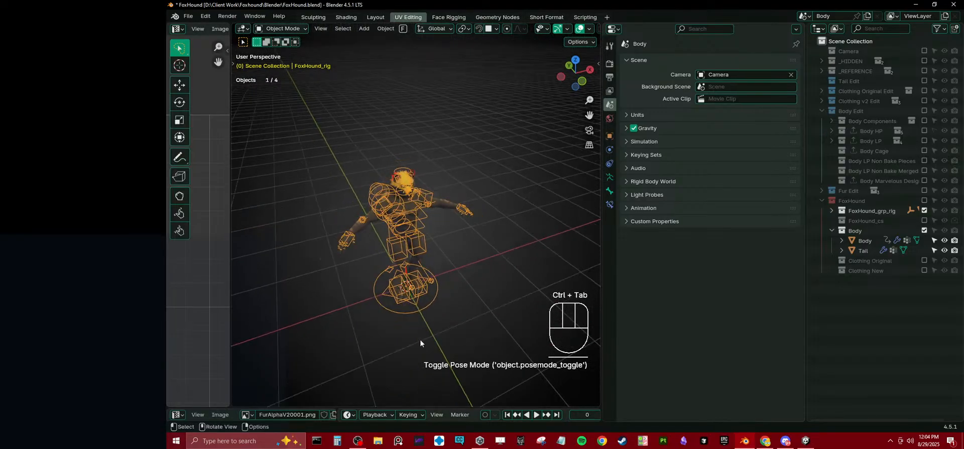
Step: Switch to the Layout workspace and widen its 3D viewport
mouse_move(303, 408)
mouse_down()
mouse_move(308, 382)
mouse_move(298, 408)
mouse_up()
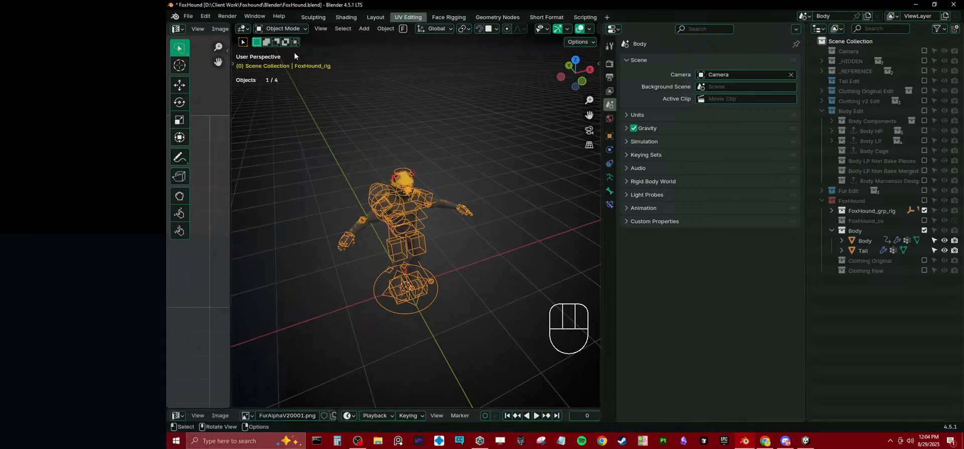
click(367, 16)
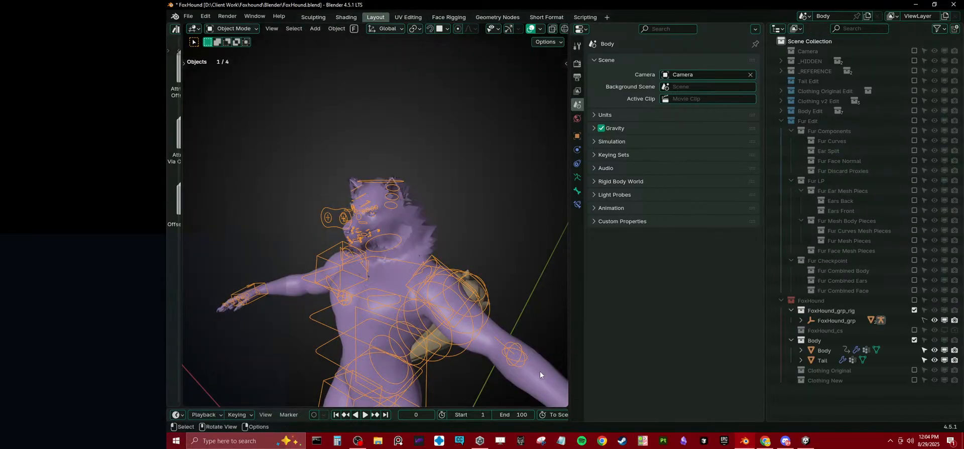
drag(568, 342, 623, 341)
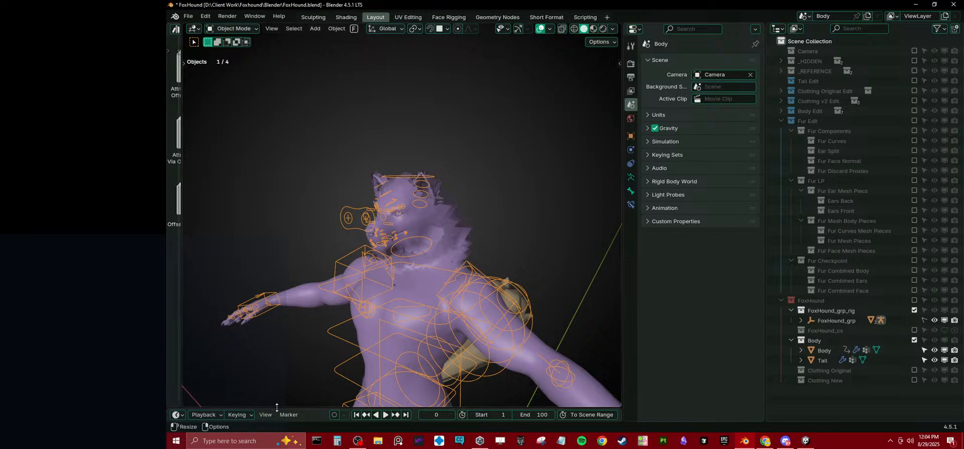
Step: Enlarge the timeline area and split it horizontally into two stacked timelines
drag(271, 408, 287, 367)
right_click(287, 368)
click(290, 375)
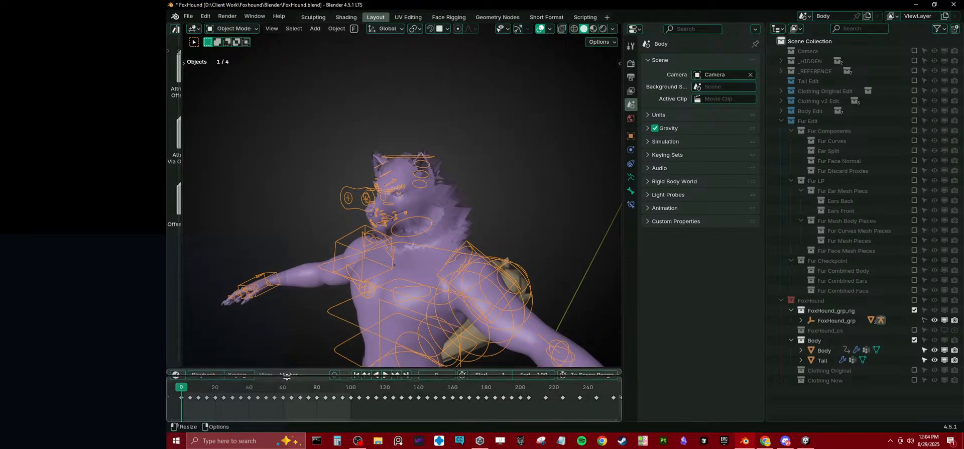
click(288, 402)
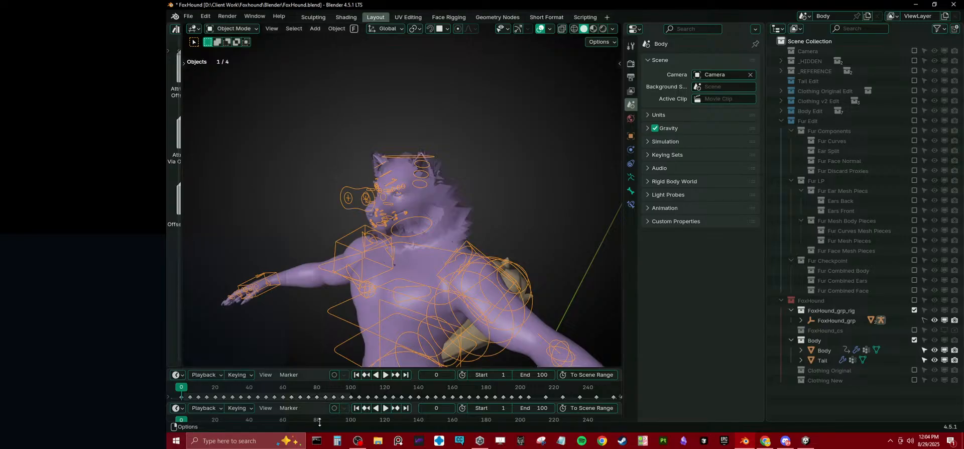
drag(319, 422, 319, 434)
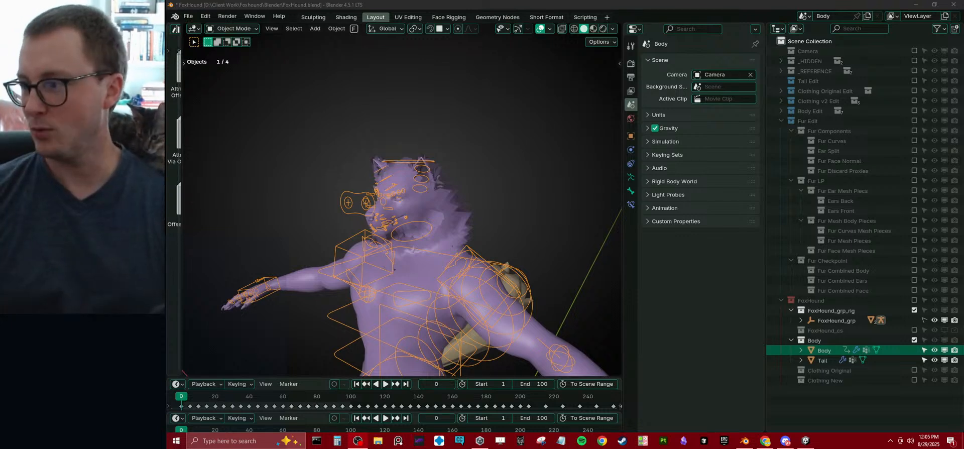
Step: Turn the upper timeline into a Dope Sheet in Action Editor mode and make it taller
click(176, 384)
click(314, 276)
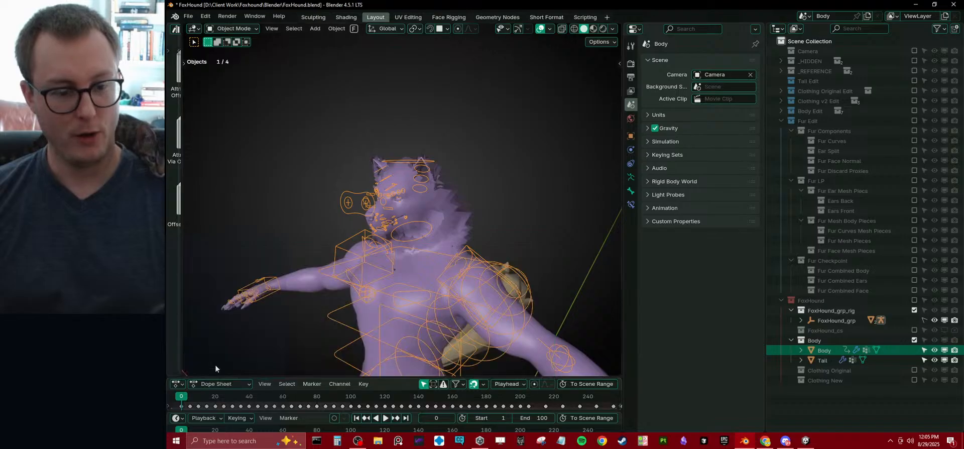
click(207, 385)
click(232, 330)
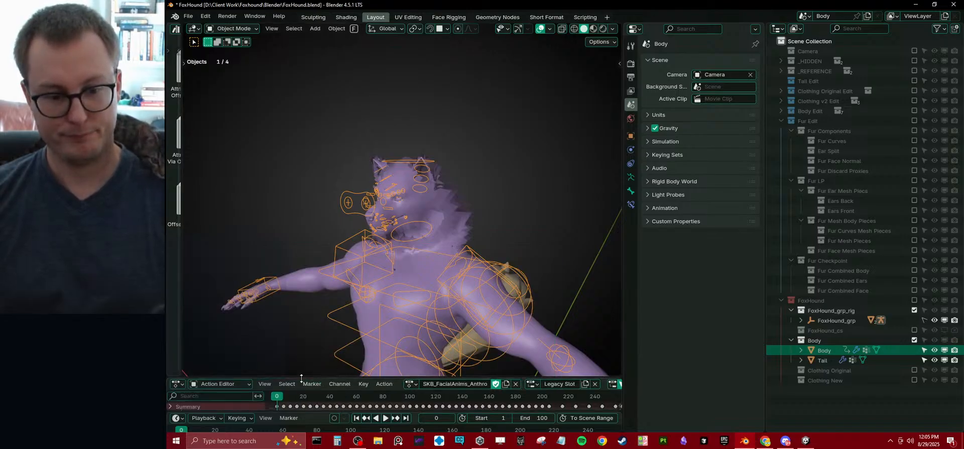
drag(302, 378, 306, 332)
scroll(343, 254, down, 2)
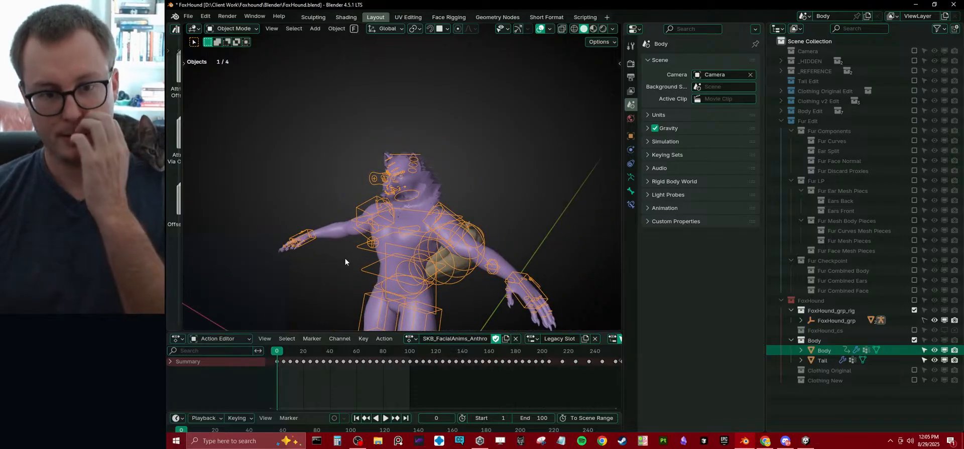
Step: Step through the first eight frames of the SKB_FacialAnims_Anthro action, return to frame 1 and save FoxHound.blend
key(Right)
key(Right)
key(Right)
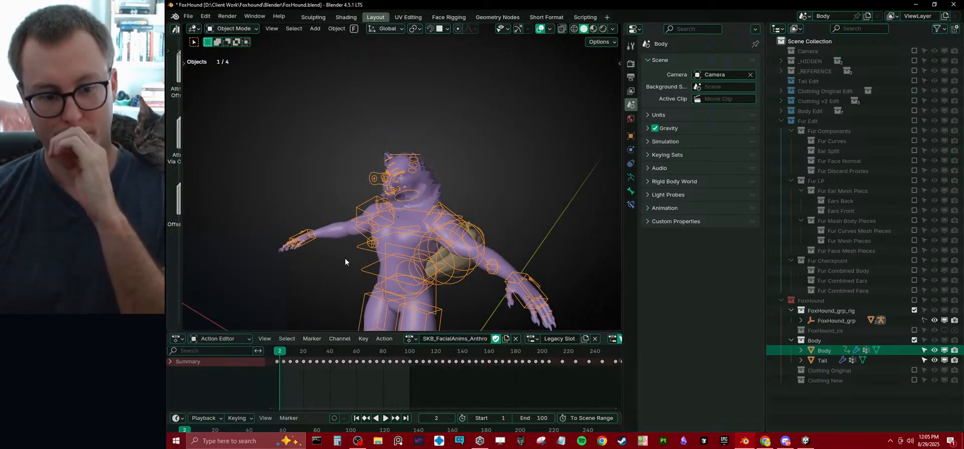
key(Right)
key(Right)
key(Right)
key(Right)
key(Right)
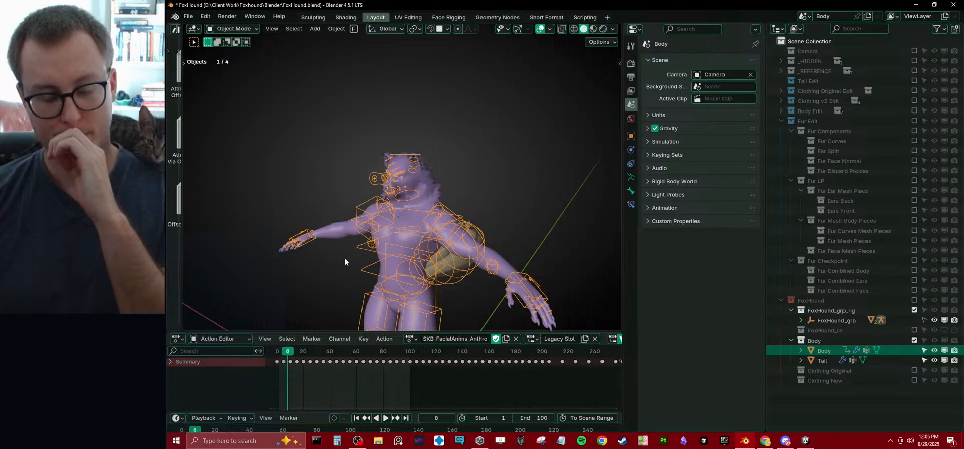
key(shift+Left)
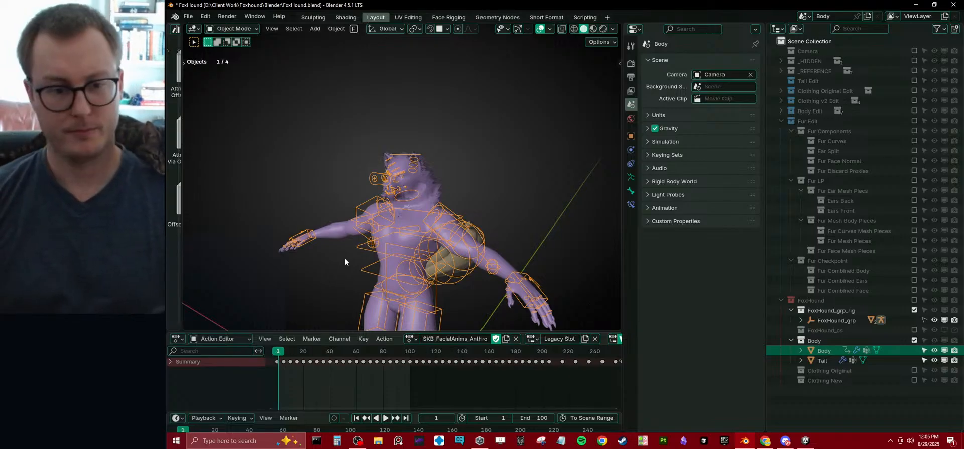
key(ctrl+s)
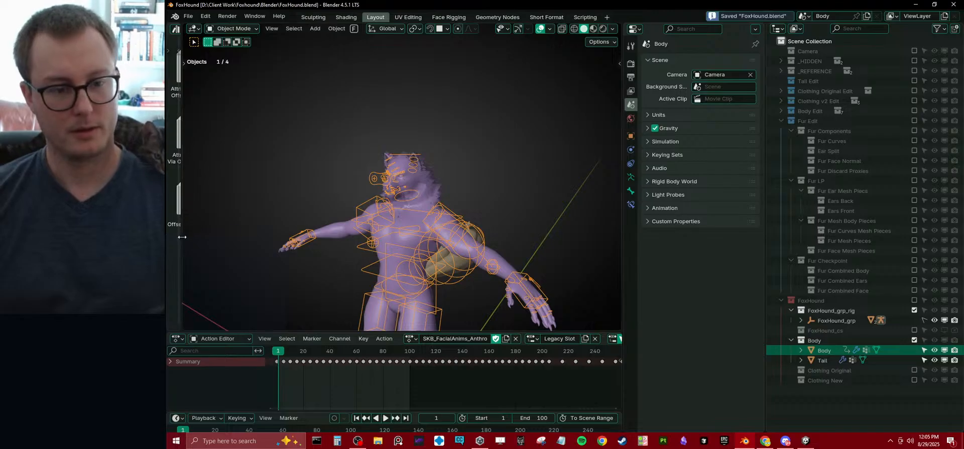
Step: Widen the asset browser, then open the ShapeKeyBaker_v3 script in a widened text editor in the Scripting workspace
drag(181, 237, 216, 230)
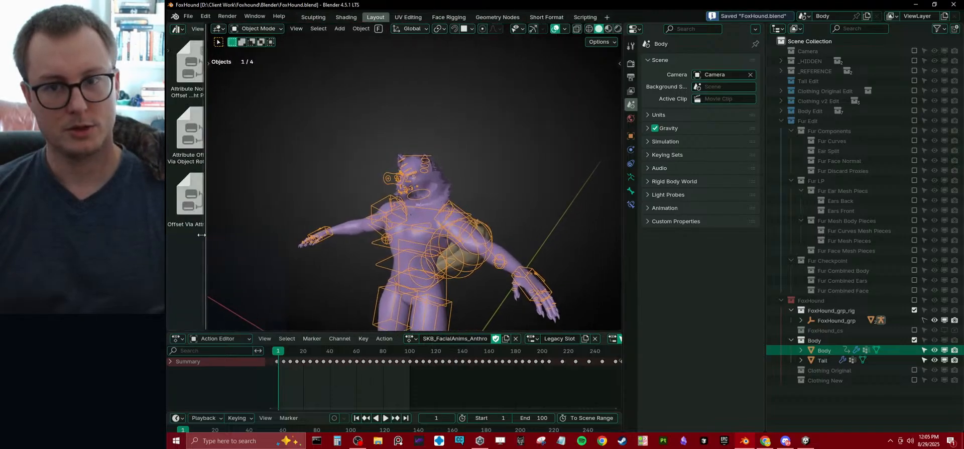
click(586, 17)
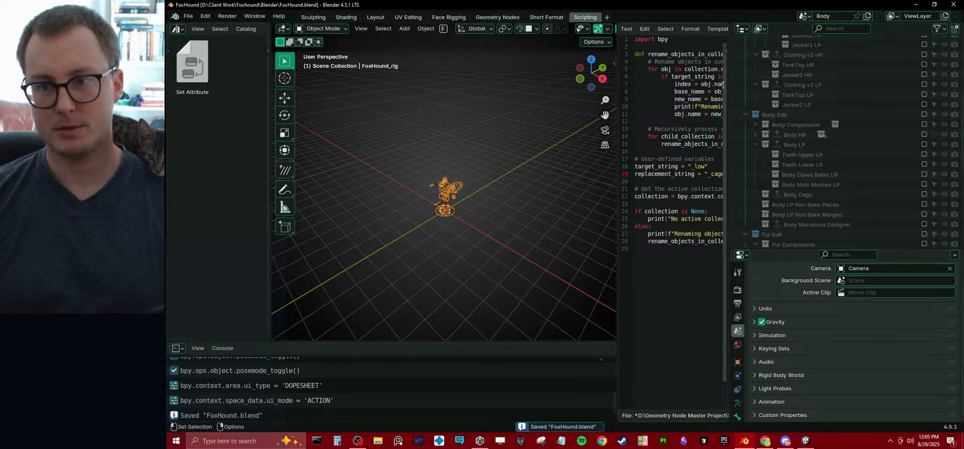
drag(728, 90, 816, 90)
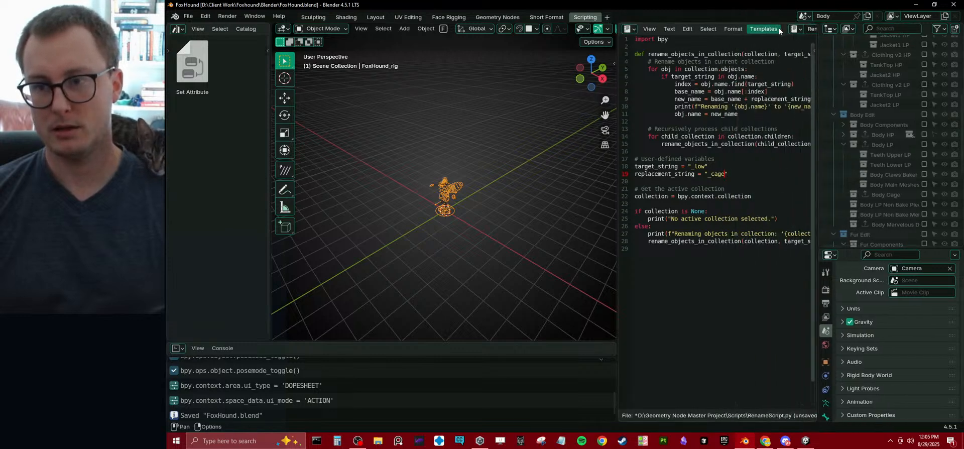
click(688, 29)
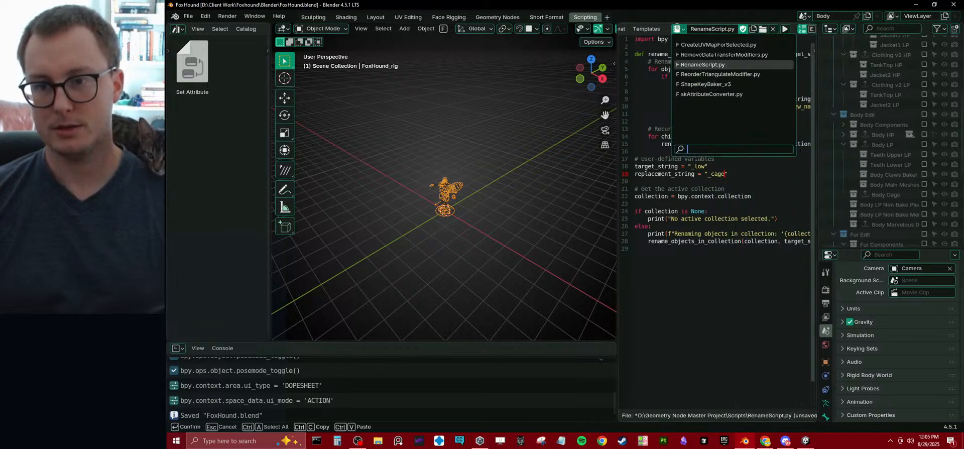
click(701, 84)
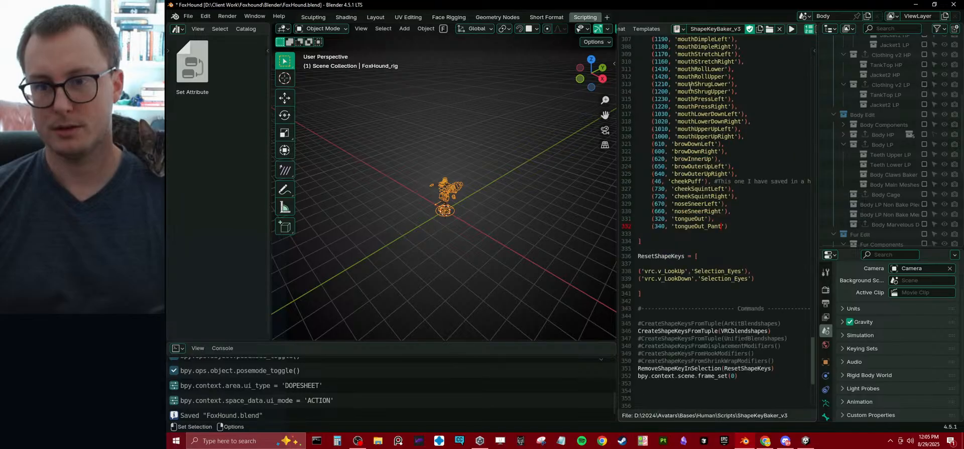
Step: Examine the frame numbers in the script's VRCblendshapes list in the Face Rigging workspace
click(455, 17)
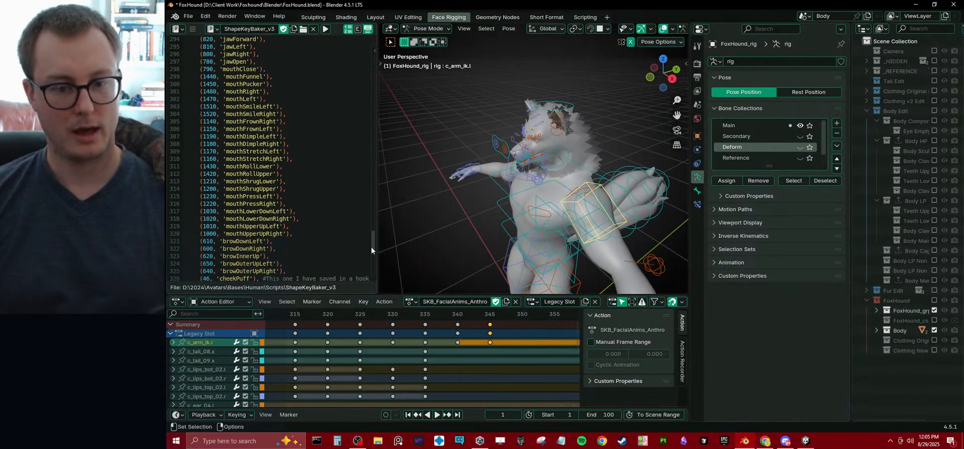
drag(372, 246, 363, 110)
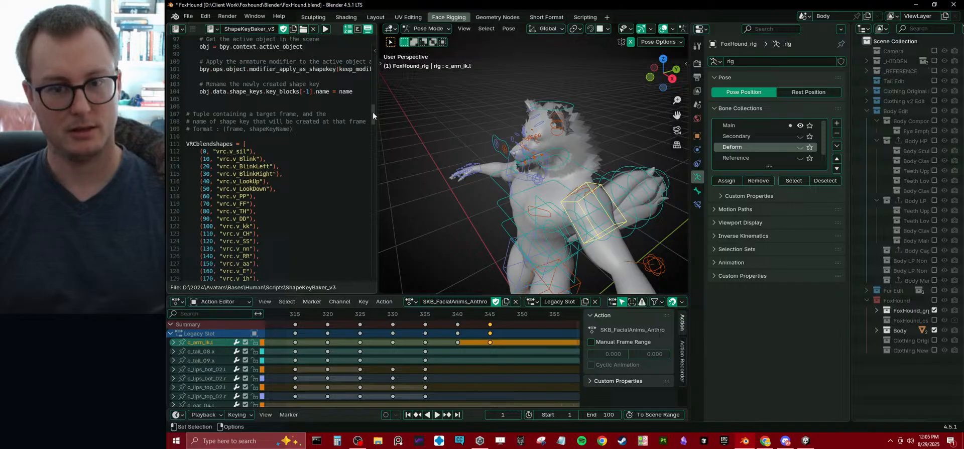
scroll(372, 112, down, 3)
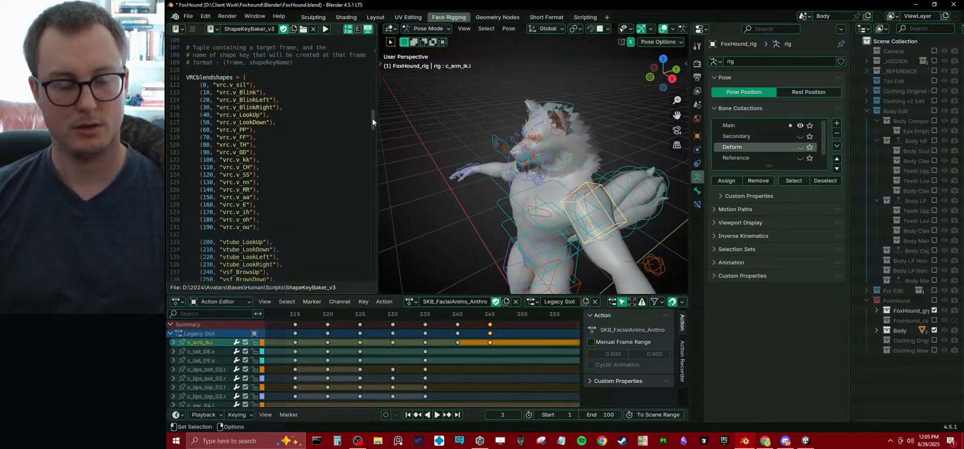
scroll(372, 119, down, 1)
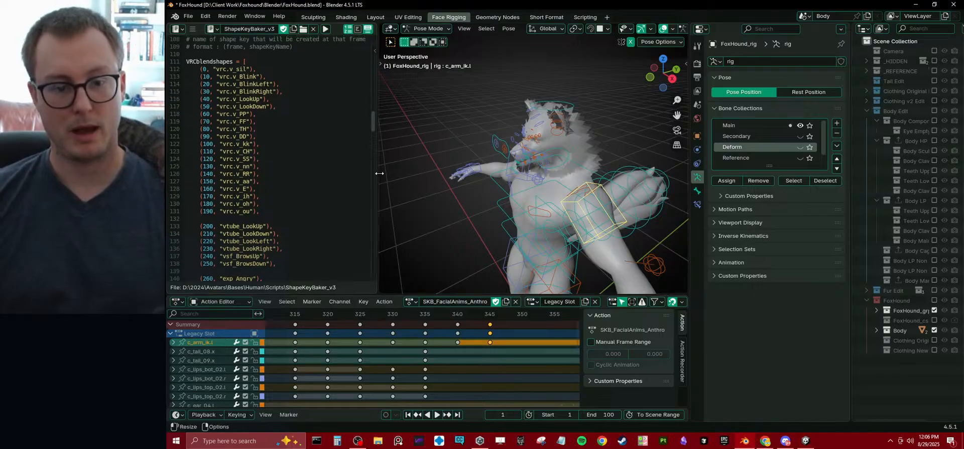
Step: Widen the 3D viewport over the script editor and bring the keyframes around frame 0 into view in the Action Editor
drag(380, 173, 240, 173)
middle_drag(333, 173, 378, 167)
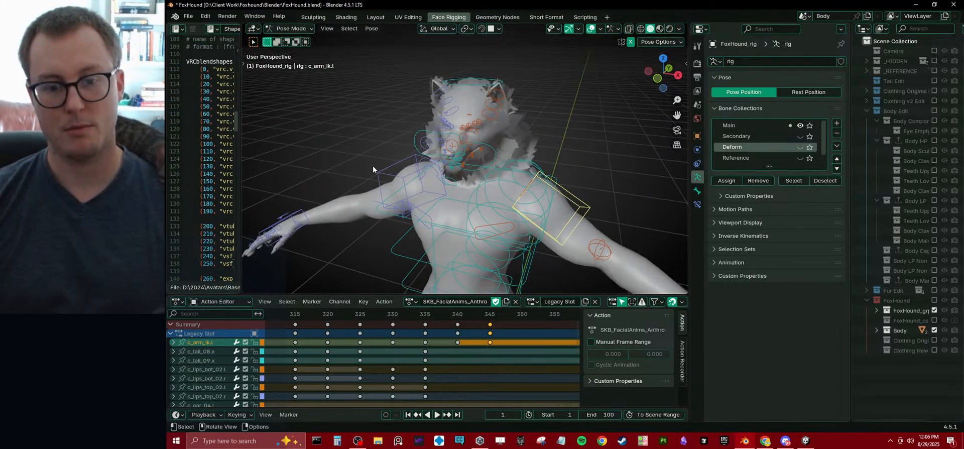
scroll(493, 335, down, 5)
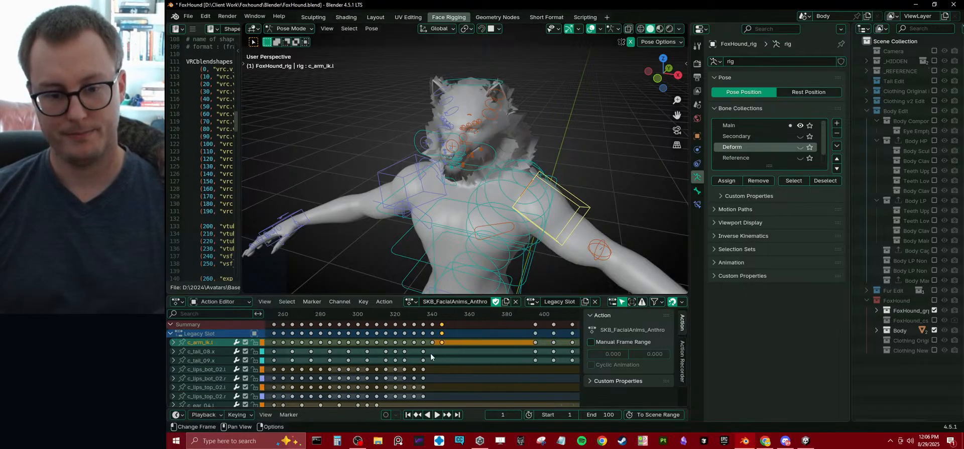
scroll(431, 357, down, 4)
middle_drag(321, 360, 490, 356)
scroll(442, 340, up, 20)
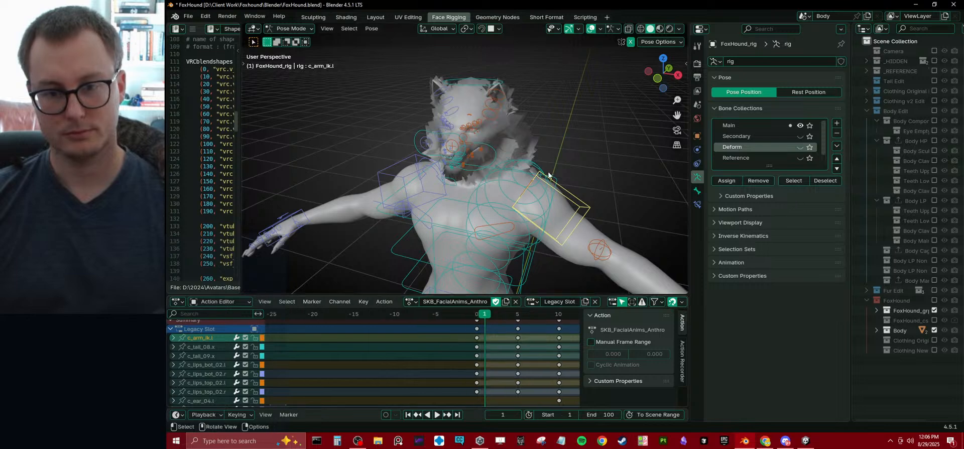
Step: Try to rotate the left upper-arm control c_arm_ik.l in the front view
click(569, 133)
key(KP_1)
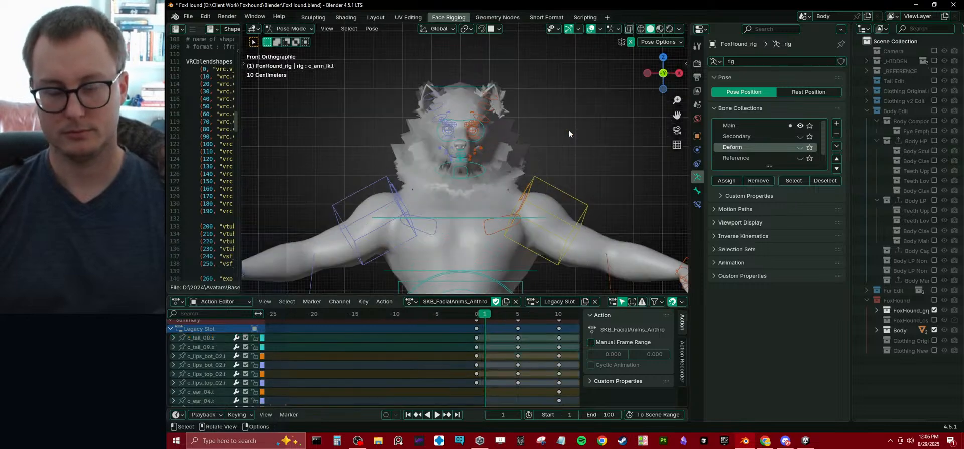
click(577, 198)
key(ctrl+Tab)
key(KP_Decimal)
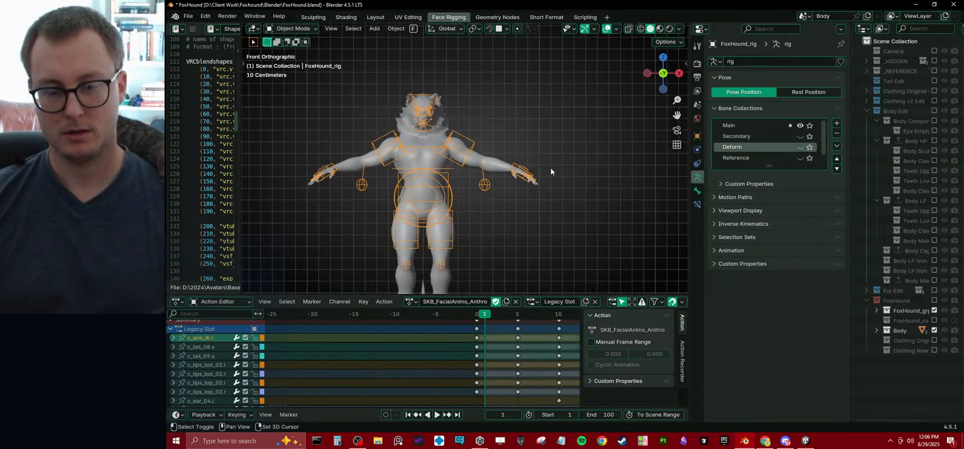
scroll(522, 161, up, 4)
key(ctrl+Tab)
shift+middle_drag(495, 136, 533, 174)
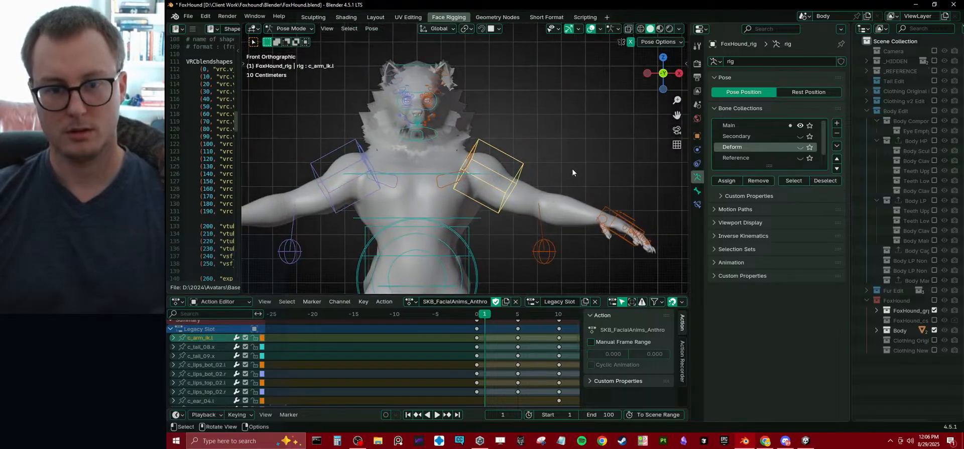
key(r)
click(586, 144)
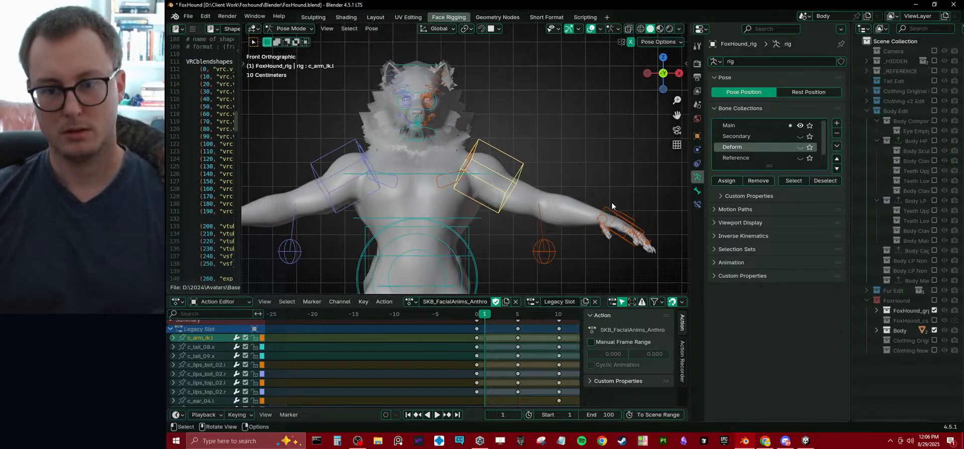
Step: Raise the left hand control c_hand_ik.l by about 0.2 m in the front view to lift the arm toward horizontal
click(610, 207)
key(g)
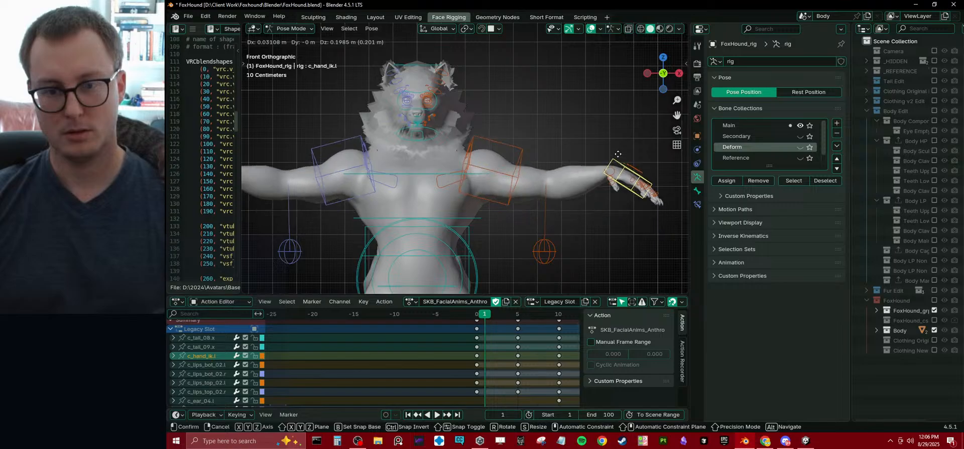
click(619, 152)
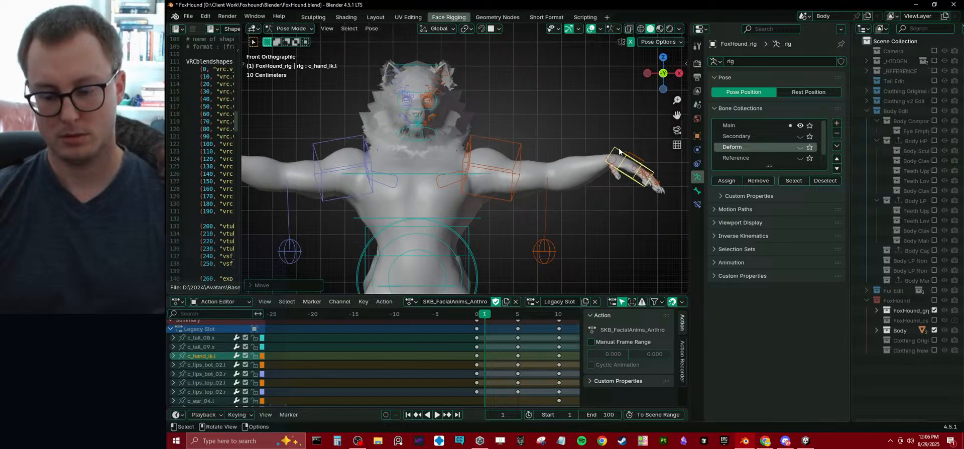
Step: Reposition c_hand_ik.l in the top view and rotate it about -47° so the hand points straight out from the arm
key(KP_7)
key(g)
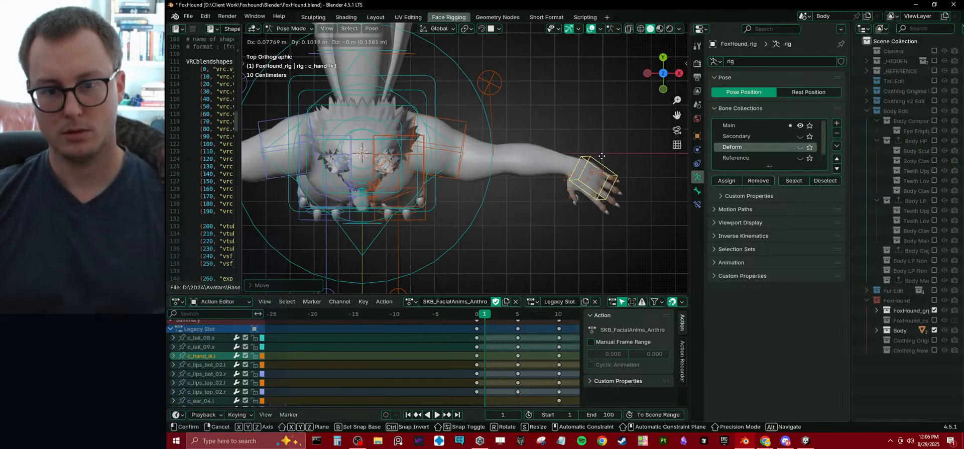
key(r)
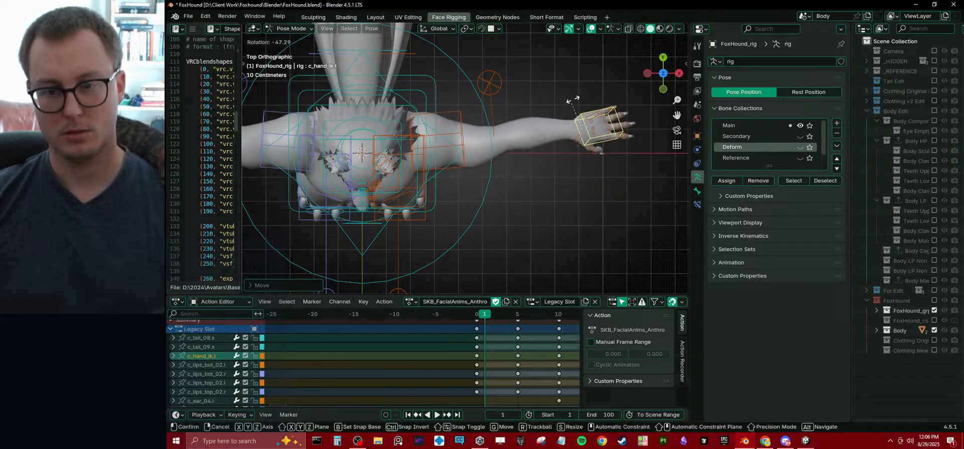
click(575, 108)
key(g)
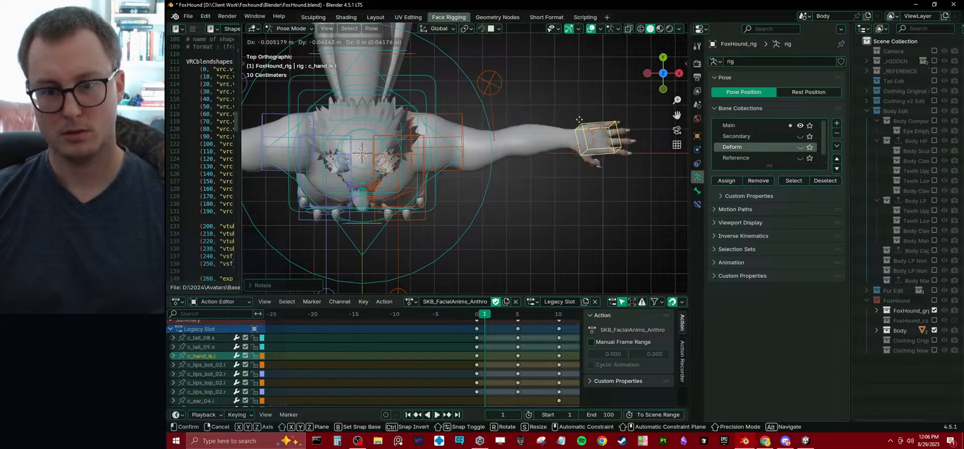
click(590, 105)
key(r)
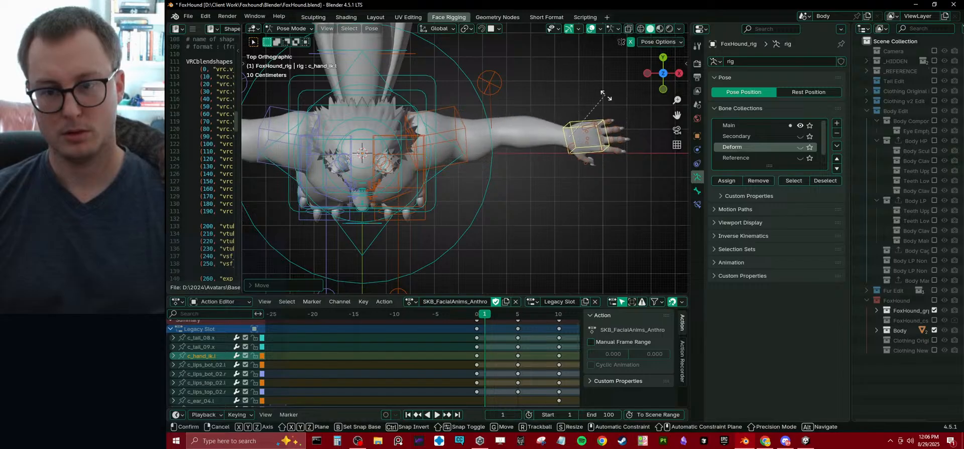
click(610, 107)
Step: Rotate c_hand_ik.l about -30° in the front view and lower it until the hand and arm are level
key(KP_1)
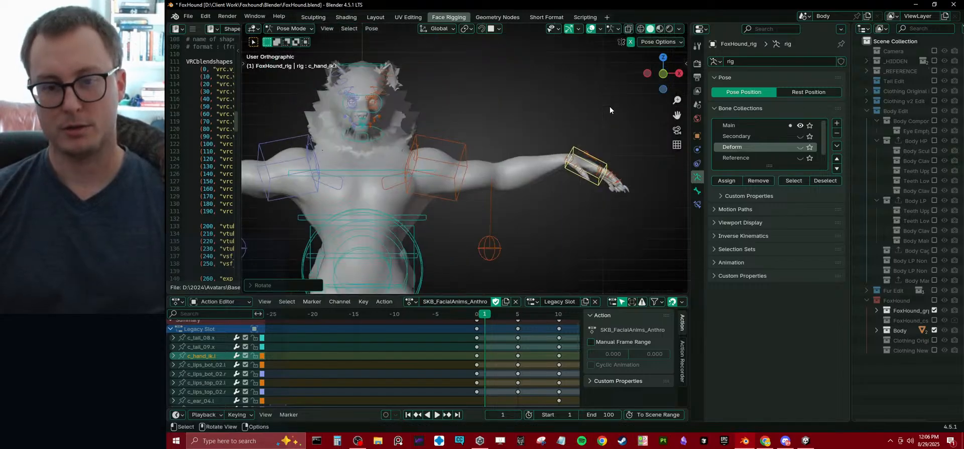
shift+middle_drag(560, 136, 500, 91)
scroll(505, 138, up, 3)
shift+middle_drag(504, 138, 529, 158)
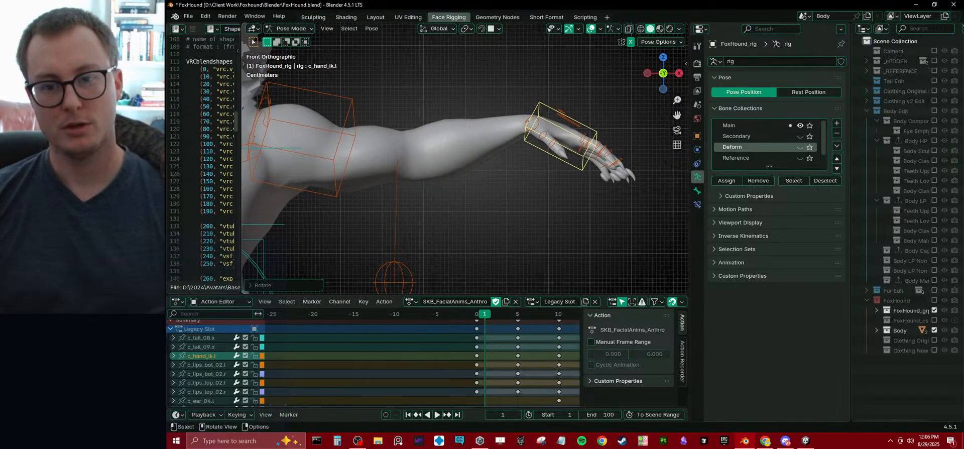
key(r)
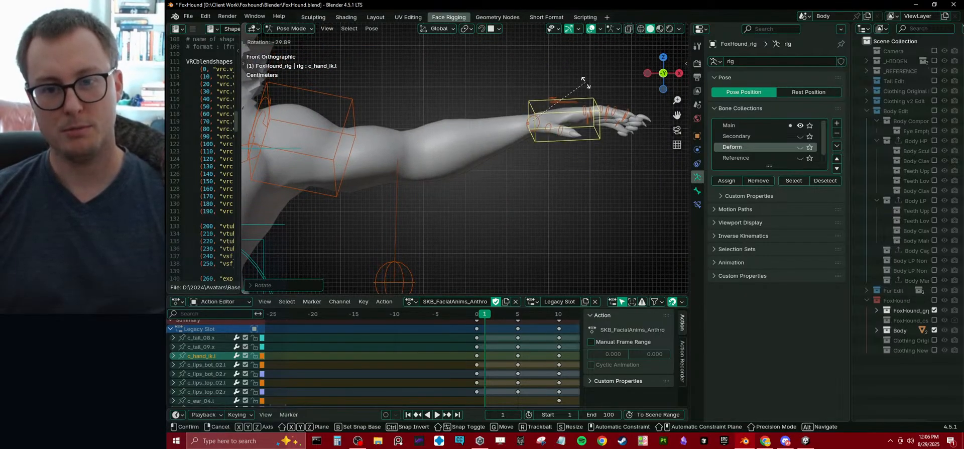
key(g)
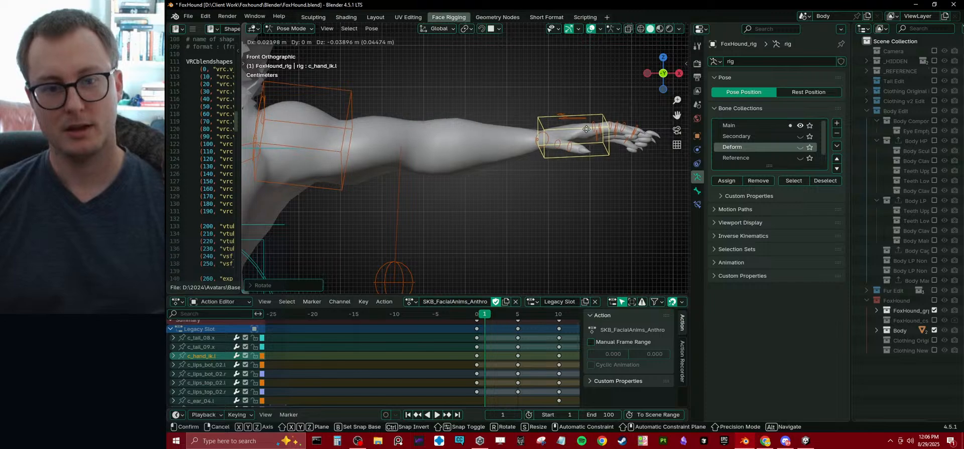
key(z)
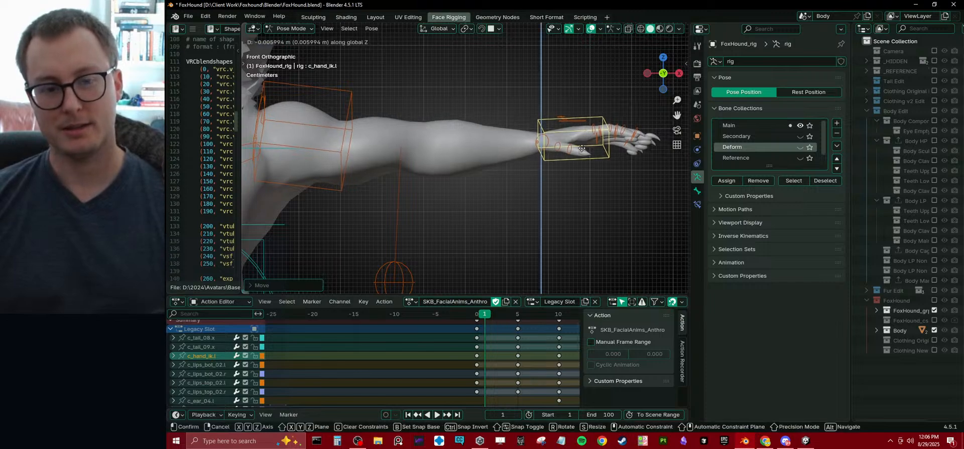
click(580, 153)
Step: Rotate c_hand_ik.l about -13° in the side view to level the palm, then shift it slightly along global Y
middle_drag(580, 153, 501, 186)
key(KP_1)
key(KP_3)
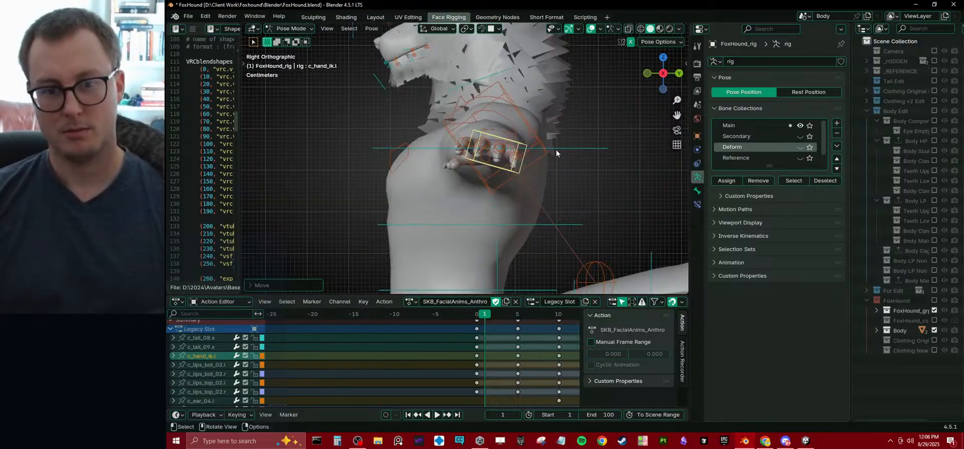
key(r)
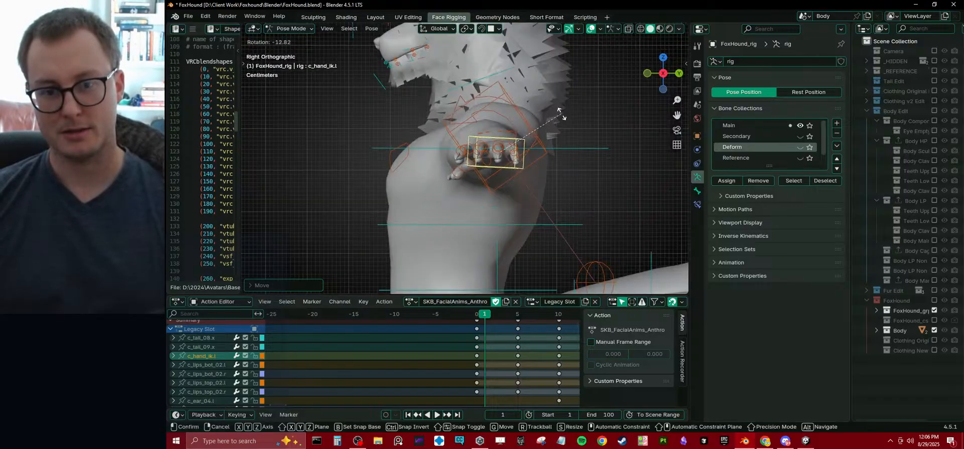
click(559, 116)
middle_drag(559, 116, 560, 158)
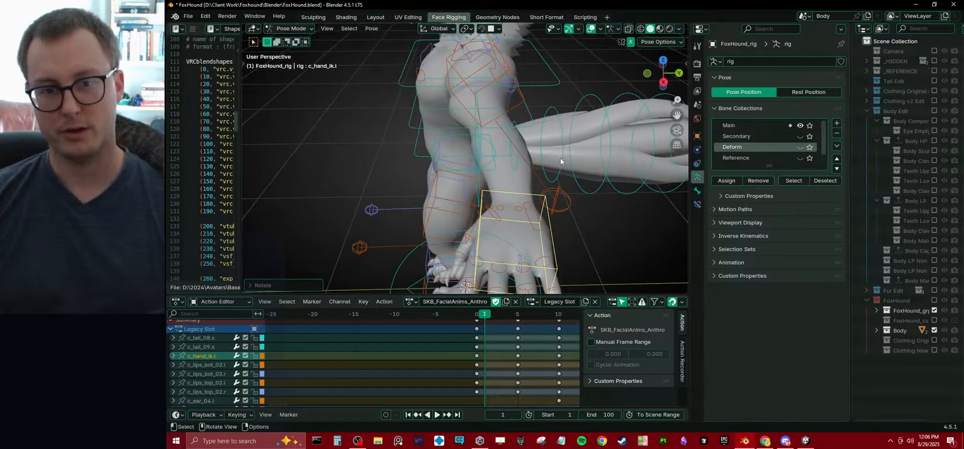
key(g)
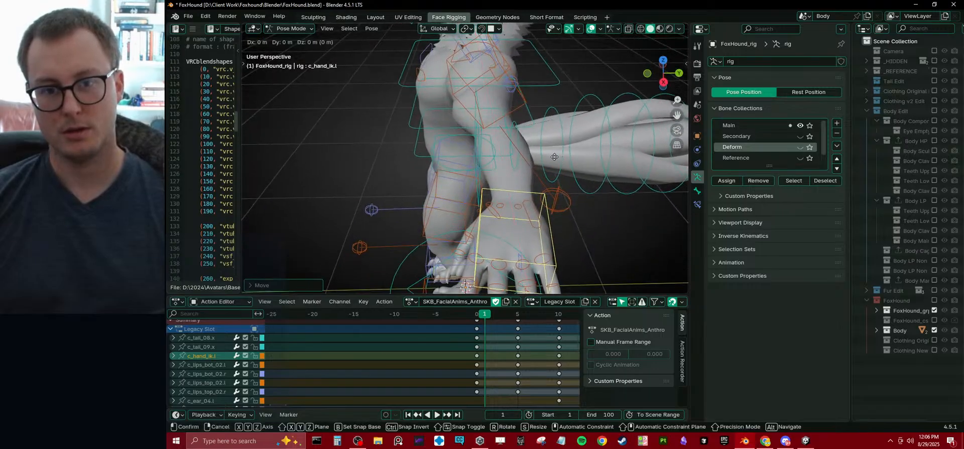
key(y)
click(547, 158)
Step: Rotate c_hand_ik.l about -3° in the top view to align the hand with the X axis
middle_drag(534, 152, 540, 189)
key(KP_7)
scroll(548, 181, up, 6)
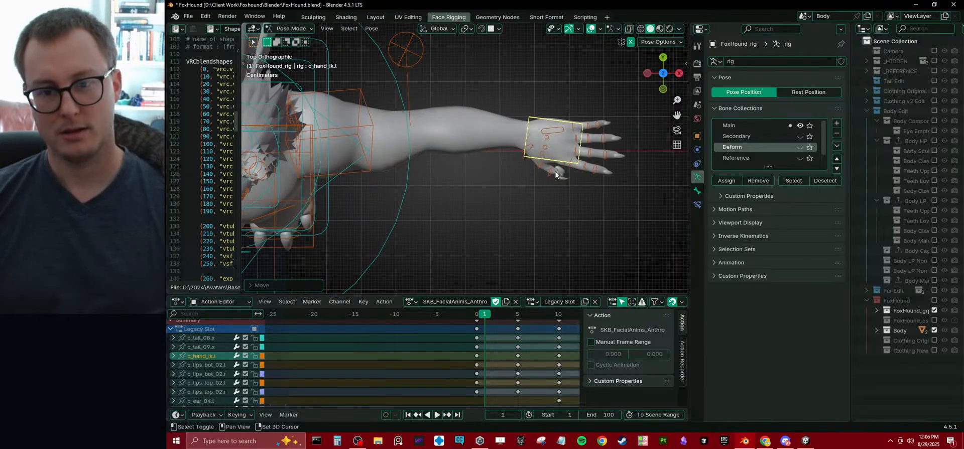
key(r)
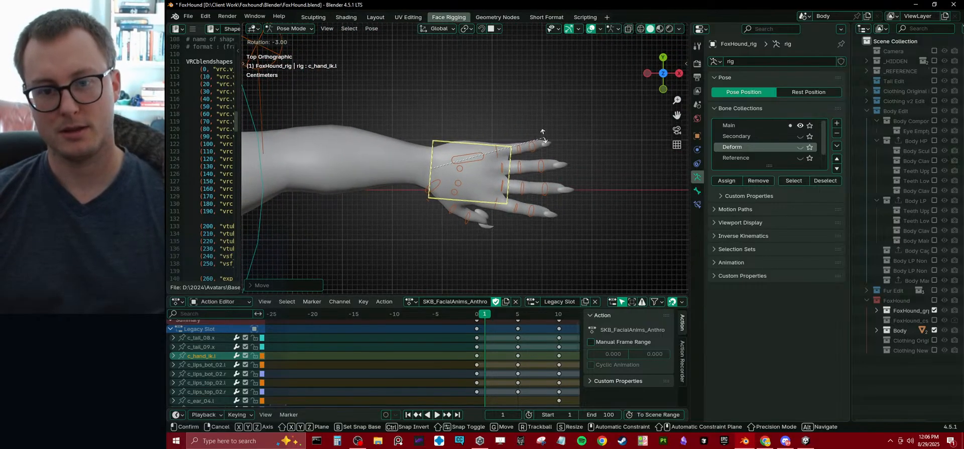
click(540, 133)
scroll(430, 155, down, 3)
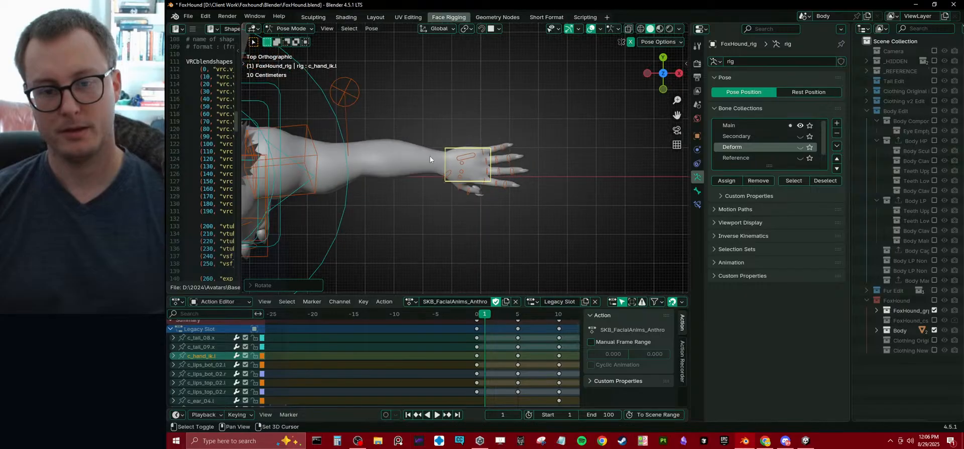
Step: Show the Deform bone collection and move c_hand_ik.l about 5 mm along global X to straighten the arm bones
click(799, 147)
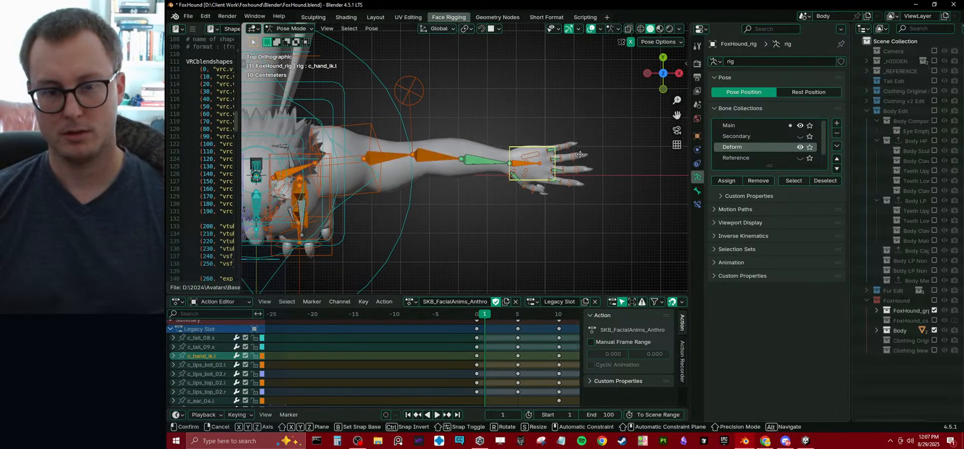
key(g)
key(x)
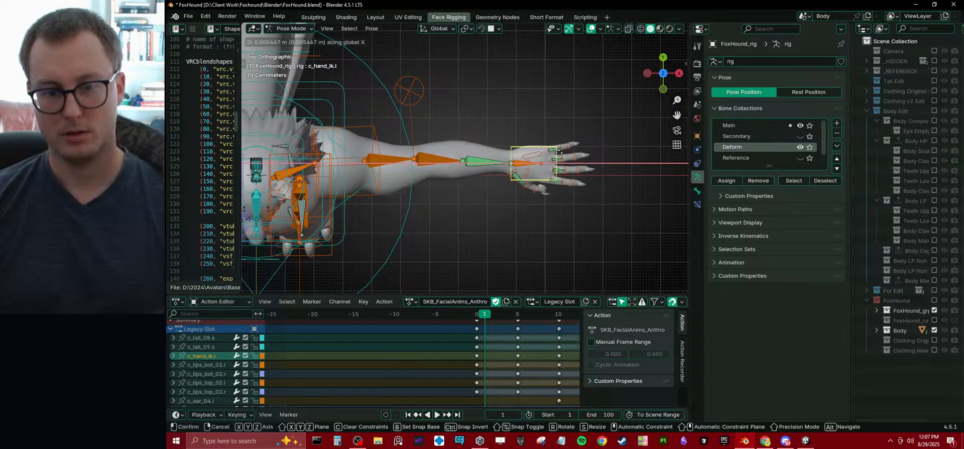
click(560, 156)
Step: Check the left hand's alignment from the top and side, and rotate c_hand_ik.l about 0.5° in the front view
scroll(536, 162, up, 4)
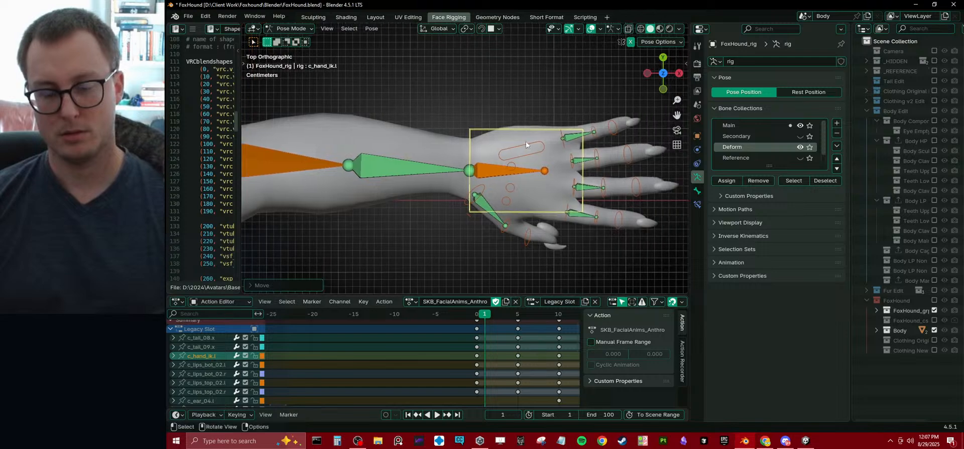
scroll(552, 125, down, 2)
scroll(514, 115, up, 4)
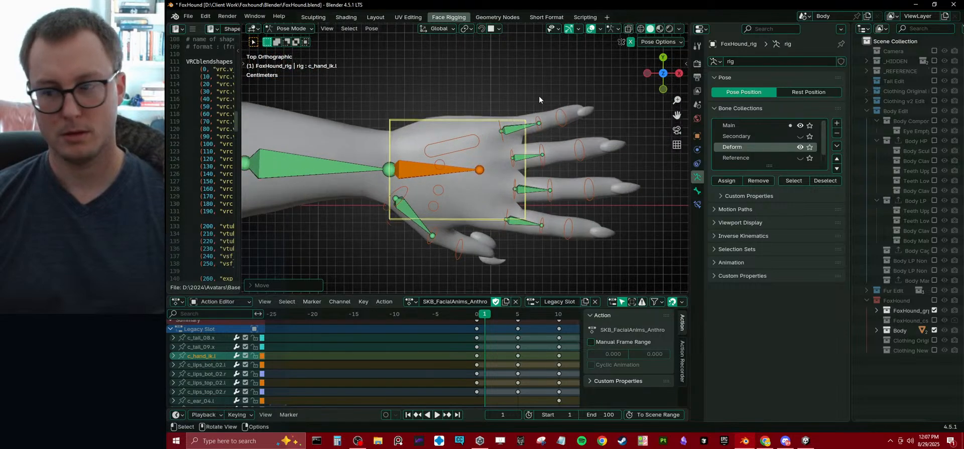
key(KP_3)
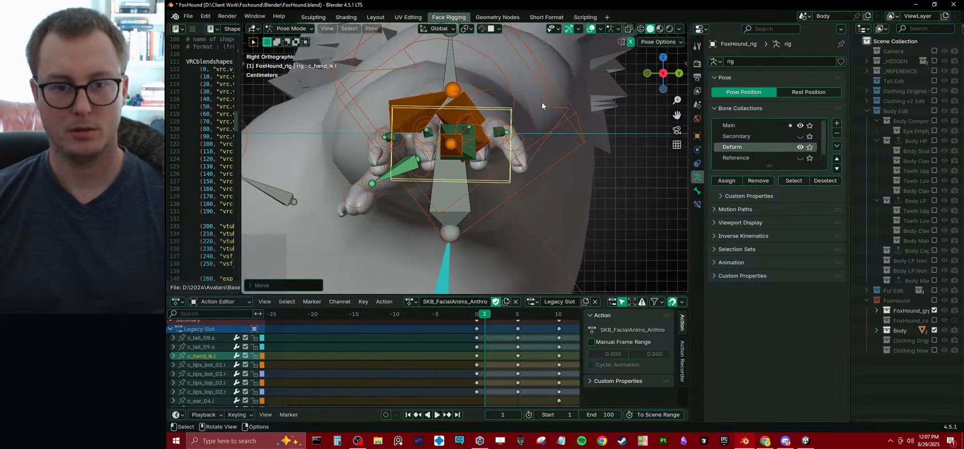
key(KP_1)
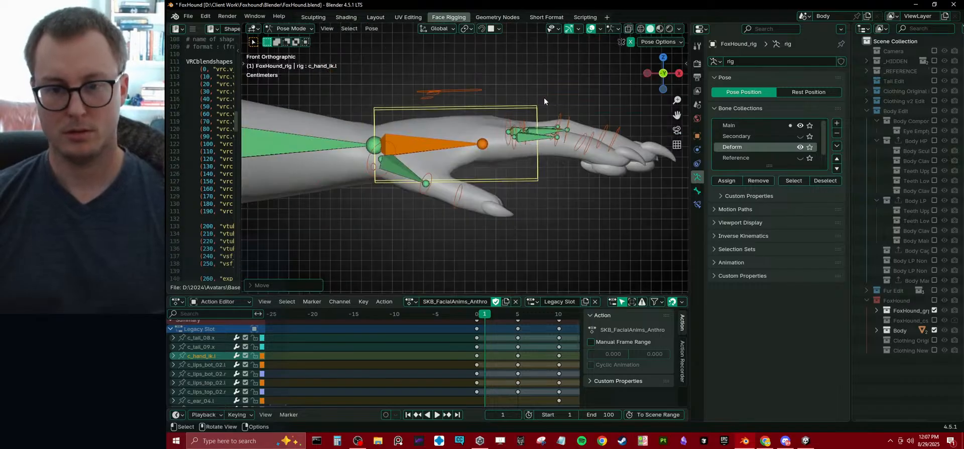
key(r)
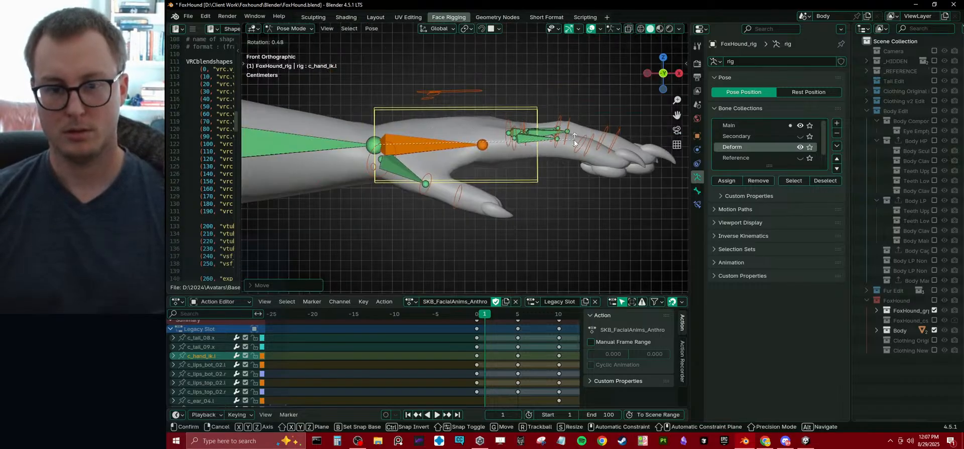
click(574, 139)
Step: Rotate the left pinky base control c_pinky1.l about 11° in the top view to straighten the finger
mouse_move(489, 158)
middle_down()
mouse_move(529, 184)
mouse_move(487, 185)
mouse_move(495, 172)
middle_up()
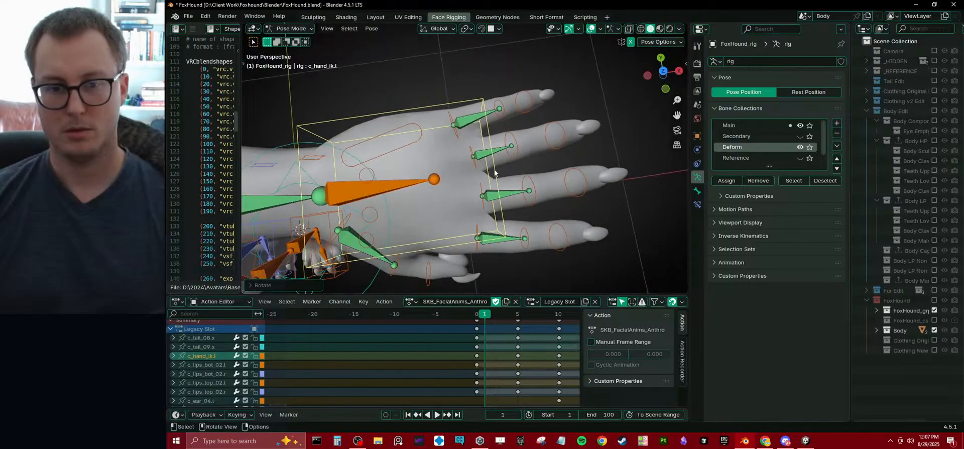
click(460, 134)
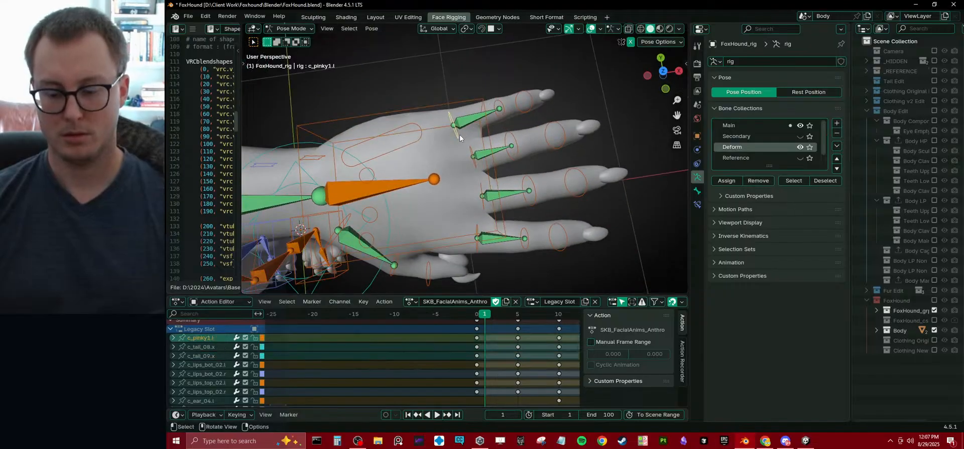
key(KP_7)
key(r)
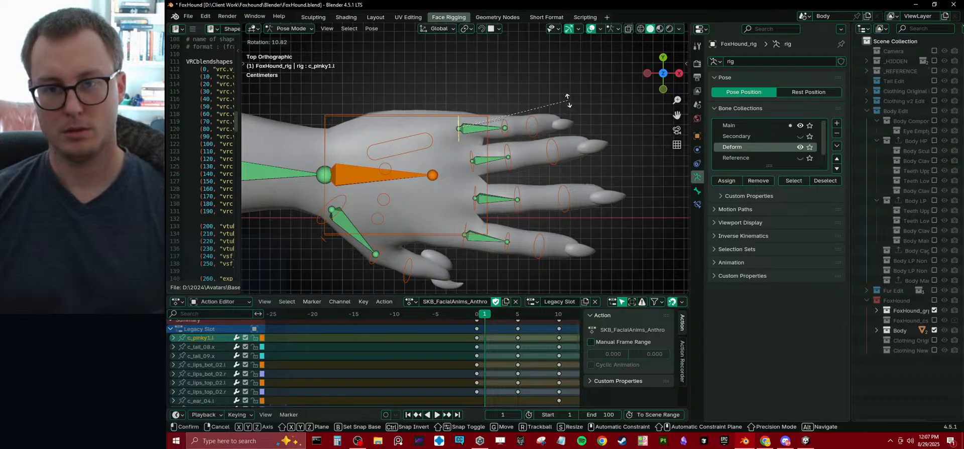
click(568, 100)
Step: Straighten the ring and index fingers in the top view by rotating c_ring1.l about 7.6° and c_index1.l about -4.5°
click(473, 171)
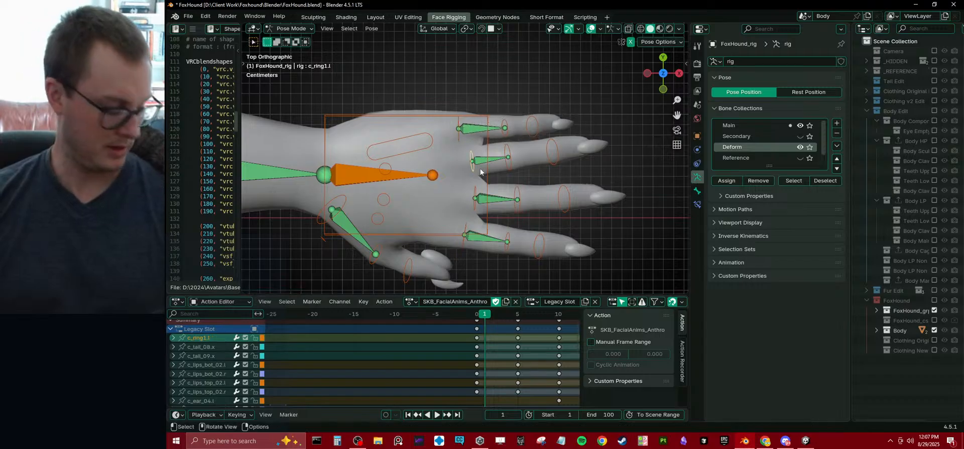
key(r)
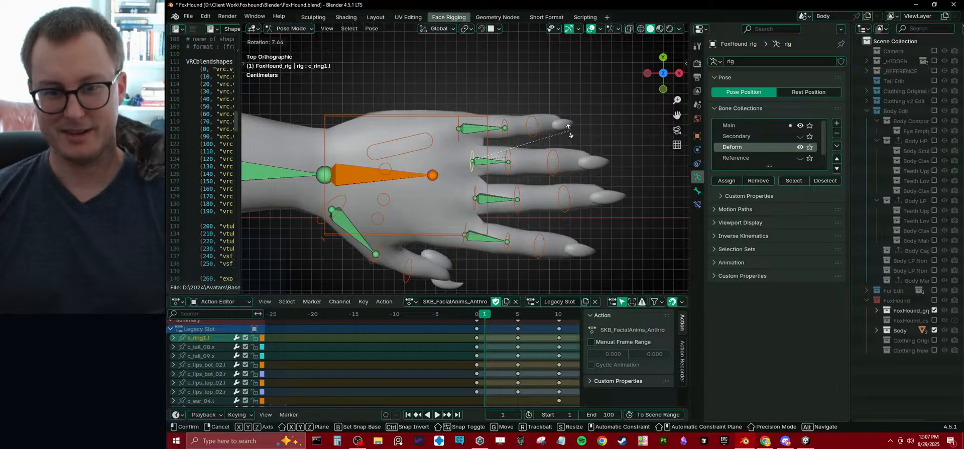
click(570, 134)
click(465, 226)
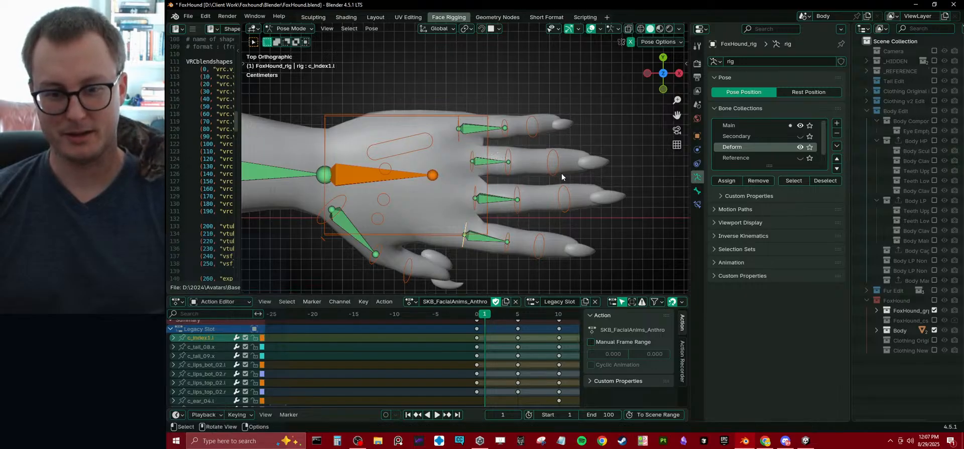
key(r)
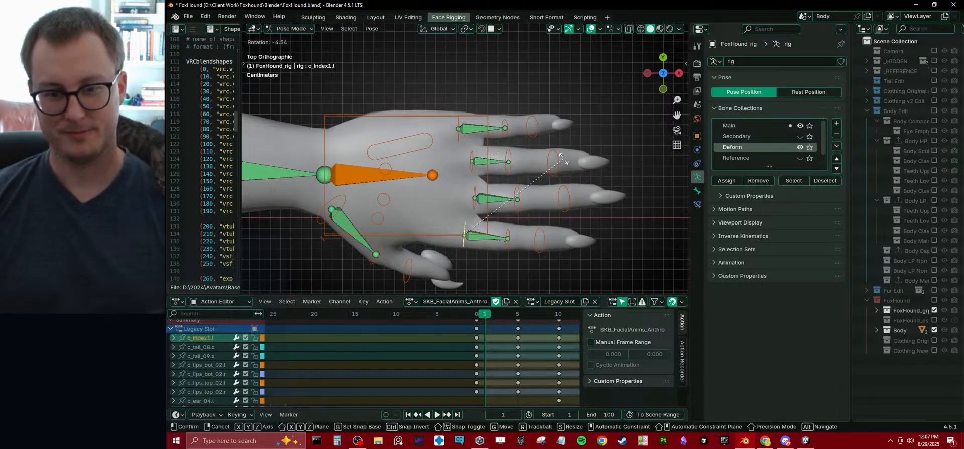
click(567, 158)
key(KP_1)
scroll(568, 157, up, 2)
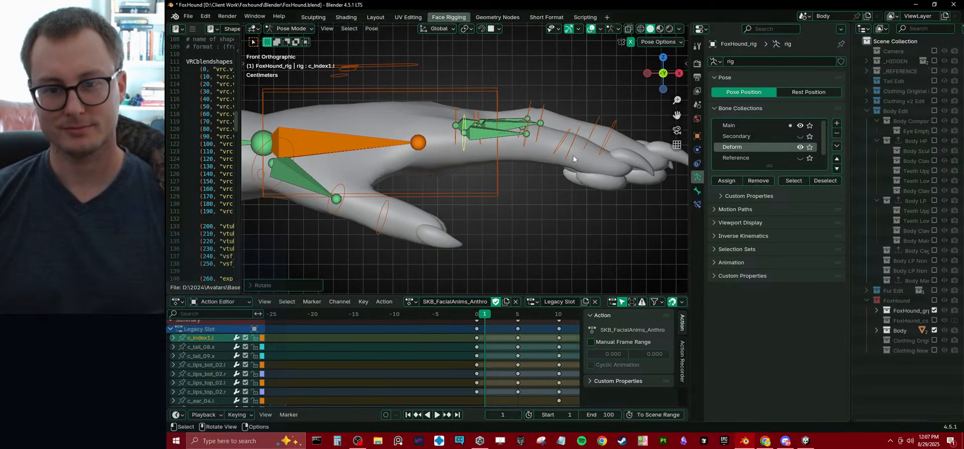
shift+middle_drag(571, 155, 537, 159)
shift+middle_drag(530, 123, 508, 144)
scroll(517, 130, up, 1)
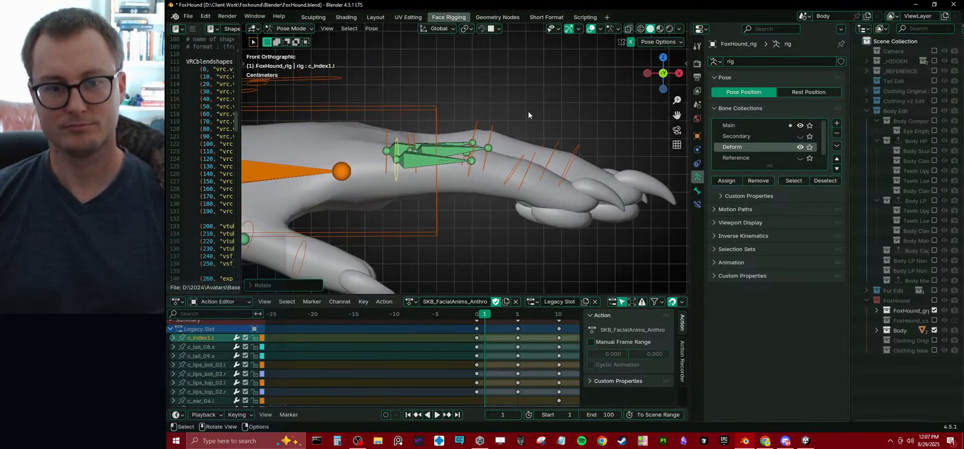
click(415, 137)
key(r)
key(Escape)
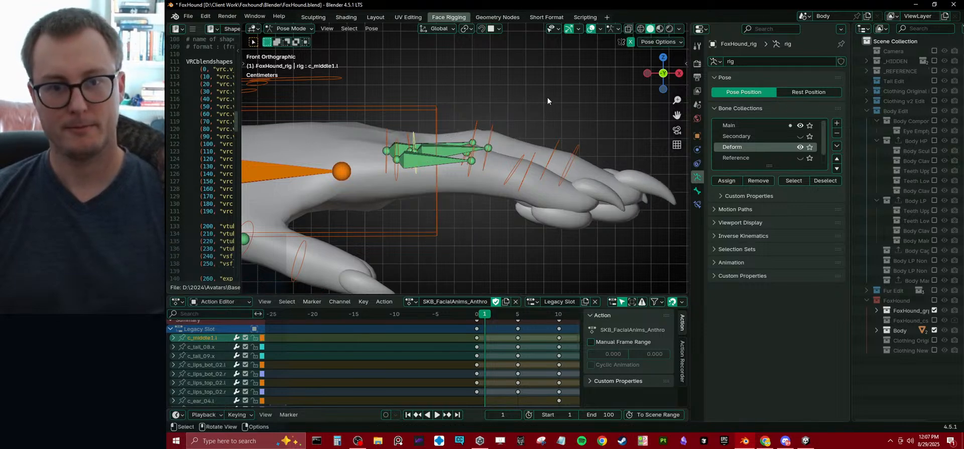
Step: Adjust c_middle1.l in the front view, and rotate the left hand's four second-joint finger controls about -11° to straighten the fingers
key(r)
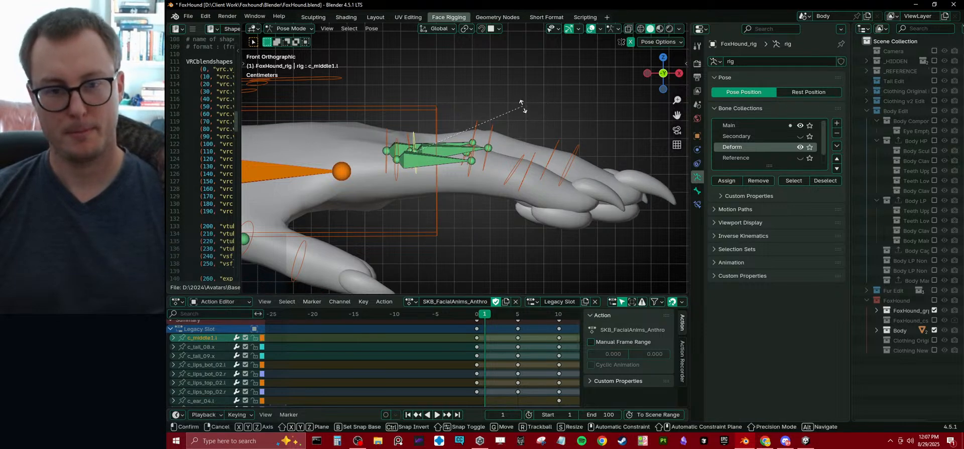
click(463, 136)
drag(462, 119, 487, 180)
key(b)
middle_drag(440, 134, 447, 177)
key(r)
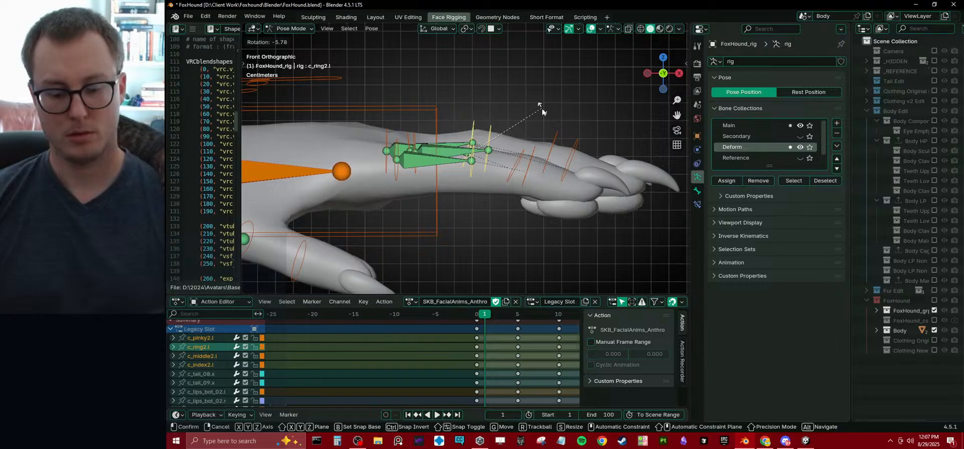
right_click(542, 112)
key(period)
click(545, 118)
key(r)
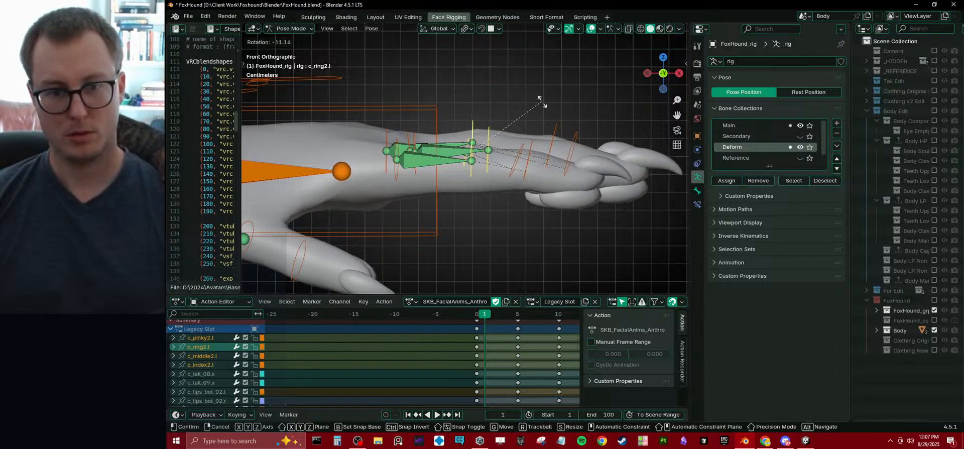
click(543, 102)
Step: Rotate only the left pinky's second-joint control c_pinky2.l about -4.5° in the front view
key(b)
middle_drag(472, 121, 503, 169)
key(b)
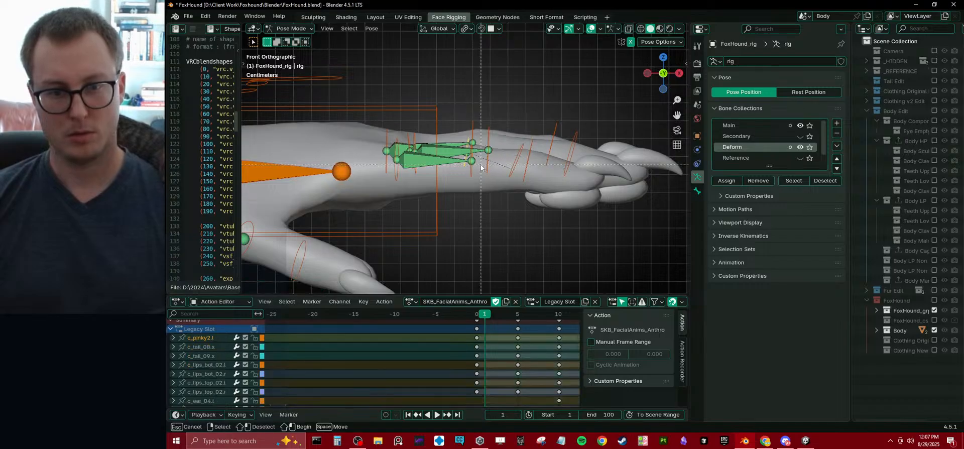
key(Escape)
key(r)
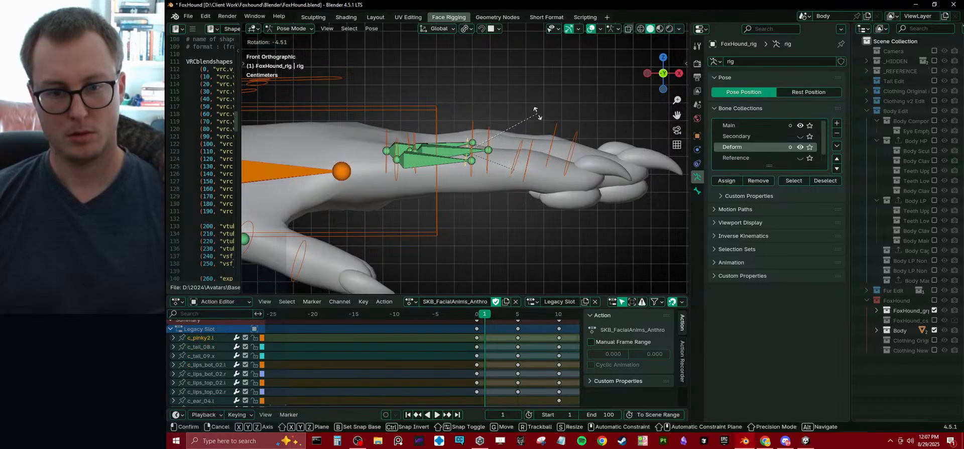
click(535, 107)
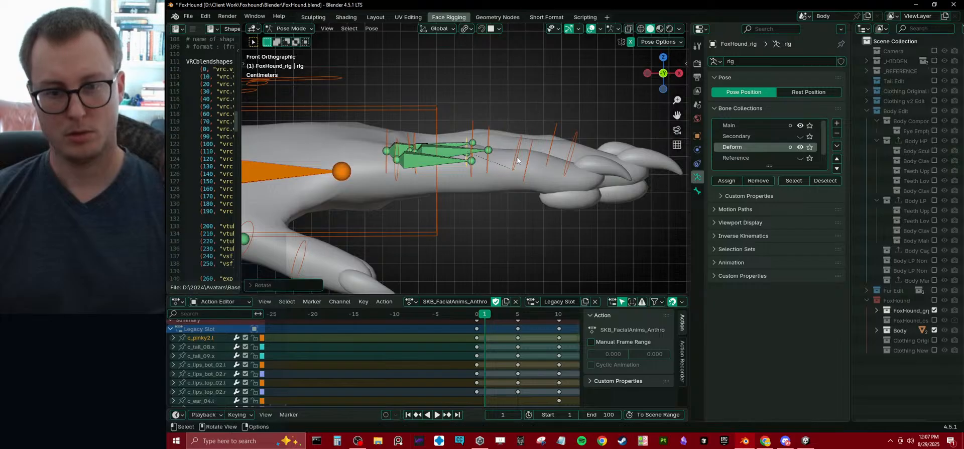
Step: Rotate the four third-joint finger controls of the left hand about -13° in the front view to level the fingertips
drag(514, 128, 587, 192)
key(r)
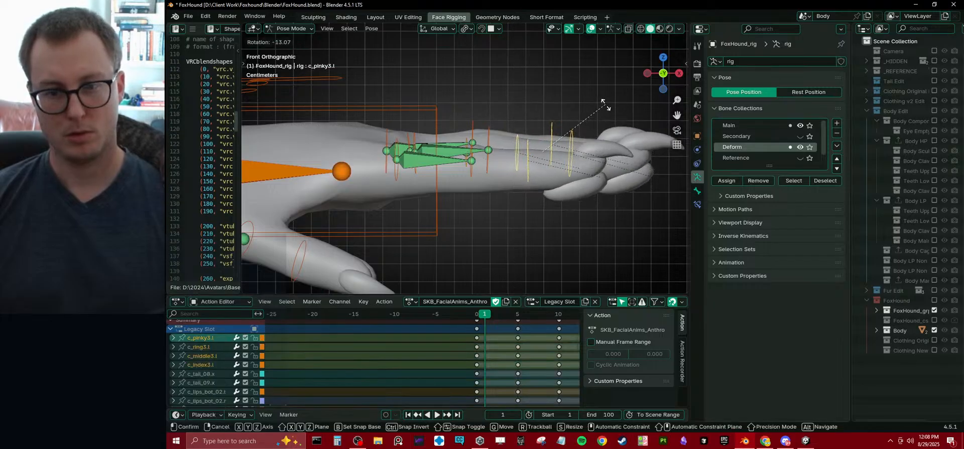
click(606, 108)
middle_drag(606, 108, 514, 183)
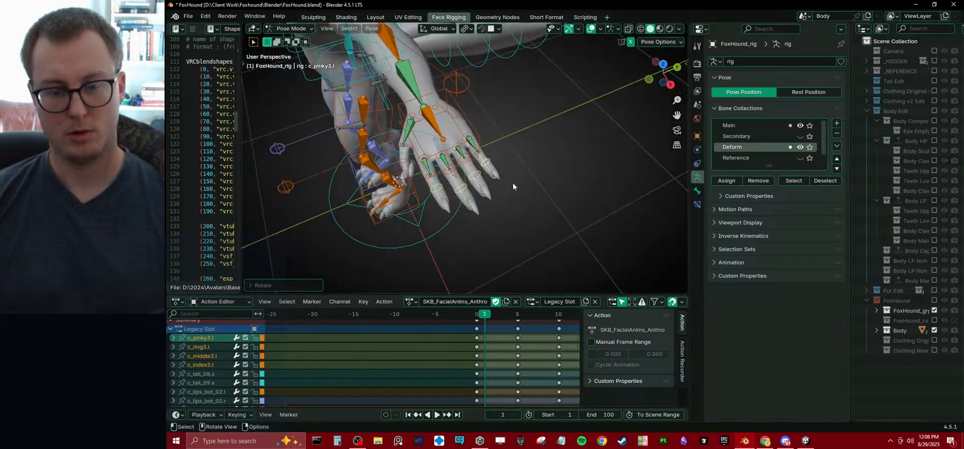
Step: Fine-tune the rotation of the left index base control c_index1.l in the top view so the finger points straight
key(KP_7)
scroll(508, 182, up, 2)
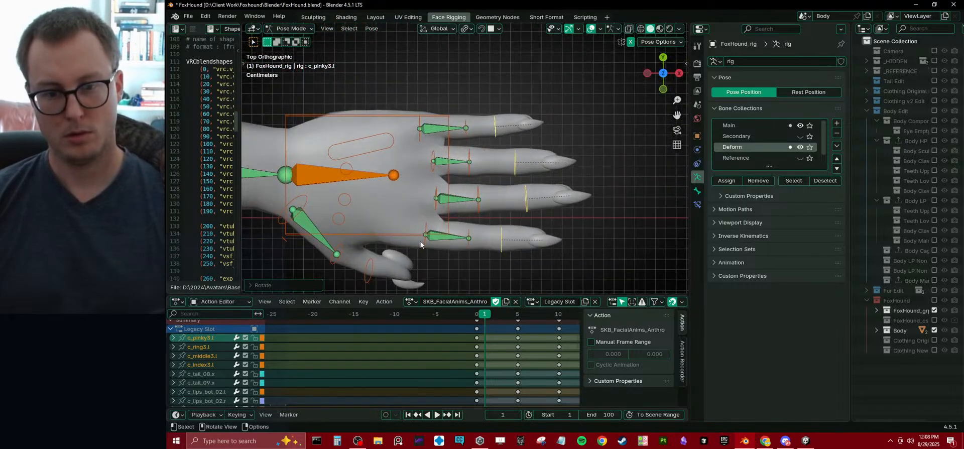
click(428, 227)
key(r)
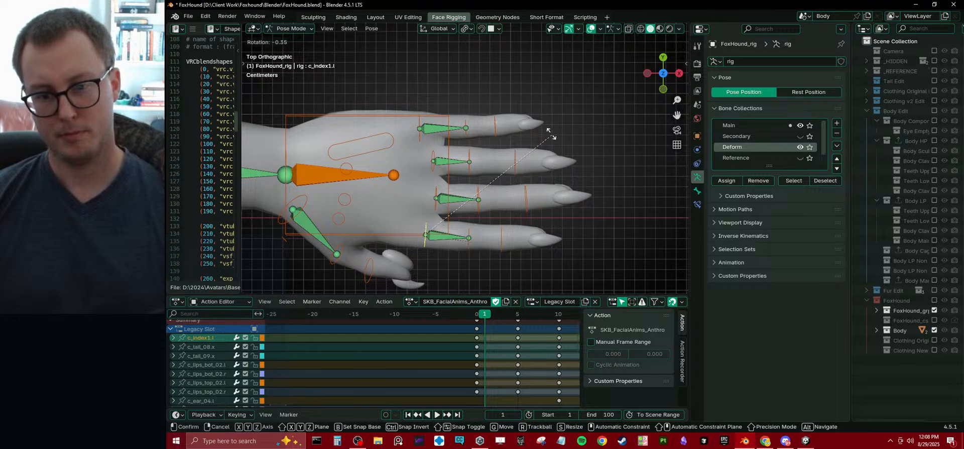
click(520, 111)
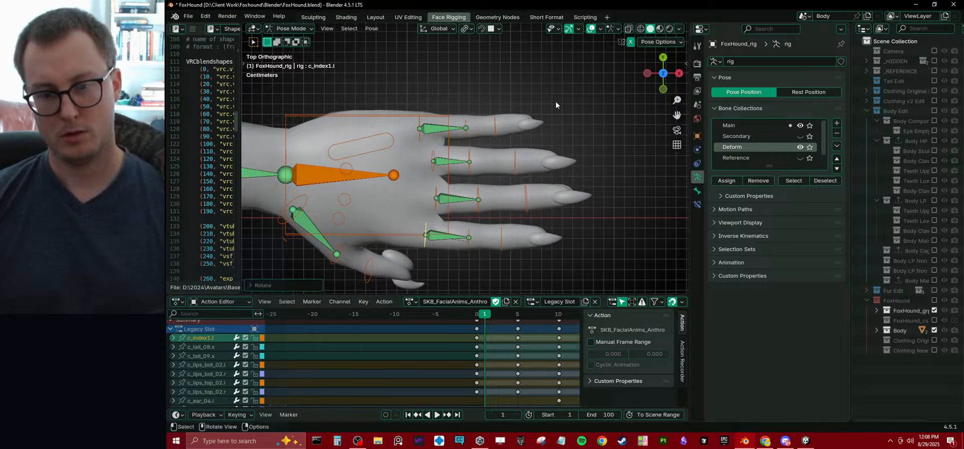
key(KP_3)
scroll(498, 123, up, 2)
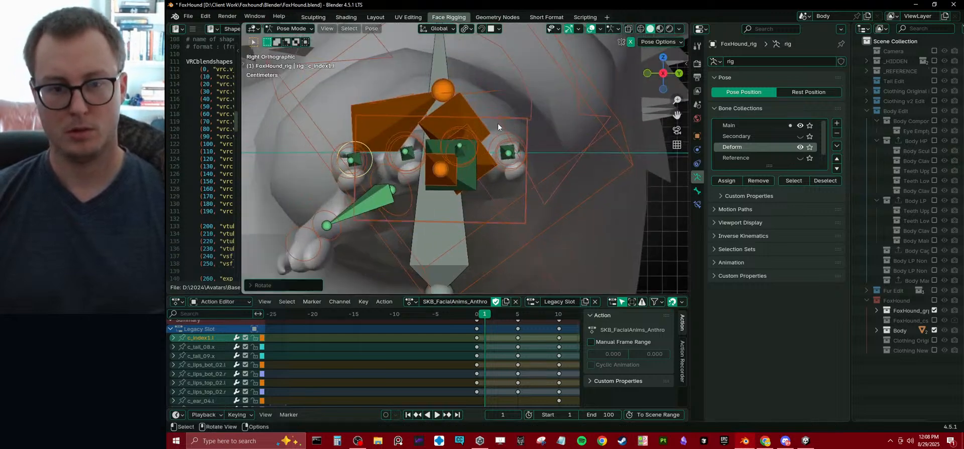
click(514, 115)
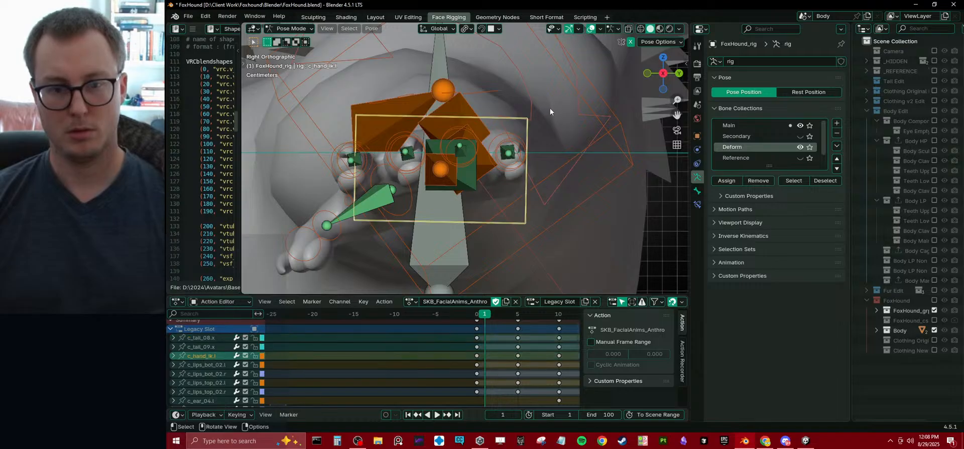
middle_drag(363, 154, 402, 228)
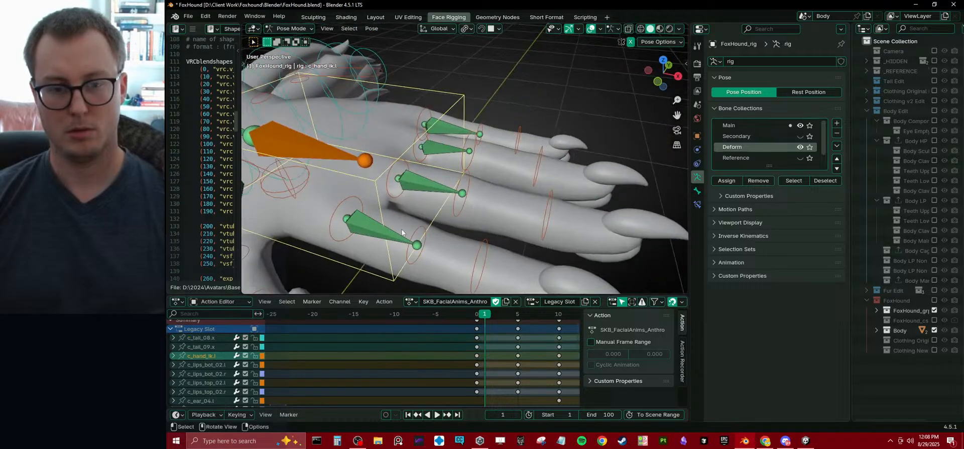
click(339, 207)
click(407, 164)
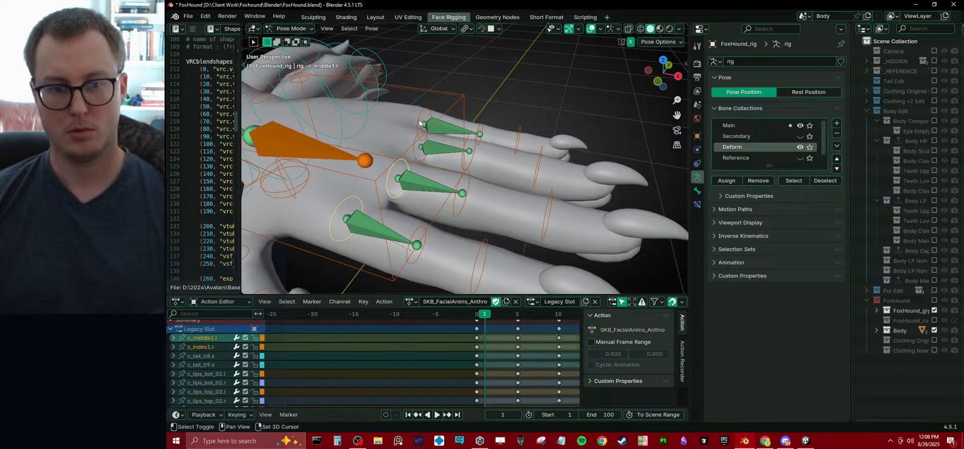
shift+click(417, 140)
shift+click(420, 119)
Step: Rotate c_hand_ik.l about 4.3° in the right side view to level the left hand's finger bases
key(KP_3)
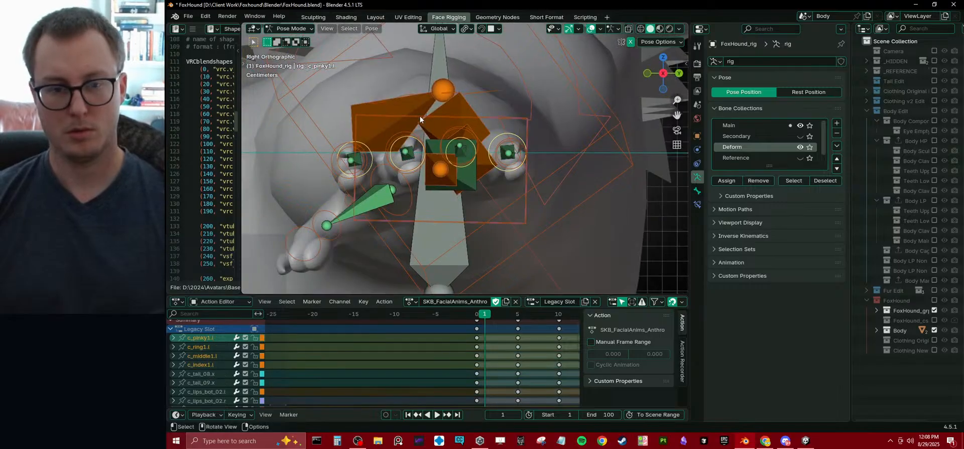
scroll(420, 118, up, 3)
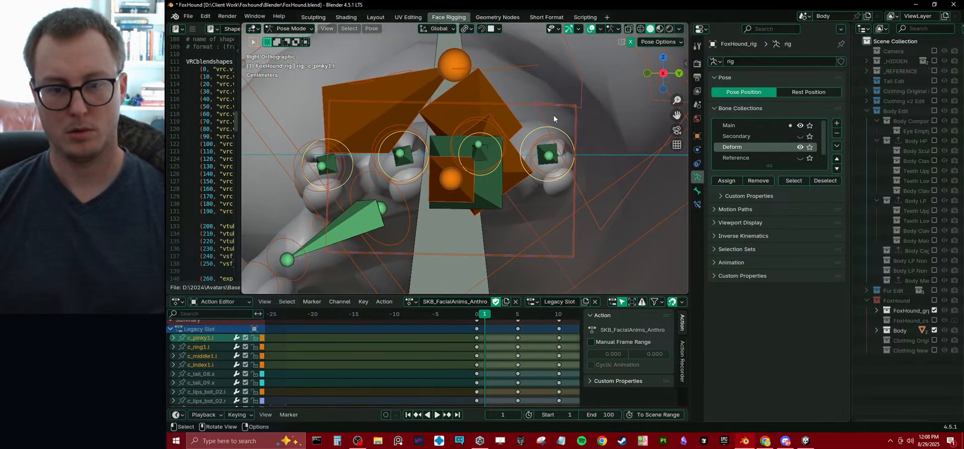
click(568, 254)
key(r)
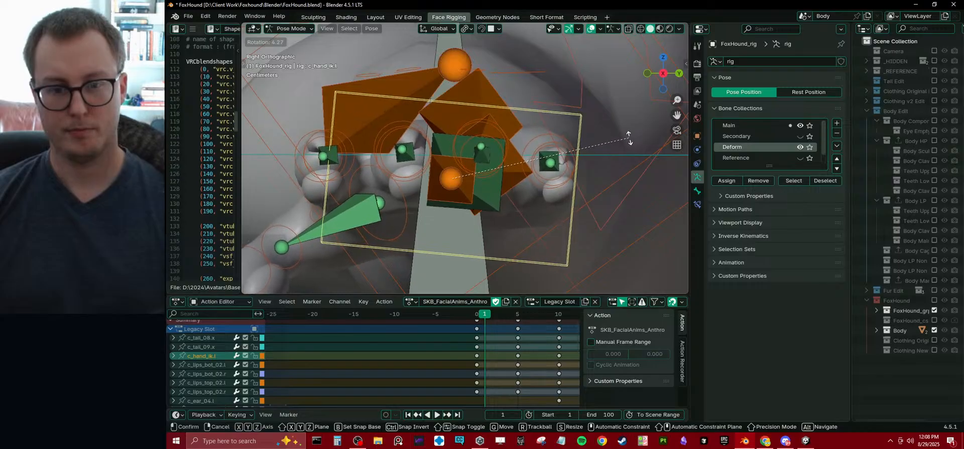
click(628, 136)
Step: Rotate the left pinky, ring and middle base controls together about 5.9° in the right side view, leaving out the index finger
scroll(629, 136, down, 2)
middle_drag(356, 174, 462, 231)
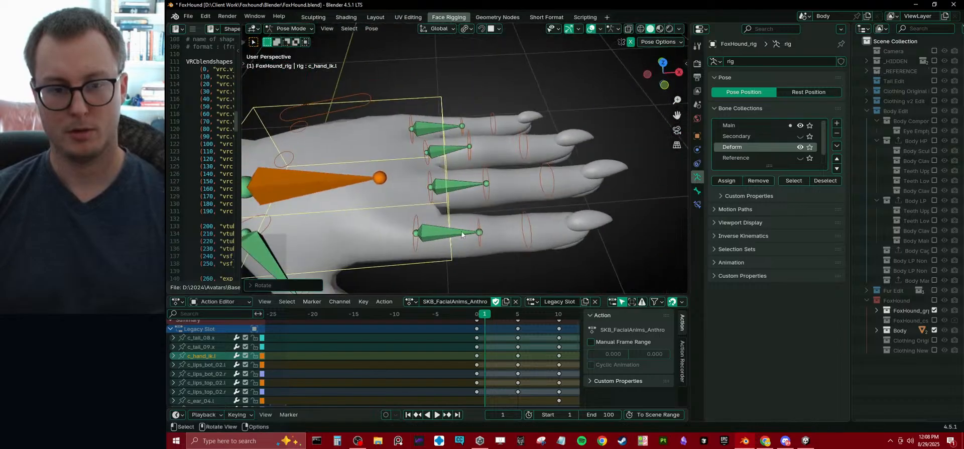
click(420, 244)
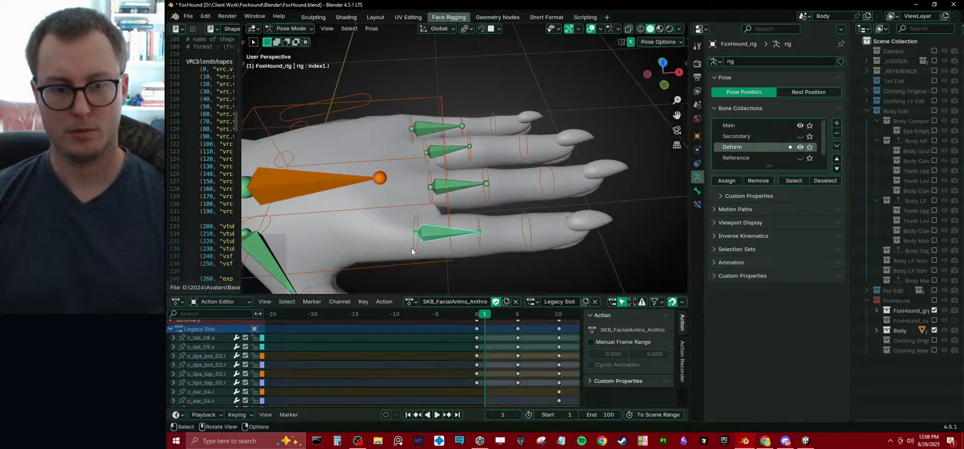
shift+click(429, 177)
shift+click(414, 142)
shift+click(428, 161)
key(KP_3)
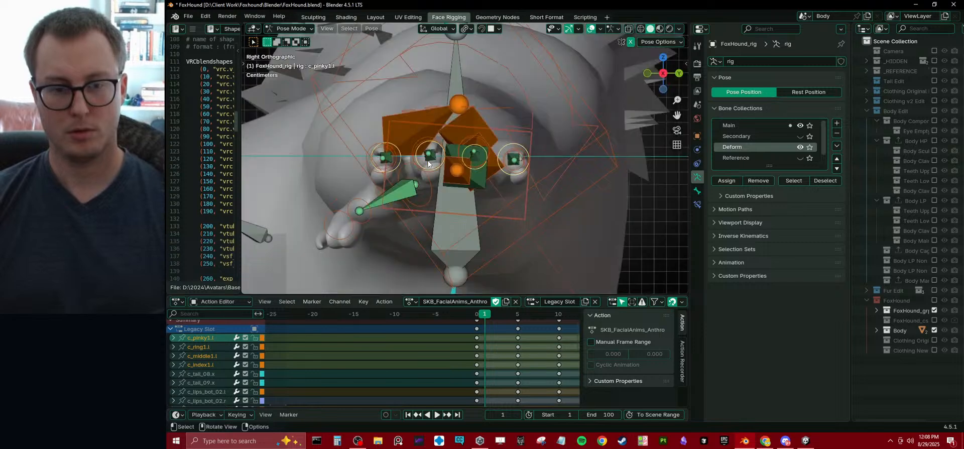
scroll(428, 164, up, 1)
scroll(428, 163, up, 2)
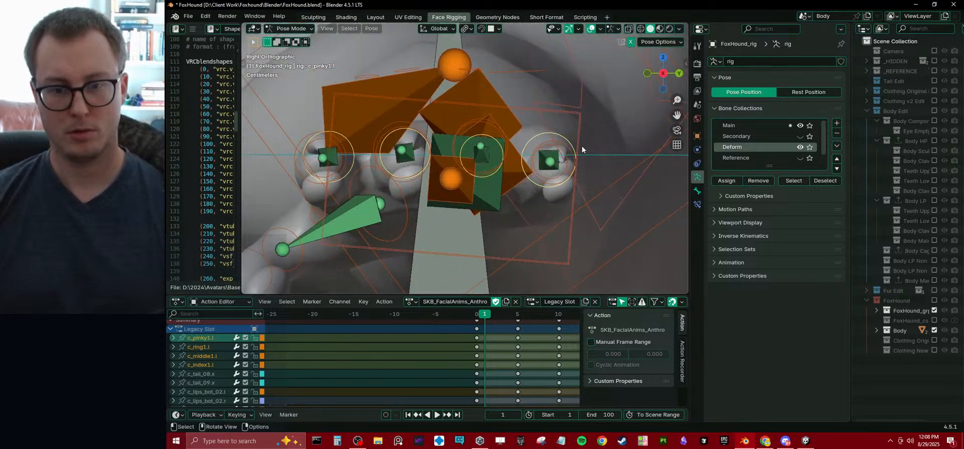
key(b)
middle_drag(333, 133, 304, 182)
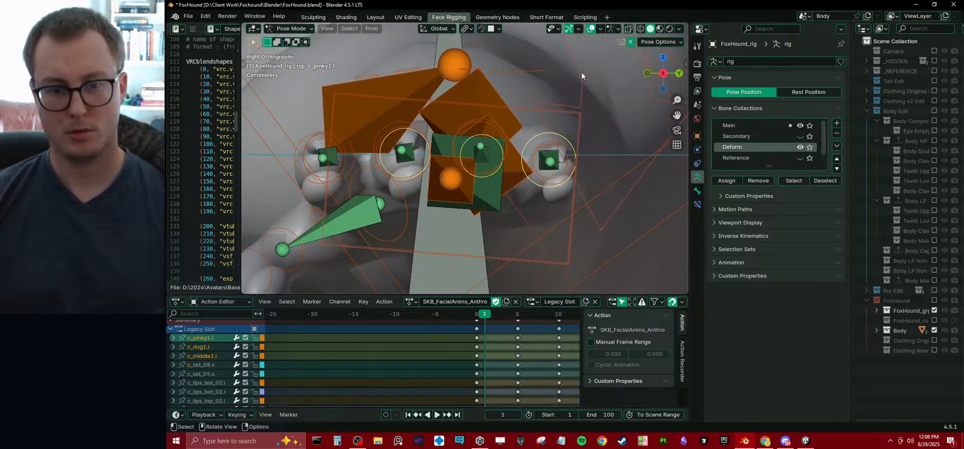
key(r)
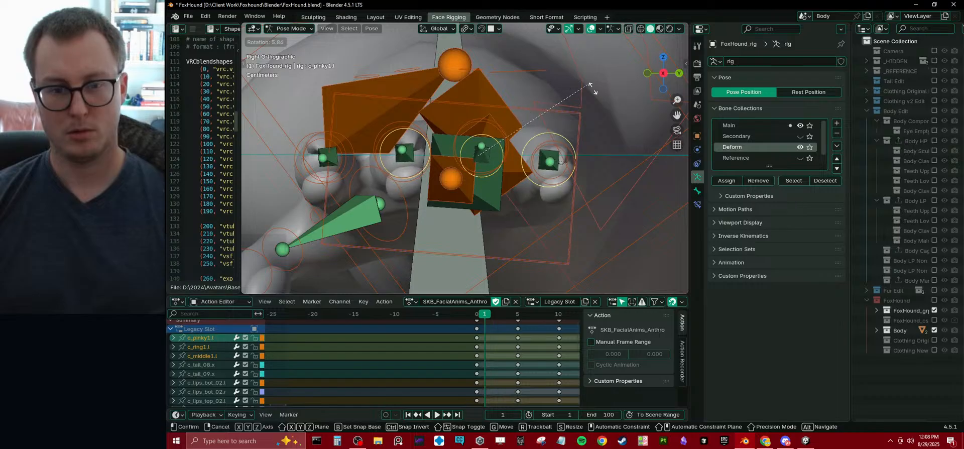
click(593, 88)
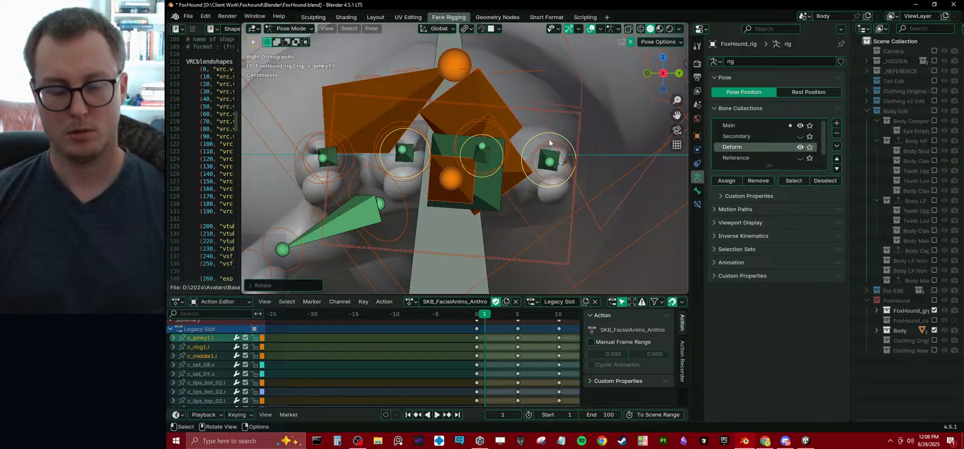
Step: Check the fingers without overlays, and rotate only c_pinky1.l about 7.3° in the right side view
click(592, 28)
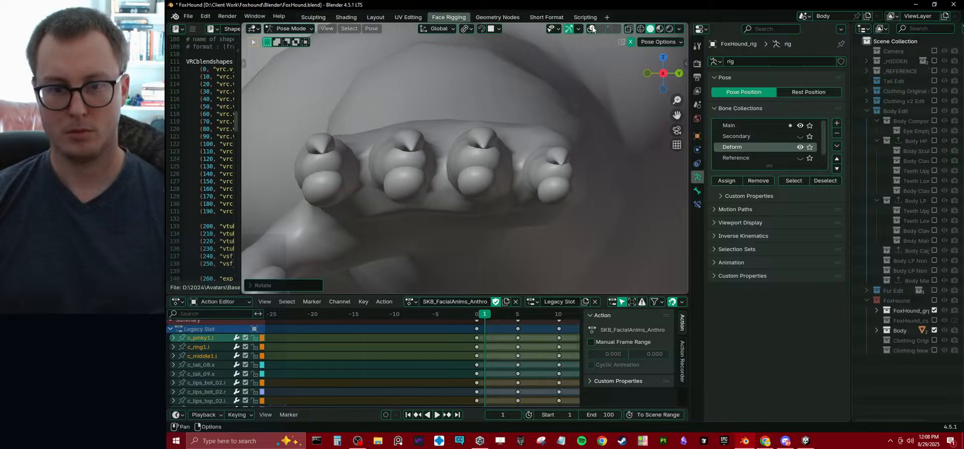
click(592, 29)
key(b)
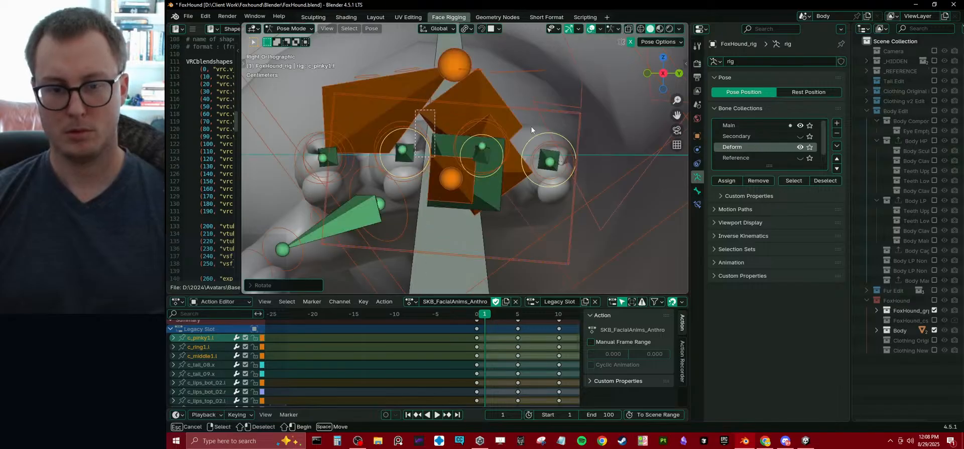
shift+drag(416, 110, 435, 157)
click(537, 186)
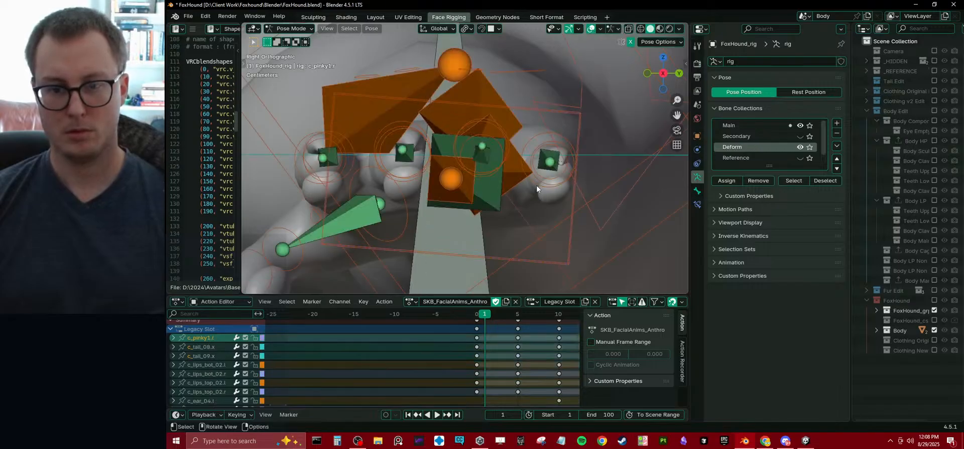
key(ctrl+z)
key(h)
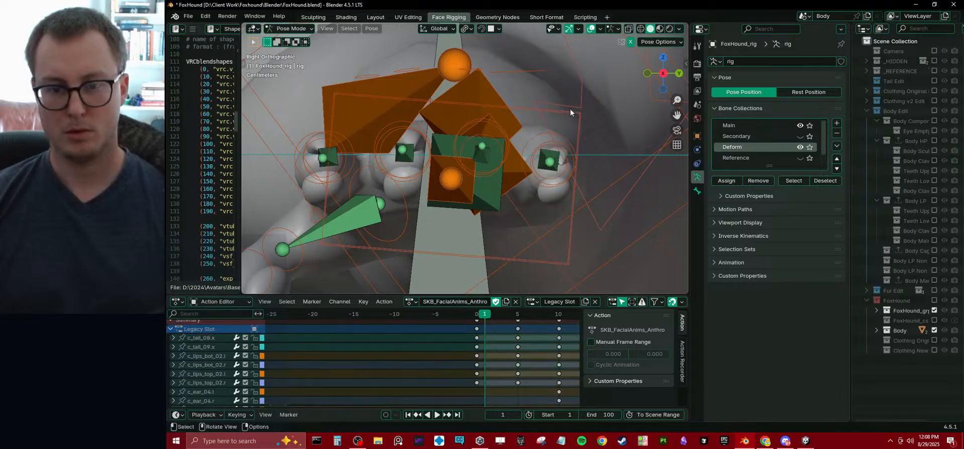
click(497, 158)
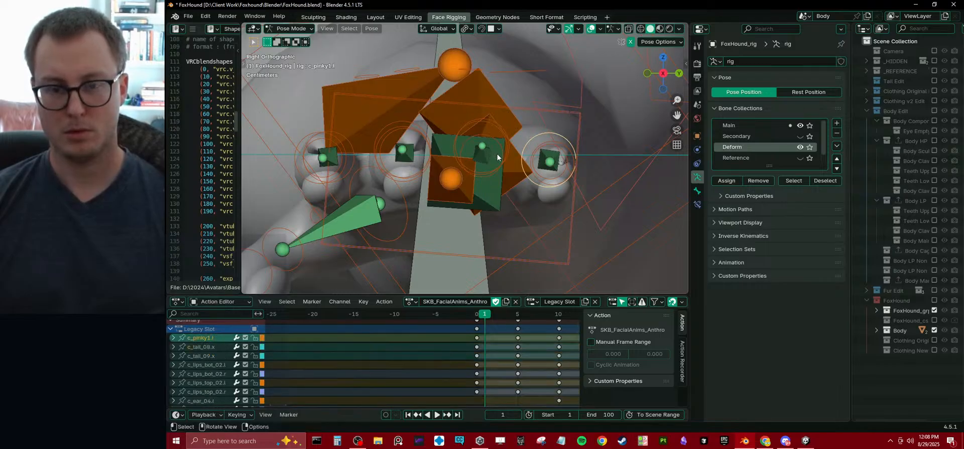
key(r)
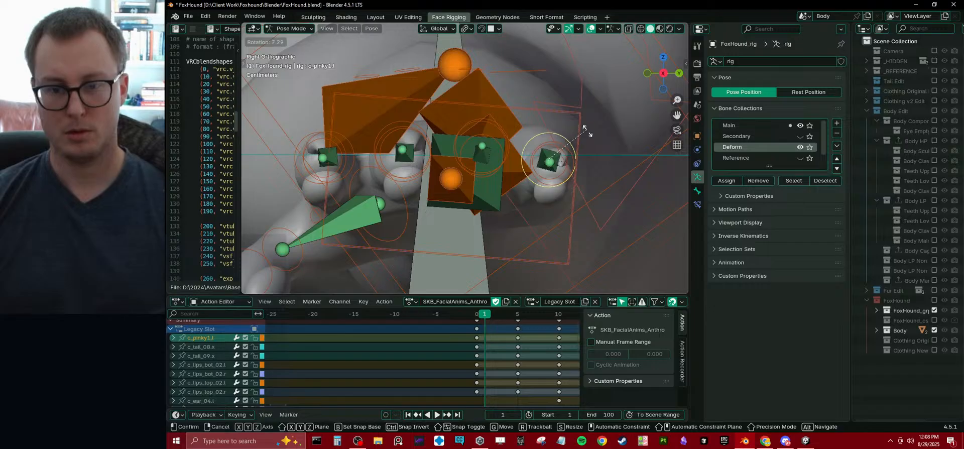
click(586, 132)
Step: Select all the rig's bones and keyframe the T-pose on frame 1
middle_drag(587, 131, 471, 185)
click(458, 169)
key(a)
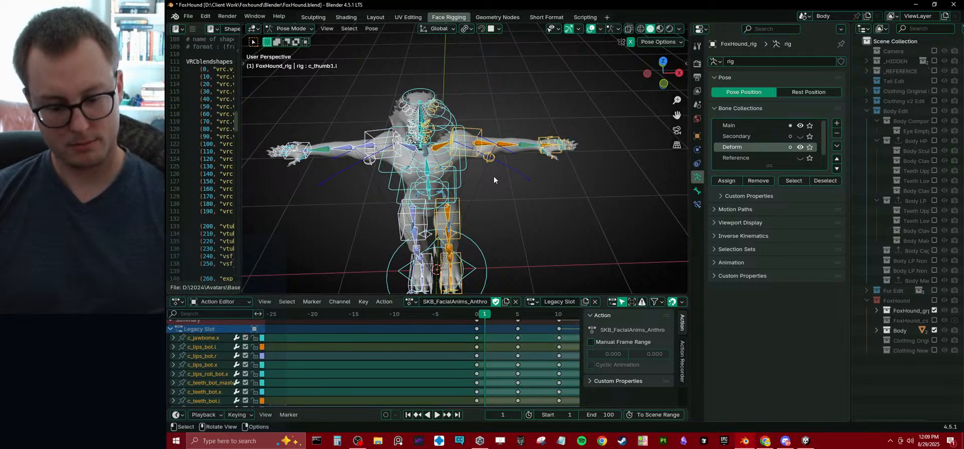
Step: Clear the bones' pose on frame 2 and keyframe it, finishing in Object Mode
key(Right)
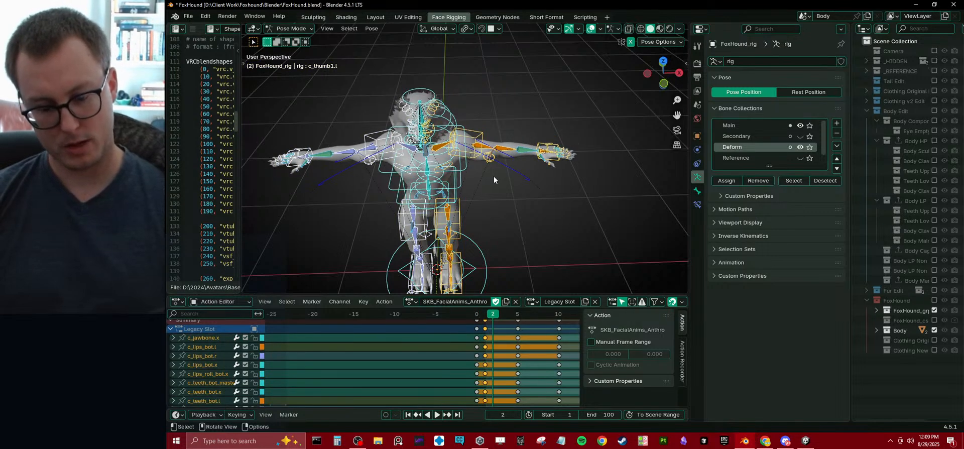
key(alt+r)
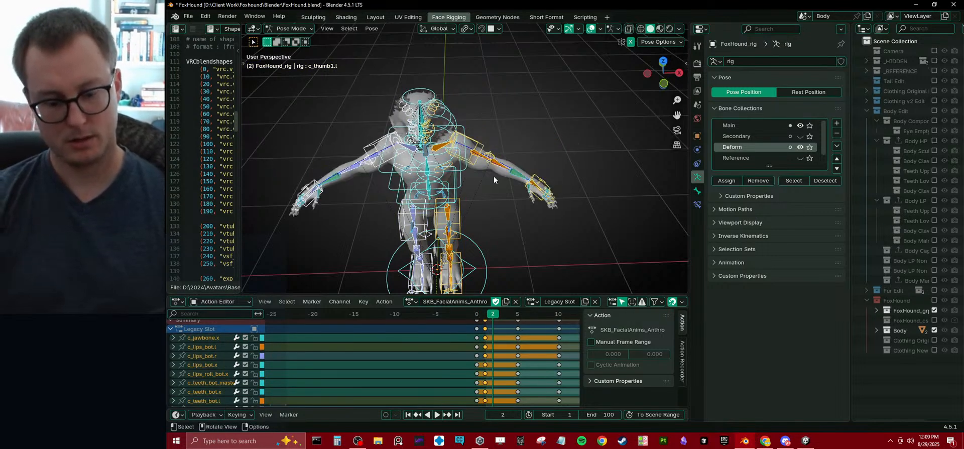
key(ctrl+Tab)
scroll(453, 172, down, 2)
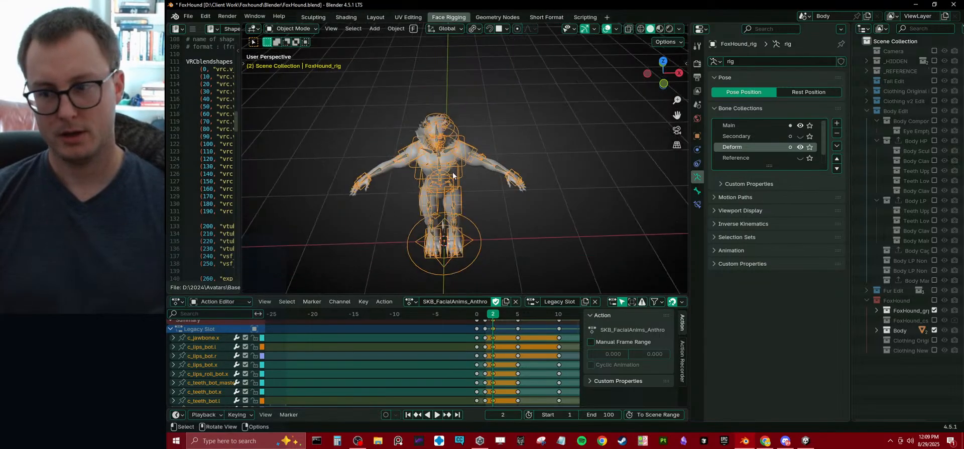
Step: Save FoxHound.blend, return to the T-pose on frame 1 and save the file again
middle_drag(453, 172, 507, 148)
key(ctrl+s)
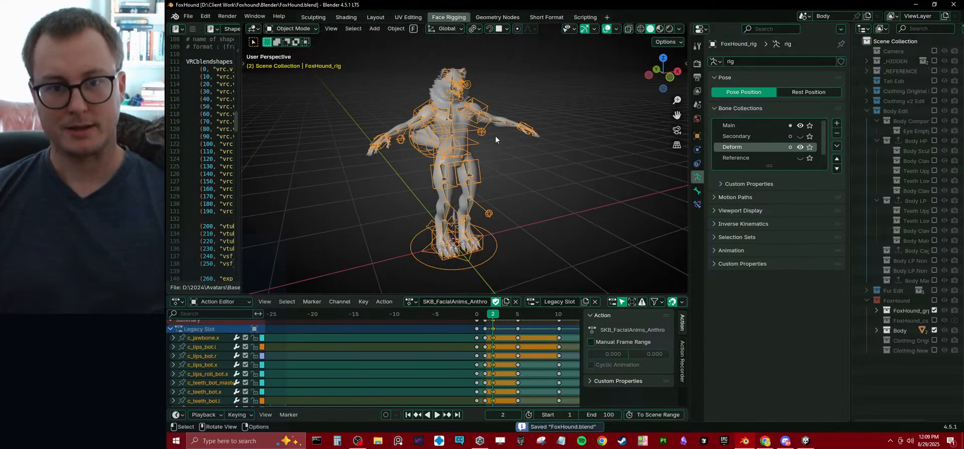
scroll(495, 136, up, 3)
key(q)
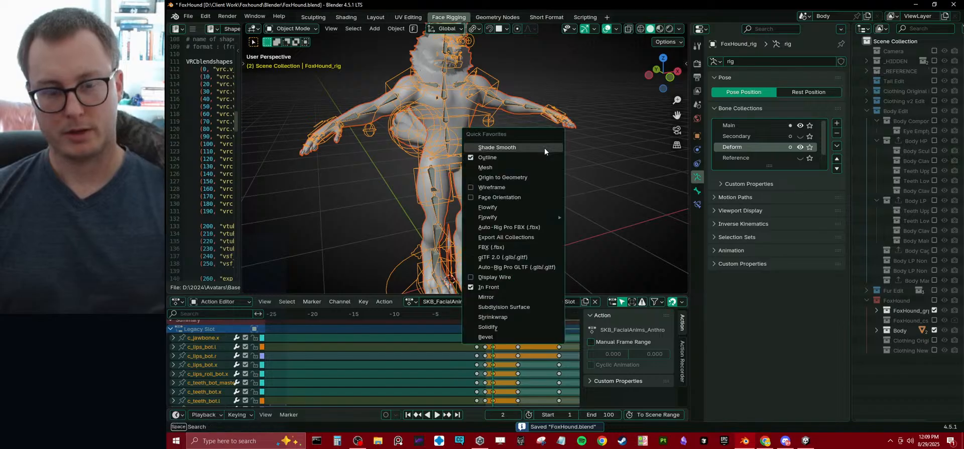
key(Escape)
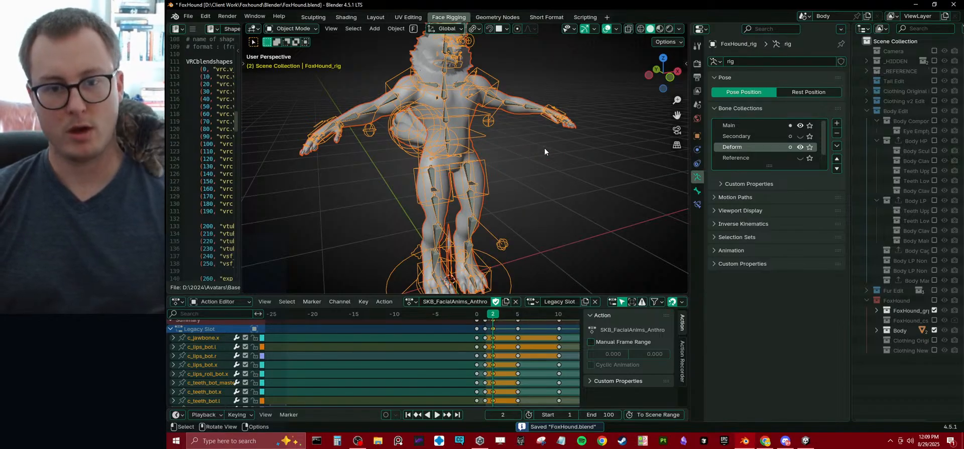
key(Left)
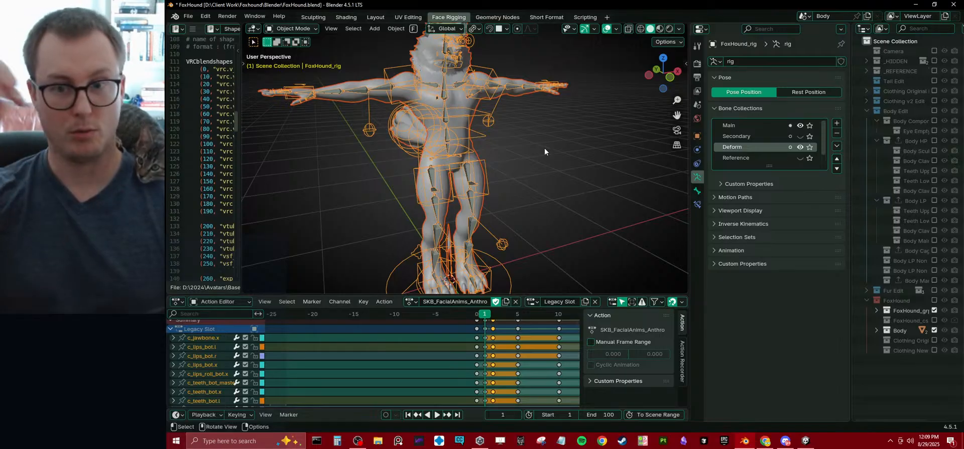
key(ctrl+s)
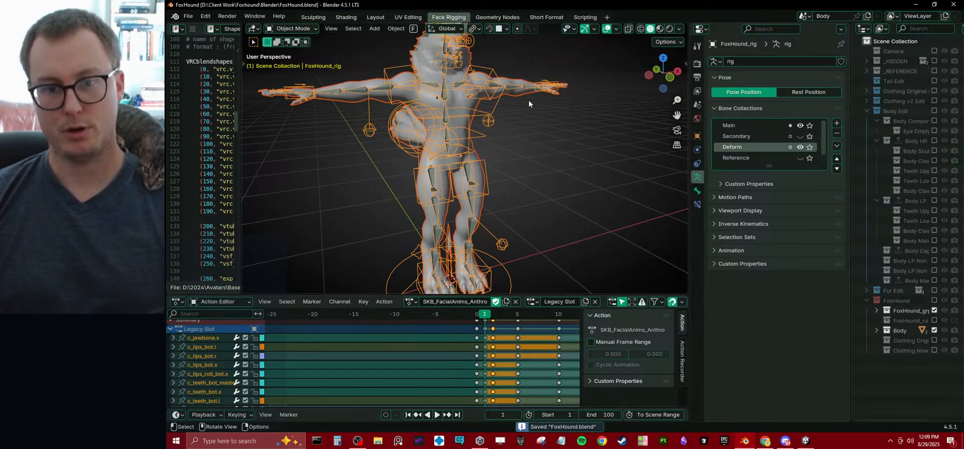
Step: Leave the Avatars 01 Unity project and open the VRCavi2Warudo Converter project from VRChat Creator Companion
middle_drag(529, 99, 547, 116)
key(q)
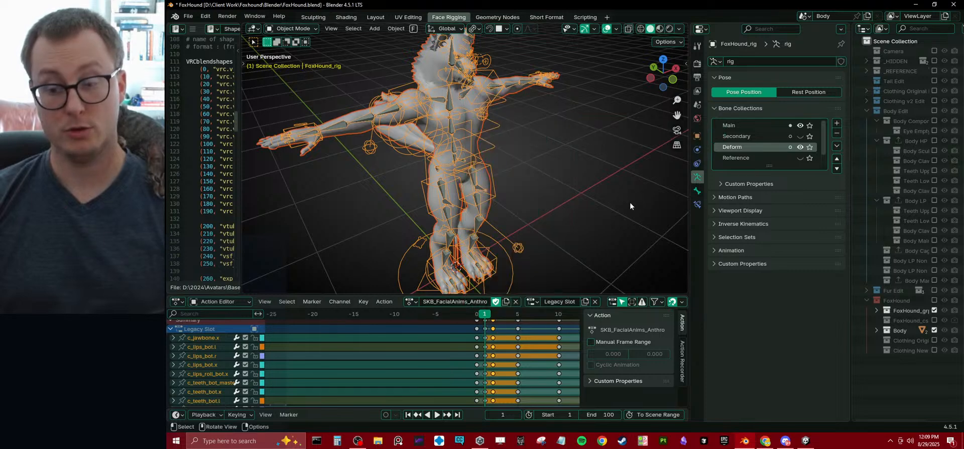
click(806, 442)
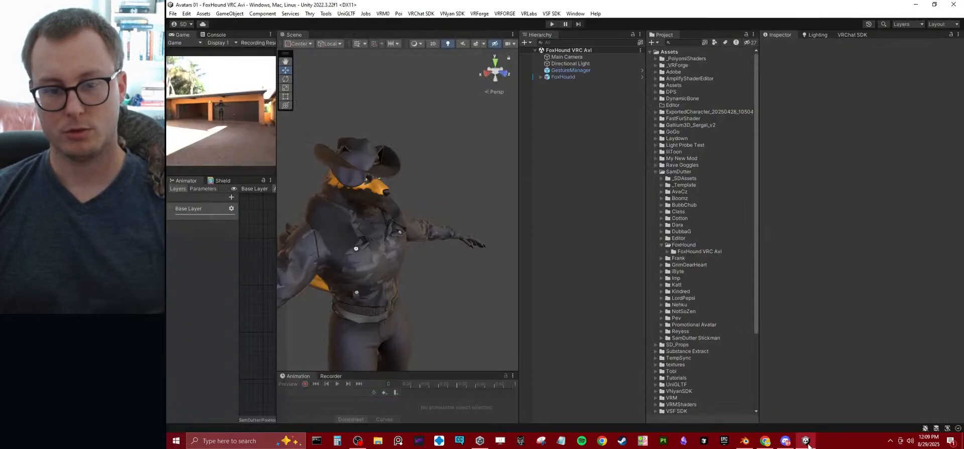
click(476, 441)
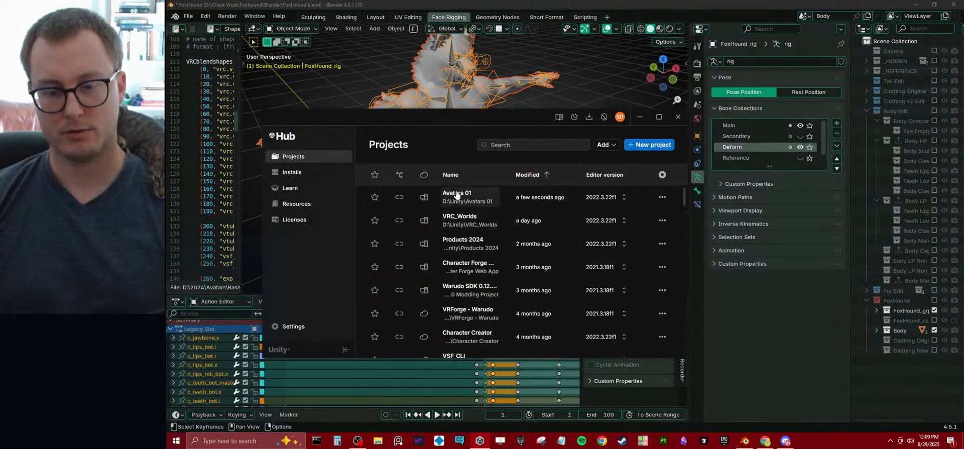
click(677, 117)
click(461, 441)
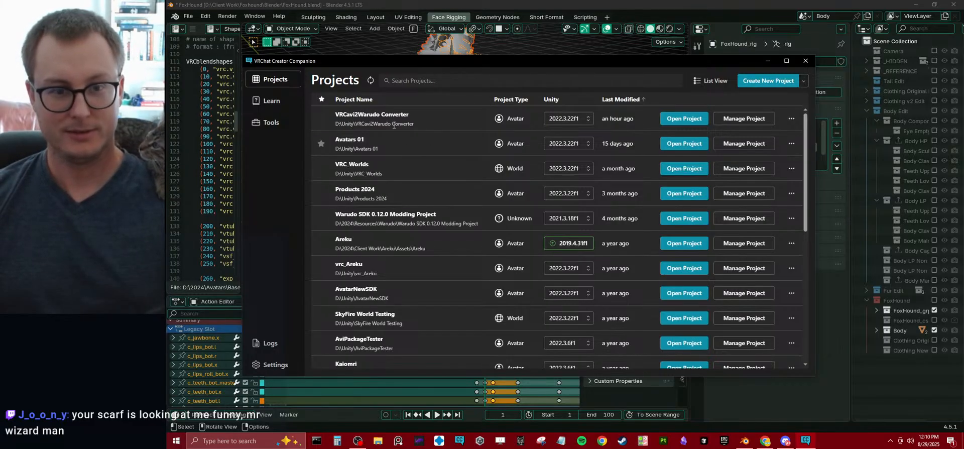
click(661, 121)
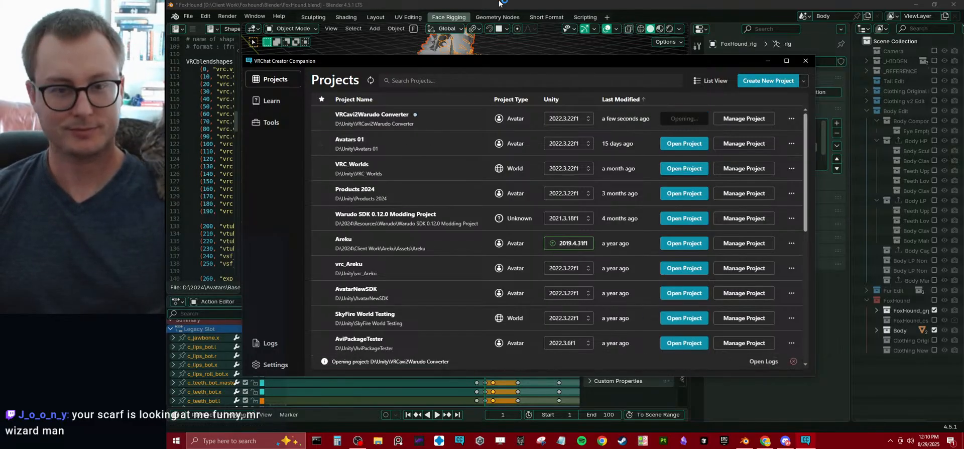
click(501, 4)
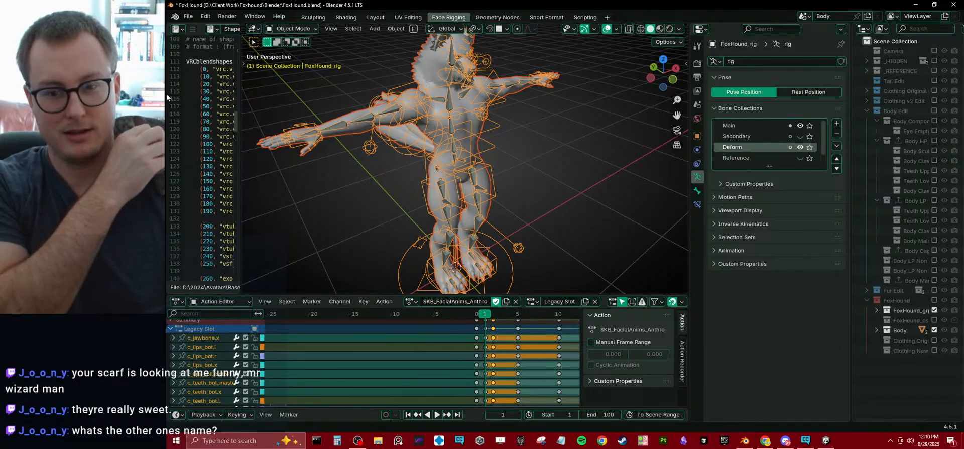
click(535, 185)
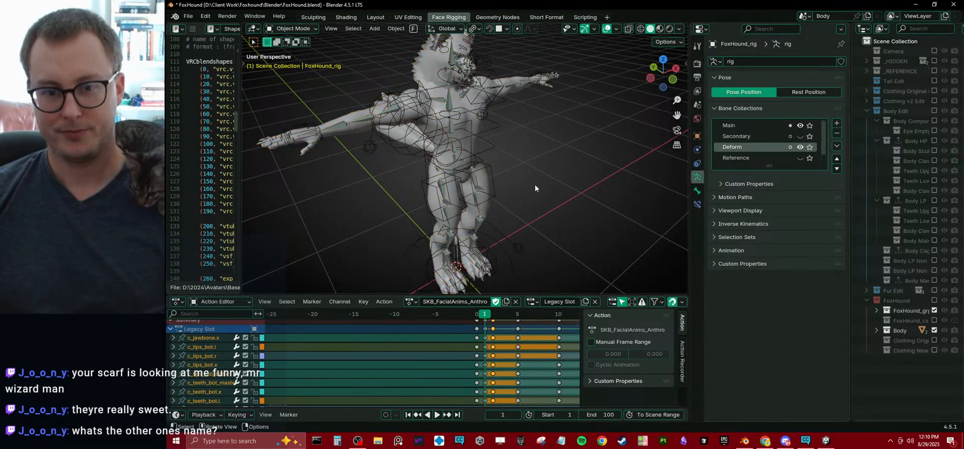
Step: In Unity's VRCavi2Warudo Converter project, reveal the FoxHound FBX model in File Explorer and copy its folder path
click(826, 439)
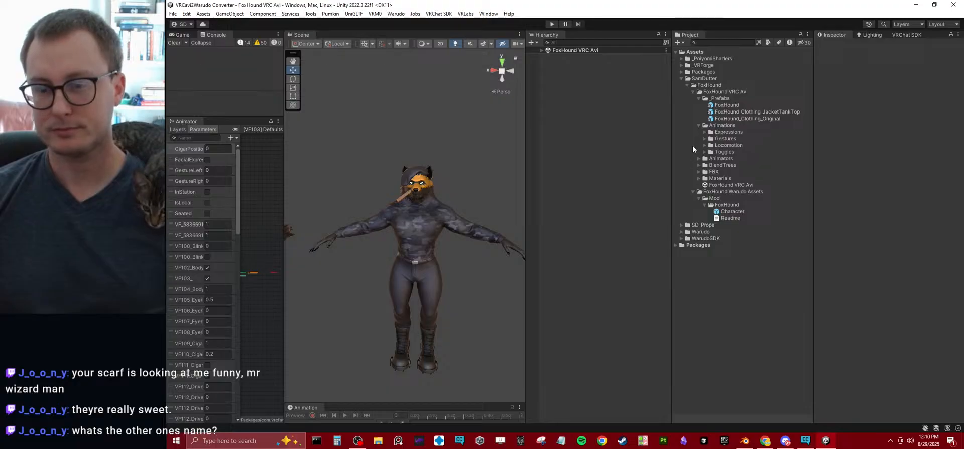
click(704, 172)
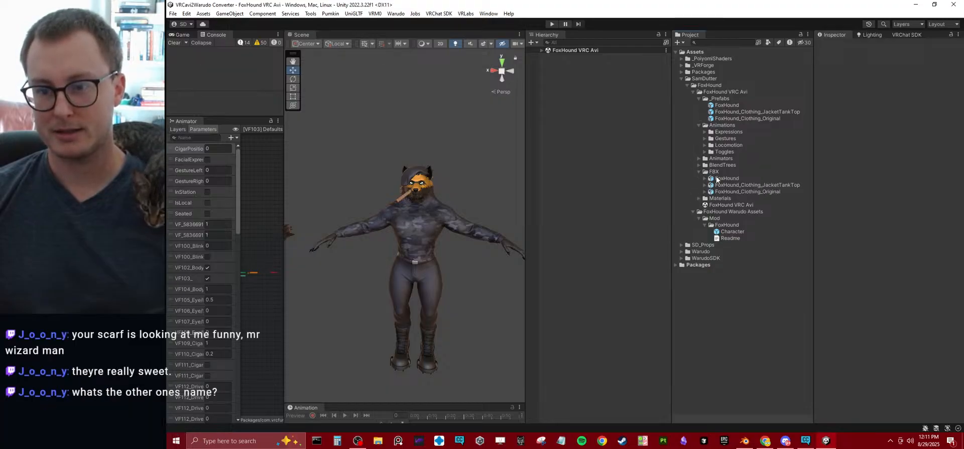
right_click(718, 178)
click(751, 181)
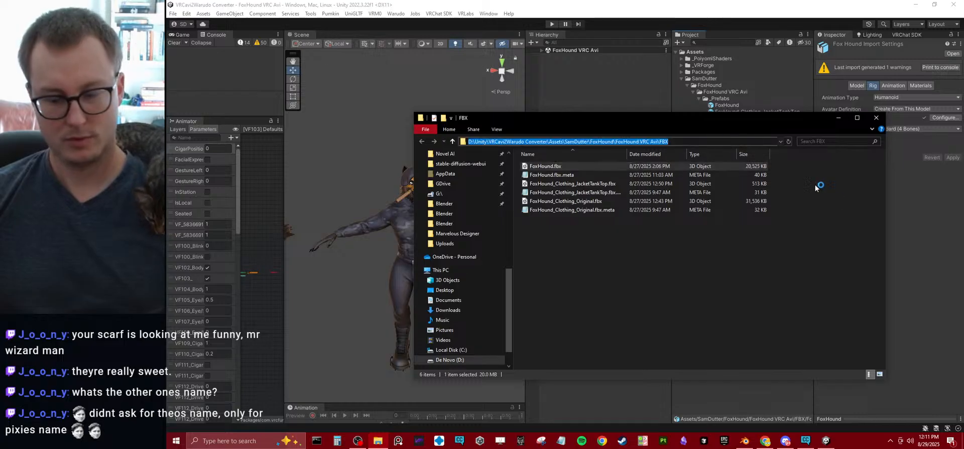
click(902, 243)
Step: Switch to Blender, select everything and export FoxHound.fbx through Auto-Rig Pro into the VRCavi2Warudo Converter project's FoxHound VRC Avi\FBX folder
click(745, 441)
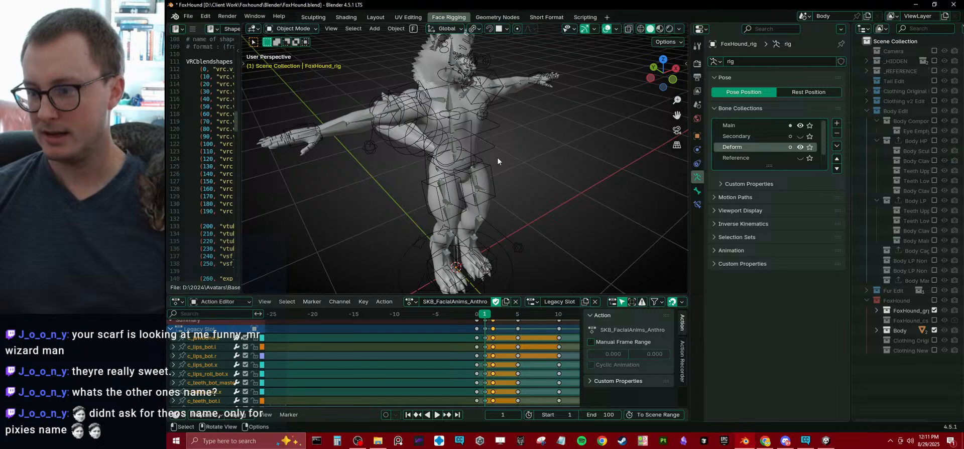
key(a)
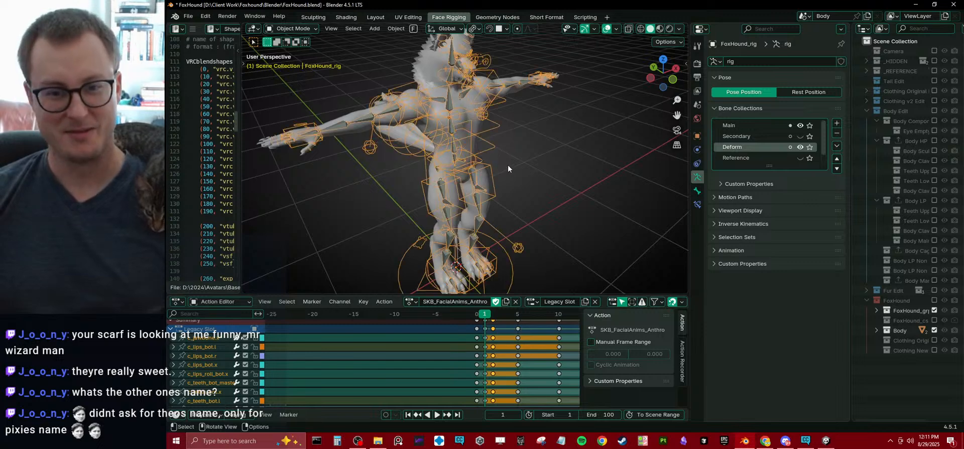
key(q)
click(515, 245)
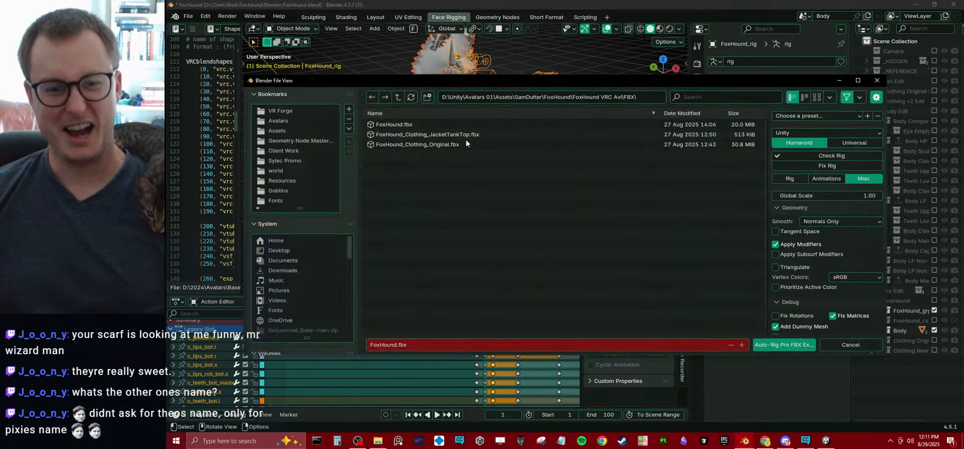
click(596, 101)
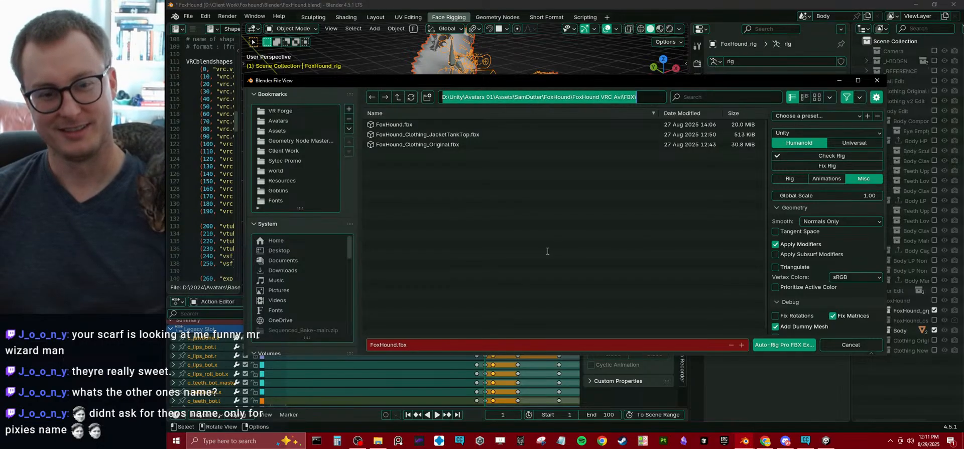
text(D:\Unity\VRCavi2Warudo Converter\Assets\SamDutter\FoxHound\FoxHound VRC Avi\FBX\)
key(Return)
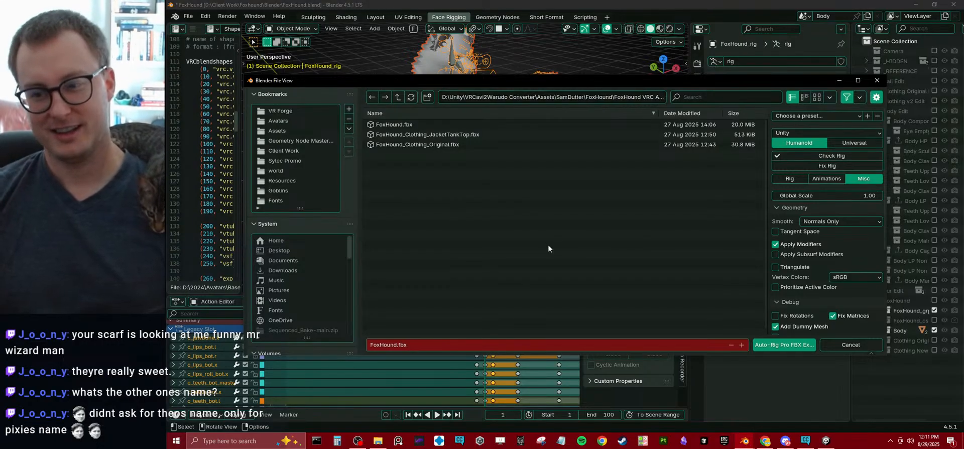
click(782, 345)
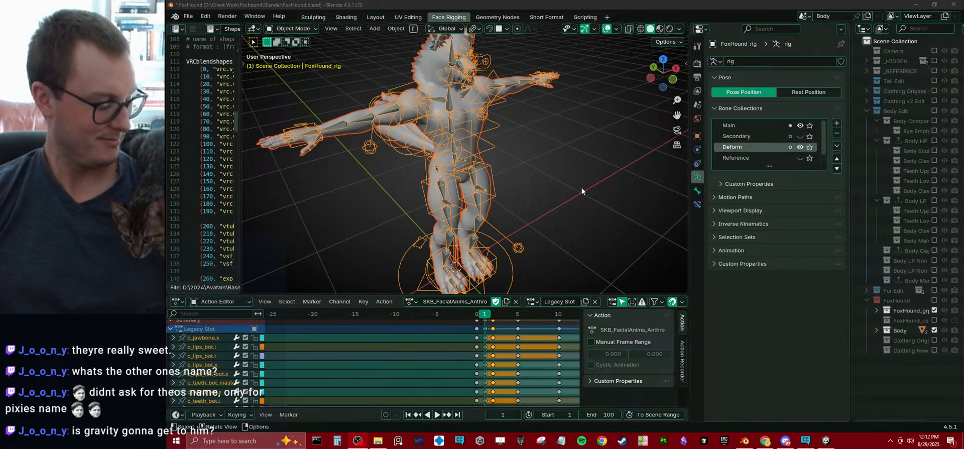
click(555, 194)
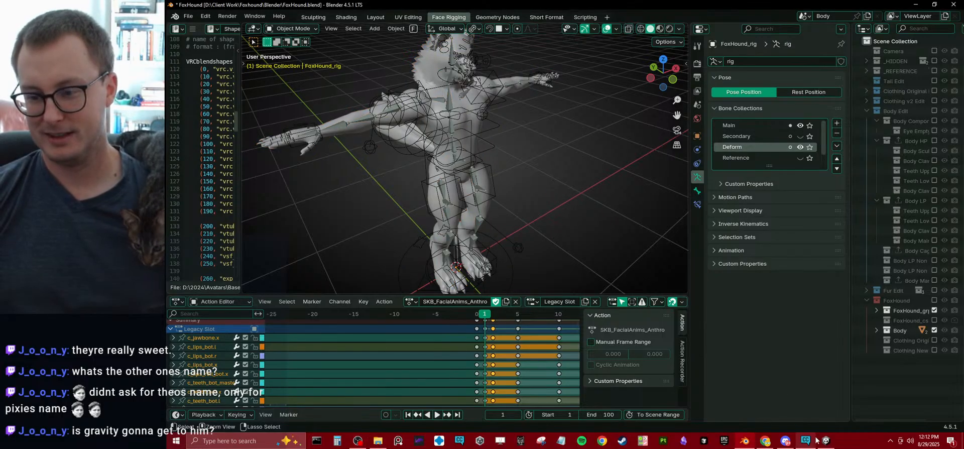
Step: Switch to Unity and delete the old FoxHound, Character and (VRCFury) FoxHound objects from the FoxHound VRC Avi scene
click(826, 441)
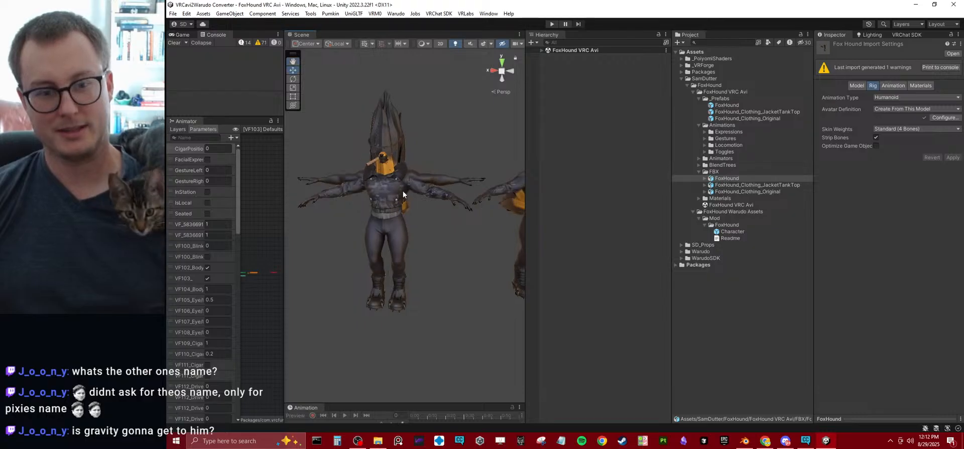
alt+drag(403, 191, 272, 309)
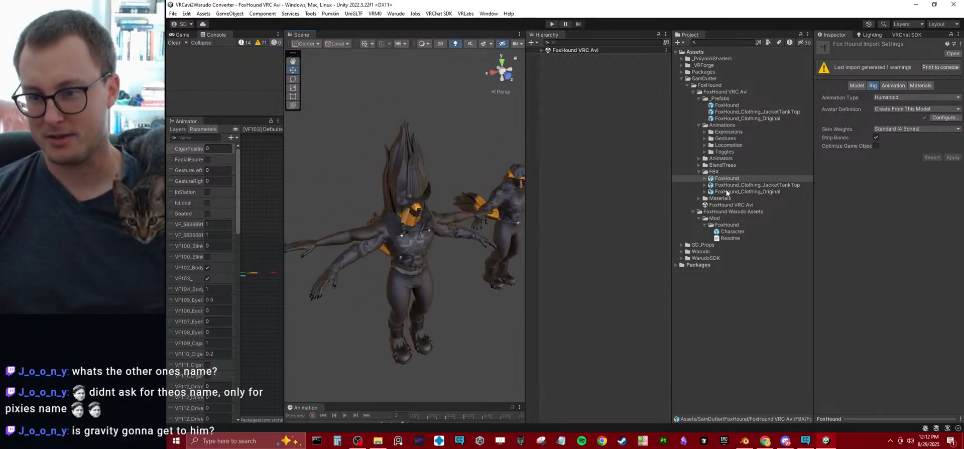
click(542, 50)
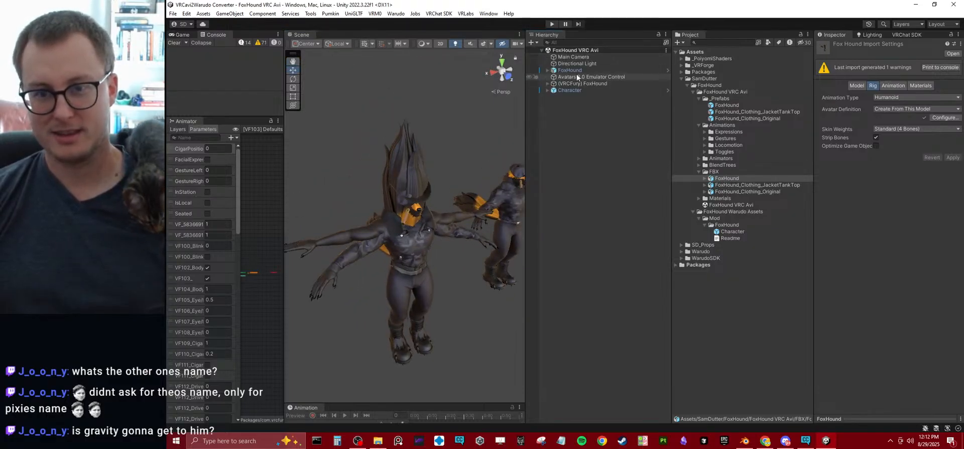
click(571, 70)
key(Delete)
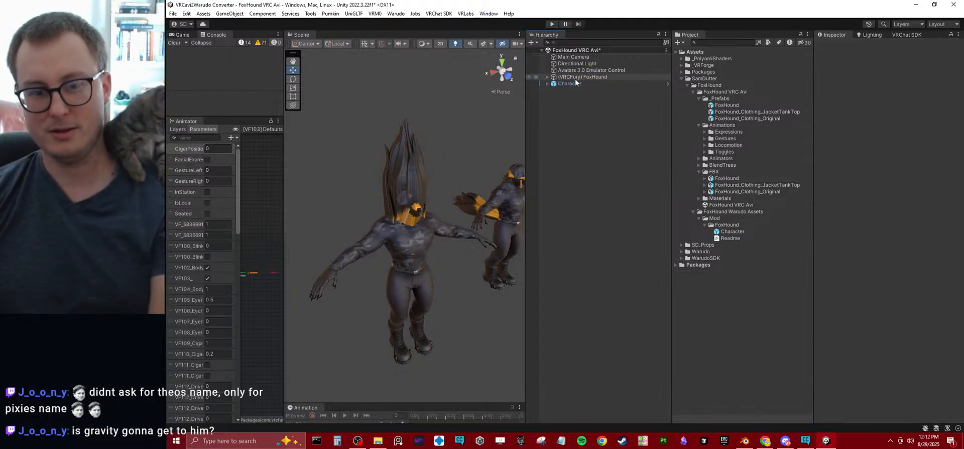
click(570, 84)
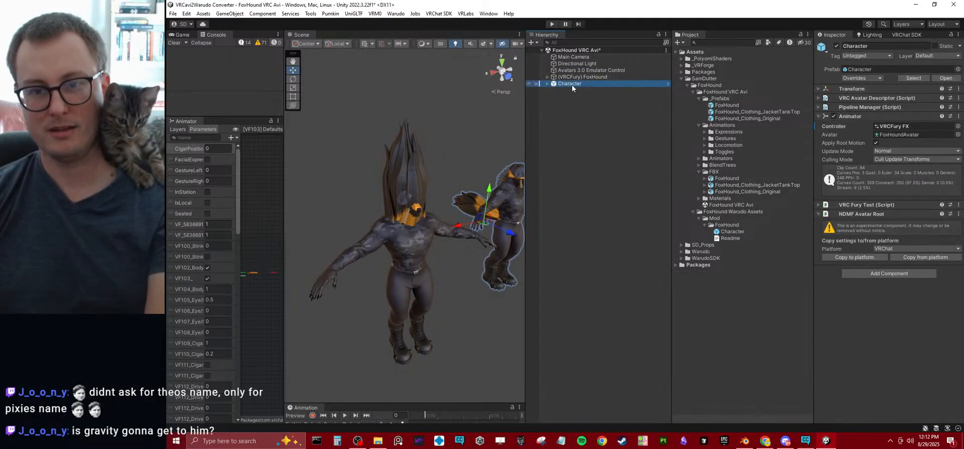
key(Delete)
click(571, 77)
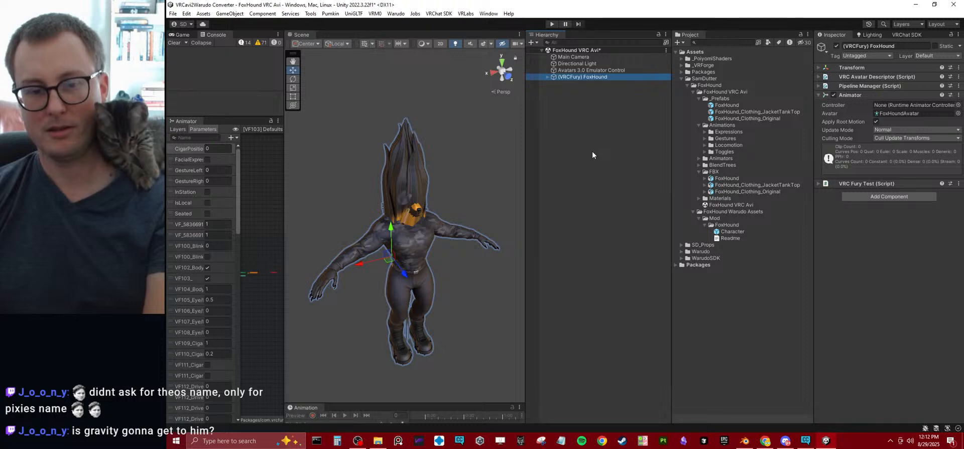
key(Delete)
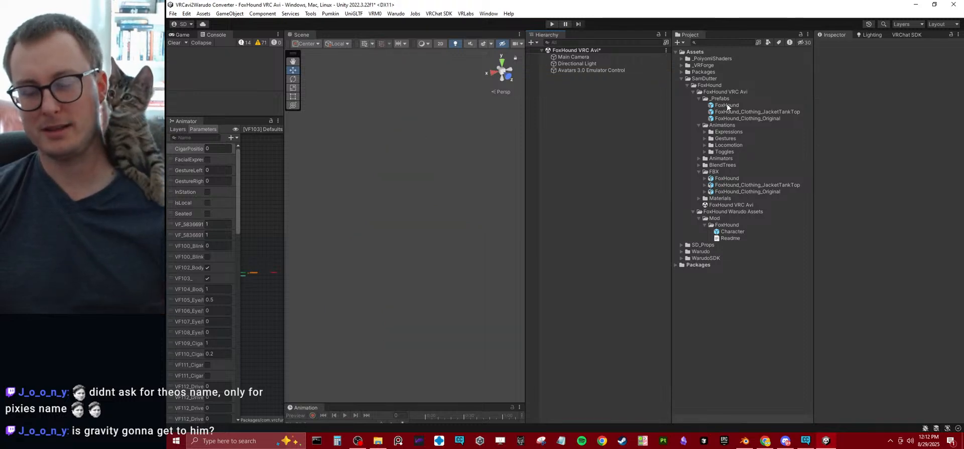
Step: Add the FoxHound prefab from the _Prefabs folder to the scene and save it
drag(728, 104, 552, 205)
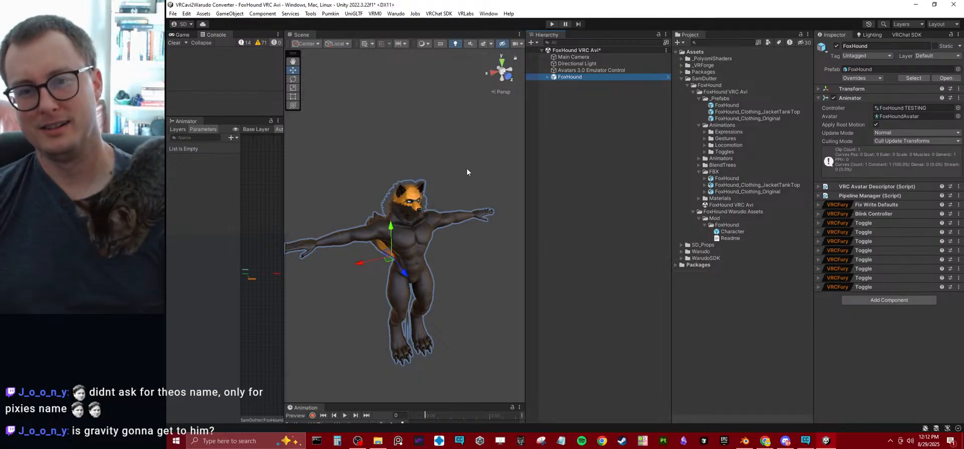
key(ctrl+s)
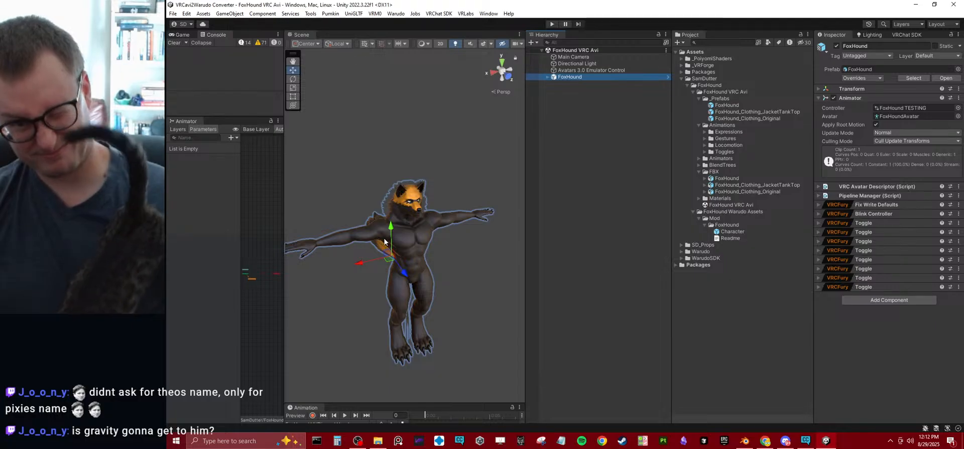
Step: Nest the FoxHound_Clothing_JacketTankTop prefab under FoxHound and add the FoxHound_Clothing_Original prefab at the scene's root level
click(547, 78)
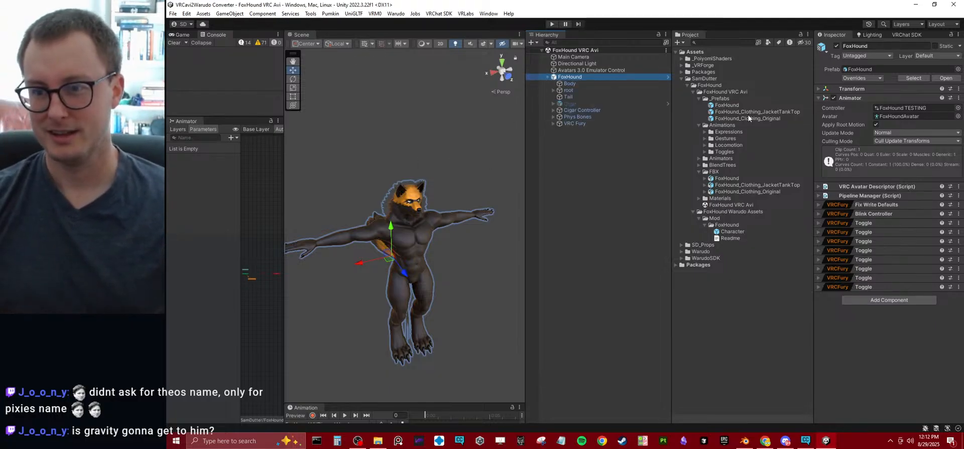
drag(747, 113, 575, 78)
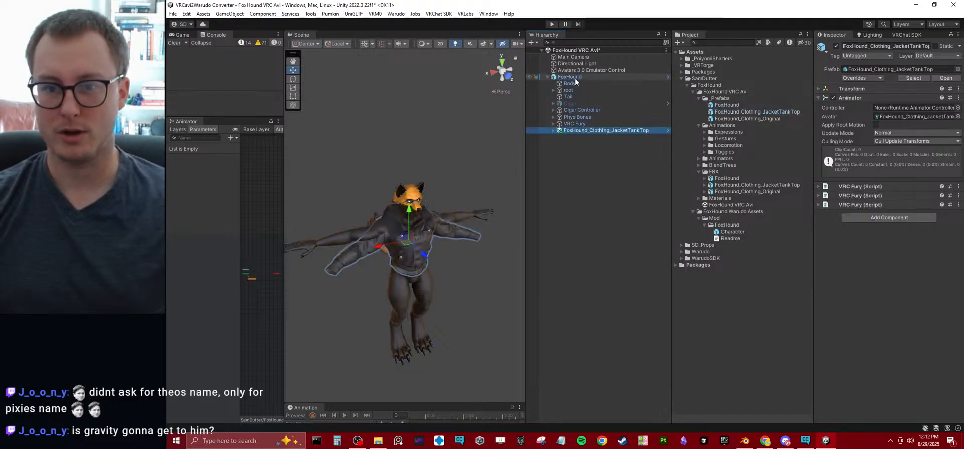
drag(723, 119, 575, 75)
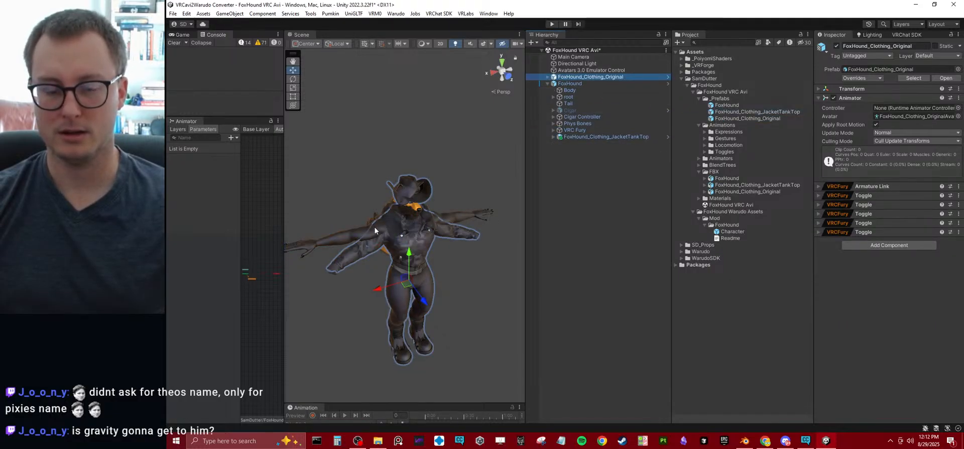
alt+drag(383, 234, 397, 182)
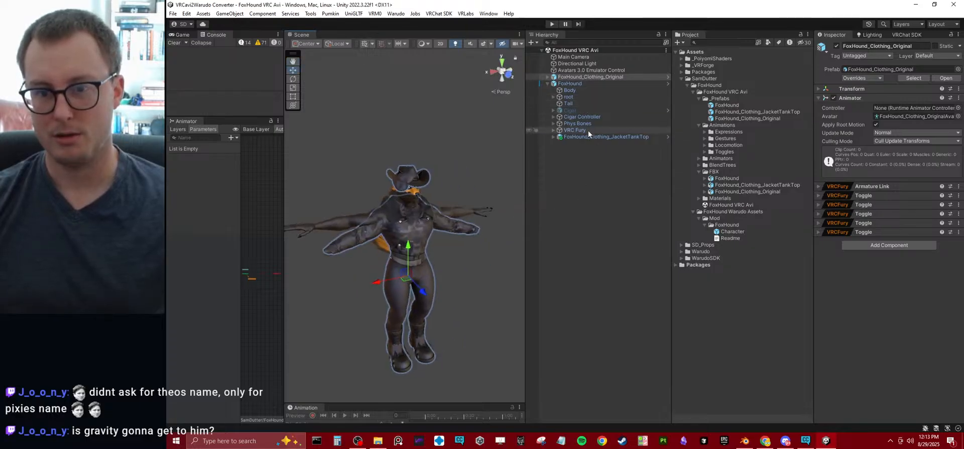
Step: Nest FoxHound_Clothing_Original under FoxHound and review its VRCFury Armature Link's advanced options in the prefab, then return to the scene
drag(585, 77, 572, 83)
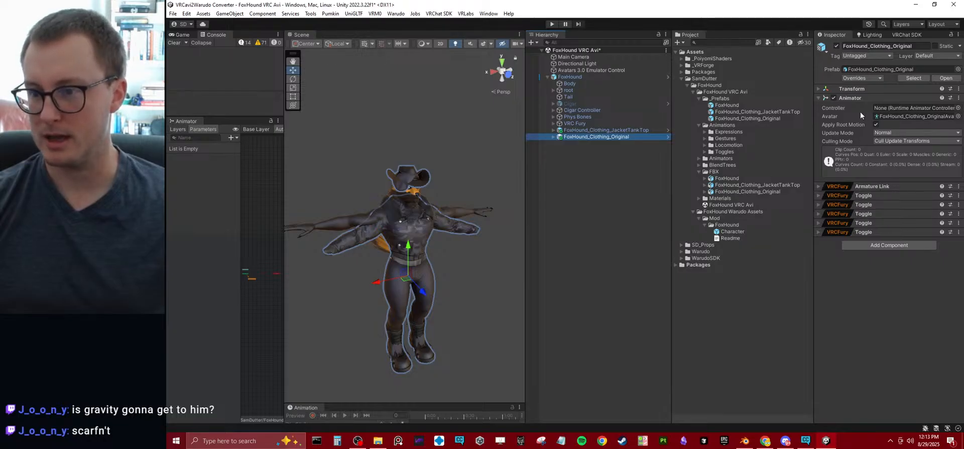
click(863, 188)
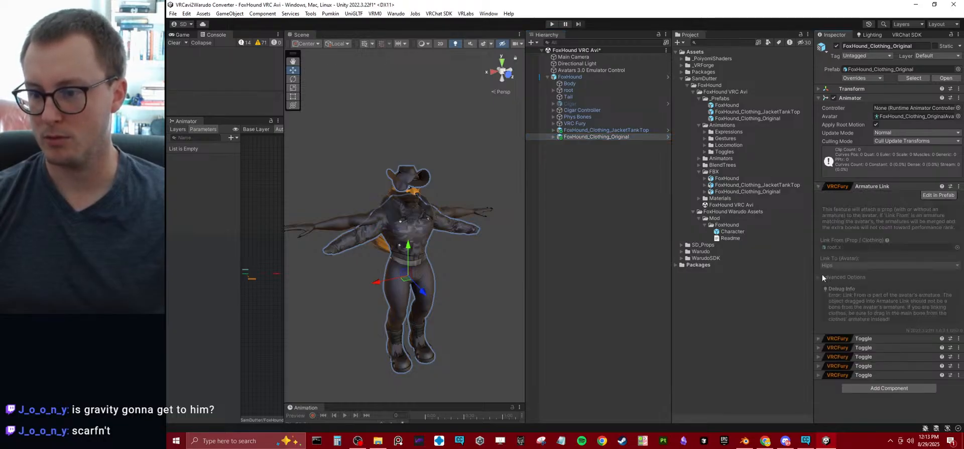
click(946, 195)
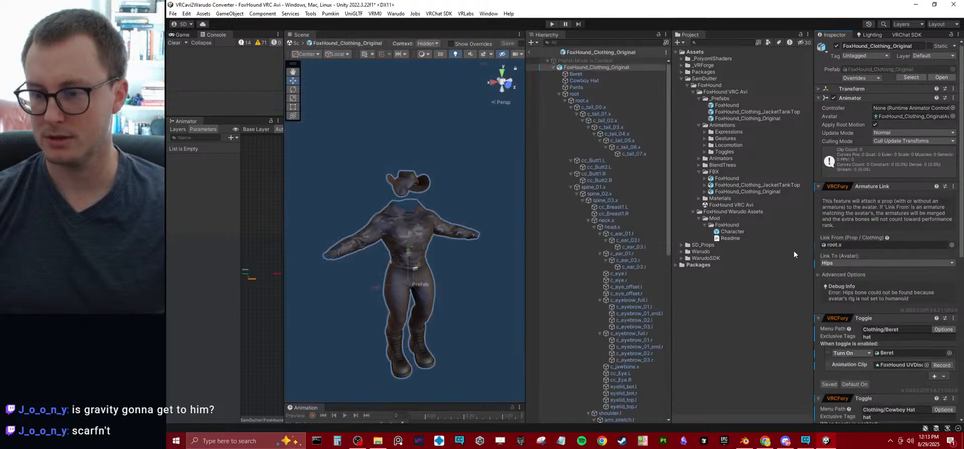
click(819, 275)
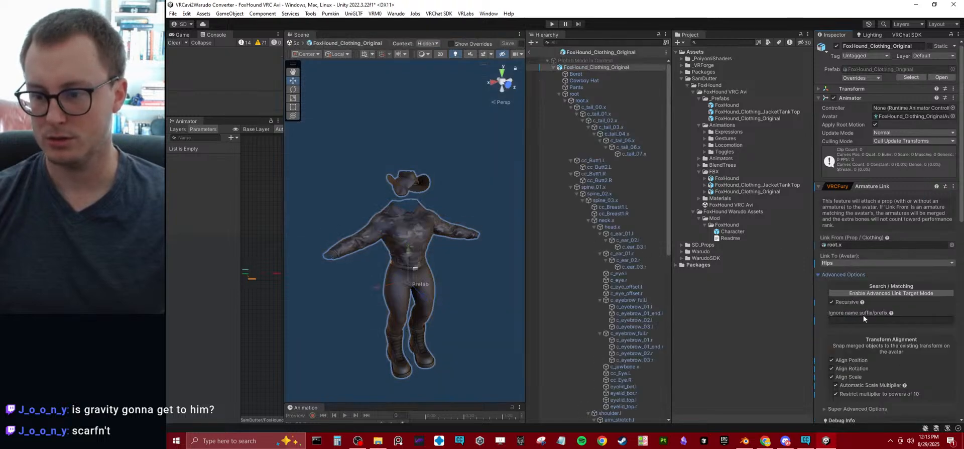
click(528, 53)
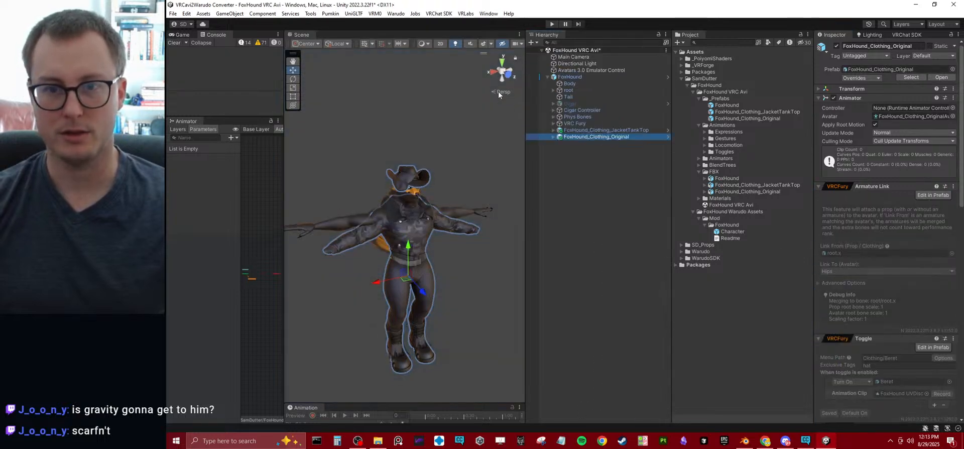
middle_drag(463, 183, 399, 260)
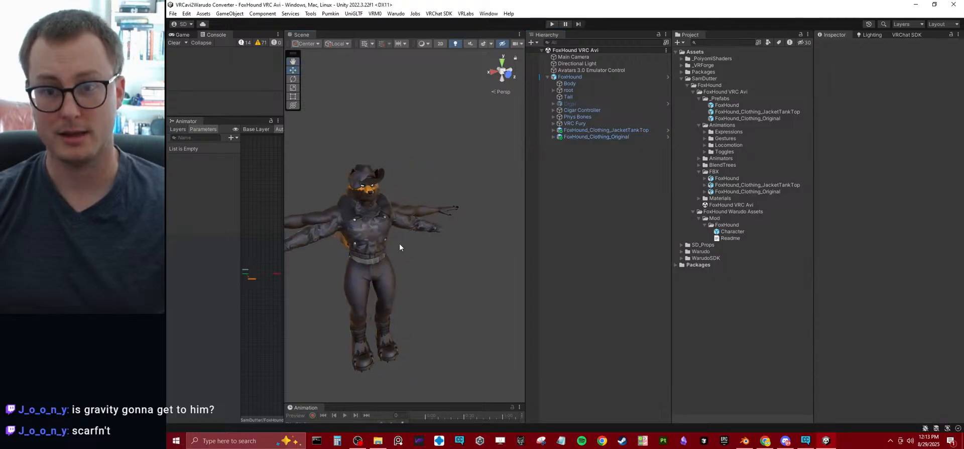
alt+drag(399, 243, 424, 255)
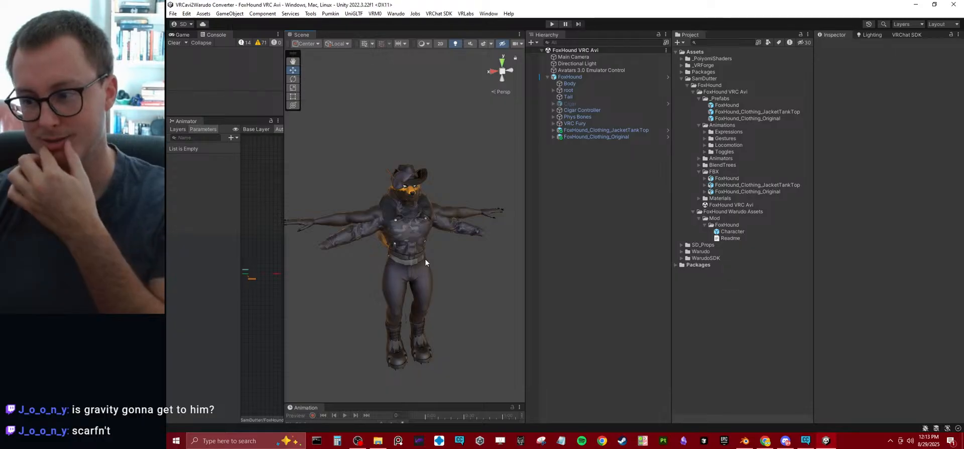
Step: Switch to Blender and select all geometry of the Body mesh in Edit Mode
click(753, 444)
middle_drag(478, 204, 422, 177)
scroll(456, 191, up, 5)
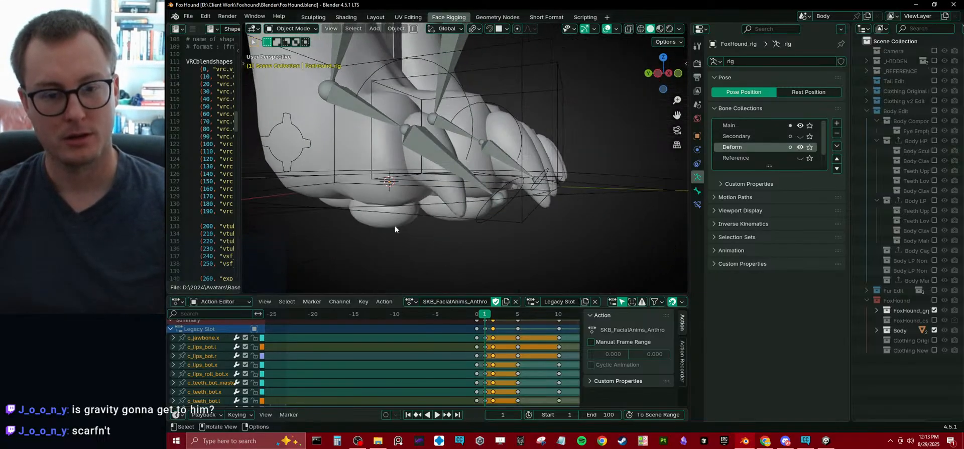
click(395, 226)
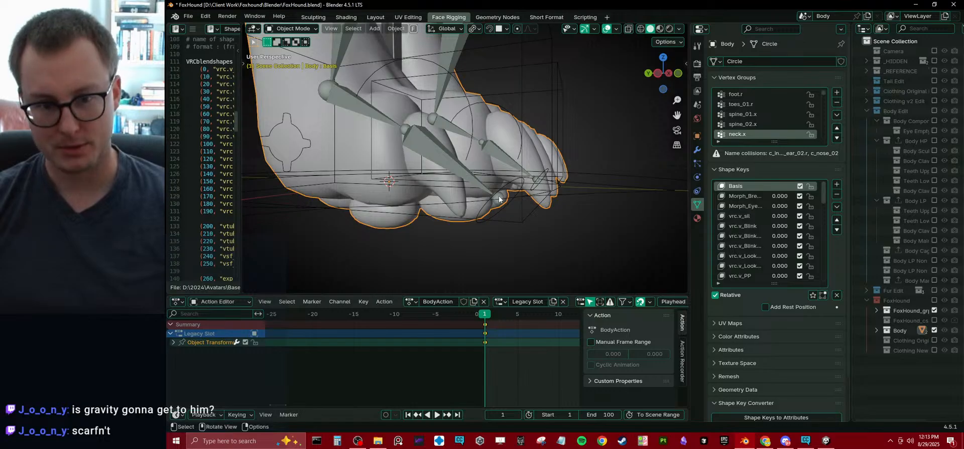
middle_drag(495, 200, 440, 193)
key(Tab)
key(a)
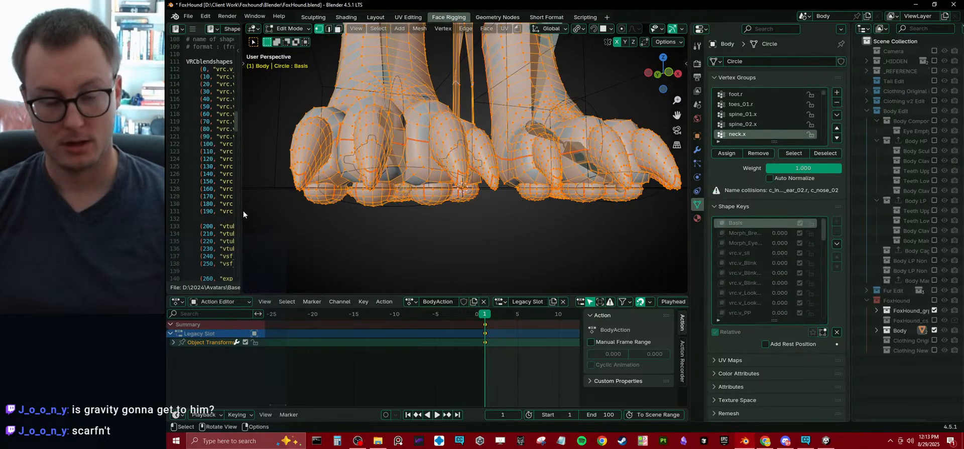
Step: Open the UV Editing workspace and step through the Body mesh's UV maps to UVMap.002
click(405, 17)
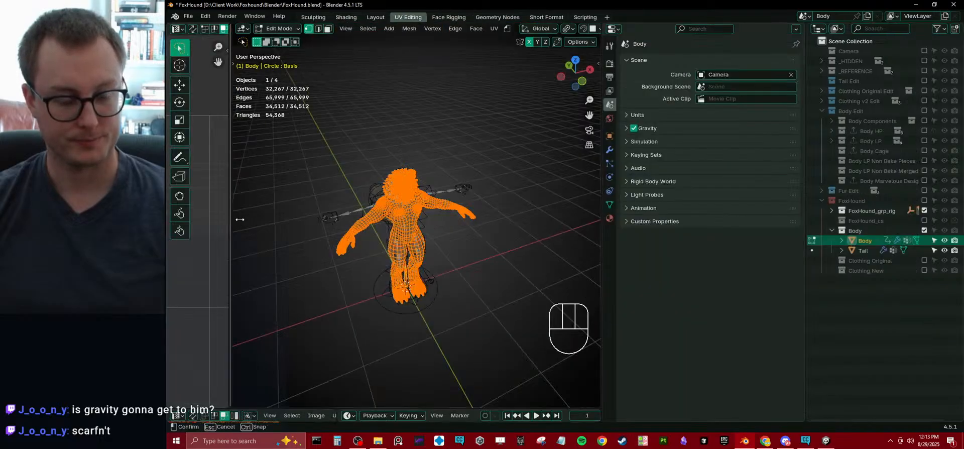
key(a)
key(KP_Decimal)
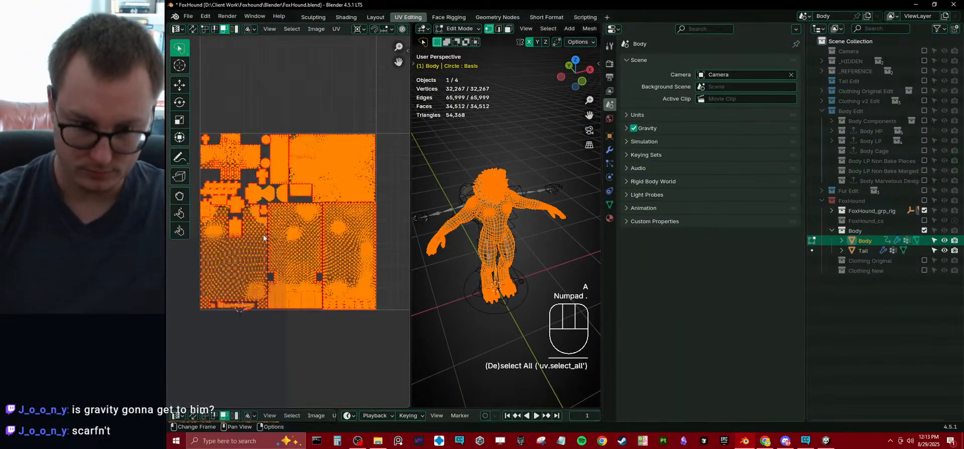
click(610, 205)
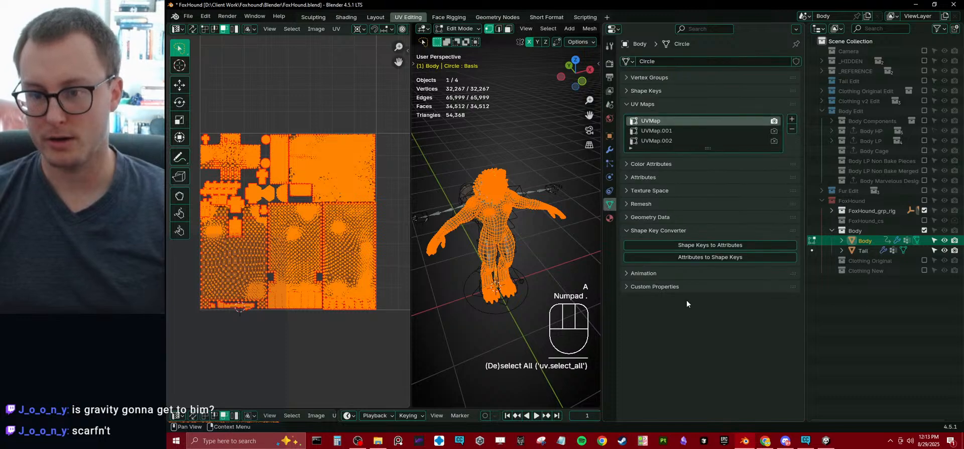
click(652, 131)
click(653, 141)
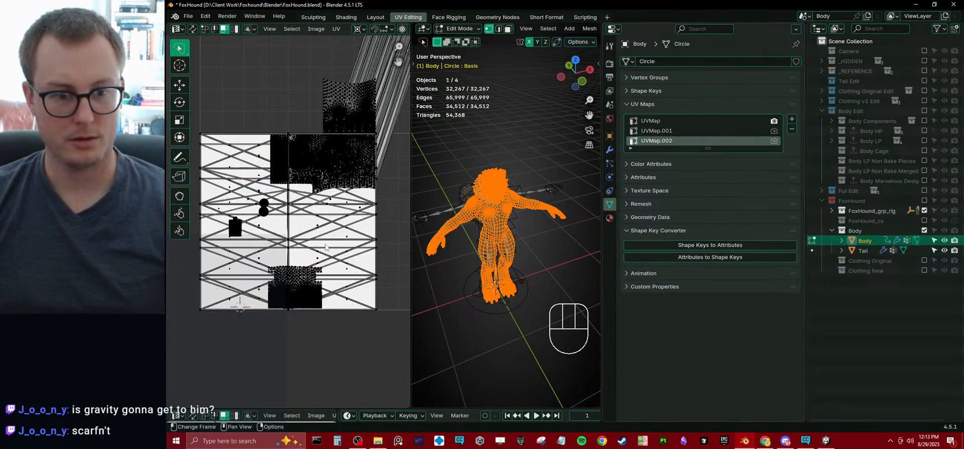
Step: Isolate the large foot pad geometry and examine where its UVs sit in UVMap.002
scroll(298, 204, down, 7)
scroll(298, 204, up, 1)
scroll(503, 226, up, 5)
middle_drag(507, 261, 515, 206)
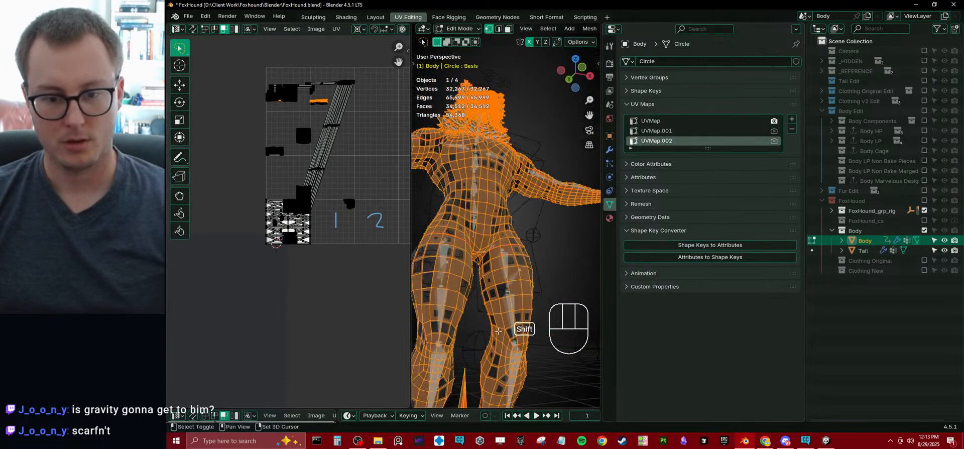
shift+middle_drag(518, 339, 565, 83)
scroll(505, 236, up, 2)
click(501, 171)
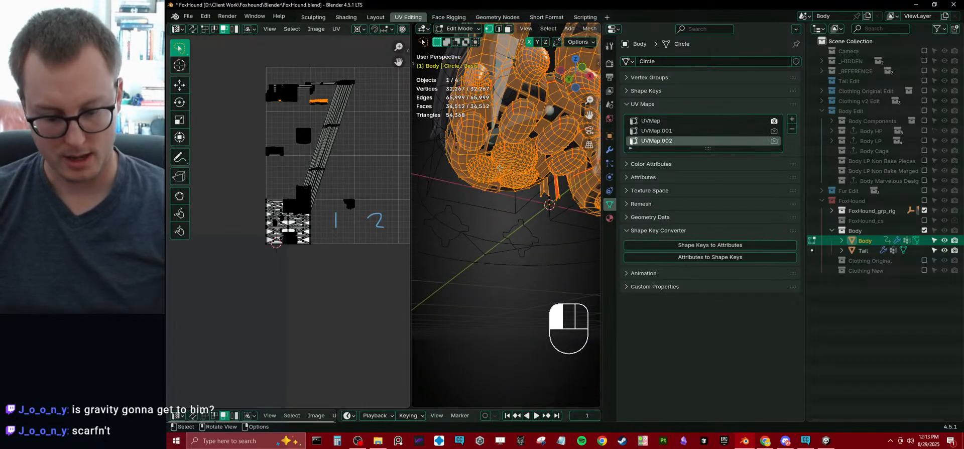
key(l)
scroll(302, 254, up, 5)
shift+middle_drag(240, 302, 279, 255)
scroll(278, 255, up, 6)
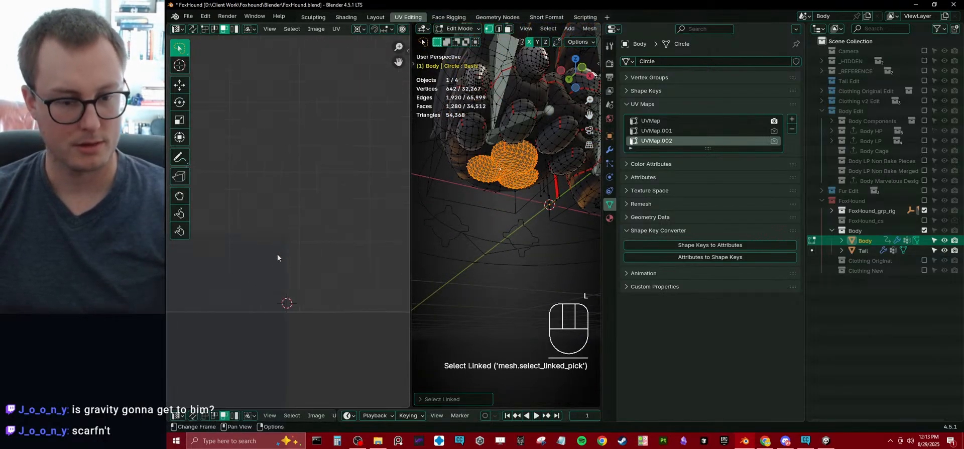
shift+middle_drag(230, 284, 373, 237)
scroll(278, 254, up, 1)
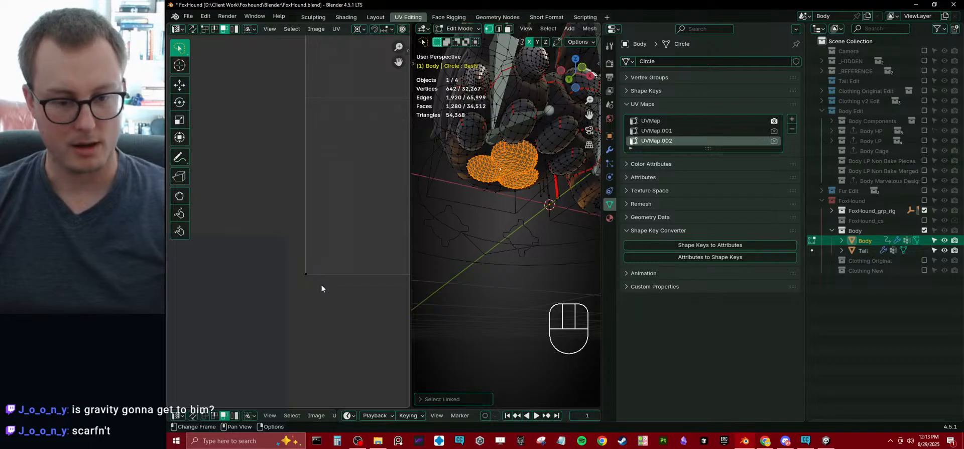
Step: Add three toe beans of the same foot to the Body mesh selection and examine their UVMap.002 placement
key(Tab)
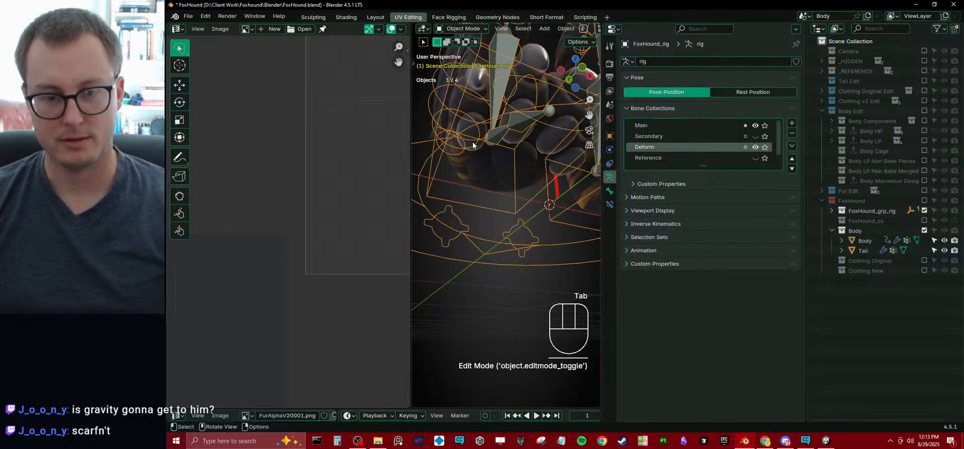
click(472, 142)
key(Tab)
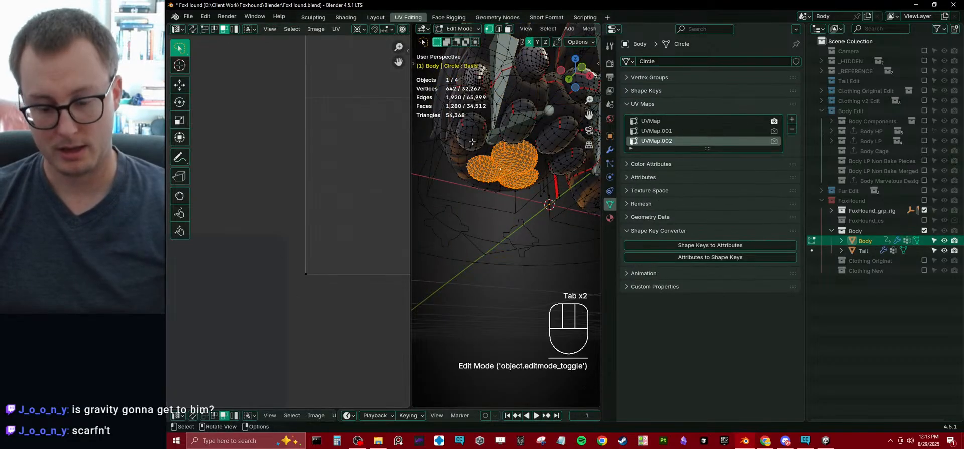
key(l)
scroll(349, 199, down, 5)
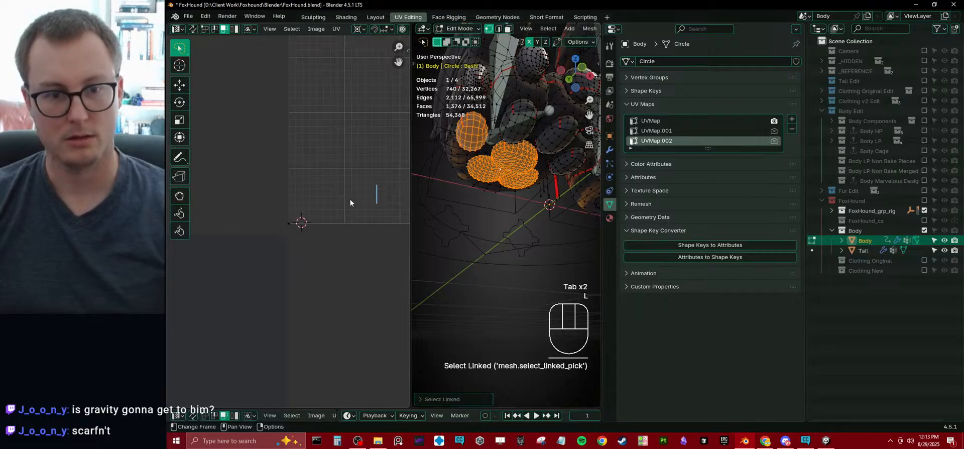
scroll(351, 200, up, 2)
key(l)
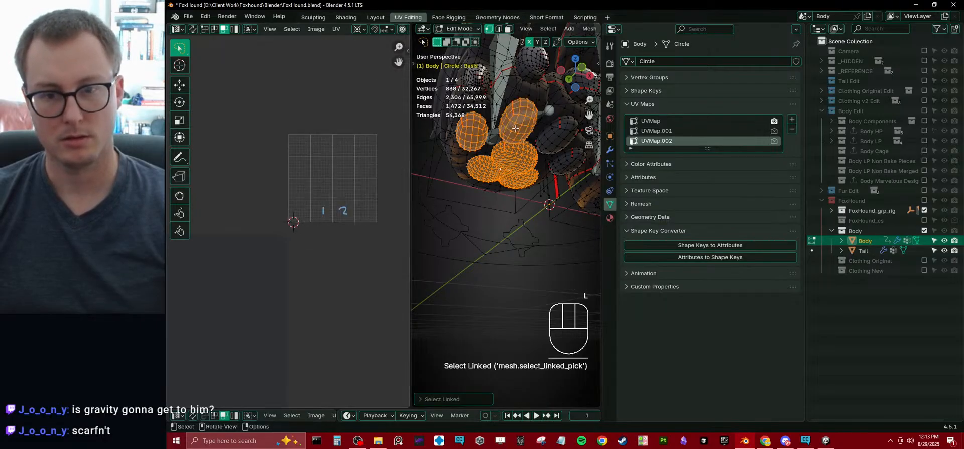
key(l)
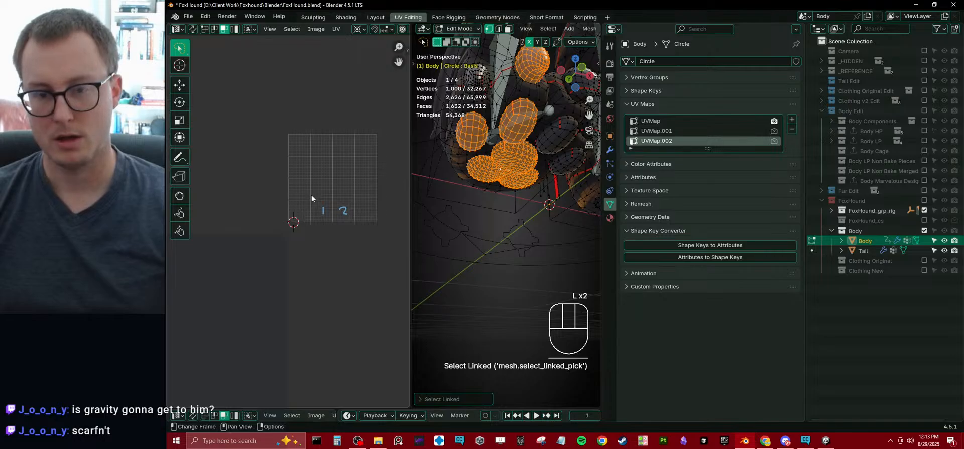
Step: Save FoxHound.blend in Object Mode and swap the active FoxHound_grp_rig and Body collections for Body LP
key(Tab)
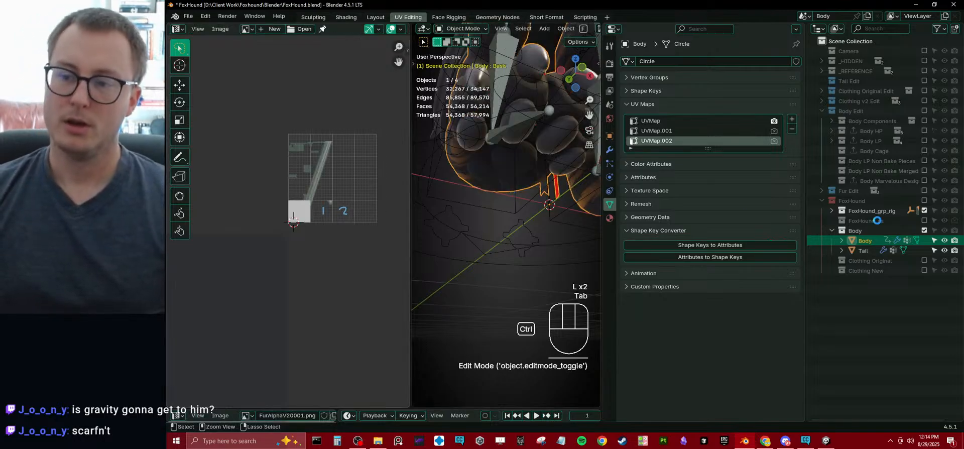
key(ctrl+s)
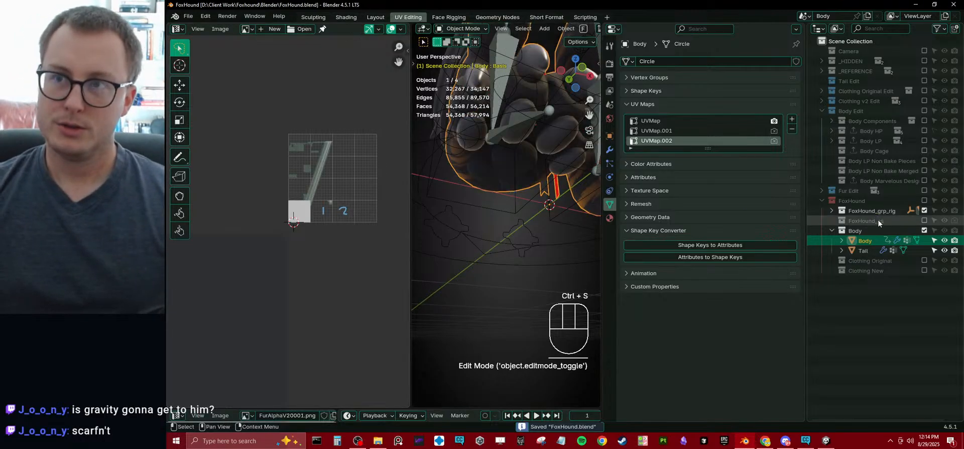
click(924, 211)
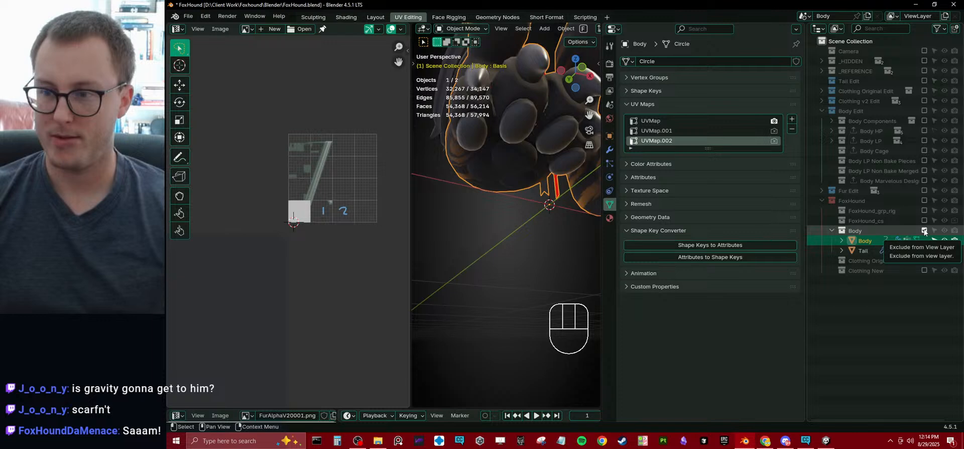
click(925, 230)
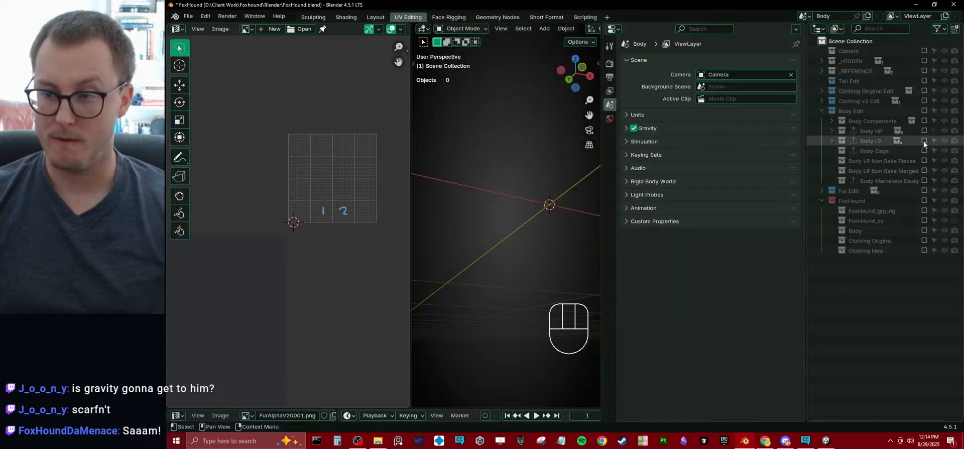
Step: Add two more UV maps, UVMap.001 and UVMap.002, to the Bean_FootPad_low object
click(504, 170)
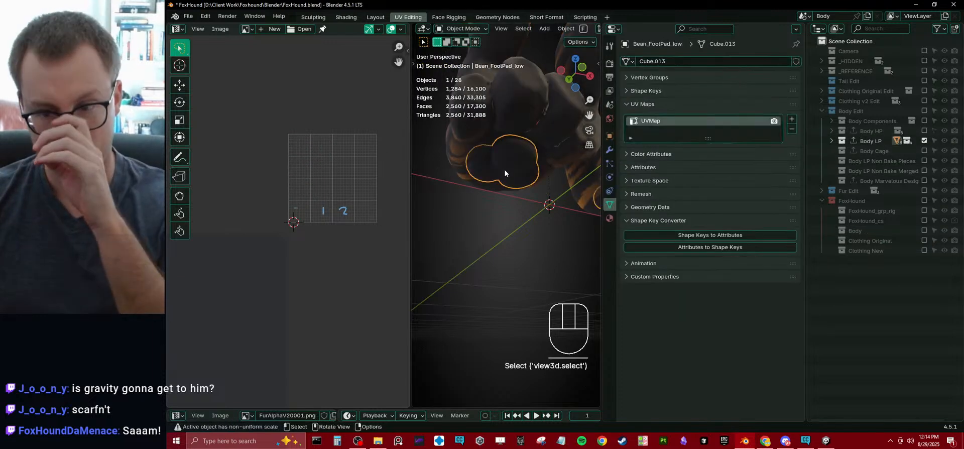
click(792, 119)
click(792, 119)
shift+middle_drag(527, 126, 518, 201)
scroll(529, 216, down, 5)
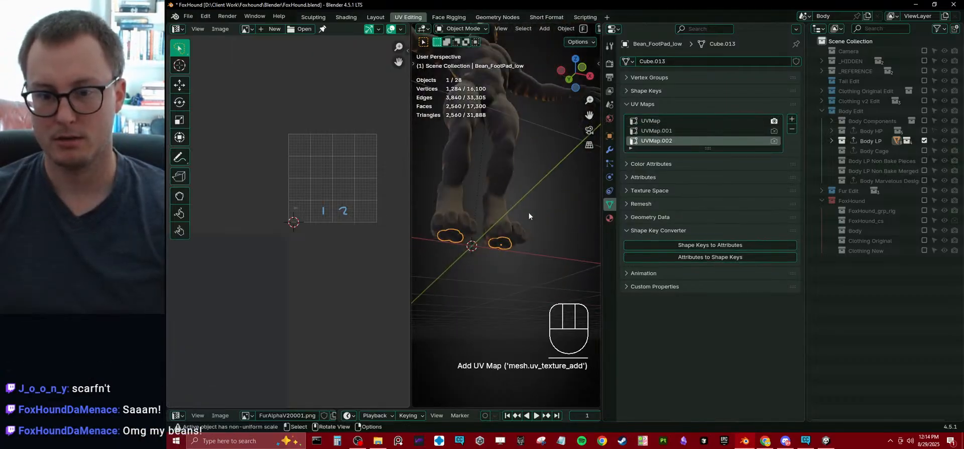
Step: Expand the Body LP collection and include its Body Claws Baker LP sub-collection in the view layer
click(924, 161)
click(924, 161)
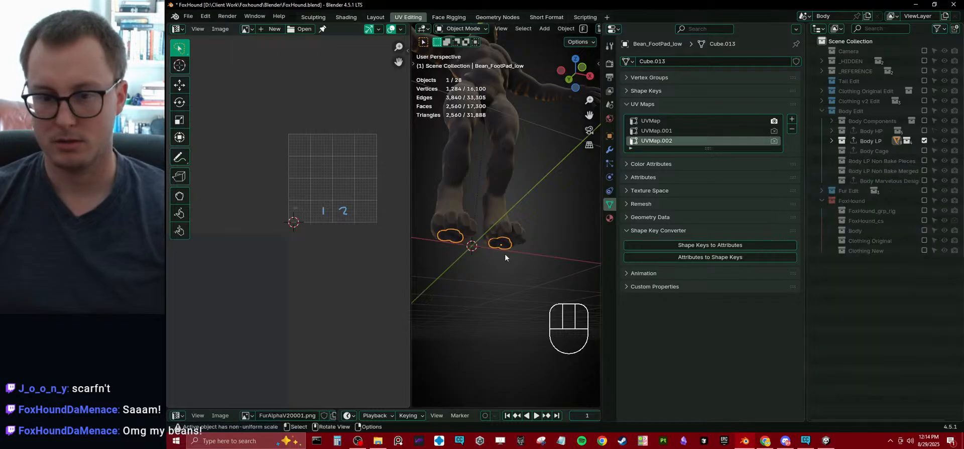
middle_drag(505, 254, 502, 273)
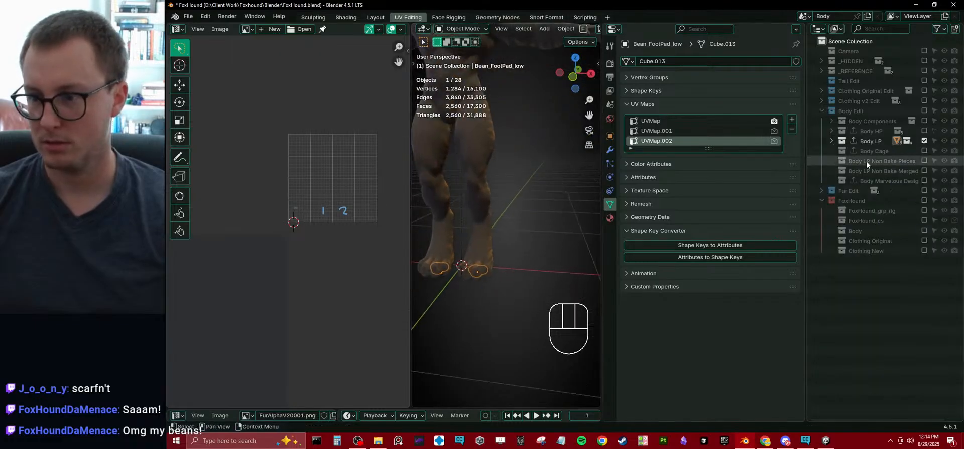
click(831, 140)
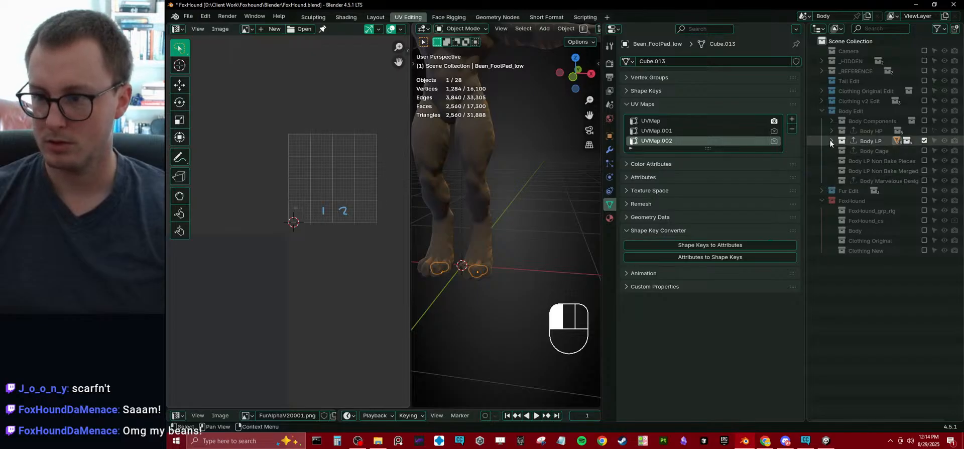
click(925, 170)
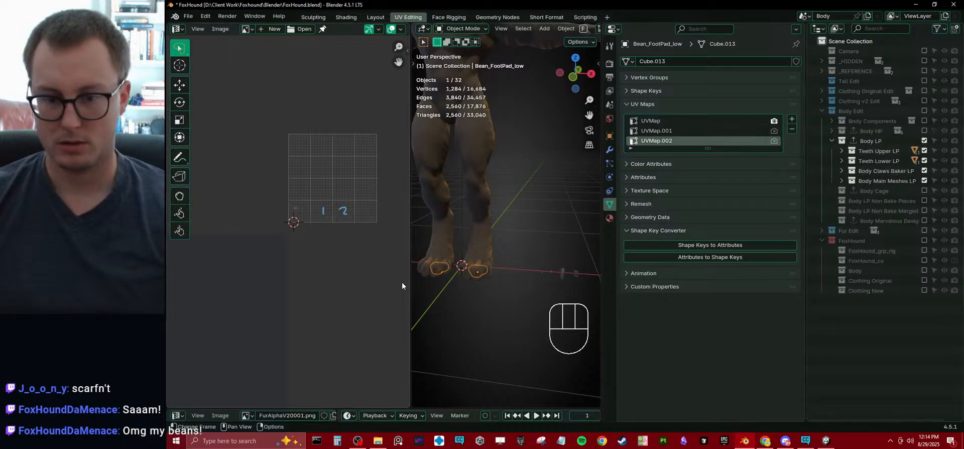
Step: Add the UV maps UVMap.001 and UVMap.002 to both the Claw_Hand_low and Bean_Hand_low objects
click(541, 273)
click(792, 120)
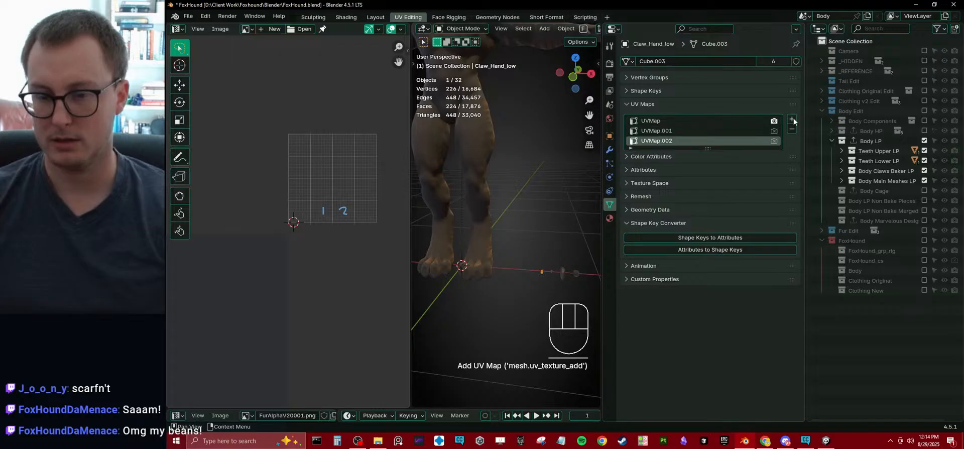
click(792, 120)
click(553, 270)
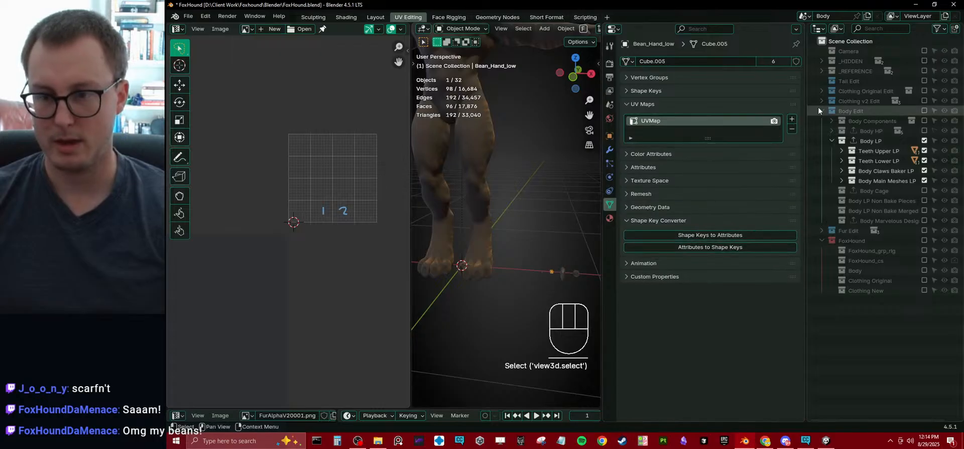
click(791, 121)
click(792, 120)
Step: Add UVMap.001 and UVMap.002 to both Claw_Foot_low and Bean_Foot_low, and save FoxHound.blend
click(563, 273)
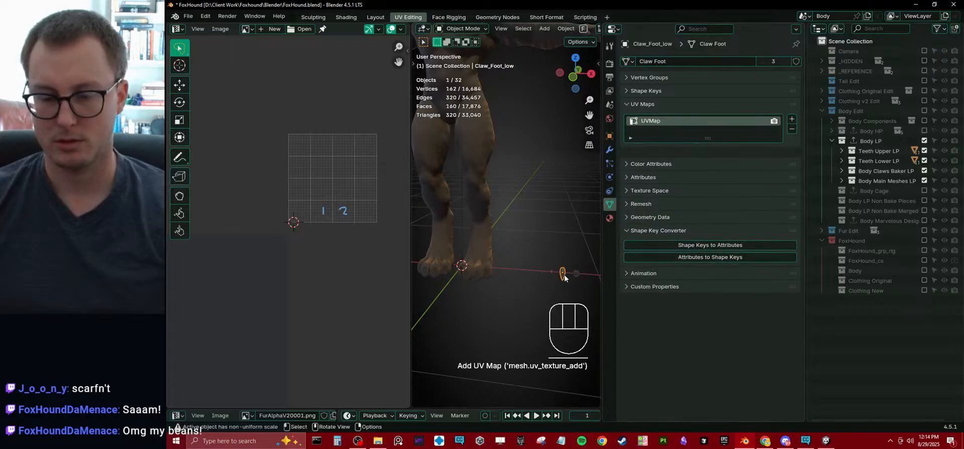
click(792, 121)
click(791, 121)
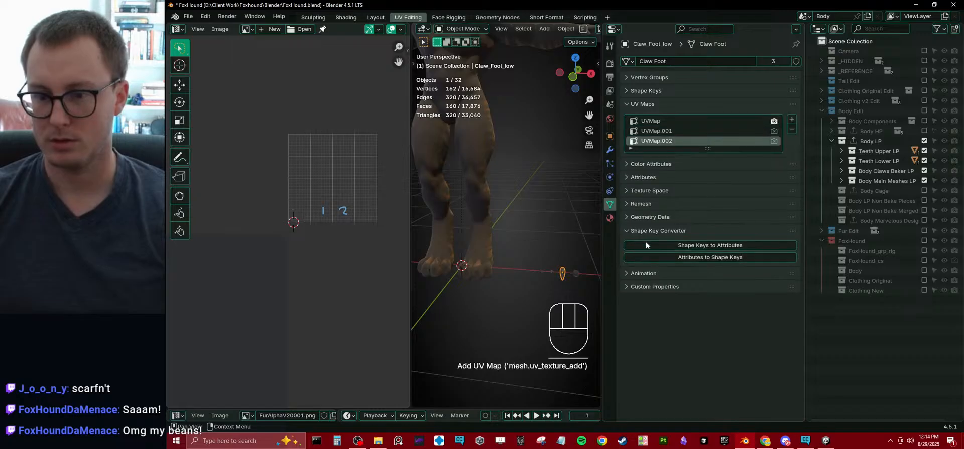
click(580, 273)
click(792, 121)
click(792, 119)
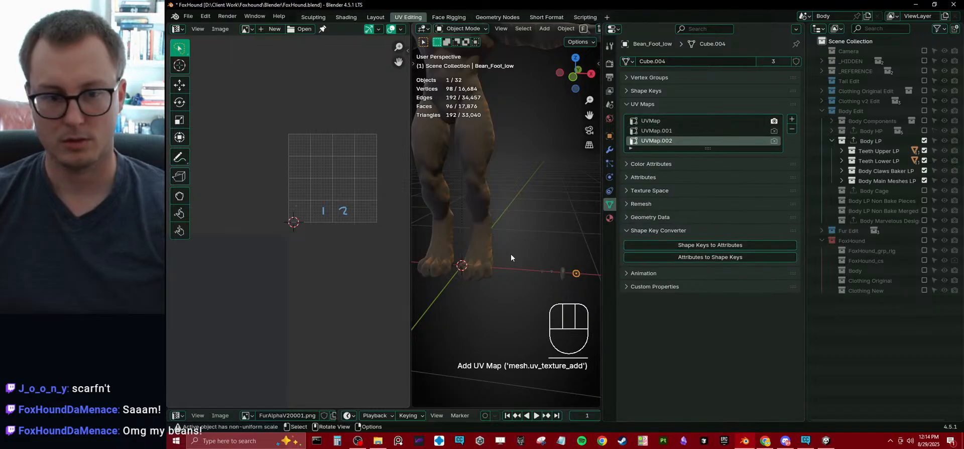
middle_drag(511, 255, 528, 254)
key(ctrl+s)
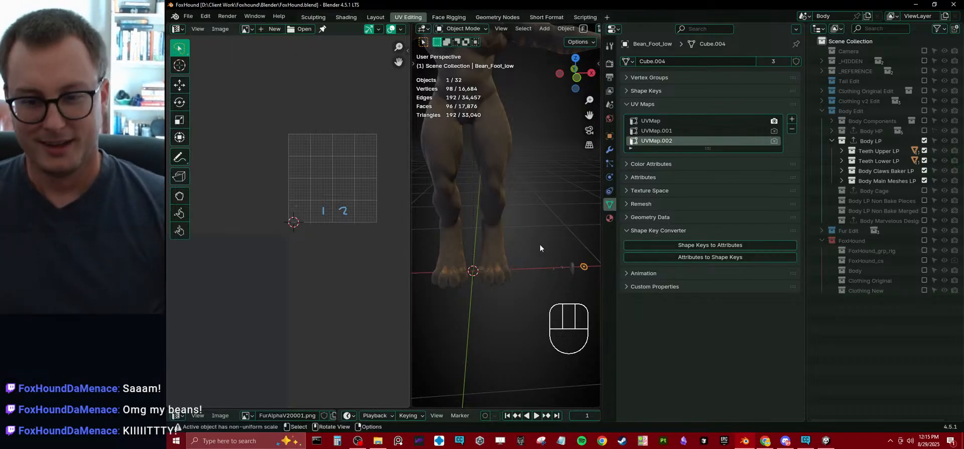
Step: Select the Bean_FootPad_low object from beneath the feet and examine its placement in UVMap.002
middle_drag(540, 244, 529, 280)
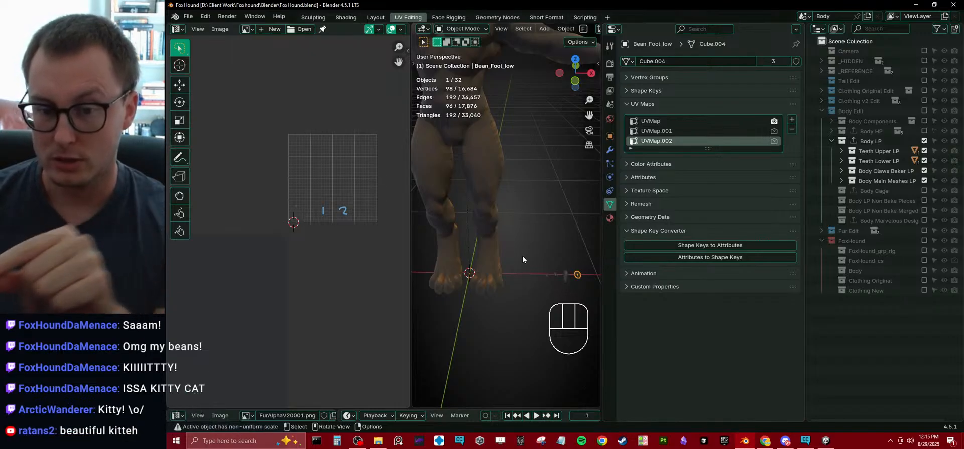
middle_drag(522, 255, 465, 275)
click(465, 270)
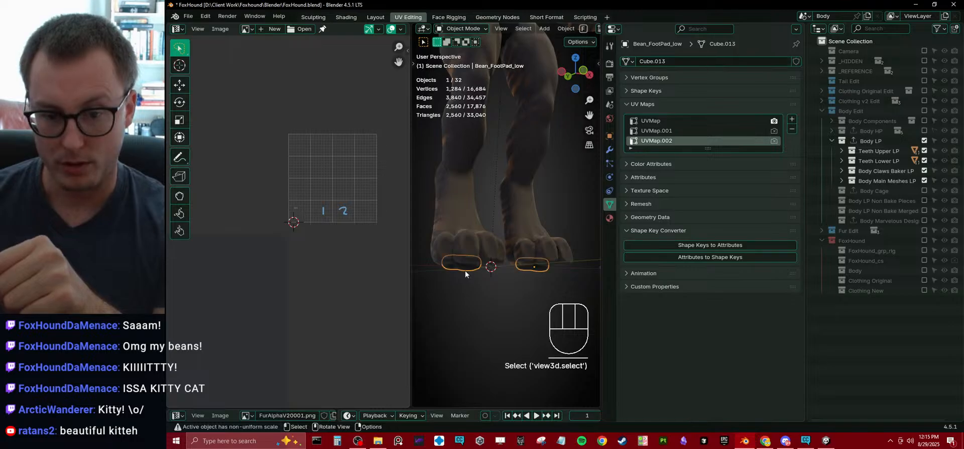
scroll(298, 237, up, 3)
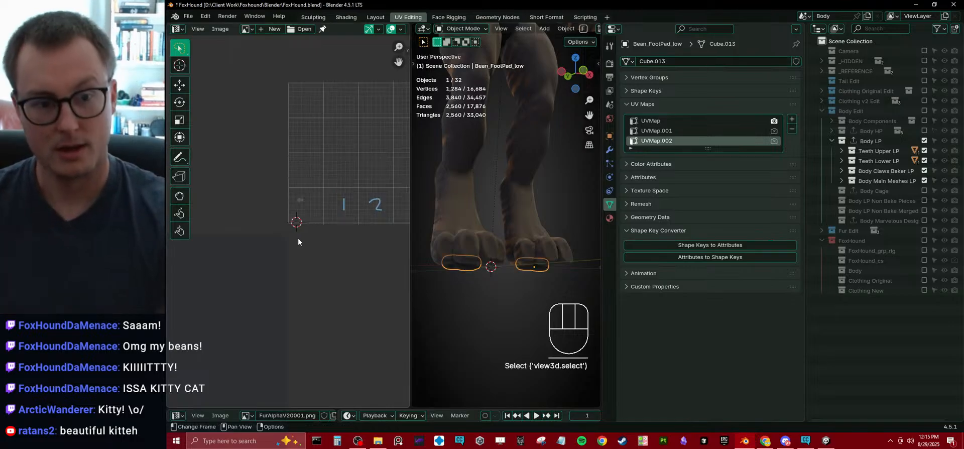
Step: Select the whole linked mesh of Body_low in Edit Mode and examine the foot islands in UVMap.002
click(486, 249)
middle_drag(485, 249, 480, 261)
shift+middle_drag(367, 211, 276, 260)
key(Tab)
click(447, 251)
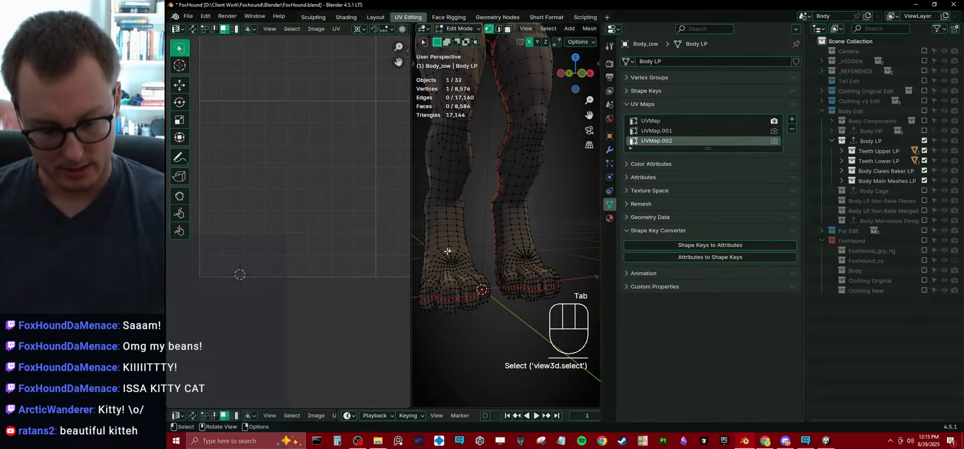
key(l)
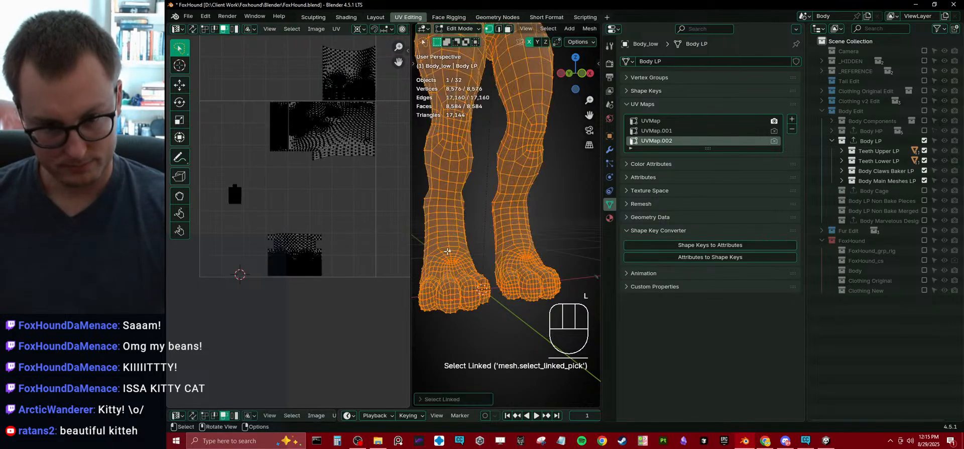
scroll(261, 254, up, 4)
shift+scroll(283, 276, down, 2)
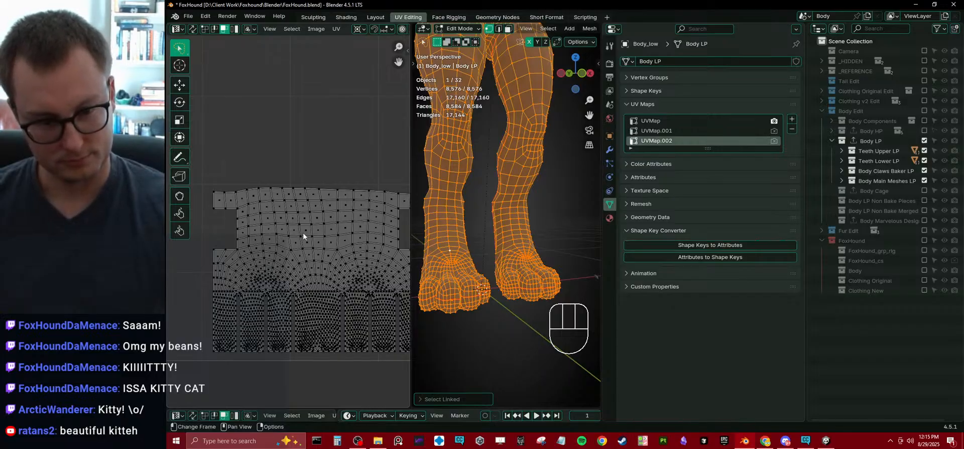
Step: Compare the UVMap.001 layout of Body_low with UVMap.002, leaving UVMap.002 active, and return to Object Mode
click(675, 128)
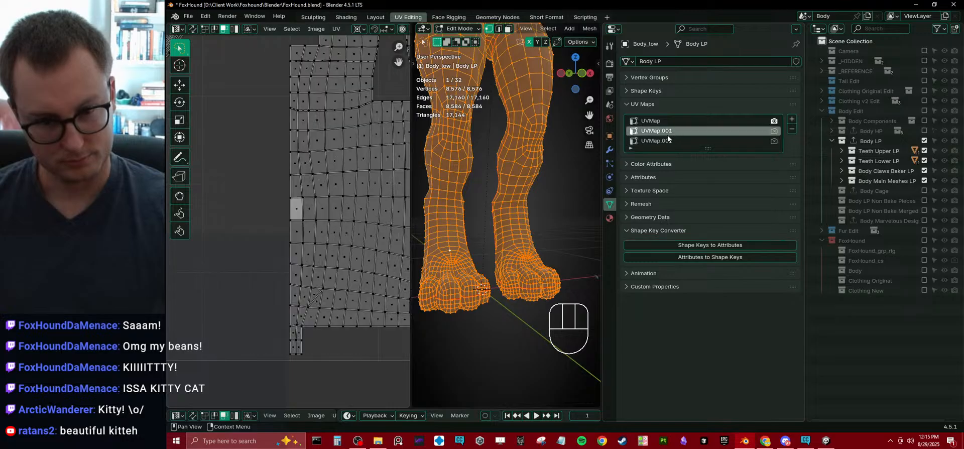
scroll(349, 209, down, 4)
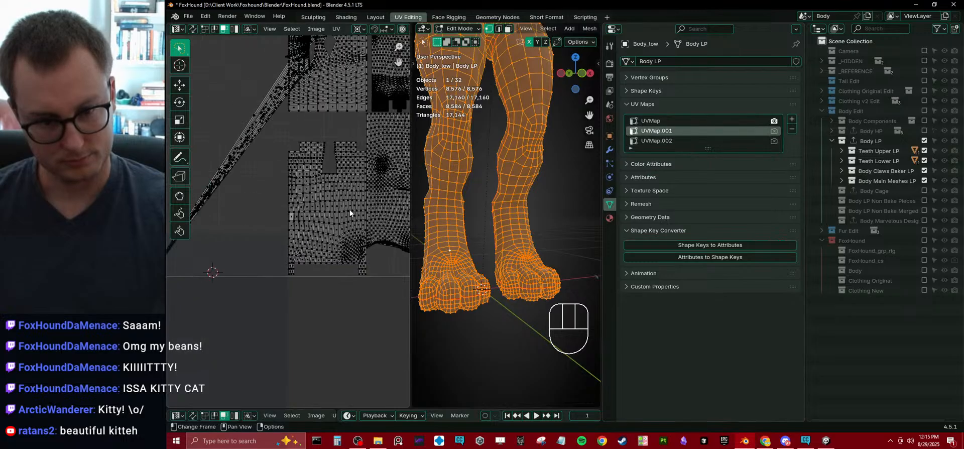
scroll(350, 209, down, 2)
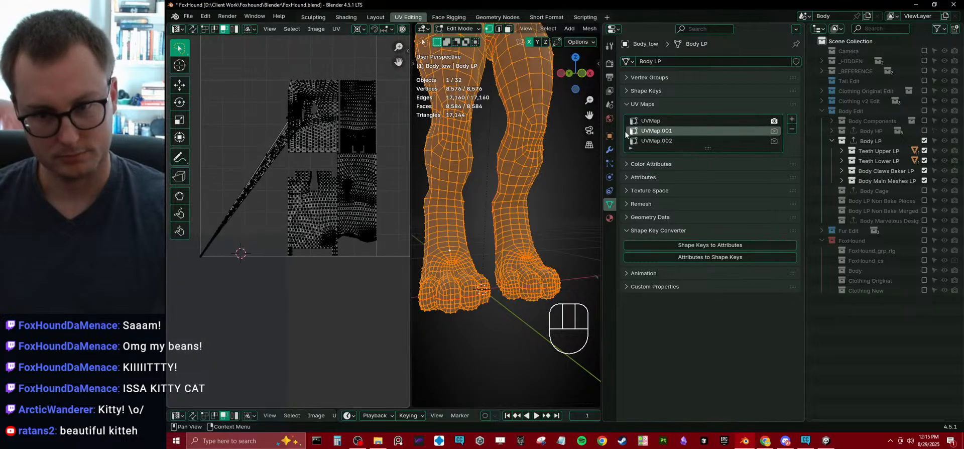
click(675, 140)
key(Tab)
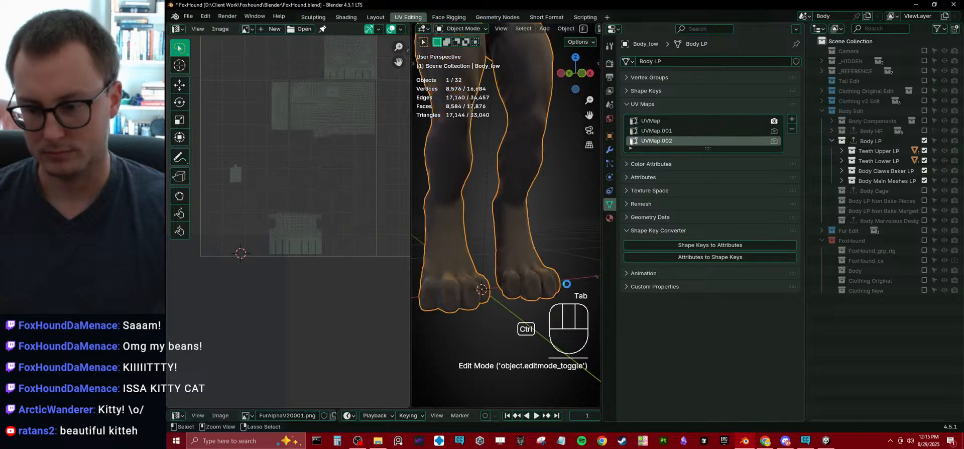
Step: Switch to Unity, select the FoxHound avatar and examine the stray geometry between its lower legs
click(826, 441)
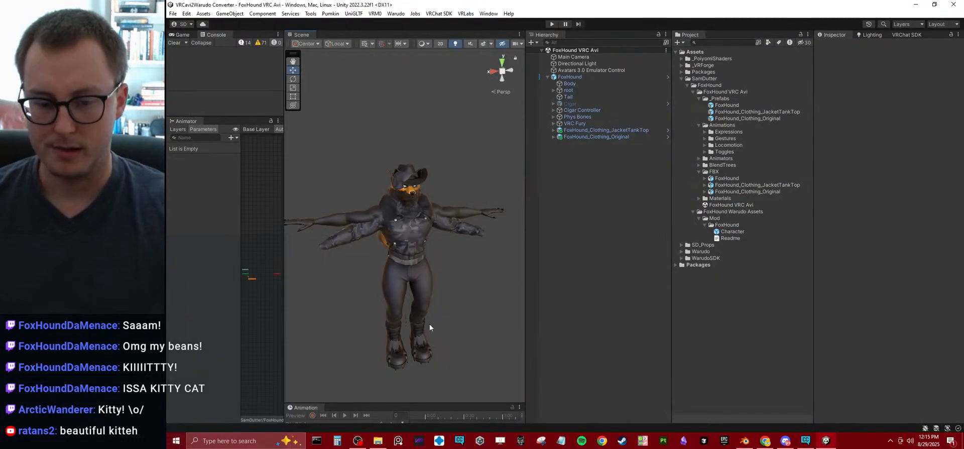
scroll(429, 324, up, 6)
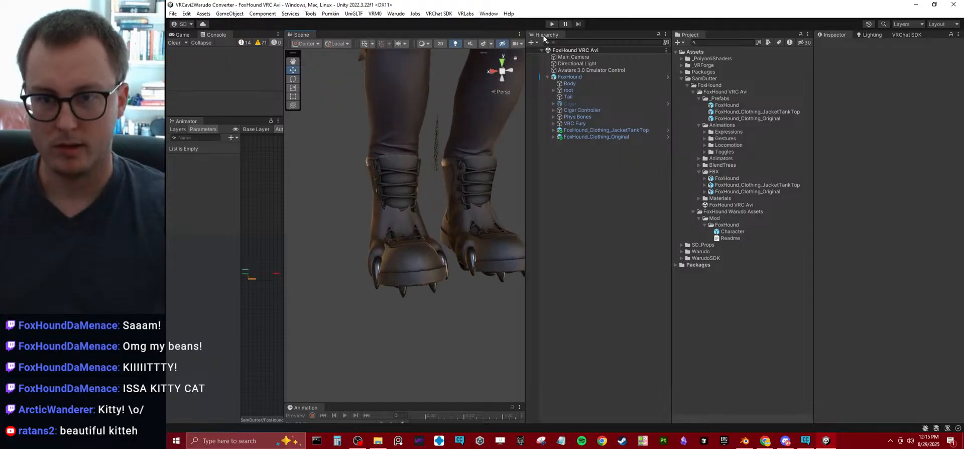
click(571, 77)
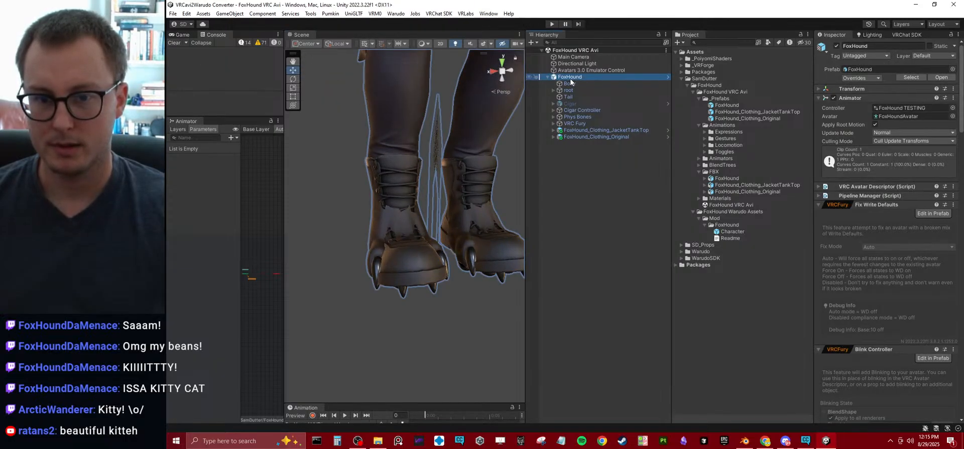
alt+drag(460, 161, 407, 212)
scroll(408, 212, up, 5)
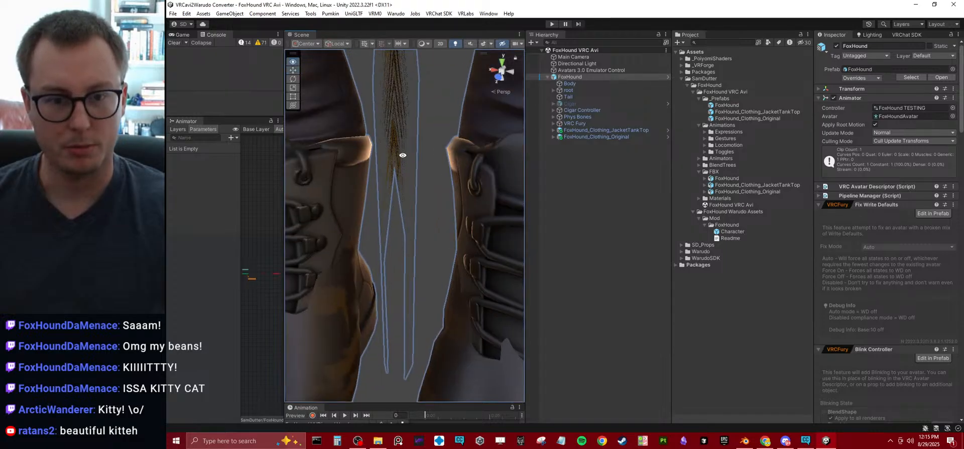
Step: Switch to Blender, show only the Fur Edit collection and delete the stray fur strand at the world origin
key(alt+Tab)
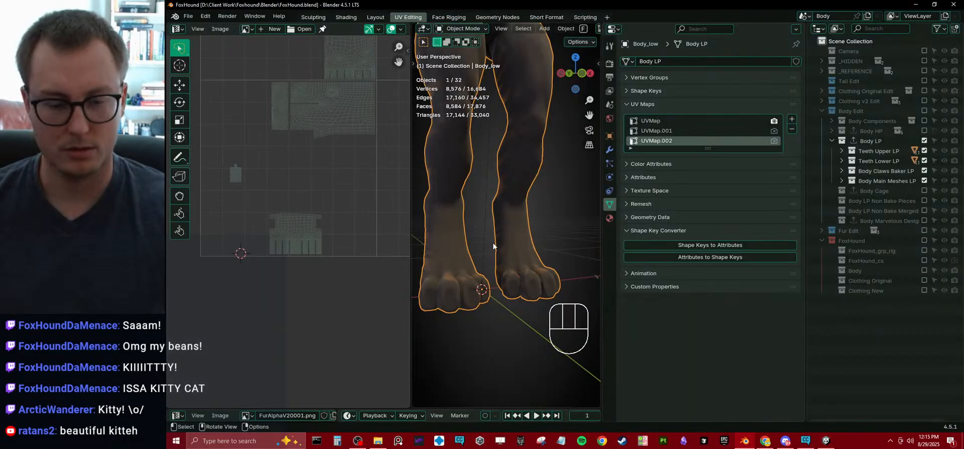
middle_drag(493, 242, 495, 269)
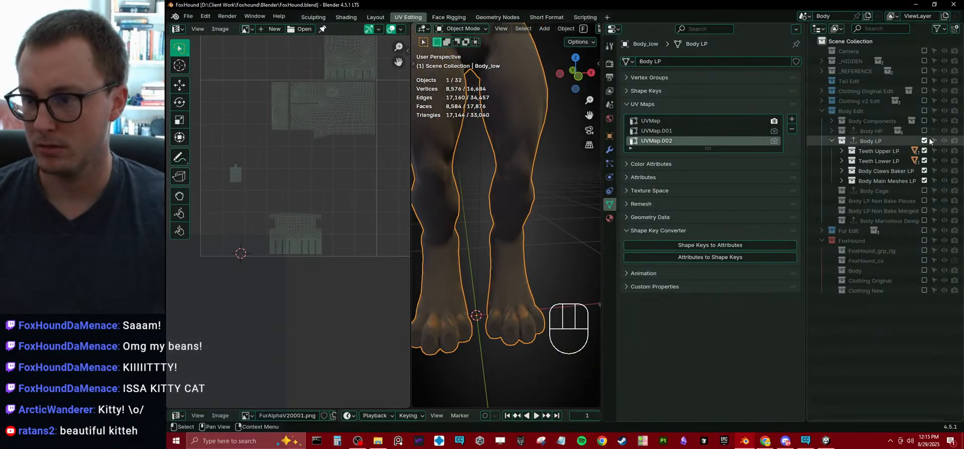
ctrl+click(924, 228)
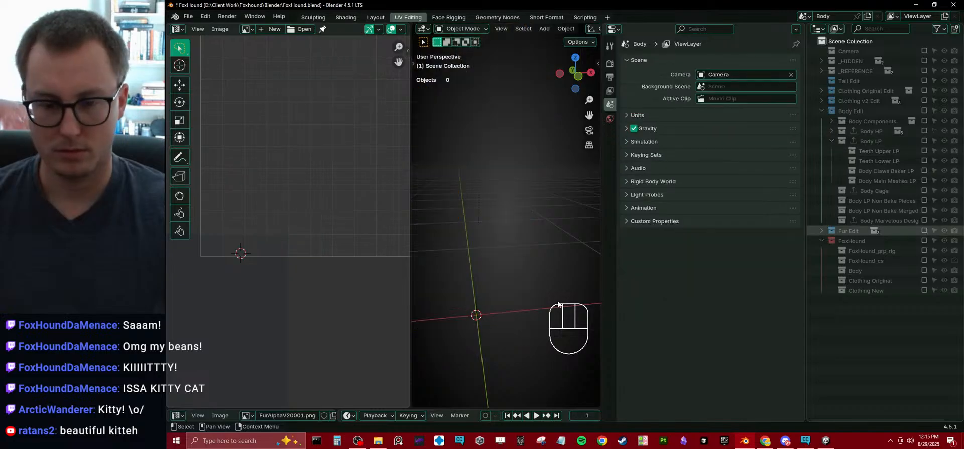
click(470, 241)
key(x)
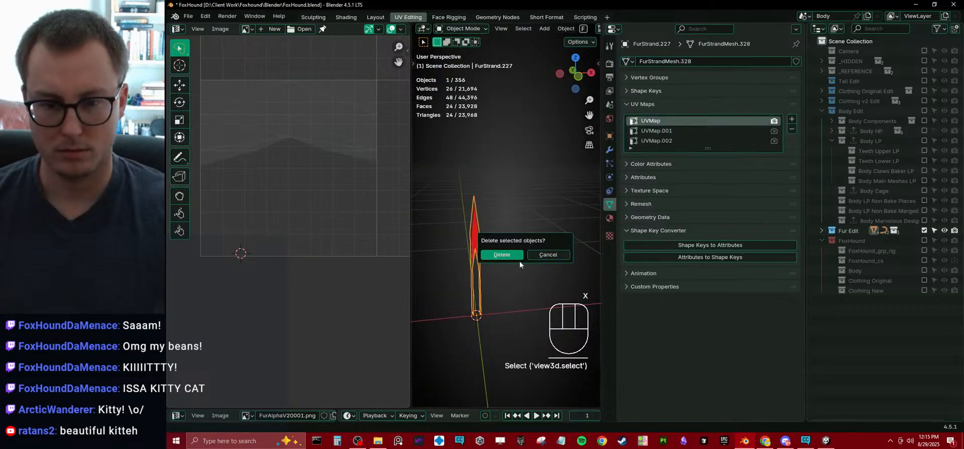
key(Return)
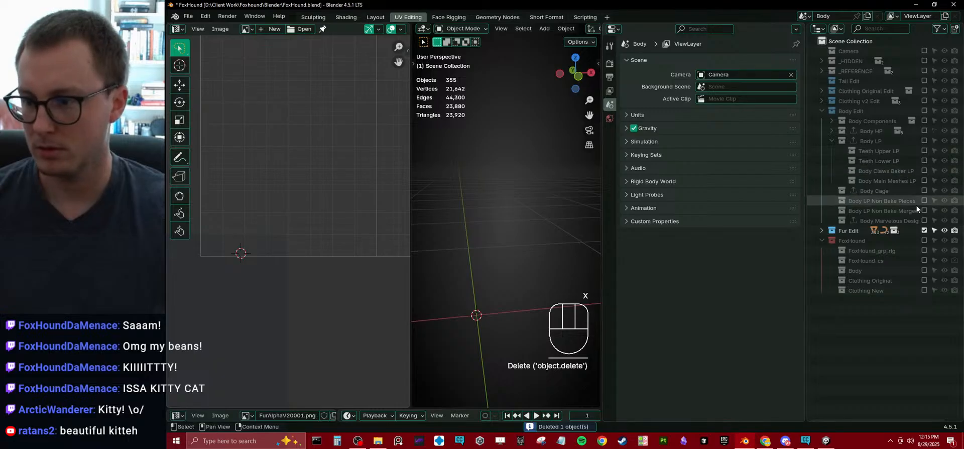
scroll(517, 187, down, 8)
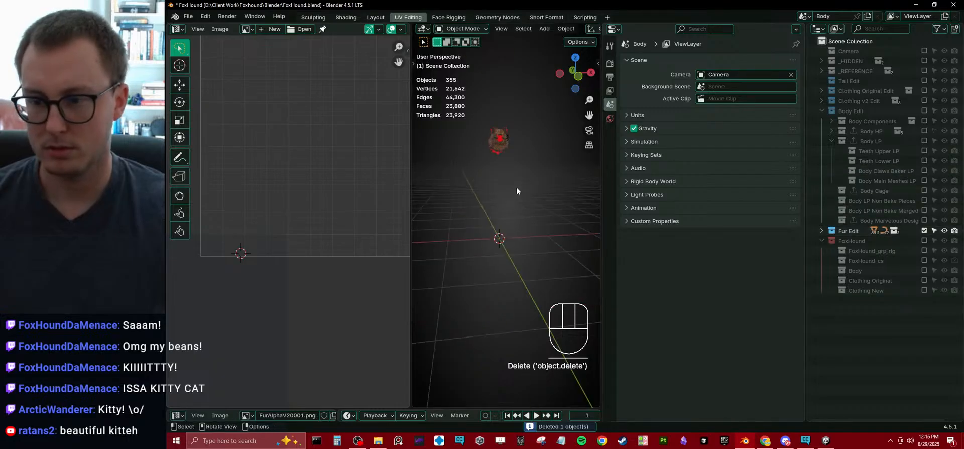
Step: Swap the visible Fur Edit collection for Body LP and save FoxHound.blend
click(925, 231)
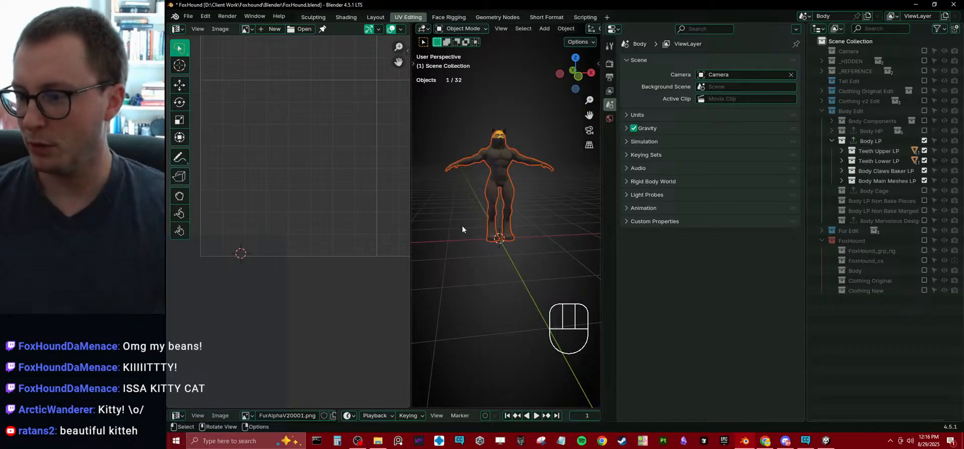
scroll(475, 206, up, 7)
scroll(484, 199, down, 3)
shift+middle_drag(484, 200, 536, 256)
key(ctrl+s)
scroll(520, 284, down, 1)
shift+middle_drag(521, 312, 514, 212)
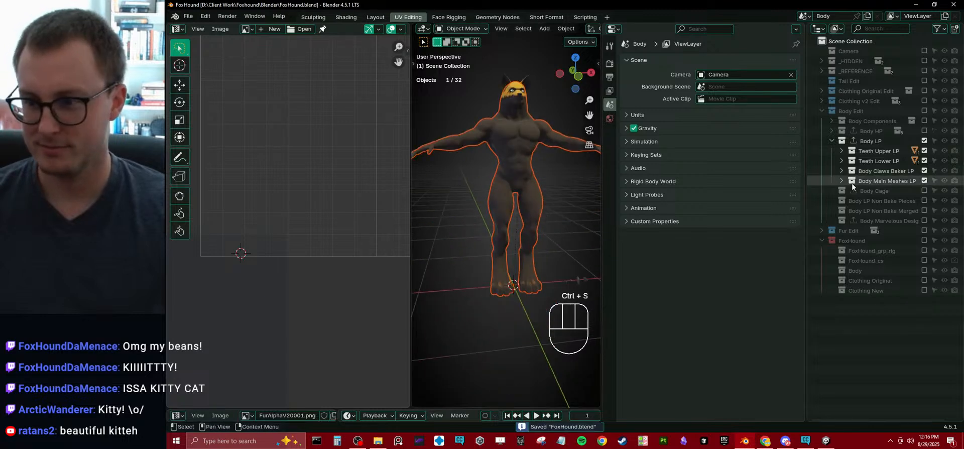
Step: Select the Body_low object and examine where its foot islands sit in the UVMap.002 layout
click(924, 191)
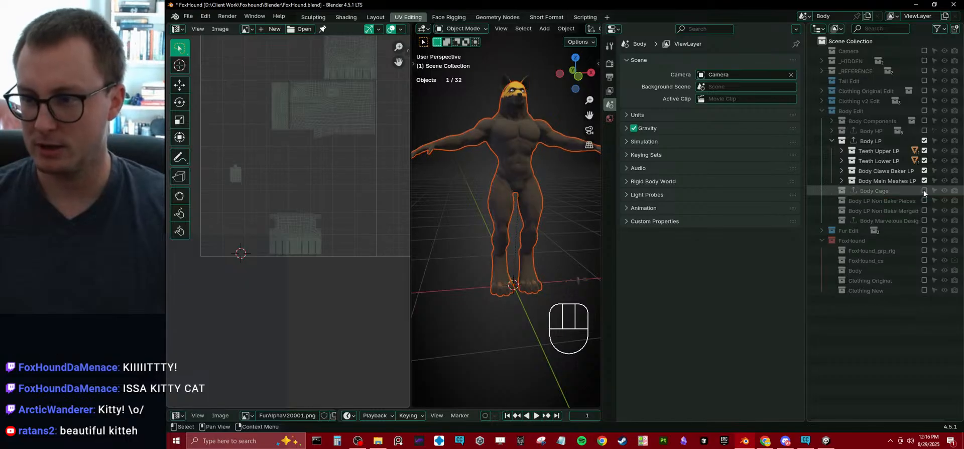
click(507, 182)
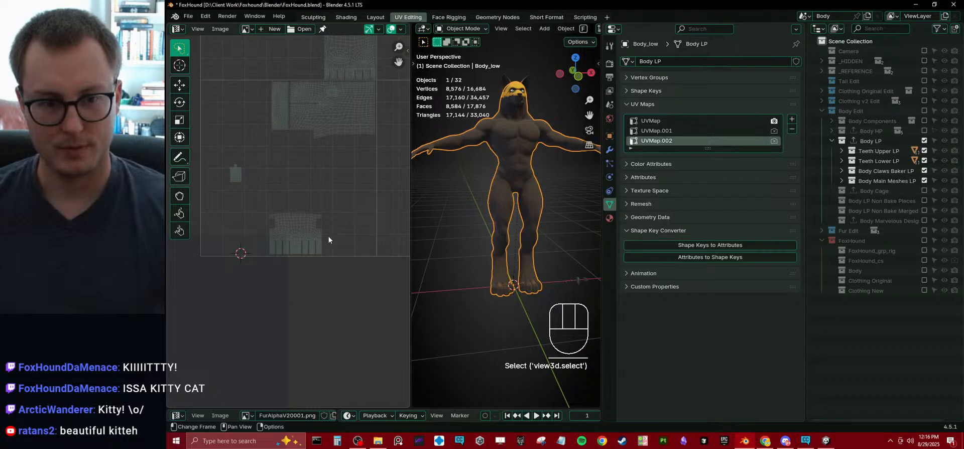
scroll(311, 246, up, 2)
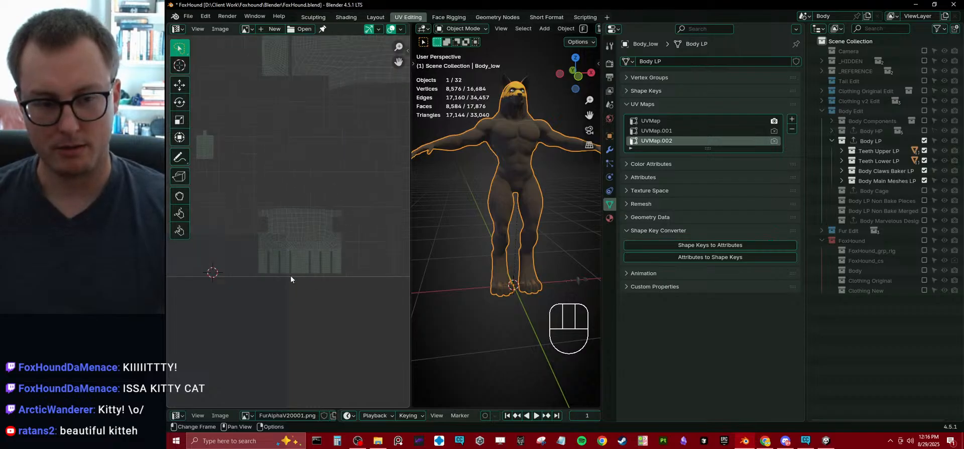
Step: Switch to Unity, select the FoxHound UVDiscards Shoes animation under Toggles, and enlarge the Animation window to read its properties
click(826, 442)
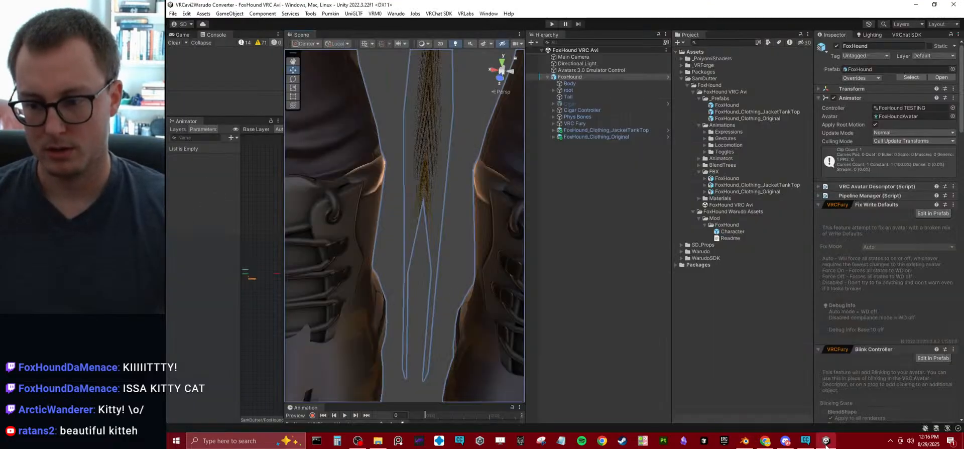
click(705, 152)
click(785, 199)
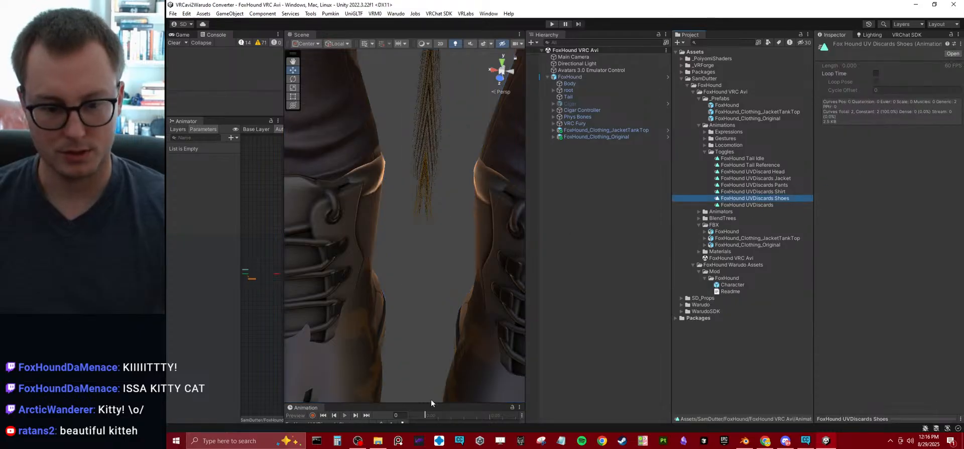
drag(431, 402, 431, 243)
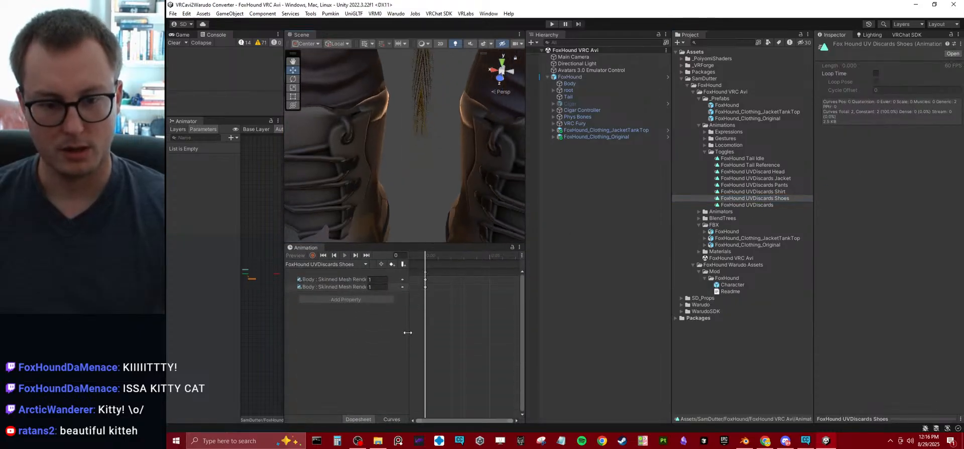
drag(524, 327, 793, 284)
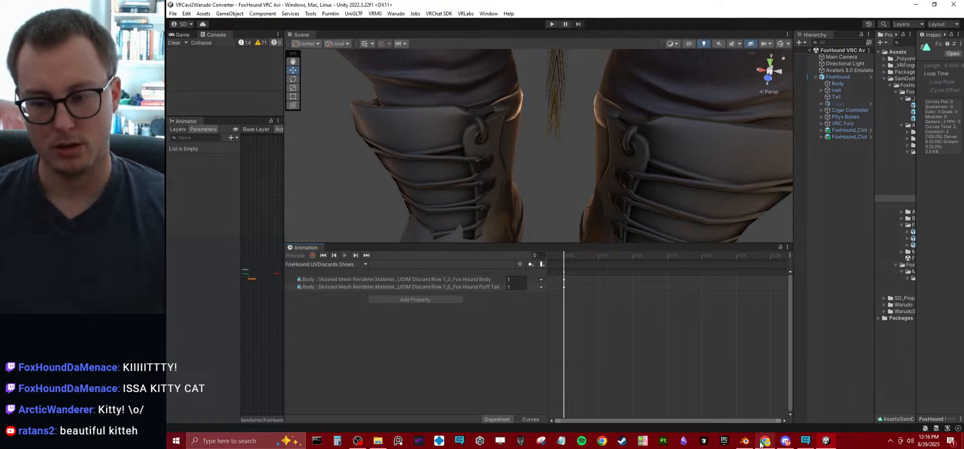
Step: Switch to Blender and examine the foot and leg islands of Body_low in UVMap.002 against the UV tile boundaries
mouse_move(761, 444)
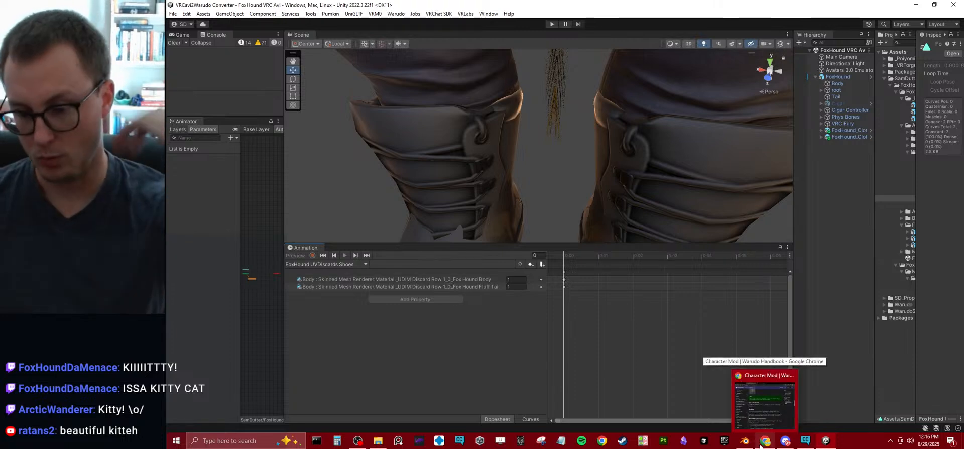
click(745, 441)
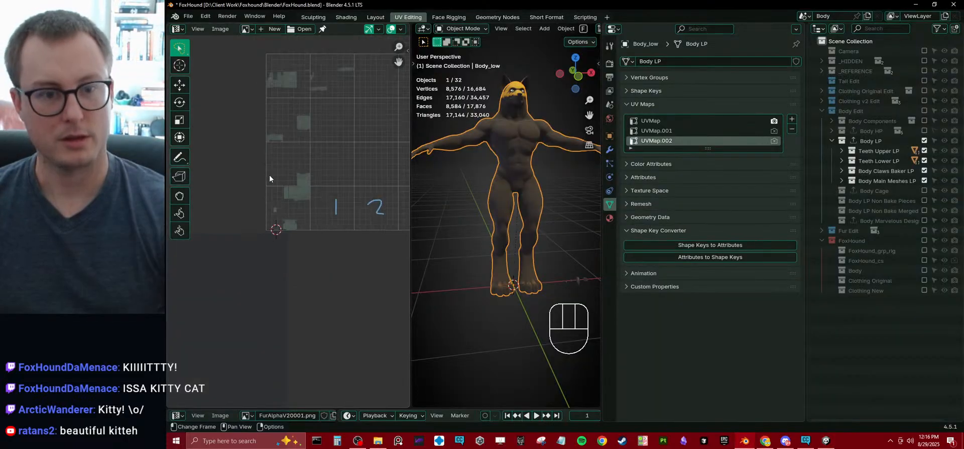
scroll(303, 158, up, 4)
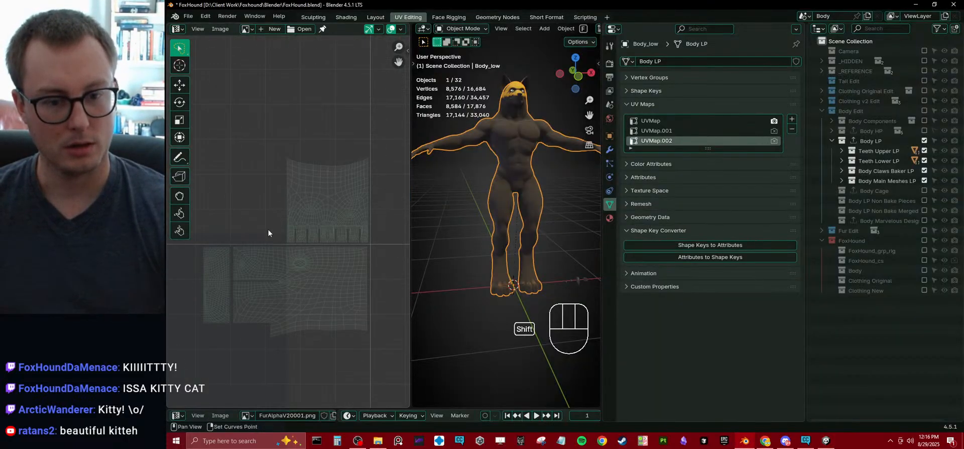
shift+scroll(281, 223, down, 3)
scroll(297, 217, down, 3)
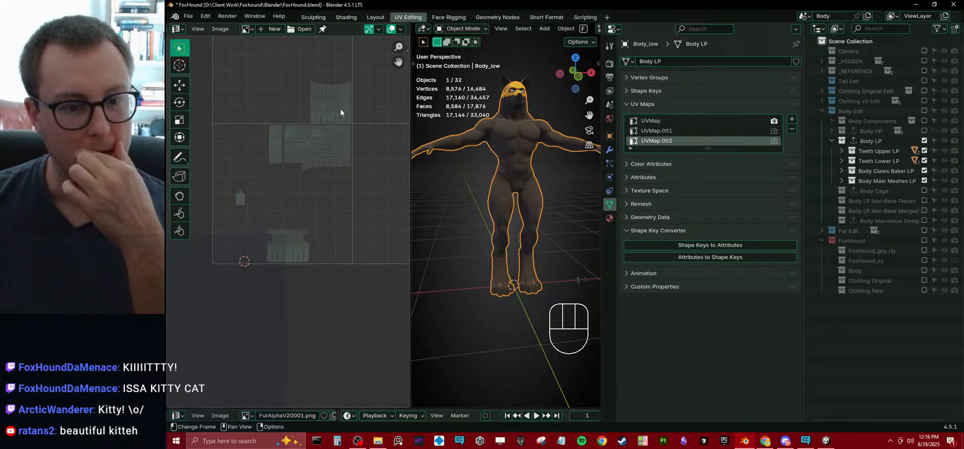
scroll(305, 232, up, 5)
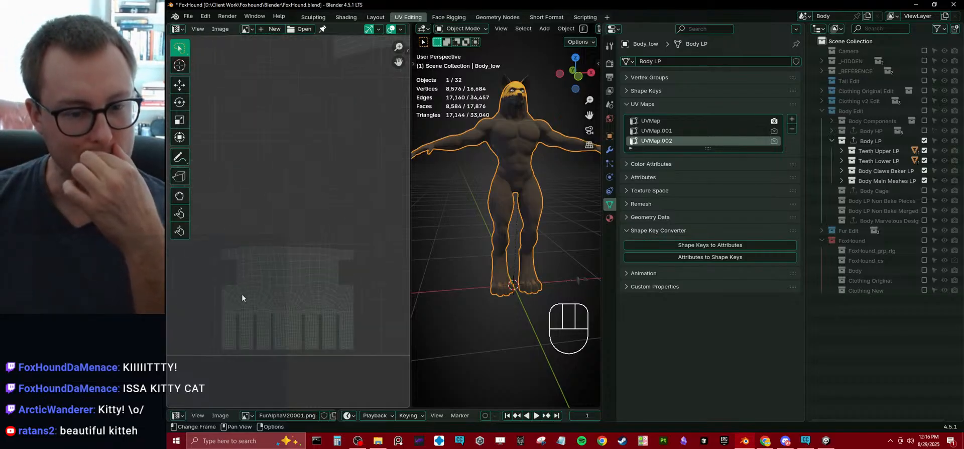
scroll(324, 269, down, 4)
shift+middle_drag(330, 88, 303, 243)
scroll(302, 243, up, 4)
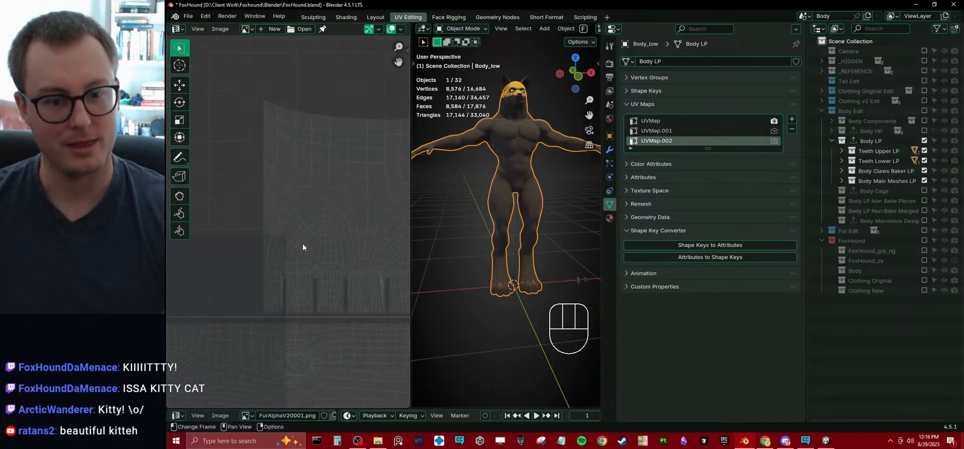
scroll(305, 252, down, 6)
shift+middle_drag(287, 358, 333, 244)
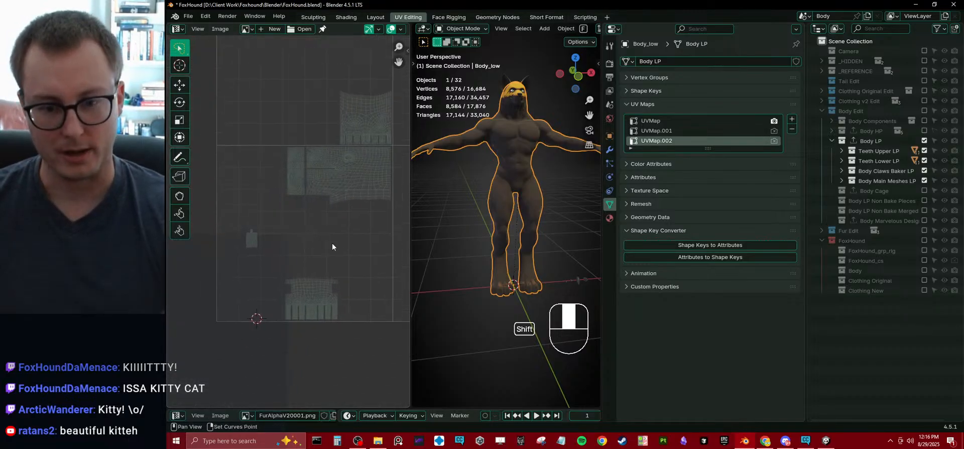
scroll(535, 261, up, 3)
scroll(570, 258, down, 3)
scroll(571, 258, up, 3)
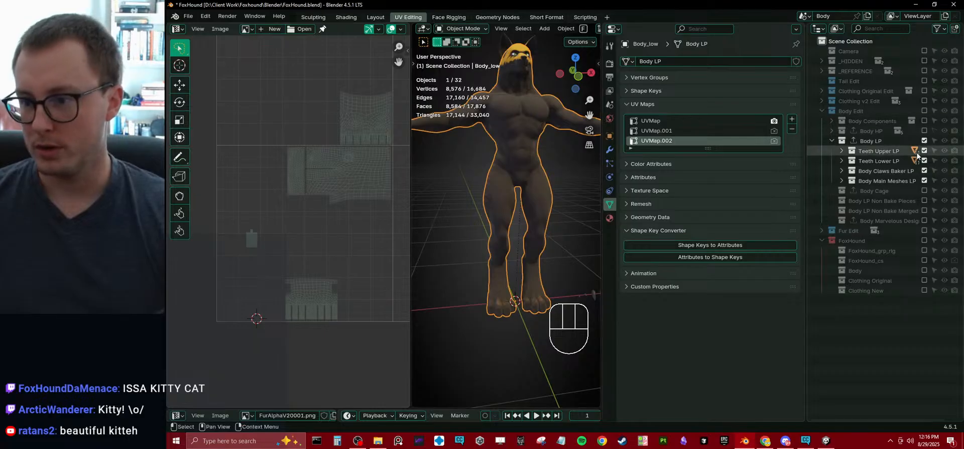
middle_drag(496, 224, 465, 218)
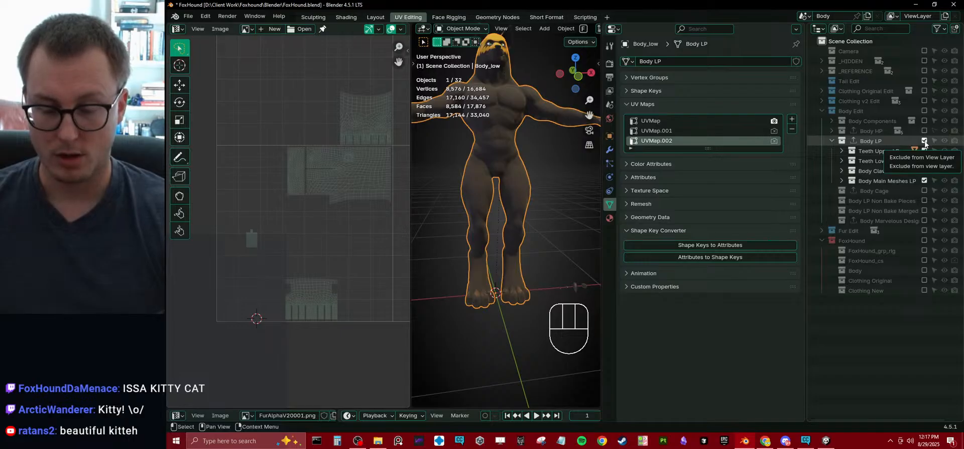
Step: Select the low-poly hand claw beside the feet, collapse its Rapid Update settings, and save the file
shift+middle_drag(523, 257, 476, 236)
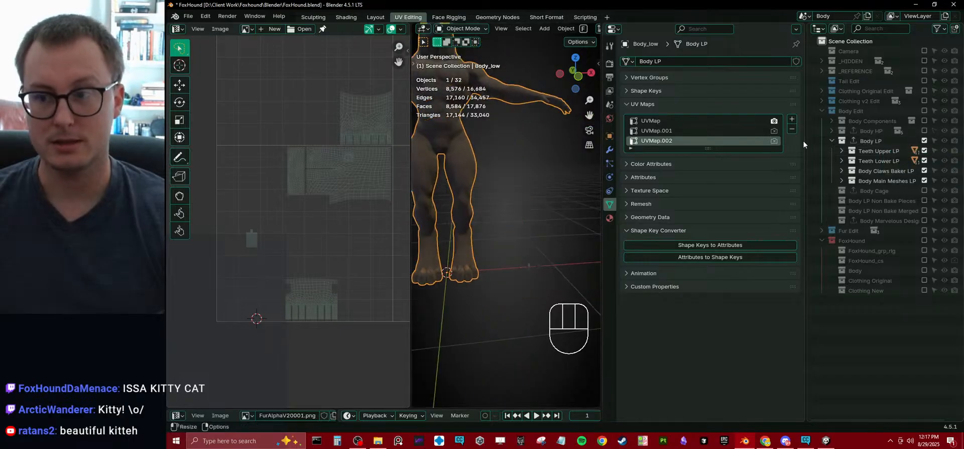
click(513, 269)
click(610, 150)
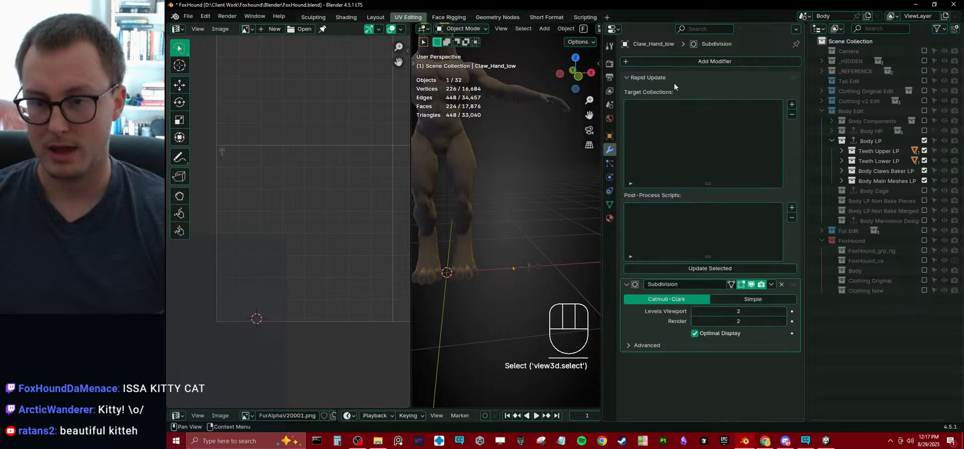
click(652, 78)
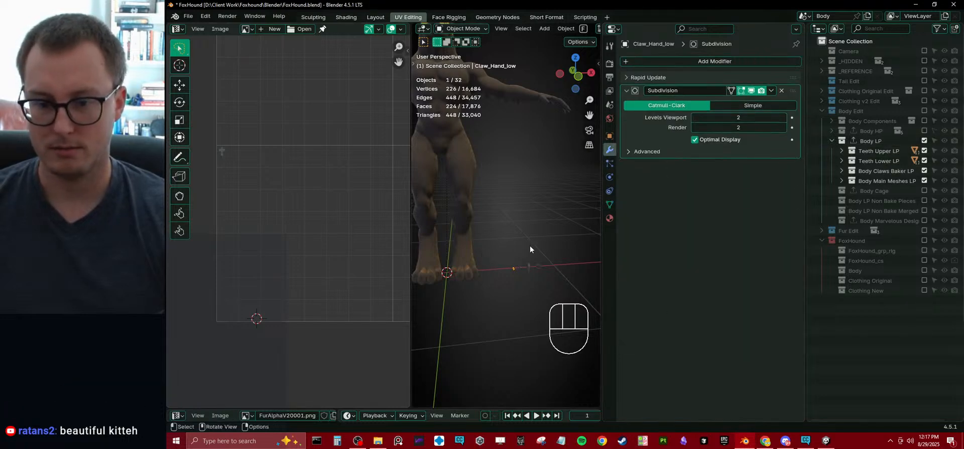
key(KP_Decimal)
middle_drag(516, 221, 502, 262)
scroll(524, 219, down, 5)
scroll(517, 230, up, 4)
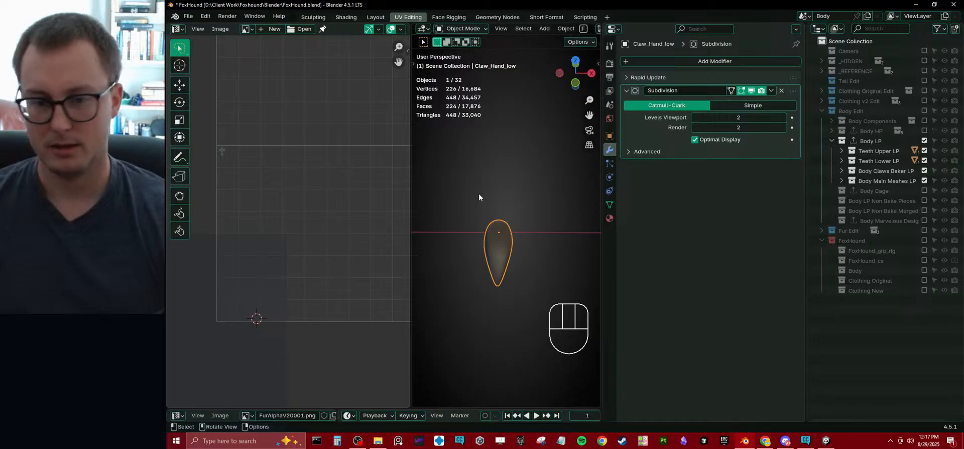
key(ctrl)
key(ctrl+s)
Step: Switch the UV Editor area to the Asset Browser and search the assets for "offset uv"
click(189, 16)
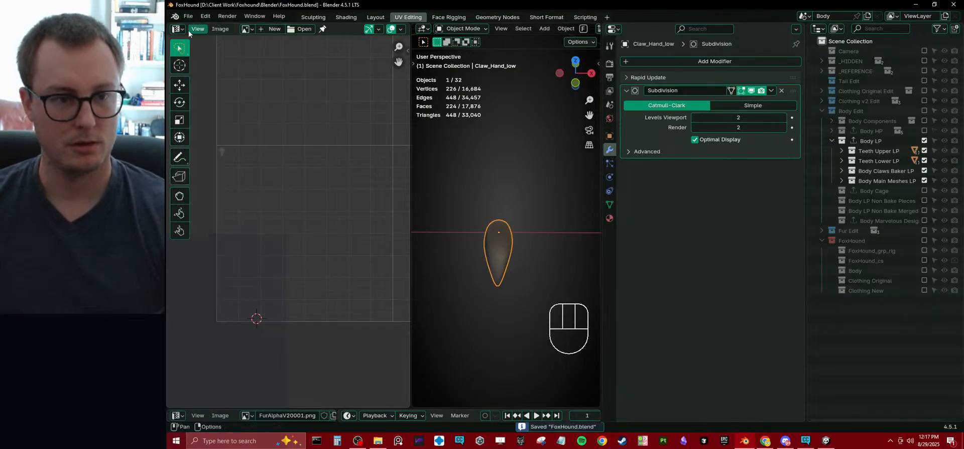
right_click(408, 238)
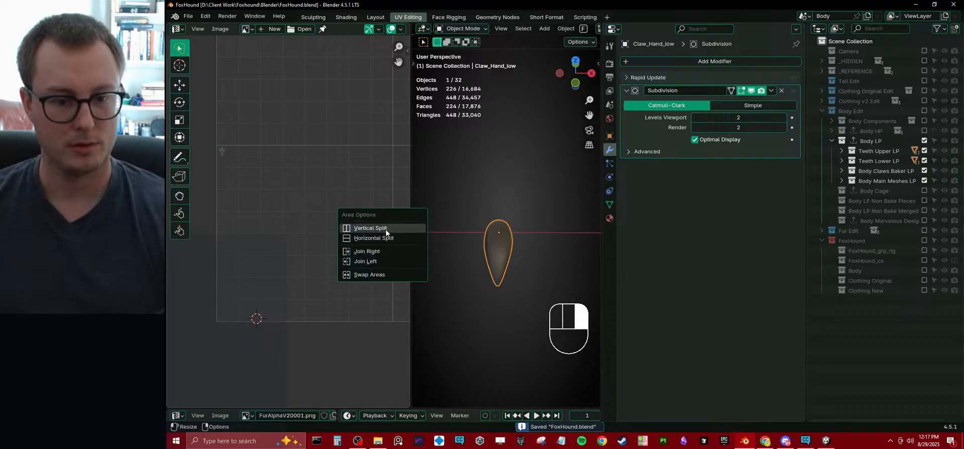
click(174, 29)
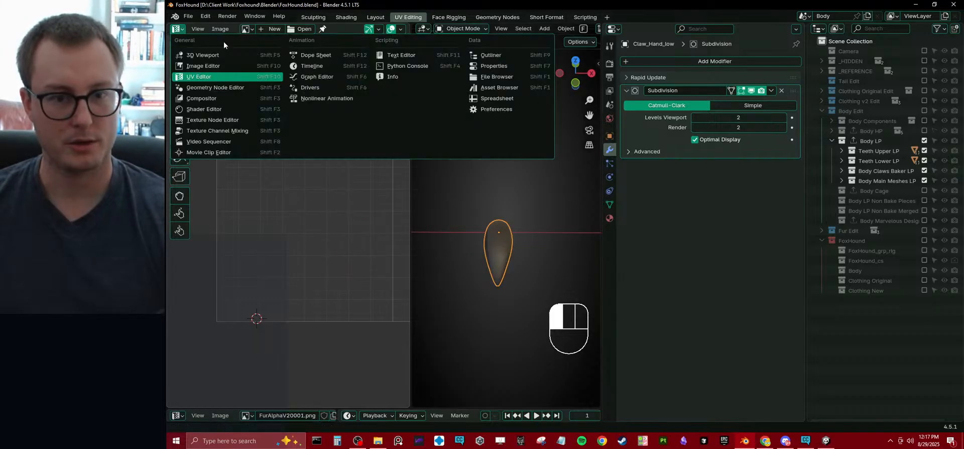
click(513, 87)
click(389, 25)
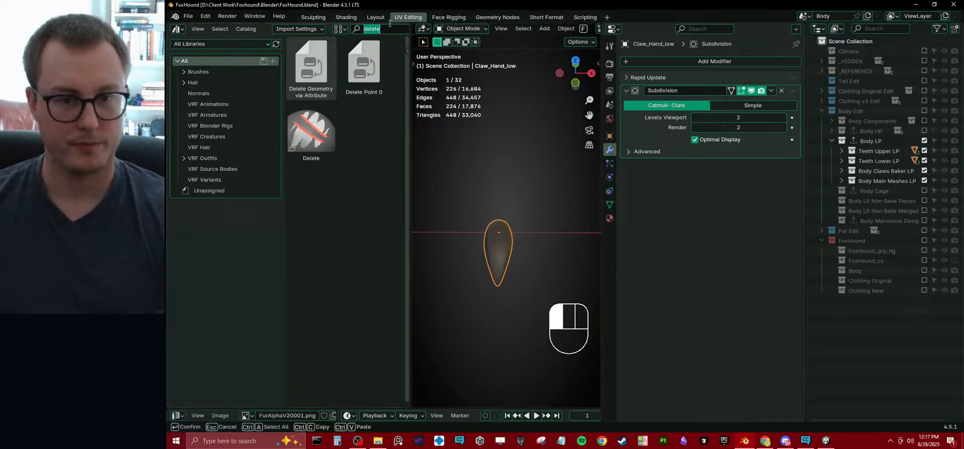
text(offset)
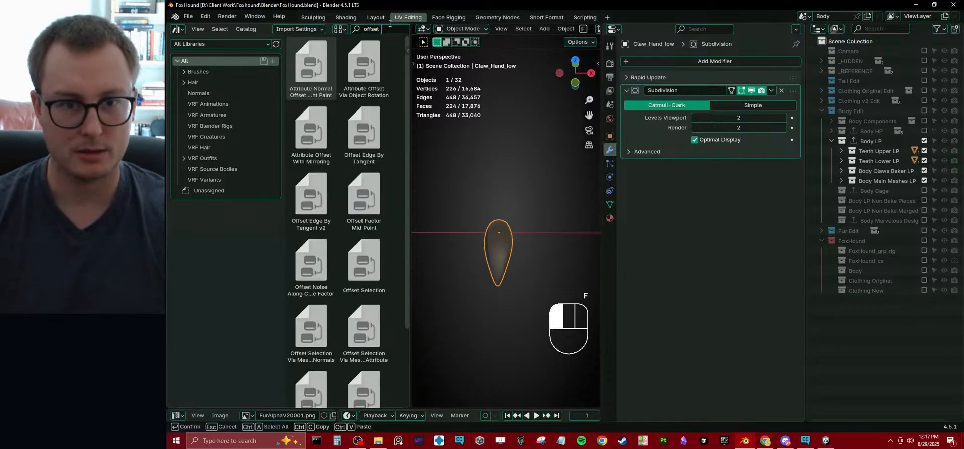
text( uv)
key(Return)
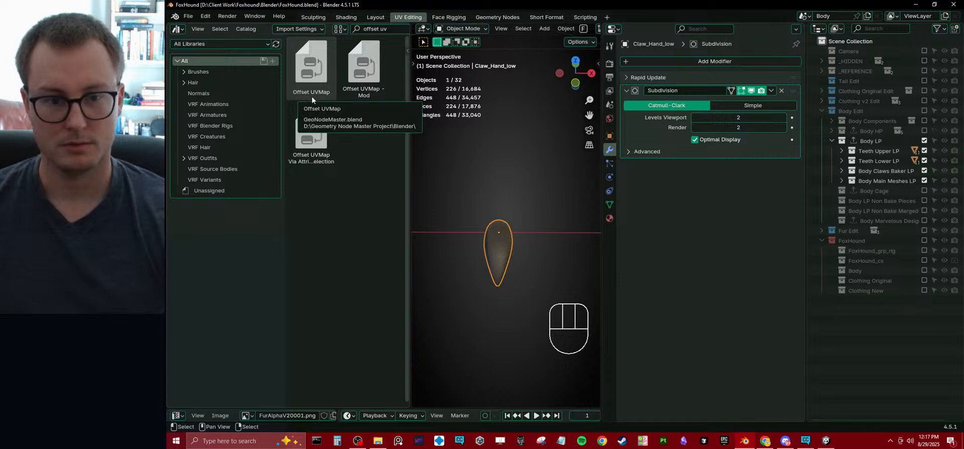
Step: Add the Offset UVMap modifier to the hand claw, targeting UVMap.002 with a Y offset of 1
drag(310, 88, 490, 246)
click(756, 216)
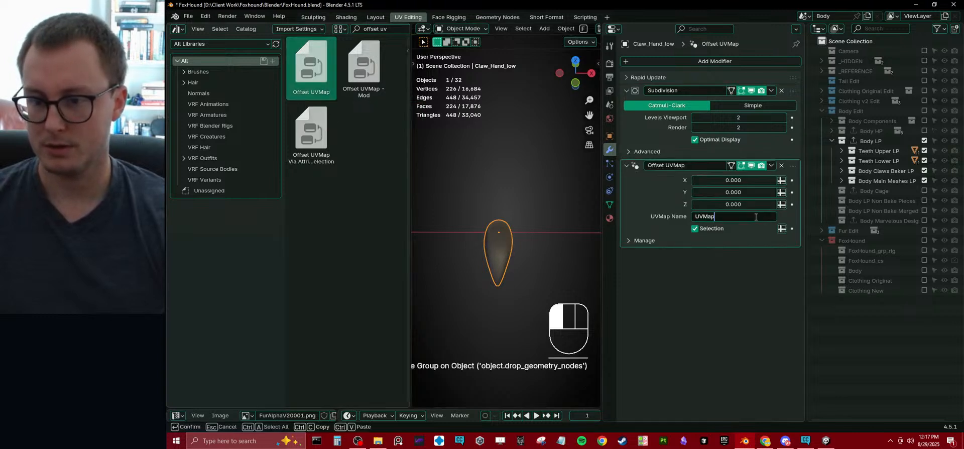
text(.002)
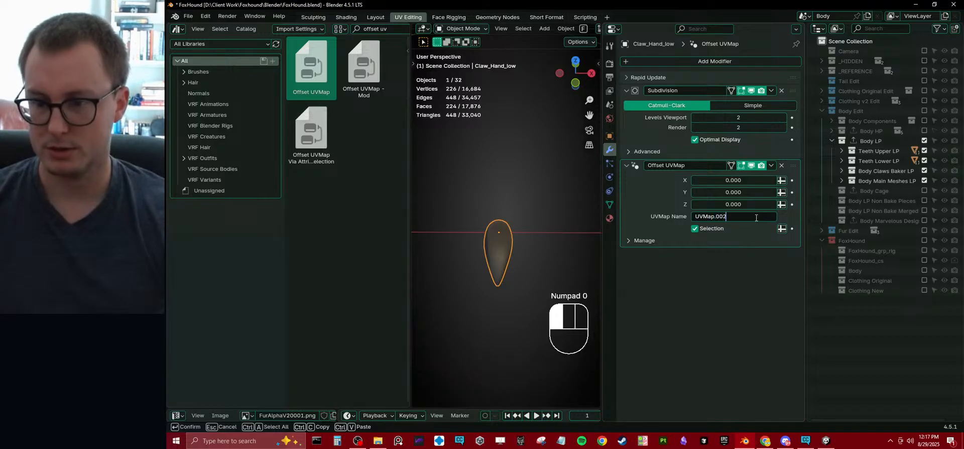
key(Return)
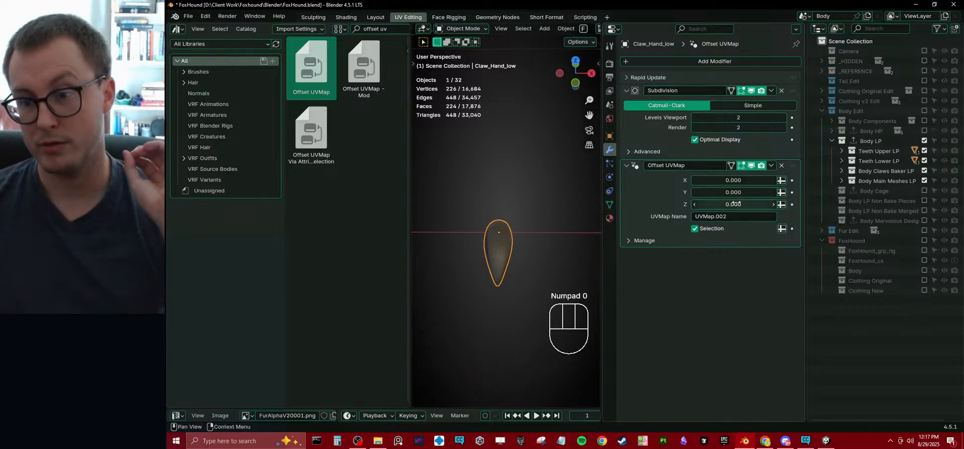
click(735, 192)
text(1)
key(Return)
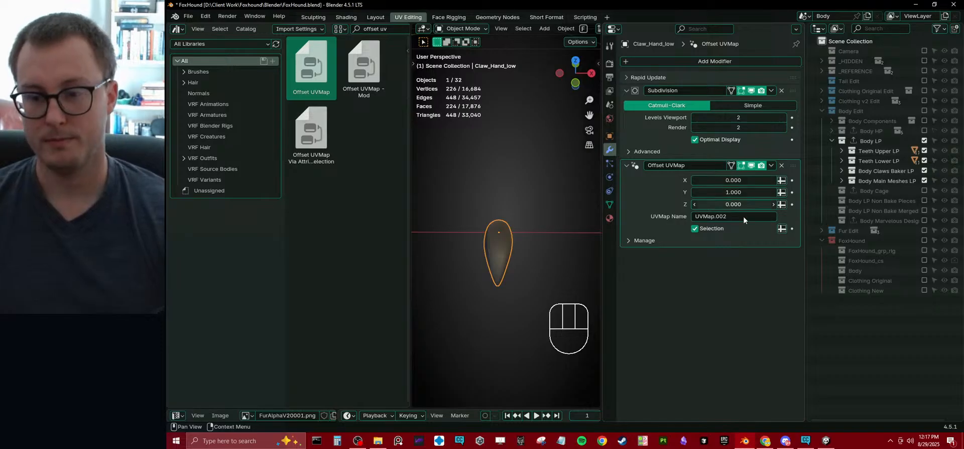
Step: Return the Asset Browser area to the UV Editor and compare the claw's UVs with the Offset UVMap modifier disabled and enabled
middle_drag(492, 237, 530, 244)
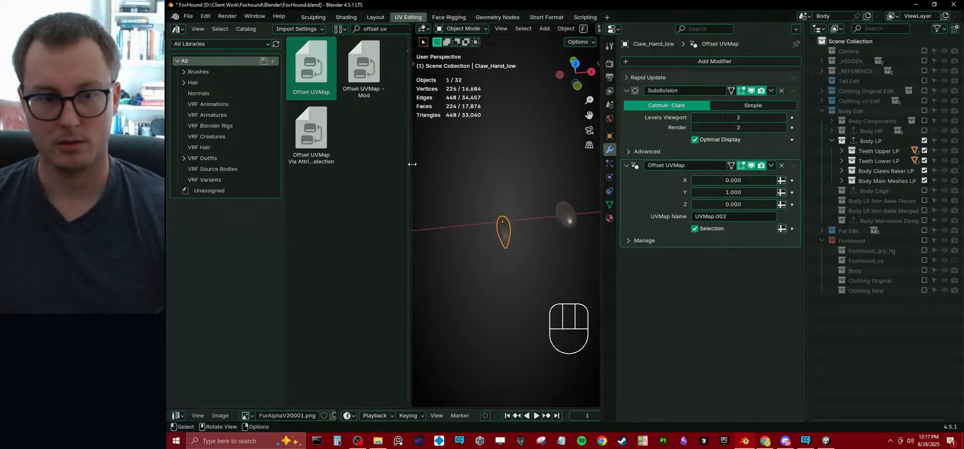
click(178, 29)
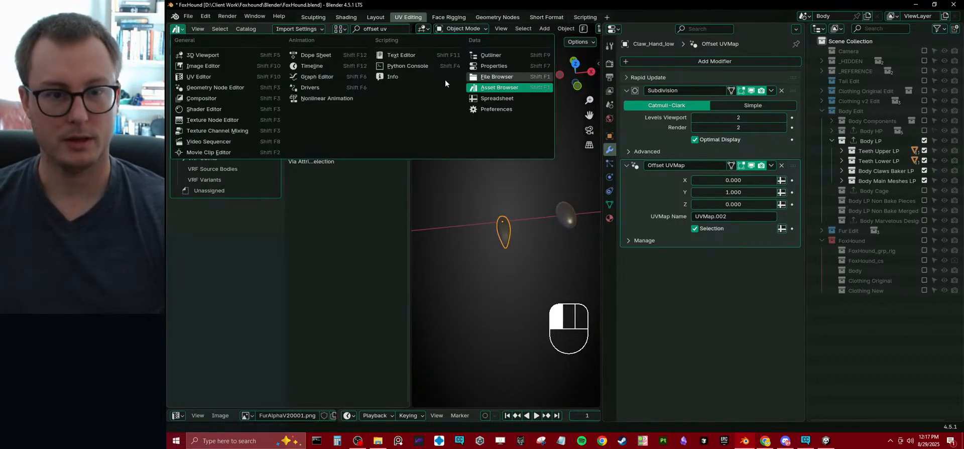
click(200, 77)
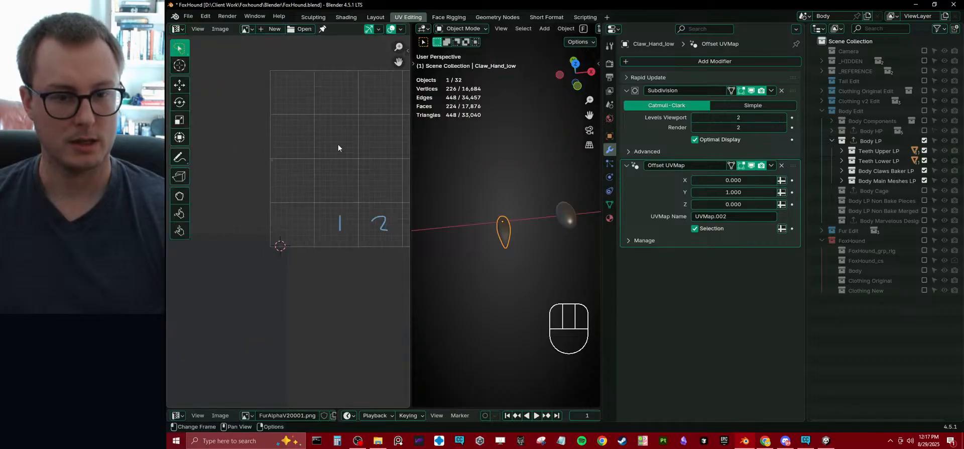
scroll(343, 188, up, 6)
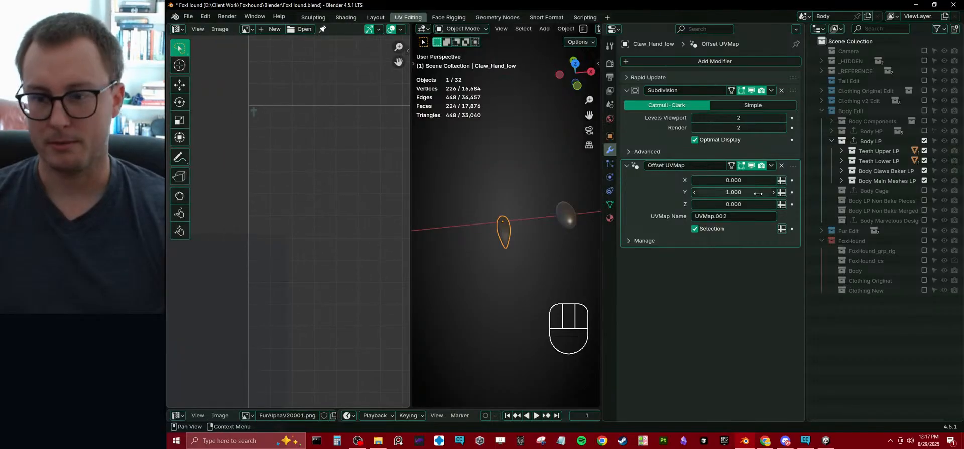
click(753, 166)
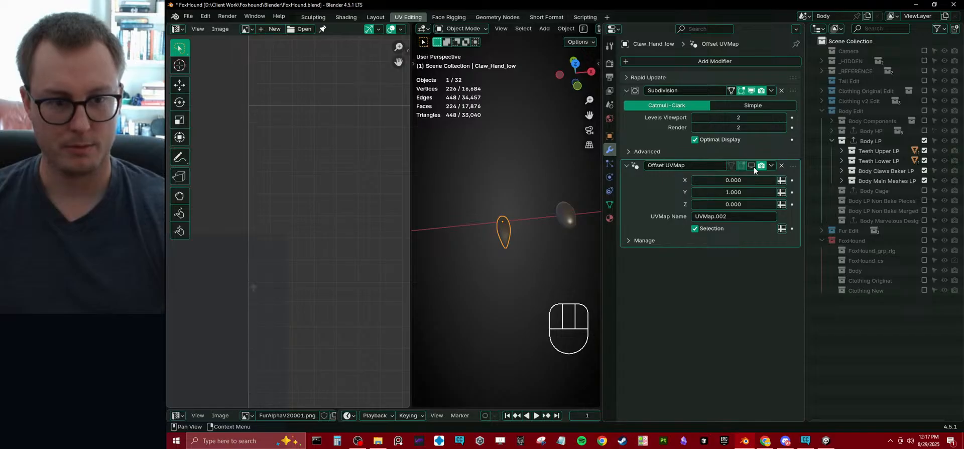
click(754, 167)
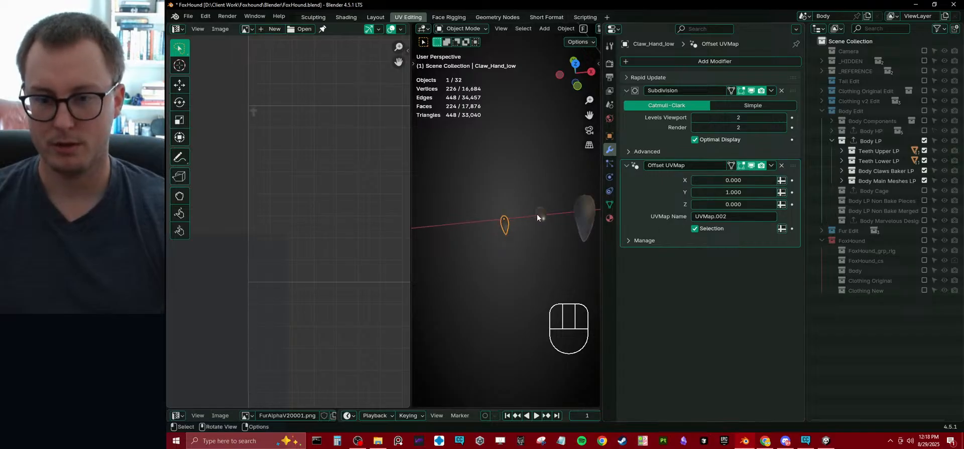
Step: Copy the hand claw's Offset UVMap modifier to the neighbouring claw and bean meshes, and save the file
click(610, 205)
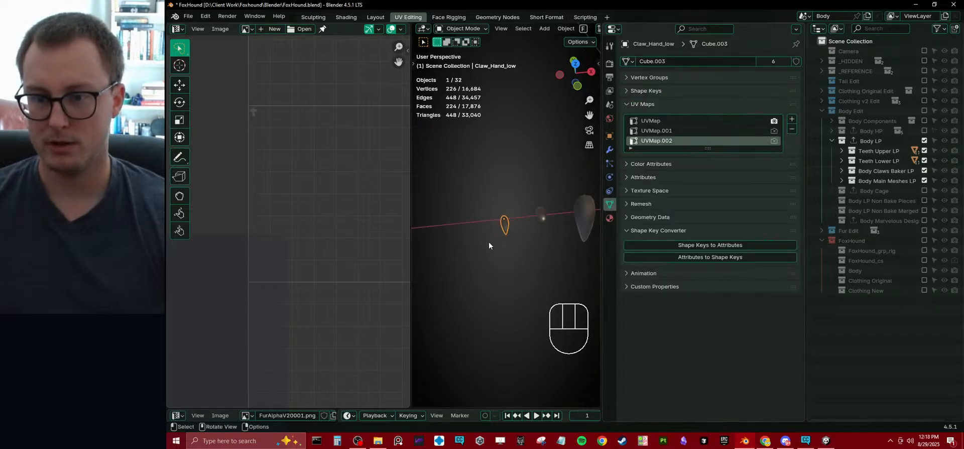
click(541, 215)
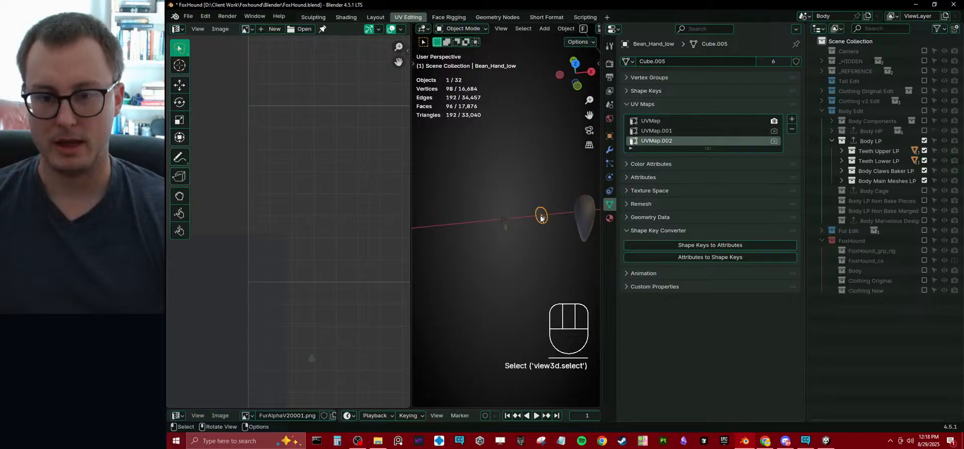
middle_drag(520, 219, 529, 204)
key(b)
drag(526, 192, 580, 231)
shift+click(511, 221)
click(610, 151)
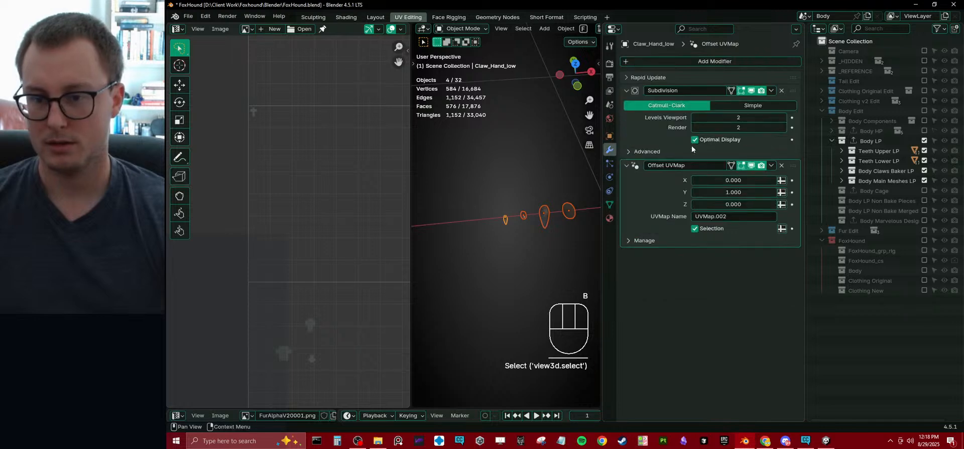
click(772, 166)
click(780, 194)
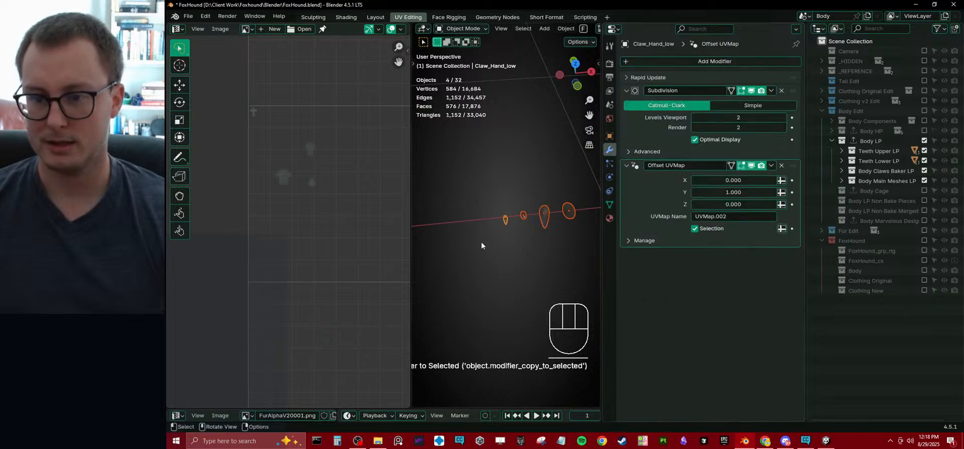
key(ctrl+s)
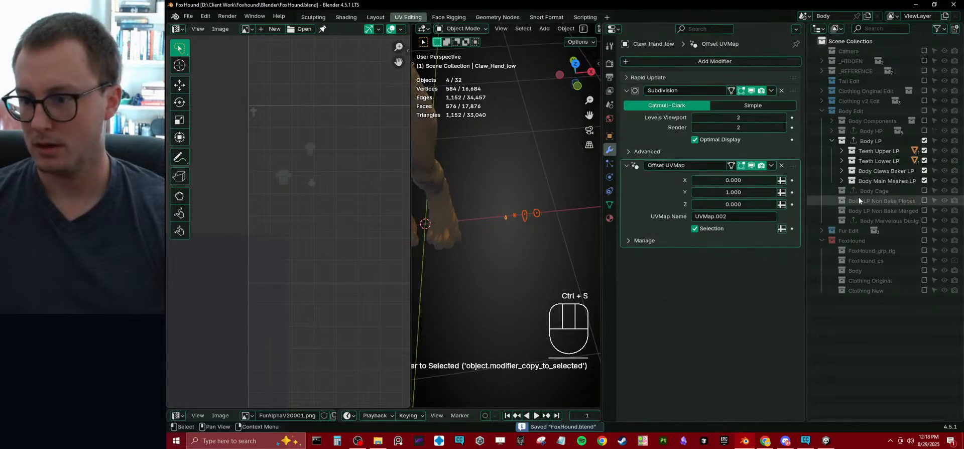
Step: Copy the hand claw's Offset UVMap modifier to the pad mesh under the feet, and save the file
mouse_move(507, 236)
middle_down()
mouse_move(504, 197)
mouse_move(486, 192)
mouse_move(503, 229)
middle_up()
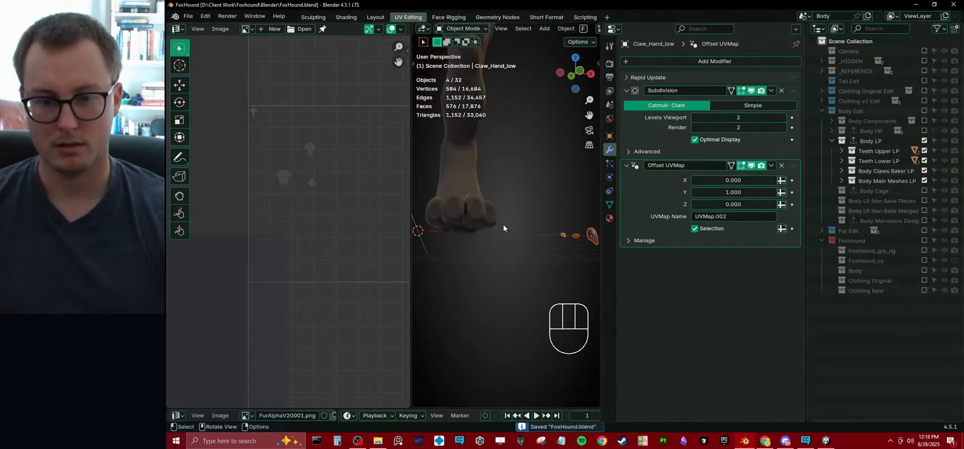
click(451, 230)
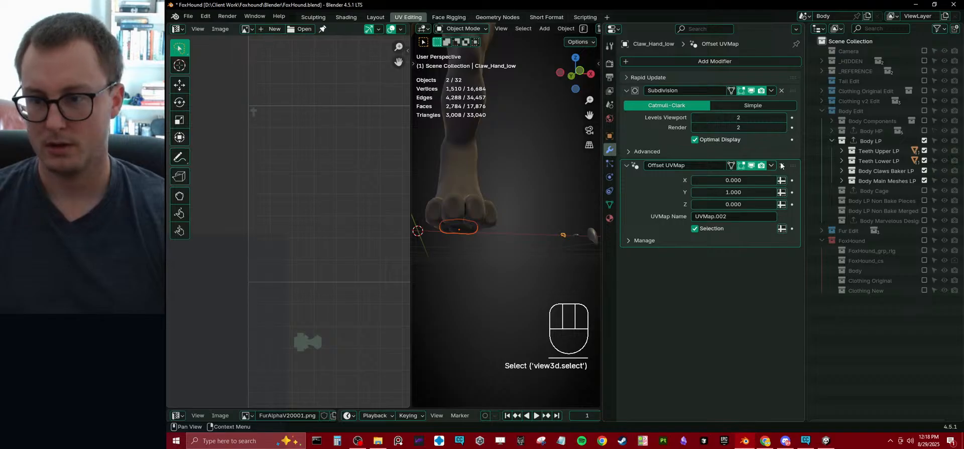
click(772, 165)
click(791, 198)
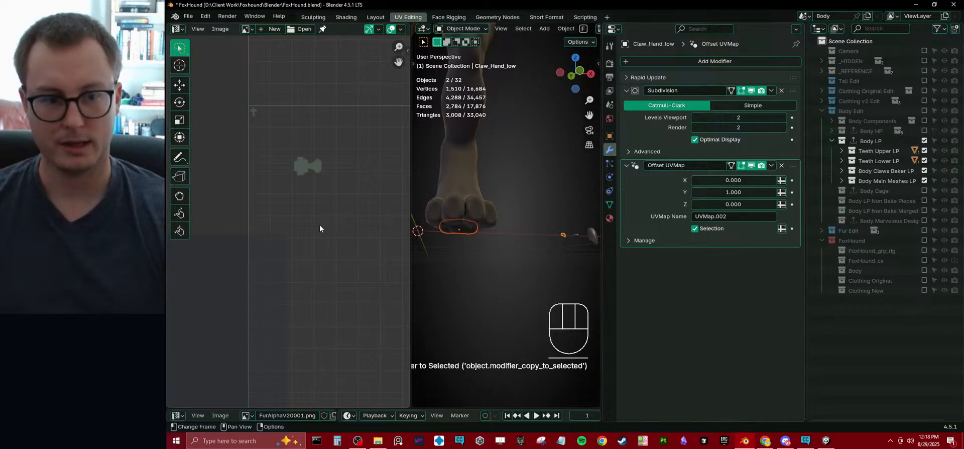
scroll(495, 206, down, 5)
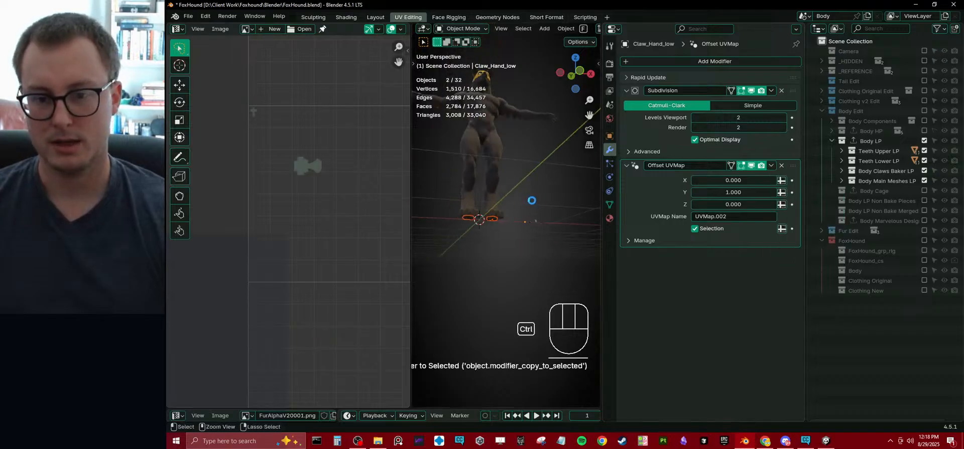
key(ctrl+s)
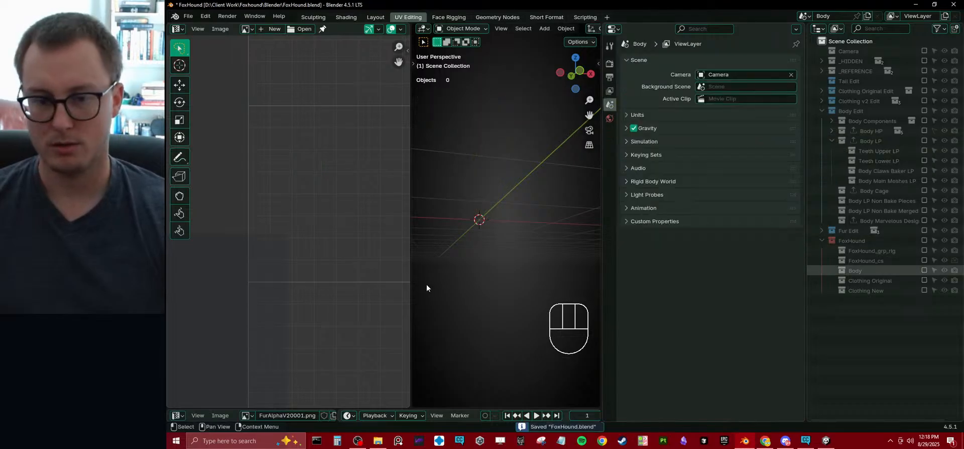
Step: Widen the 3D viewport with only the Body collection shown, and save the file
drag(411, 288, 361, 289)
scroll(420, 255, up, 6)
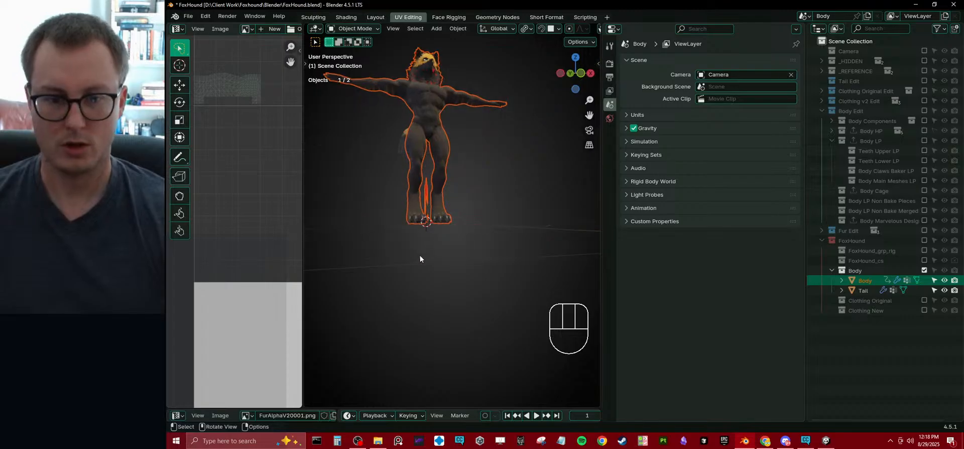
shift+middle_drag(447, 234, 470, 232)
middle_drag(471, 232, 484, 210)
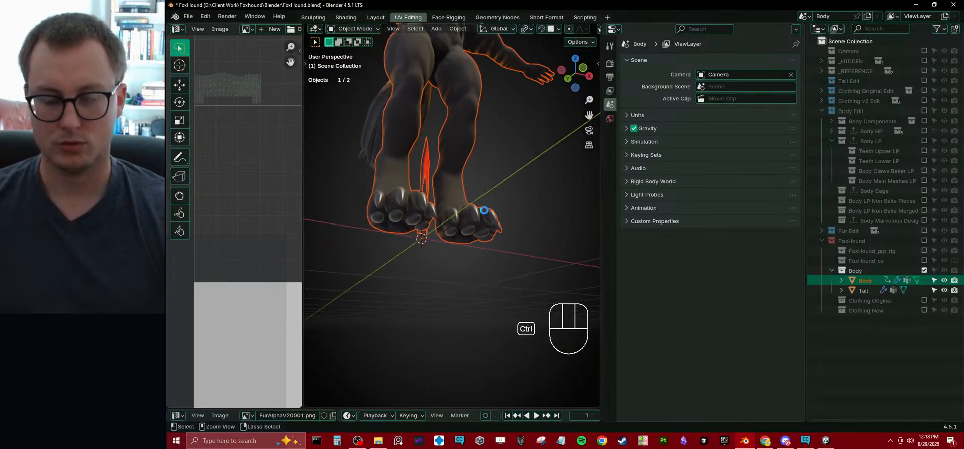
key(ctrl+s)
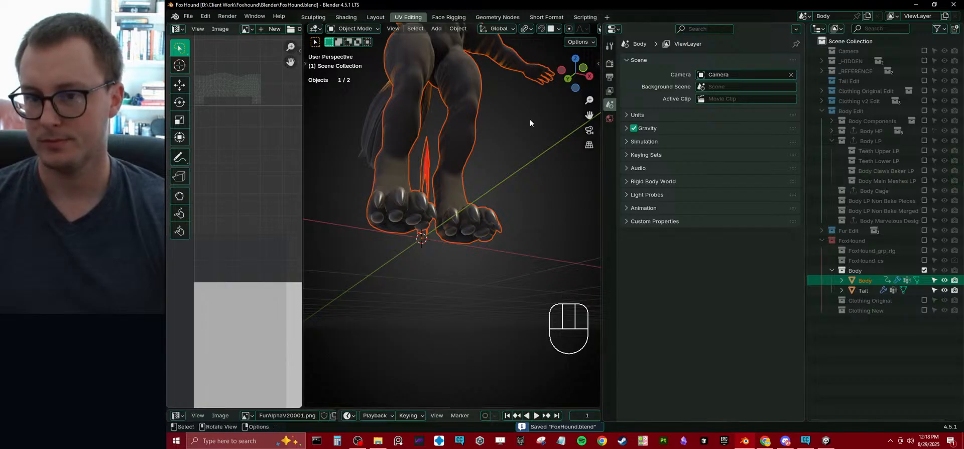
Step: Select the merged Body mesh, expand its Rapid Update settings, and save the file
click(406, 77)
click(643, 78)
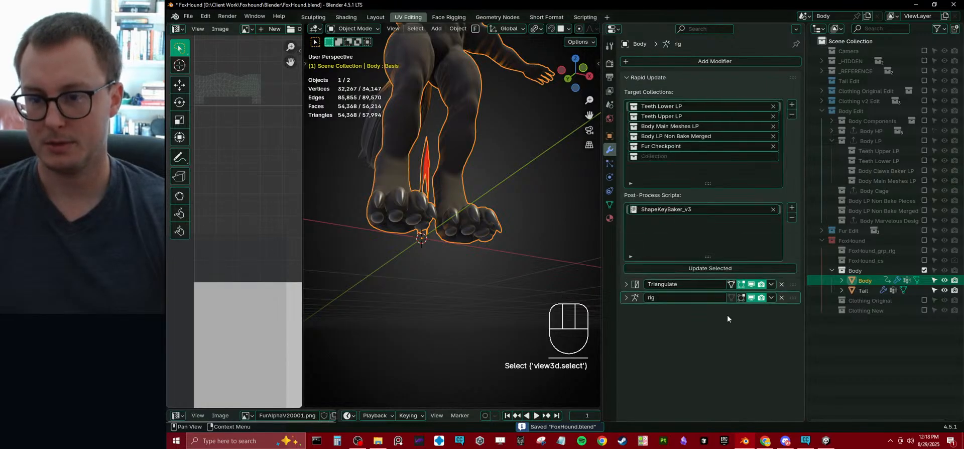
key(ctrl+s)
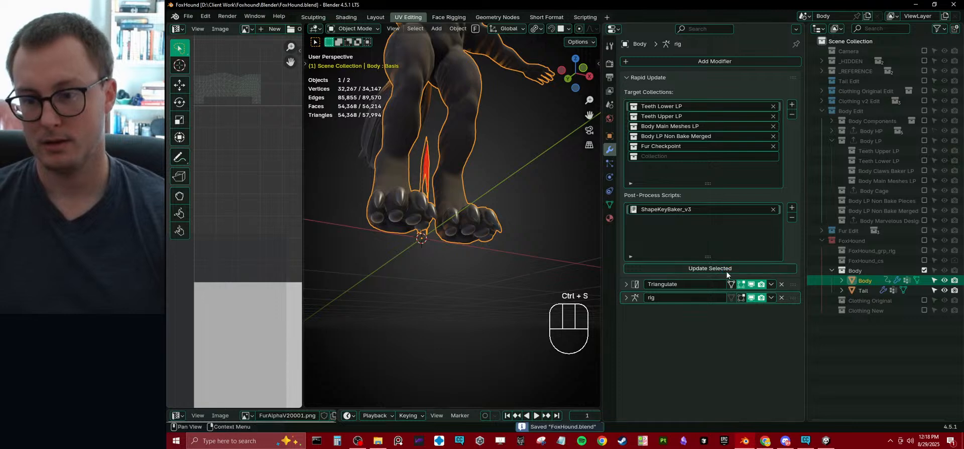
Step: Run Rapid Update on the merged Body mesh and make UVMap.002 its active UV map
click(726, 270)
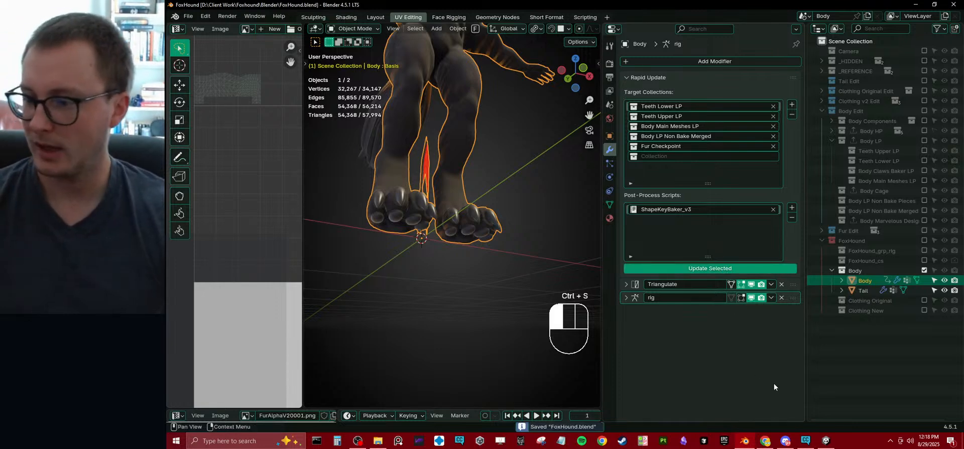
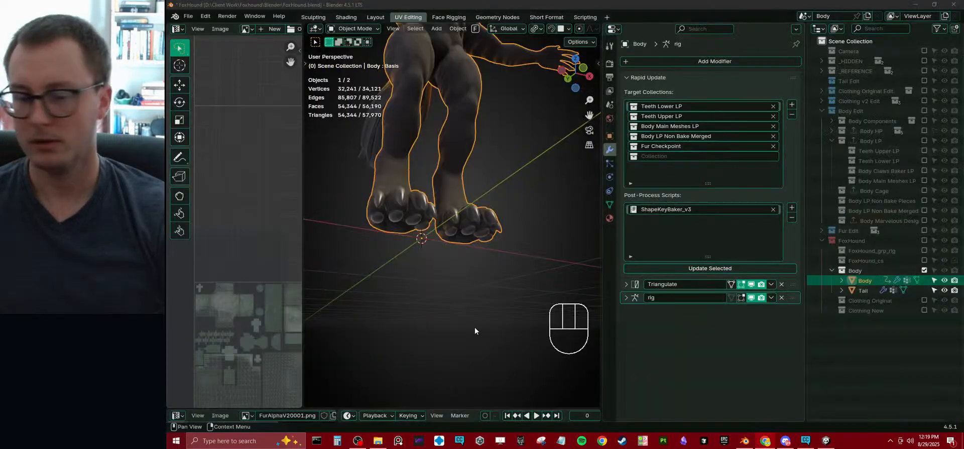
click(509, 264)
click(481, 238)
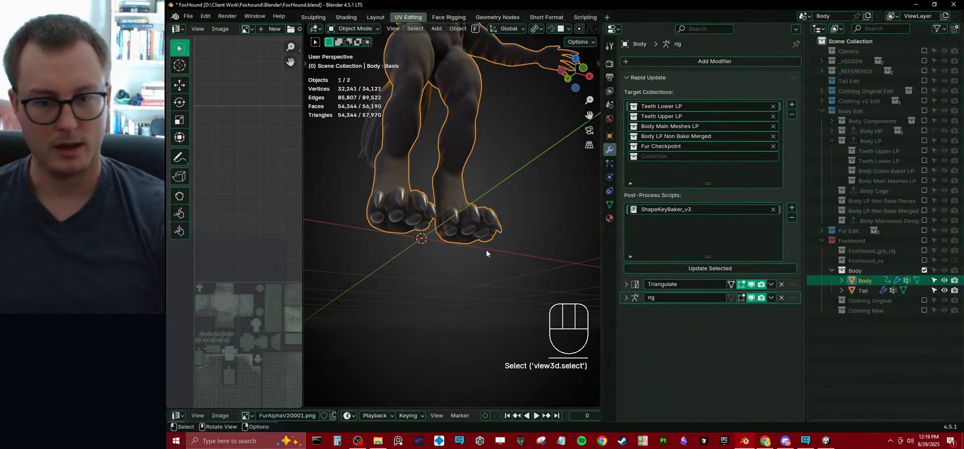
click(609, 204)
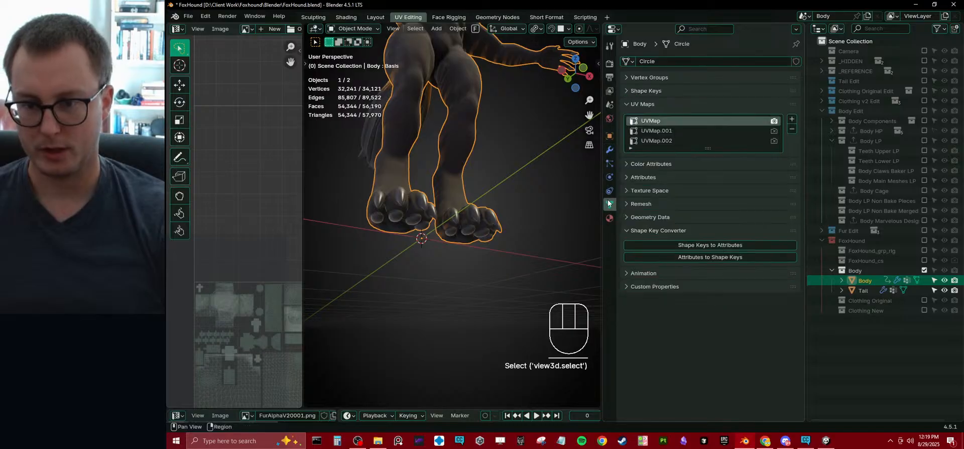
click(762, 141)
scroll(268, 204, down, 2)
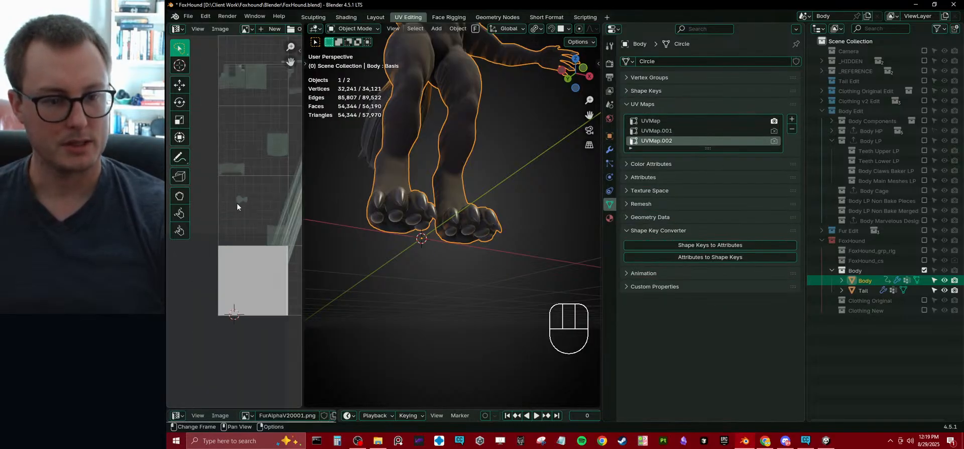
Step: Widen the UV editor and examine how the Body's UVMap.002 islands are laid out across the tiles
drag(302, 226, 435, 246)
scroll(336, 263, up, 5)
shift+middle_drag(327, 329, 298, 221)
shift+middle_drag(355, 270, 312, 197)
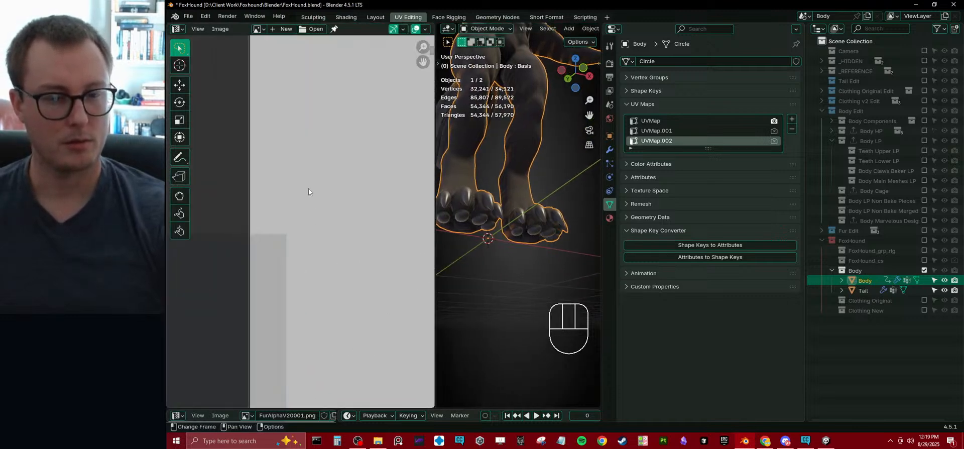
shift+middle_drag(321, 159, 309, 298)
scroll(333, 212, down, 3)
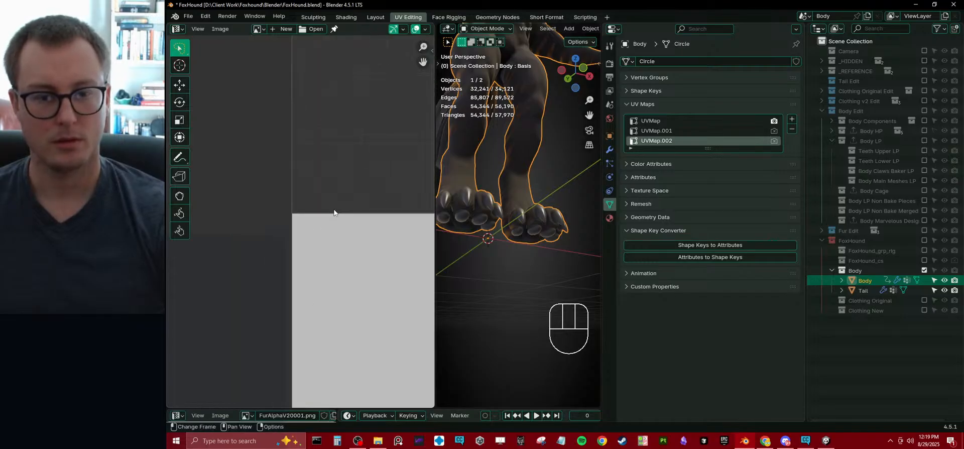
scroll(324, 240, up, 5)
shift+middle_drag(347, 158, 273, 240)
scroll(391, 231, down, 6)
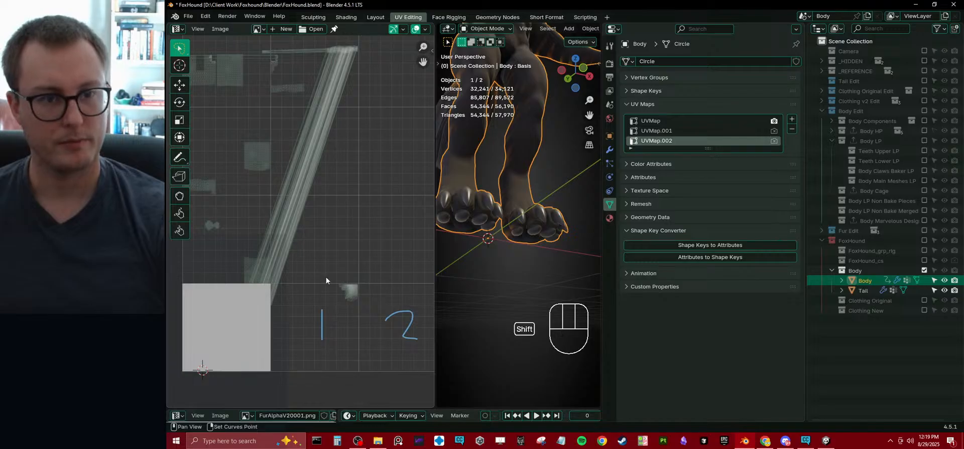
shift+middle_drag(269, 174, 301, 216)
shift+middle_drag(285, 300, 360, 203)
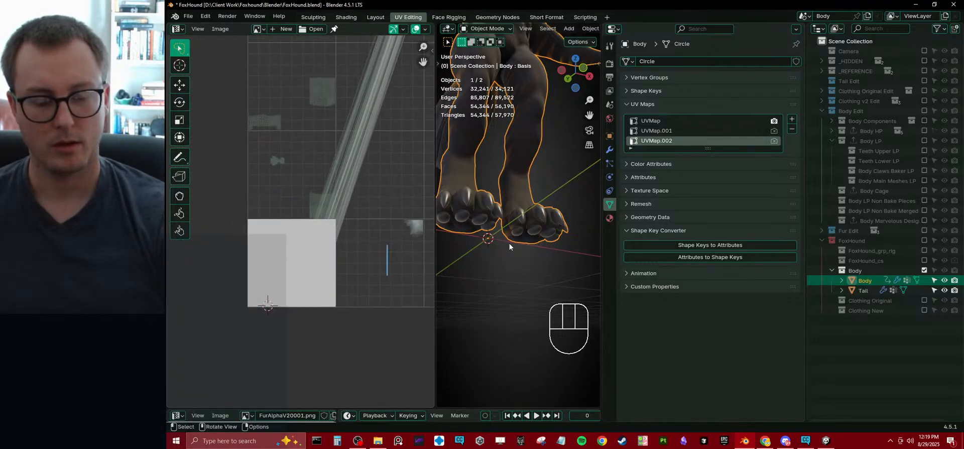
Step: Check a foot bean's UV island by selecting its linked geometry in Edit Mode, return to Object Mode, and save the file
click(535, 218)
key(Tab)
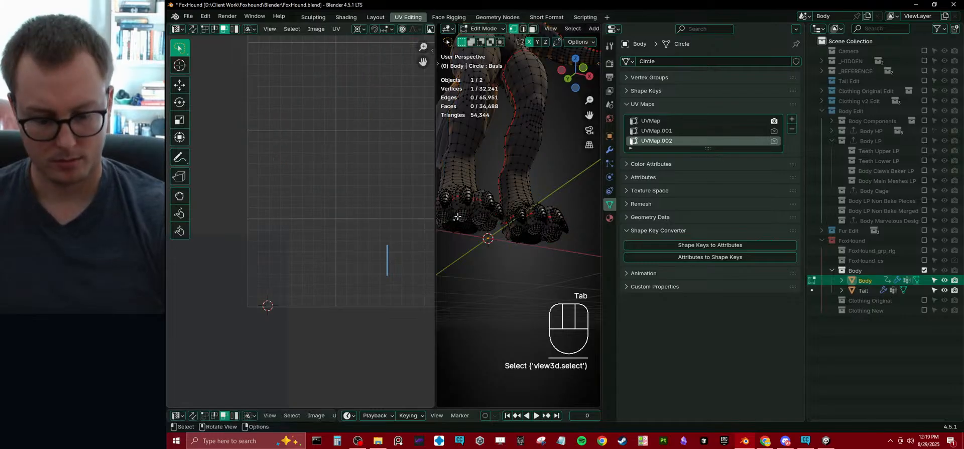
key(l)
scroll(274, 255, up, 4)
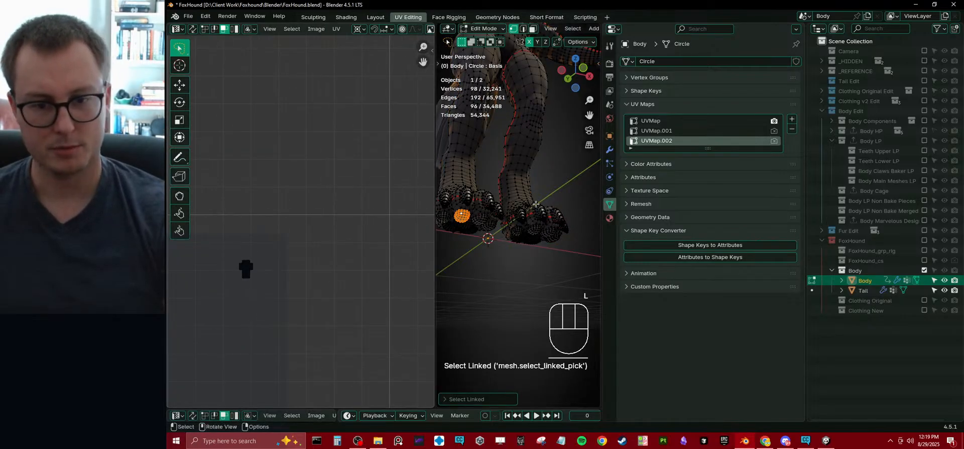
key(Tab)
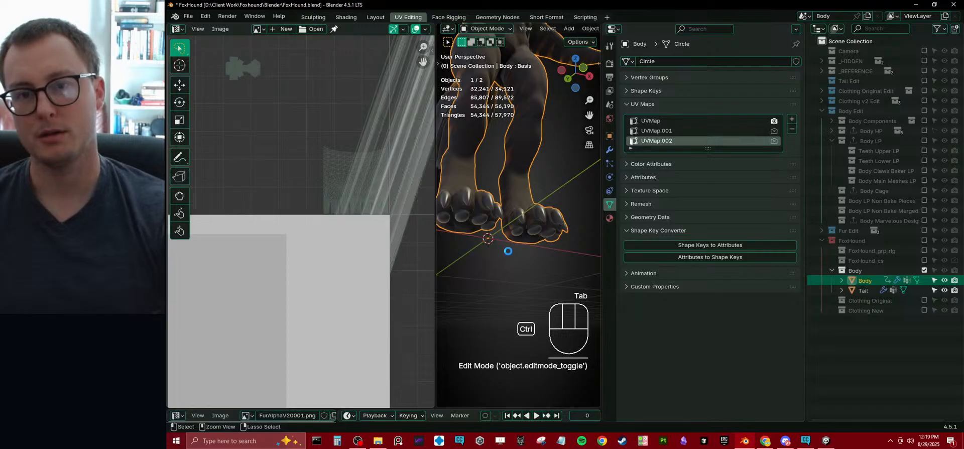
key(ctrl+s)
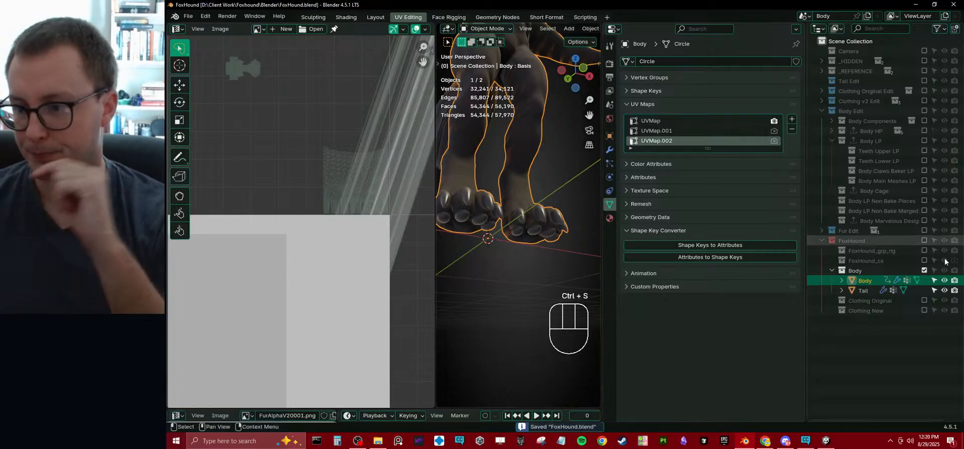
Step: Show only the Body LP Non Bake Merged collection, add UVMap.001 and UVMap.002 to its mesh, and keep UVMap active for rendering
click(926, 270)
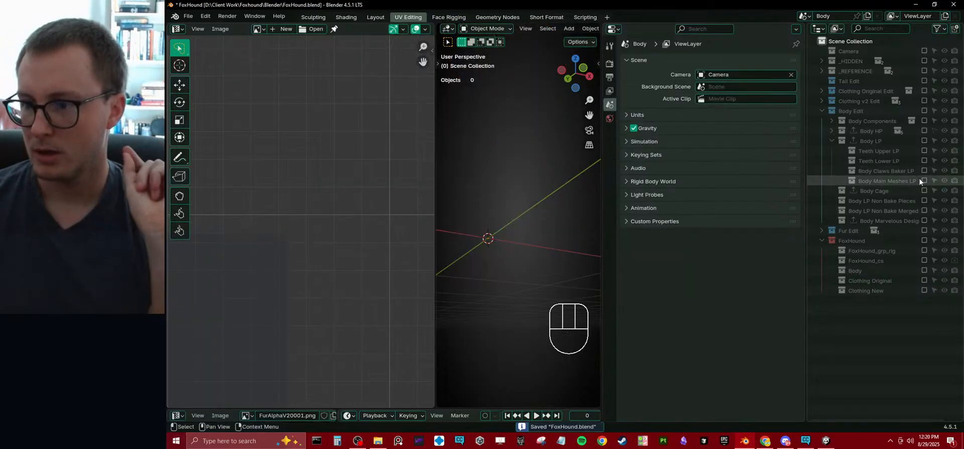
click(924, 210)
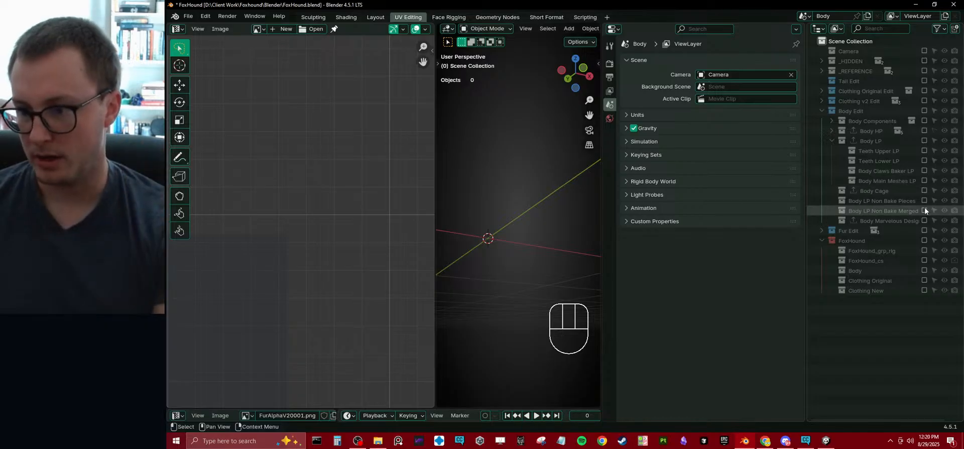
click(472, 204)
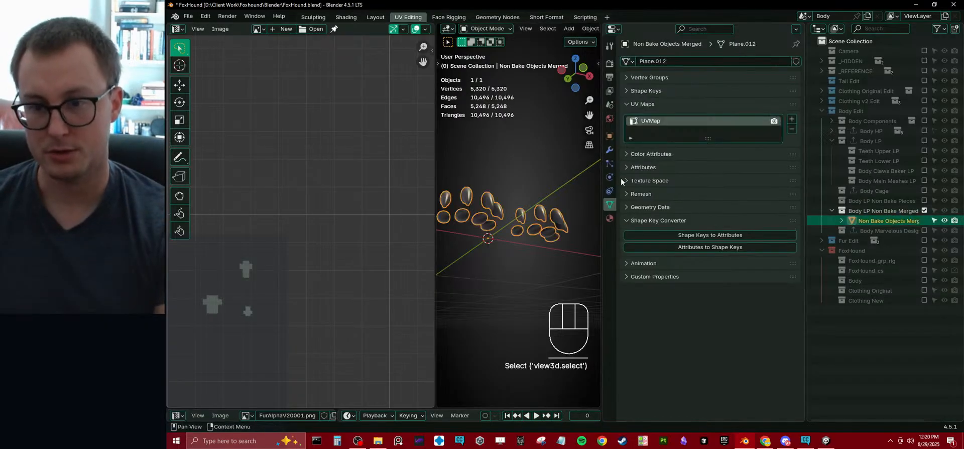
click(792, 119)
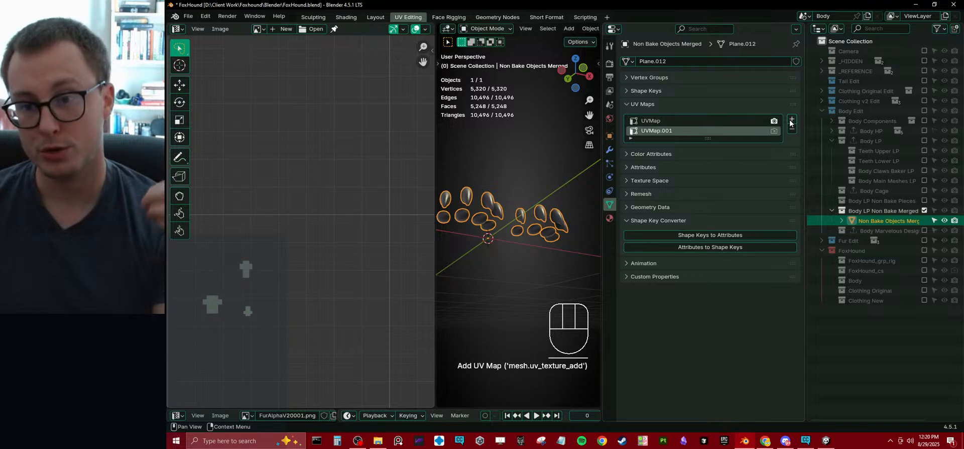
click(791, 119)
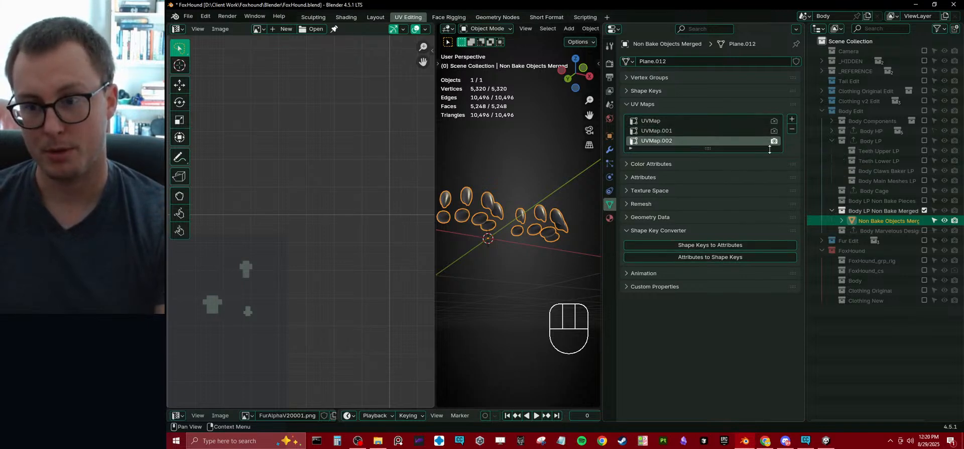
click(774, 120)
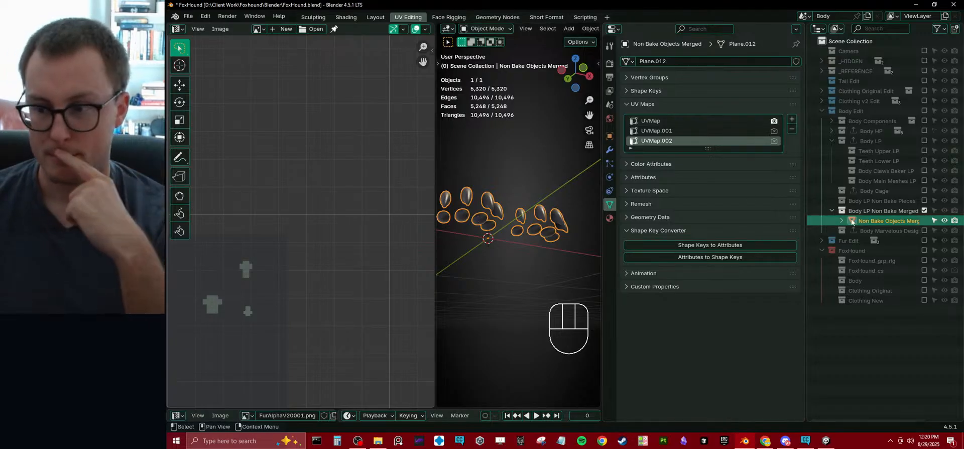
Step: Show the Body LP Non Bake Pieces collection instead of the merged one, and inspect Bean_Foot_2_low's UV maps and modifiers
click(924, 211)
click(923, 201)
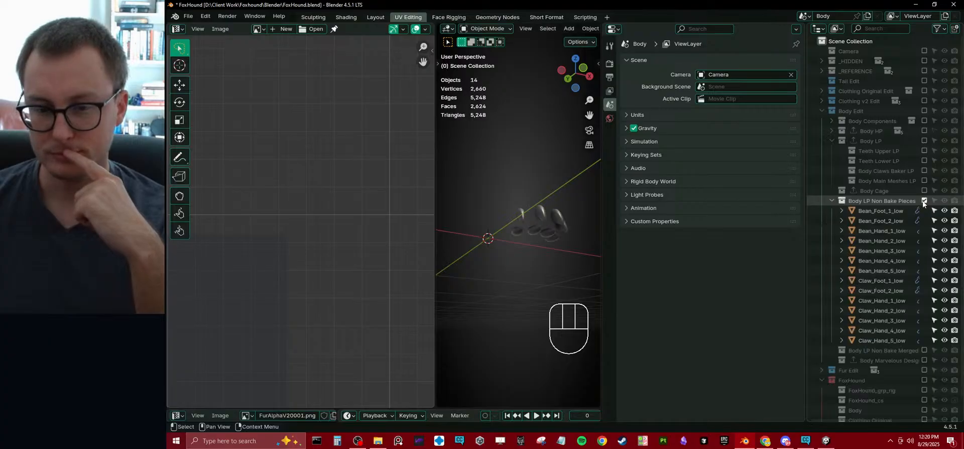
click(541, 234)
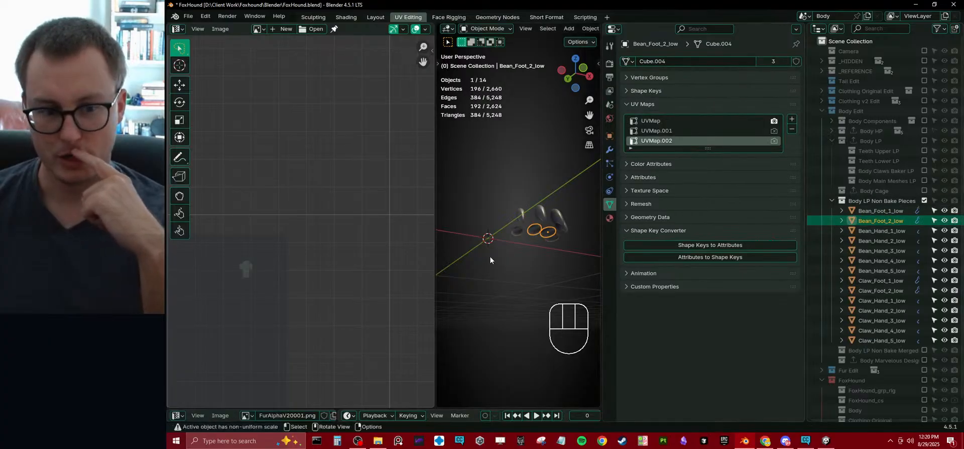
click(609, 149)
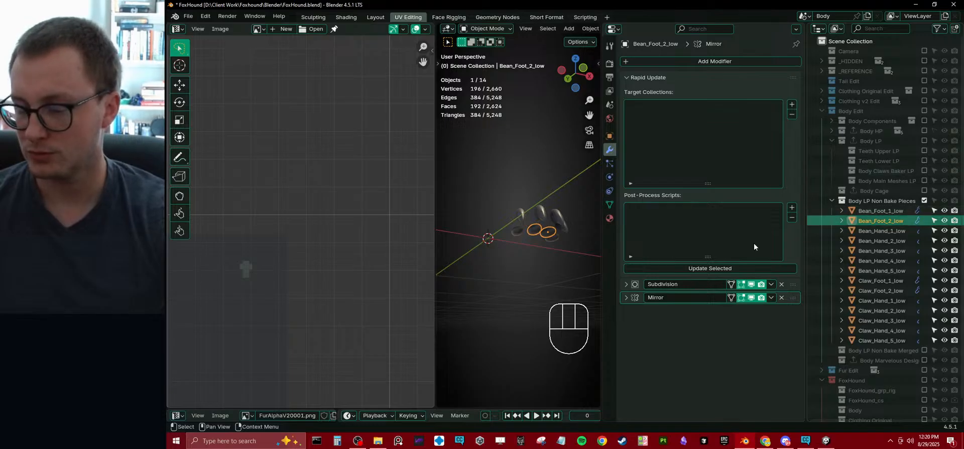
scroll(540, 249, down, 5)
mouse_move(541, 249)
middle_down()
mouse_move(519, 309)
mouse_move(524, 252)
middle_up()
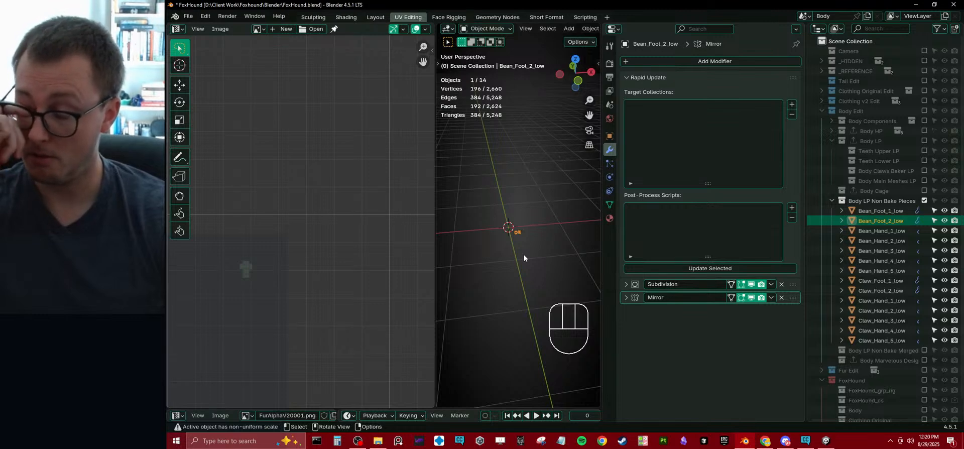
scroll(525, 258, up, 2)
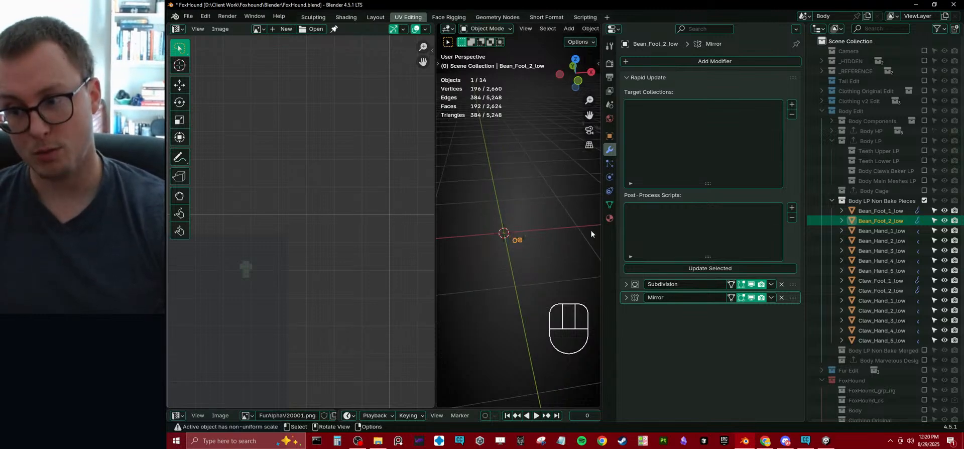
Step: Show the Body Claws Baker LP collection and copy Claw_Hand_low's Offset UVMap modifier to all the Non Bake Pieces meshes
click(924, 171)
middle_drag(506, 270, 530, 246)
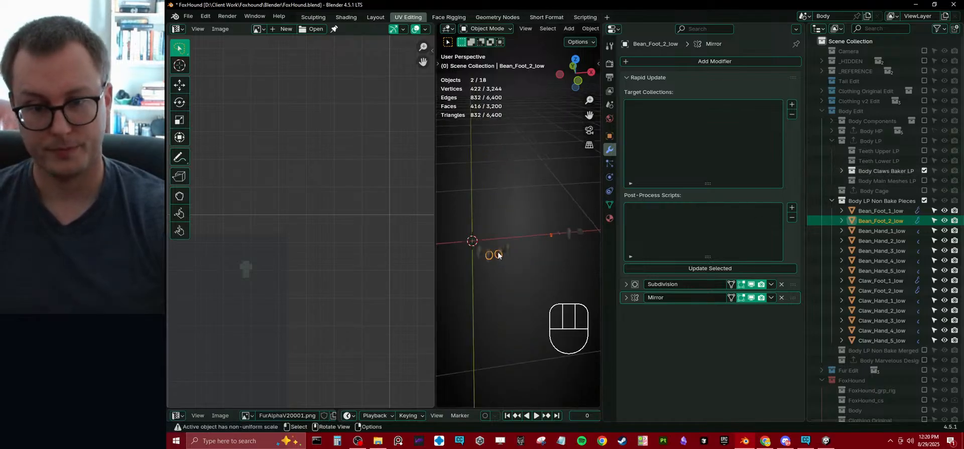
click(500, 253)
key(b)
drag(462, 229, 527, 293)
scroll(507, 226, down, 2)
shift+middle_drag(508, 191, 485, 266)
key(b)
drag(488, 183, 574, 264)
shift+middle_drag(498, 318, 477, 247)
scroll(477, 247, up, 4)
shift+click(505, 239)
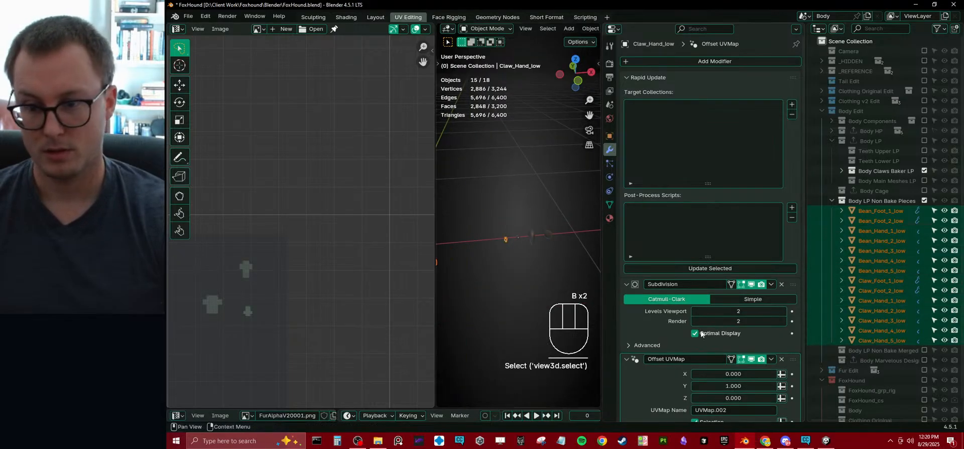
scroll(768, 331, down, 1)
click(772, 339)
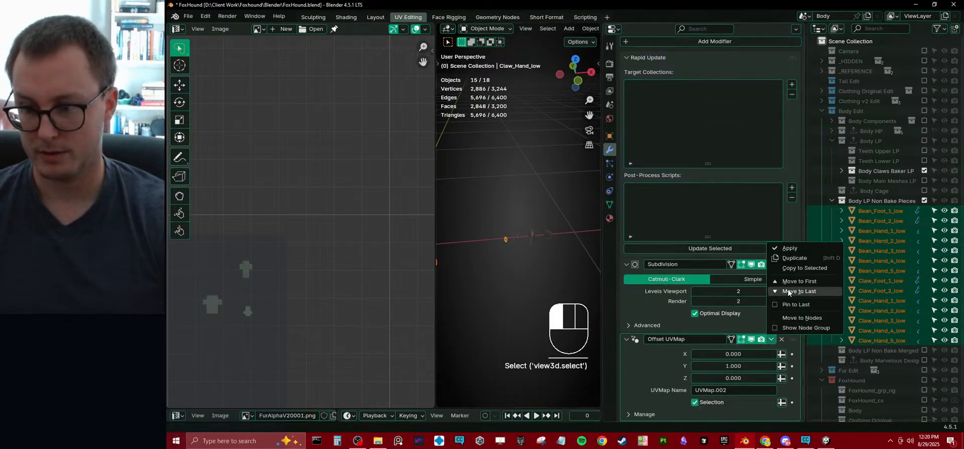
click(788, 270)
Step: Remove the Offset UVMap modifier from Claw_Hand_low, Bean_Hand_low, Claw_Foot_low and Bean_Foot_low
click(501, 241)
click(506, 239)
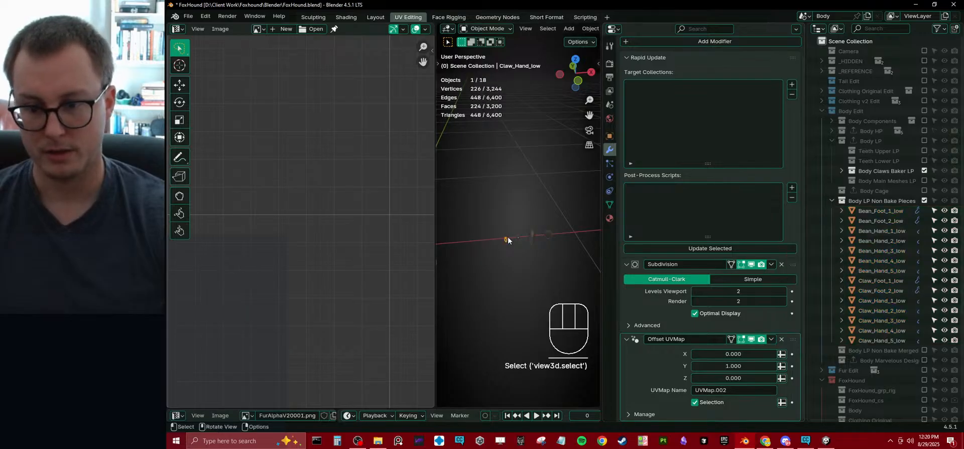
click(782, 340)
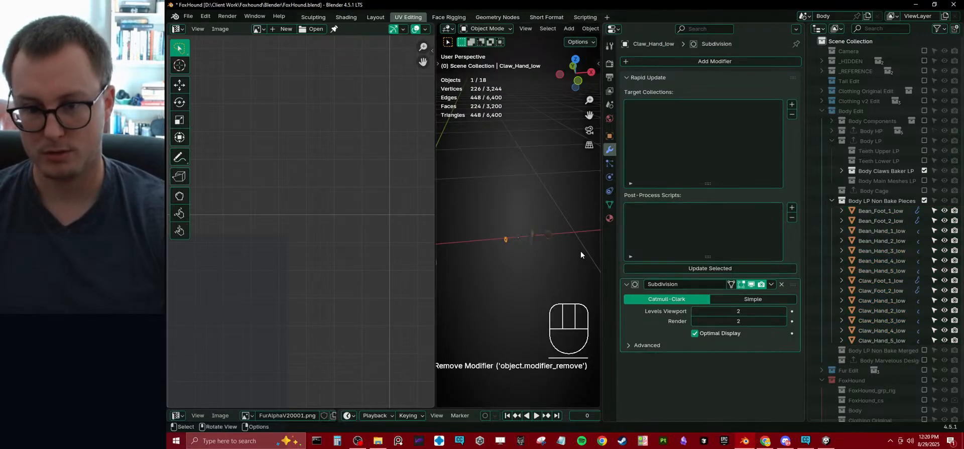
click(522, 235)
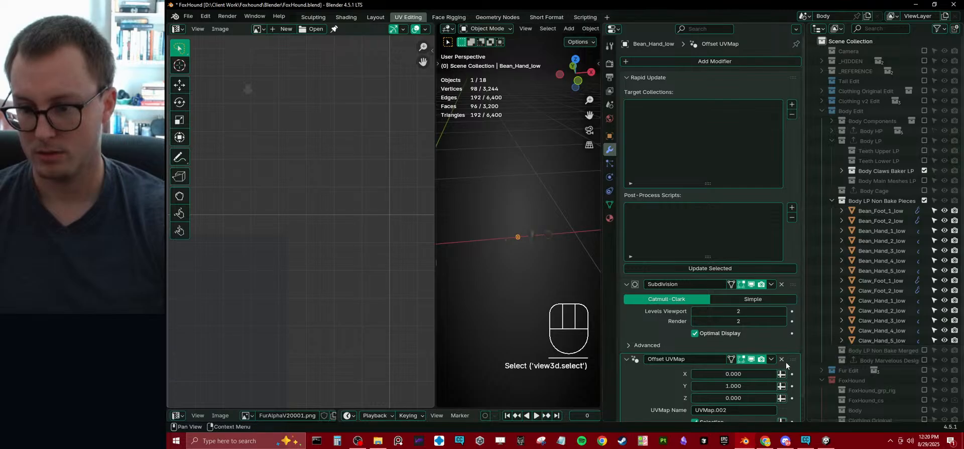
click(782, 358)
click(531, 235)
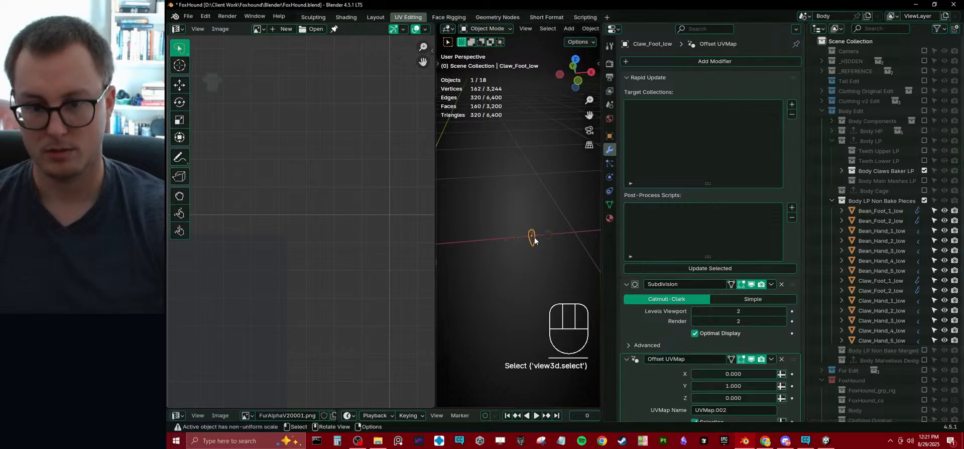
click(783, 359)
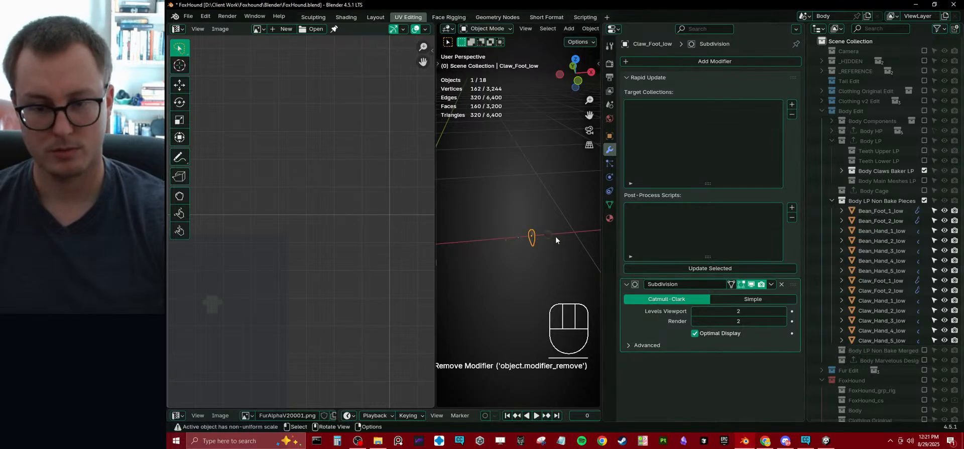
click(553, 234)
click(781, 359)
scroll(499, 283, down, 2)
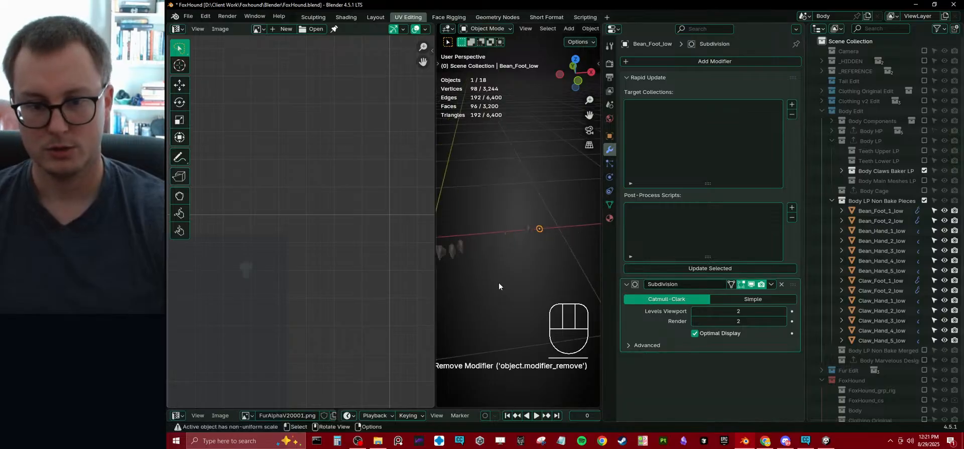
scroll(499, 283, down, 2)
Step: Check the modifiers on Claw_Foot_2_low, save the file, and hide the Body Claws Baker LP collection
click(481, 237)
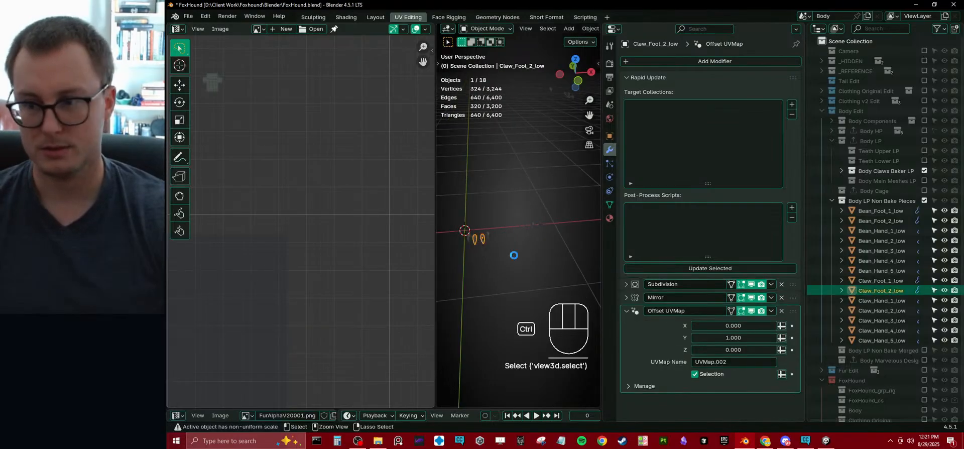
key(ctrl+s)
click(925, 171)
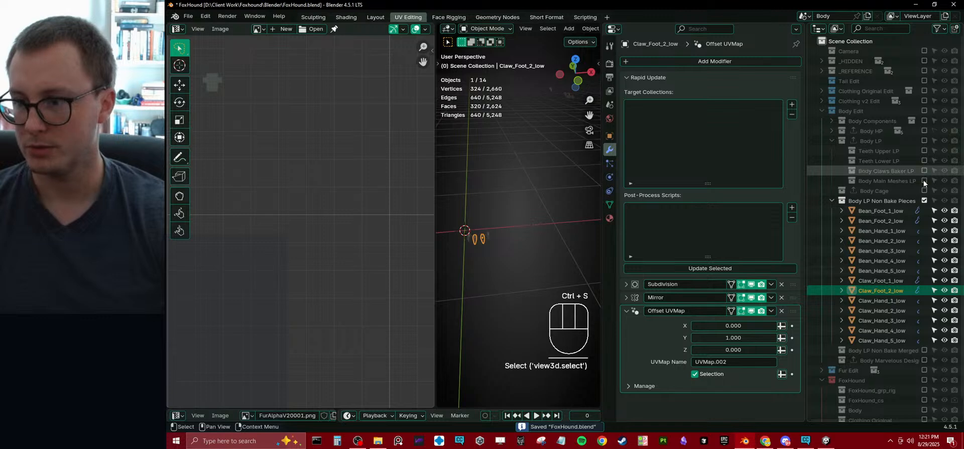
Step: Swap the Body LP Non Bake Pieces collection for the merged one, check the merged object's UVs, hide it and save
click(925, 201)
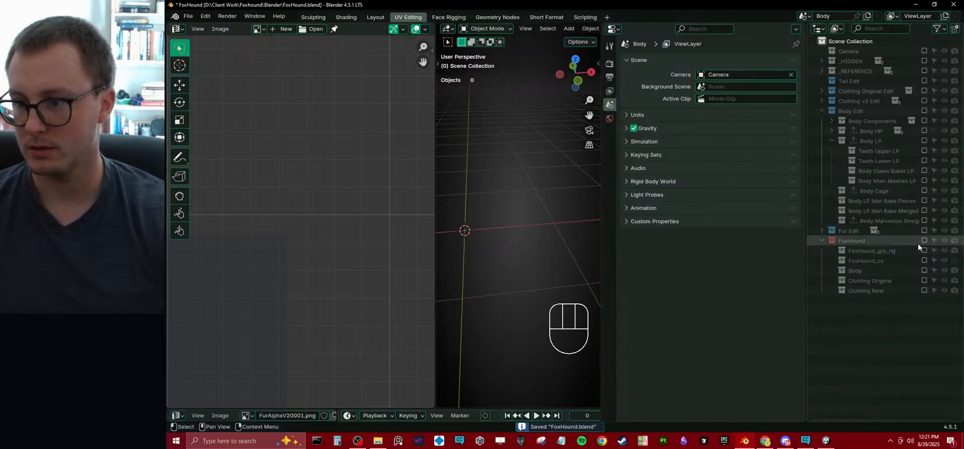
click(925, 211)
click(490, 240)
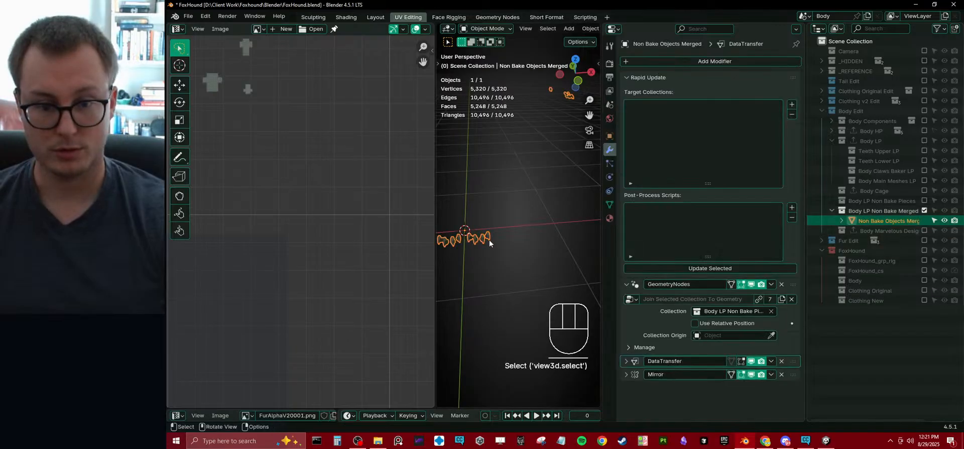
scroll(347, 181, down, 4)
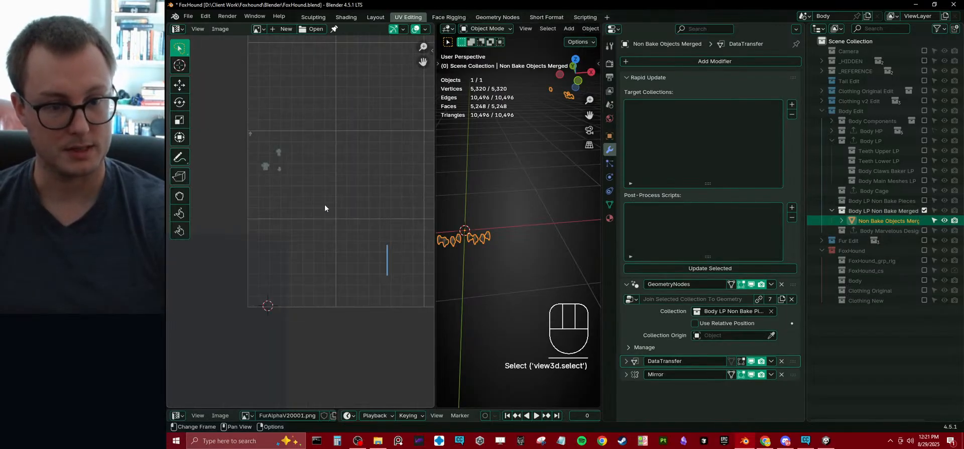
click(924, 210)
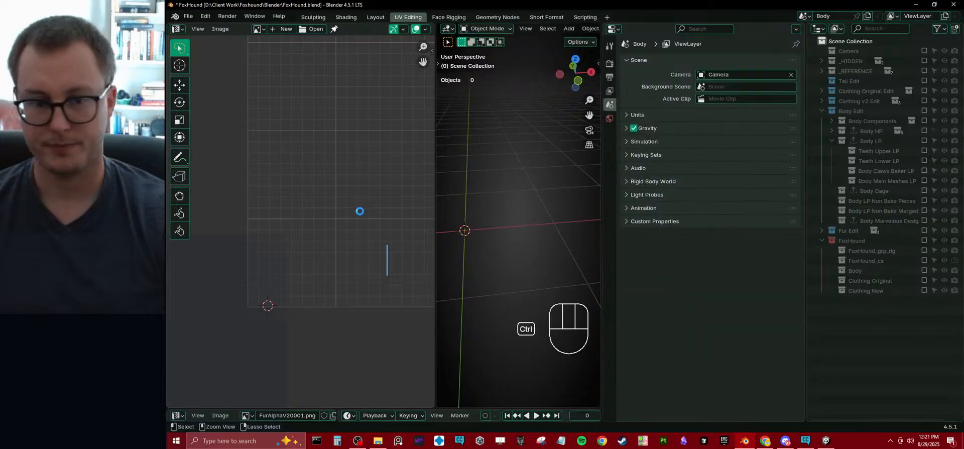
key(ctrl+s)
Step: Erase the handwritten 1 and 2 annotations from the UV grid, return to the selection tool, and save the file
click(180, 157)
scroll(297, 214, down, 4)
middle_drag(358, 196, 324, 217)
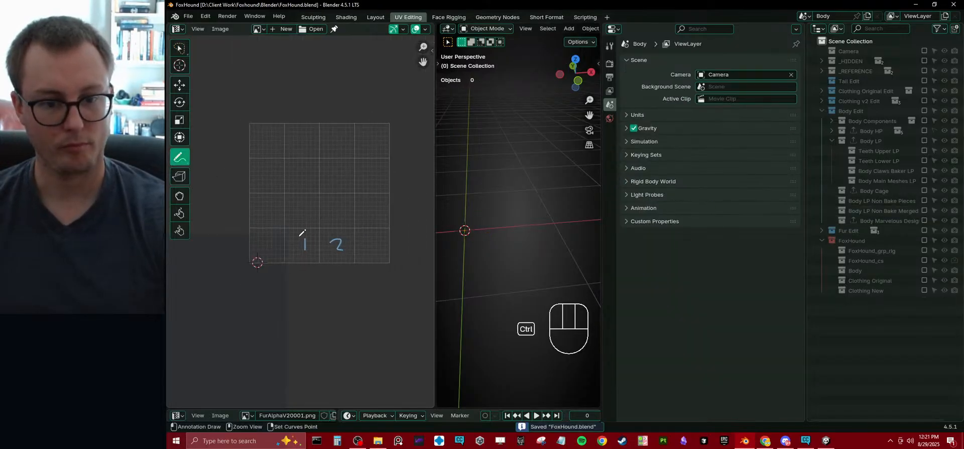
ctrl+drag(301, 233, 366, 252)
scroll(319, 239, up, 5)
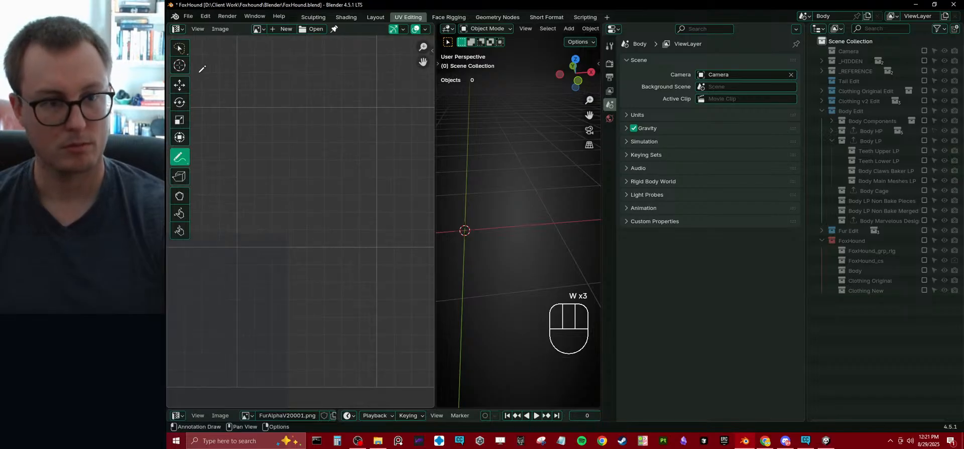
key(w)
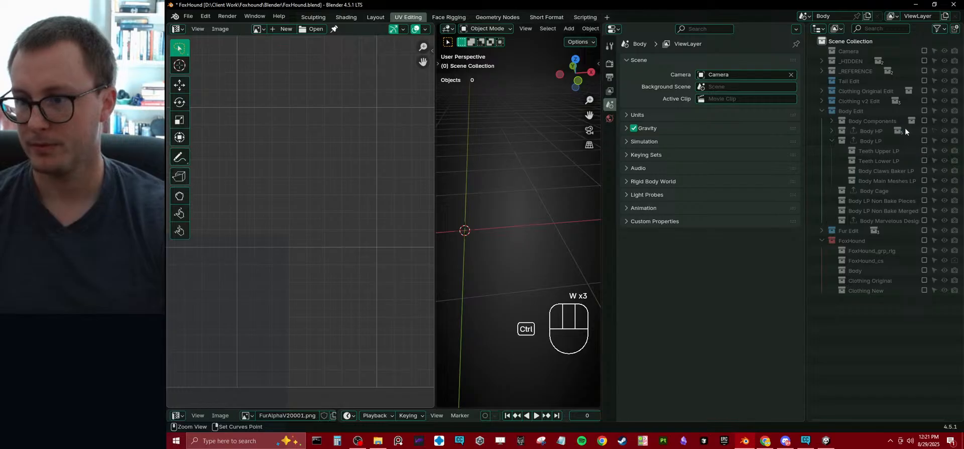
key(ctrl+s)
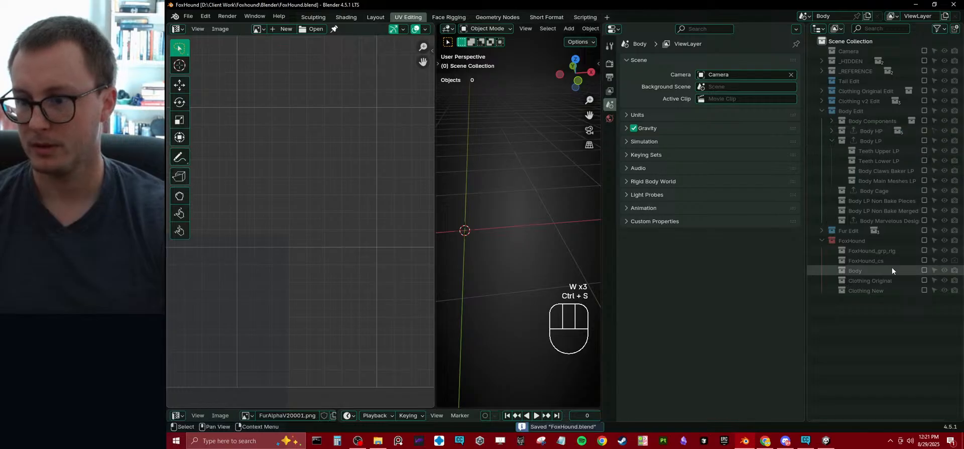
Step: Show the FoxHound Body collection, run the Rapid Update on the Body mesh, and save the file
click(925, 270)
click(465, 147)
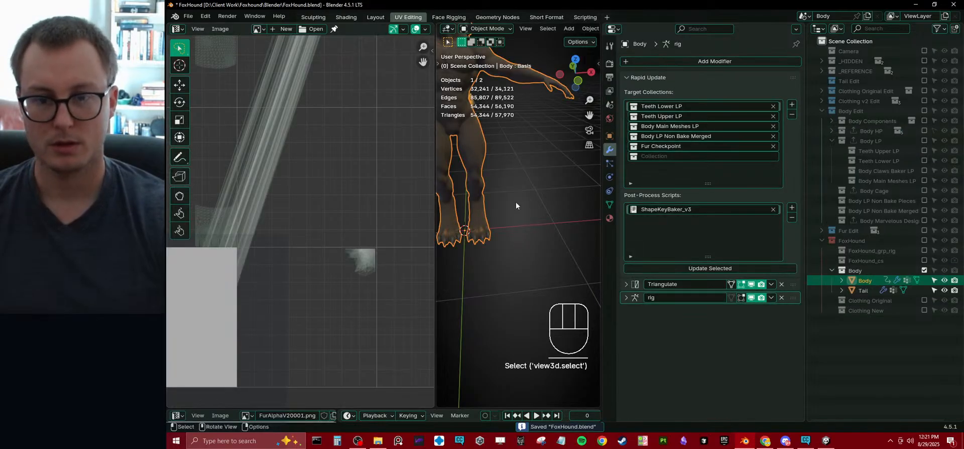
key(ctrl+s)
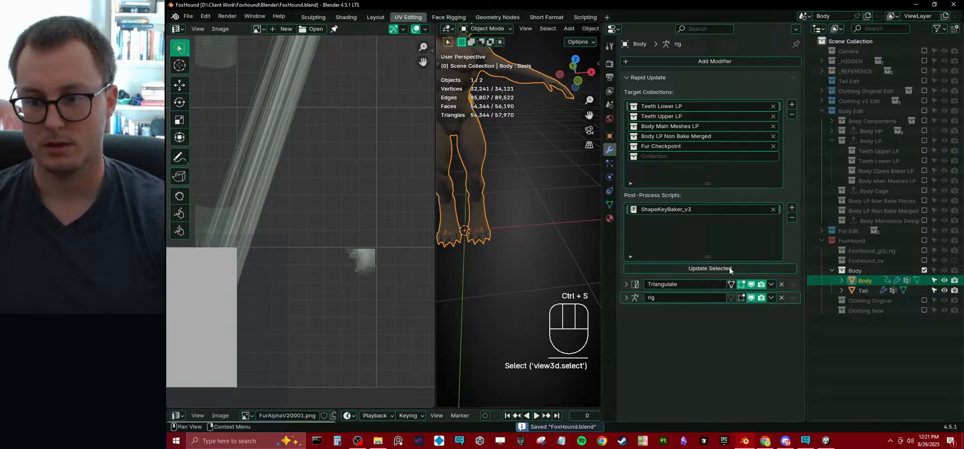
click(730, 271)
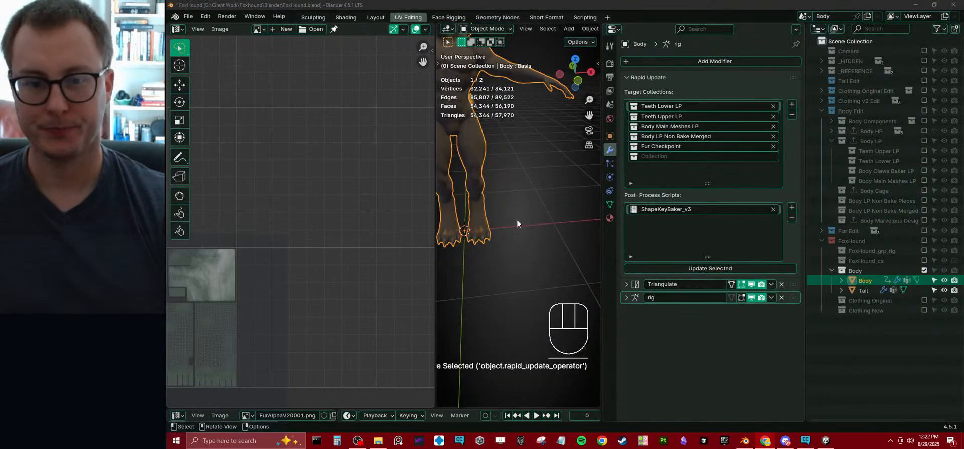
click(520, 221)
key(ctrl+s)
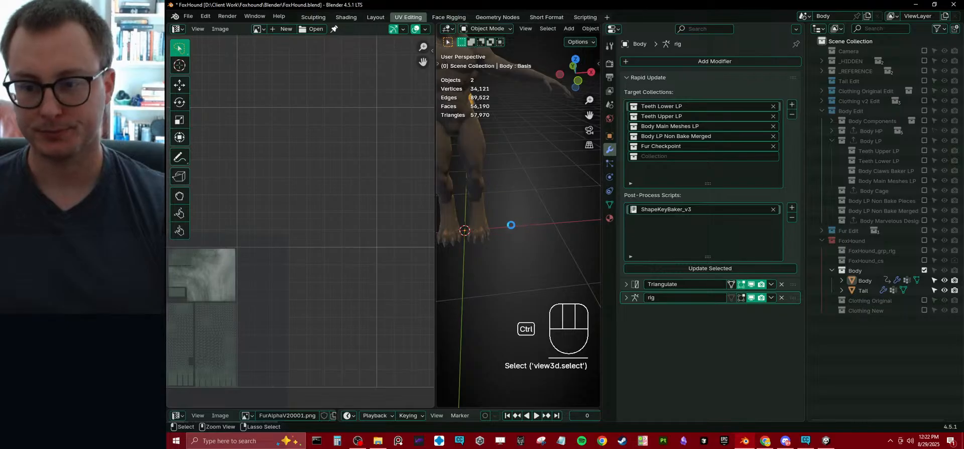
Step: Display UVMap.002 of the Body mesh and examine the layout of its claw and bean islands in the UV editor
drag(435, 239, 281, 248)
click(367, 227)
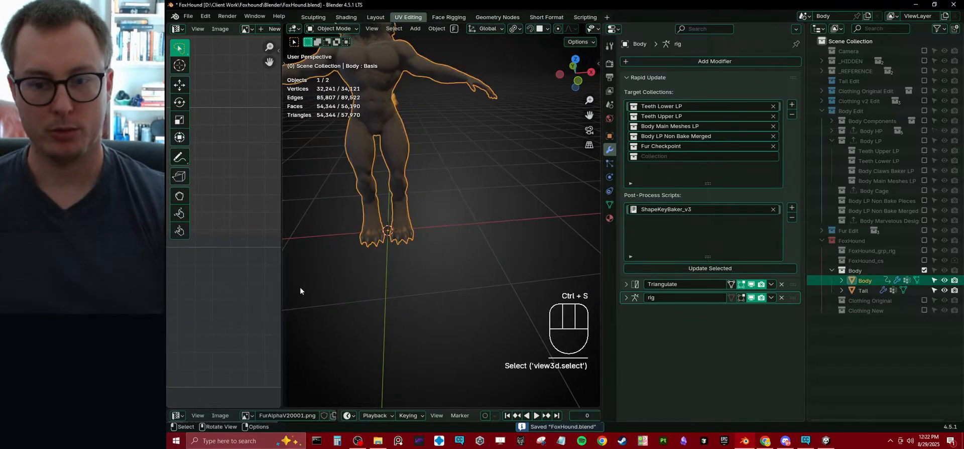
click(609, 204)
click(655, 141)
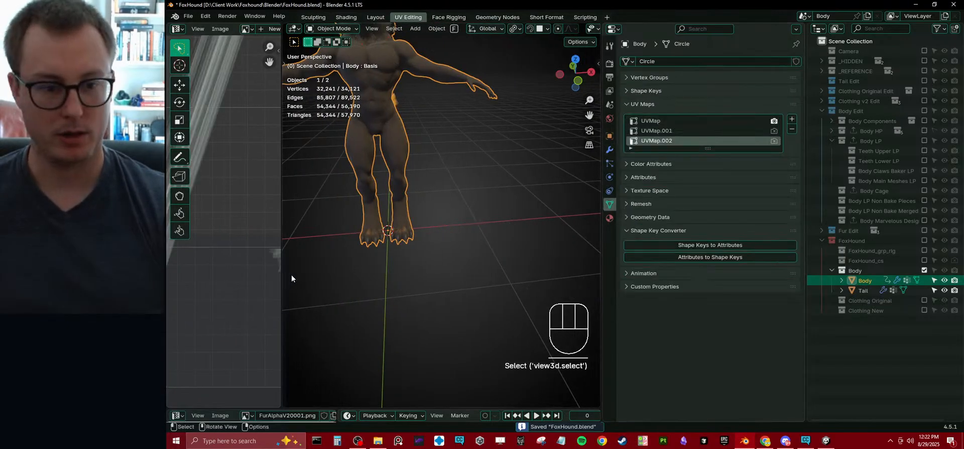
drag(283, 274, 464, 273)
scroll(319, 273, up, 5)
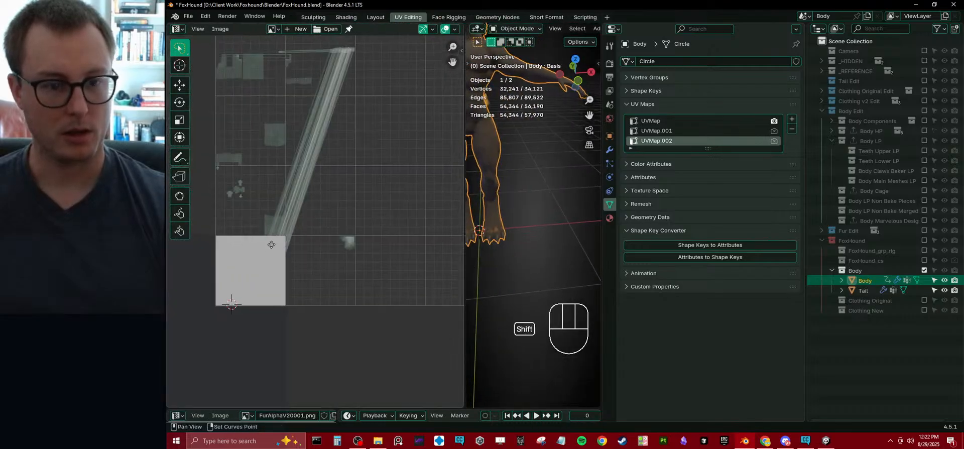
scroll(375, 260, up, 5)
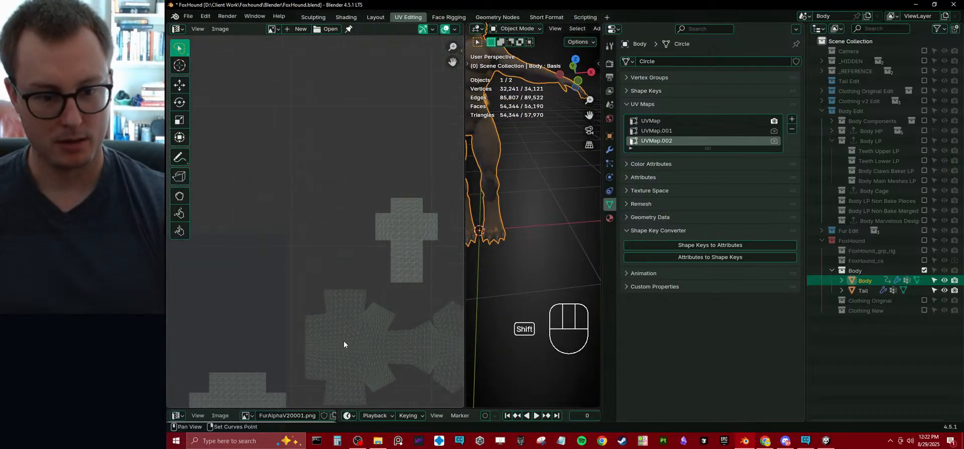
middle_drag(344, 341, 348, 186)
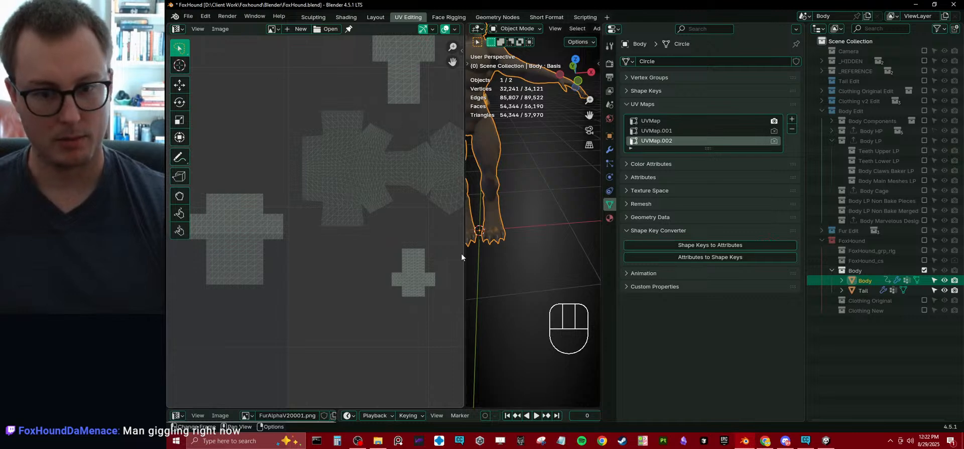
Step: Select the linked geometry of the large bean pad under one foot of the Body in Edit Mode
drag(462, 254, 221, 241)
shift+middle_drag(307, 220, 430, 177)
middle_drag(351, 211, 440, 221)
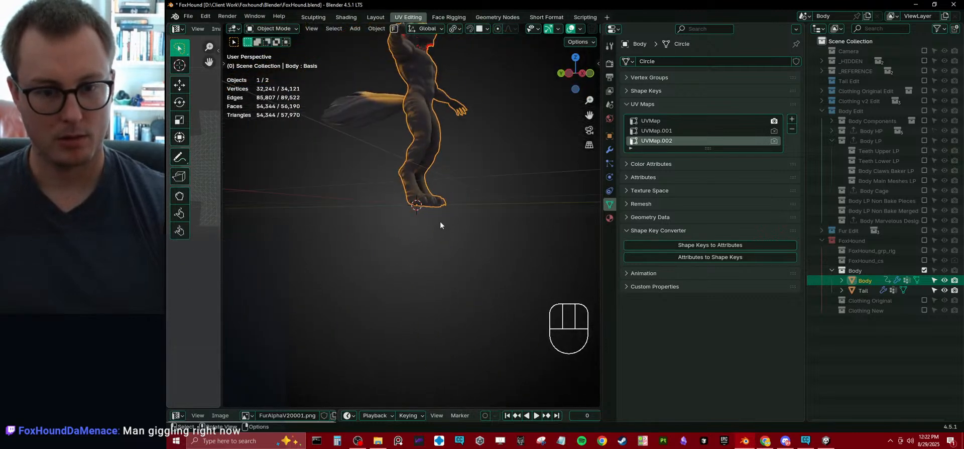
scroll(441, 201, up, 6)
click(441, 179)
middle_drag(441, 179, 481, 150)
key(Tab)
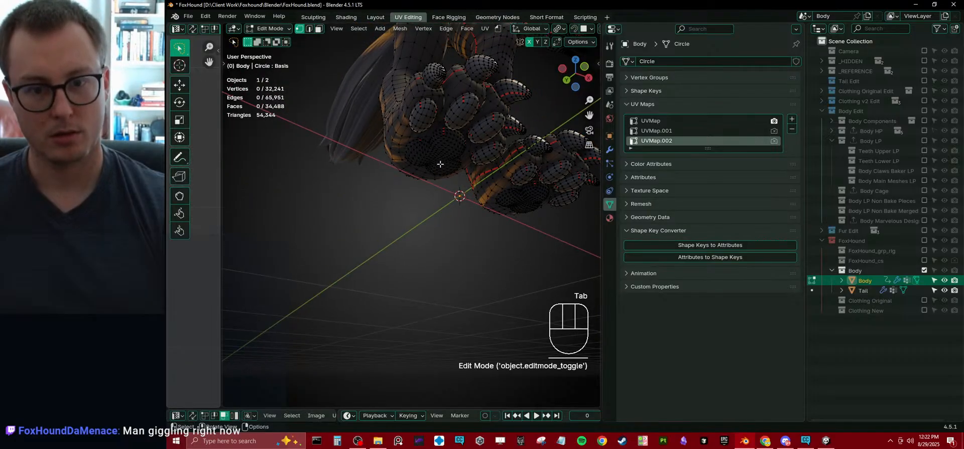
click(440, 164)
key(l)
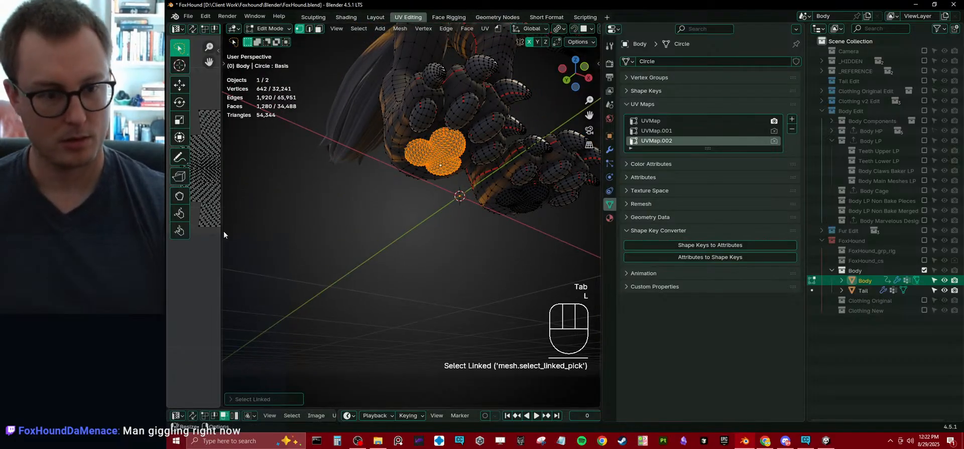
Step: Check where both feet's large bean pads lie in the UV layout, and return to Object Mode
drag(221, 234, 424, 226)
scroll(395, 264, down, 4)
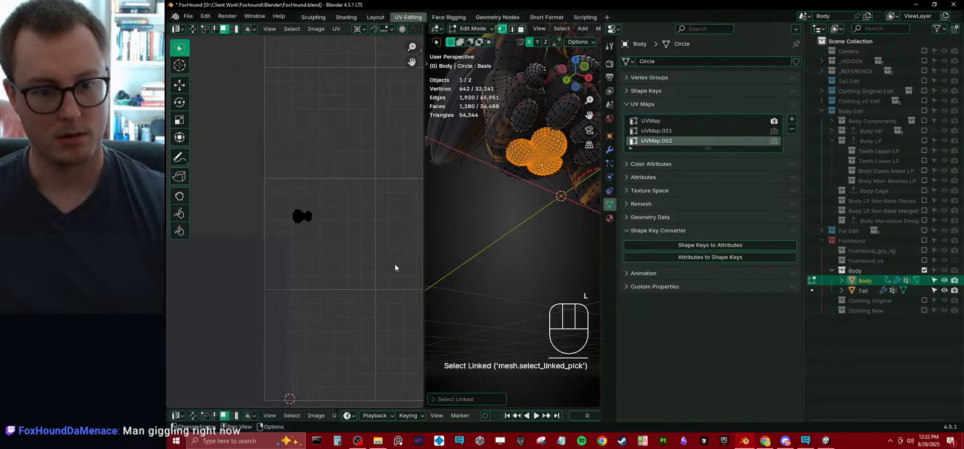
scroll(558, 201, down, 3)
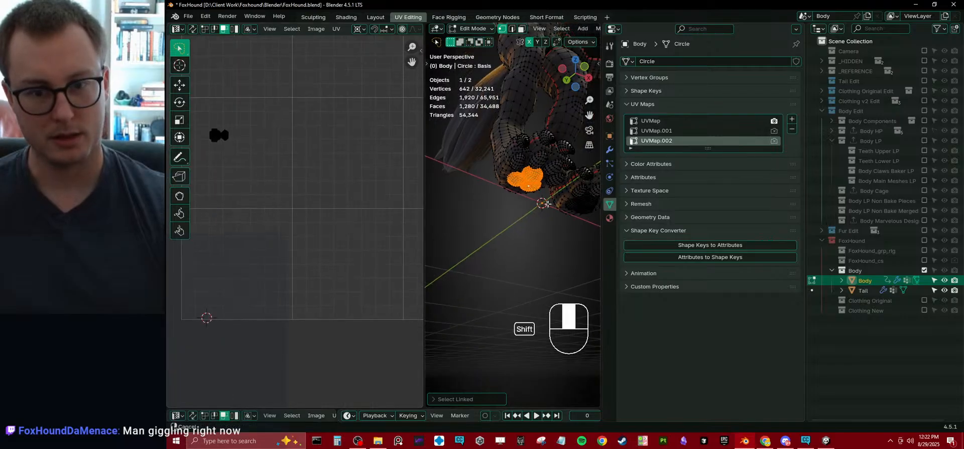
click(573, 208)
key(l)
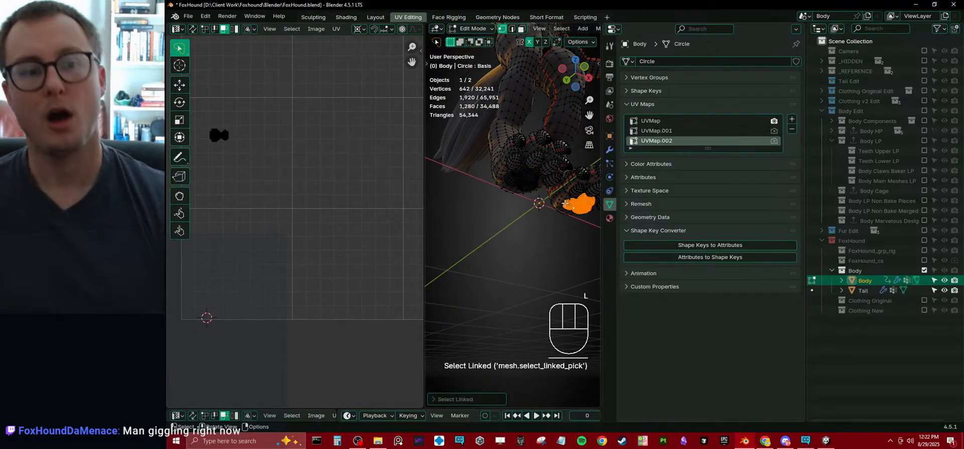
key(Tab)
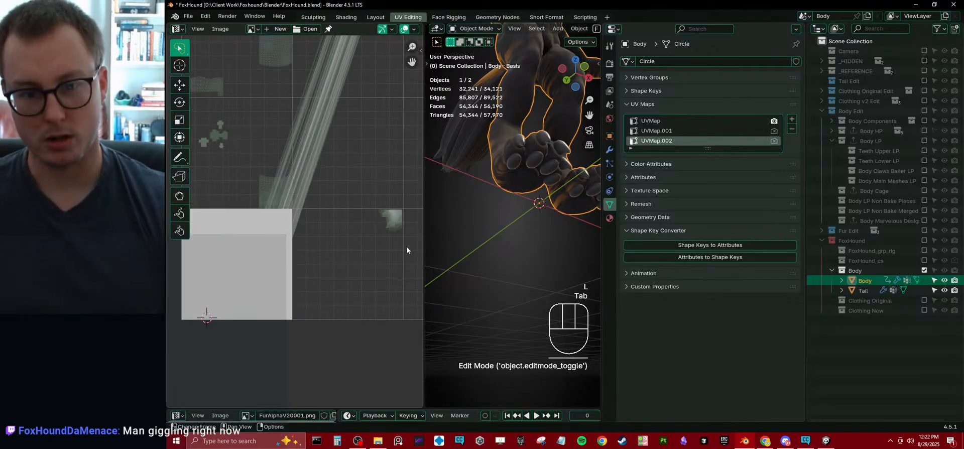
shift+middle_drag(234, 177, 297, 227)
scroll(267, 204, up, 6)
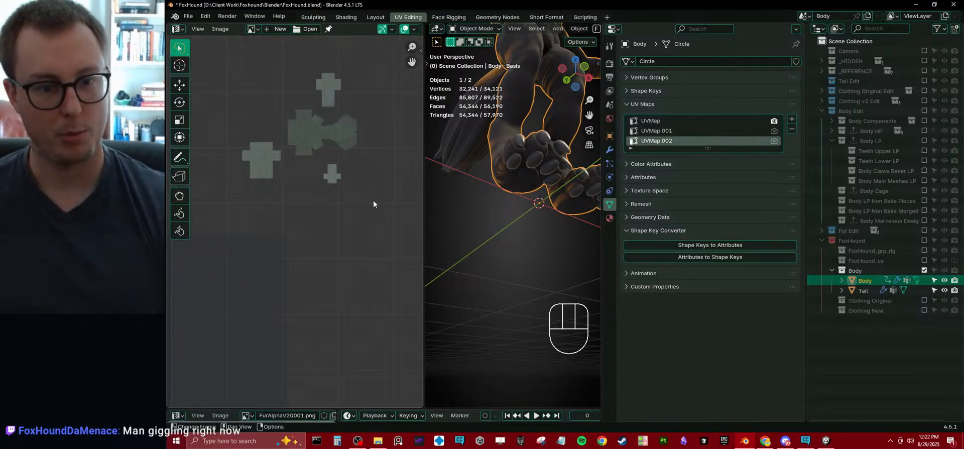
Step: Show the FoxHound_grp_rig collection, return the timeline to its start frame, and save the file
drag(424, 223, 400, 223)
scroll(511, 156, down, 5)
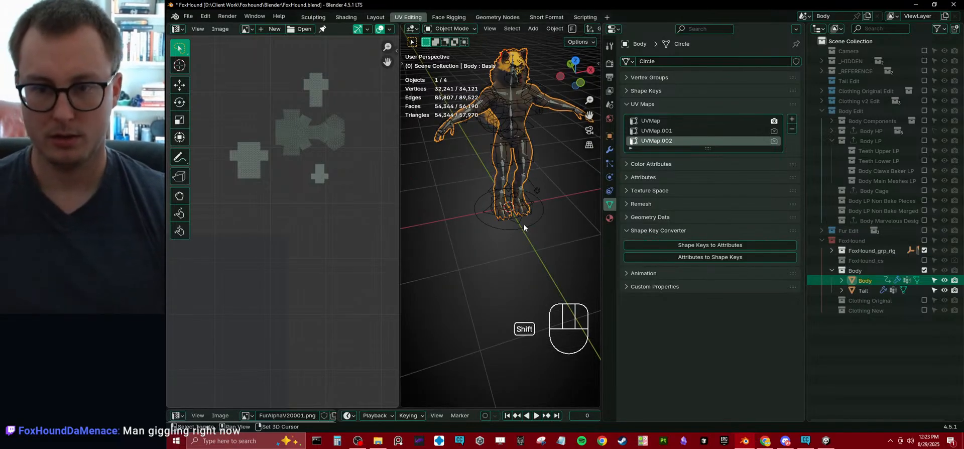
key(shift+Left)
key(ctrl+s)
Step: Export the rig, Body and Tail with Auto-Rig Pro for Unity as FoxHound.fbx, and clear the selection
key(a)
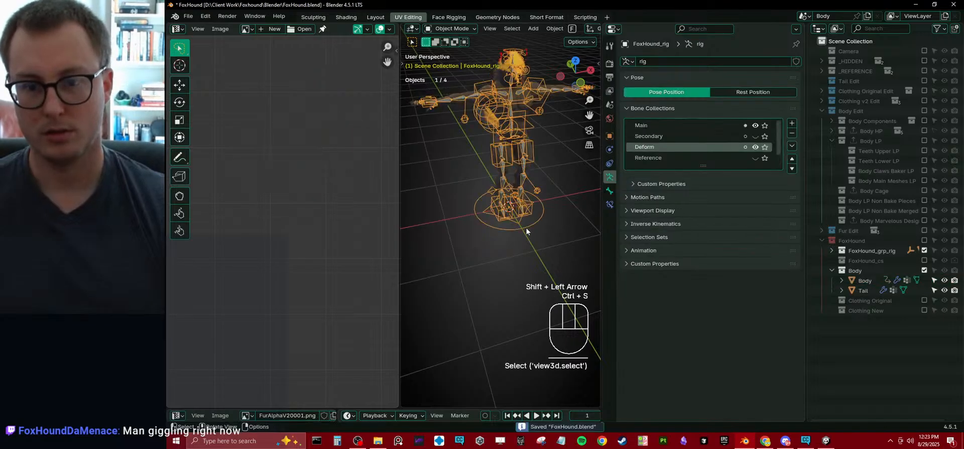
key(q)
click(527, 229)
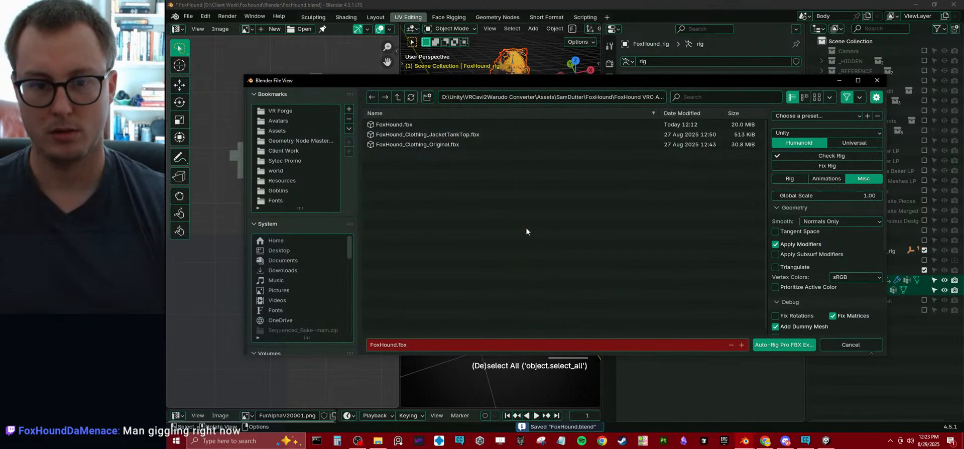
click(789, 347)
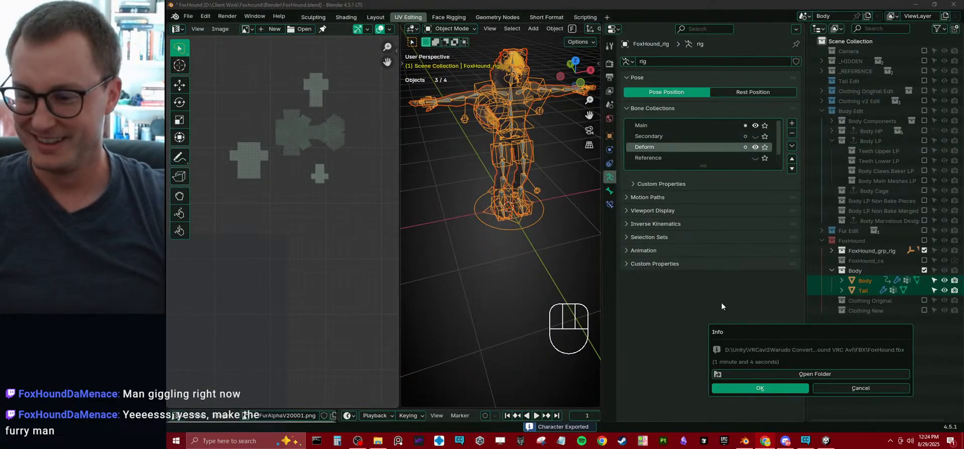
click(744, 387)
click(543, 279)
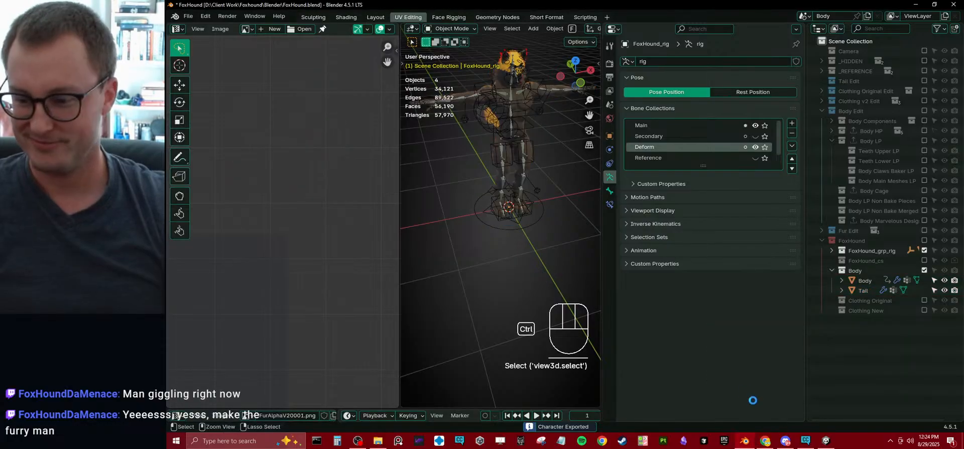
Step: Switch to Unity, examine the reimported FoxHound avatar's boots and claws, and enlarge the Scene view
key(alt+Tab)
scroll(484, 141, down, 8)
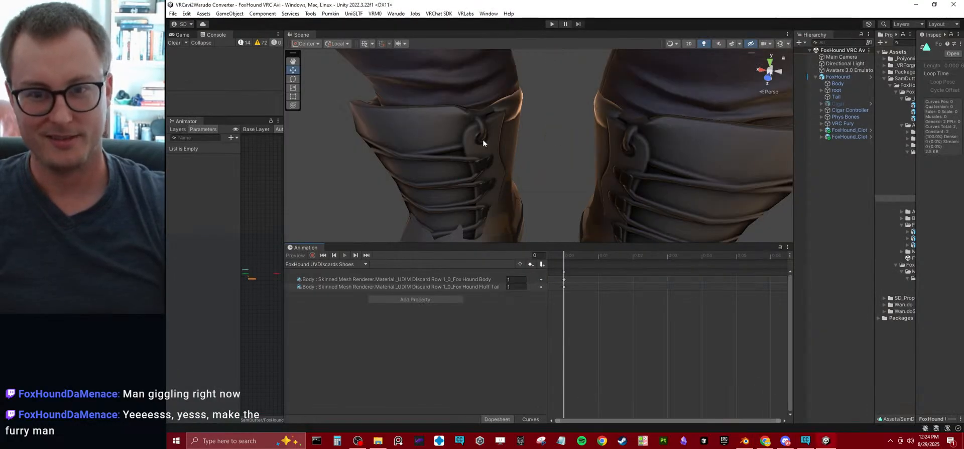
alt+drag(484, 141, 608, 140)
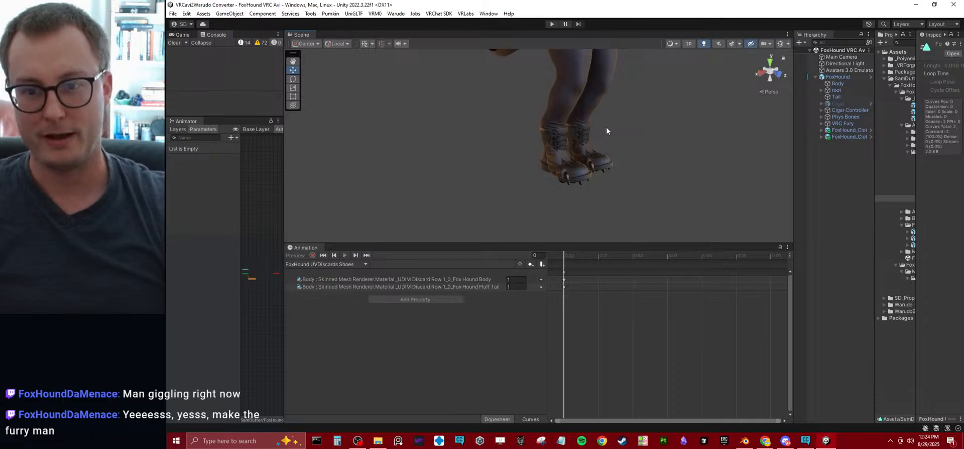
middle_drag(607, 128, 601, 235)
drag(602, 242, 603, 311)
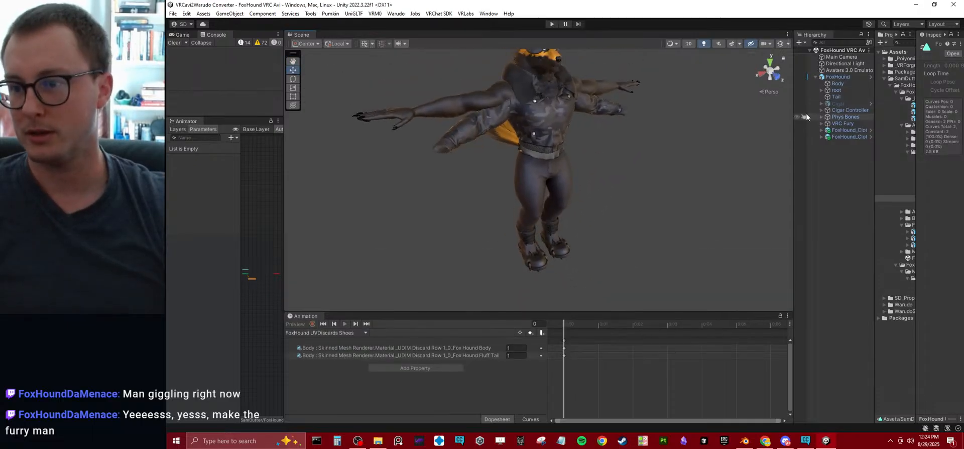
Step: Widen the Hierarchy, run the scene in Play mode, and inspect the FoxHound avatar's boots and body
drag(795, 120, 691, 121)
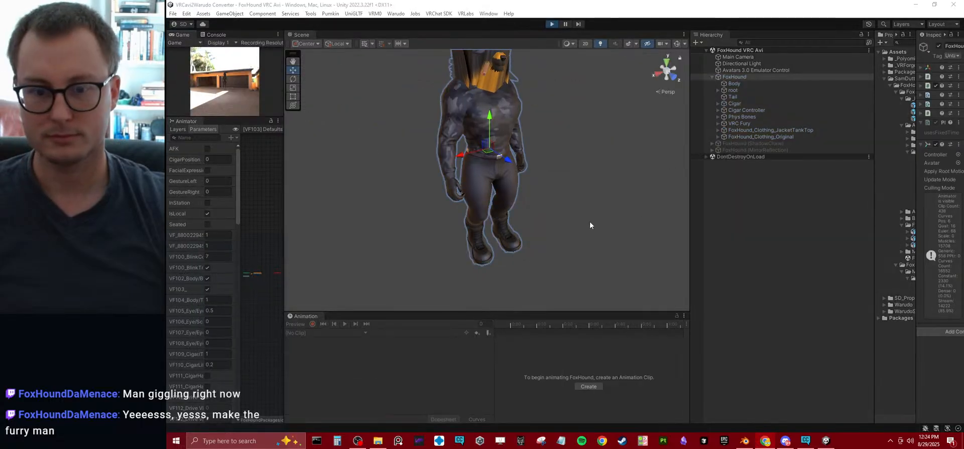
alt+drag(516, 237, 525, 184)
click(566, 169)
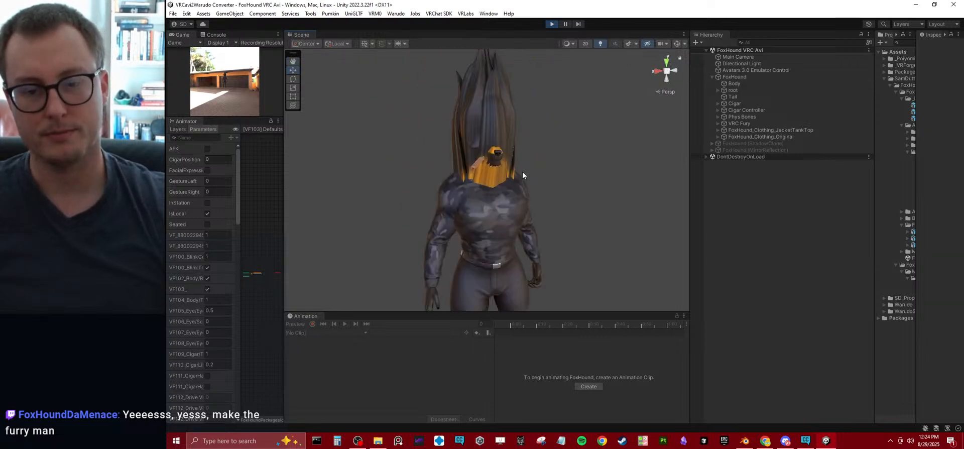
Step: Stop Play mode, enlarge the Hierarchy and Project views, and expand the Animators folder with its Playable Layers
click(553, 24)
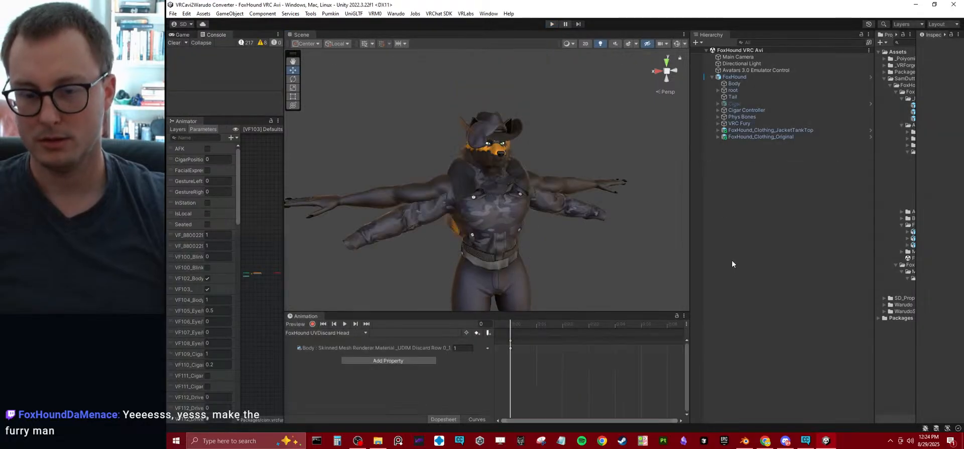
drag(692, 257, 539, 241)
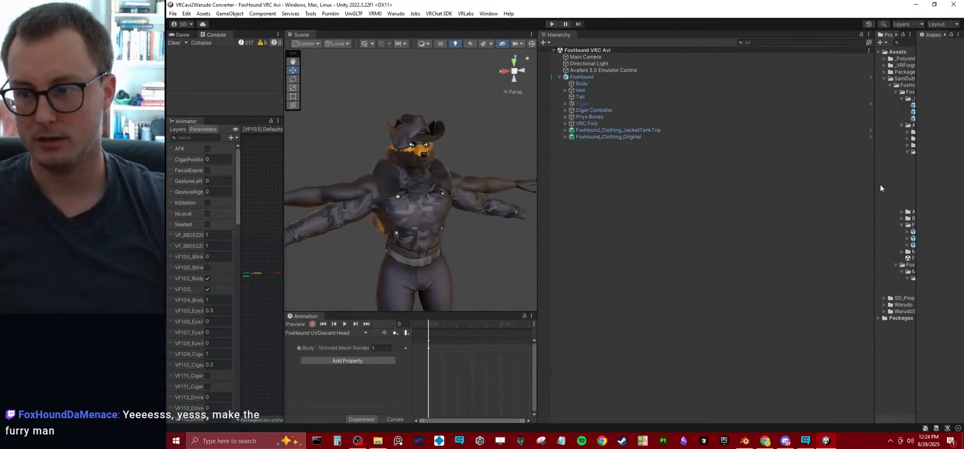
drag(875, 188, 693, 198)
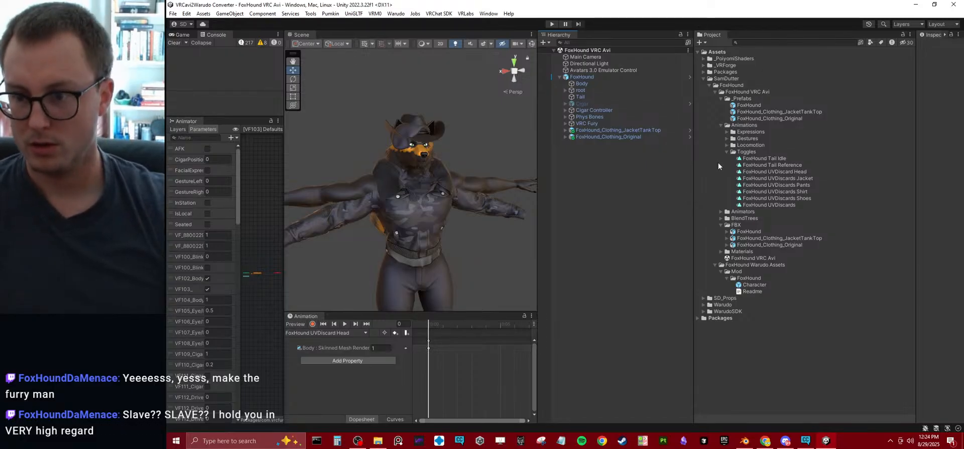
click(722, 211)
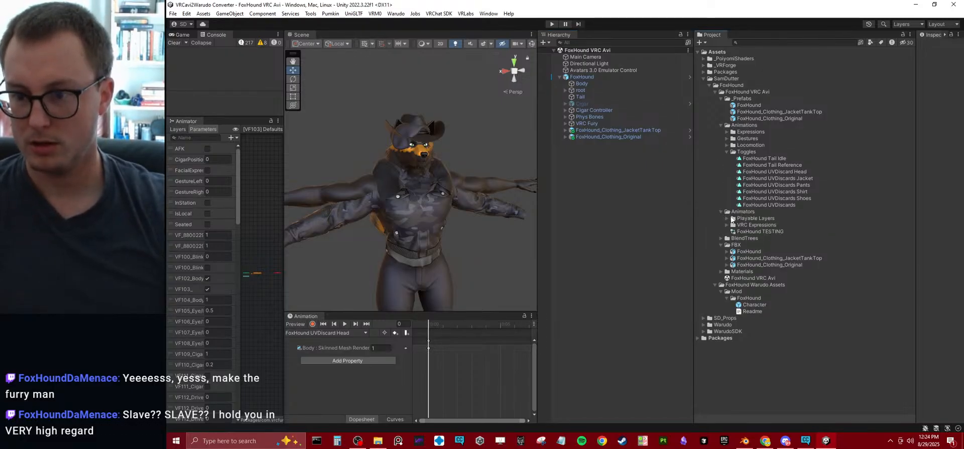
click(728, 218)
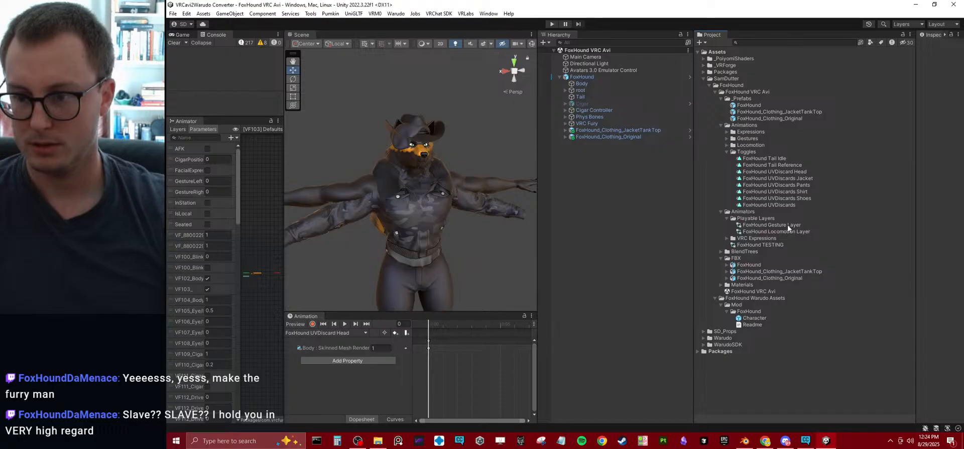
Step: Assign the FoxHound TESTING controller to the FoxHound avatar and replace its default state with the FoxHound Tail Idle clip
drag(766, 245, 598, 77)
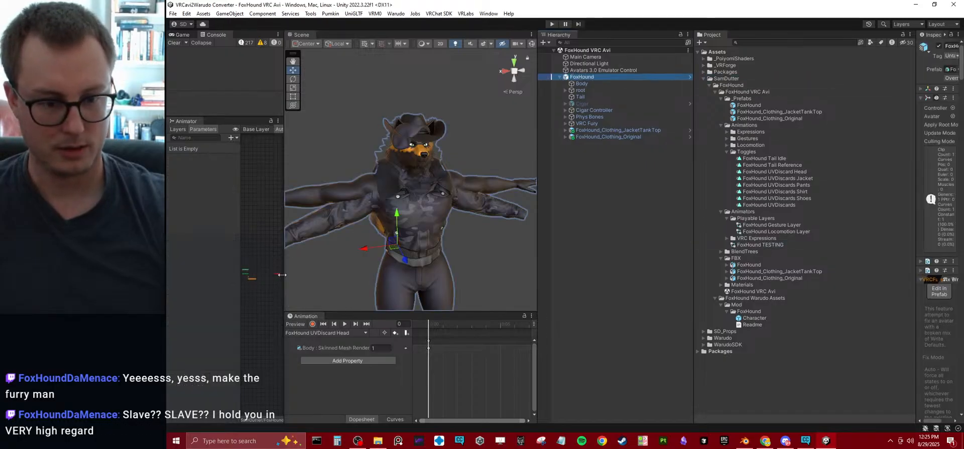
drag(281, 274, 470, 271)
click(308, 276)
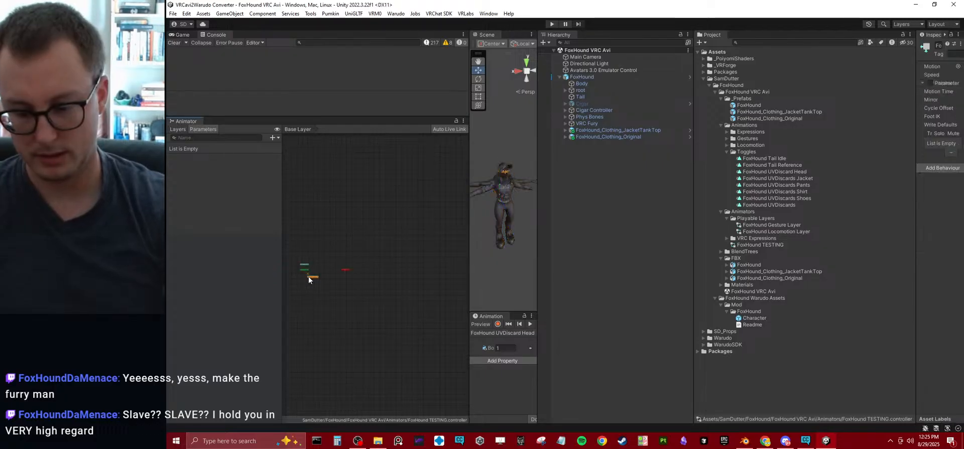
key(Delete)
drag(786, 160, 294, 280)
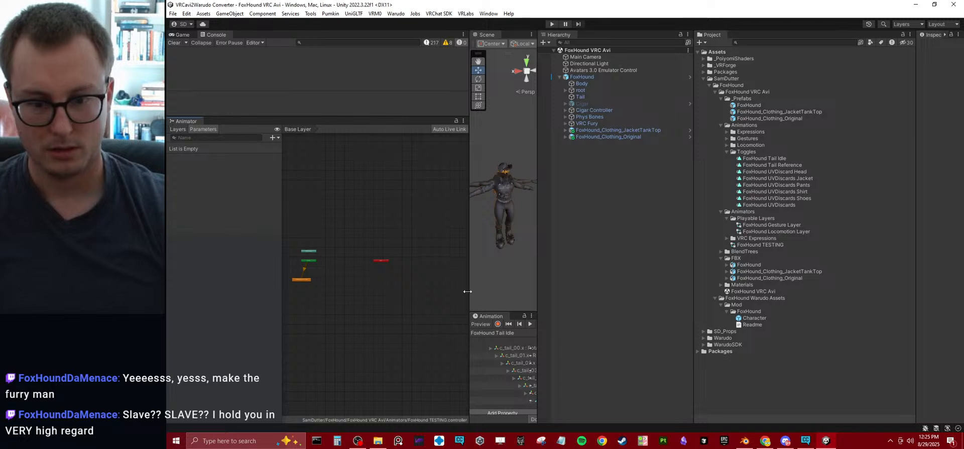
Step: Enlarge the Scene and Animation views, start recording on FoxHound Tail Idle, and view the avatar from its left side
drag(468, 291, 321, 301)
click(349, 324)
alt+drag(442, 228, 303, 227)
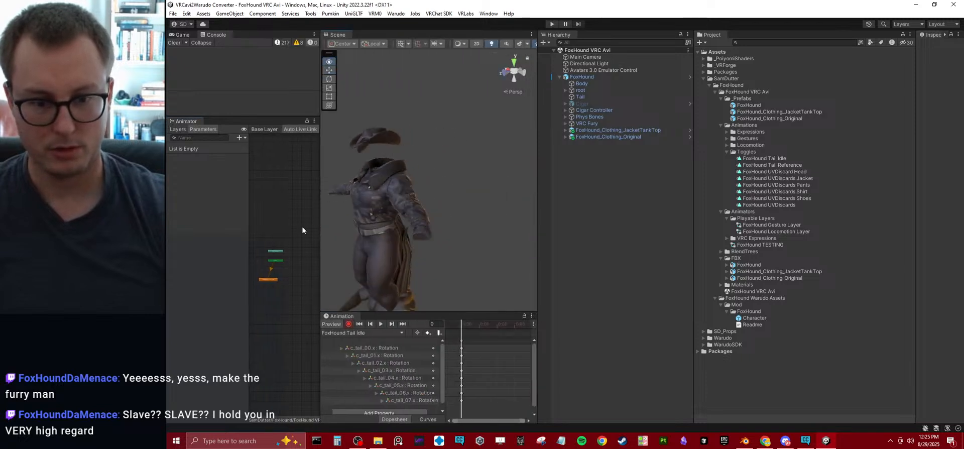
alt+drag(482, 224, 377, 221)
click(520, 71)
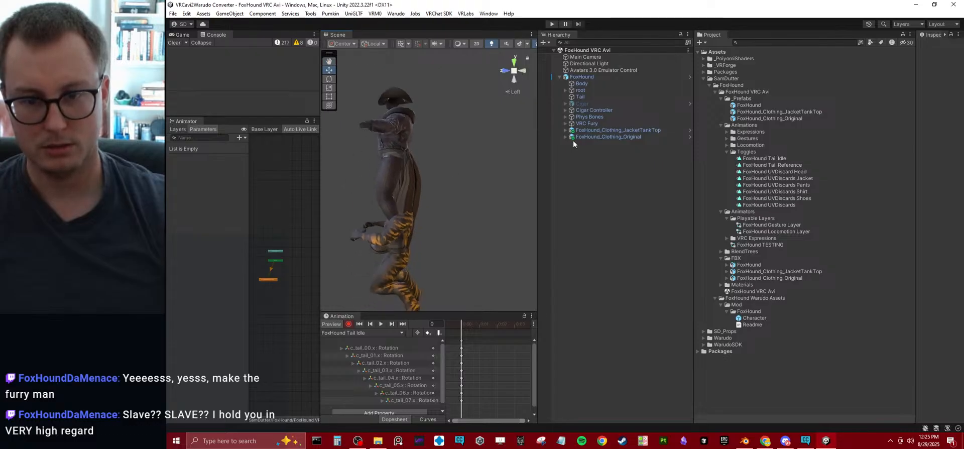
Step: Record a rotation of the c_tail_00.x bone at frame 0 so the tail extends straight back behind the avatar
click(565, 90)
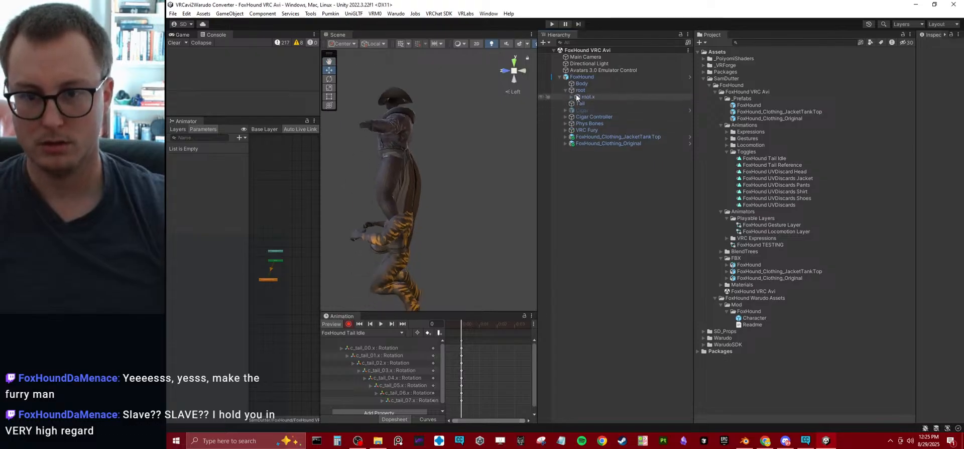
click(584, 103)
key(f)
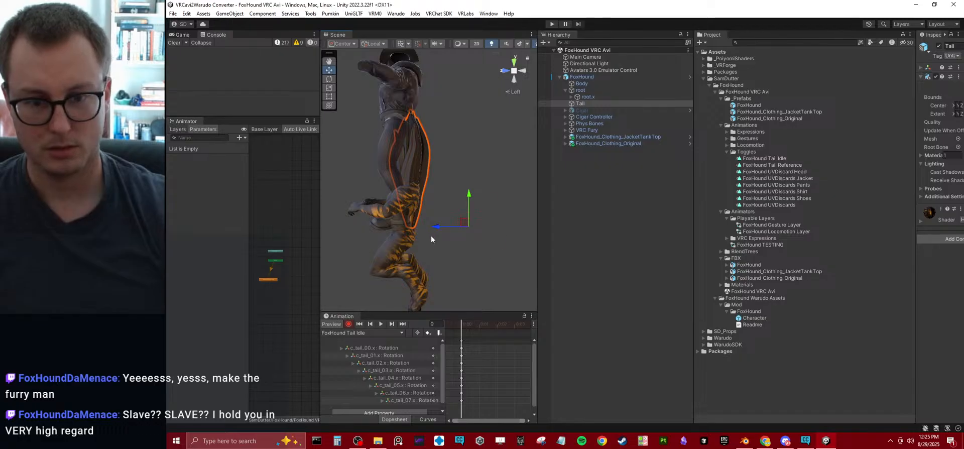
key(e)
alt+drag(431, 239, 456, 207)
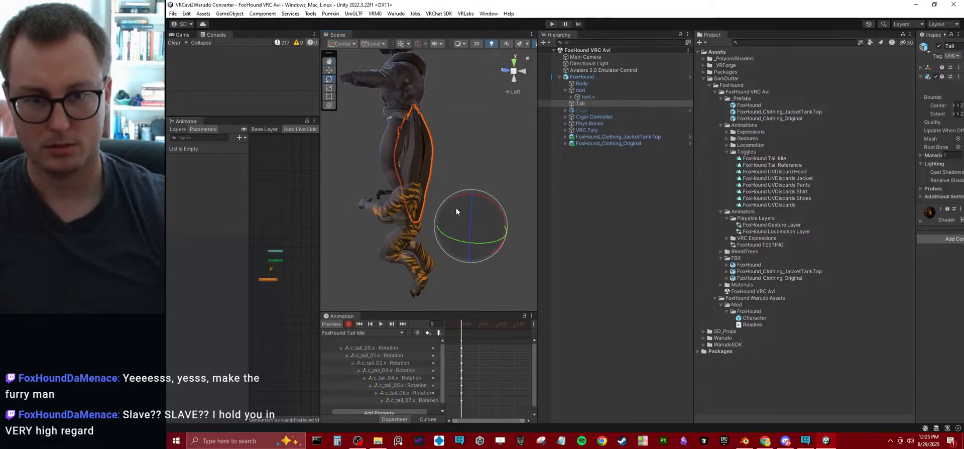
click(387, 348)
drag(435, 195, 543, 241)
Step: Examine the keyed position and rotation values of the tail bones in FoxHound Tail Idle, and turn off the animation preview
click(342, 348)
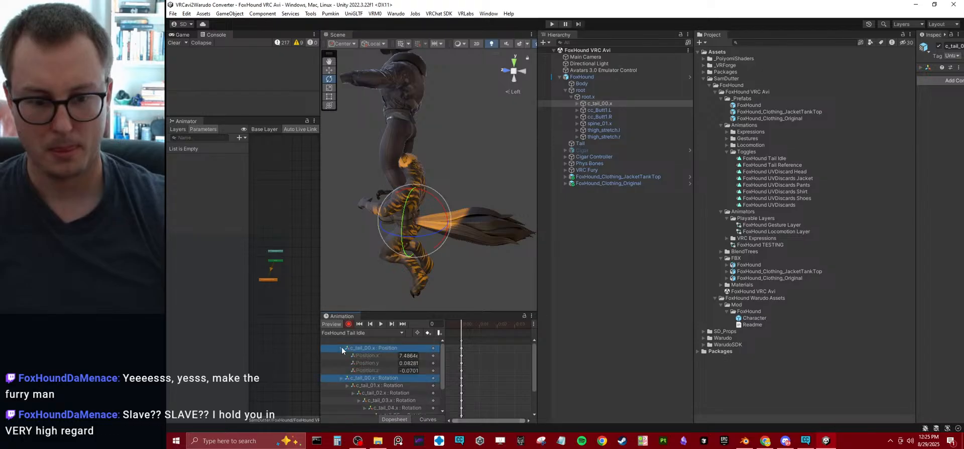
click(342, 348)
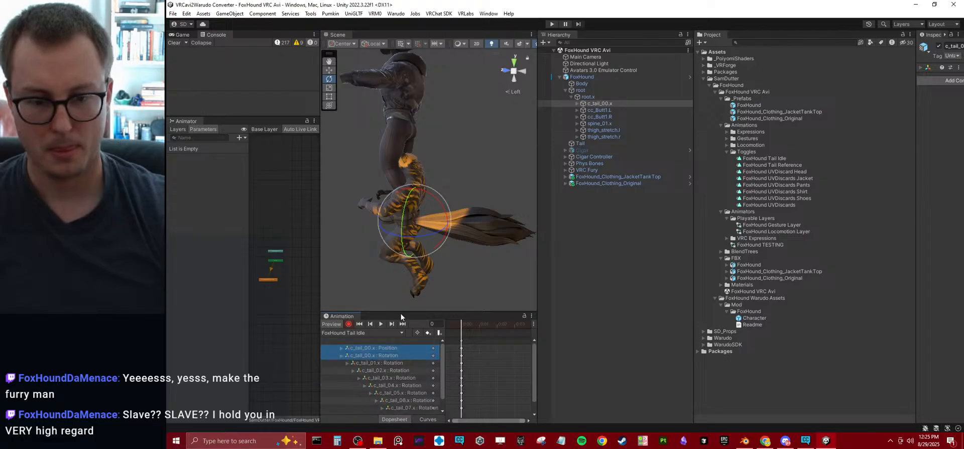
click(343, 356)
click(343, 356)
click(347, 362)
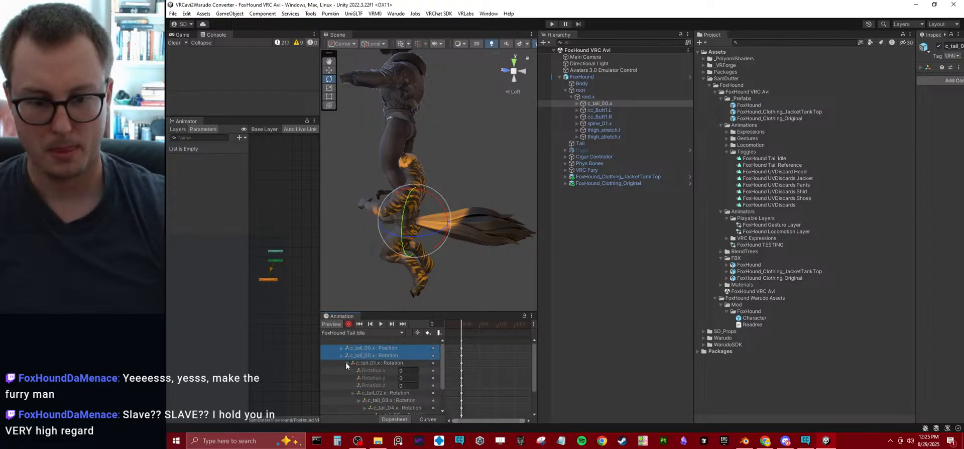
click(346, 363)
click(355, 378)
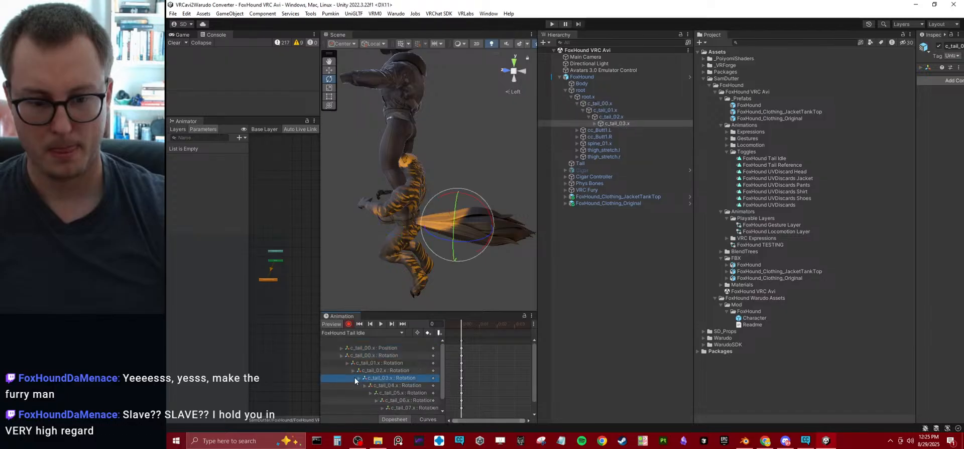
click(357, 379)
click(357, 379)
click(364, 386)
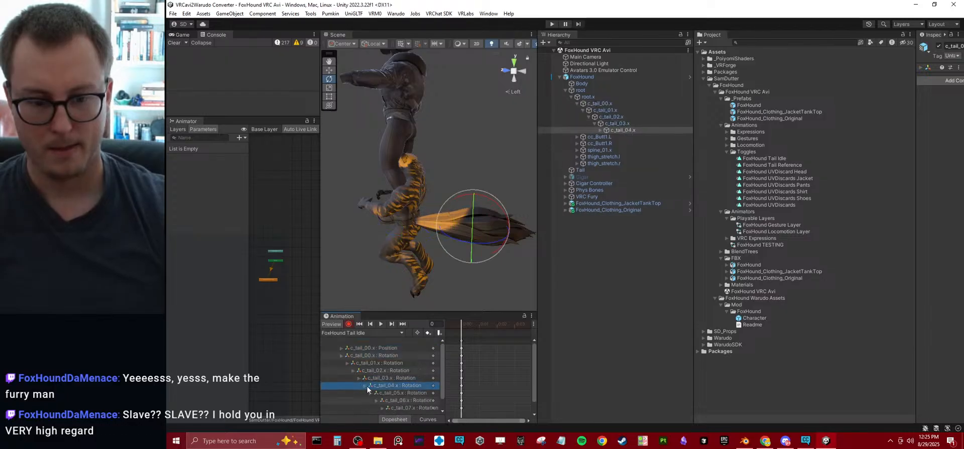
click(366, 393)
click(365, 386)
click(364, 386)
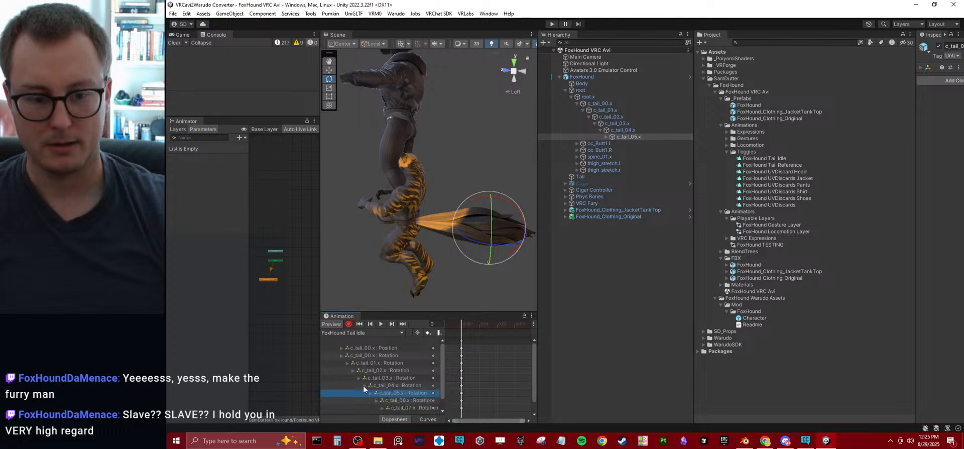
click(329, 324)
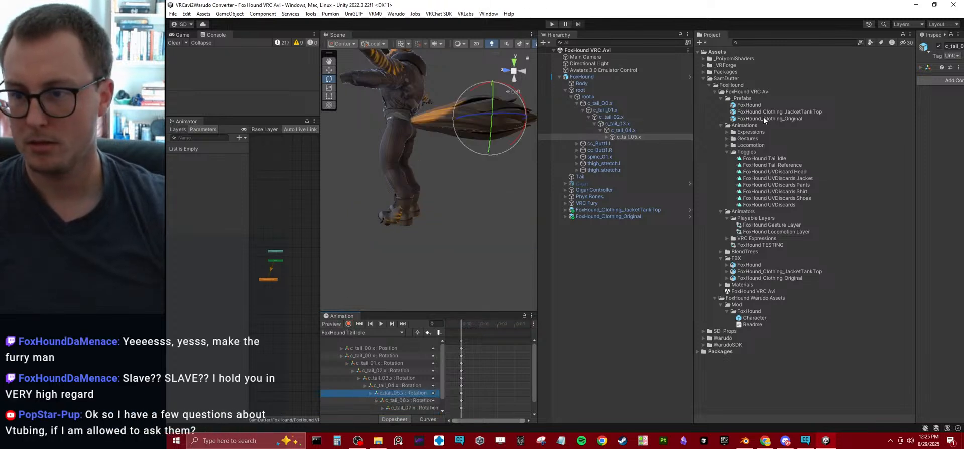
Step: Compare the keyed tail bone rotations in the FoxHound Tail Idle and FoxHound Tail Reference clips
click(773, 158)
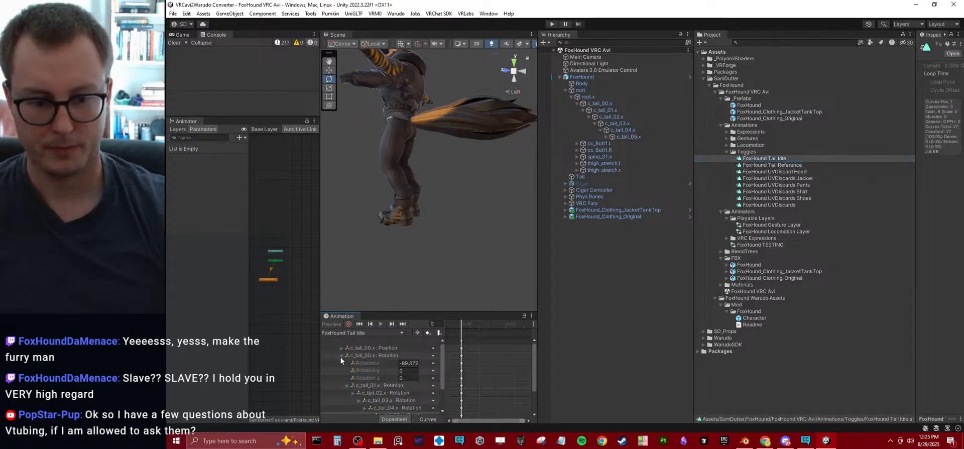
click(343, 364)
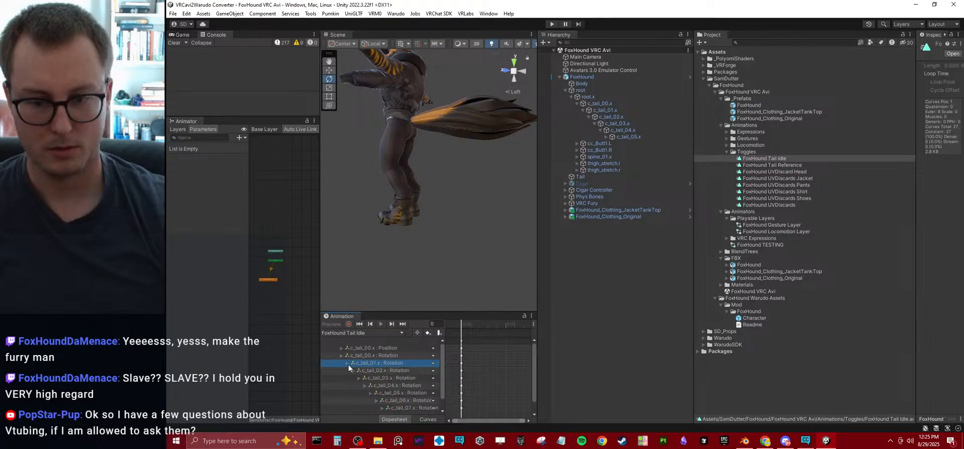
click(780, 167)
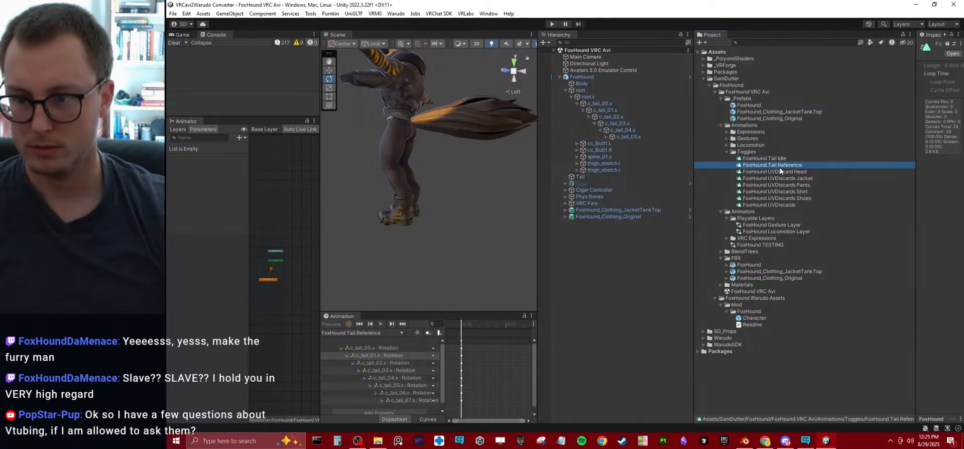
click(347, 356)
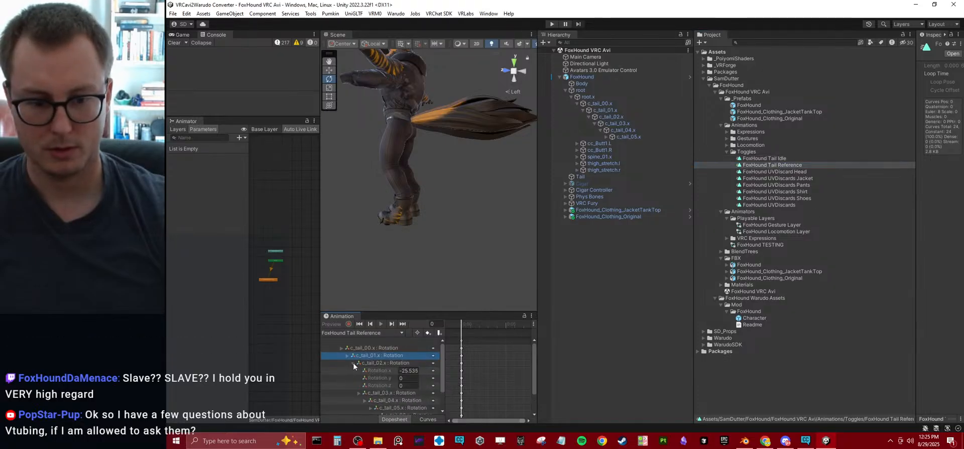
Step: Rename the FoxHound Tail Idle animation clip to FoxHound Tail Ref
click(788, 158)
click(785, 158)
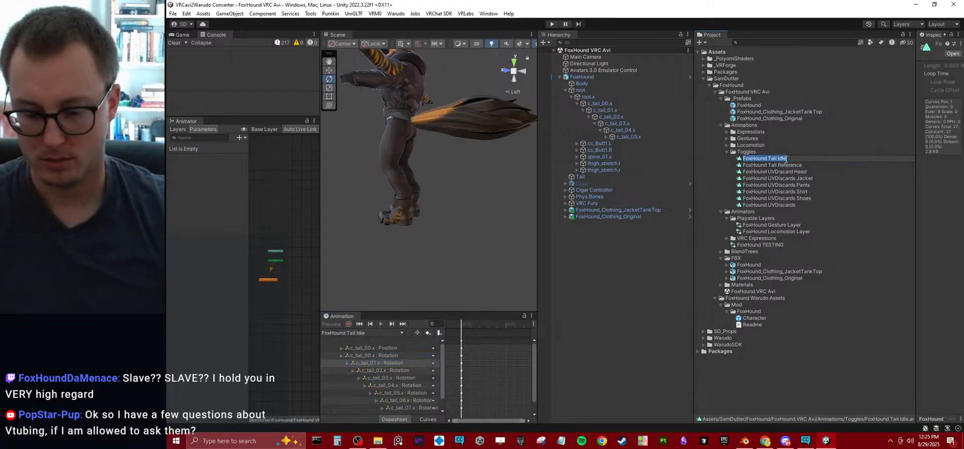
click(786, 159)
key(BackSpace)
key(BackSpace)
key(BackSpace)
key(BackSpace)
text(Ref)
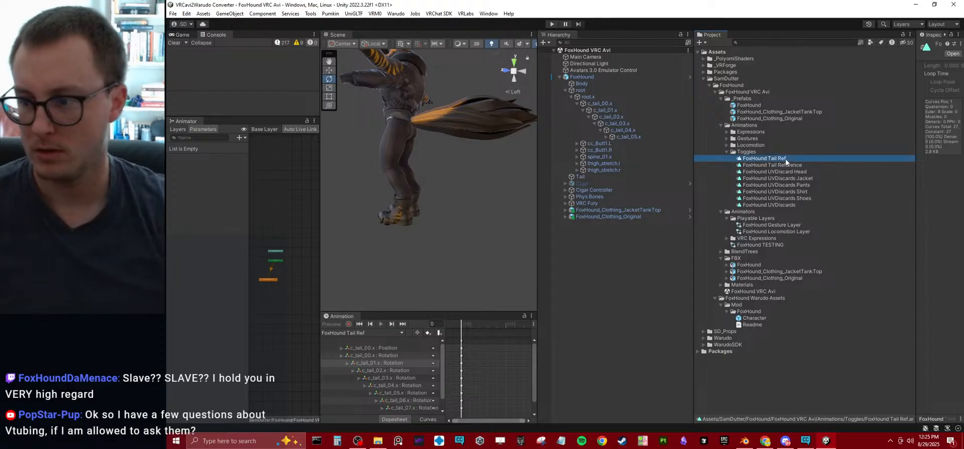
Step: Rename the FoxHound Tail Reference animation clip to FoxHound Tail Idle
click(780, 166)
click(779, 166)
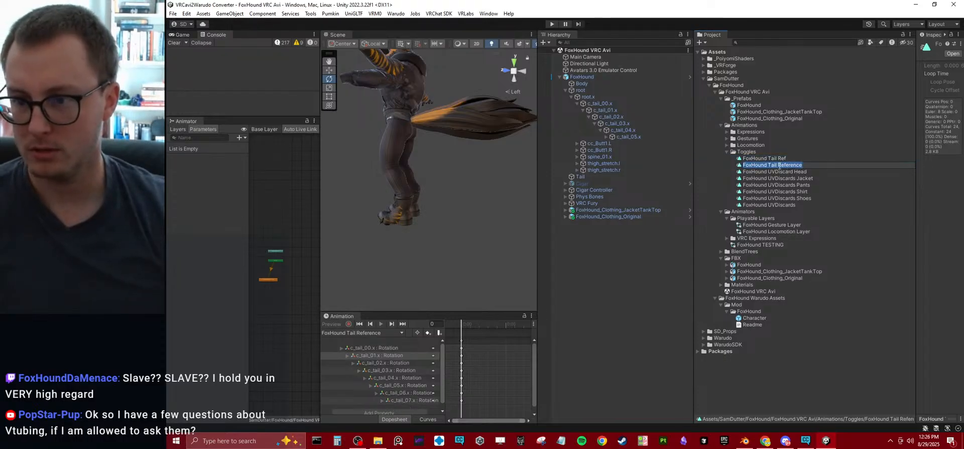
text(Idle)
key(Return)
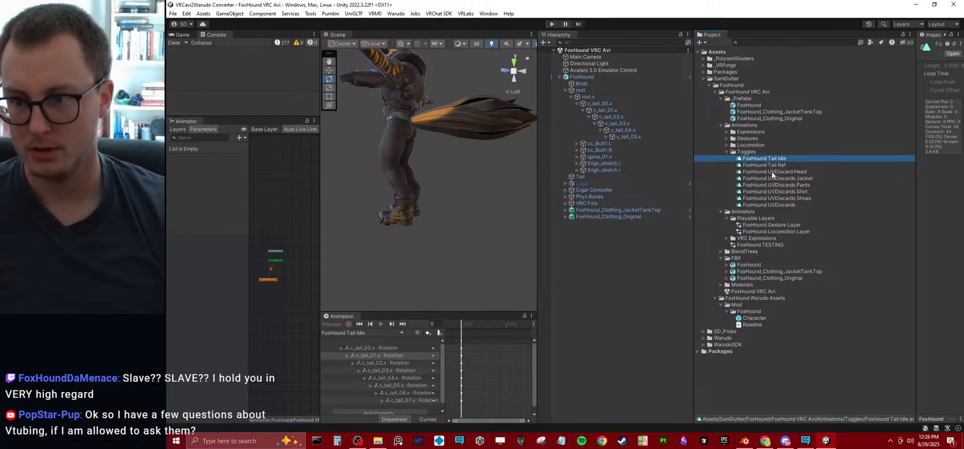
Step: Show FoxHound Tail Ref in a wider Debug Inspector, clear its additive reference pose clip, and disable Has Additive Reference Pose
click(807, 165)
drag(915, 78, 786, 80)
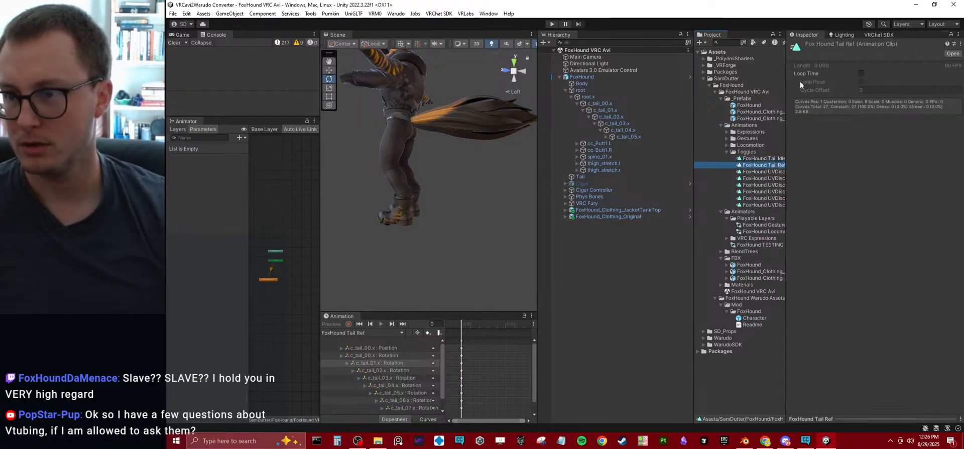
right_click(810, 35)
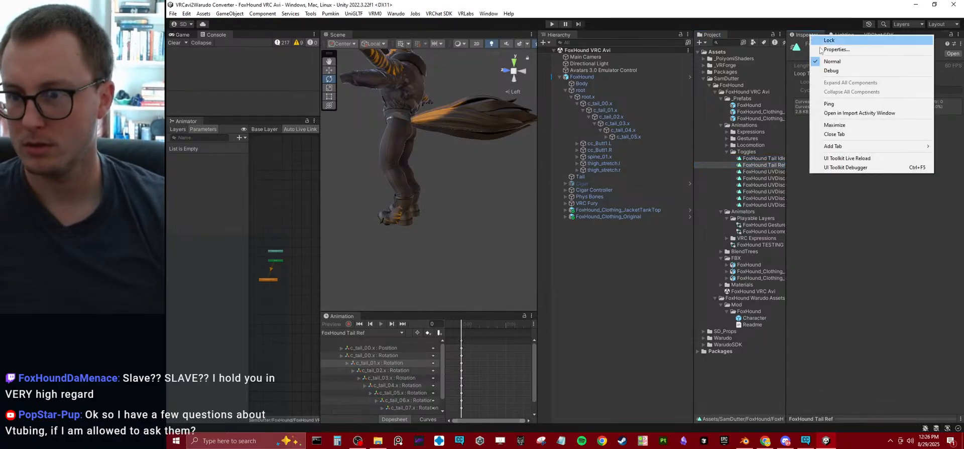
click(832, 71)
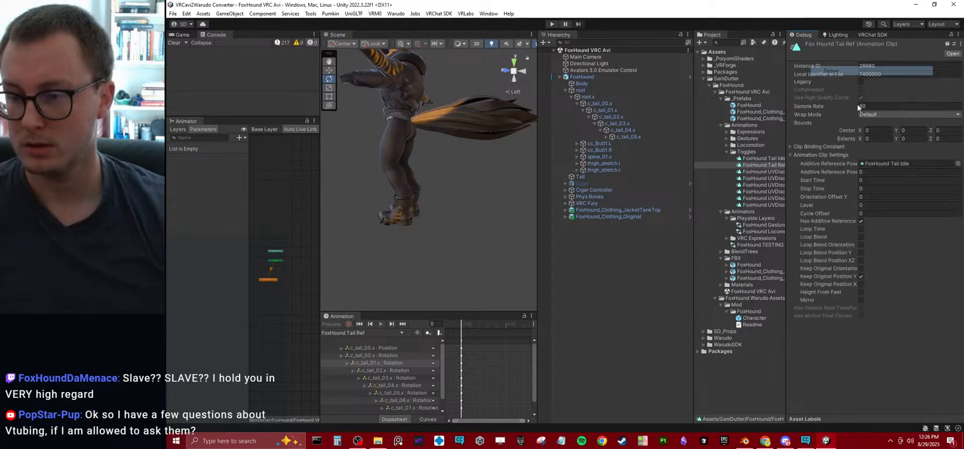
click(902, 163)
click(862, 221)
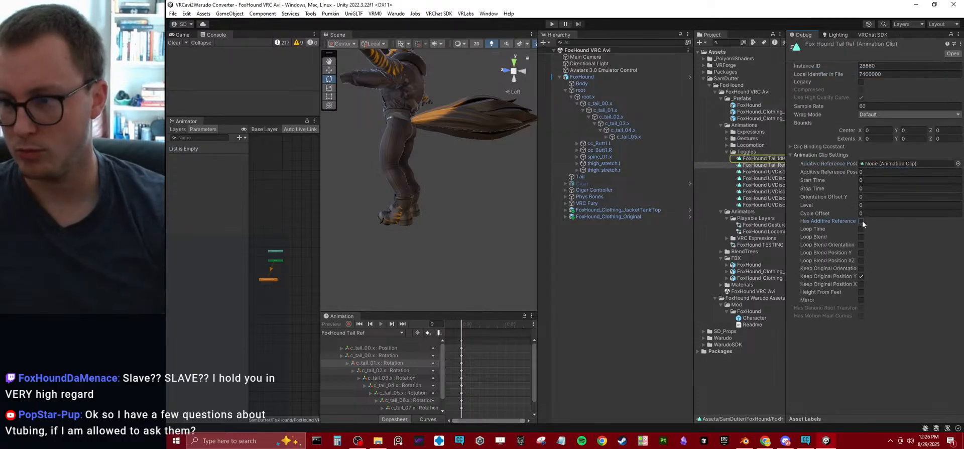
Step: Check the additive settings of FoxHound Tail Idle and compare its tail bone keys with those of FoxHound Tail Ref
click(763, 159)
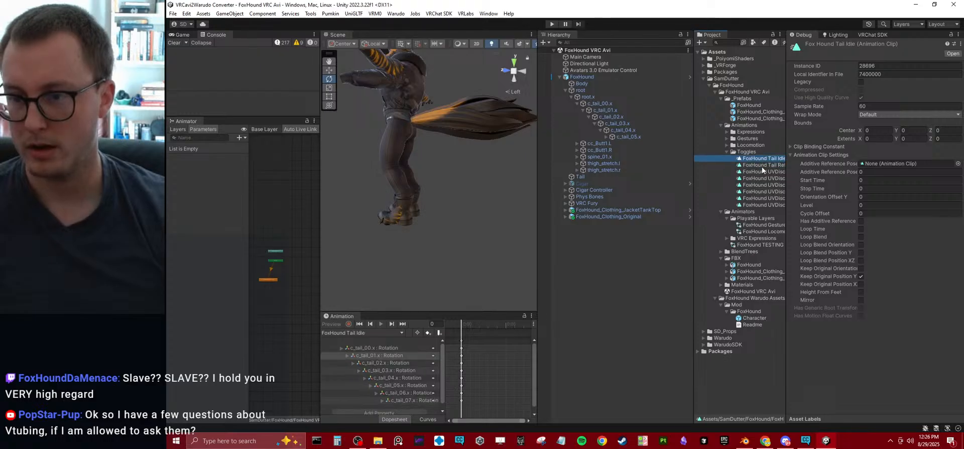
click(358, 370)
click(359, 369)
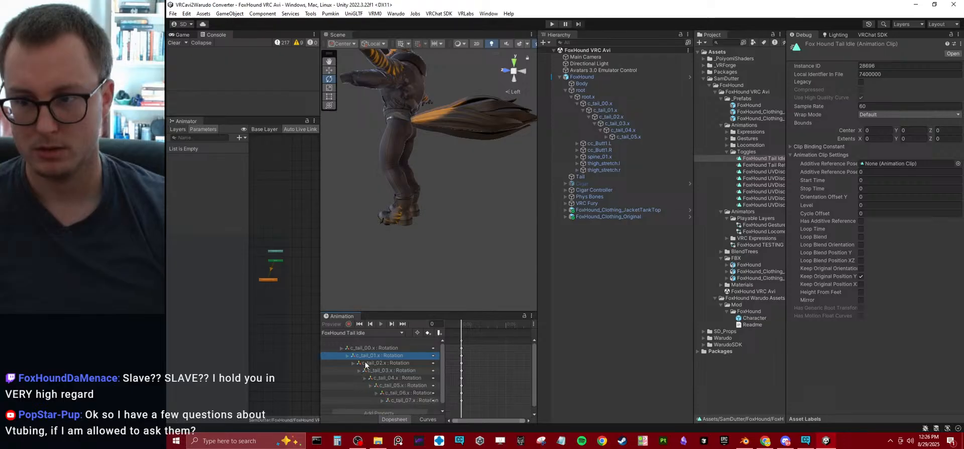
click(770, 167)
click(363, 387)
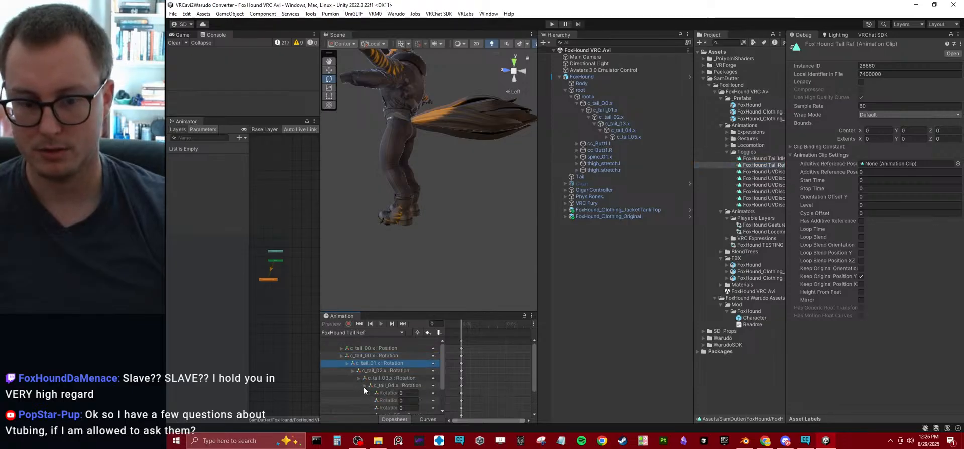
Step: Set FoxHound Tail Ref as its own additive reference pose clip and enable Has Additive Reference Pose
click(364, 387)
drag(774, 157, 882, 164)
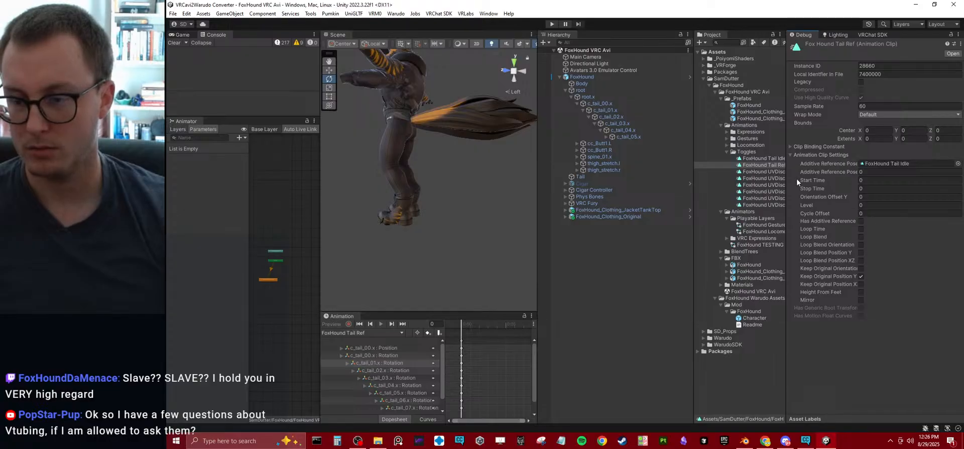
drag(768, 165, 866, 166)
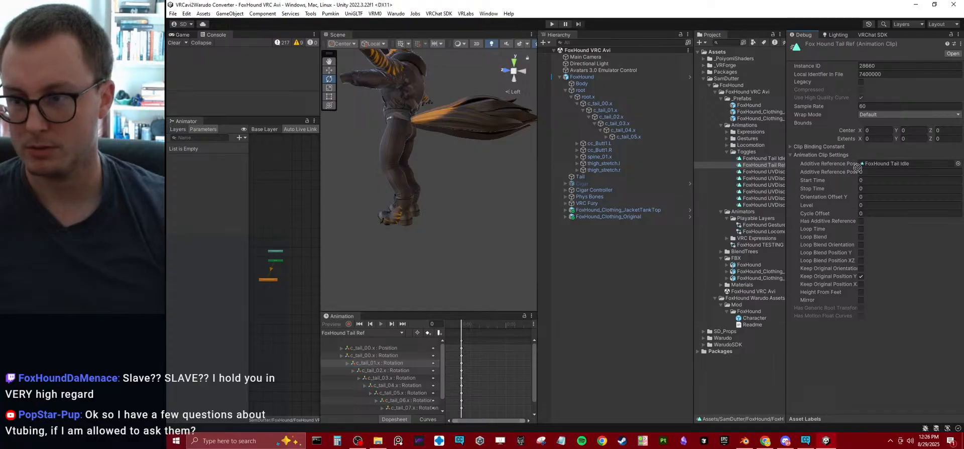
click(862, 221)
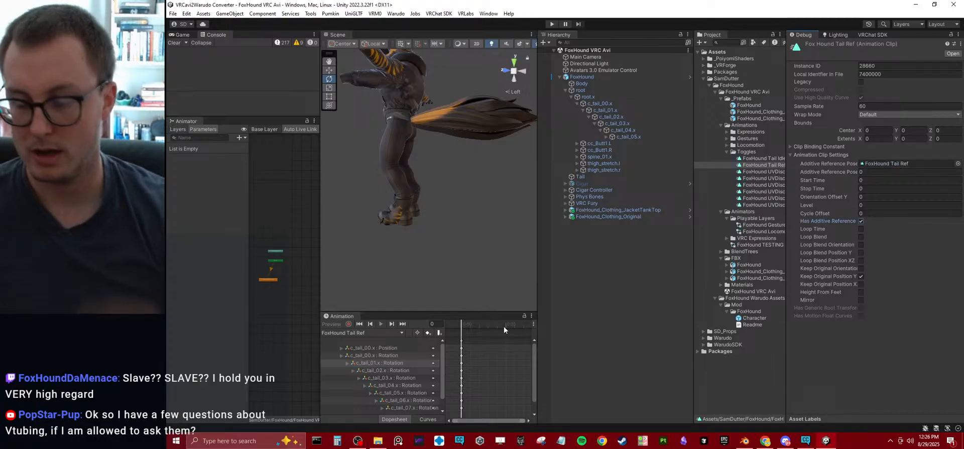
click(768, 164)
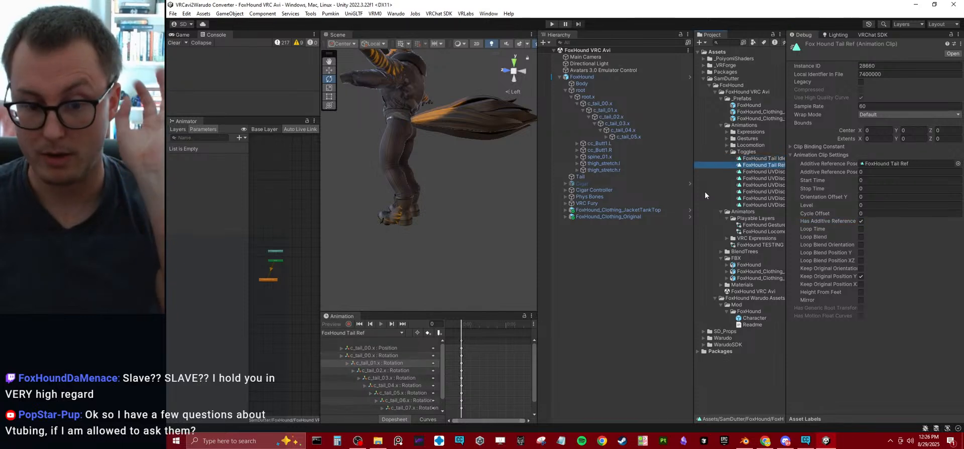
Step: Remove the c_tail_00.x Position property from FoxHound Tail Ref and set the bone's X rotation key to 0
click(352, 348)
key(Delete)
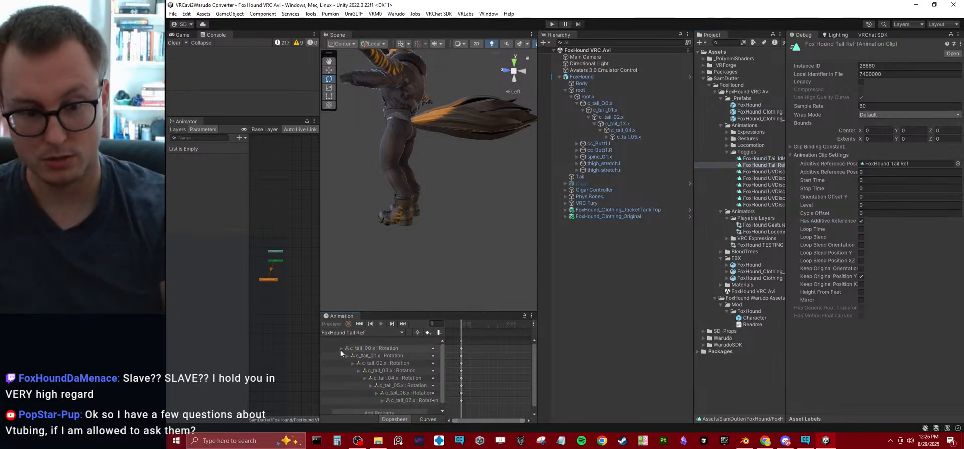
click(341, 347)
text(0)
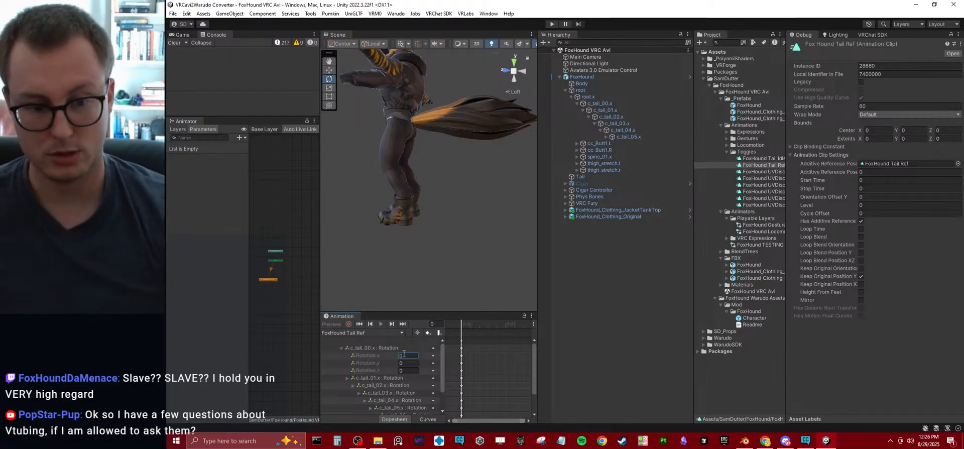
click(340, 348)
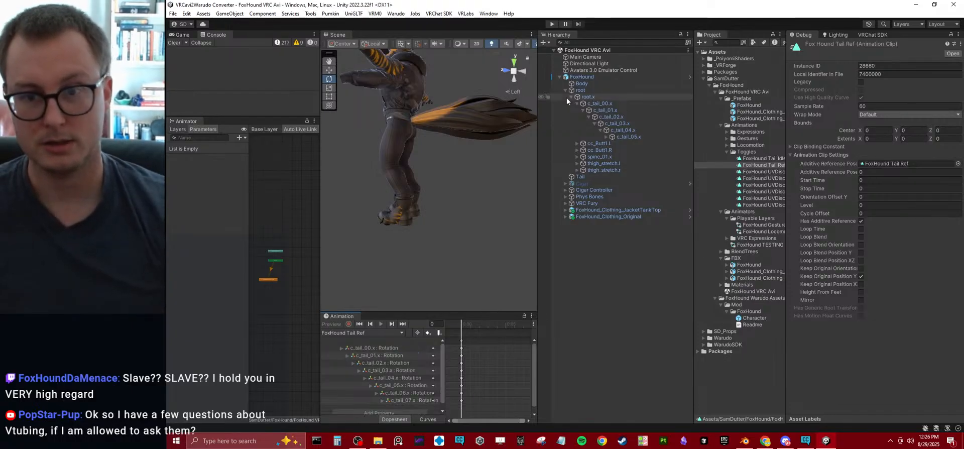
Step: In the FoxHound prefab, assign FoxHound Tail Idle as the animation clip of the VRCFury tail toggle, and return to the scene
click(606, 80)
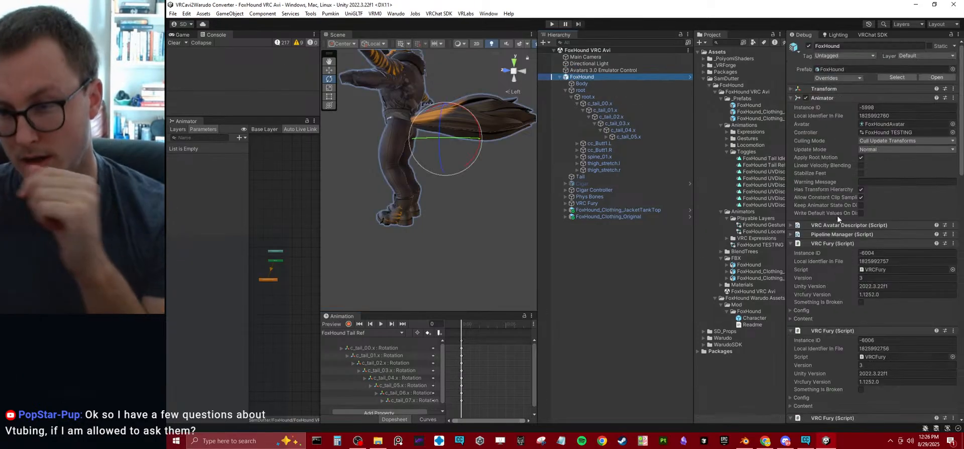
right_click(813, 35)
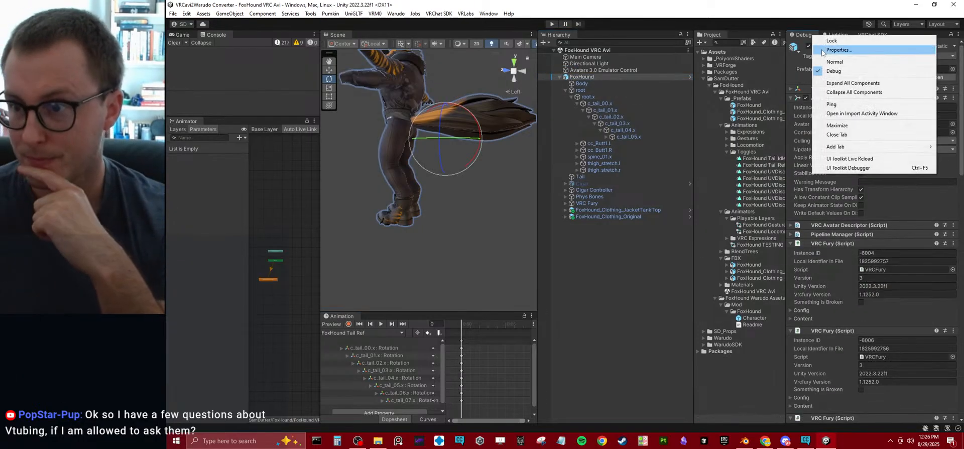
click(828, 62)
scroll(858, 228, down, 15)
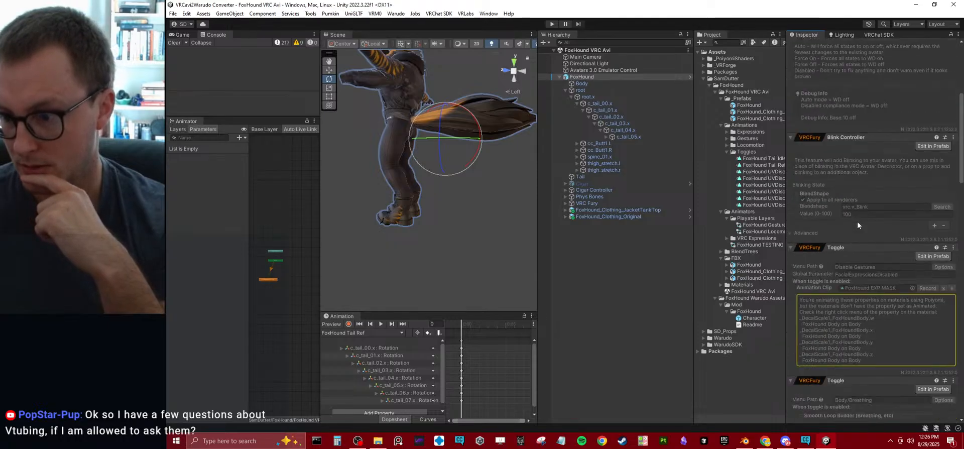
scroll(861, 221, down, 5)
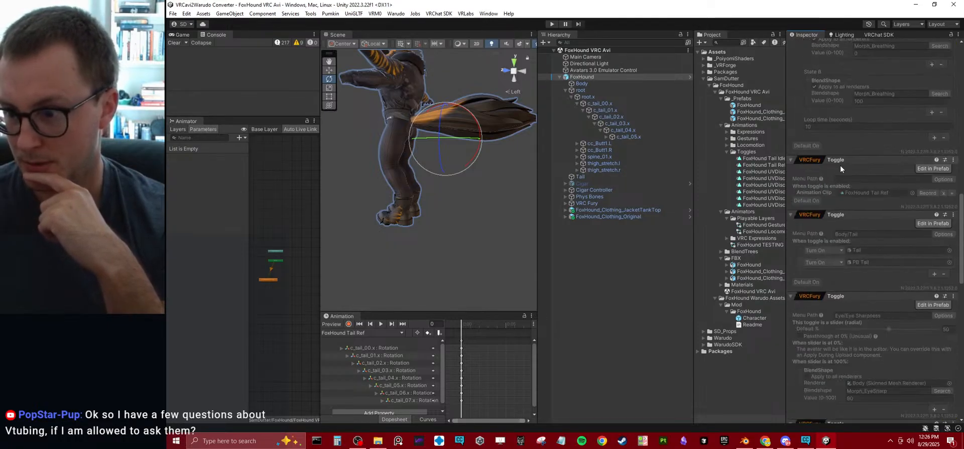
click(942, 168)
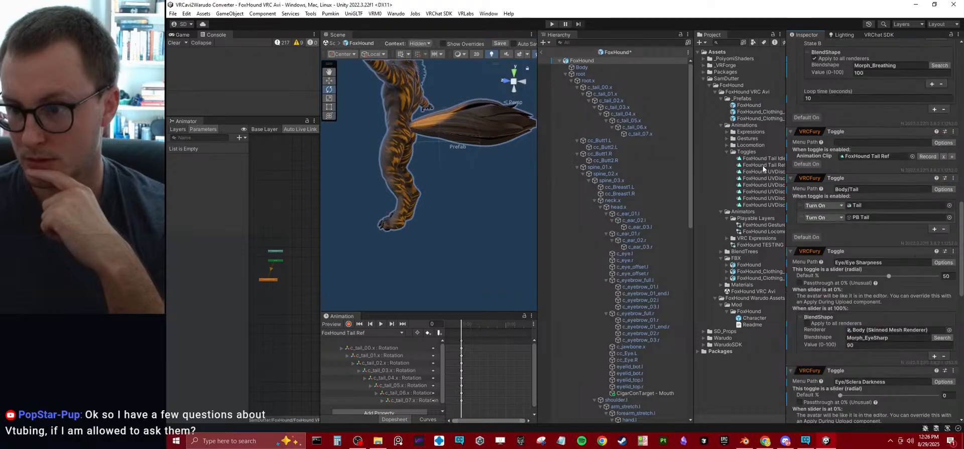
drag(764, 157, 882, 154)
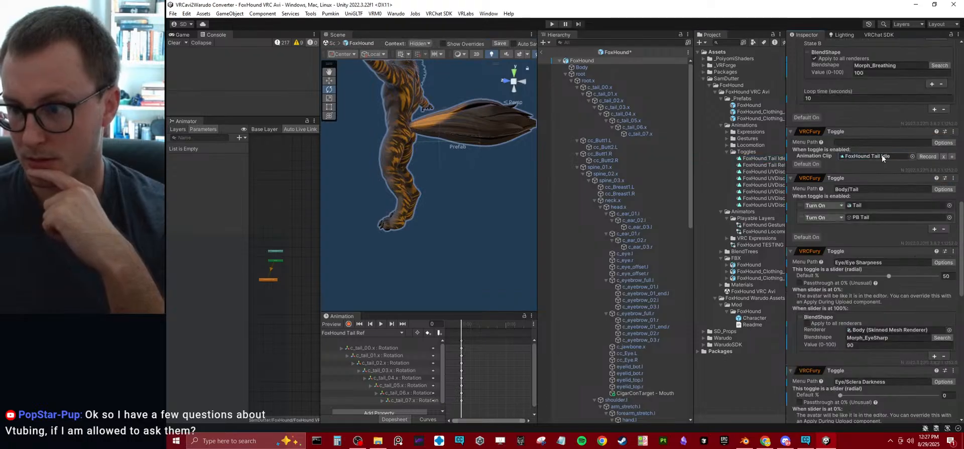
click(331, 45)
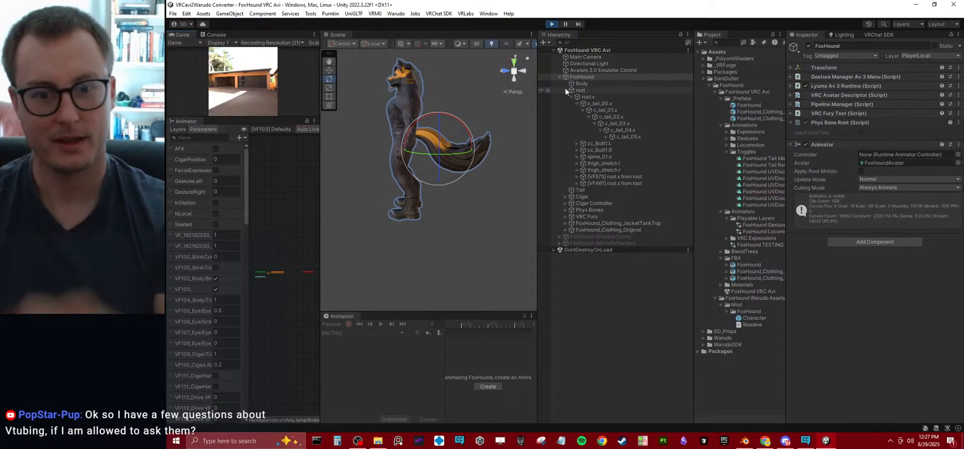
Step: Inspect the avatar's tail idle from several angles in Play mode and stop Play mode
click(483, 206)
alt+drag(483, 207, 501, 168)
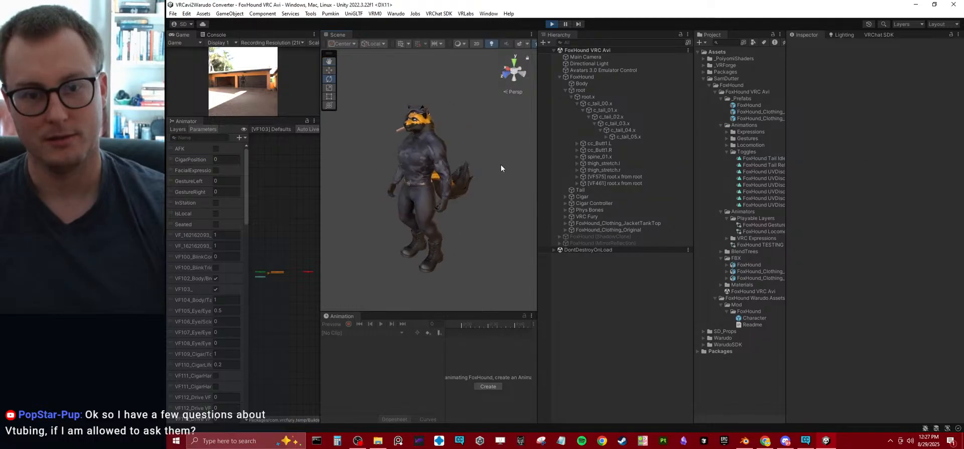
click(547, 25)
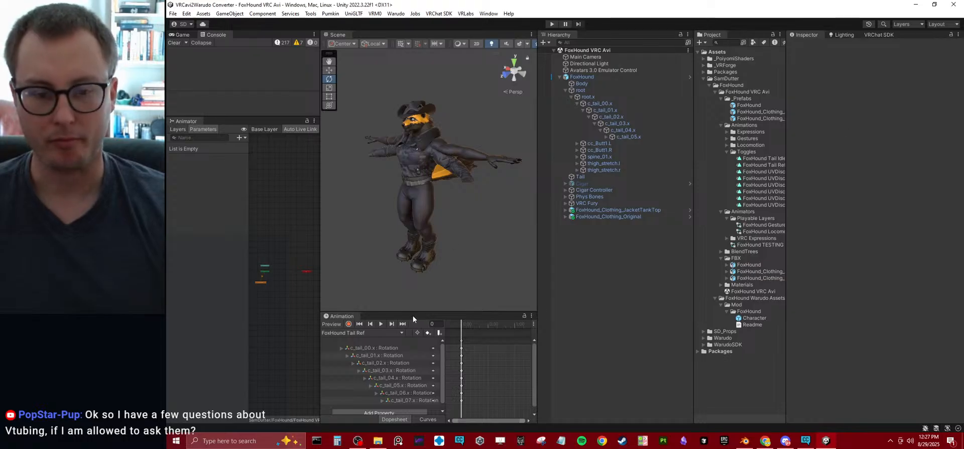
Step: Enlarge the Scene view by shrinking the neighbouring panels and show the whole avatar from the front
drag(411, 311, 410, 403)
drag(319, 310, 208, 311)
alt+drag(341, 225, 431, 225)
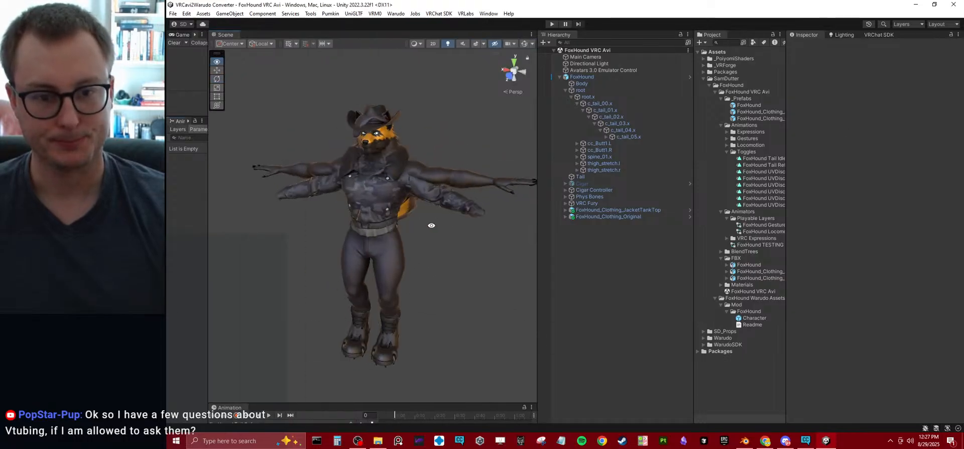
middle_drag(430, 226, 432, 189)
alt+drag(431, 186, 465, 200)
middle_drag(465, 200, 445, 200)
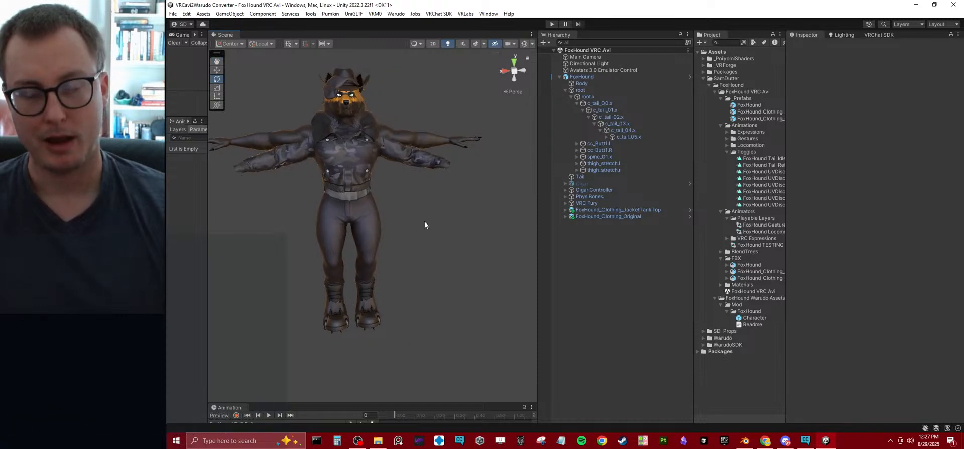
Step: Collapse and select the FoxHound avatar, and clear the FoxHound TESTING controller from its Animator
click(559, 78)
click(580, 77)
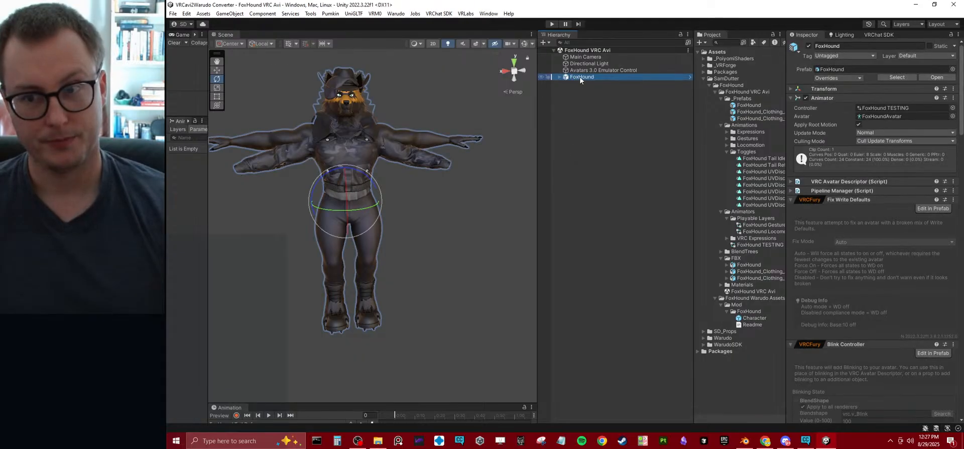
click(396, 13)
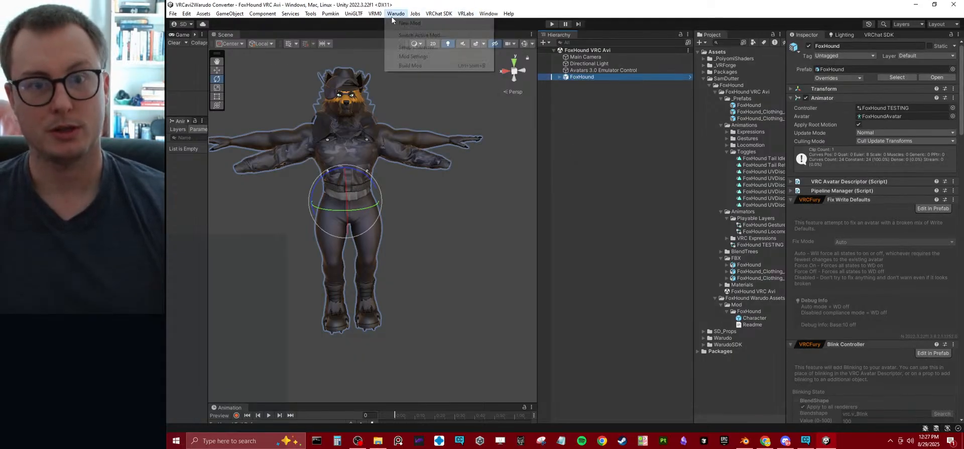
click(658, 166)
click(606, 80)
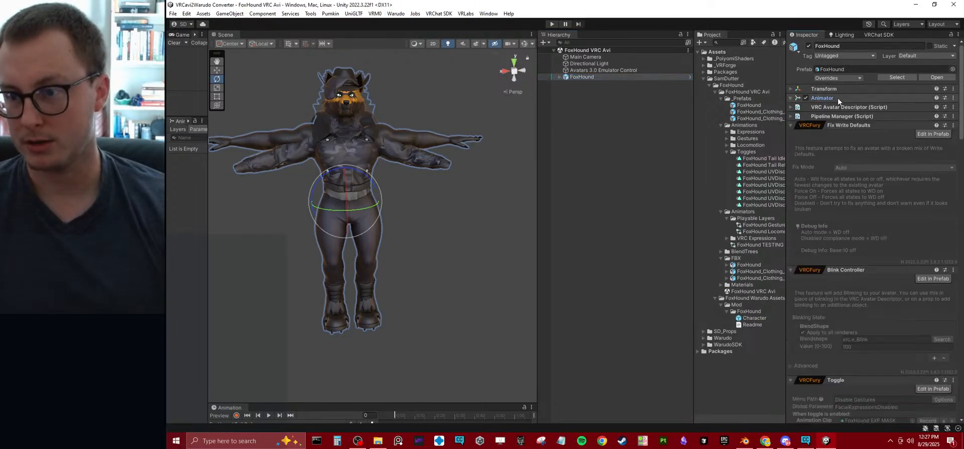
click(874, 107)
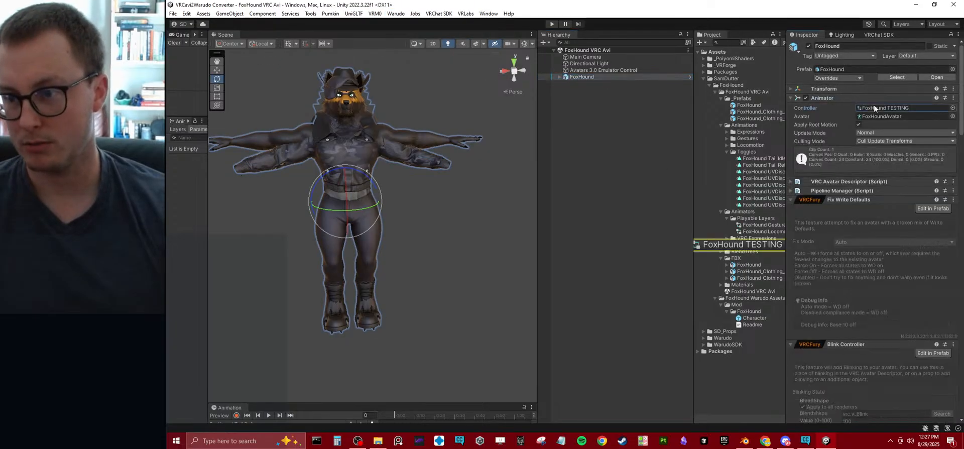
click(825, 97)
Step: Collapse the Pipeline Manager and all VRCFury components of the FoxHound avatar
click(830, 116)
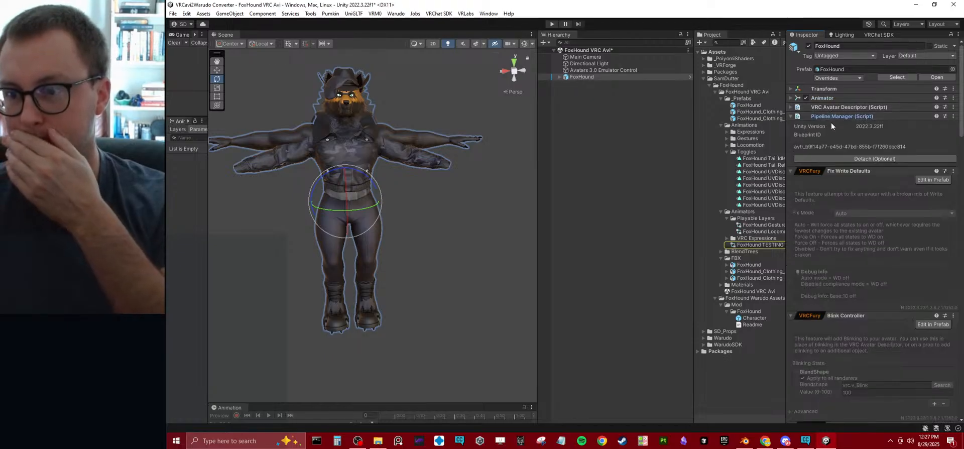
click(831, 119)
click(832, 125)
click(836, 134)
click(837, 143)
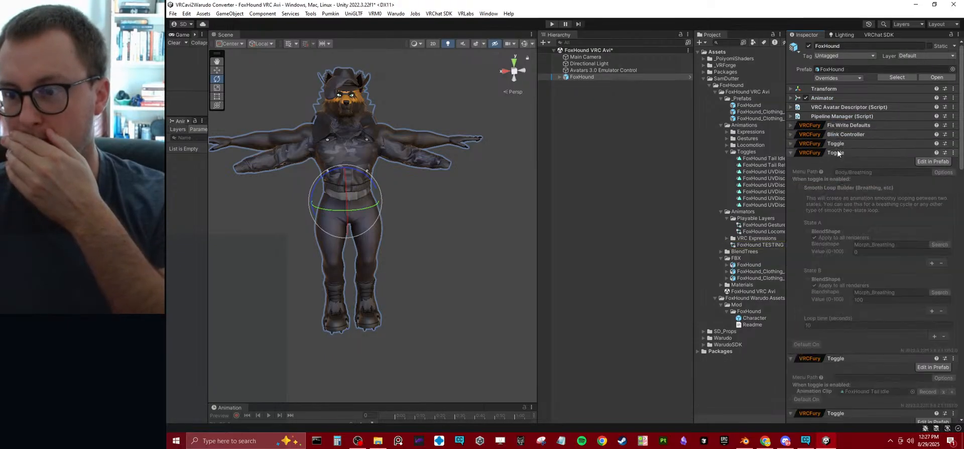
click(836, 153)
click(839, 161)
click(837, 171)
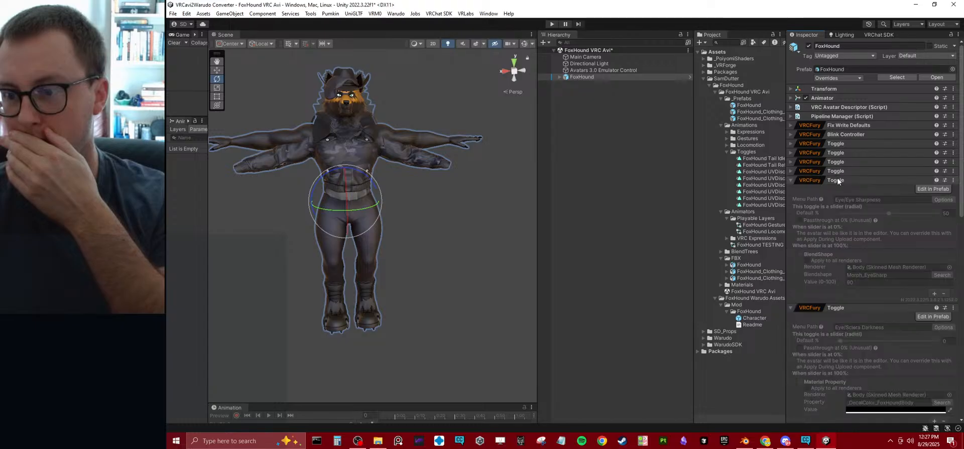
click(839, 180)
click(839, 188)
click(842, 198)
click(844, 208)
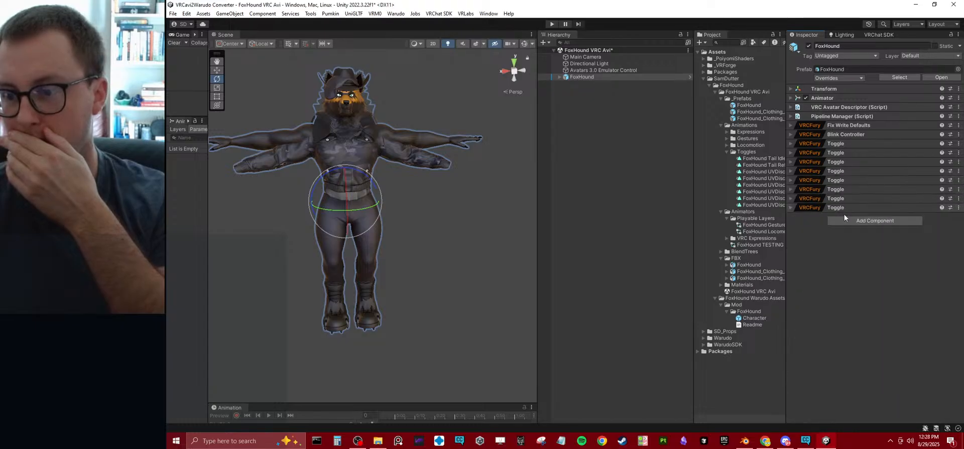
Step: Add Pumkin's Warudo Exporter component to the FoxHound avatar and enable Keep Working Objects in Scene
click(851, 225)
click(858, 261)
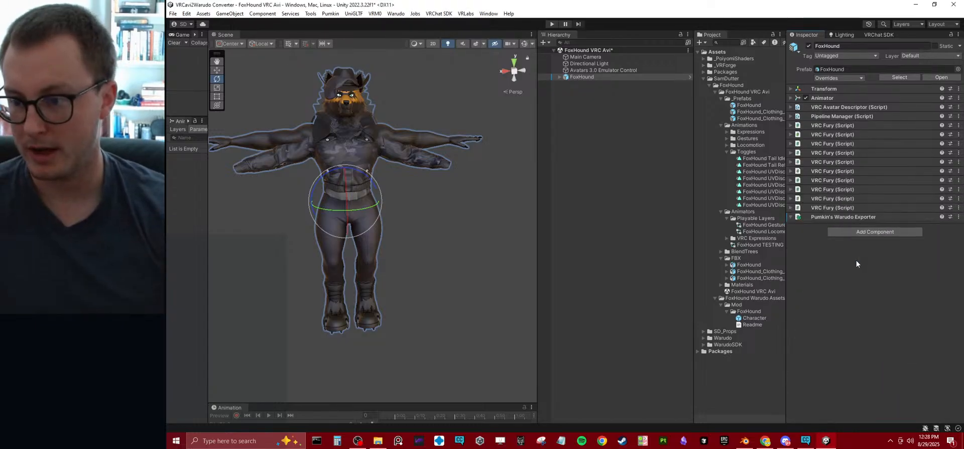
scroll(850, 257, down, 2)
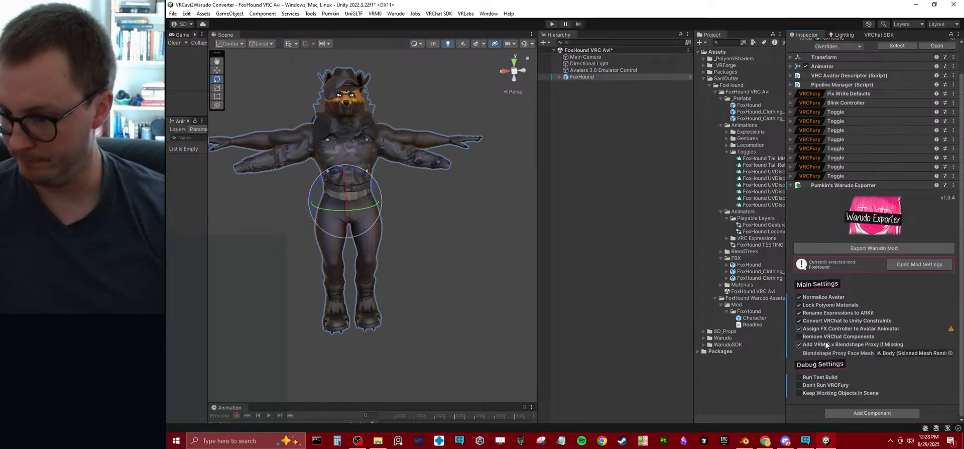
click(825, 395)
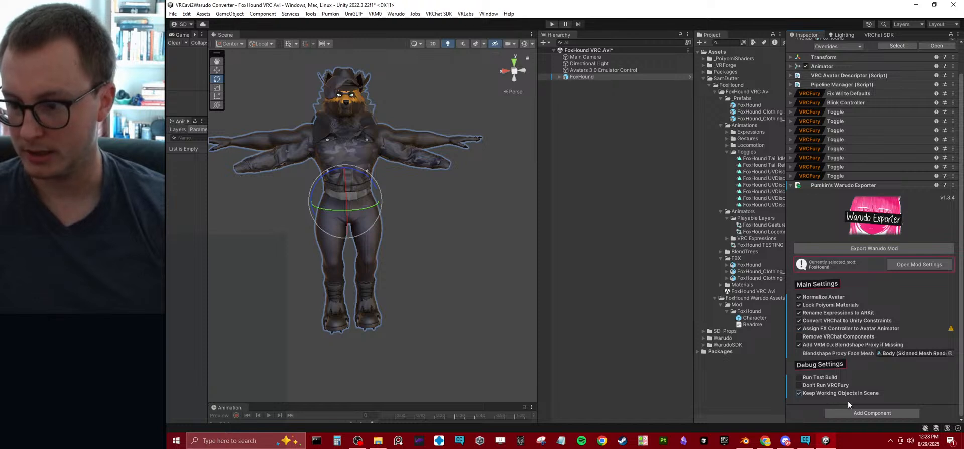
Step: Export the FoxHound Warudo mod, saving the modified scene
click(881, 248)
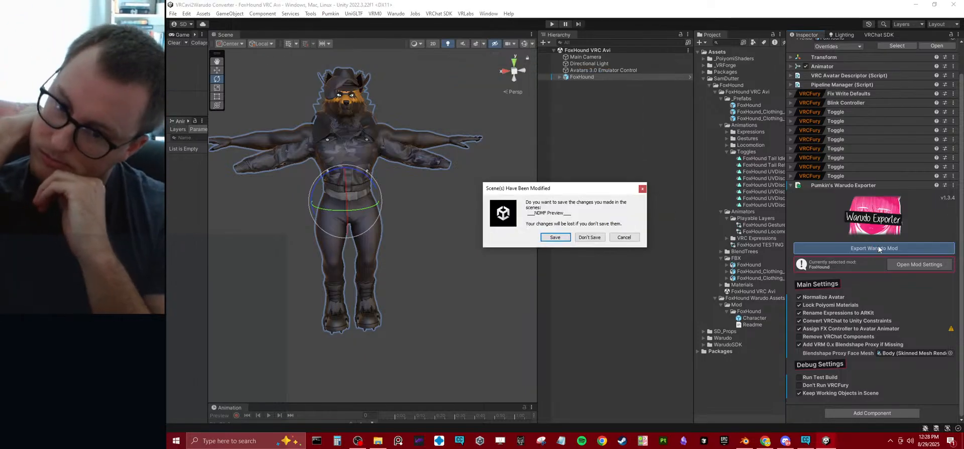
click(556, 236)
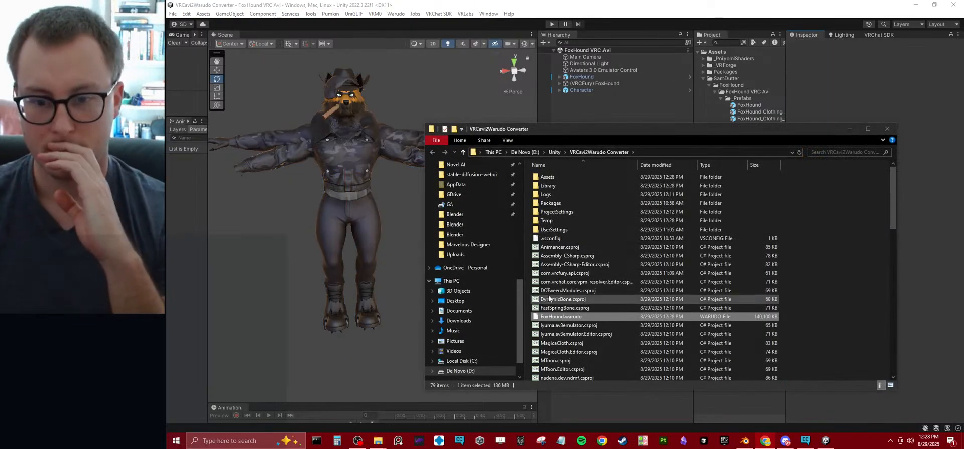
Step: Look over the open VRCavi2Warudo Converter and FBX folder windows and close them
mouse_move(377, 441)
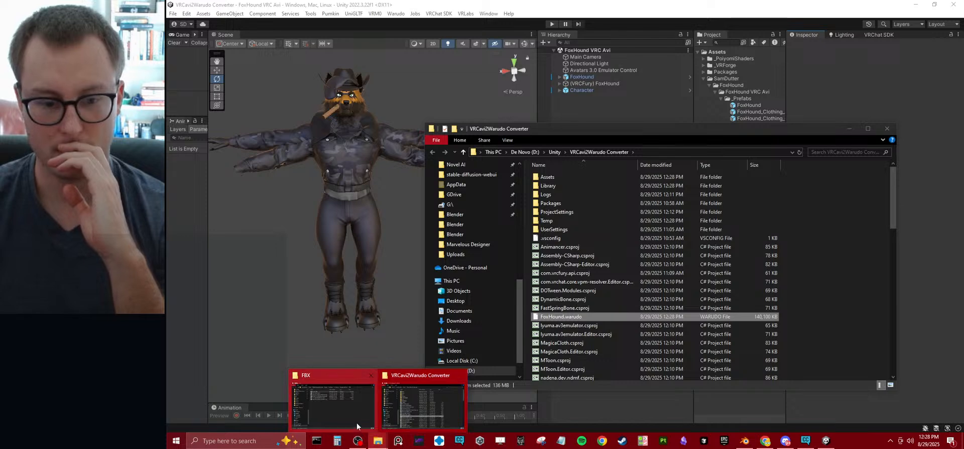
click(408, 413)
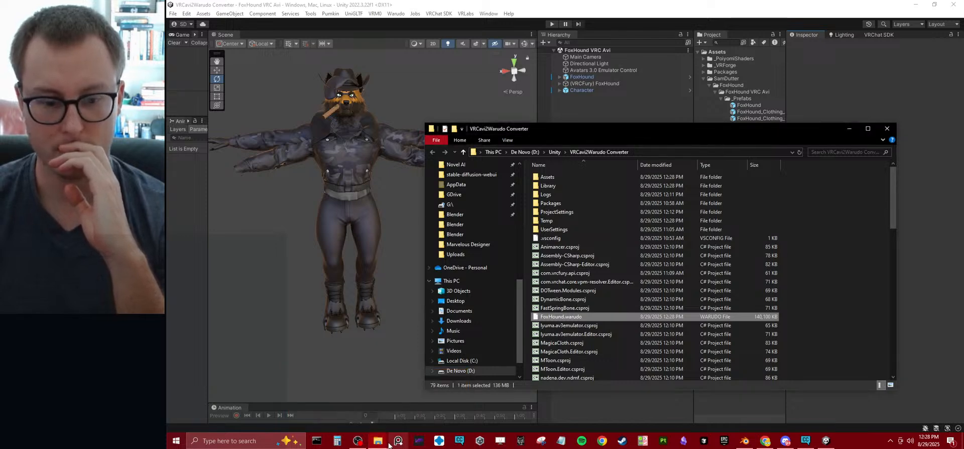
mouse_move(378, 440)
click(351, 412)
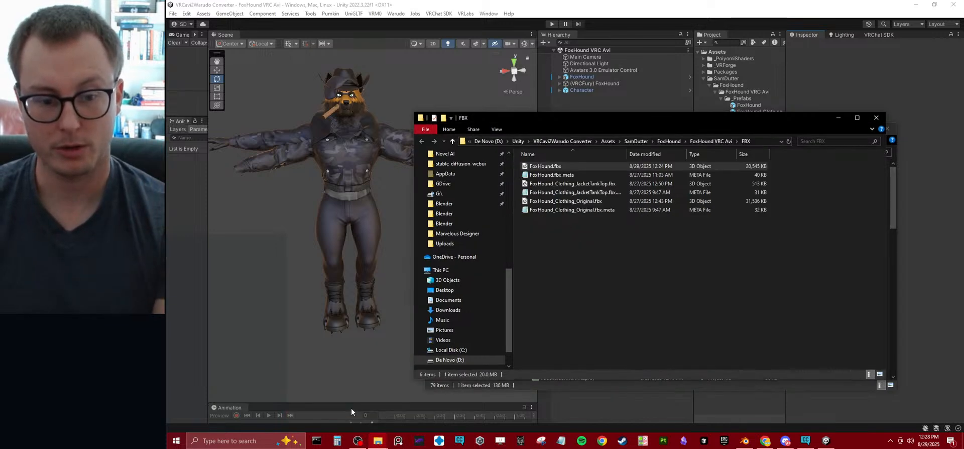
click(896, 90)
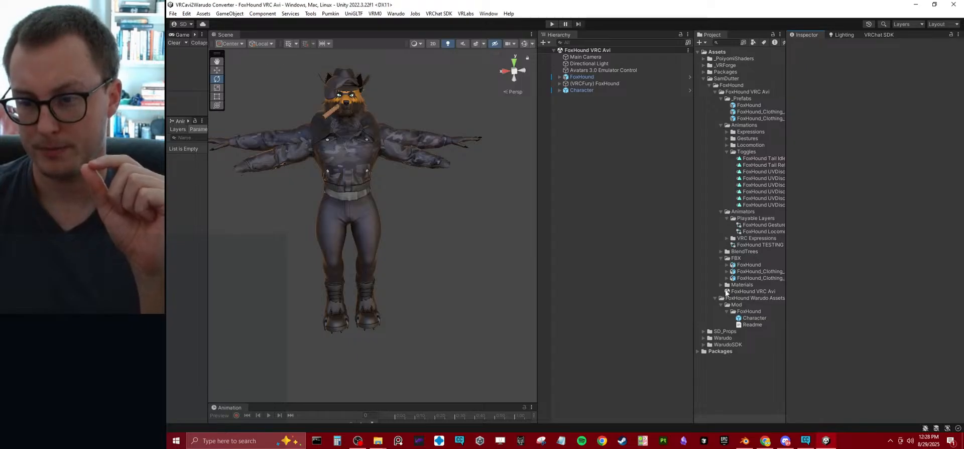
Step: Expand the Animator component of the exported Character prefab and open the FoxHound folder in VRCFury's temporary builds
click(754, 319)
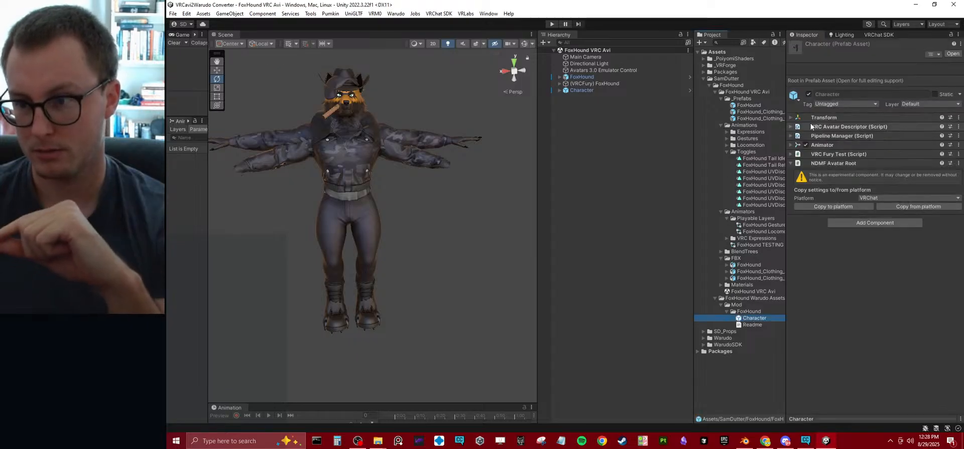
click(823, 145)
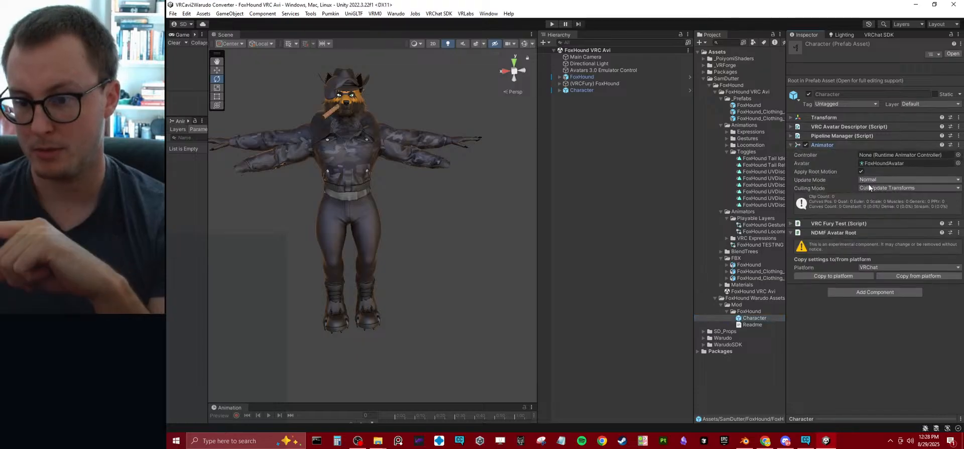
click(698, 351)
scroll(698, 347, down, 4)
scroll(699, 347, down, 3)
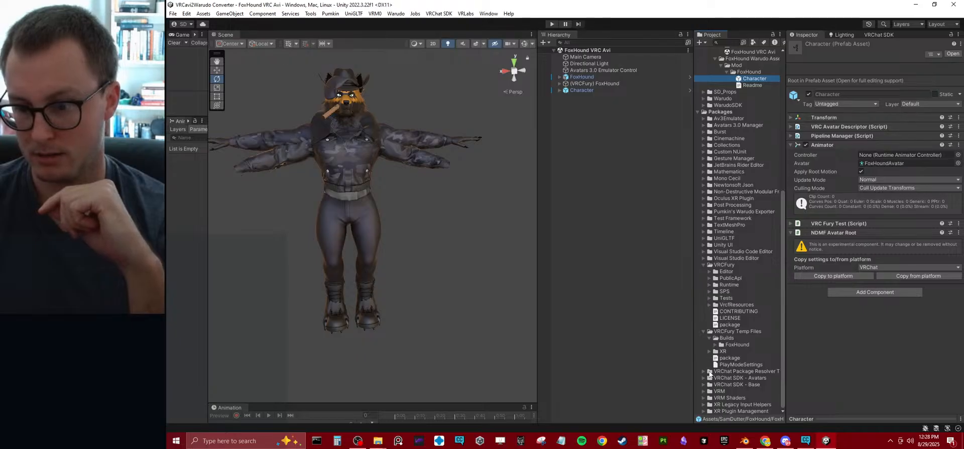
click(719, 345)
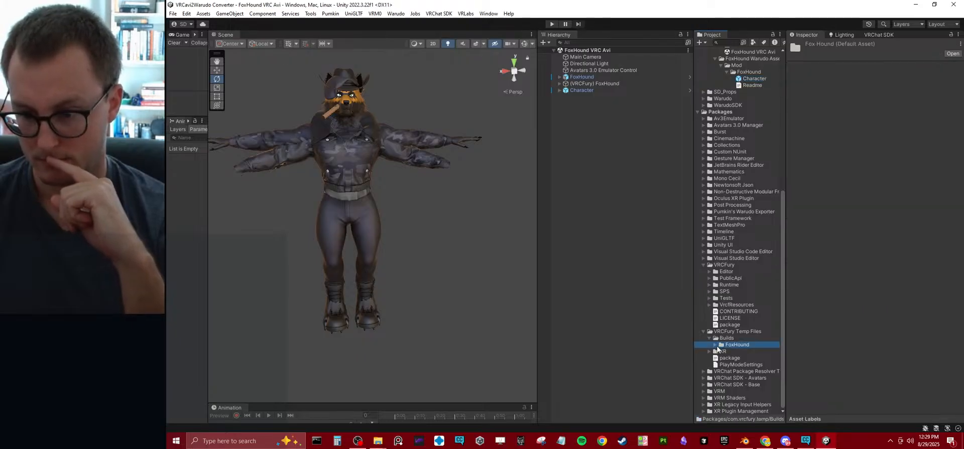
click(716, 345)
scroll(716, 344, down, 5)
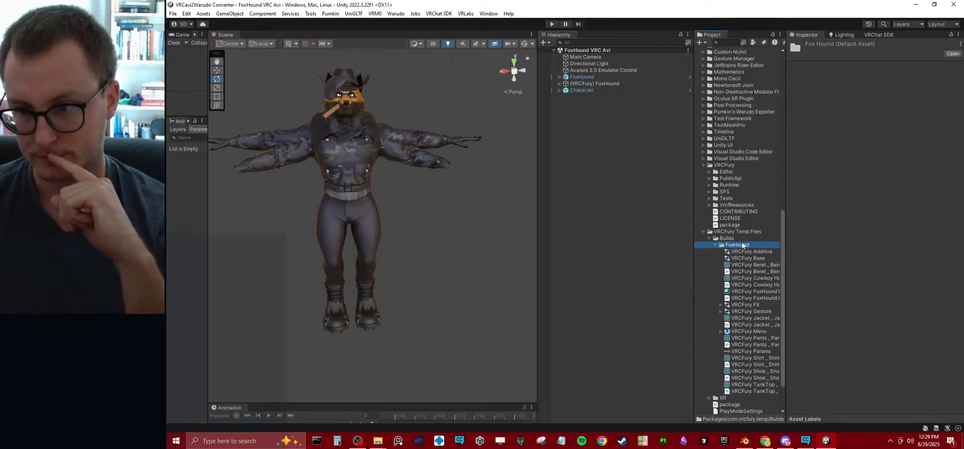
Step: Assign the VRCFury FX controller to the Character prefab's Animator
scroll(755, 116, up, 15)
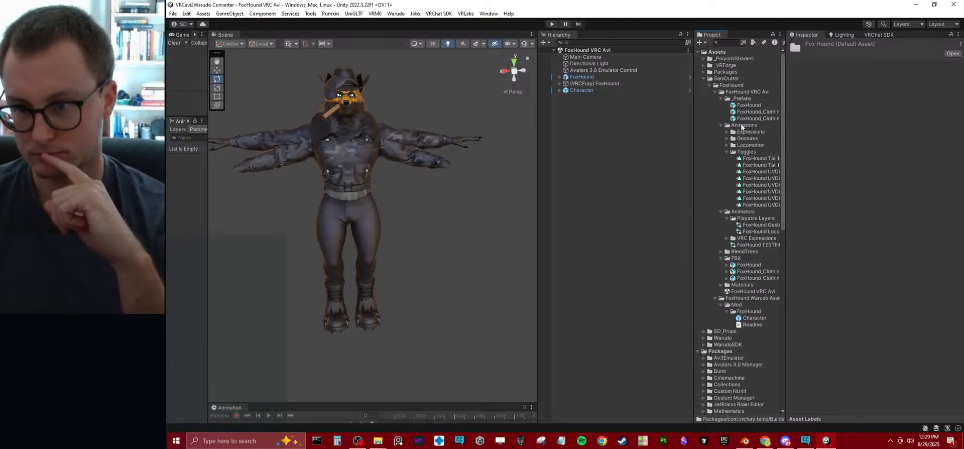
click(749, 319)
scroll(746, 317, down, 15)
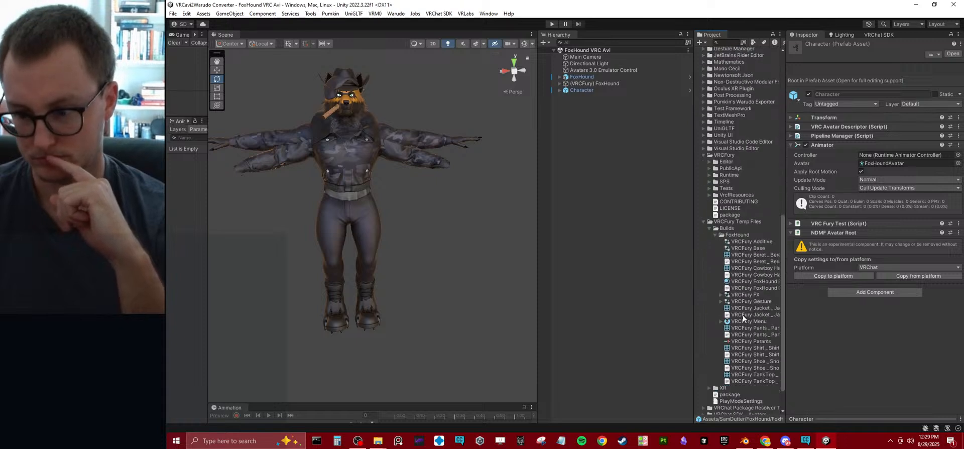
scroll(744, 317, down, 3)
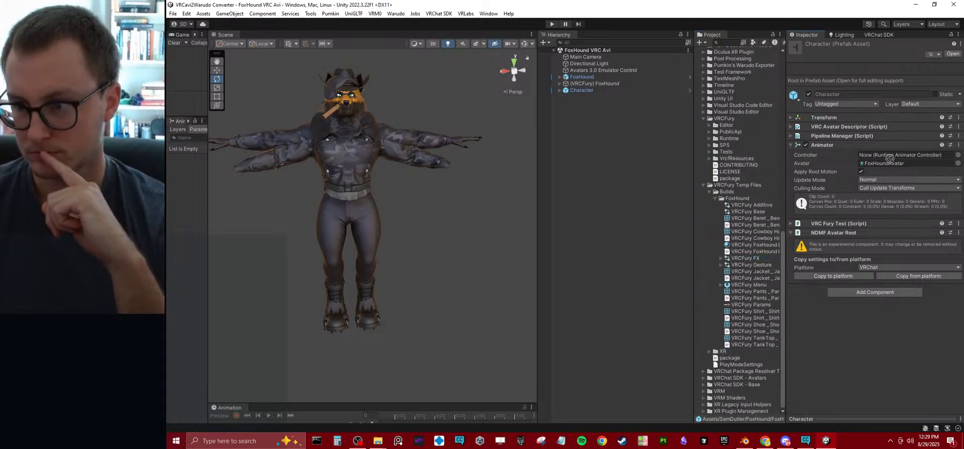
drag(890, 159, 890, 156)
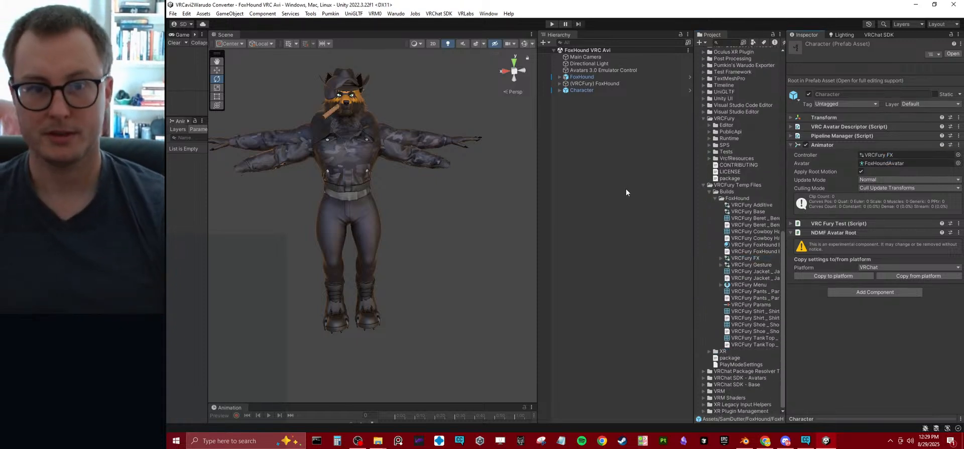
Step: Rebuild the FoxHound Warudo mod after selecting the Character object in the scene
click(592, 89)
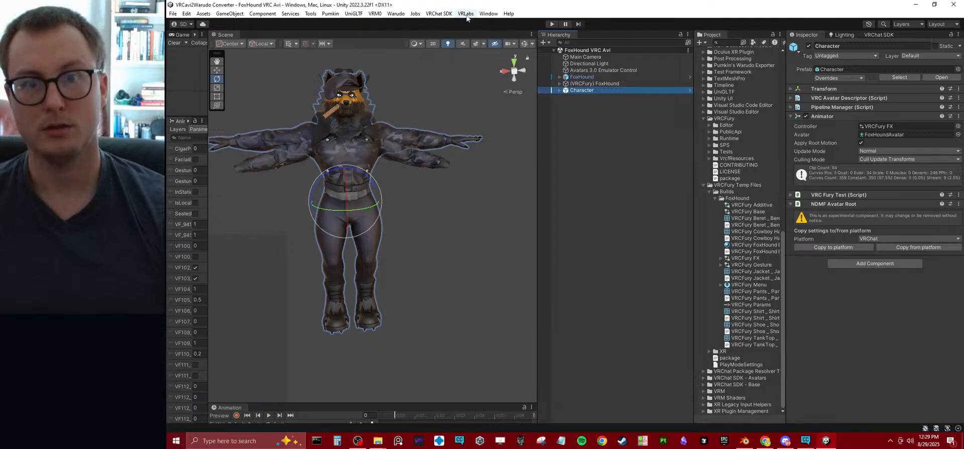
click(396, 13)
click(411, 66)
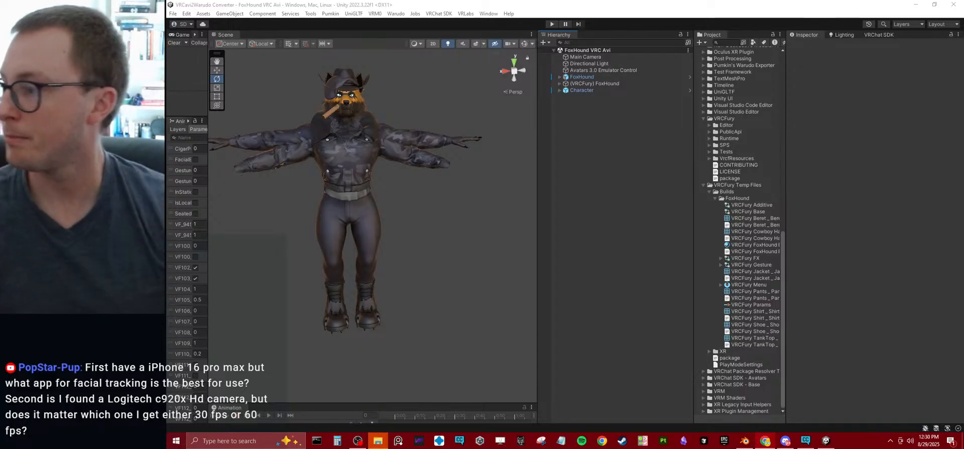
Step: Bring up the Live Link Face App Store page in the browser, select its address for sharing, and return to Unity
drag(838, 433, 546, 21)
click(381, 24)
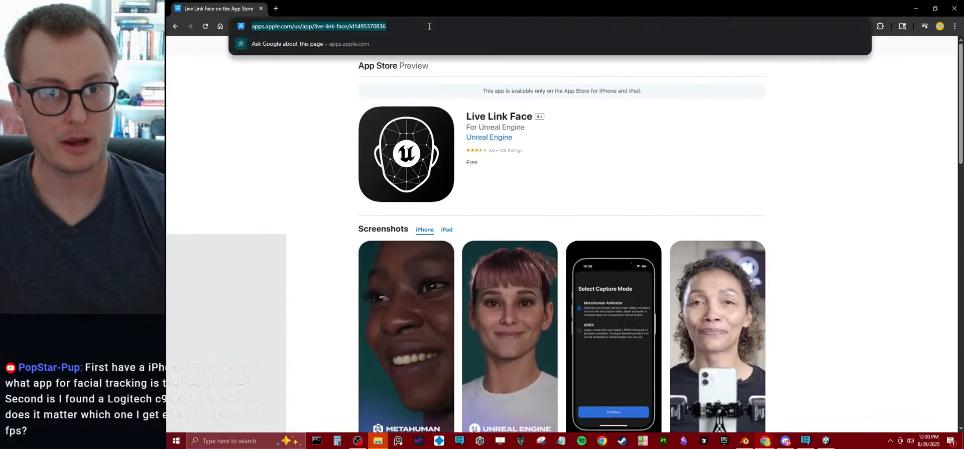
click(256, 293)
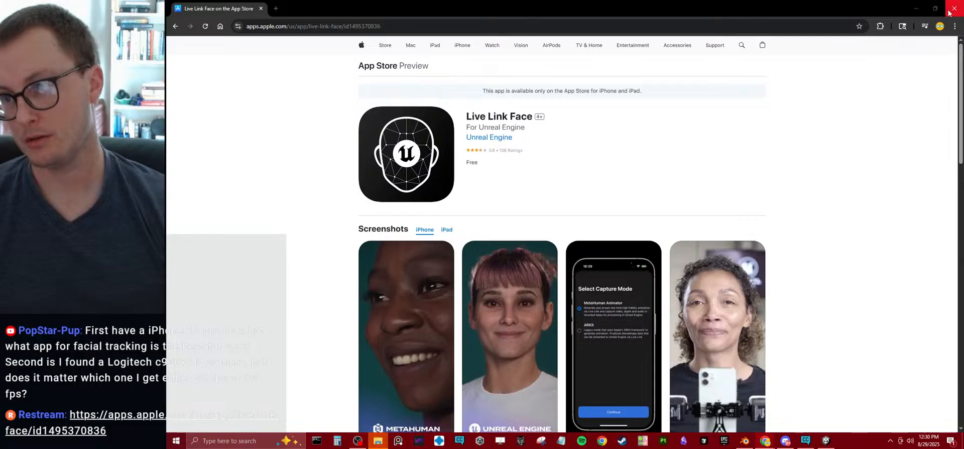
key(alt+Tab)
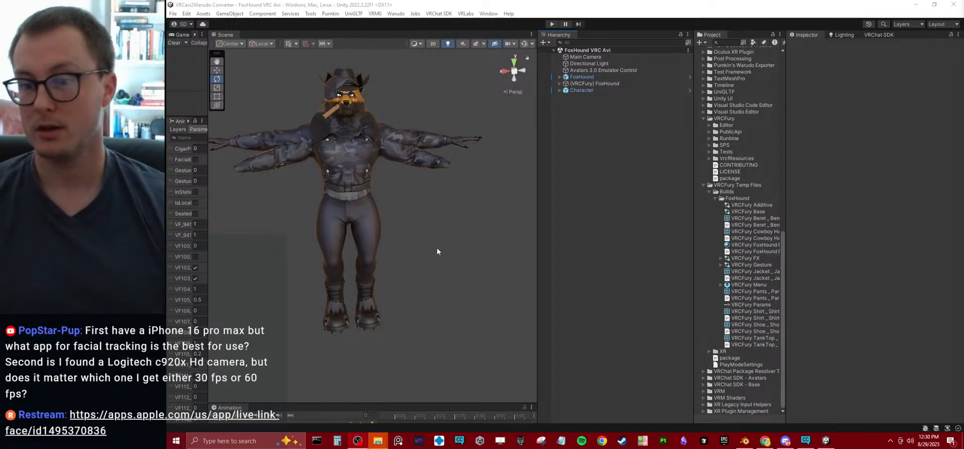
Step: Bring up the VRCavi2Warudo Converter folder, then launch Warudo from Steam and show its editor window
mouse_move(384, 438)
click(424, 381)
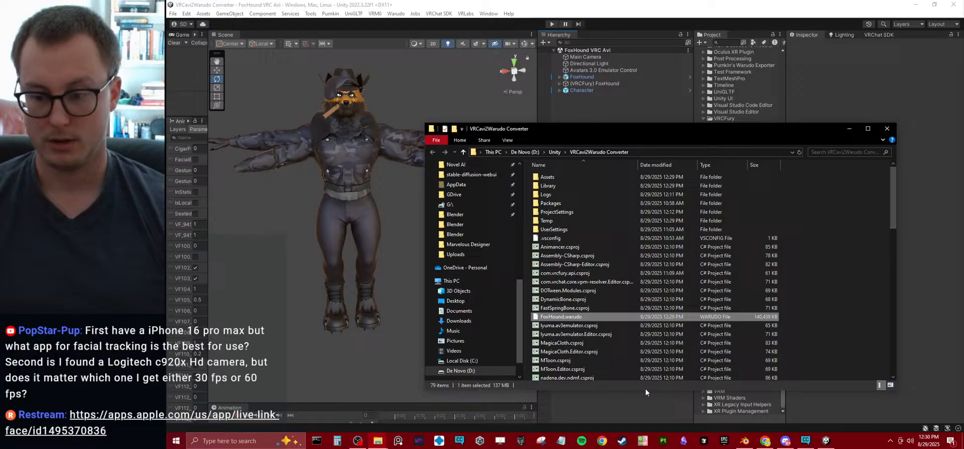
click(891, 442)
right_click(899, 376)
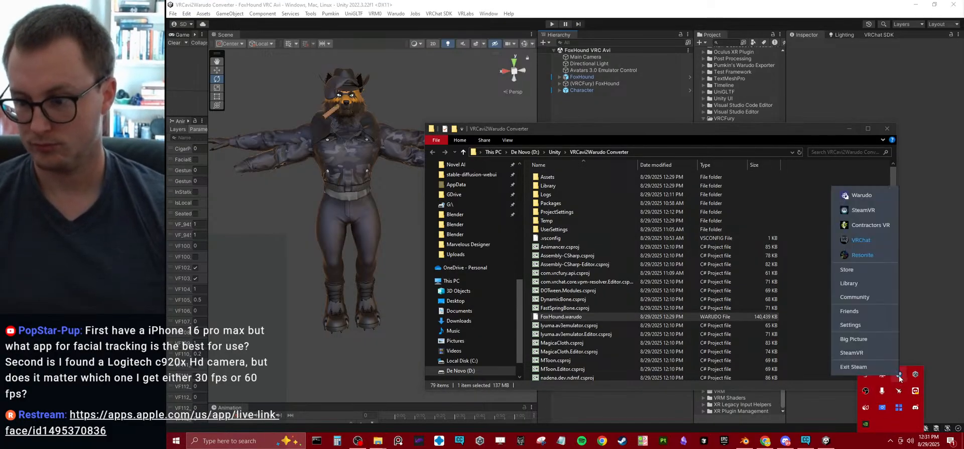
click(865, 197)
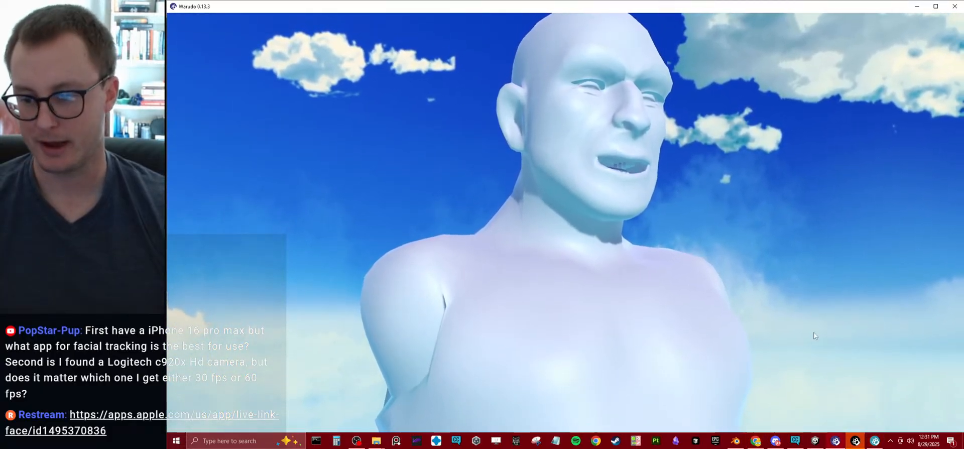
click(856, 442)
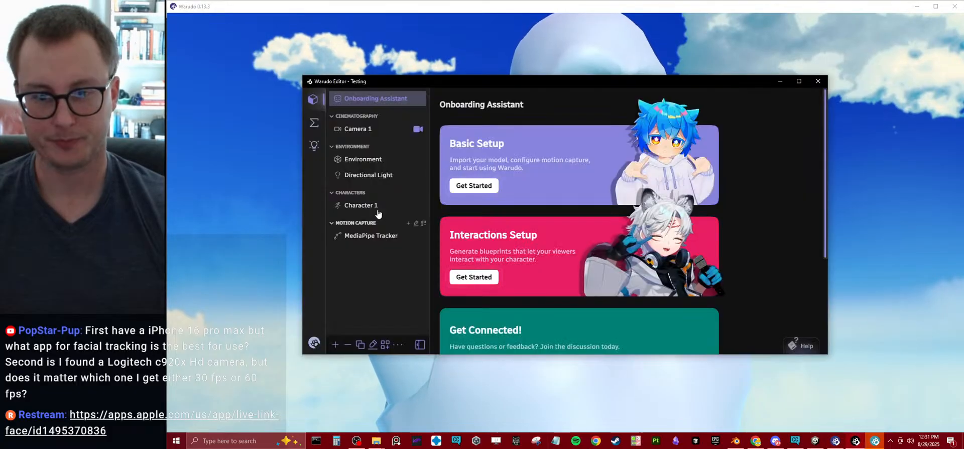
Step: Start the Basic Setup in the Warudo editor and open the Characters folder
click(474, 186)
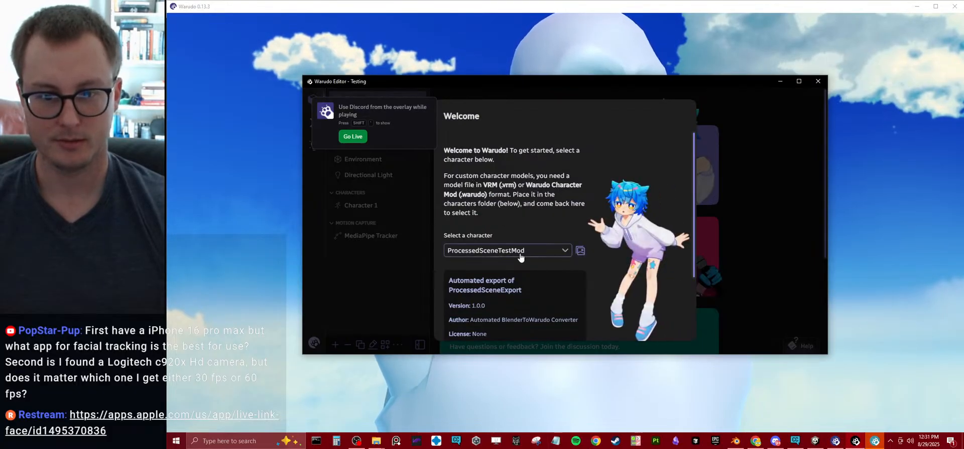
scroll(602, 245, down, 3)
click(555, 278)
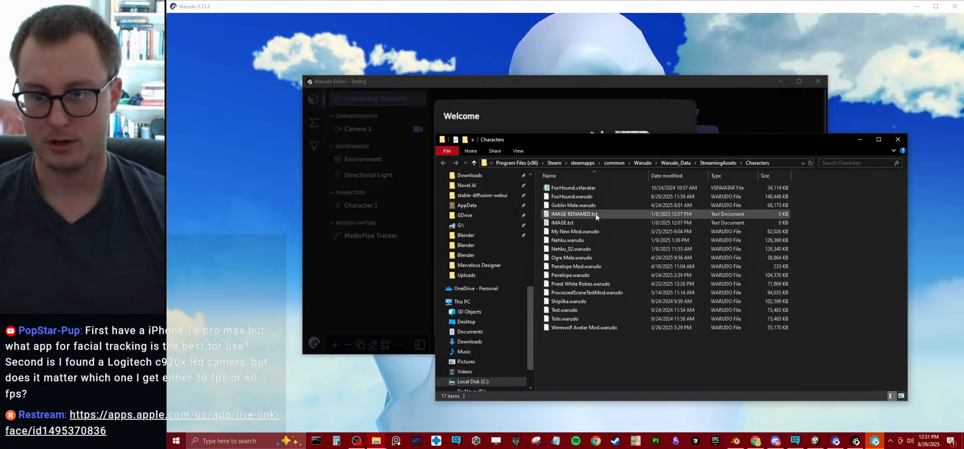
Step: Replace FoxHound.warudo in Warudo's Characters folder with the newly built file from the VRCavi2Warudo Converter folder
click(589, 198)
key(Delete)
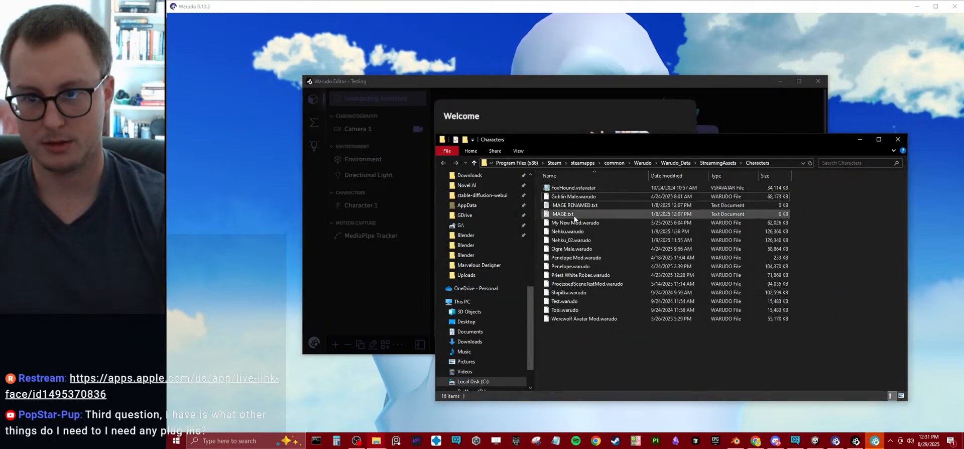
mouse_move(375, 441)
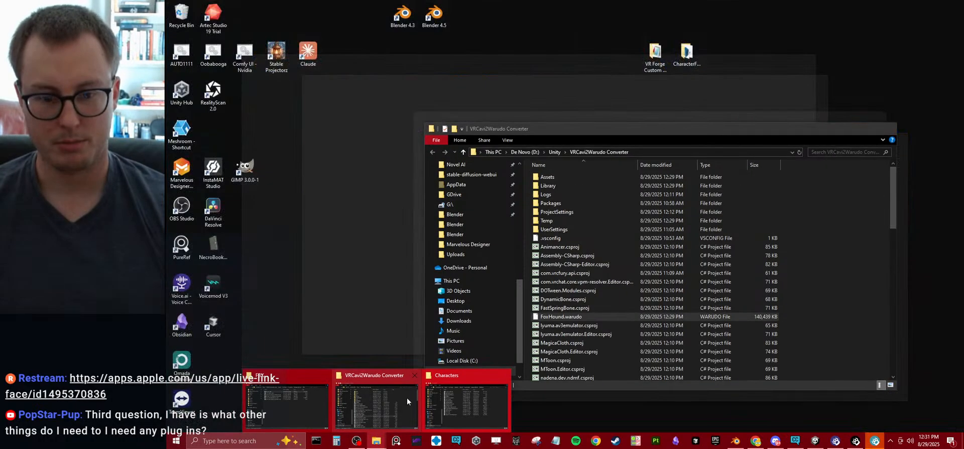
click(388, 400)
drag(553, 317, 619, 369)
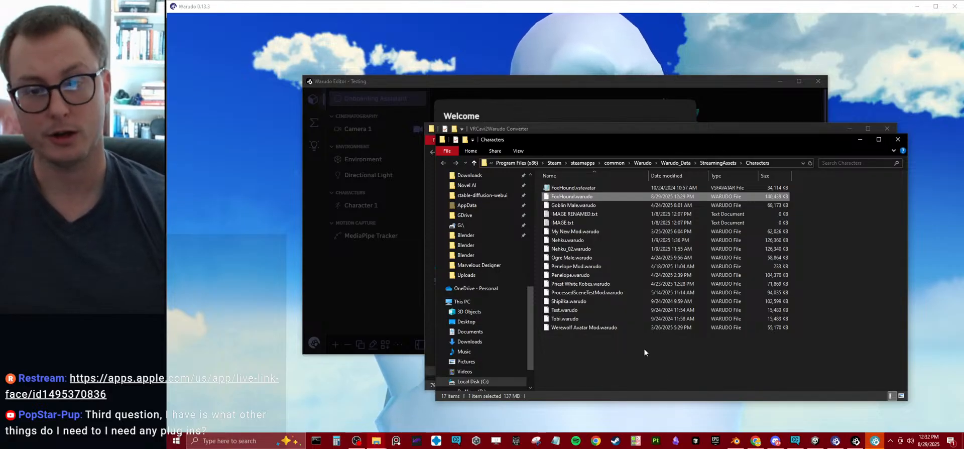
Step: Choose FoxHound as the character in Warudo's Basic Setup and proceed to motion capture configuration
click(538, 118)
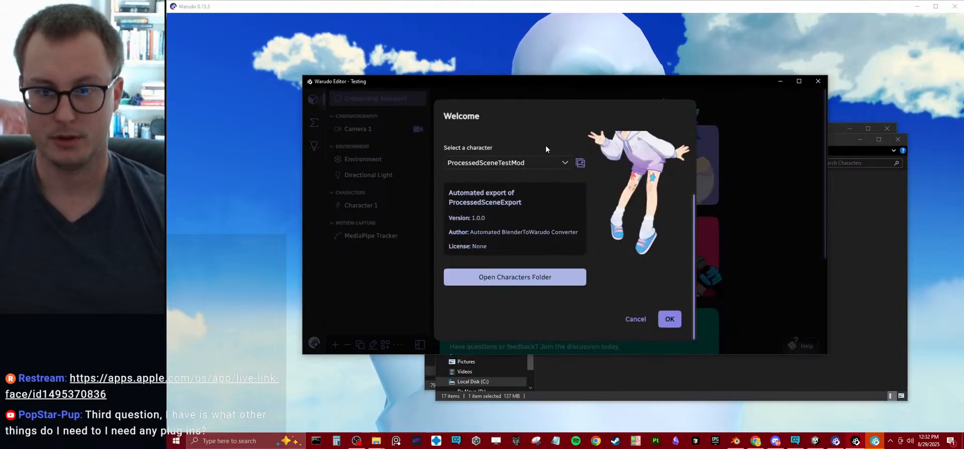
click(540, 163)
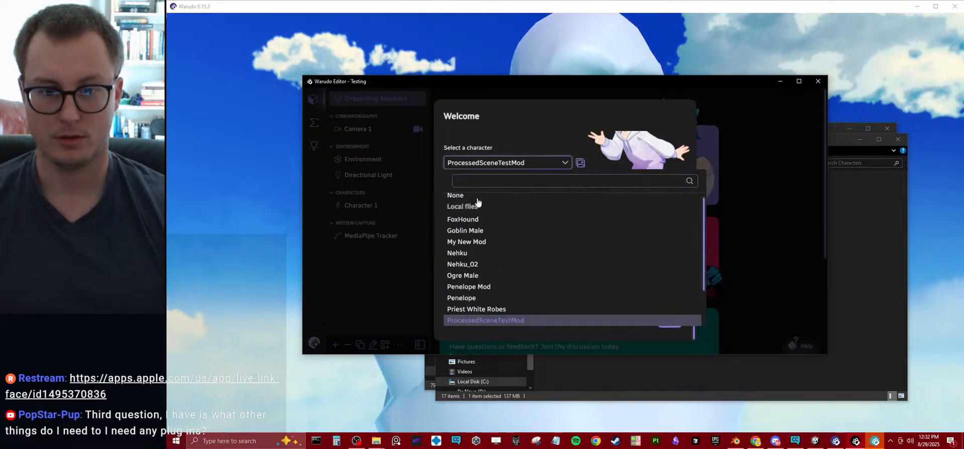
click(463, 220)
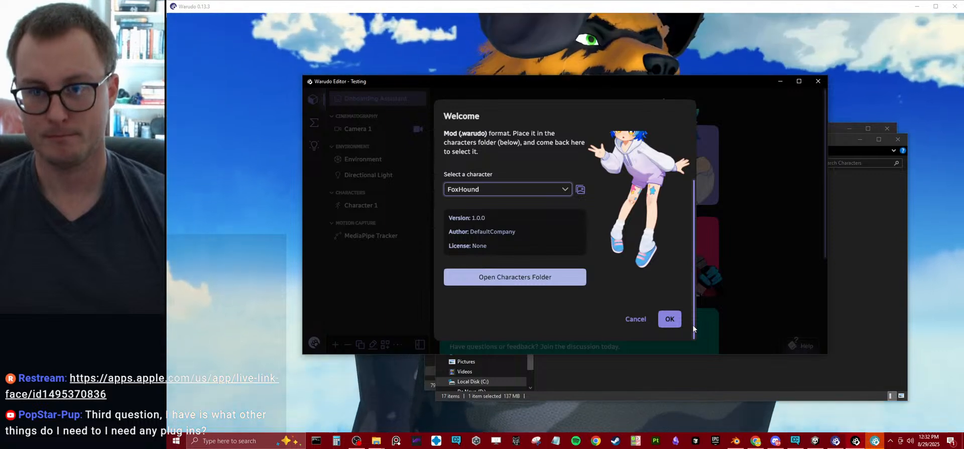
click(669, 318)
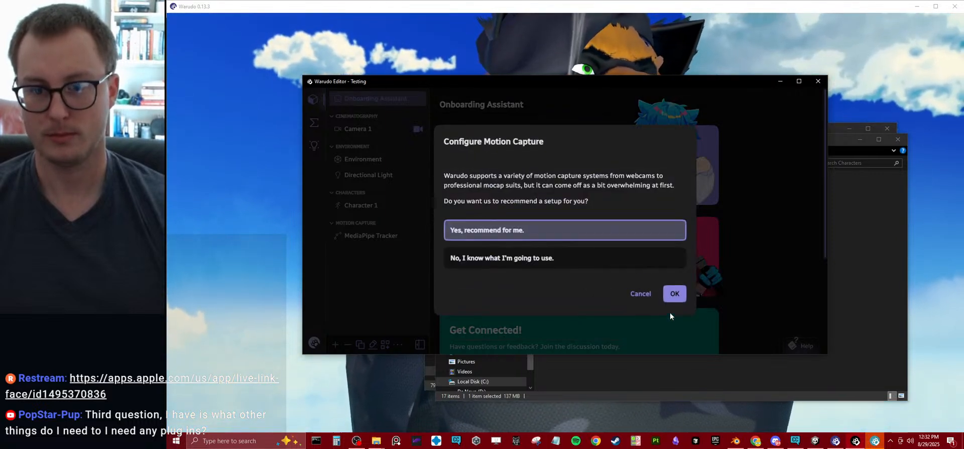
Step: Accept the recommended webcam upper-body tracking with no secondary pose tracking, and complete the setup keeping the current background
click(671, 291)
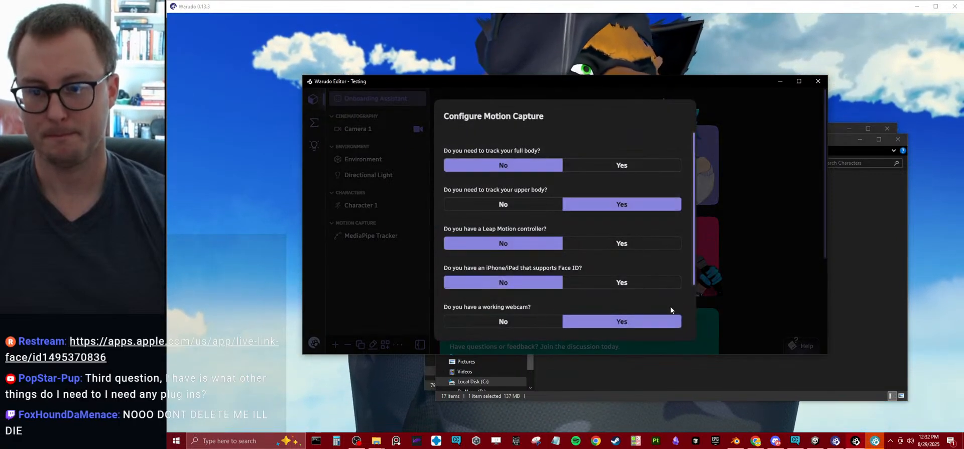
scroll(666, 302, down, 2)
click(670, 320)
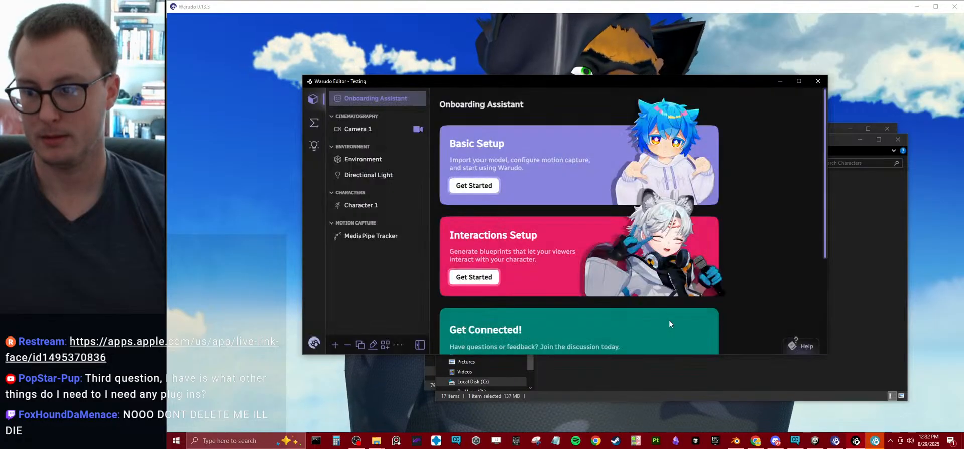
scroll(650, 261, down, 5)
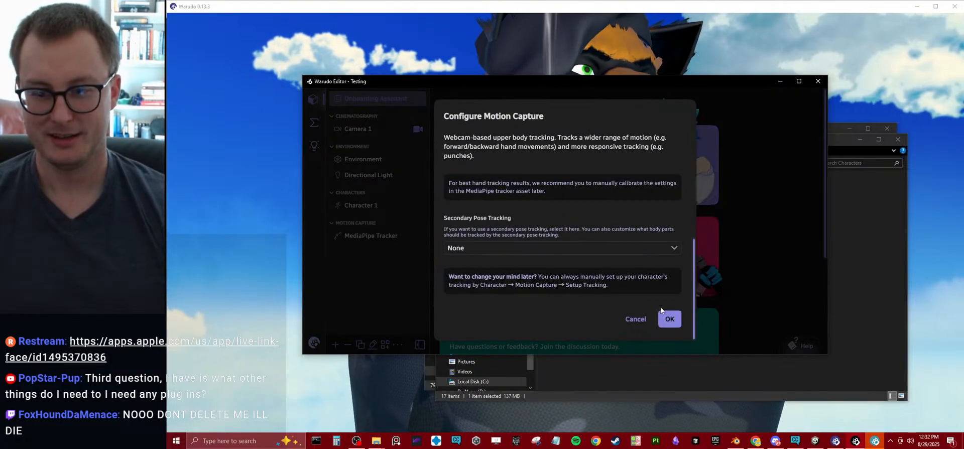
click(665, 317)
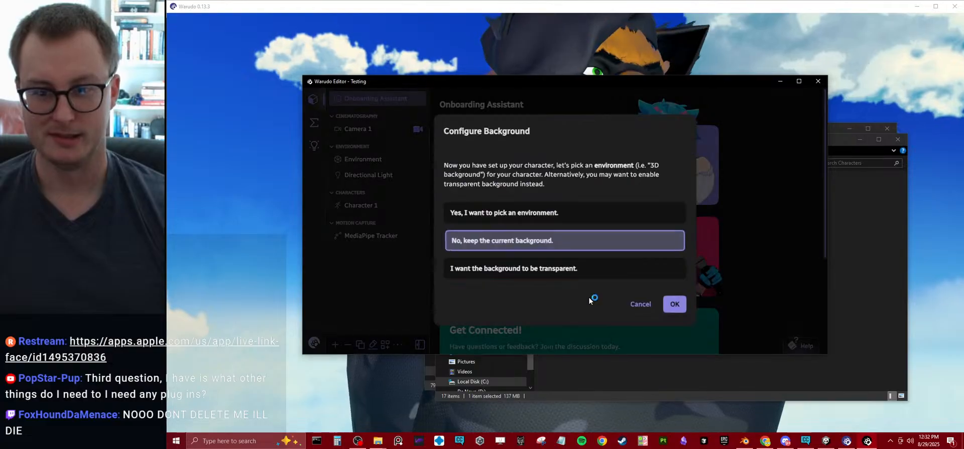
click(671, 304)
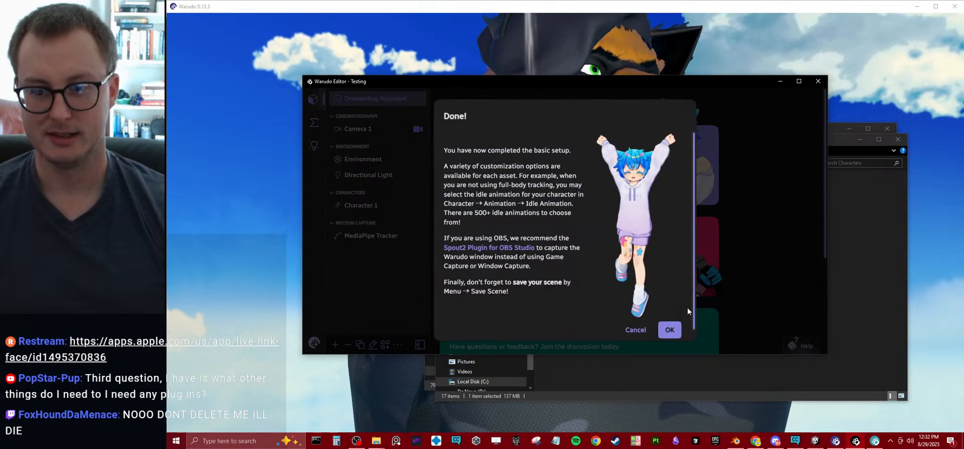
click(669, 329)
Step: Frame the whole FoxHound avatar in the Warudo scene to inspect it, and bring the Warudo editor back up
click(818, 38)
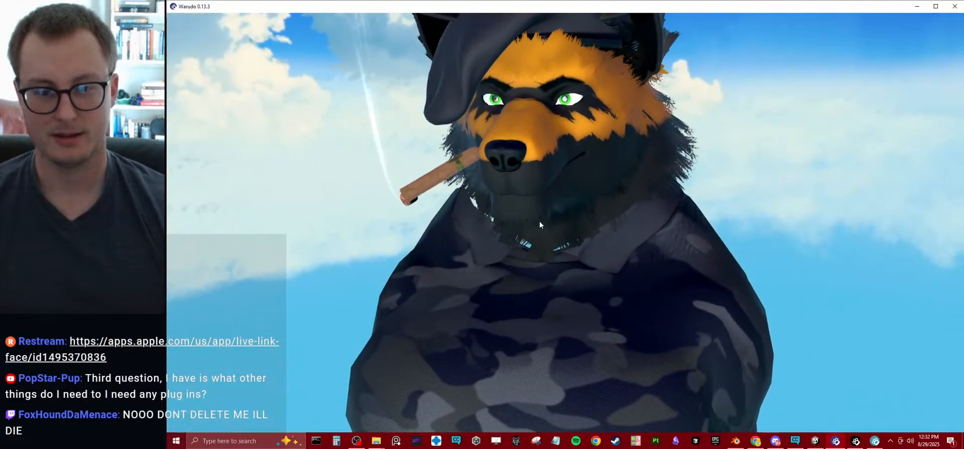
drag(539, 221, 588, 297)
scroll(564, 241, down, 5)
middle_drag(587, 297, 592, 205)
drag(592, 205, 623, 241)
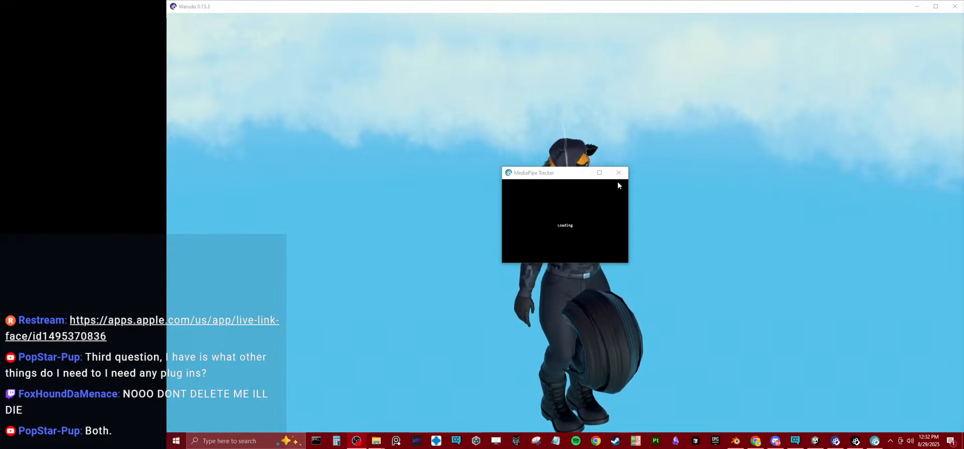
click(831, 360)
click(856, 440)
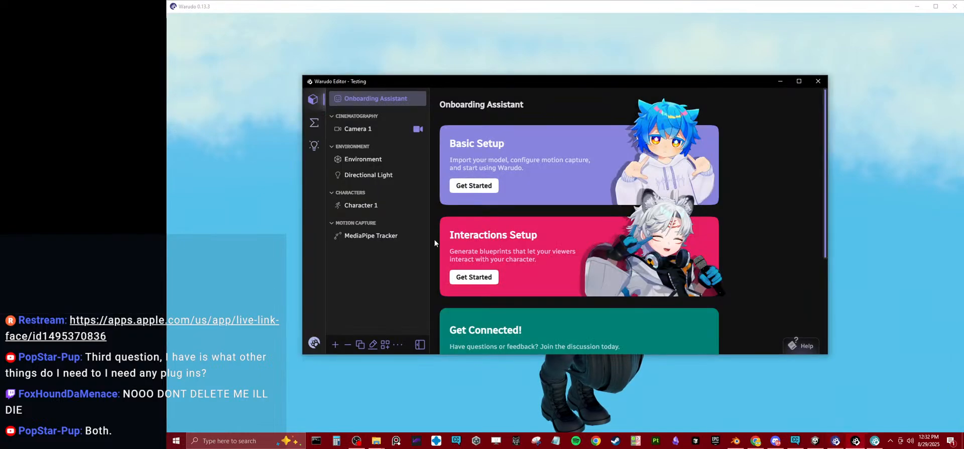
Step: Reselect HD Pro Webcam C920 as the MediaPipe Tracker's input camera
click(359, 132)
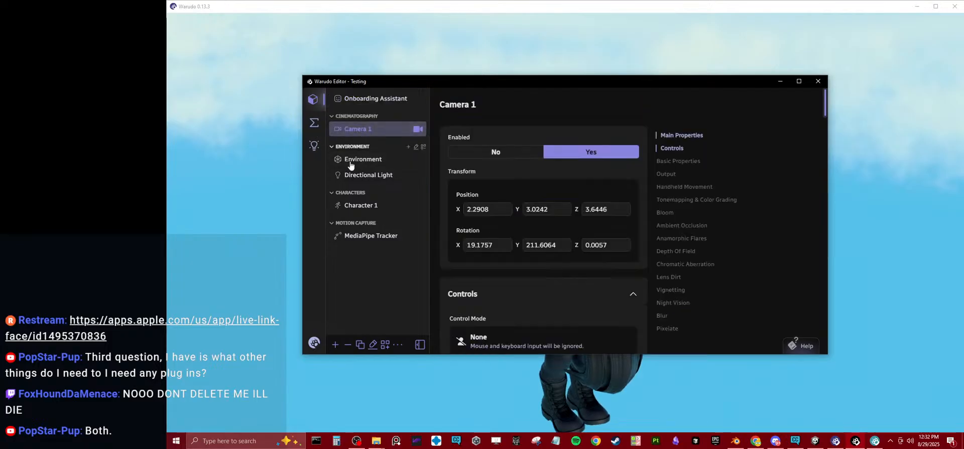
click(369, 237)
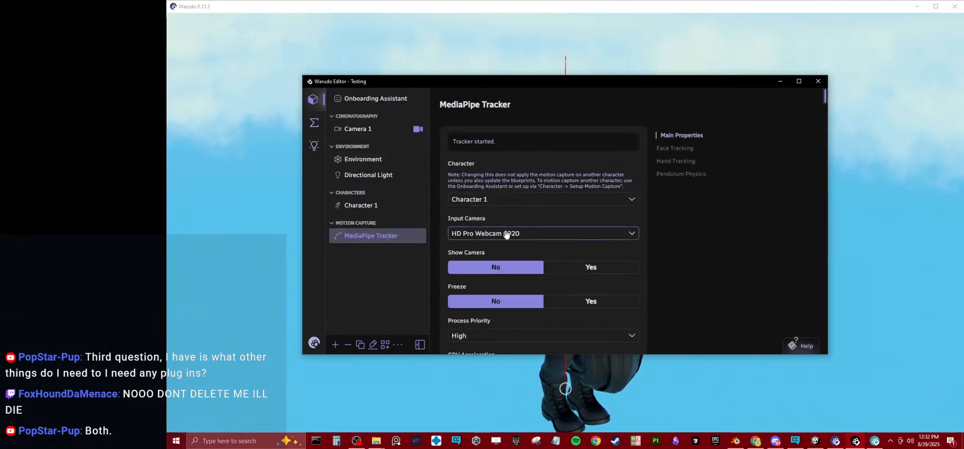
click(505, 232)
click(484, 249)
click(485, 235)
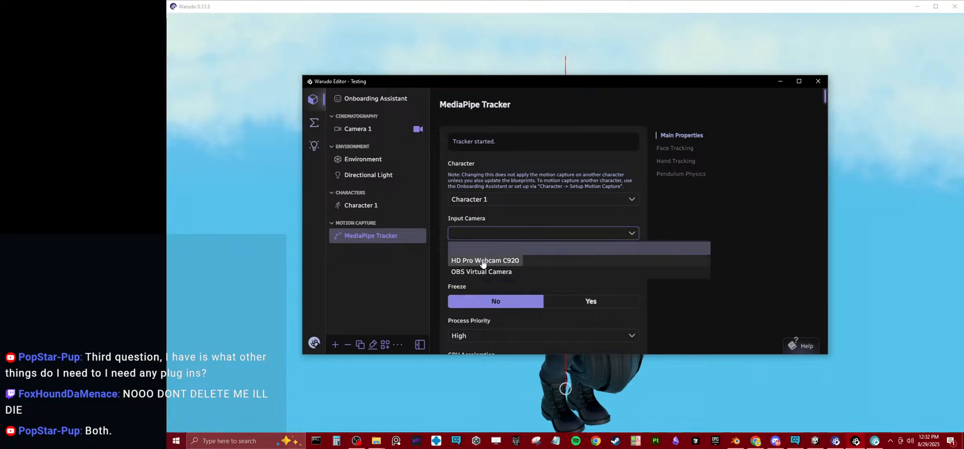
click(483, 261)
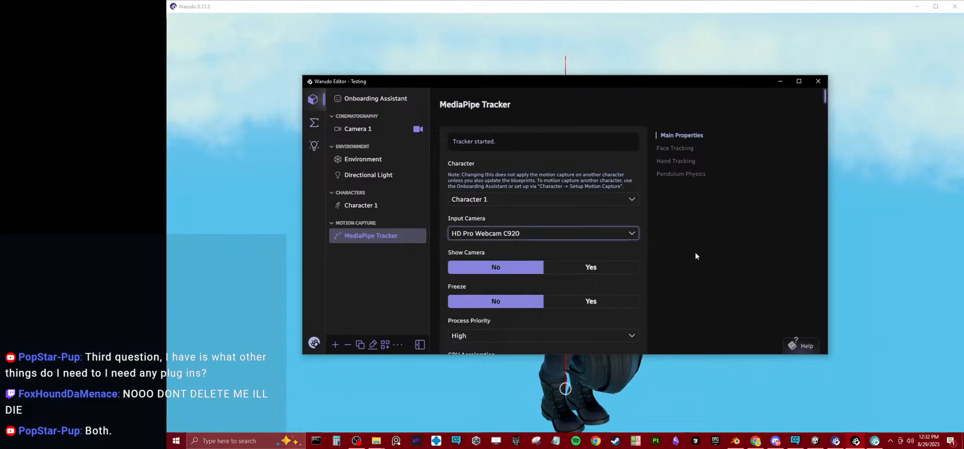
Step: Check the avatar's tracked pose from the front in the Warudo scene and look at the MediaPipe Tracker window
click(885, 253)
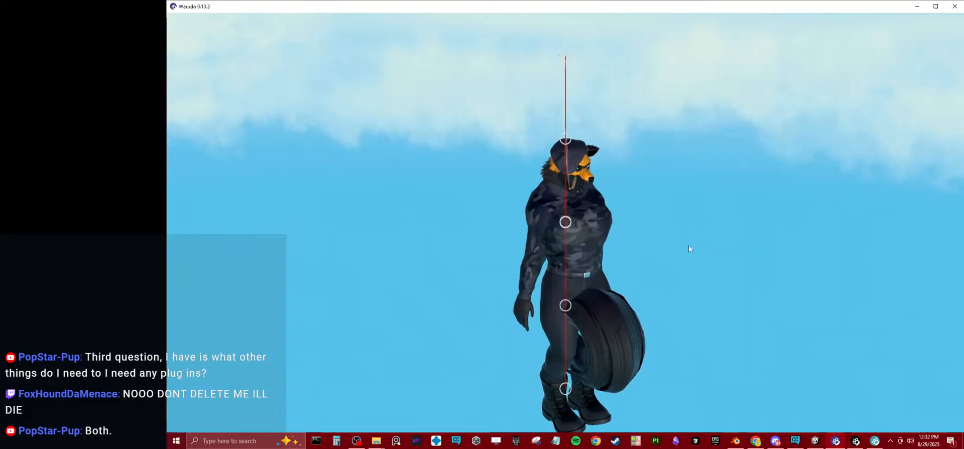
drag(689, 245, 662, 225)
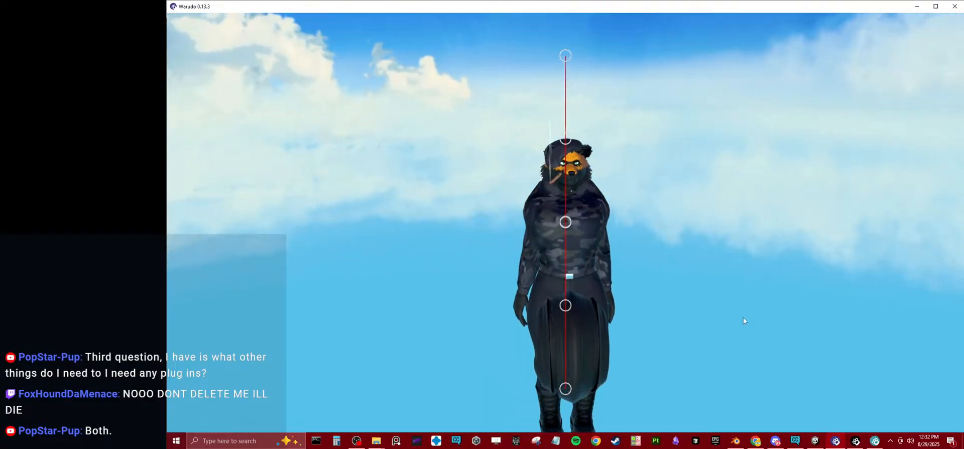
click(875, 440)
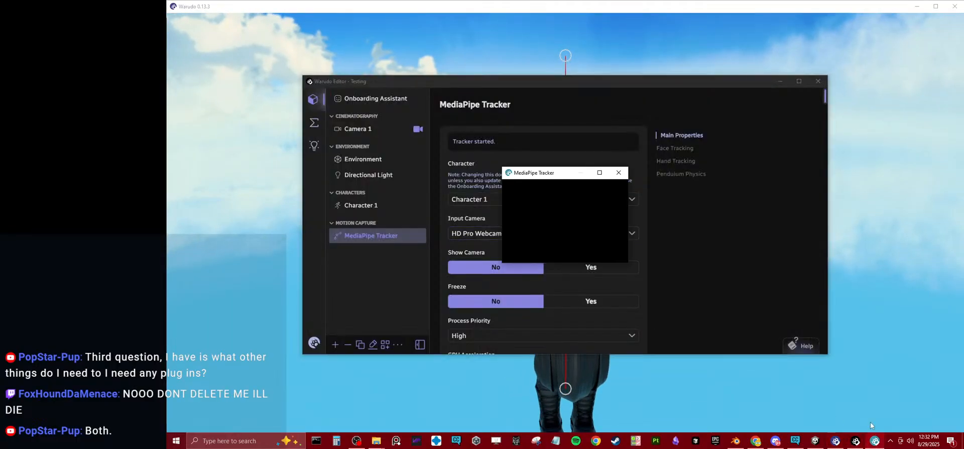
click(903, 310)
mouse_move(874, 443)
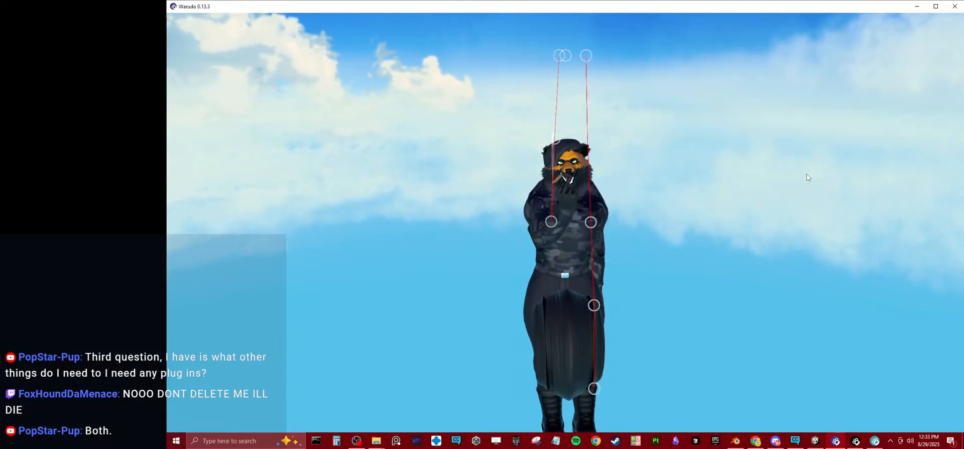
Step: Examine the tracked FoxHound avatar from the side and up close, checking its tail, face and upper body
drag(616, 166, 779, 224)
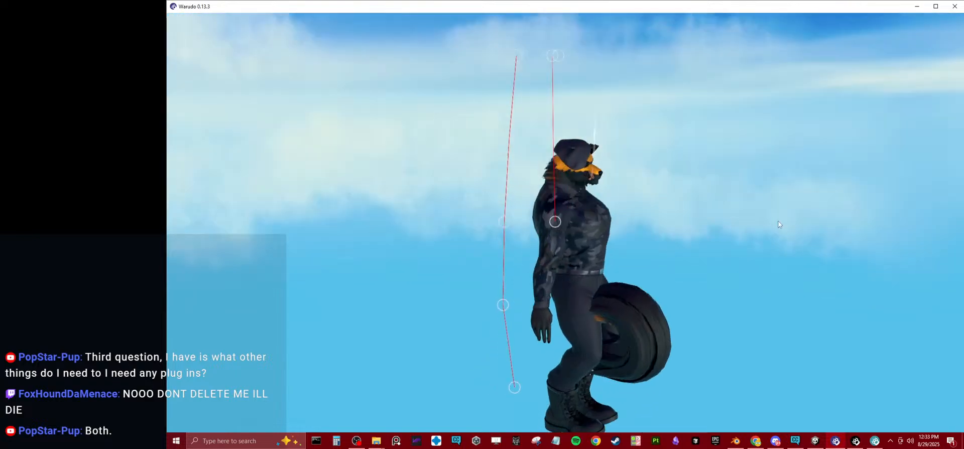
drag(670, 226, 936, 218)
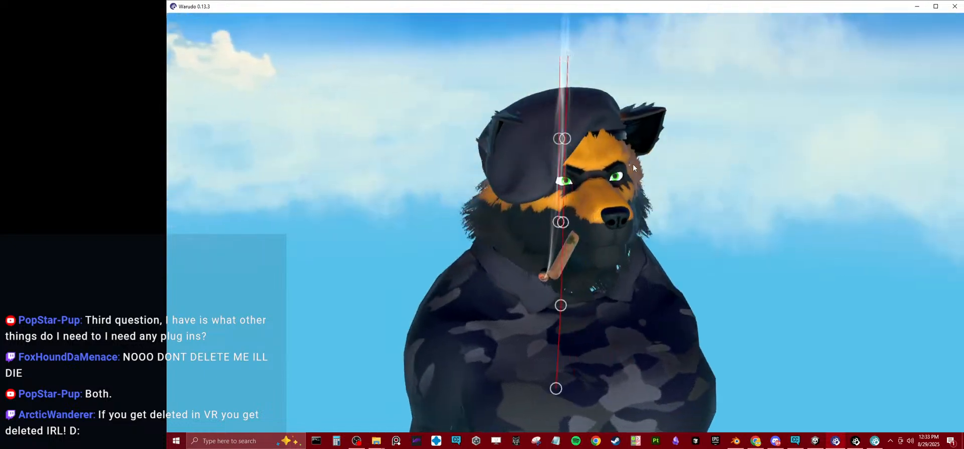
scroll(630, 157, down, 5)
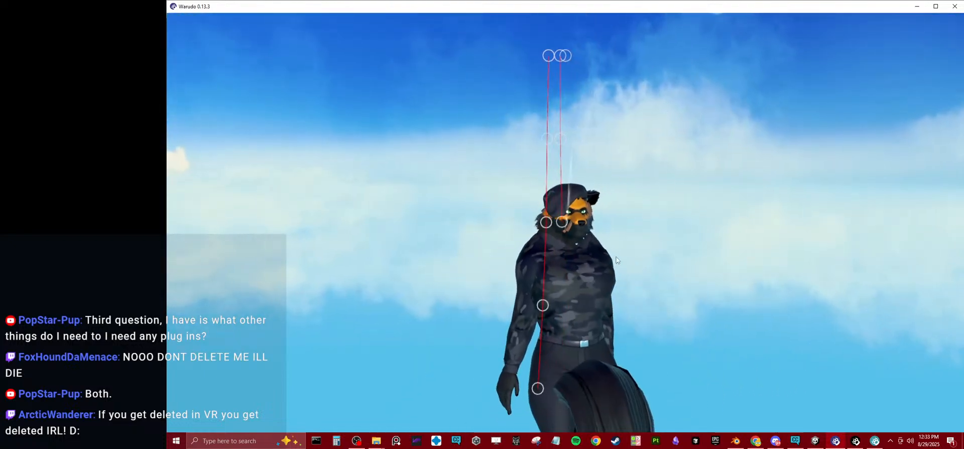
drag(592, 196, 543, 271)
scroll(544, 274, up, 5)
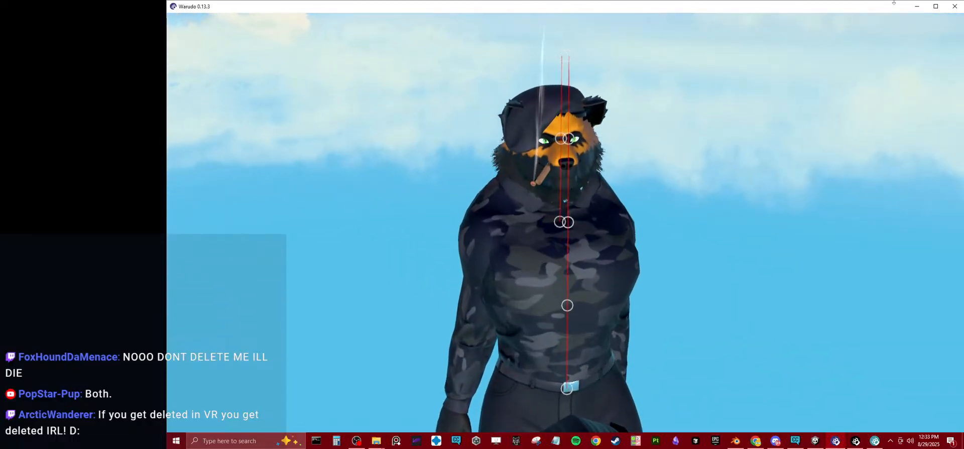
Step: Switch to the Unity project, view the avatar's tail from the side and inspect the Character object's components
click(815, 441)
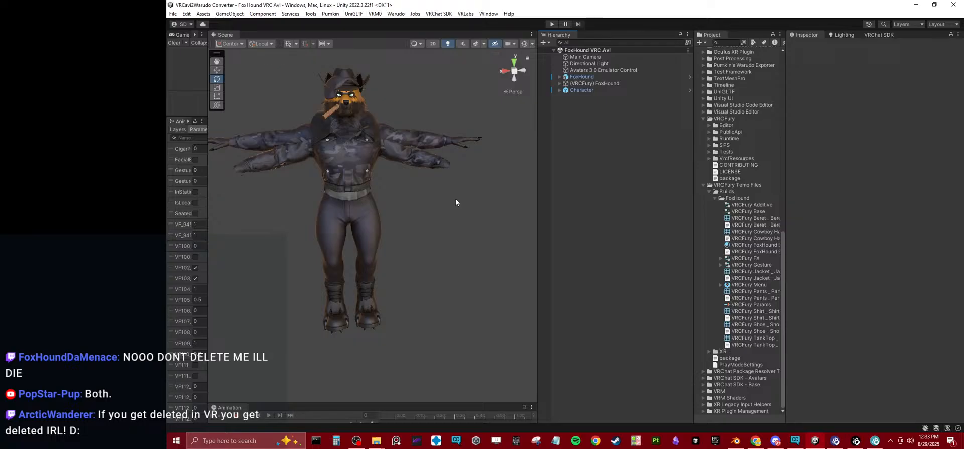
alt+drag(456, 198, 508, 197)
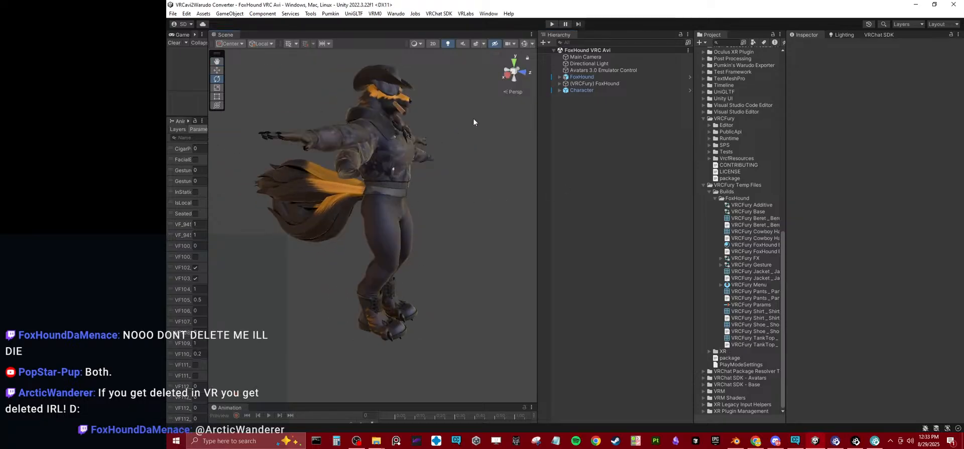
click(599, 91)
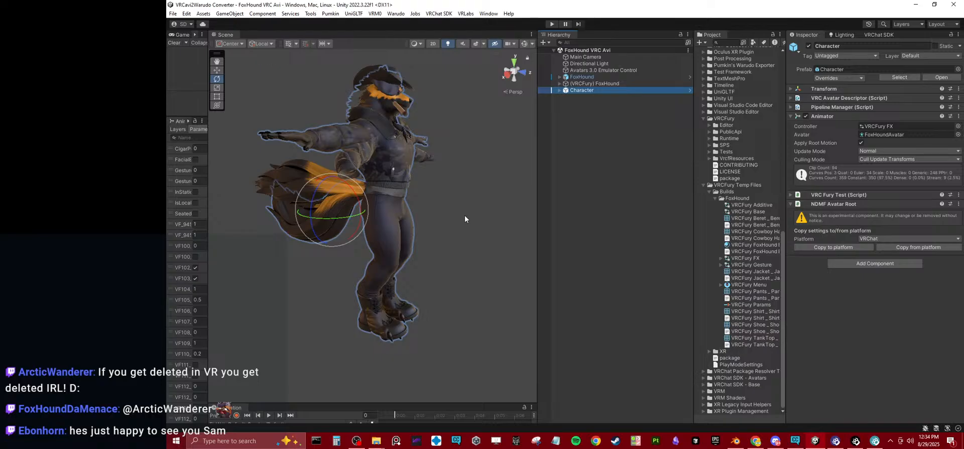
Step: Look through the animation clips contained in the VRCFury FX controller, then collapse its contents again
click(747, 259)
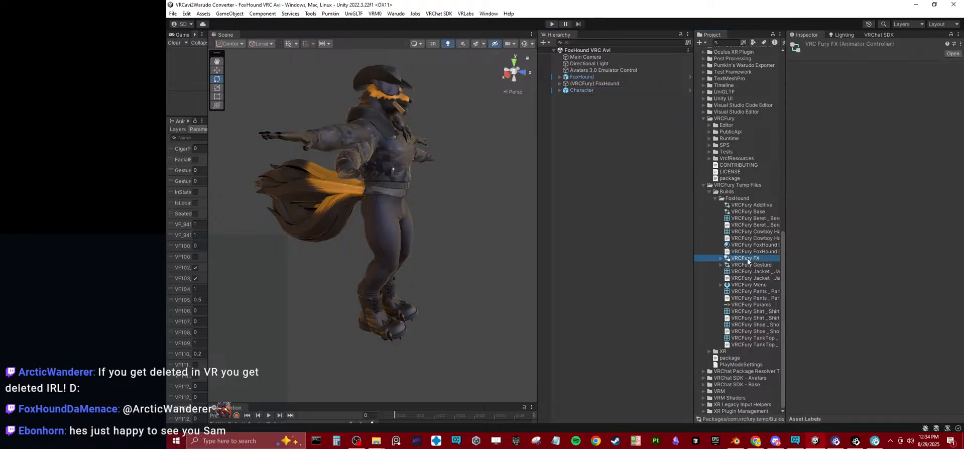
click(722, 258)
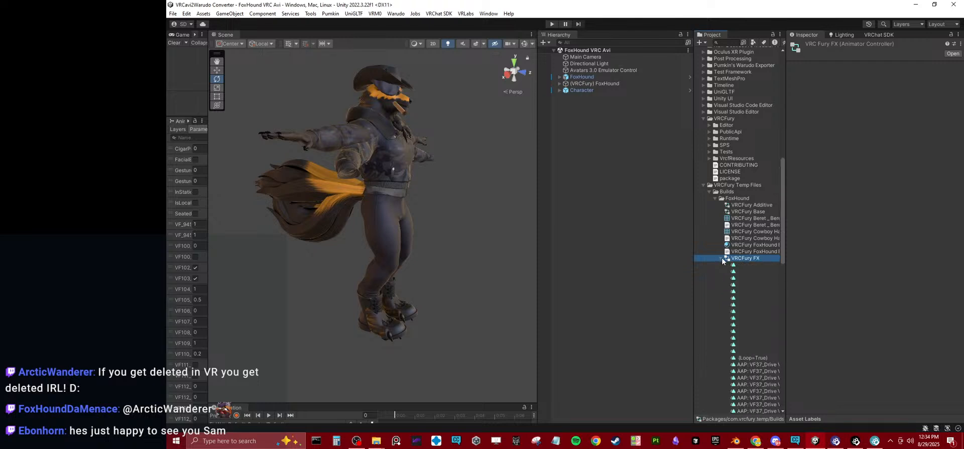
click(740, 271)
click(749, 346)
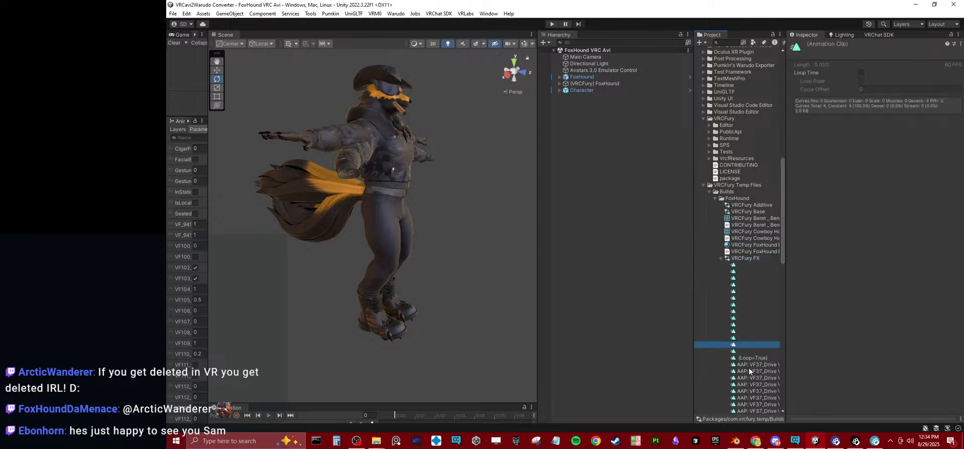
click(748, 370)
click(721, 258)
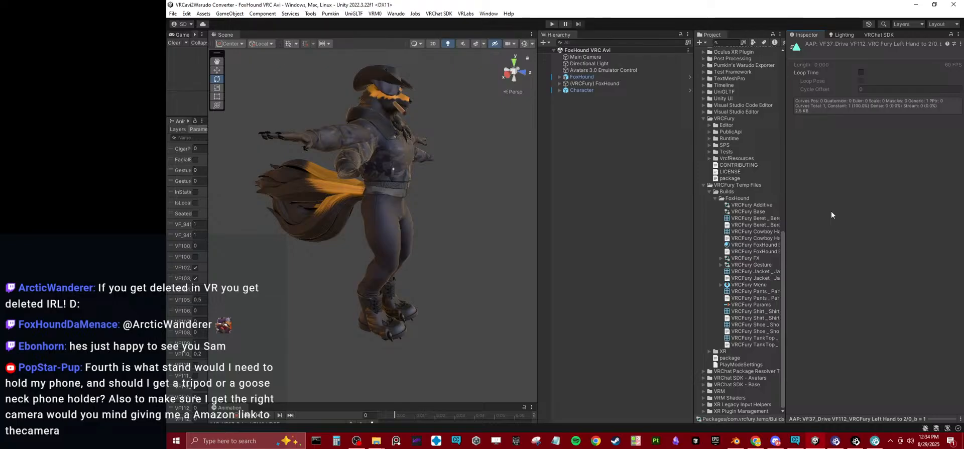
Step: Switch to the browser, copy the VRC to Warudo Exporter documentation page's address and close the browser
click(755, 440)
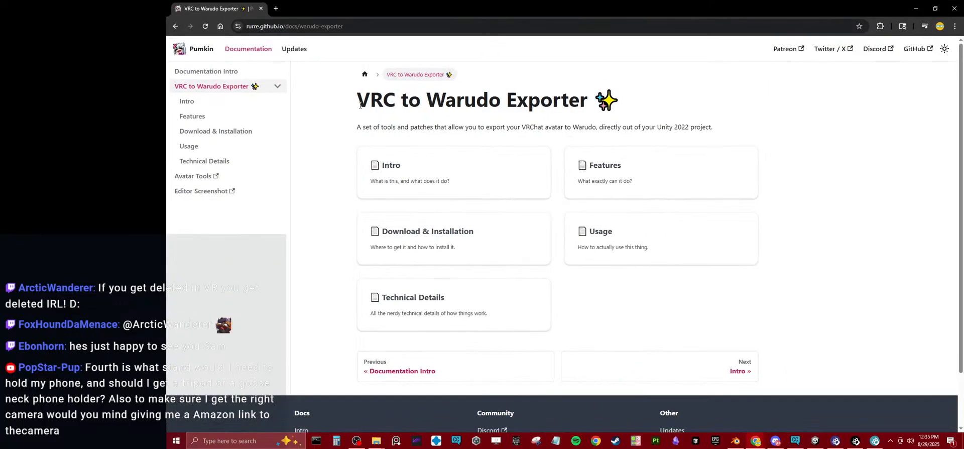
drag(358, 100, 590, 102)
click(750, 129)
click(367, 28)
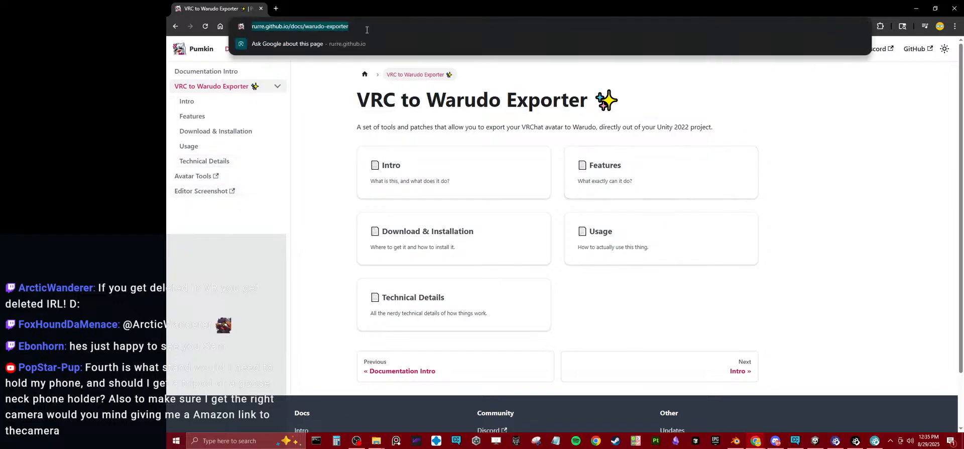
click(289, 232)
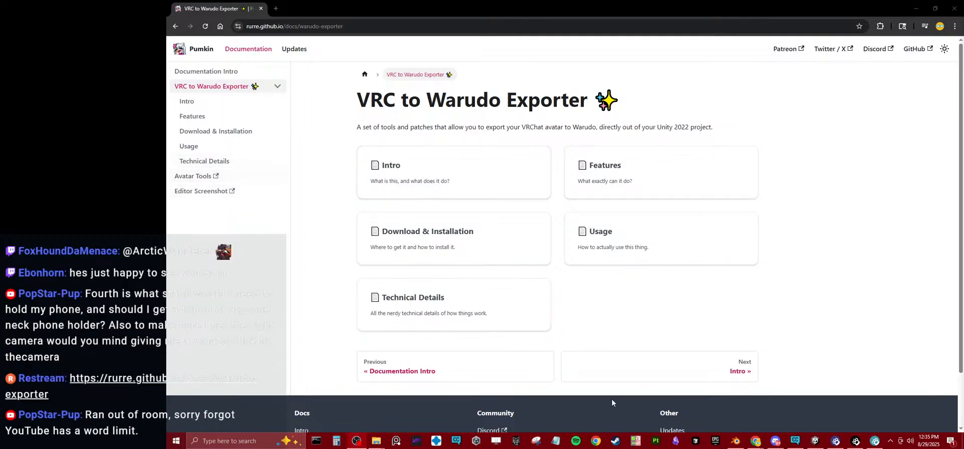
click(954, 9)
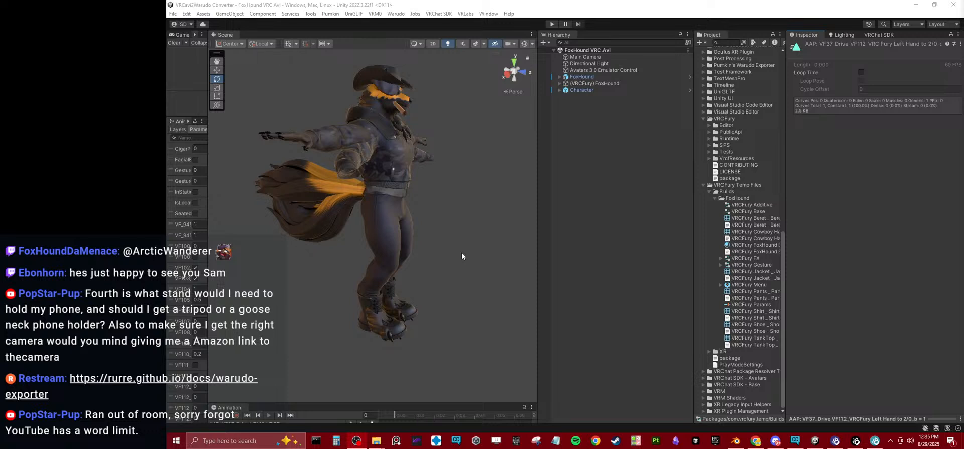
Step: Turn off Normalize Avatar in FoxHound's Warudo Exporter settings and turn it back on
alt+drag(427, 207, 379, 211)
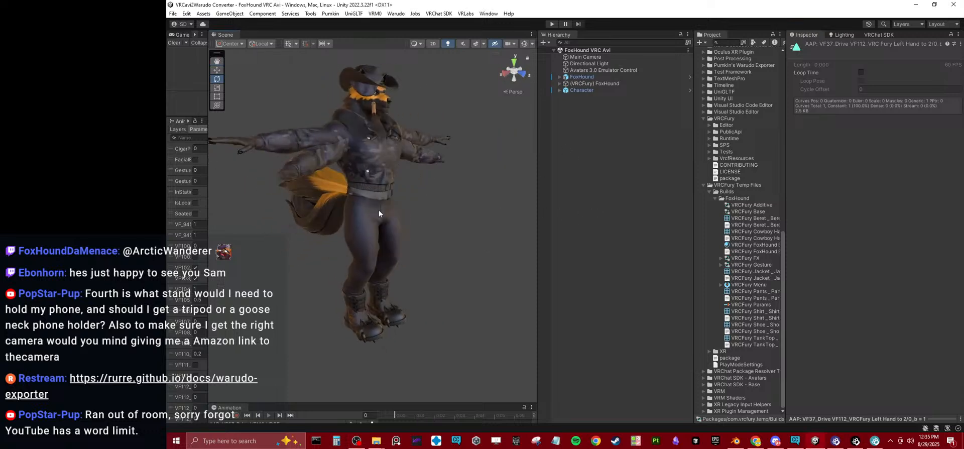
click(590, 77)
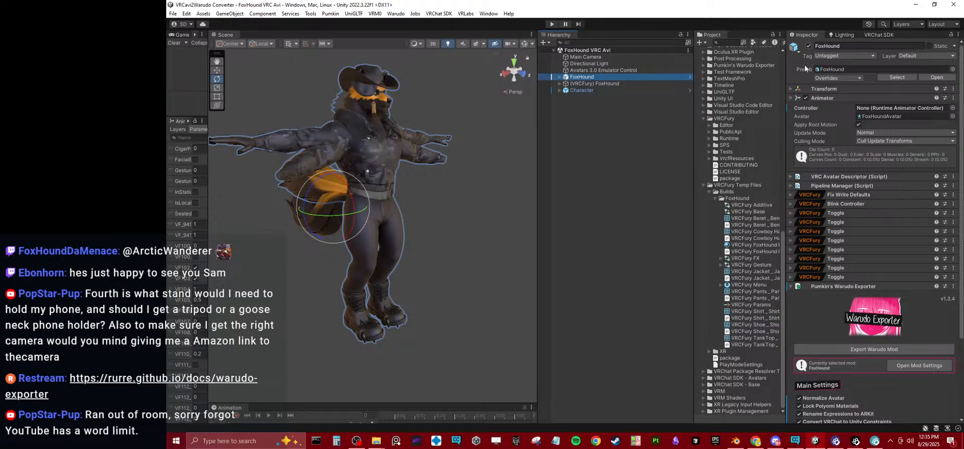
scroll(795, 301, down, 4)
click(799, 309)
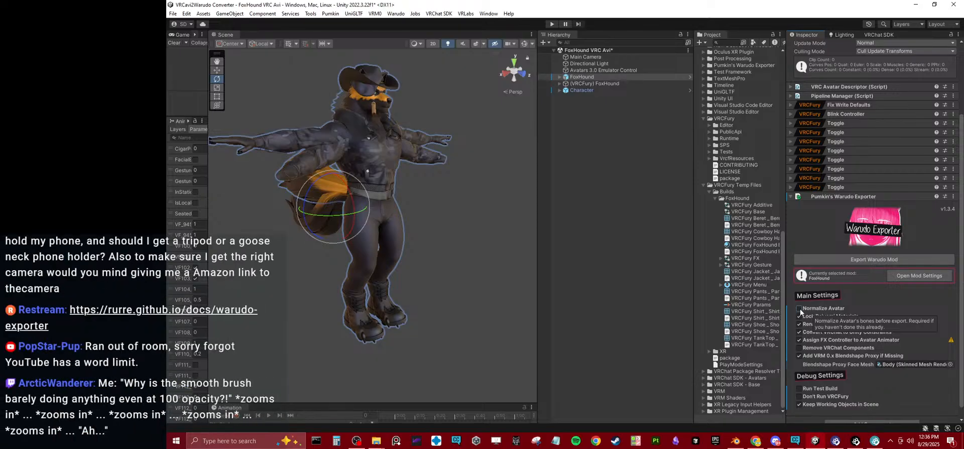
click(800, 309)
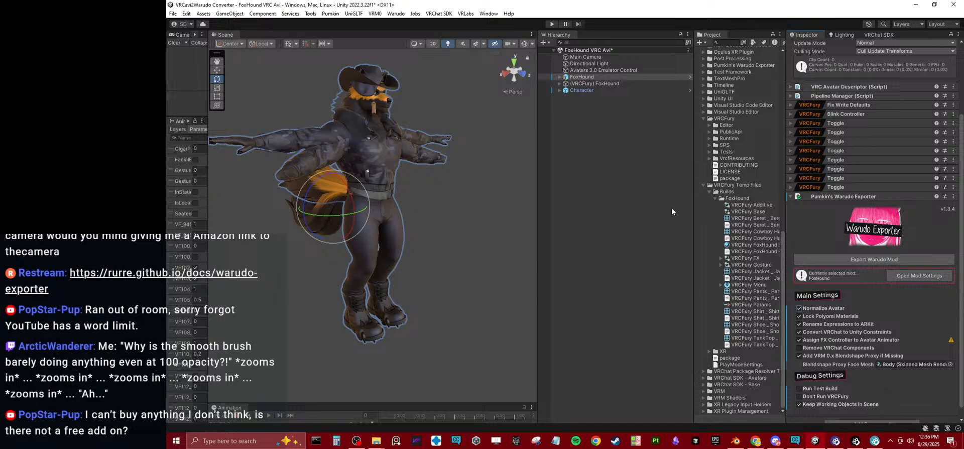
Step: Save the scene and resize the editor layout so the project files show their full names
click(659, 194)
key(ctrl+s)
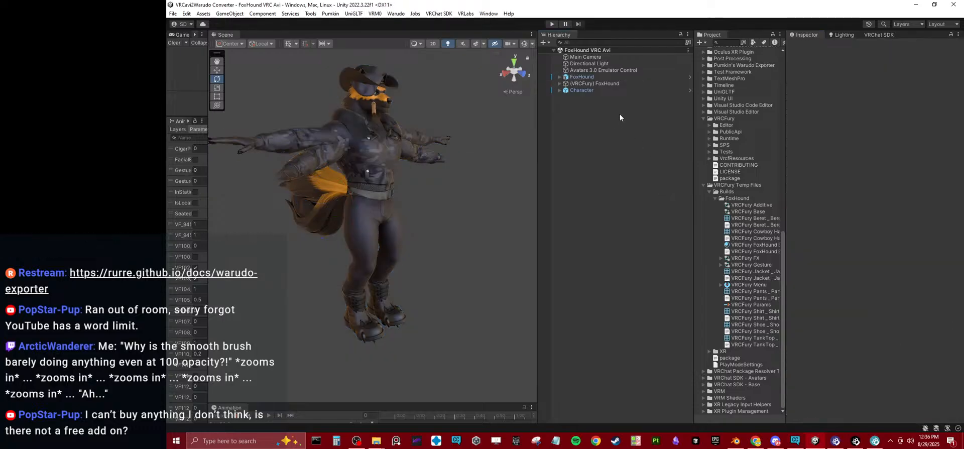
drag(784, 168, 830, 168)
drag(538, 209, 469, 213)
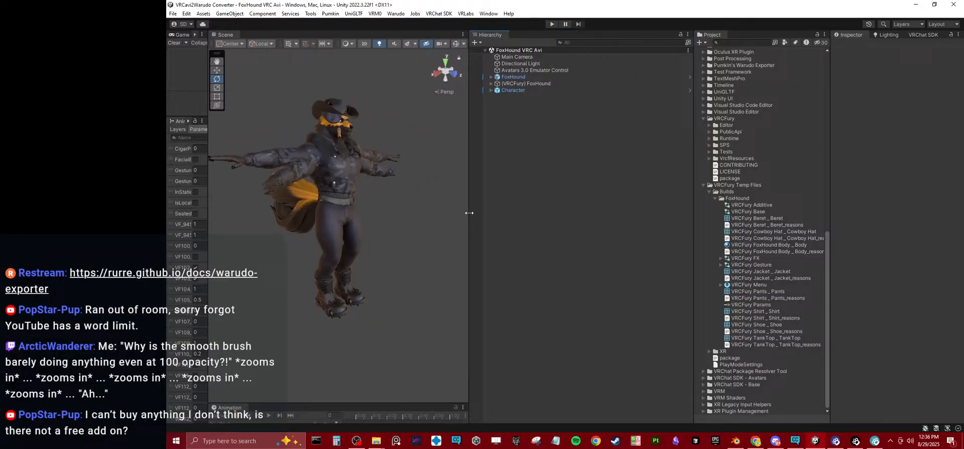
drag(695, 270, 615, 270)
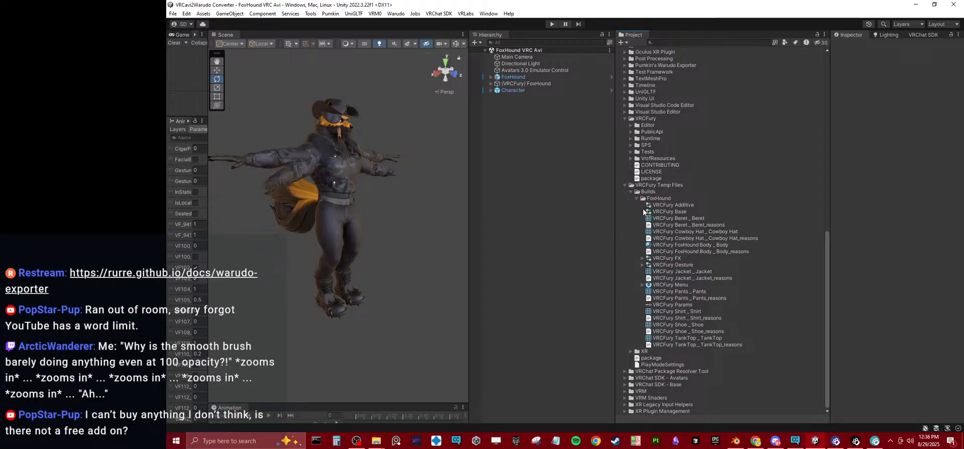
Step: Inspect the VRCFury FX controller and the FoxHound Tail Idle and FoxHound Tail Ref animation clips
click(660, 259)
scroll(709, 170, up, 15)
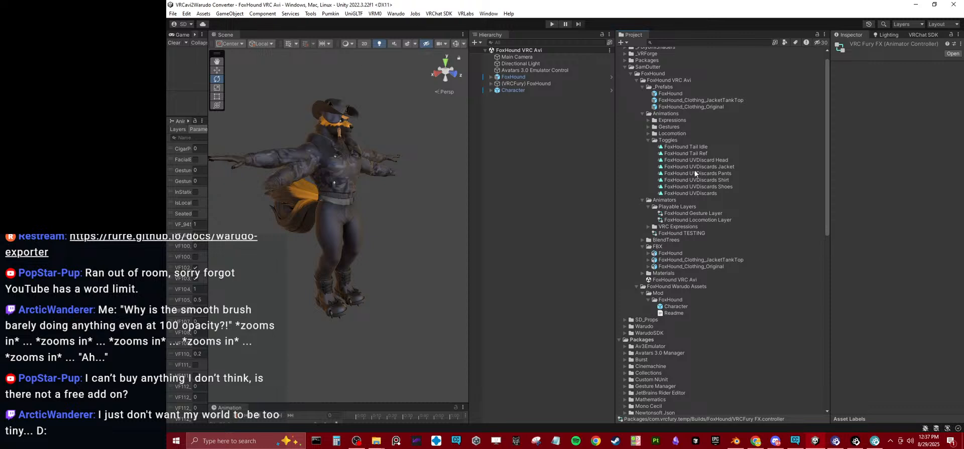
click(691, 147)
click(692, 153)
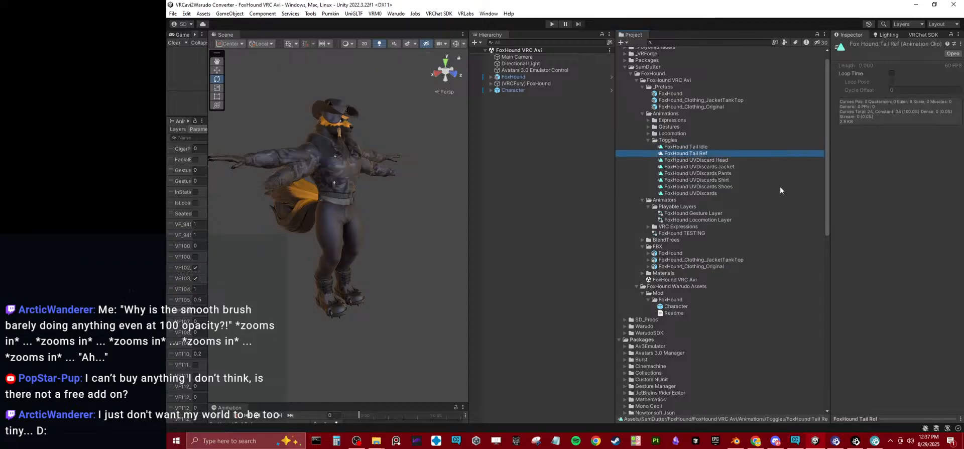
Step: Turn off Normalize Avatar and Convert VRChat to Unity Constraints in FoxHound's Warudo Exporter settings
drag(828, 274, 799, 211)
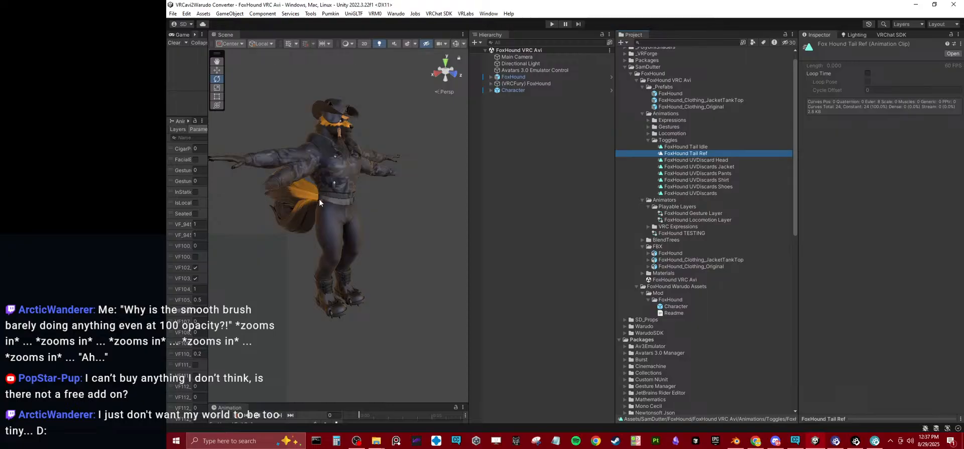
click(526, 78)
scroll(906, 315, down, 5)
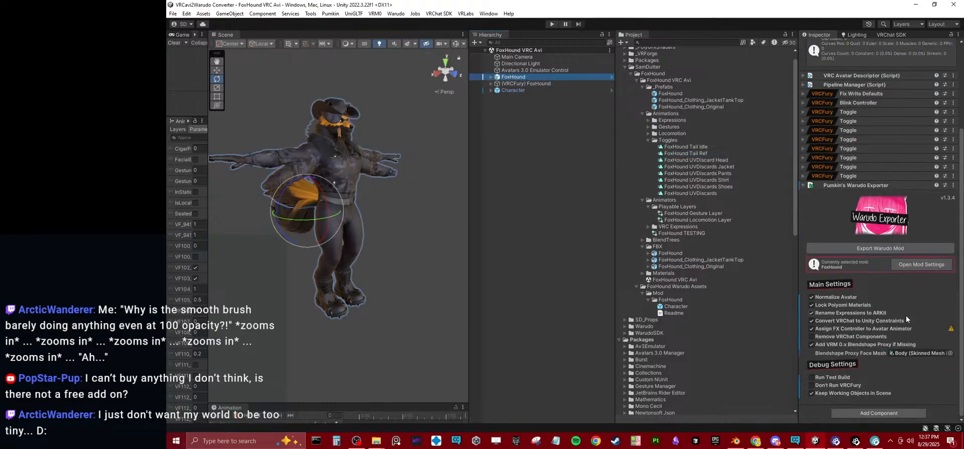
click(840, 322)
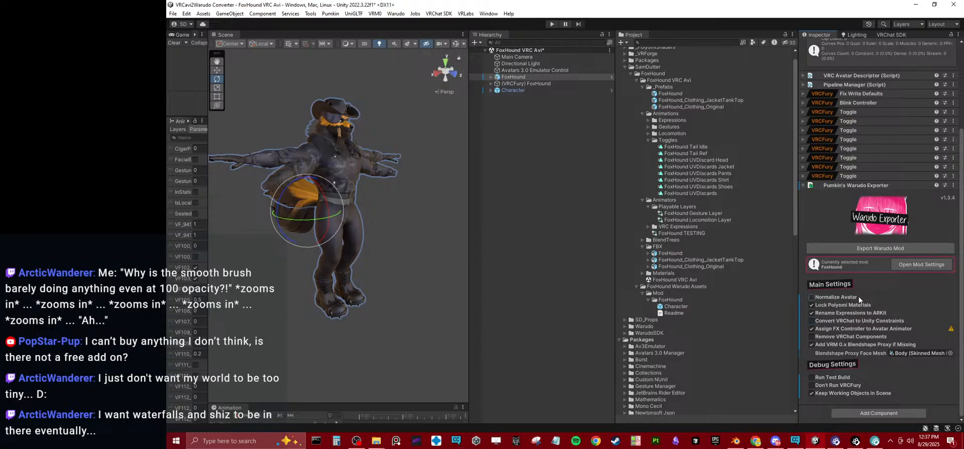
Step: Export FoxHound as a Warudo mod, saving the modified scene, and return to the Unity editor
click(903, 248)
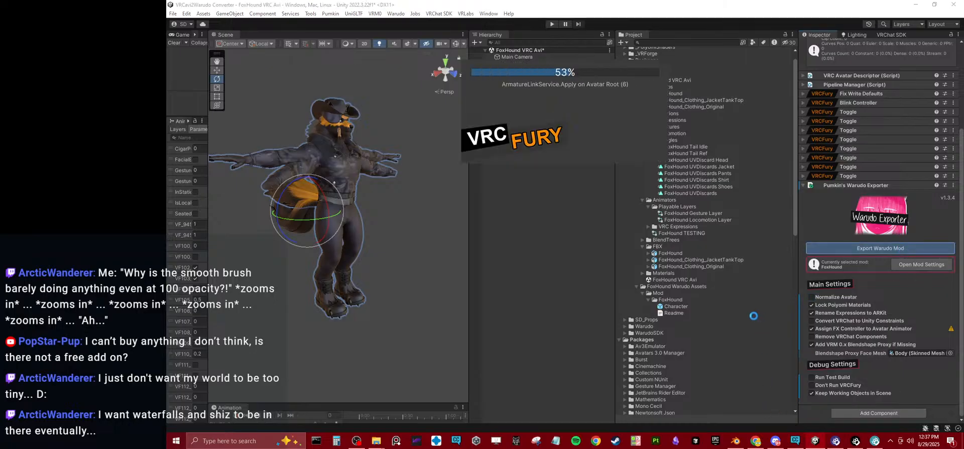
mouse_move(763, 445)
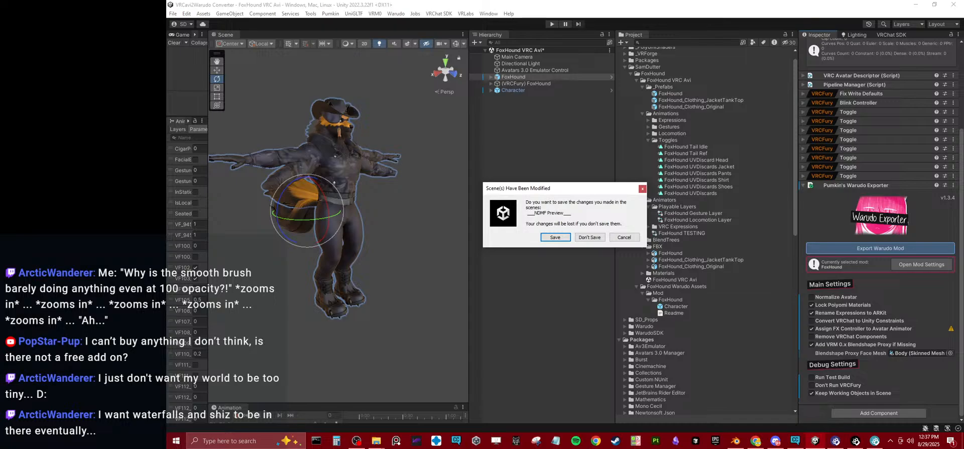
click(556, 238)
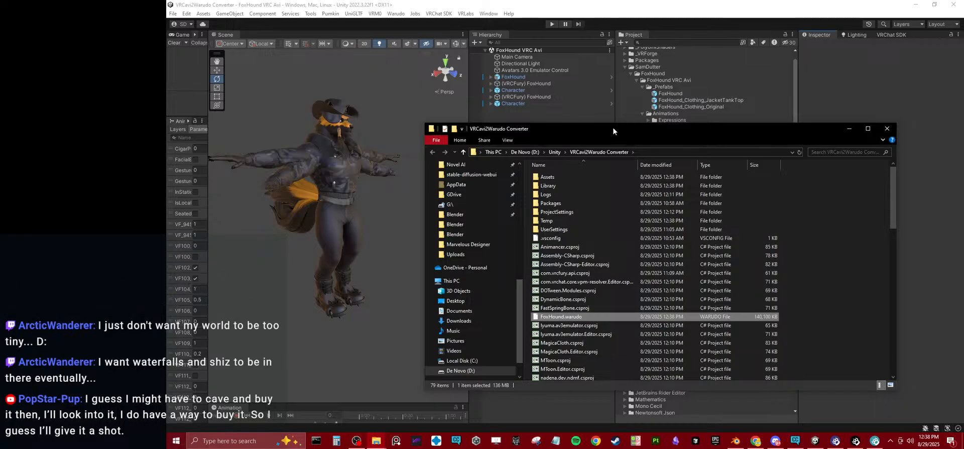
click(922, 199)
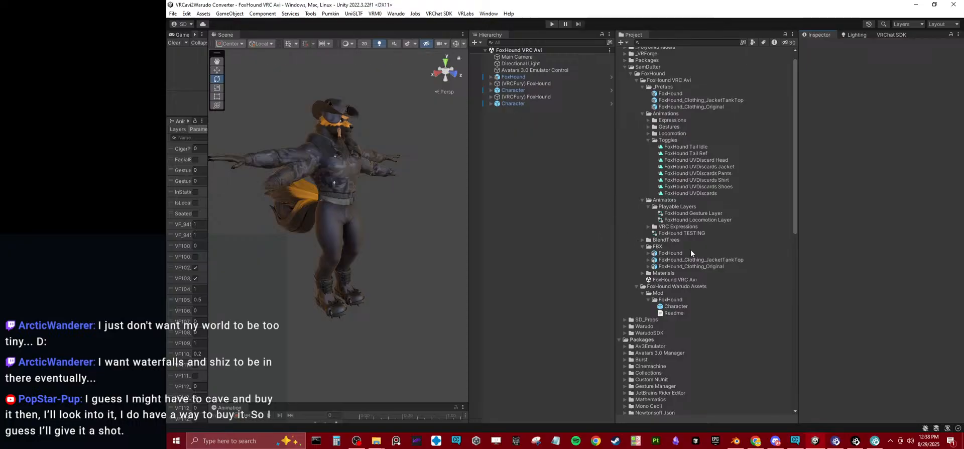
Step: Delete the (VRCFury) FoxHound copies from the scene and deactivate the original FoxHound object
click(673, 306)
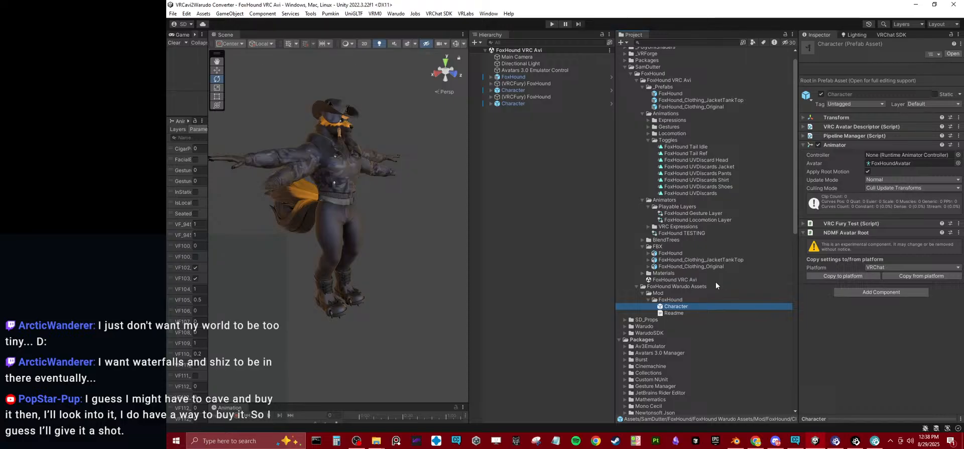
click(519, 103)
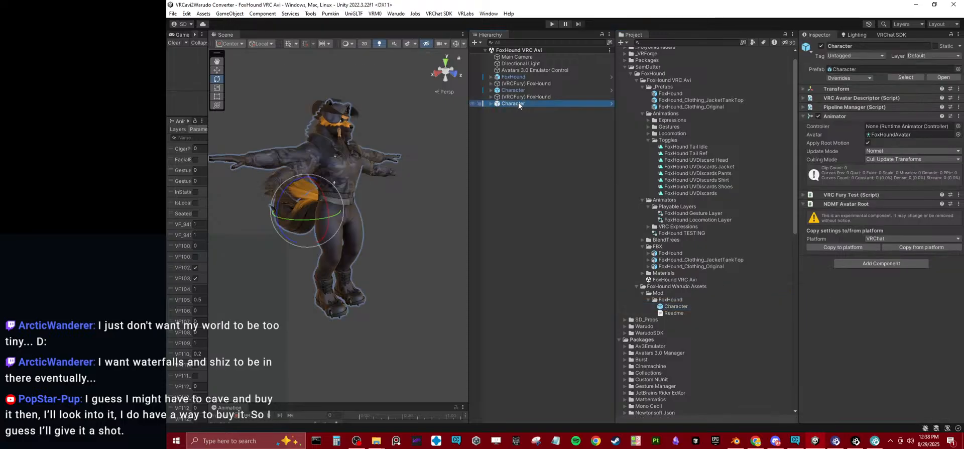
click(514, 90)
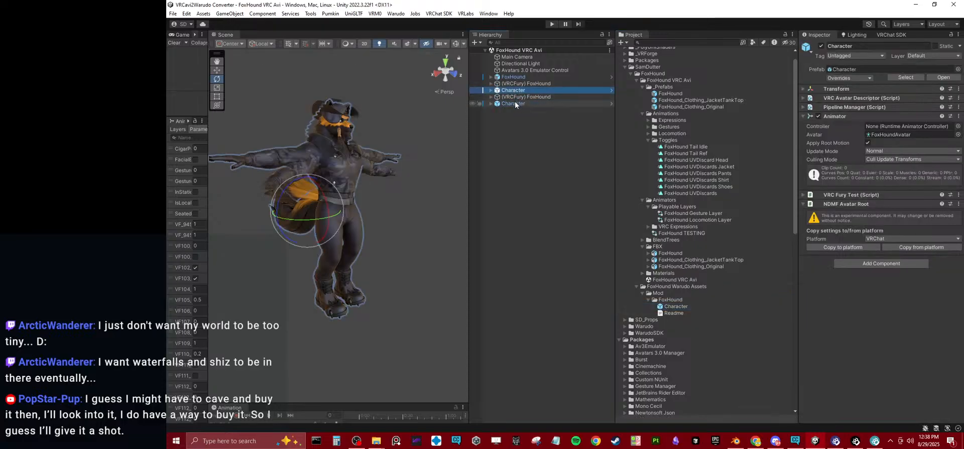
click(516, 108)
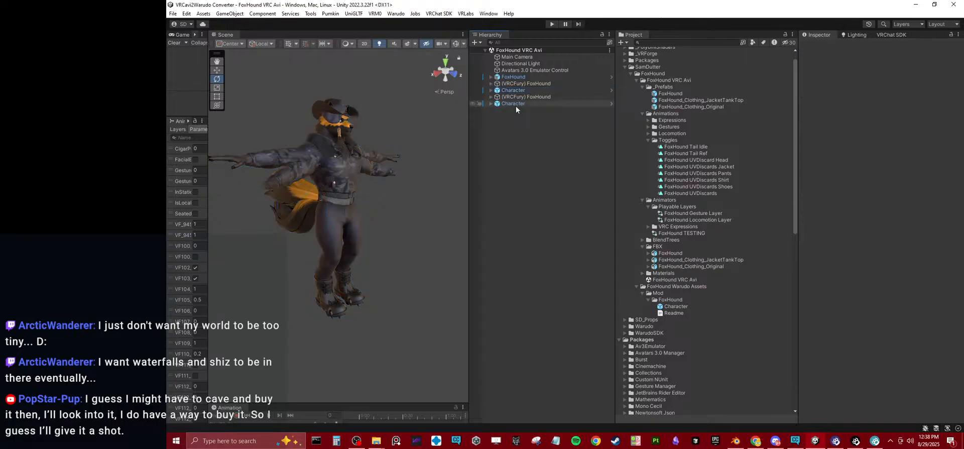
click(516, 104)
click(514, 96)
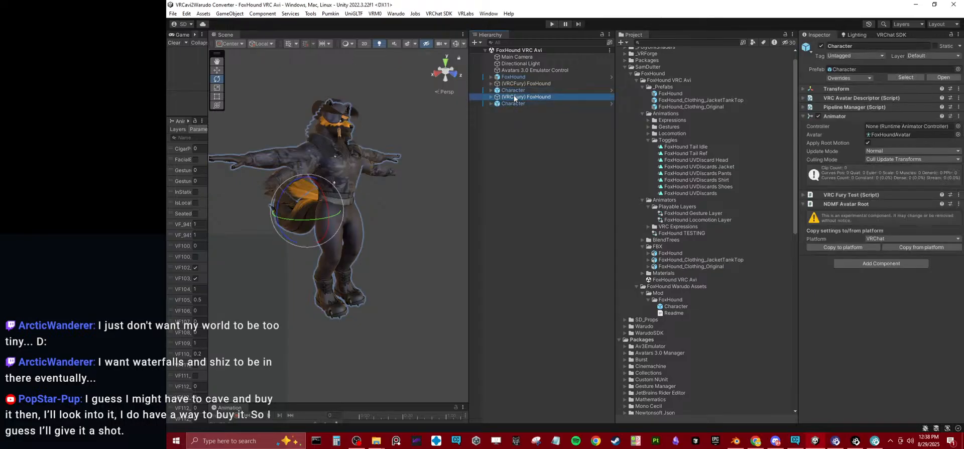
key(Delete)
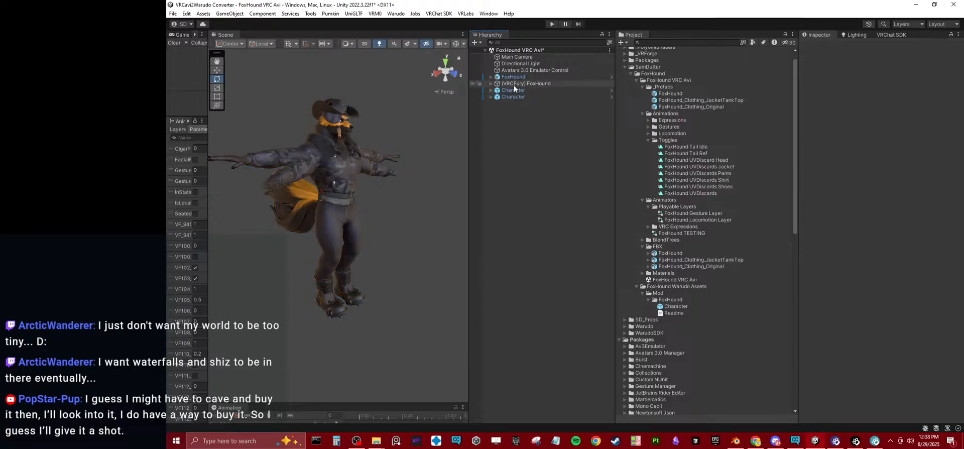
click(513, 77)
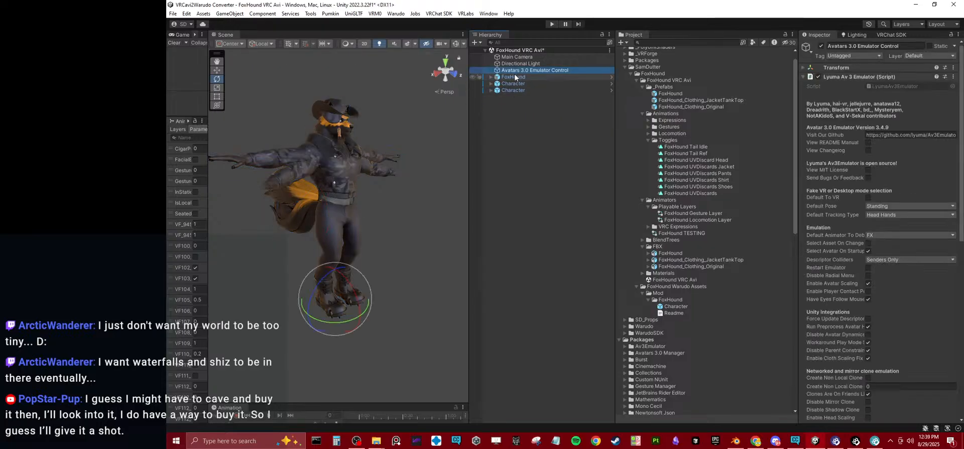
click(818, 46)
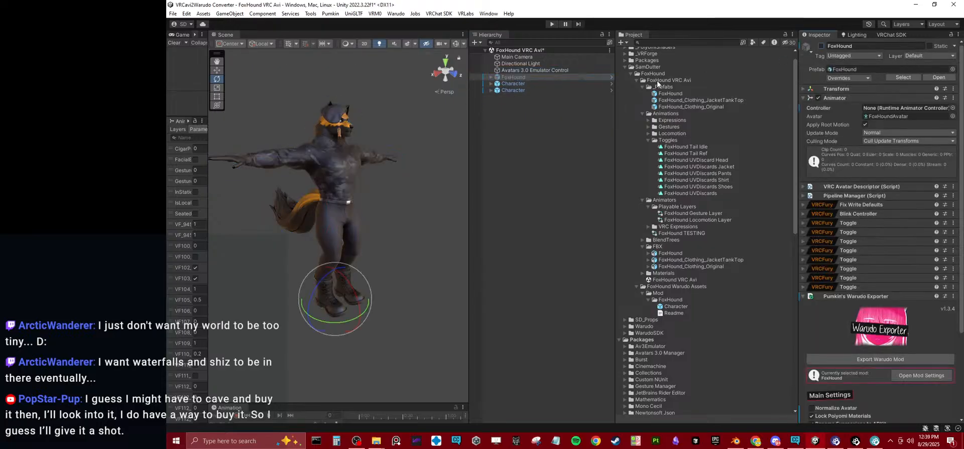
Step: Check which prefab the two Character instances come from, delete the duplicate Character and save the scene
click(537, 89)
click(536, 84)
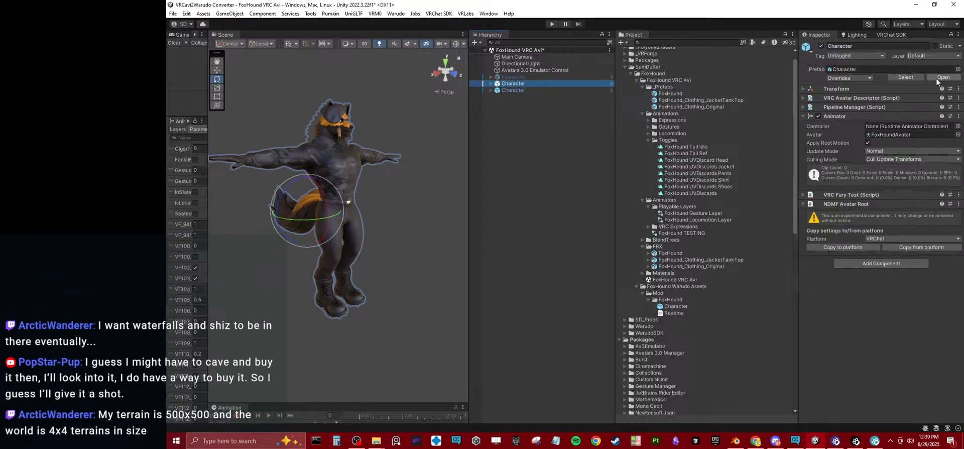
click(902, 77)
click(504, 91)
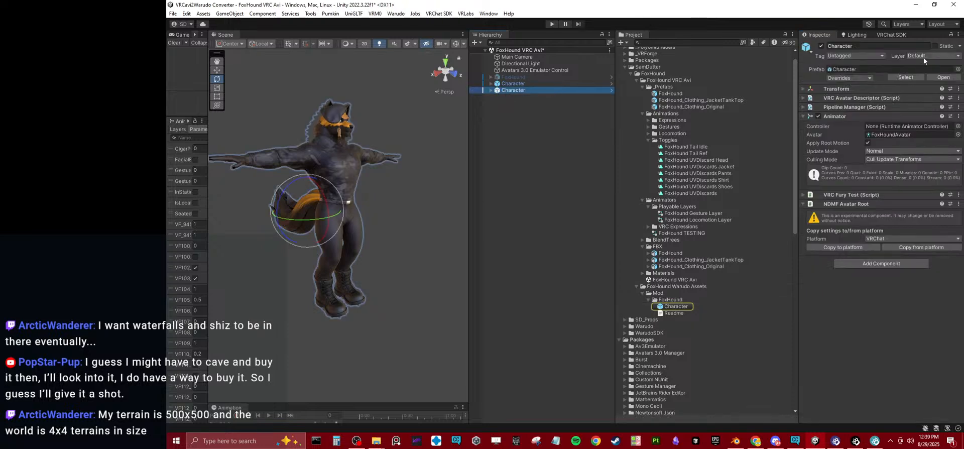
click(910, 78)
click(519, 92)
key(Delete)
click(515, 83)
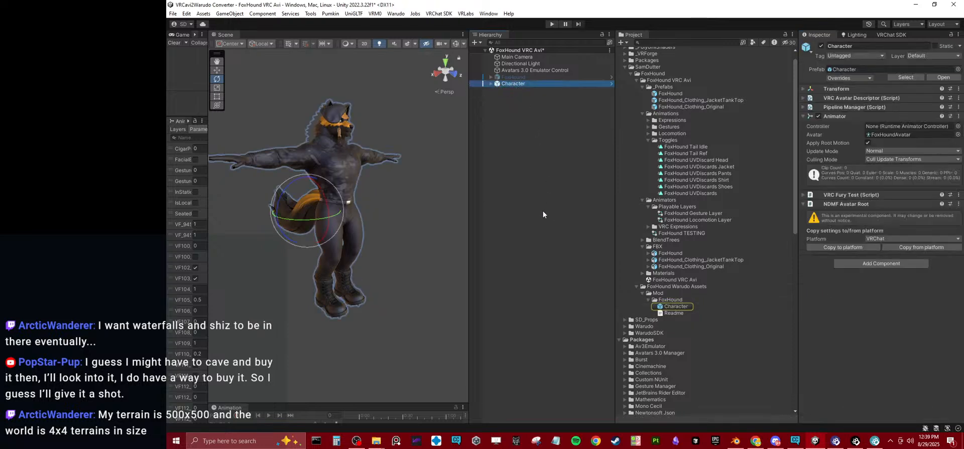
key(ctrl+s)
Step: Assign the VRCFury FX controller to the Animator of the Character in the scene and save
scroll(691, 303, down, 8)
scroll(698, 287, down, 9)
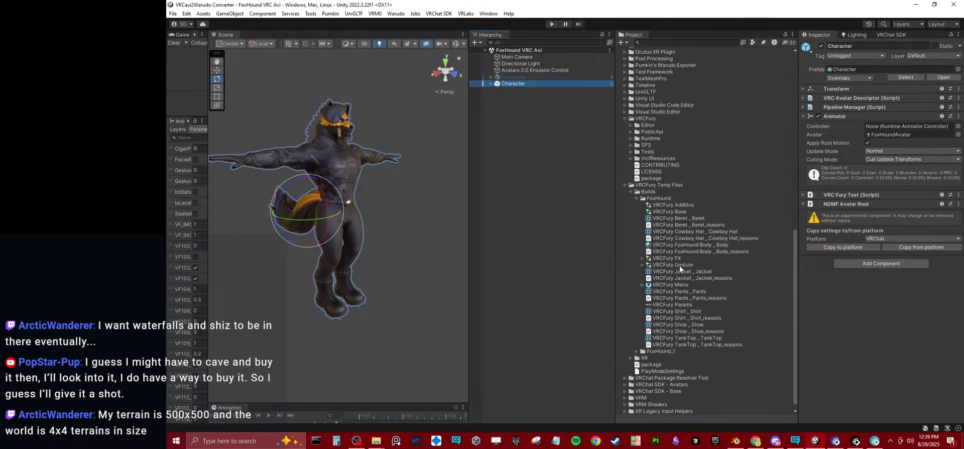
drag(668, 258, 904, 127)
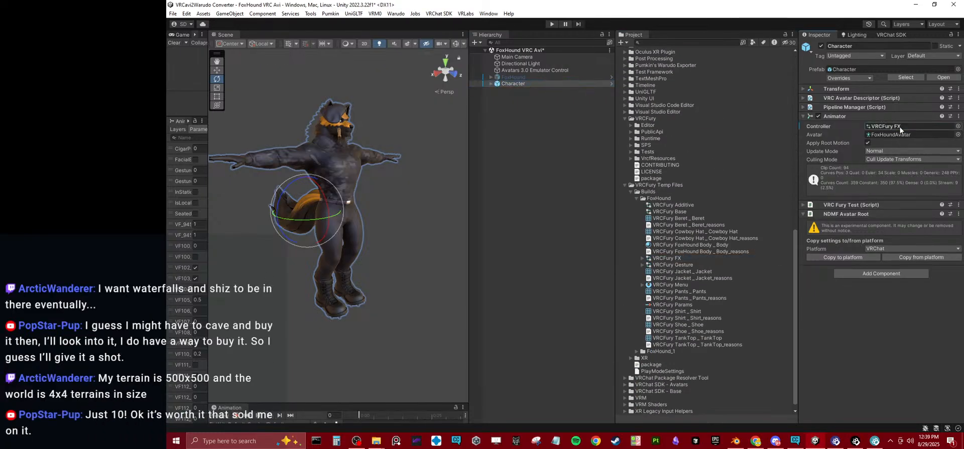
key(ctrl+s)
Step: Assign the VRCFury FX controller to the Animator of the Character prefab asset in the FoxHound mod folder
alt+drag(357, 192, 272, 214)
scroll(663, 183, up, 5)
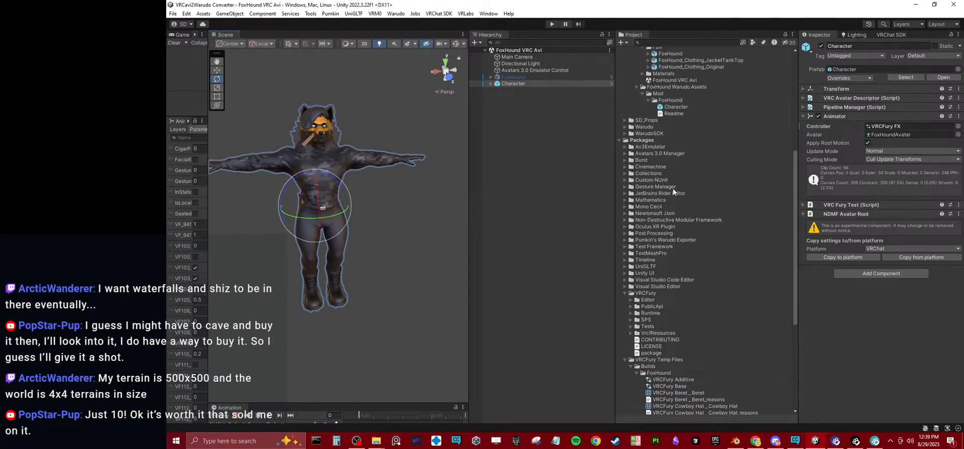
click(678, 107)
scroll(700, 241, down, 5)
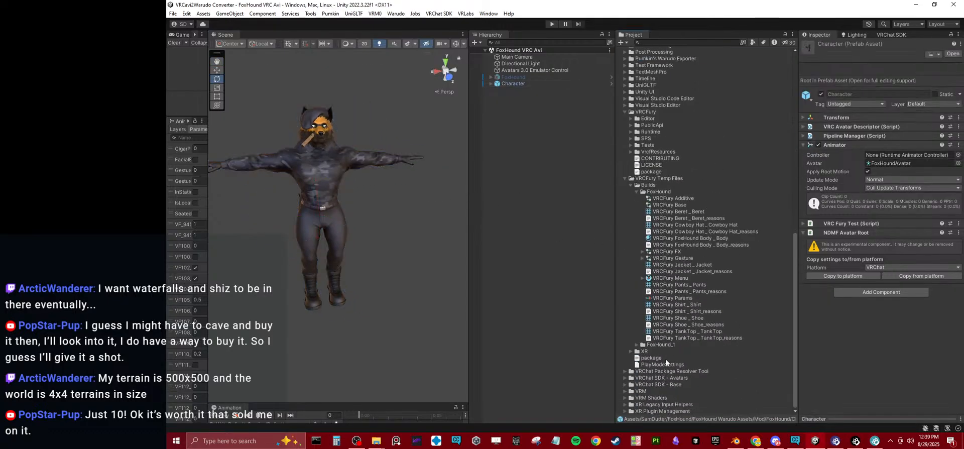
drag(665, 253, 884, 157)
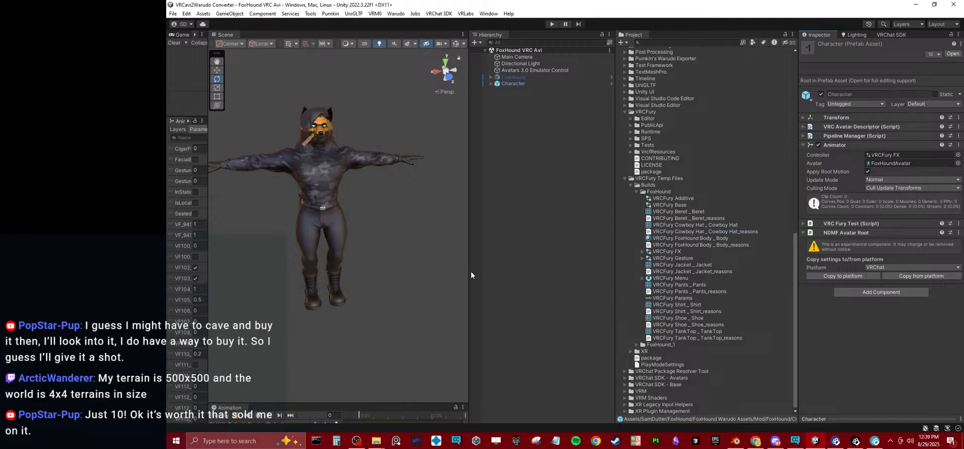
Step: Widen the Scene view and examine the Character's outfit, tail and head from several angles
drag(470, 270, 537, 265)
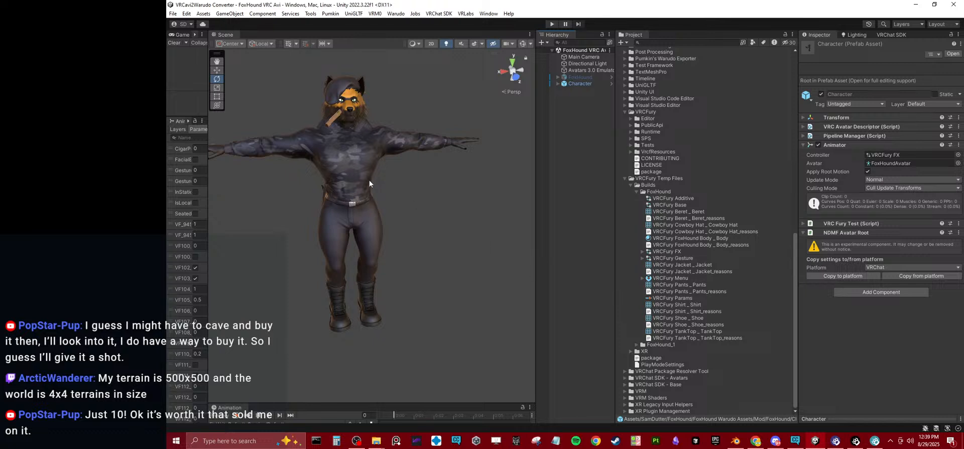
alt+drag(369, 180, 406, 218)
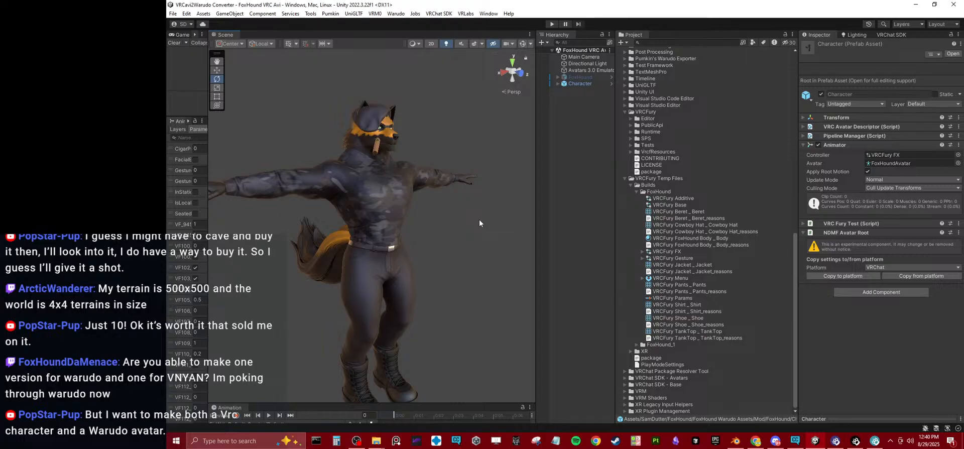
scroll(473, 236, up, 10)
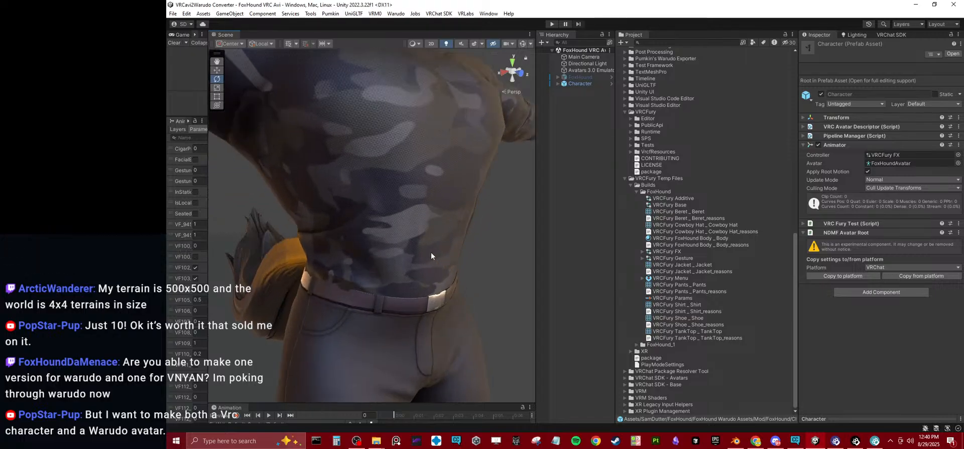
scroll(431, 253, down, 8)
alt+drag(426, 263, 398, 270)
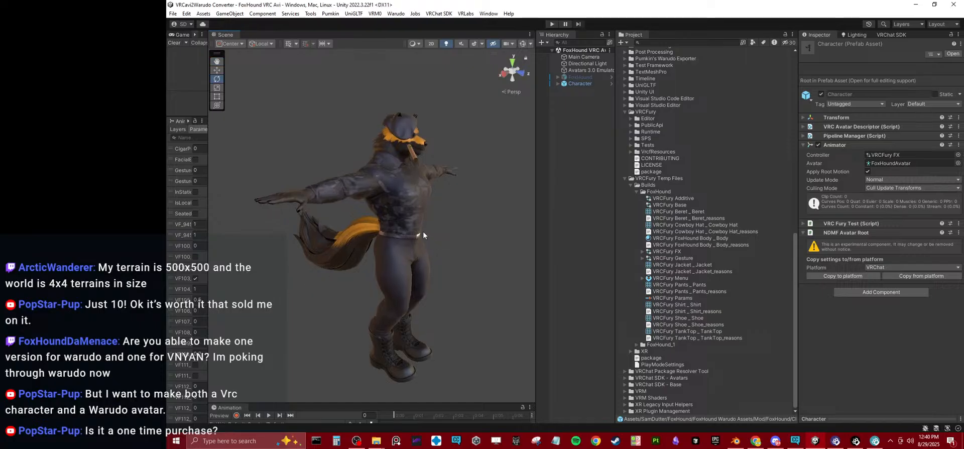
scroll(703, 162, up, 10)
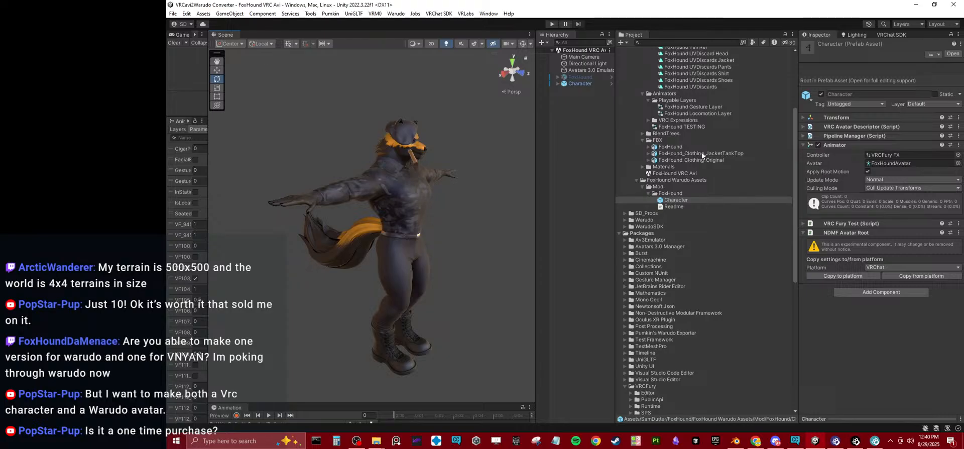
scroll(702, 157, up, 5)
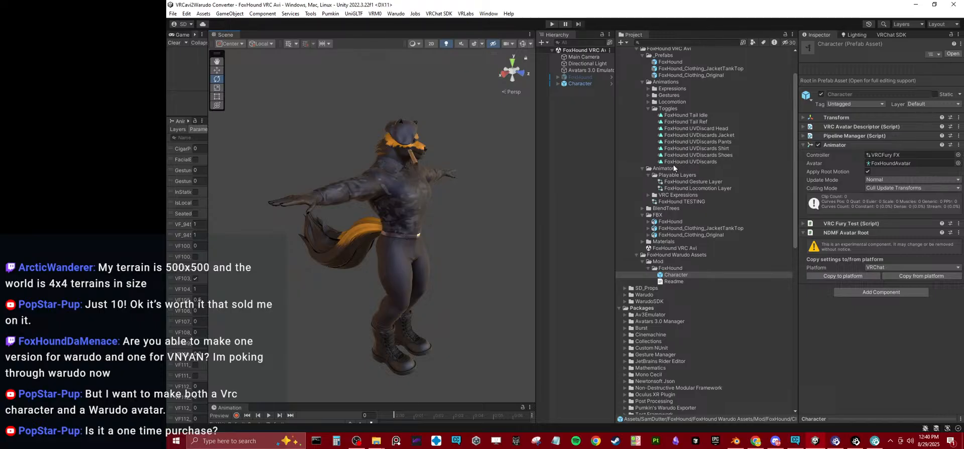
scroll(671, 164, up, 3)
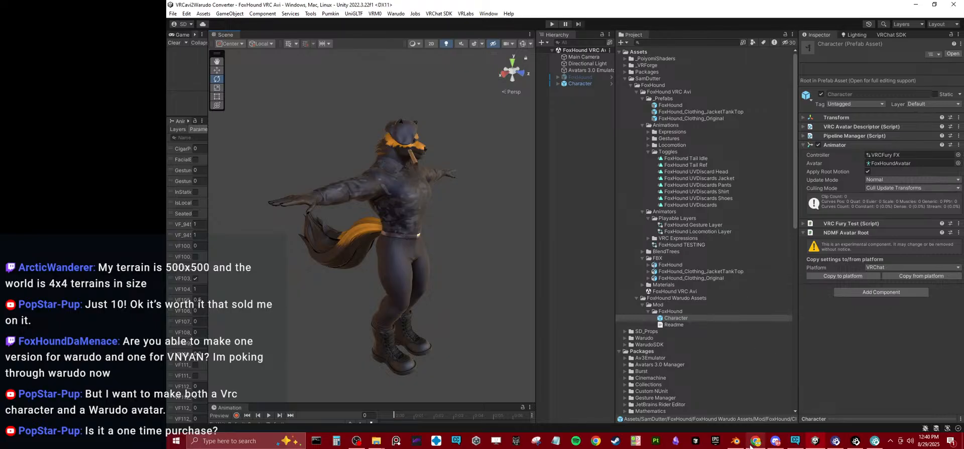
click(756, 441)
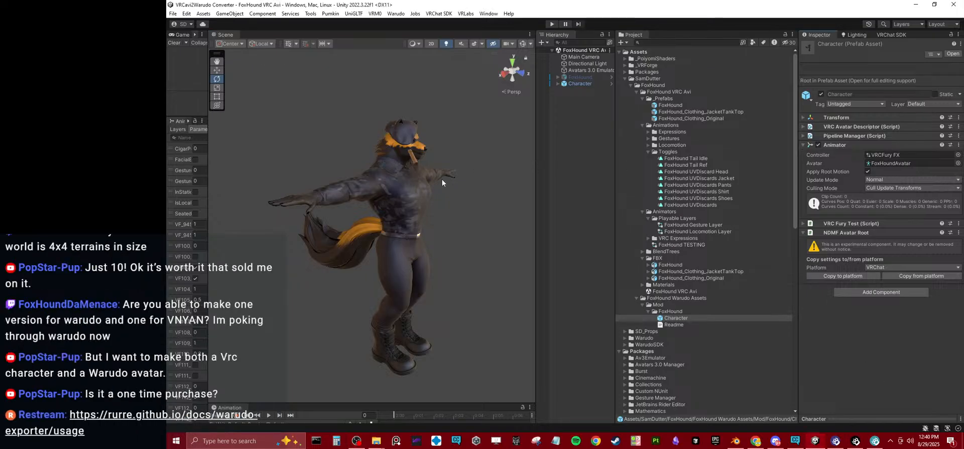
alt+drag(442, 179, 395, 170)
scroll(362, 205, up, 7)
middle_drag(361, 184, 413, 220)
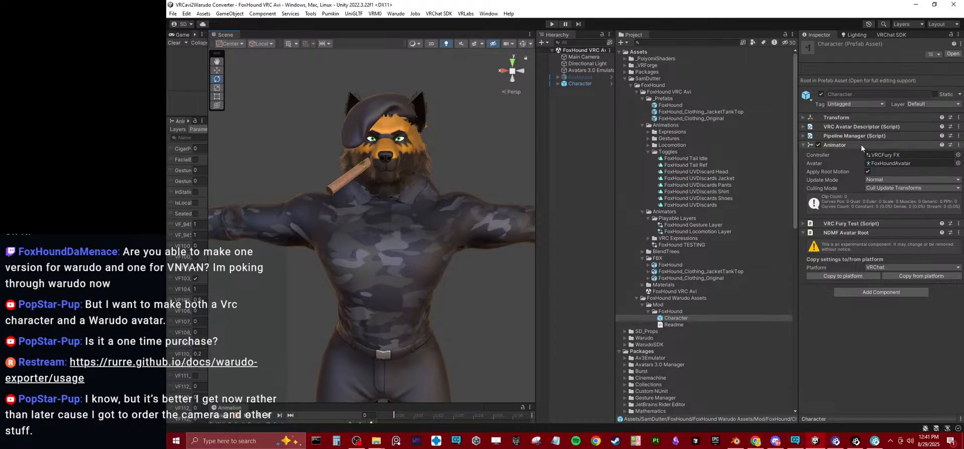
Step: Build the Warudo mod again from the FoxHound mod folder's updated Character prefab
click(684, 313)
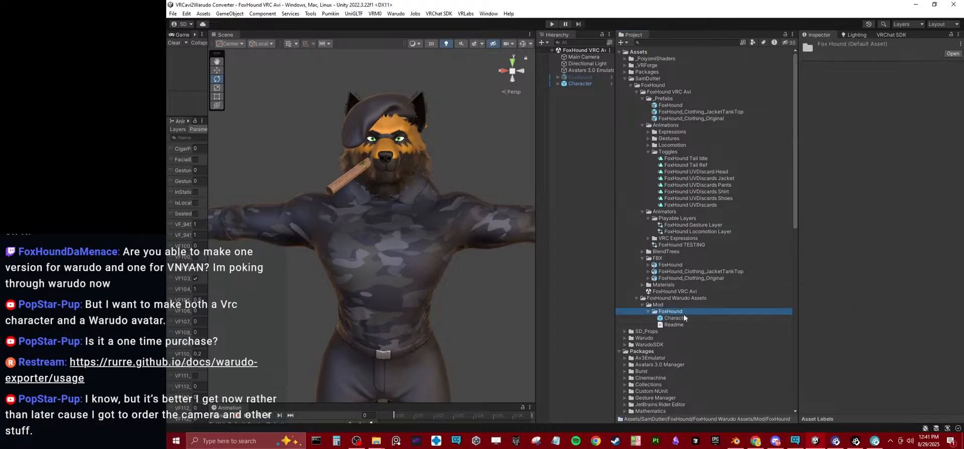
click(675, 318)
click(401, 15)
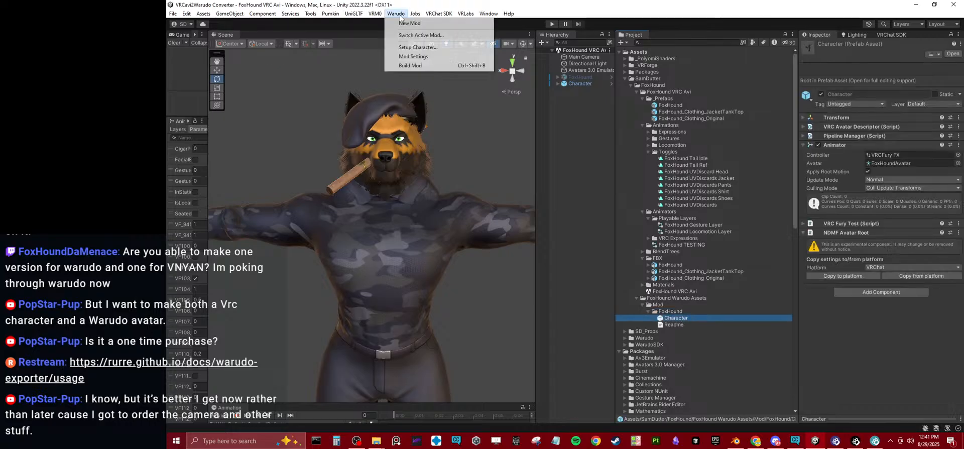
click(417, 65)
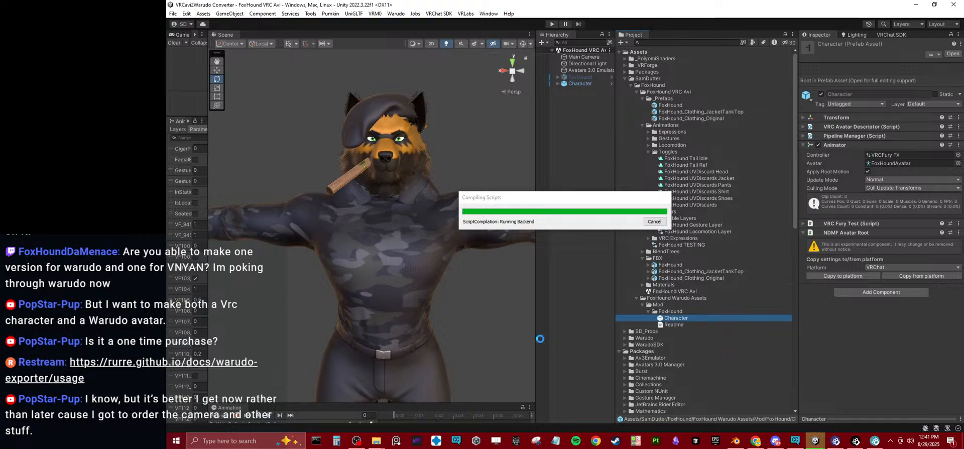
Step: Arrange the VRCavi2Warudo Converter project folder and Warudo's Characters folder side by side in File Explorer
mouse_move(376, 440)
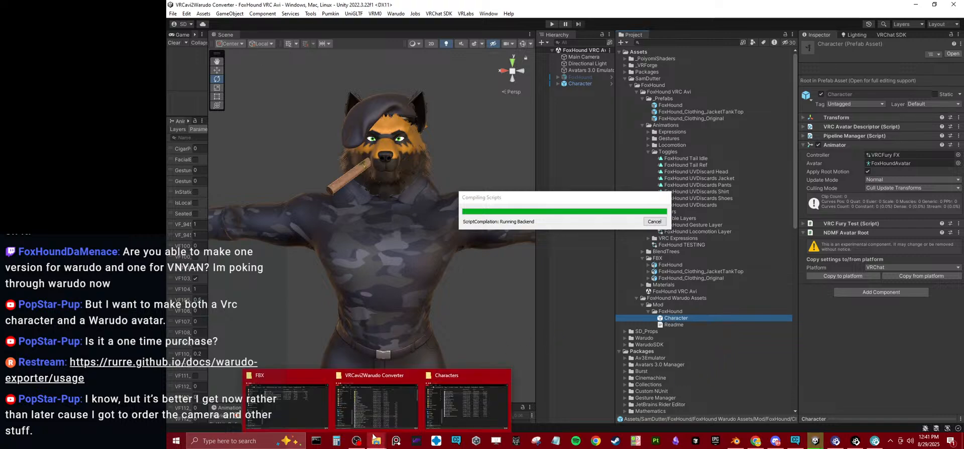
click(368, 394)
click(466, 402)
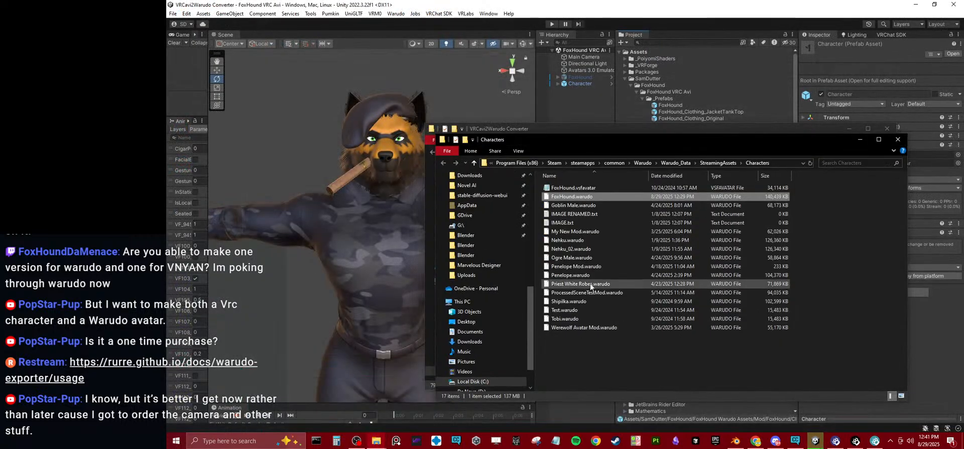
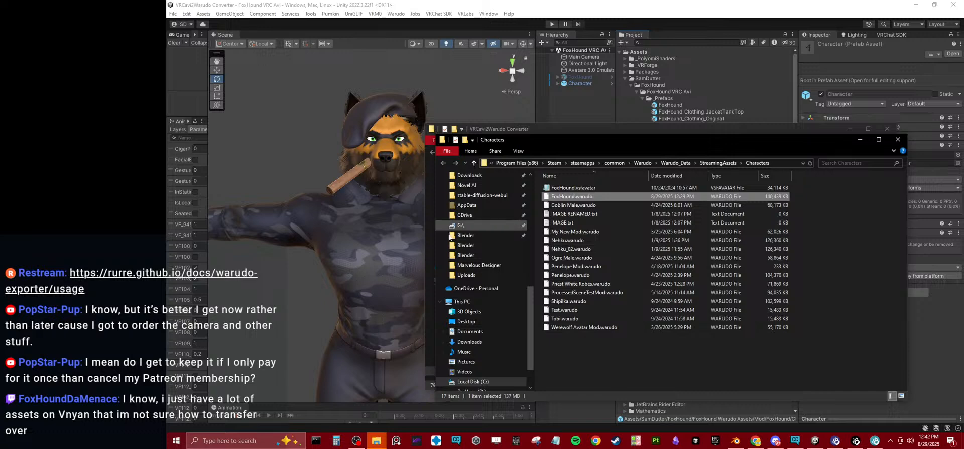
mouse_move(376, 441)
click(395, 414)
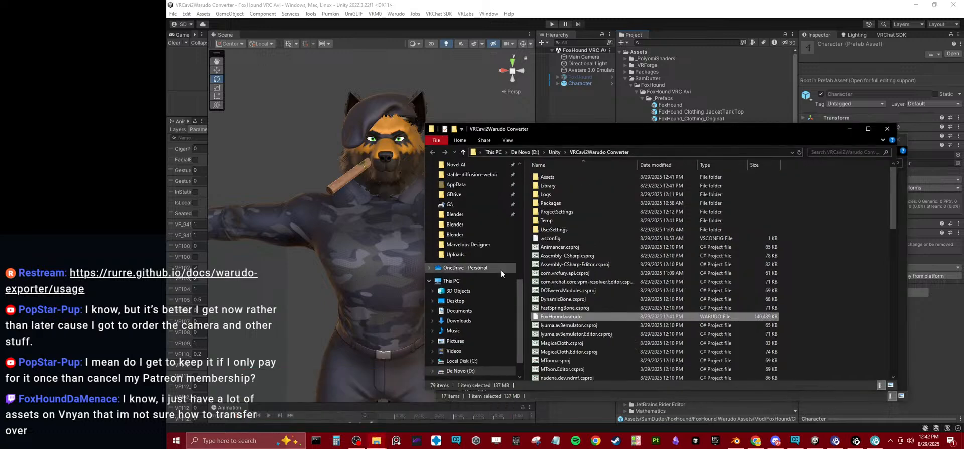
drag(630, 134, 394, 104)
click(748, 131)
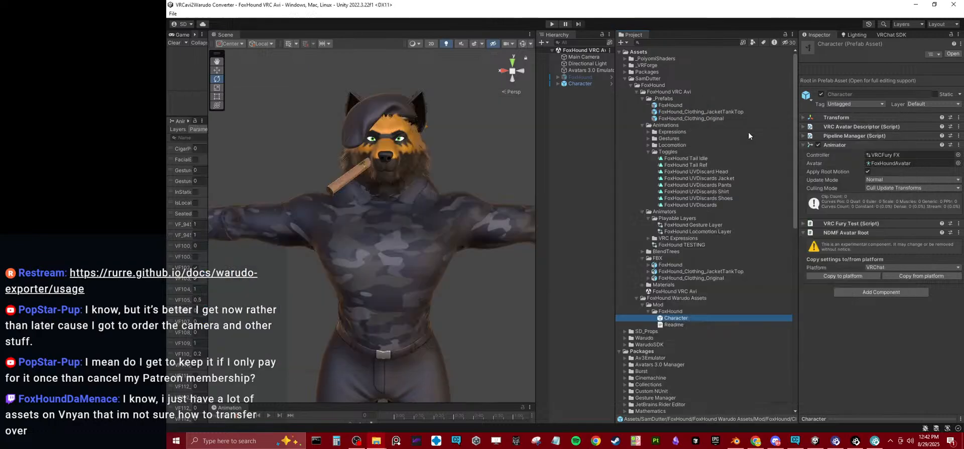
mouse_move(377, 441)
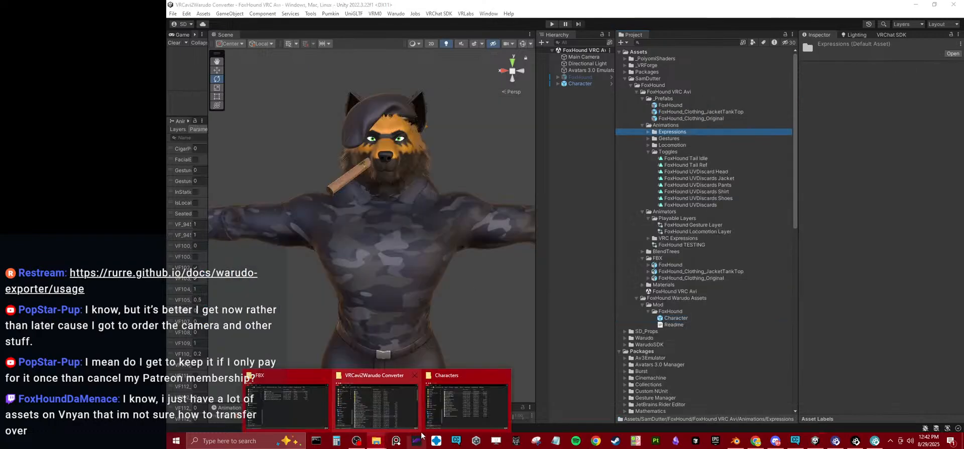
click(466, 399)
click(860, 139)
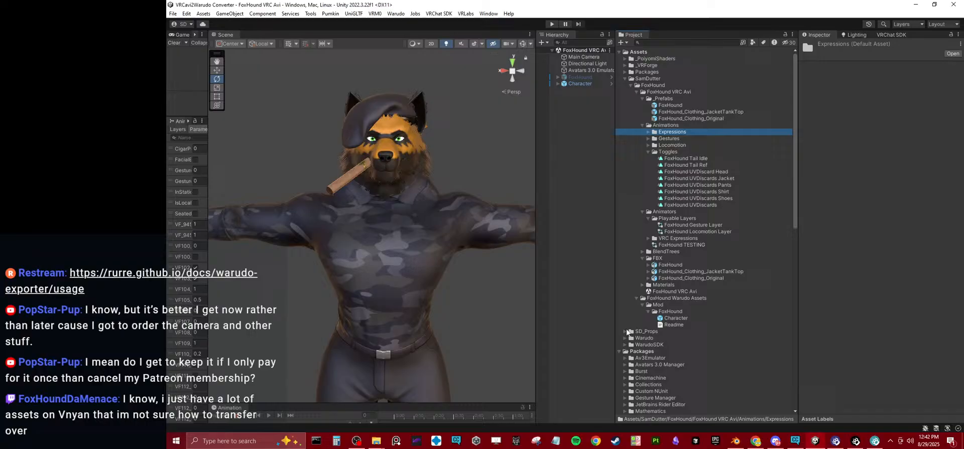
click(376, 440)
click(426, 422)
mouse_move(376, 440)
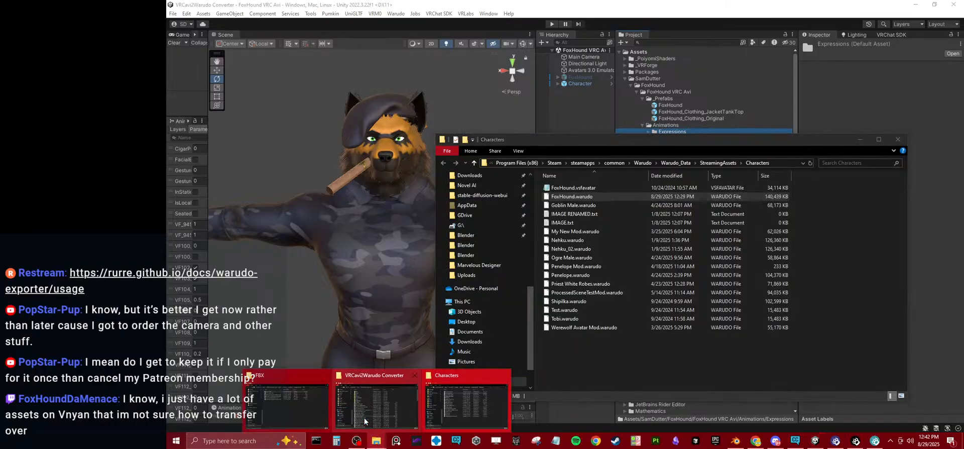
click(375, 402)
Step: Replace FoxHound.warudo in Warudo's Characters folder with the newly built FoxHound.warudo from the VRCavi2Warudo Converter folder
click(591, 209)
click(585, 197)
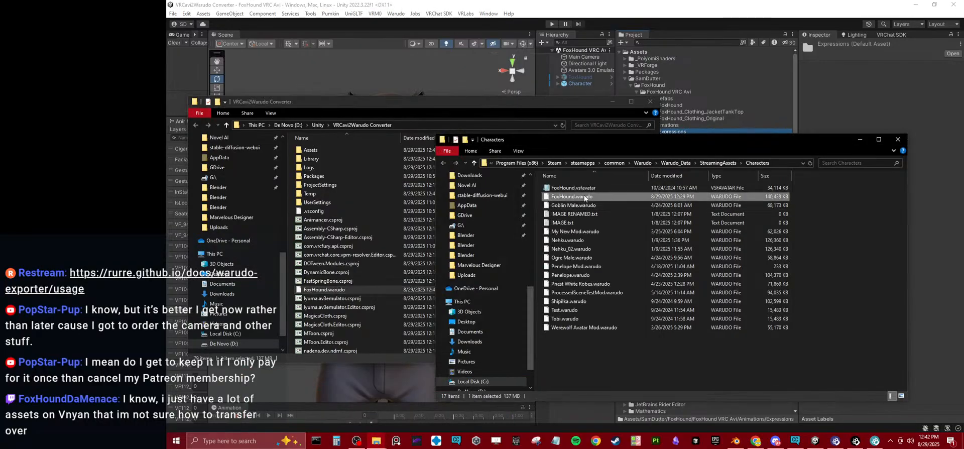
key(Delete)
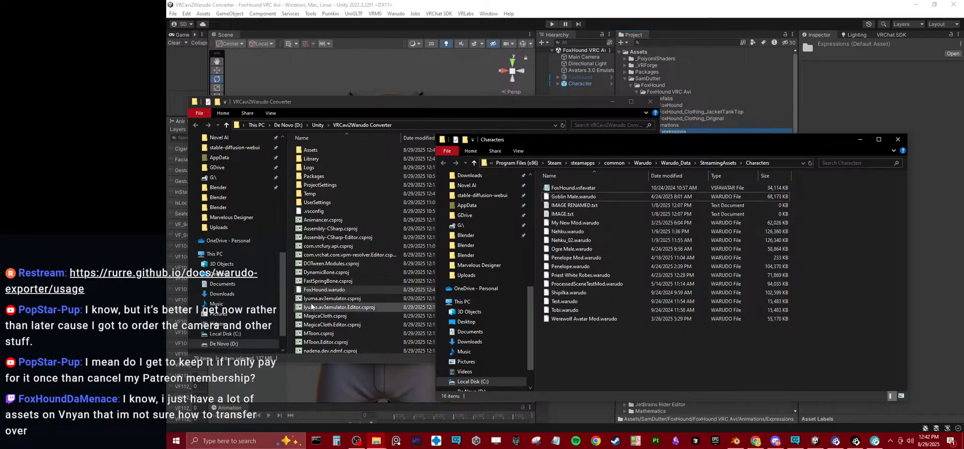
click(316, 290)
drag(315, 292, 734, 365)
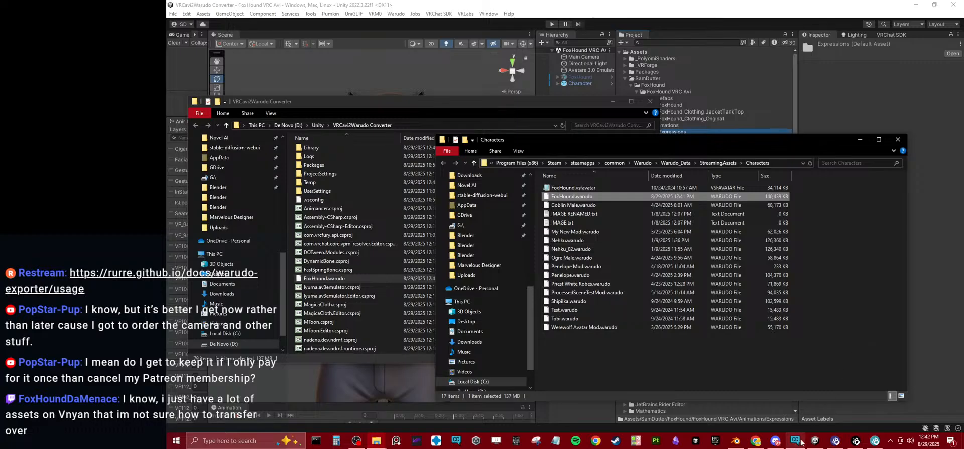
Step: Switch to Warudo and examine the FoxHound avatar's body, cigar and tail from the side
click(795, 441)
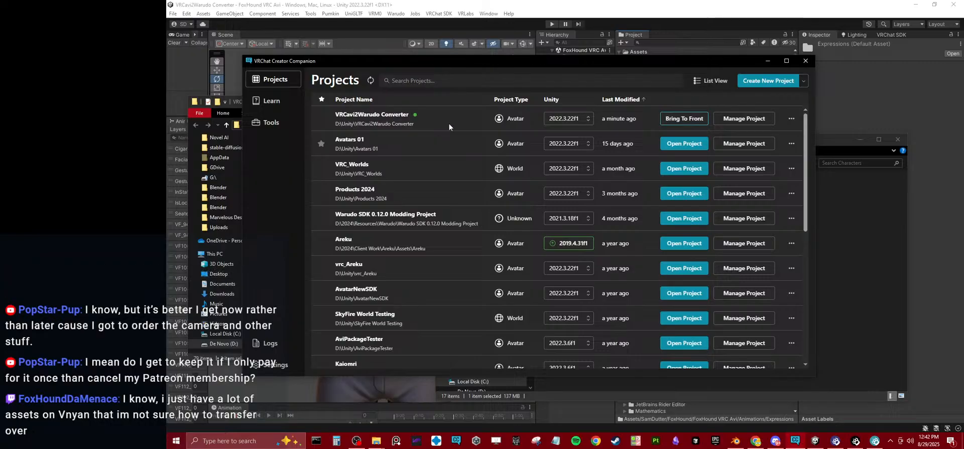
click(806, 61)
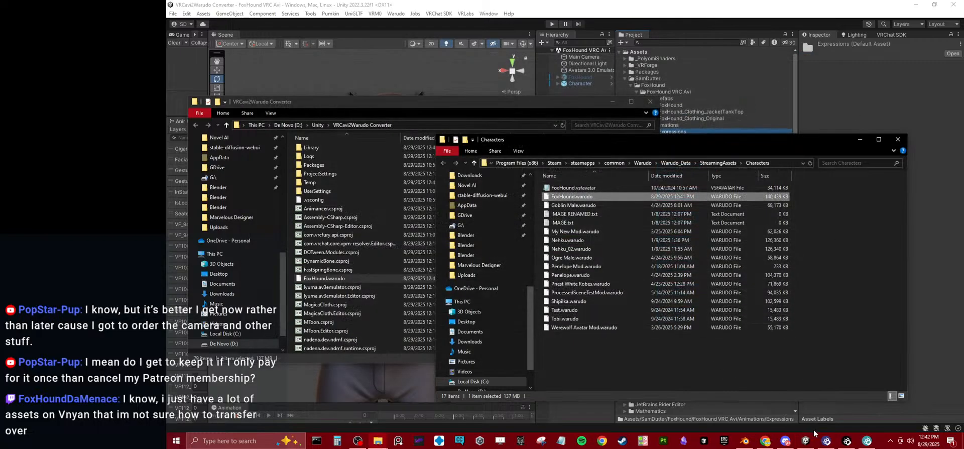
click(826, 441)
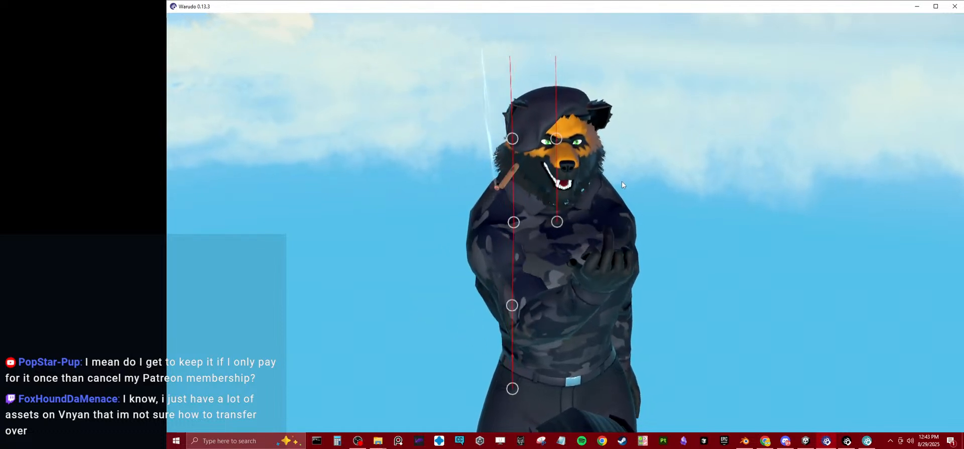
drag(591, 190, 731, 240)
middle_drag(731, 240, 657, 134)
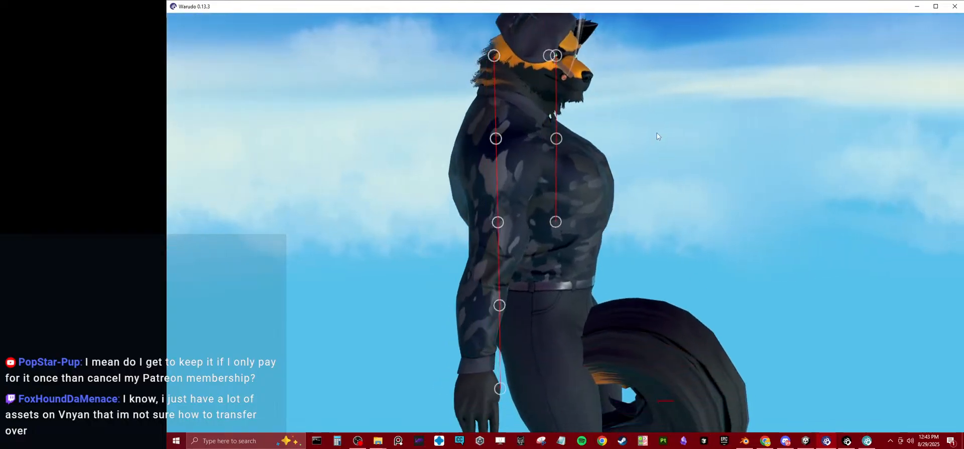
scroll(658, 135, down, 4)
drag(658, 145, 665, 238)
scroll(669, 244, up, 3)
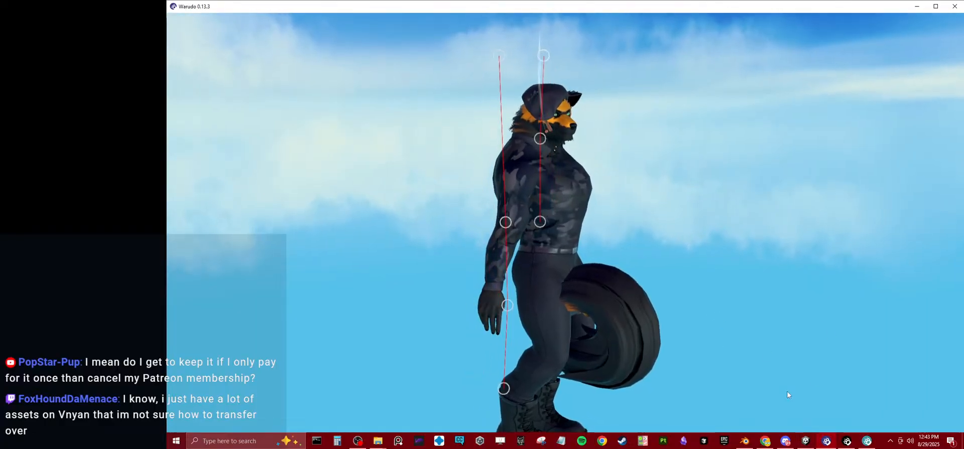
Step: Return to Unity, examine the Character's full body and tail at an angle, and check FoxHound.warudo in the Characters folder
click(745, 441)
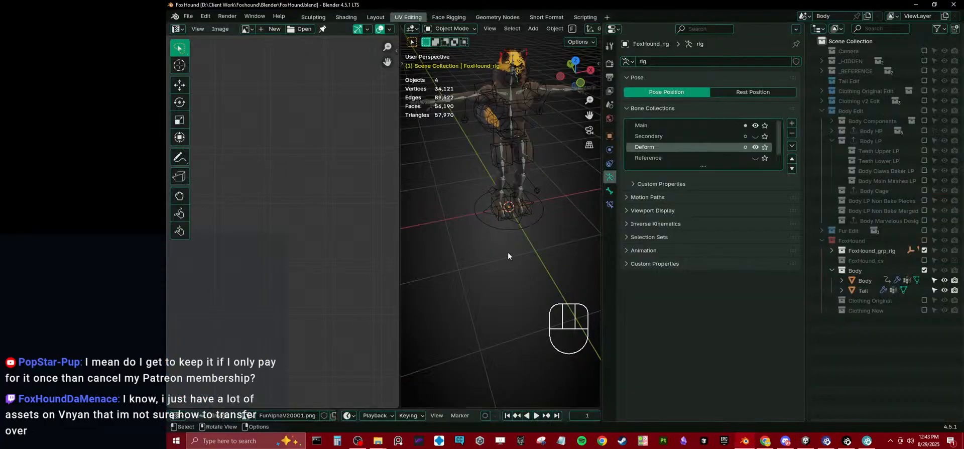
click(807, 441)
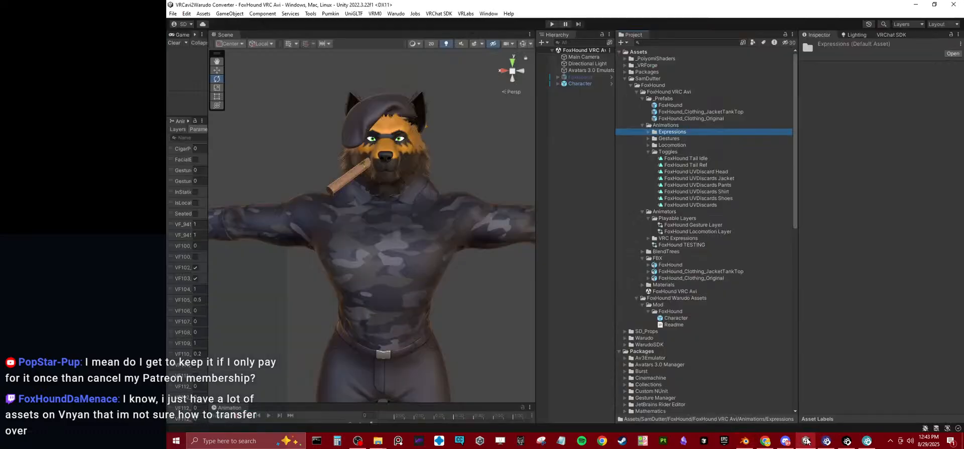
alt+drag(299, 186, 415, 264)
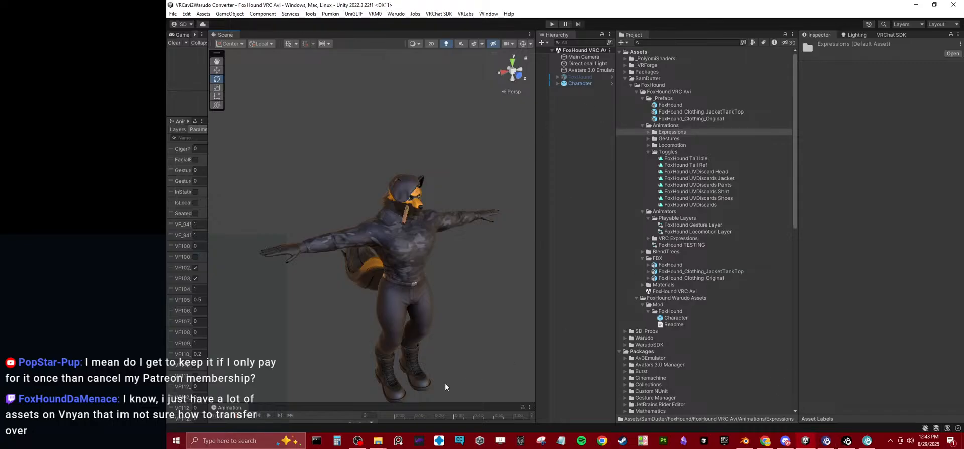
mouse_move(378, 440)
click(492, 382)
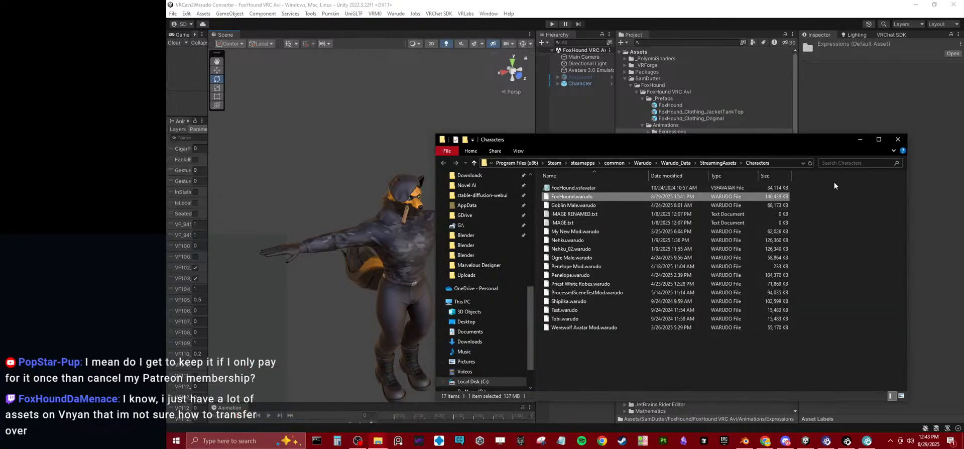
click(929, 272)
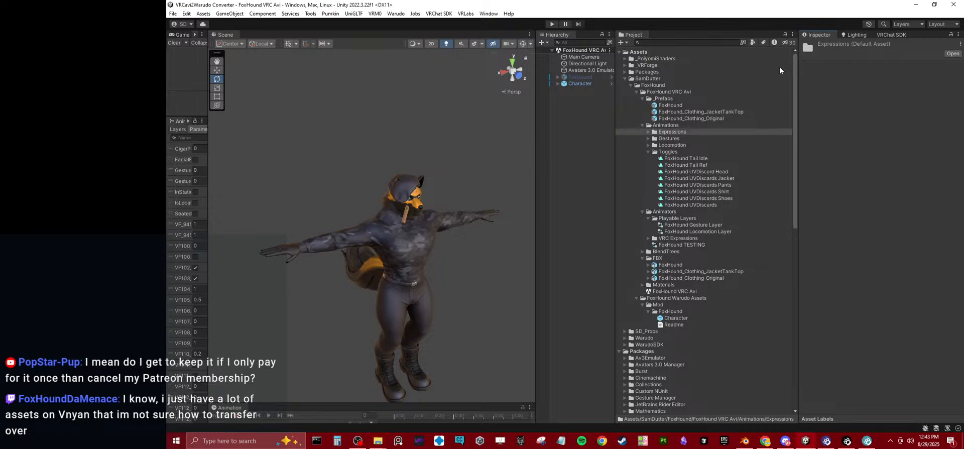
scroll(466, 188, up, 5)
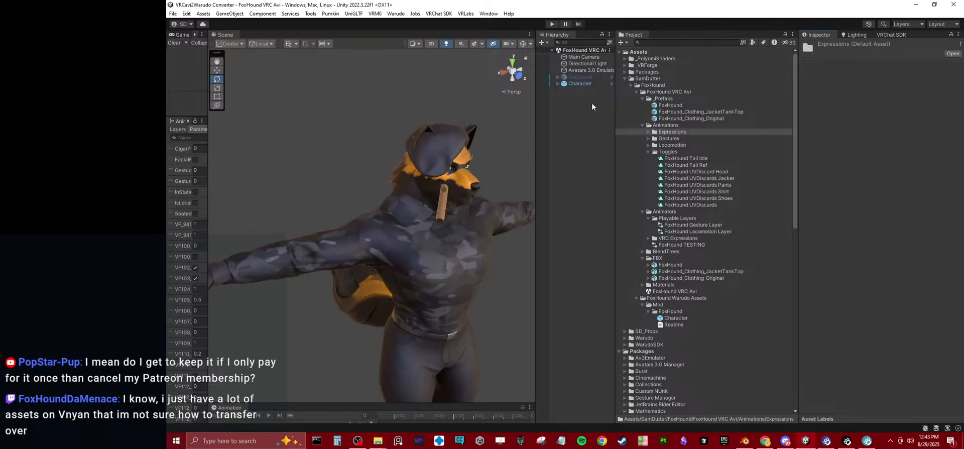
Step: Check the Character's Animator controller, then inspect the Ash and Cigar meshes nested under its Cigar object
click(588, 84)
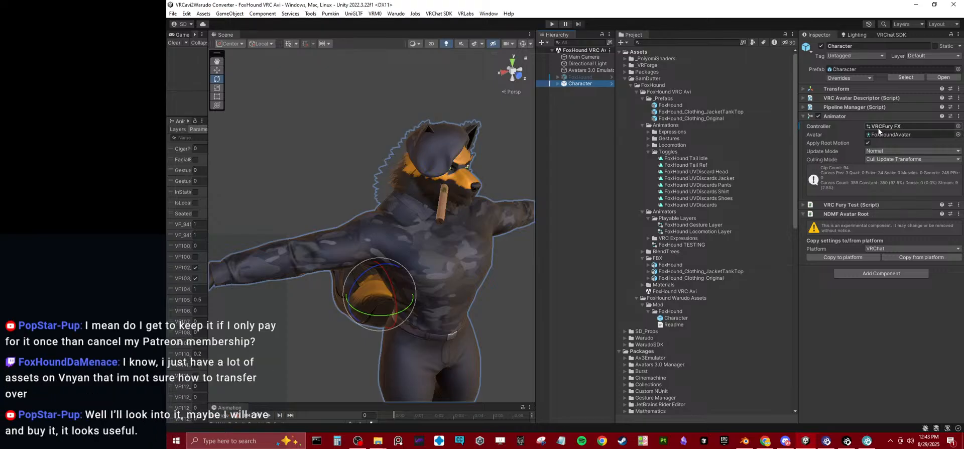
click(851, 118)
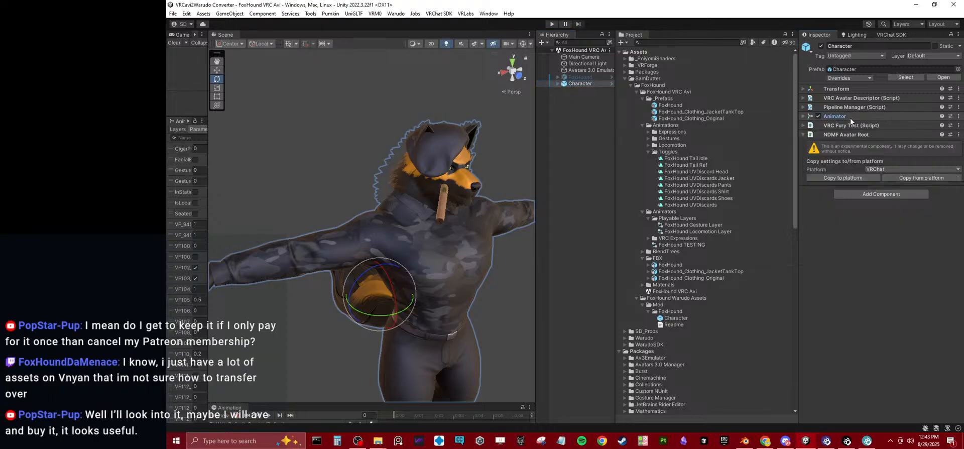
click(558, 84)
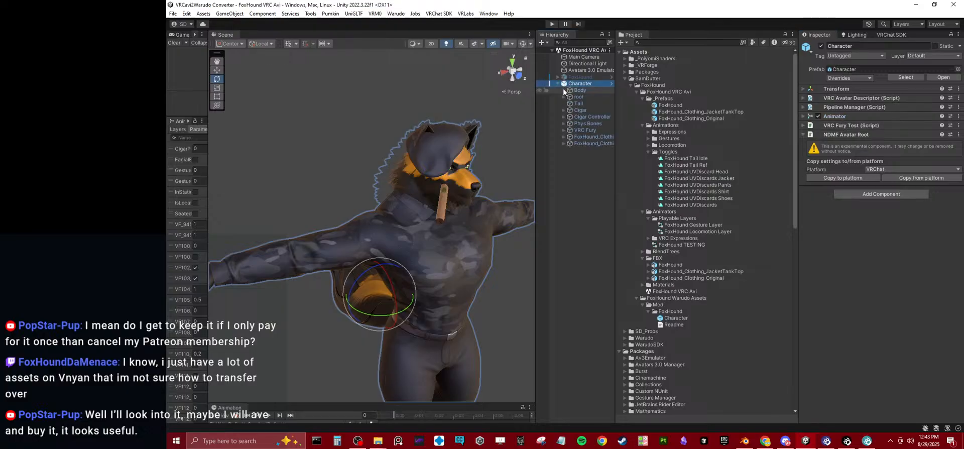
click(580, 110)
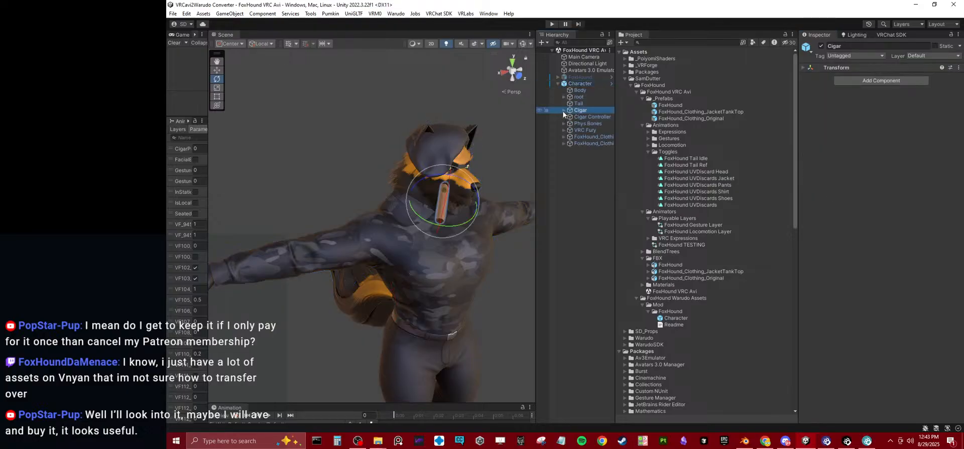
click(564, 110)
click(583, 116)
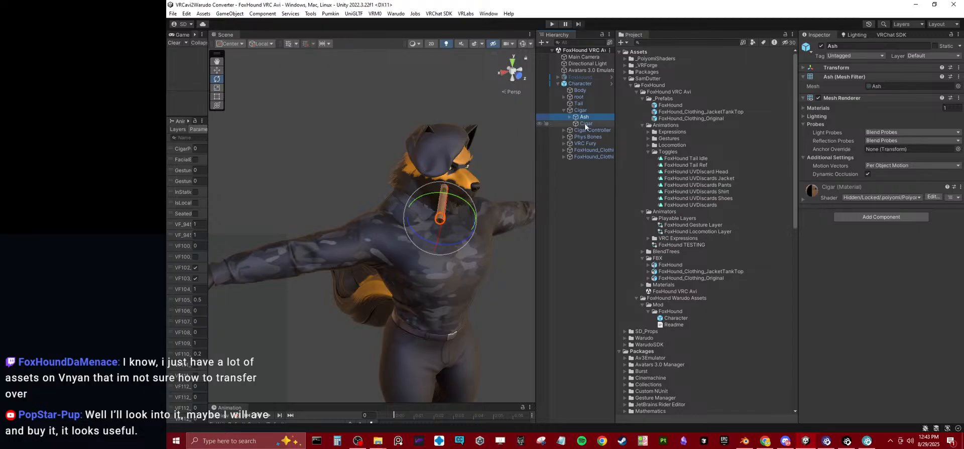
click(583, 125)
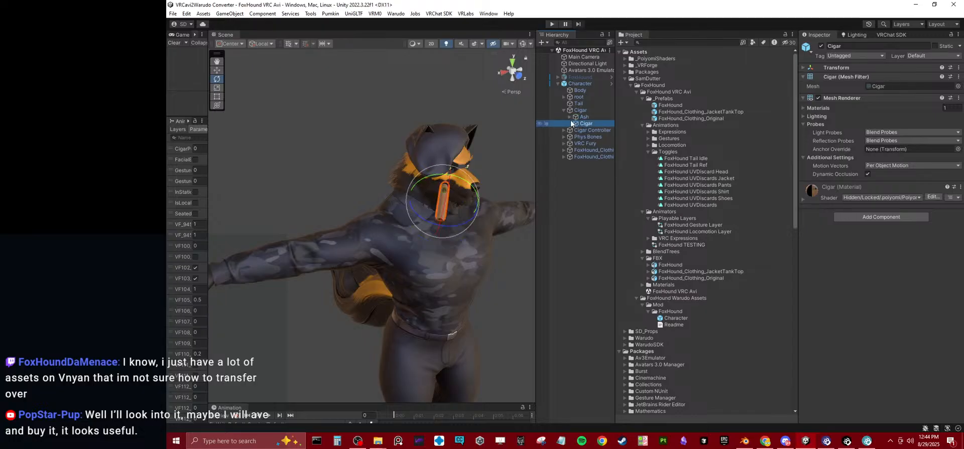
click(569, 117)
scroll(494, 198, up, 7)
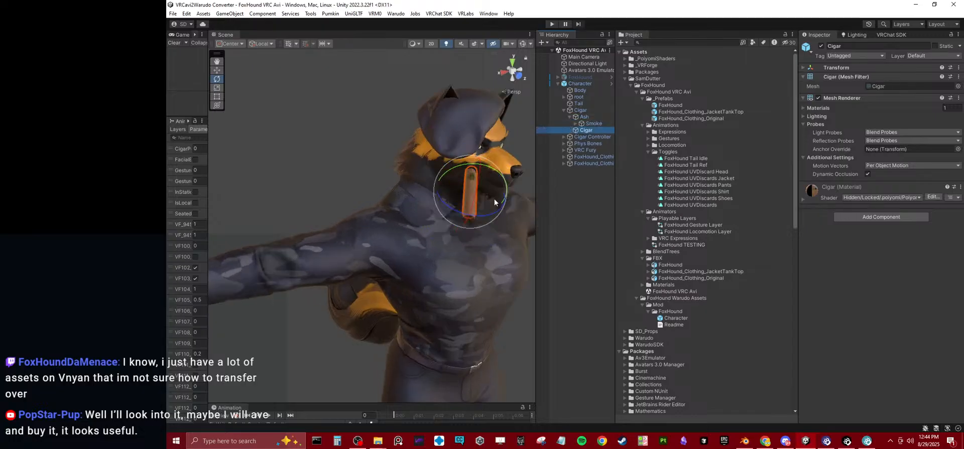
alt+drag(494, 198, 427, 198)
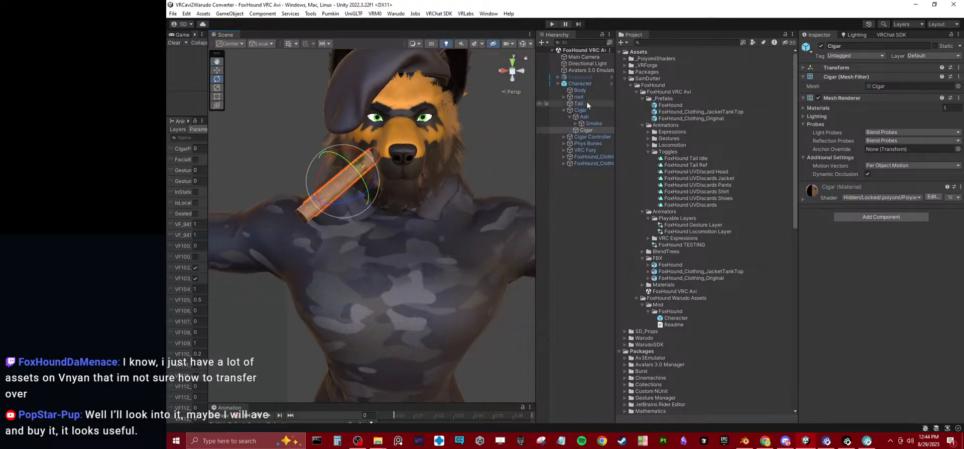
Step: Select the Character's parent Cigar object with the Move tool and show its Transform values
click(578, 84)
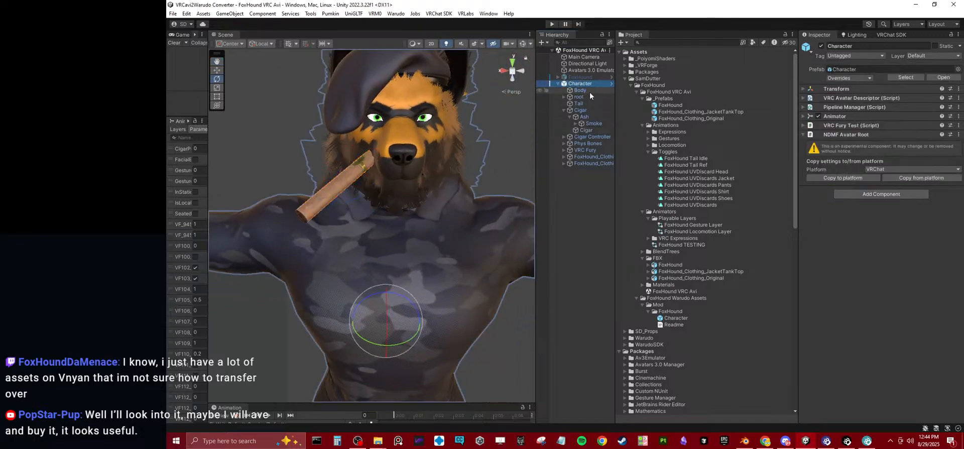
click(581, 110)
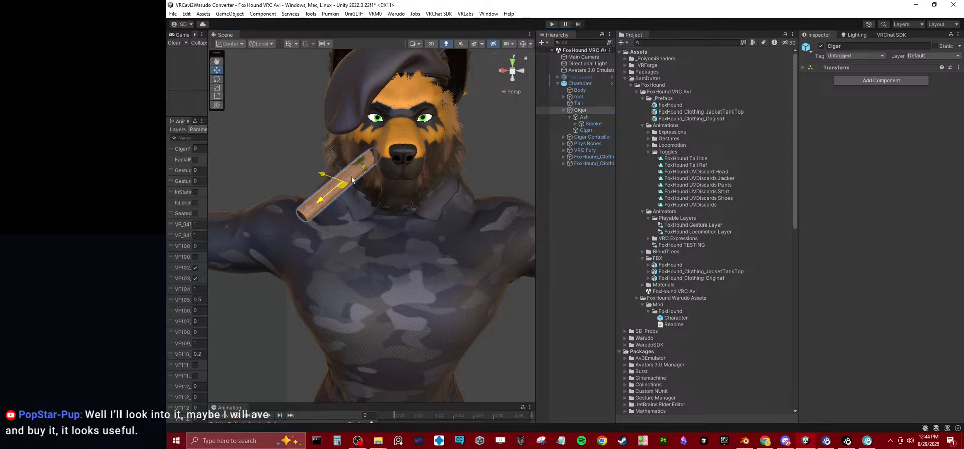
key(w)
click(834, 67)
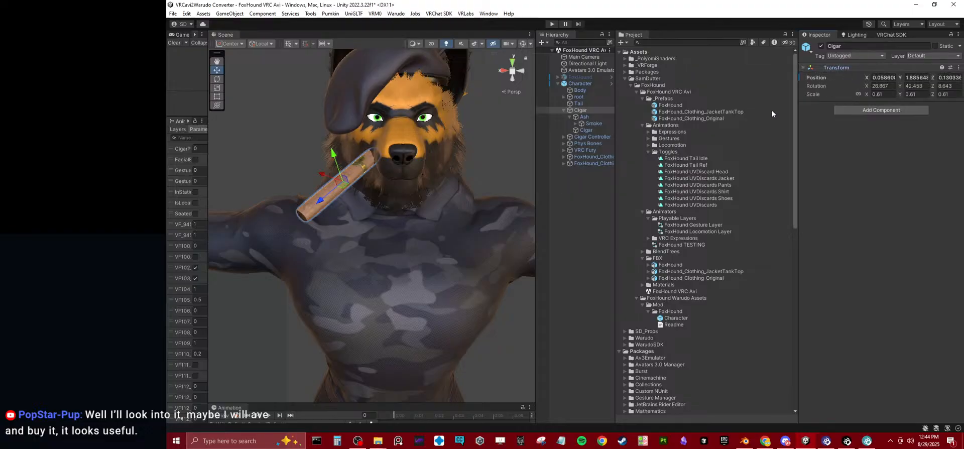
Step: Inspect the Character's Cigar Controller children, checking the Cigar Parent Constraint and Cigar VRC Fury components
click(566, 137)
click(564, 138)
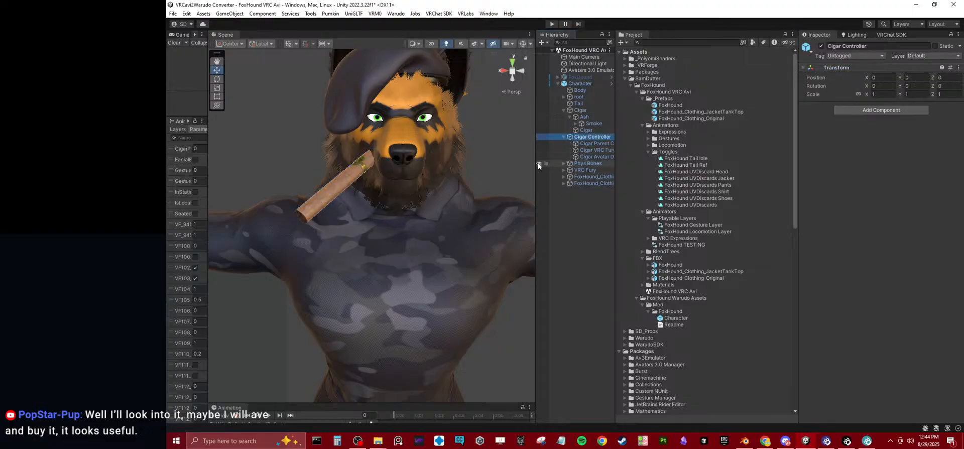
drag(536, 151, 489, 151)
click(570, 148)
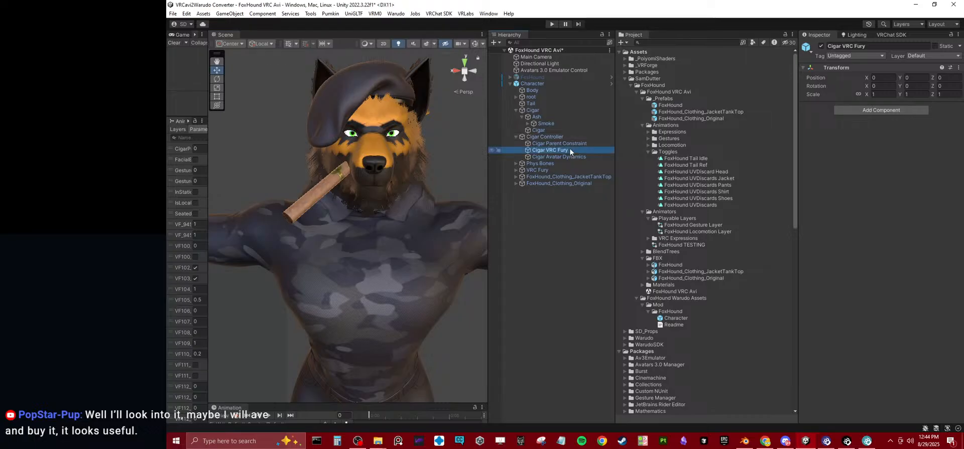
click(569, 144)
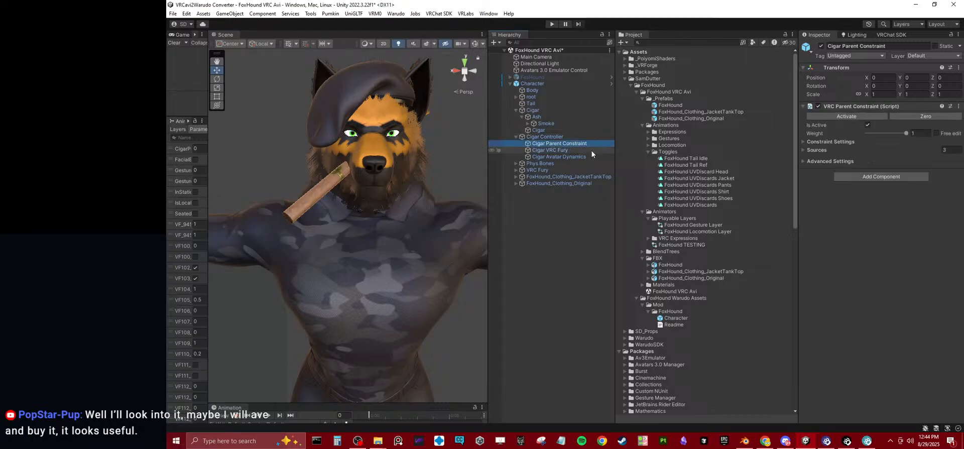
click(802, 142)
click(802, 142)
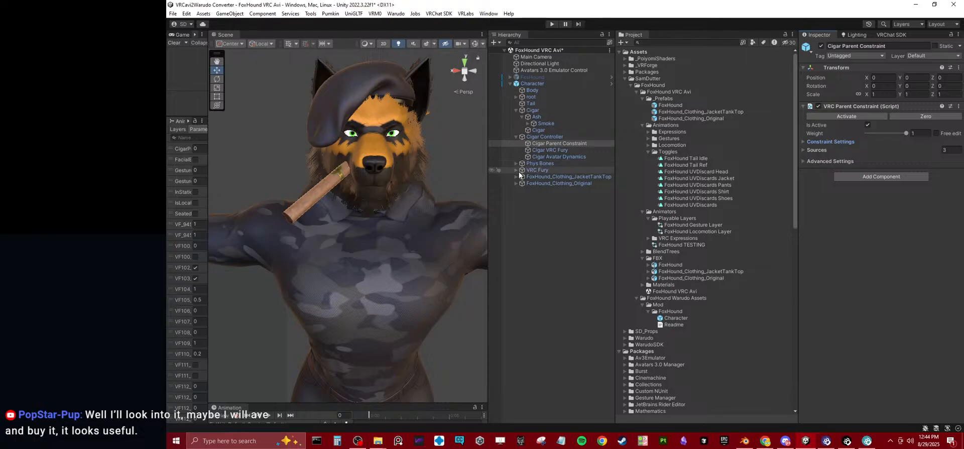
click(557, 150)
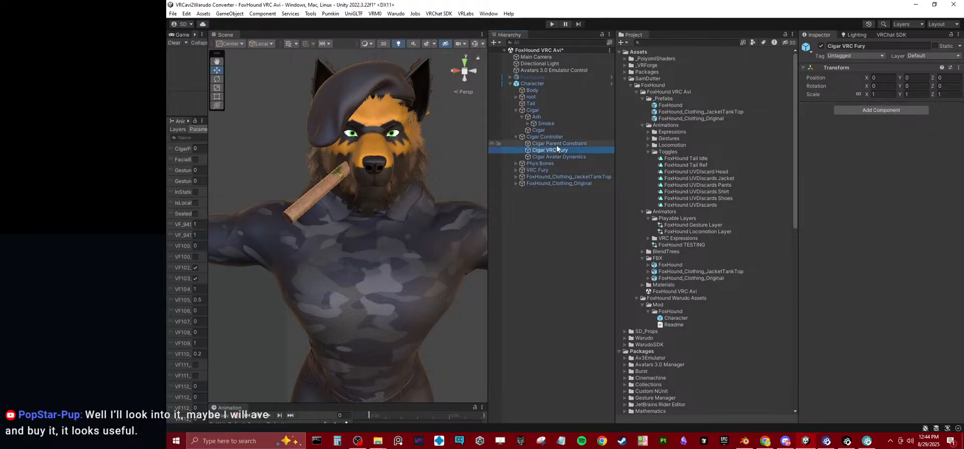
click(556, 145)
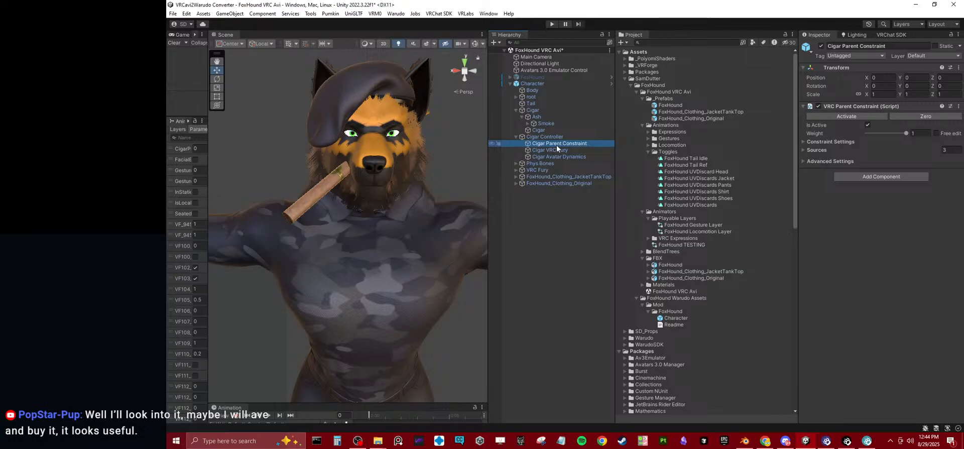
Step: Remove the old Character and FoxHound from the scene and place a fresh FoxHound prefab from the _Prefabs folder
click(572, 83)
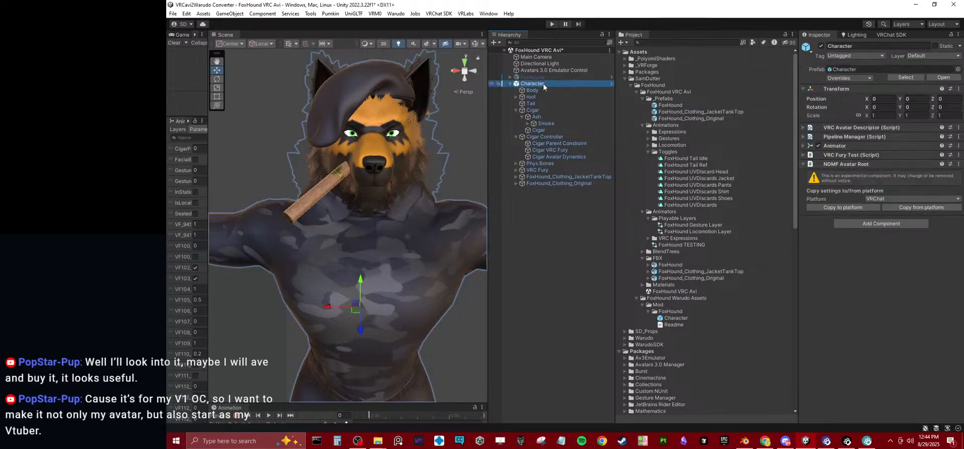
click(822, 46)
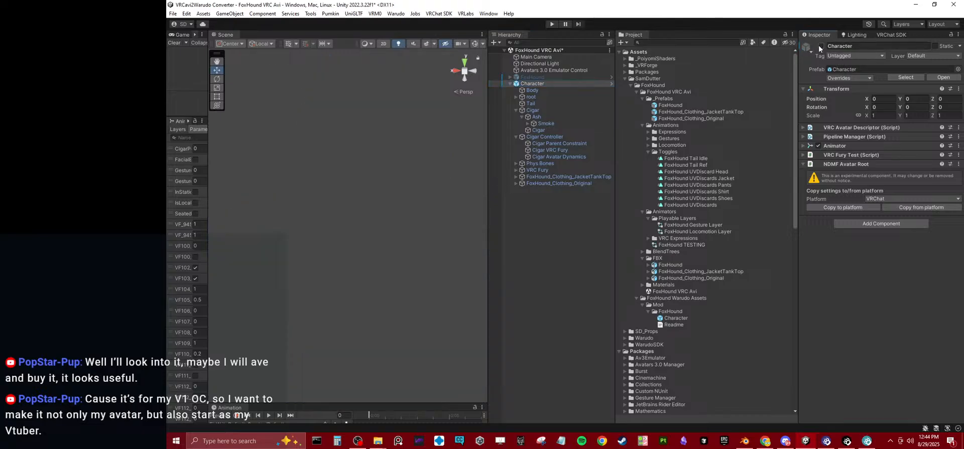
click(570, 78)
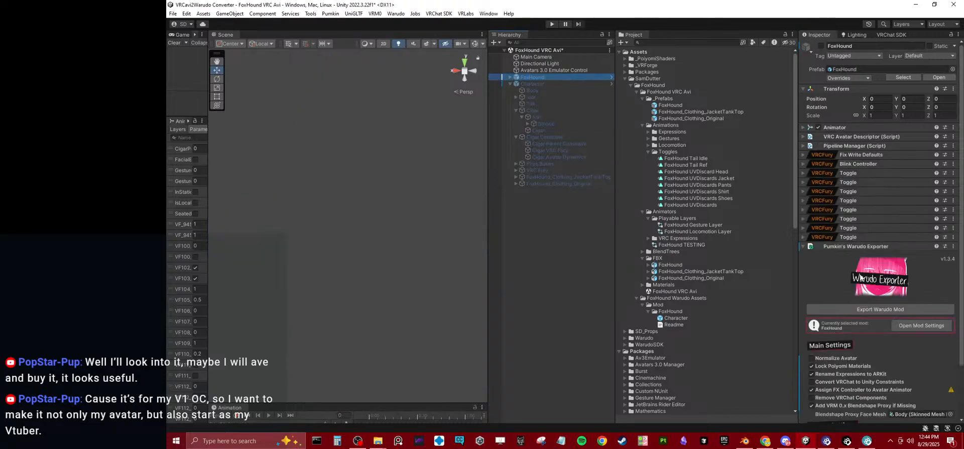
scroll(859, 276, down, 2)
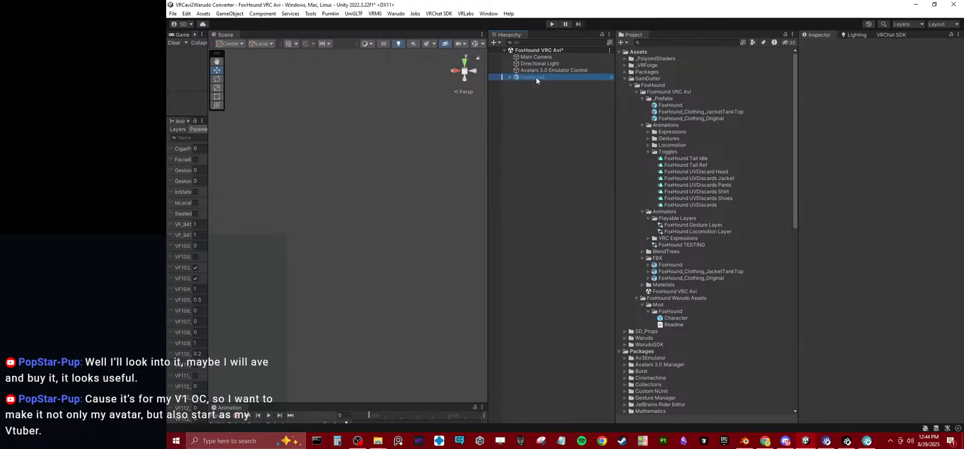
drag(680, 104, 550, 135)
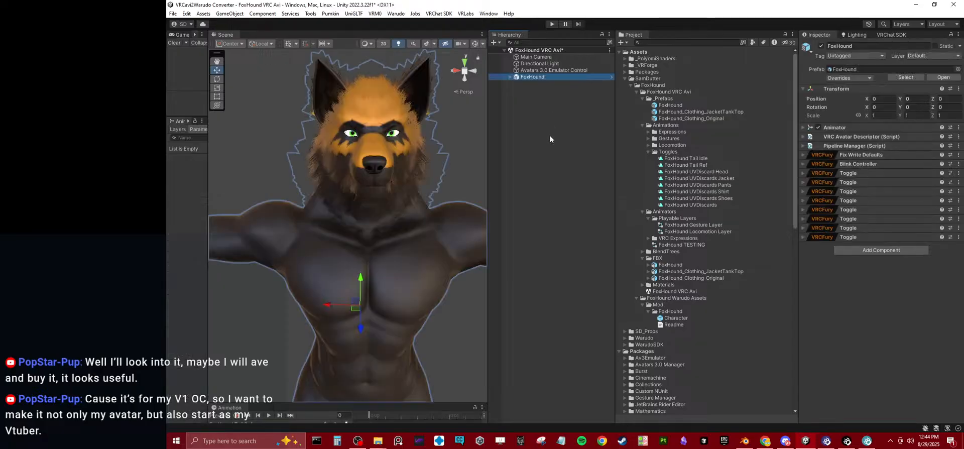
Step: Add Pumkin's Warudo Exporter to FoxHound, disable Normalize Avatar, and enable Assign FX Controller to Avatar Animator and Keep Working Objects in Scene
click(873, 253)
click(870, 284)
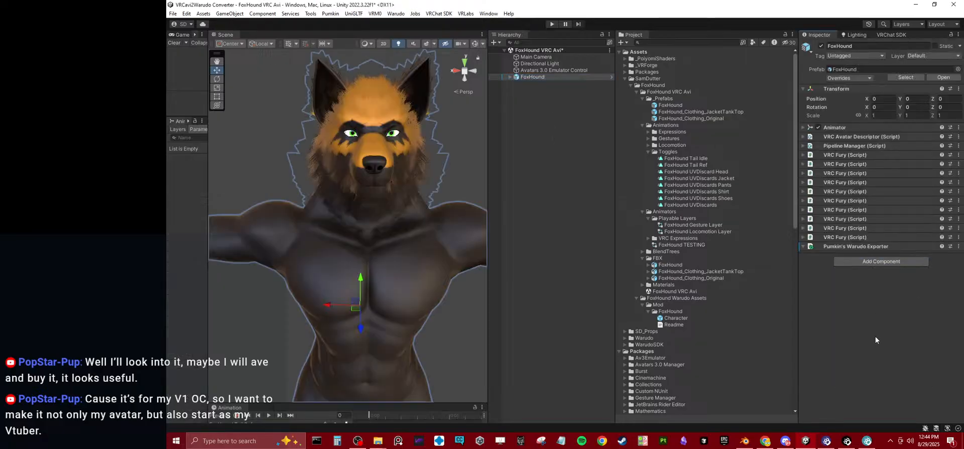
scroll(871, 331, down, 3)
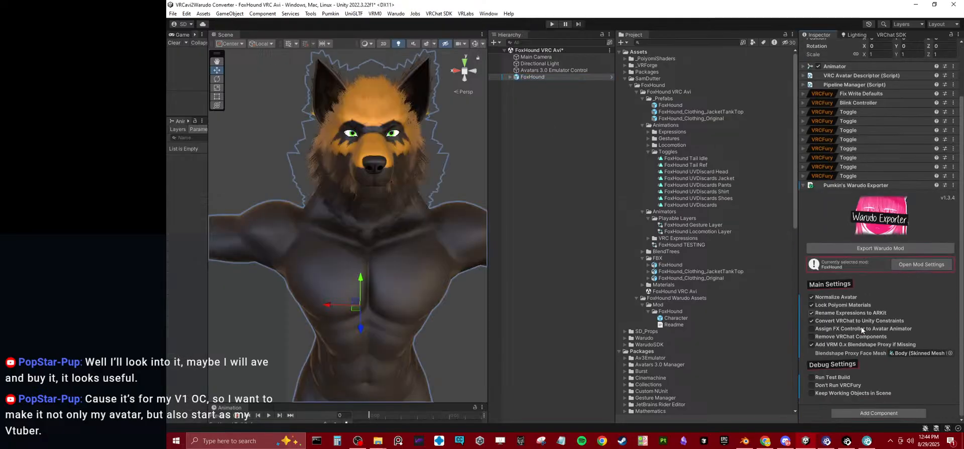
click(826, 329)
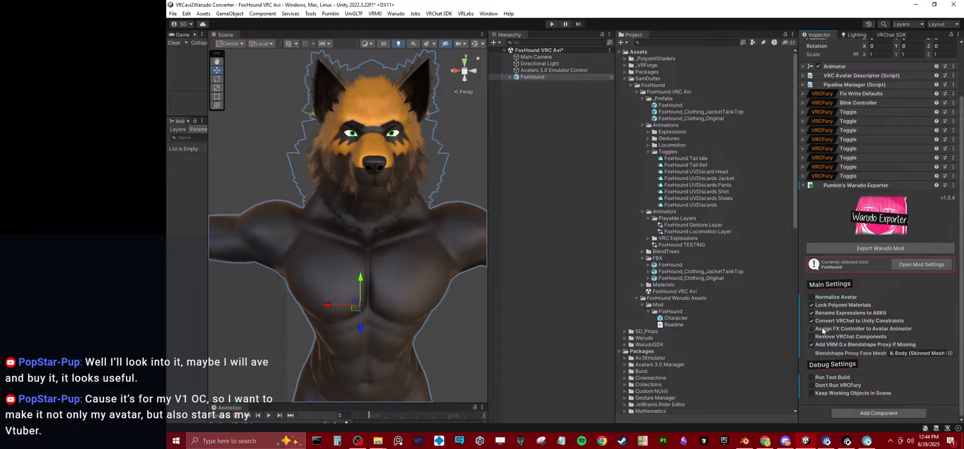
click(836, 394)
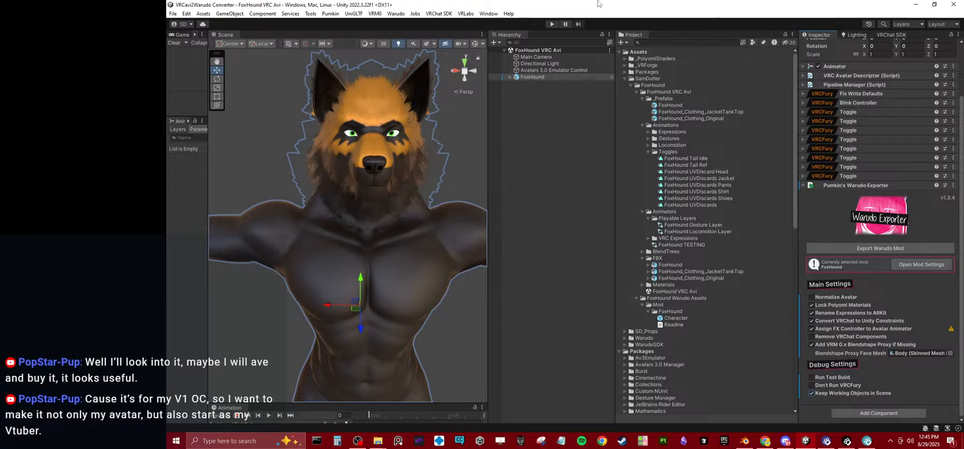
Step: Attach the JacketTankTop and Original clothing prefabs to FoxHound and export it as a Warudo mod, saving the modified scene
drag(666, 115, 561, 77)
drag(676, 120, 533, 78)
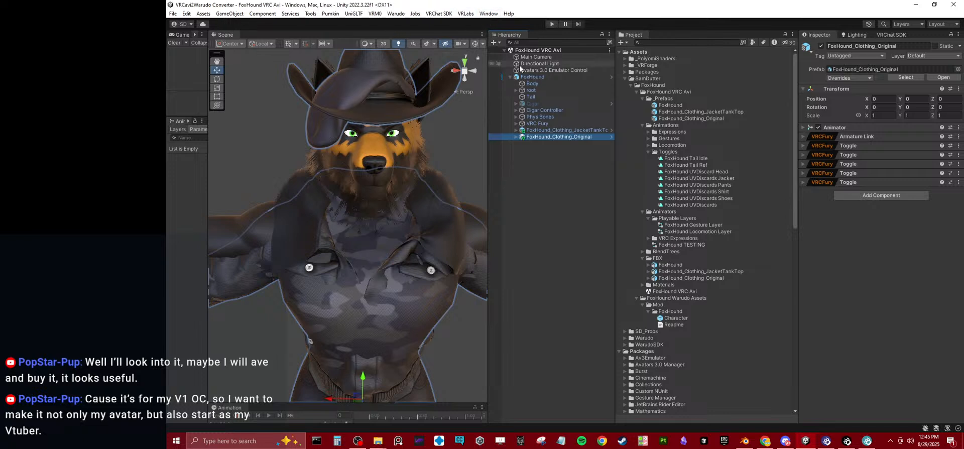
click(532, 77)
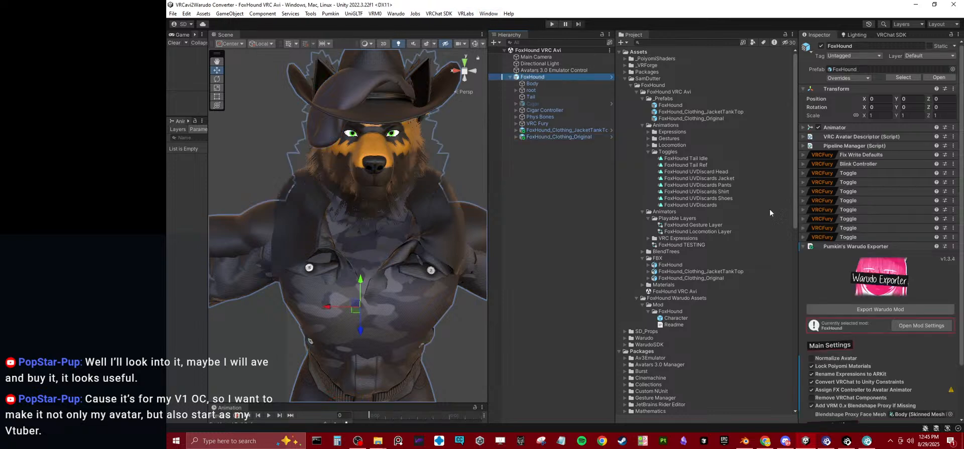
click(885, 309)
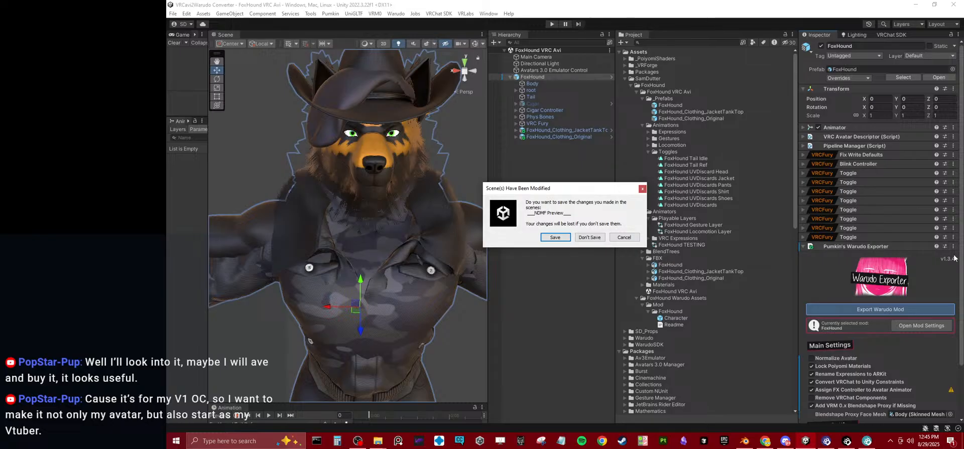
click(556, 238)
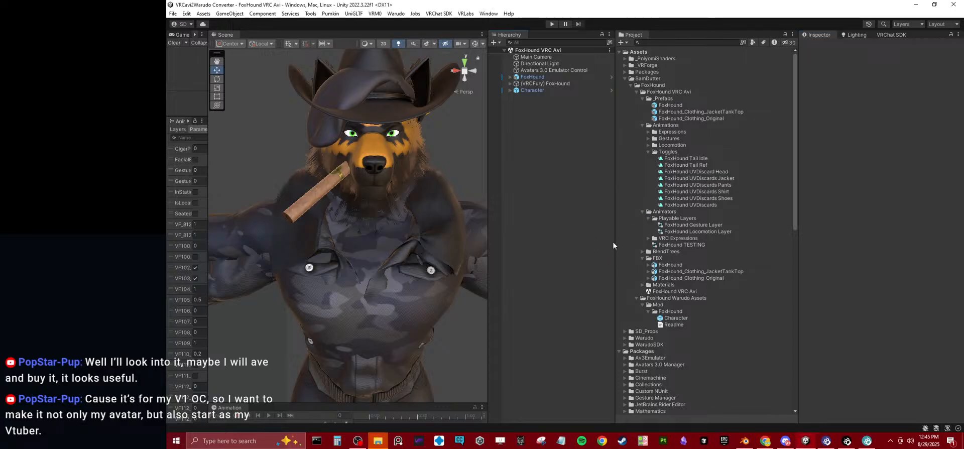
Step: Disable the original FoxHound, examine the generated Character's full body at an angle, and save the scene
click(532, 77)
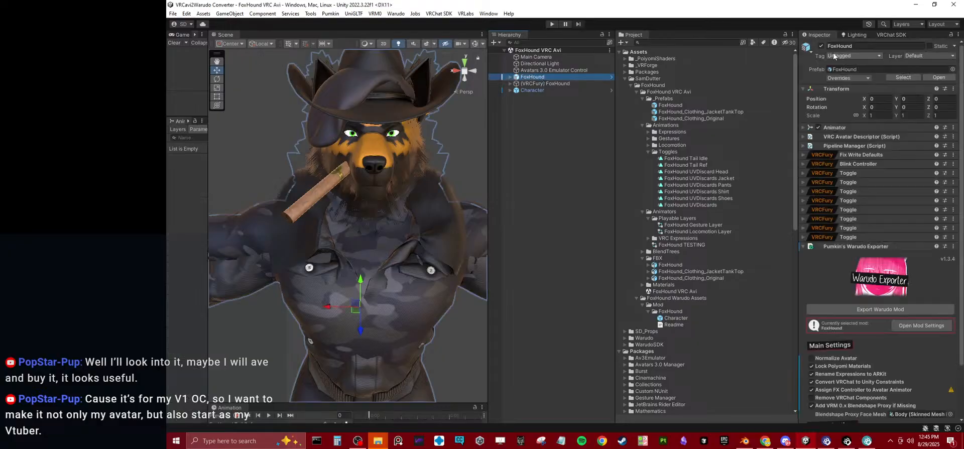
click(821, 46)
click(570, 90)
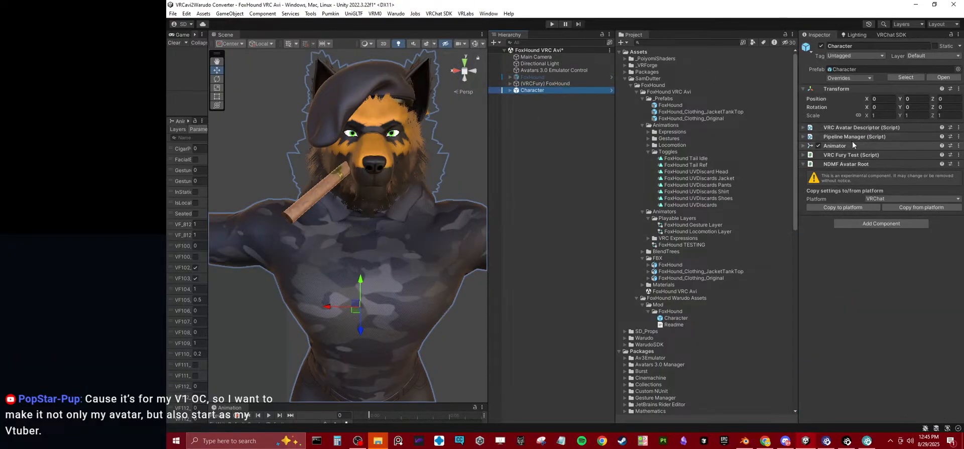
scroll(375, 260, down, 3)
alt+drag(361, 255, 396, 232)
key(ctrl+s)
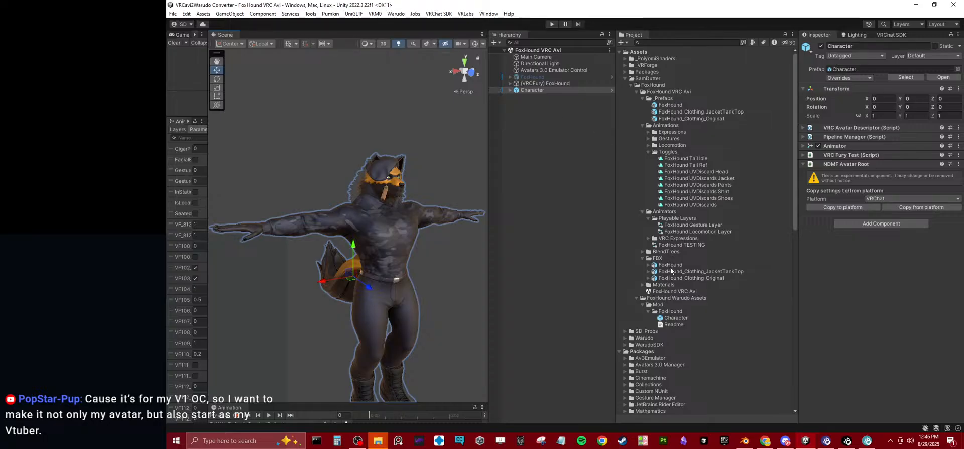
Step: Check the Character prefab's Animator controller and the VRCFury build files, and compare the Animators of the scene's FoxHound and Character
scroll(659, 131, down, 5)
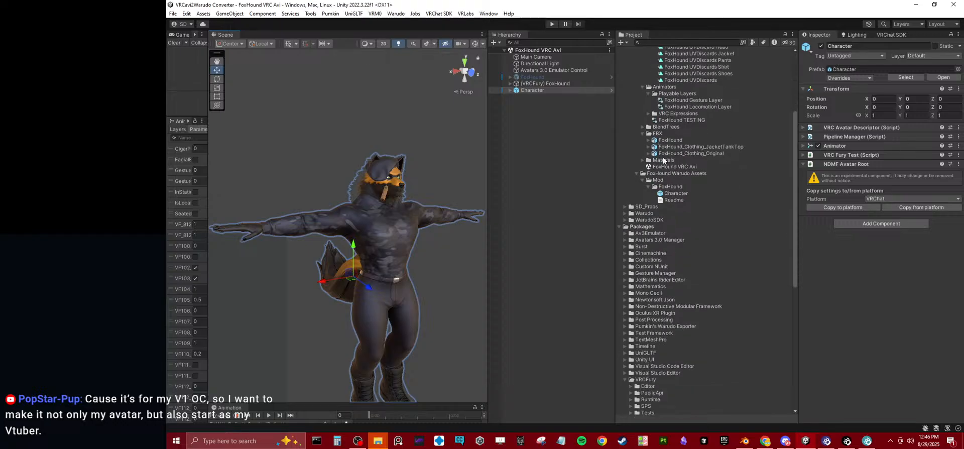
click(673, 194)
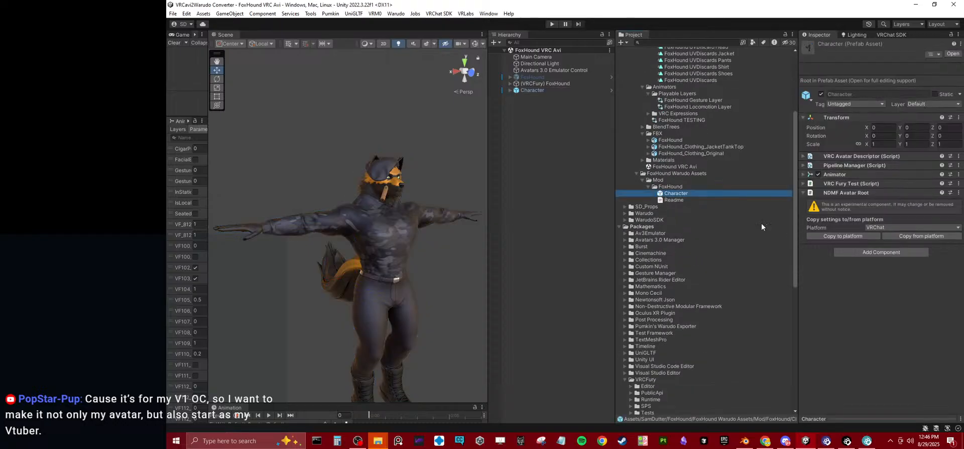
click(835, 174)
scroll(692, 245, down, 8)
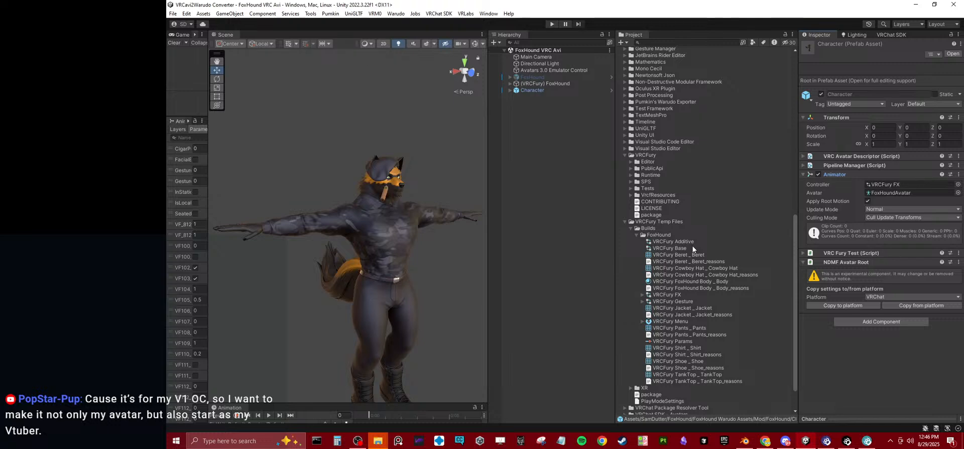
scroll(693, 246, up, 9)
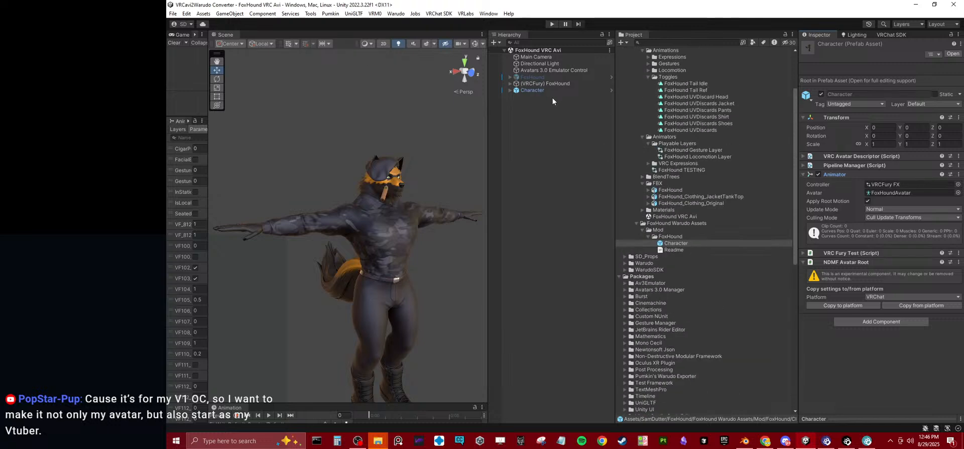
click(550, 84)
click(545, 77)
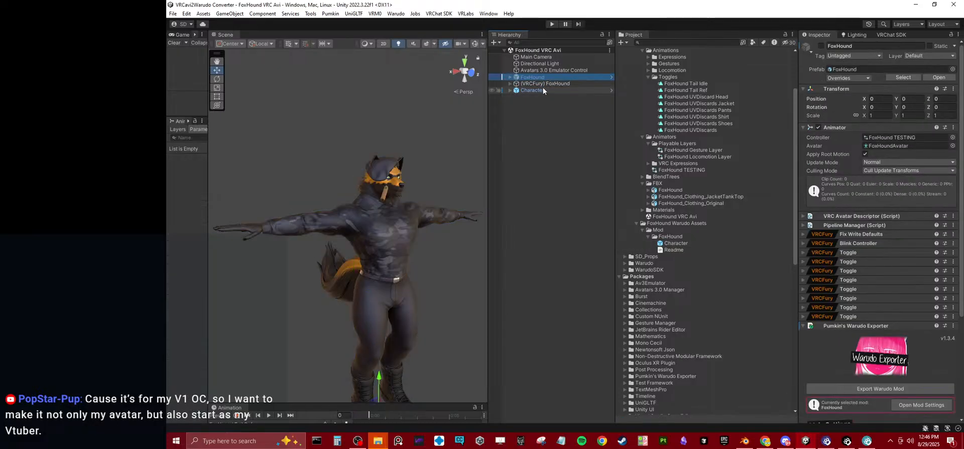
click(532, 91)
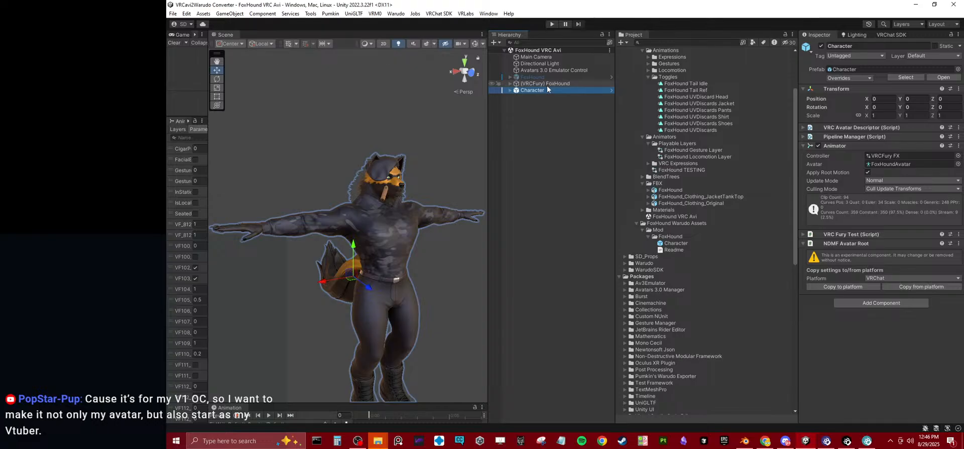
Step: Disable the (VRCFury) FoxHound copy, leave only the Character enabled in the scene, and save
click(821, 46)
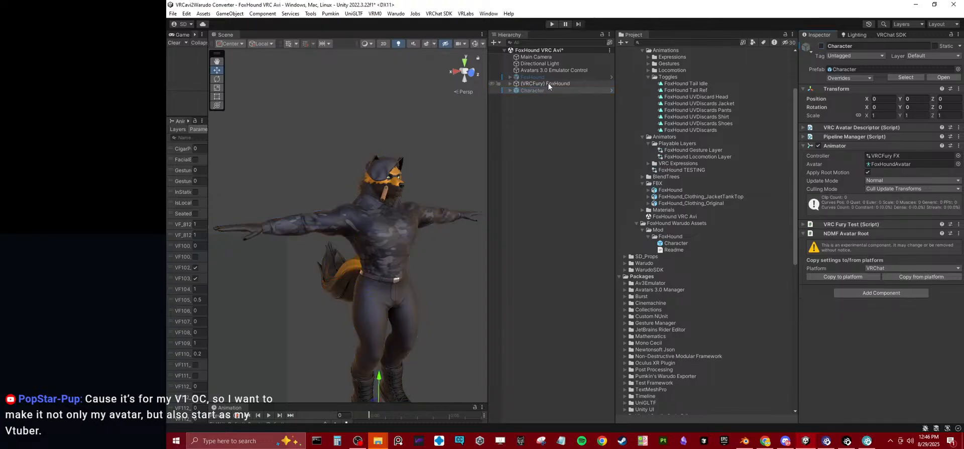
click(547, 84)
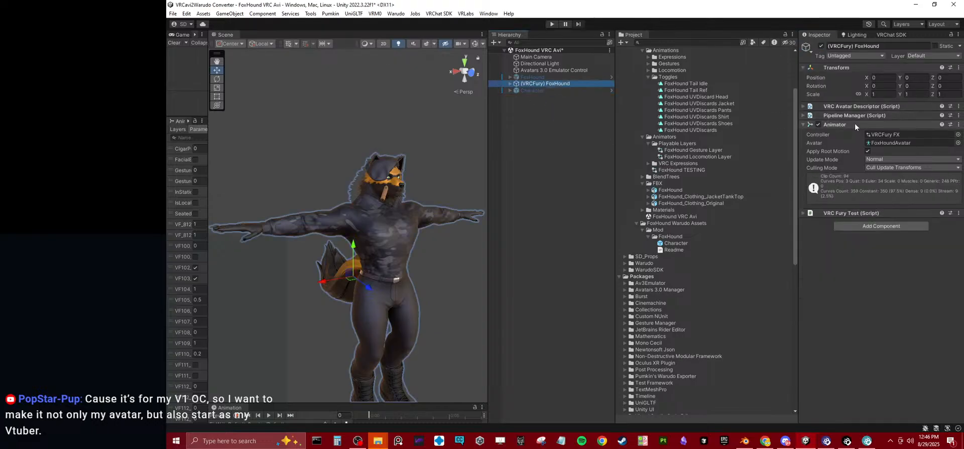
click(822, 45)
click(532, 91)
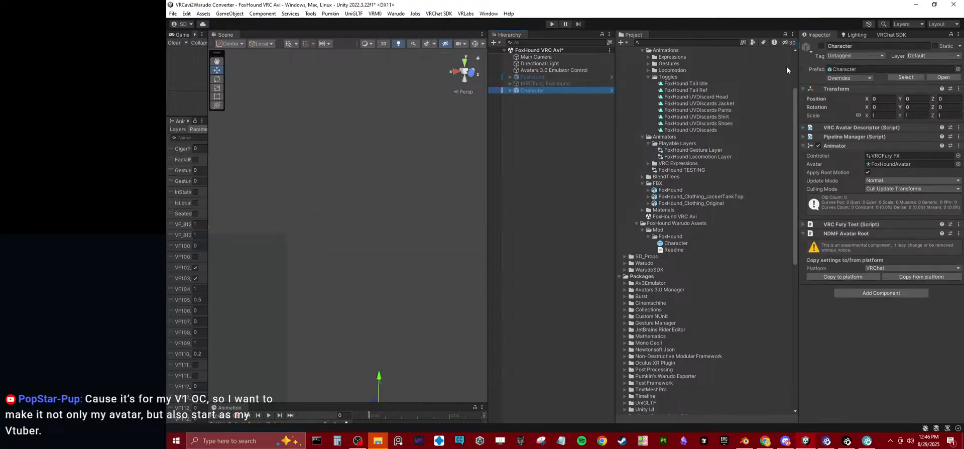
click(821, 46)
key(ctrl+s)
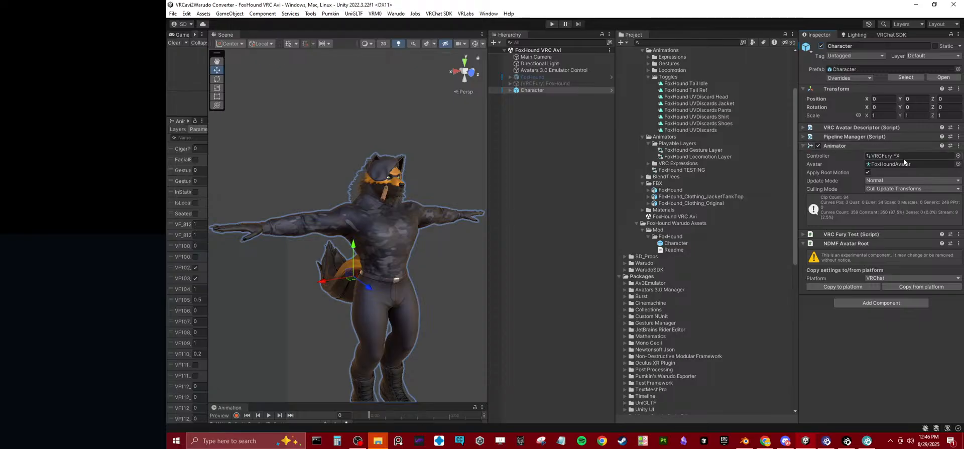
Step: Delete the Character prefab from the Mod's FoxHound folder and remove the Character and (VRCFury) FoxHound copies from the scene
click(671, 243)
key(Delete)
click(588, 237)
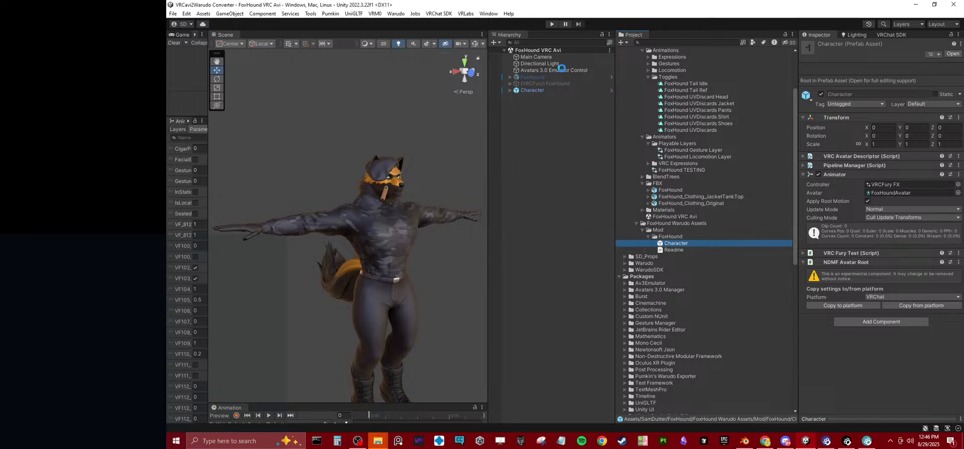
click(547, 83)
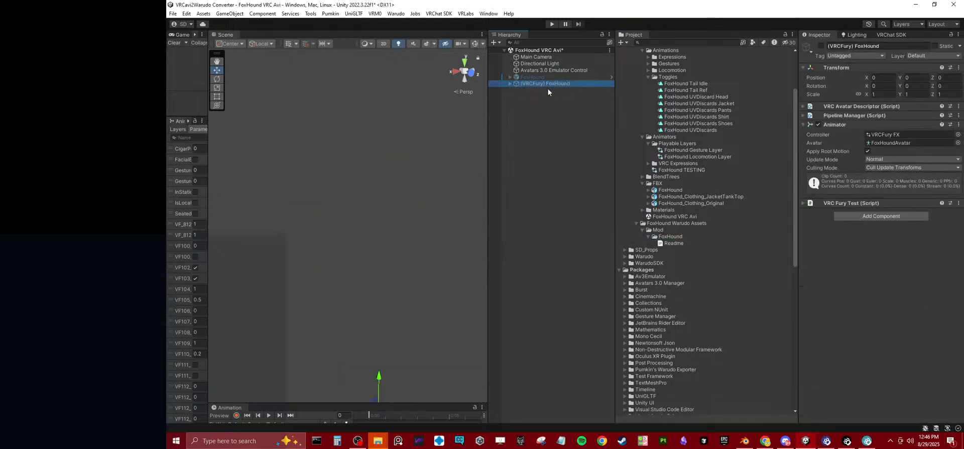
Step: Re-enable FoxHound and export it again as a Warudo mod, saving the modified scene
click(541, 77)
click(822, 46)
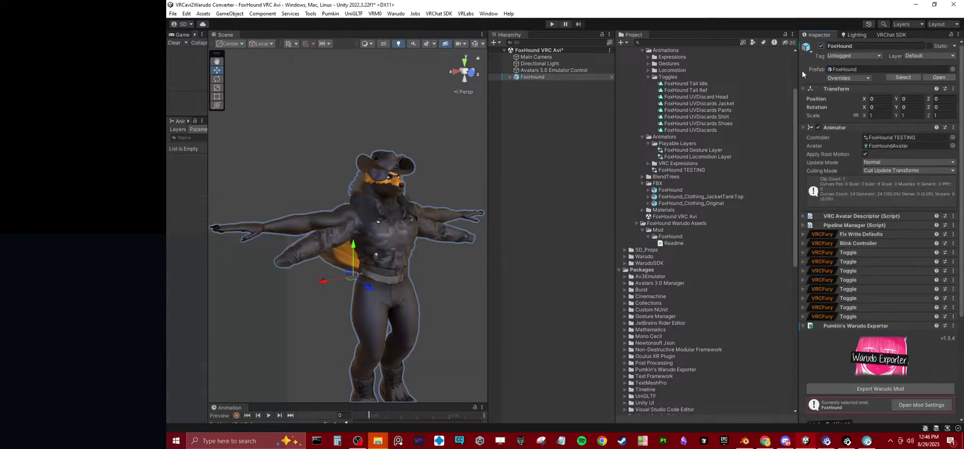
click(874, 388)
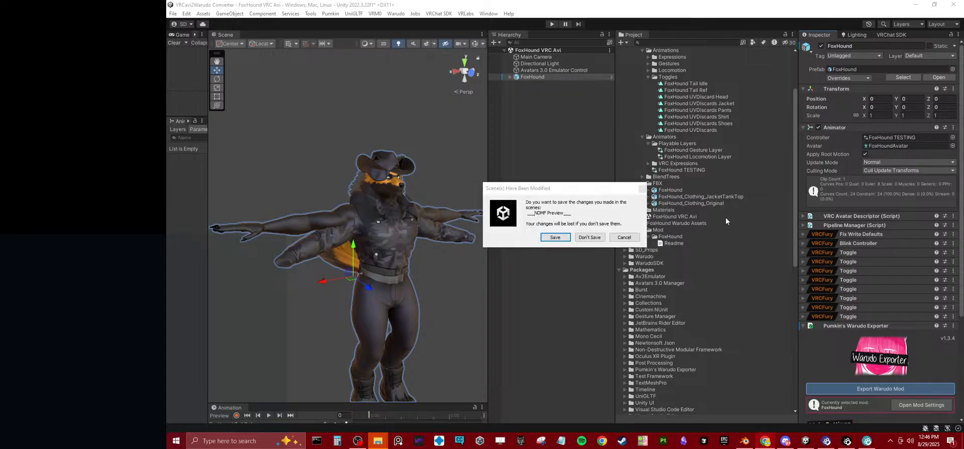
click(564, 238)
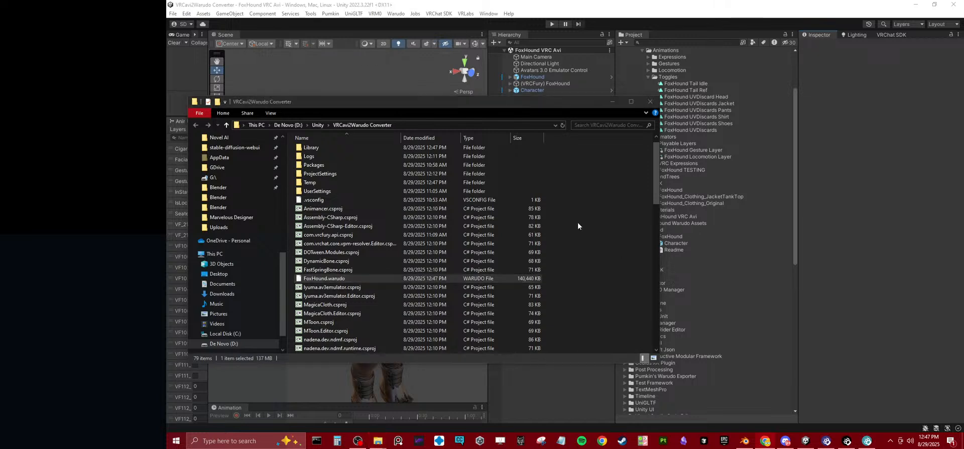
Step: Switch to File Explorer and bring up the VRCavi2Warudo Converter project folder together with Warudo's Characters folder
click(898, 244)
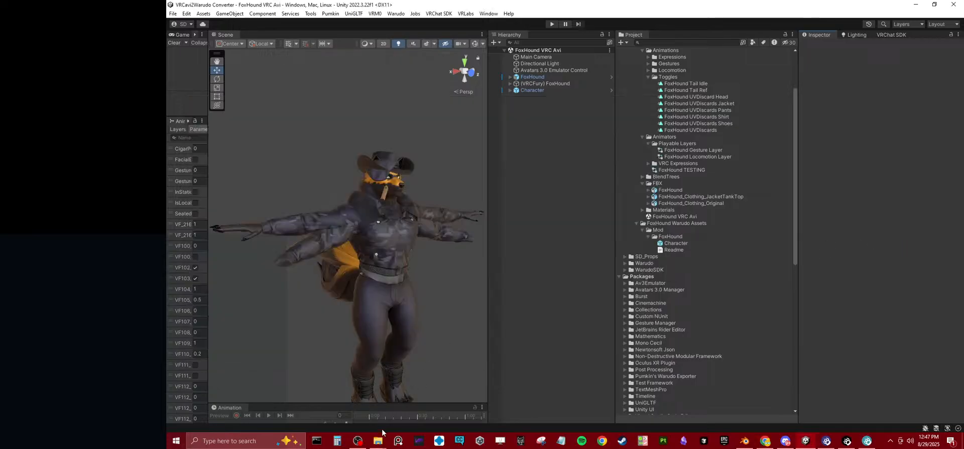
mouse_move(383, 435)
click(492, 388)
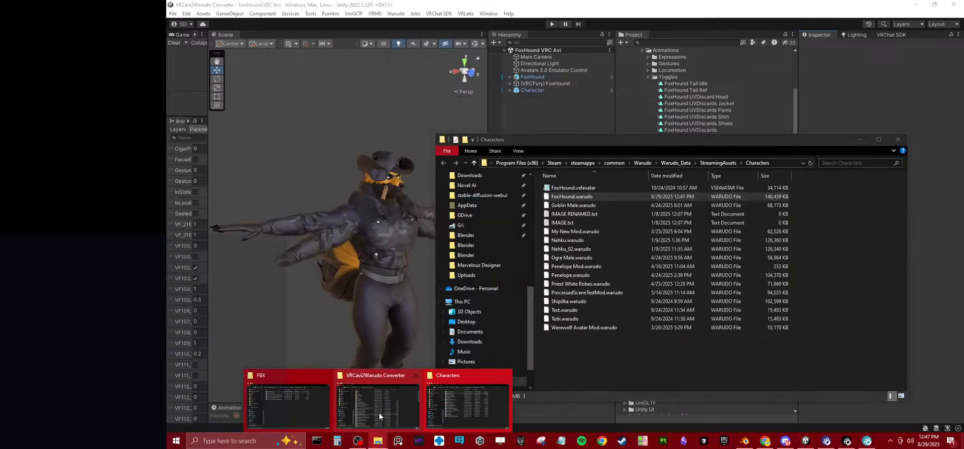
click(379, 412)
click(708, 337)
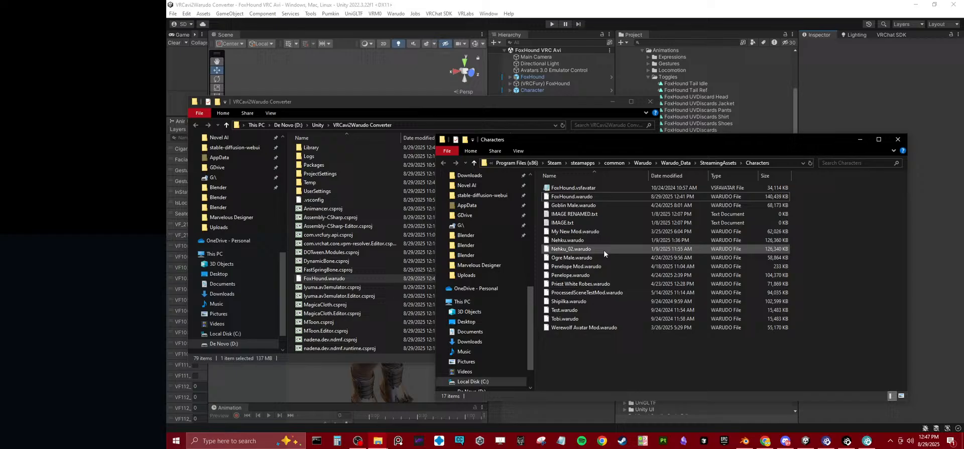
Step: Replace FoxHound.warudo in Warudo's Characters folder with the newly exported copy from the VRCavi2Warudo Converter folder
click(570, 199)
drag(570, 199, 387, 108)
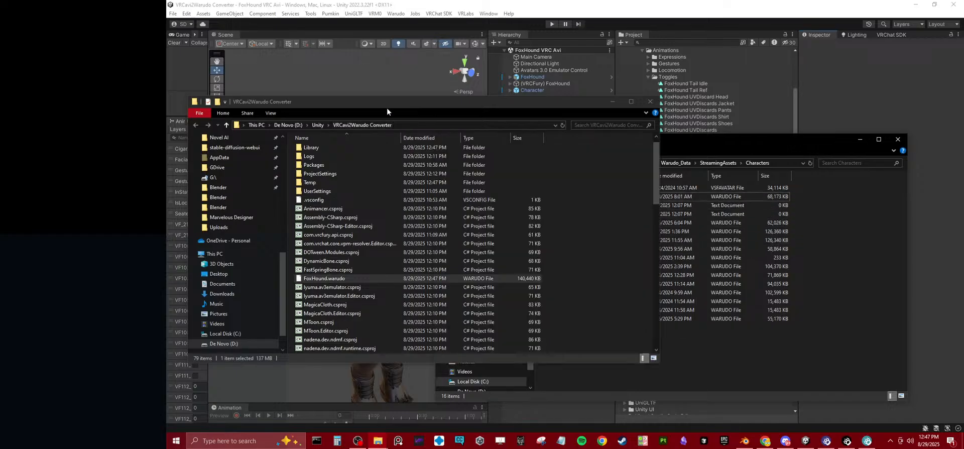
drag(348, 282, 709, 356)
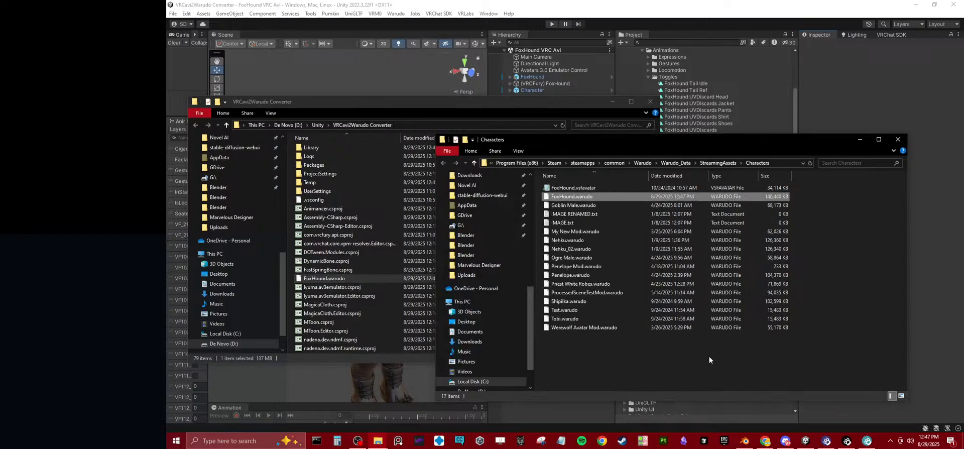
click(854, 103)
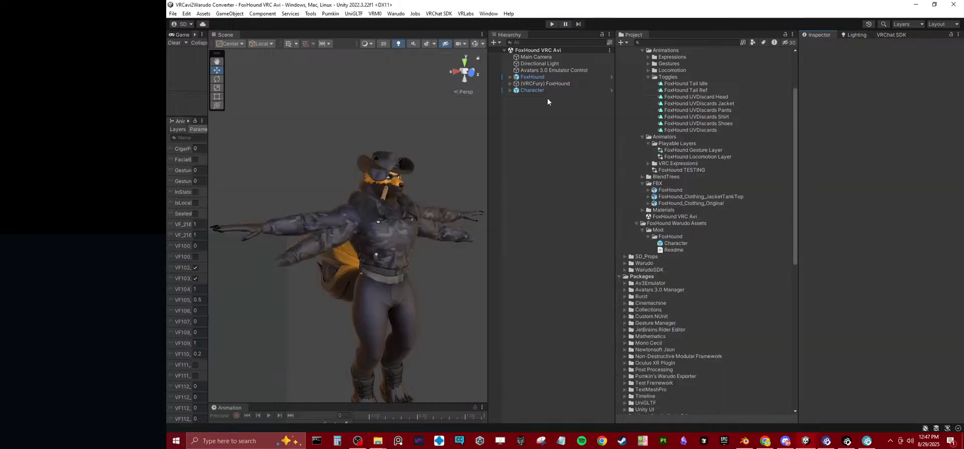
Step: Inspect the components of the scene's Character object and of the Character prefab in the FoxHound mod folder
click(533, 91)
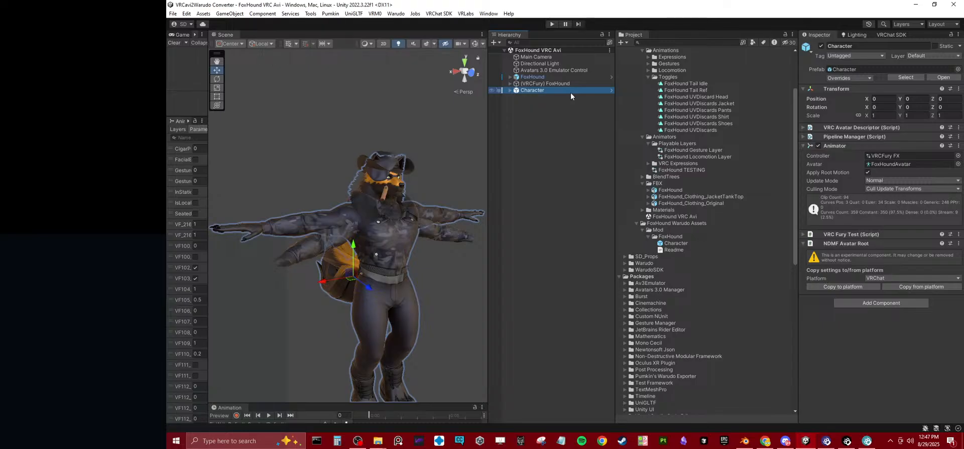
click(676, 243)
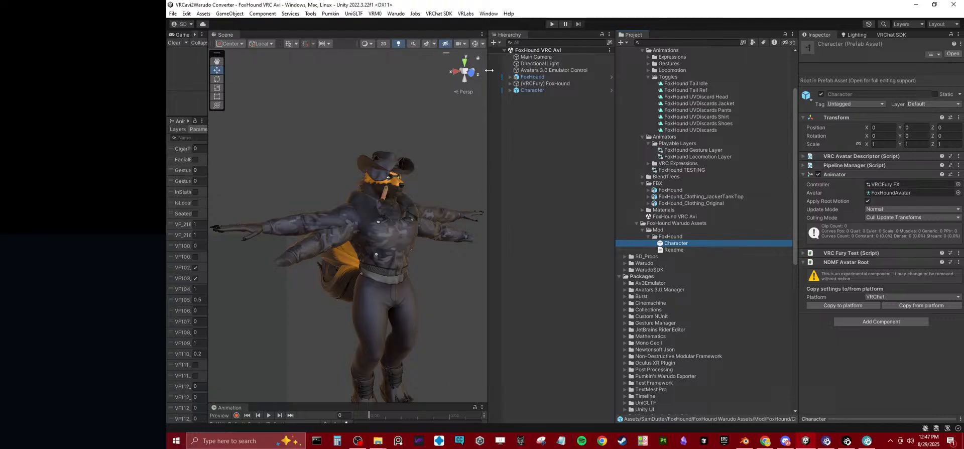
Step: Check the FoxHound avatar in Warudo and the FoxHound.warudo file in the Characters folder
click(827, 441)
drag(630, 195, 576, 198)
key(alt+Tab)
click(378, 441)
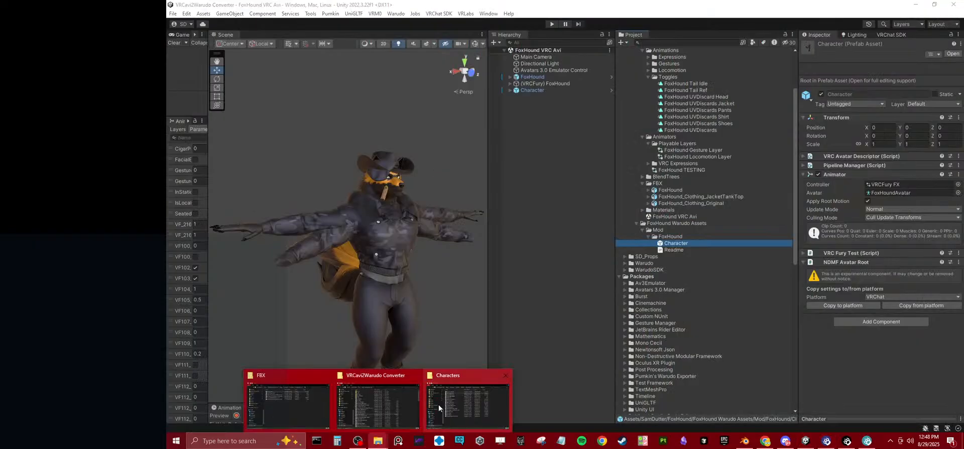
click(439, 405)
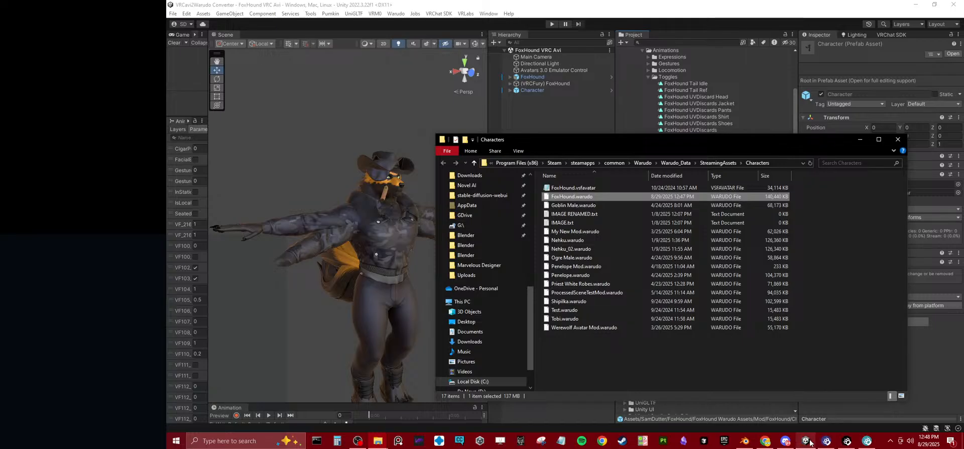
Step: Switch to the Warudo Editor and reload Character 1 by setting its source to None and back to FoxHound
click(826, 440)
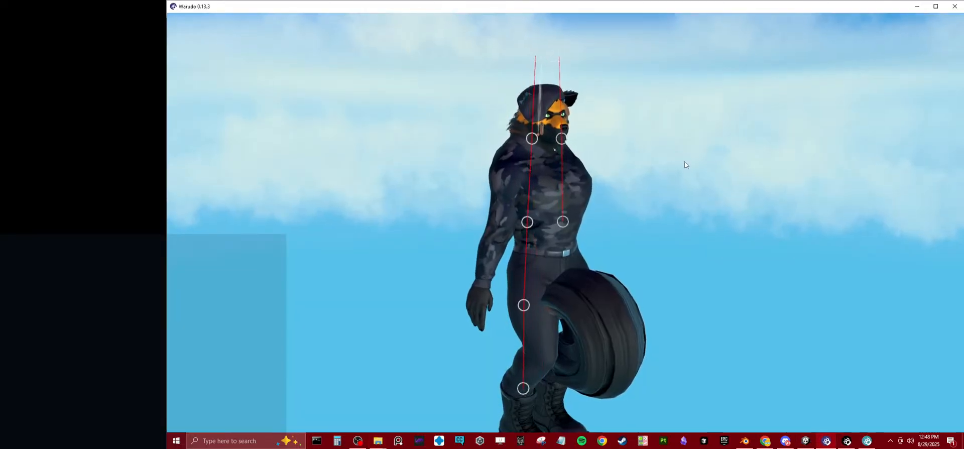
click(848, 440)
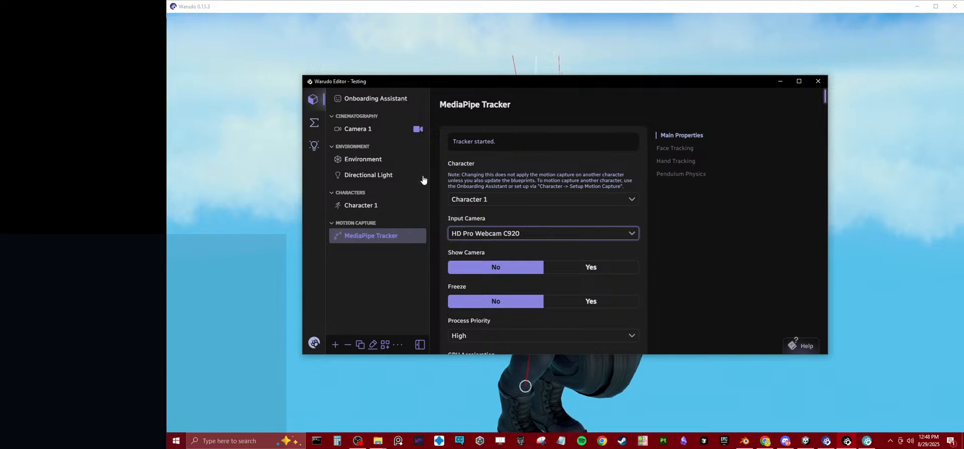
click(354, 221)
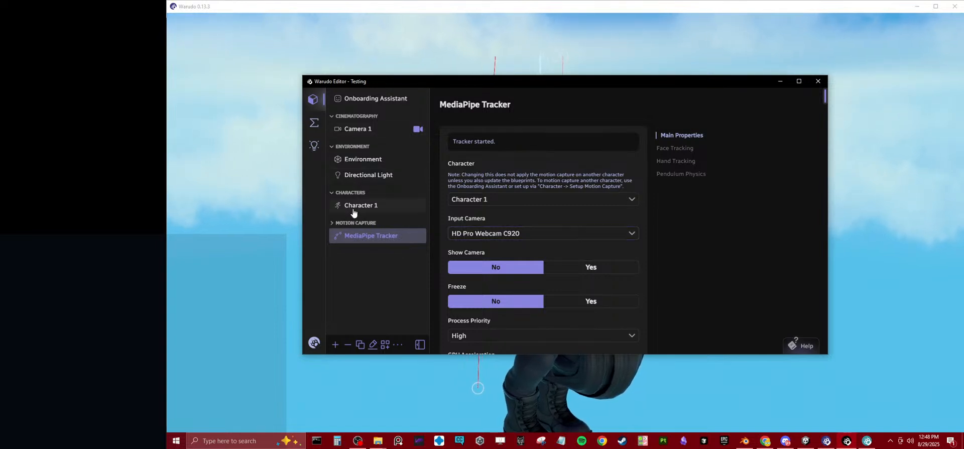
click(353, 210)
scroll(551, 198, down, 5)
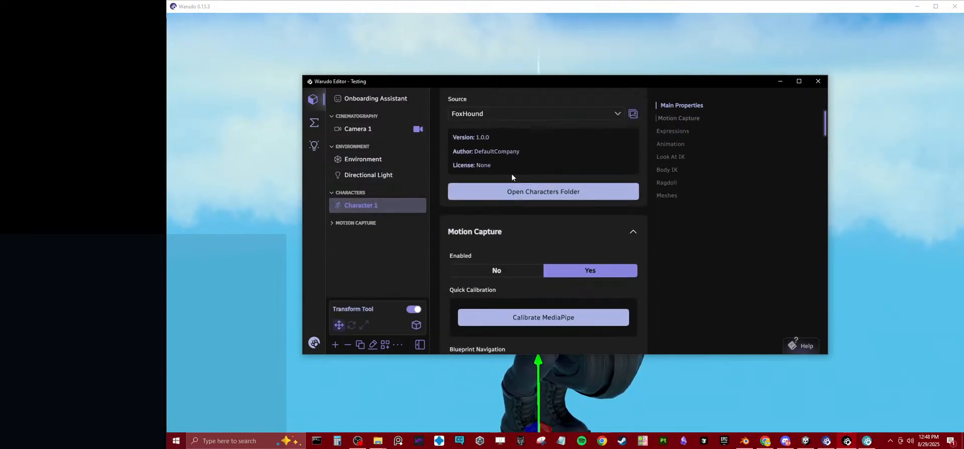
scroll(511, 176, up, 1)
click(549, 160)
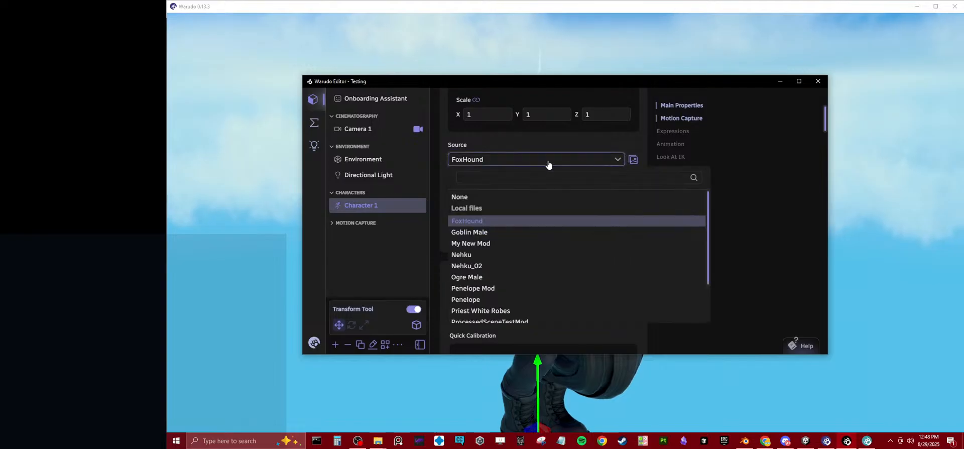
click(470, 197)
click(500, 160)
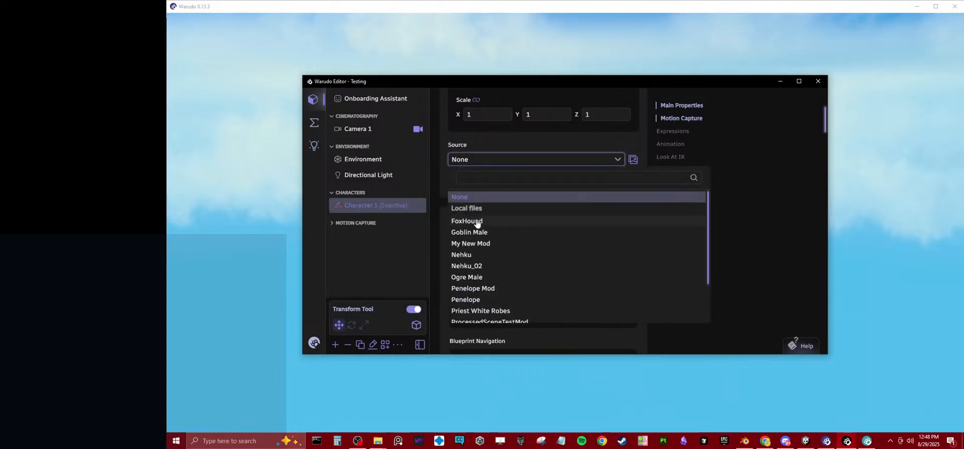
click(477, 223)
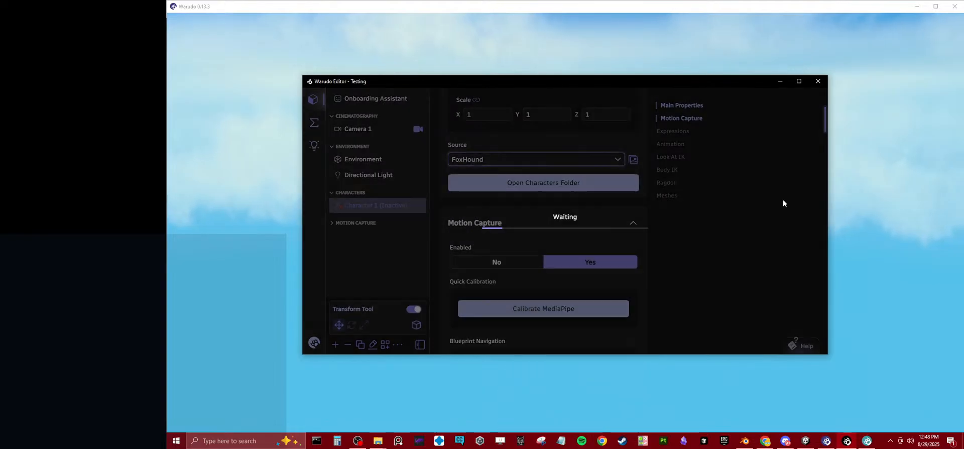
Step: Examine the reloaded FoxHound avatar from different angles in the Warudo window, including its tail
click(892, 170)
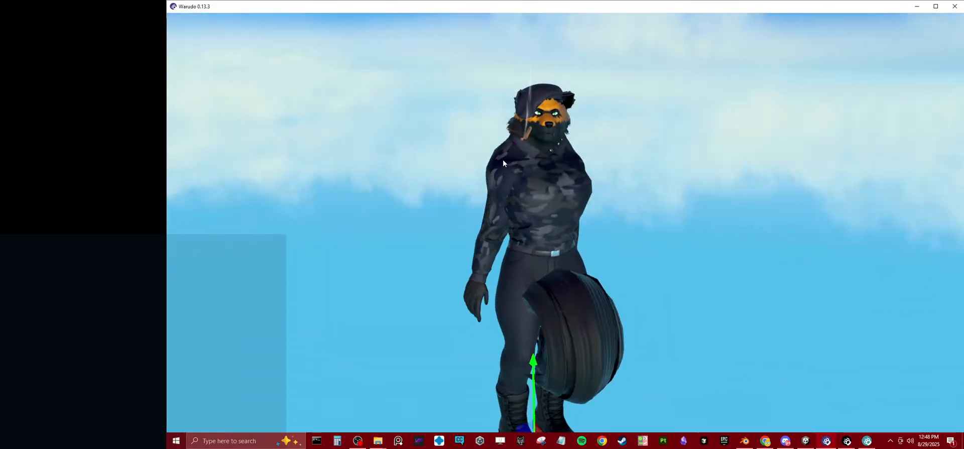
drag(503, 160, 614, 183)
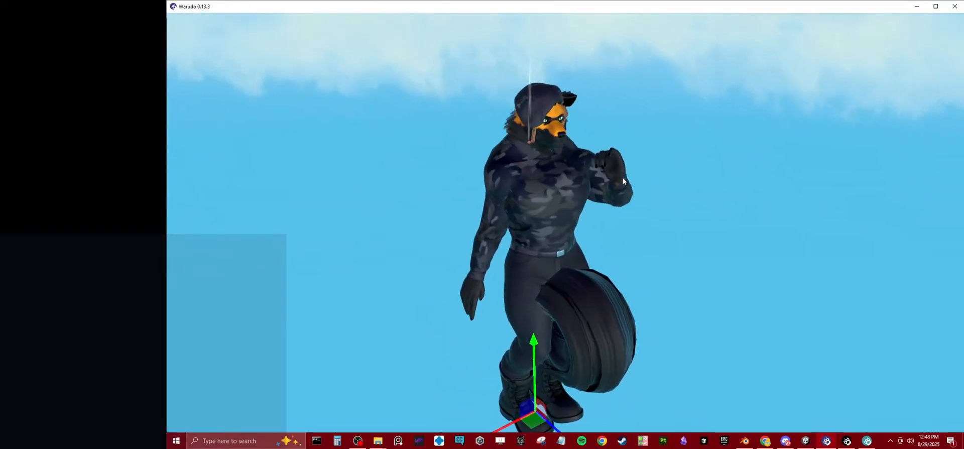
drag(623, 182, 450, 316)
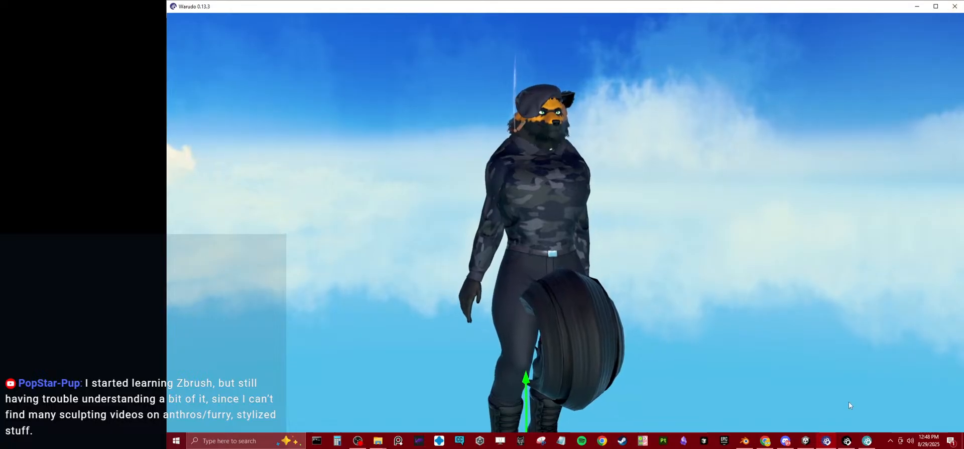
Step: Switch to Unity and deactivate the Character object in the scene
click(806, 441)
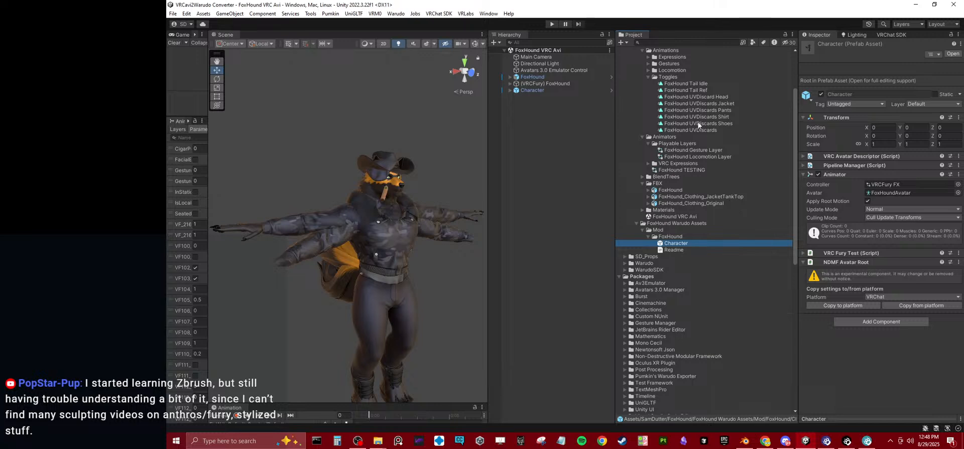
click(525, 77)
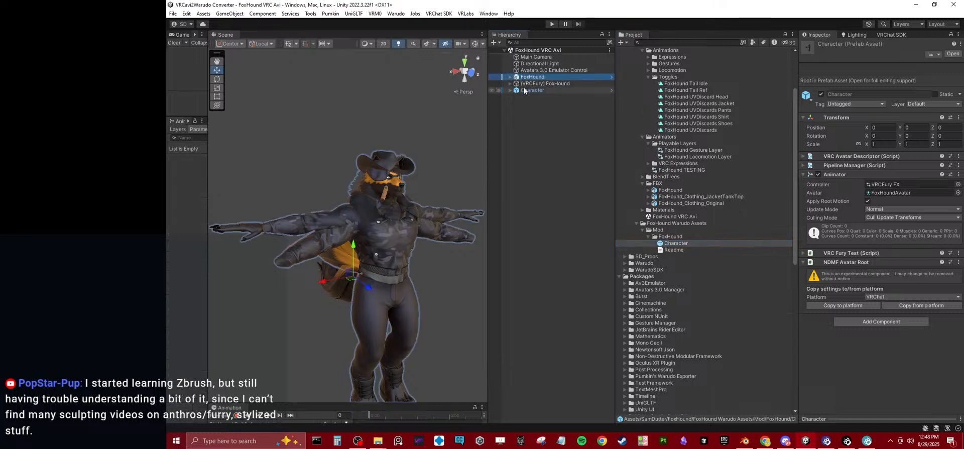
click(527, 90)
click(820, 47)
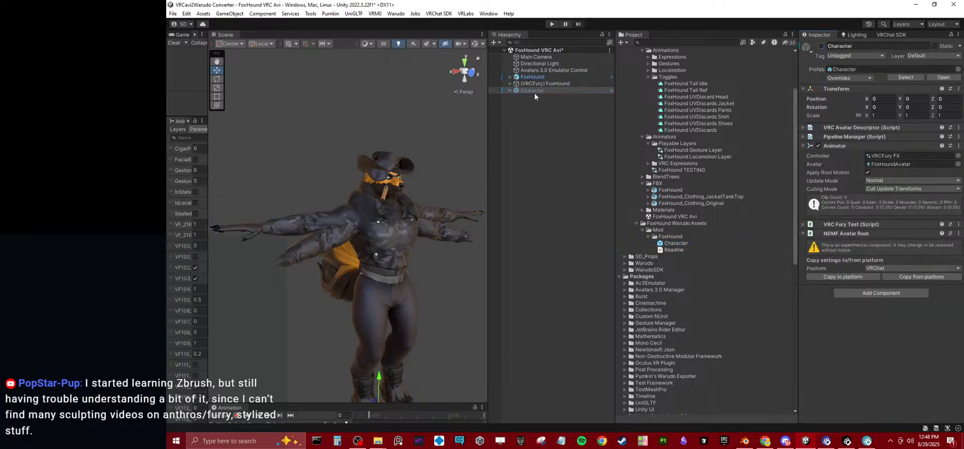
Step: Clear the FoxHound TESTING controller from the FoxHound object's Animator, then collapse that component
click(535, 78)
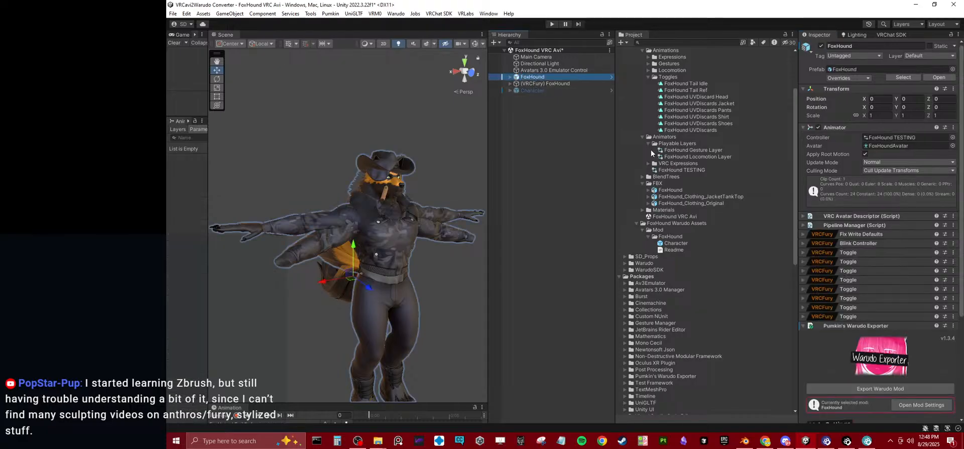
click(887, 137)
key(Delete)
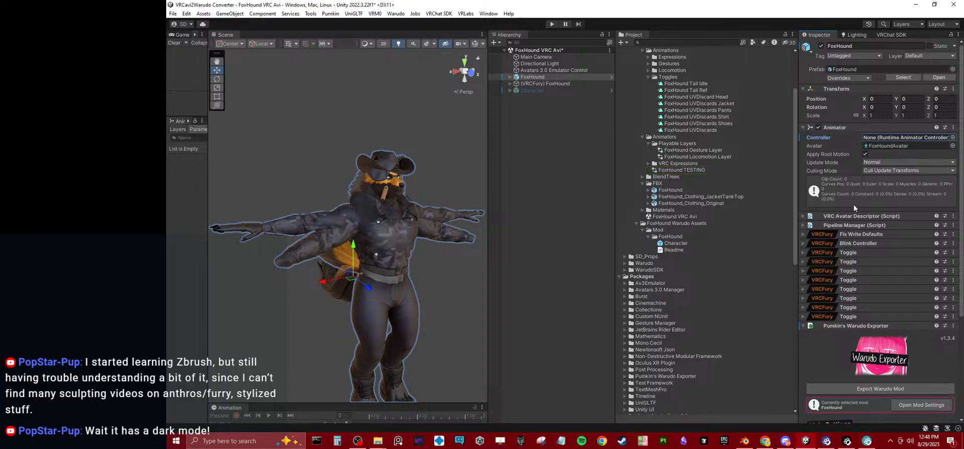
click(849, 127)
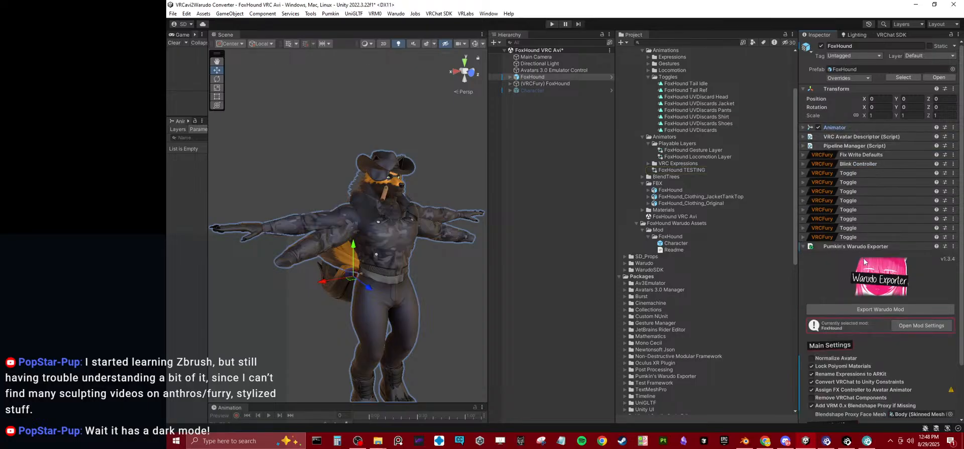
Step: Disable Convert VRChat to Unity Constraints in Pumkin's Warudo Exporter and export the Warudo mod, saving the scene changes
scroll(866, 267, down, 2)
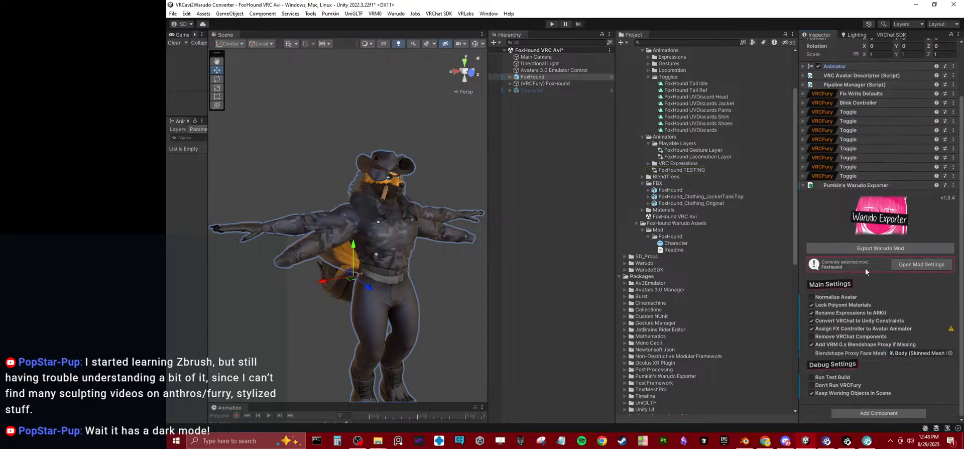
click(839, 322)
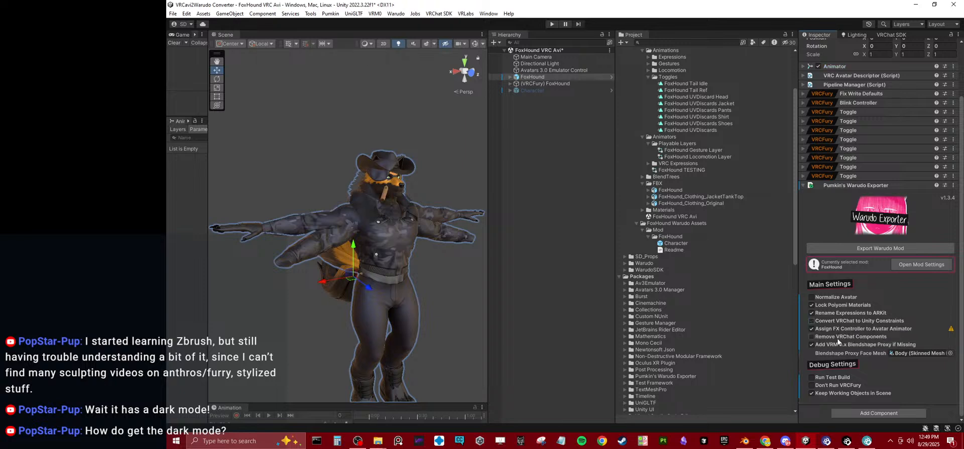
click(882, 248)
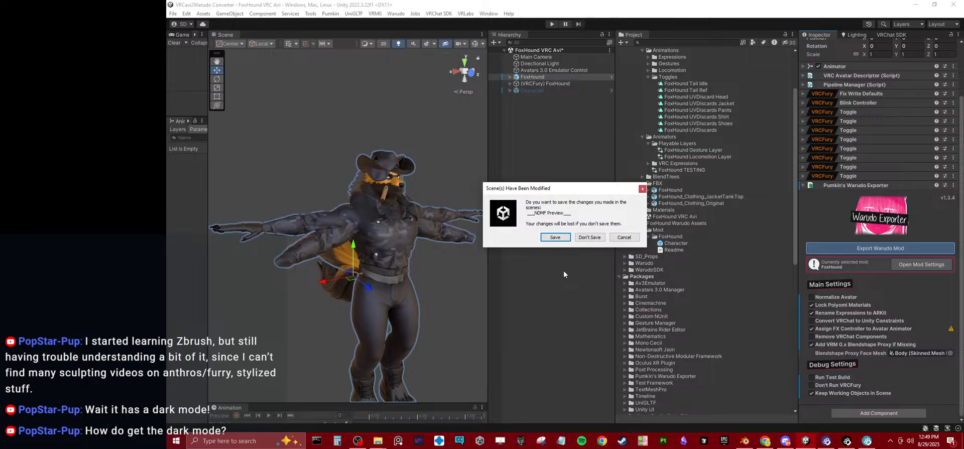
click(559, 240)
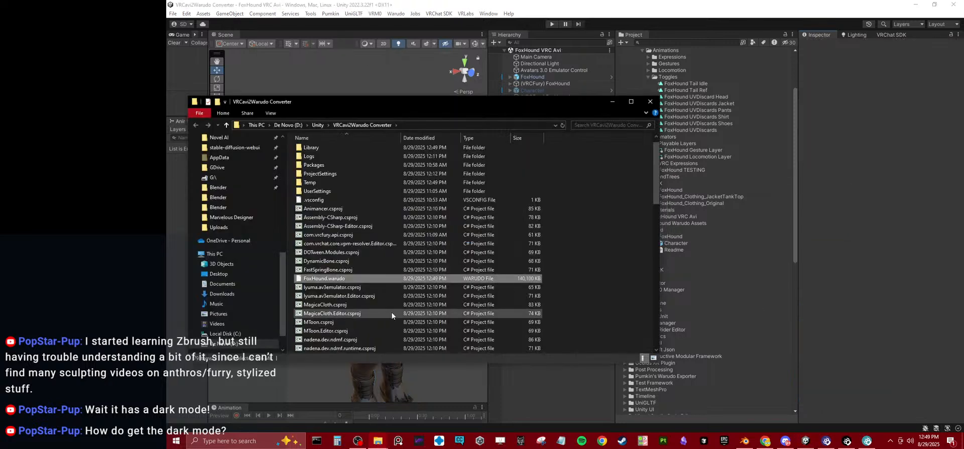
Step: Delete the old FoxHound.warudo from the Characters folder and move in the copy exported without constraint conversion
mouse_move(382, 438)
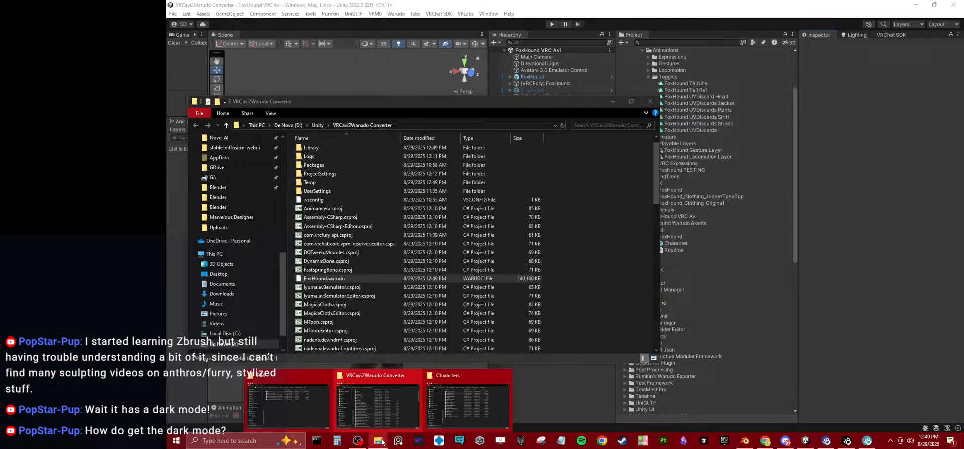
click(472, 402)
click(576, 186)
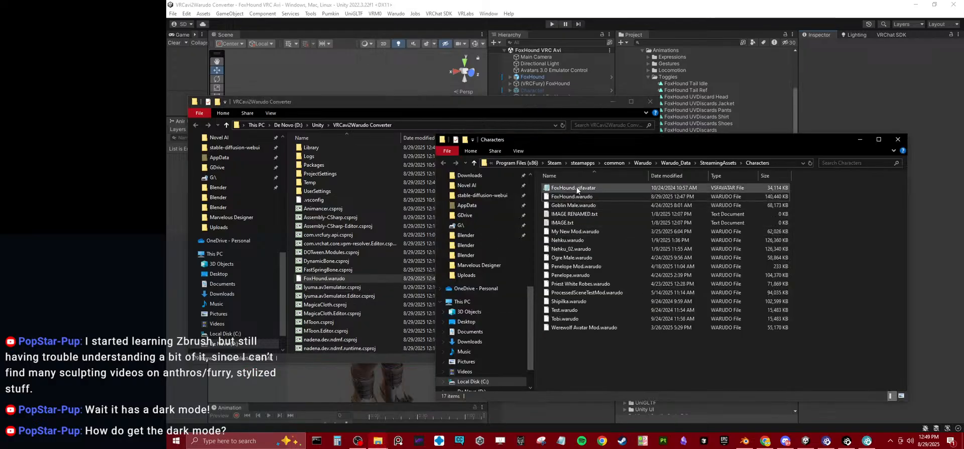
click(576, 195)
key(Delete)
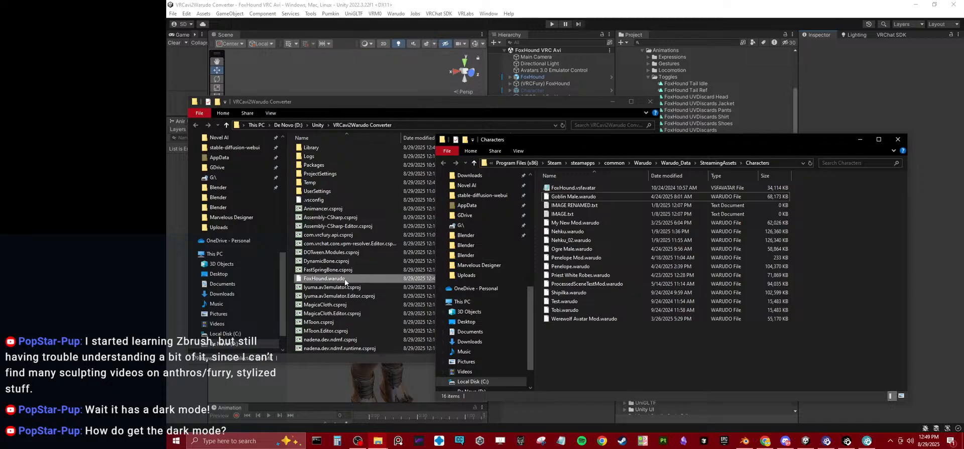
drag(345, 280, 680, 346)
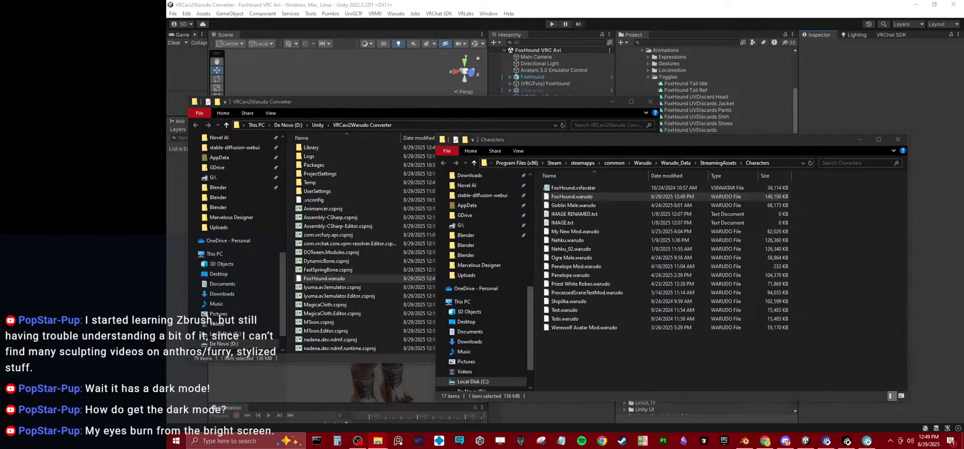
Step: Switch to Warudo and examine the updated FoxHound avatar's tail from different angles
click(827, 441)
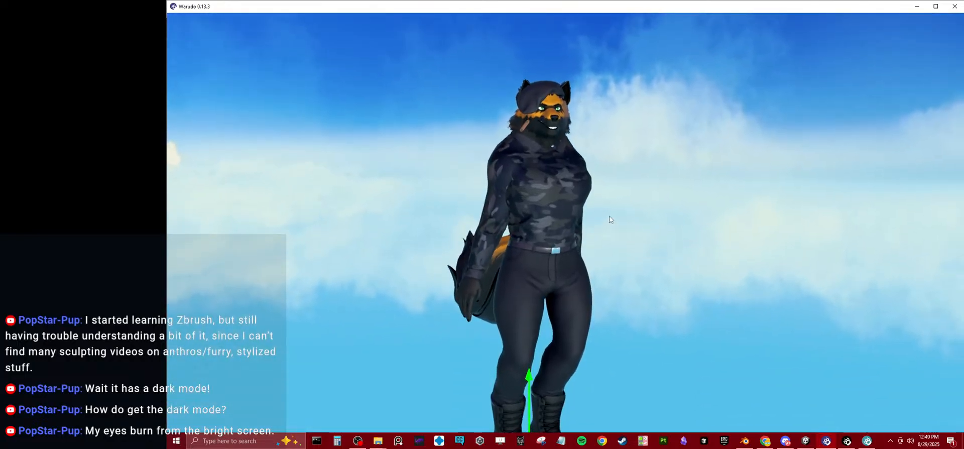
drag(609, 216, 617, 233)
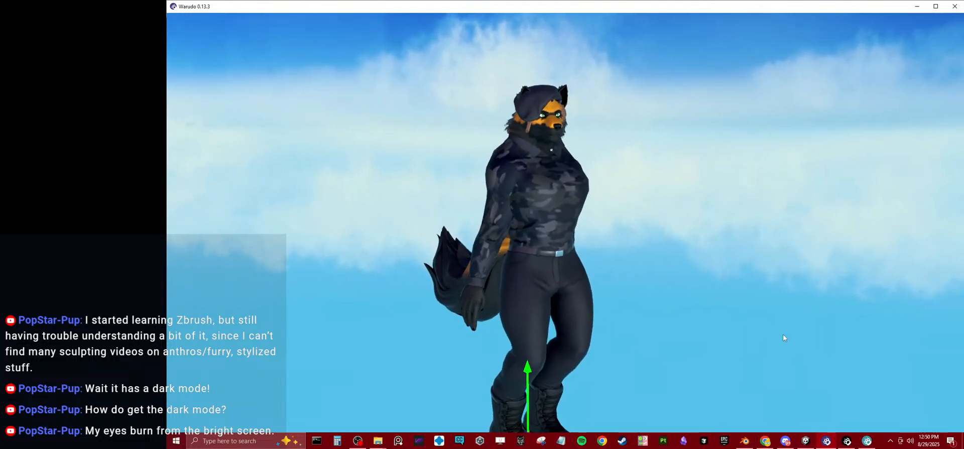
Step: Switch to Unity and enable Convert VRChat to Unity Constraints in the FoxHound object's Pumkin's Warudo Exporter
key(alt+Tab)
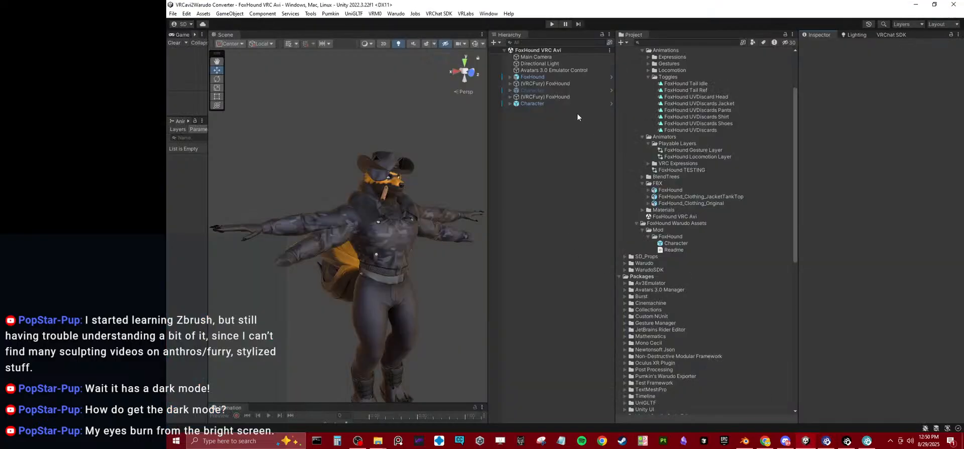
click(533, 104)
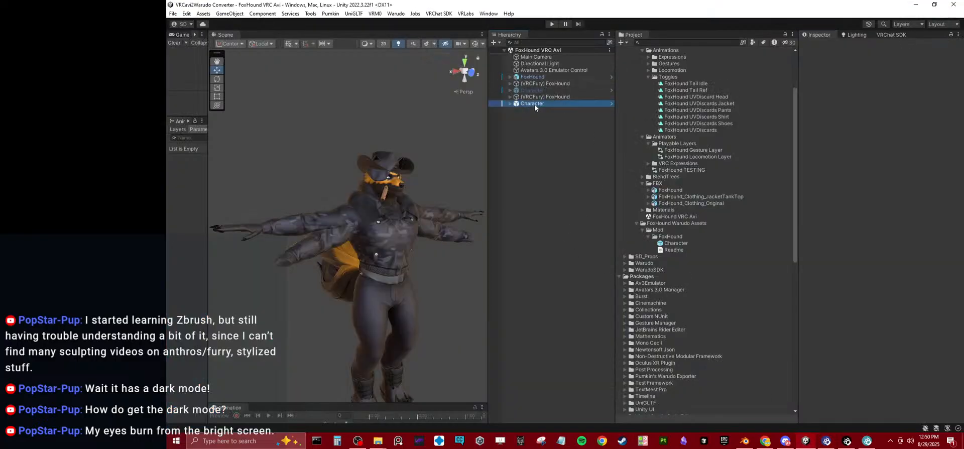
click(541, 77)
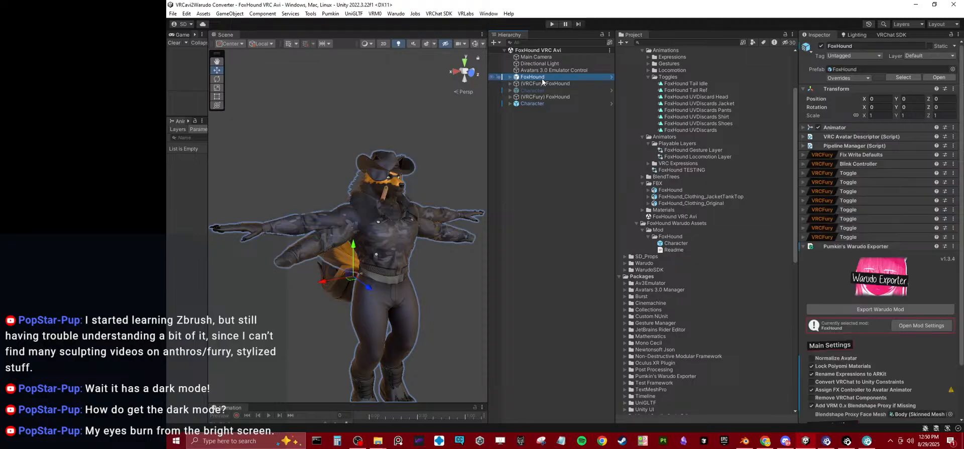
scroll(884, 272, down, 3)
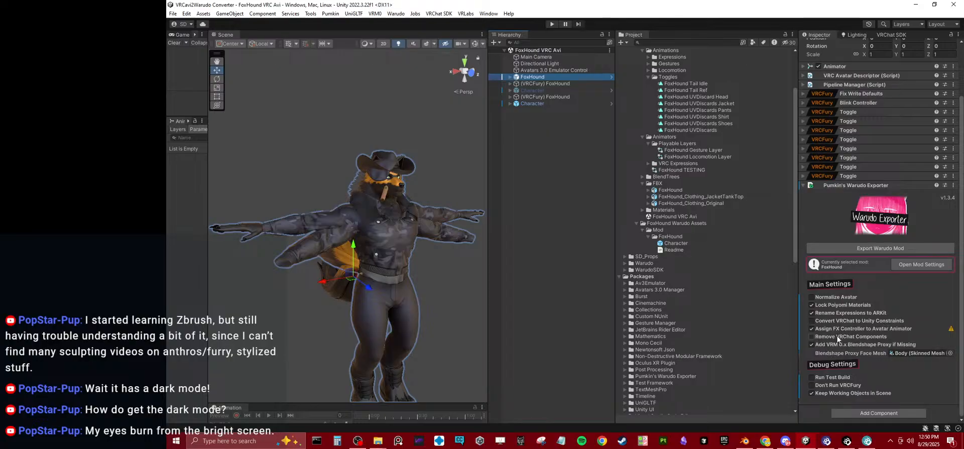
mouse_move(837, 339)
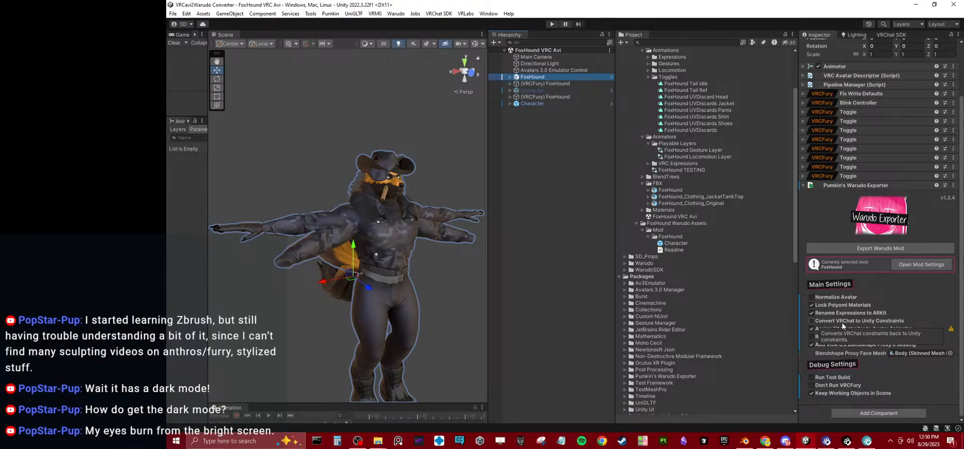
click(842, 321)
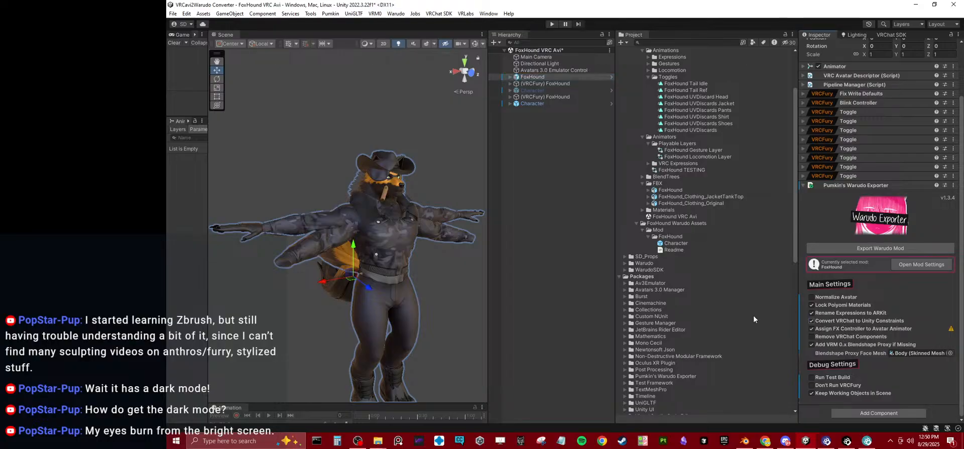
Step: Export the FoxHound Warudo mod, saving the modified preview scene, and close the export folder window
click(876, 249)
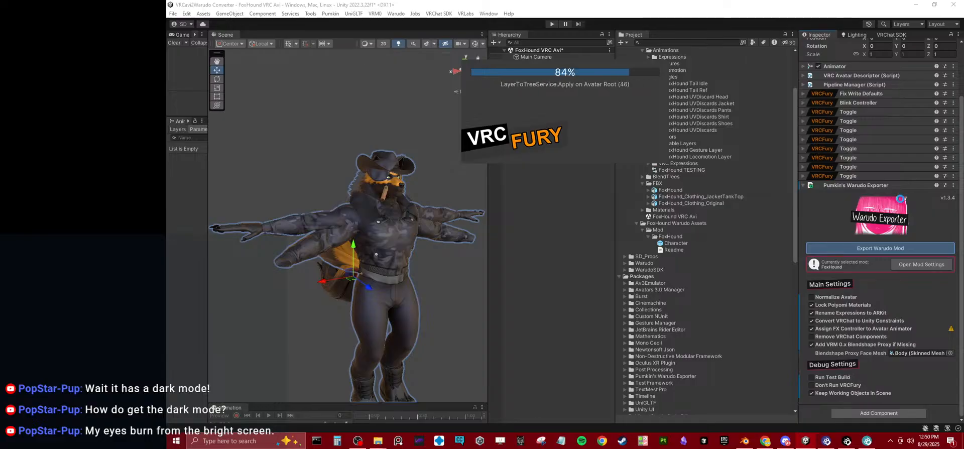
mouse_move(380, 442)
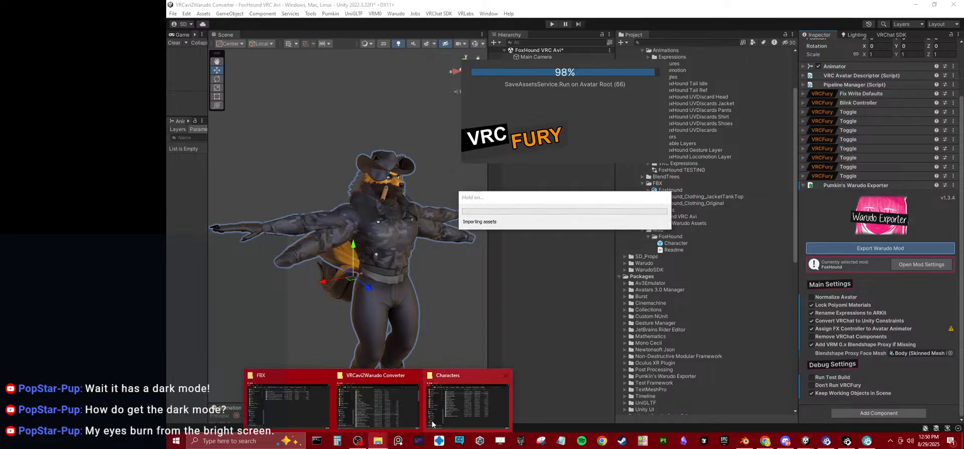
click(472, 402)
click(781, 161)
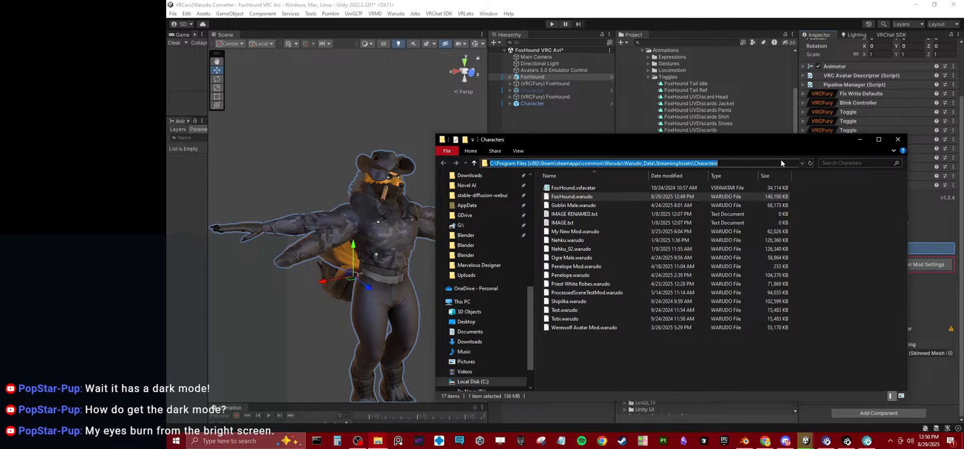
click(693, 4)
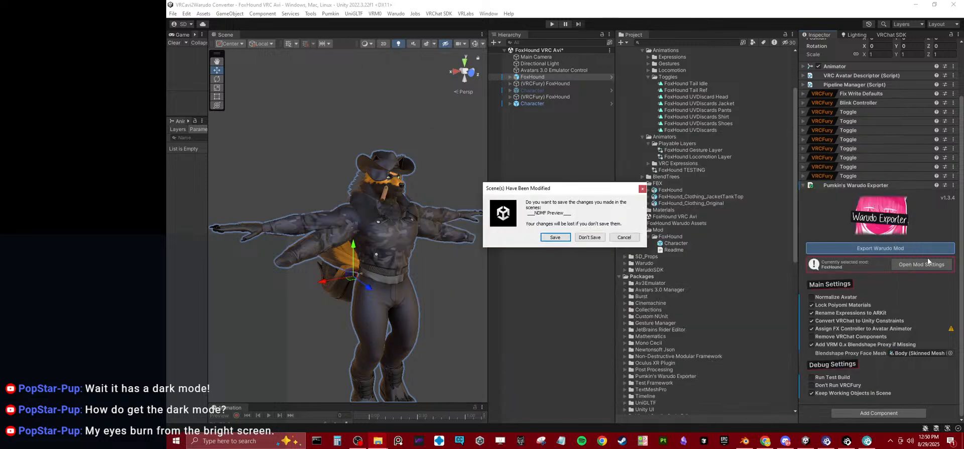
click(556, 237)
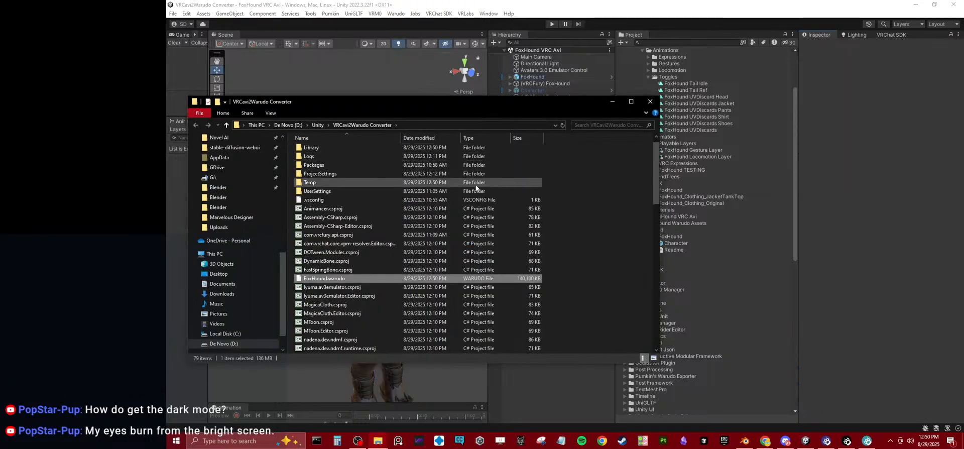
click(650, 102)
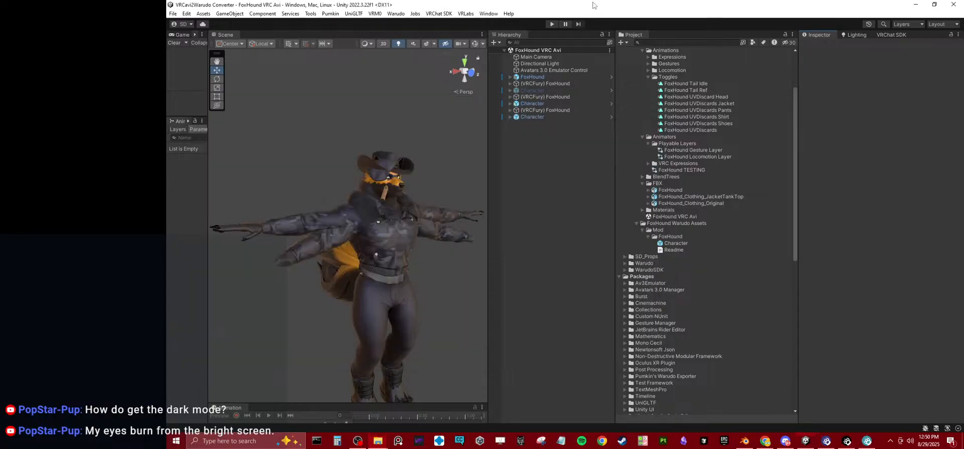
Step: Delete the older (VRCFury) FoxHound and Character copies from the hierarchy, keeping the newest pair, and save the scene
click(532, 103)
shift+click(534, 86)
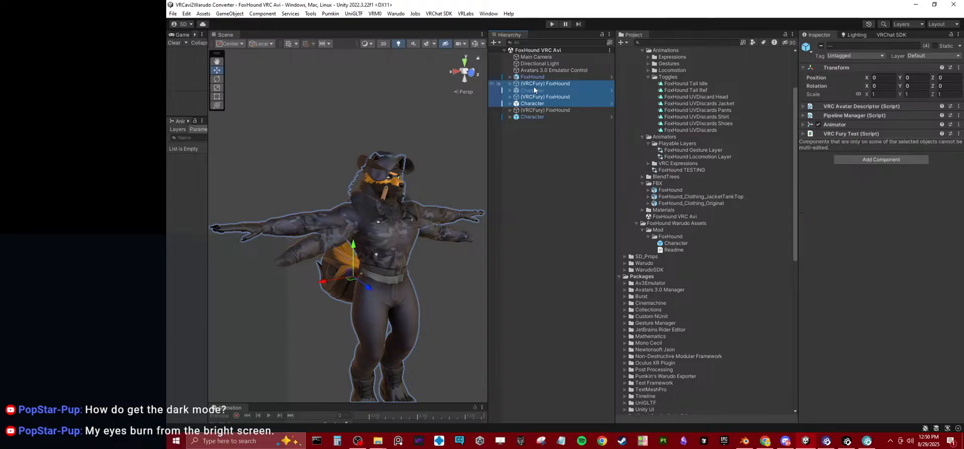
key(Delete)
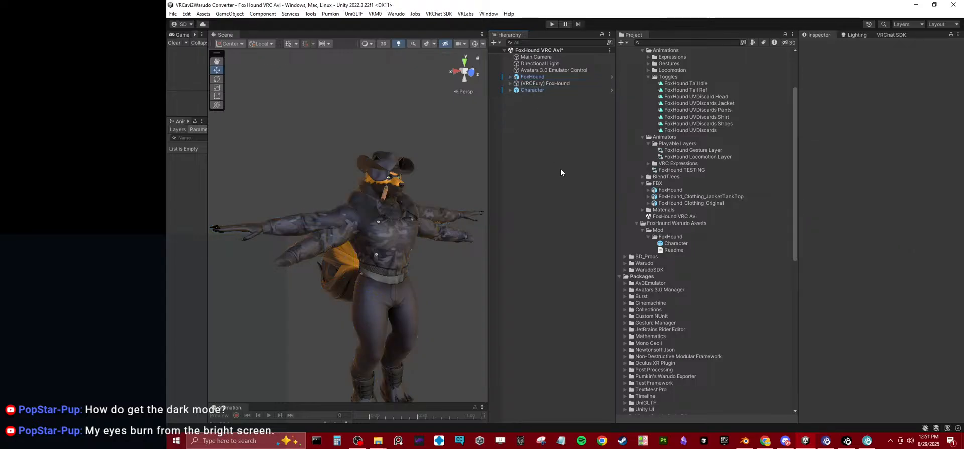
key(ctrl+s)
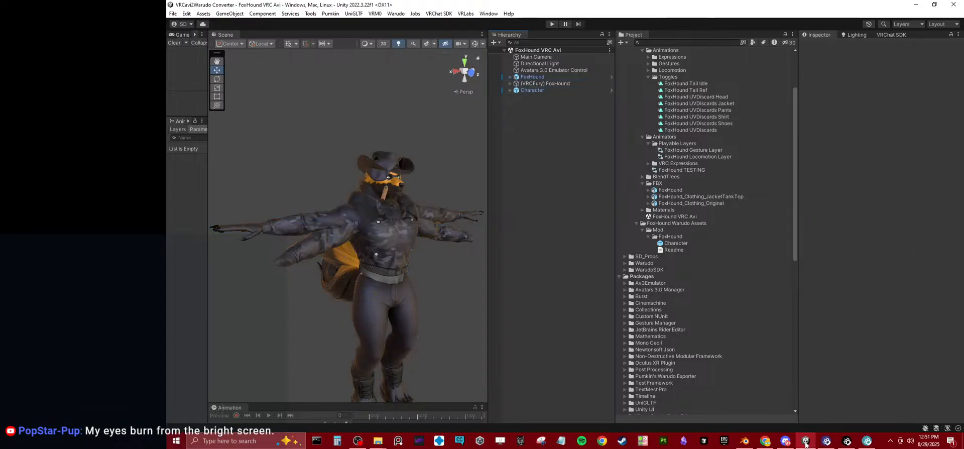
Step: Switch to Warudo and examine the FoxHound avatar's head, body and tail from the front and side
click(824, 442)
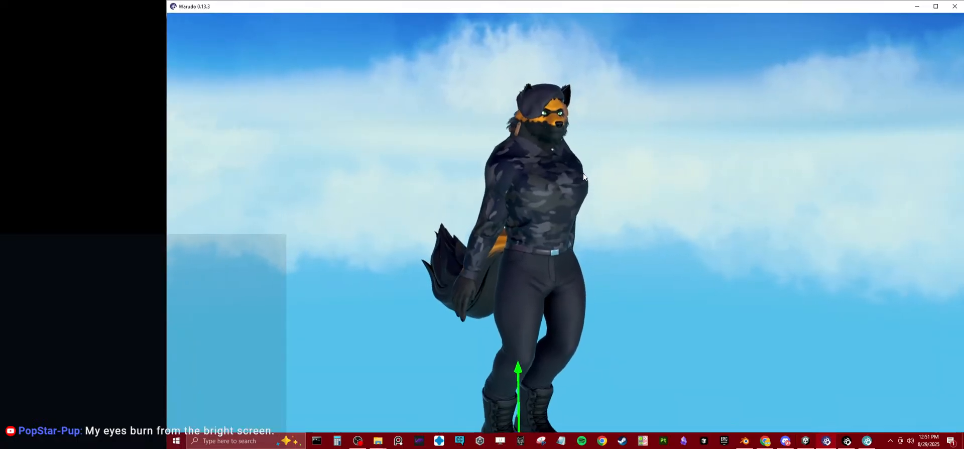
drag(585, 175, 535, 200)
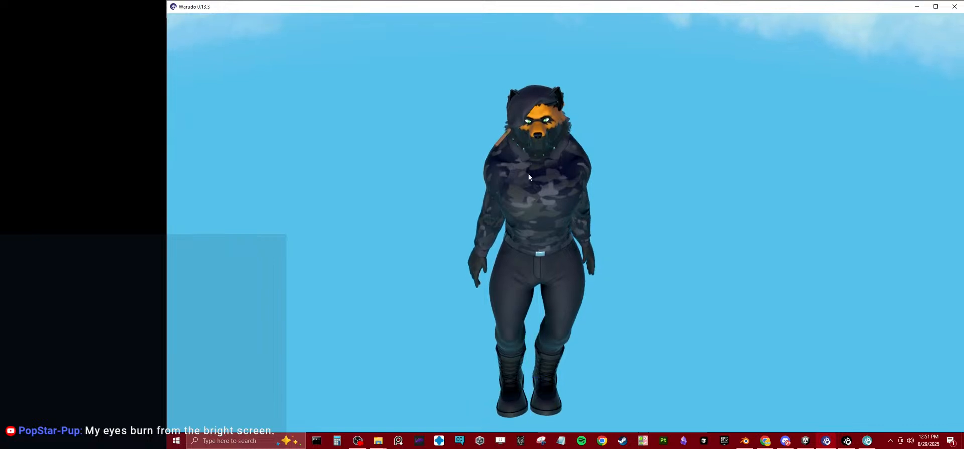
scroll(518, 200, up, 3)
scroll(518, 200, up, 4)
middle_drag(506, 132, 531, 196)
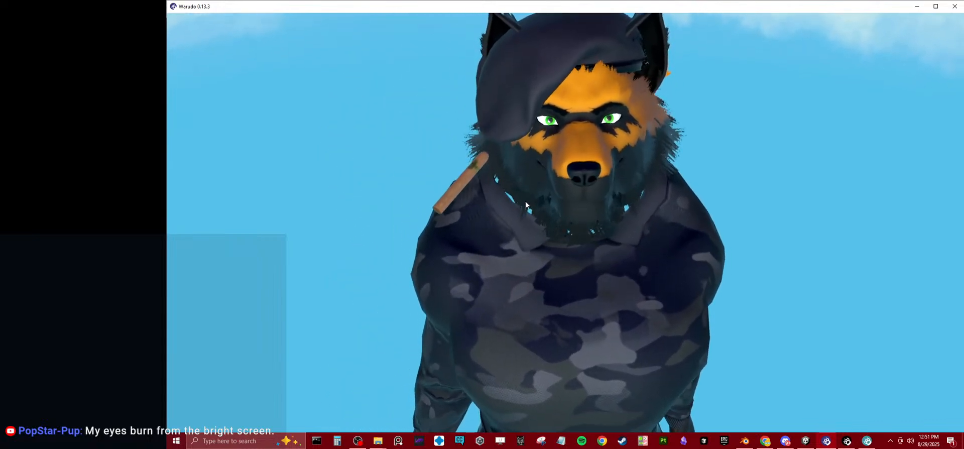
drag(526, 200, 581, 139)
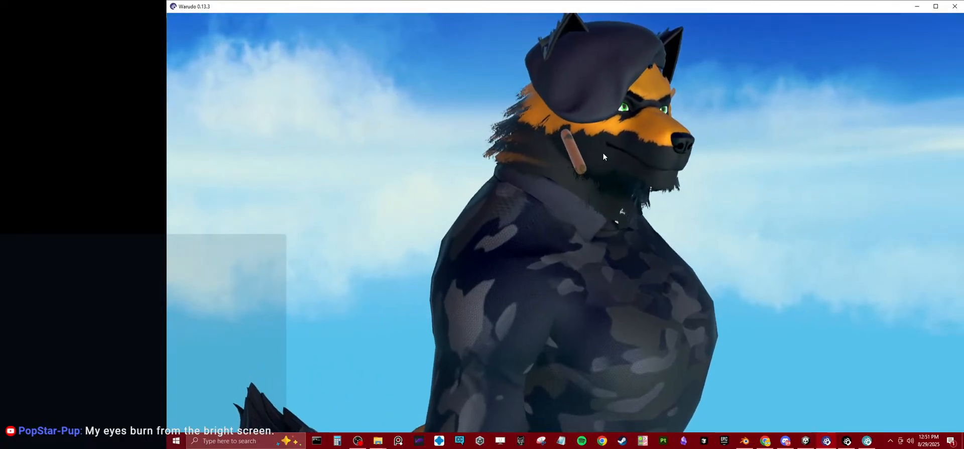
scroll(604, 157, down, 5)
mouse_move(641, 255)
mouse_down()
mouse_move(583, 254)
mouse_move(638, 267)
mouse_up()
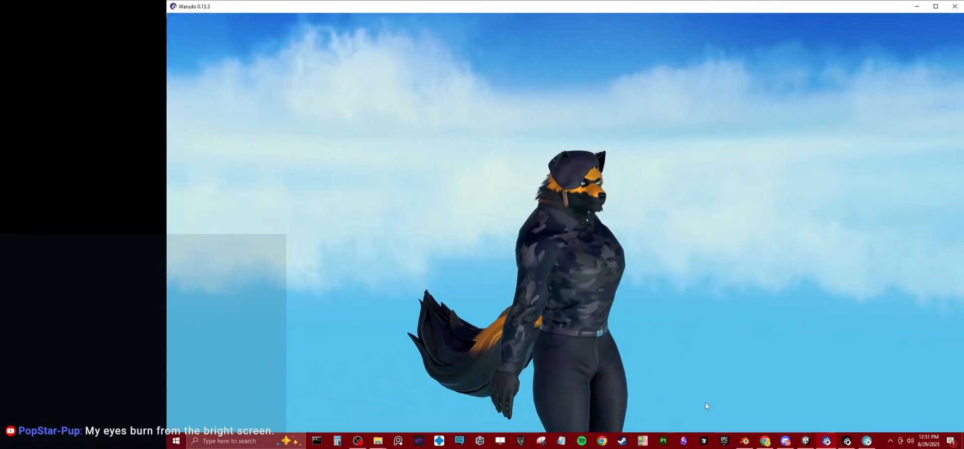
Step: Bring up the Warudo Editor and add a new blank blueprint
click(847, 441)
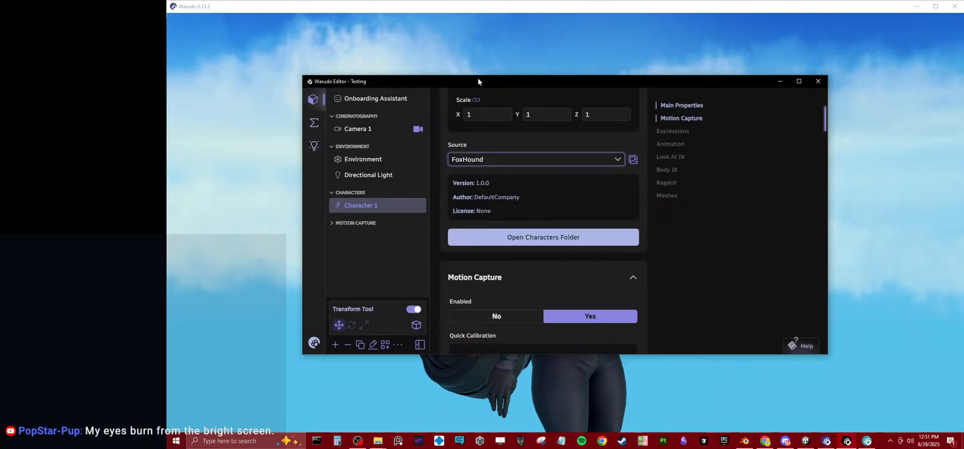
drag(478, 81, 775, 78)
click(609, 120)
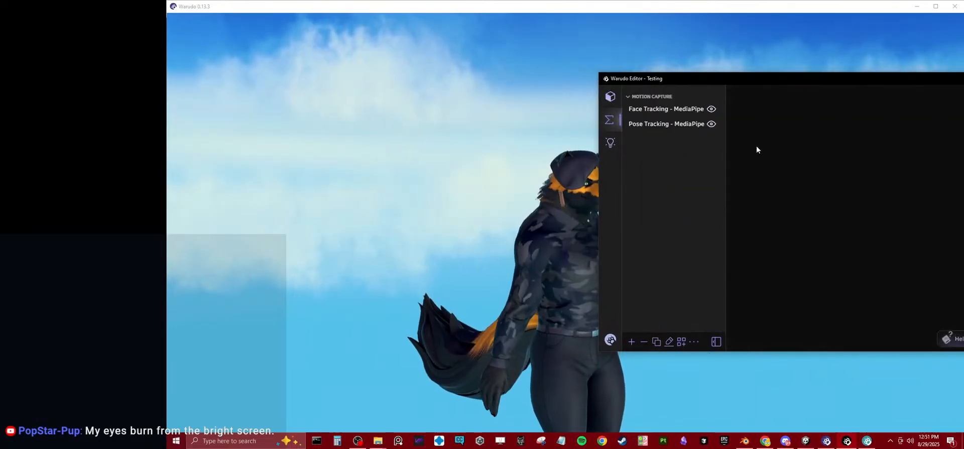
click(632, 342)
click(653, 340)
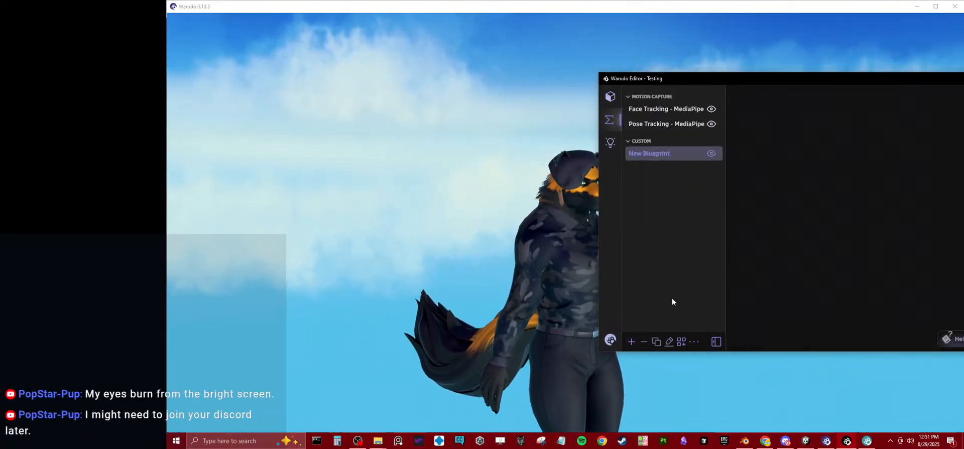
drag(794, 82, 459, 88)
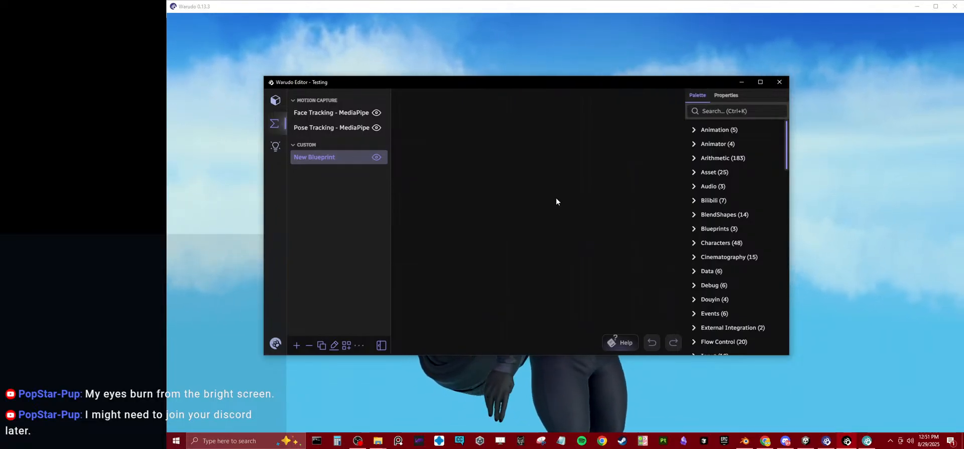
Step: Add a Set Animator Float node to the new blueprint with Character 1 as its Animated Asset
click(753, 111)
text(animator)
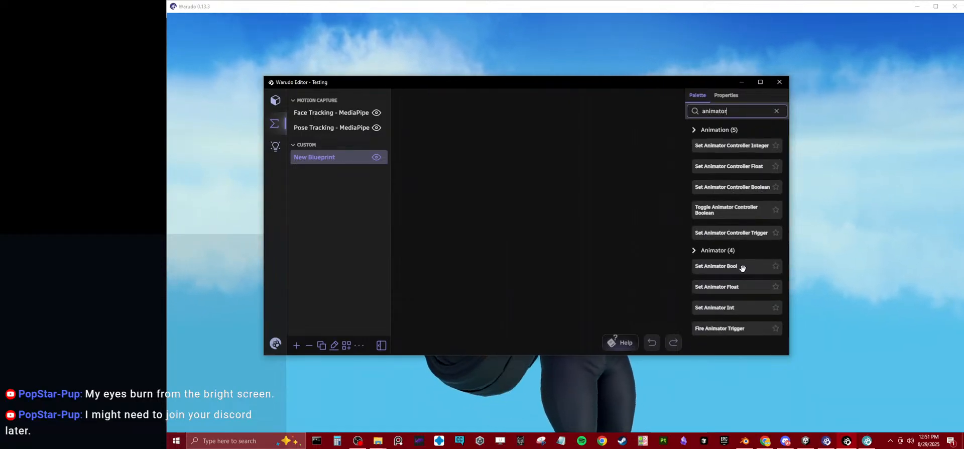
drag(738, 287, 513, 143)
click(545, 280)
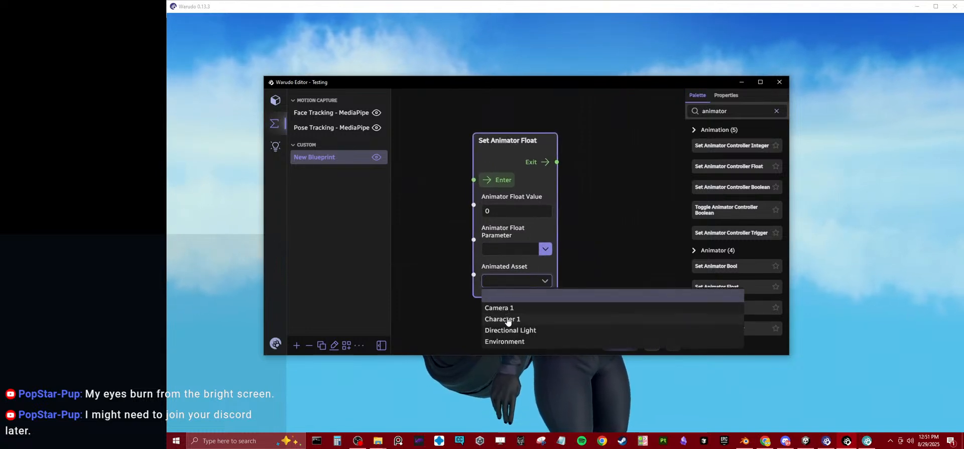
click(508, 319)
Step: Check which parameters the Set Animator Float node offers for Character 1, and close the Warudo Editor
click(547, 254)
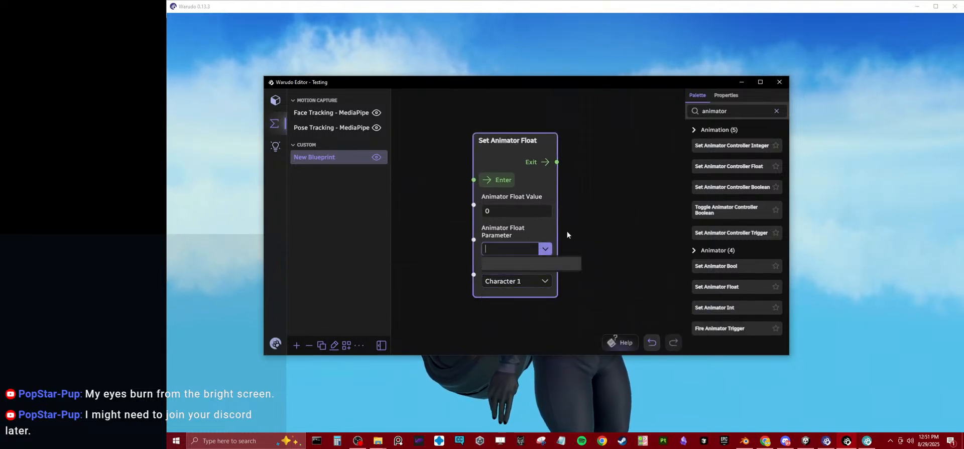
click(567, 235)
click(543, 251)
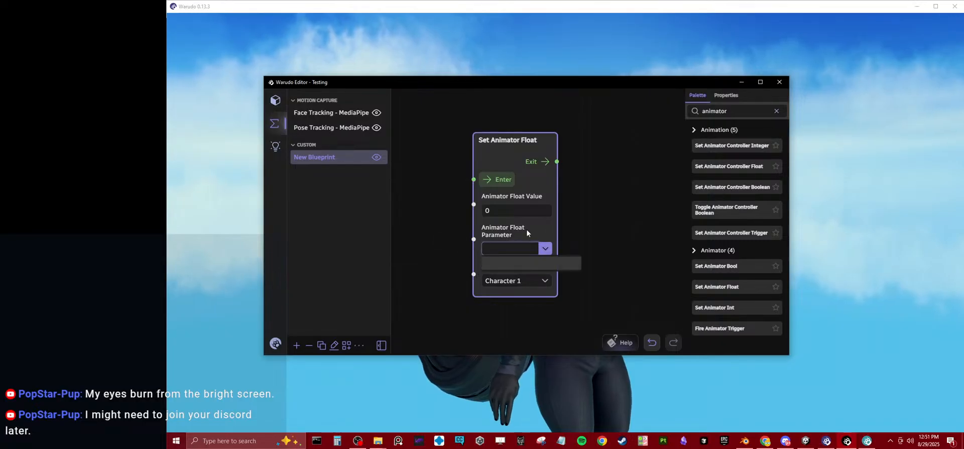
click(779, 80)
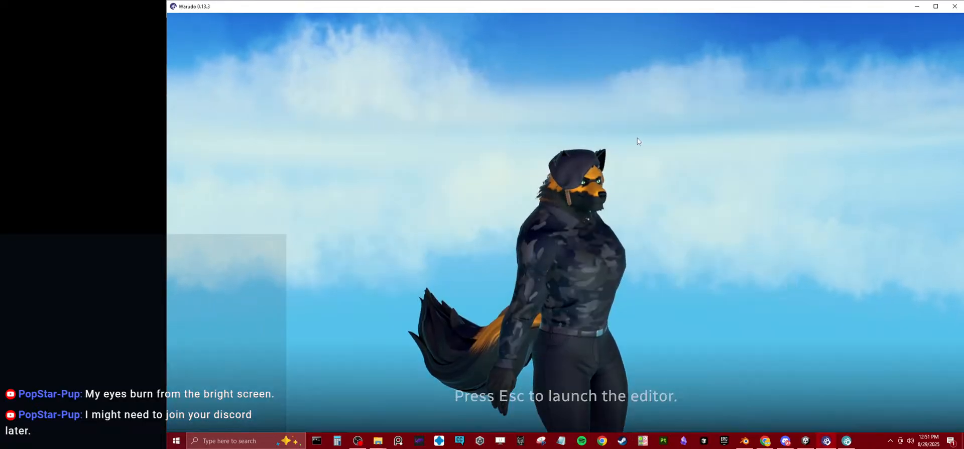
Step: Switch to Unity and inspect the Animator component of the Character prefab in the FoxHound mod folder
click(806, 440)
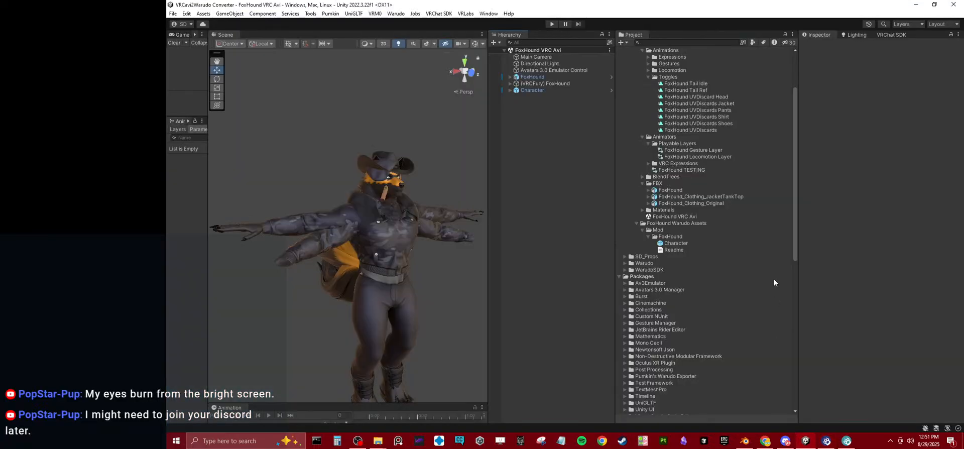
click(677, 243)
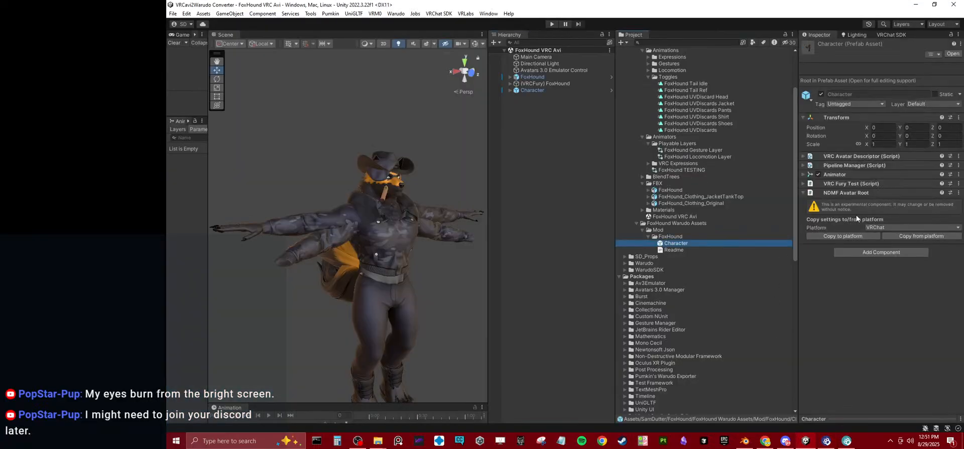
click(864, 176)
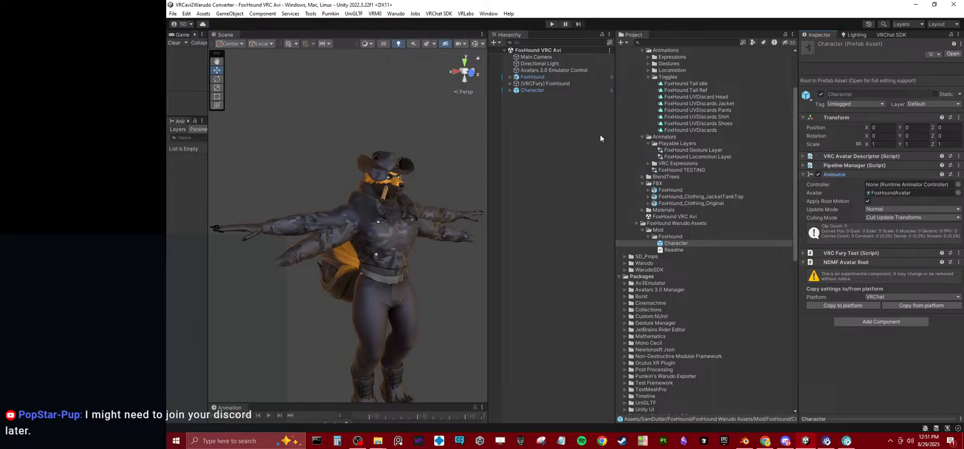
Step: Delete the remaining (VRCFury) FoxHound and Character working copies from the hierarchy
click(546, 83)
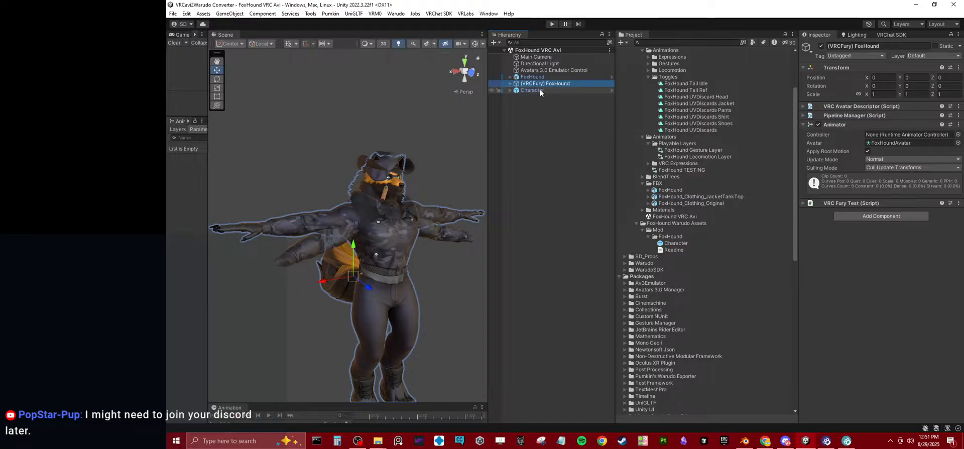
ctrl+click(540, 90)
key(Delete)
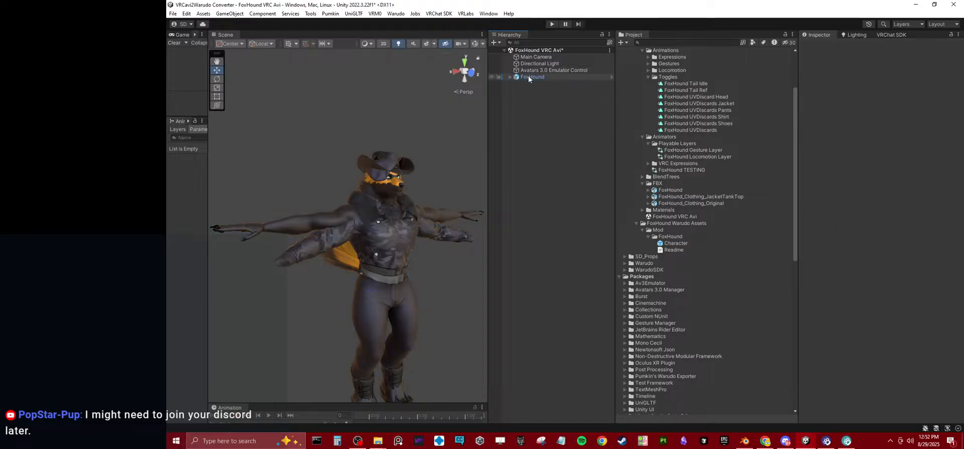
Step: Save the scene with FoxHound selected and enlarge the Console to show its log messages
click(530, 76)
scroll(897, 302, down, 5)
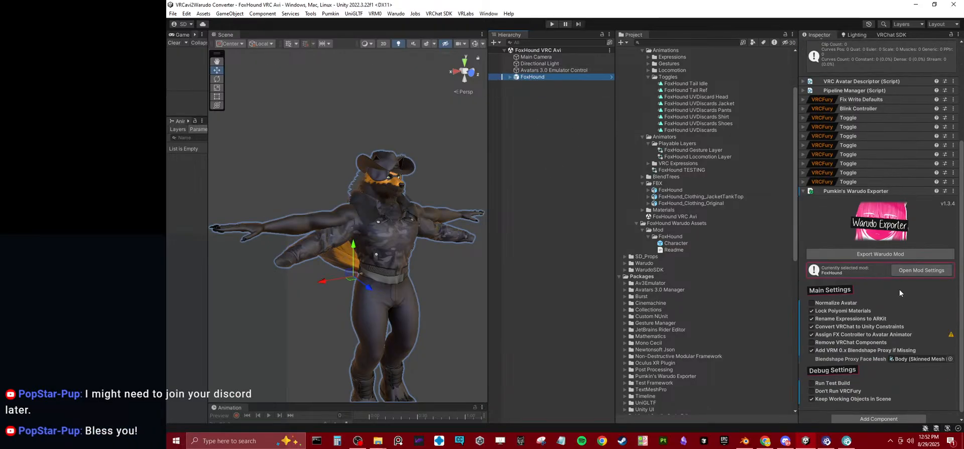
key(ctrl+s)
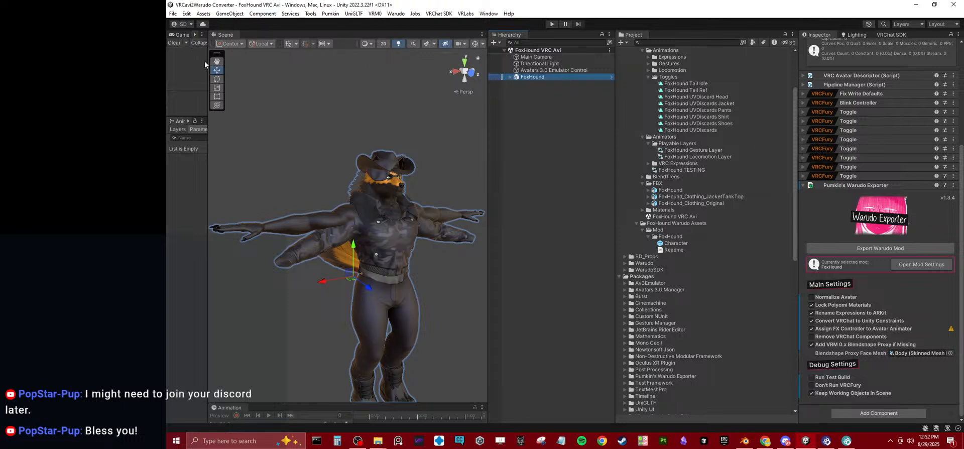
drag(208, 64, 324, 67)
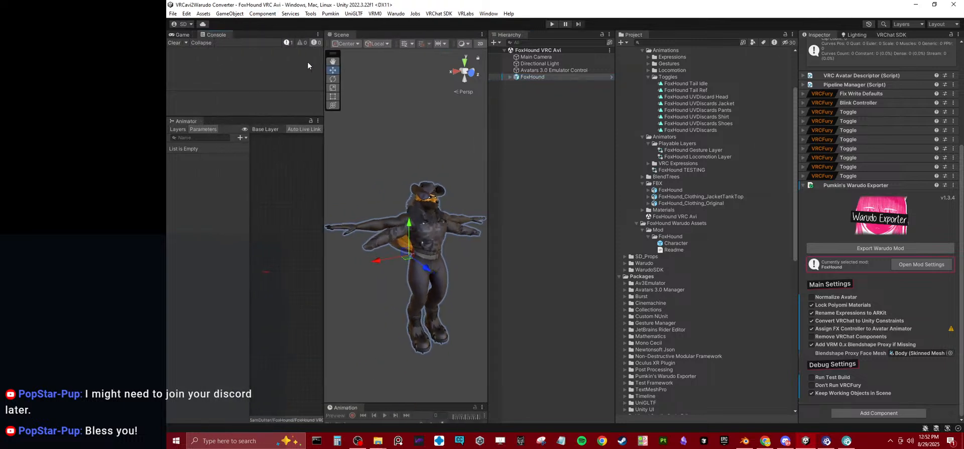
click(285, 42)
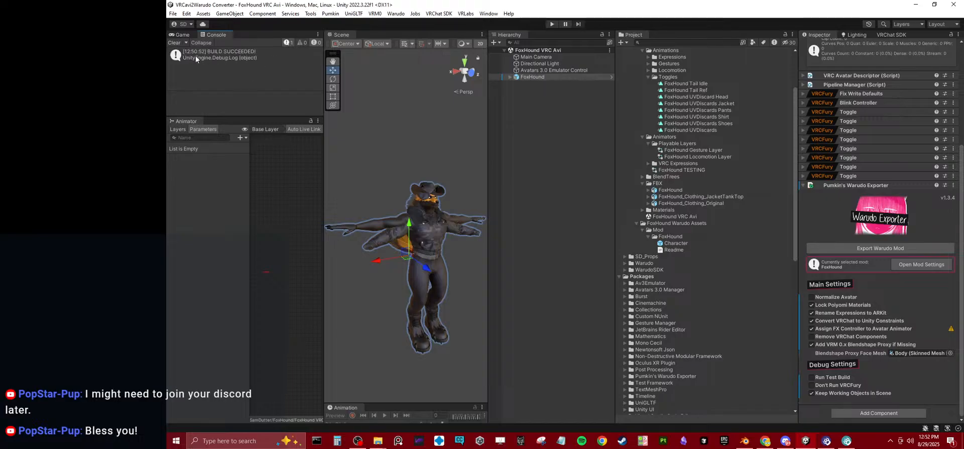
Step: Set the FoxHound mod's export directory to the copied path under C:\Program Files (x86) and close the mod settings
click(838, 320)
click(918, 267)
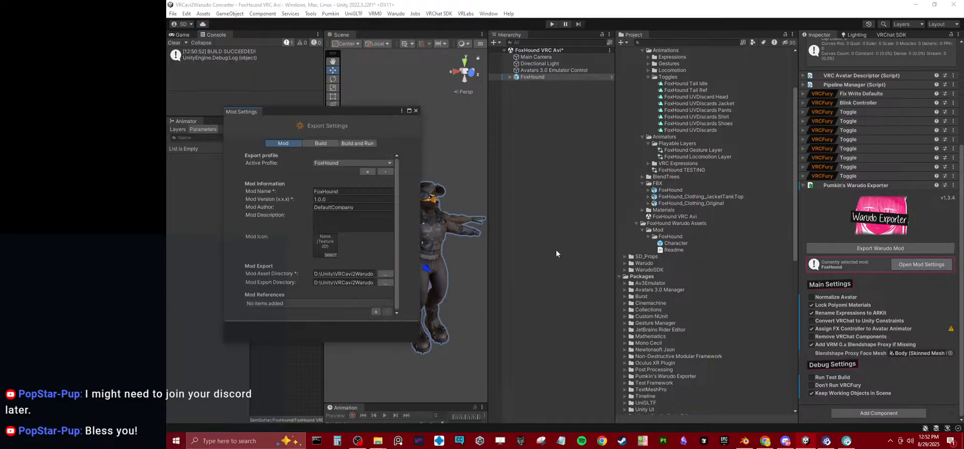
click(352, 283)
key(ctrl+v)
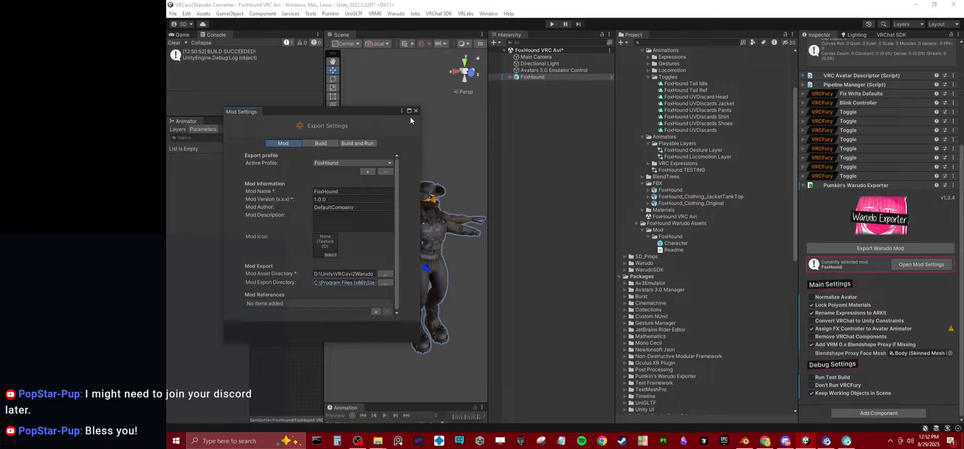
click(556, 177)
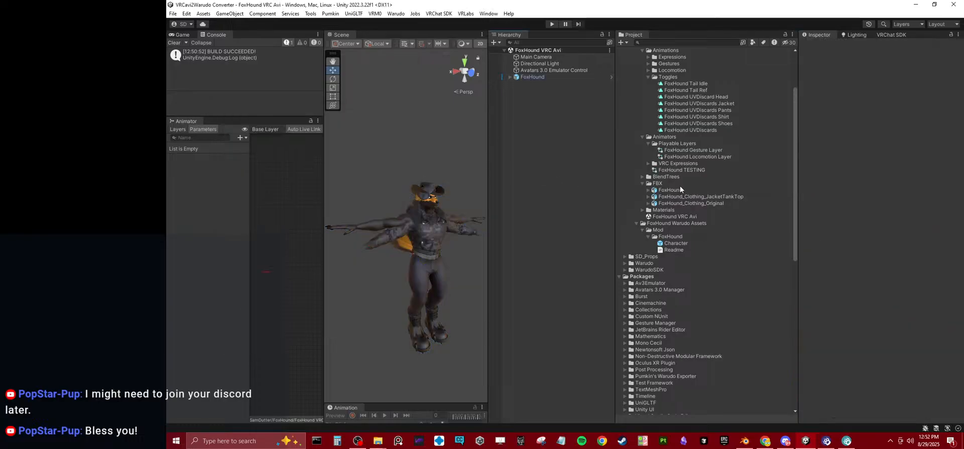
Step: Assign the VRCFury FX controller from the FoxHound temp build to the Character prefab's Animator
click(676, 243)
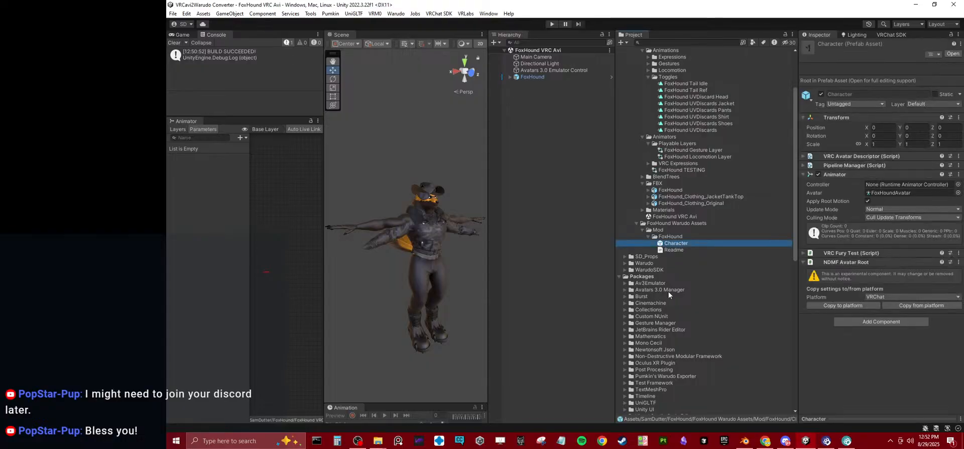
scroll(670, 293, down, 10)
drag(672, 245, 918, 184)
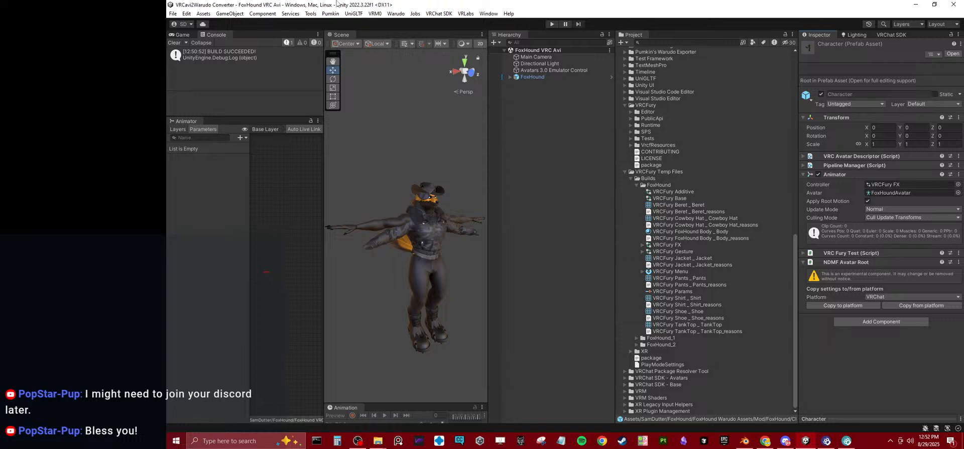
Step: Build the FoxHound mod, switch to Warudo, and view the reloaded character's clothing and tail from several angles
click(396, 14)
click(417, 66)
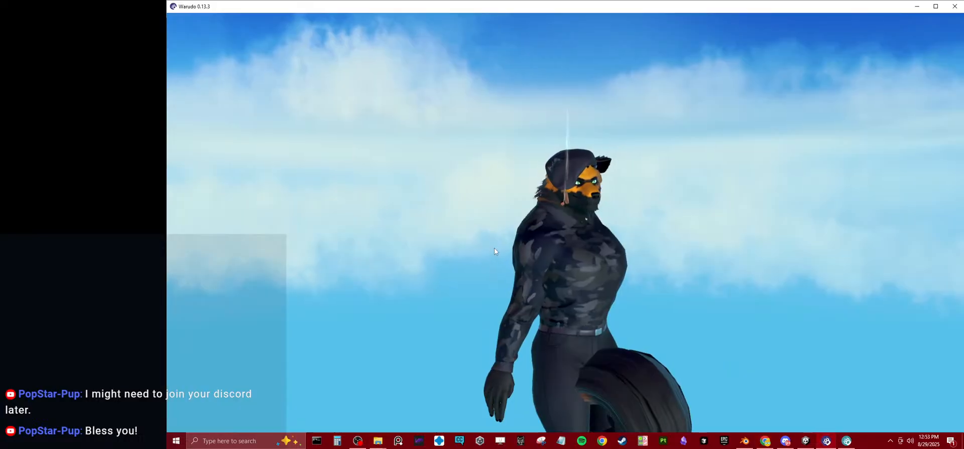
drag(556, 219, 568, 108)
drag(696, 198, 860, 434)
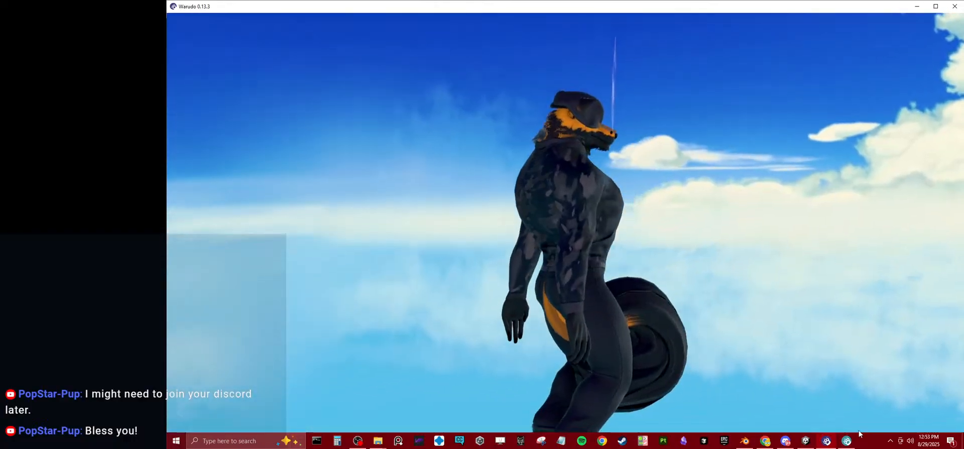
Step: Return to Unity, run FoxHound in play mode to check its outfit and tail from several angles, and stop playback
click(806, 440)
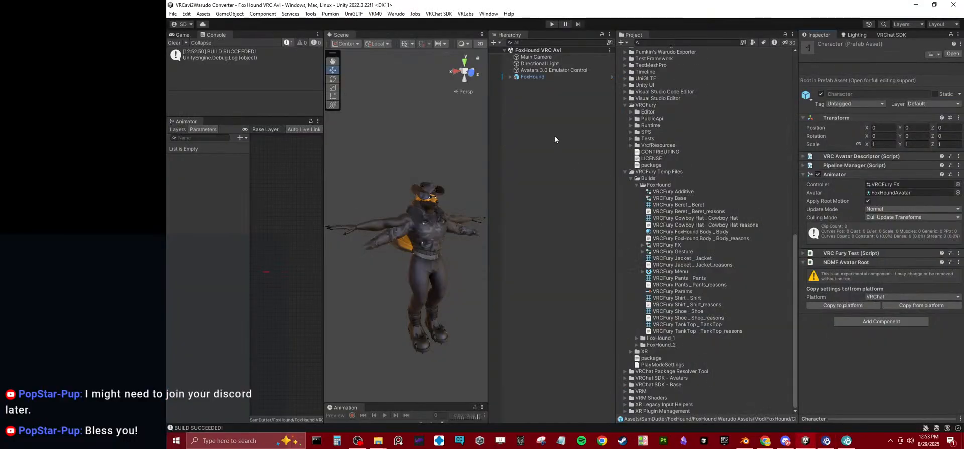
click(533, 78)
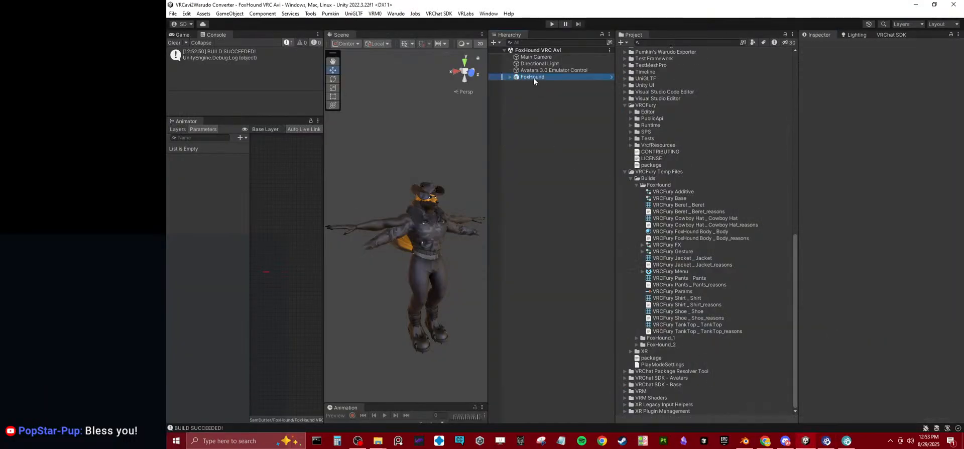
click(552, 24)
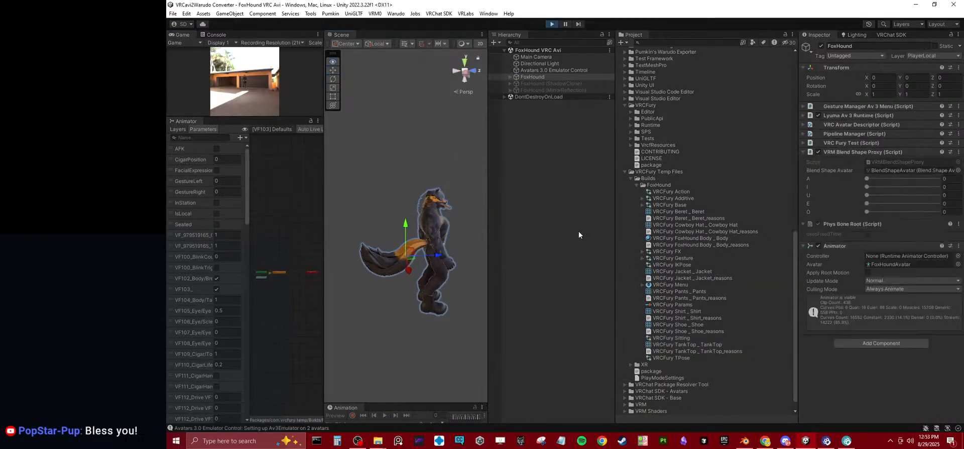
alt+drag(579, 232, 423, 242)
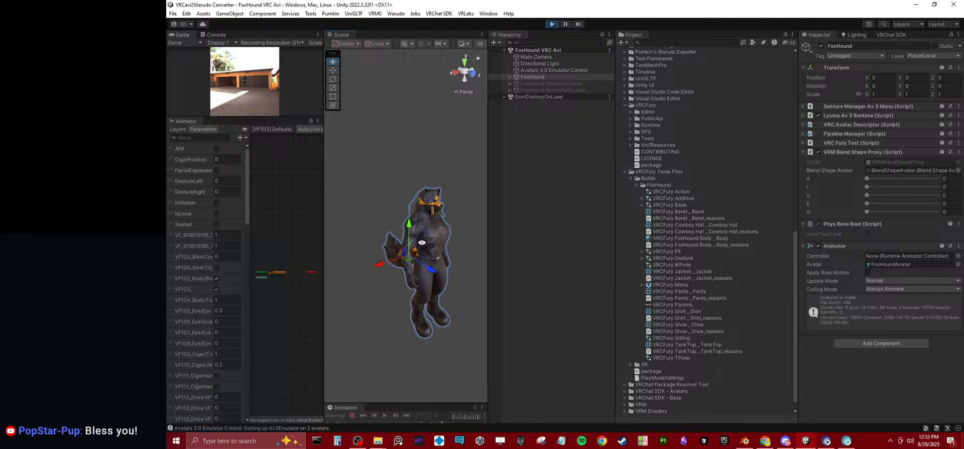
click(552, 24)
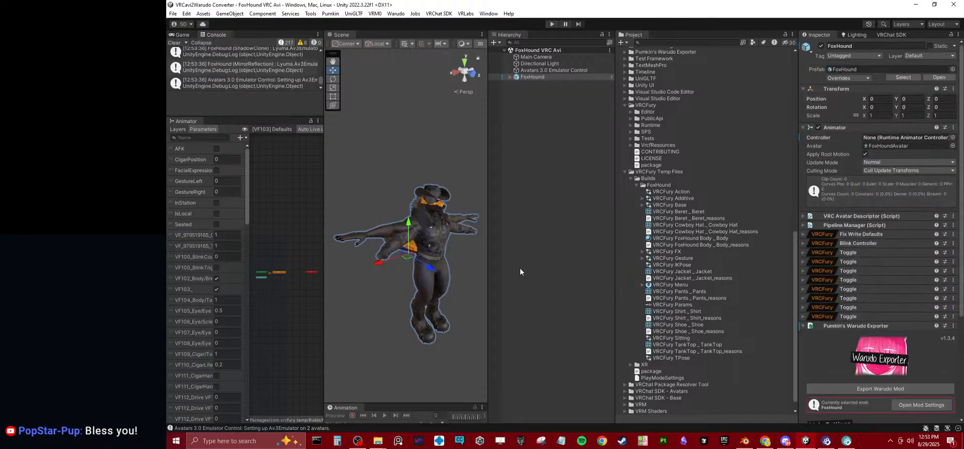
Step: Copy the Pumkin's Warudo Exporter component of FoxHound
click(953, 325)
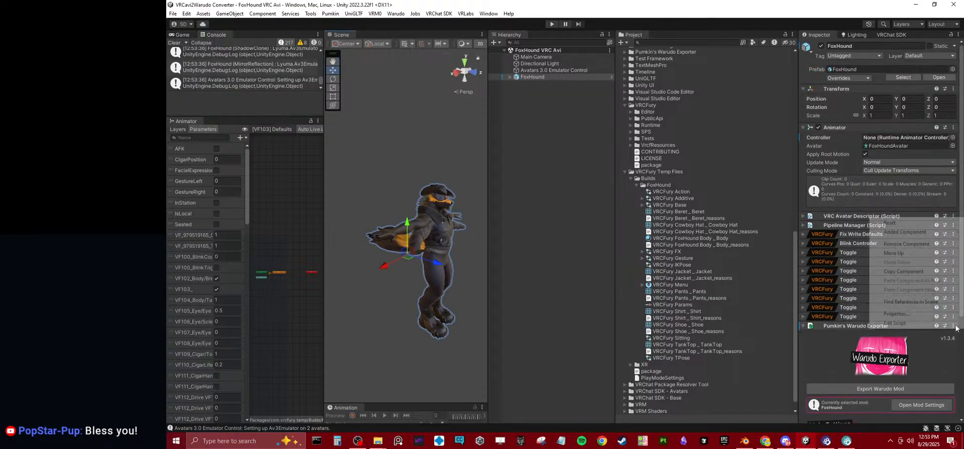
click(915, 272)
click(952, 326)
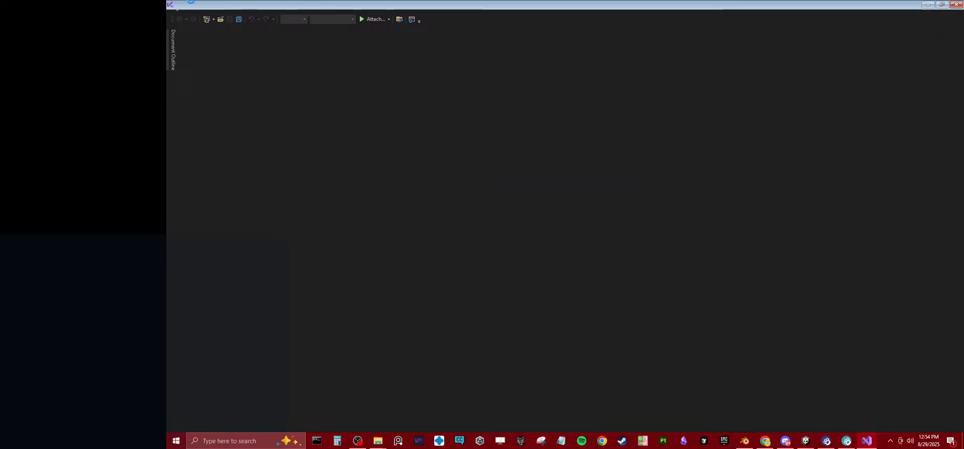
click(955, 6)
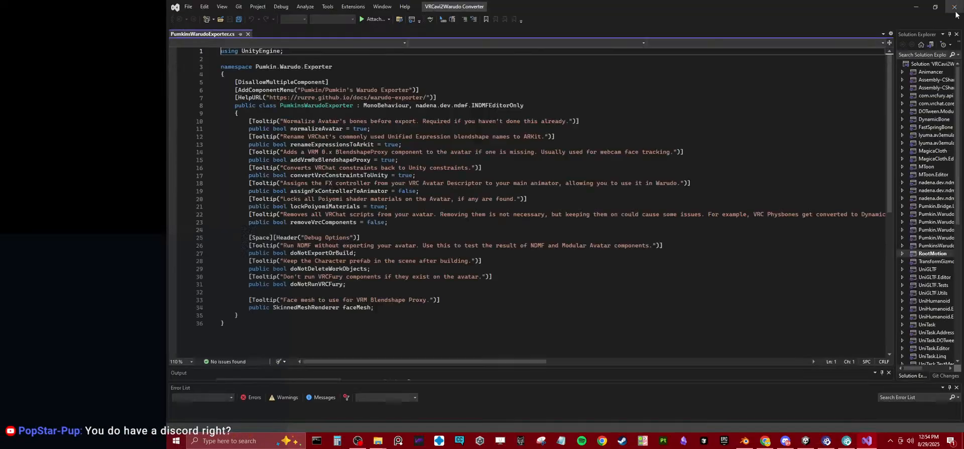
click(954, 7)
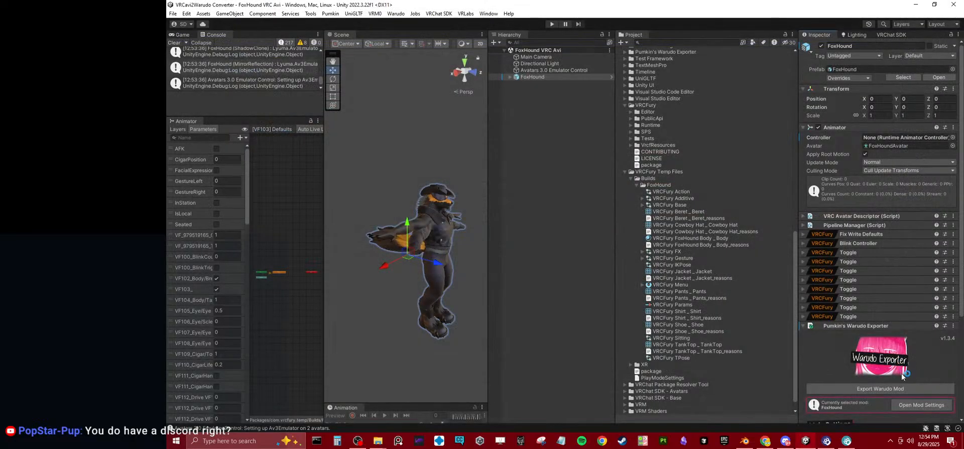
Step: Remove the Pumkin's Warudo Exporter component from FoxHound and save the scene
click(953, 327)
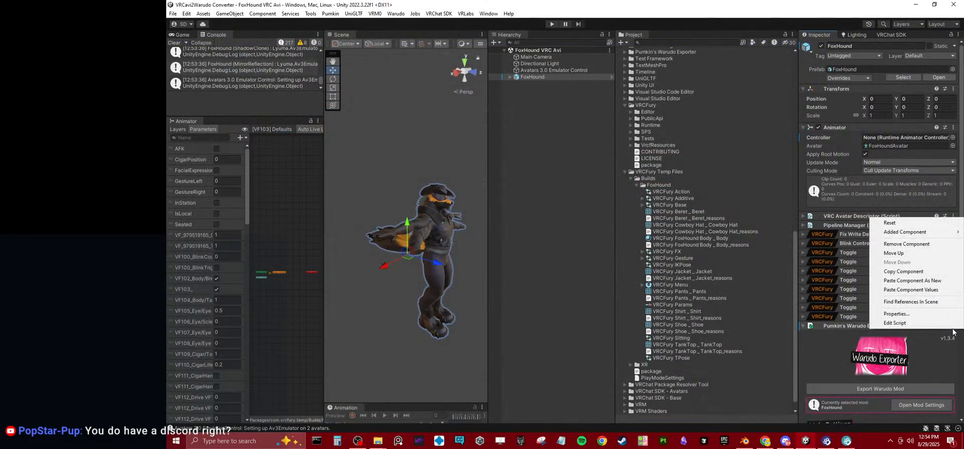
click(936, 244)
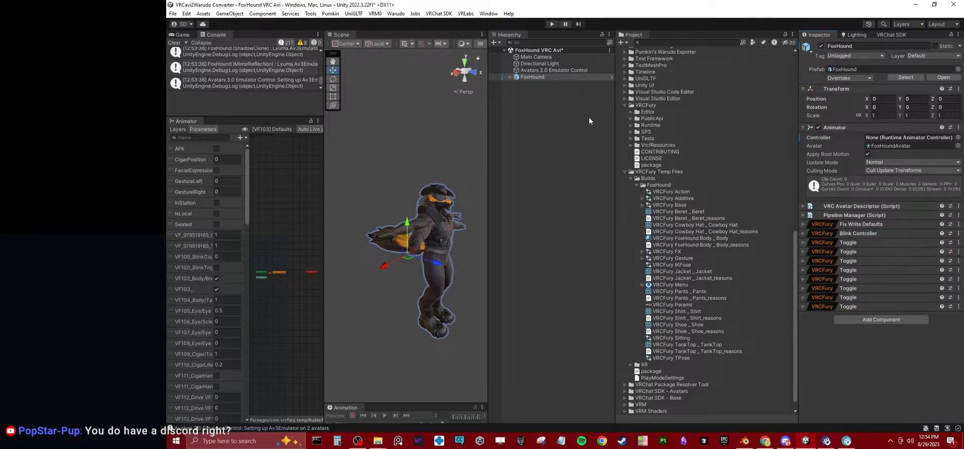
click(574, 143)
key(ctrl+s)
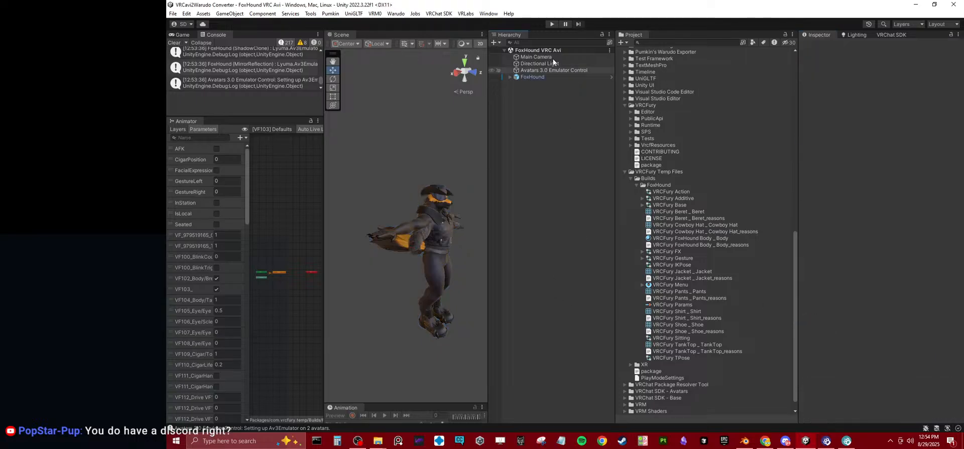
Step: Run the scene without the exporter component, examine FoxHound's face and clothing up close, and stop playback
click(552, 24)
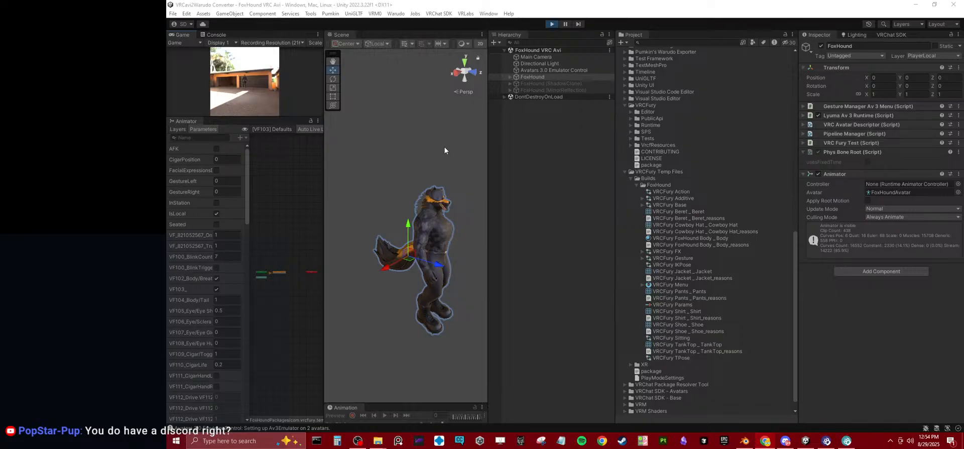
alt+drag(444, 151, 397, 192)
scroll(444, 191, up, 6)
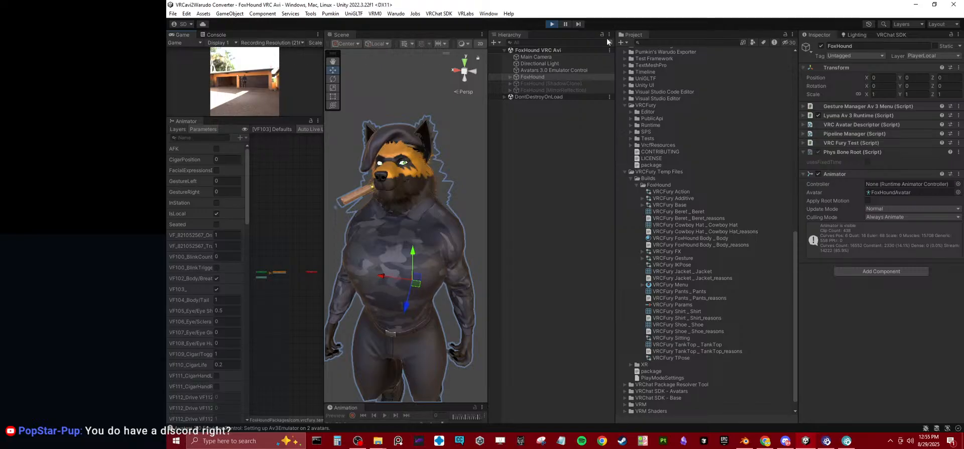
click(550, 26)
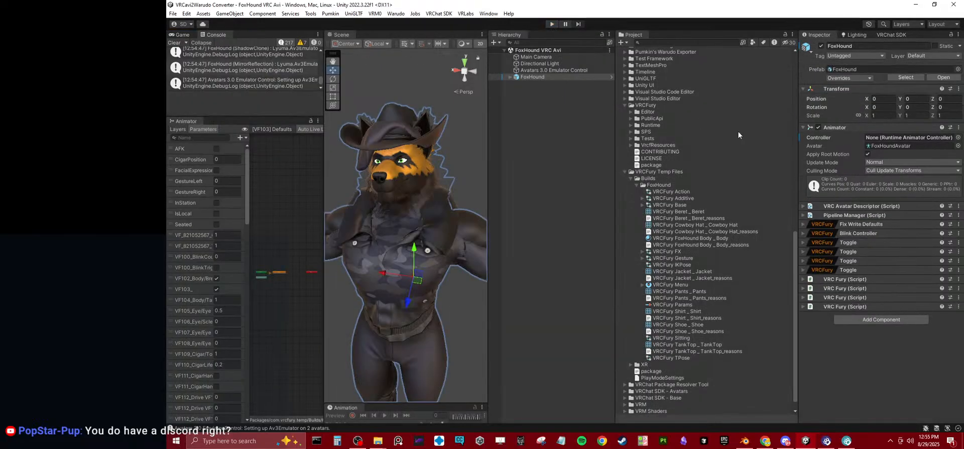
Step: Set the Looking Up eyelid blendshape to vrc.v_LookUp in FoxHound's VRC Avatar Descriptor, preview the eyelid states, and save the scene
click(836, 205)
scroll(839, 231, down, 3)
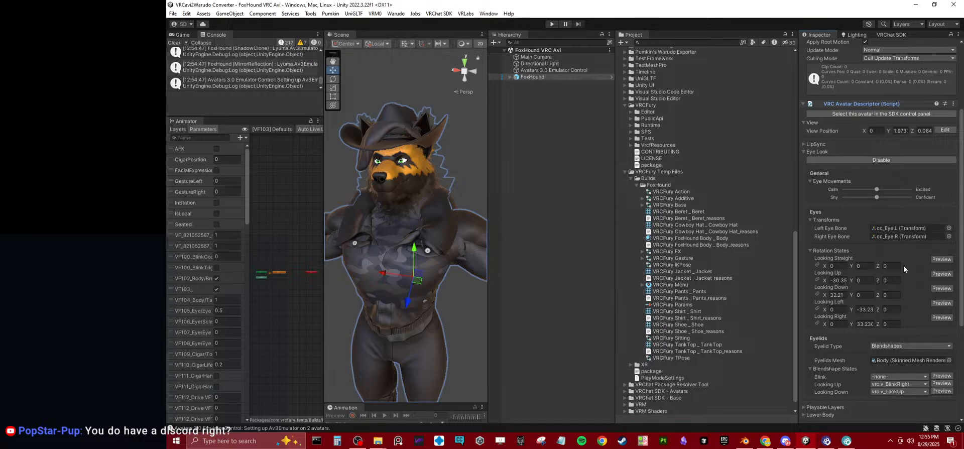
click(915, 384)
click(914, 384)
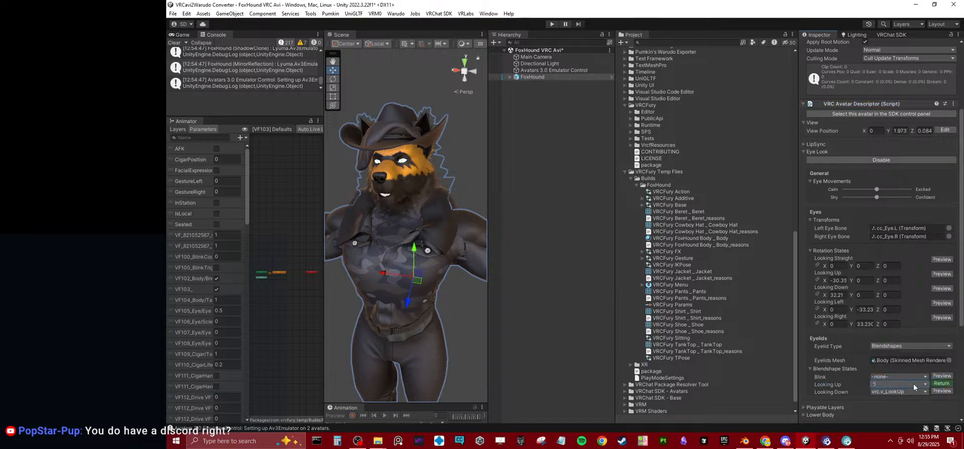
click(915, 383)
click(899, 88)
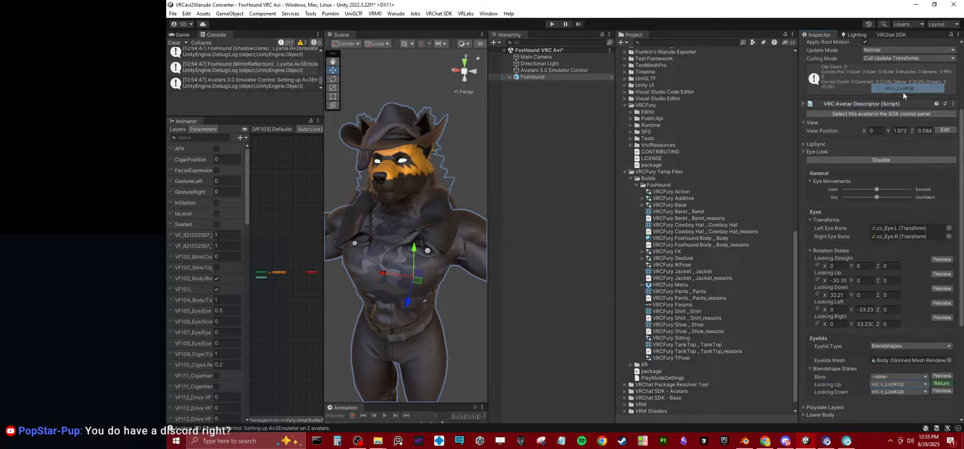
click(938, 391)
click(937, 390)
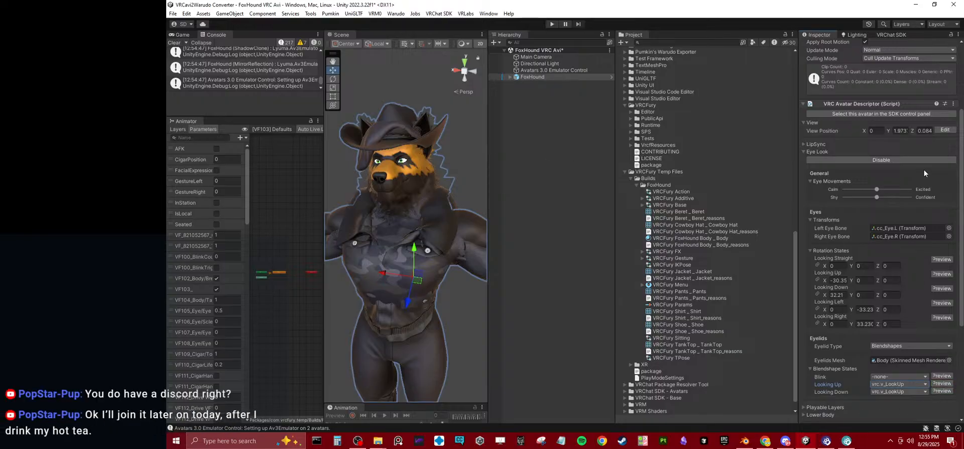
key(ctrl+s)
scroll(869, 239, up, 5)
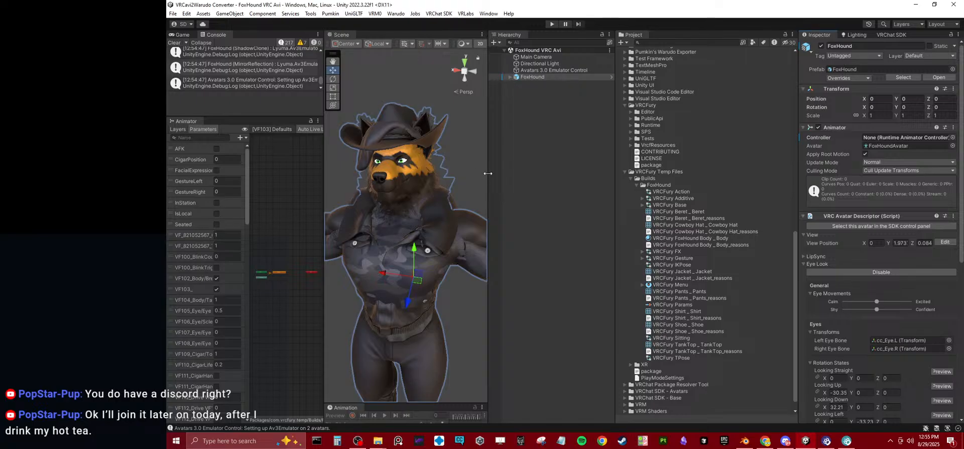
drag(488, 171, 551, 172)
scroll(420, 215, down, 5)
click(386, 188)
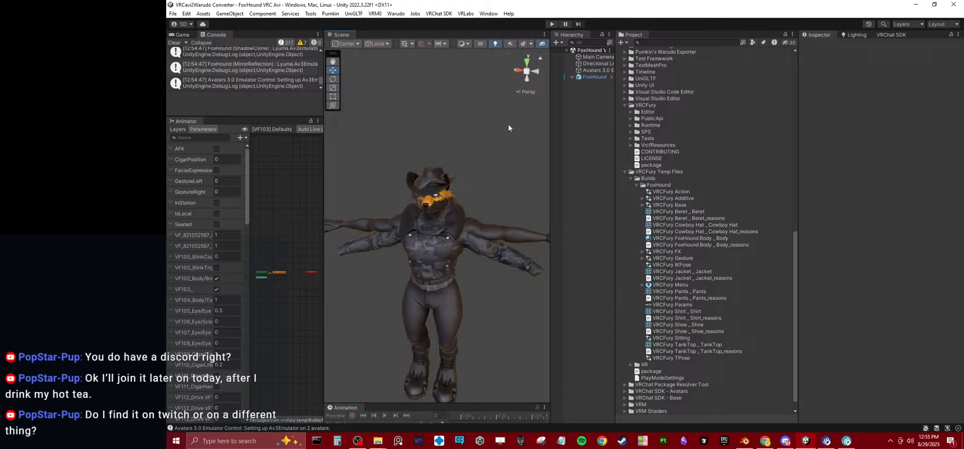
drag(549, 148, 483, 152)
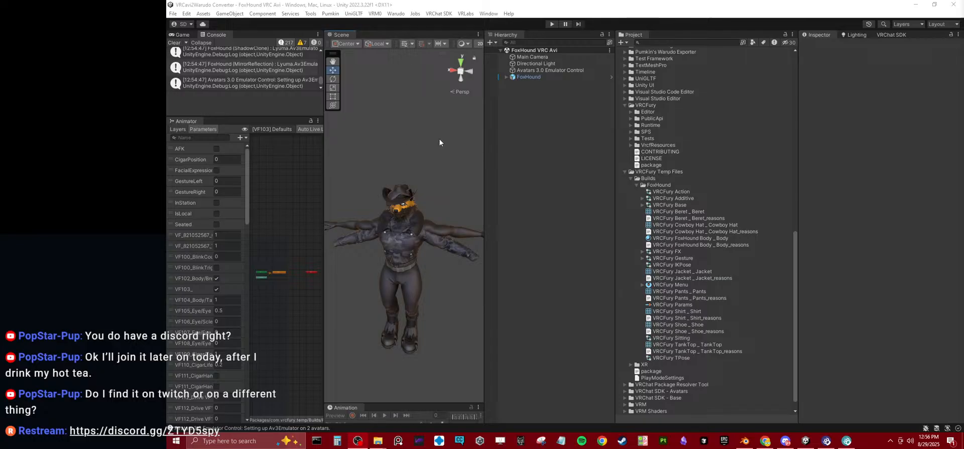
Step: Collapse the Builds and VRCFury Temp Files folders in the project
click(631, 179)
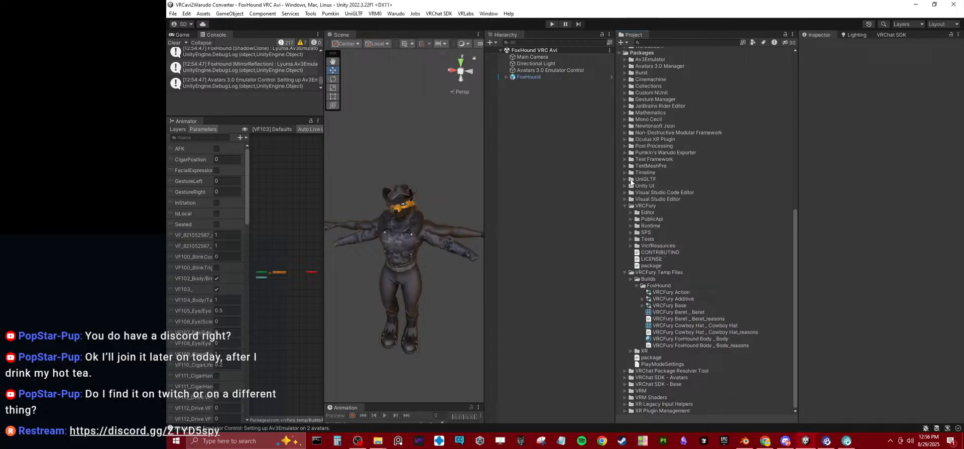
click(625, 338)
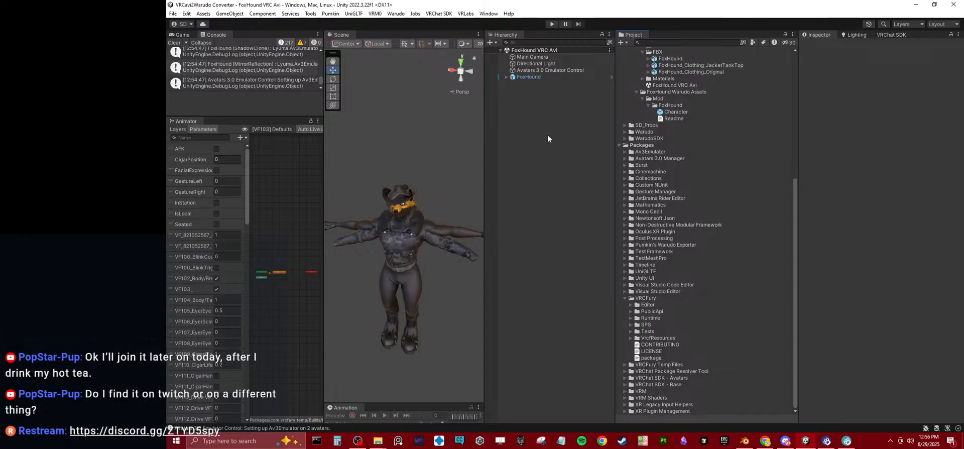
Step: Review FoxHound's VRC Avatar Descriptor settings, and add an empty GameObject to the scene
click(528, 77)
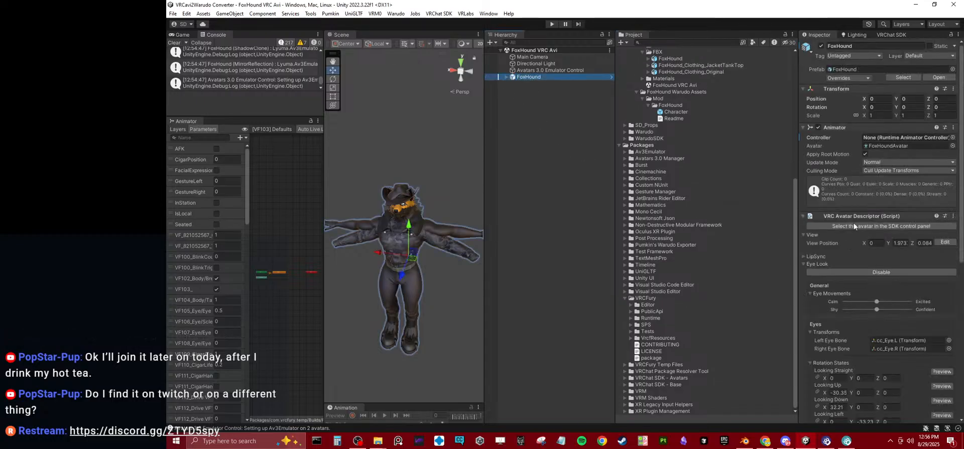
scroll(875, 173, down, 10)
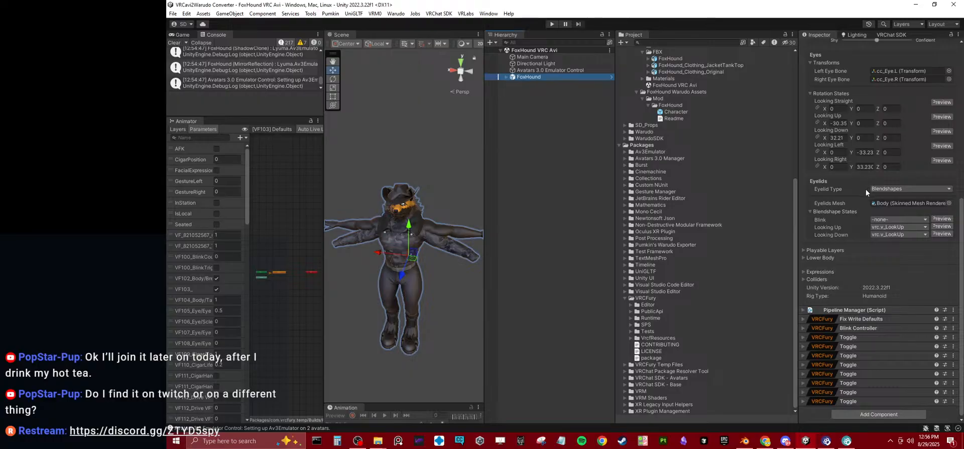
click(580, 138)
right_click(565, 142)
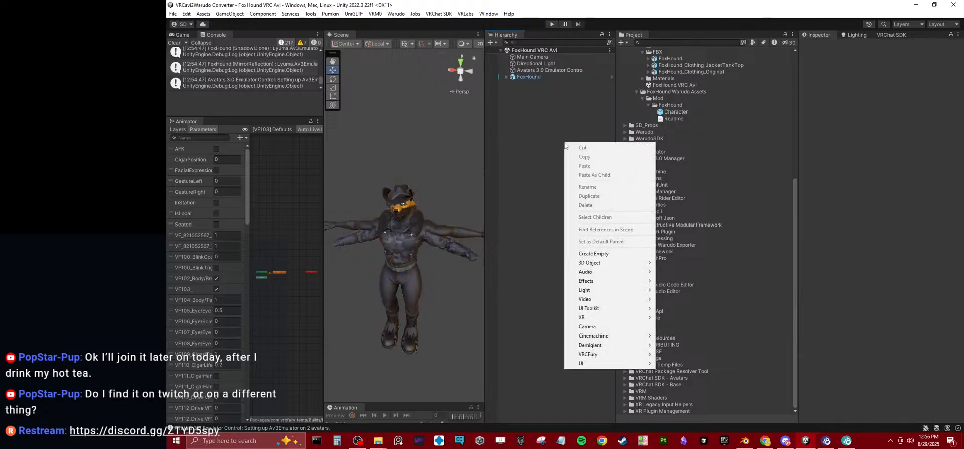
click(590, 254)
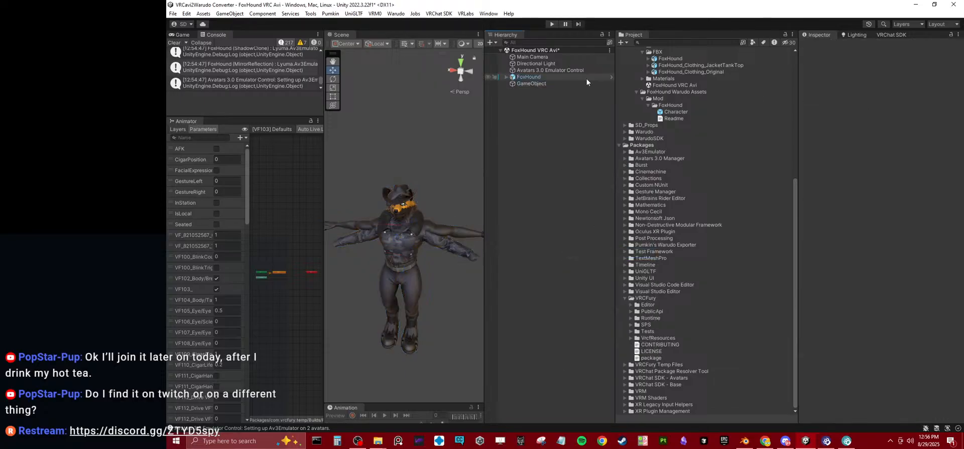
Step: Add an Aim Constraint component to the empty GameObject
click(867, 110)
text(c)
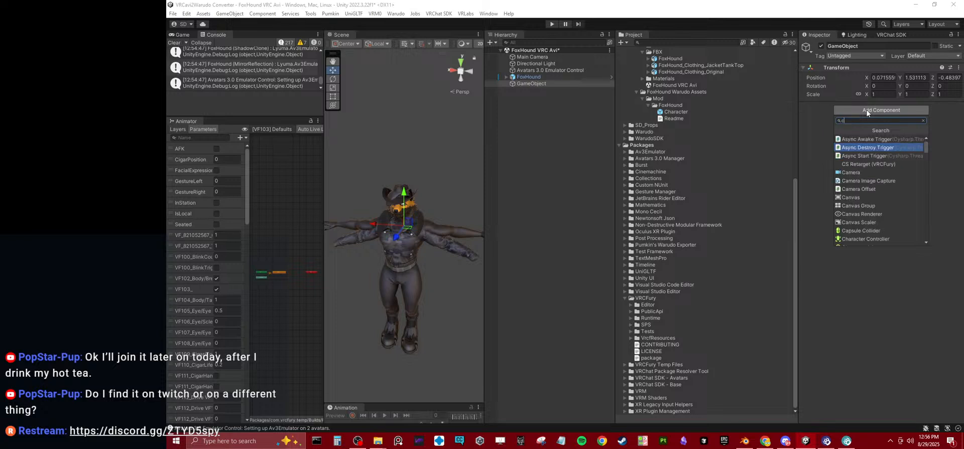
text(ontstrai)
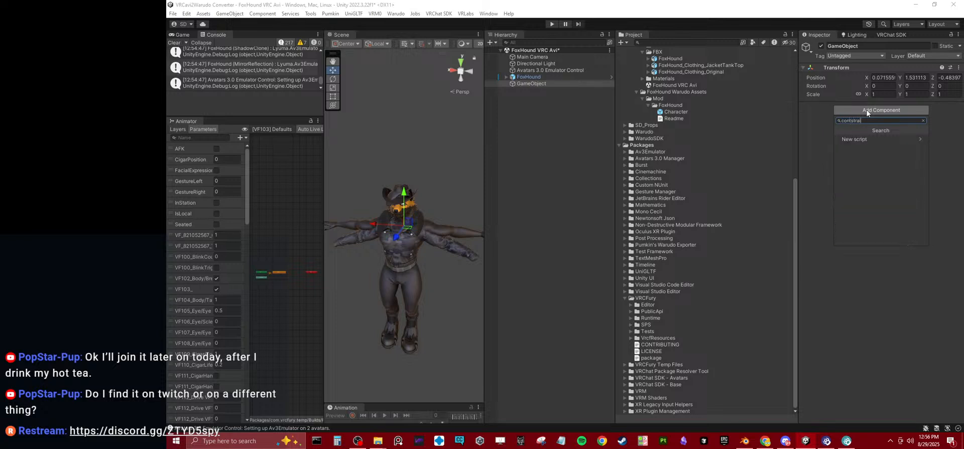
key(BackSpace)
key(BackSpace)
key(BackSpace)
key(BackSpace)
key(BackSpace)
text(st)
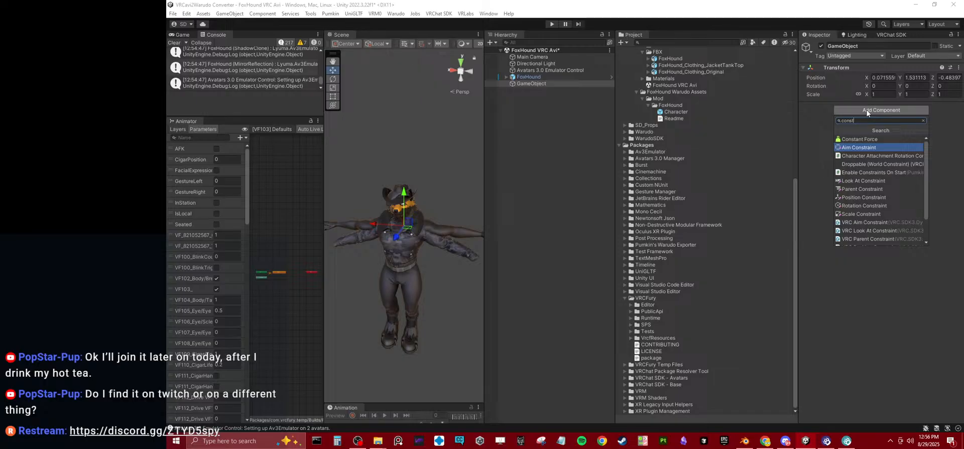
key(Return)
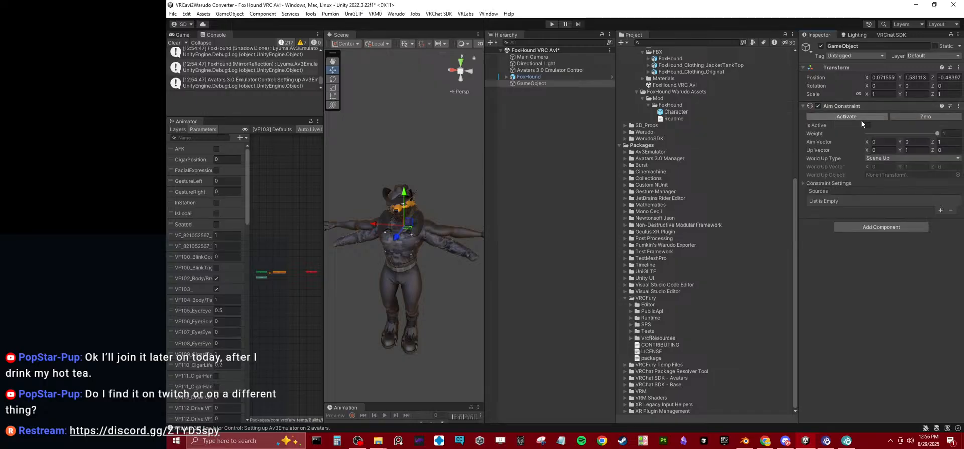
Step: Look at the Aim Constraint's constraint settings, and remove the component from the GameObject
click(846, 184)
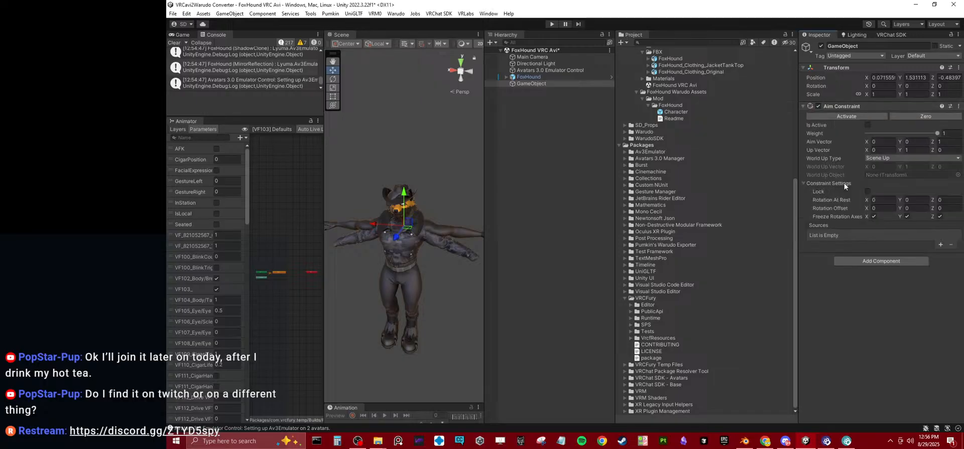
click(846, 184)
click(959, 106)
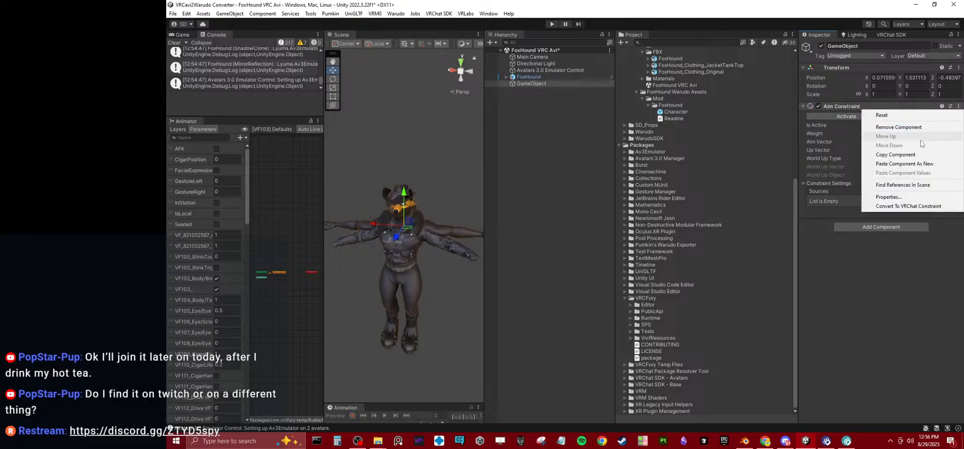
click(889, 128)
click(538, 168)
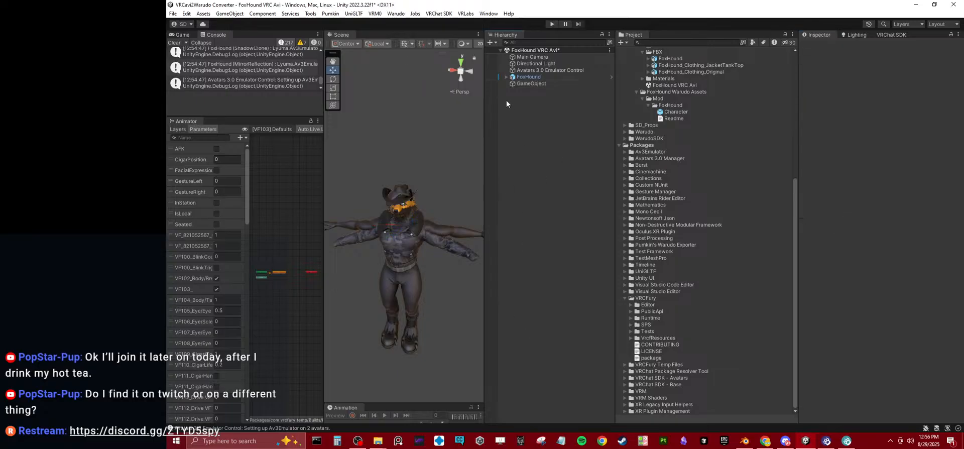
Step: Expand FoxHound's Cigar Controller and inspect the VRC Parent Constraint on its Cigar Parent Constraint object
click(507, 77)
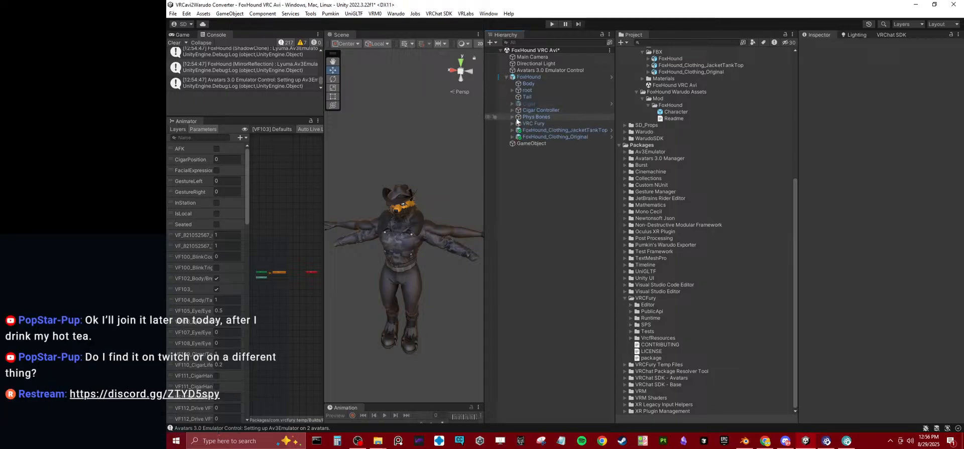
click(512, 110)
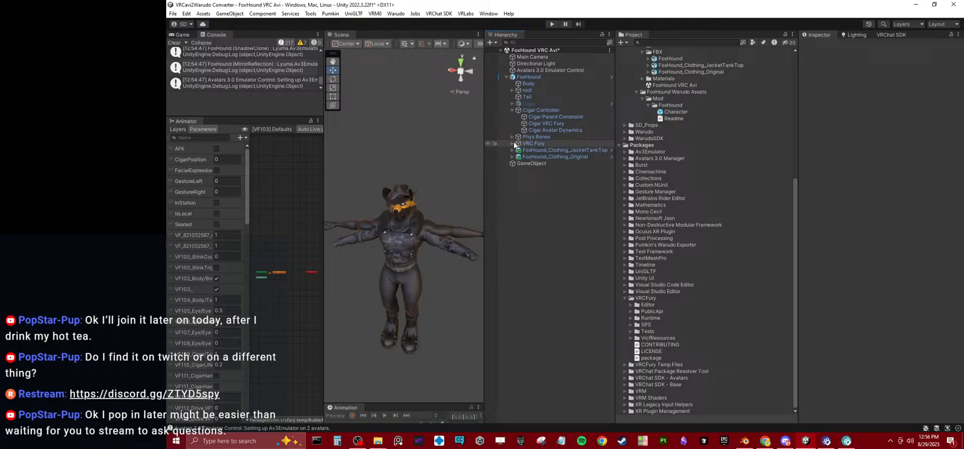
click(542, 117)
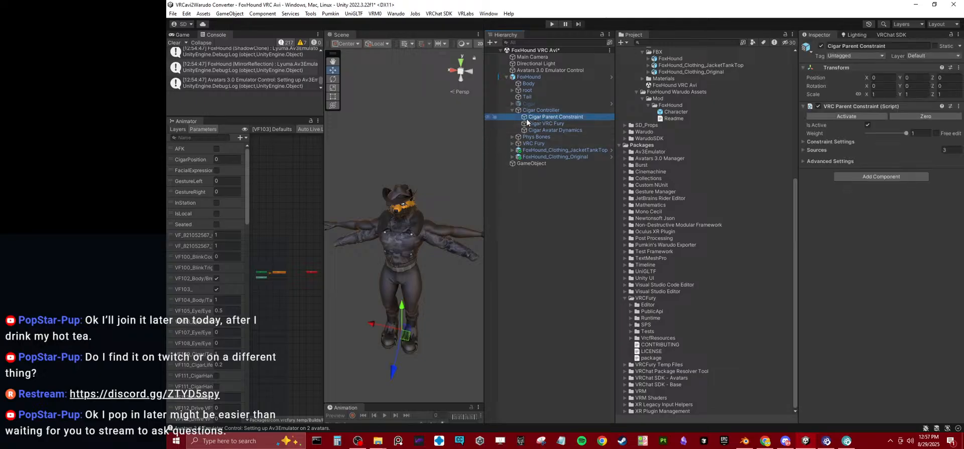
Step: Inspect the VRCFury Toggle and the first Full Controller on the Cigar VRC Fury object
click(532, 122)
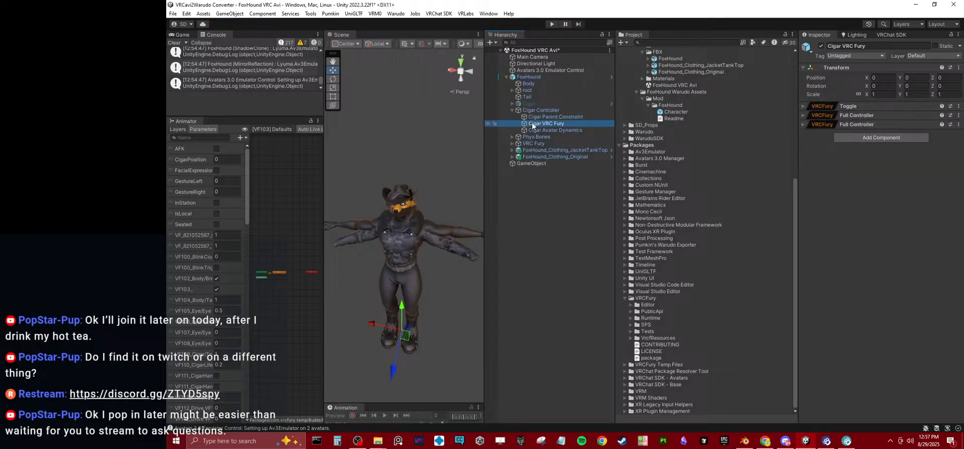
click(864, 115)
click(863, 115)
click(861, 106)
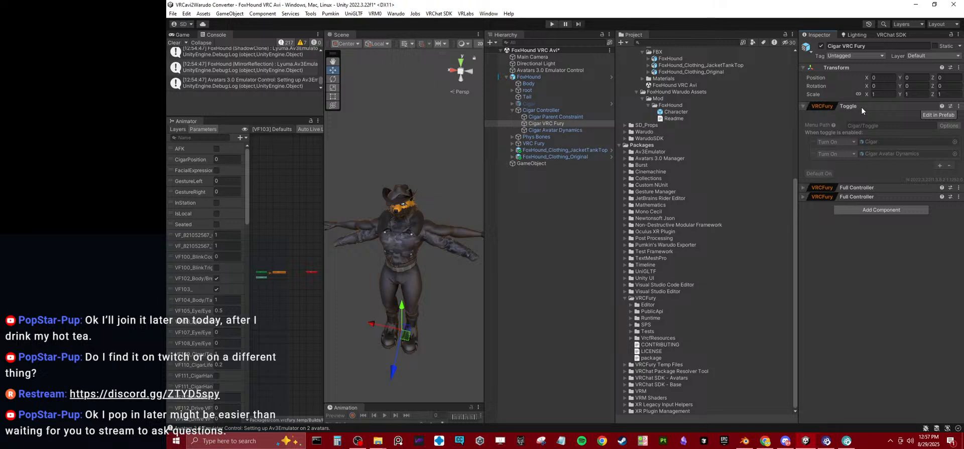
click(861, 107)
click(860, 116)
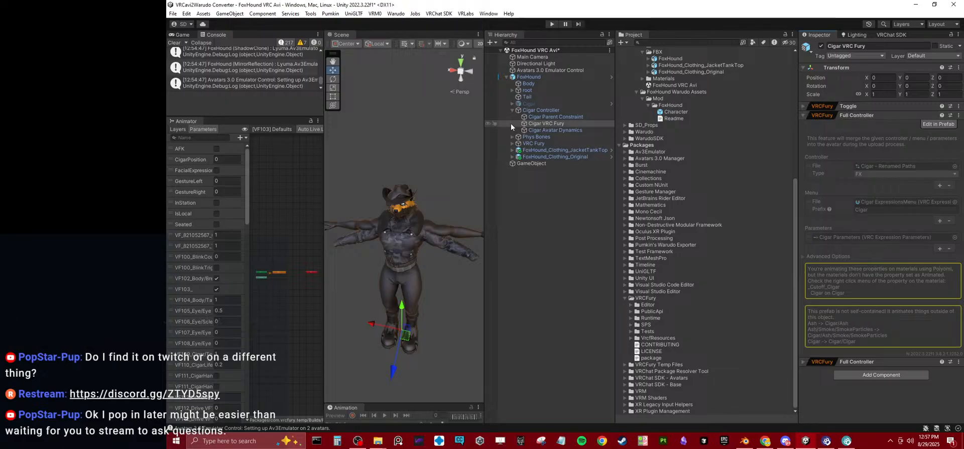
Step: Focus on the Cigar object, enlarge the Scene view, and examine the avatar around the cigar's position
click(542, 110)
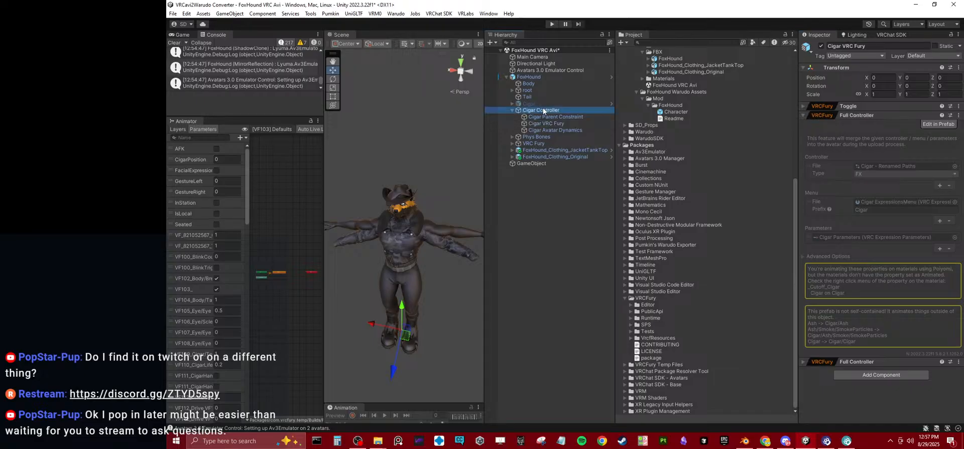
click(533, 104)
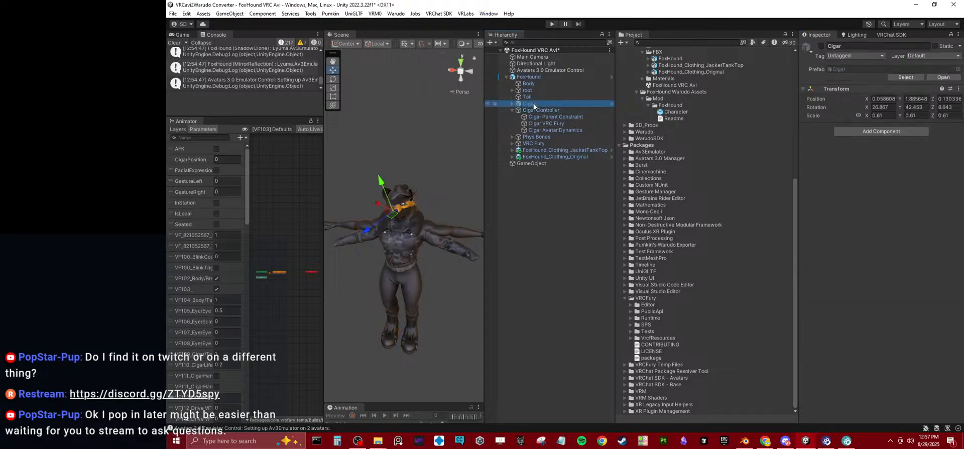
key(f)
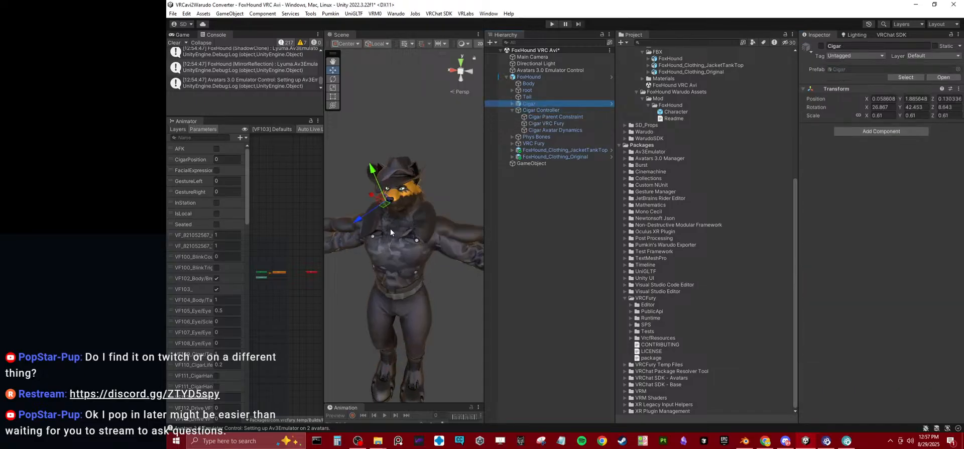
drag(324, 169, 165, 168)
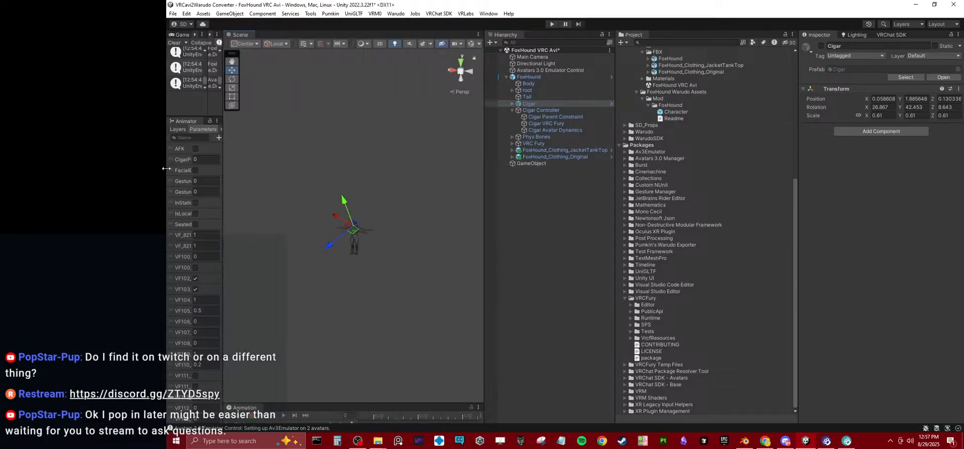
drag(485, 265, 622, 268)
scroll(447, 242, up, 12)
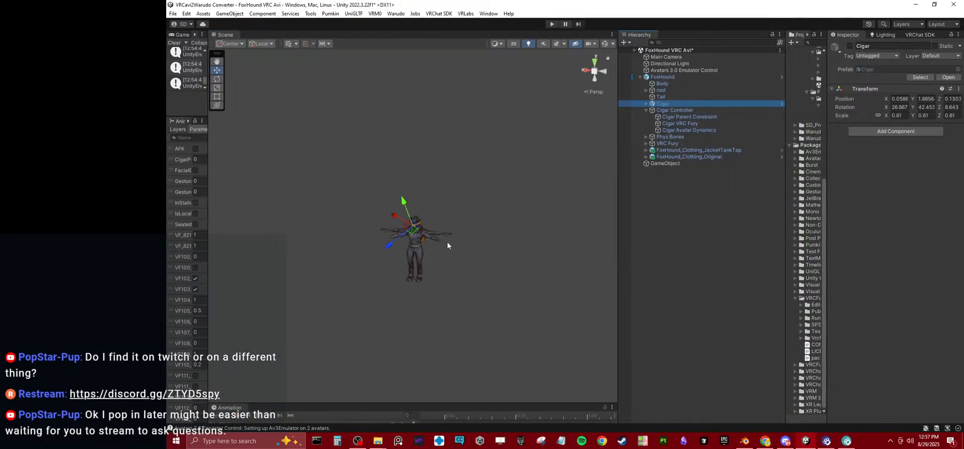
alt+drag(424, 231, 476, 193)
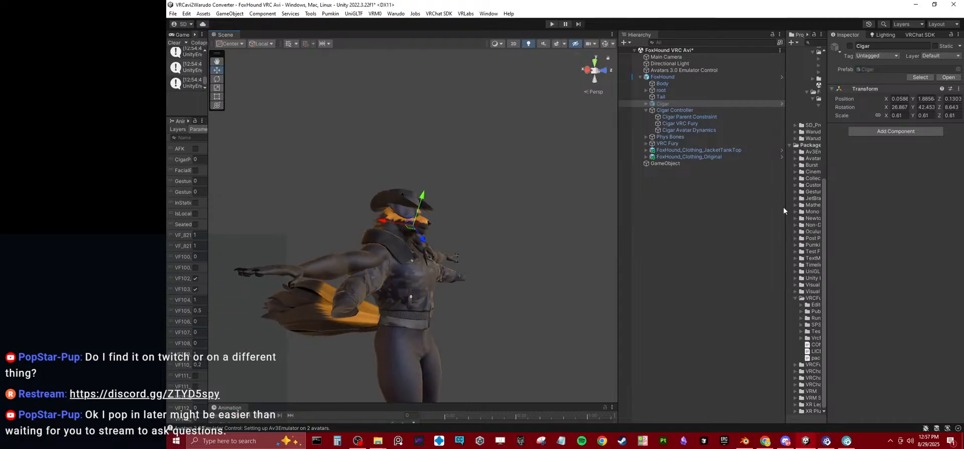
Step: Show the FoxHound Tail Idle clip from the Toggles animations folder in the Inspector's Debug mode
drag(784, 211, 605, 223)
scroll(660, 147, up, 10)
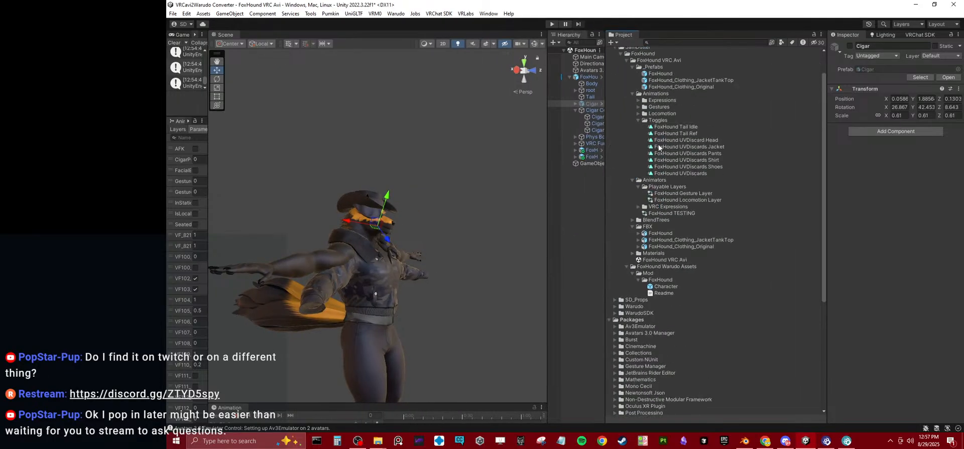
click(685, 159)
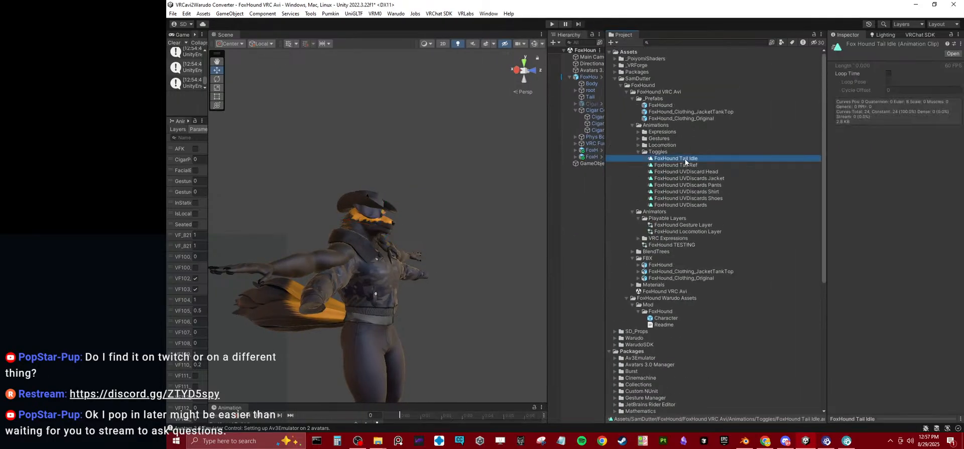
right_click(849, 45)
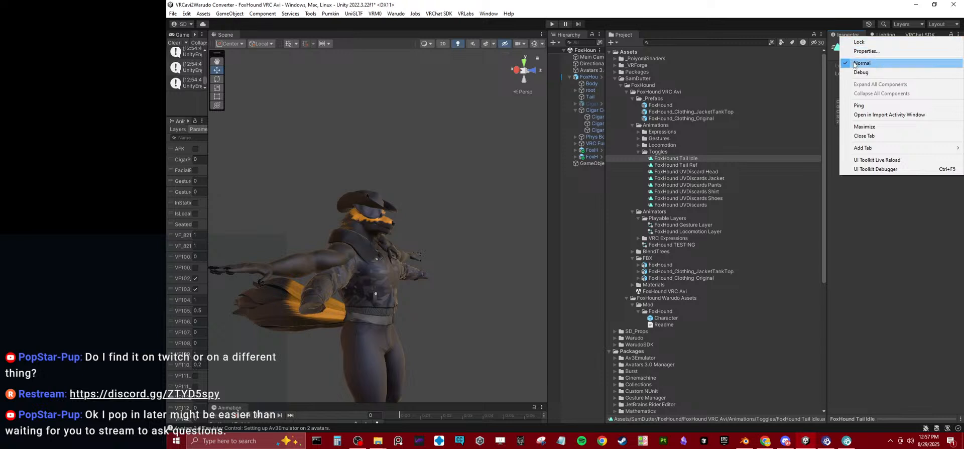
click(854, 64)
right_click(845, 32)
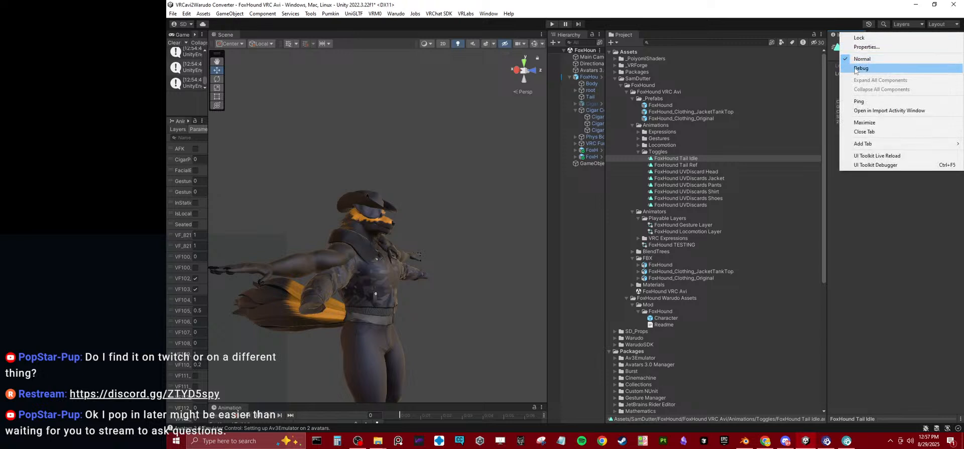
click(860, 68)
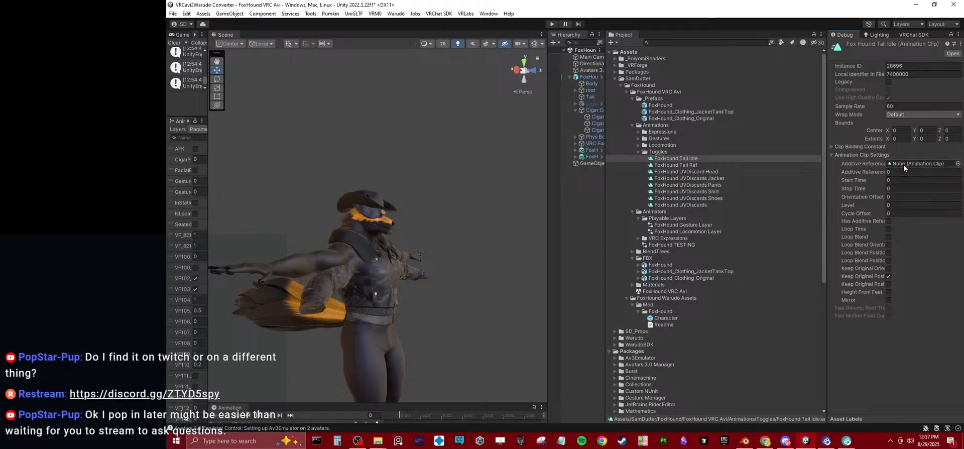
Step: Clear the additive reference pose clip of FoxHound Tail Ref, disable its Has Additive Reference Pose option, and save
click(688, 165)
click(921, 164)
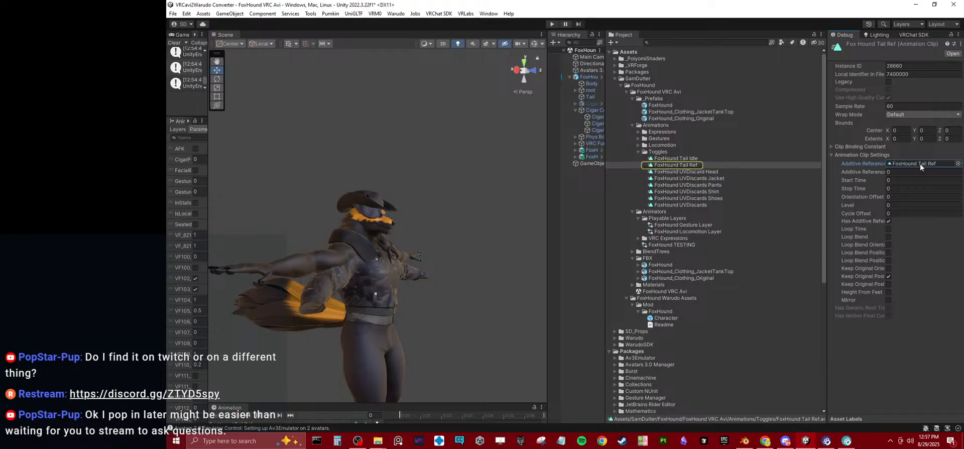
key(Delete)
click(887, 222)
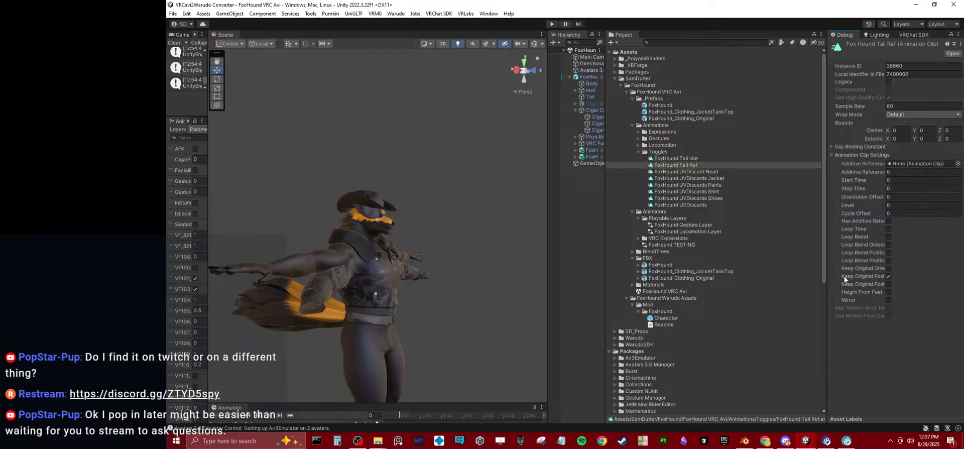
Step: Widen the Hierarchy panel so the full object names are readable, and clear the current selection
drag(828, 272, 855, 263)
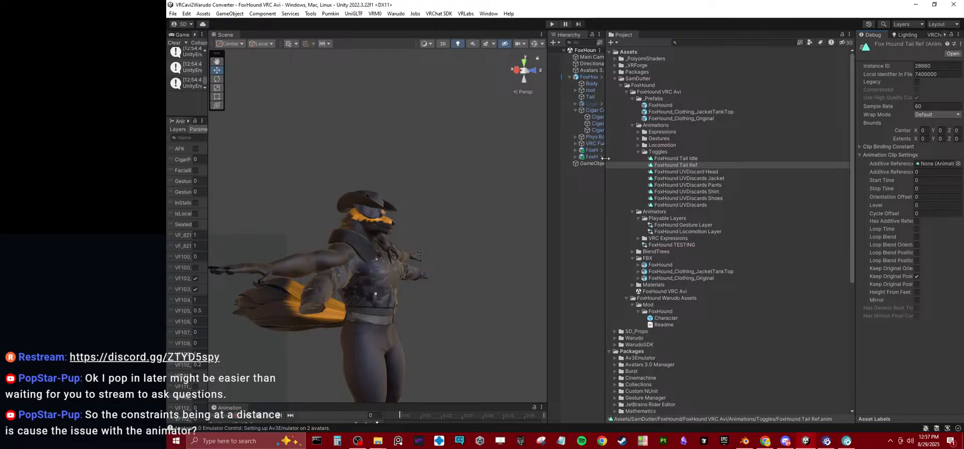
drag(606, 175, 717, 181)
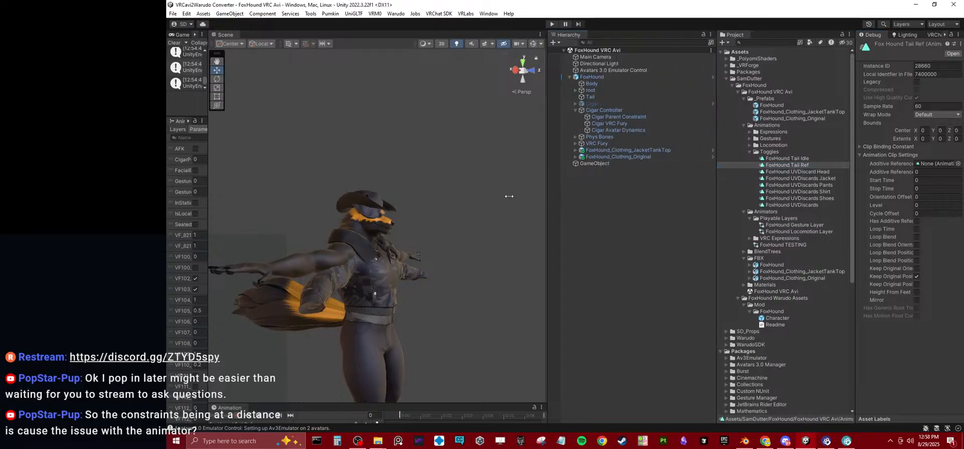
drag(547, 196, 501, 196)
click(534, 190)
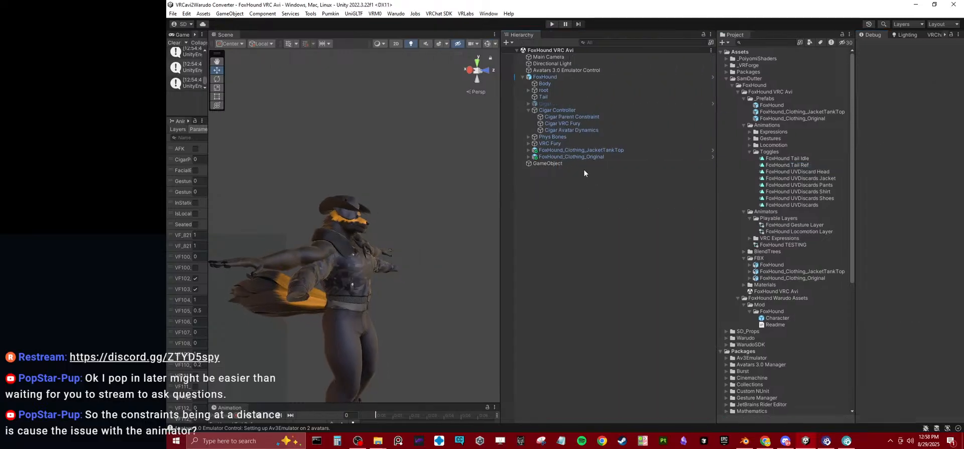
Step: Show the Cigar Parent Constraint object in the Inspector's Normal mode and widen the Inspector
click(570, 116)
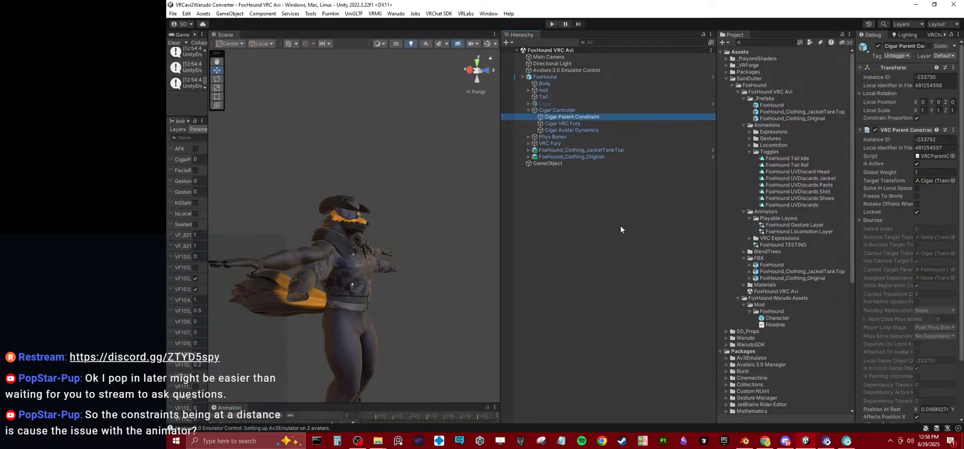
right_click(869, 32)
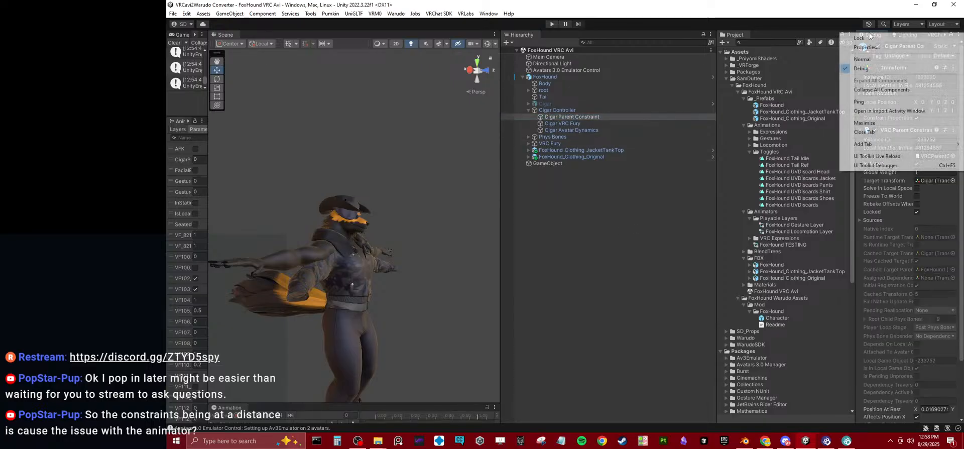
click(860, 65)
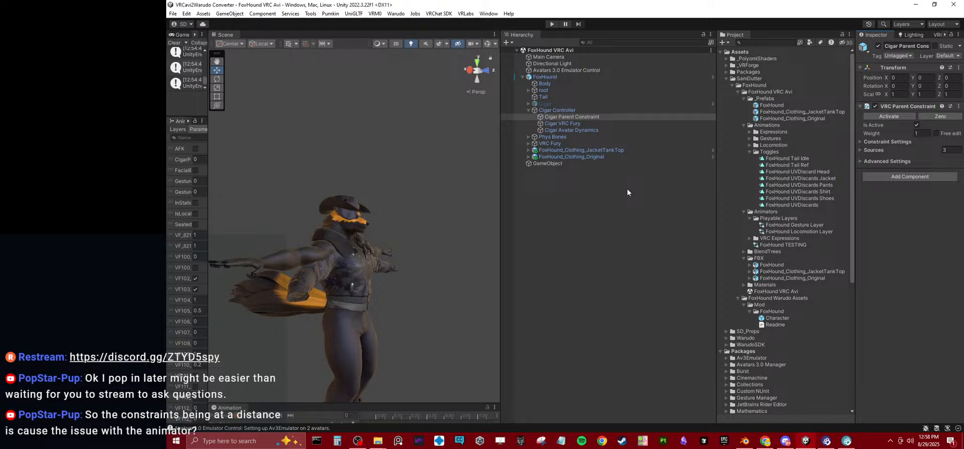
drag(856, 211, 748, 215)
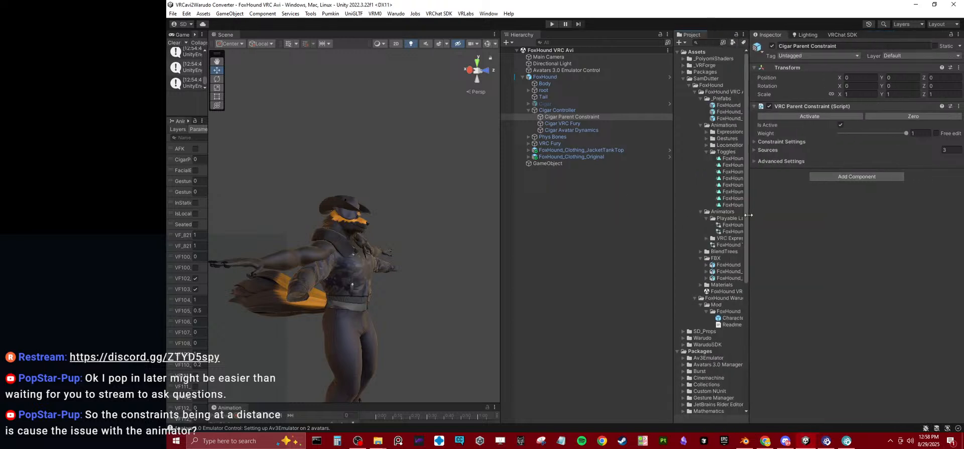
Step: Expand the Constraint Settings and all three source elements of the Cigar Parent Constraint's VRC Parent Constraint
click(756, 144)
click(752, 191)
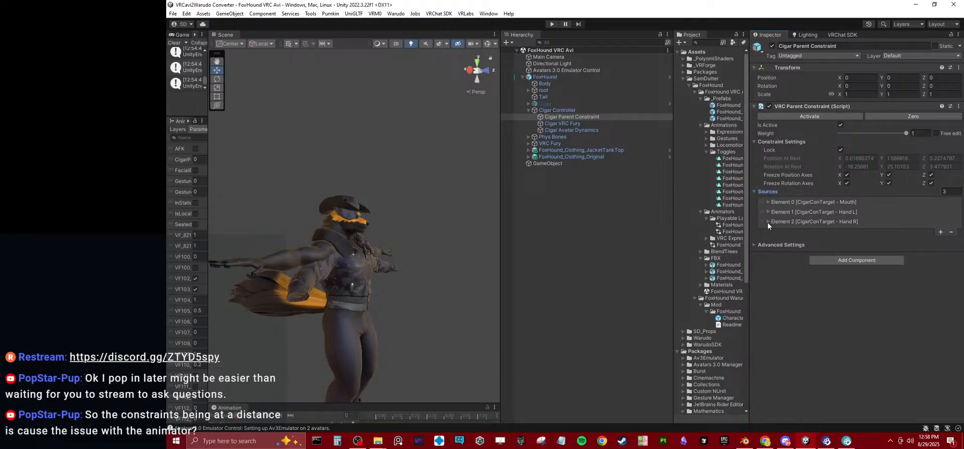
click(768, 222)
click(767, 212)
click(768, 202)
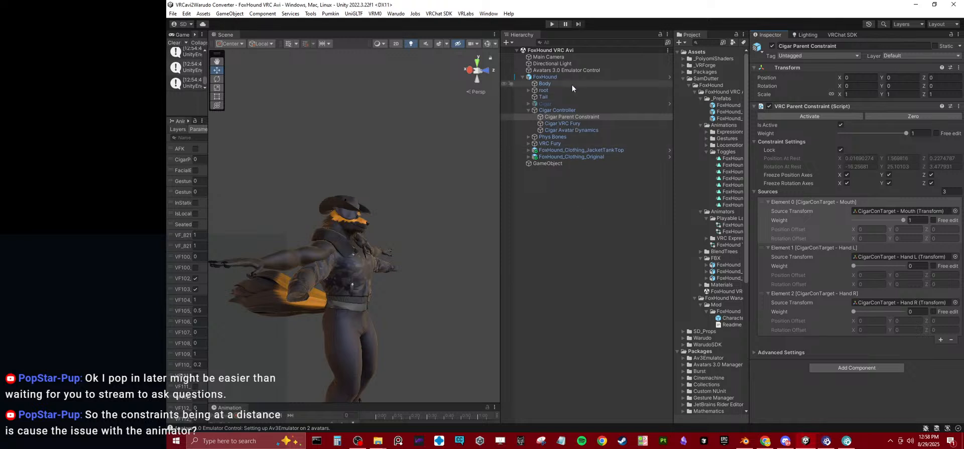
Step: Check the Cigar VRC Fury object, and examine the Advanced Settings of the cigar's VRC Parent Constraint
click(565, 124)
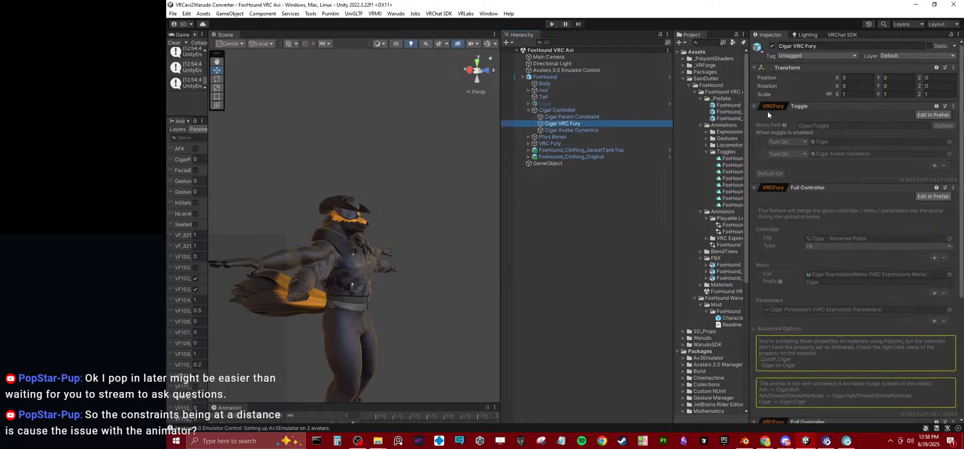
click(638, 117)
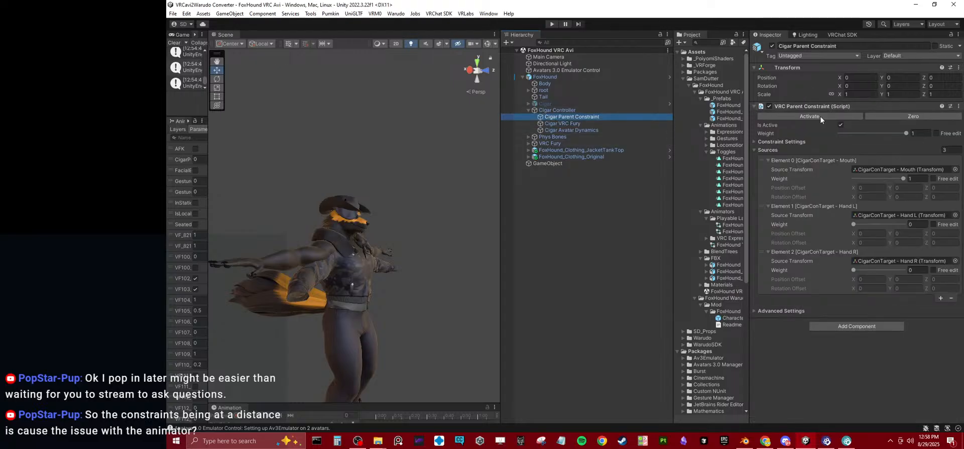
click(781, 311)
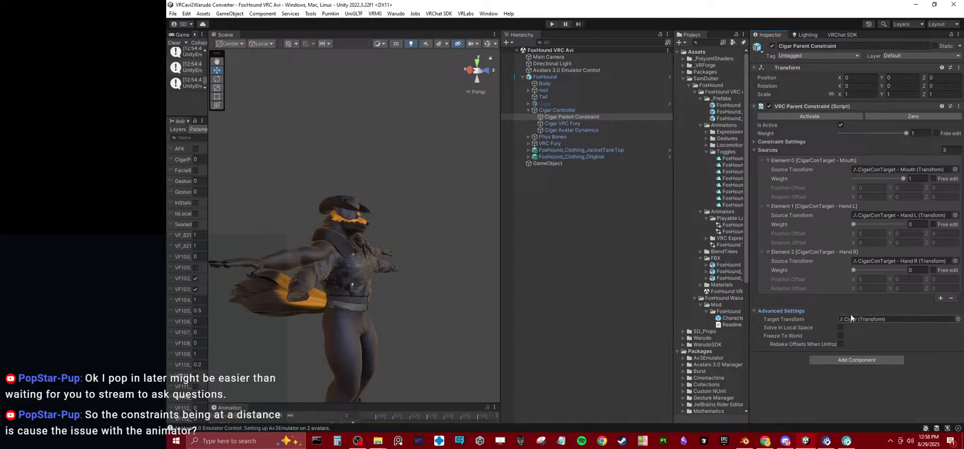
click(586, 223)
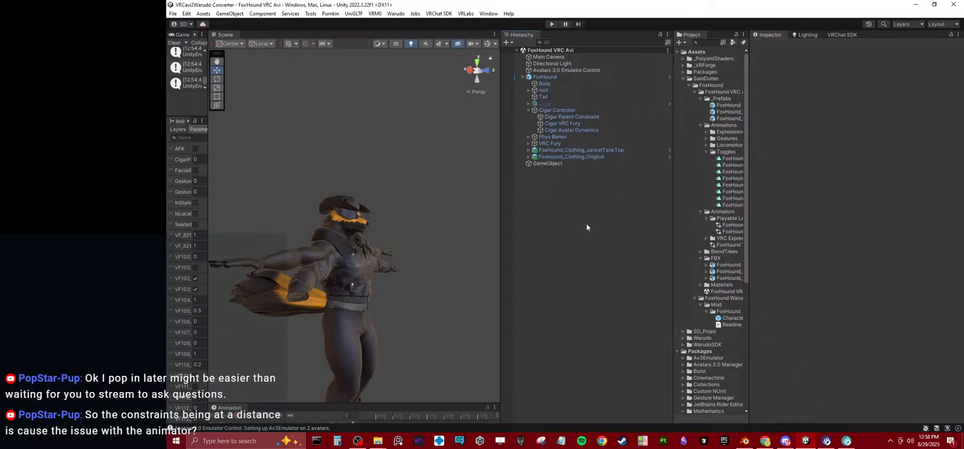
Step: Review the VRCFury components on Cigar VRC Fury and collapse the Toggle and both Full Controllers
click(569, 116)
click(570, 125)
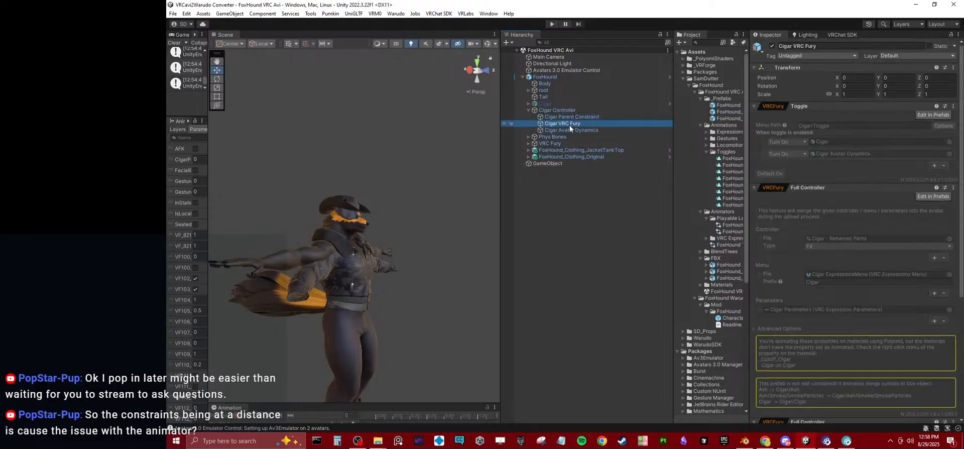
click(809, 188)
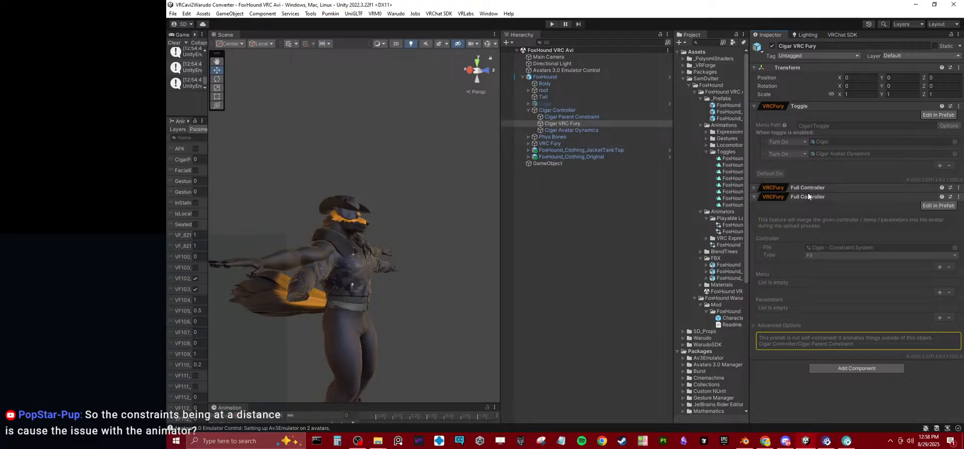
click(808, 188)
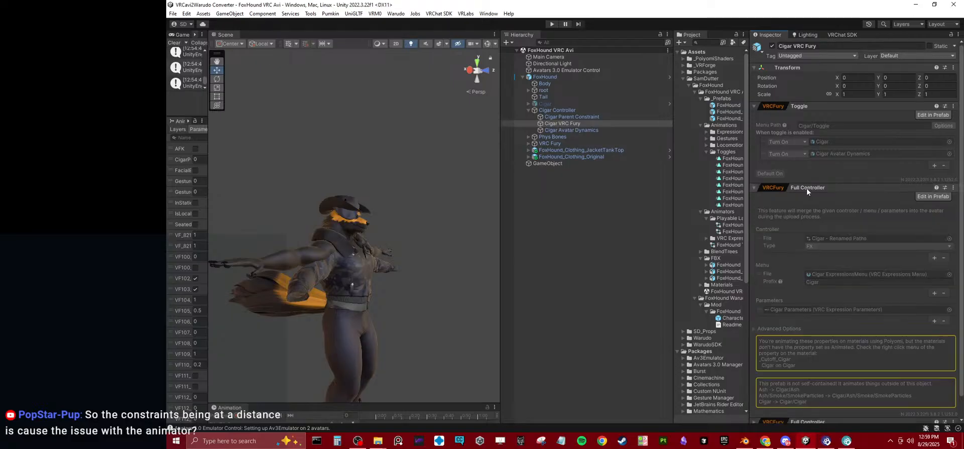
click(807, 188)
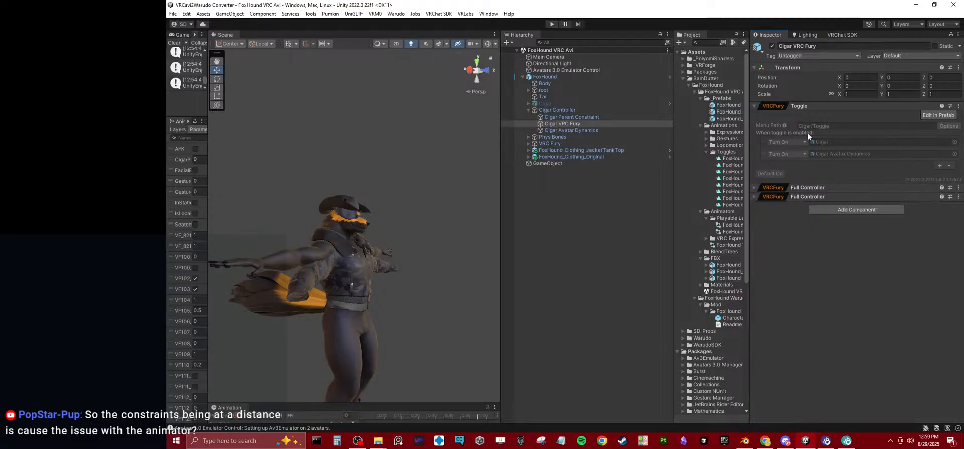
click(809, 105)
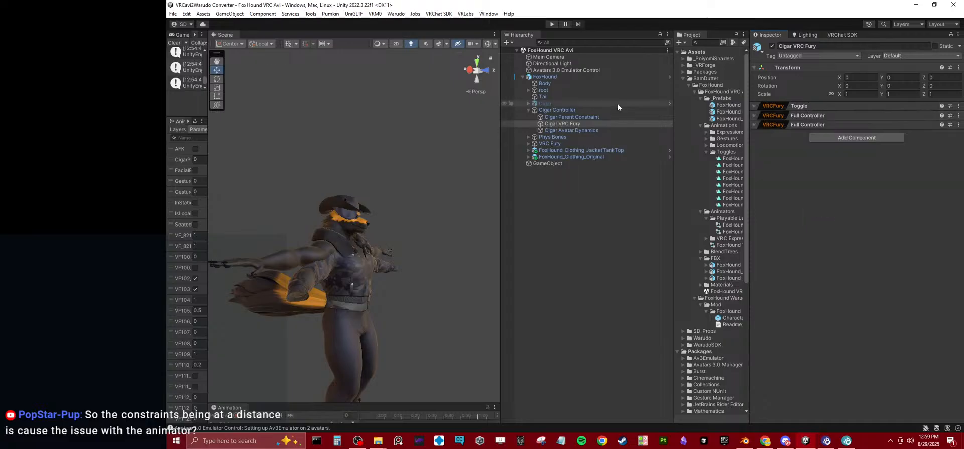
Step: Check the Cigar object's transform and copy the VRC Parent Constraint component from Cigar Parent Constraint
click(598, 106)
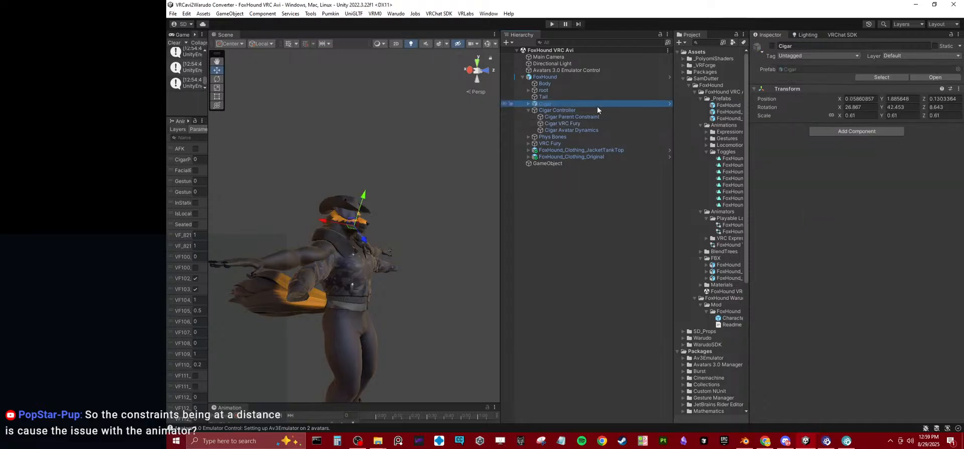
click(556, 119)
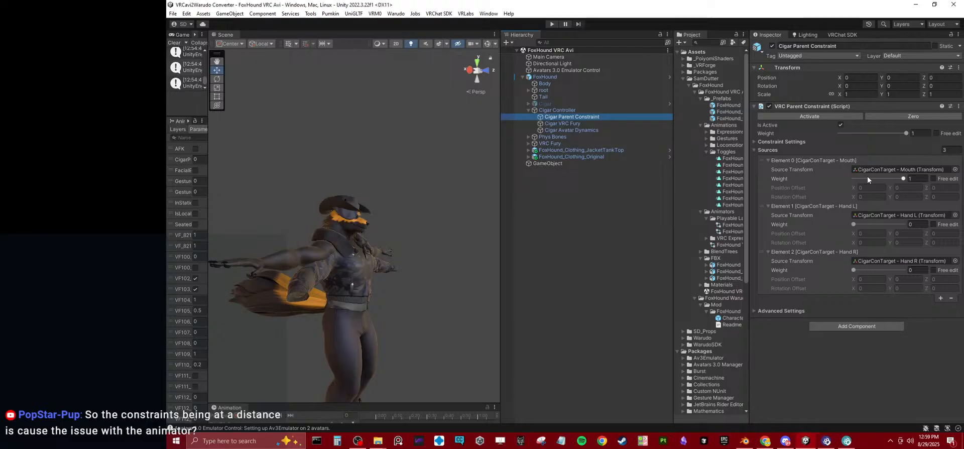
click(959, 106)
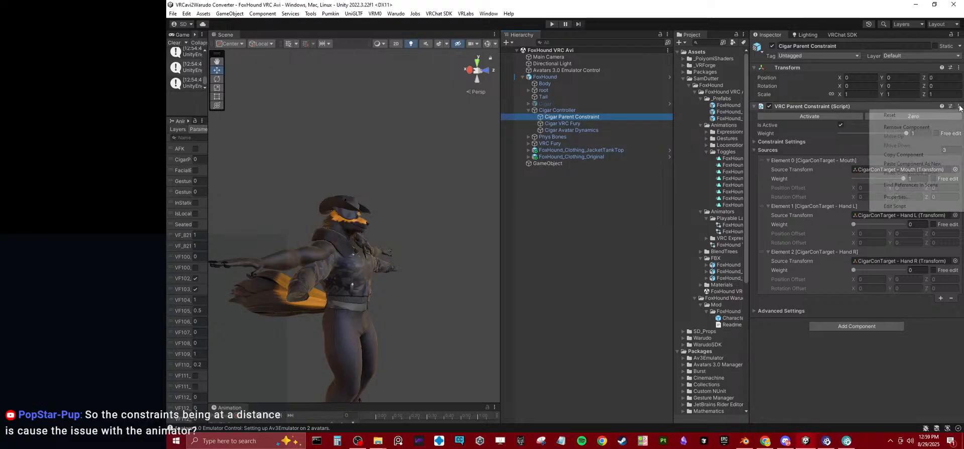
click(903, 155)
Step: Inspect the controller files of both Full Controllers on Cigar VRC Fury, collapse them, and clear the selection
click(566, 123)
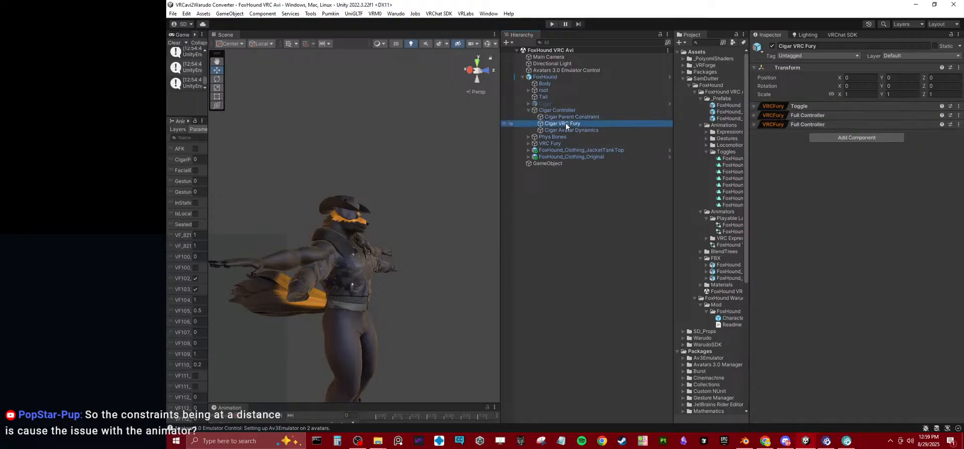
click(800, 124)
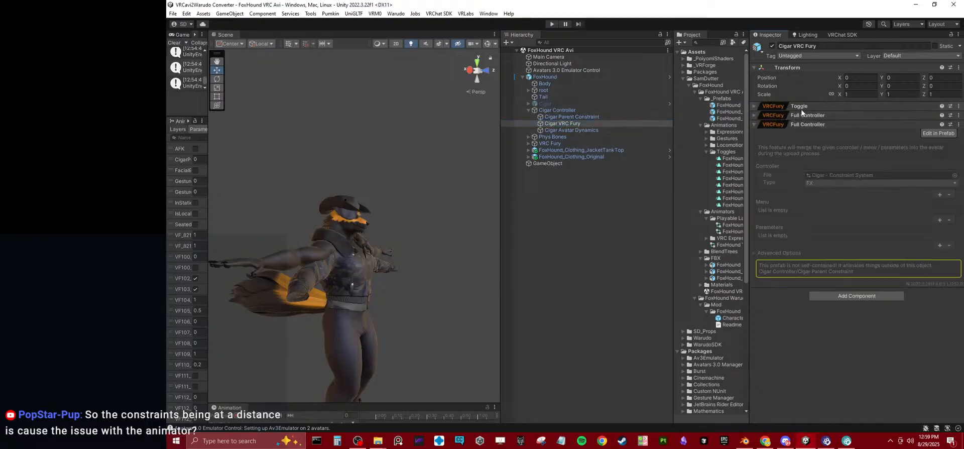
click(803, 114)
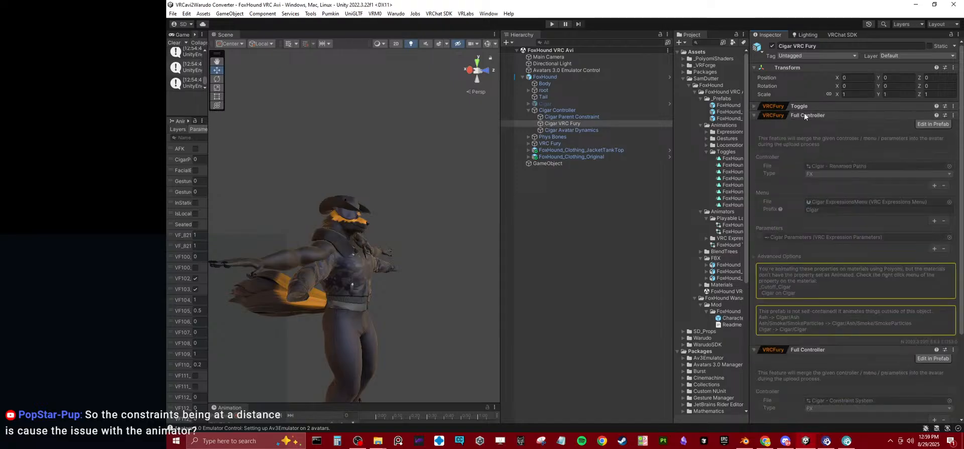
click(804, 113)
click(804, 122)
click(645, 249)
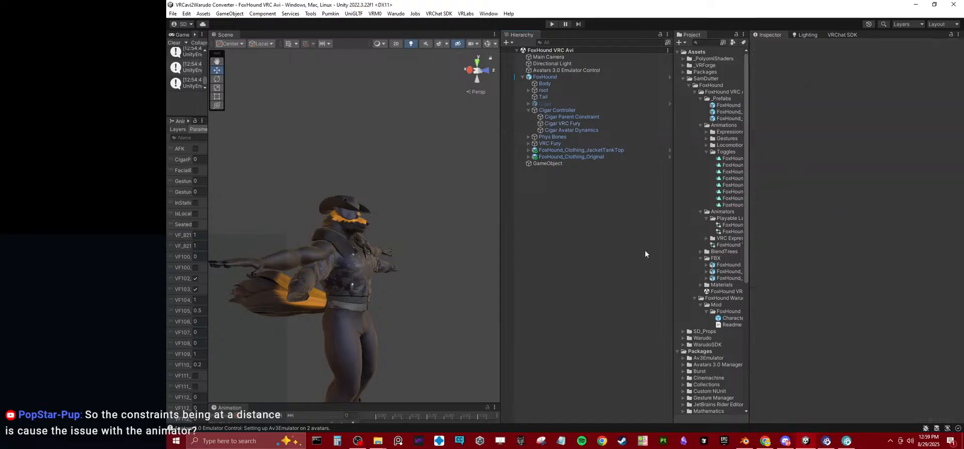
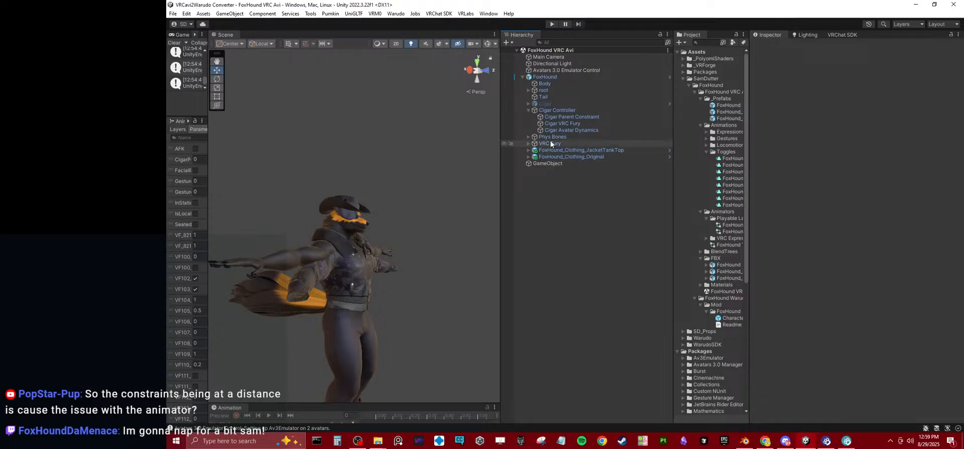
Step: Expand the Cigar object's children, and compare its transform with the constraint sources on Cigar Parent Constraint
click(529, 110)
click(528, 103)
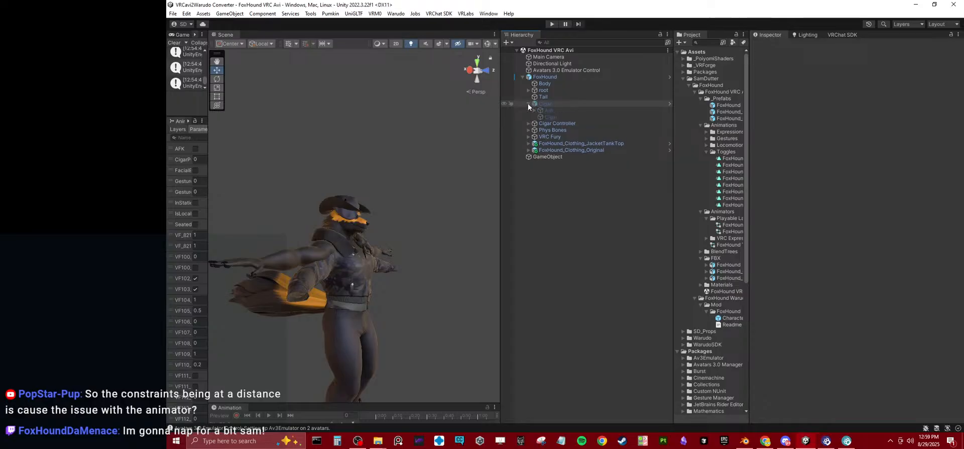
click(541, 103)
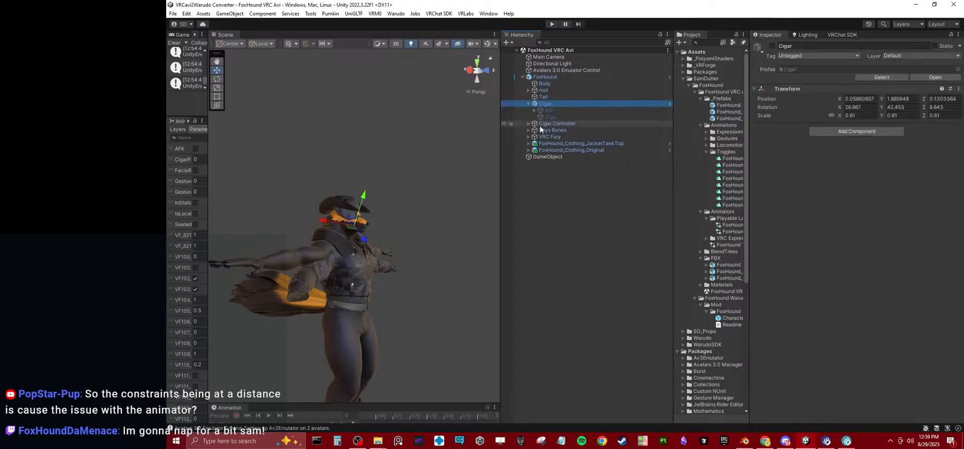
click(529, 123)
click(554, 130)
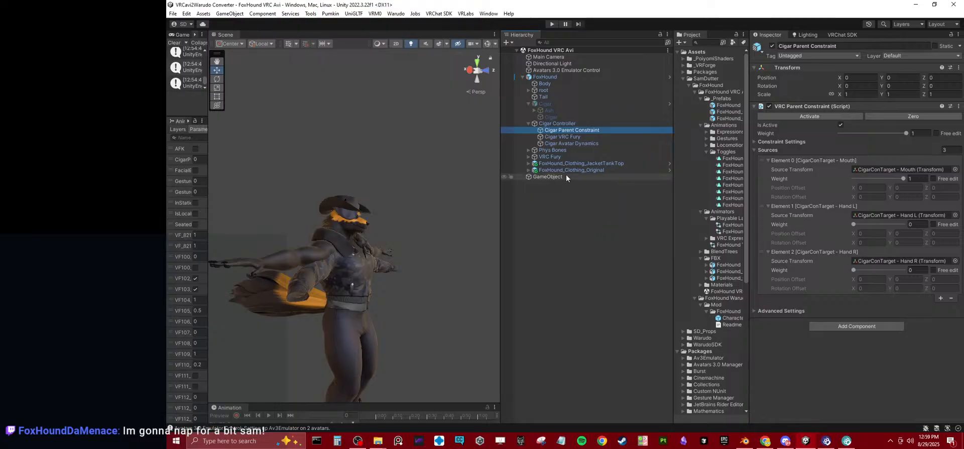
Step: Inspect the two VRC Contact Receivers on Cigar Avatar Dynamics and collapse them
click(556, 142)
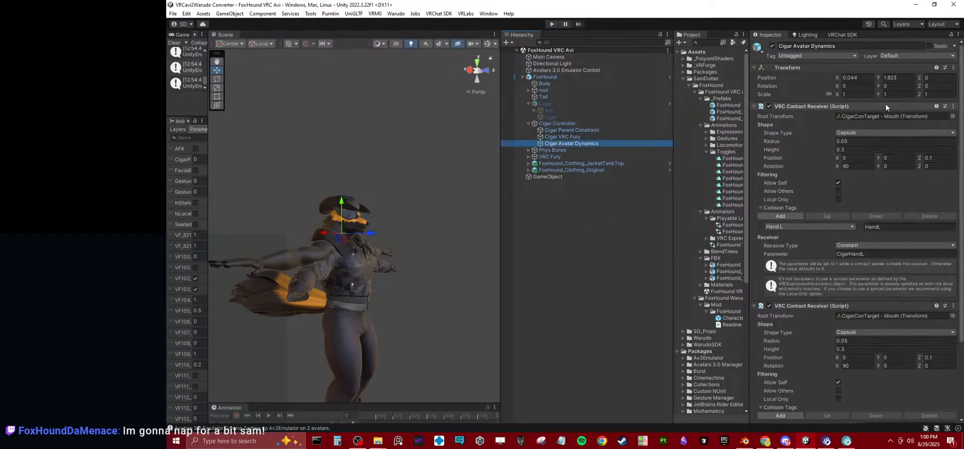
click(823, 106)
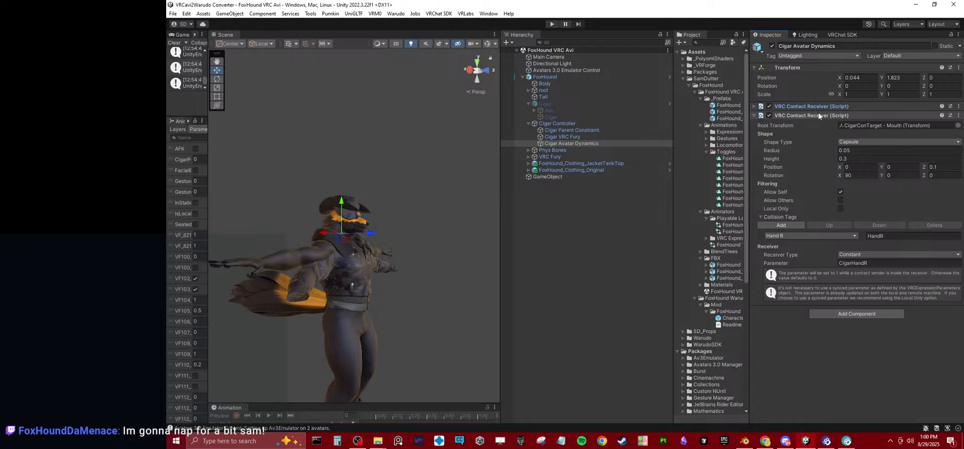
click(818, 113)
Step: Go through both Full Controllers on Cigar VRC Fury again and expand the Toggle to examine its Turn On actions
click(550, 136)
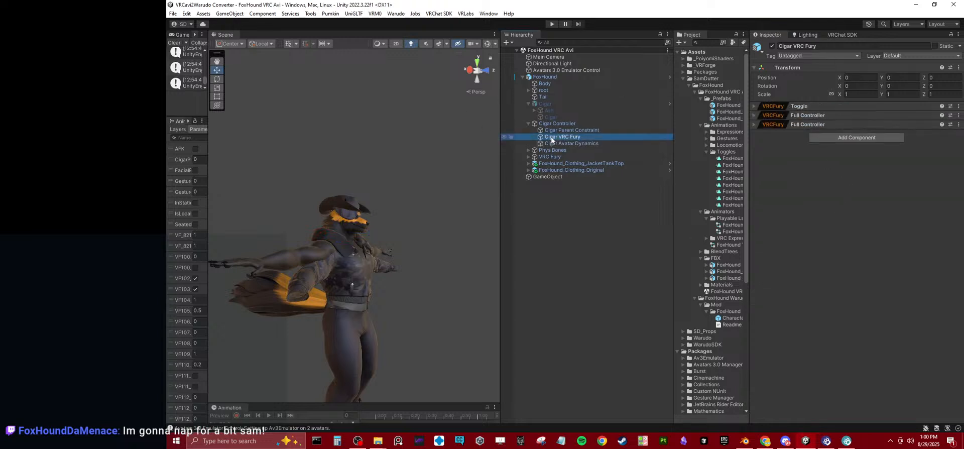
click(800, 125)
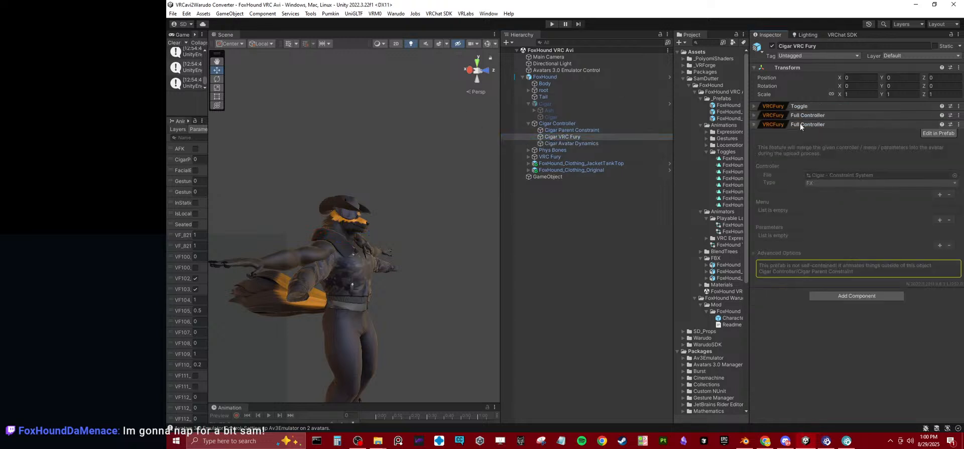
click(800, 125)
click(800, 115)
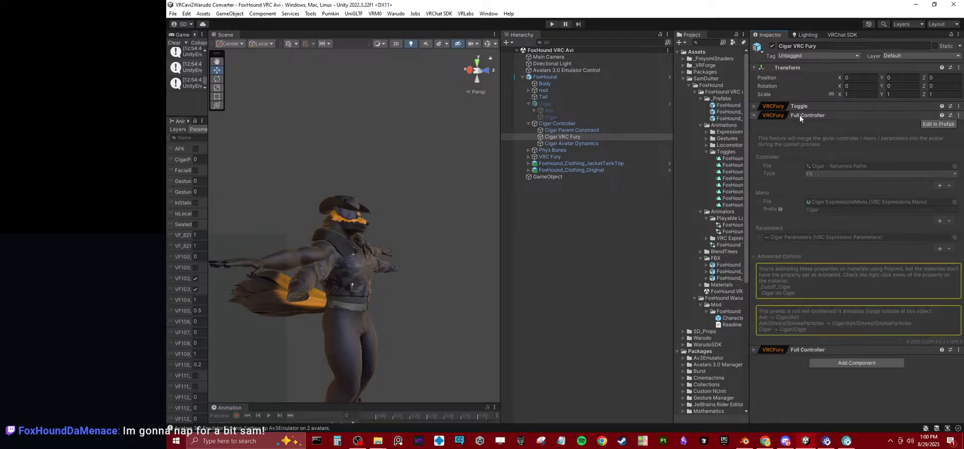
click(799, 115)
click(798, 107)
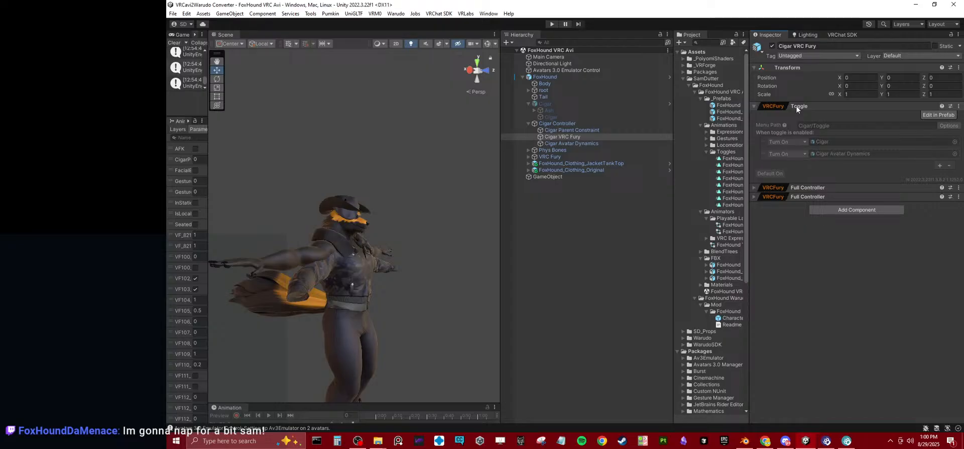
Step: Collapse the Toggle on Cigar VRC Fury, and look over Cigar Parent Constraint, the FoxHound root and Cigar Controller
click(797, 106)
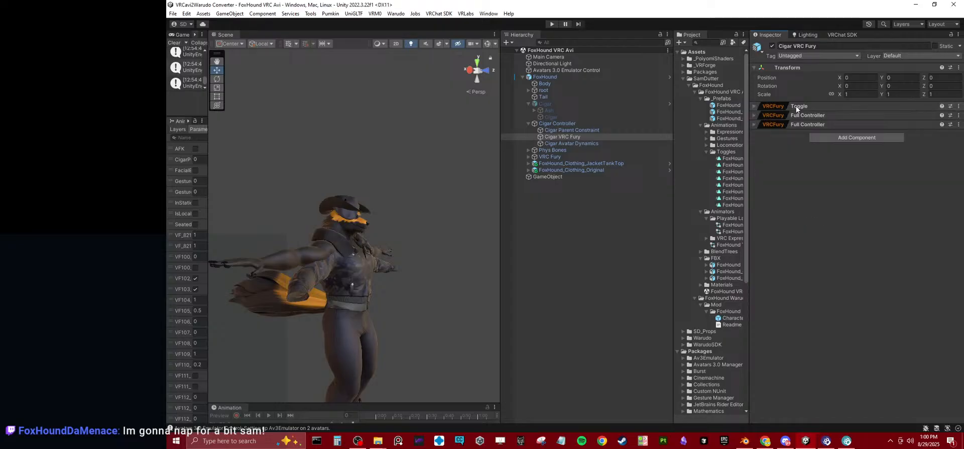
click(551, 131)
drag(551, 132, 559, 107)
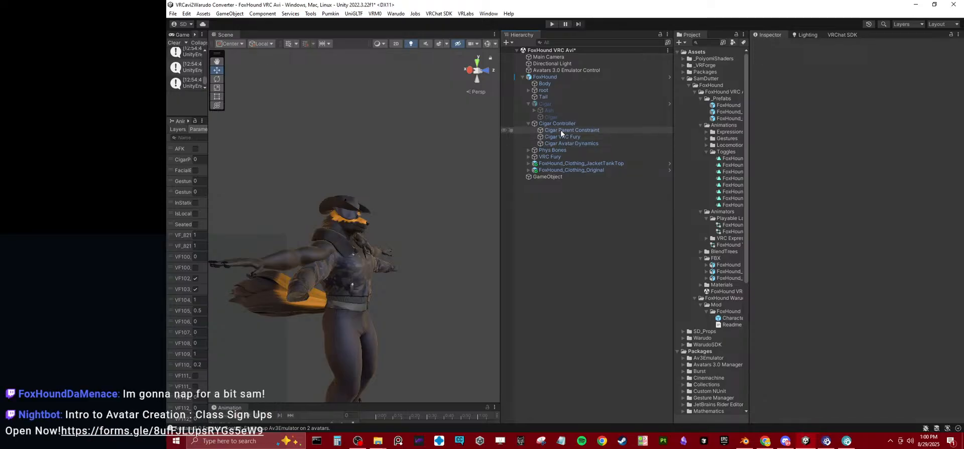
click(569, 130)
click(584, 78)
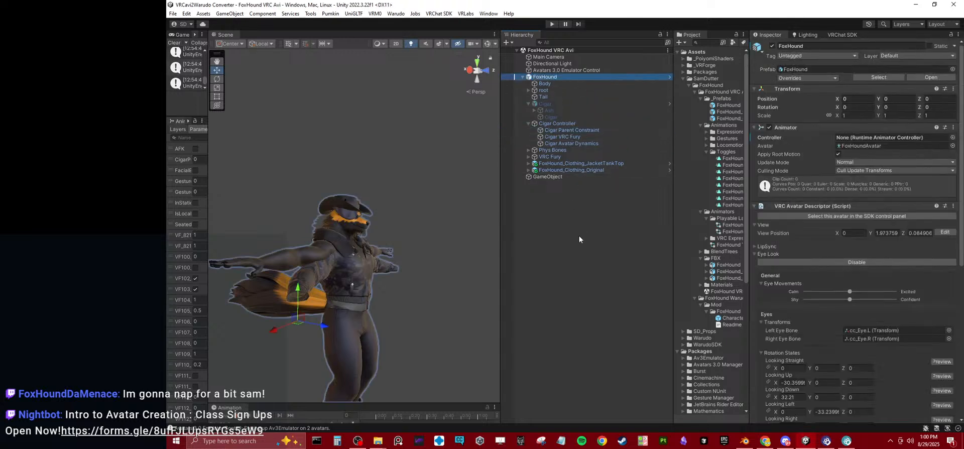
click(562, 124)
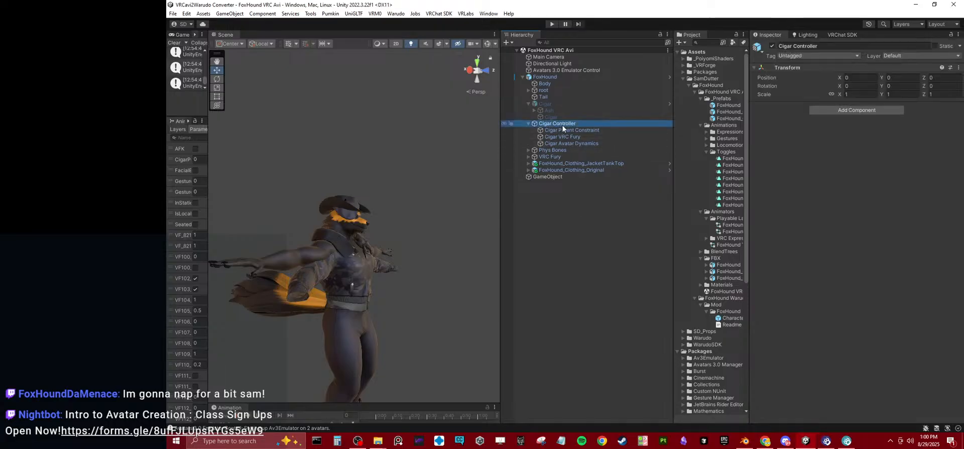
Step: Widen the project file list, clear the selection, and collapse the Animations, Animators, FBX and FoxHound Warudo Assets folders
drag(748, 244, 817, 245)
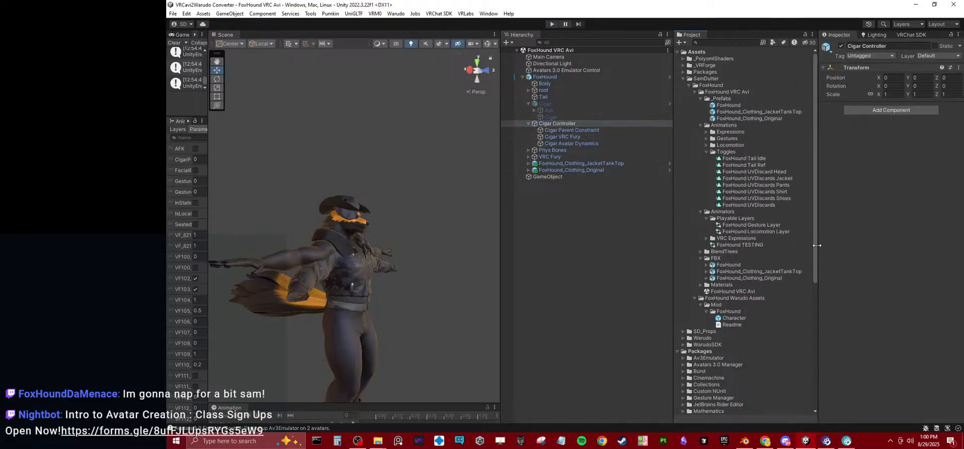
drag(674, 252, 641, 255)
click(587, 259)
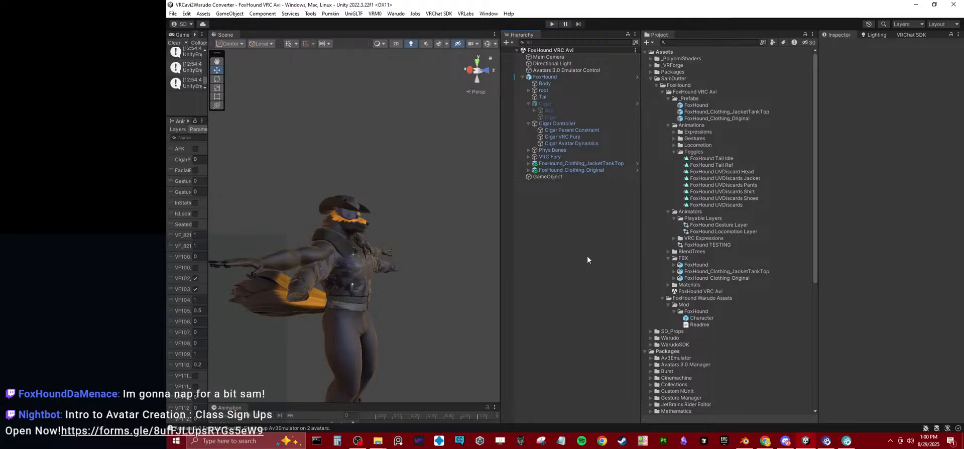
click(668, 125)
click(668, 132)
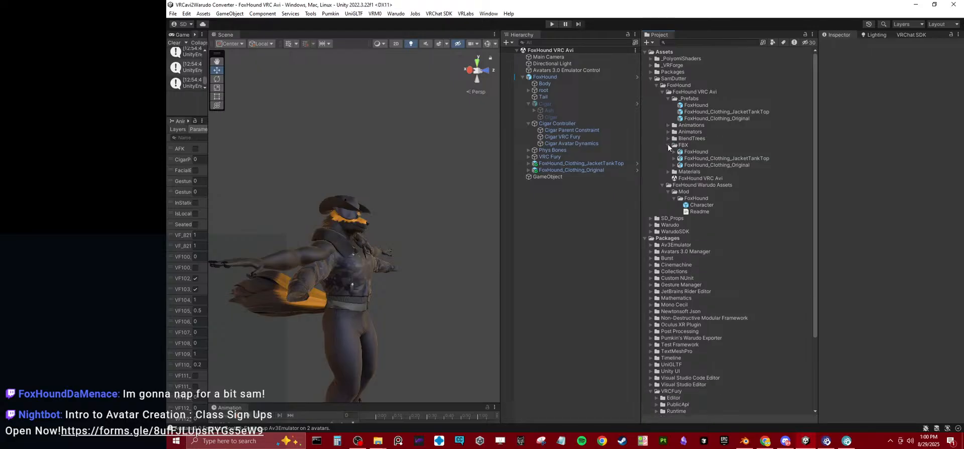
click(668, 145)
click(662, 165)
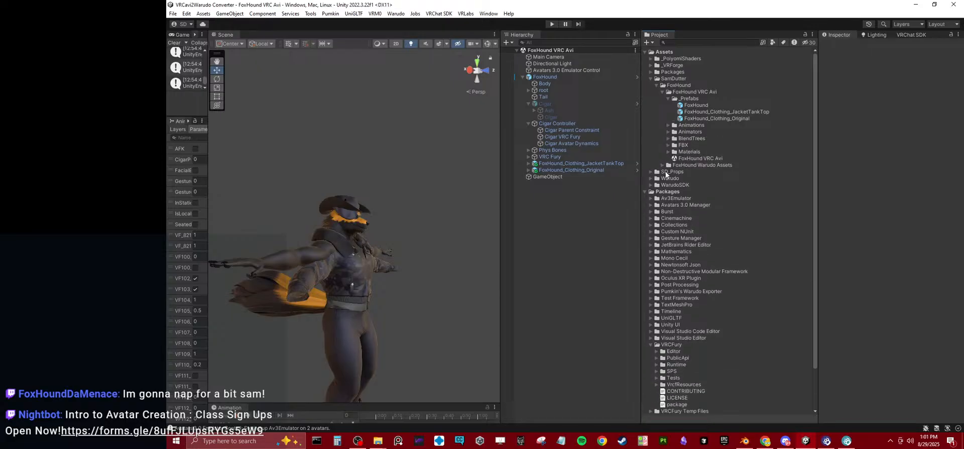
Step: Run the scene in play mode, examine FoxHound's VRC Avatar Descriptor eyelid settings, and stop playback
click(552, 23)
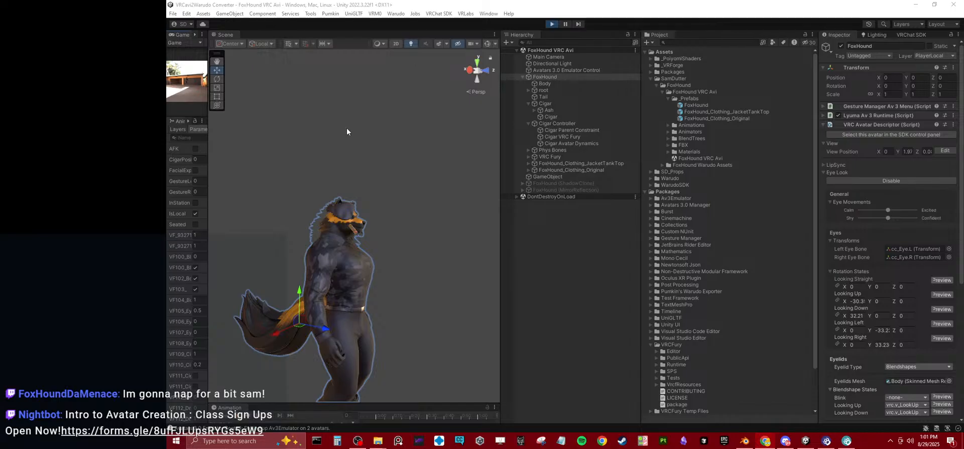
scroll(906, 241, down, 3)
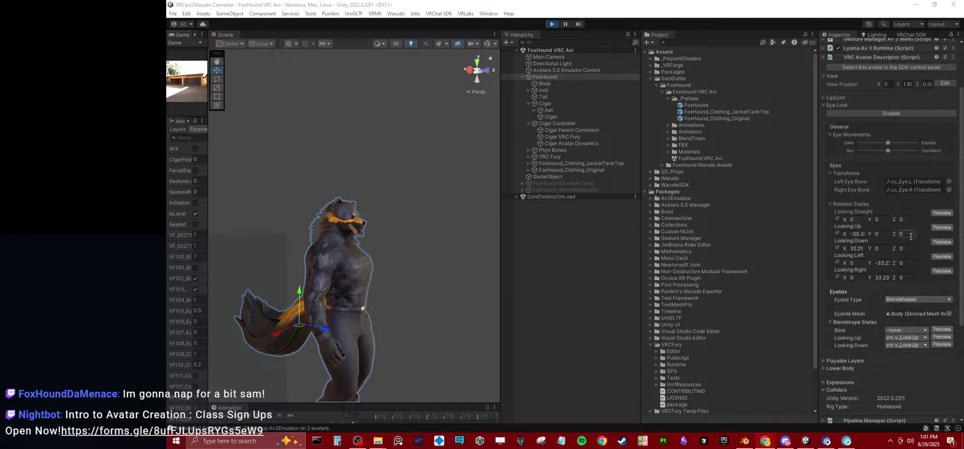
scroll(910, 241, down, 4)
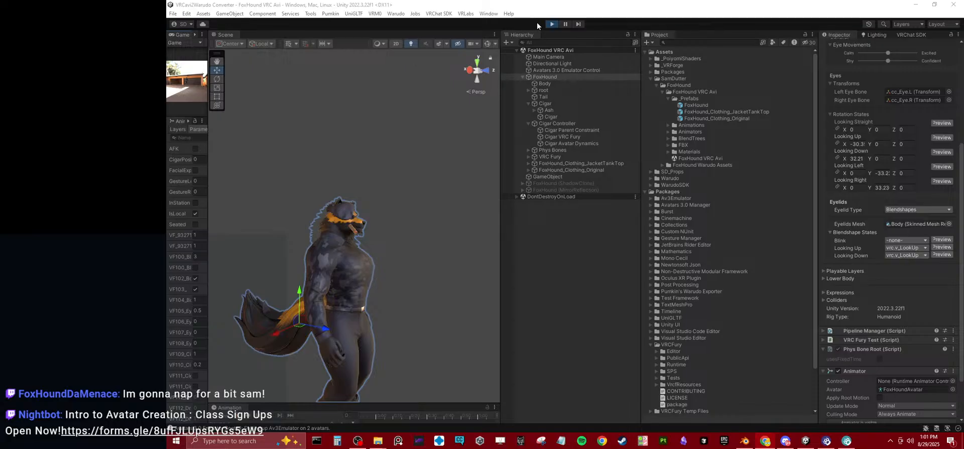
click(552, 24)
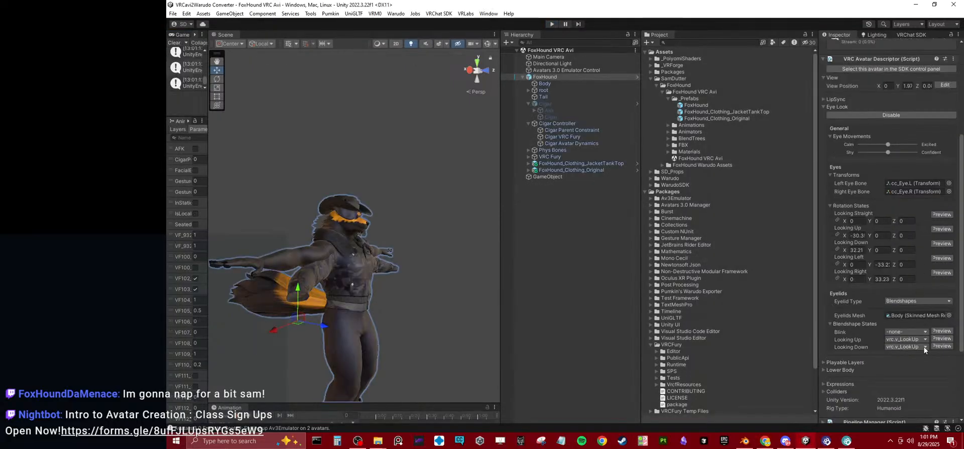
Step: Set the descriptor's Looking Down eyelid blendshape to vrc.v_LookDown, and test the avatar in a short play mode run
click(924, 346)
click(922, 98)
click(606, 270)
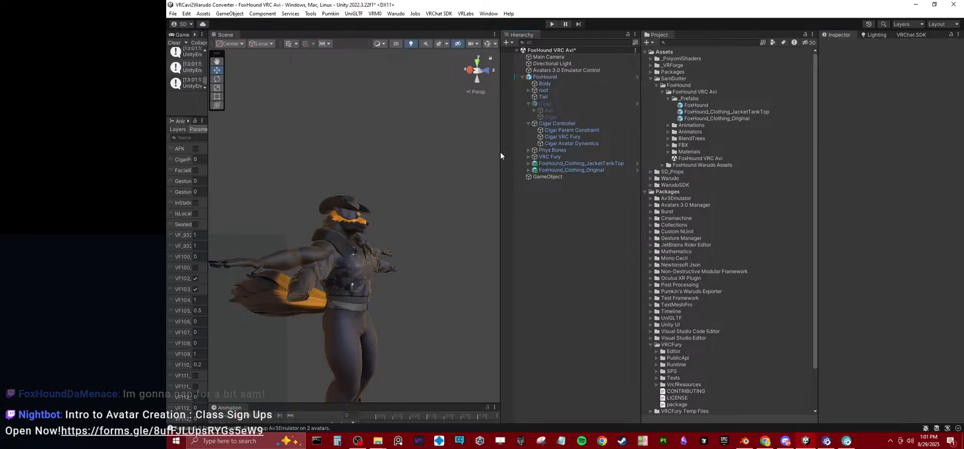
click(552, 24)
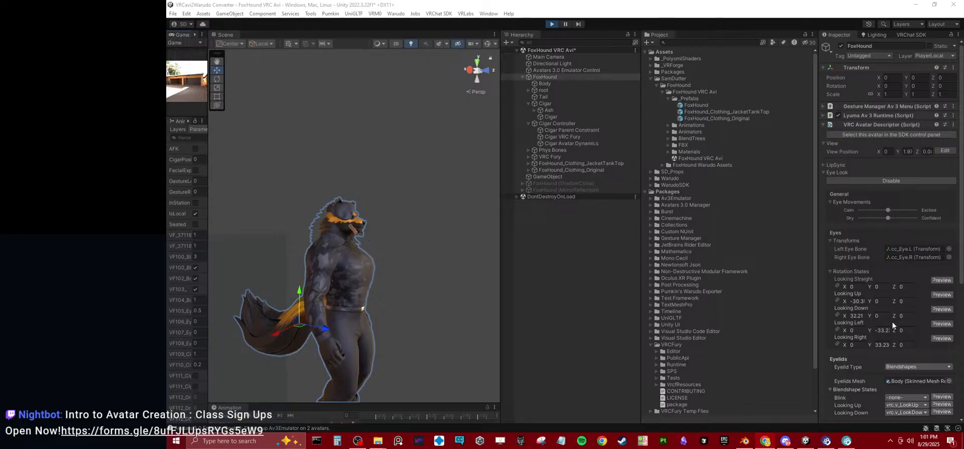
click(553, 23)
Step: Collapse the FoxHound hierarchy, delete the stray empty GameObject, and save the scene
click(523, 76)
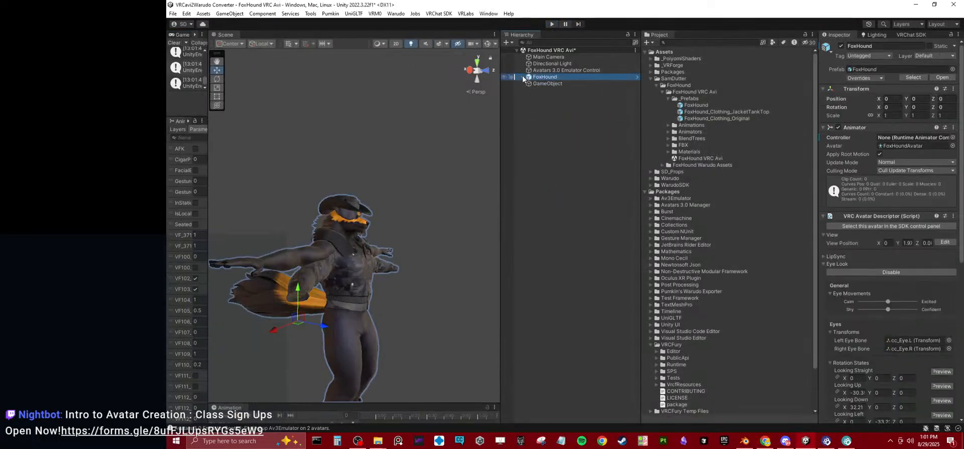
click(533, 84)
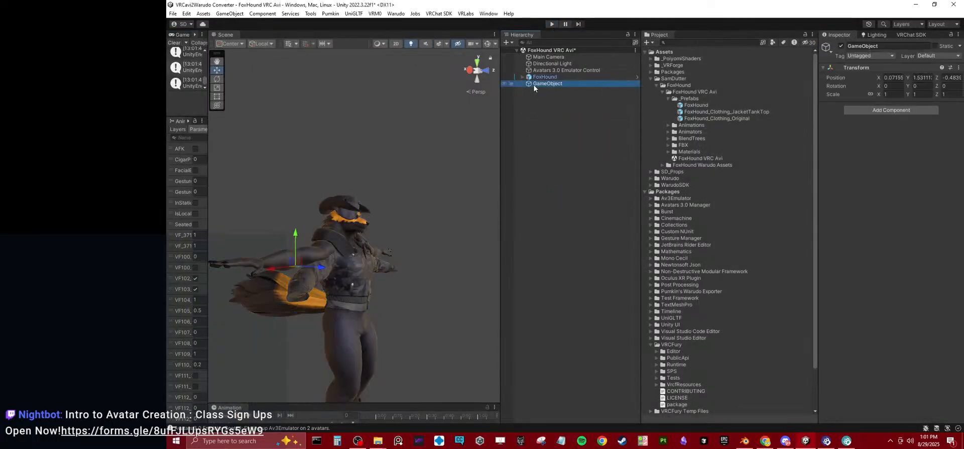
key(Delete)
click(536, 71)
key(ctrl+s)
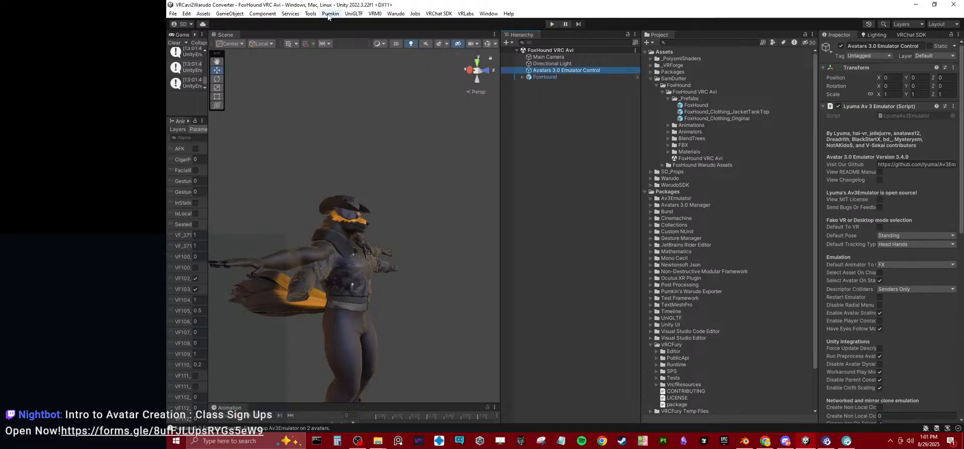
click(312, 13)
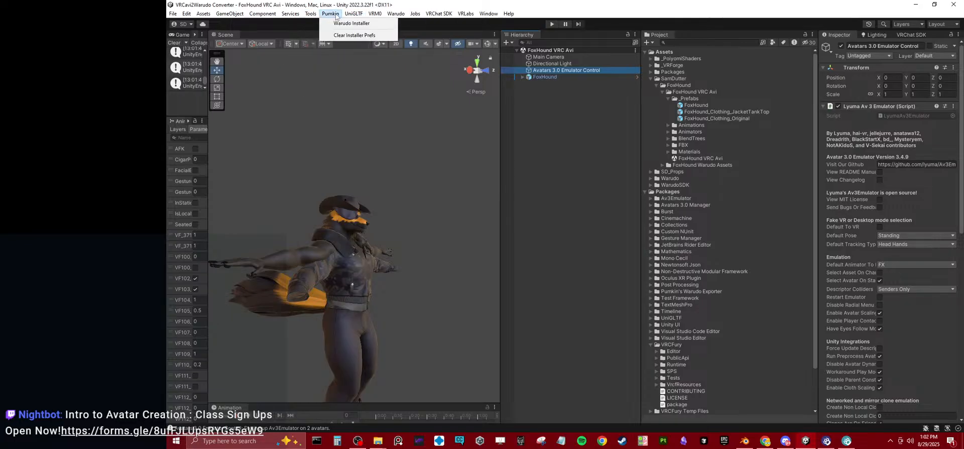
mouse_move(394, 15)
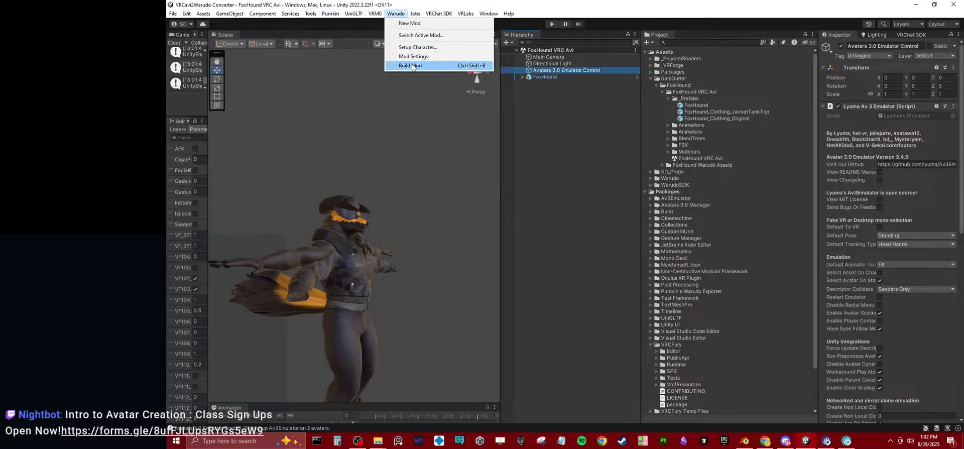
click(571, 119)
Step: Select FoxHound and collapse its Transform, Animator and VRC Avatar Descriptor components
click(559, 77)
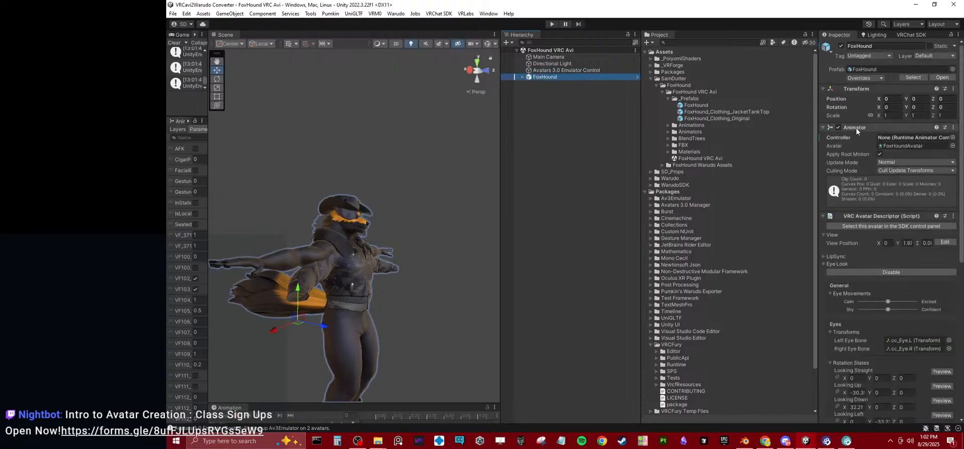
click(857, 129)
click(857, 92)
click(860, 109)
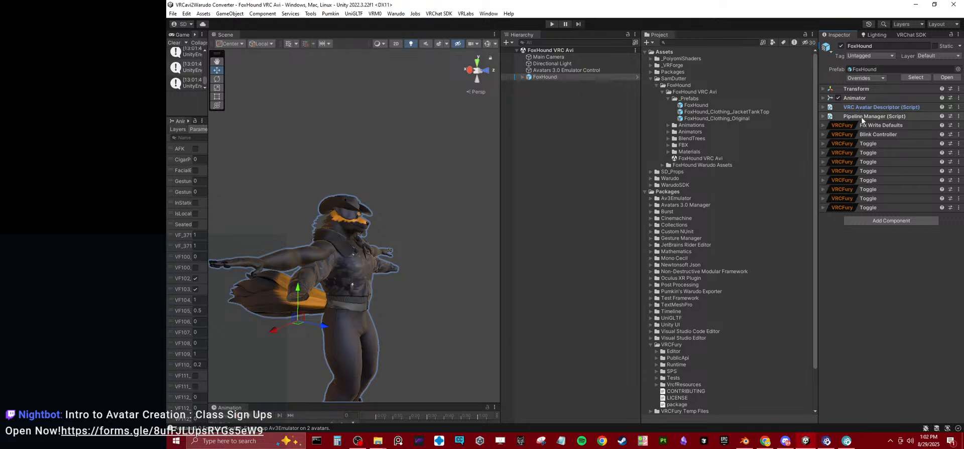
click(959, 207)
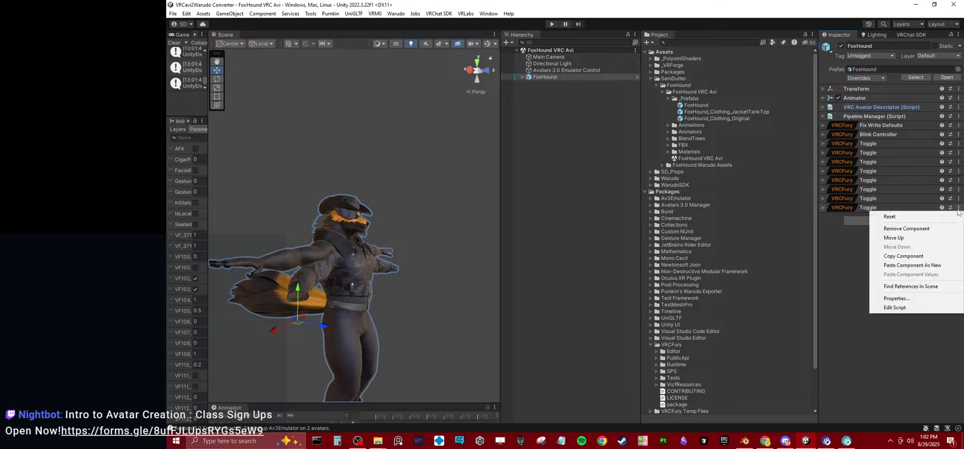
click(911, 265)
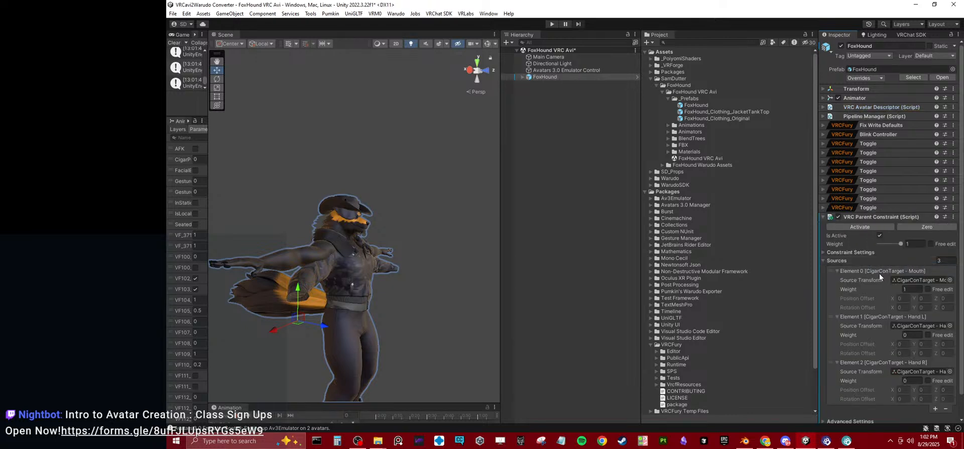
click(953, 217)
click(903, 247)
Step: Add the Pumkin's Warudo Exporter component to FoxHound
click(882, 222)
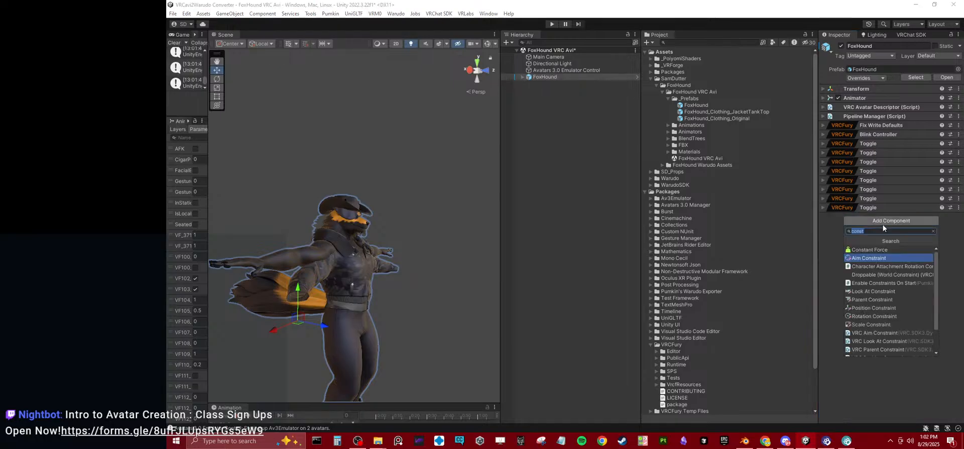
text(expo)
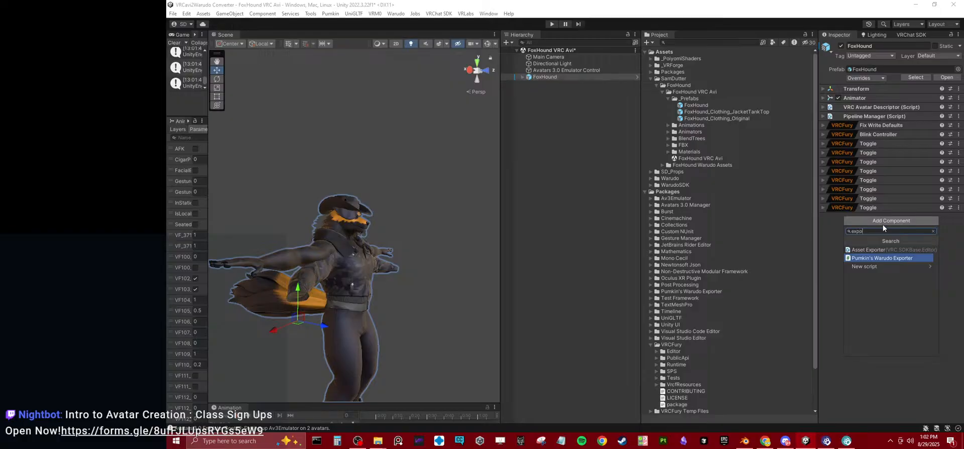
key(Return)
Step: Disable Normalize Avatar, enable Assign FX Controller to Avatar Animator and Keep Working Objects in Scene in the exporter, and save the scene
scroll(877, 276, down, 3)
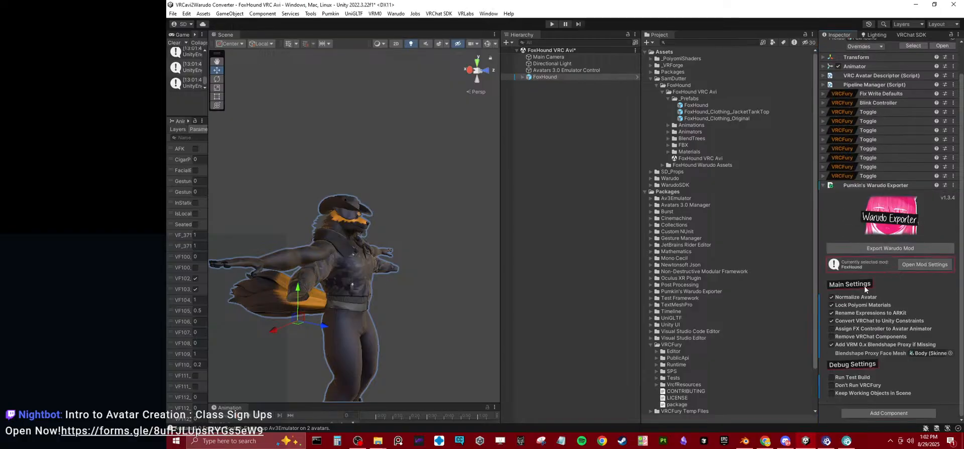
click(848, 329)
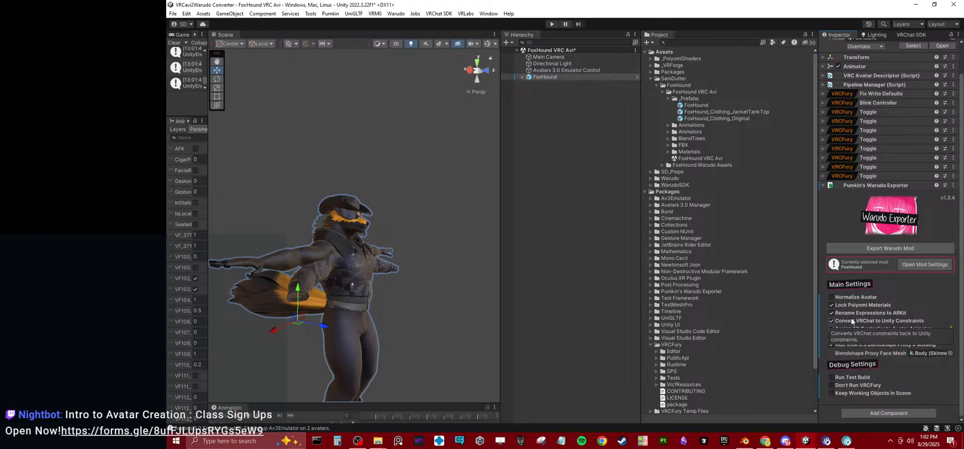
key(ctrl+s)
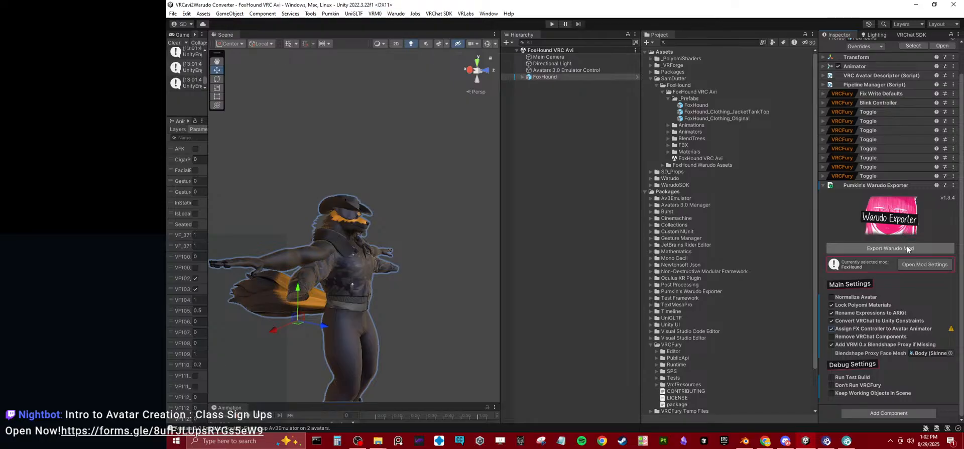
click(842, 393)
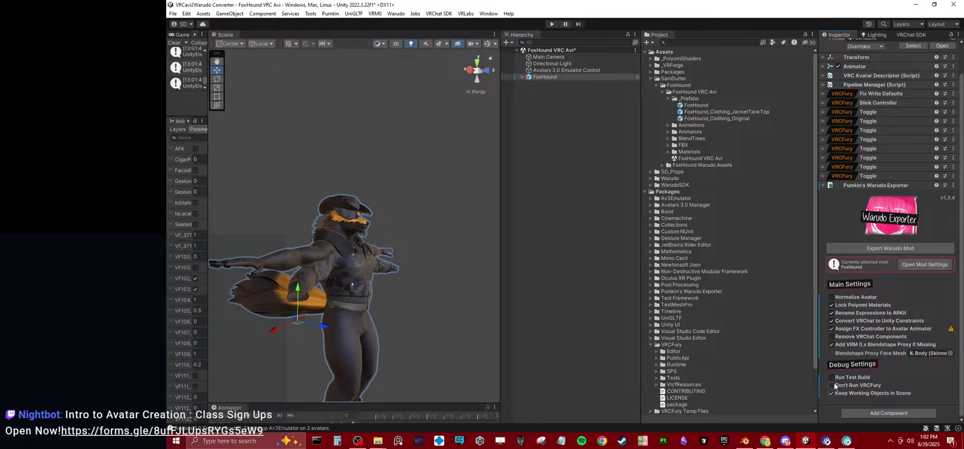
Step: Export the Warudo mod, saving the modified NDMF Preview scene when asked, and select the exported Character object
click(890, 248)
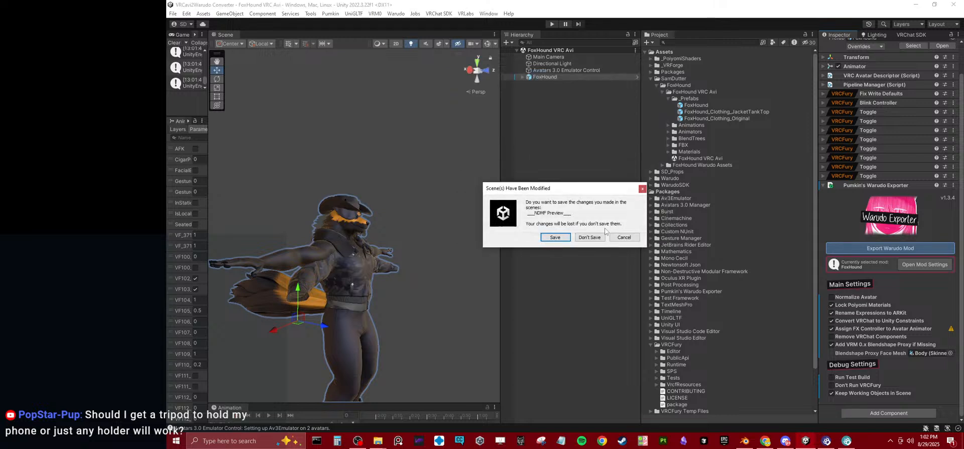
click(557, 238)
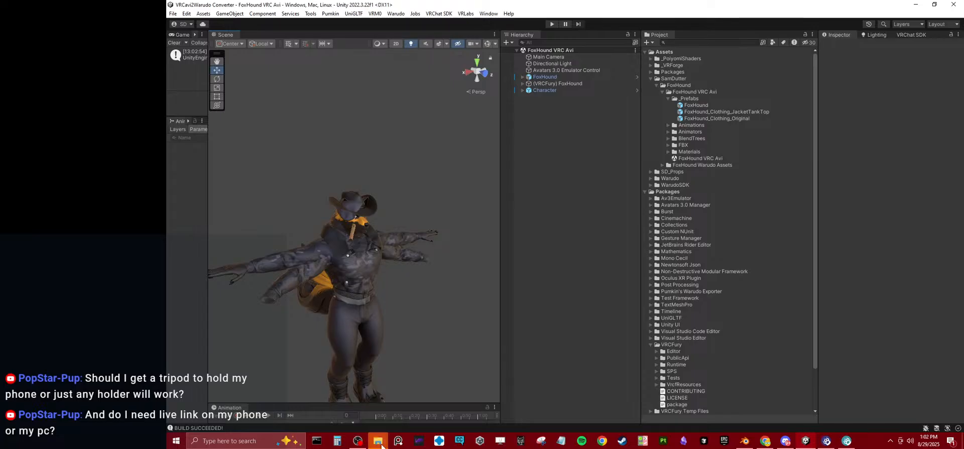
click(683, 171)
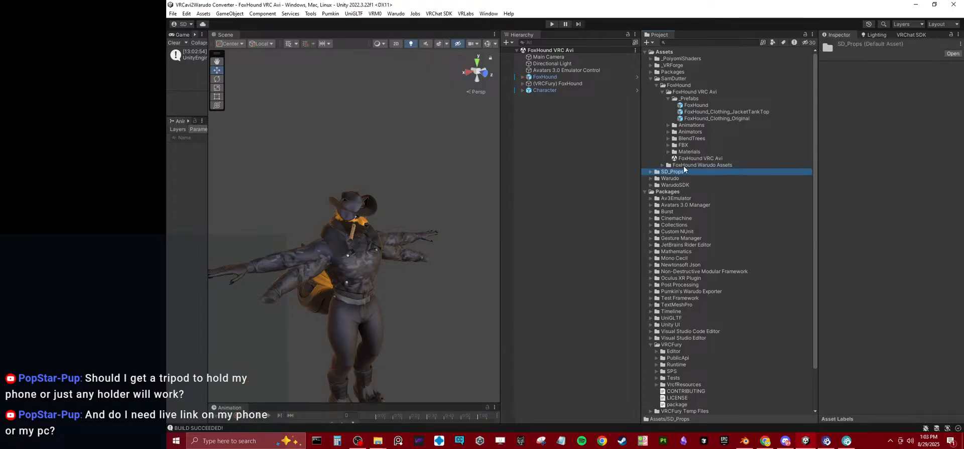
click(560, 91)
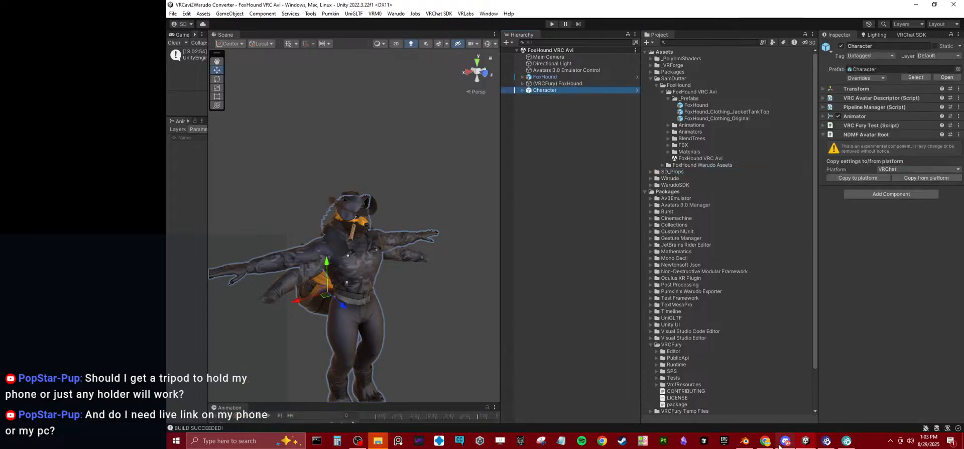
Step: Switch to Warudo to check the avatar there
click(745, 441)
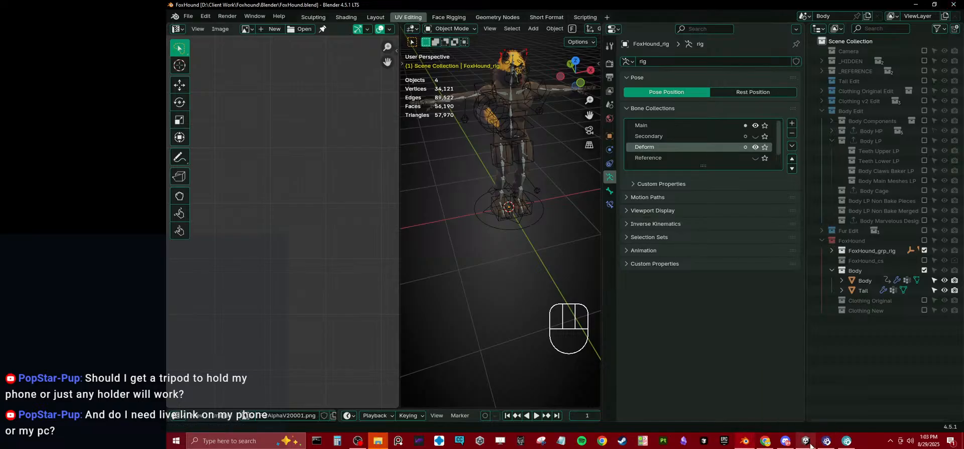
click(827, 441)
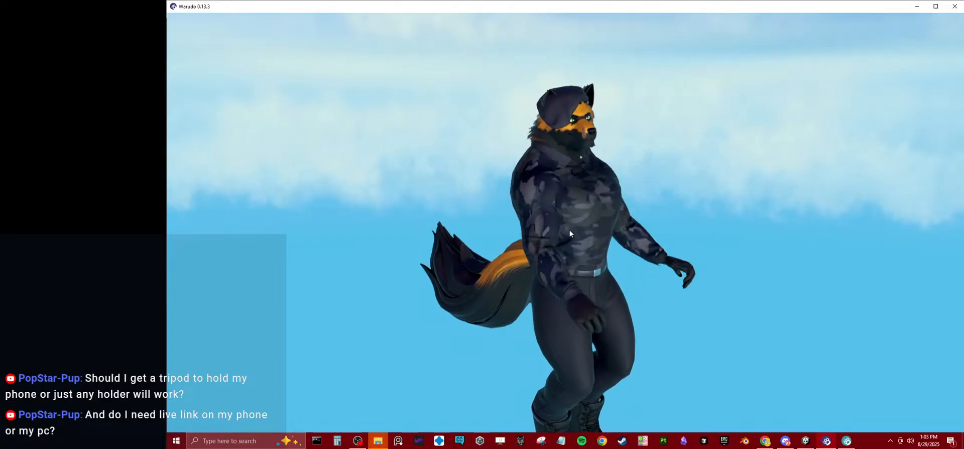
Step: Switch back to Unity, delete the (VRCFury) FoxHound and Character objects from the hierarchy, and save the scene
click(806, 441)
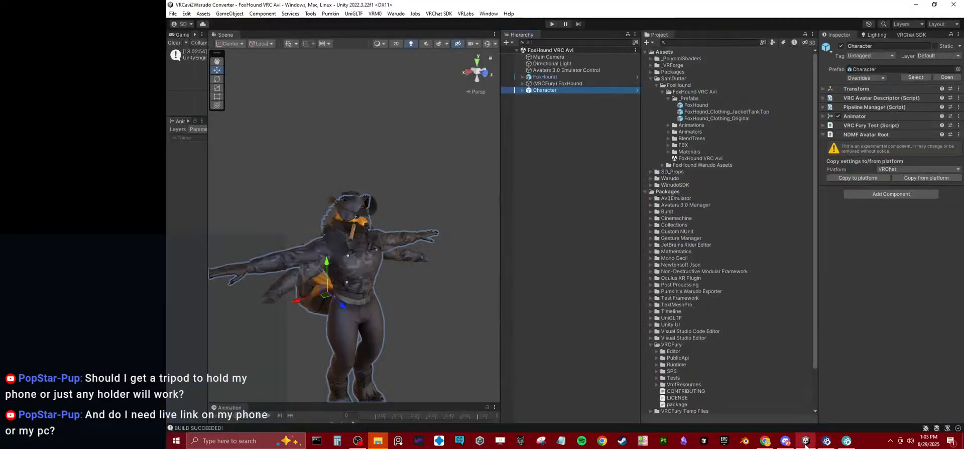
click(570, 158)
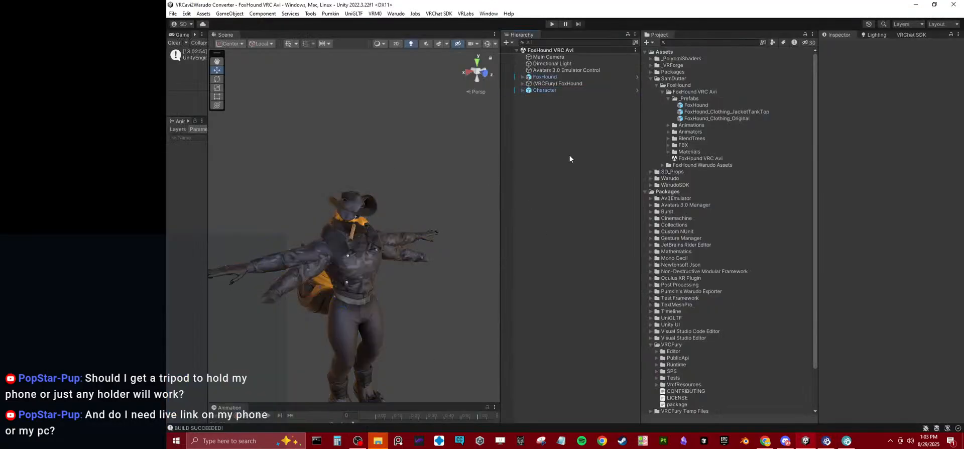
click(562, 84)
shift+click(560, 90)
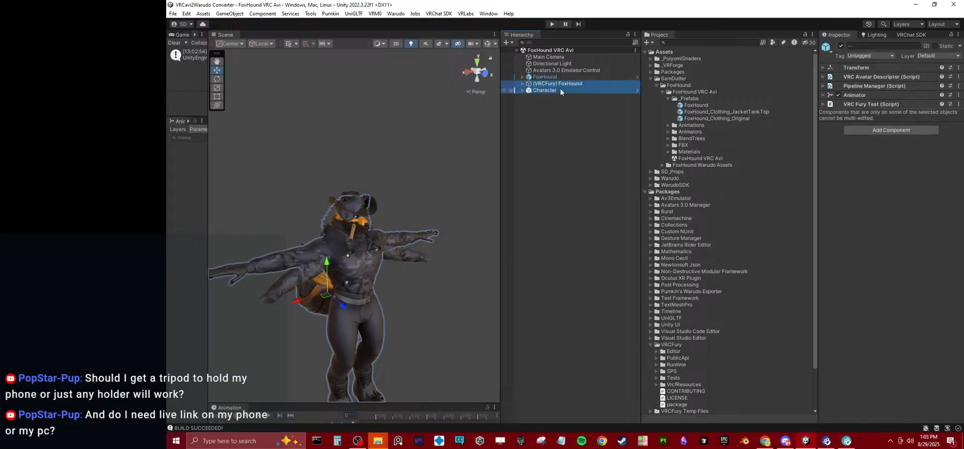
key(Delete)
click(556, 76)
click(568, 156)
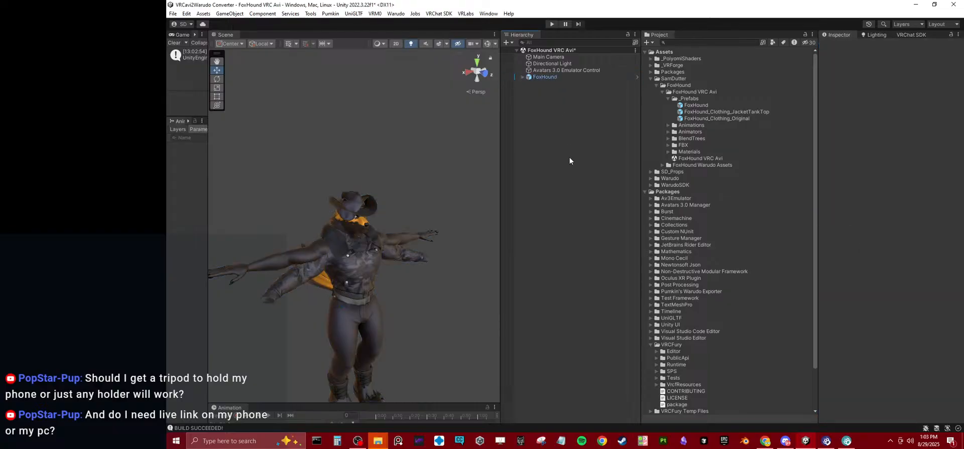
key(ctrl+s)
Step: Collapse the SamDutter and VRCFury folders, expand the Cigar folder under SD_Props, and deactivate the FoxHound object
click(656, 85)
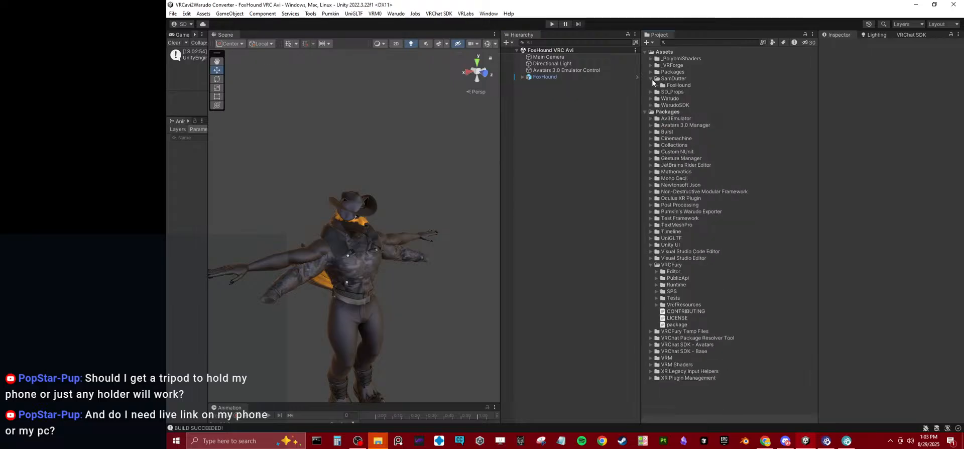
click(651, 78)
click(652, 258)
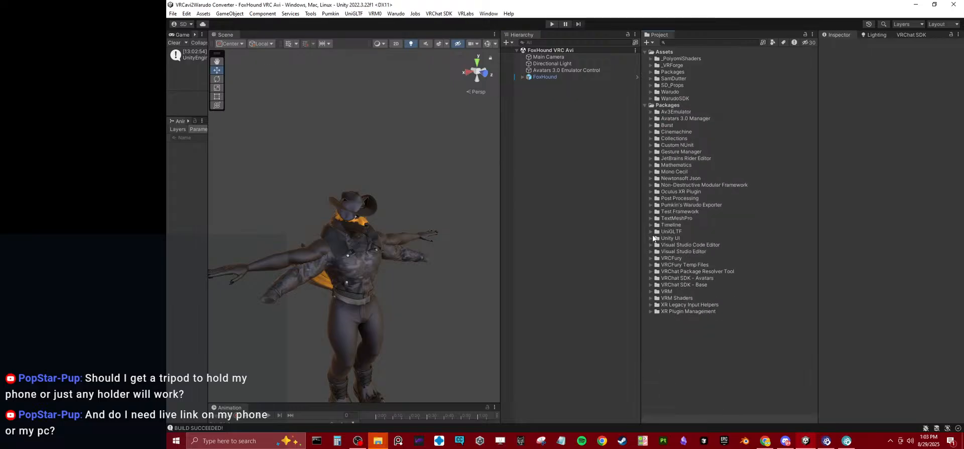
click(652, 86)
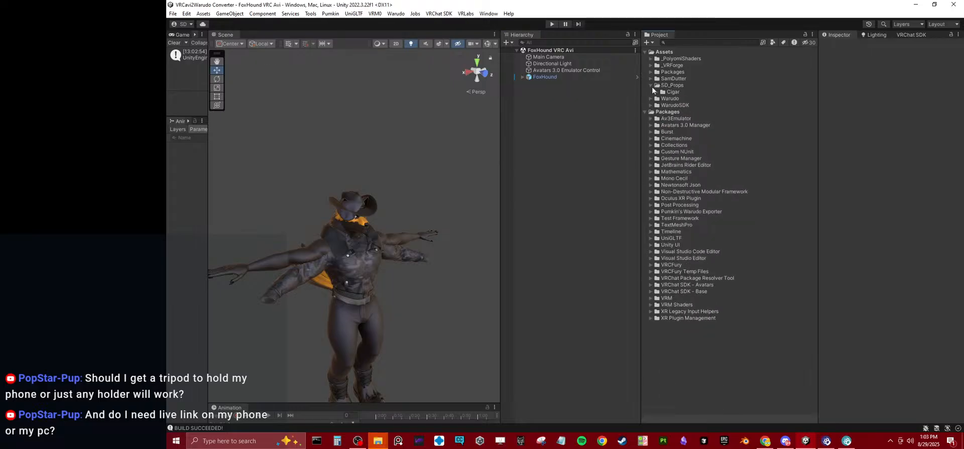
click(656, 92)
click(565, 77)
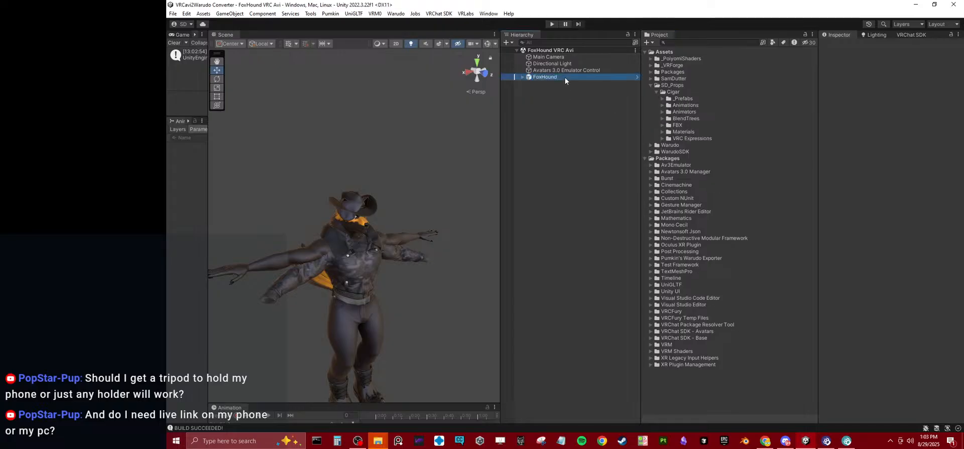
click(842, 46)
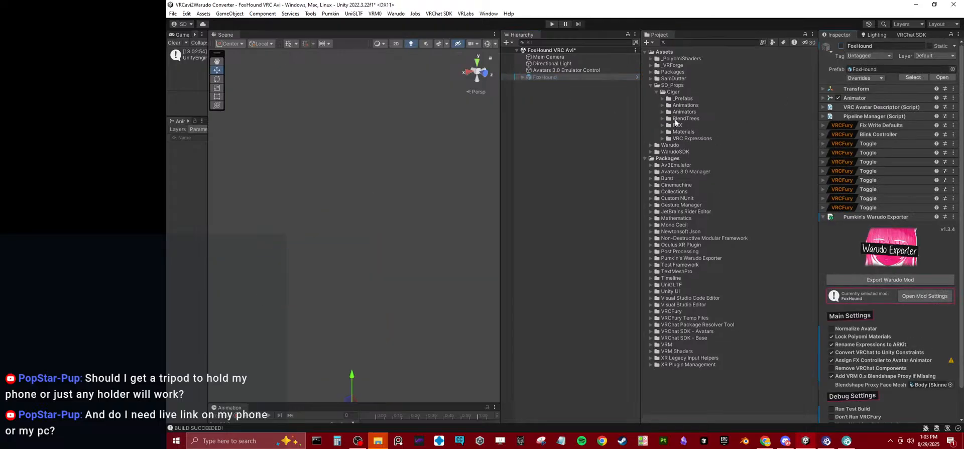
Step: Open the Cigar Constraints - 0 - Mouth animation and examine the object path of its source 0 weight property
click(662, 98)
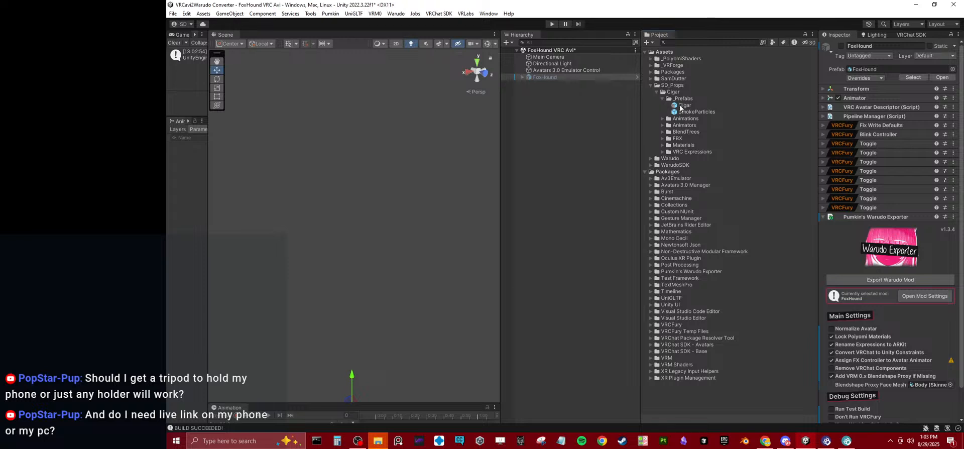
click(663, 118)
click(675, 125)
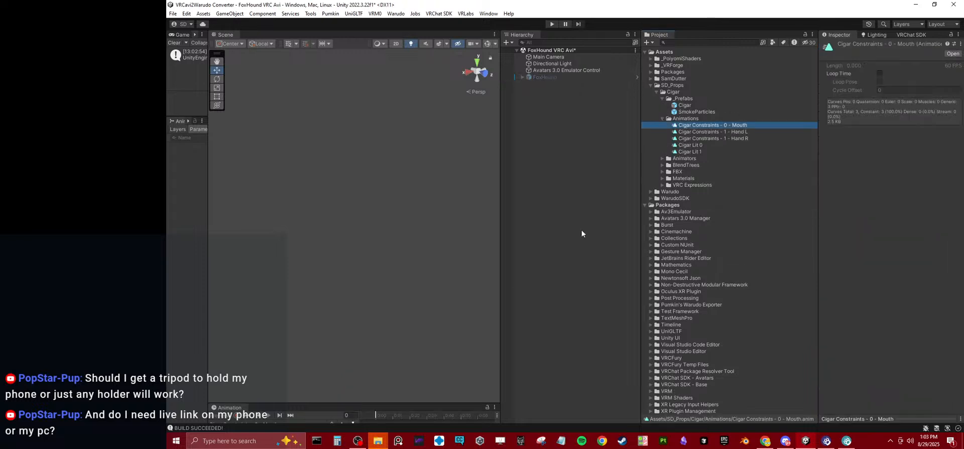
drag(383, 403, 394, 172)
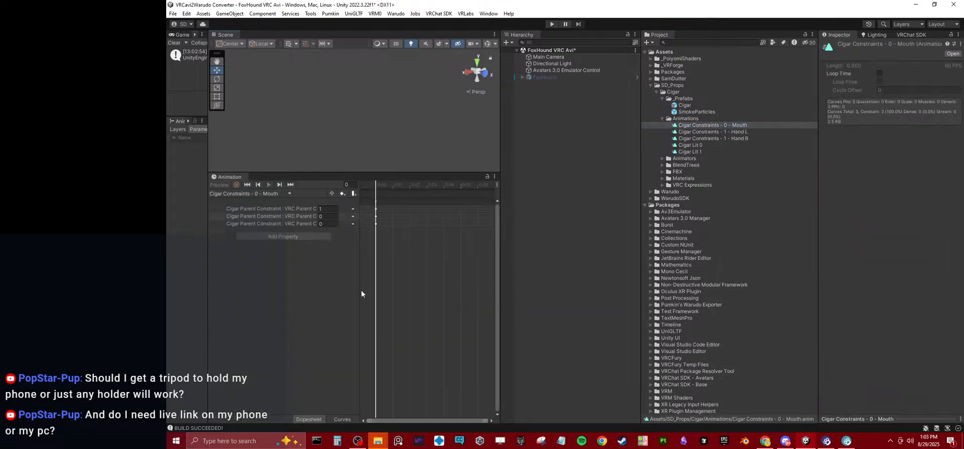
drag(360, 292, 377, 293)
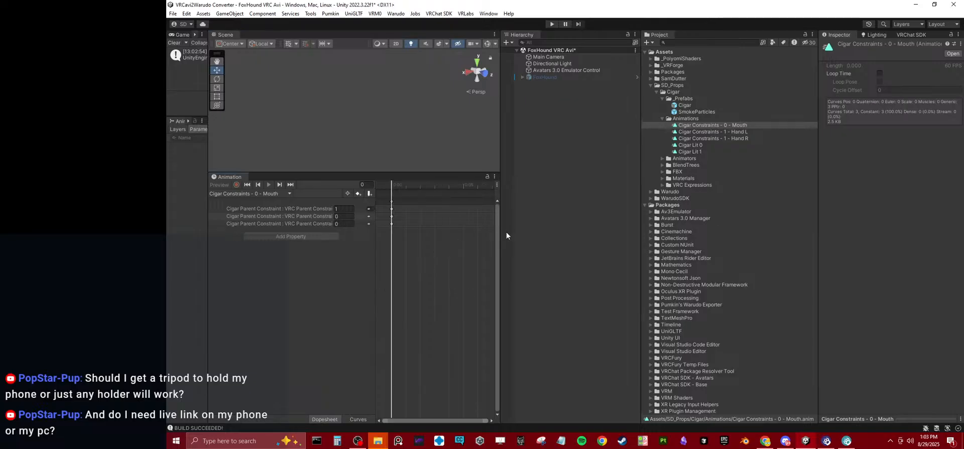
drag(502, 235, 605, 235)
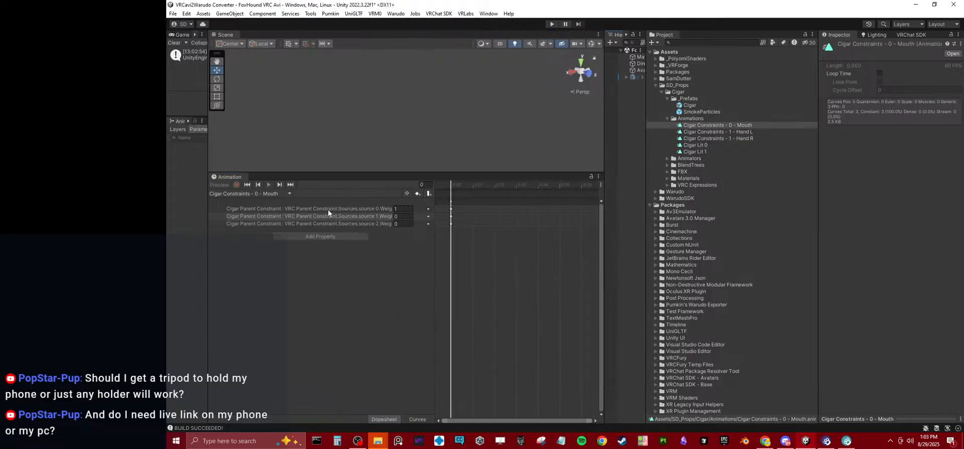
click(349, 209)
double_click(312, 209)
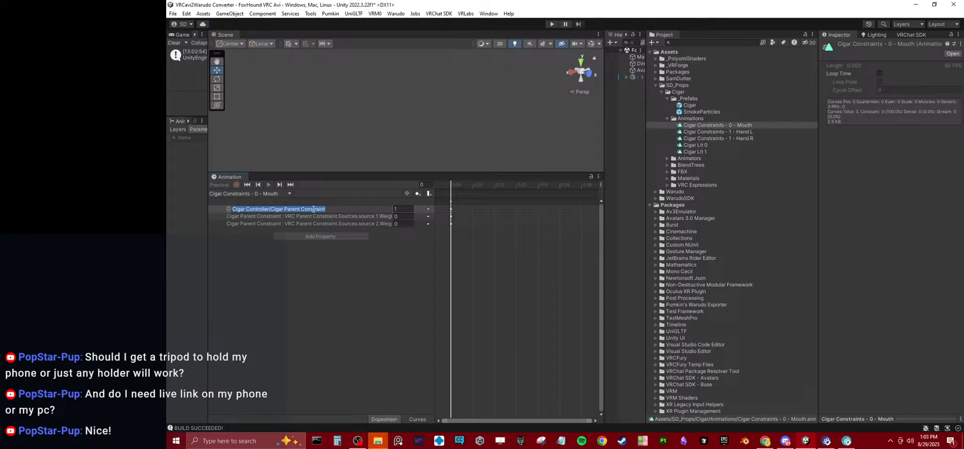
click(330, 277)
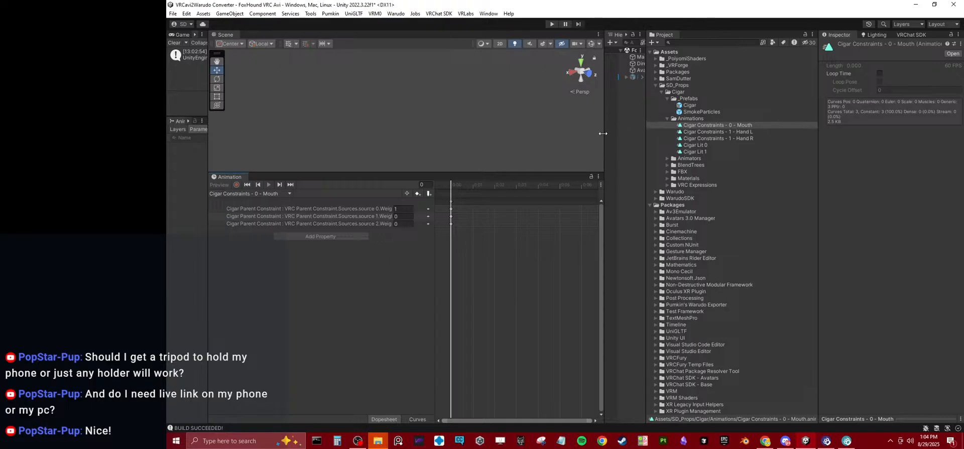
Step: Temporarily place the Cigar prefab in the scene, inspect its child objects, and delete it
drag(603, 133, 508, 133)
drag(689, 106, 556, 183)
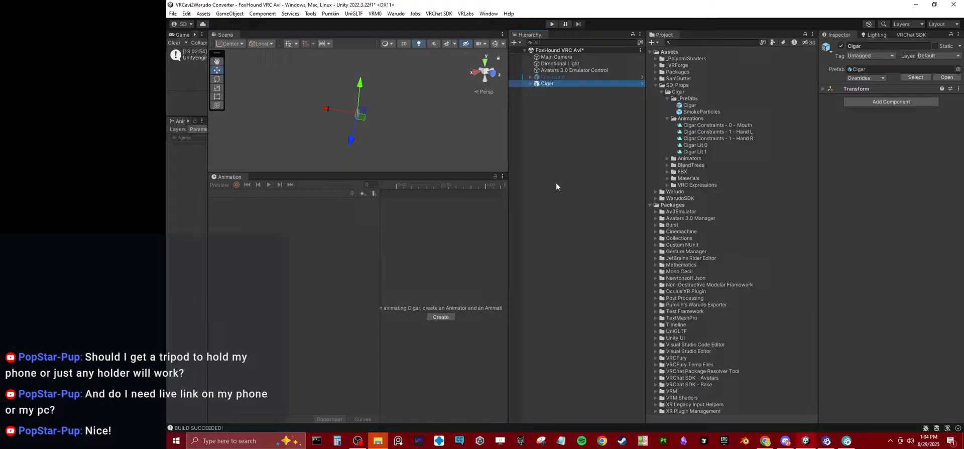
click(531, 83)
click(537, 91)
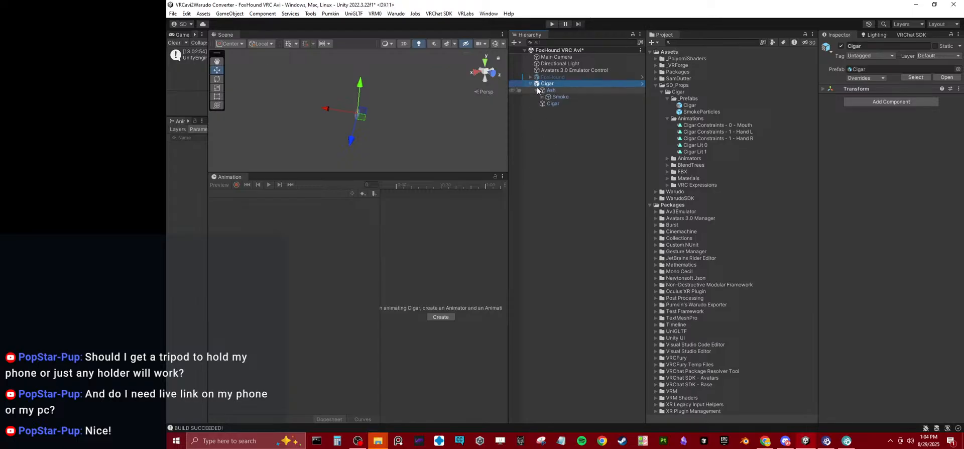
click(537, 90)
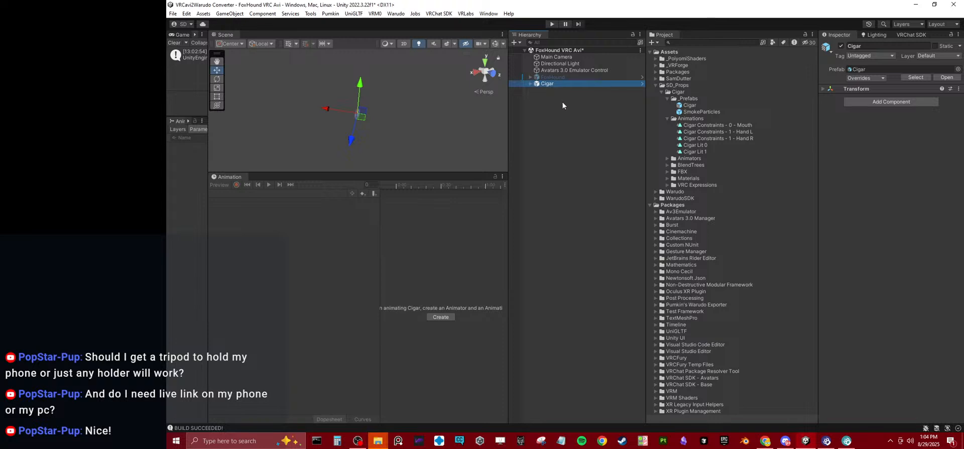
click(578, 133)
click(536, 85)
key(Delete)
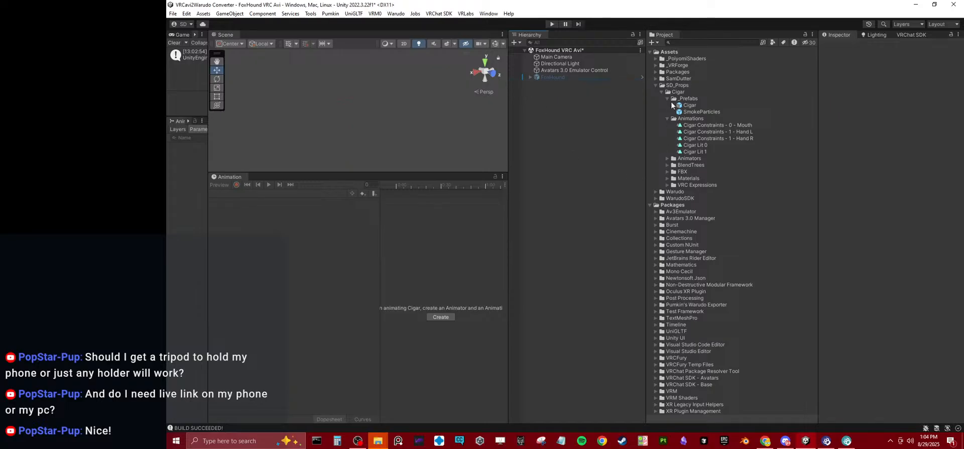
Step: Look through the Cigar prop's FBX, Materials and VRC Expressions folders, leaving all of its subfolders collapsed
click(667, 165)
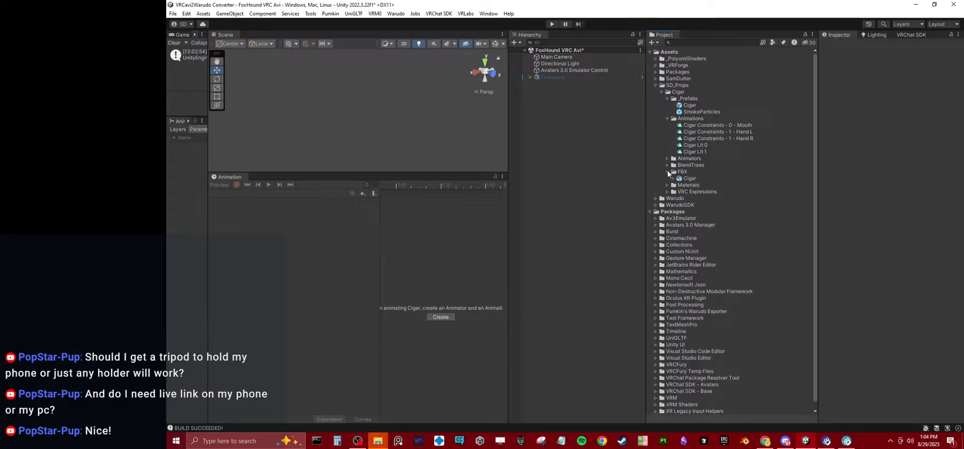
click(667, 165)
click(668, 178)
click(667, 178)
click(669, 184)
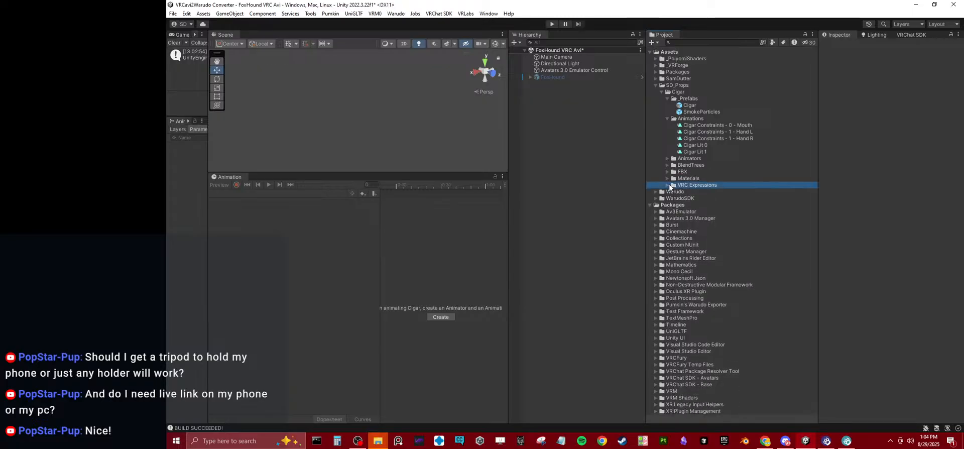
click(668, 185)
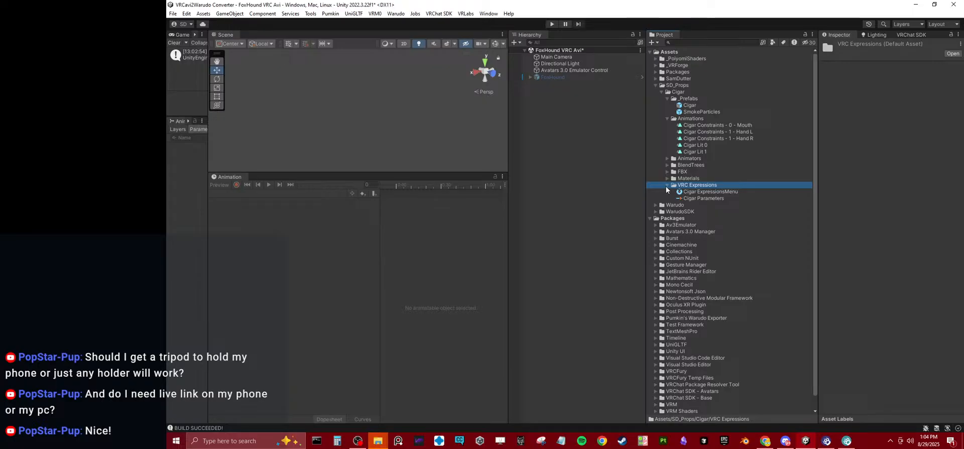
click(667, 186)
click(667, 99)
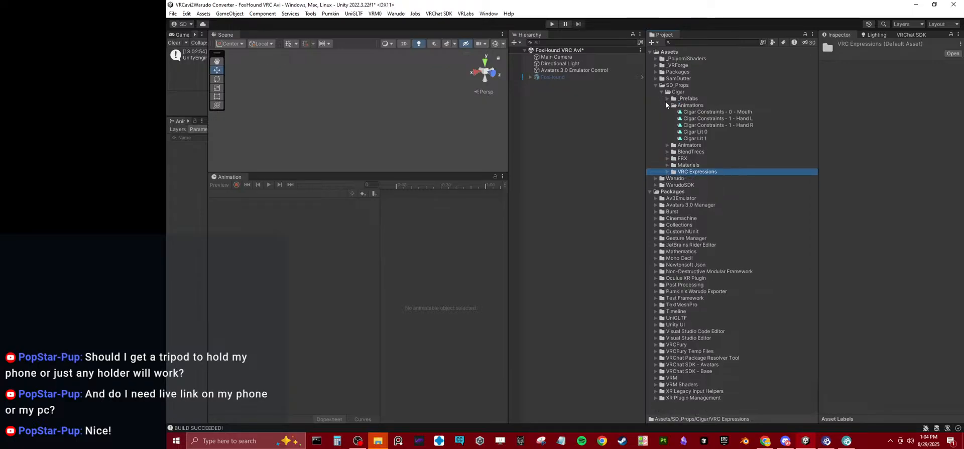
click(667, 105)
Step: Reactivate FoxHound, expand its child objects, and enlarge the scene view to see the avatar from the front
click(553, 77)
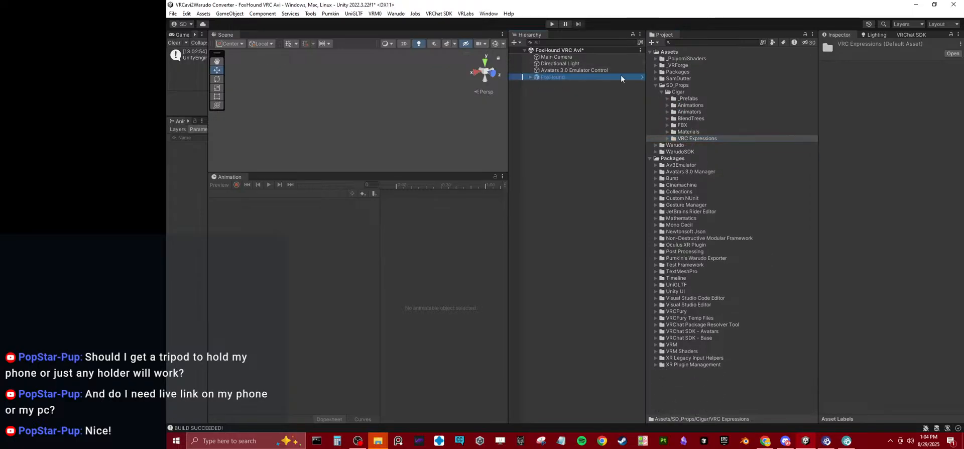
click(841, 47)
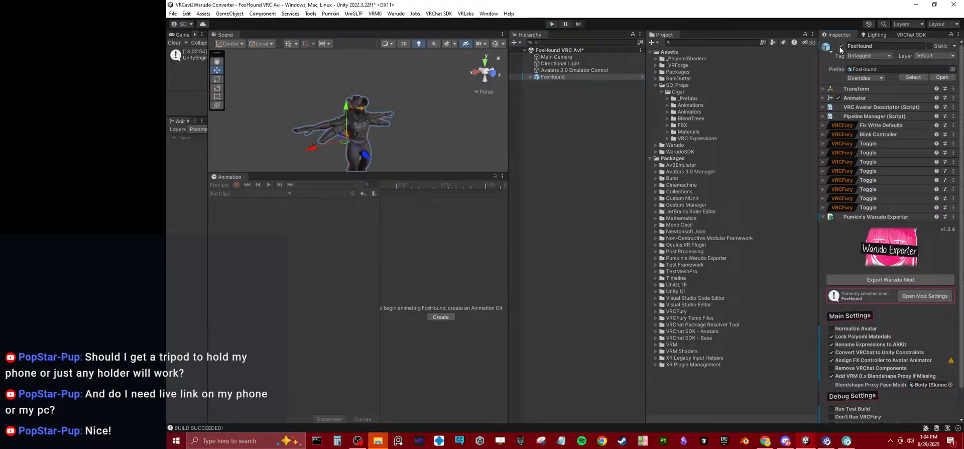
click(530, 78)
drag(462, 172, 461, 403)
alt+drag(397, 226, 360, 242)
middle_drag(359, 243, 352, 203)
Step: Put the VRC Parent Constraint from the Cigar Parent Constraint object onto FoxHound's Cigar object and check its Target Transform setting
click(564, 104)
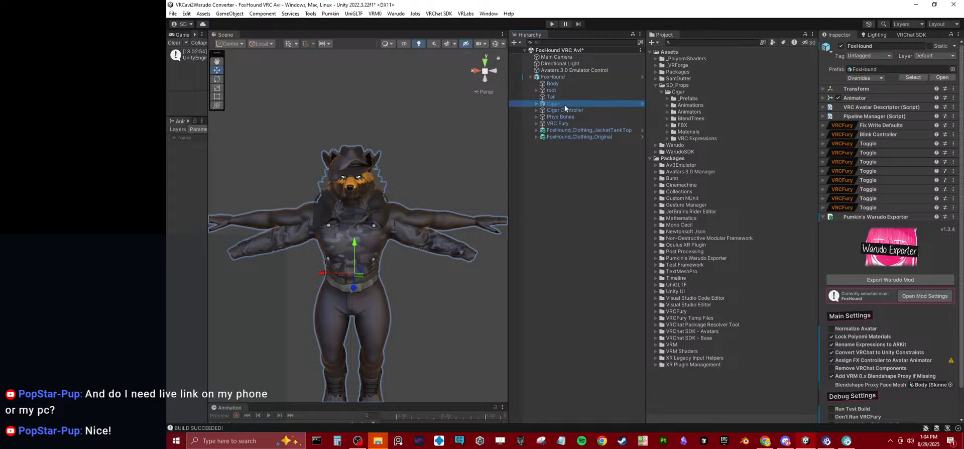
click(563, 110)
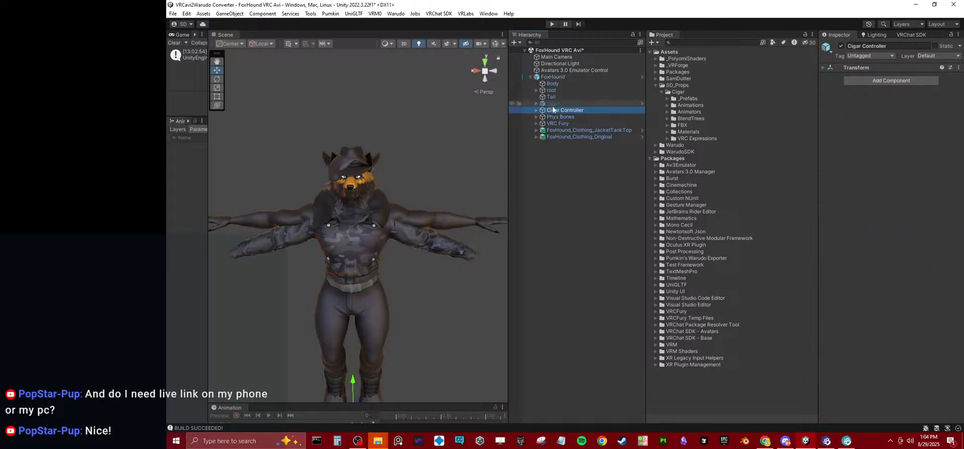
click(536, 110)
click(556, 118)
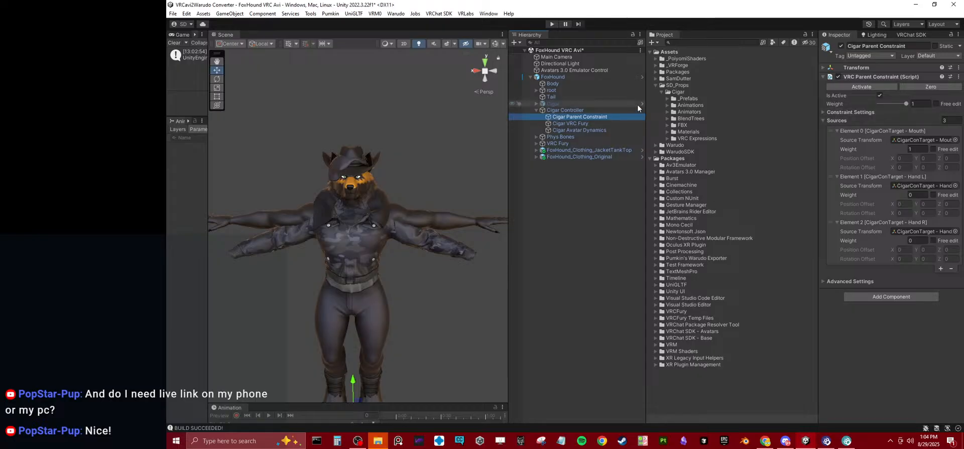
drag(858, 76, 559, 103)
click(551, 104)
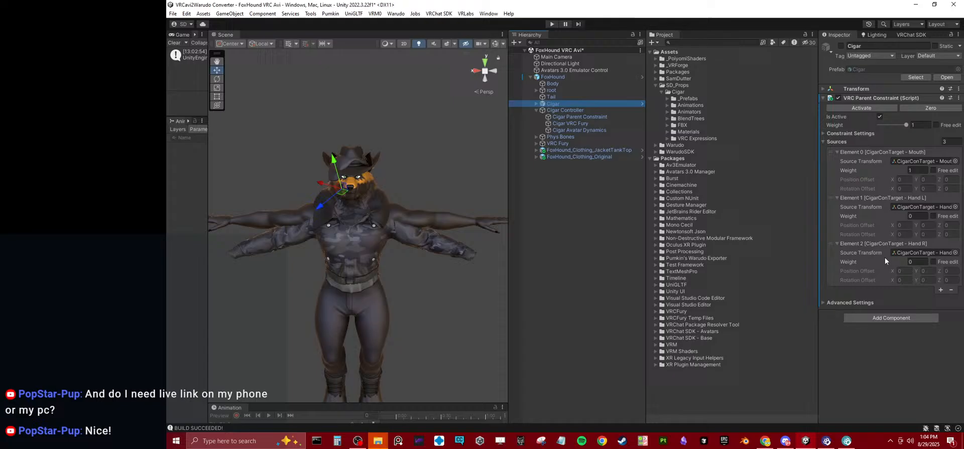
click(843, 302)
click(893, 312)
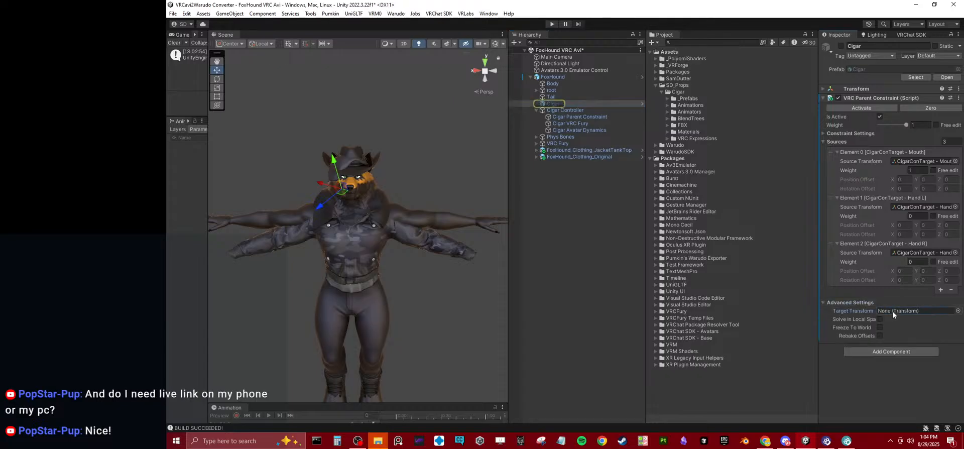
click(852, 300)
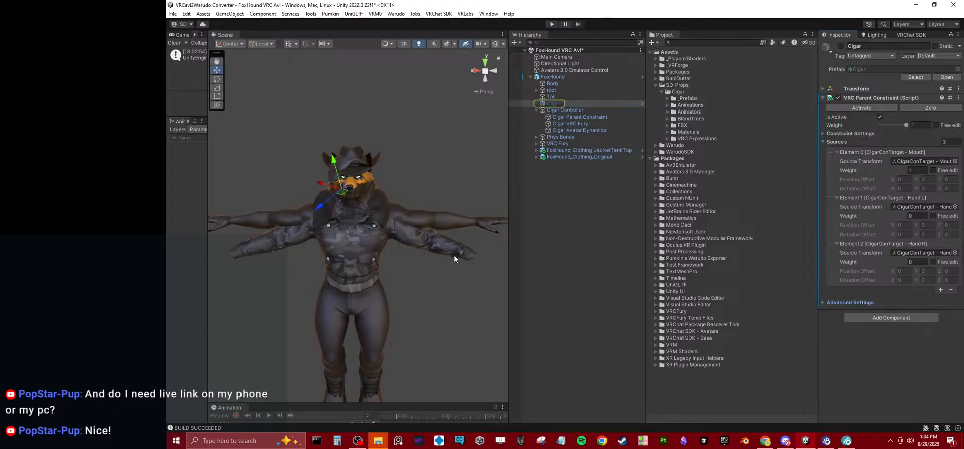
Step: Briefly activate the Cigar object to check its placement at the mouth, deactivate it again, and save the scene
alt+drag(454, 254, 428, 228)
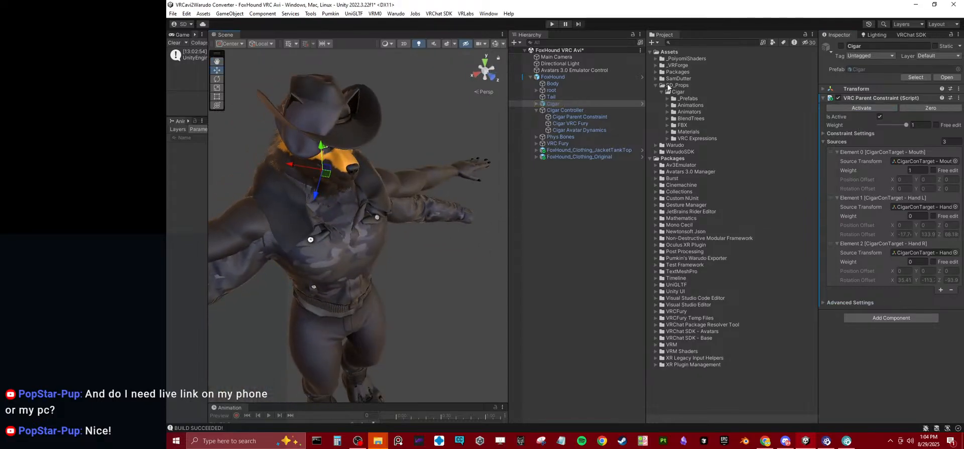
click(840, 46)
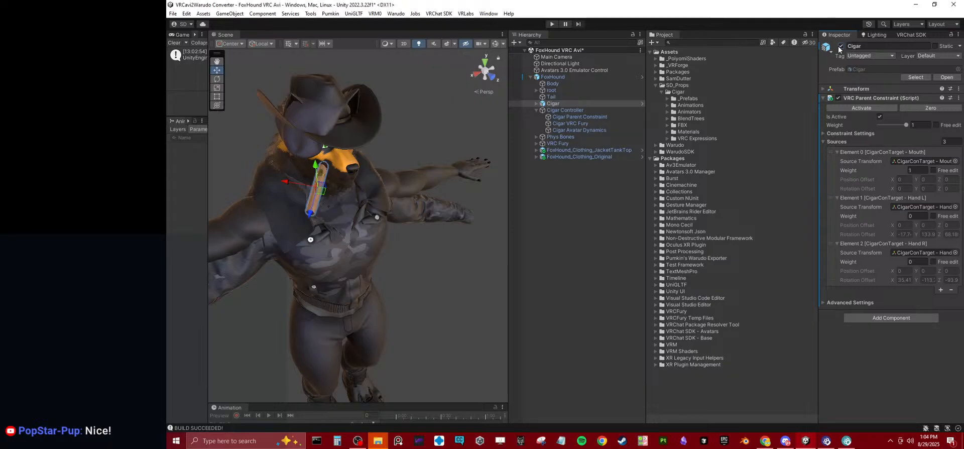
click(841, 47)
alt+drag(339, 188, 411, 181)
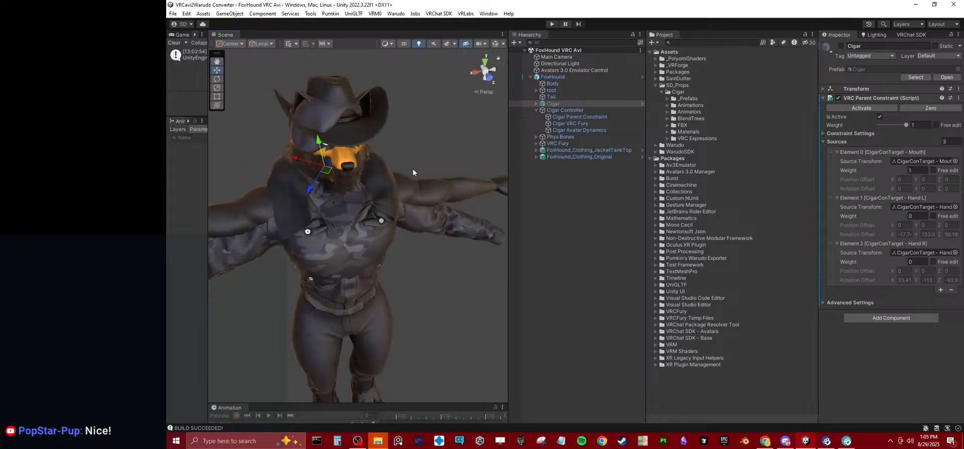
Step: In the Cigar Constraints - 0 - Mouth clip, clear the Cigar Controller/Cigar Parent Constraint path from all three source weight properties
click(668, 105)
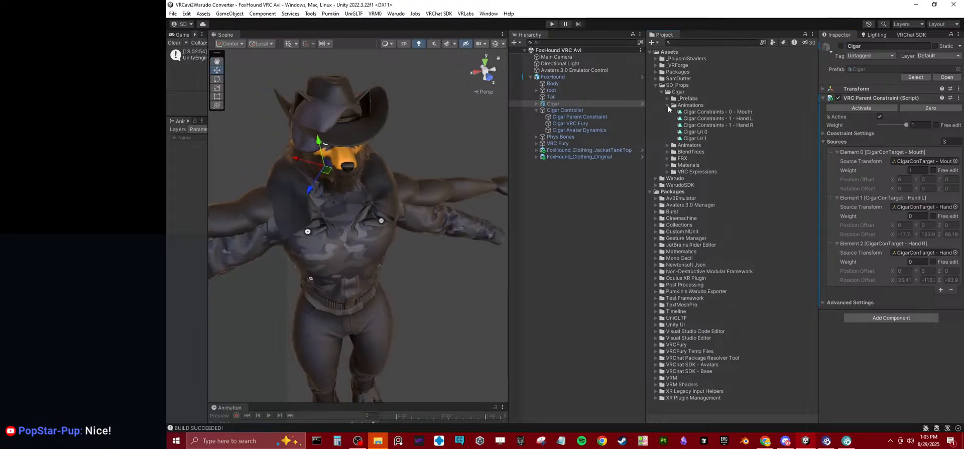
click(703, 112)
drag(378, 404, 301, 190)
click(298, 226)
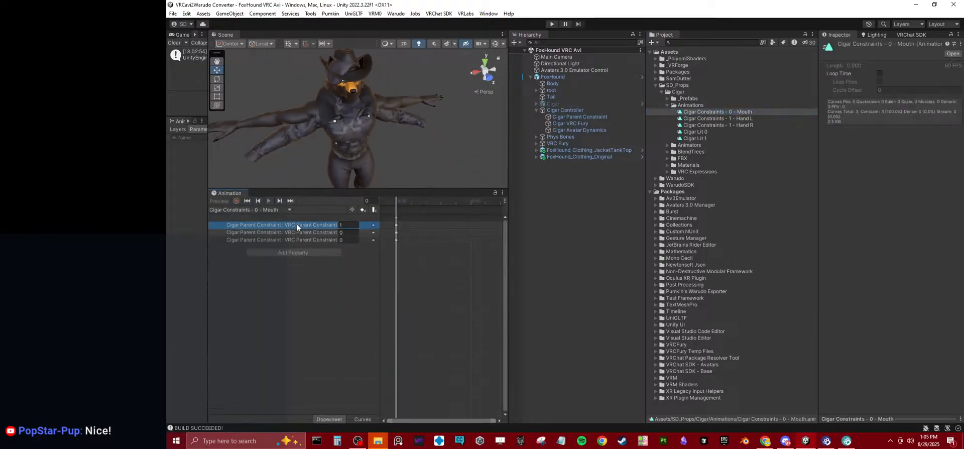
click(298, 225)
click(298, 230)
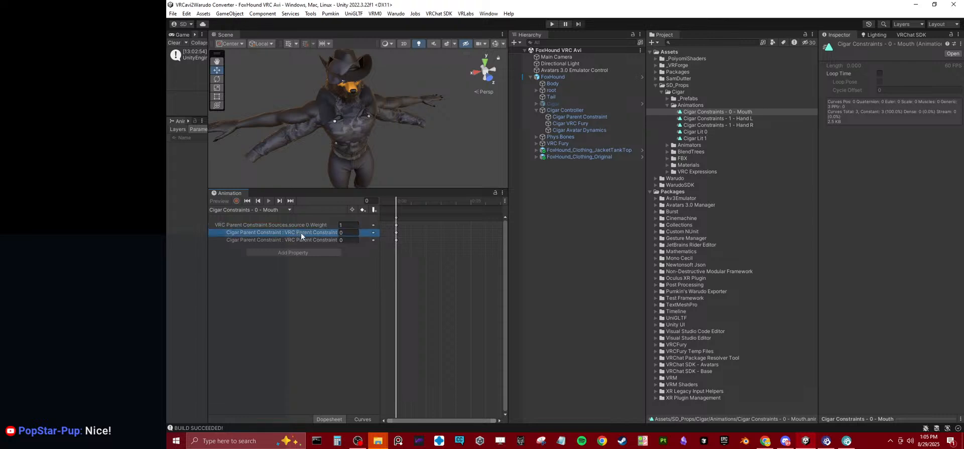
double_click(300, 232)
key(Escape)
click(307, 240)
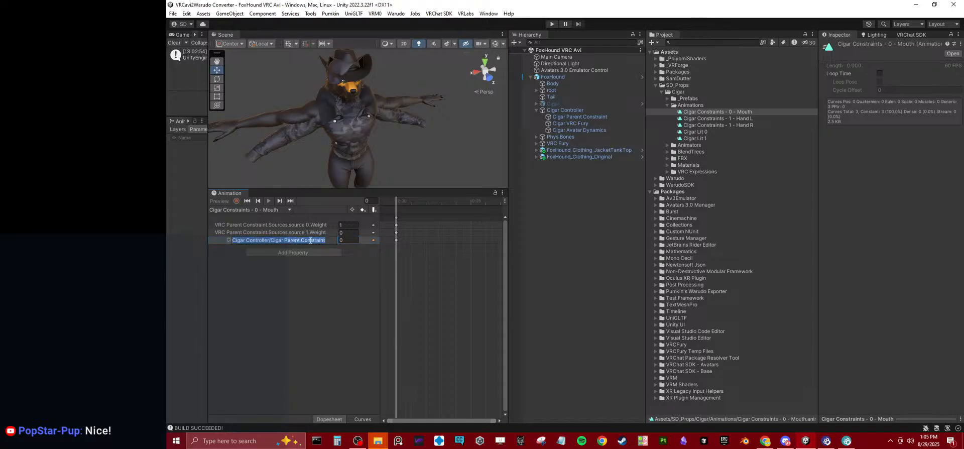
Step: Clear the Cigar Controller/Cigar Parent Constraint path from the three source weight properties in the Cigar Constraints - 1 - Hand L clip
click(715, 118)
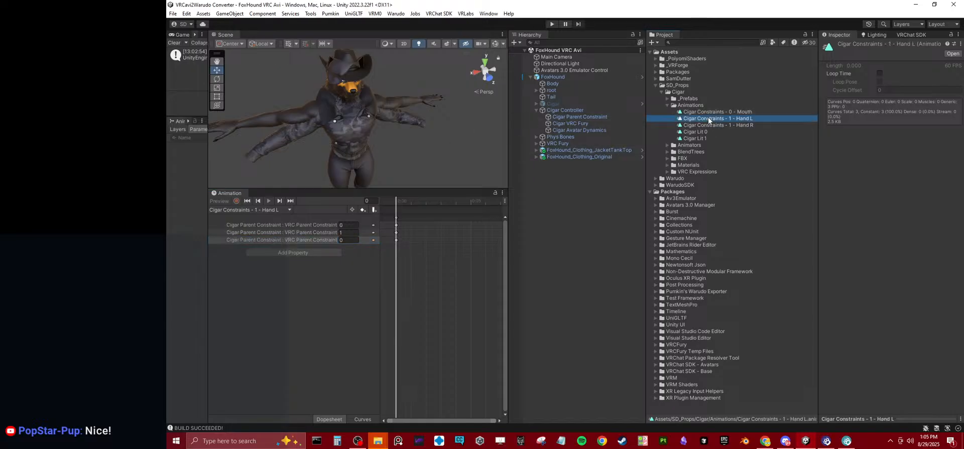
click(263, 226)
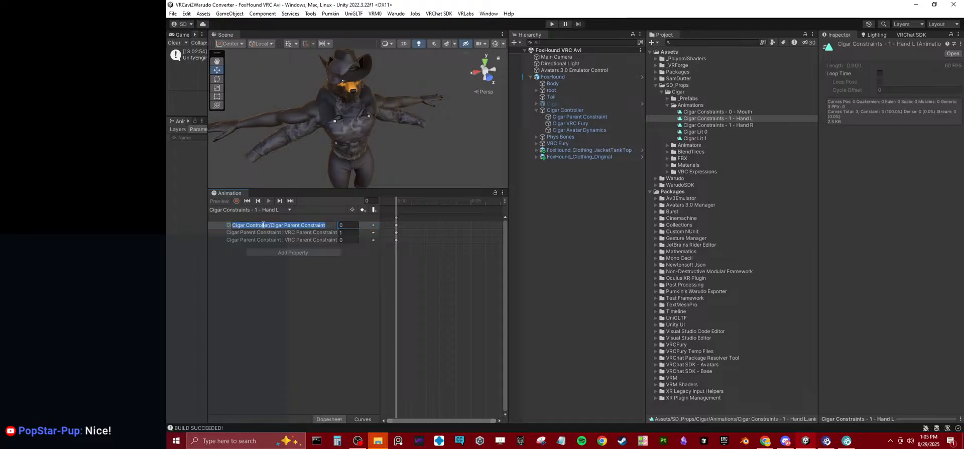
shift+click(264, 233)
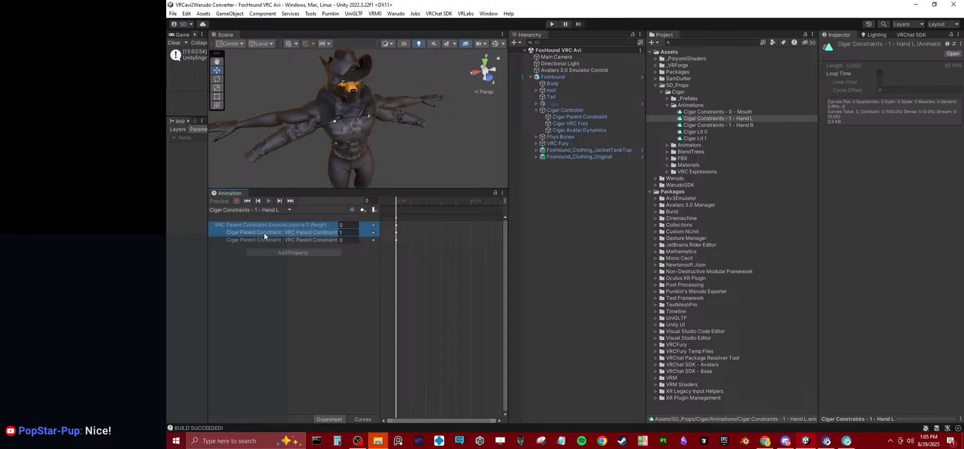
click(265, 234)
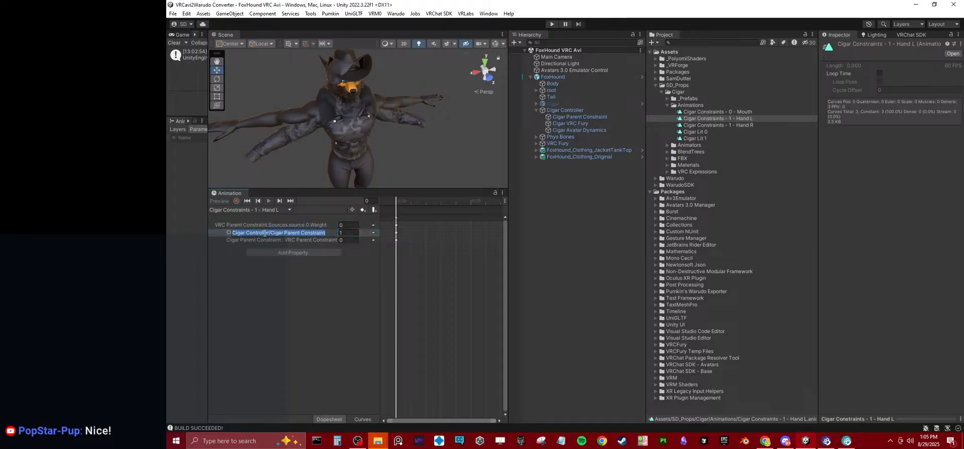
click(255, 276)
click(257, 240)
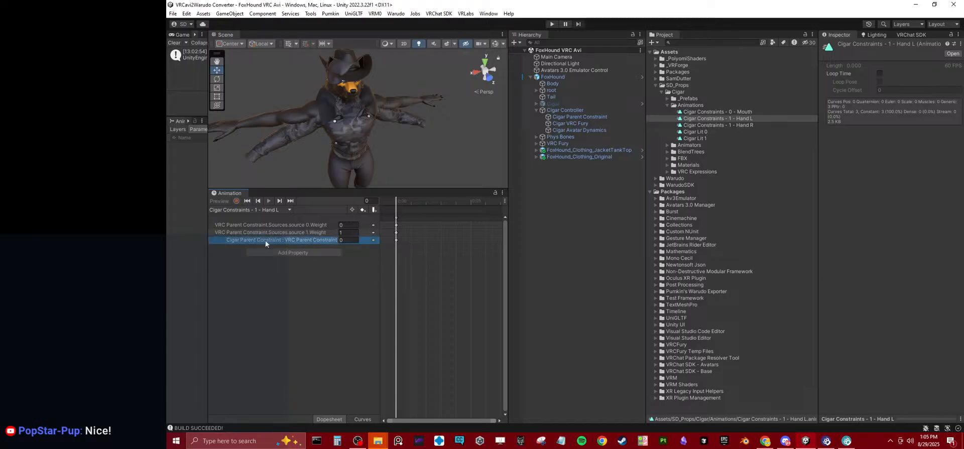
click(309, 315)
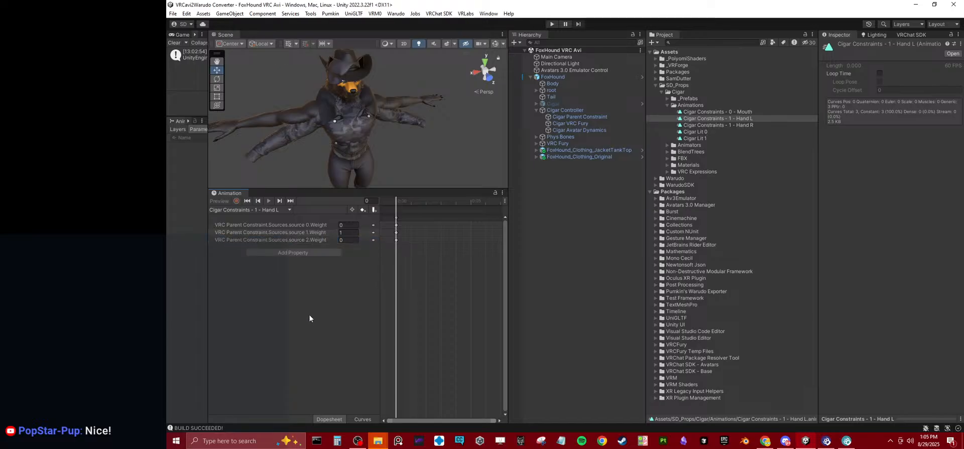
Step: Remove the object path from the three source weight properties in the Cigar Constraints - 1 - Hand R clip
click(745, 123)
click(274, 226)
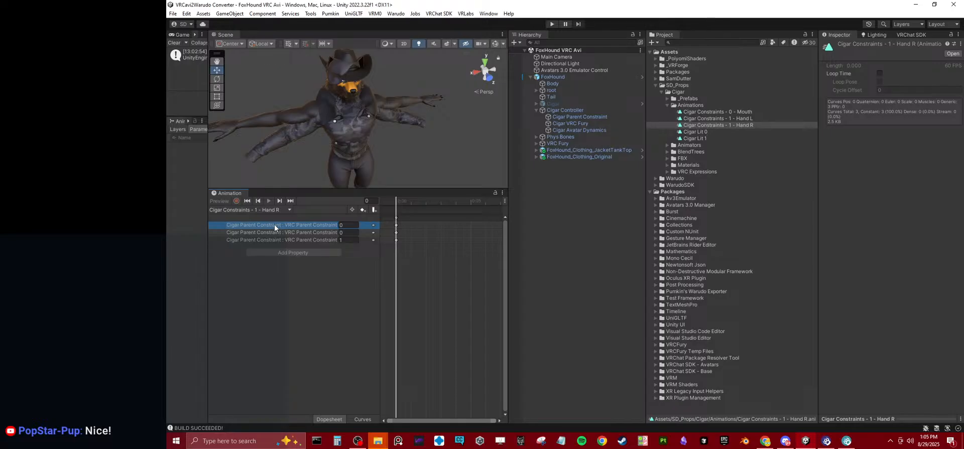
click(282, 232)
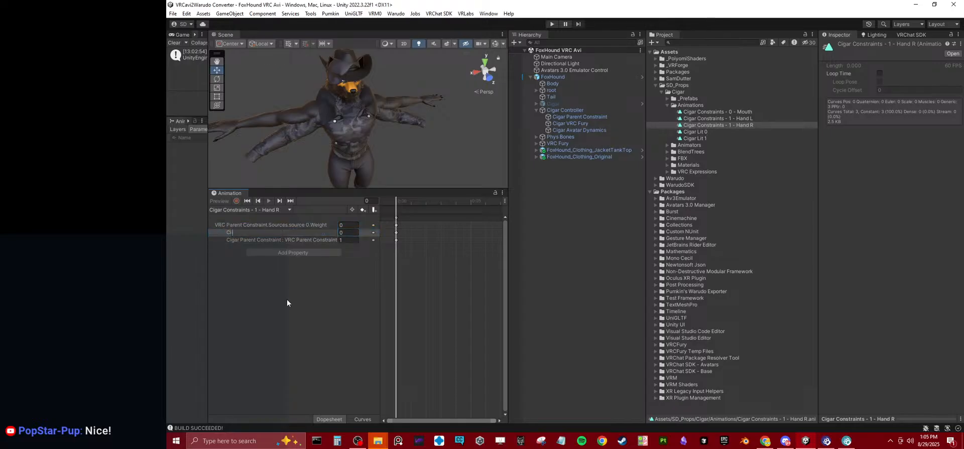
click(288, 299)
click(311, 240)
click(303, 239)
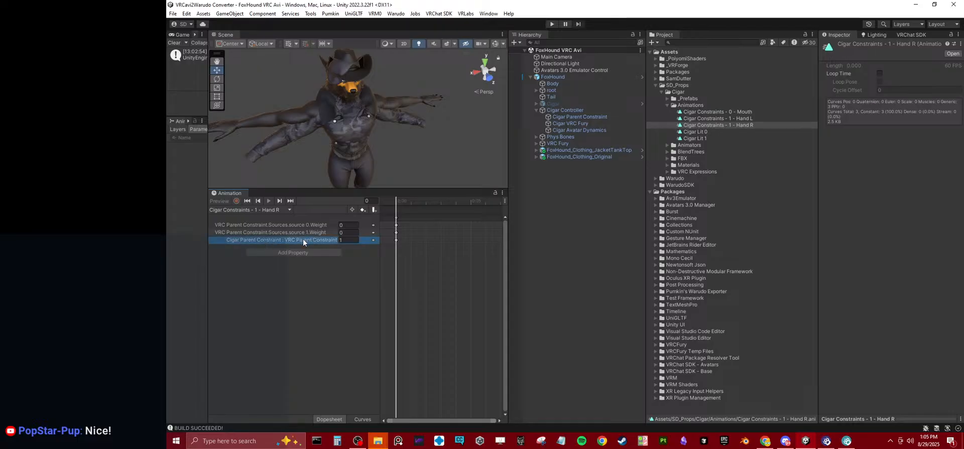
key(BackSpace)
click(310, 289)
Step: Try to edit the object path of the source 0 weight property in the Cigar Constraints - 0 - Mouth clip again
click(705, 132)
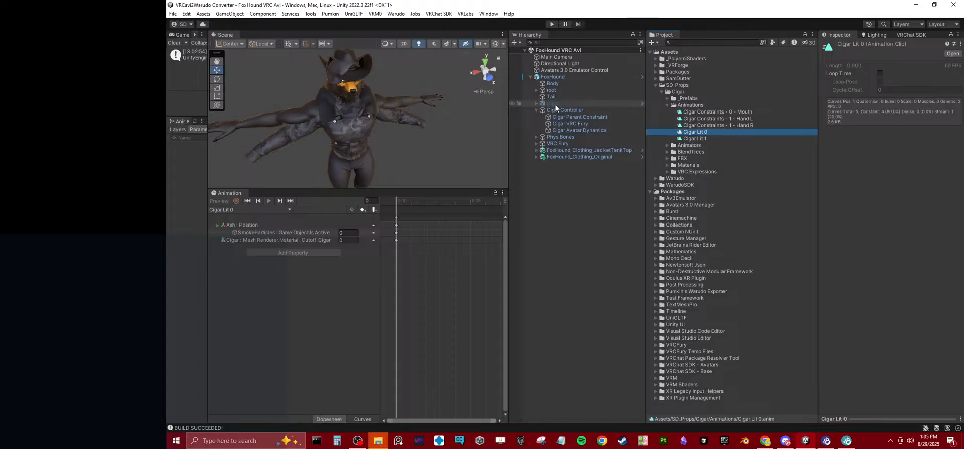
click(697, 112)
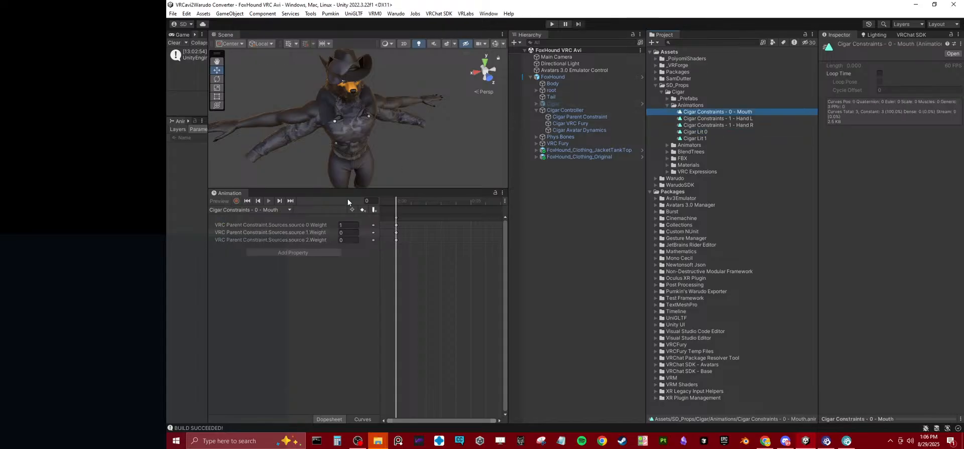
click(251, 225)
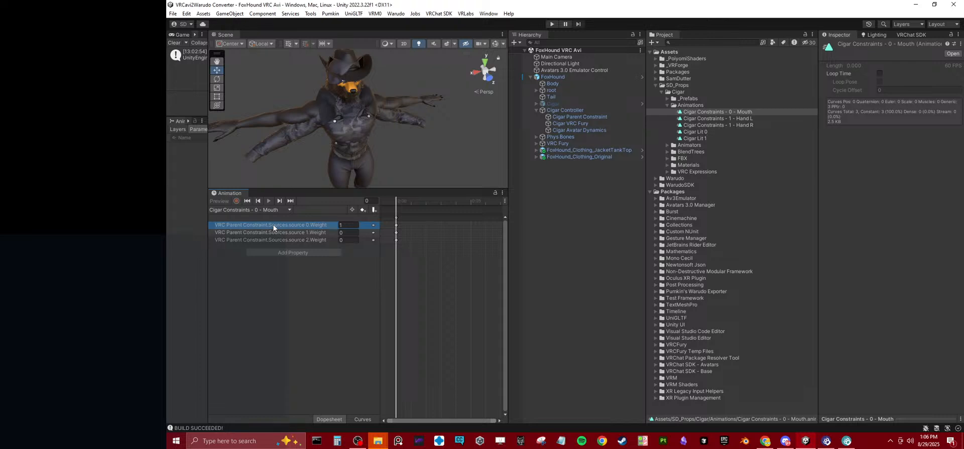
right_click(273, 224)
click(289, 229)
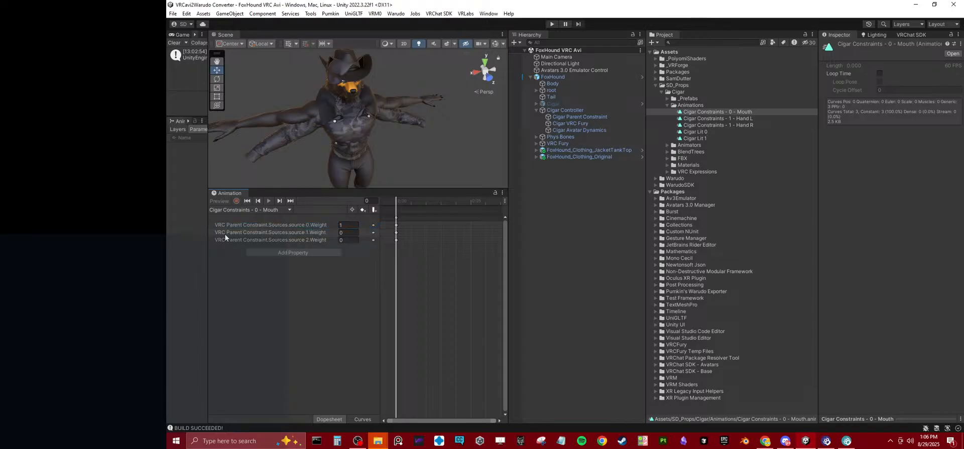
click(219, 227)
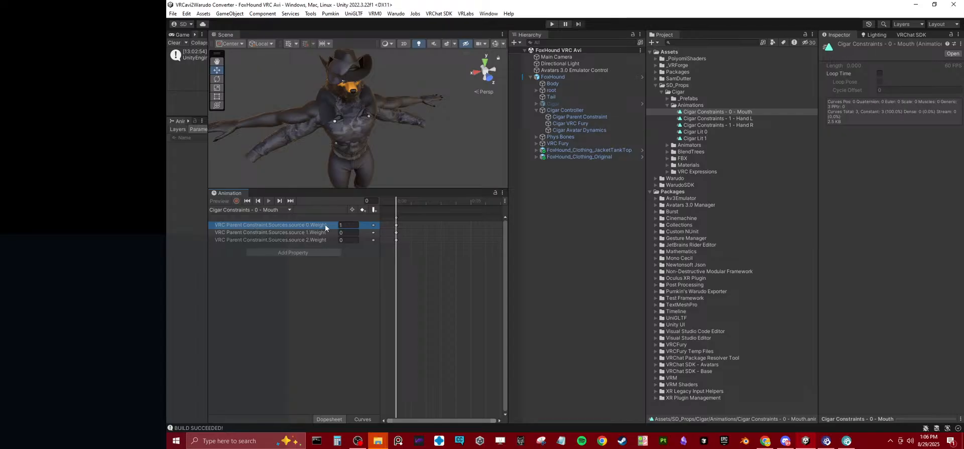
right_click(225, 195)
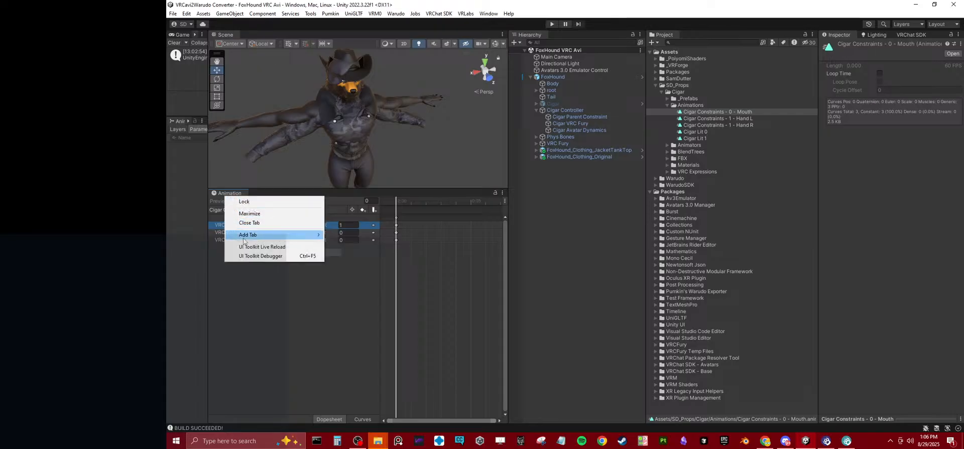
click(216, 194)
right_click(216, 195)
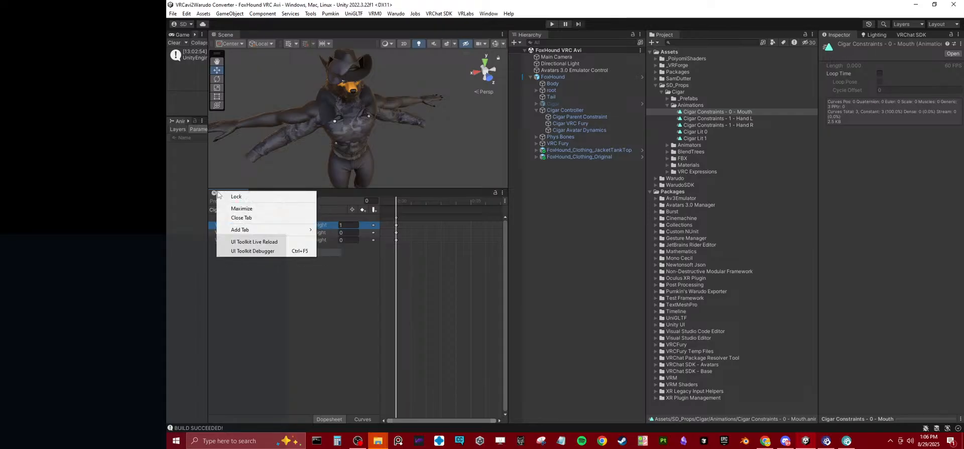
click(351, 383)
right_click(229, 226)
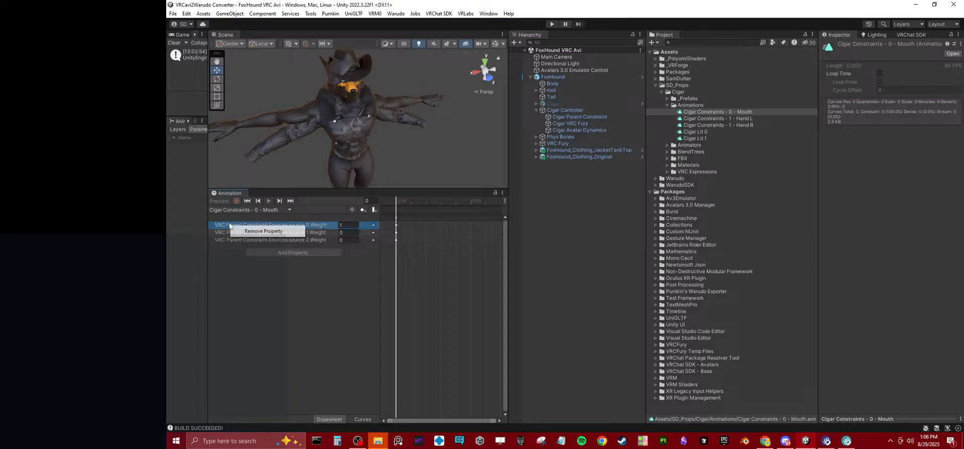
click(227, 240)
click(222, 227)
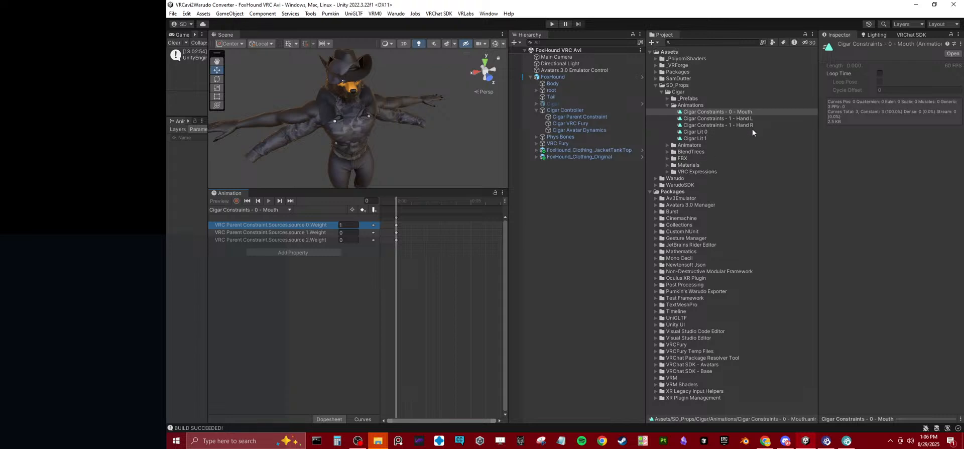
Step: Examine the Mouth clip's settings with the Inspector in Debug mode, and return the Inspector to Normal mode
right_click(834, 36)
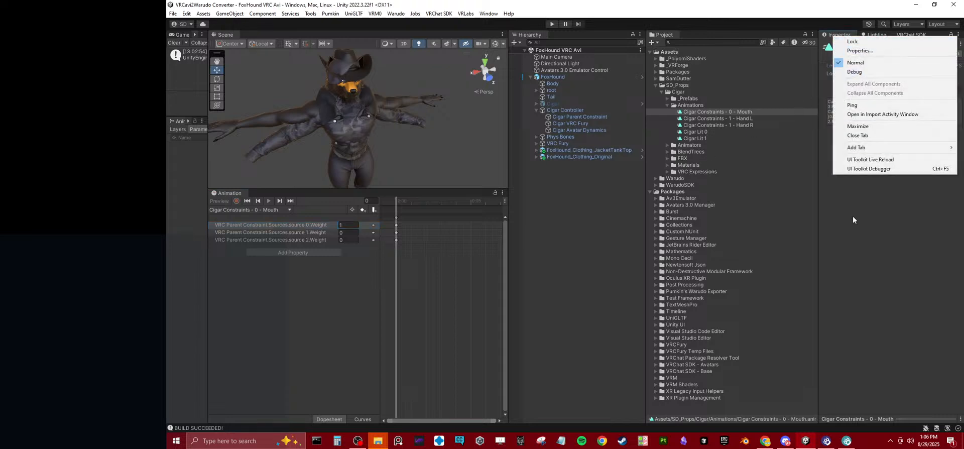
click(854, 71)
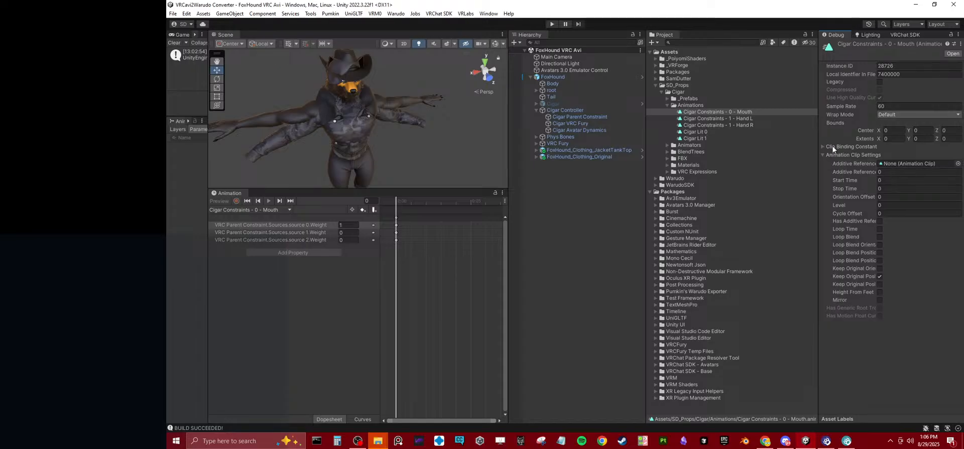
right_click(837, 36)
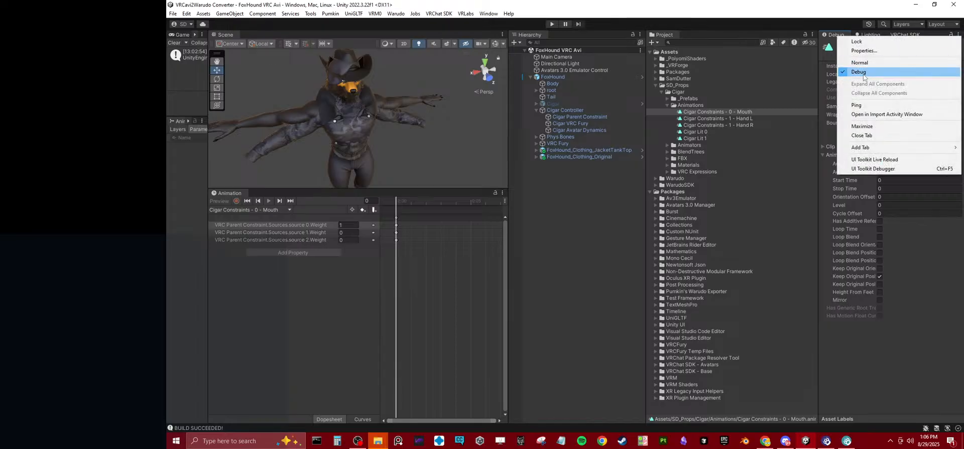
click(860, 62)
click(307, 226)
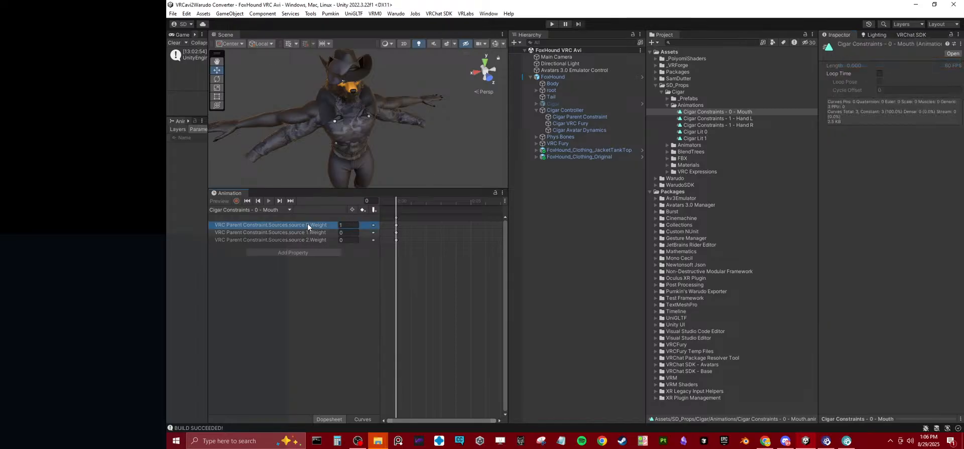
click(330, 311)
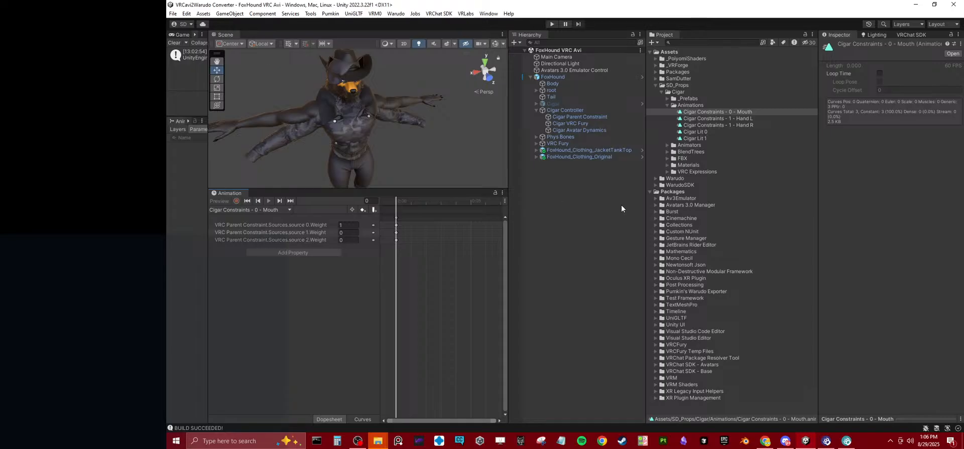
Step: Find the FoxHound TESTING controller among the FoxHound VRC Avi animators and assign it to the FoxHound avatar
click(668, 146)
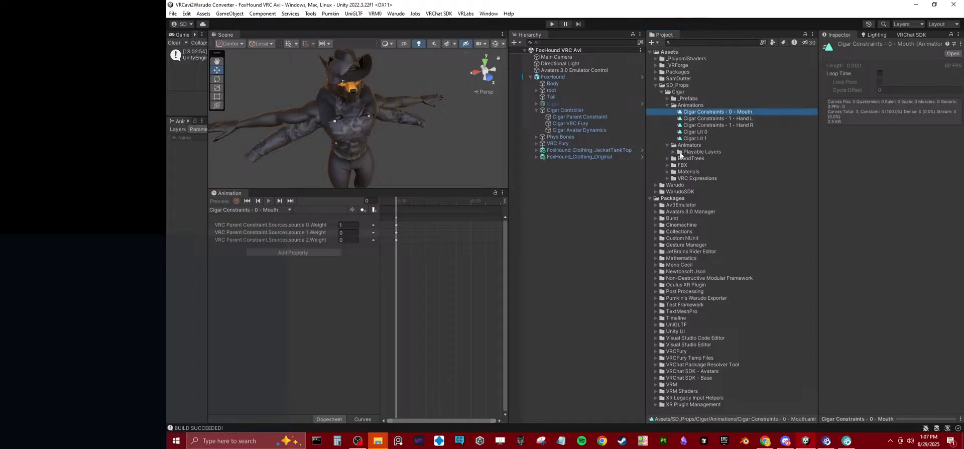
click(674, 152)
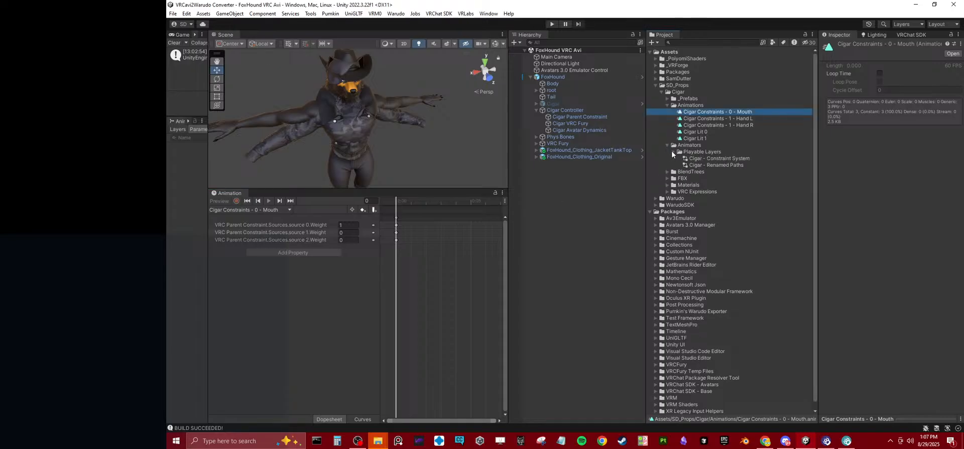
click(668, 145)
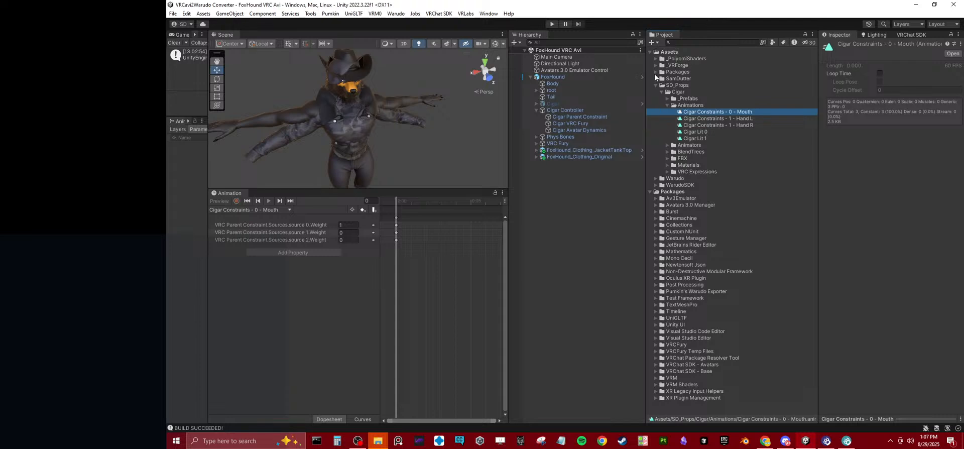
click(655, 79)
click(662, 85)
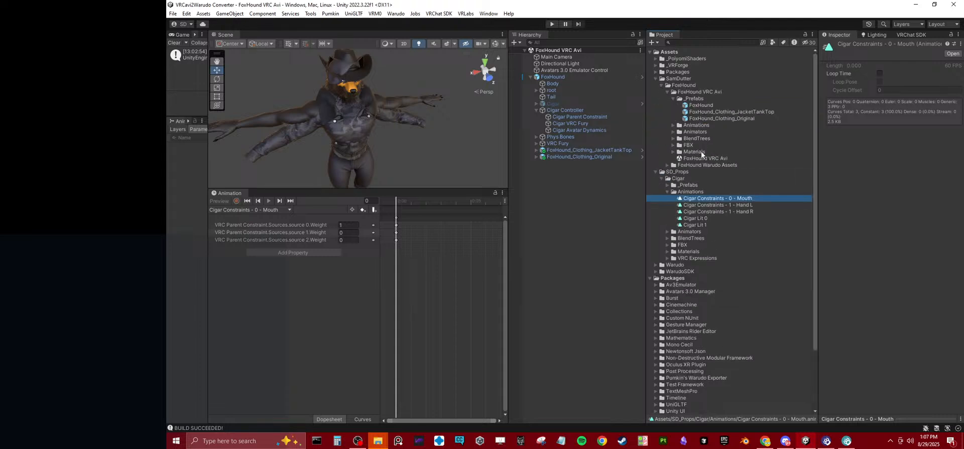
click(674, 132)
drag(709, 165, 554, 80)
click(553, 78)
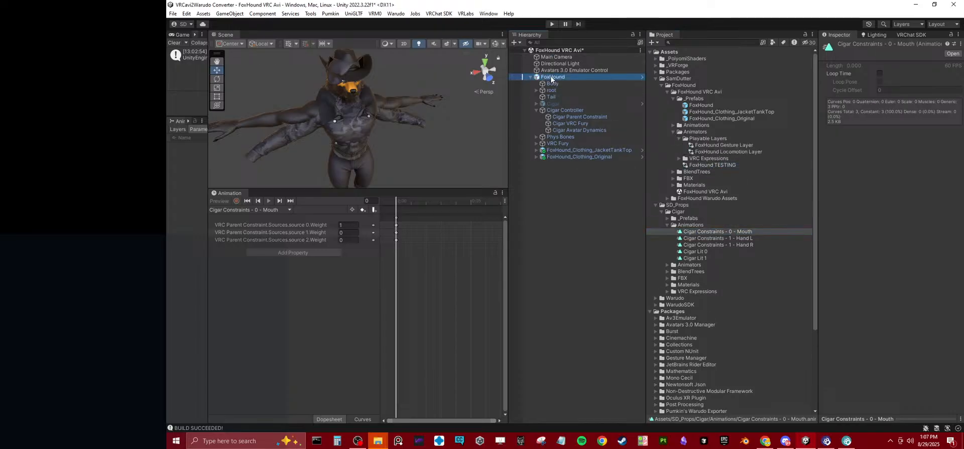
Step: Widen the Animator view and delete the existing state from the FoxHound TESTING controller's Base Layer
drag(206, 162, 397, 216)
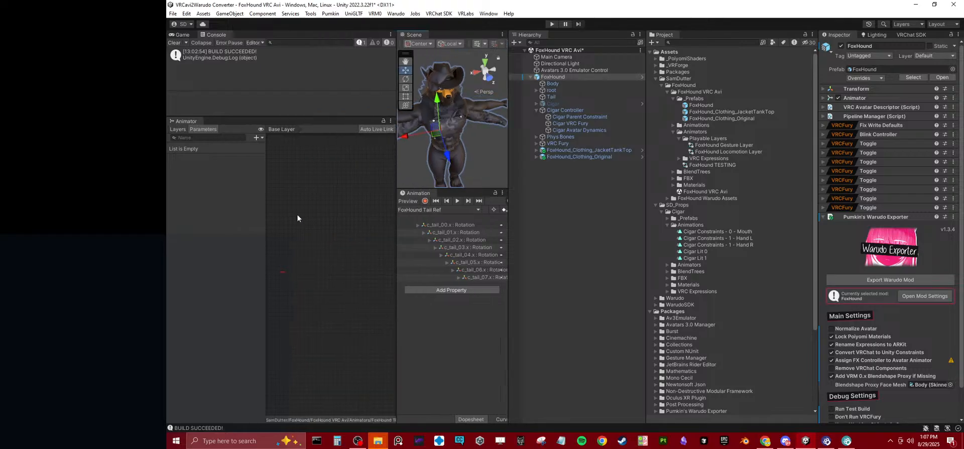
scroll(304, 270, up, 6)
click(306, 258)
key(Delete)
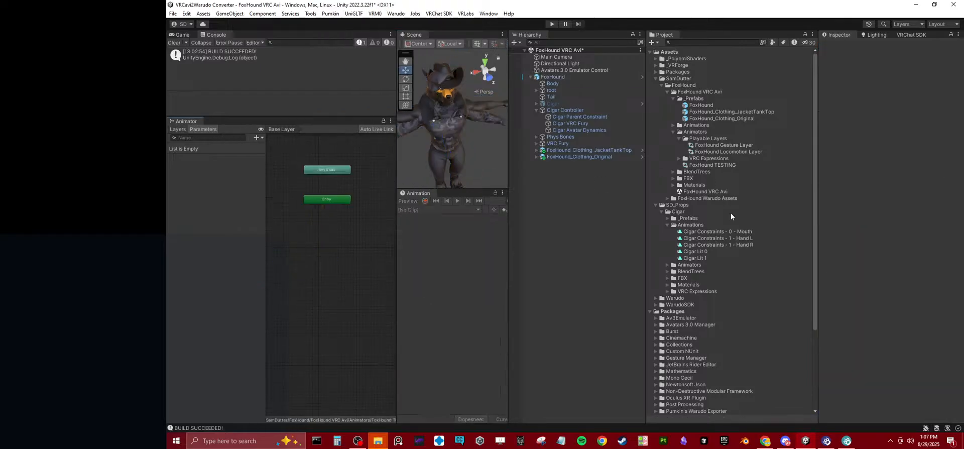
Step: Add the Mouth, Hand L and Hand R Cigar Constraints clips as states in the FoxHound TESTING controller's Base Layer
click(714, 231)
shift+click(731, 245)
drag(731, 244, 332, 272)
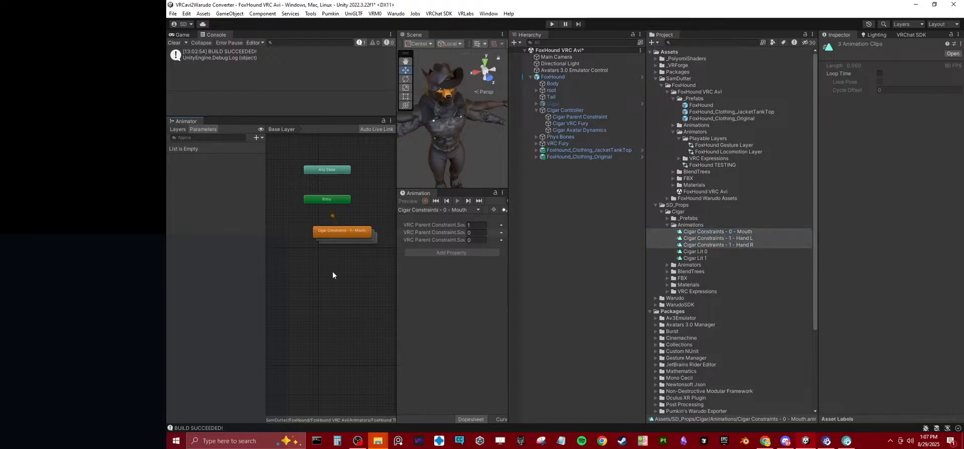
Step: Show the Cigar Constraints - 0 - Mouth clip for the FoxHound avatar and widen the Animation view to read its full property names
scroll(329, 245, up, 4)
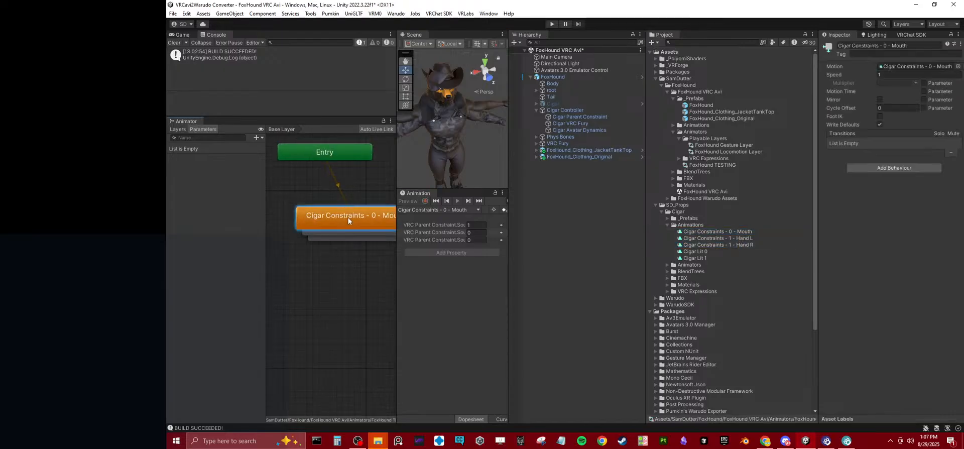
click(552, 76)
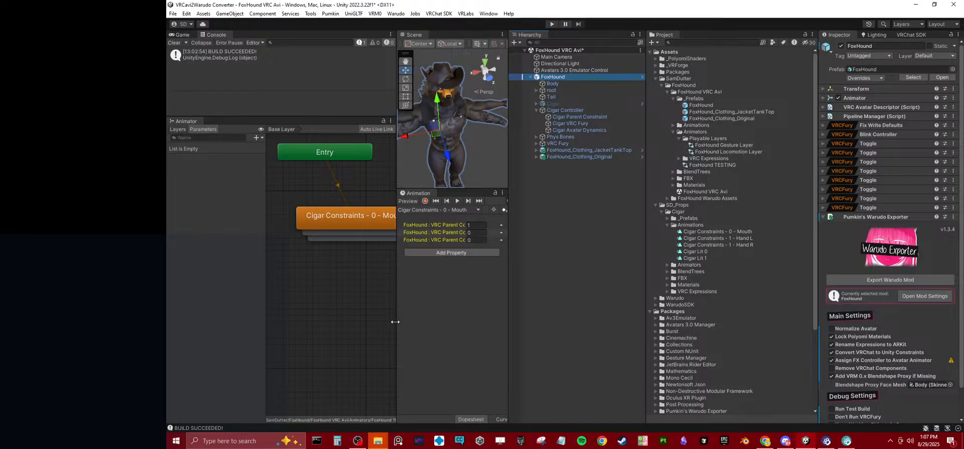
drag(396, 320, 246, 311)
click(291, 225)
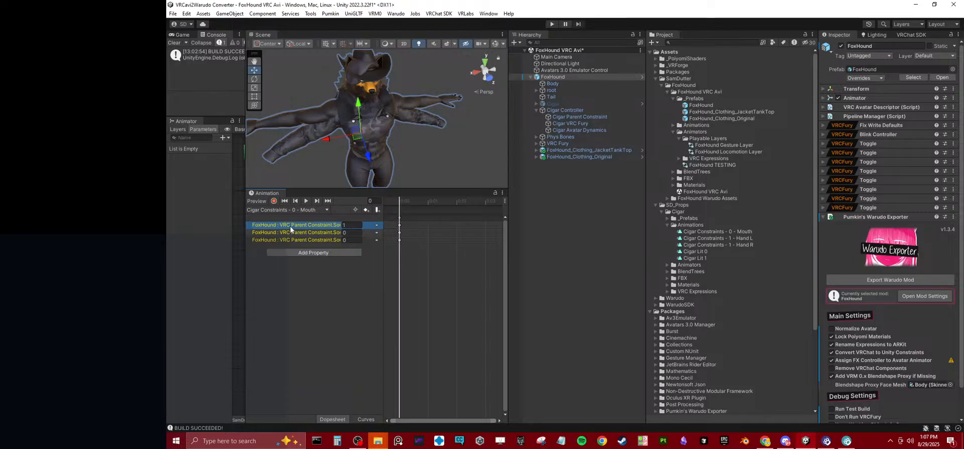
click(290, 221)
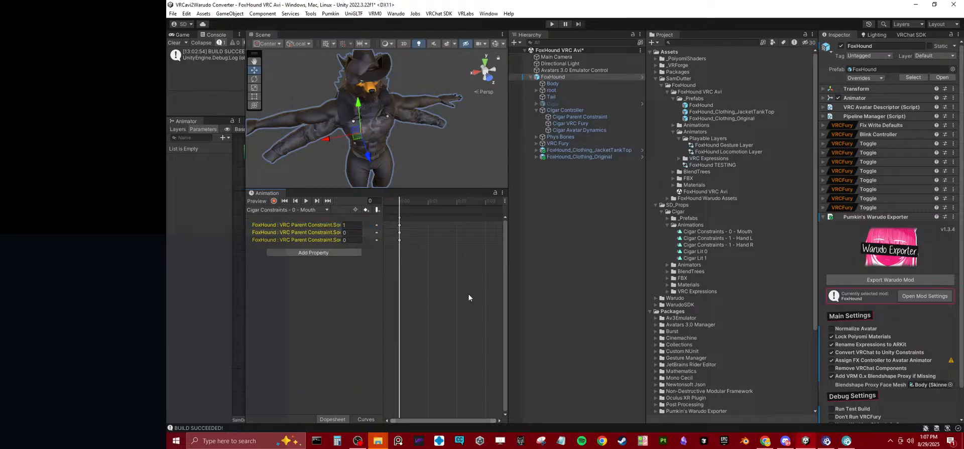
drag(507, 282, 620, 280)
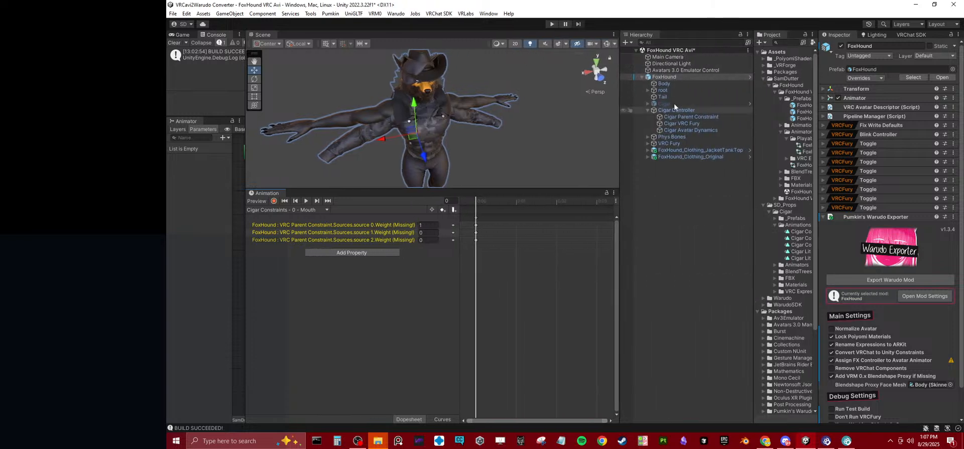
click(273, 202)
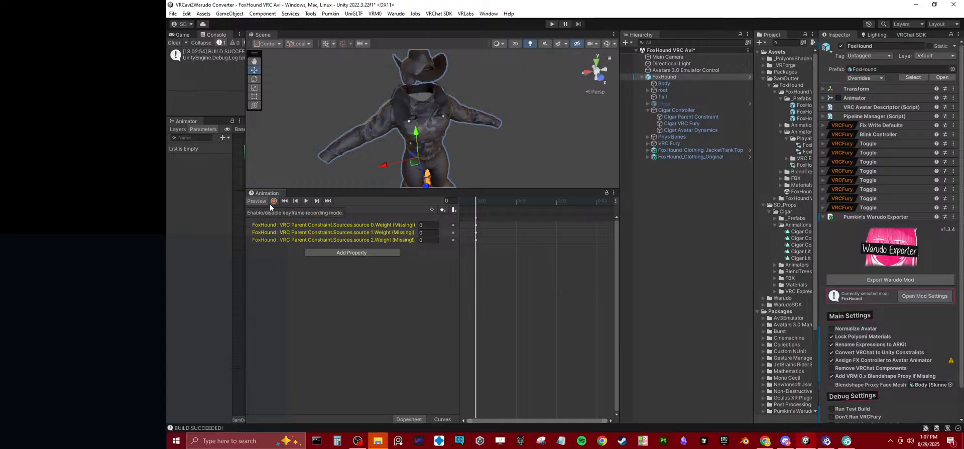
click(261, 200)
click(261, 200)
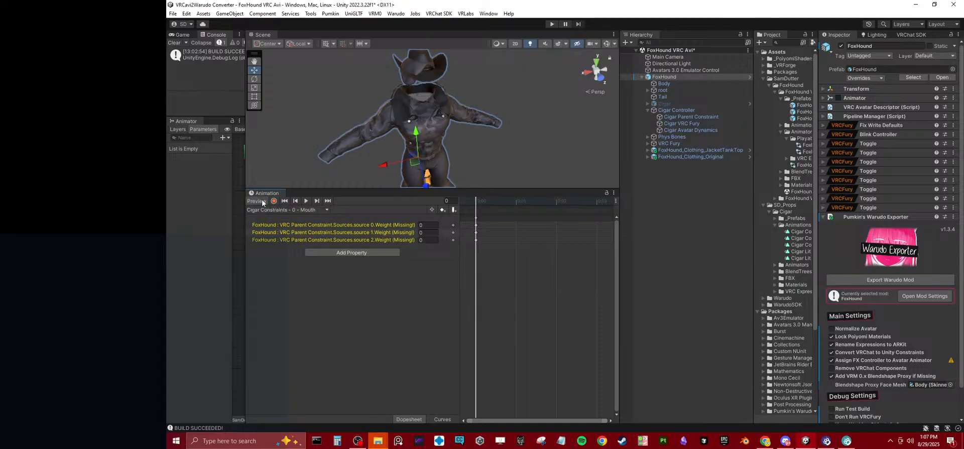
click(262, 201)
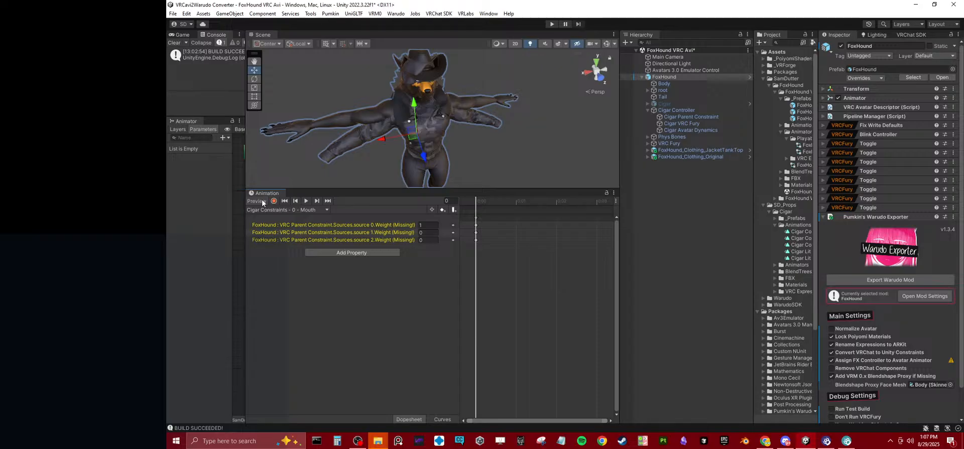
Step: Activate the Cigar object and start recording the Cigar Constraints - 0 - Mouth clip on the FoxHound avatar
click(665, 103)
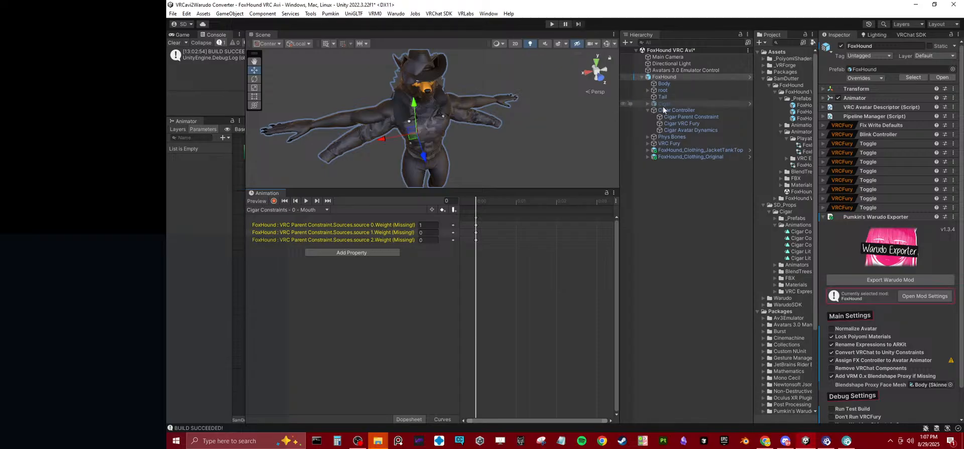
click(842, 46)
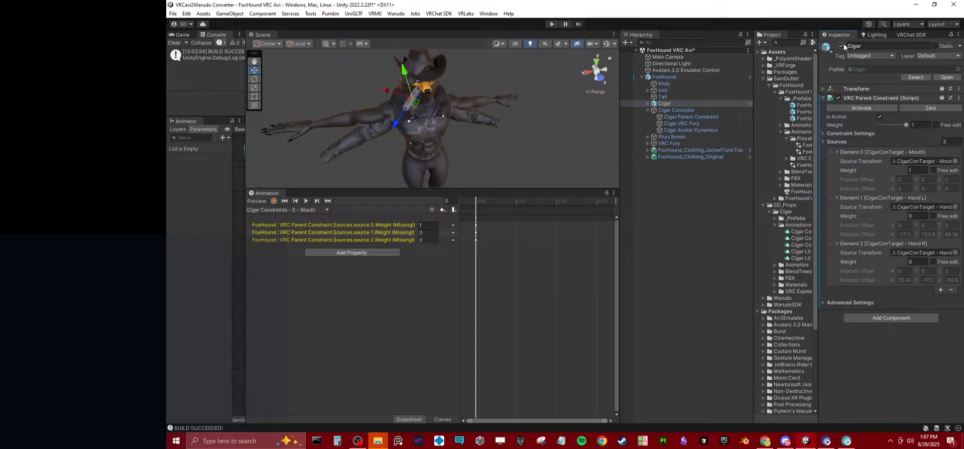
click(668, 77)
click(273, 201)
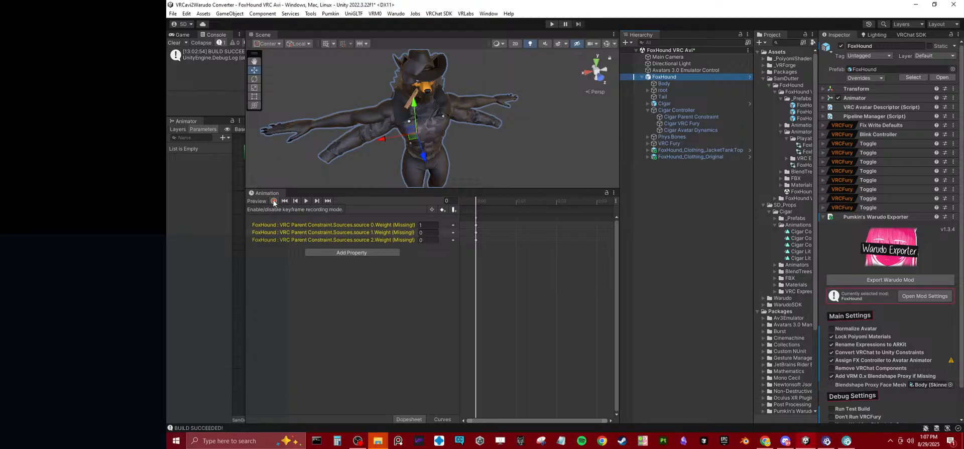
Step: Record the Cigar's VRC Parent Constraint source weights in the Mouth clip: Mouth 1, Hand L 0 and Hand R 0
click(673, 104)
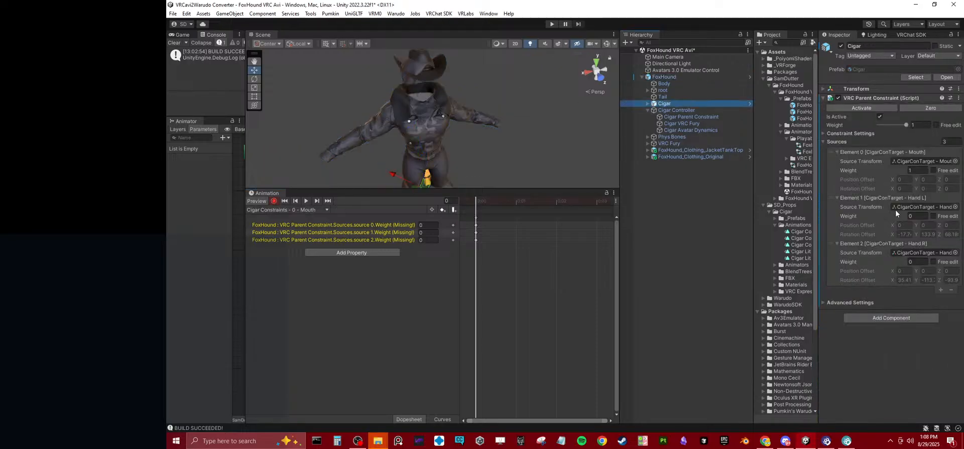
click(918, 170)
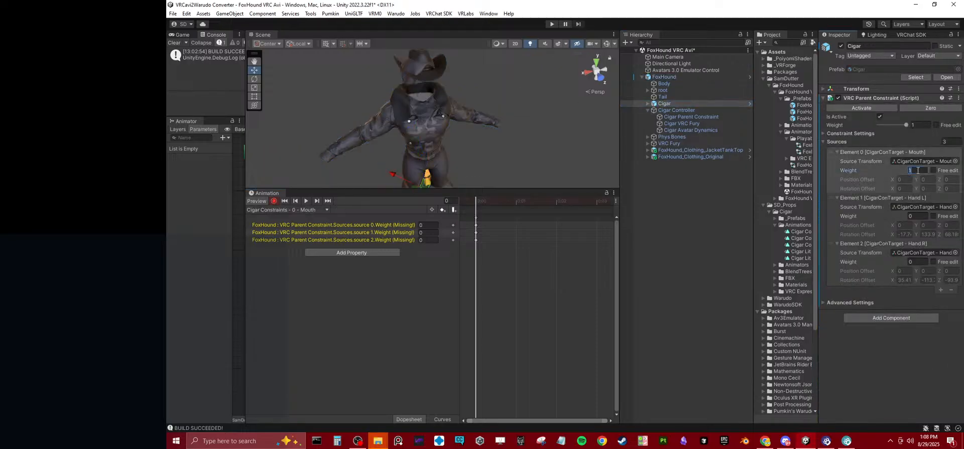
text(0)
click(917, 171)
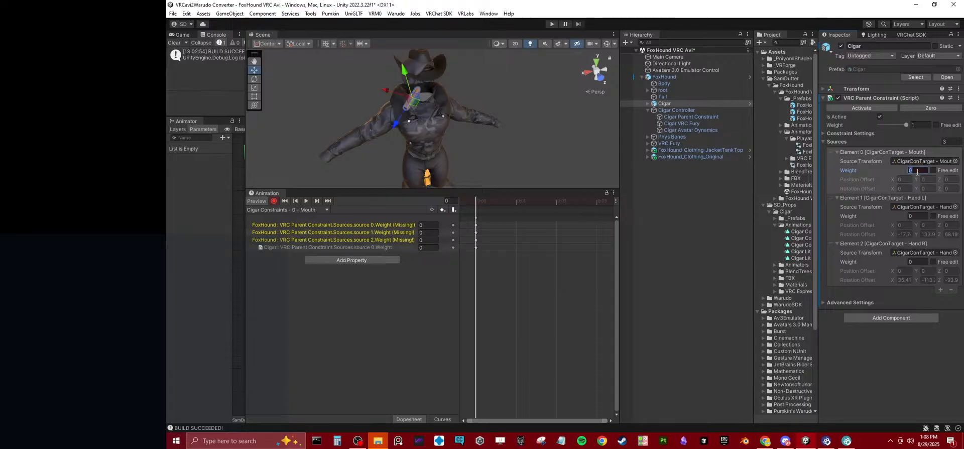
text(1)
click(920, 218)
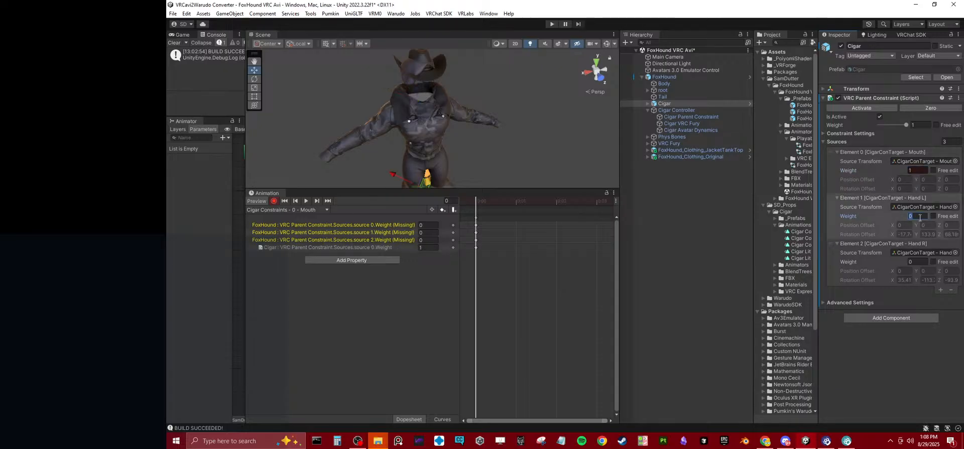
key(BackSpace)
text(1)
key(BackSpace)
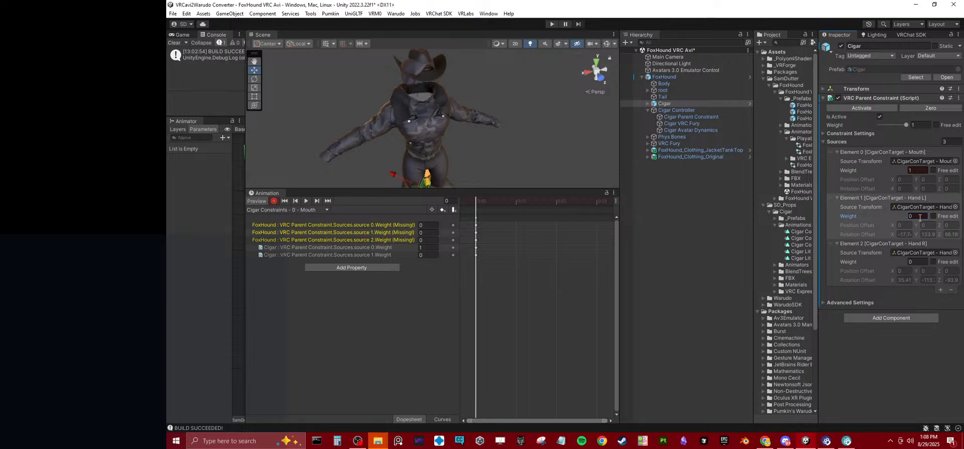
click(920, 261)
key(BackSpace)
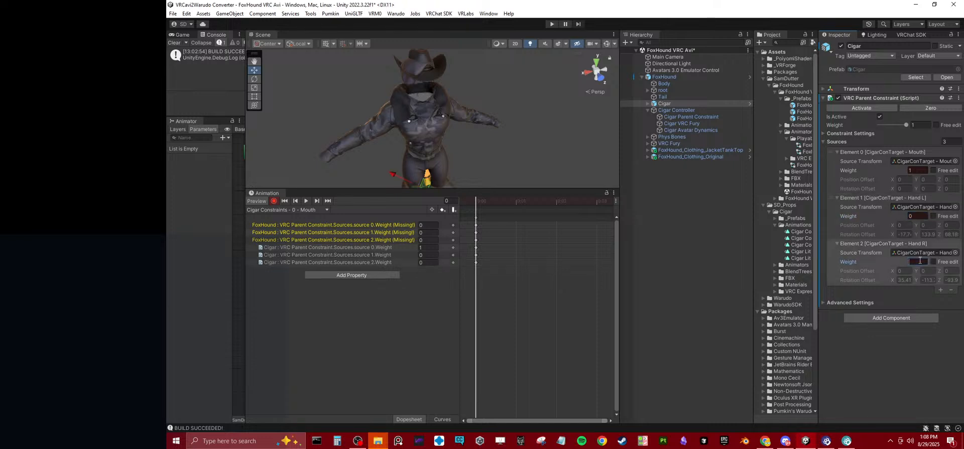
Step: Delete the three missing FoxHound VRC Parent Constraint weight properties from the Mouth clip
click(283, 337)
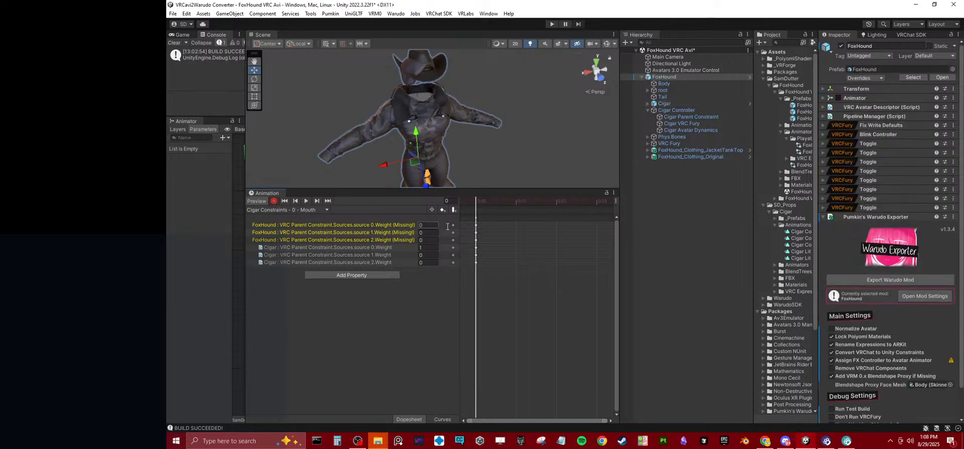
click(388, 240)
shift+click(384, 226)
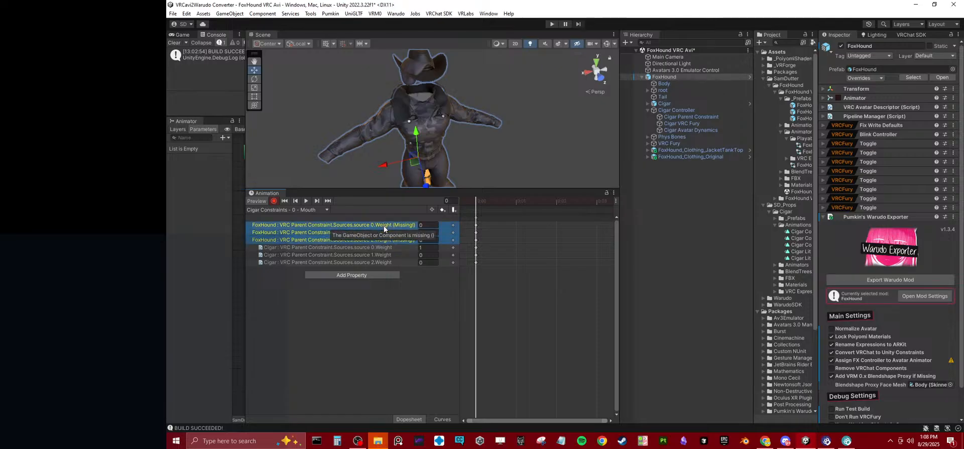
key(Delete)
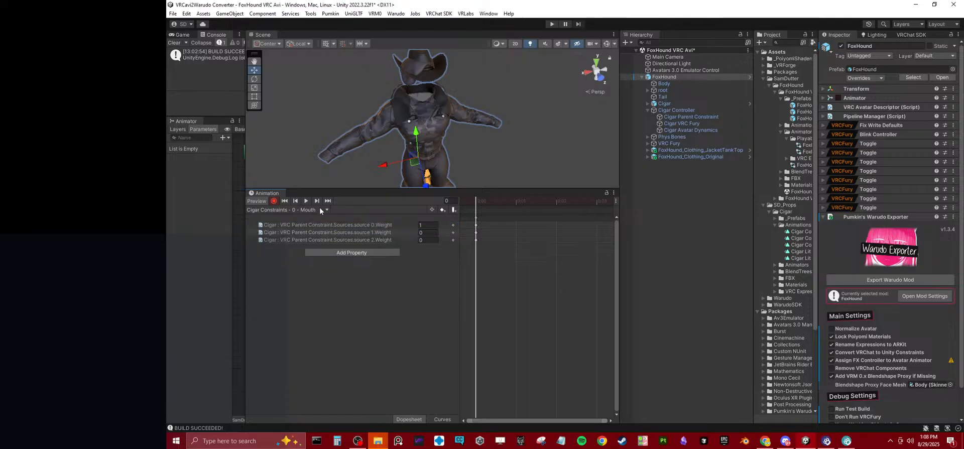
Step: Copy the three Cigar source weight properties from the Mouth clip into the Cigar Constraints - 1 - Hand L clip
click(281, 225)
shift+click(286, 239)
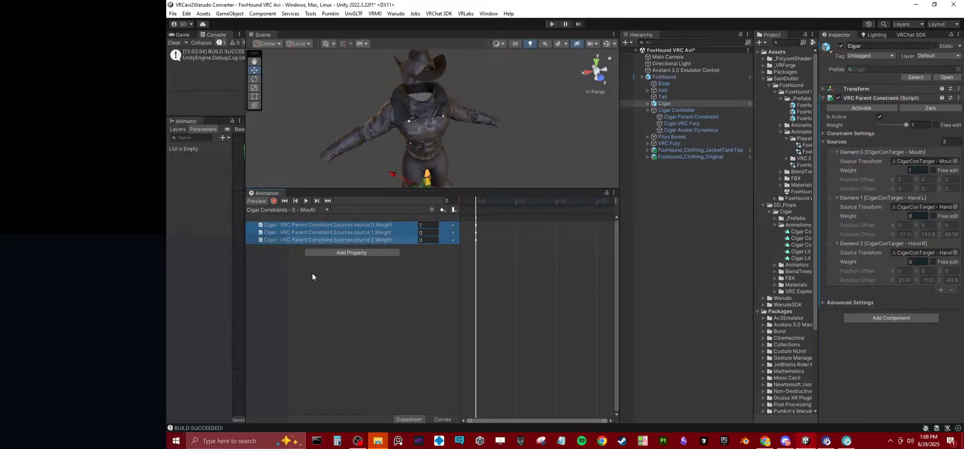
click(417, 327)
click(798, 238)
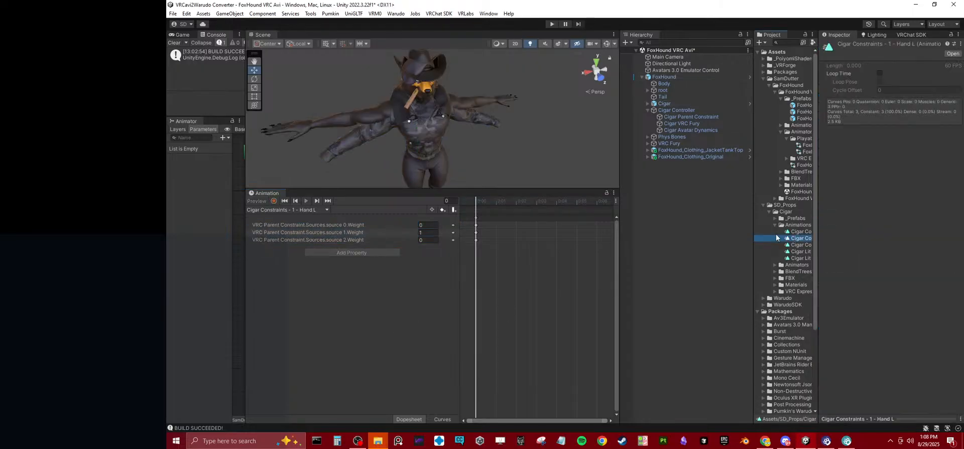
click(330, 314)
key(ctrl+v)
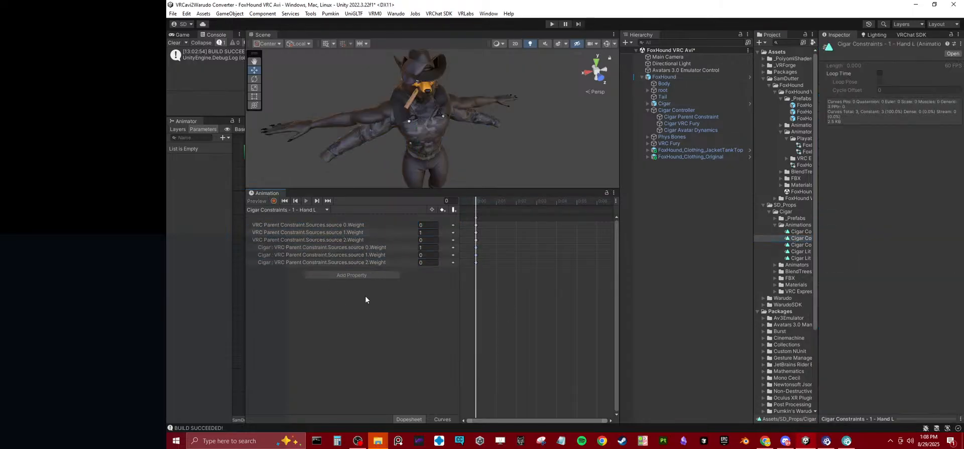
Step: In the Hand L clip, set Cigar source 0 weight to 0 and source 1 weight to 1, and delete the three old root-level weight properties
click(429, 248)
text(0)
key(Tab)
text(1)
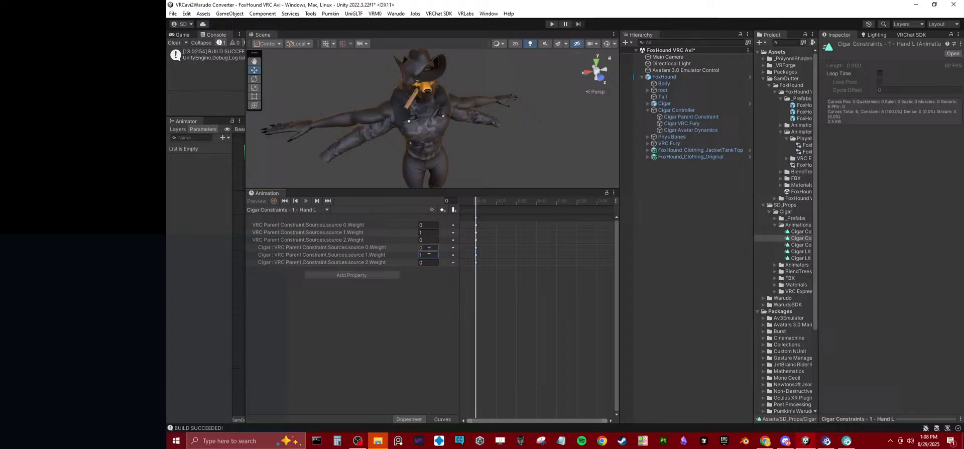
click(351, 224)
shift+click(358, 242)
key(Delete)
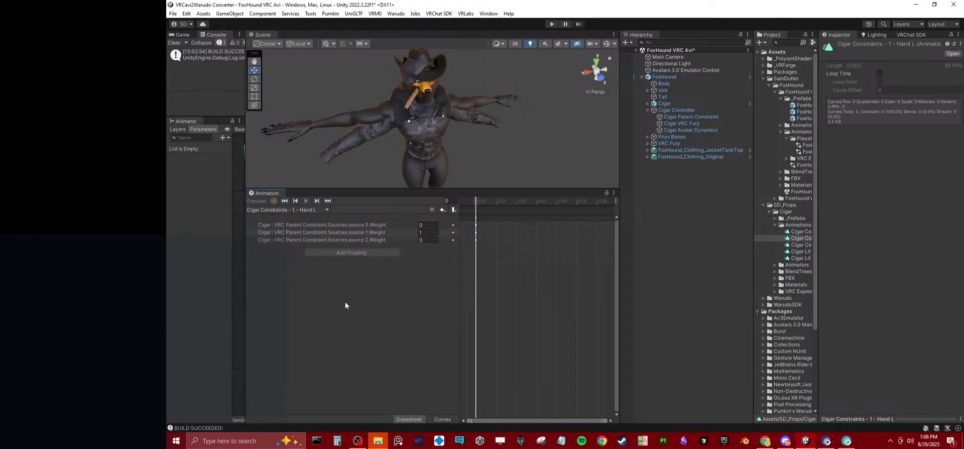
Step: Paste the Cigar source weight properties into the Cigar Constraints - 1 - Hand R clip, with weights 0, 0 and 1
click(801, 244)
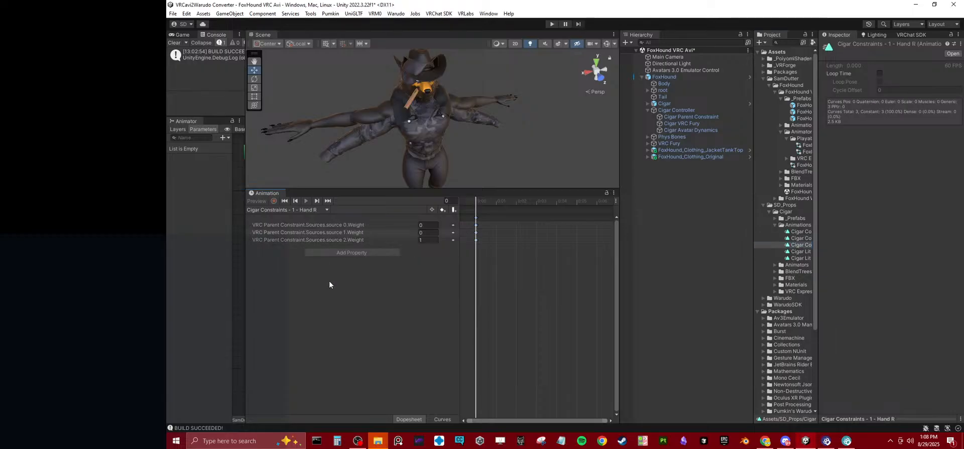
click(430, 248)
key(Tab)
key(Tab)
text(1)
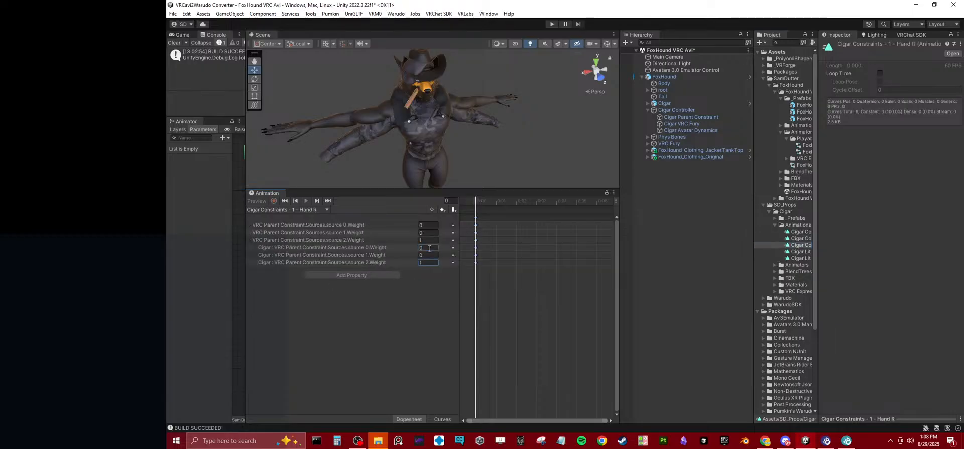
Step: Delete the three old root-level VRC Parent Constraint weight properties from the Hand R clip
click(372, 226)
shift+click(358, 239)
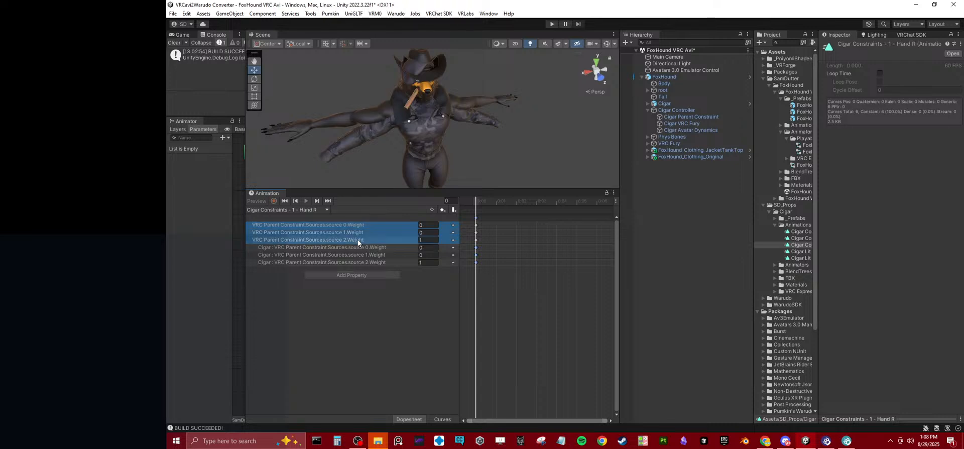
key(Delete)
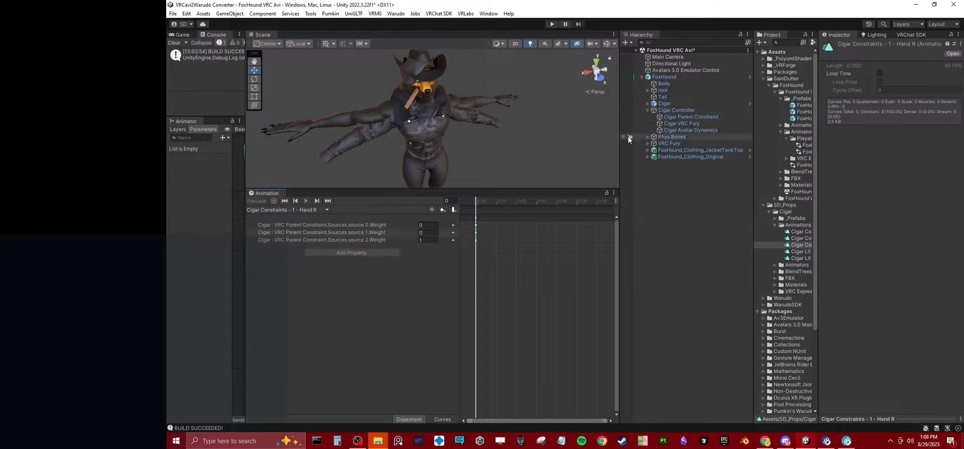
Step: Widen the Hierarchy and examine the components on Cigar, Cigar Controller, Cigar Parent Constraint and Cigar VRC Fury
drag(618, 138, 534, 137)
click(593, 103)
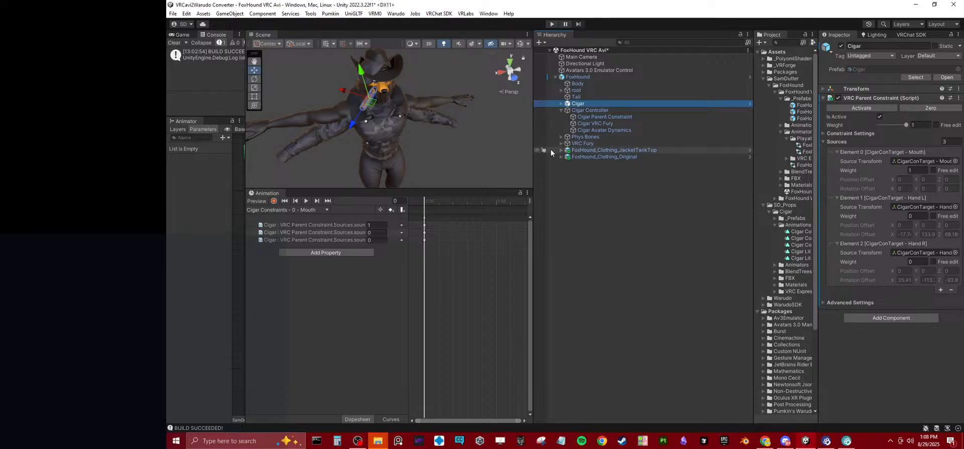
click(589, 112)
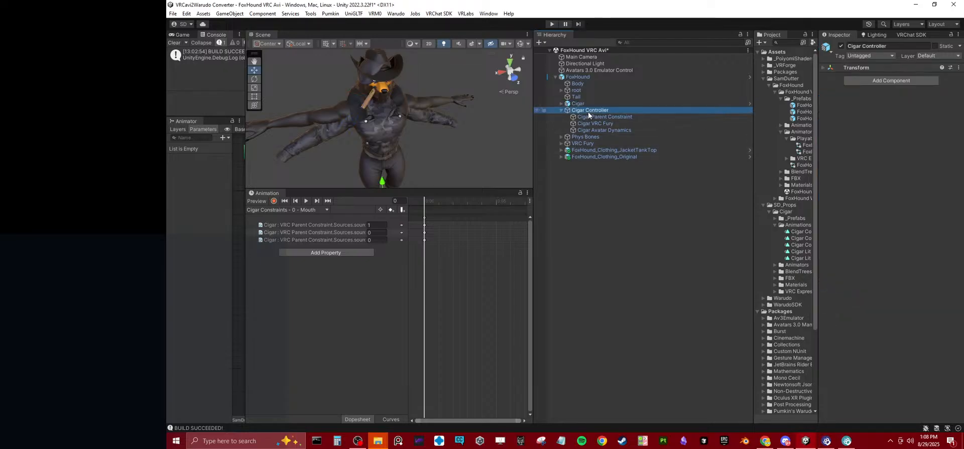
click(589, 117)
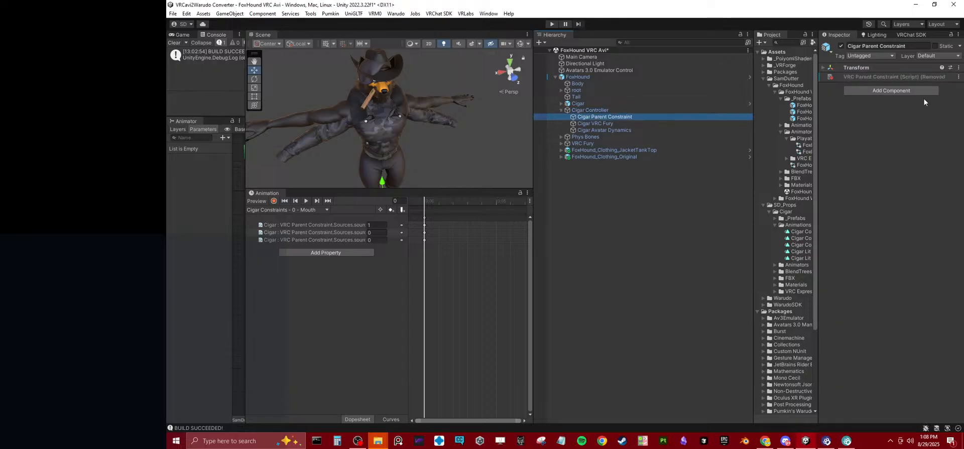
click(623, 125)
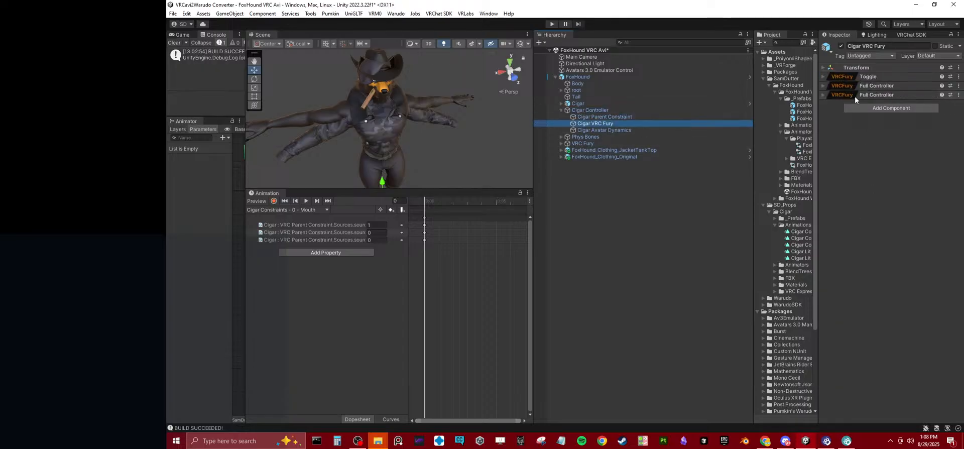
Step: Remove the VRCFury Toggle component from the Cigar VRC Fury object and expand its Full Controller components
click(880, 76)
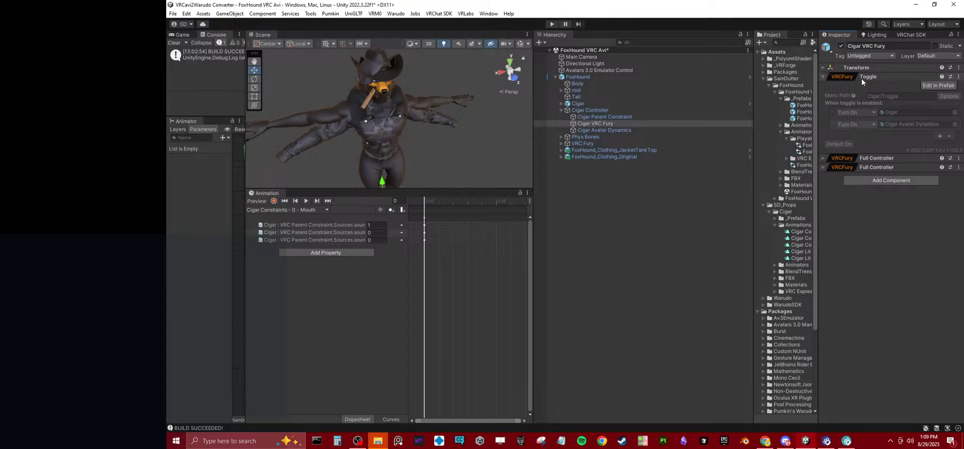
click(587, 105)
click(605, 123)
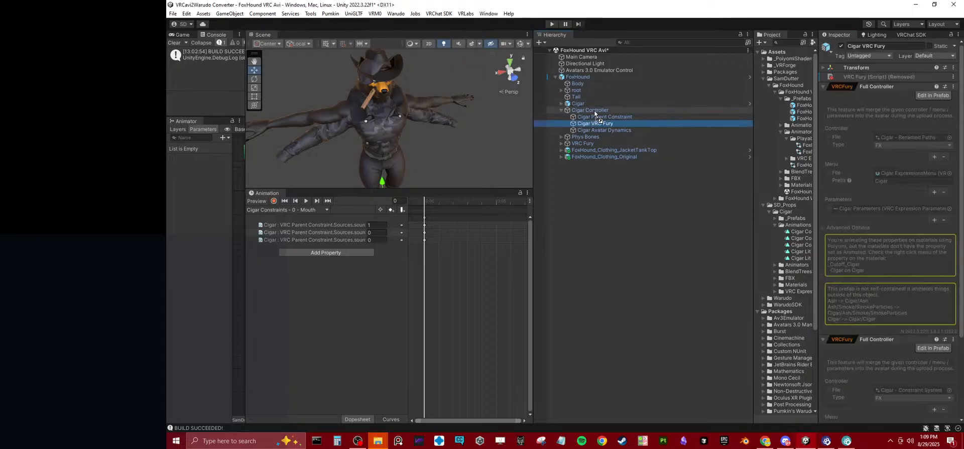
Step: Move the Cigar - Renamed Paths Full Controller and both VRC Contact Receivers from the Cigar Controller children onto the Cigar object
click(581, 104)
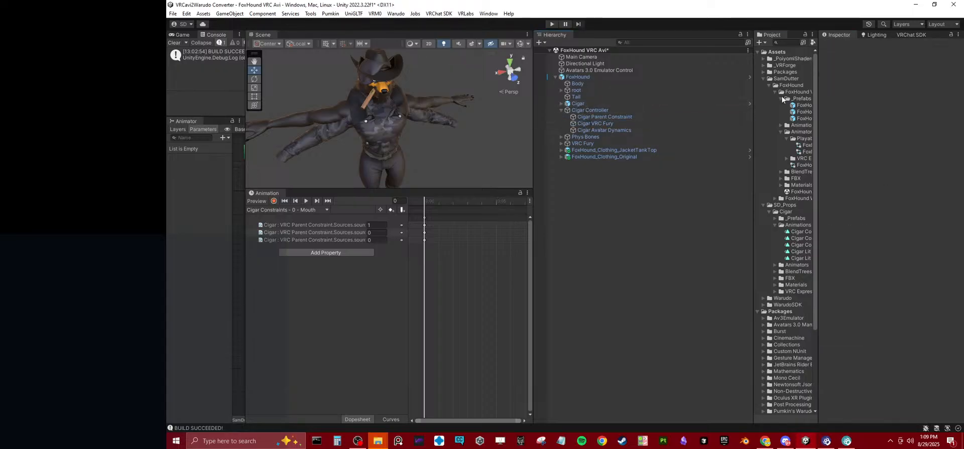
click(610, 130)
click(864, 85)
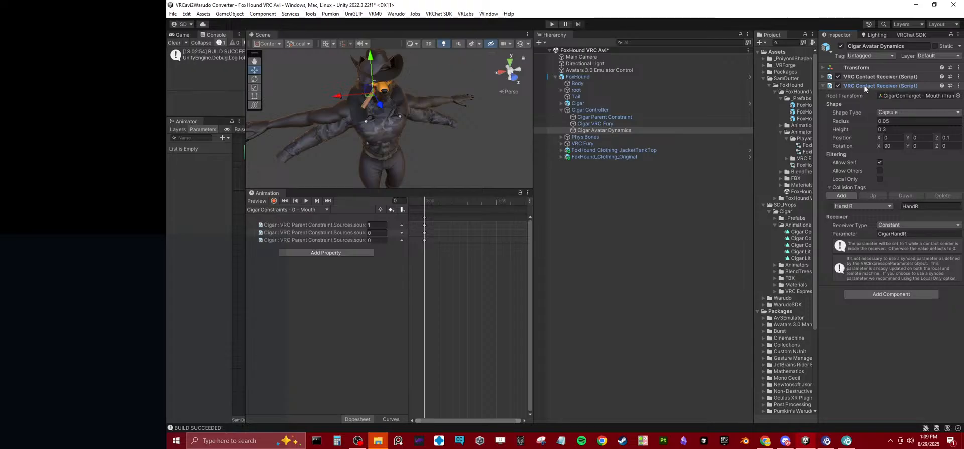
drag(861, 77, 578, 107)
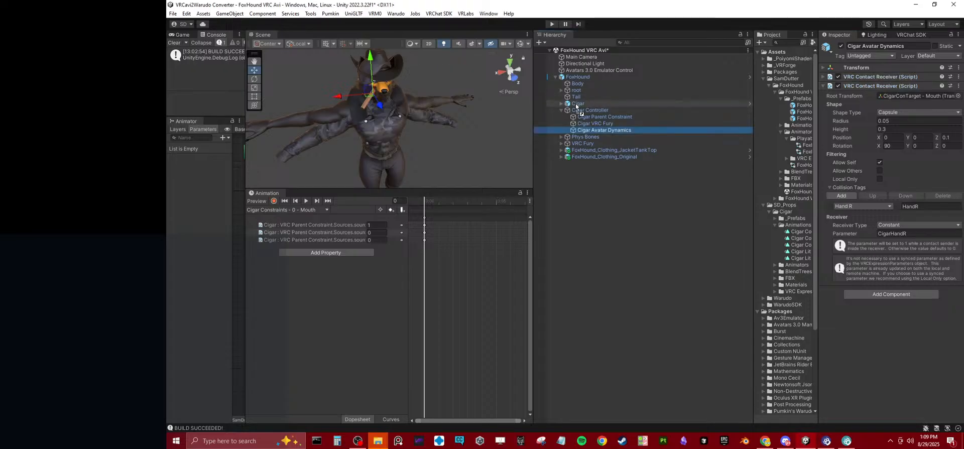
key(ctrl+z)
click(609, 130)
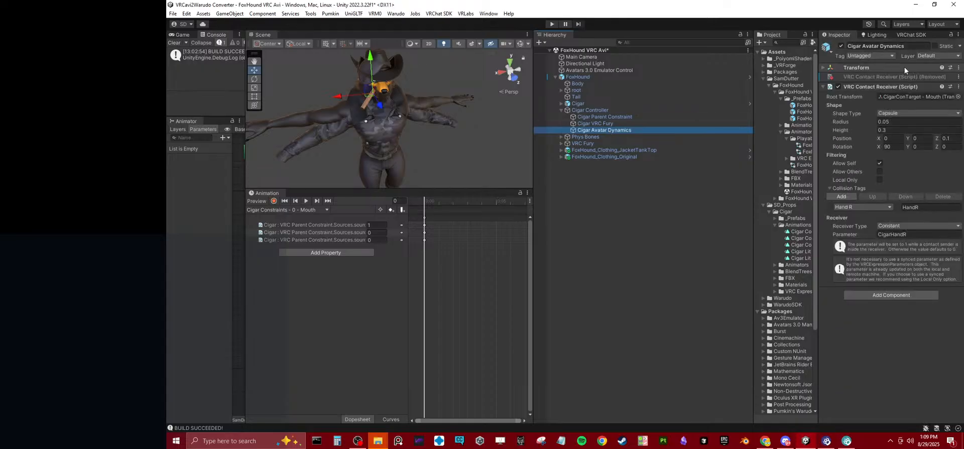
drag(875, 86, 588, 111)
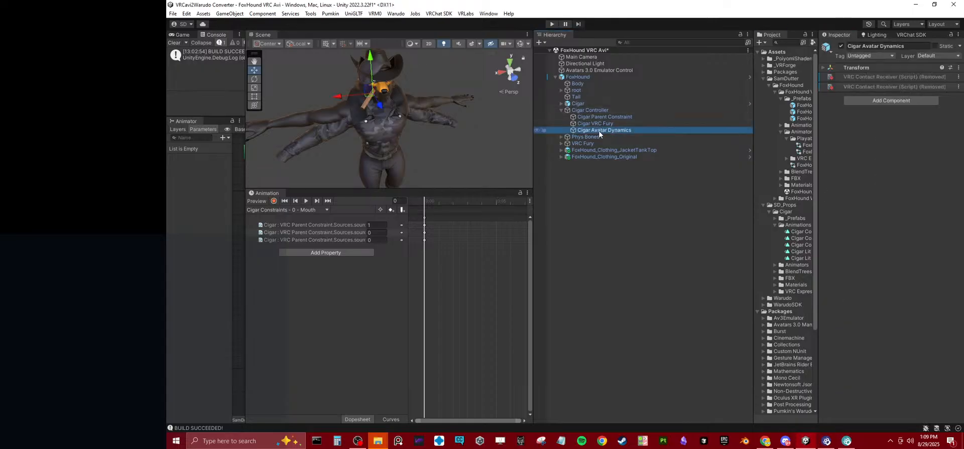
Step: Move the Cigar - Constraint System Full Controller onto the Cigar object and delete the leftover Cigar Controller hierarchy
key(Up)
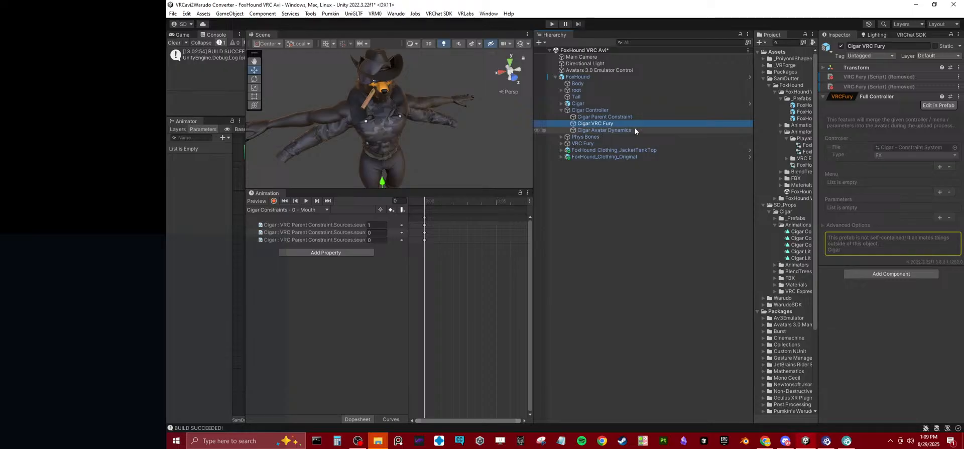
click(572, 105)
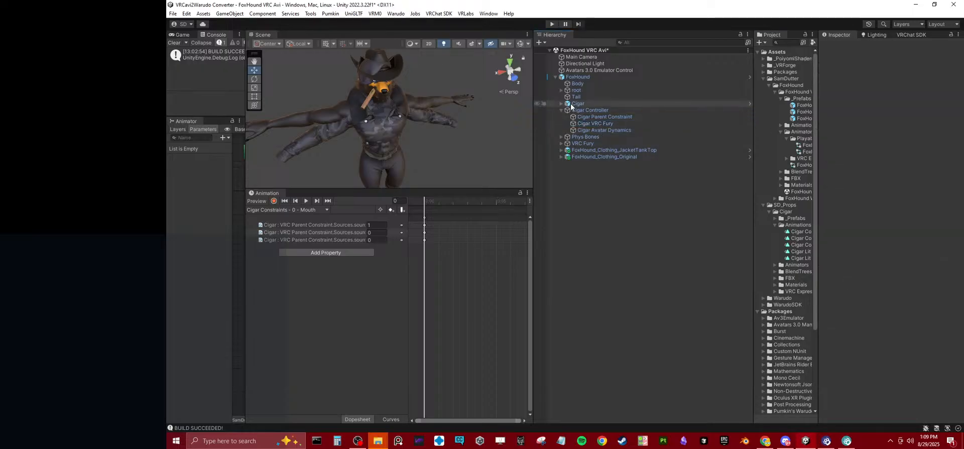
click(596, 121)
click(596, 116)
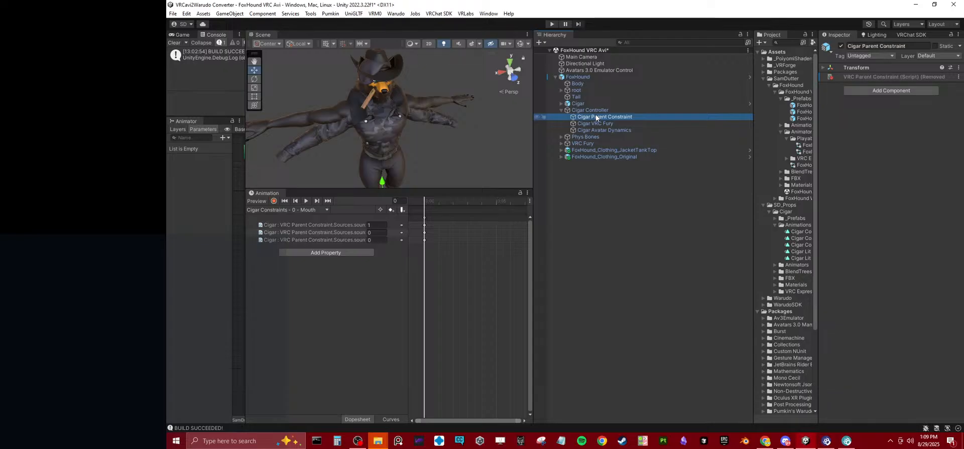
click(594, 110)
key(Delete)
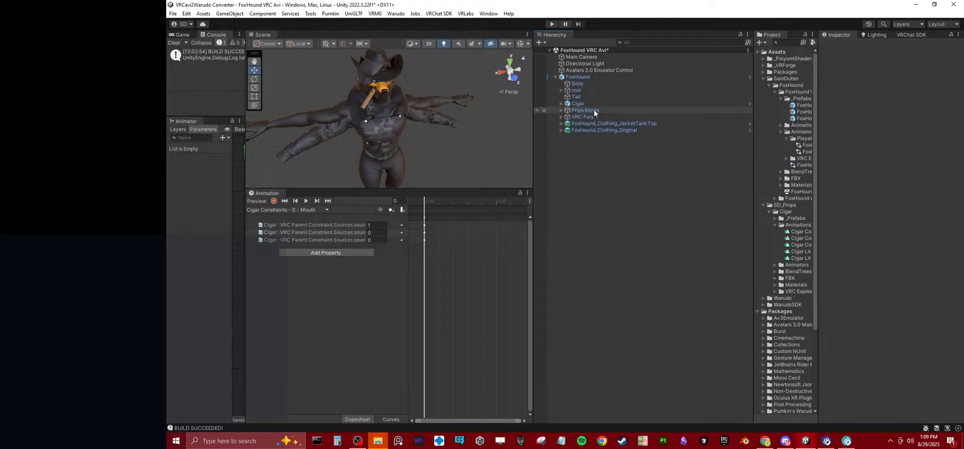
Step: Remove the missing game object's Turn On action from the VRCFury Toggle on Cigar
click(588, 104)
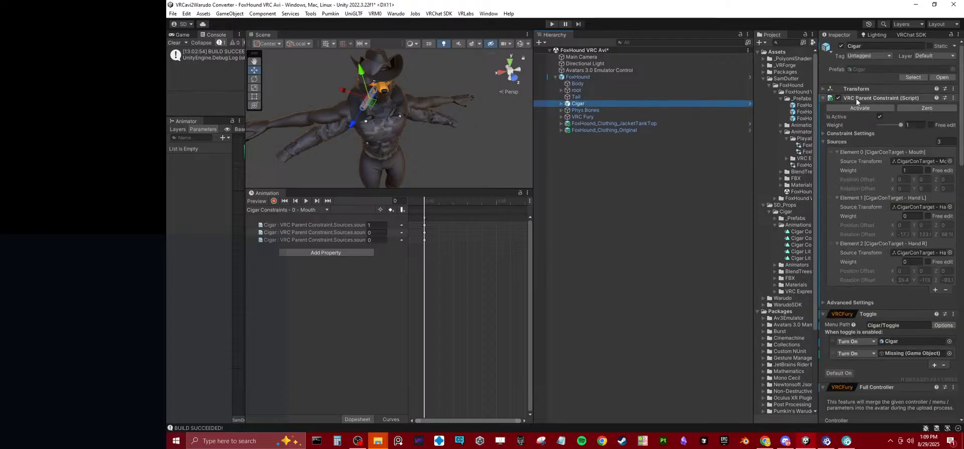
click(854, 98)
drag(755, 162, 609, 161)
drag(816, 162, 623, 162)
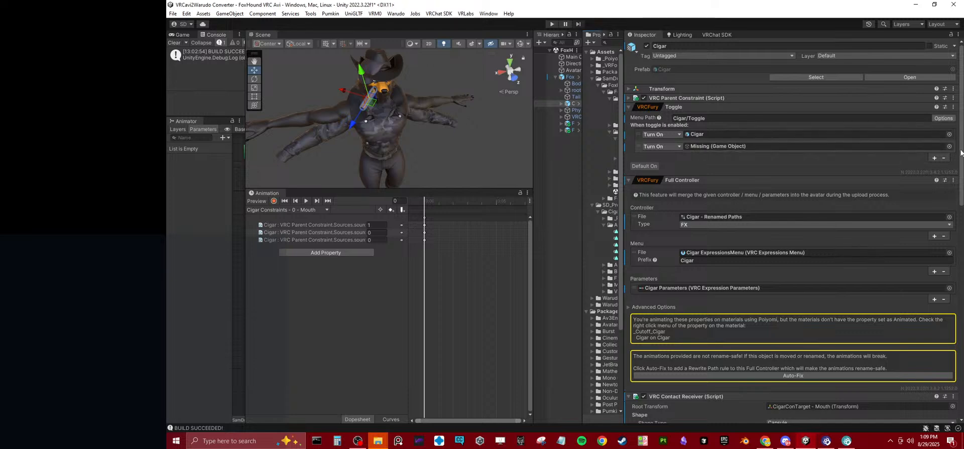
right_click(653, 147)
click(678, 173)
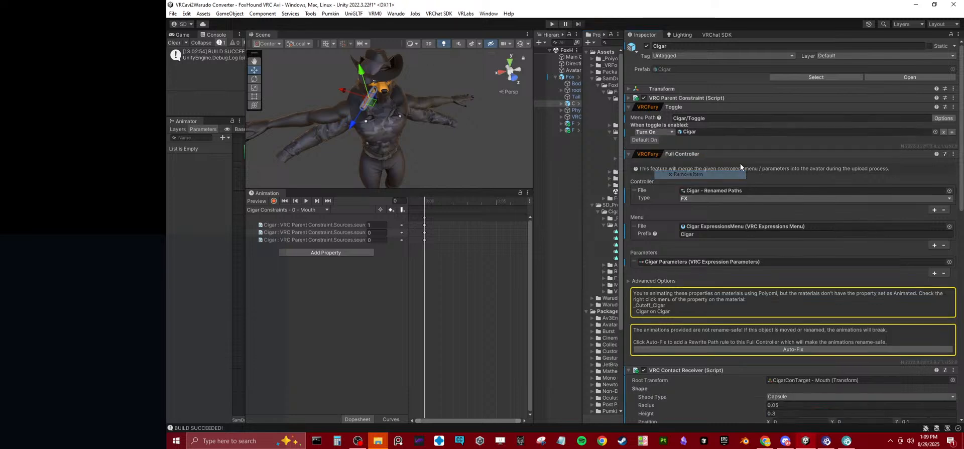
Step: Collapse Cigar's constraint and VRCFury components and locate the Root Transform referenced by its first VRC Contact Receiver in the Hierarchy
click(670, 106)
click(676, 98)
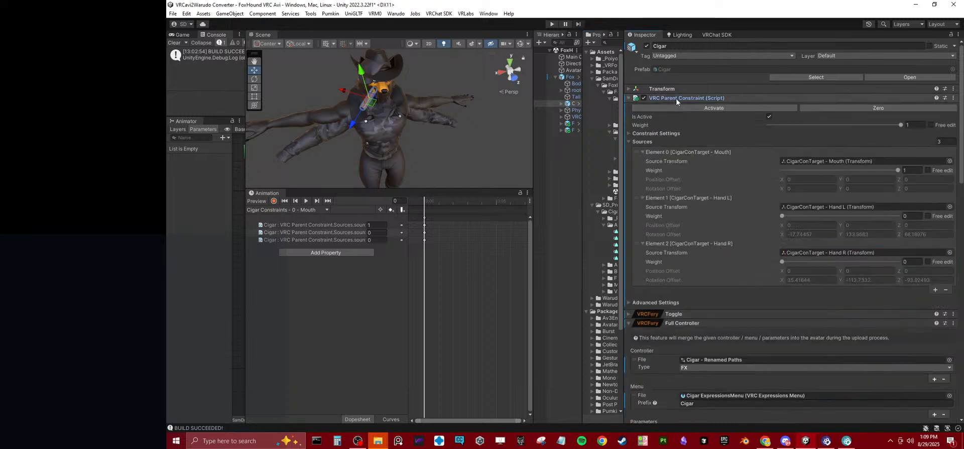
click(676, 97)
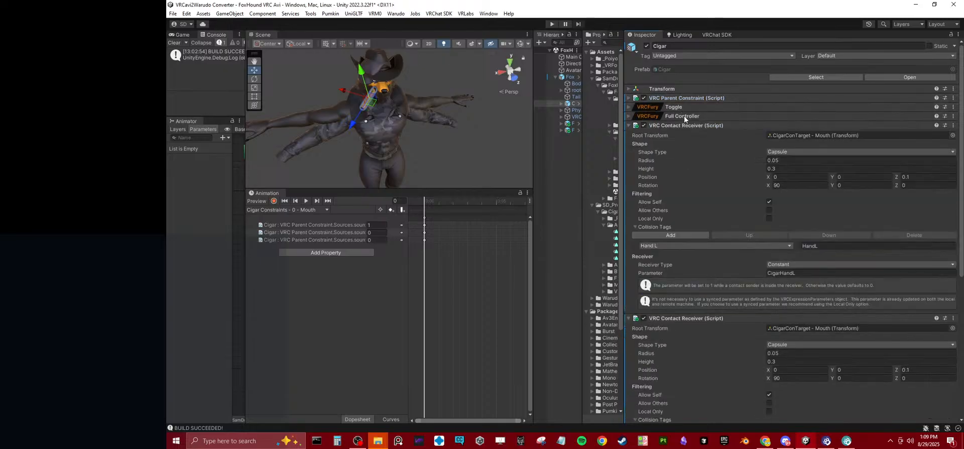
click(684, 115)
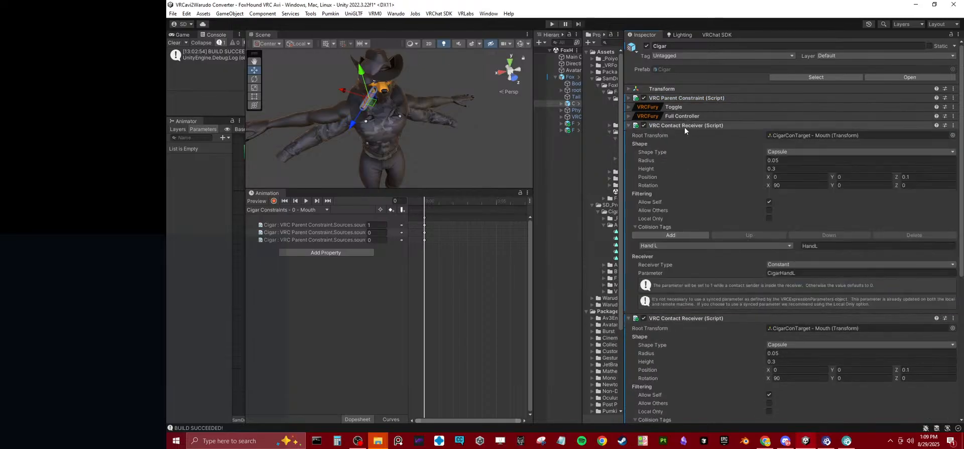
click(777, 133)
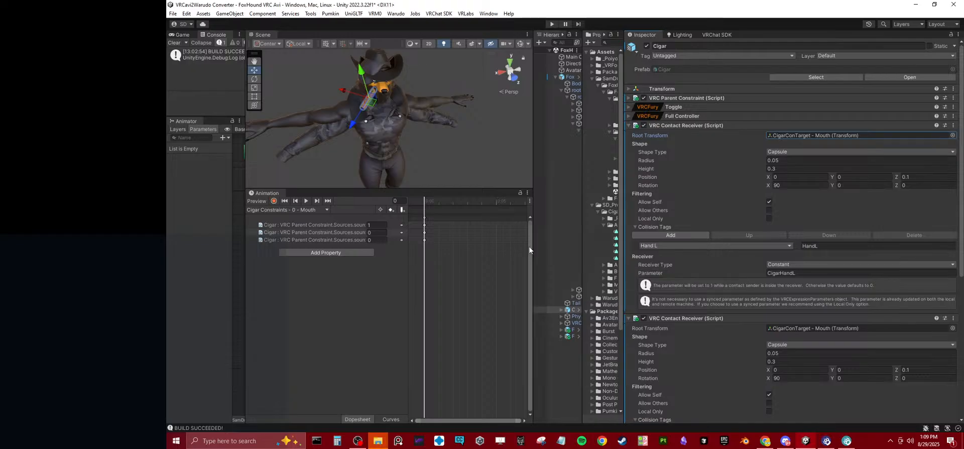
drag(534, 247, 453, 249)
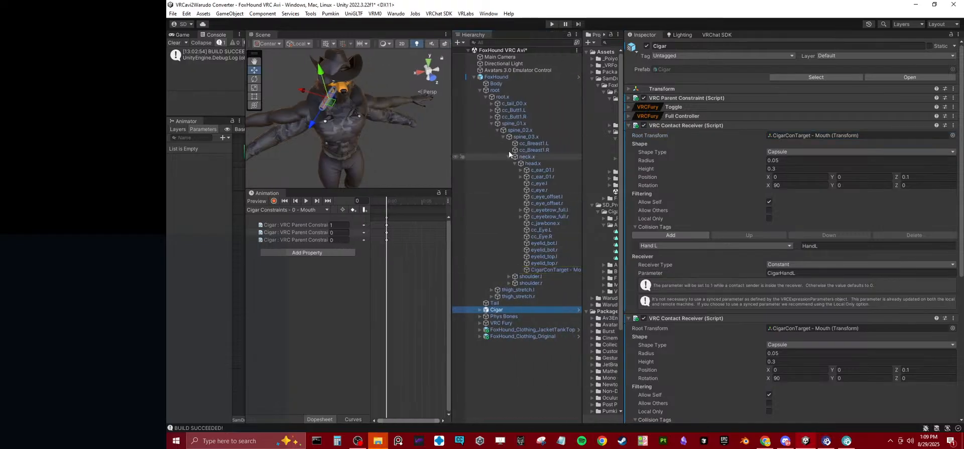
click(791, 136)
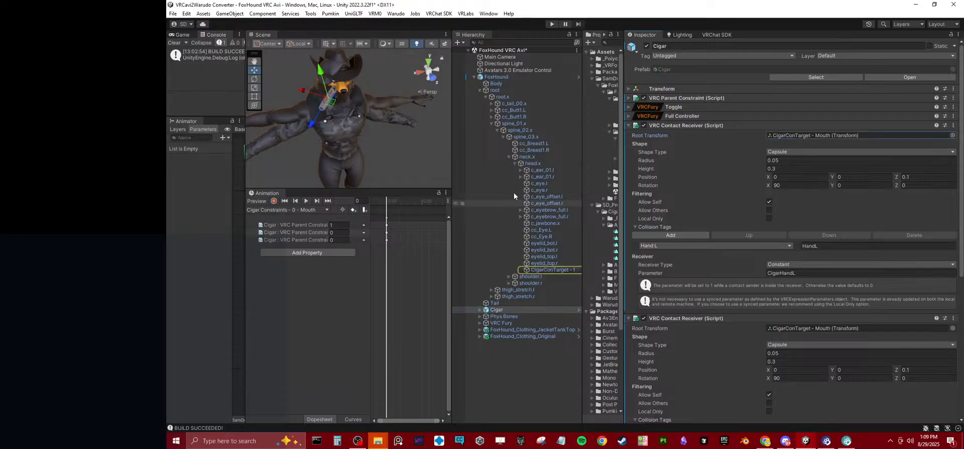
click(480, 90)
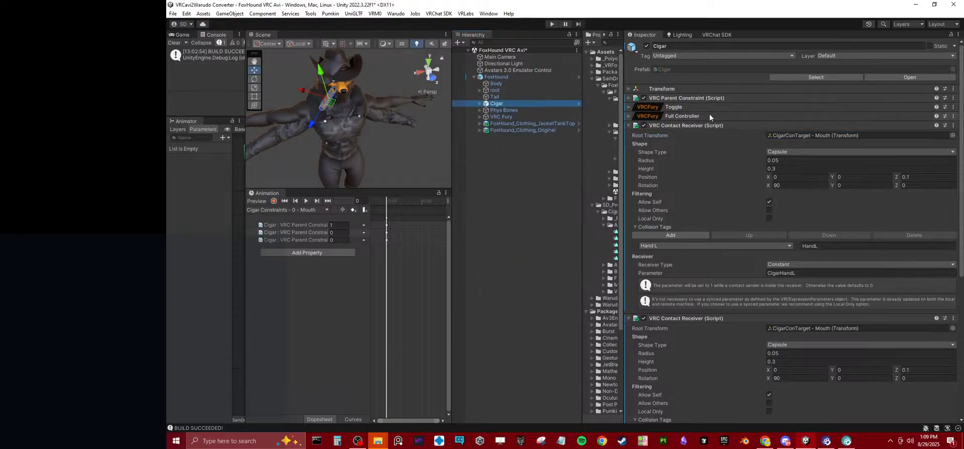
Step: Reorder Cigar's components so both VRCFury Full Controllers sit directly above the VRC Parent Constraint, with all components collapsed
click(695, 125)
click(695, 132)
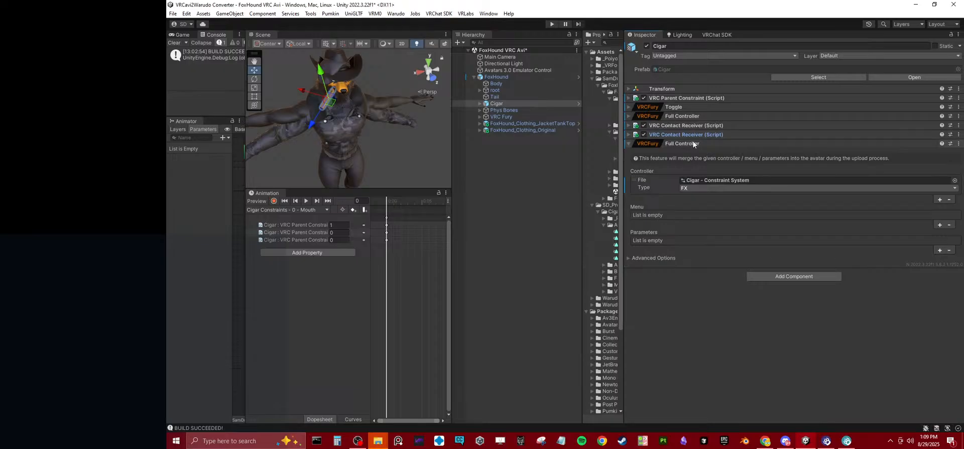
click(692, 142)
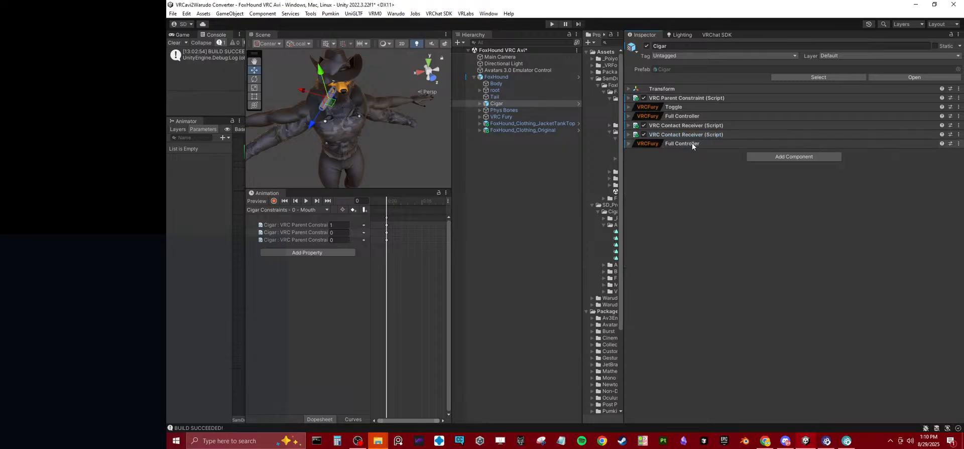
click(681, 116)
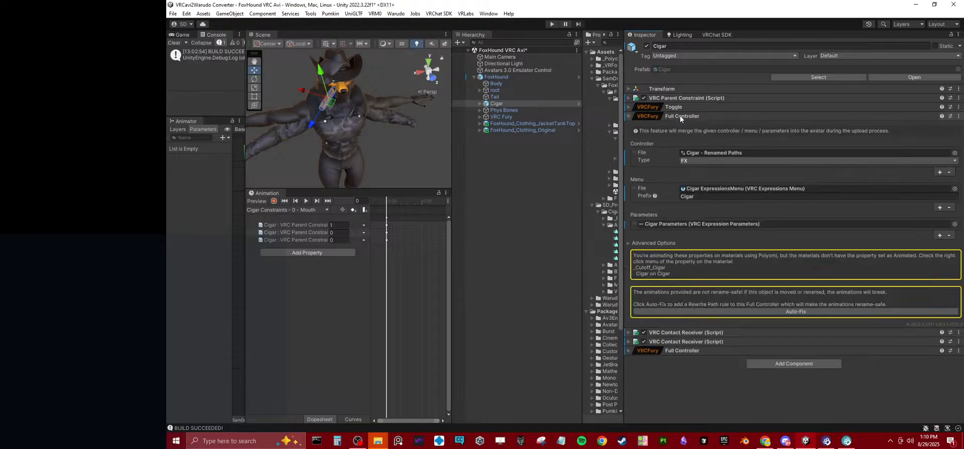
click(682, 116)
drag(694, 93, 695, 91)
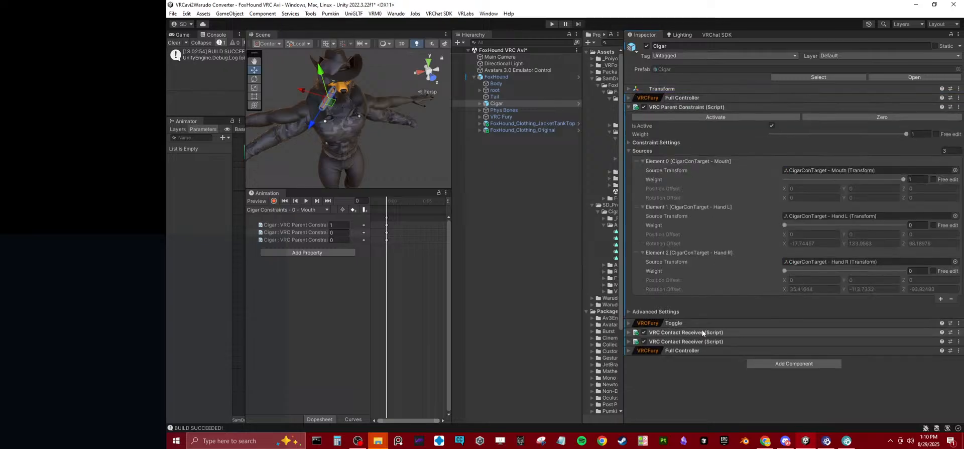
drag(693, 350, 690, 100)
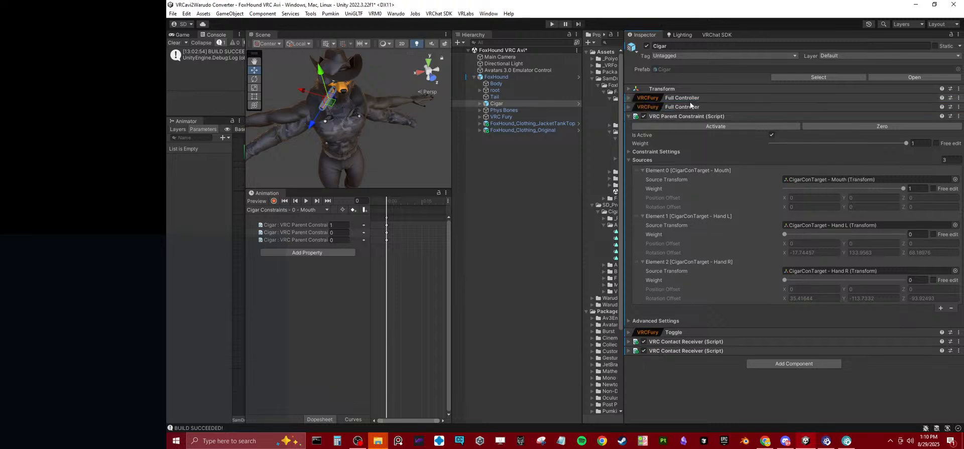
click(665, 116)
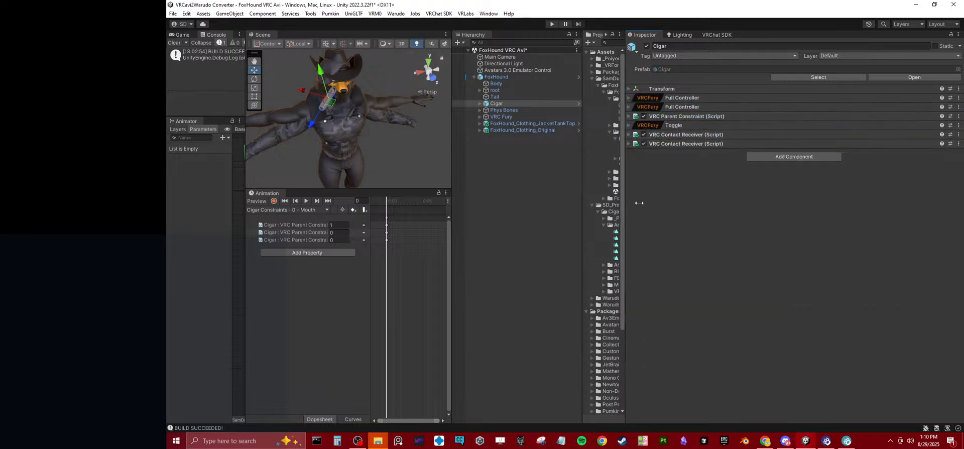
Step: Inspect the Cigar prefab asset in SD_Props and compare its components with the Cigar instance under FoxHound
drag(621, 198, 800, 201)
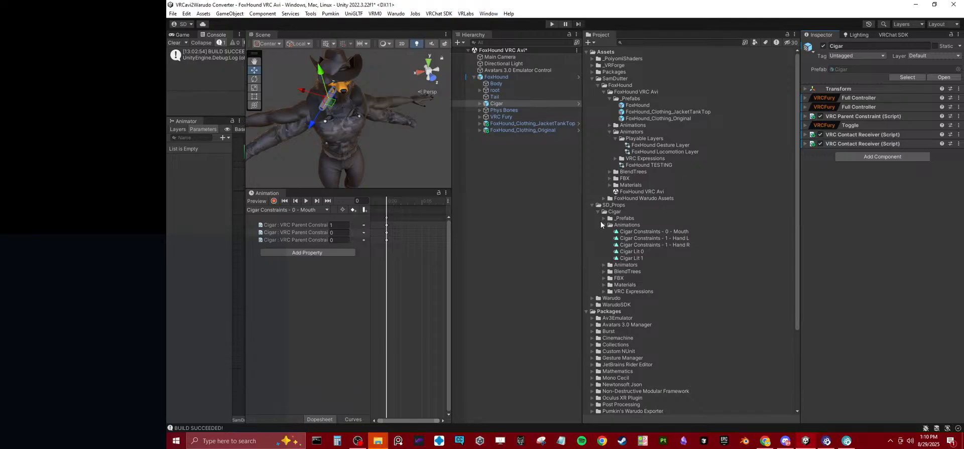
click(604, 218)
click(648, 224)
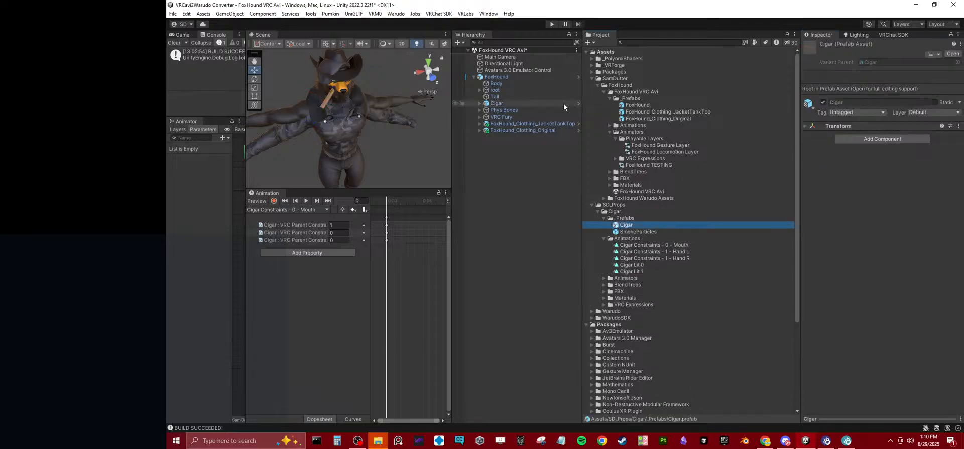
click(503, 110)
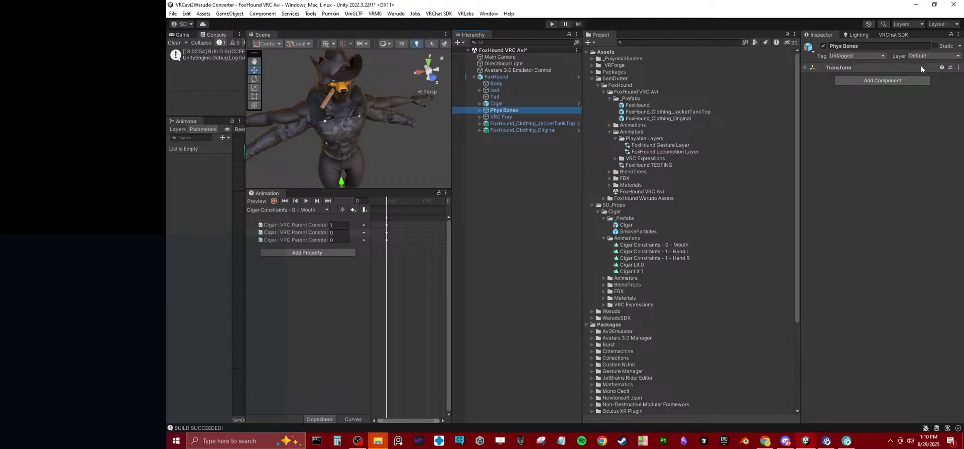
click(532, 103)
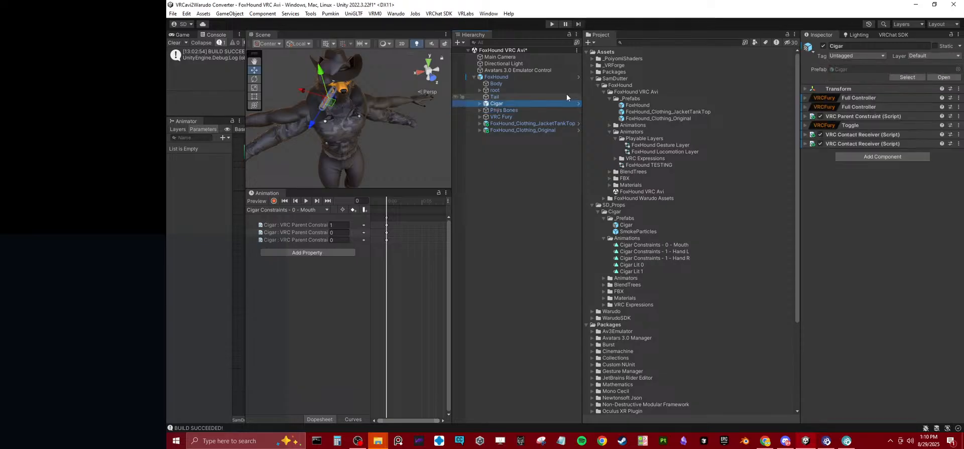
click(941, 77)
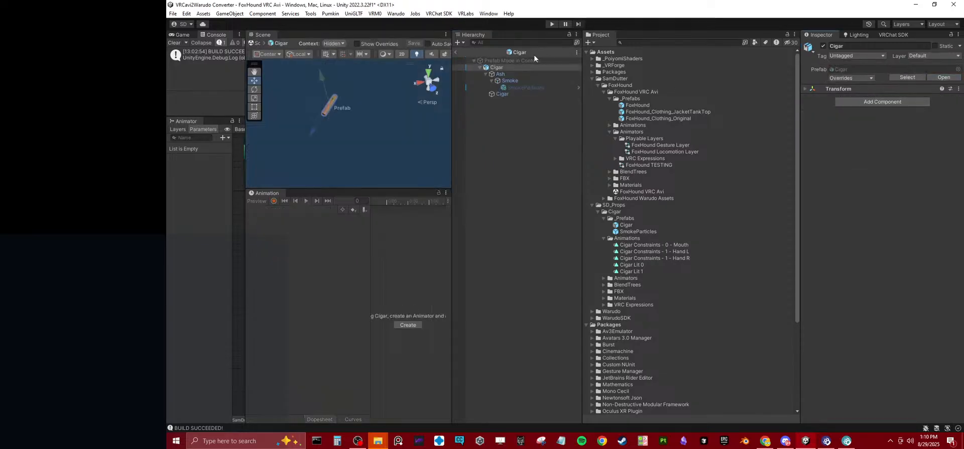
click(456, 53)
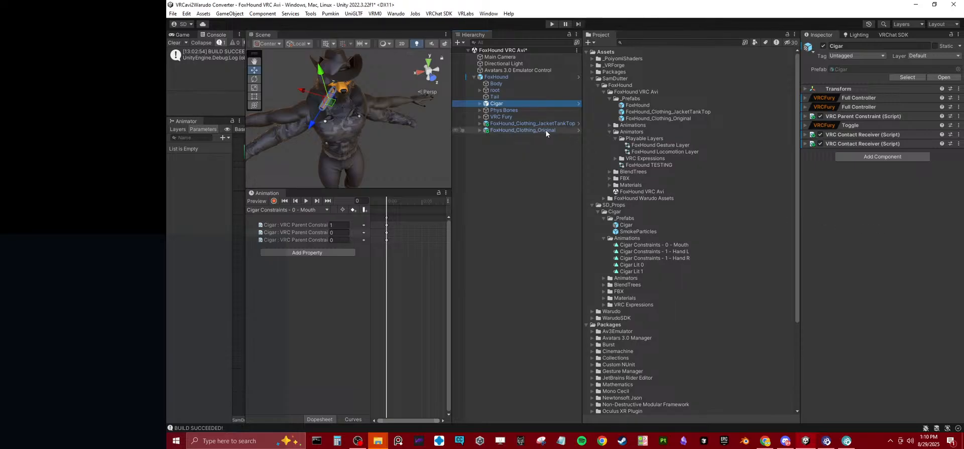
right_click(858, 96)
click(837, 161)
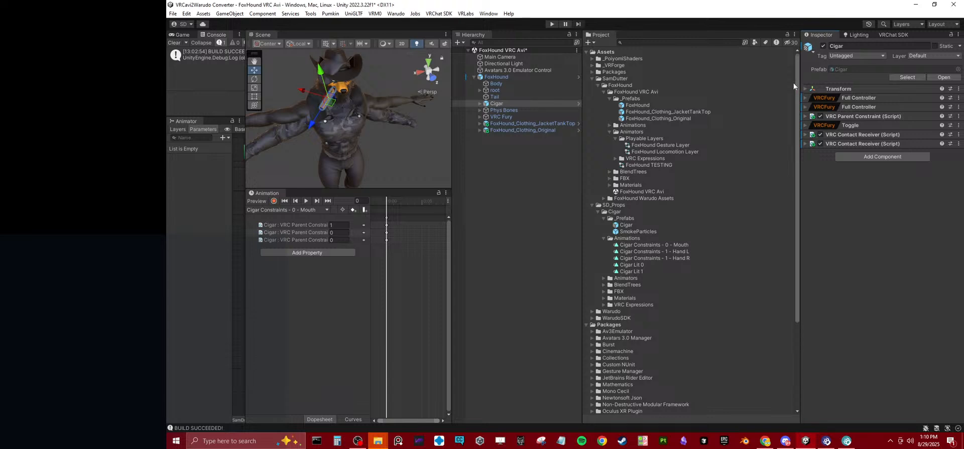
Step: Review FoxHound's prefab overrides and apply the Cigar object override as an override in prefab 'Cigar'
mouse_move(802, 75)
mouse_down()
mouse_move(716, 74)
mouse_move(798, 71)
mouse_move(784, 71)
mouse_up()
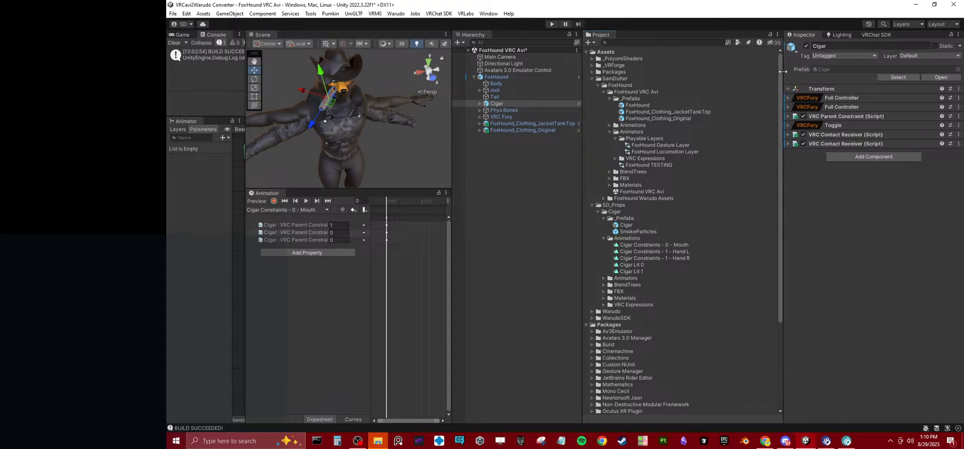
click(508, 77)
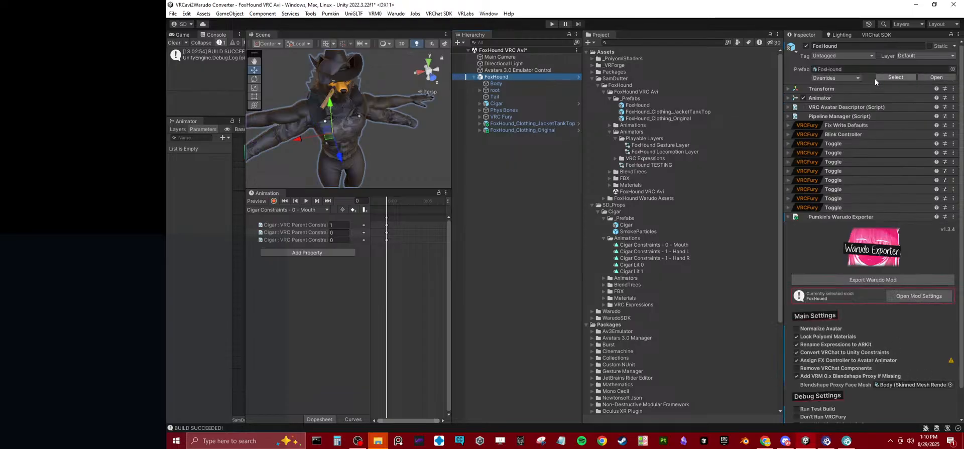
click(849, 78)
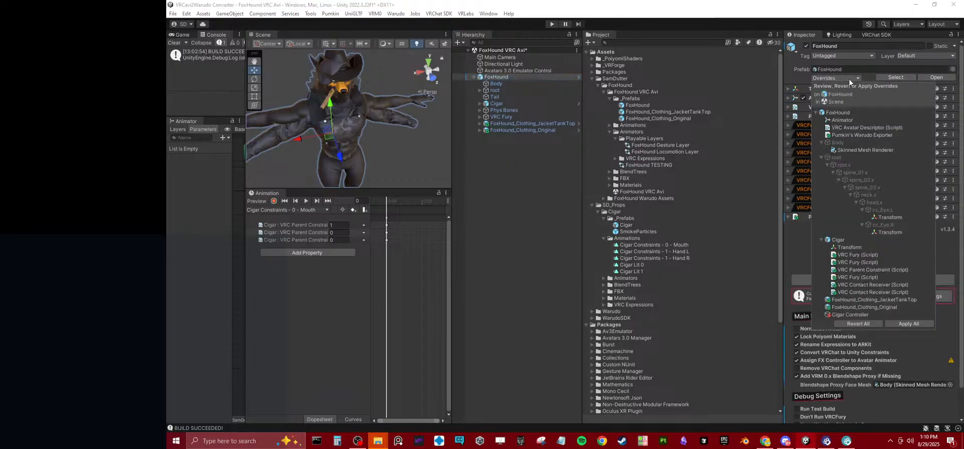
click(846, 240)
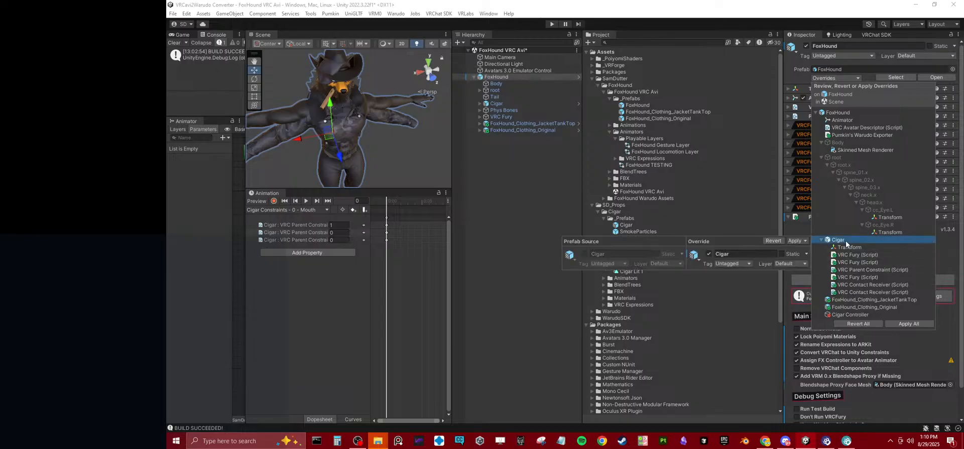
click(806, 241)
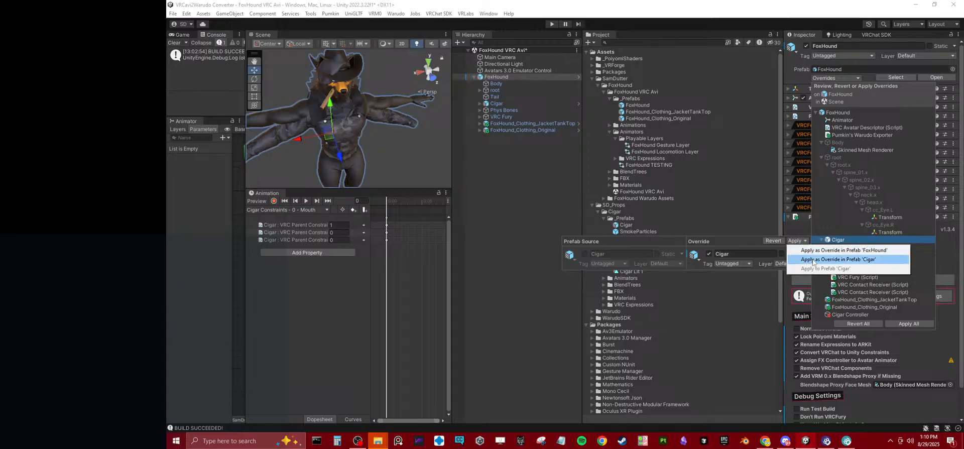
click(812, 260)
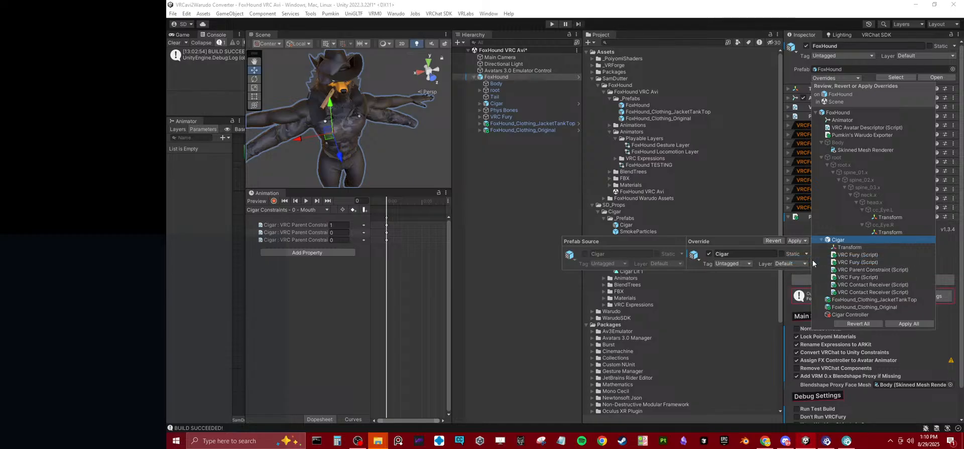
Step: Apply the Transform override of Cigar to prefab 'FoxHound'
click(843, 247)
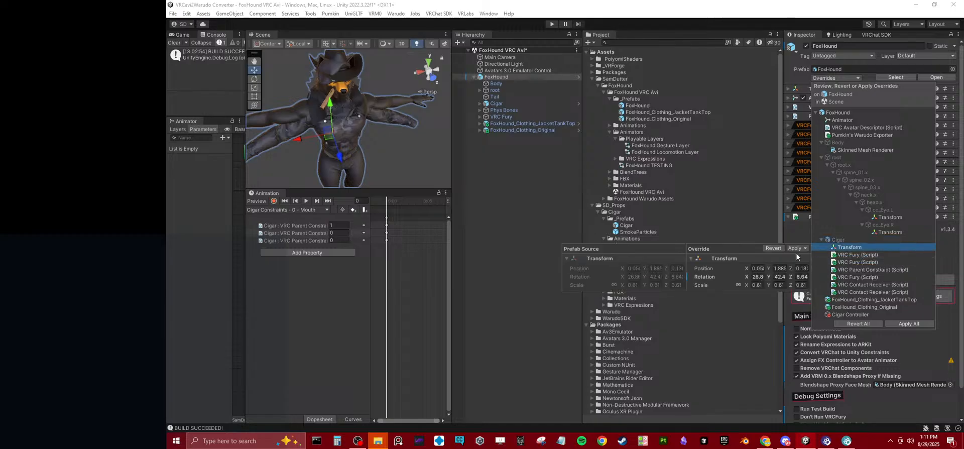
click(798, 248)
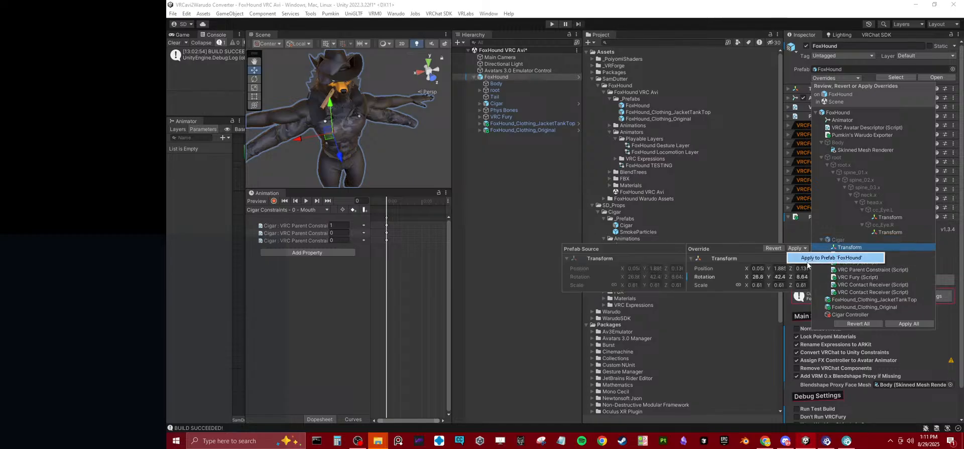
click(807, 257)
Step: Apply the two added VRC Fury scripts listed above Cigar's VRC Parent Constraint as overrides in prefab 'Cigar'
click(855, 256)
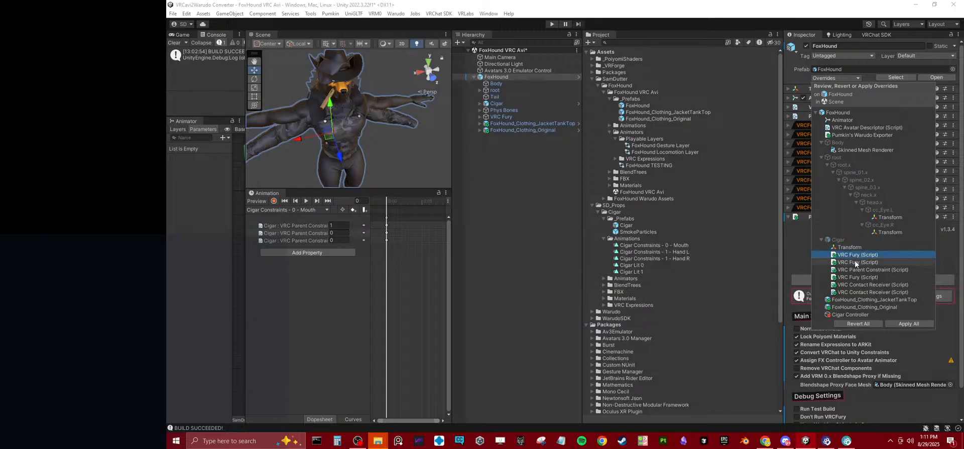
click(854, 256)
click(798, 256)
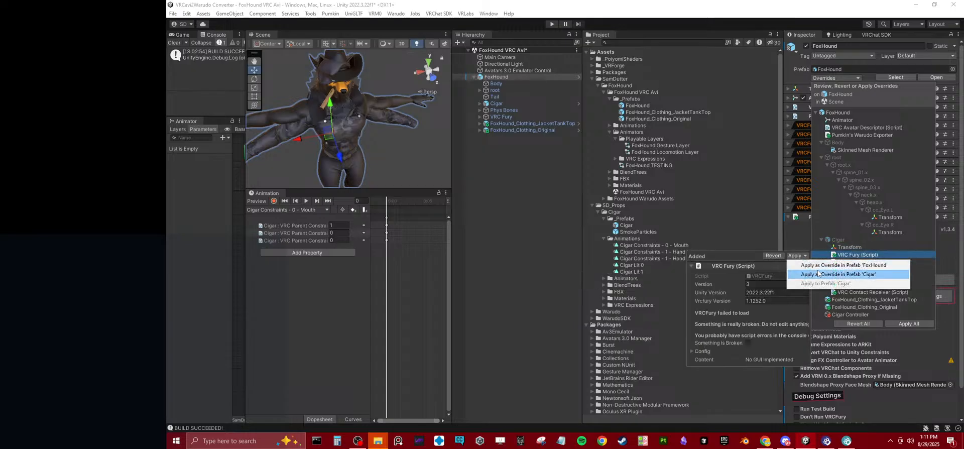
click(819, 272)
click(867, 260)
click(864, 255)
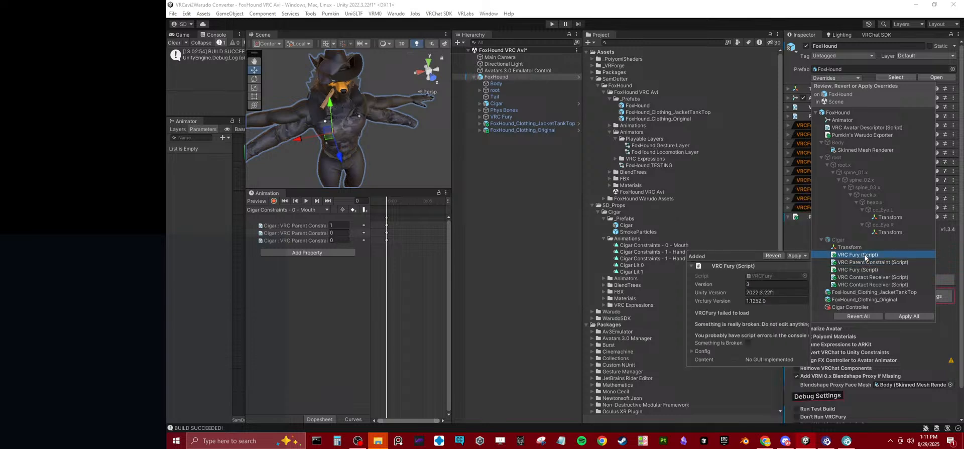
click(798, 256)
click(819, 273)
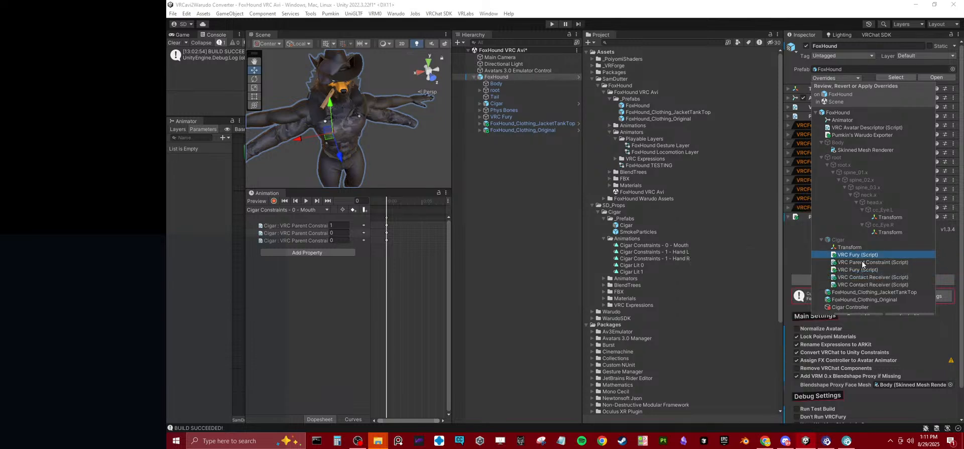
Step: Apply the cigar's added VRC Parent Constraint and VRC Fury components as overrides in the Cigar prefab
click(861, 255)
click(797, 156)
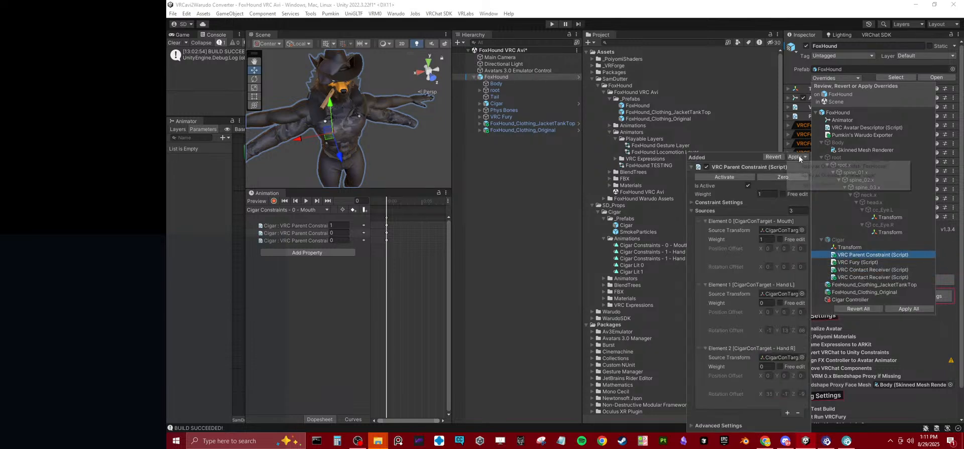
click(808, 175)
click(854, 263)
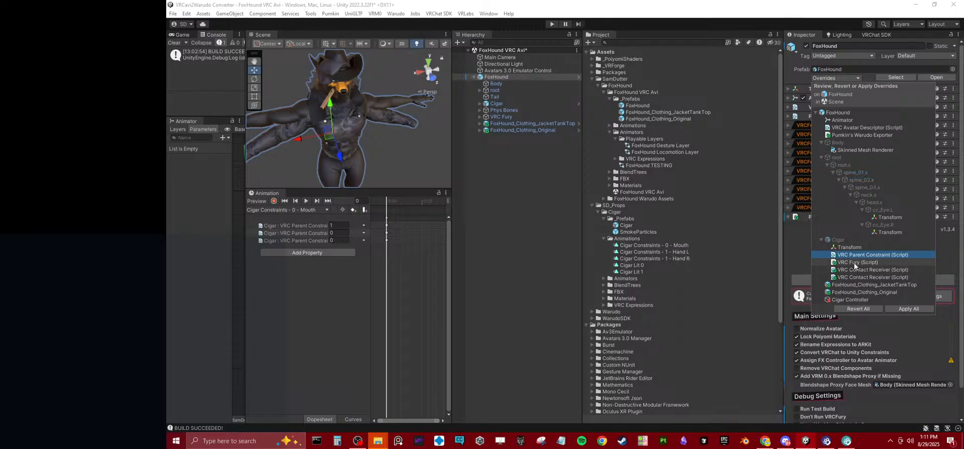
click(799, 263)
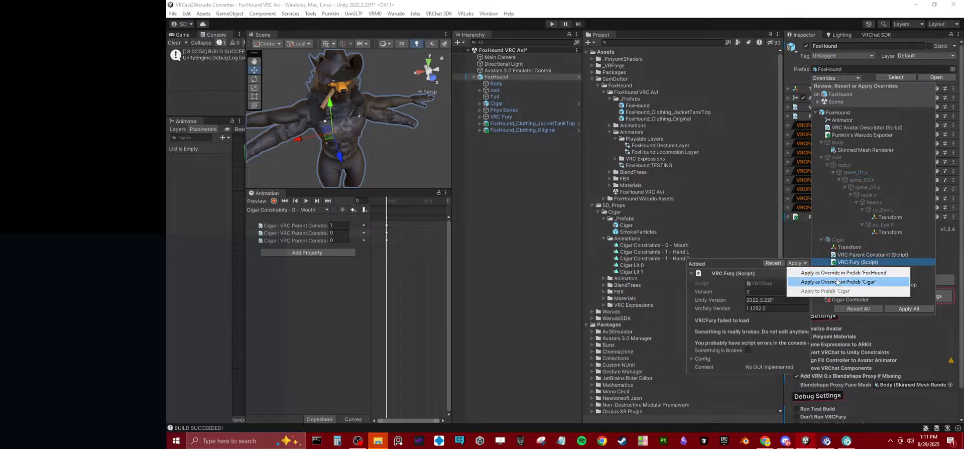
click(859, 271)
Step: Apply the added CigarHandL VRC Contact Receiver as an override in the Cigar prefab
click(857, 267)
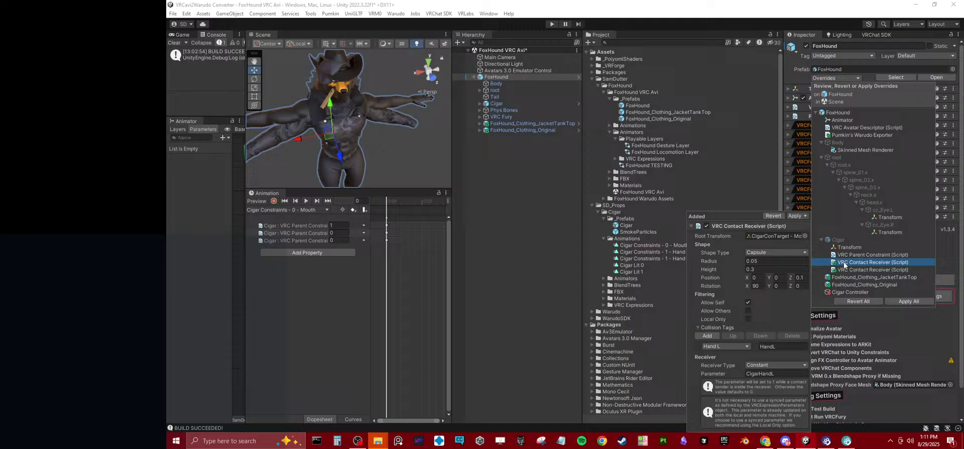
click(806, 216)
click(826, 234)
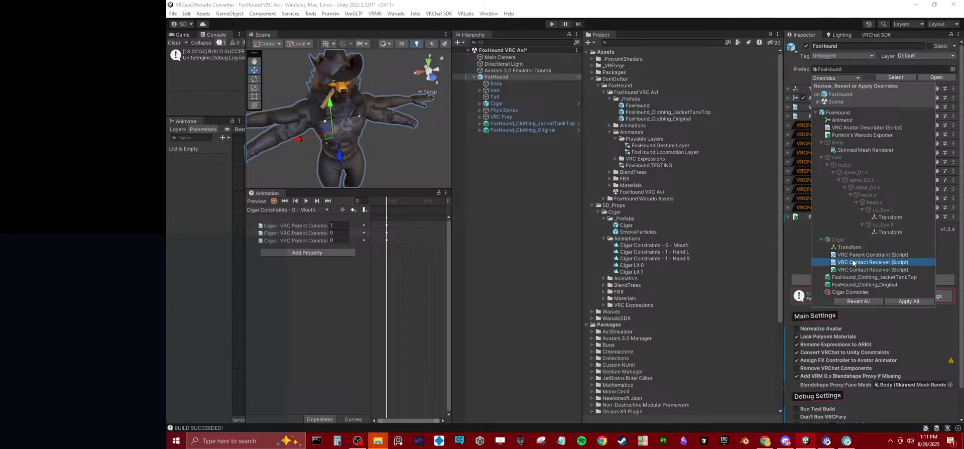
Step: Try to apply the remaining VRC Parent Constraint changes to the Cigar prefab
click(838, 256)
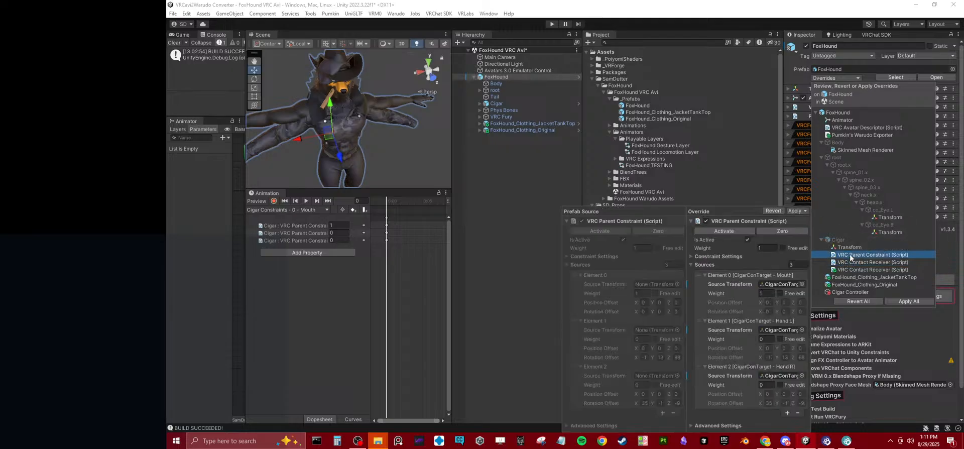
click(798, 211)
click(814, 230)
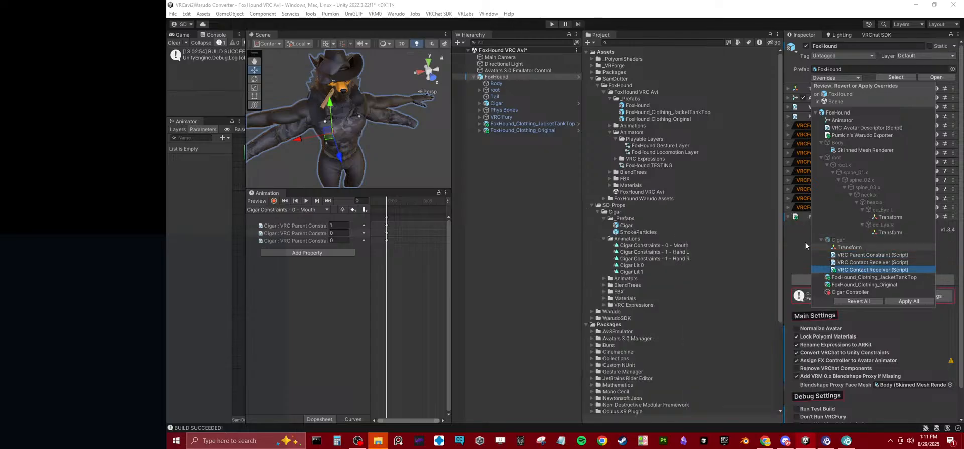
Step: Apply the added CigarHandR VRC Contact Receiver as an override in the Cigar prefab
click(835, 270)
click(797, 216)
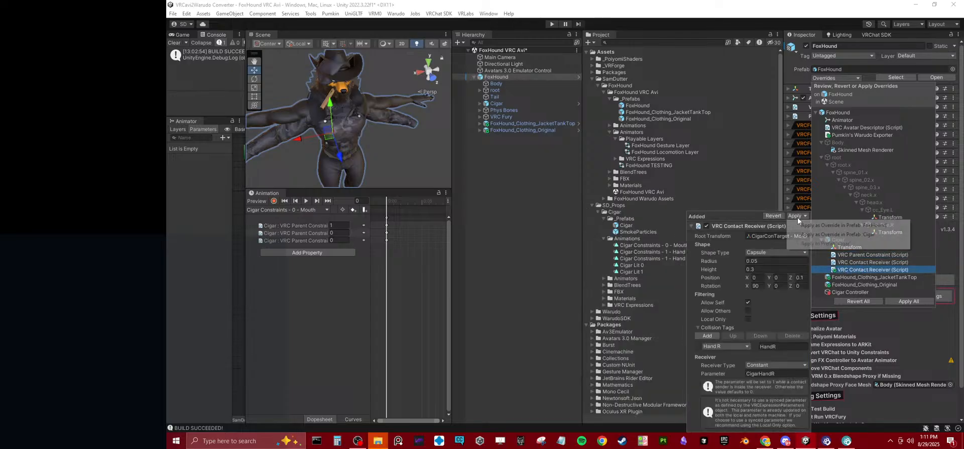
click(814, 235)
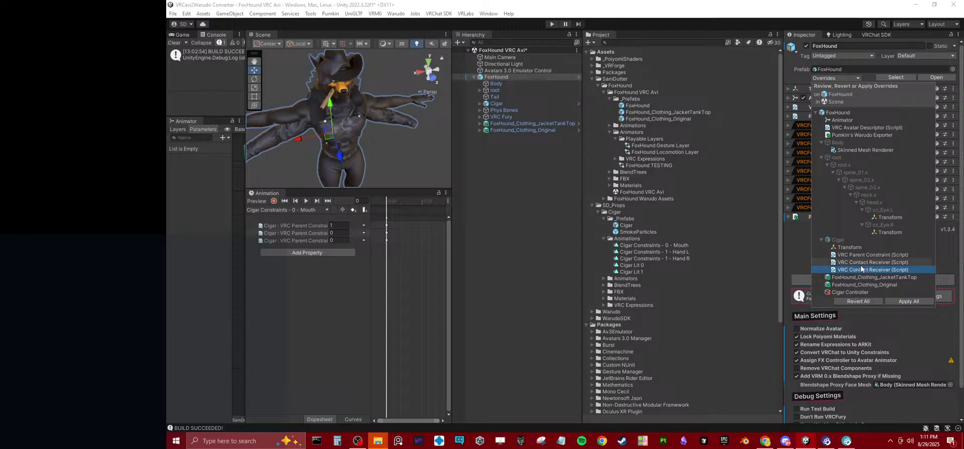
Step: Apply the Cigar Controller removal, and apply the cigar's VRC Parent Constraint changes as an override in the FoxHound prefab
click(854, 291)
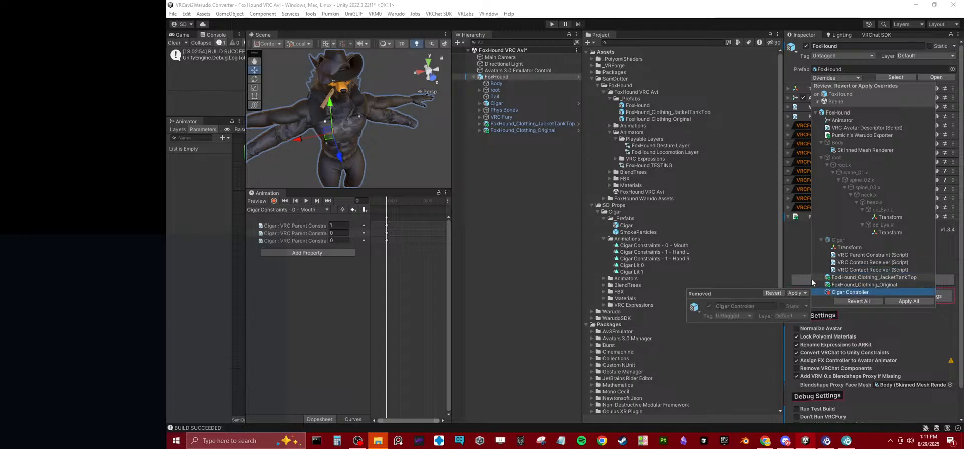
click(807, 292)
click(854, 303)
click(861, 255)
click(804, 213)
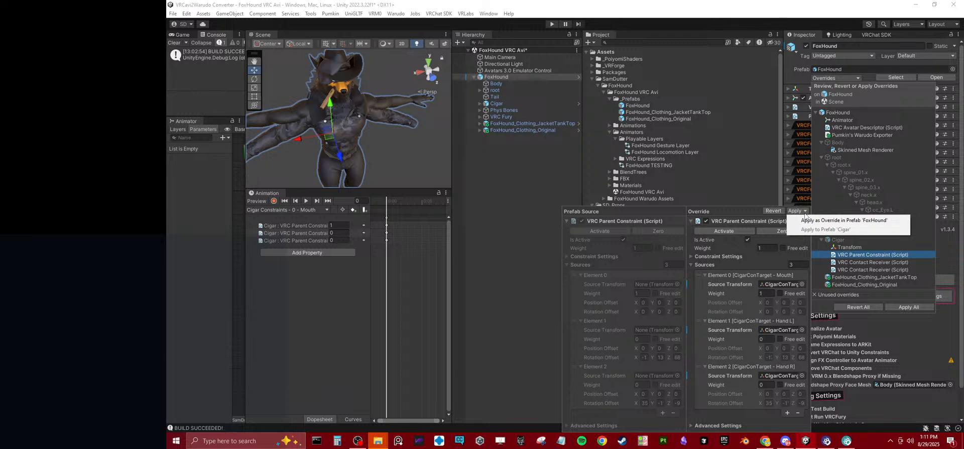
click(810, 220)
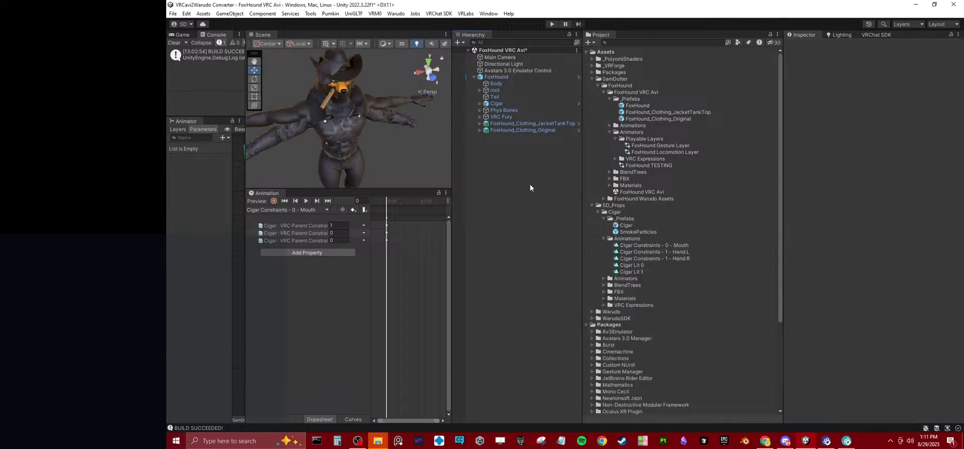
Step: Apply all remaining FoxHound overrides to its prefab
click(512, 77)
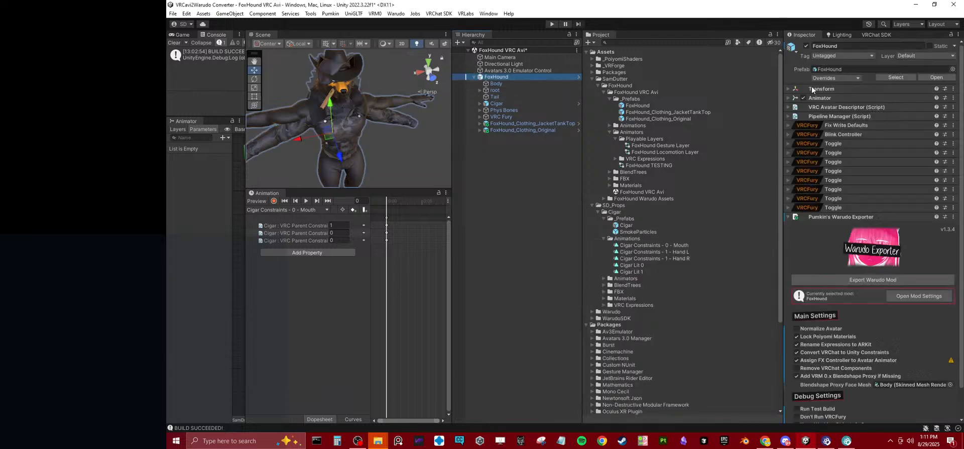
click(842, 77)
click(912, 307)
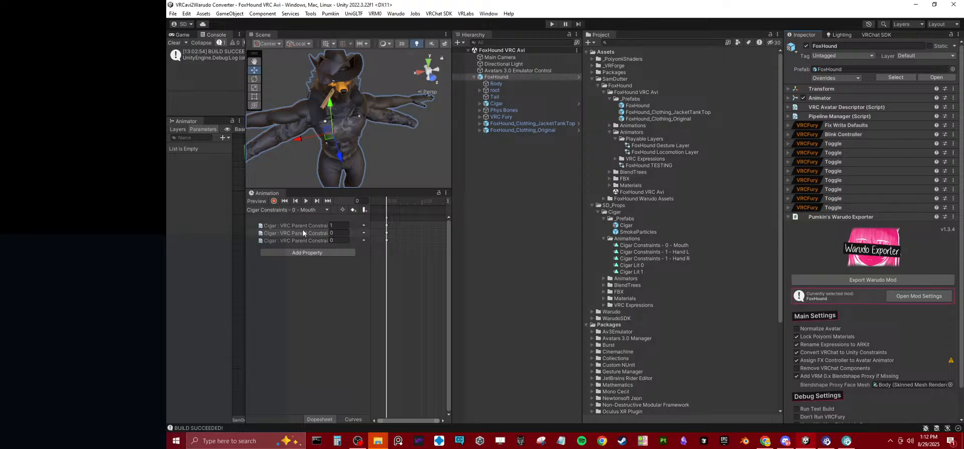
Step: Widen the Hierarchy area and inspect the animated properties of the Cigar Constraints and Cigar Lit animation clips
mouse_move(451, 289)
mouse_down()
mouse_move(503, 295)
mouse_move(663, 278)
mouse_move(450, 280)
mouse_up()
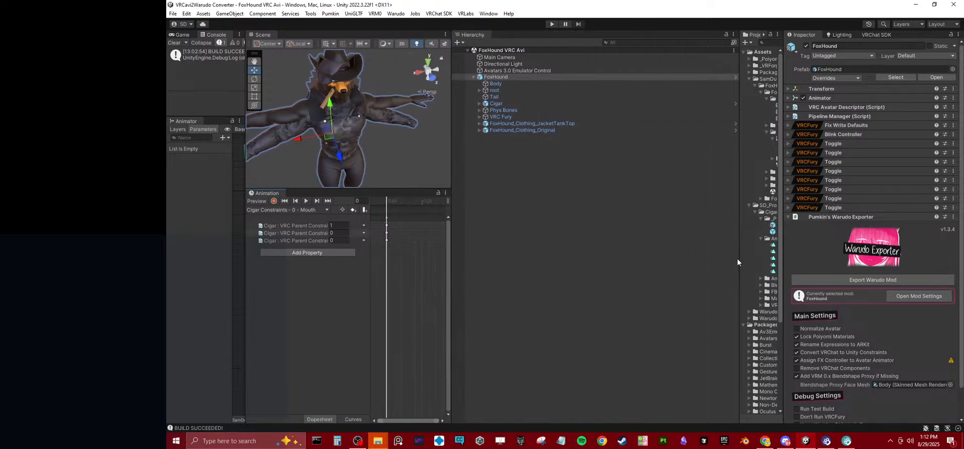
drag(738, 259, 624, 265)
click(679, 252)
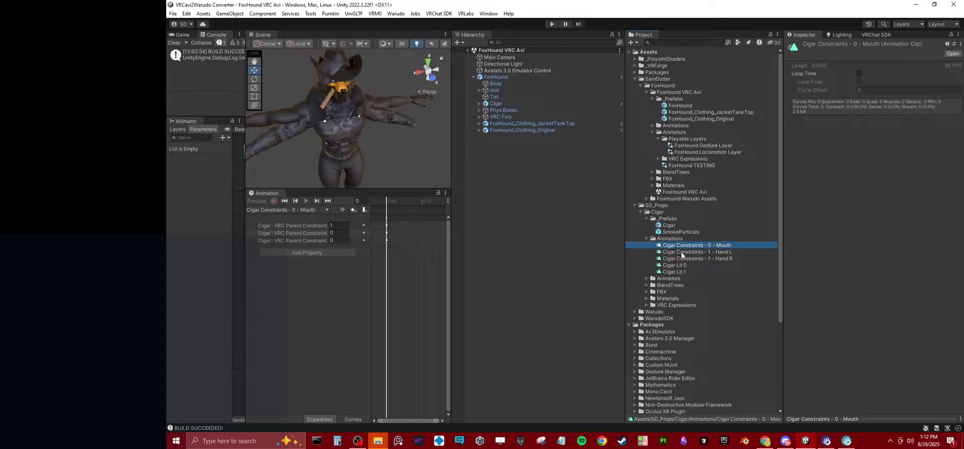
click(683, 258)
click(678, 266)
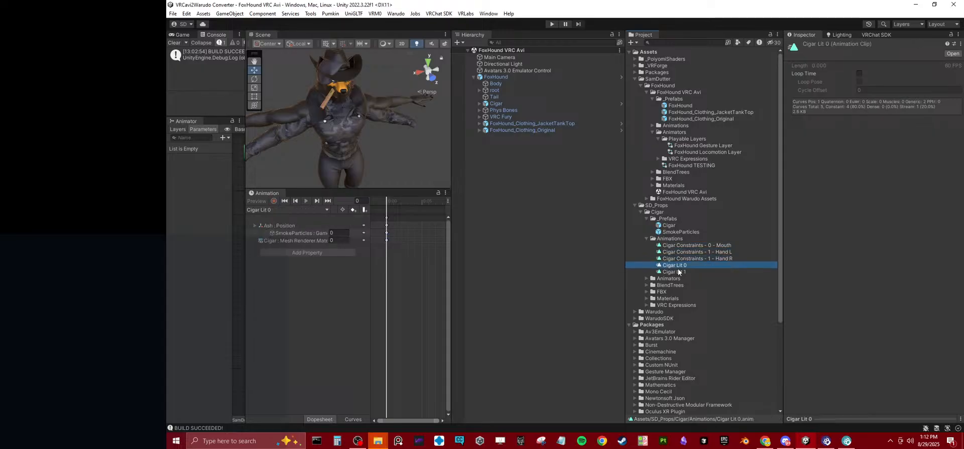
click(677, 272)
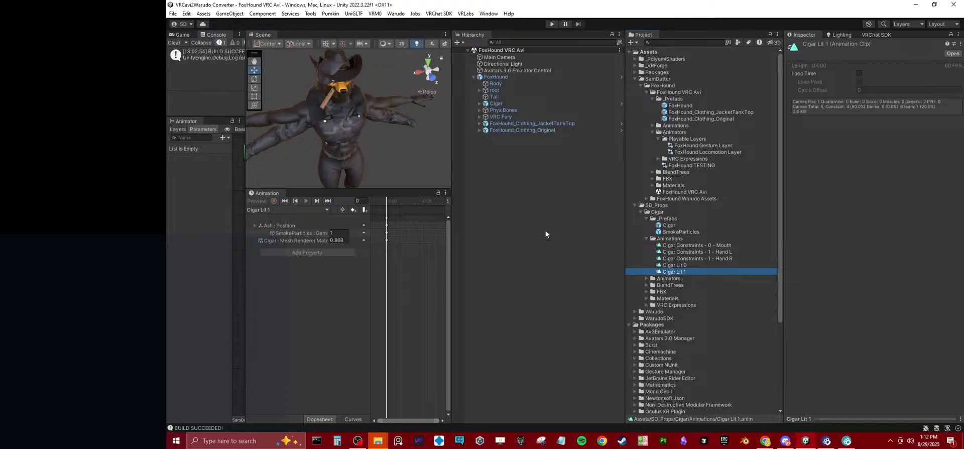
Step: Examine the VRC Contact Receiver, Full Controller and Toggle components on the Cigar object
click(502, 104)
click(835, 144)
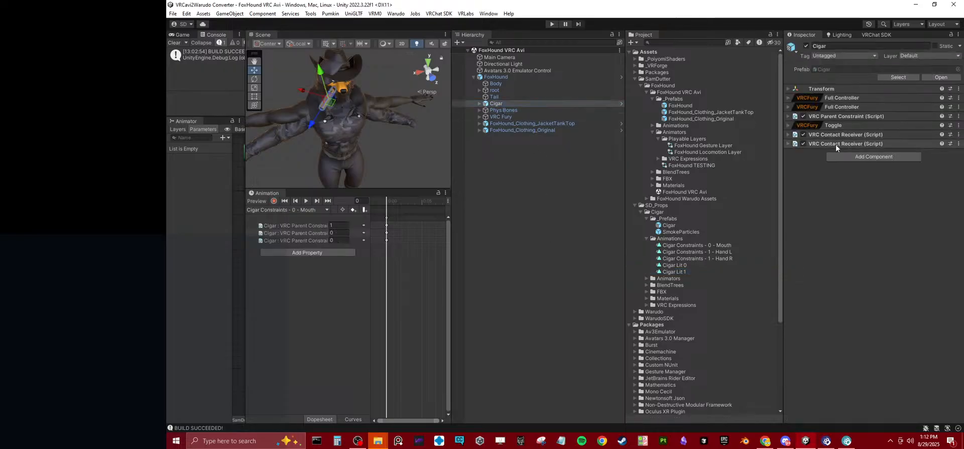
click(835, 144)
click(840, 105)
click(842, 105)
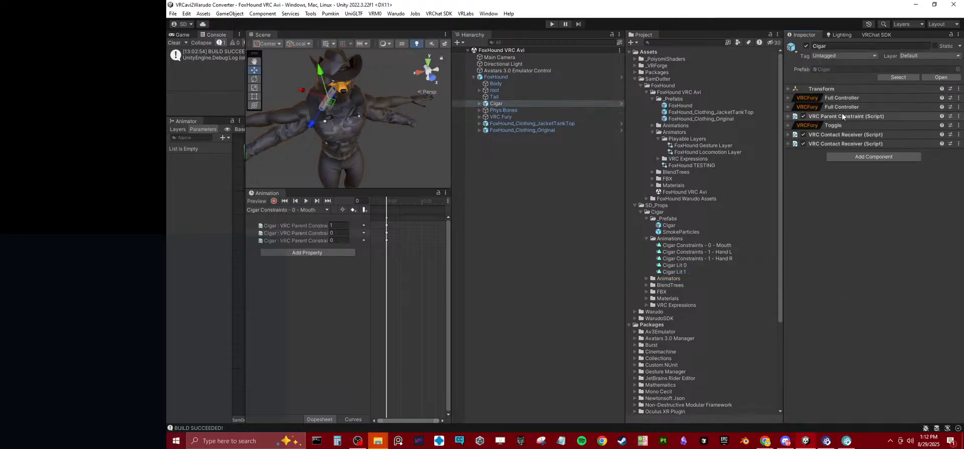
click(839, 125)
click(840, 126)
Step: Examine the sources and advanced settings of the Cigar's VRC Parent Constraint
click(862, 116)
drag(863, 116, 861, 110)
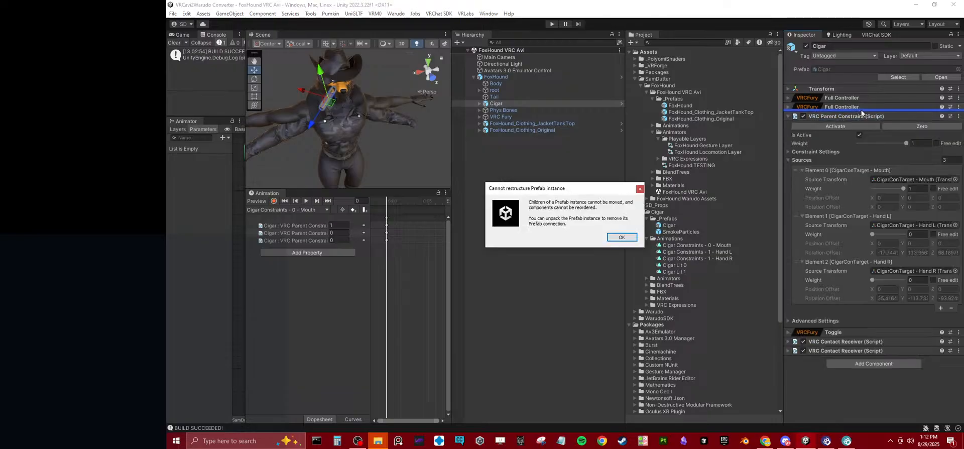
key(Return)
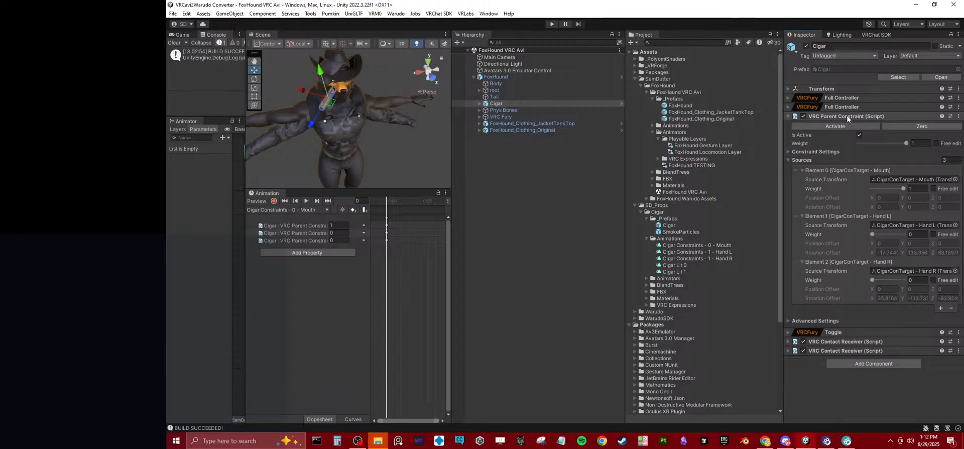
click(809, 322)
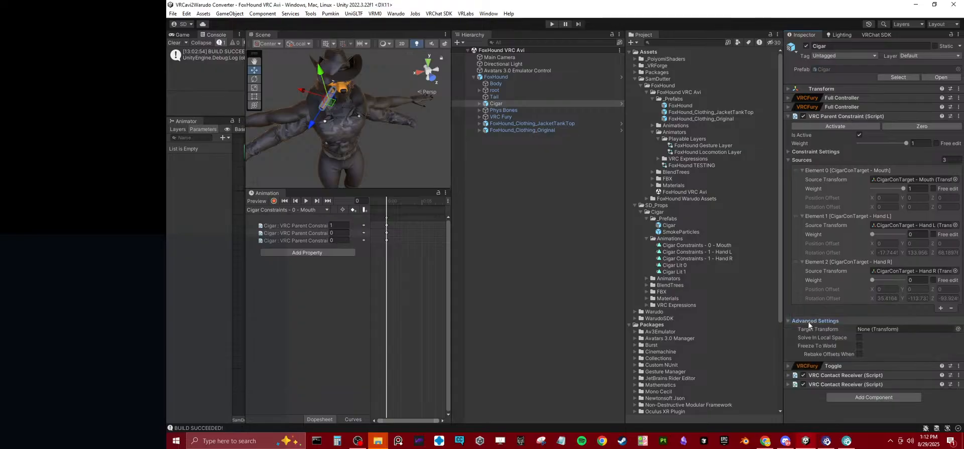
click(811, 321)
click(536, 182)
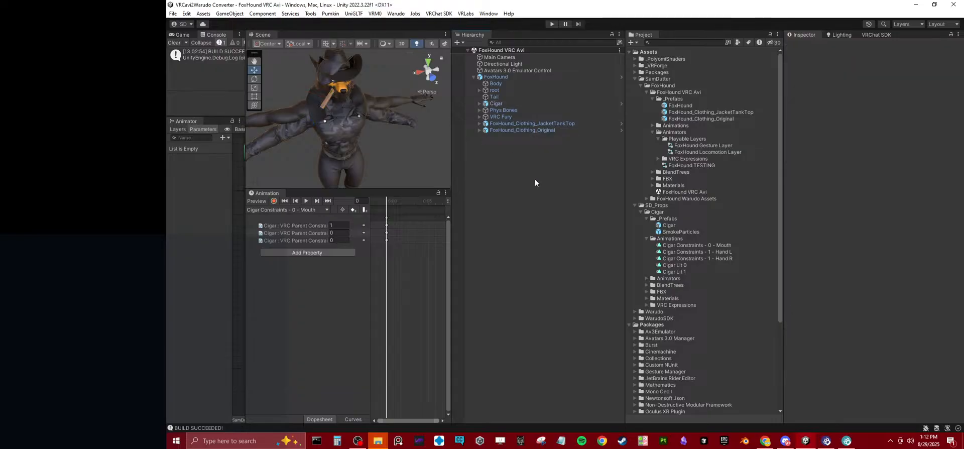
Step: Export the FoxHound avatar as a Warudo mod with its current exporter settings
click(493, 78)
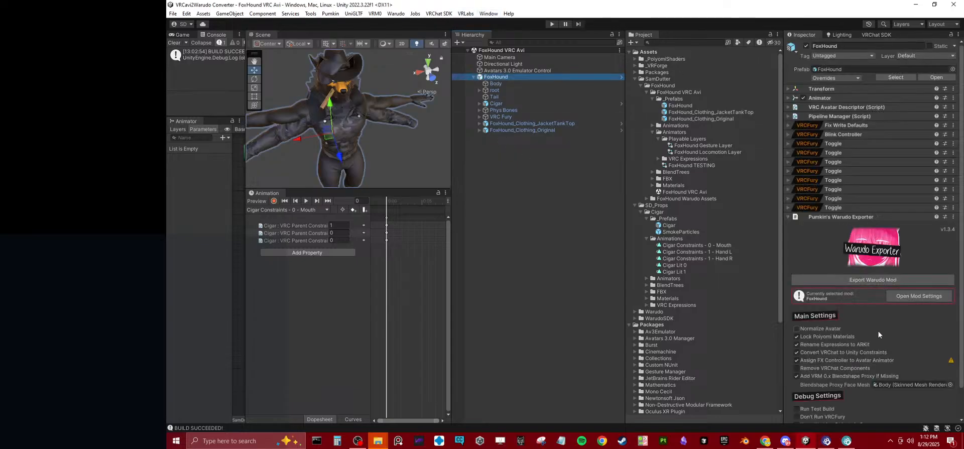
click(888, 281)
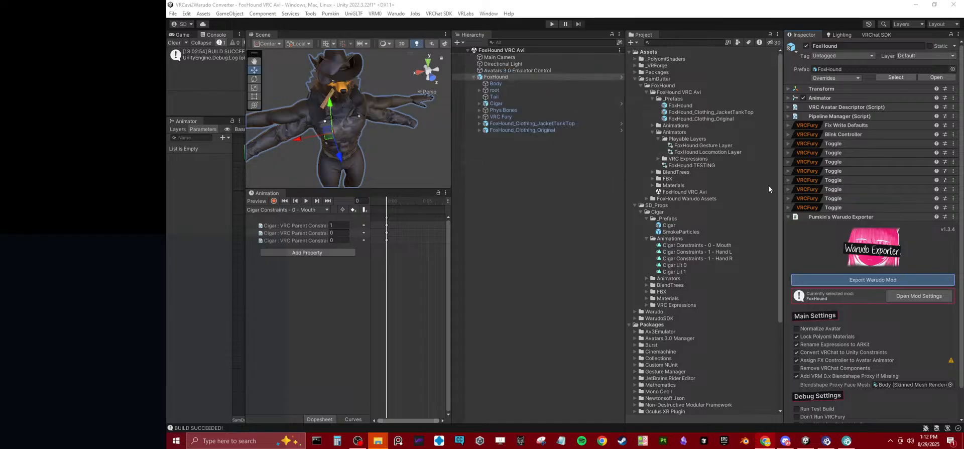
click(554, 239)
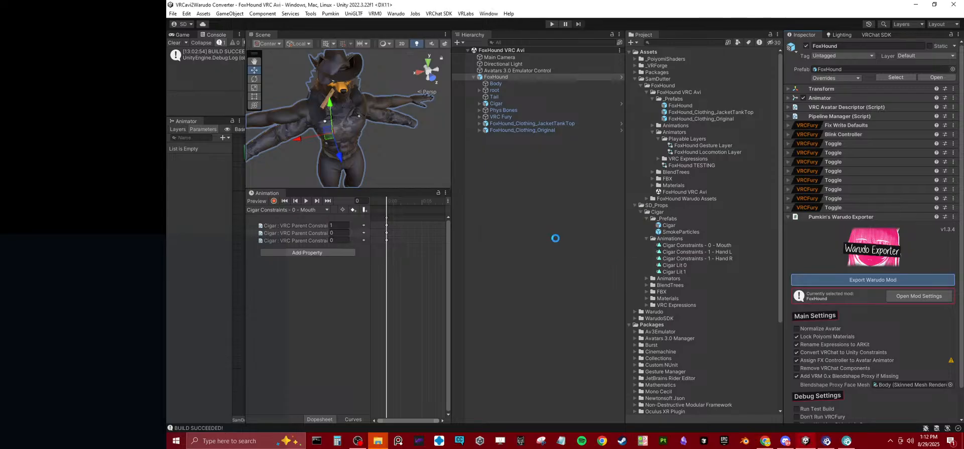
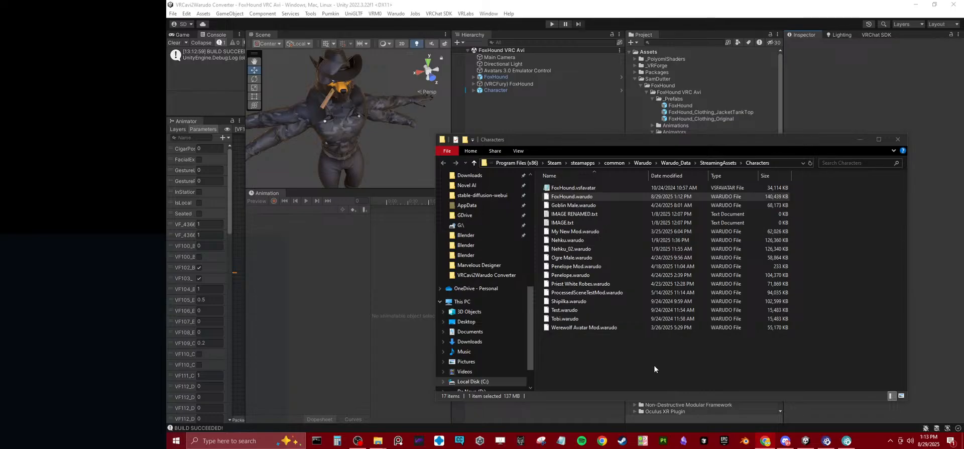
Step: Switch to Warudo to check the exported avatar and its cigar, and return to Unity
click(826, 440)
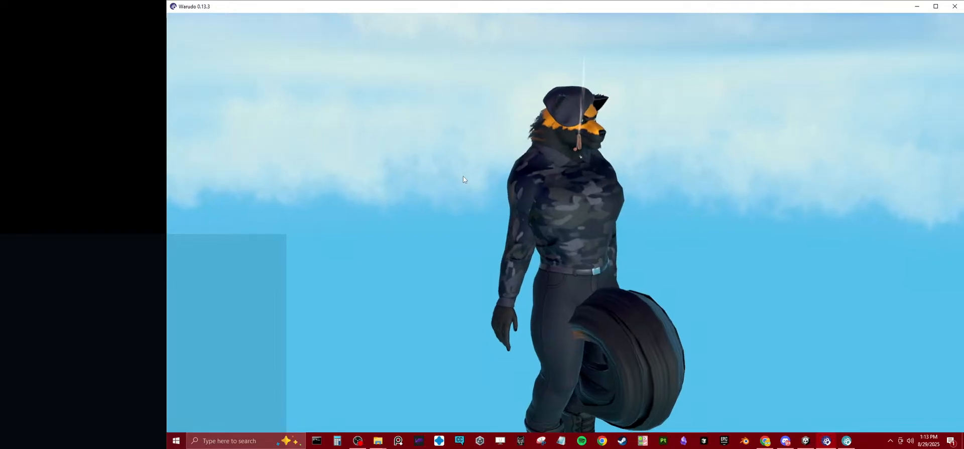
click(805, 441)
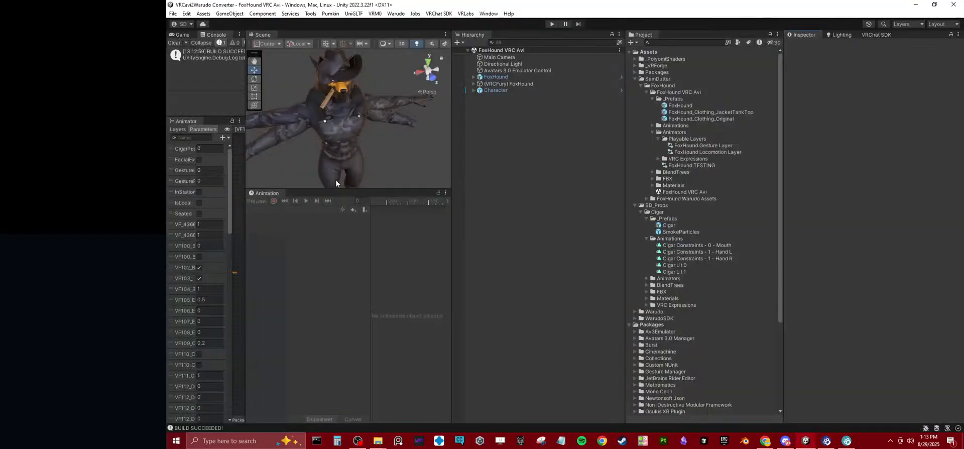
Step: Enlarge the Scene view, find the Cigar constraint's mouth source, and move CigarConTarget - Mouth away from the muzzle toward the opposite shoulder
drag(337, 187, 337, 316)
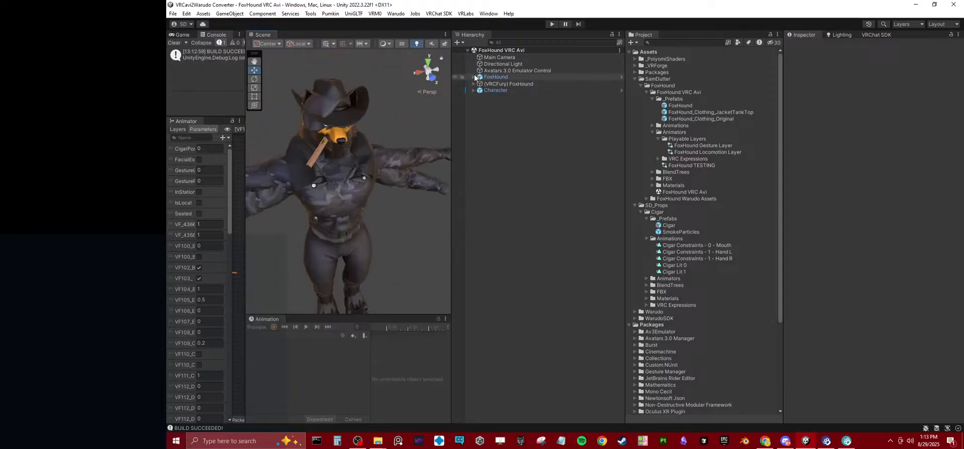
click(474, 77)
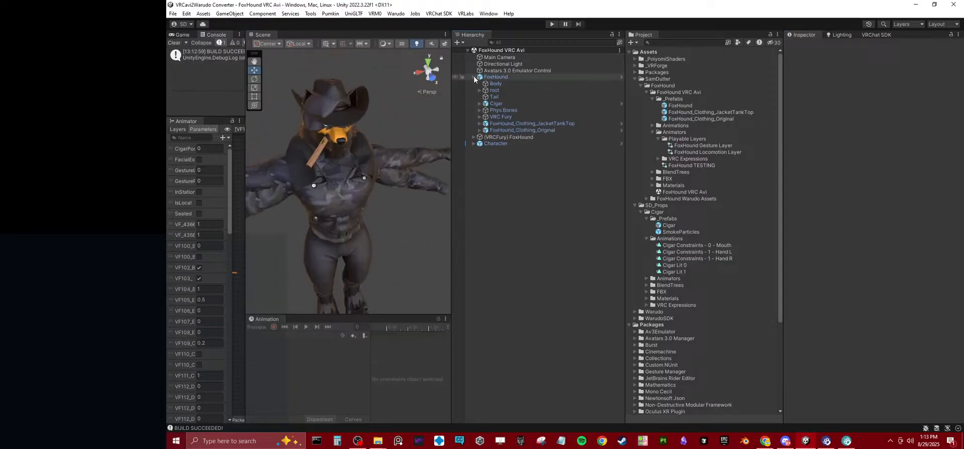
click(495, 104)
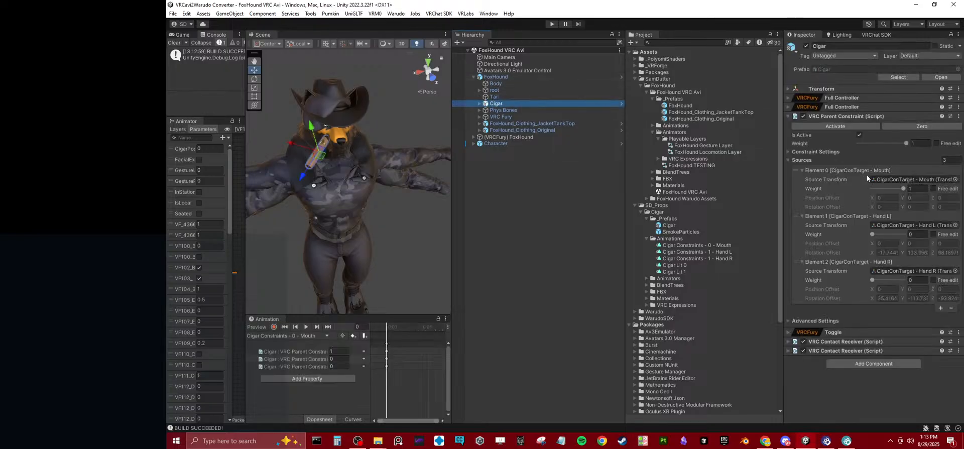
click(886, 180)
click(560, 269)
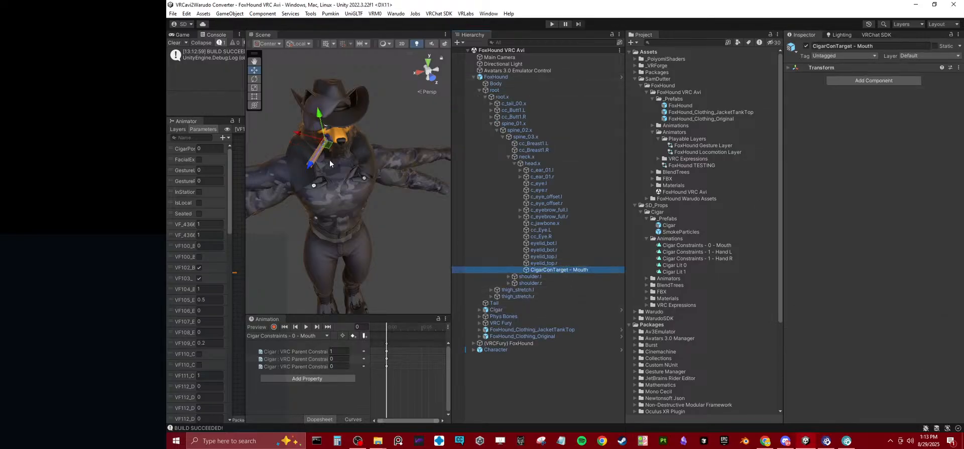
drag(327, 152, 384, 164)
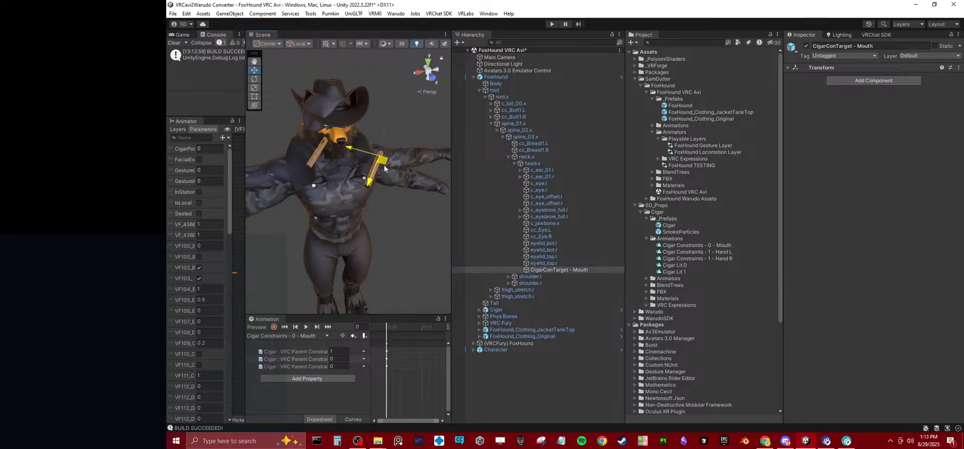
Step: Undo the last move of CigarConTarget - Mouth and zero the offsets of the Cigar's VRC Parent Constraint
key(ctrl+z)
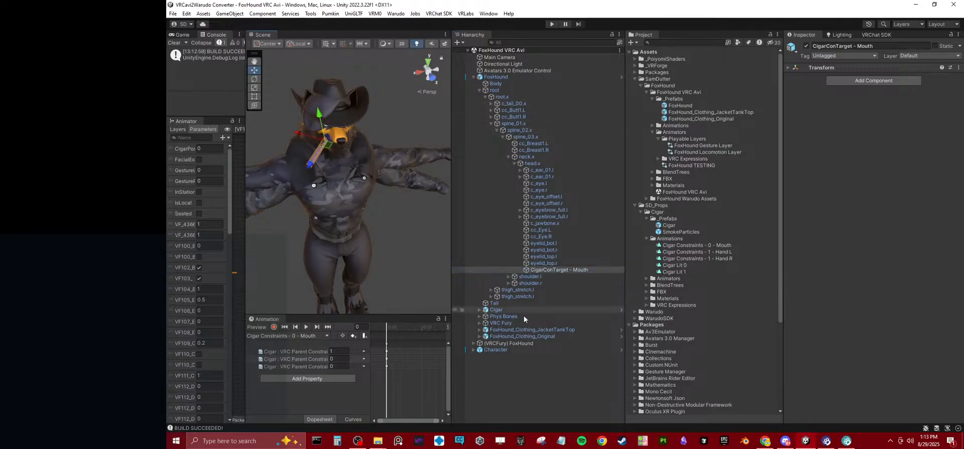
click(496, 310)
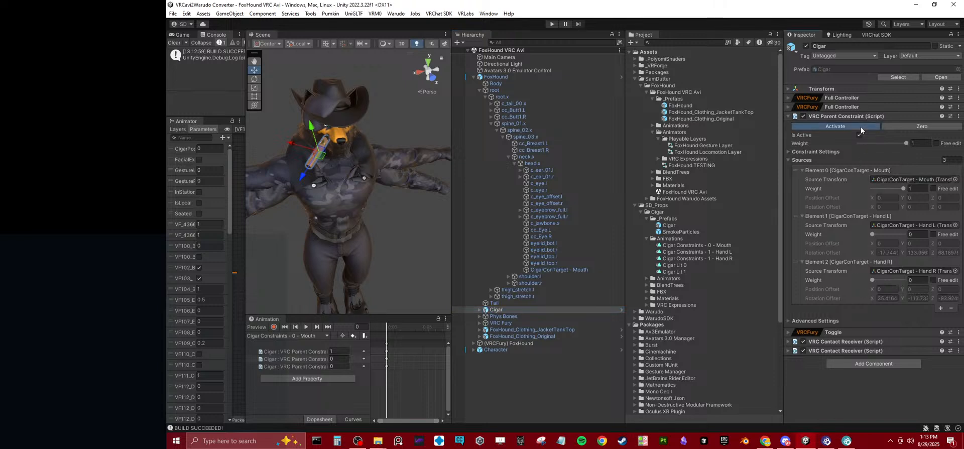
click(897, 129)
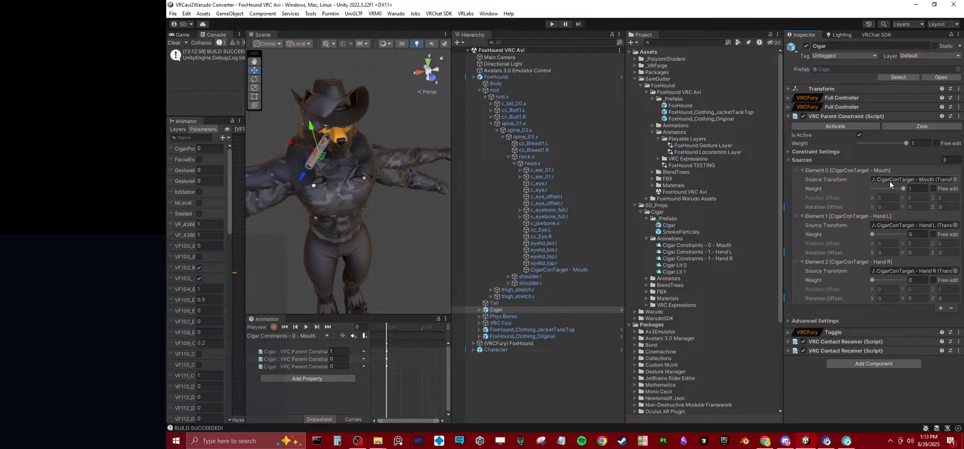
Step: Delete the (VRCFury) FoxHound and Character objects from the scene, collapse the spine bones under FoxHound, and save the scene
click(499, 349)
shift+click(498, 345)
key(Delete)
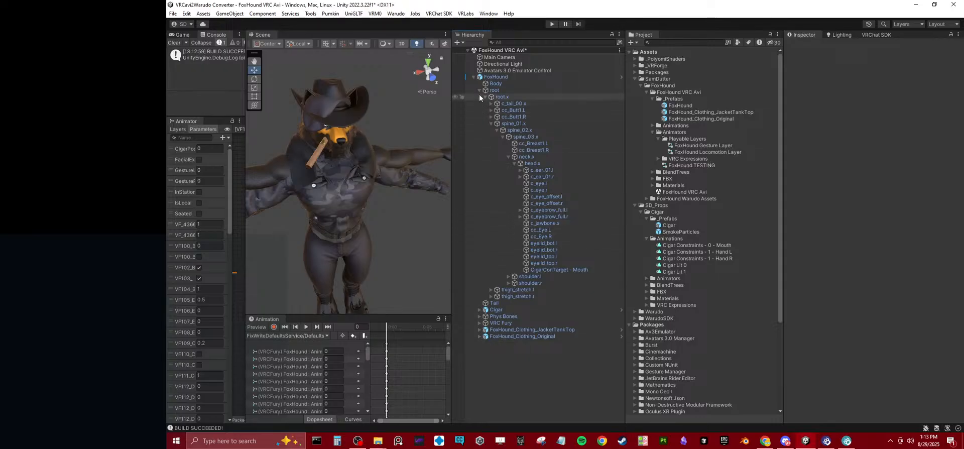
click(473, 78)
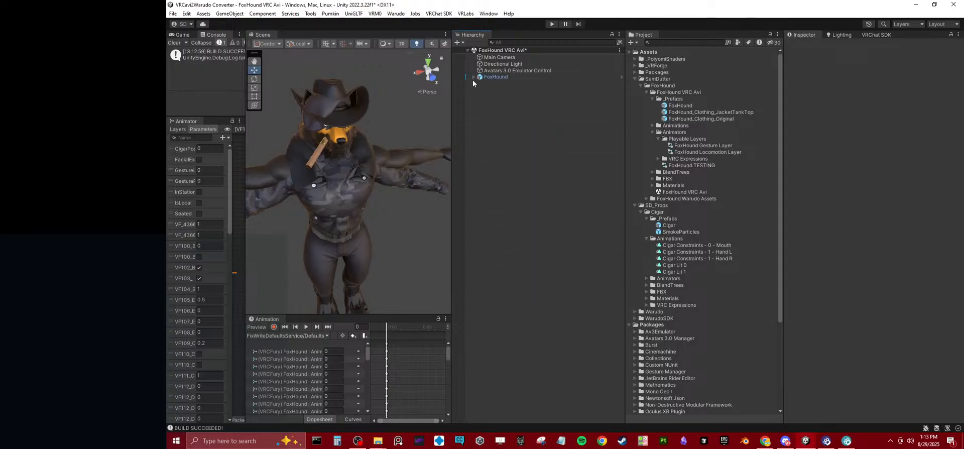
click(472, 77)
click(550, 270)
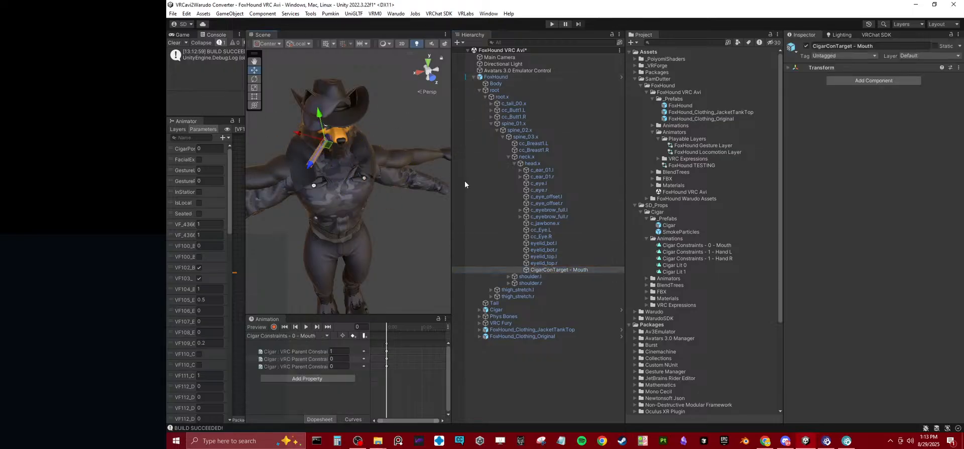
click(491, 123)
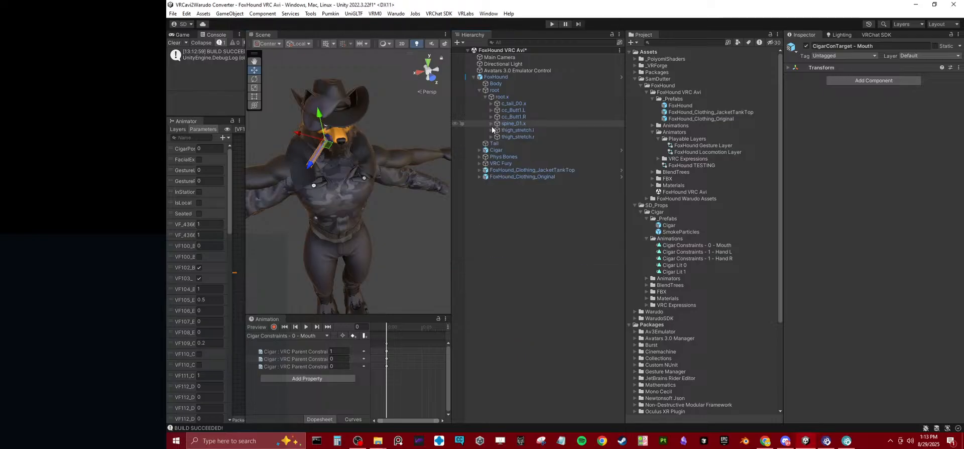
key(ctrl+s)
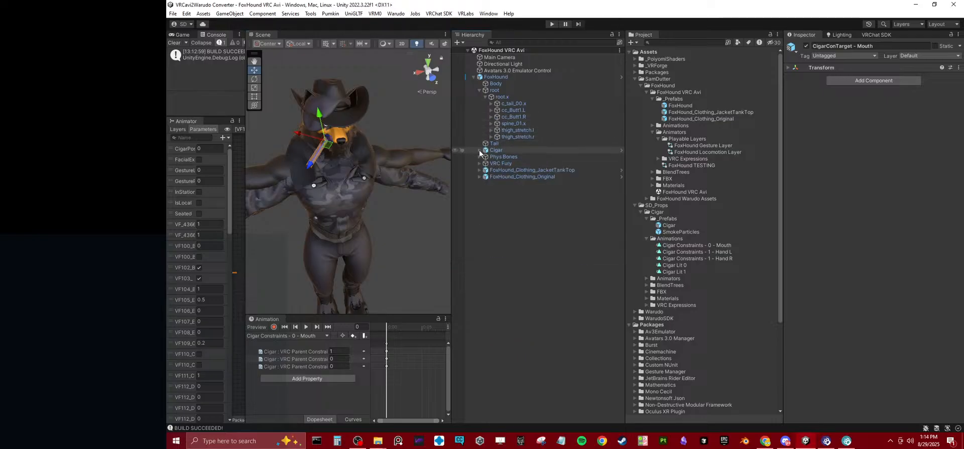
Step: Collapse FoxHound's root bones in the hierarchy, clear the selection, and widen the Scene view
click(480, 90)
click(496, 165)
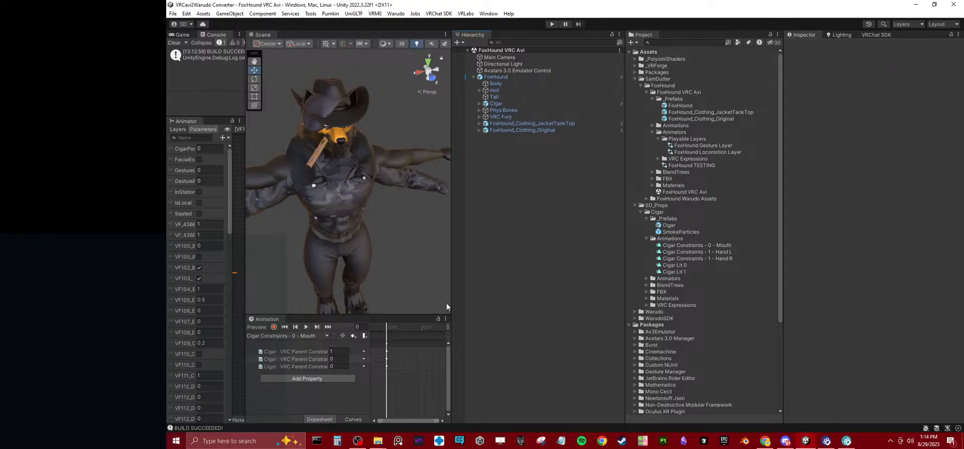
drag(450, 303, 502, 302)
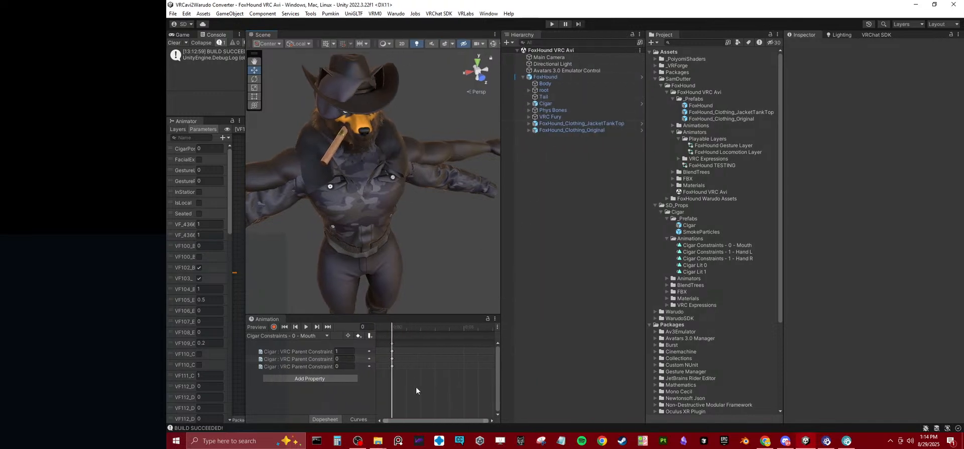
Step: Examine the advanced settings, constraint settings and sources of the Cigar's VRC Parent Constraint
click(546, 104)
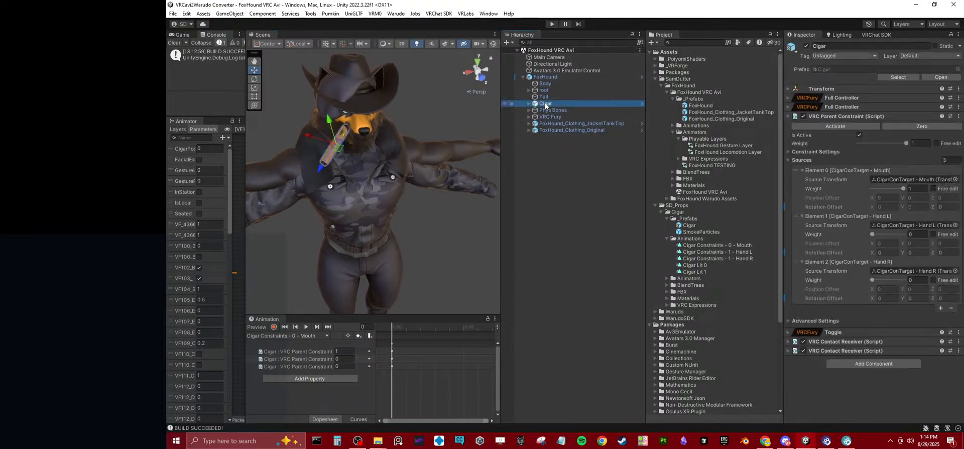
click(822, 320)
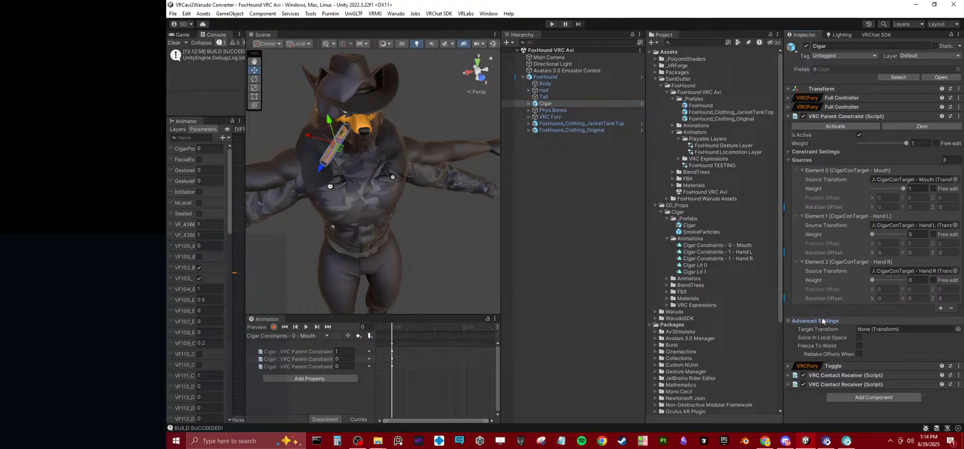
click(822, 320)
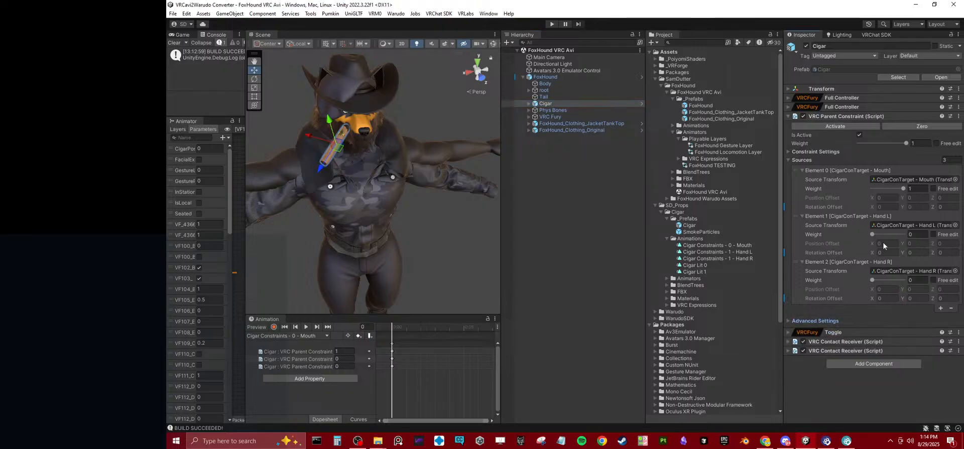
click(803, 152)
click(803, 152)
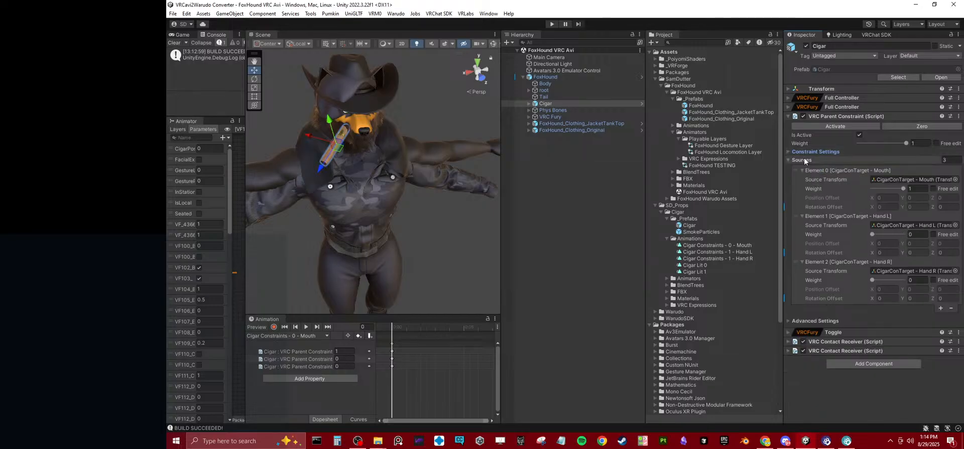
click(804, 158)
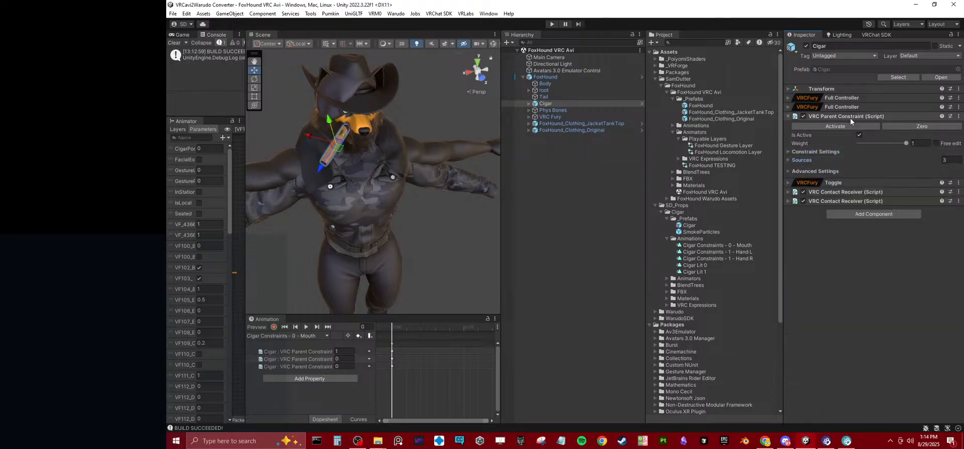
Step: Review FoxHound's Warudo exporter options, keeping Convert VRChat to Unity Constraints enabled, and check the mod's export settings
click(546, 77)
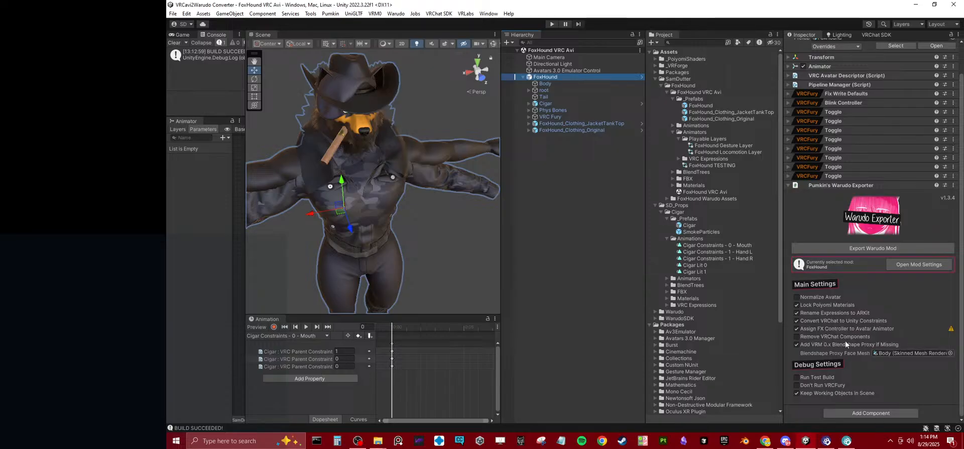
double_click(826, 321)
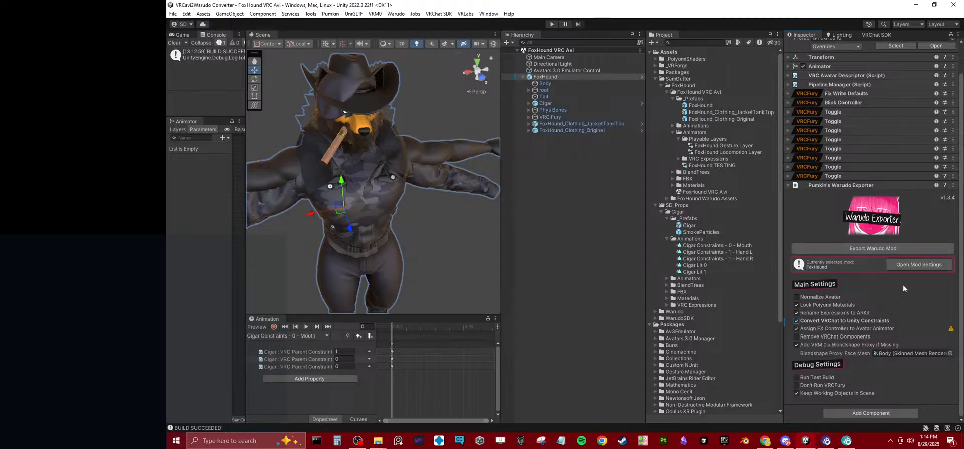
click(905, 269)
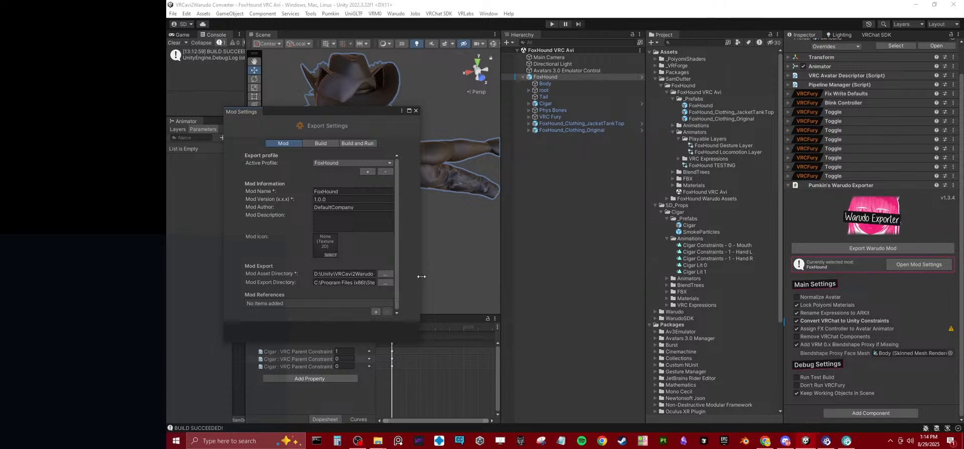
drag(422, 276, 495, 267)
click(487, 109)
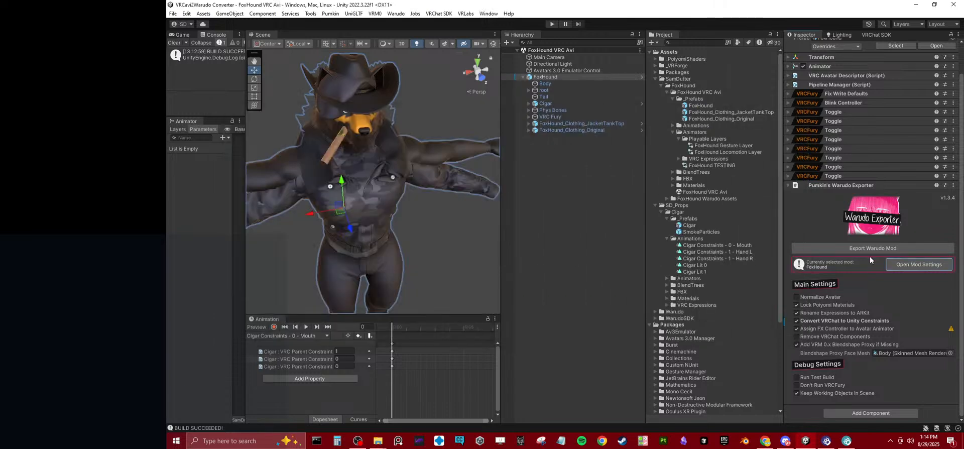
Step: Export the FoxHound avatar as a Warudo mod, saving the modified NDMF Preview scene
click(866, 248)
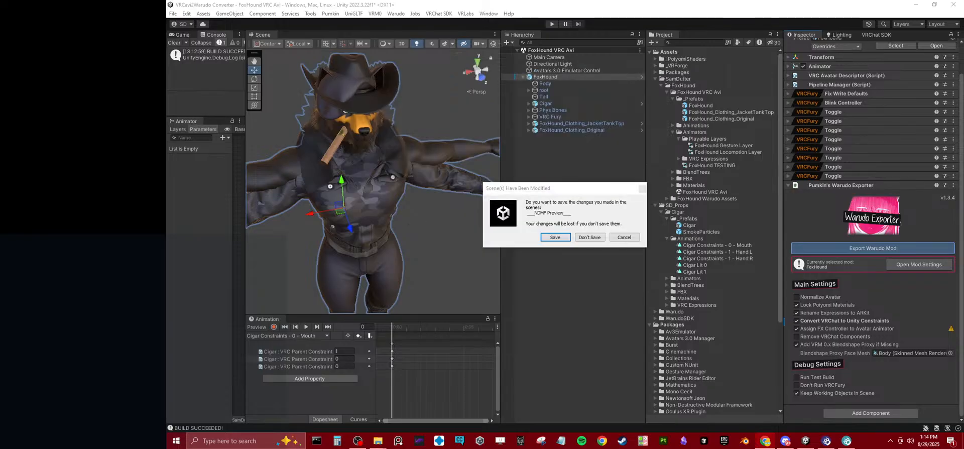
click(555, 237)
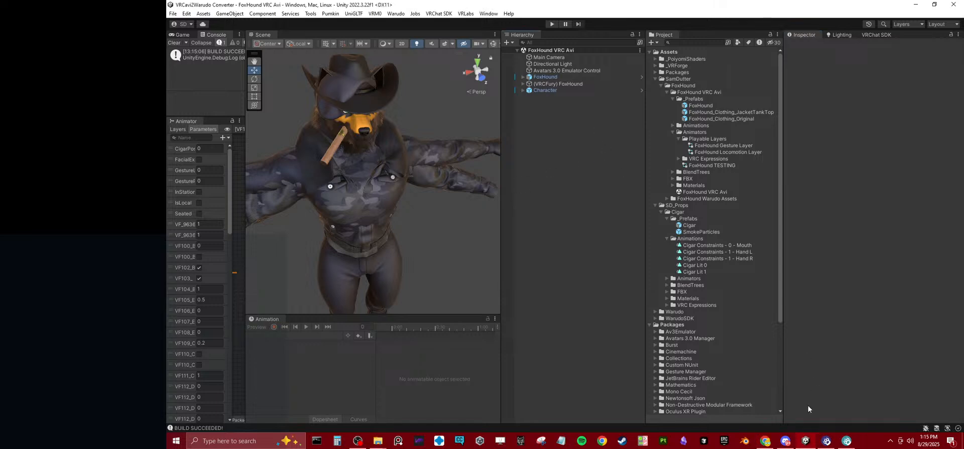
Step: Switch to Warudo to check the newly exported avatar and cigar, and return to the Unity project
click(827, 441)
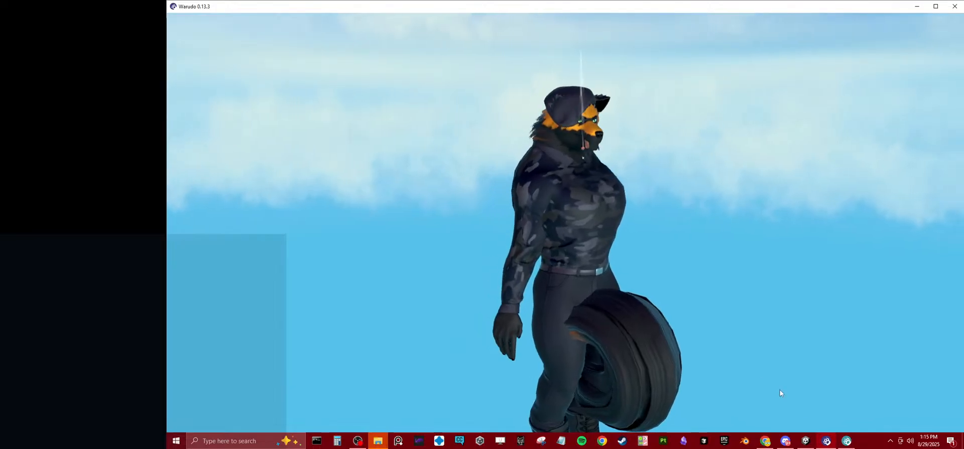
mouse_move(807, 442)
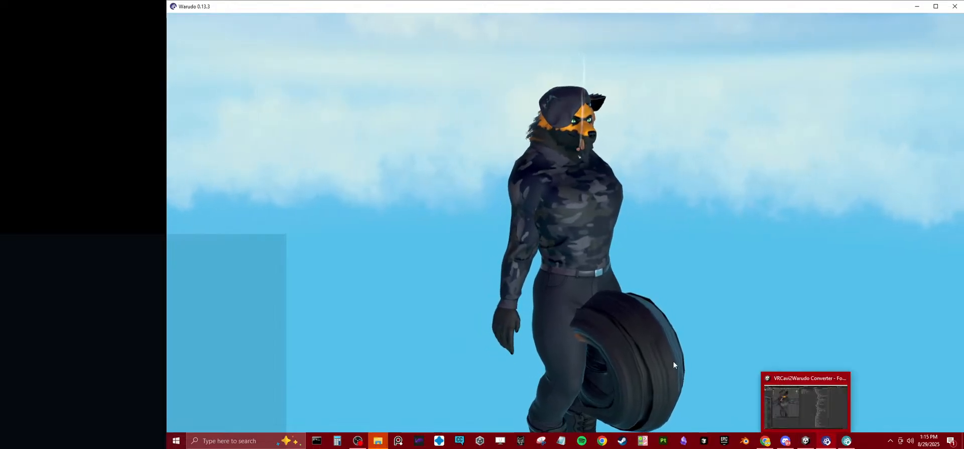
click(798, 395)
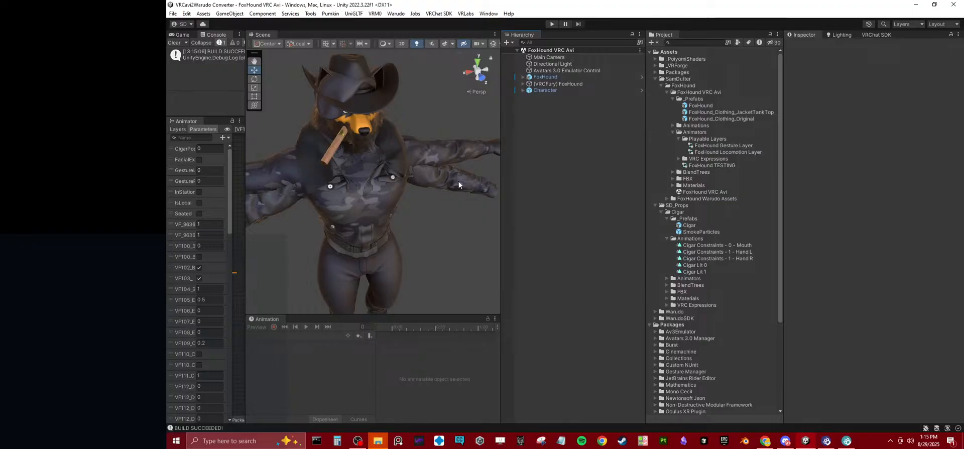
Step: Delete the newly generated (VRCFury) FoxHound and Character objects from the scene, leaving the original FoxHound avatar
click(565, 85)
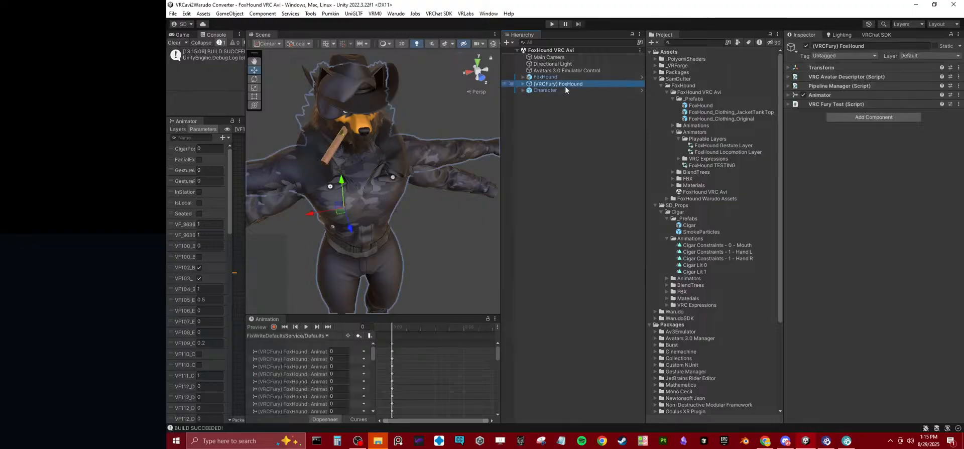
ctrl+click(563, 90)
key(Delete)
click(561, 78)
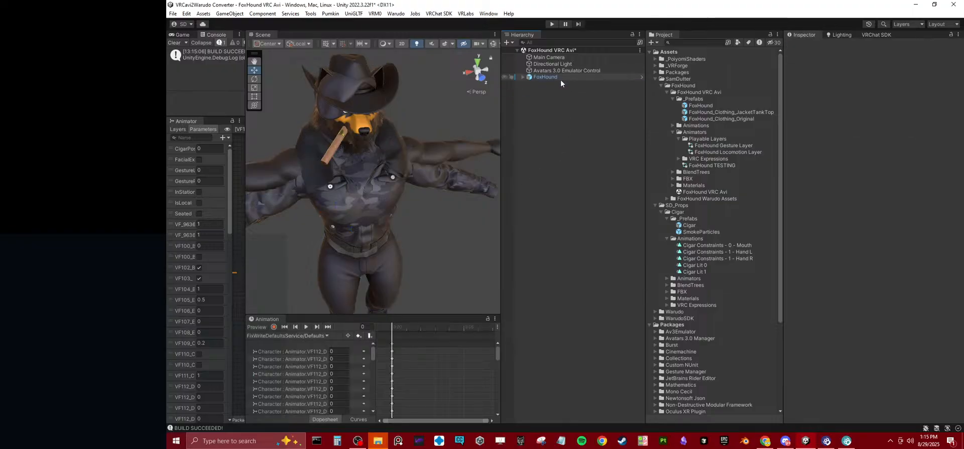
Step: Find the exported Character prefab in the FoxHound Warudo Assets mod folder and inspect its Animator settings
click(690, 226)
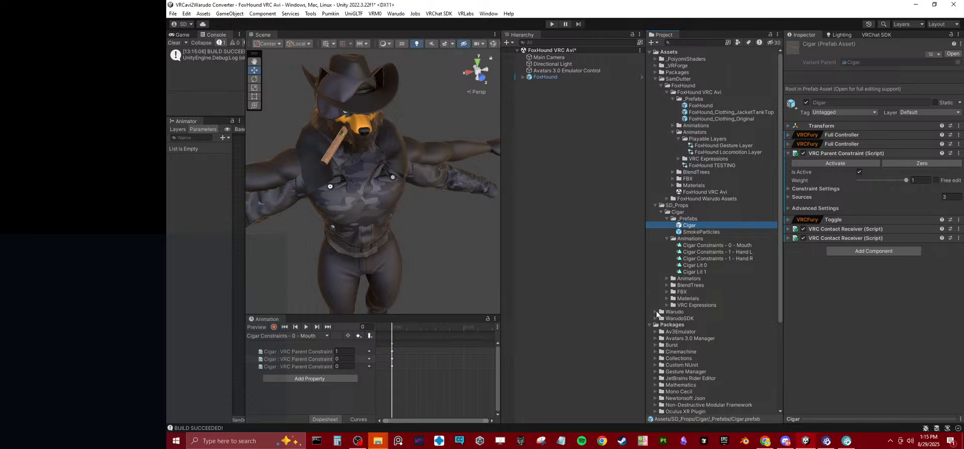
click(656, 205)
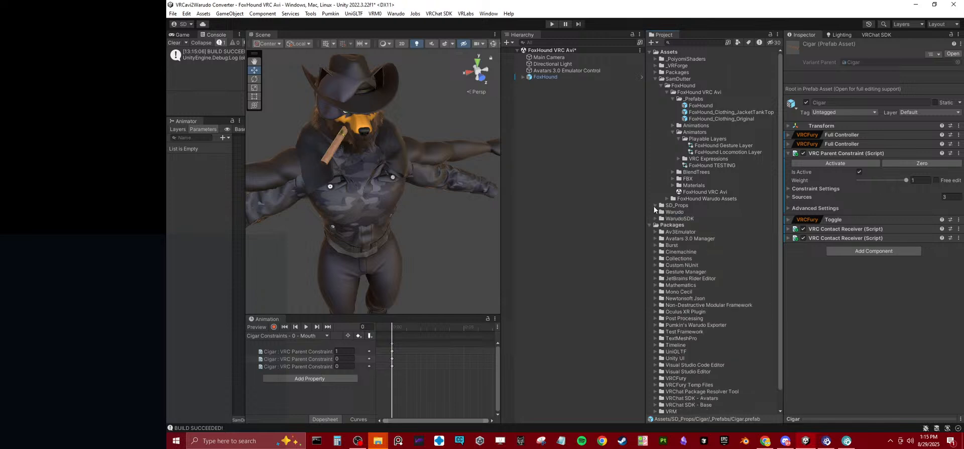
click(667, 199)
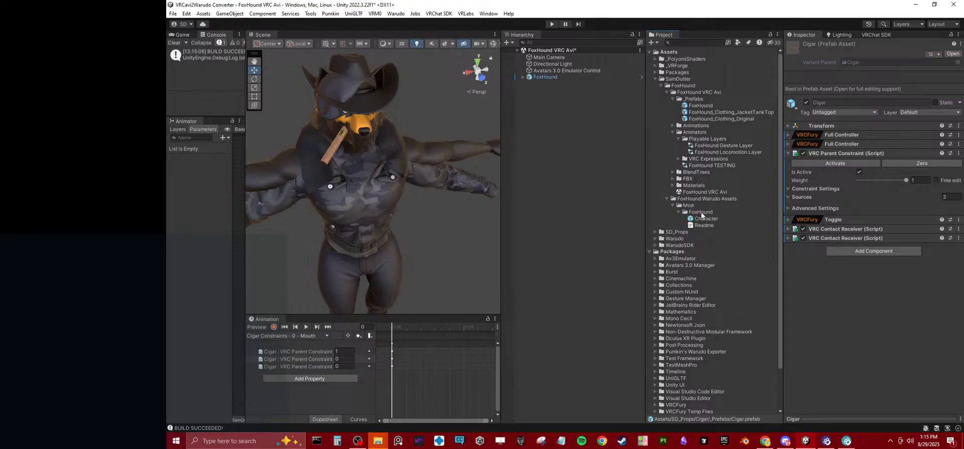
click(705, 218)
click(829, 145)
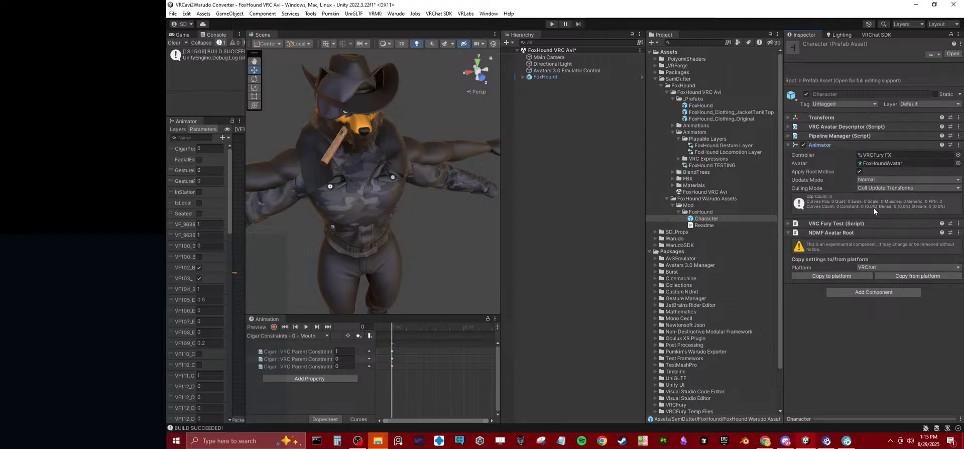
click(397, 13)
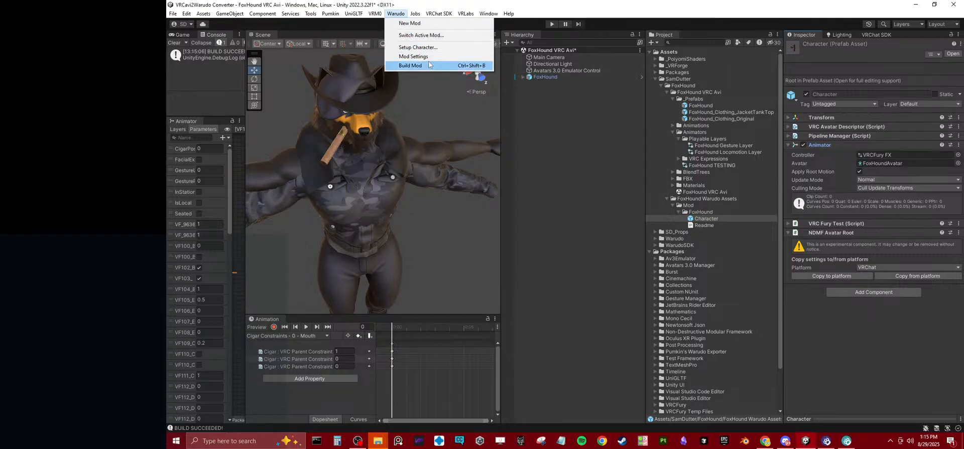
click(555, 229)
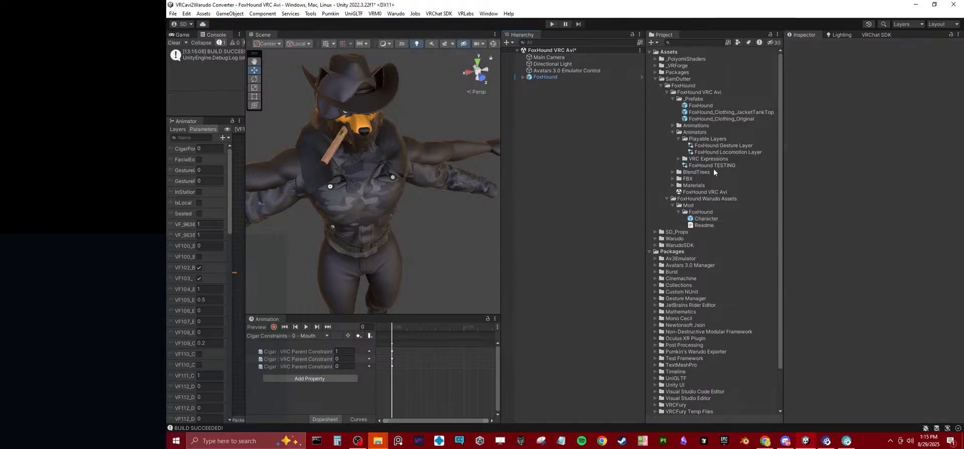
Step: Add the exported Character prefab to the scene and inspect the constraint component on its Cigar object
drag(714, 222, 586, 224)
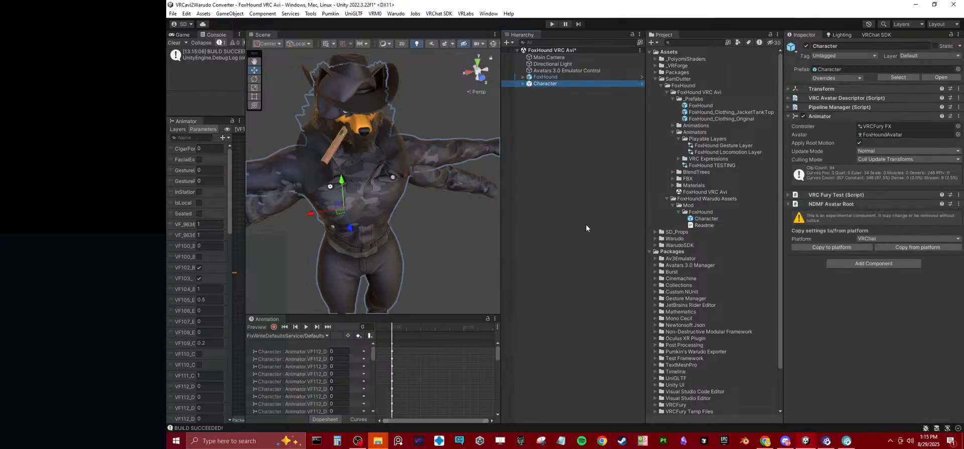
click(522, 83)
click(542, 110)
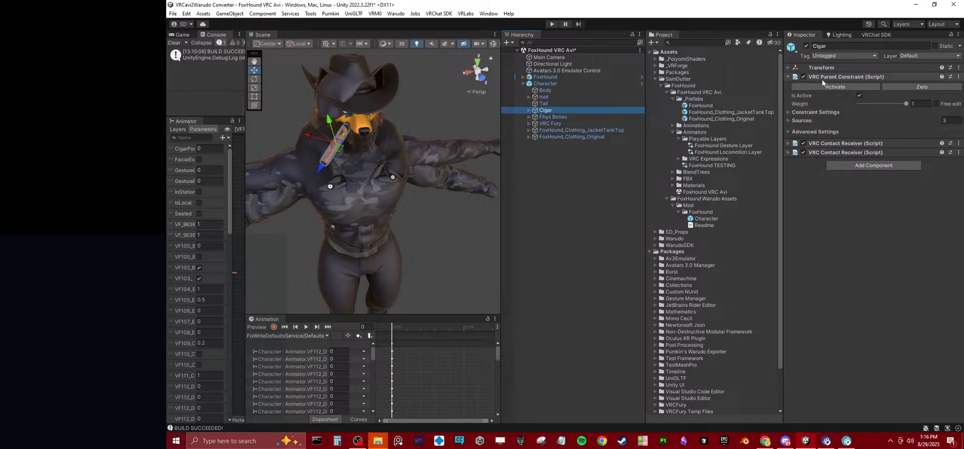
click(543, 85)
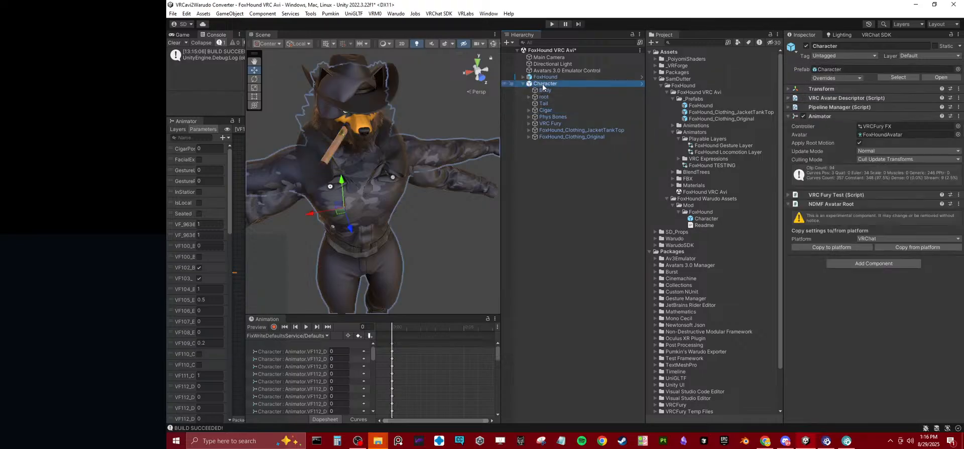
Step: Delete the Character object from the scene and review the Warudo Exporter settings on the FoxHound avatar
key(Delete)
click(542, 78)
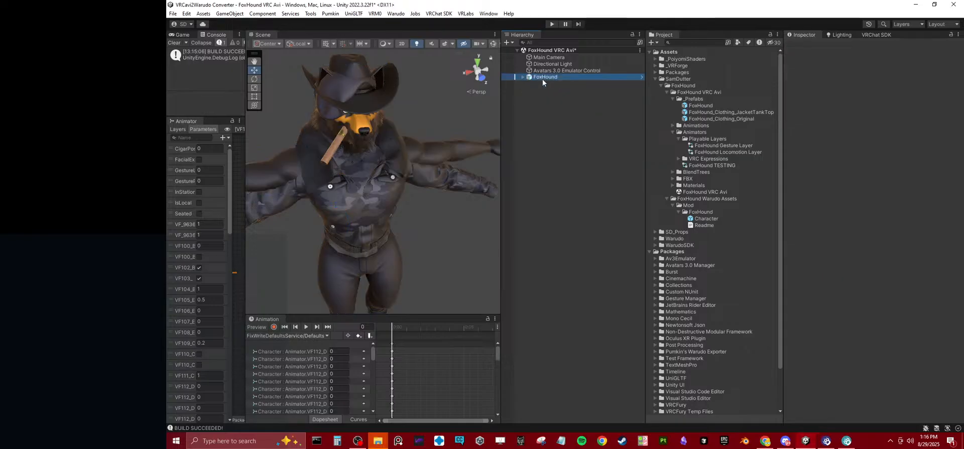
scroll(861, 319, down, 1)
click(953, 263)
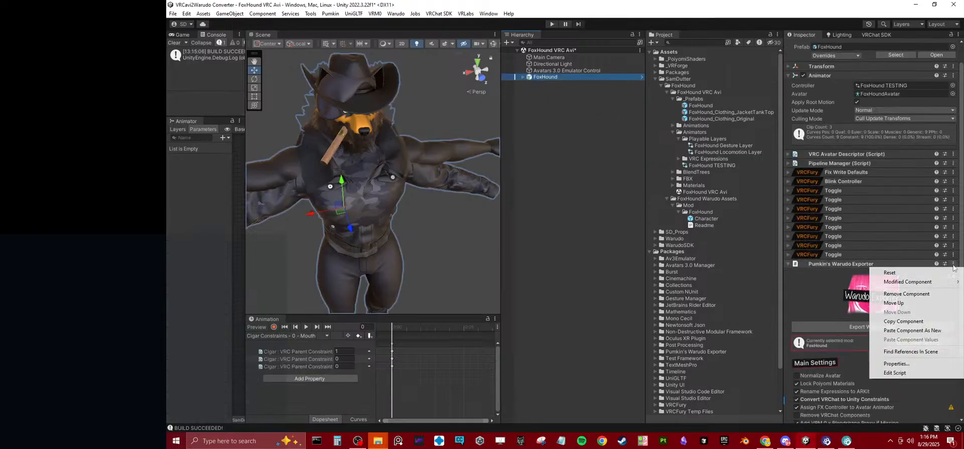
click(818, 301)
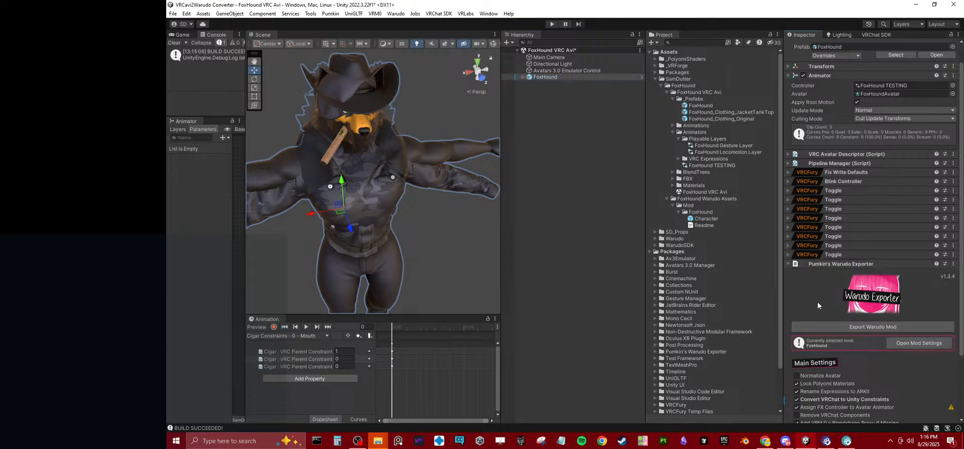
scroll(817, 302, down, 3)
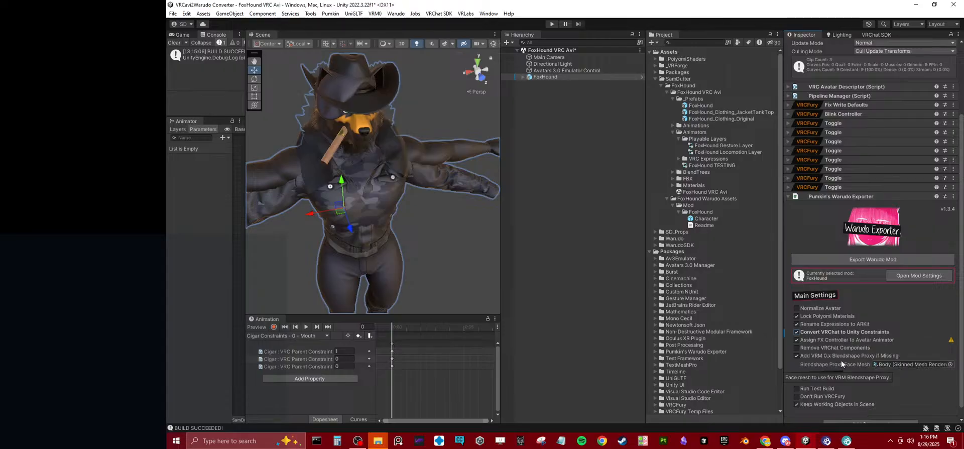
mouse_move(828, 347)
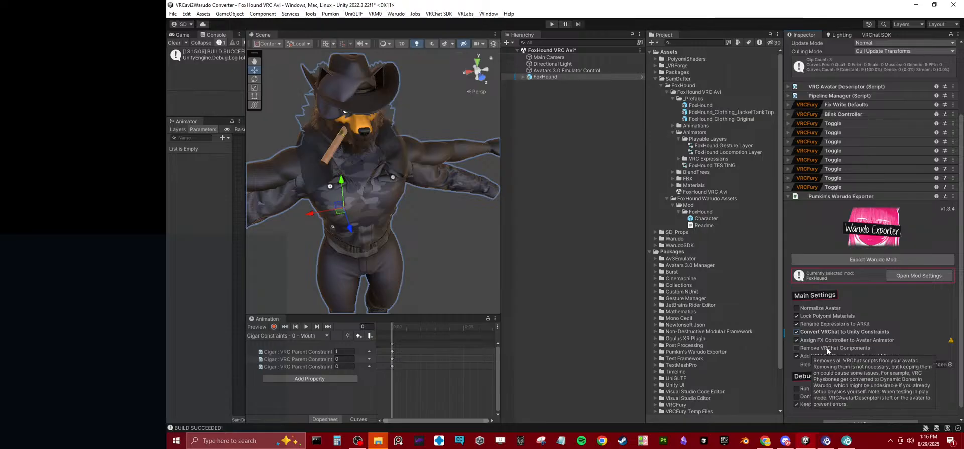
Step: Add the exported Character prefab back to the scene and inspect its Cigar's VRC Parent Constraint and Contact Receiver components
click(719, 216)
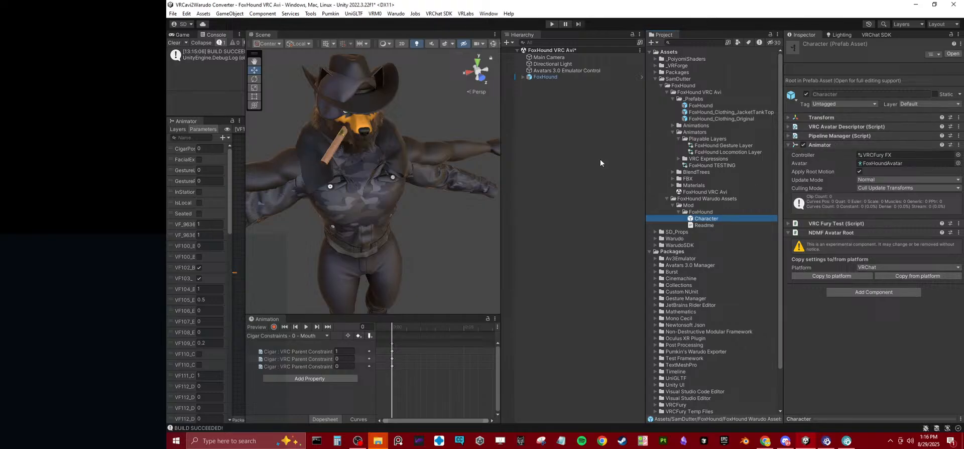
drag(704, 220, 588, 222)
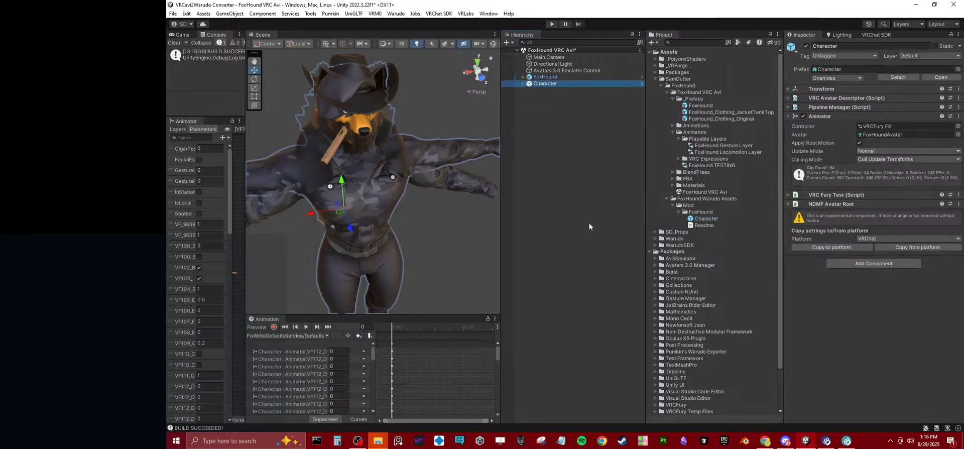
click(523, 83)
click(545, 110)
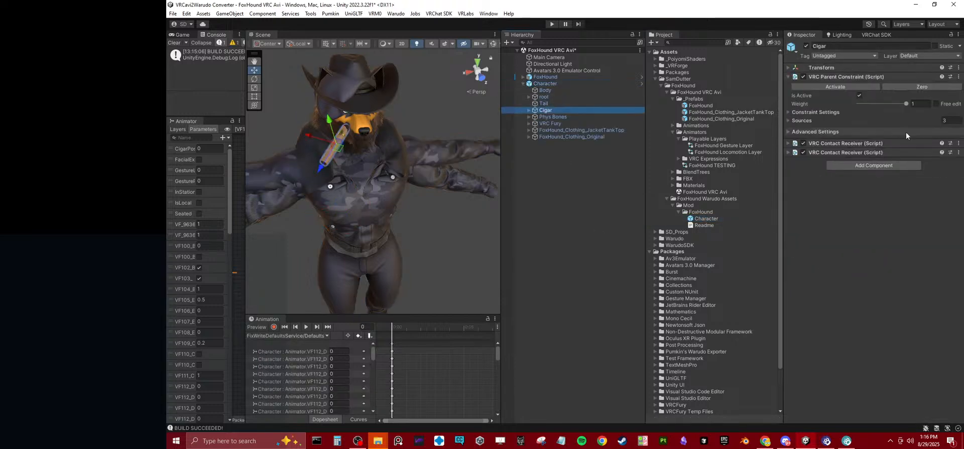
click(850, 78)
click(847, 153)
click(847, 153)
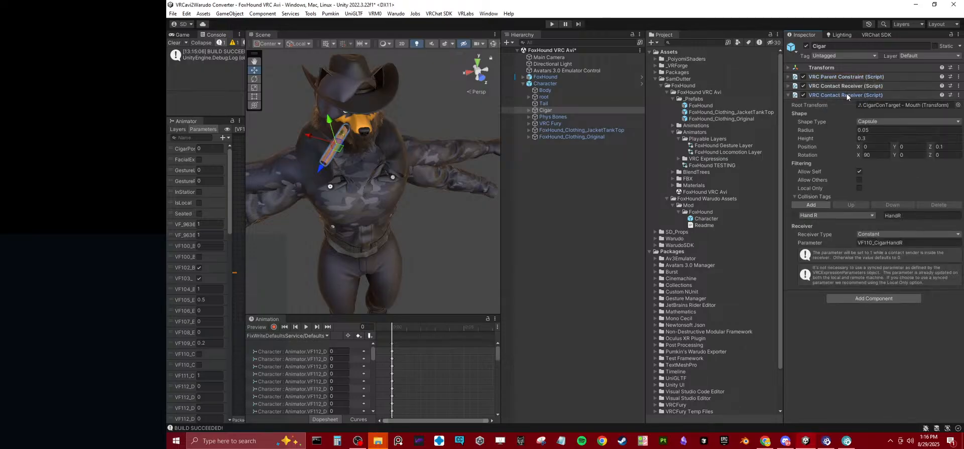
click(844, 88)
click(845, 86)
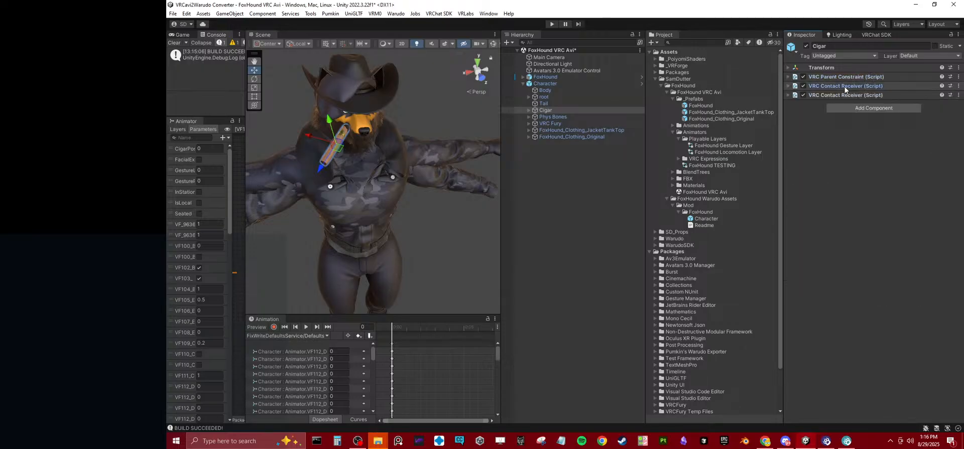
click(841, 78)
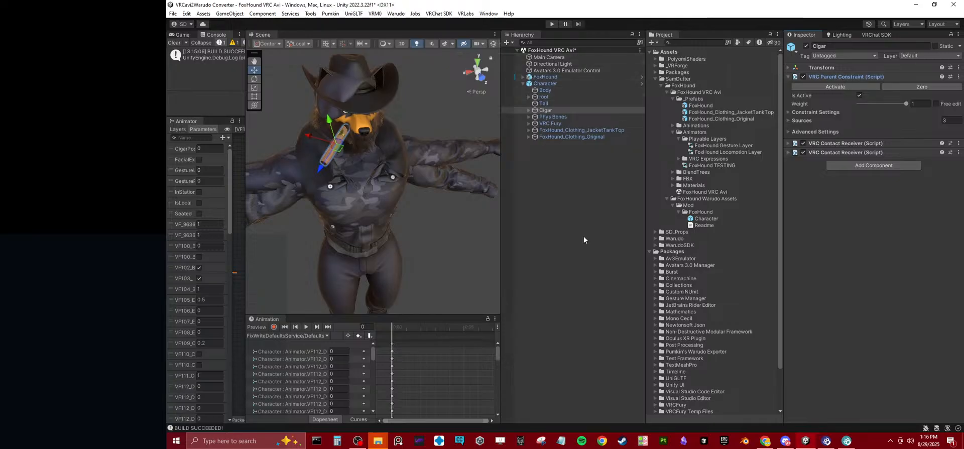
click(822, 76)
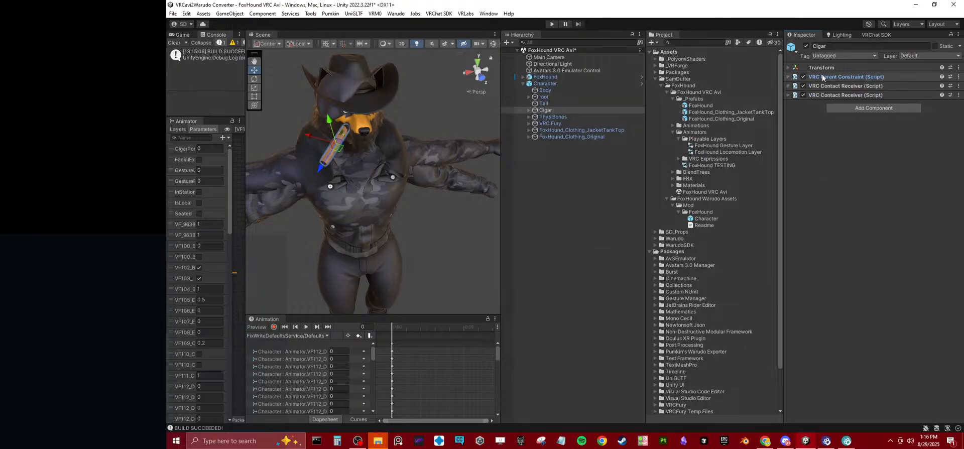
Step: Examine the Cigar's child objects and the exported Character prefab for converted constraint components
click(529, 110)
click(549, 117)
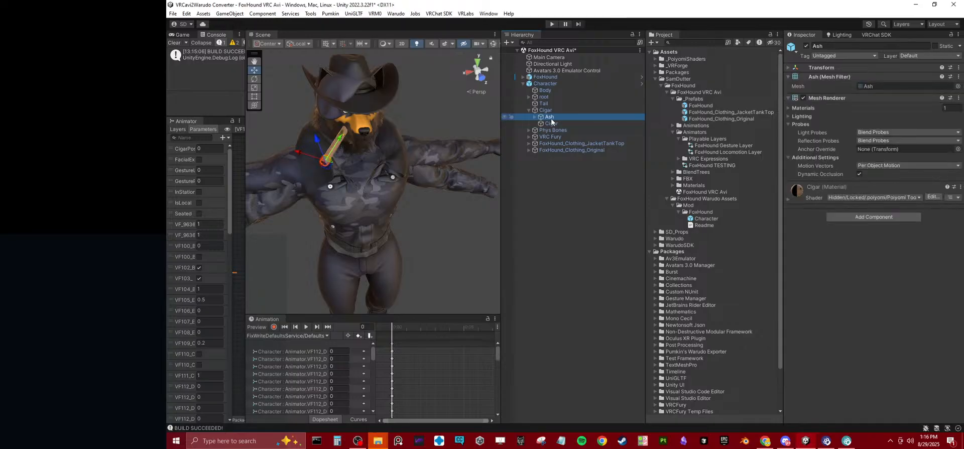
click(536, 111)
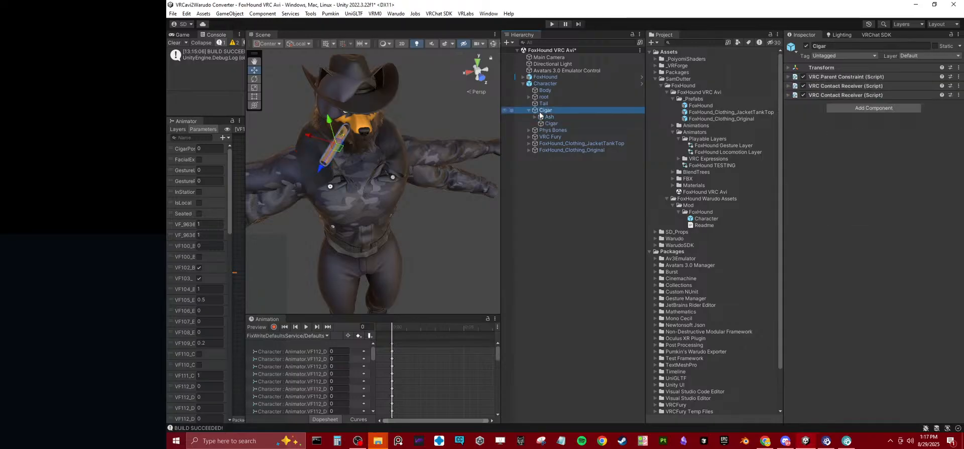
click(550, 85)
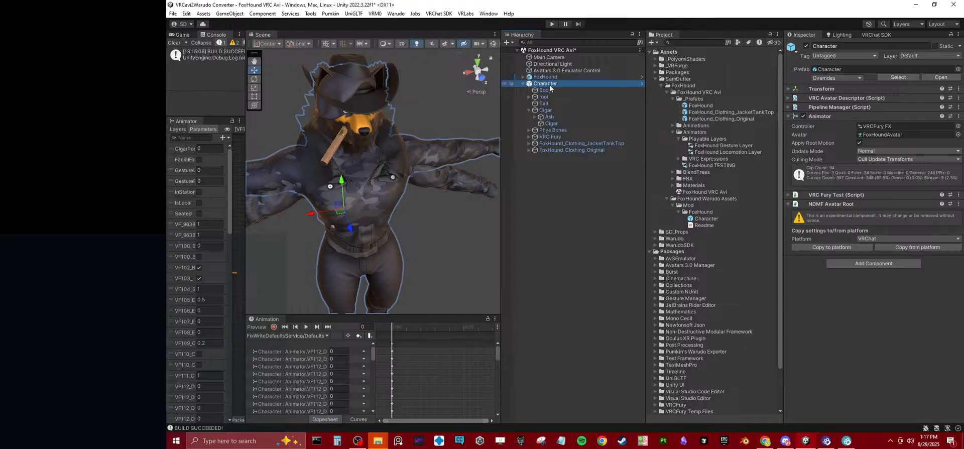
click(705, 219)
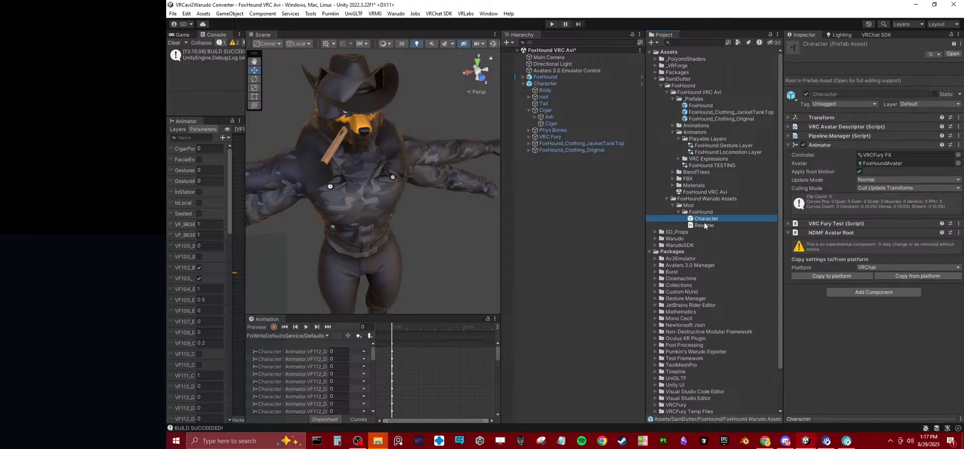
click(705, 225)
click(704, 219)
scroll(695, 374, down, 3)
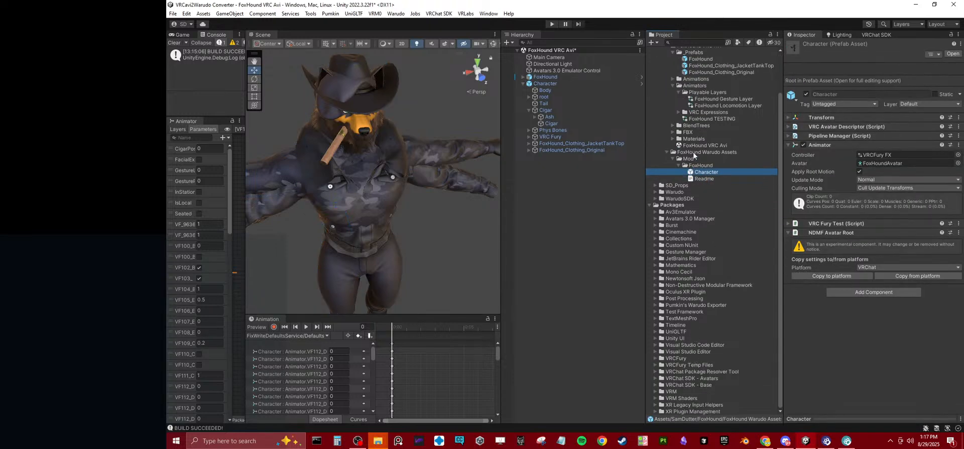
click(559, 111)
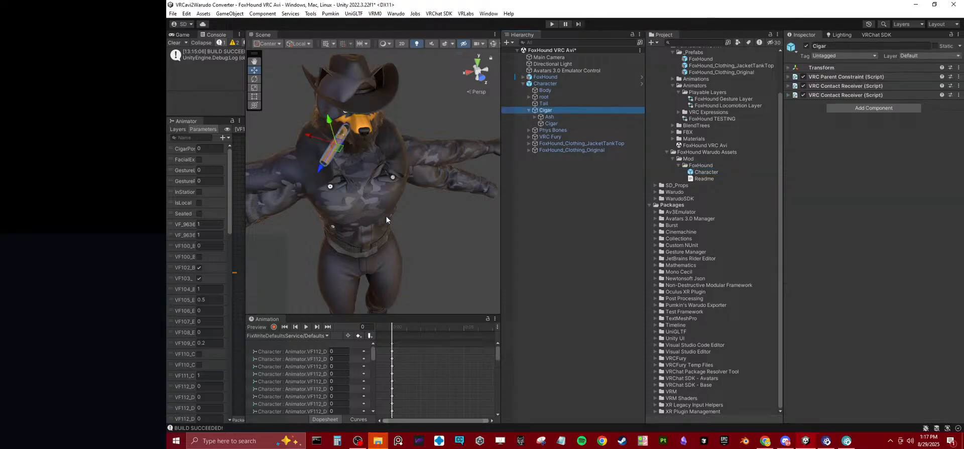
scroll(387, 216, down, 3)
Step: Switch to Warudo, open its editor window and dismiss all the error dialogs
click(826, 440)
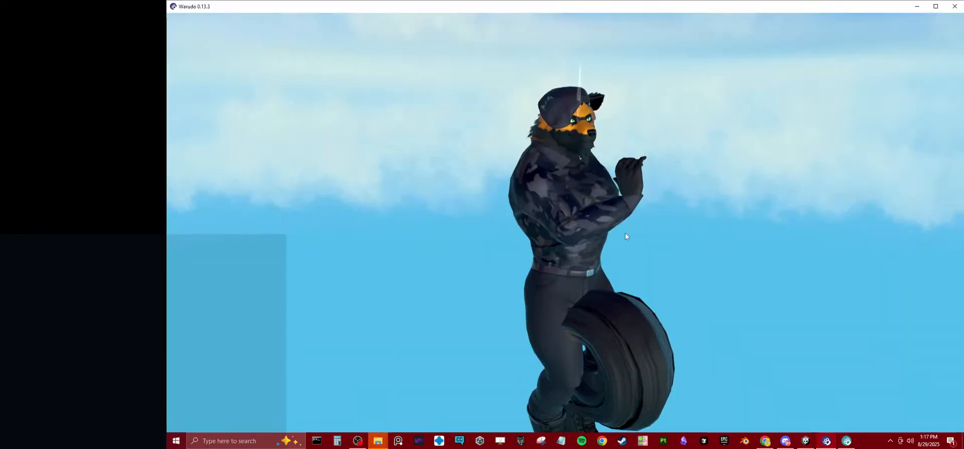
double_click(629, 211)
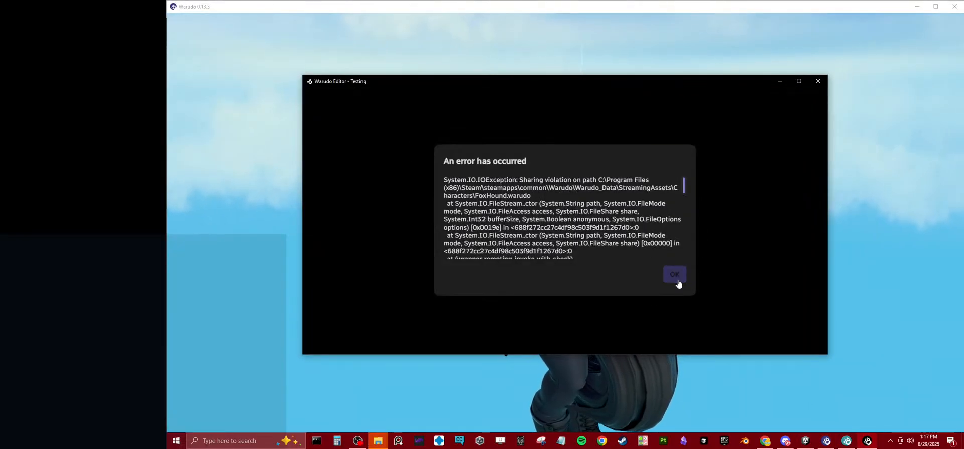
click(672, 279)
click(675, 277)
click(676, 277)
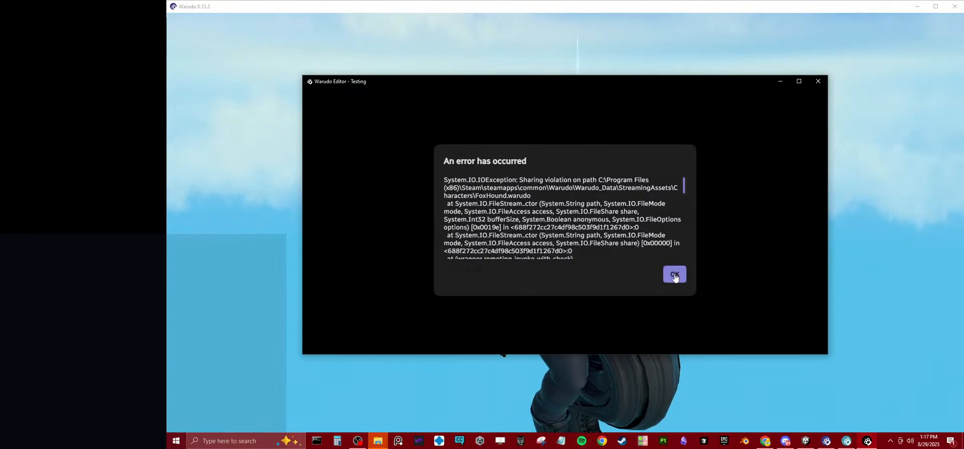
click(676, 277)
click(675, 277)
click(675, 278)
click(675, 278)
click(675, 278)
click(675, 277)
click(676, 277)
click(675, 278)
click(675, 278)
click(675, 278)
click(675, 278)
click(675, 278)
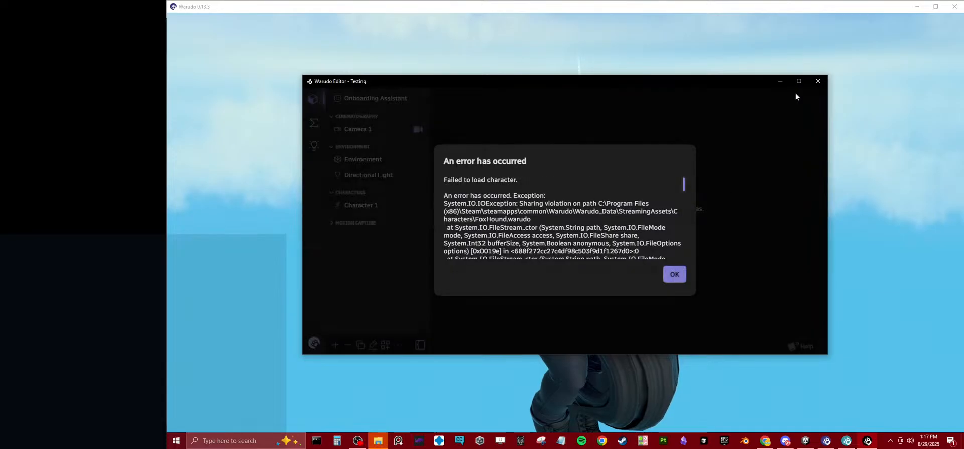
click(676, 275)
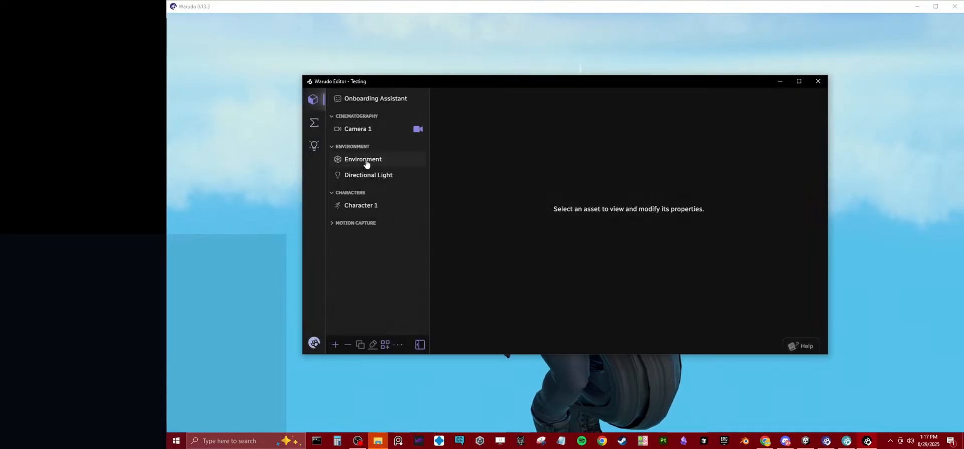
Step: Reload Character 1 by setting its source to None and back to FoxHound, and view the avatar
click(360, 205)
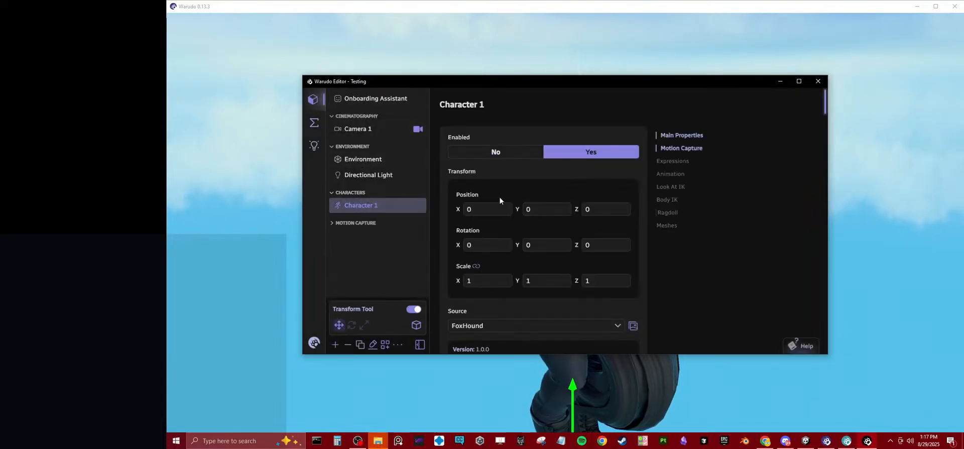
scroll(555, 213, down, 5)
scroll(607, 185, up, 3)
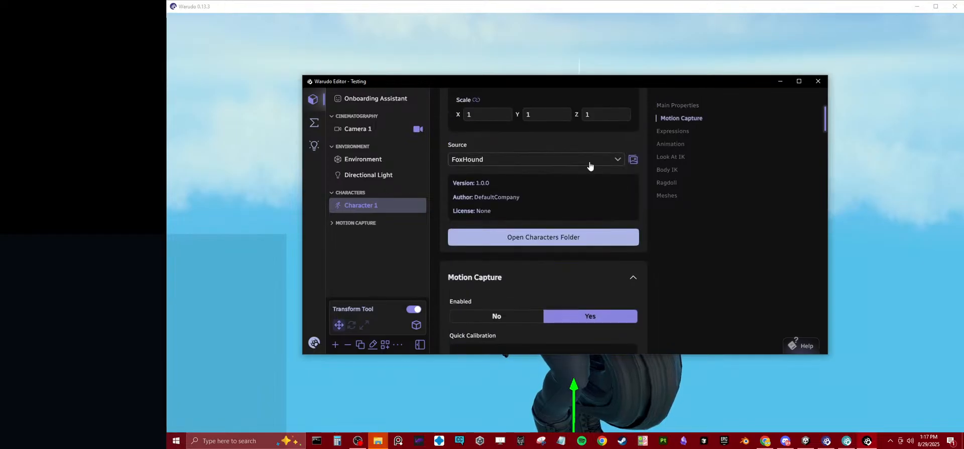
click(538, 162)
click(459, 197)
click(509, 162)
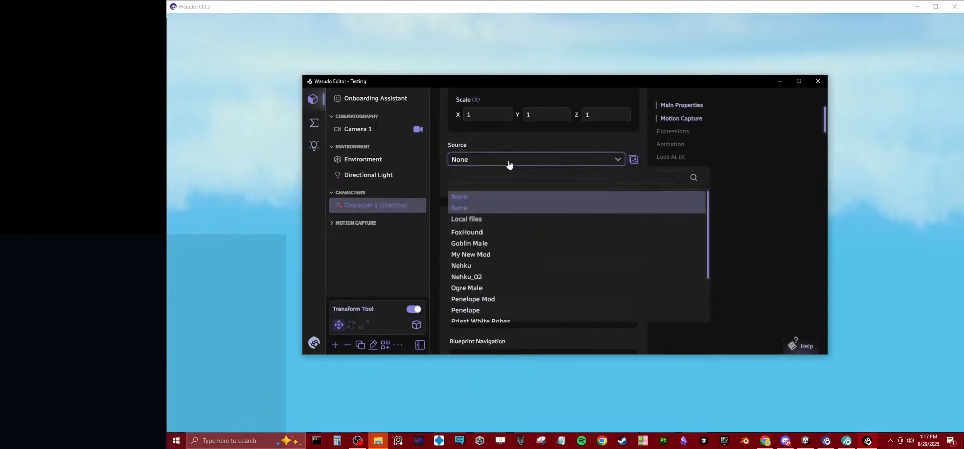
click(467, 222)
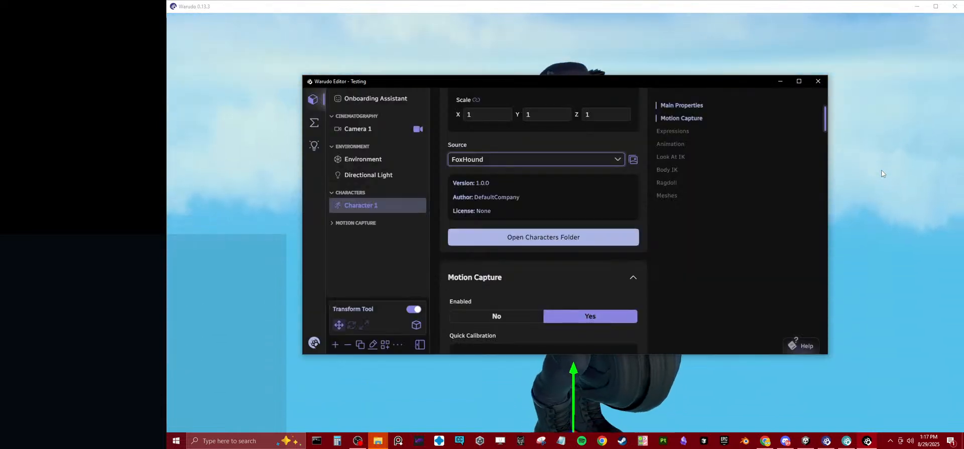
click(882, 174)
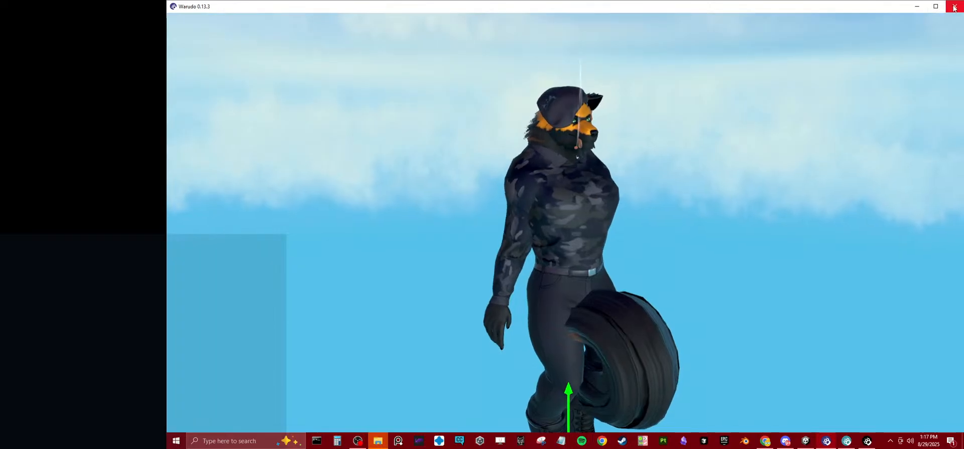
Step: Return to the Unity project, check the exported FoxHound.warudo file in the Characters folder, and go back to Unity
click(805, 441)
click(531, 206)
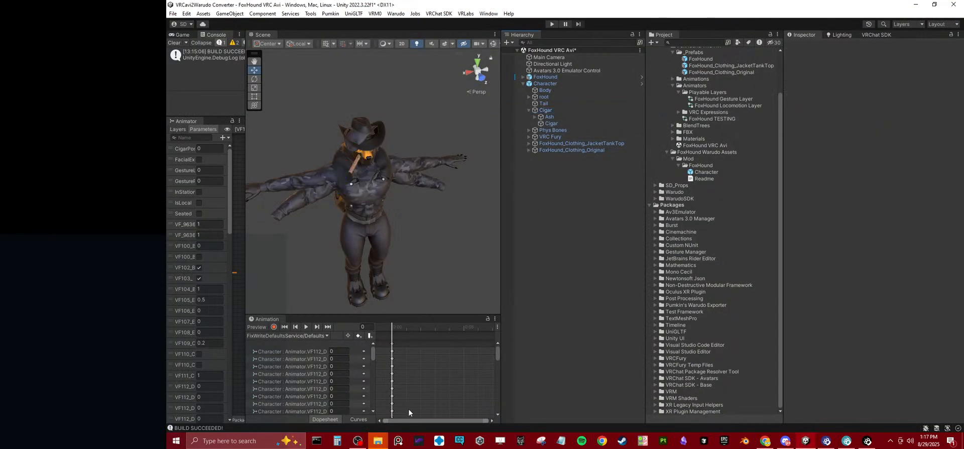
click(378, 441)
click(470, 394)
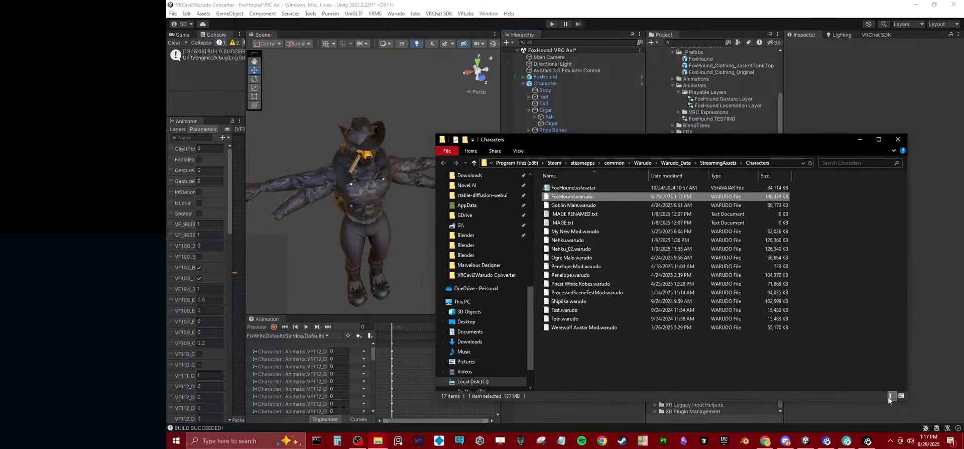
click(934, 267)
Step: Enable Normalize Avatar in the FoxHound's Warudo Exporter settings and export the Warudo mod, saving the modified scene
click(550, 83)
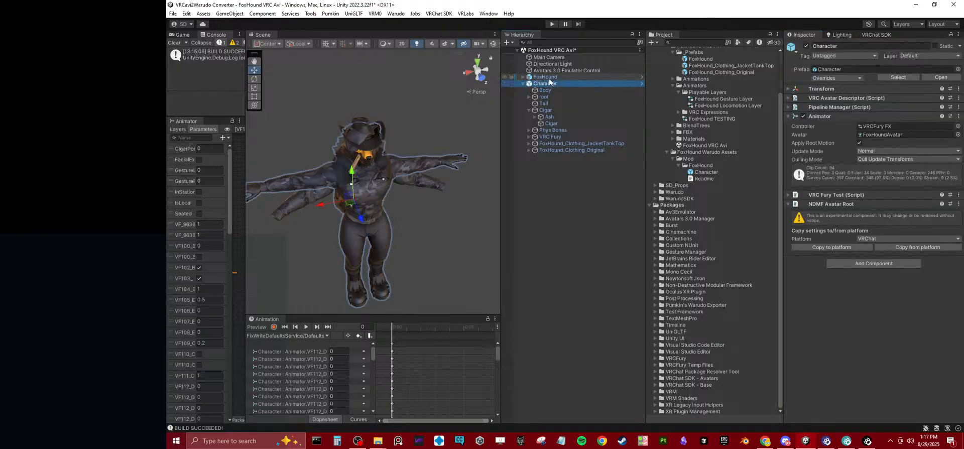
click(549, 78)
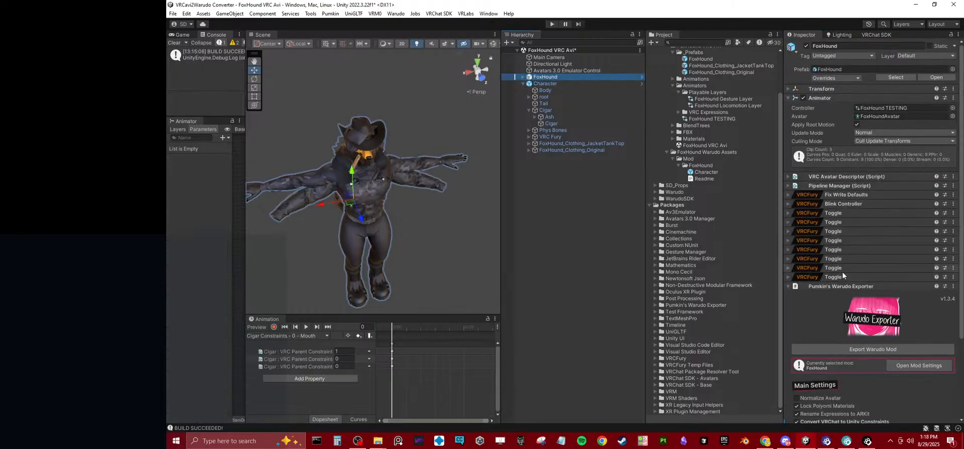
scroll(839, 287, down, 4)
click(801, 309)
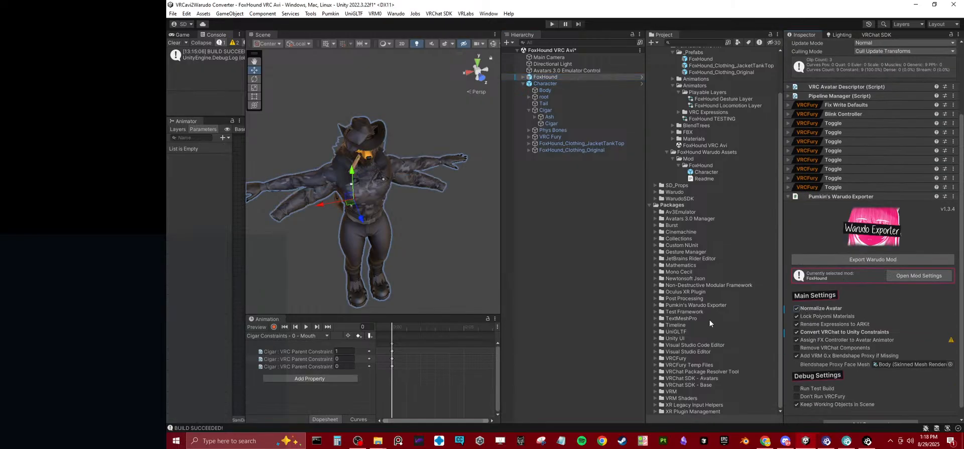
click(882, 260)
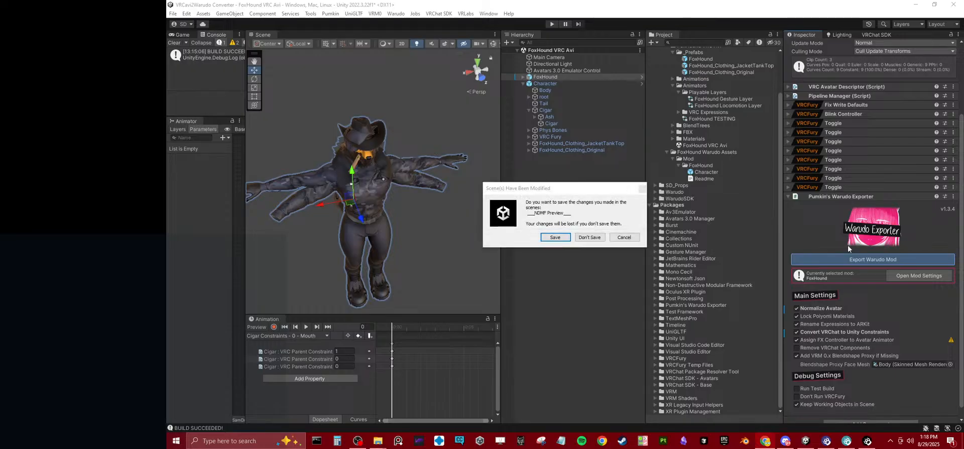
click(556, 237)
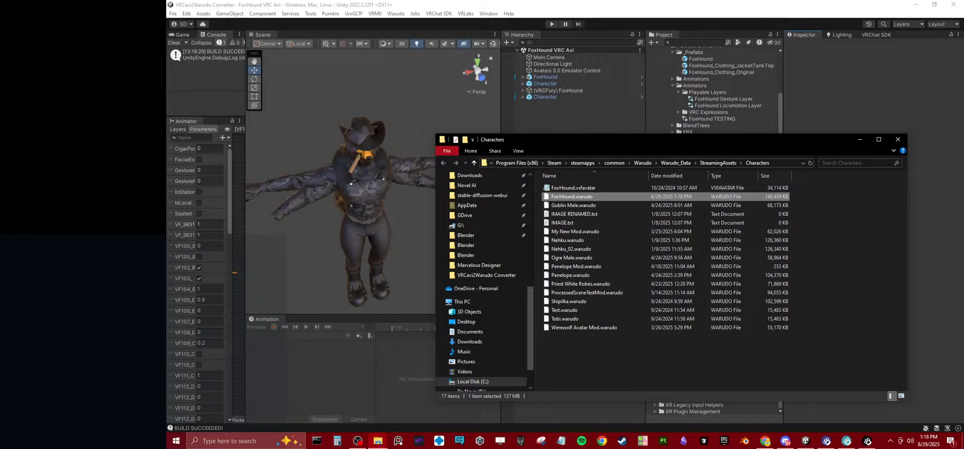
Step: Switch to Warudo to view the FoxHound avatar, and return to the Unity project
key(alt+Tab)
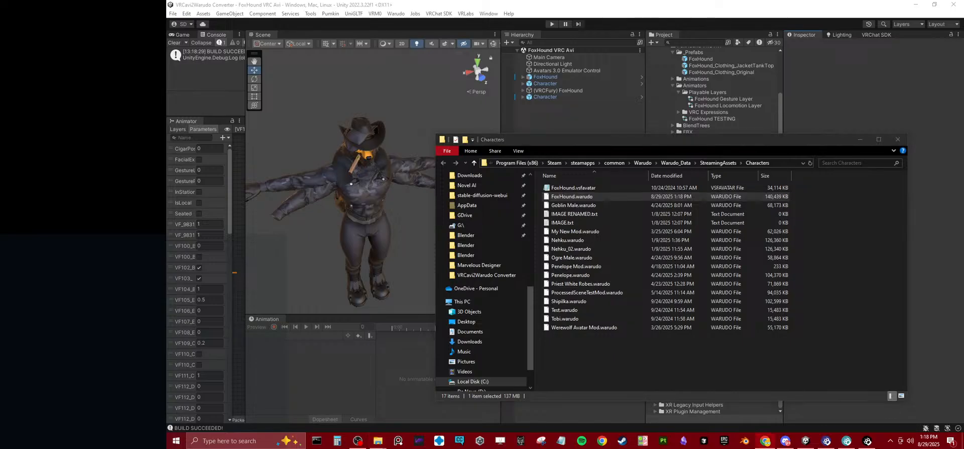
click(432, 115)
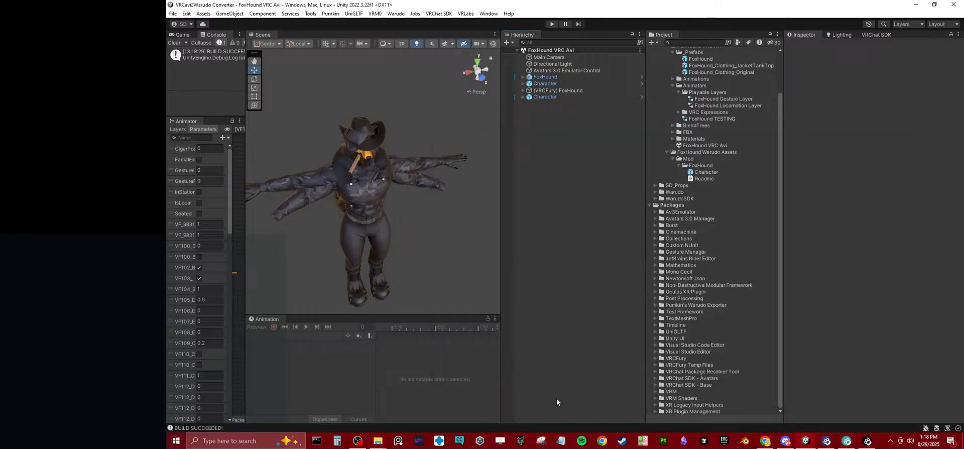
click(848, 441)
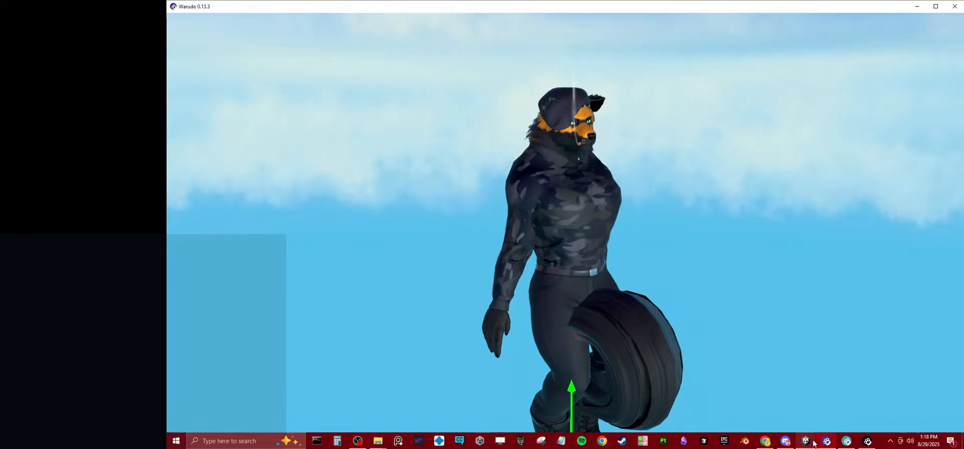
key(alt+Tab)
Step: Delete both Character objects and the (VRCFury) FoxHound working copy from the scene
click(554, 84)
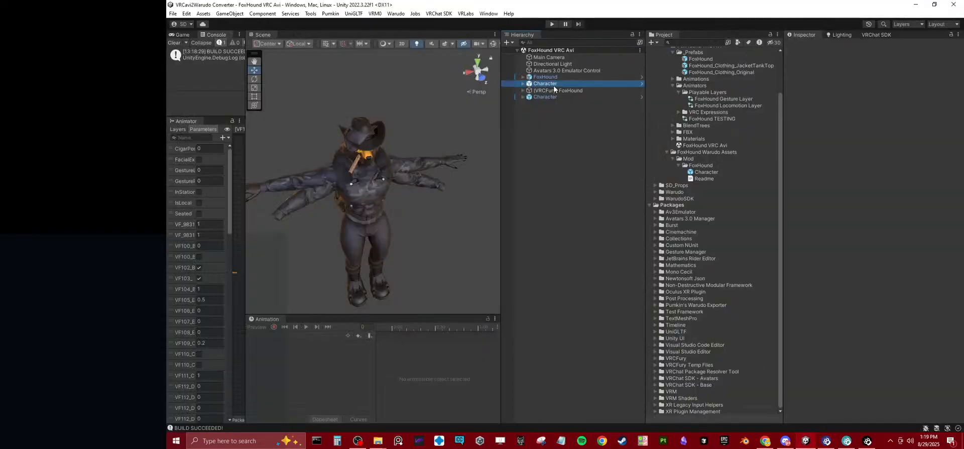
shift+click(550, 95)
key(Delete)
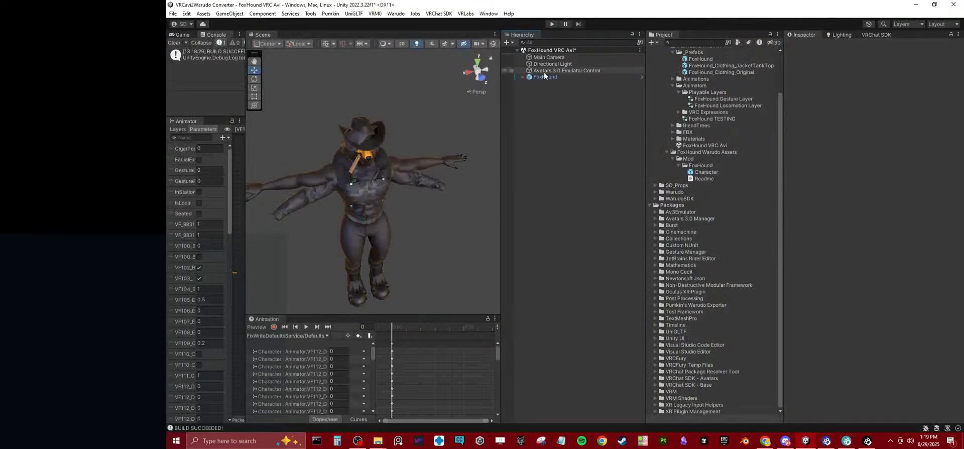
Step: Test the FoxHound avatar in play mode with its current settings, and exit play mode
click(544, 77)
click(551, 25)
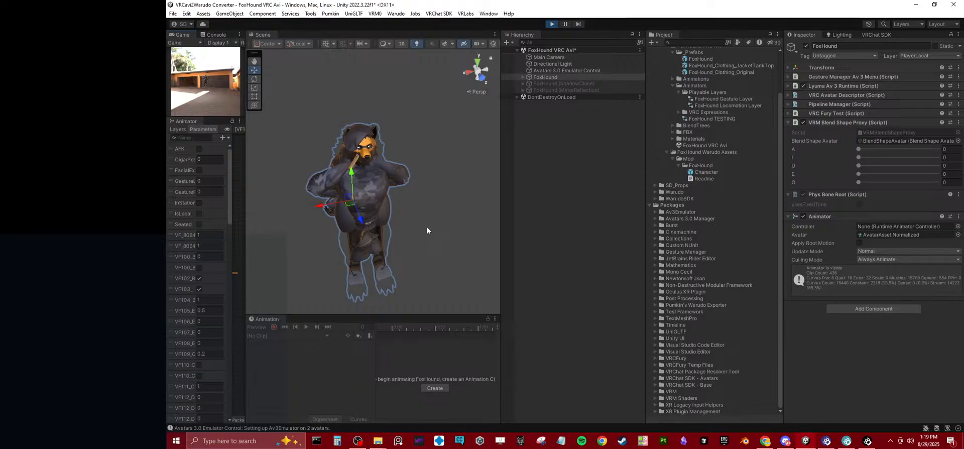
click(553, 23)
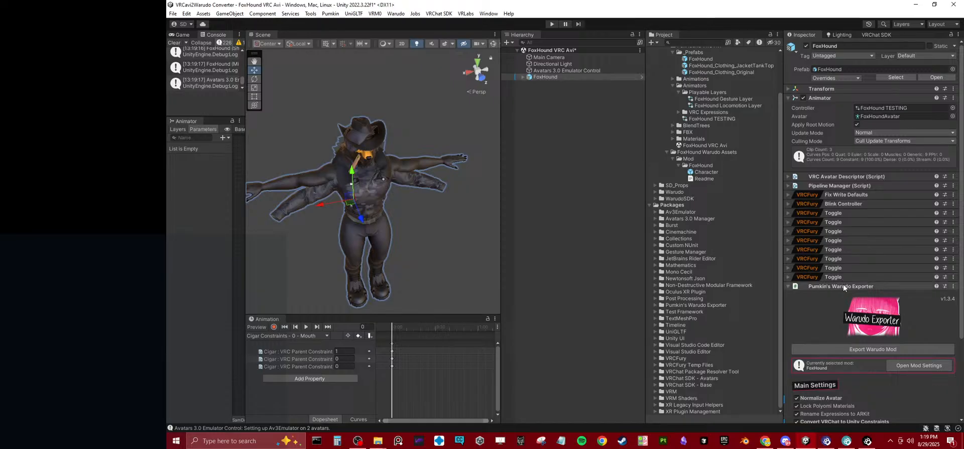
Step: Replace the FoxHound in the scene with a fresh instance of the FoxHound prefab
click(547, 82)
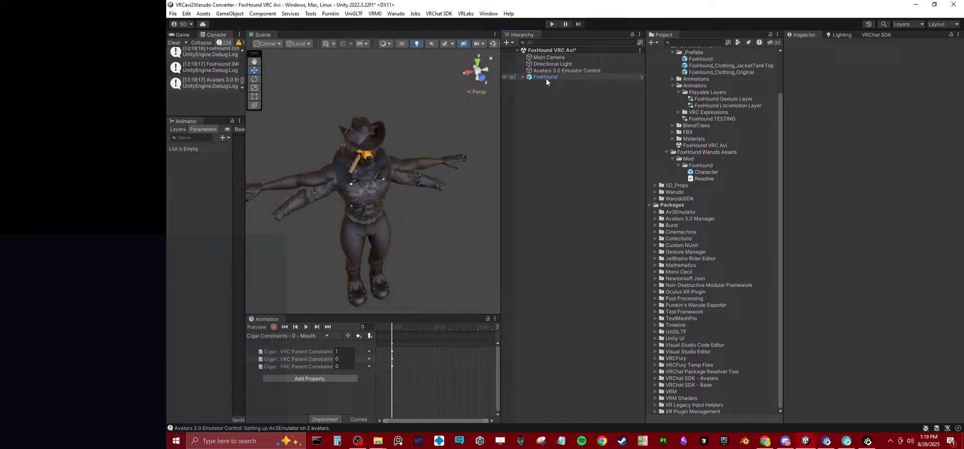
click(547, 78)
key(Delete)
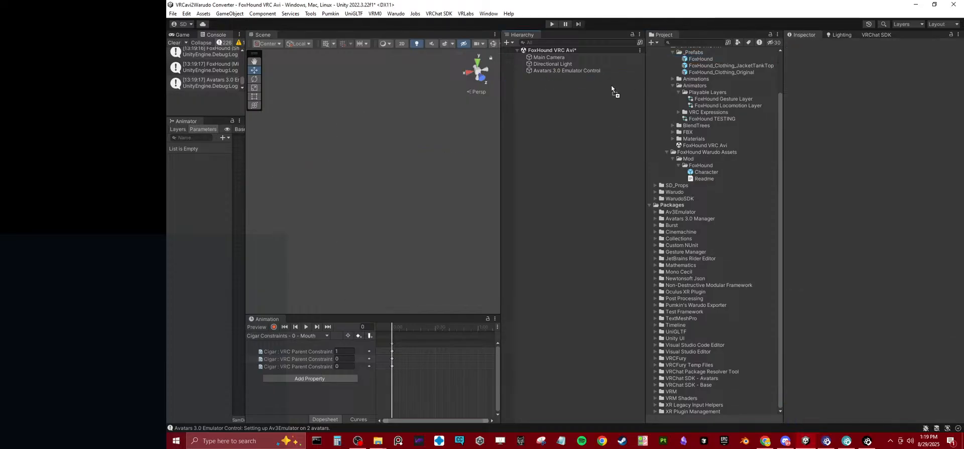
drag(612, 86, 558, 201)
scroll(900, 265, down, 5)
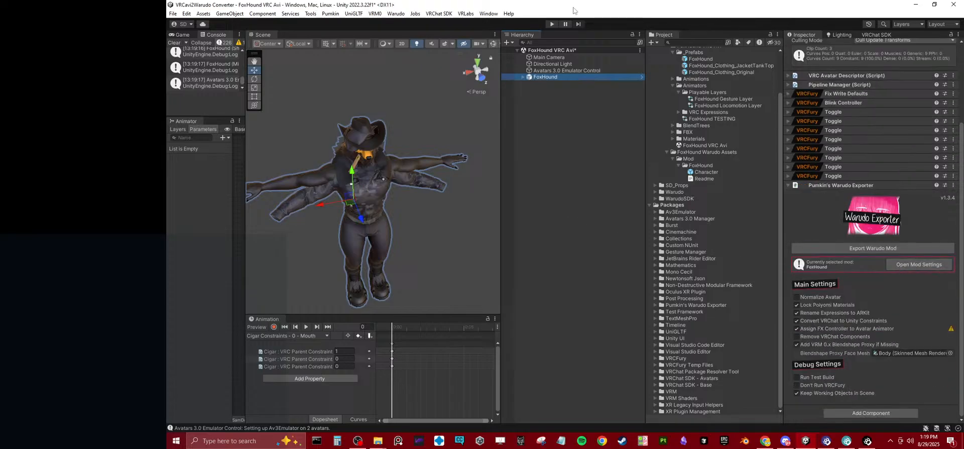
Step: Run the fresh FoxHound instance in play mode to examine its pose and cigar, and stop playing
click(551, 24)
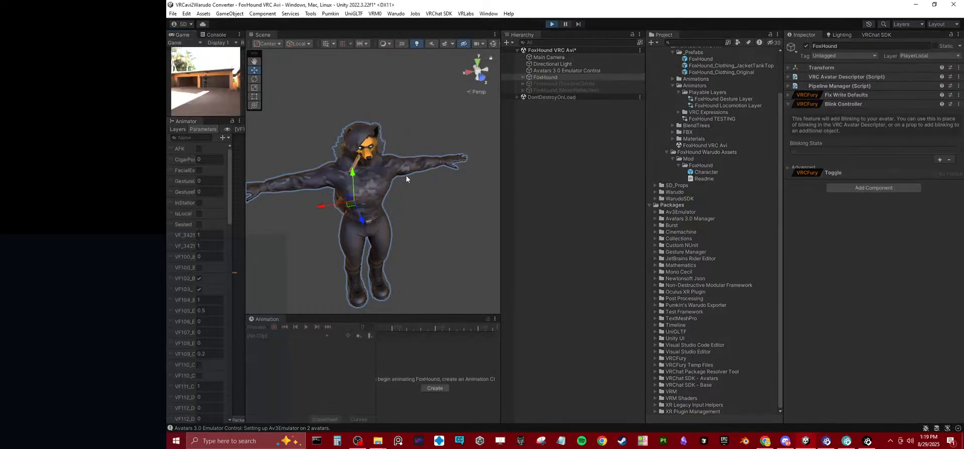
click(541, 76)
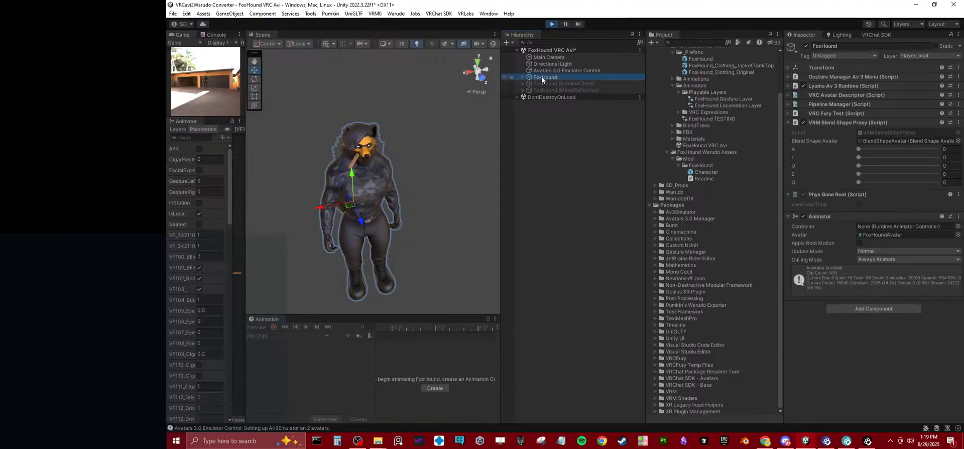
click(551, 27)
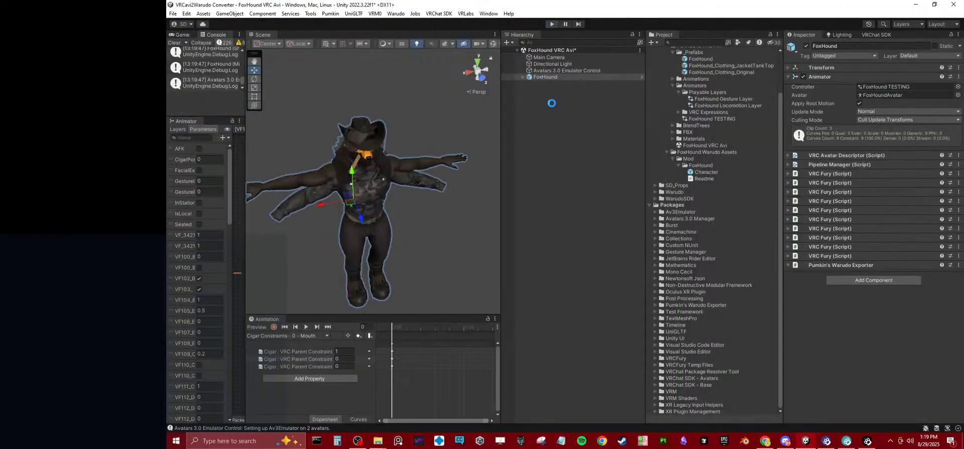
Step: Export the FoxHound as a Warudo mod with Normalize Avatar left off, saving the modified scene
scroll(884, 312, down, 4)
click(863, 260)
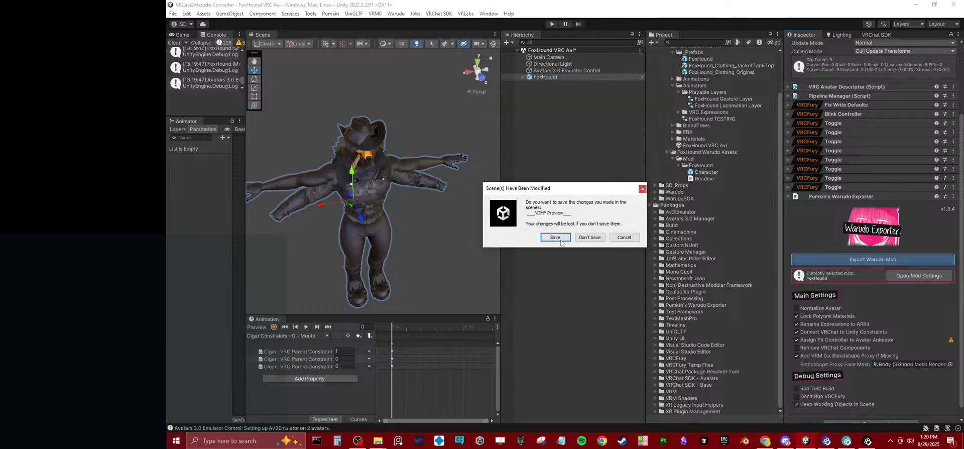
click(561, 241)
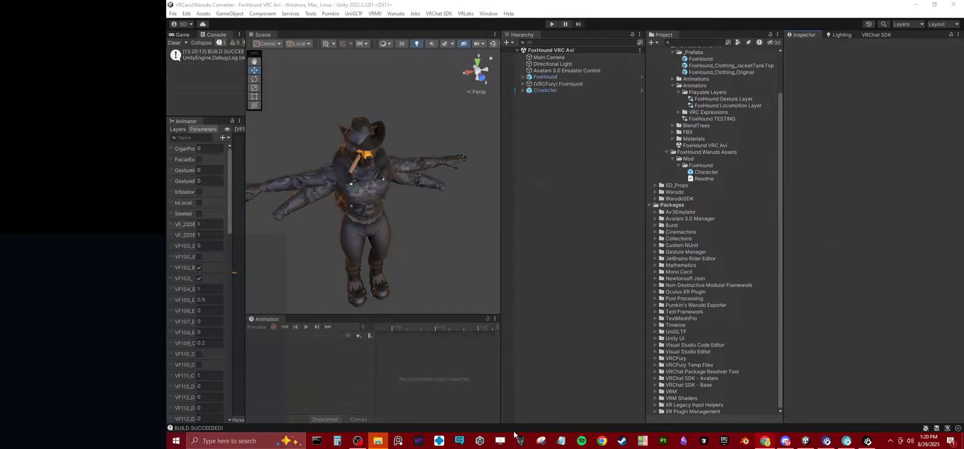
Step: Switch to Warudo and check the exported FoxHound.warudo file in the Characters folder
click(827, 441)
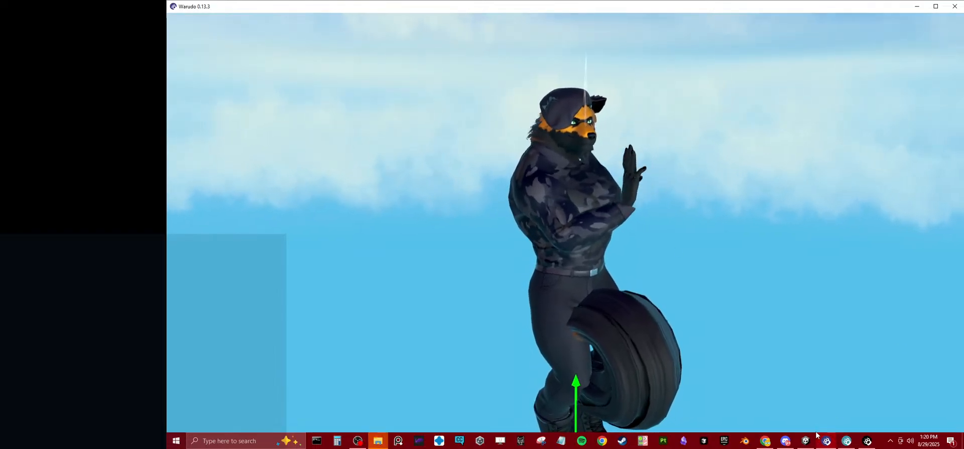
click(380, 441)
click(455, 377)
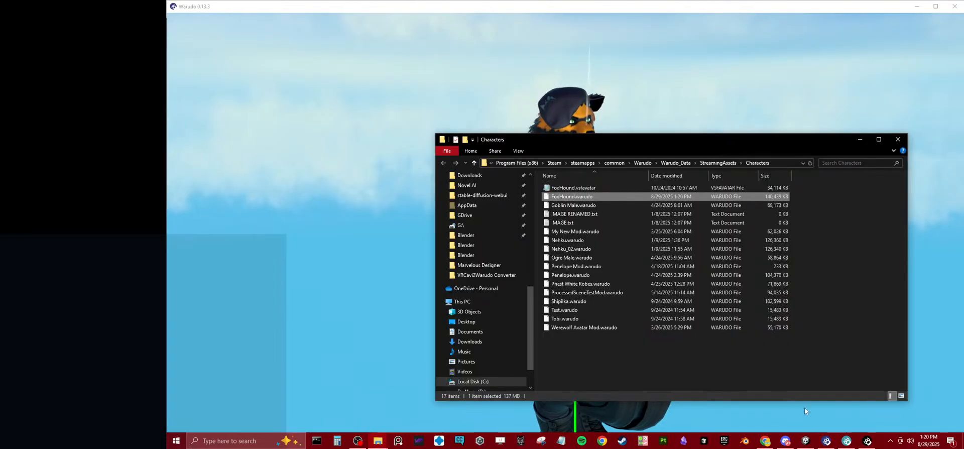
Step: Bring up the Warudo editor window and dismiss all the character loading error dialogs
click(869, 442)
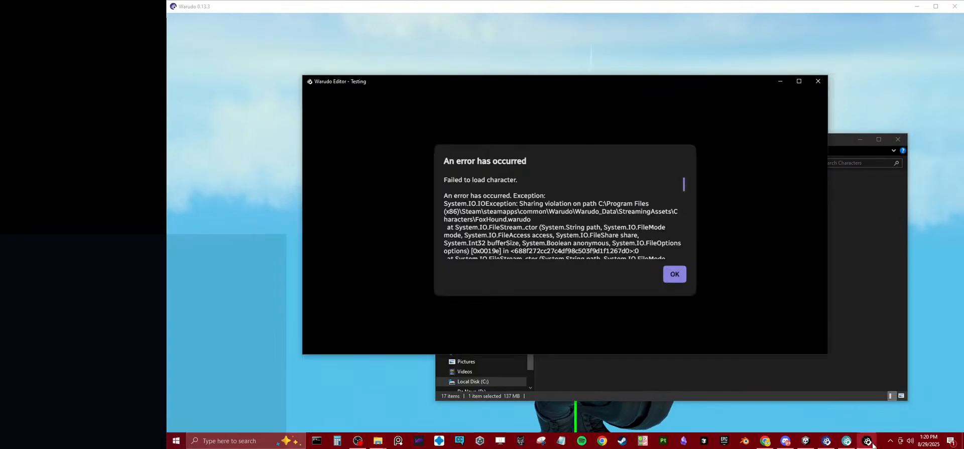
click(678, 278)
click(682, 279)
click(674, 275)
click(675, 275)
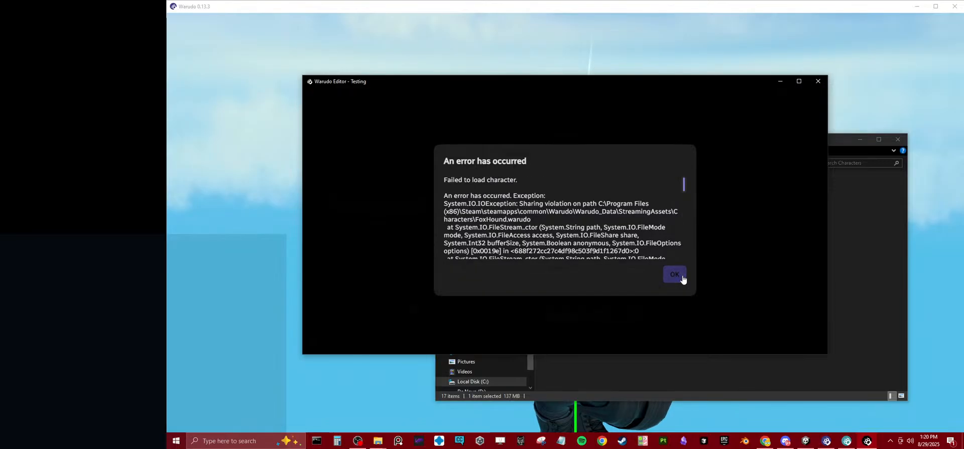
click(674, 275)
click(674, 275)
click(682, 276)
click(682, 276)
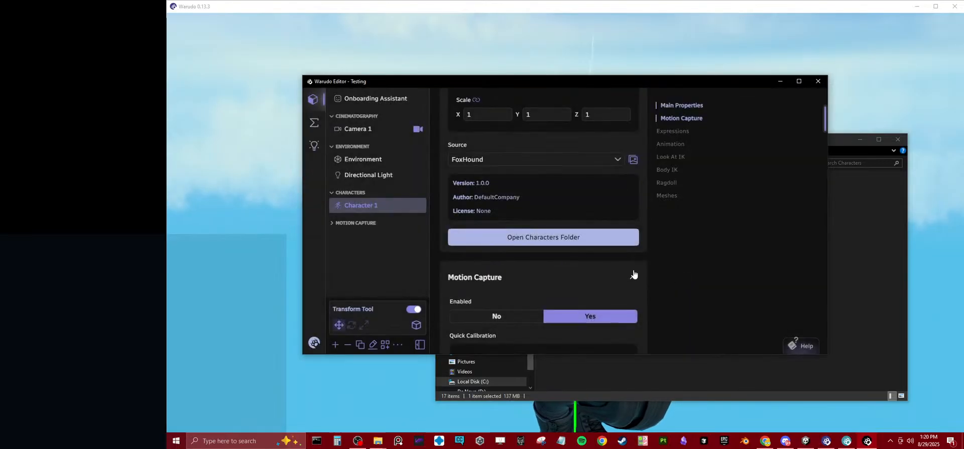
Step: Reload Character 1 by setting its source to None and back to FoxHound, and view the avatar
click(518, 164)
click(459, 197)
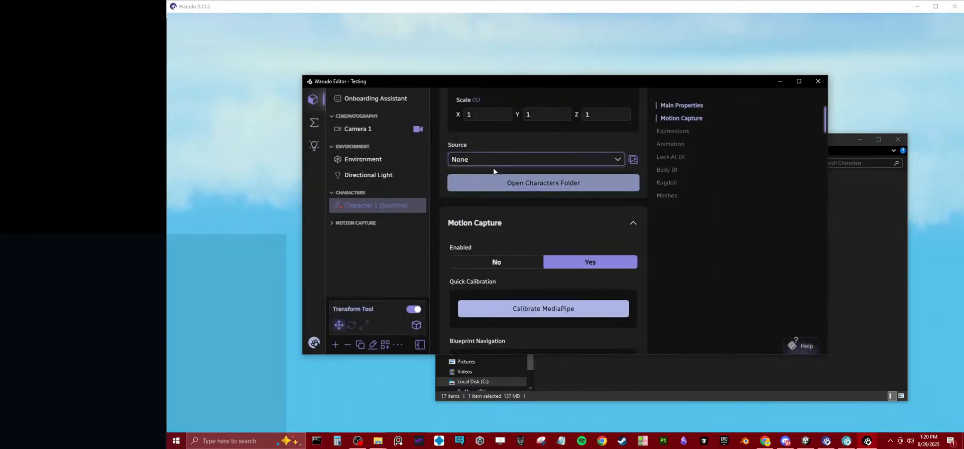
click(491, 162)
click(466, 227)
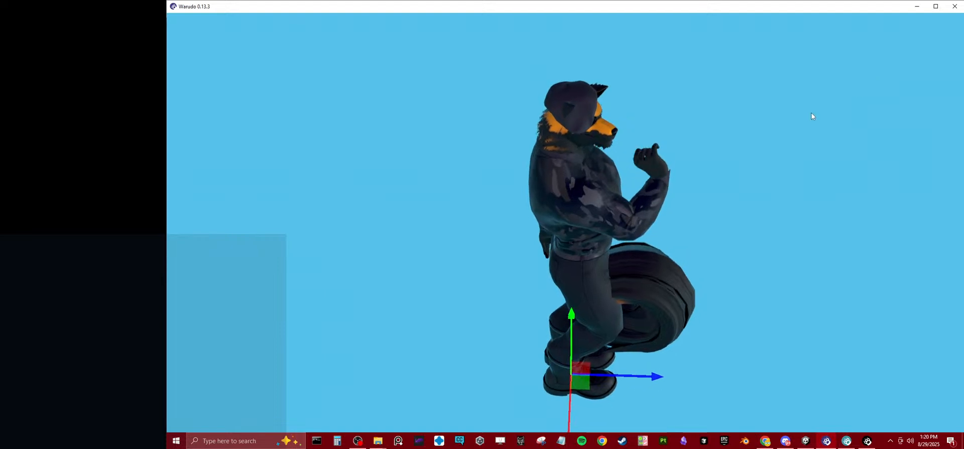
Step: Return to Unity, delete the FoxHound and its working copies, and place a fresh FoxHound prefab in the scene
key(alt+Tab)
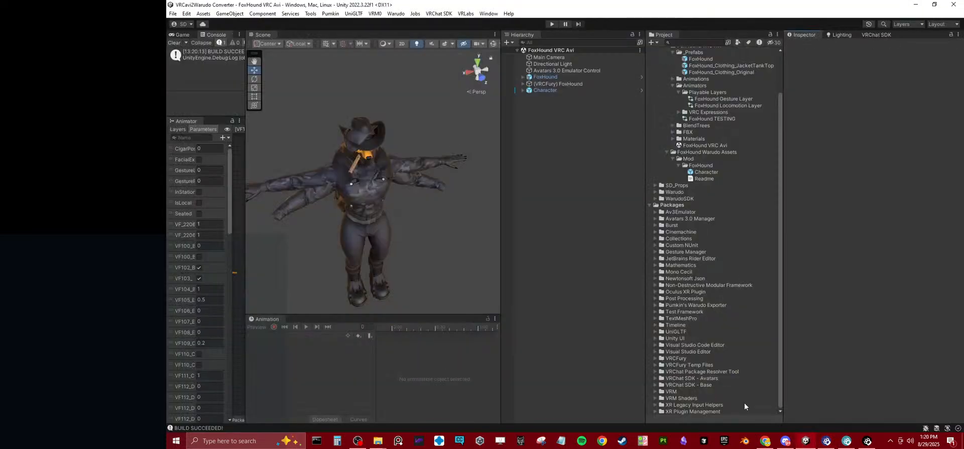
click(556, 84)
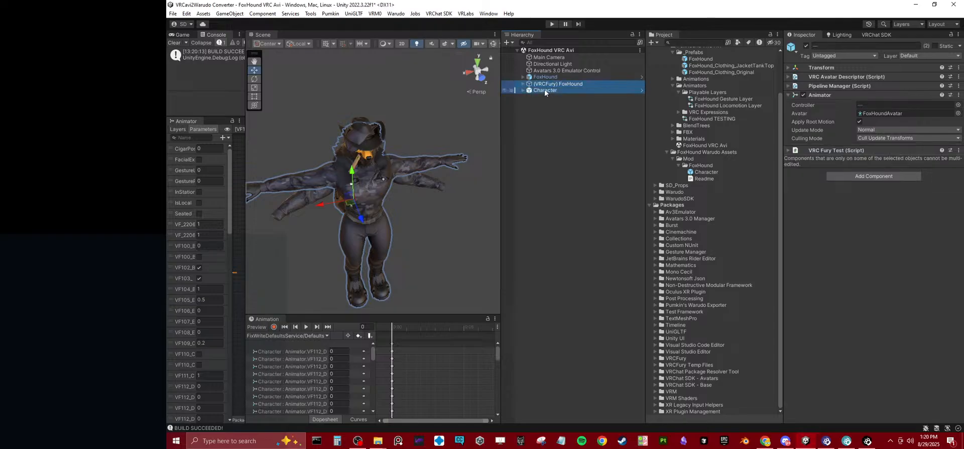
click(544, 77)
key(Delete)
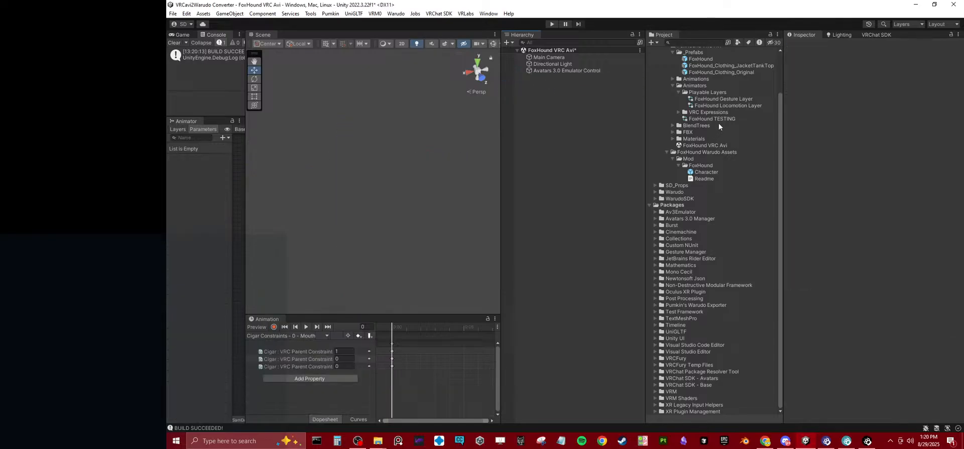
scroll(719, 120, up, 3)
drag(701, 105, 535, 118)
Step: Enable Normalize Avatar and Remove VRChat Components in the FoxHound's Warudo Exporter settings
click(797, 331)
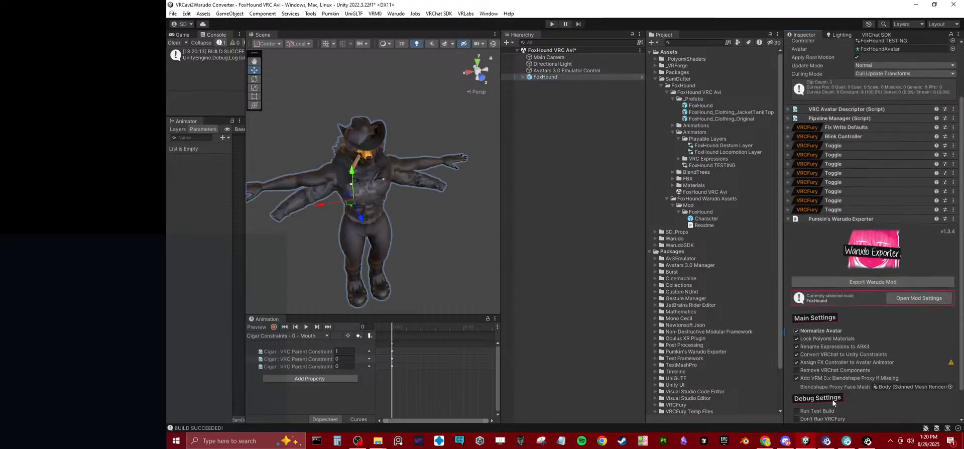
click(819, 371)
mouse_move(953, 366)
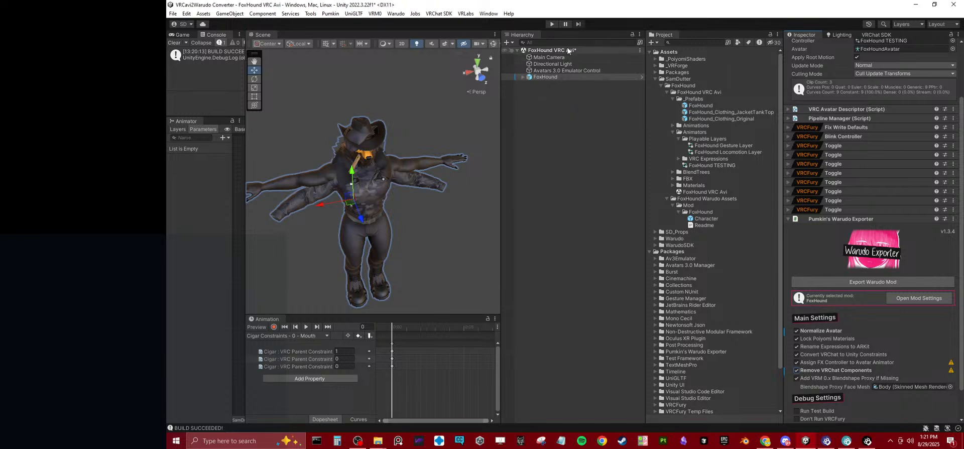
Step: Build the mod directly with the Warudo SDK instead of the exporter component, saving the FoxHound VRC Avi scene
click(395, 13)
click(418, 65)
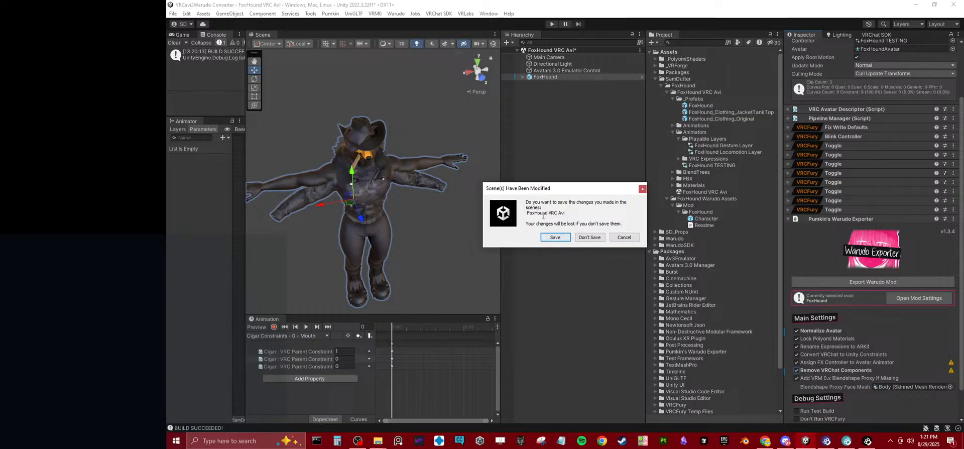
click(555, 237)
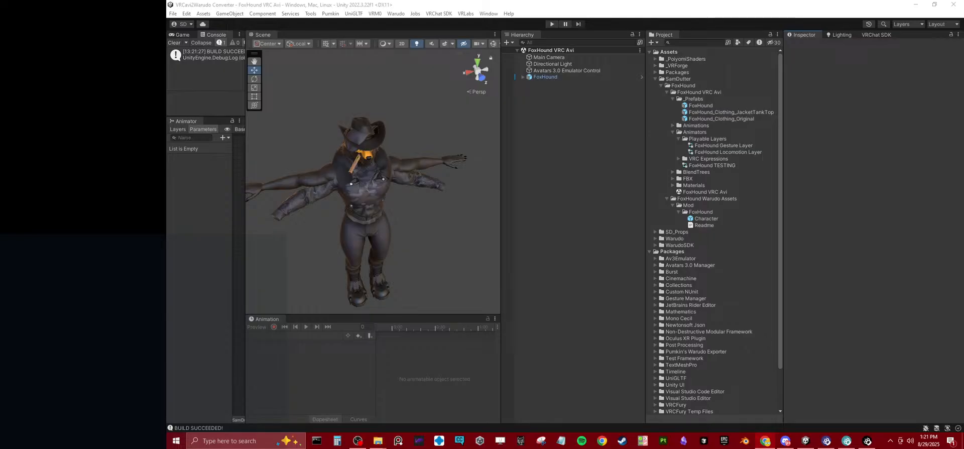
Step: View the avatar in Warudo, and return to Unity to review the FoxHound's Warudo Exporter settings
click(828, 440)
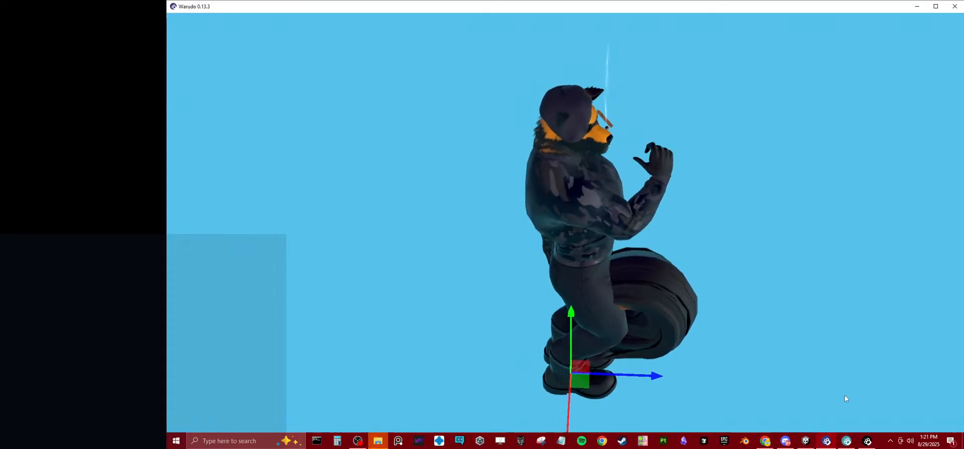
click(806, 441)
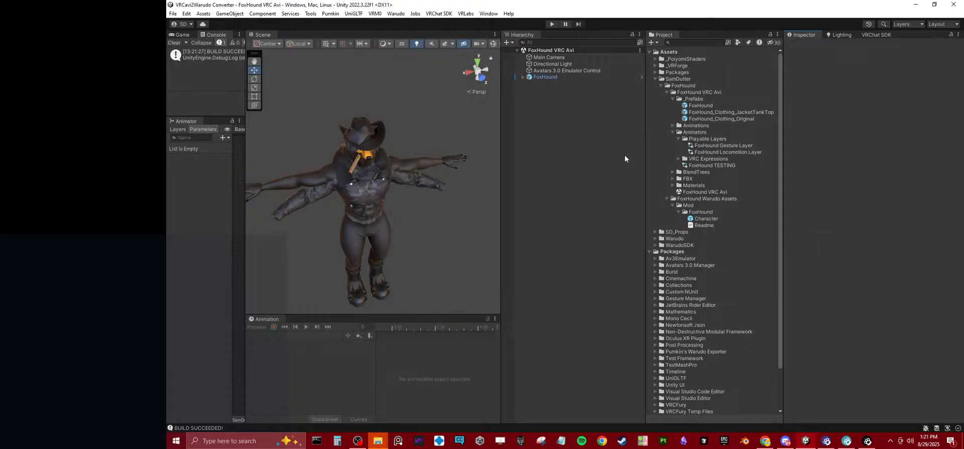
click(566, 78)
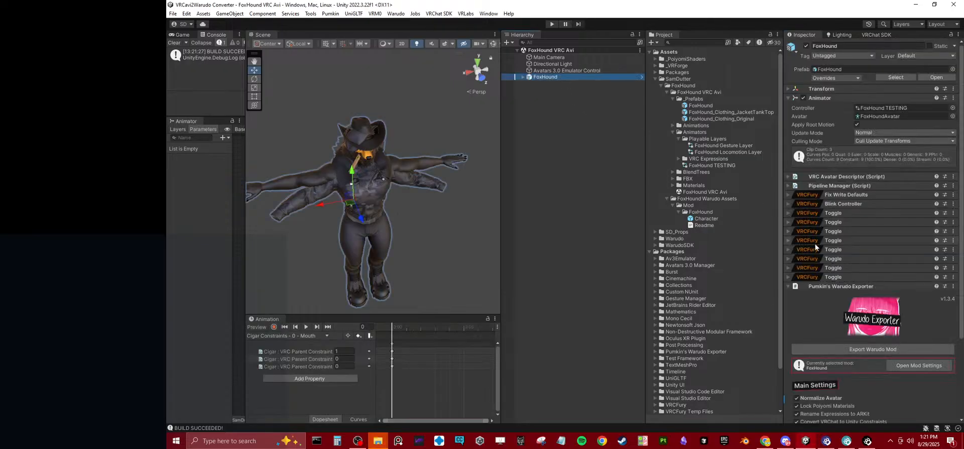
scroll(885, 339, down, 5)
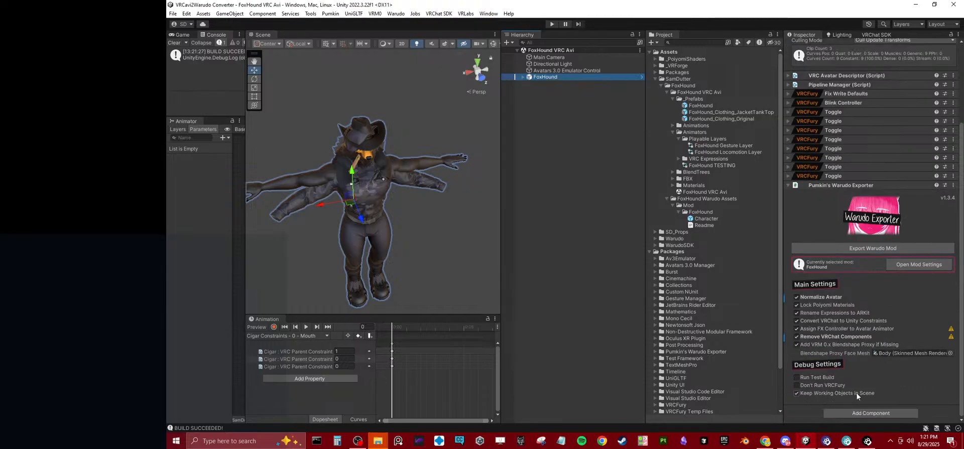
click(560, 179)
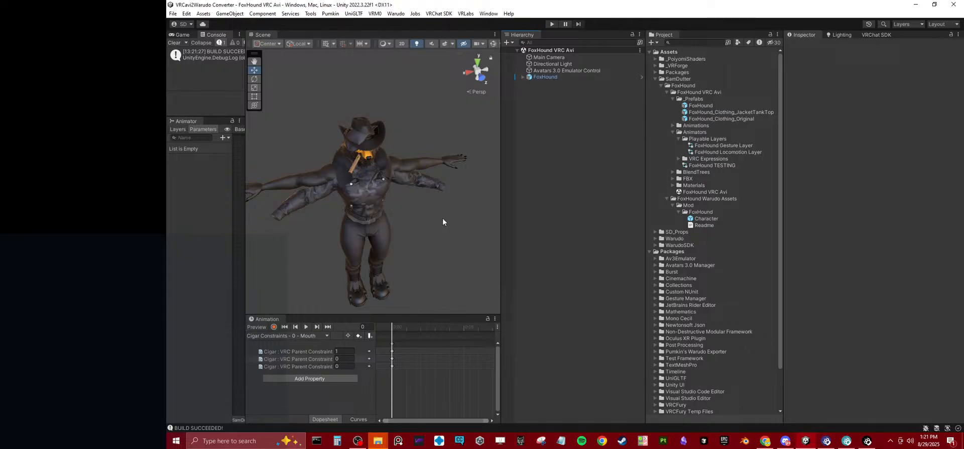
click(560, 76)
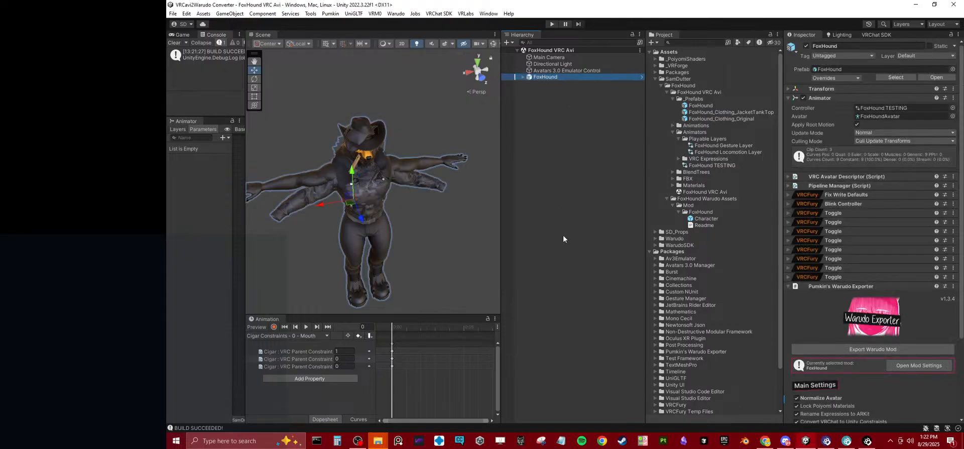
Step: Replace the scene's FoxHound with a fresh prefab instance, remove its Pumkin's Warudo Exporter component, and apply all overrides to the prefab
key(Delete)
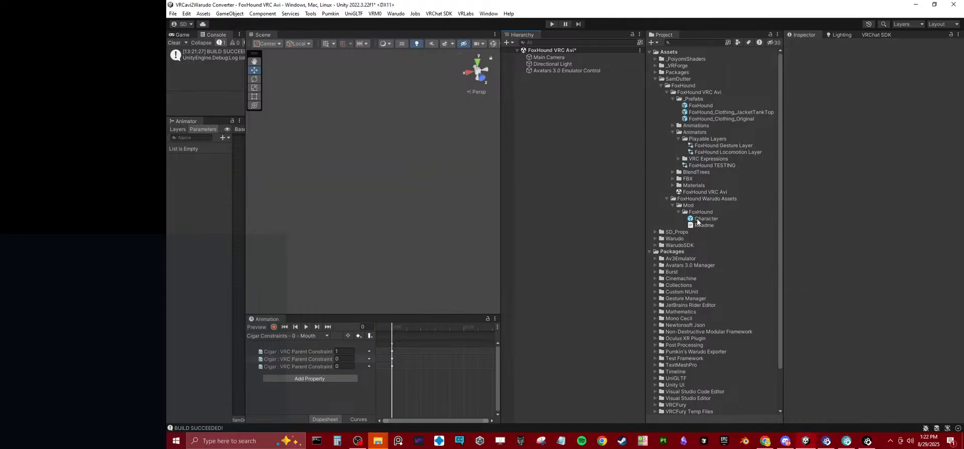
drag(699, 108, 529, 131)
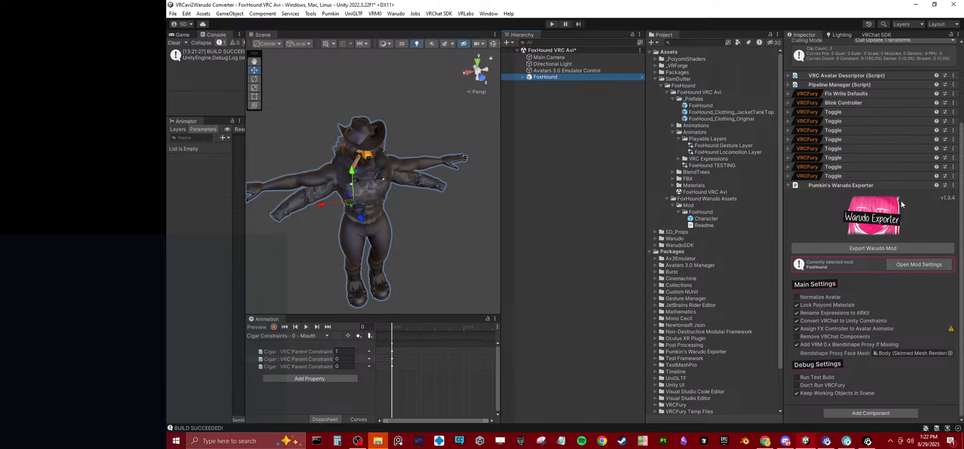
click(953, 185)
click(927, 209)
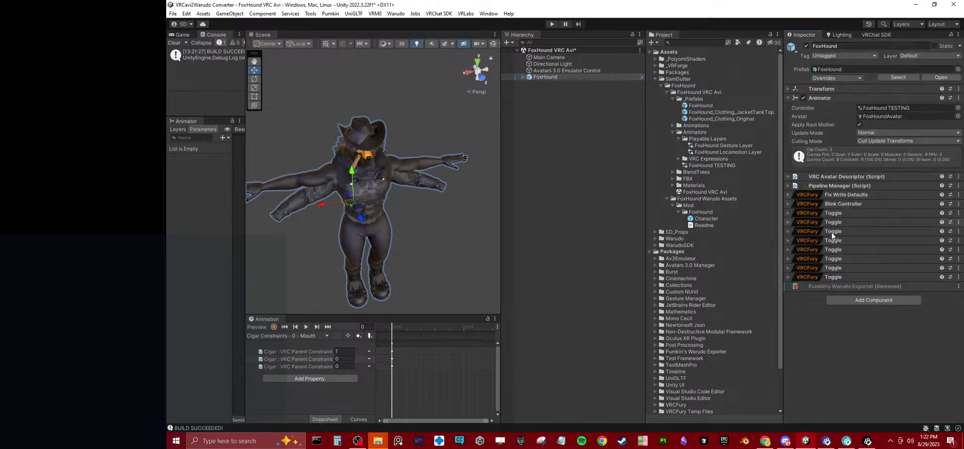
click(837, 78)
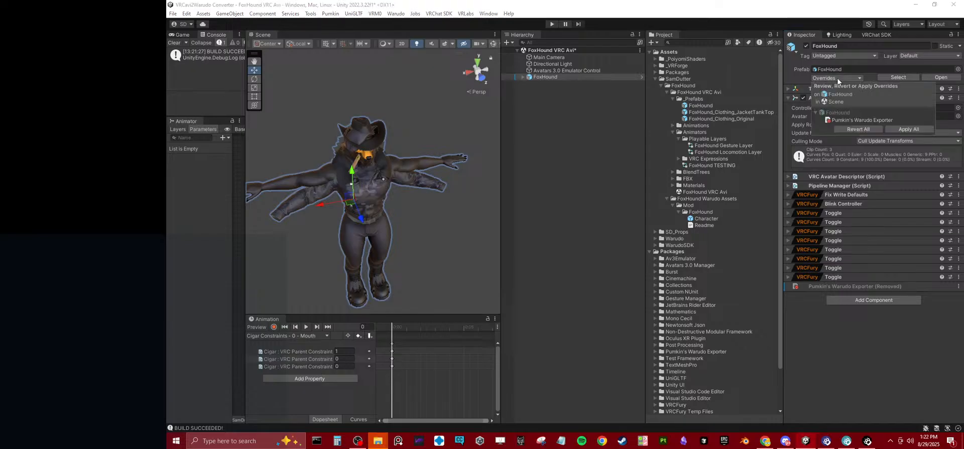
click(905, 129)
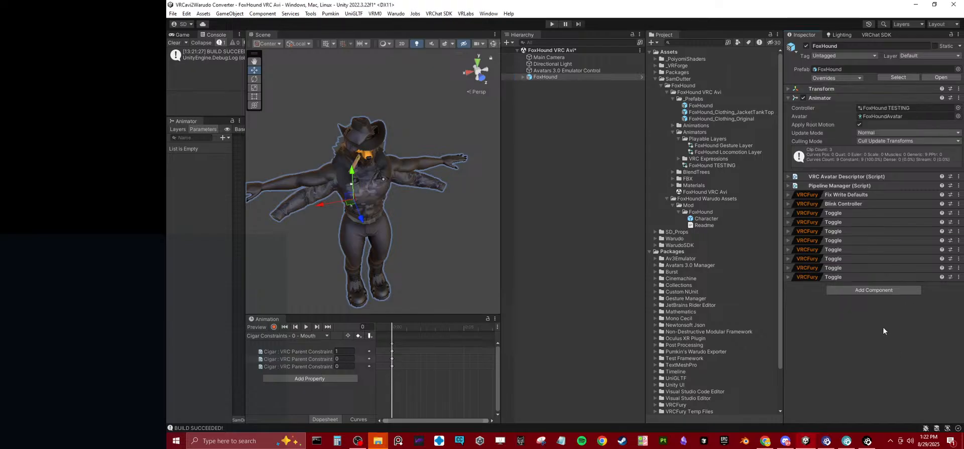
Step: Add a new Pumkin's Warudo Exporter component to the FoxHound
click(864, 292)
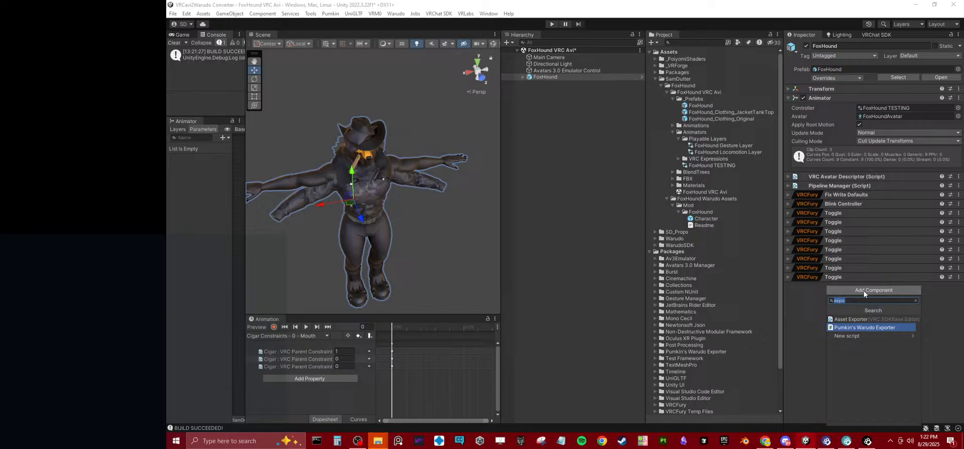
click(860, 327)
scroll(816, 360, down, 4)
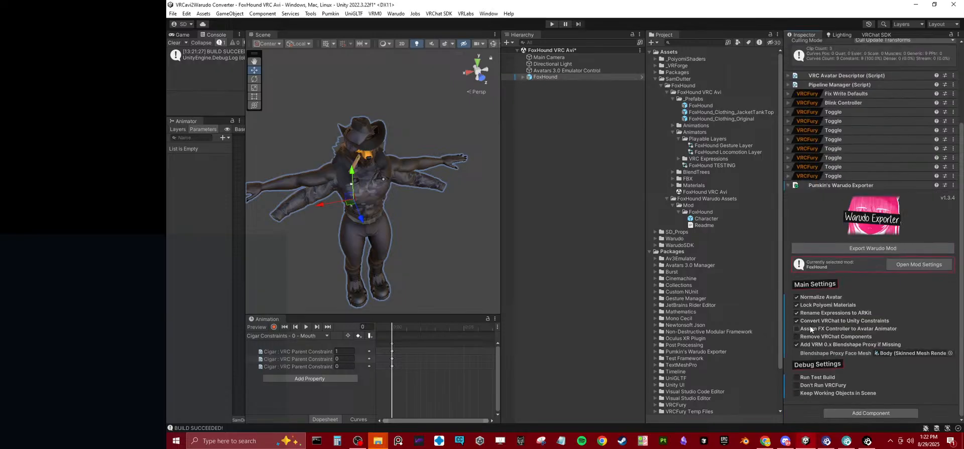
Step: Enable Assign FX Controller to Avatar Animator and Keep Working Objects in Scene, and export the Warudo mod, saving the modified scene
click(797, 329)
click(796, 393)
click(855, 248)
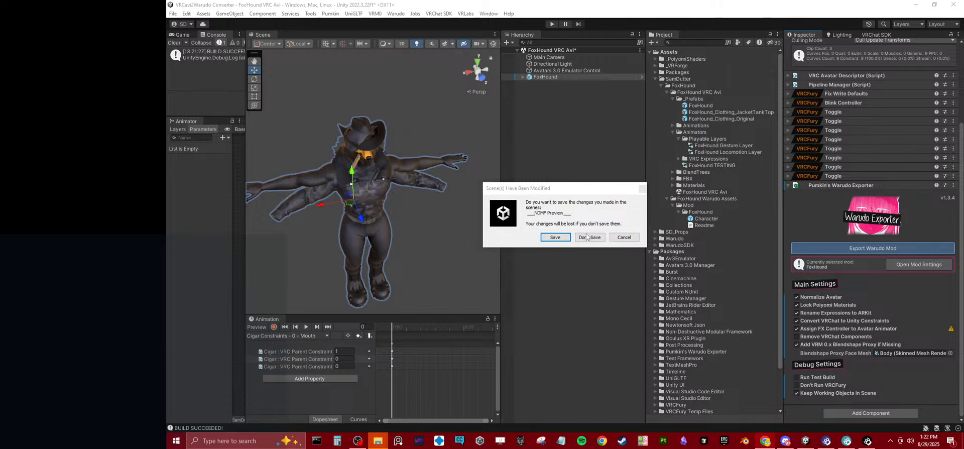
click(556, 236)
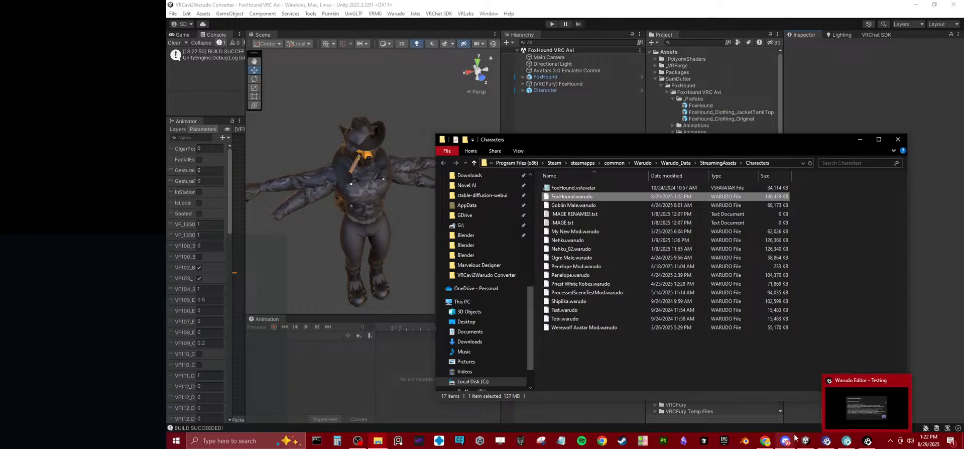
Step: Switch to the Warudo Editor, read through the character loading error, and dismiss it
click(868, 441)
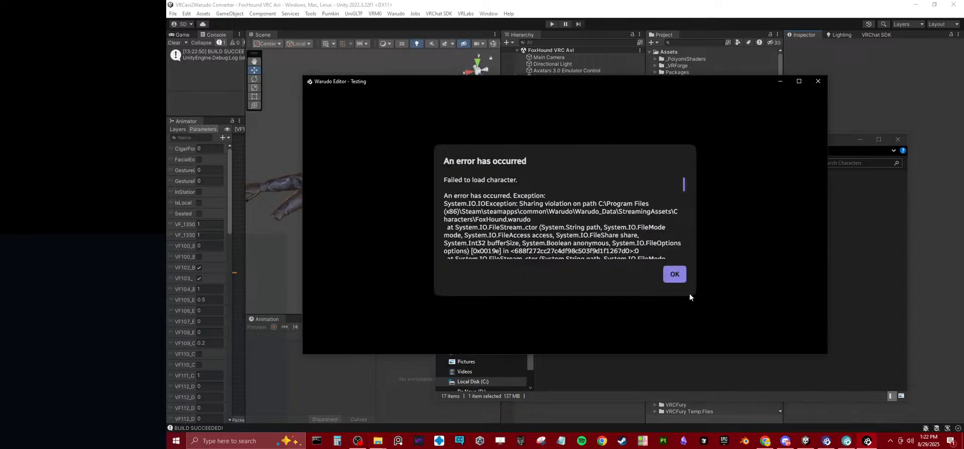
scroll(684, 282, down, 2)
scroll(683, 283, up, 2)
scroll(683, 283, down, 2)
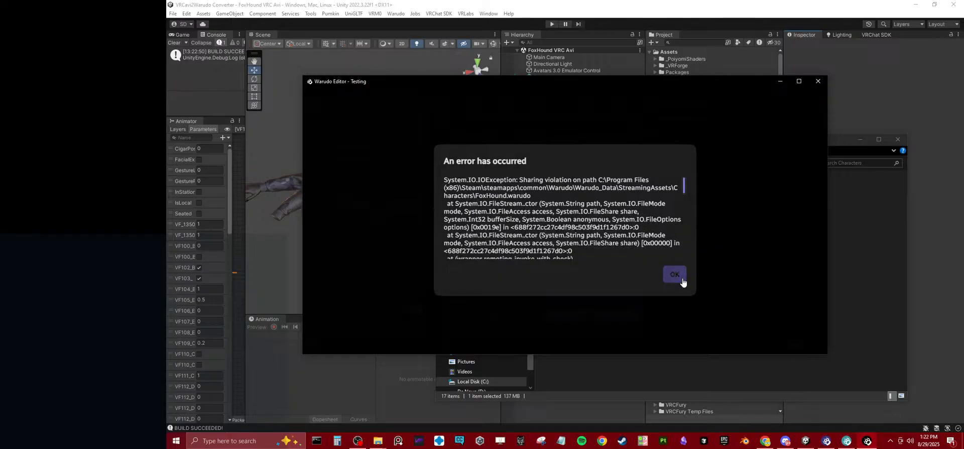
scroll(683, 283, up, 2)
scroll(683, 282, down, 2)
click(674, 274)
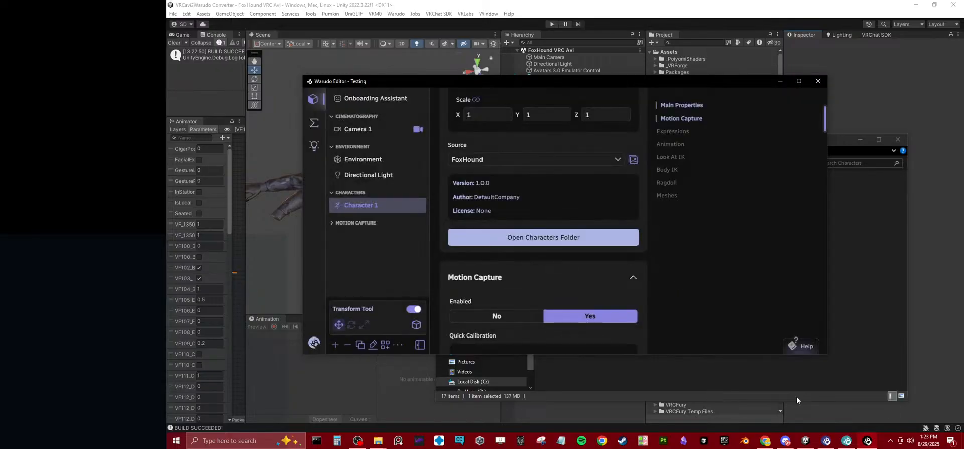
Step: Reload Character 1 by setting its source to None and back to FoxHound, and view the avatar in Warudo
click(826, 441)
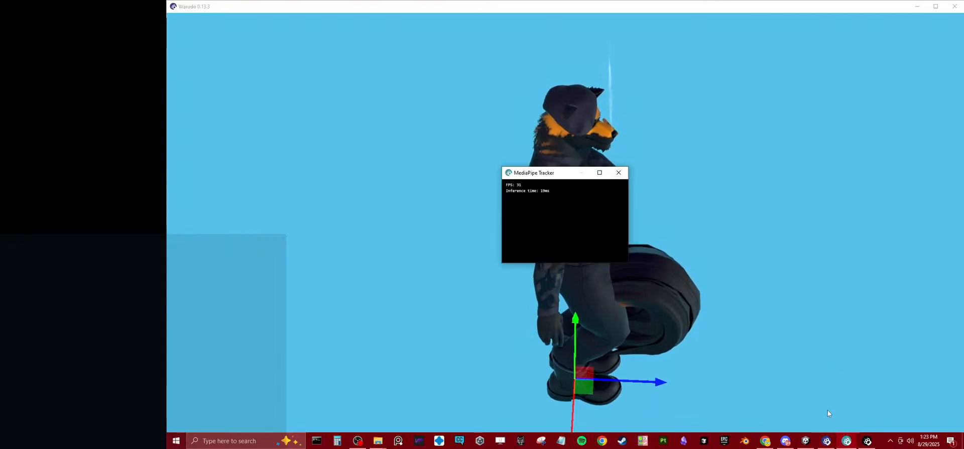
click(867, 441)
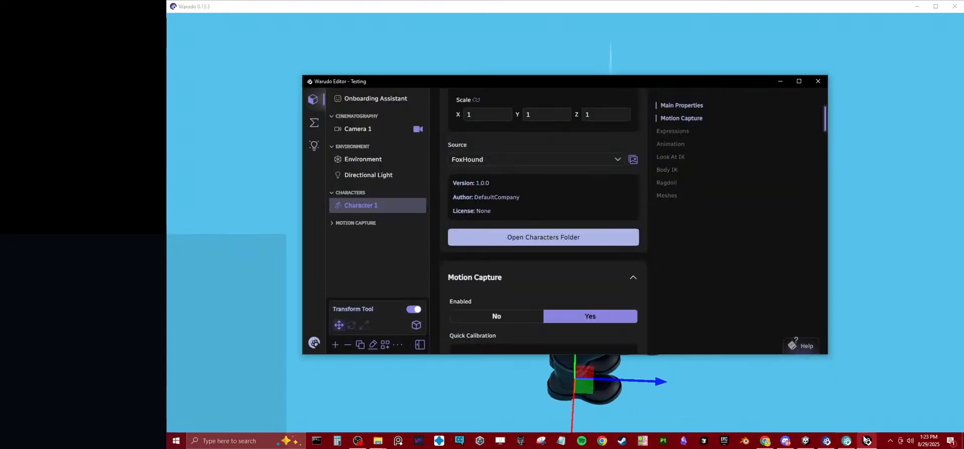
click(507, 162)
click(472, 197)
click(478, 160)
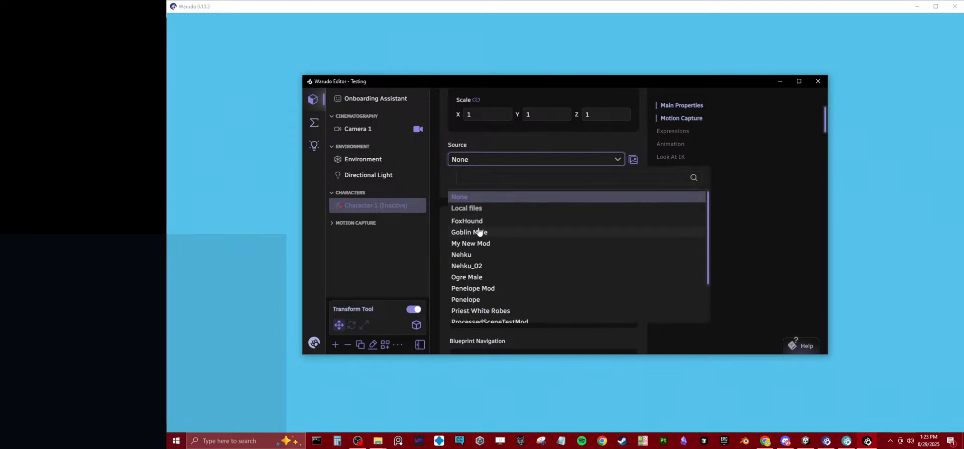
scroll(527, 274, down, 1)
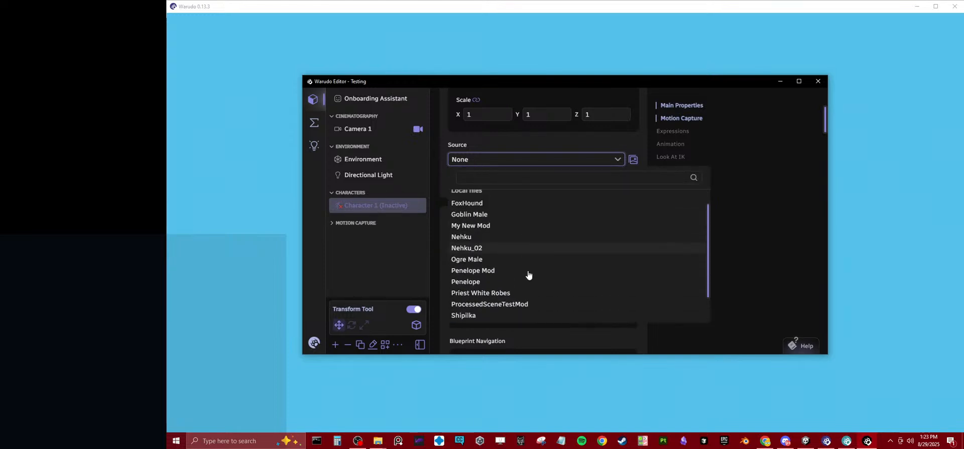
scroll(528, 274, up, 1)
click(483, 221)
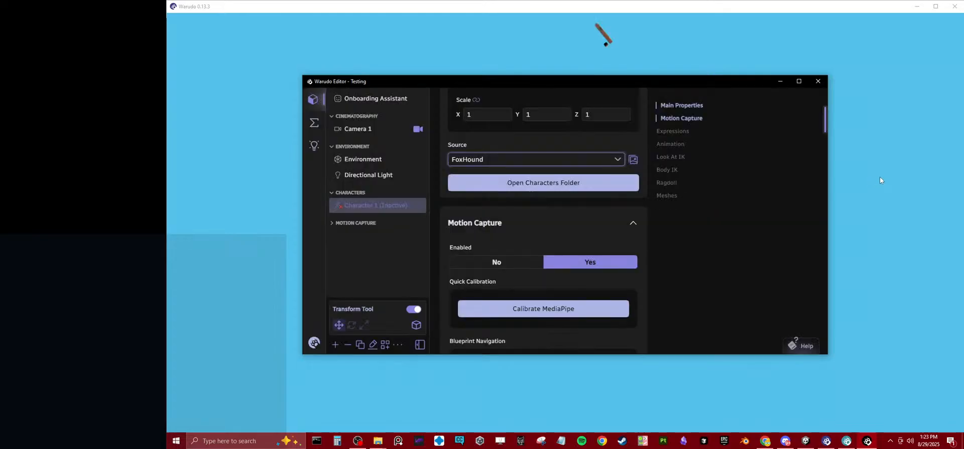
click(880, 180)
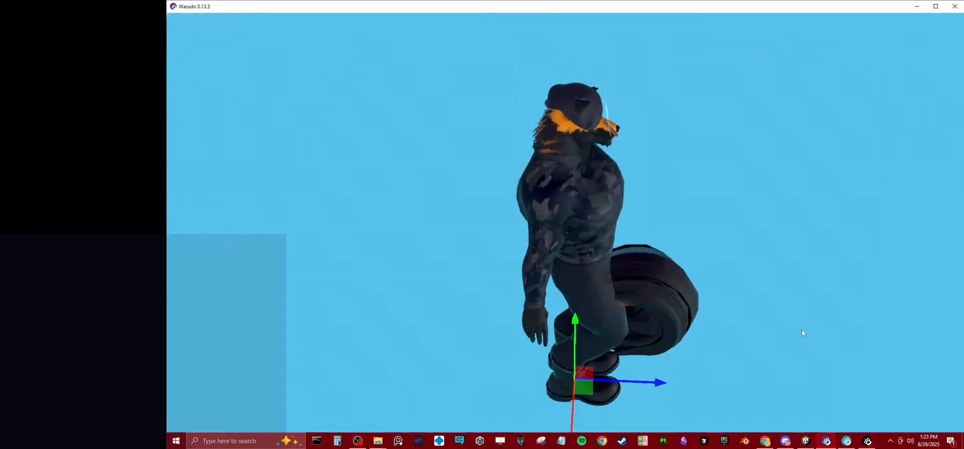
Step: Return to Unity and select the Cigar object inside the FoxHound
click(806, 440)
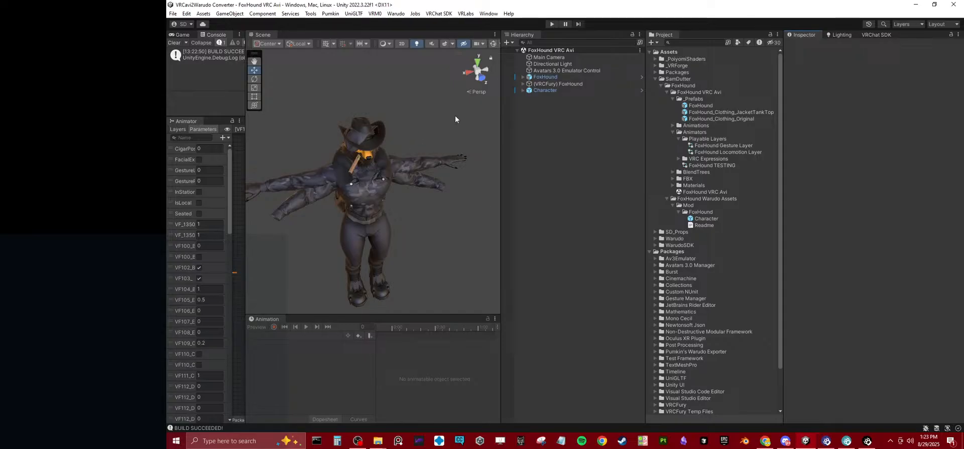
click(522, 77)
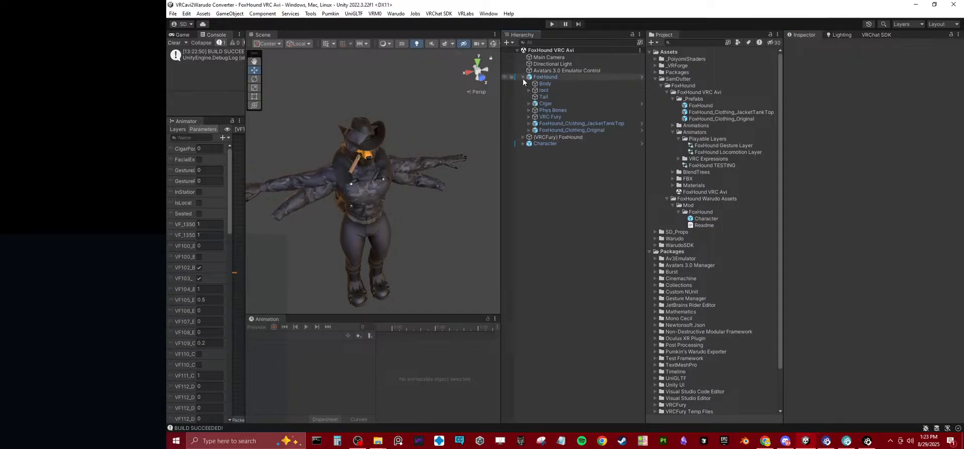
click(529, 103)
click(544, 103)
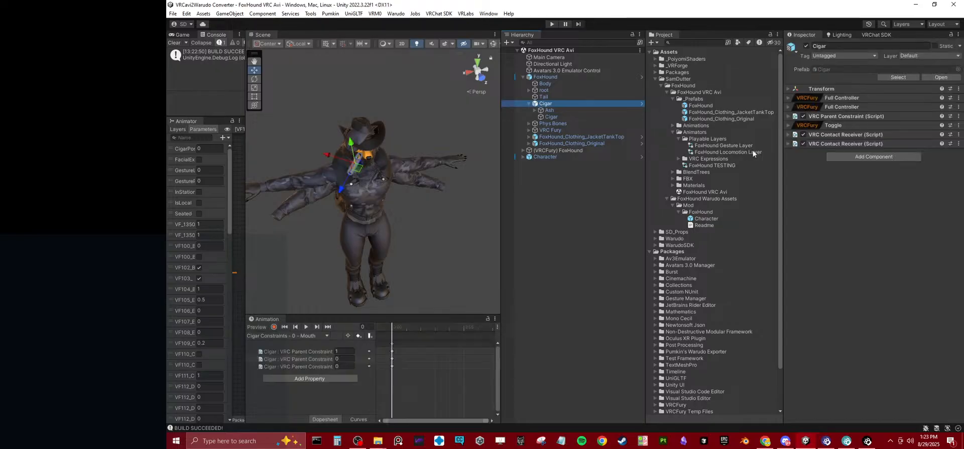
Step: Examine the Cigar's Full Controller, VRC Contact Receiver, Toggle and VRC Parent Constraint components
click(855, 106)
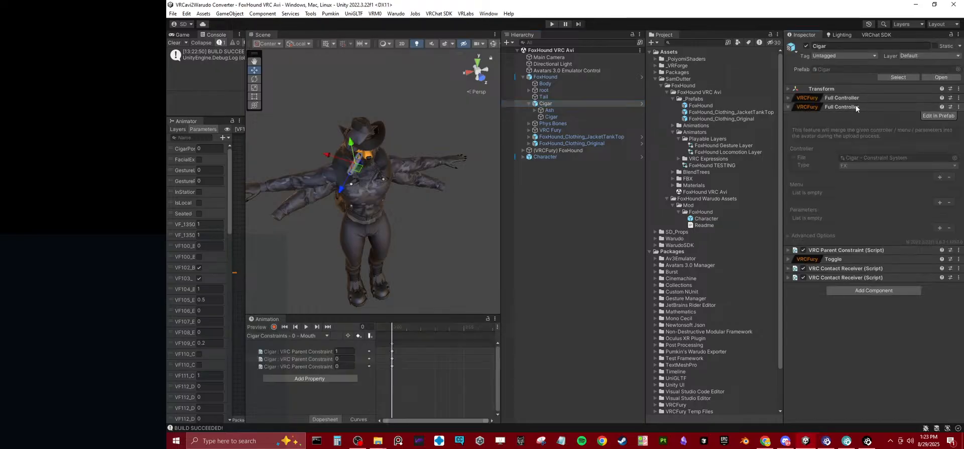
click(854, 106)
click(851, 97)
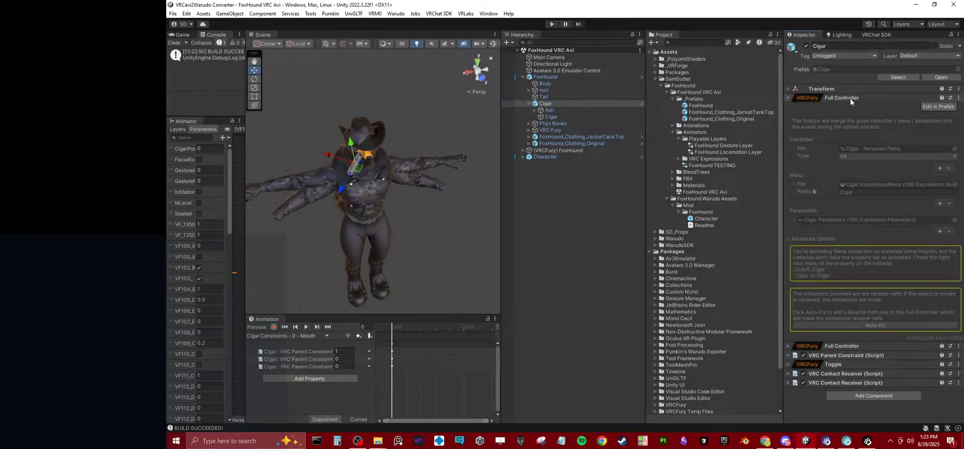
click(851, 98)
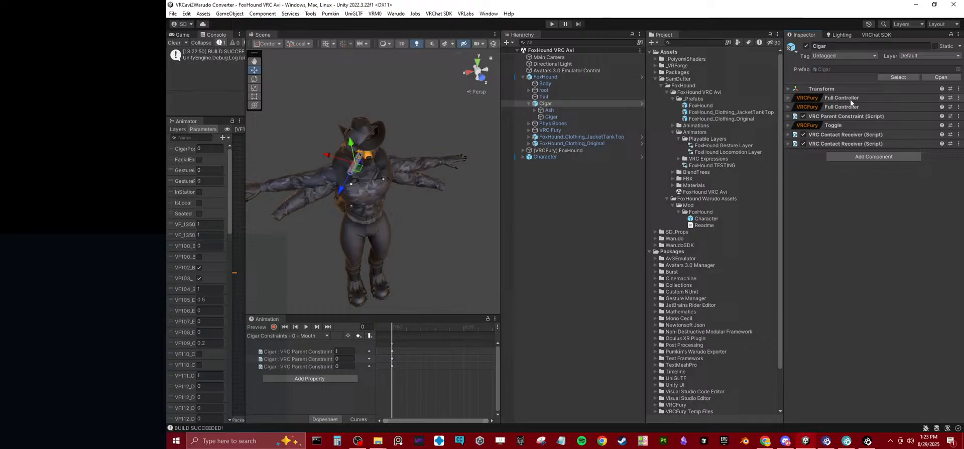
click(834, 136)
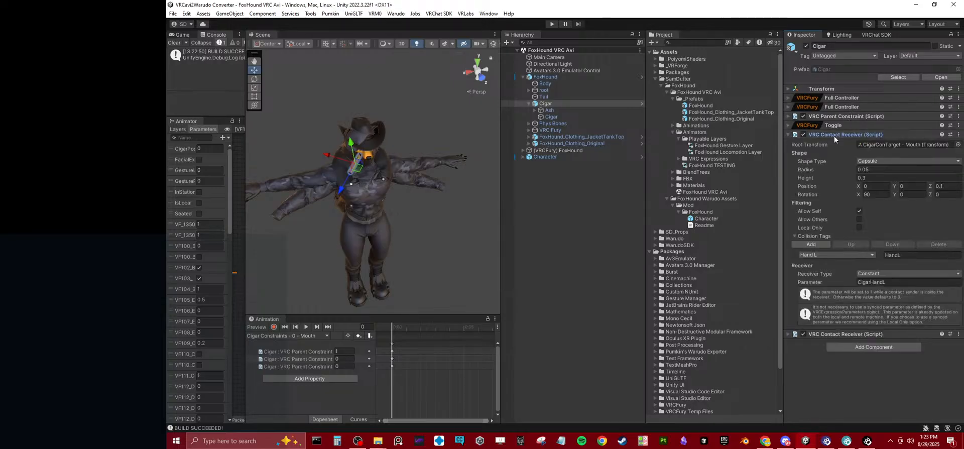
click(834, 135)
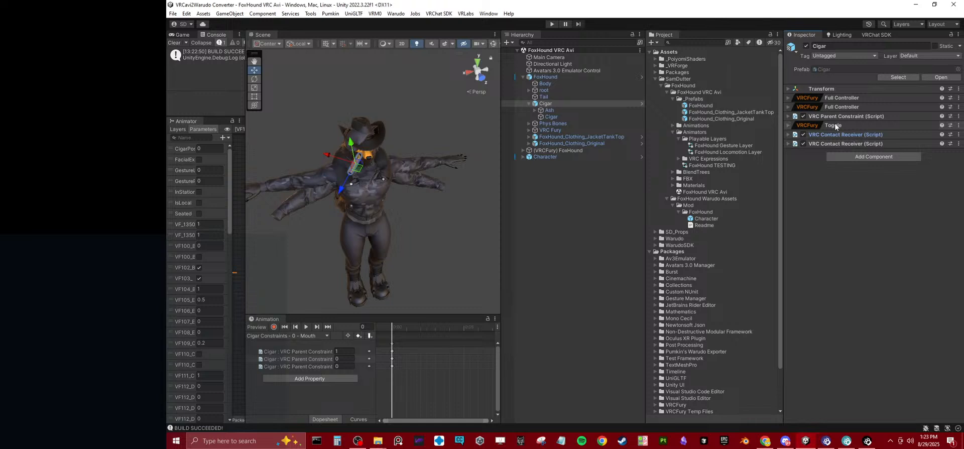
click(835, 125)
click(836, 124)
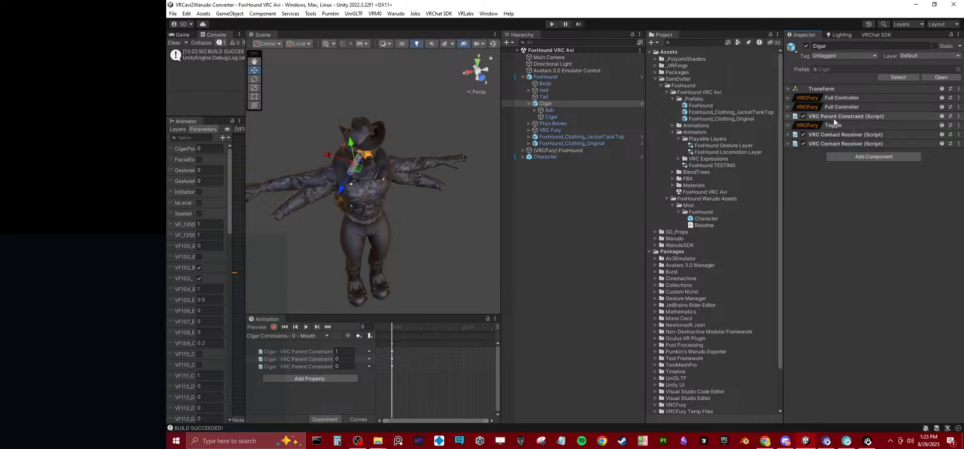
click(834, 117)
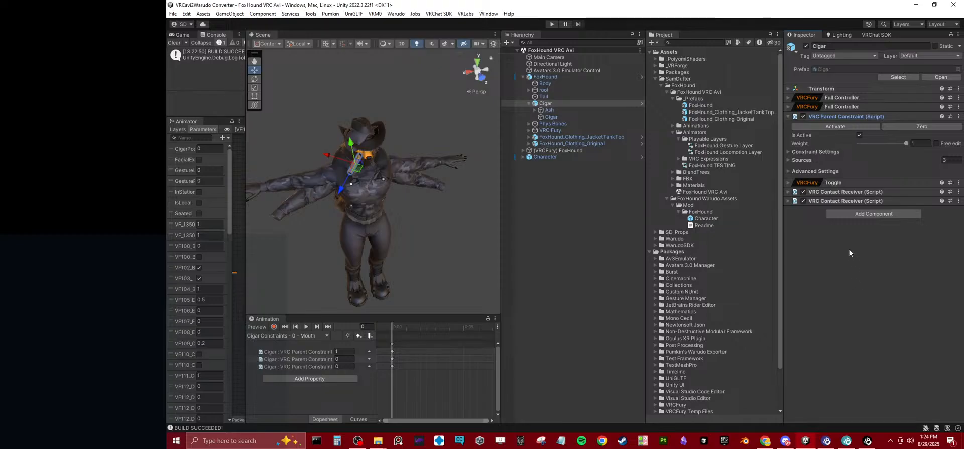
Step: Add a Unity Parent Constraint component to the Cigar and give it three empty sources
click(849, 216)
text(paren)
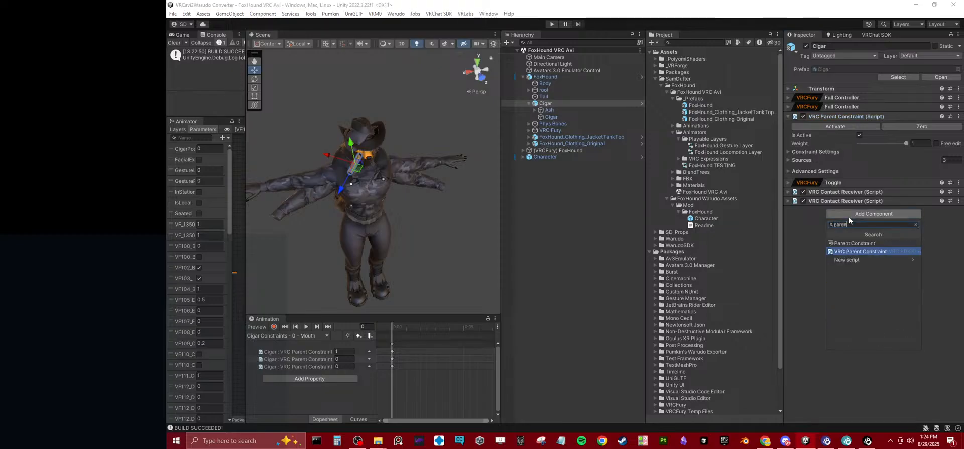
key(Up)
key(Return)
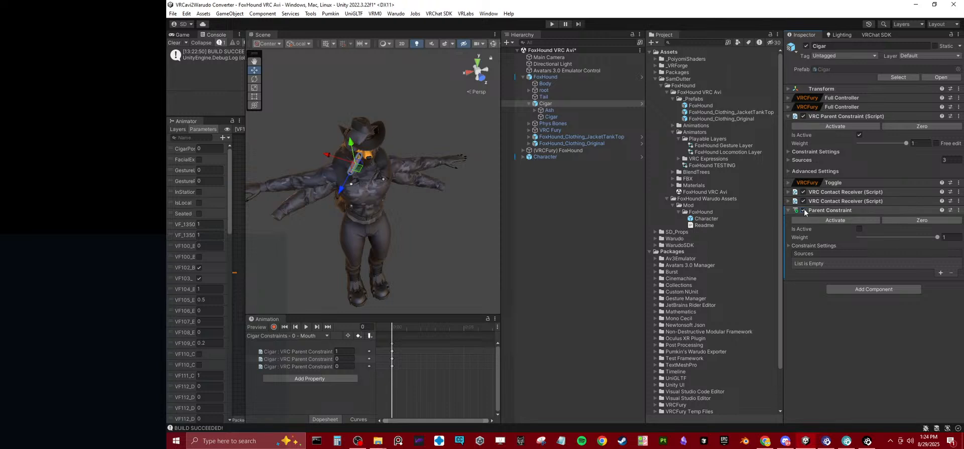
click(939, 273)
click(941, 280)
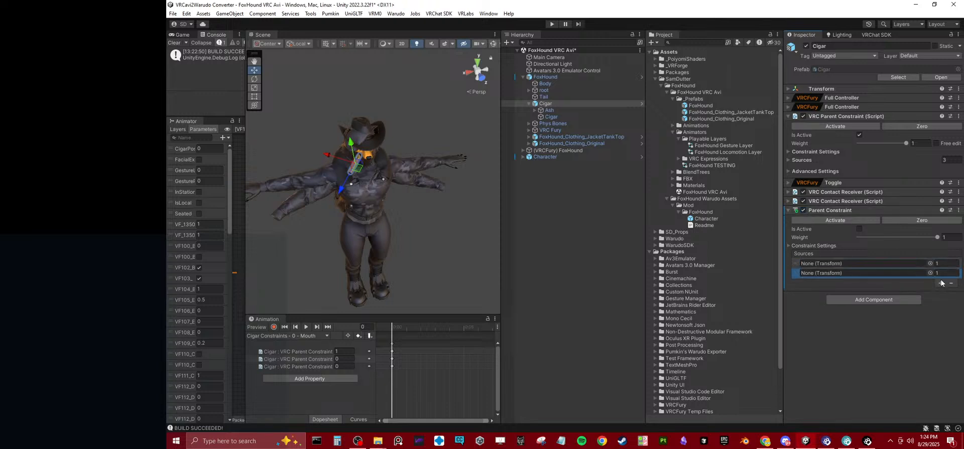
click(941, 282)
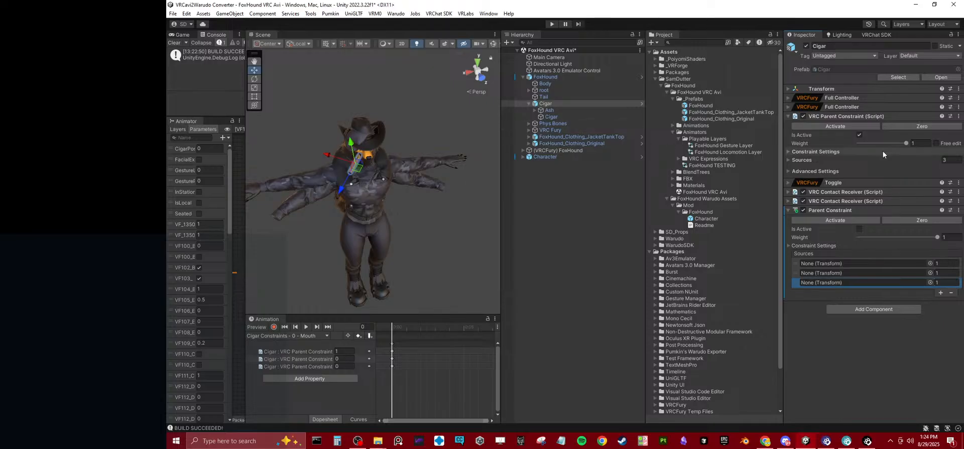
Step: Assign the CigarConTarget Mouth, Hand L and Hand R objects as the three sources of the Cigar's Unity Parent Constraint
click(790, 150)
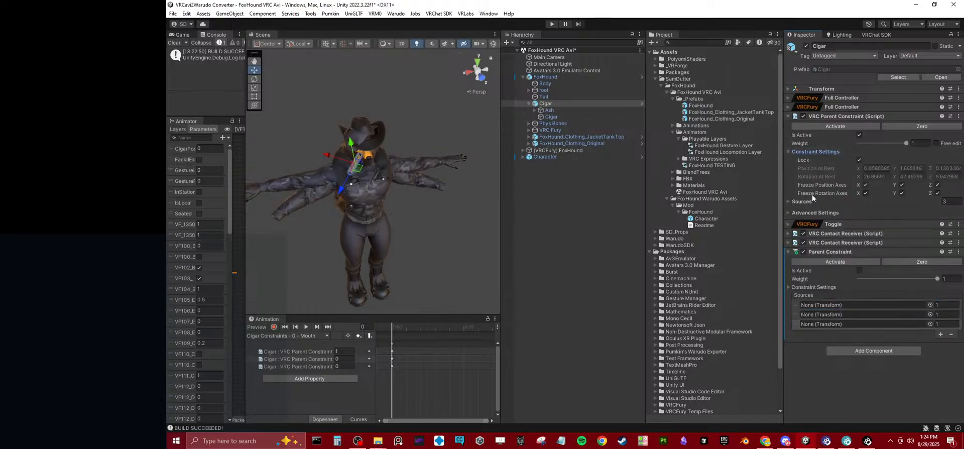
click(791, 151)
click(788, 159)
click(886, 179)
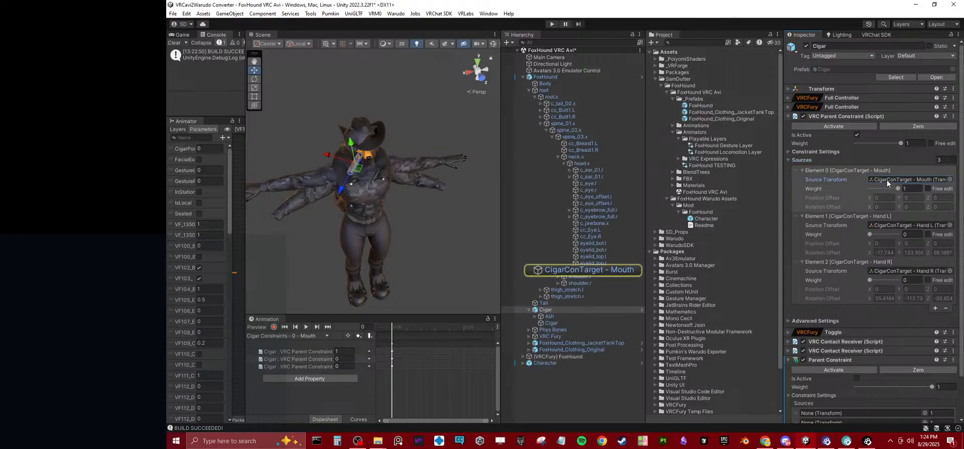
scroll(917, 351, down, 2)
drag(634, 270, 857, 365)
click(885, 181)
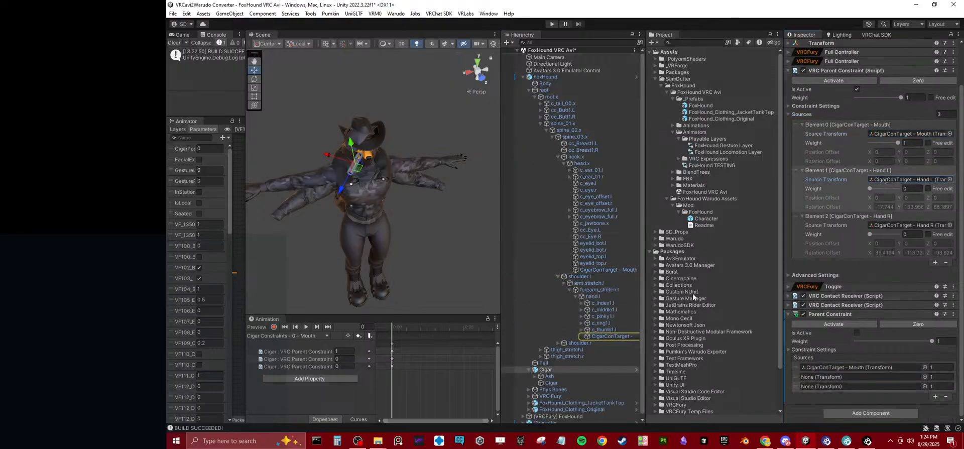
drag(626, 336, 819, 376)
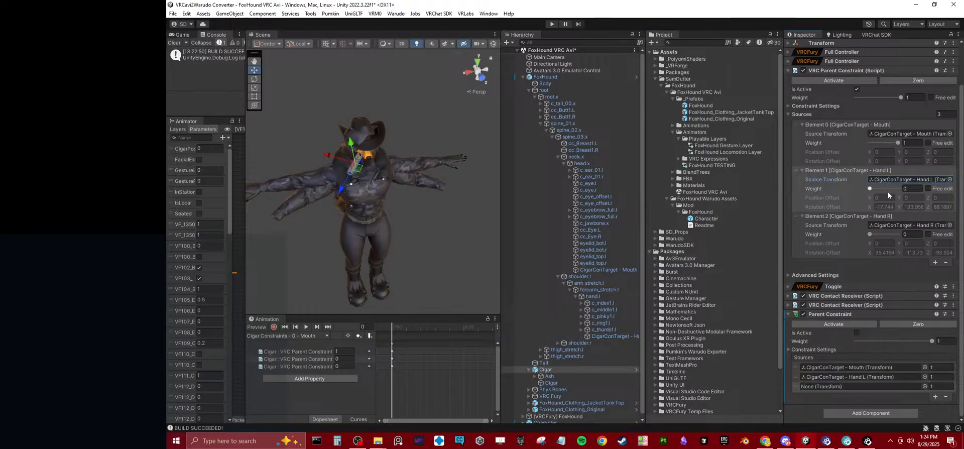
click(893, 226)
drag(608, 402, 857, 387)
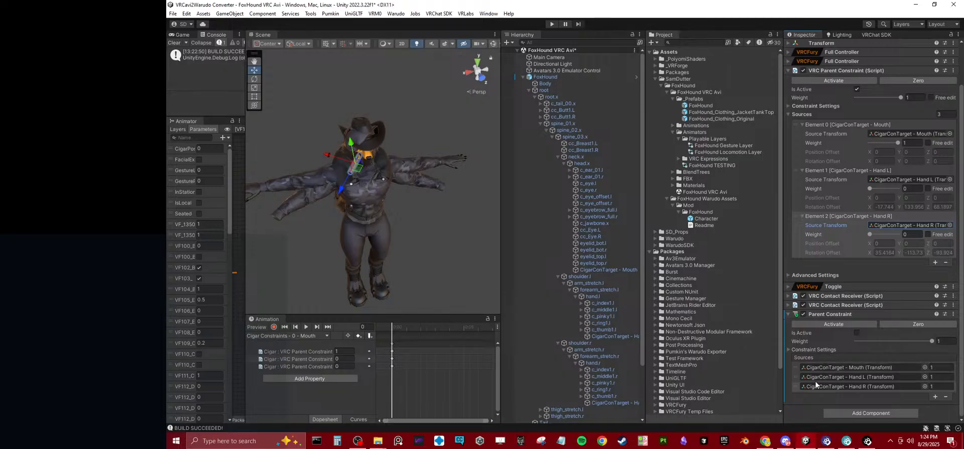
Step: Activate the Cigar's Parent Constraint and zero its source offsets
click(809, 351)
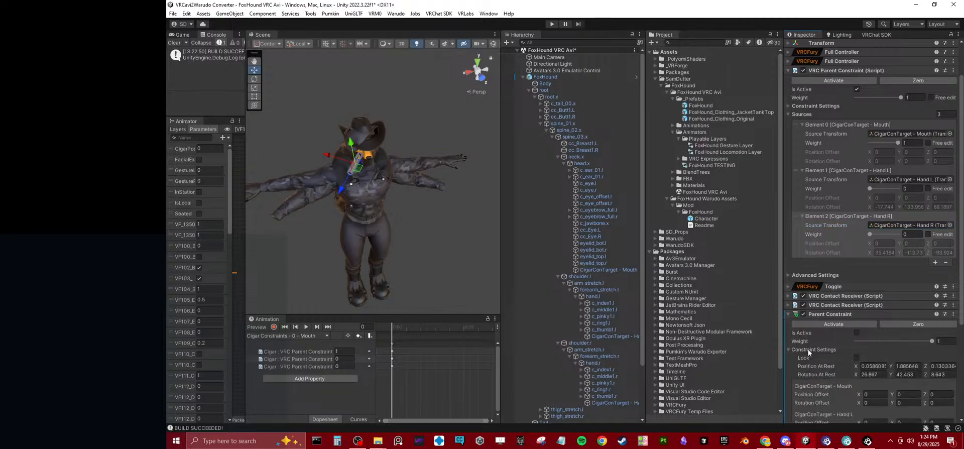
click(828, 324)
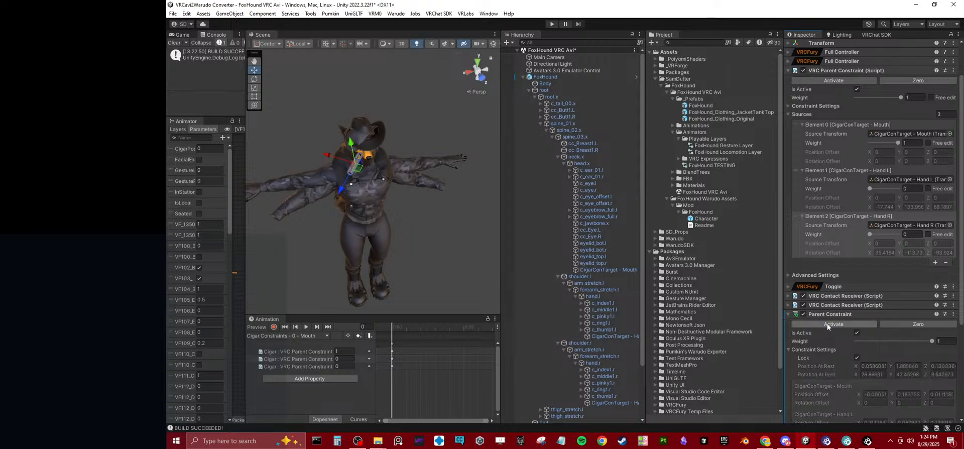
click(894, 325)
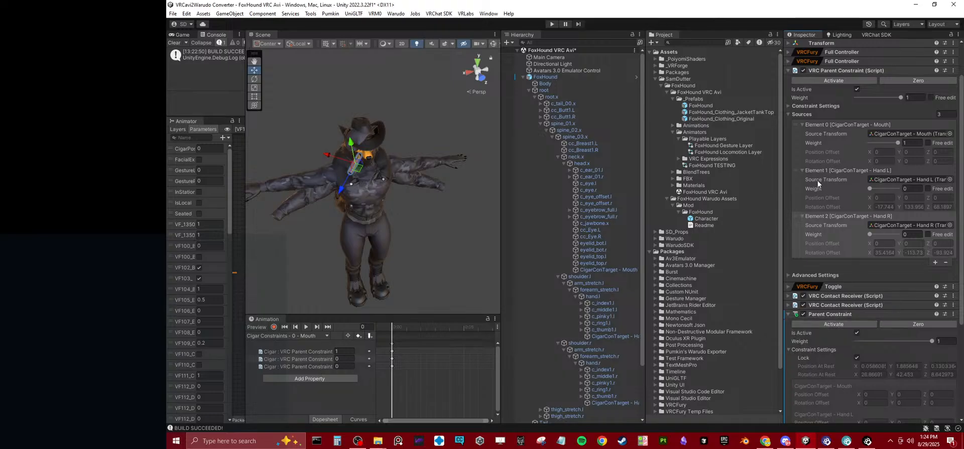
Step: Select the FoxHound root and enlarge the animation editor showing the Cigar Constraints - 0 - Mouth clip
click(541, 76)
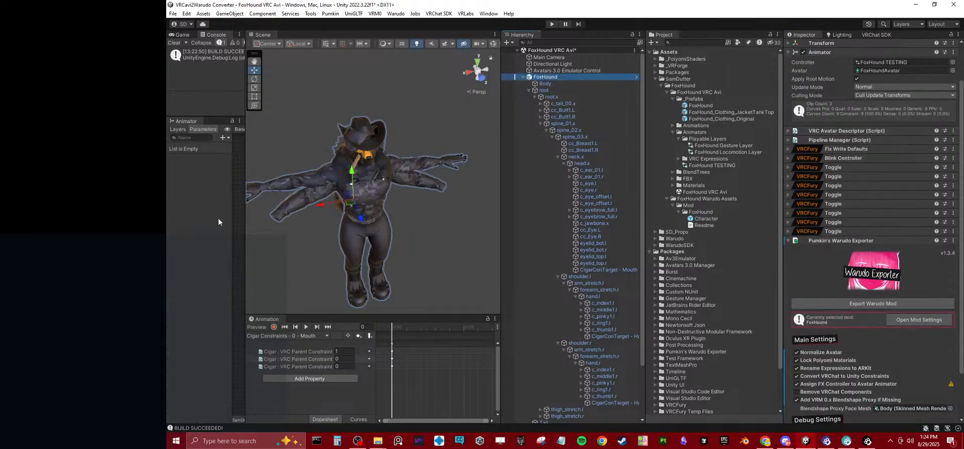
drag(245, 235, 397, 245)
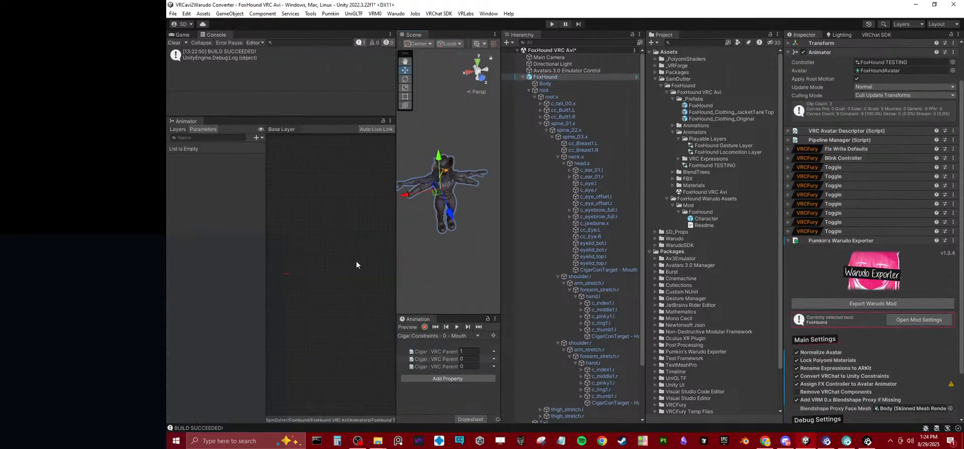
drag(396, 275, 208, 281)
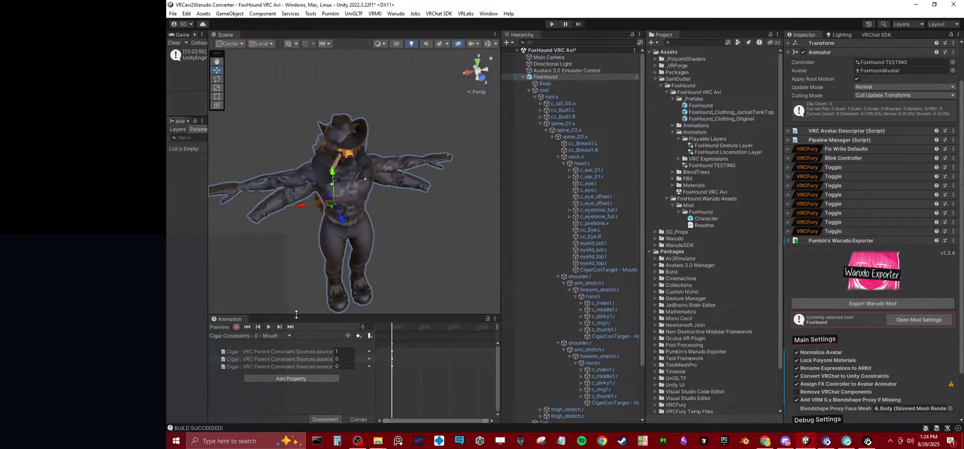
drag(296, 314, 297, 268)
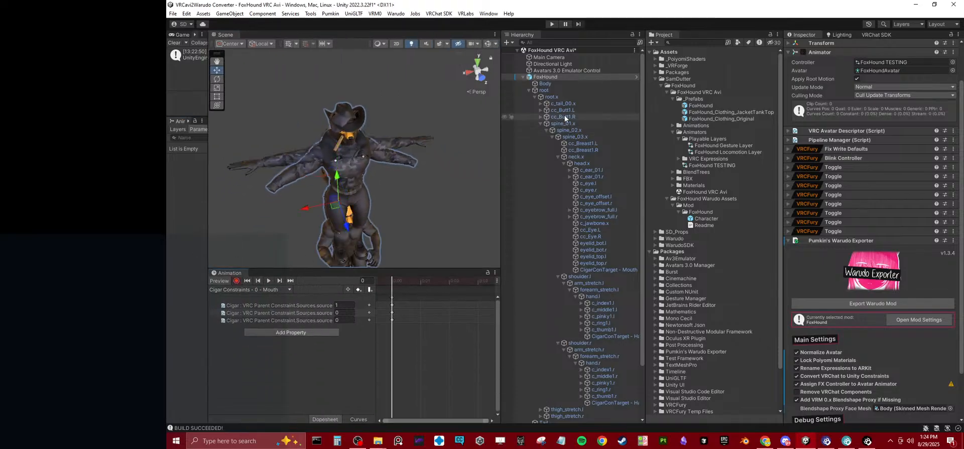
Step: Record the Cigar's Parent Constraint source weights in the Mouth clip as 1 for Mouth, 0 for Hand L and 0 for Hand R
click(529, 90)
click(546, 103)
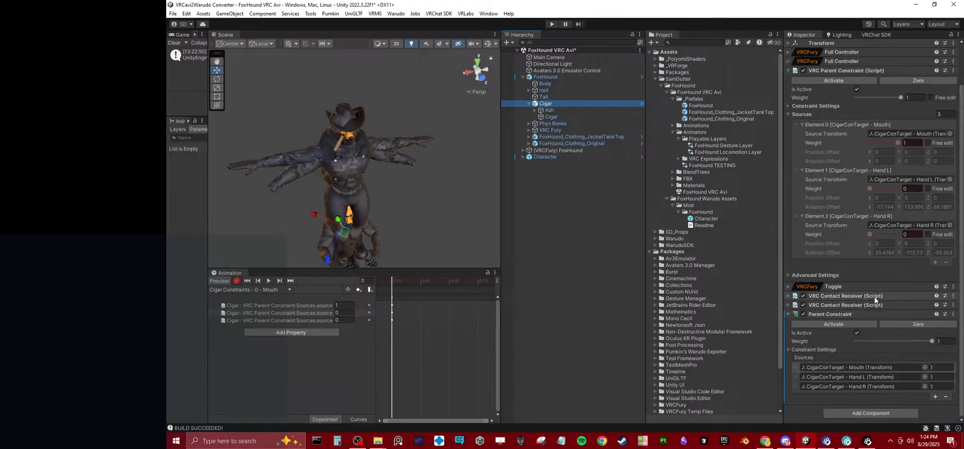
click(942, 367)
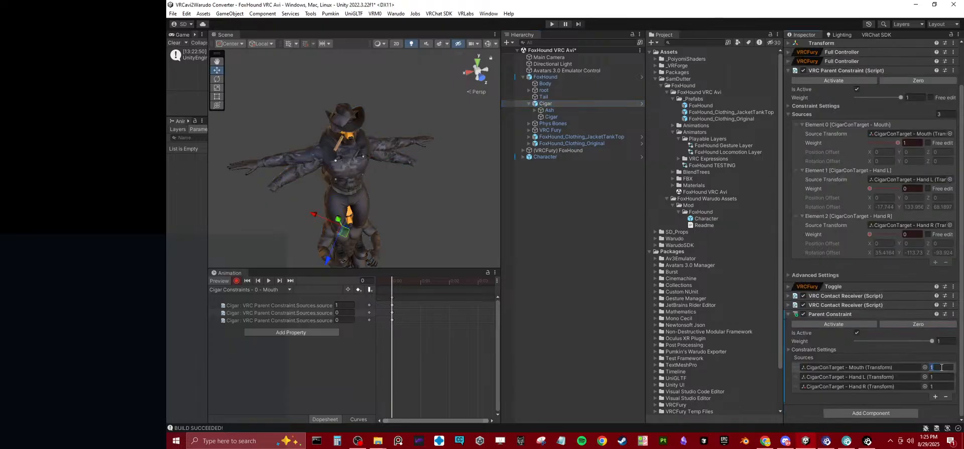
text(1)
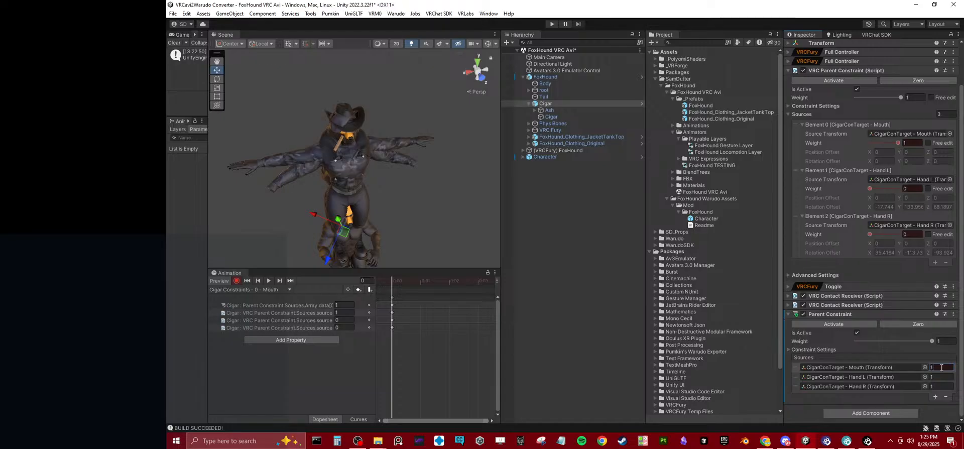
key(Tab)
text(0)
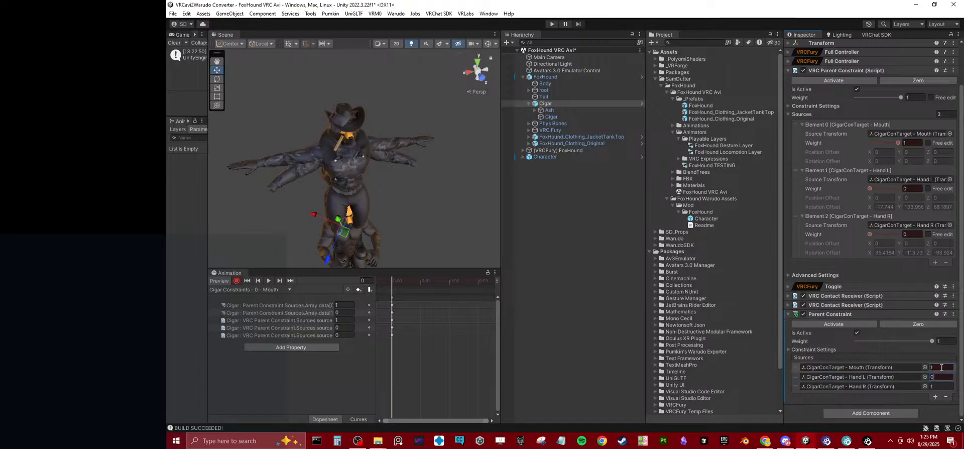
key(Tab)
text(0)
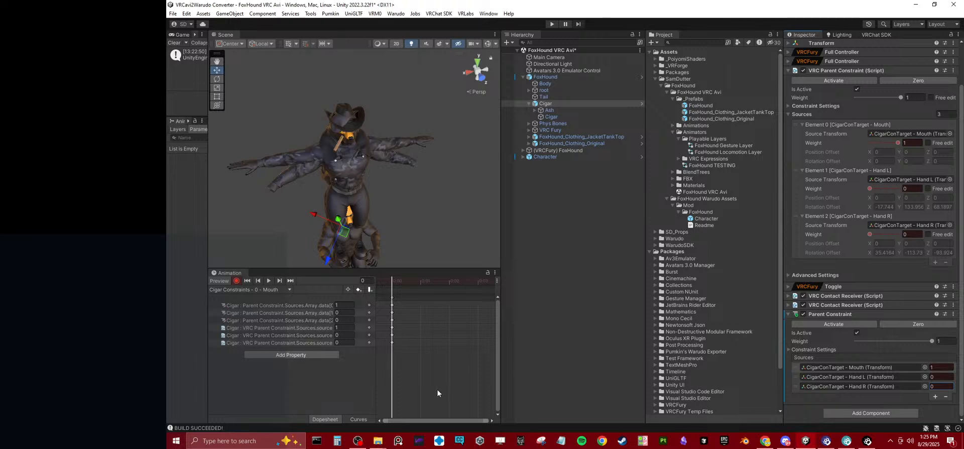
Step: Copy the Mouth clip's three VRC Parent Constraint weight curves and locate the cigar animation clips in SD_Props
click(287, 327)
shift+click(287, 340)
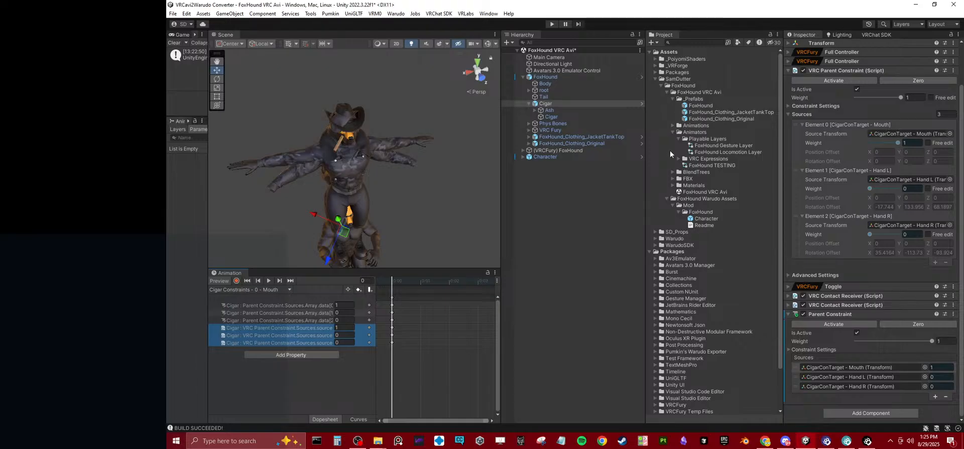
click(673, 126)
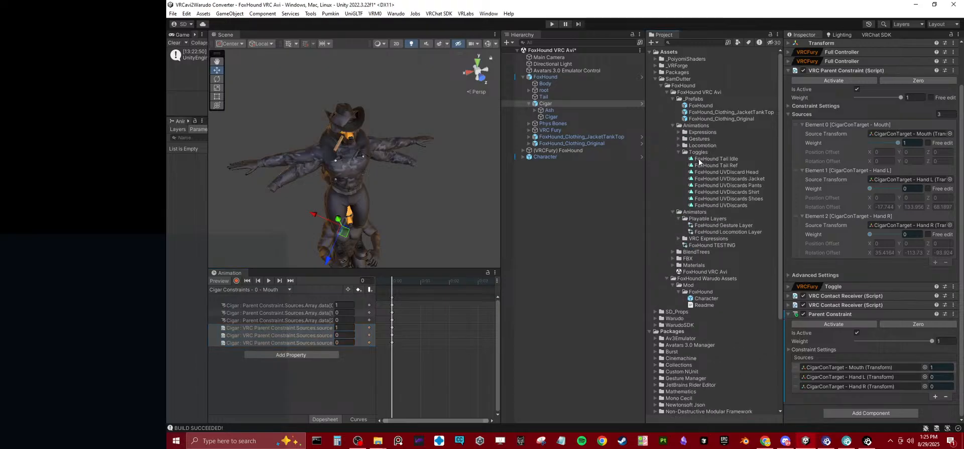
click(671, 125)
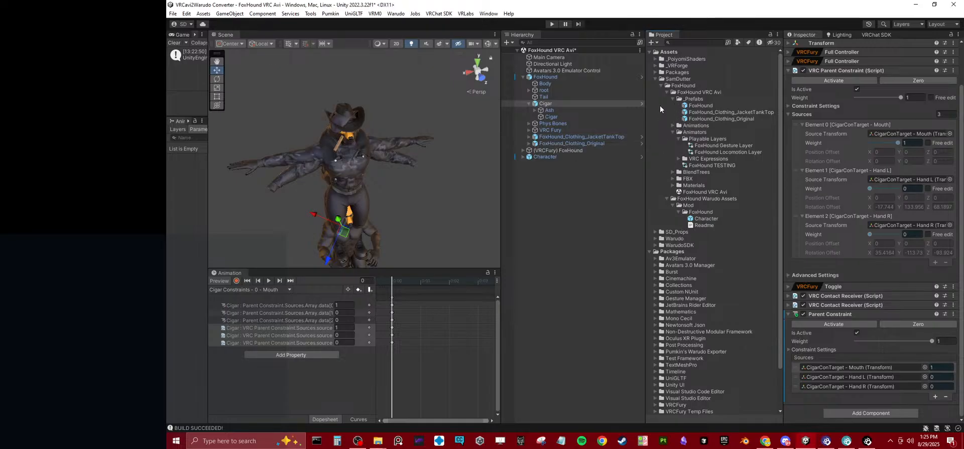
click(656, 80)
click(656, 79)
click(659, 84)
click(656, 80)
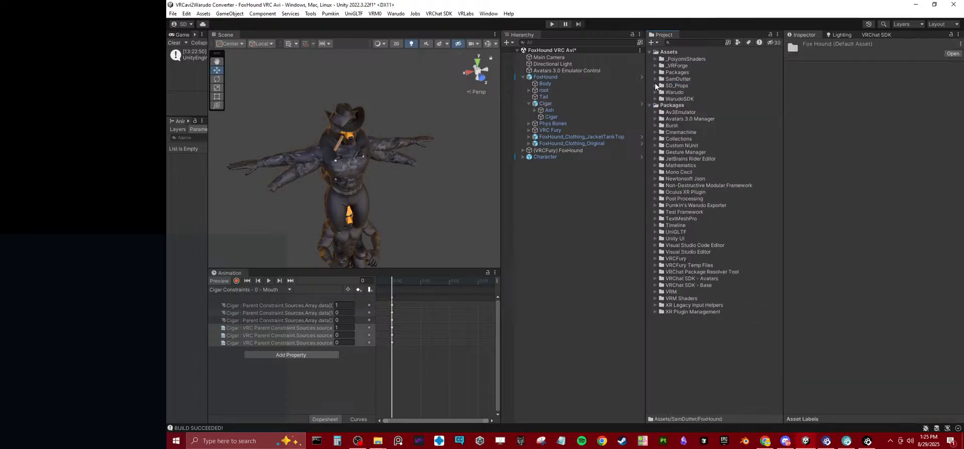
click(655, 85)
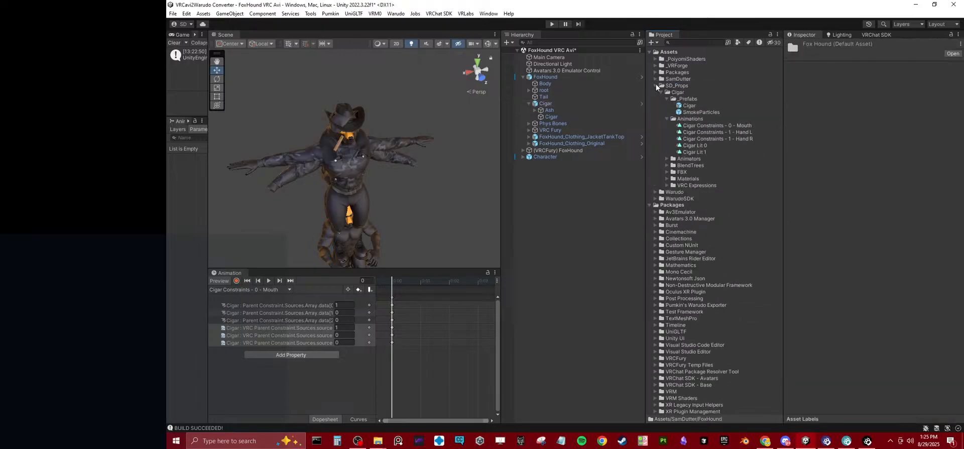
Step: Paste the copied VRC Parent Constraint weights into the Cigar Constraints - 1 - Hand L clip
click(701, 126)
click(701, 131)
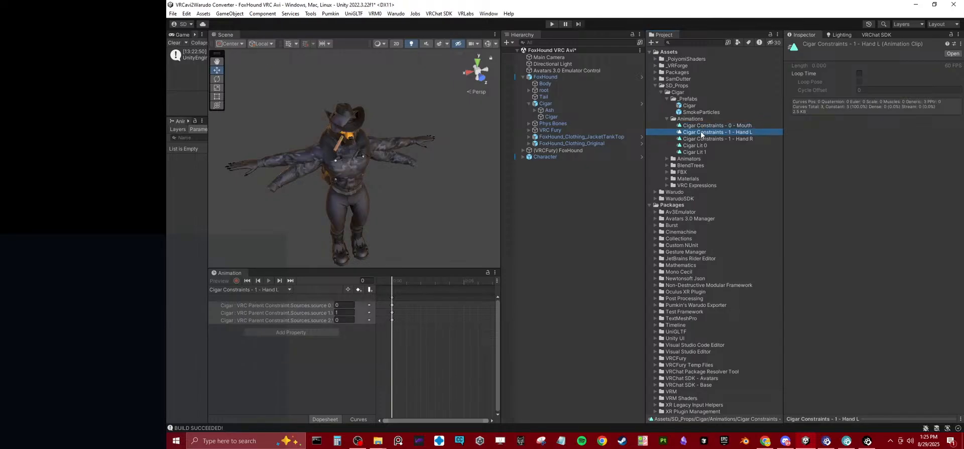
click(348, 358)
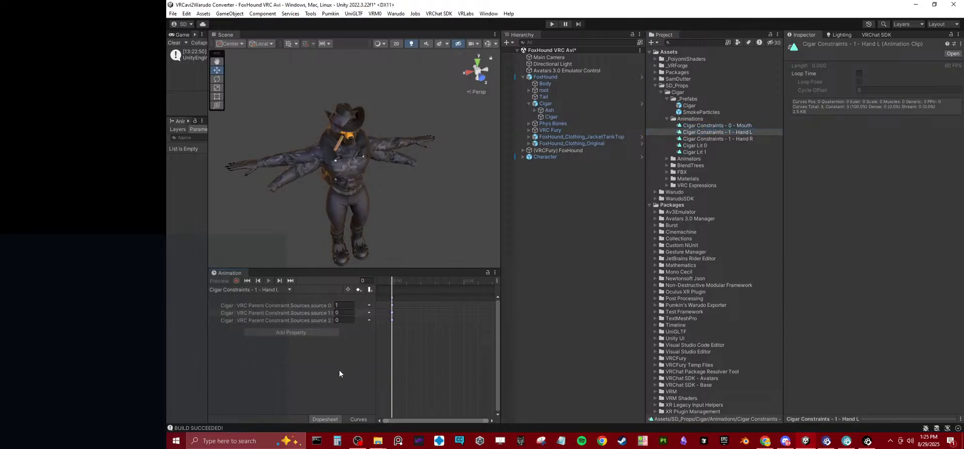
Step: Copy the three Unity Parent Constraint source weight curves from the Cigar Constraints - 0 - Mouth clip
click(718, 126)
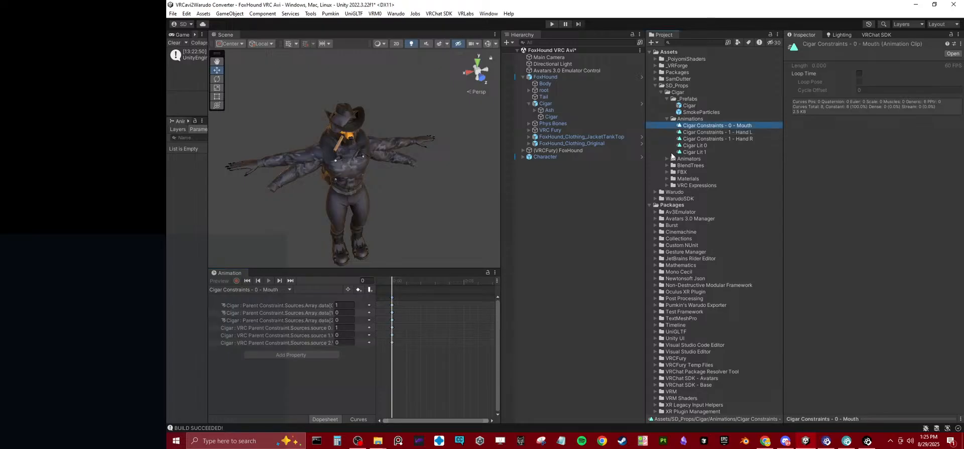
click(278, 334)
click(276, 328)
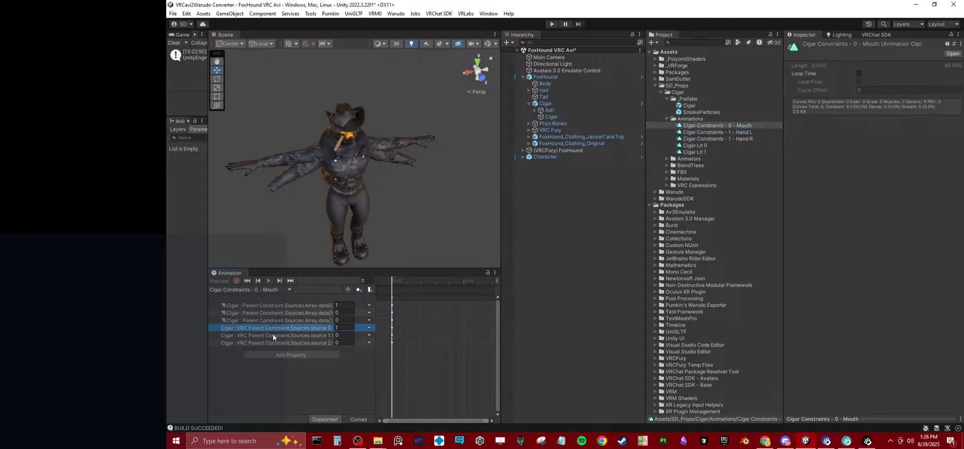
click(270, 319)
shift+click(270, 306)
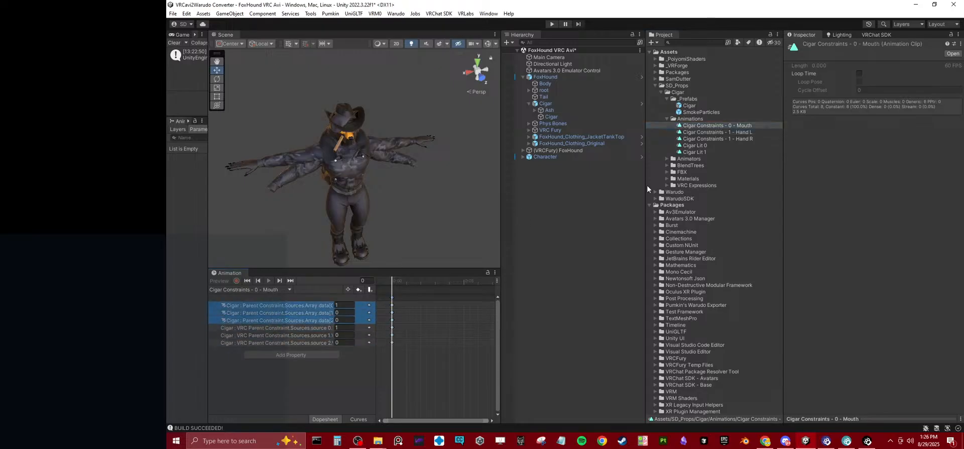
Step: Try pasting the Unity Parent Constraint weight curves into the Hand L clip, and undo the paste
click(718, 132)
click(344, 370)
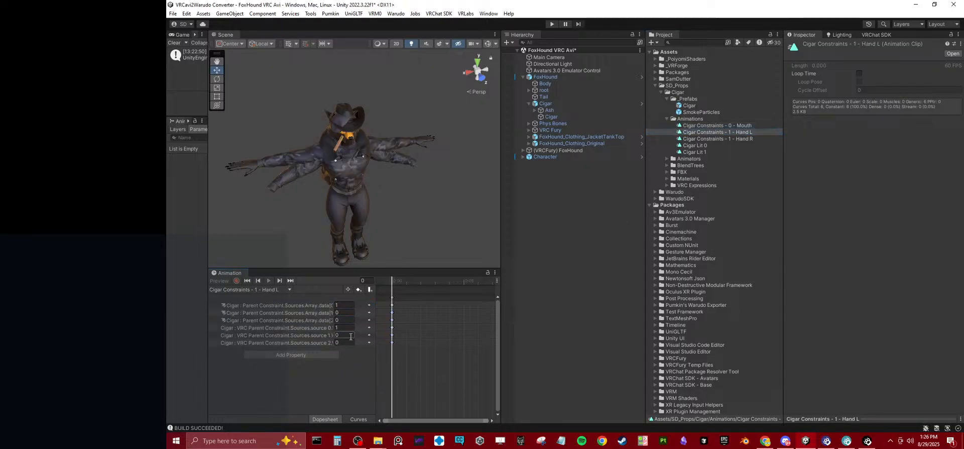
click(348, 329)
click(347, 333)
key(ctrl+z)
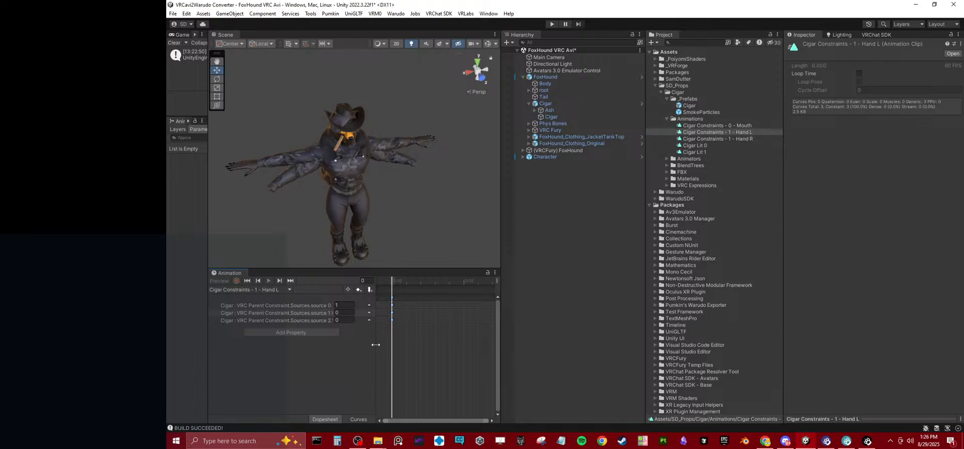
Step: Set the Hand L clip's VRC Parent Constraint weights to 0 for source 0 and 1 for source 1, and compare the other constraint clips
drag(498, 339, 576, 338)
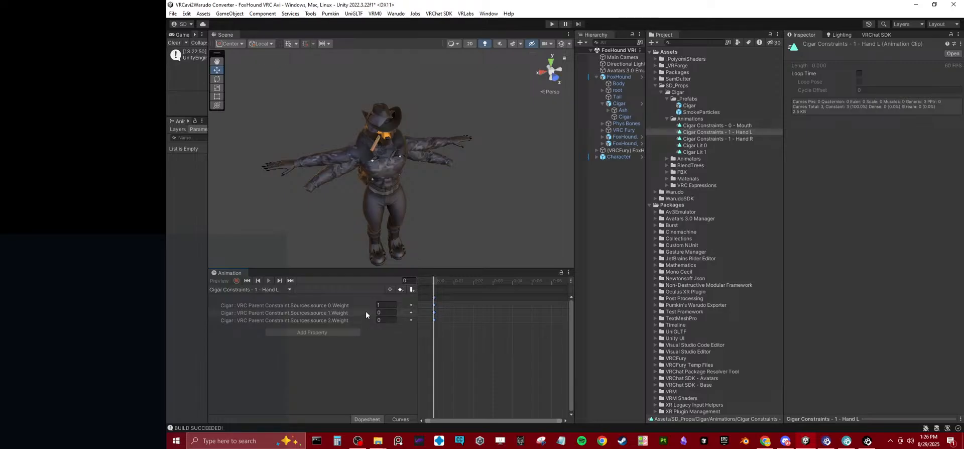
click(386, 307)
text(0)
key(Tab)
click(724, 125)
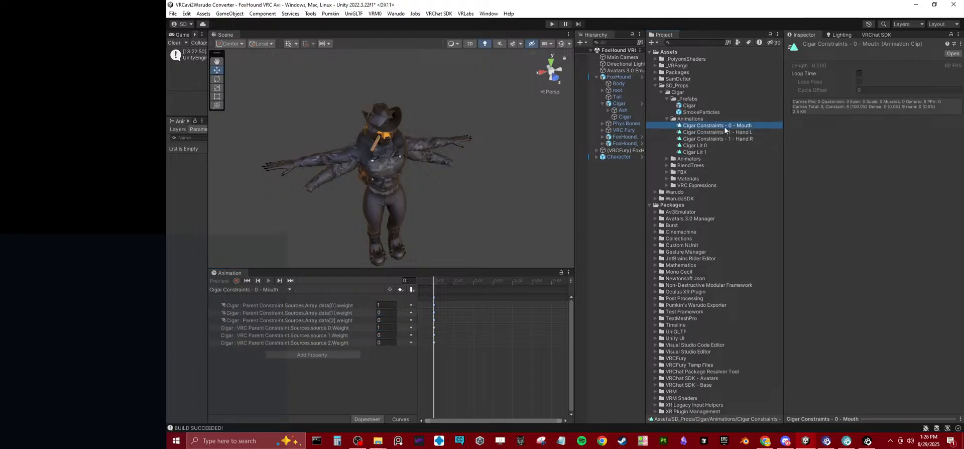
click(726, 132)
click(725, 138)
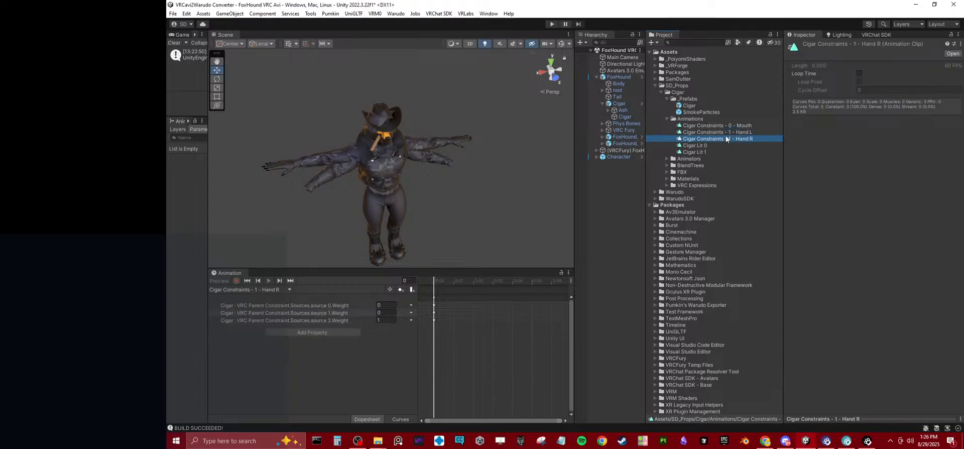
Step: Paste the Unity Parent Constraint weight curves into the Hand L clip, setting source 0 to 0 and source 1 to 1
click(724, 132)
click(372, 339)
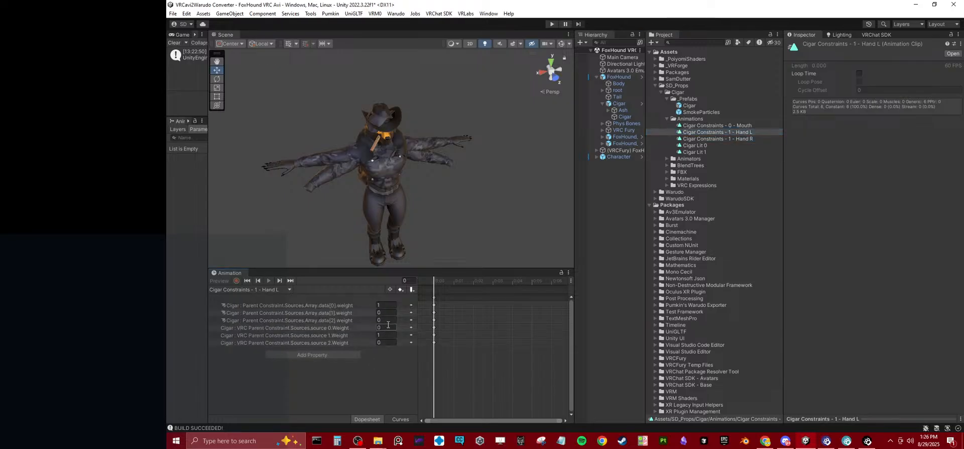
click(388, 329)
click(392, 306)
text(0)
key(Tab)
text(1)
Step: Paste the Unity Parent Constraint weight curves into the Hand R clip, set source 0 to 0 and source 2 to 1, and save
click(732, 140)
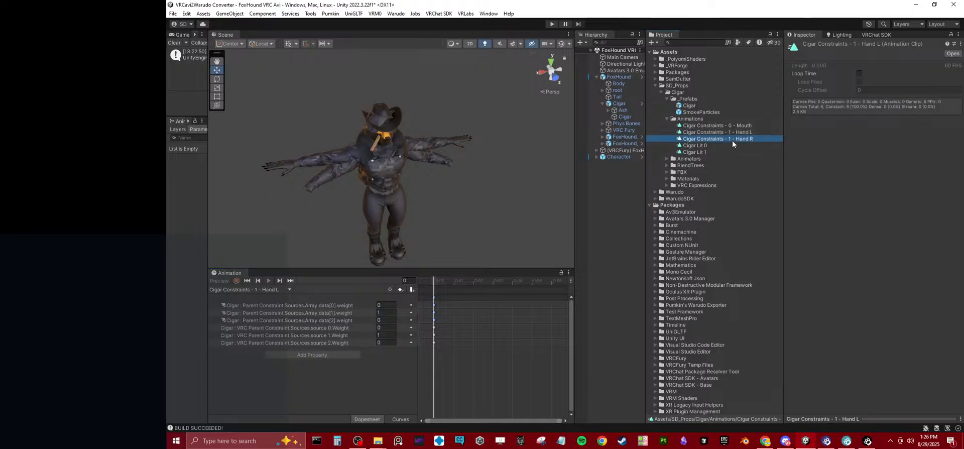
click(367, 352)
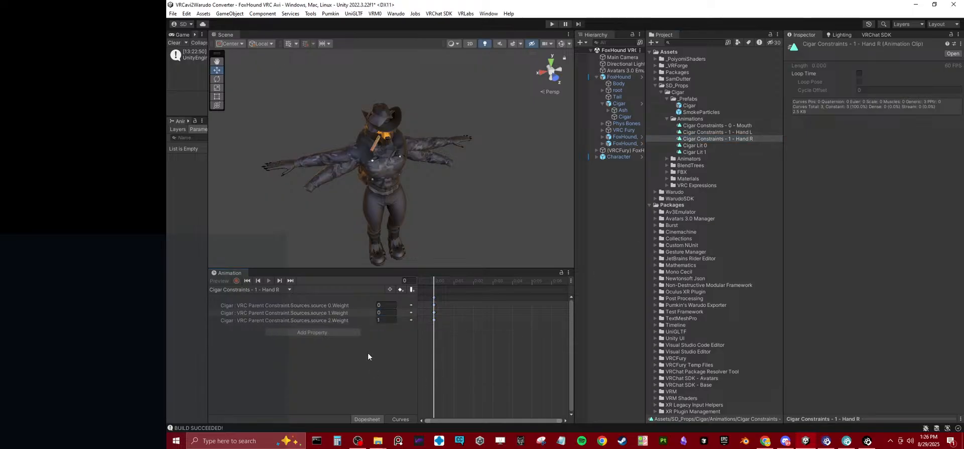
key(ctrl+v)
click(384, 305)
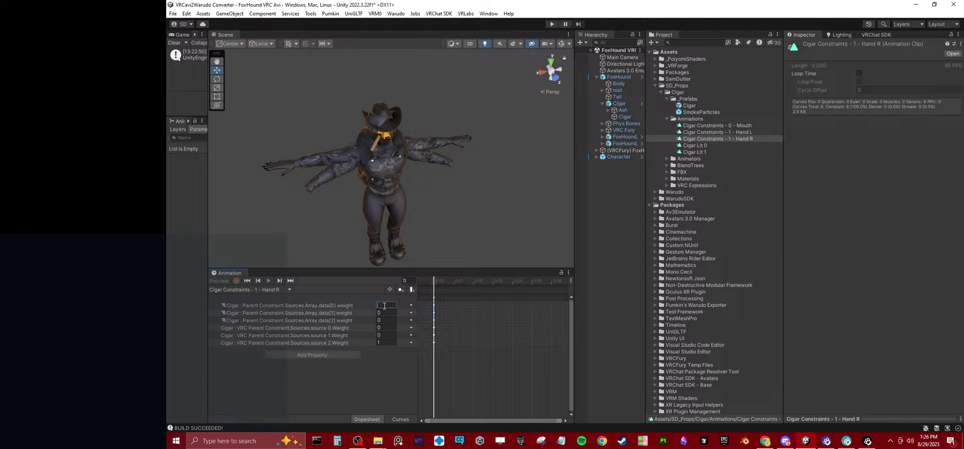
text(0)
key(Tab)
key(Tab)
text(1)
click(362, 382)
key(ctrl+s)
Step: Apply FoxHound's added Parent Constraint component on the Cigar as an override in the Cigar prefab
click(628, 78)
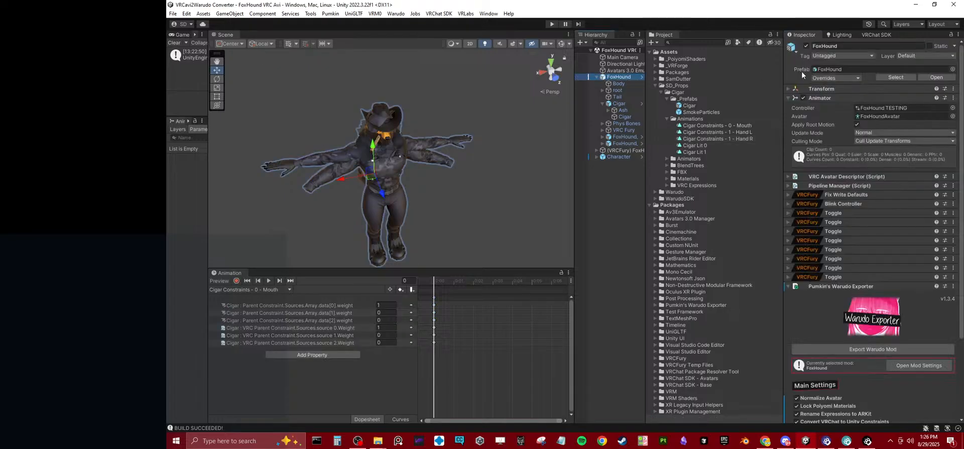
click(835, 79)
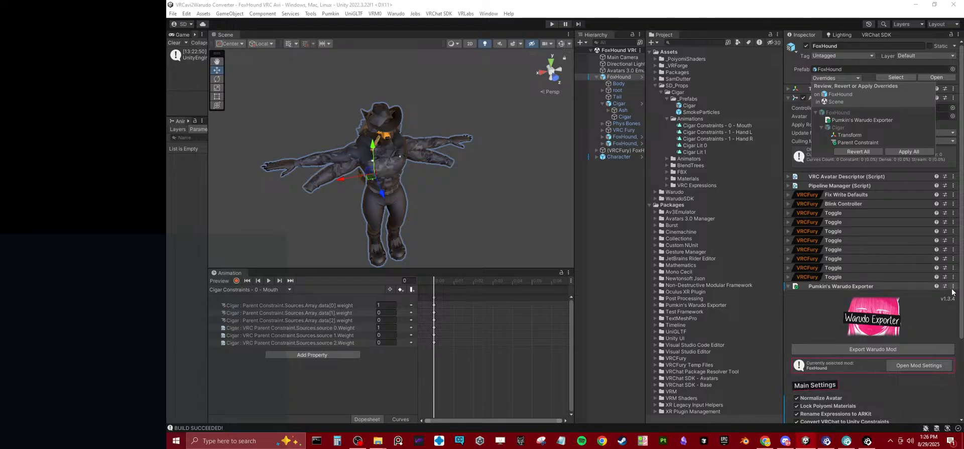
click(869, 143)
click(798, 144)
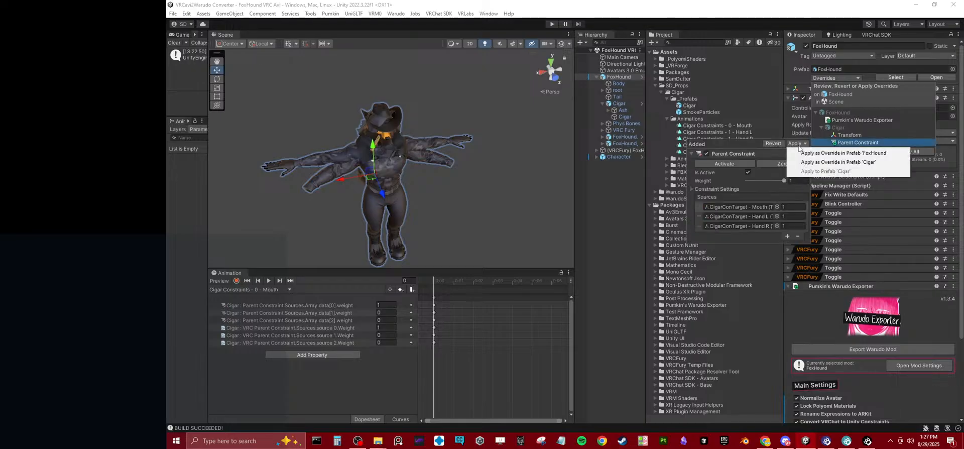
click(803, 162)
Step: Apply the Cigar's Transform override to the FoxHound prefab
click(861, 136)
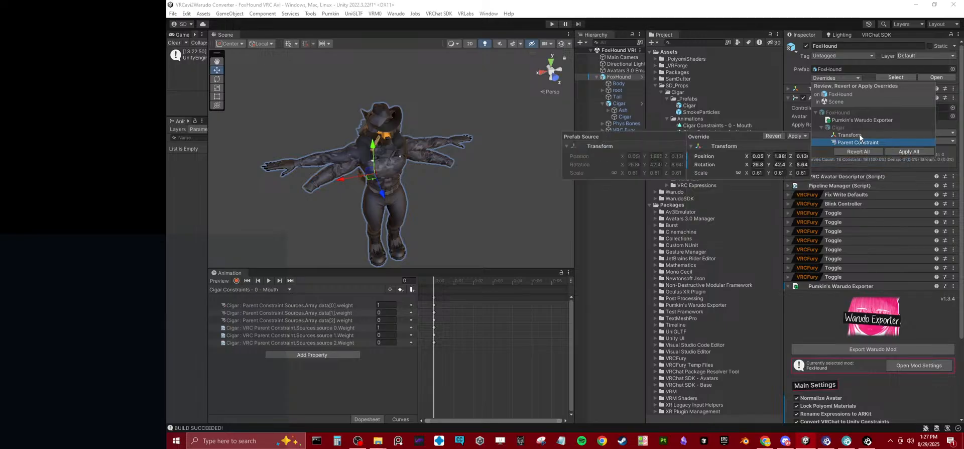
click(795, 137)
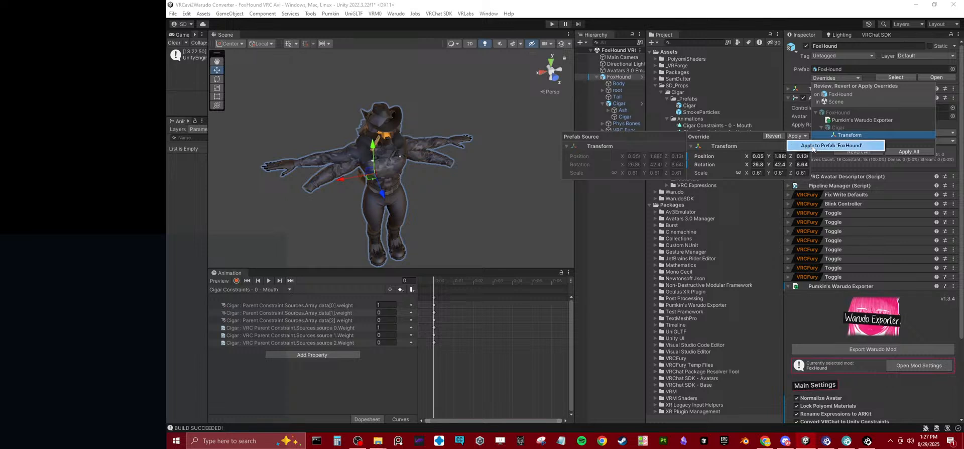
click(813, 146)
Step: Try to apply the Cigar's Parent Constraint source overrides, and revert all of FoxHound's remaining prefab overrides
click(827, 135)
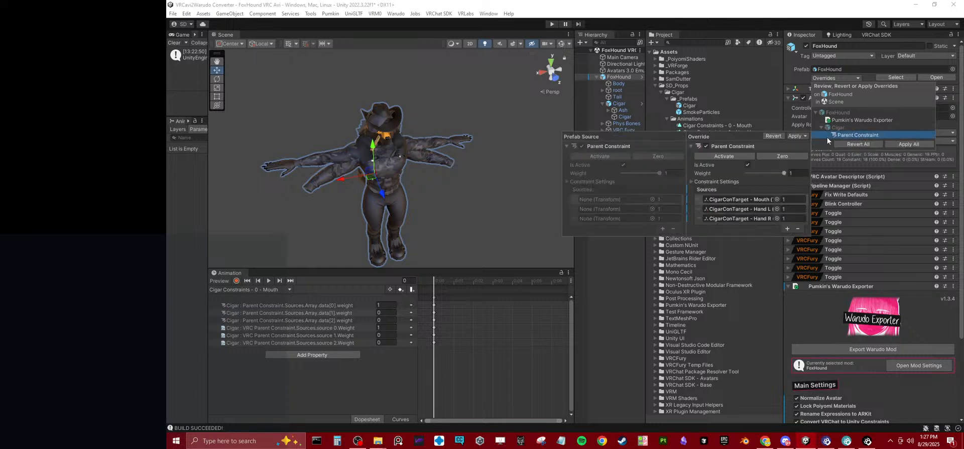
click(796, 135)
click(852, 155)
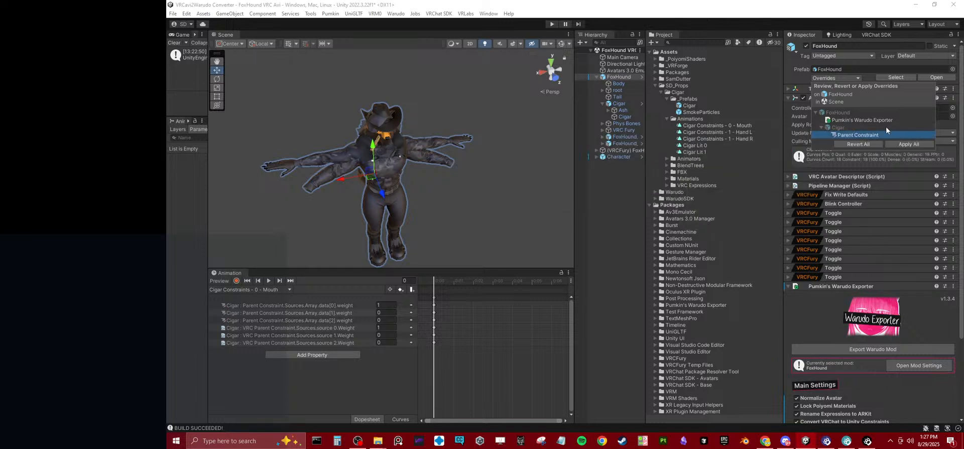
click(886, 126)
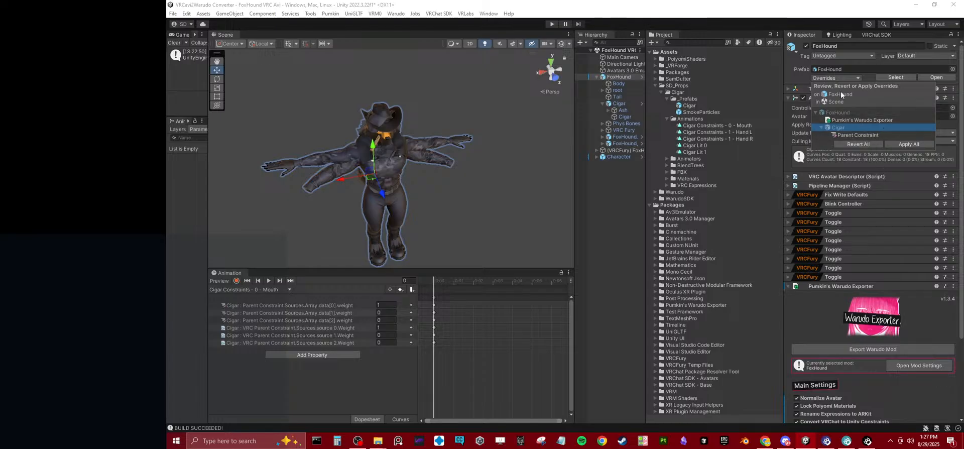
click(869, 143)
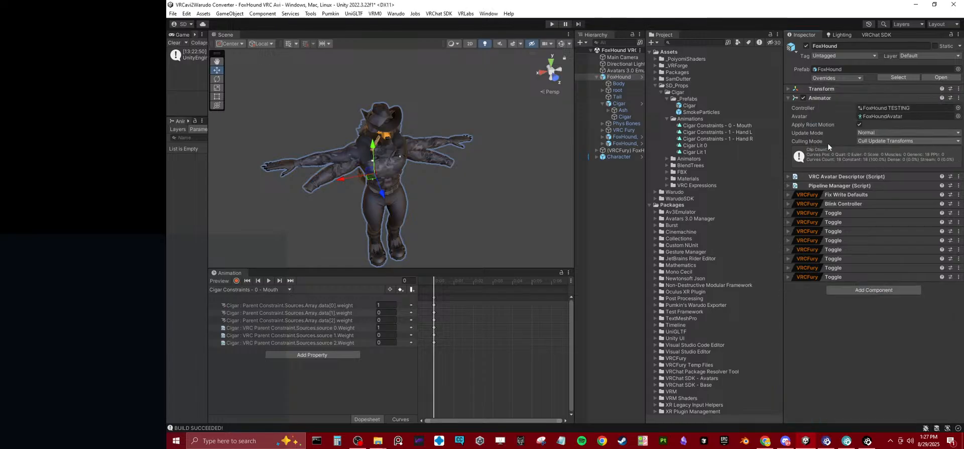
Step: Assign CigarConTarget - Mouth, Hand L and Hand R, in that order, as the sources of the Cigar's Unity Parent Constraint
click(623, 104)
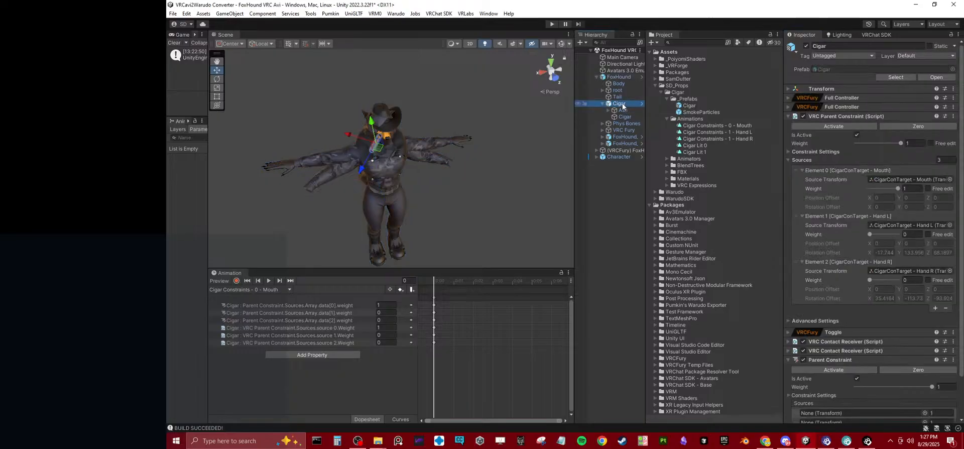
click(848, 116)
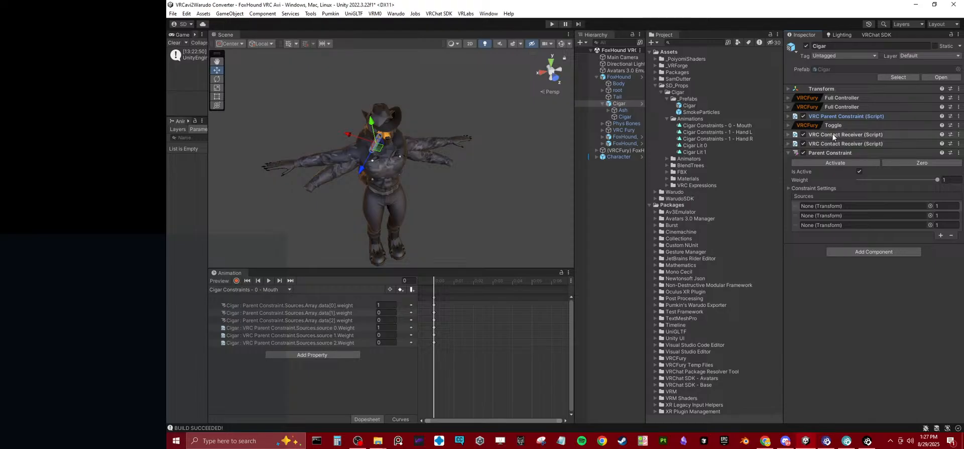
click(834, 116)
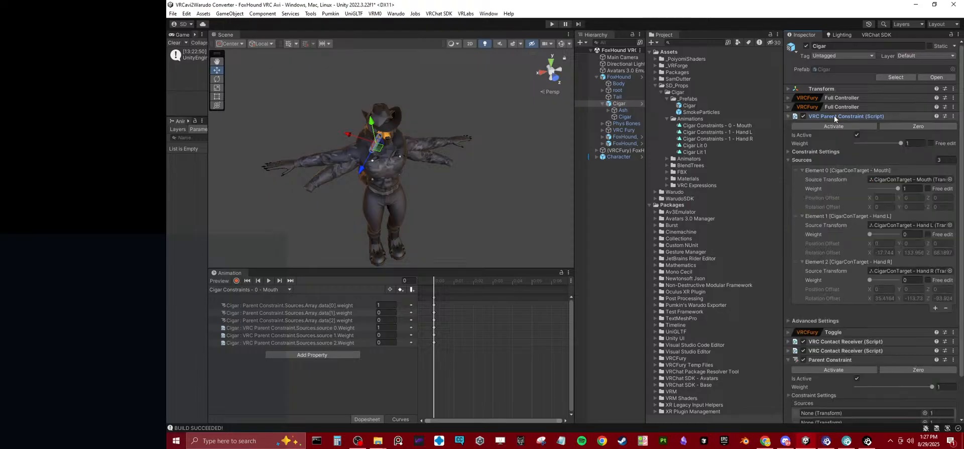
click(885, 180)
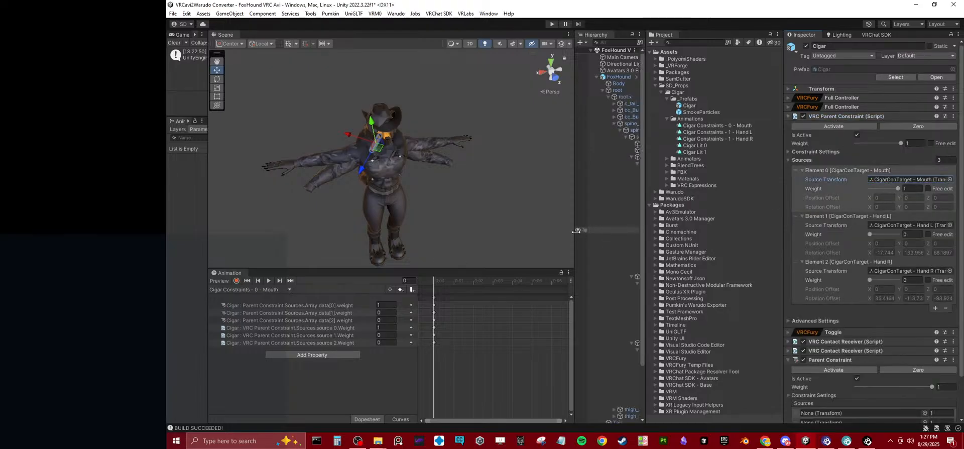
drag(576, 234, 470, 234)
scroll(911, 255, down, 3)
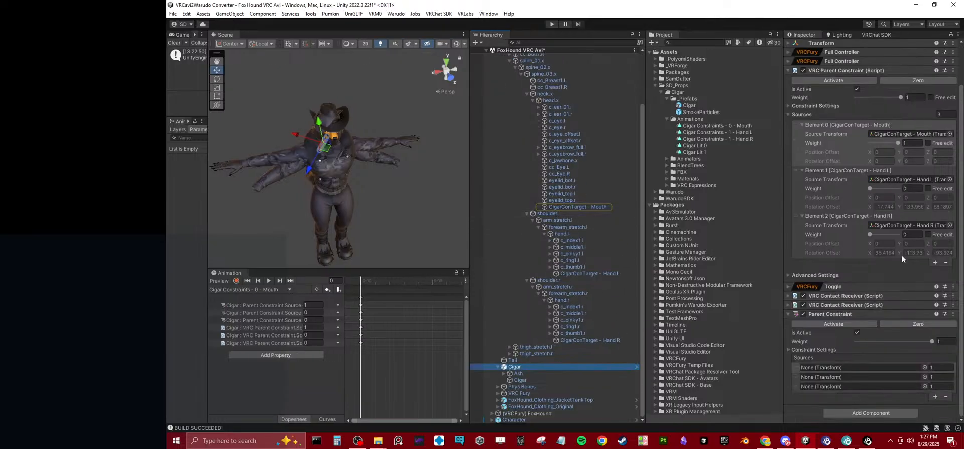
drag(578, 207, 834, 368)
click(909, 179)
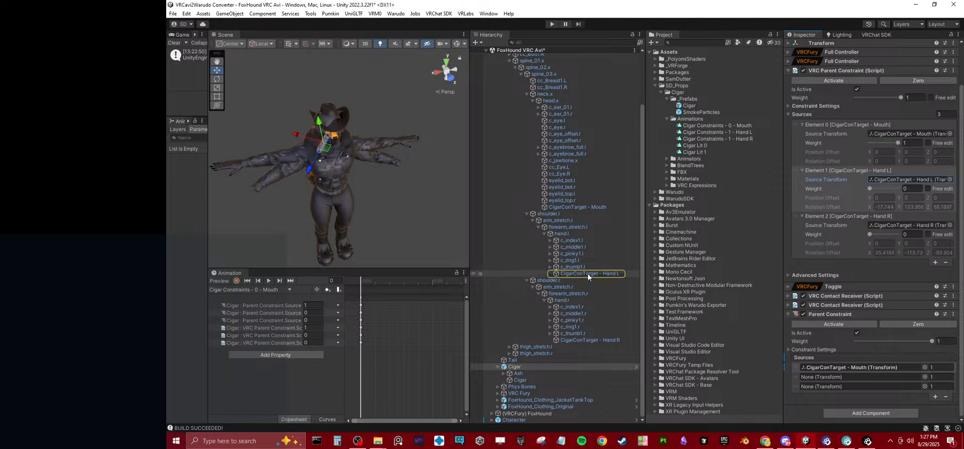
drag(588, 273, 854, 377)
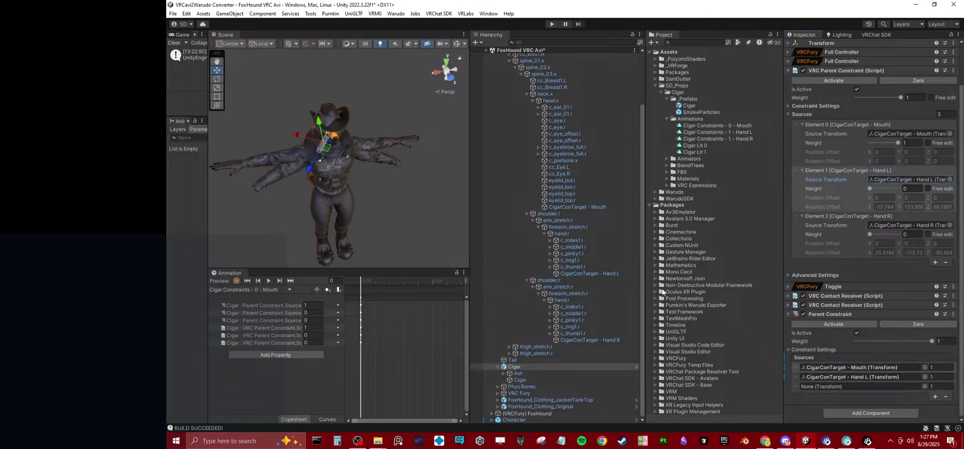
click(909, 226)
drag(591, 340, 853, 386)
Step: Set the Hand L and Hand R source weights of the Cigar's Parent Constraint to 0, and collapse both constraint components
click(950, 374)
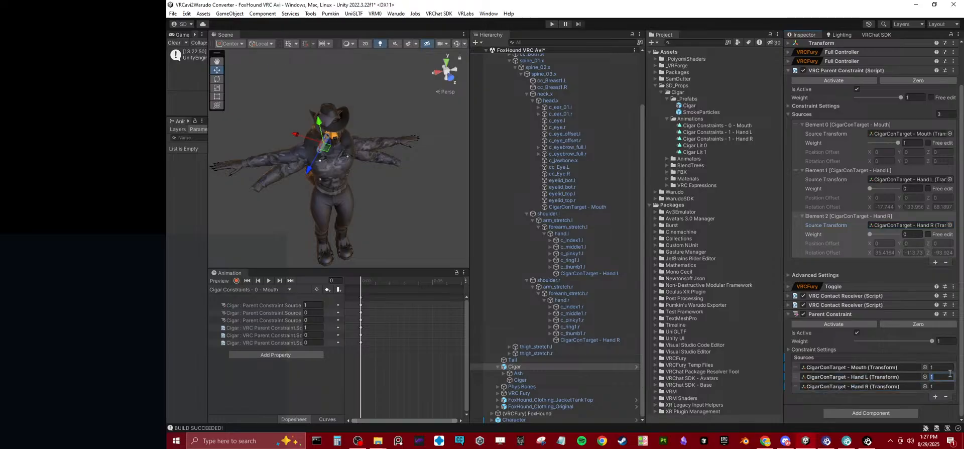
text(0)
key(Tab)
key(Return)
key(Escape)
click(946, 386)
text(0)
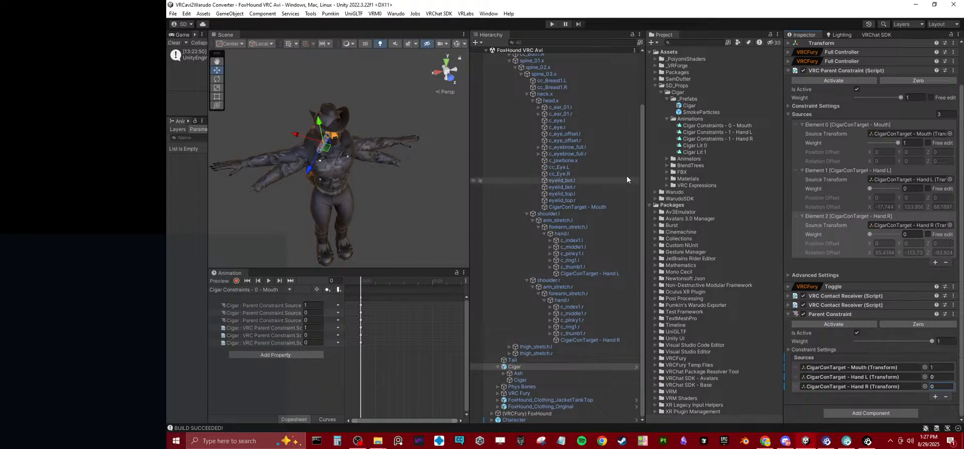
click(839, 71)
click(835, 154)
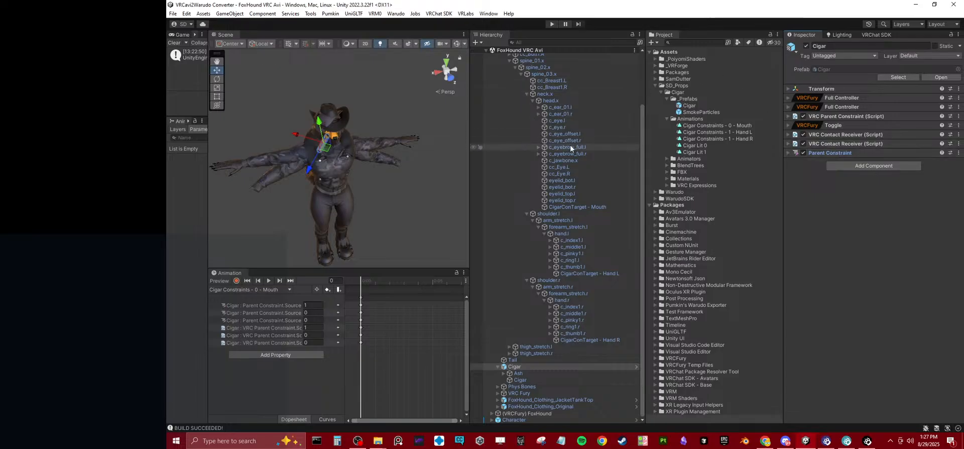
Step: Apply all of FoxHound's overrides to its prefab
scroll(622, 132, up, 3)
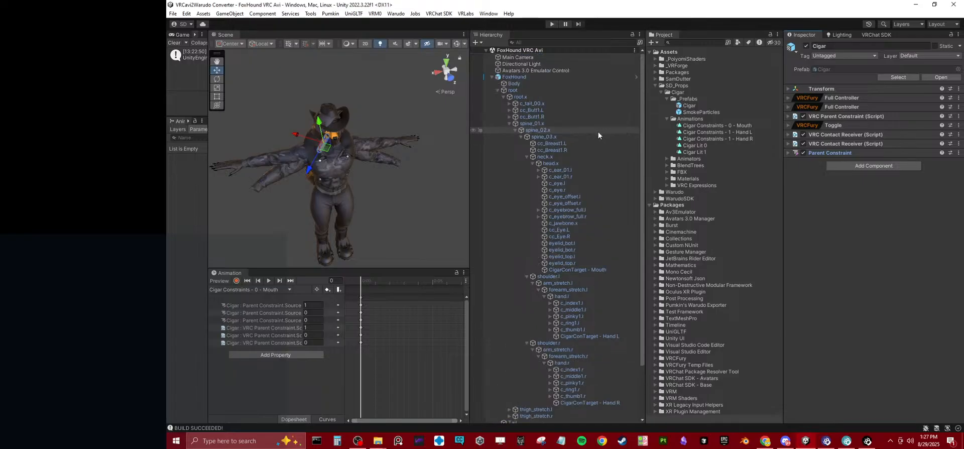
click(542, 77)
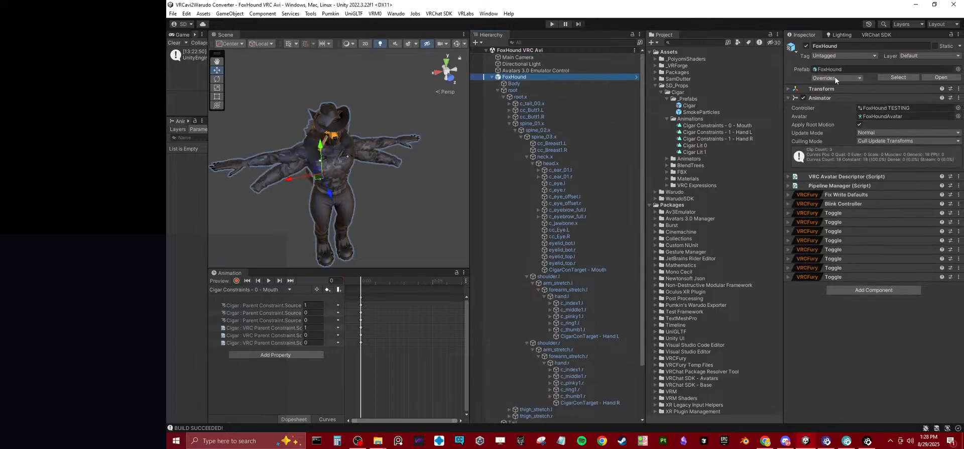
click(835, 76)
click(926, 136)
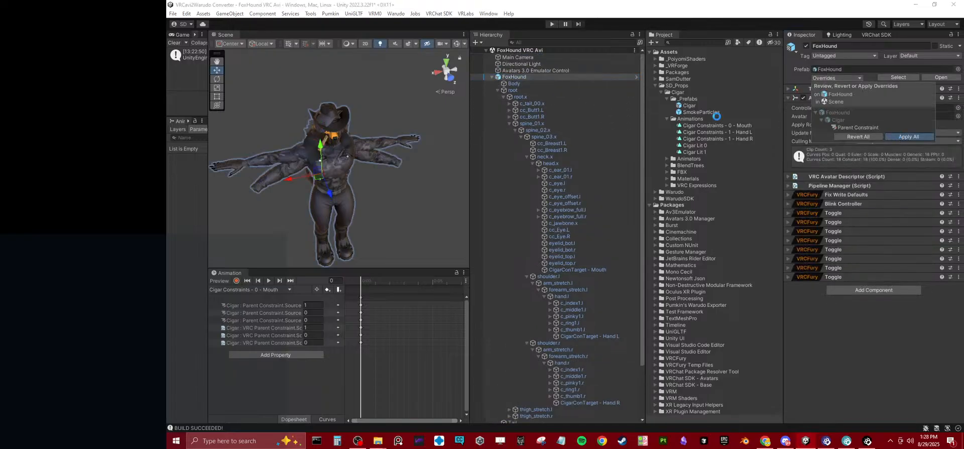
Step: Delete the FoxHound instance from the scene and save the scene
click(523, 77)
key(Delete)
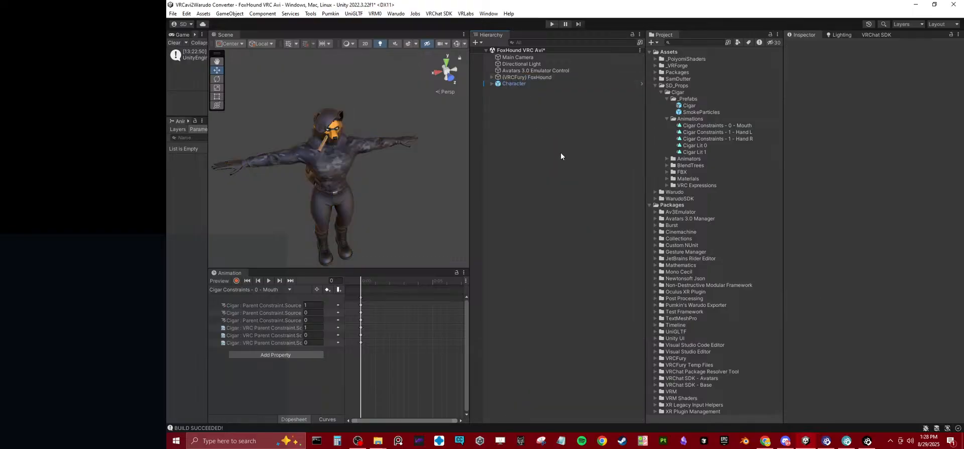
key(ctrl+s)
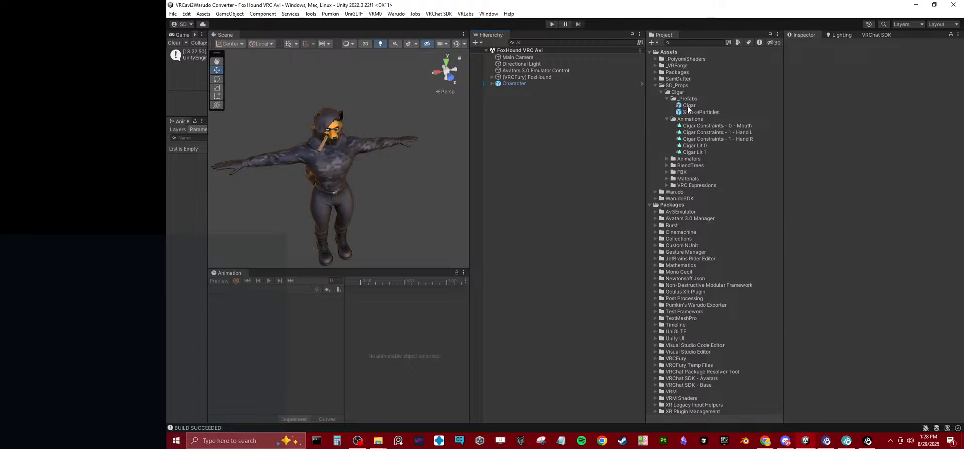
Step: Place the FoxHound prefab from the SamDutter FoxHound VRC Avi prefabs folder into the scene, and delete the old Character object
click(655, 85)
click(655, 79)
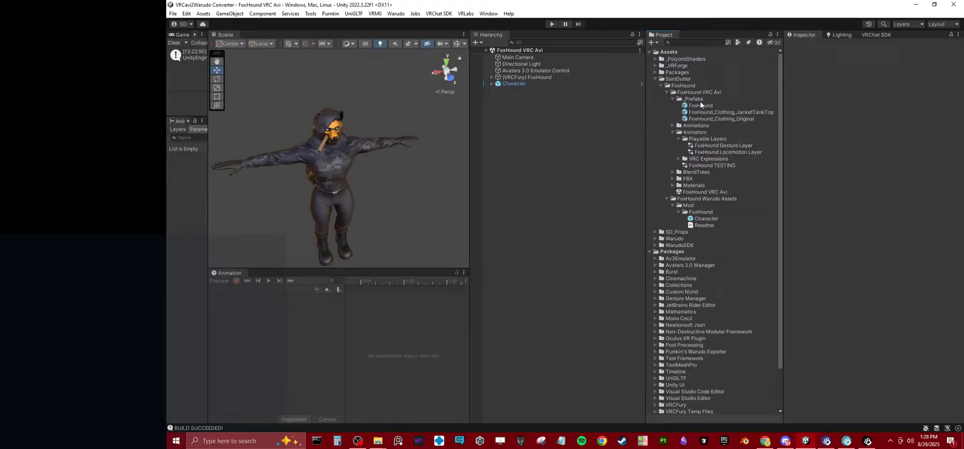
drag(701, 104, 526, 154)
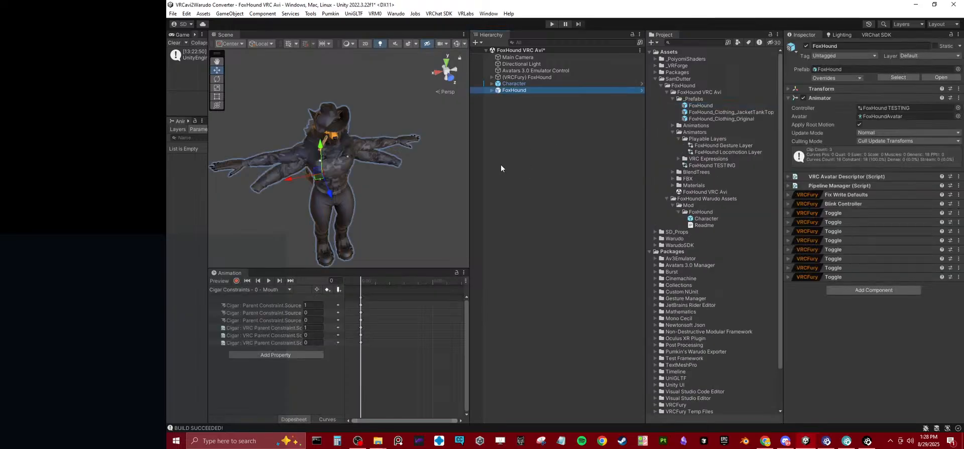
click(504, 84)
key(Delete)
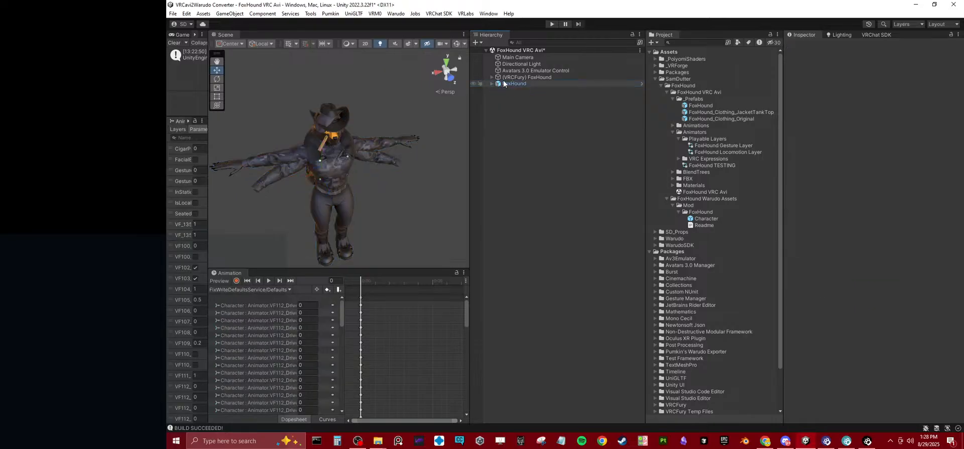
Step: Try to delete the FoxHound_Clothing_JacketTankTop and FoxHound_Clothing_Original objects from FoxHound
click(513, 84)
click(492, 83)
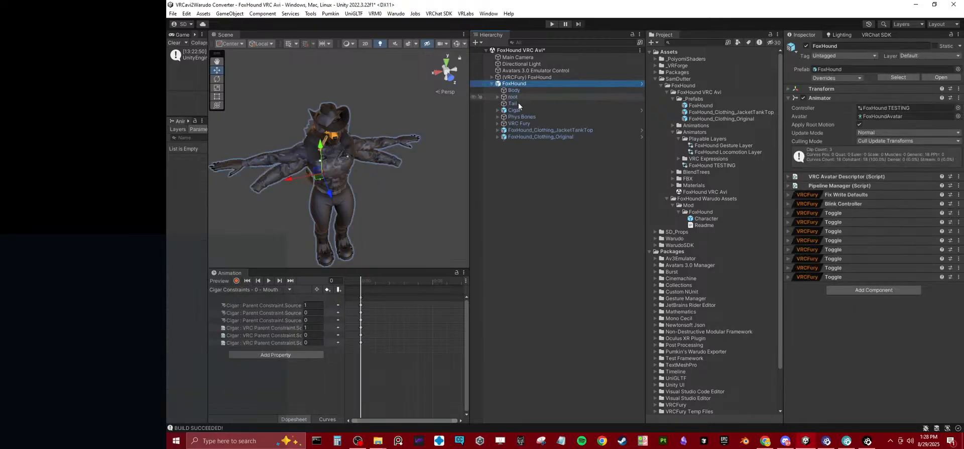
click(528, 136)
ctrl+click(527, 131)
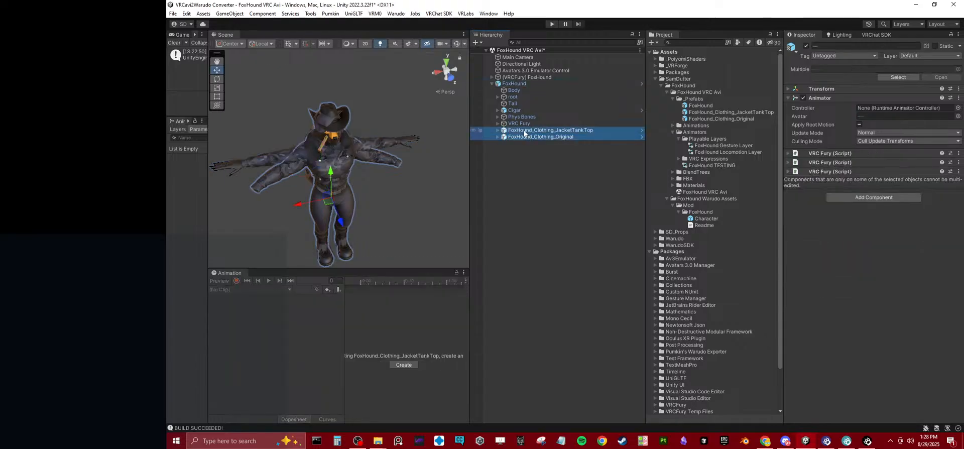
key(Delete)
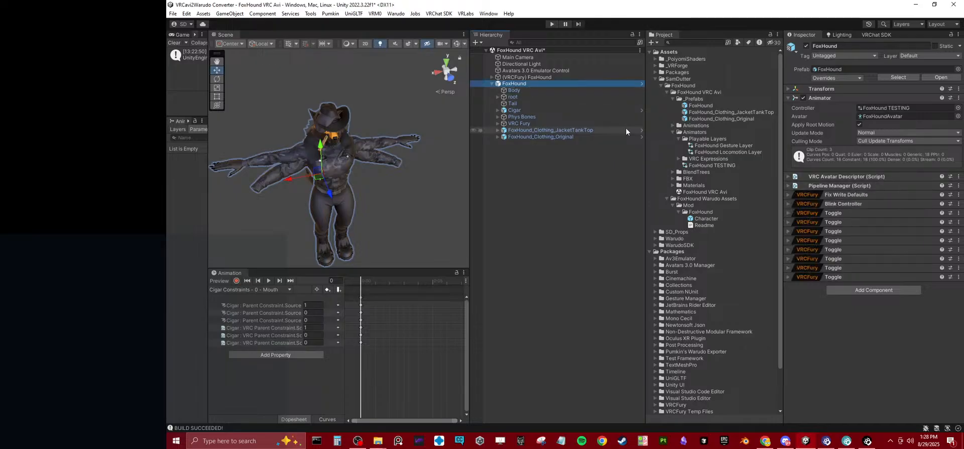
Step: Delete the (VRCFury) FoxHound object from the scene and save the scene
click(552, 24)
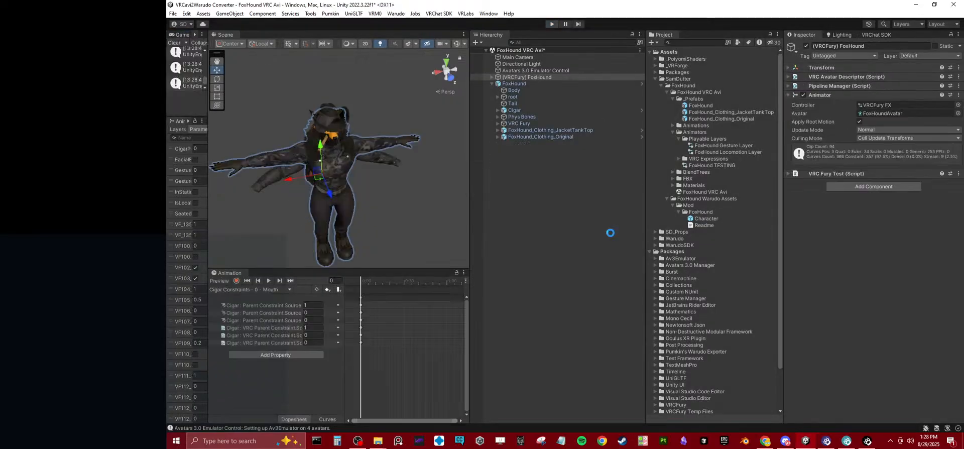
click(519, 83)
click(492, 84)
click(519, 76)
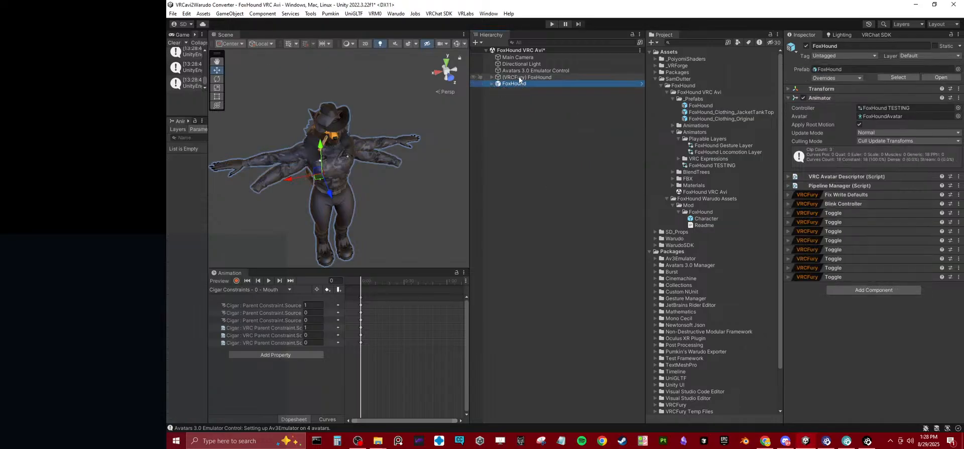
key(Delete)
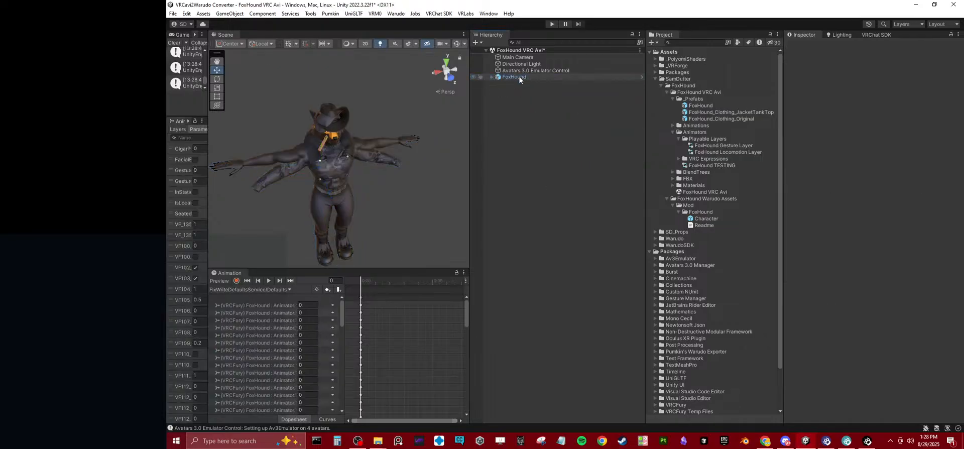
key(ctrl+s)
Step: Run the scene in Play mode to test the FoxHound avatar, and stop it
click(552, 23)
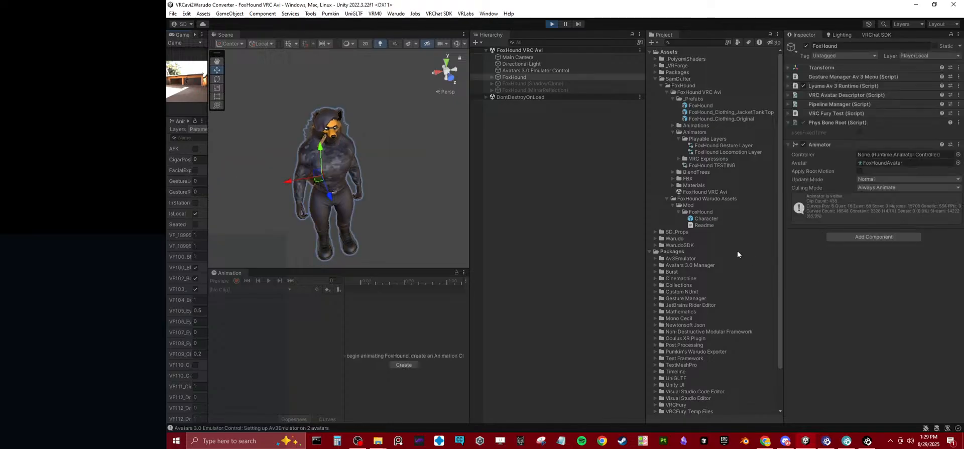
click(553, 23)
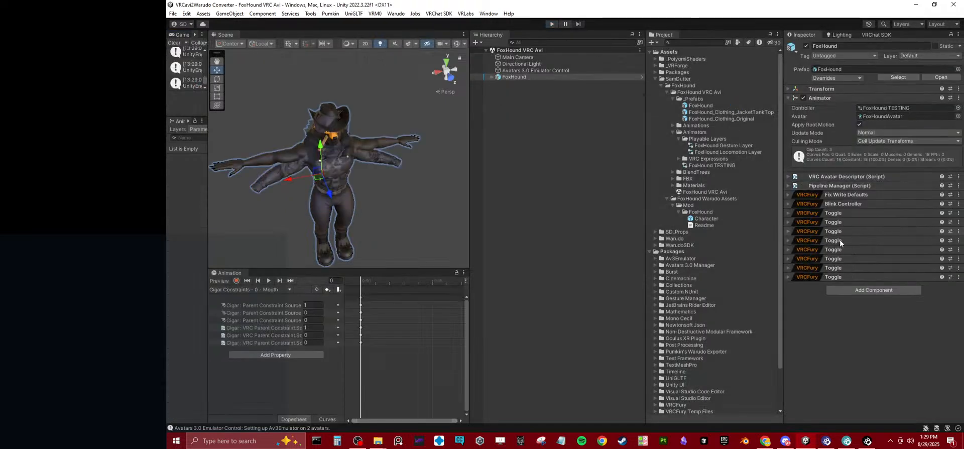
Step: Add the Pumkin's Warudo Exporter component to FoxHound
click(868, 290)
text(ex)
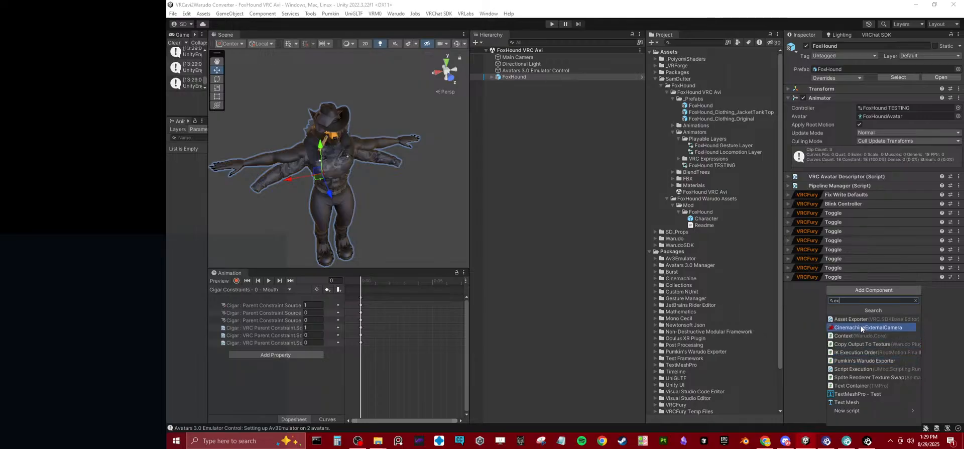
text([)
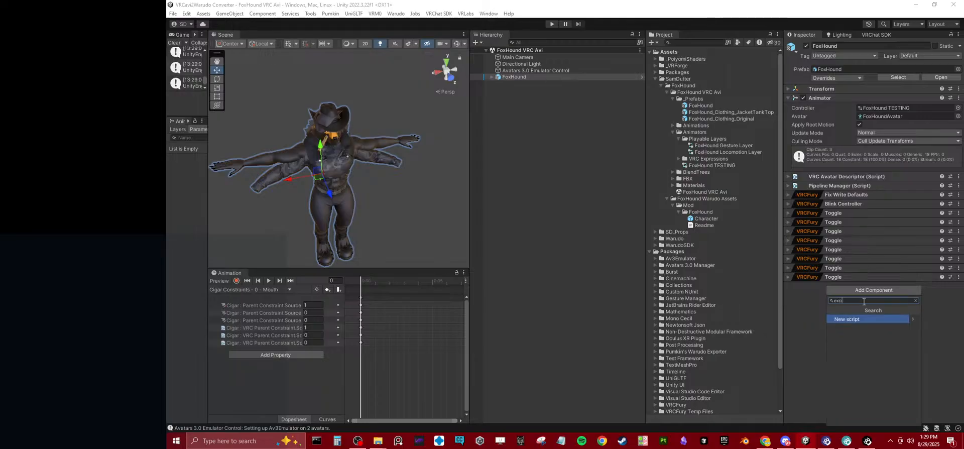
key(BackSpace)
text(p)
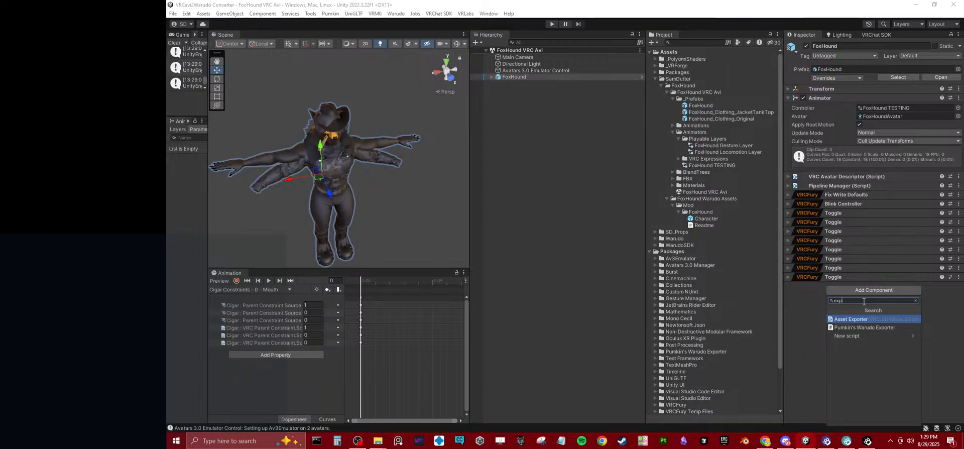
click(867, 327)
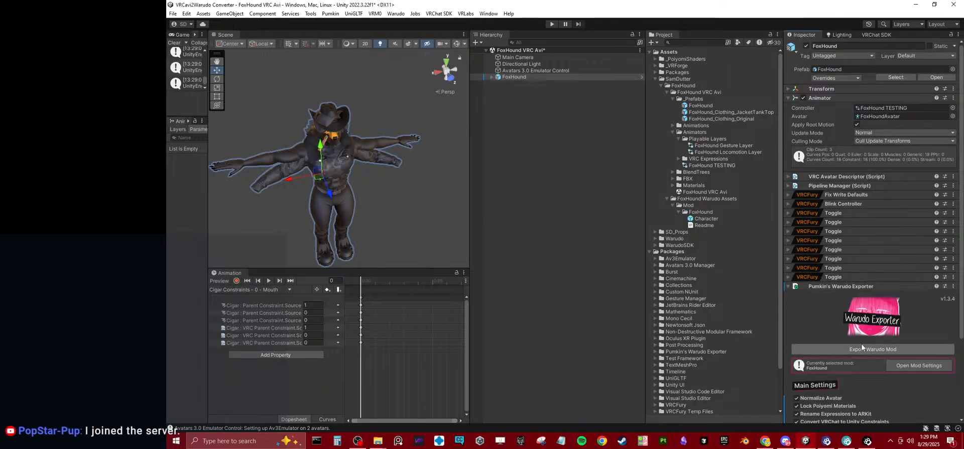
Step: Enable Assign FX Controller to Avatar Animator, Remove VRChat Components and Keep Working Objects in Scene, and export the Warudo mod, saving the modified scene
scroll(869, 331, down, 3)
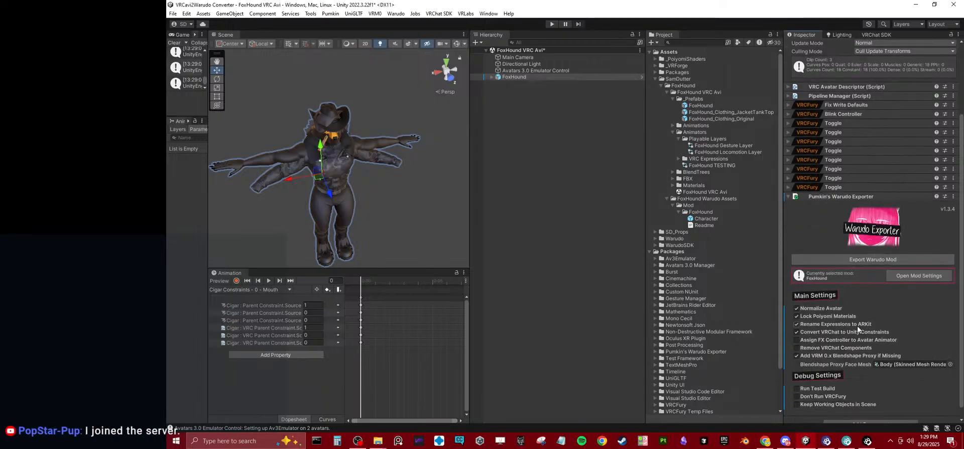
click(840, 339)
click(843, 346)
click(838, 415)
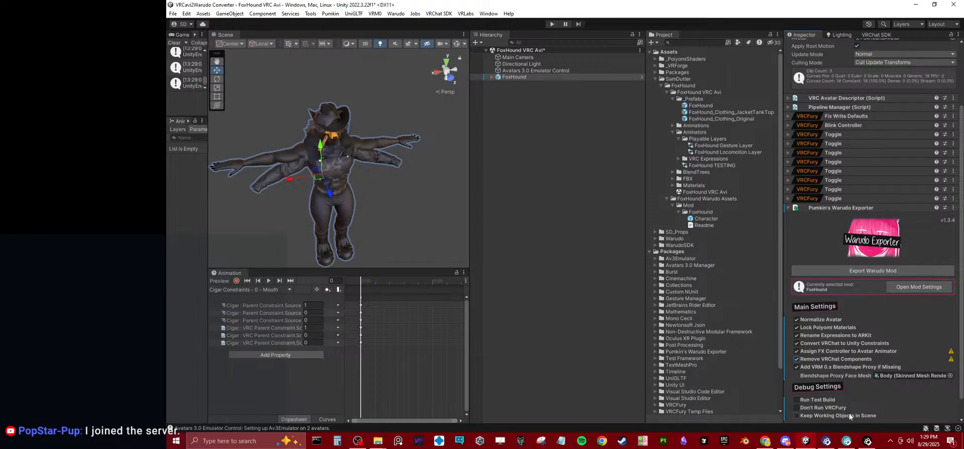
click(848, 271)
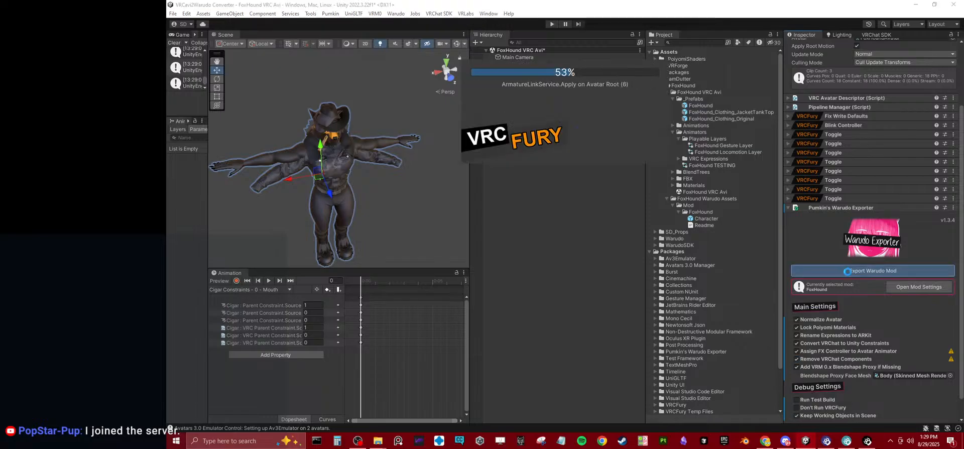
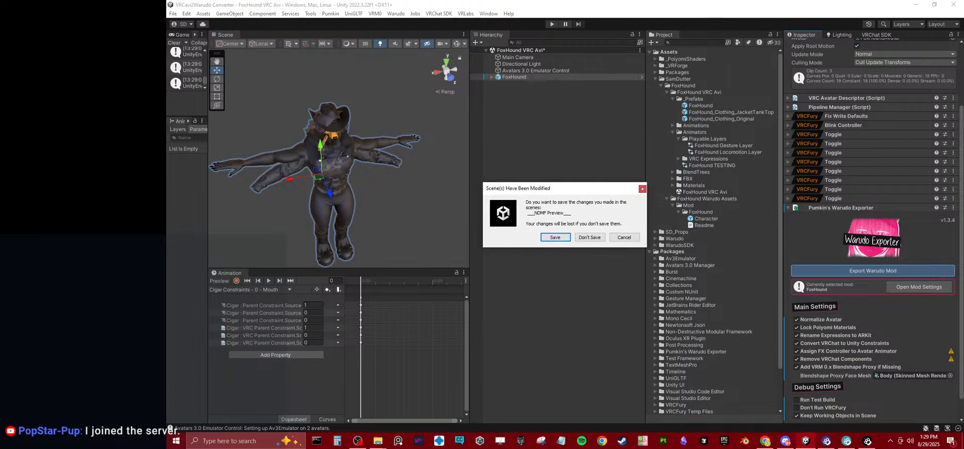
click(554, 237)
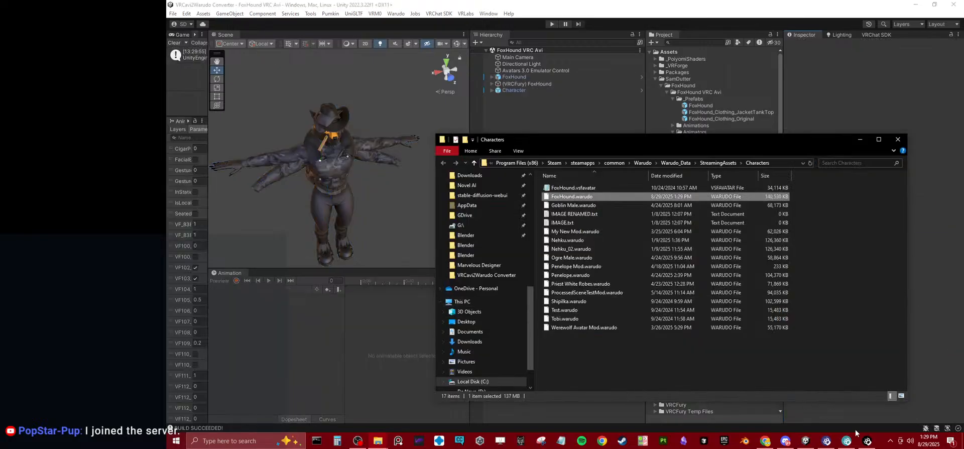
Step: Switch to Warudo to inspect the character from the front and side, and check the exported FoxHound.warudo file in the Characters folder
click(827, 440)
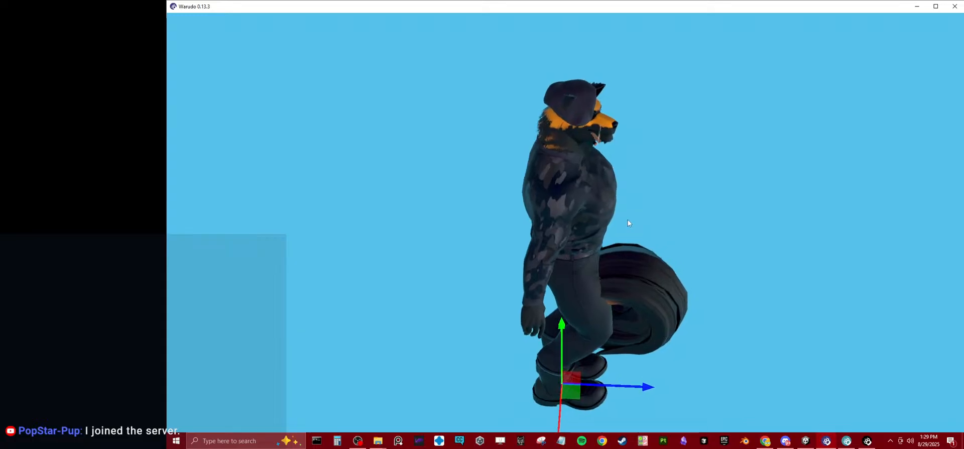
drag(628, 220, 440, 187)
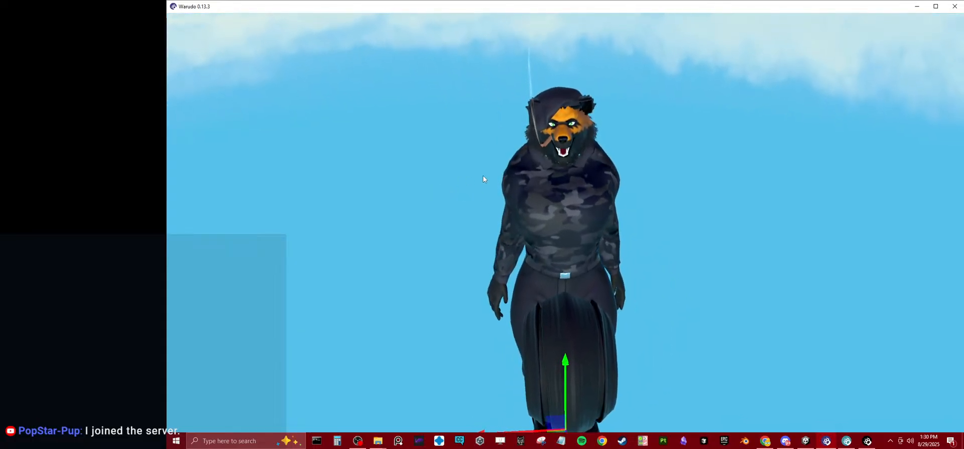
drag(512, 174, 690, 162)
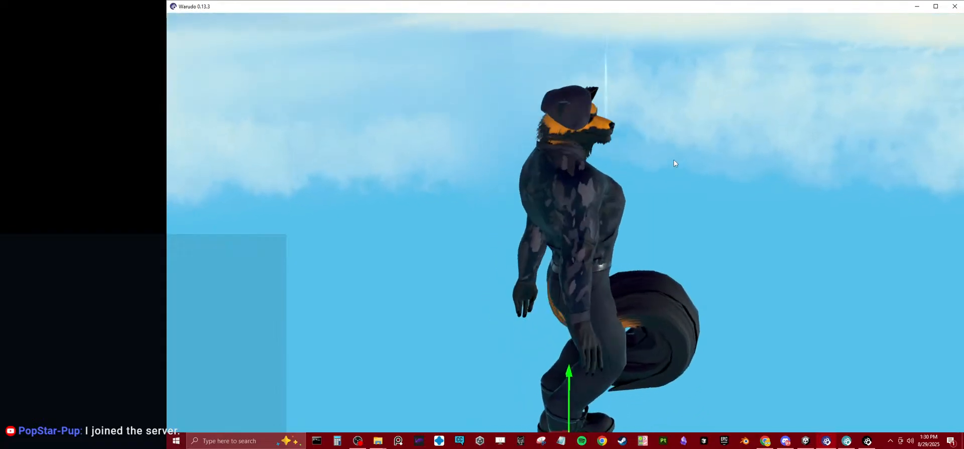
mouse_move(378, 440)
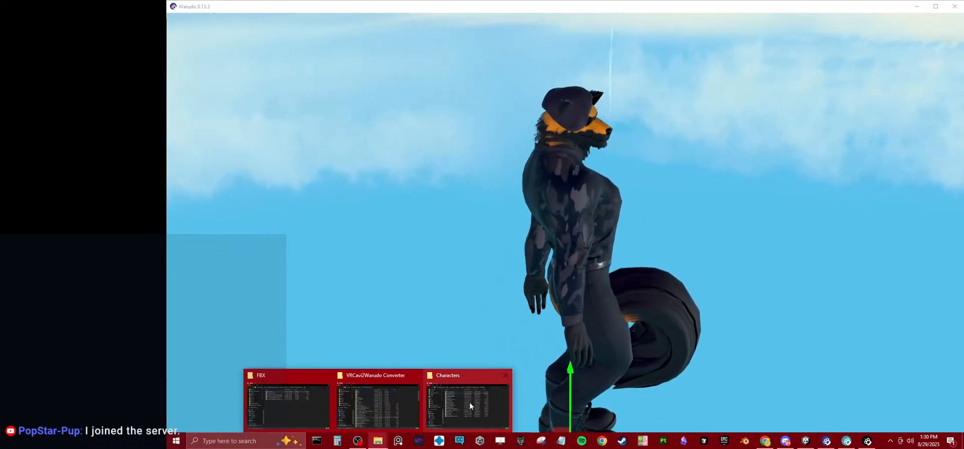
click(470, 406)
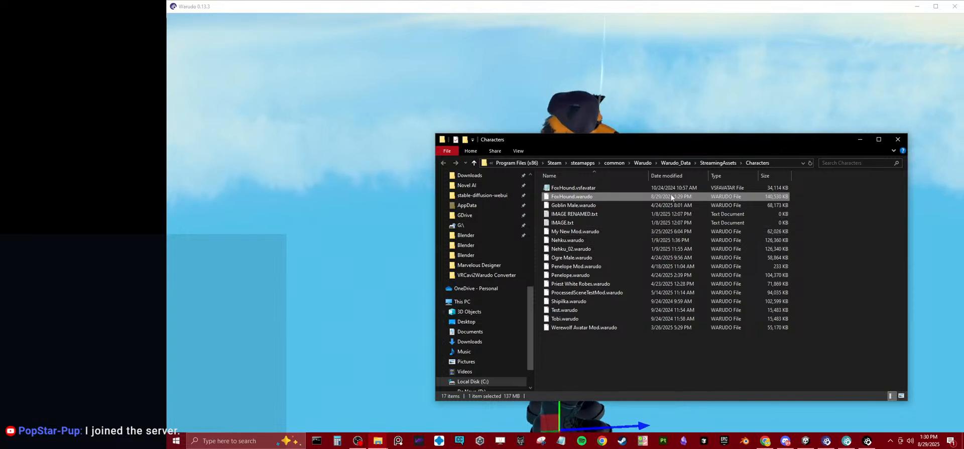
click(807, 441)
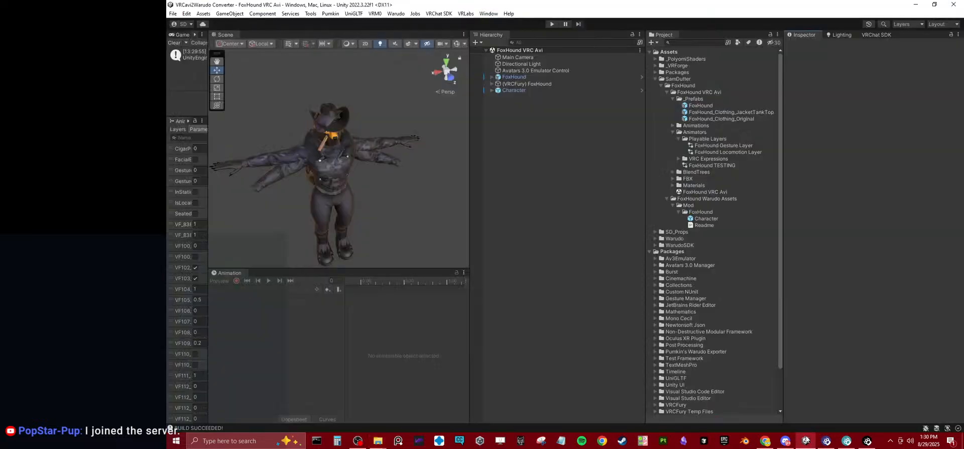
Step: In the Warudo Editor, dismiss the loading error and reload Character 1 by setting its Source to None and back to FoxHound, and view it
click(868, 440)
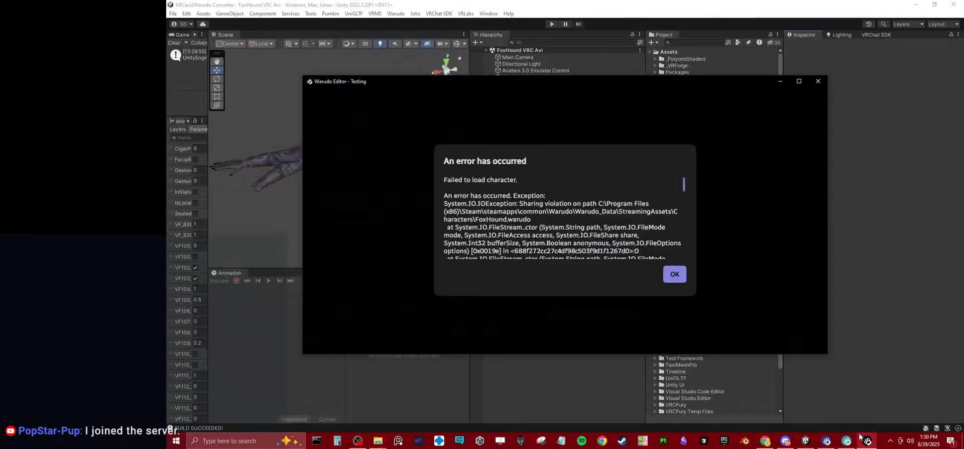
click(676, 274)
click(675, 274)
click(674, 276)
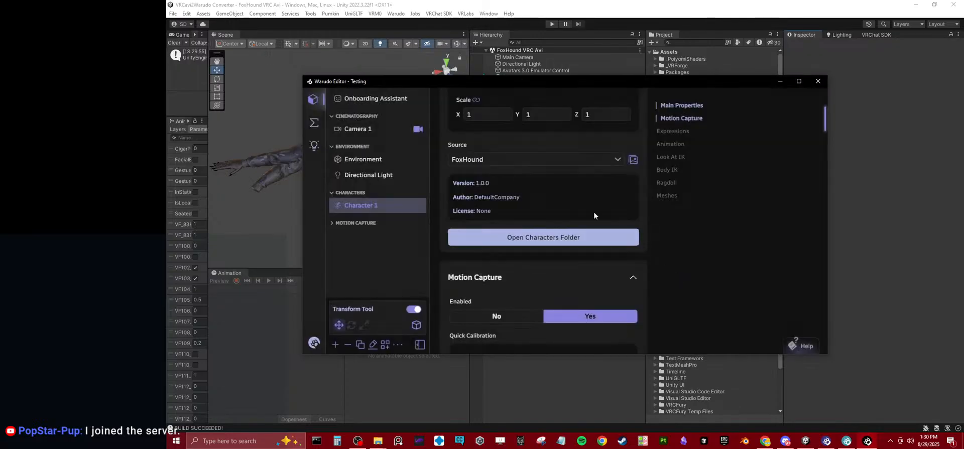
click(532, 160)
click(473, 196)
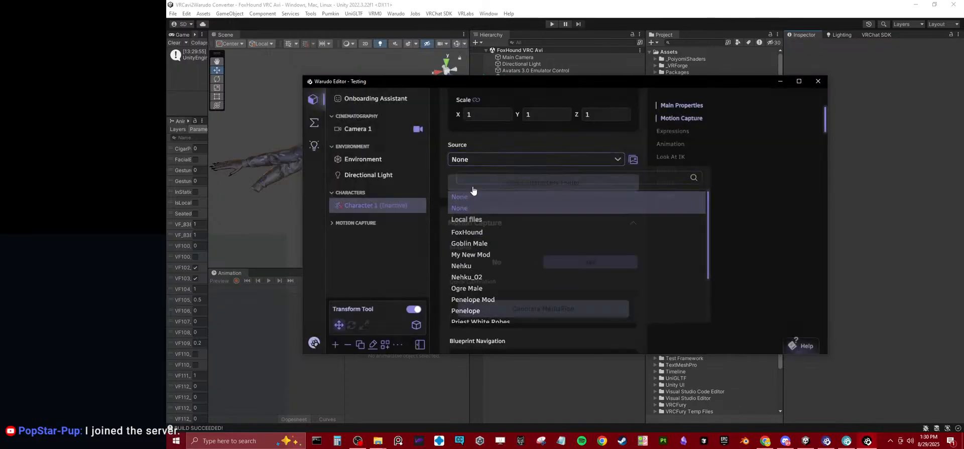
click(494, 162)
click(479, 220)
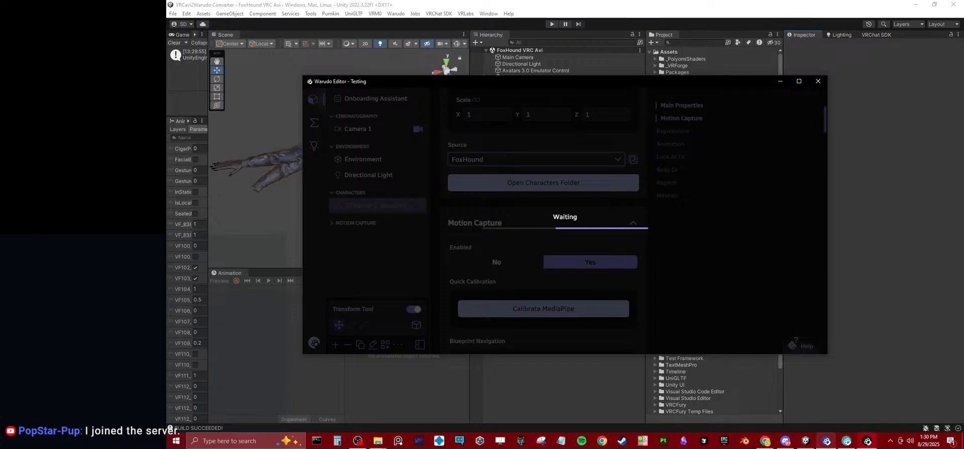
mouse_move(828, 444)
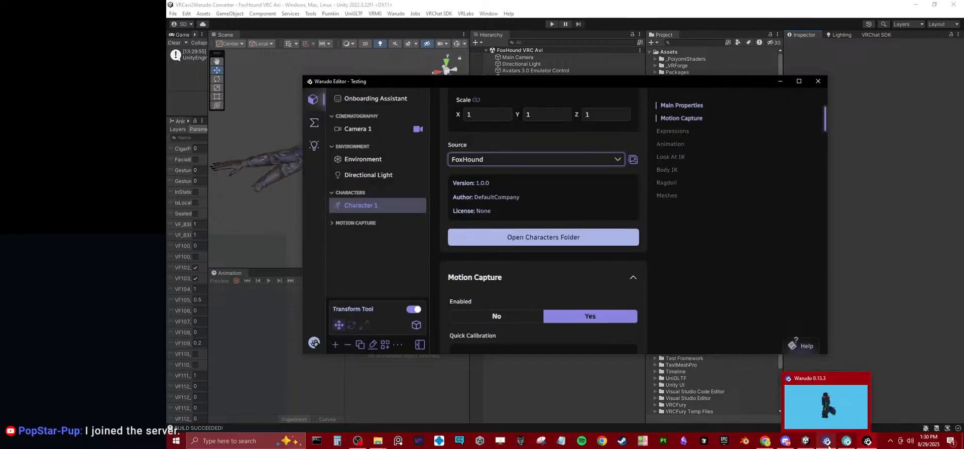
click(832, 422)
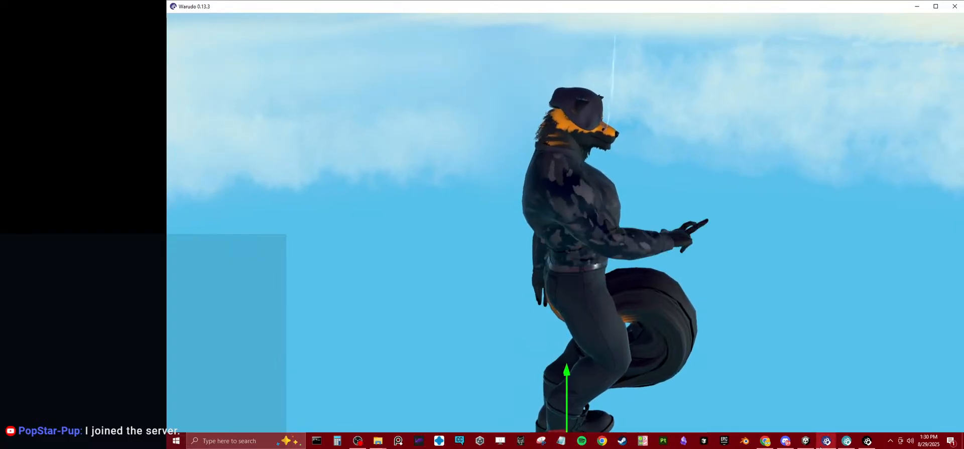
Step: Switch back to Unity and delete the (VRCFury) FoxHound, Character and FoxHound objects from the scene
click(804, 442)
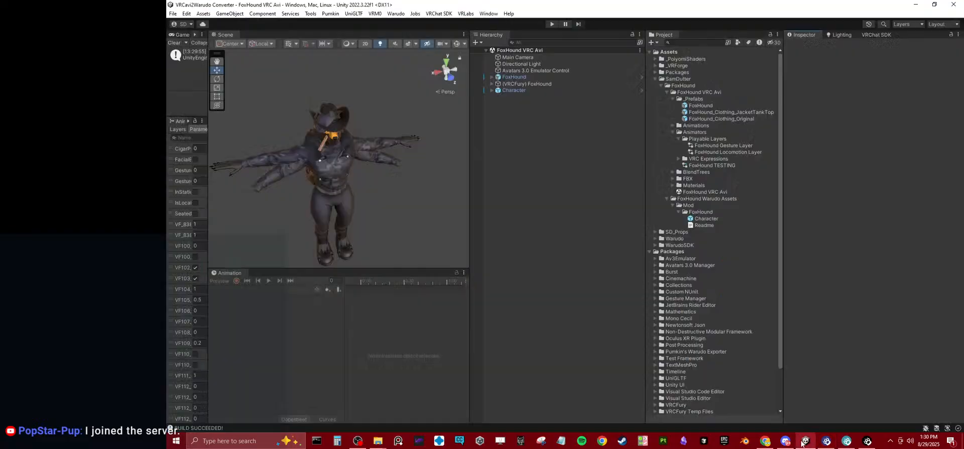
click(505, 84)
key(Delete)
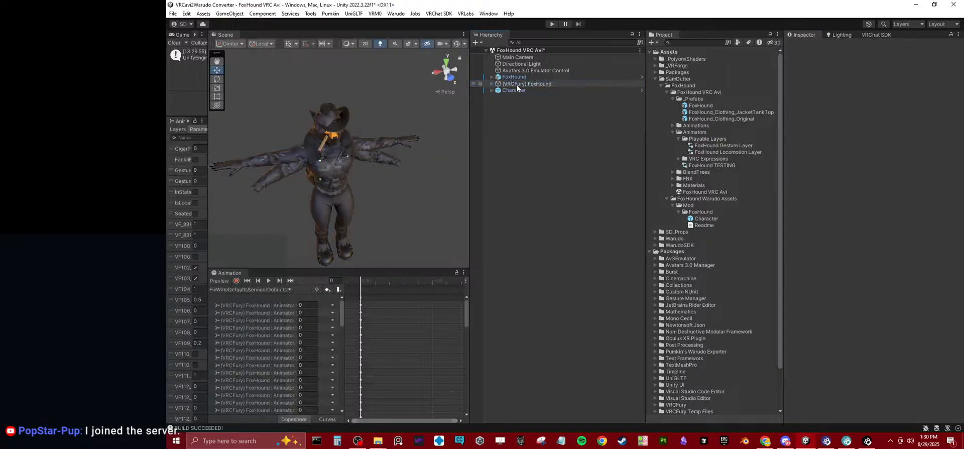
click(517, 85)
key(Delete)
click(512, 78)
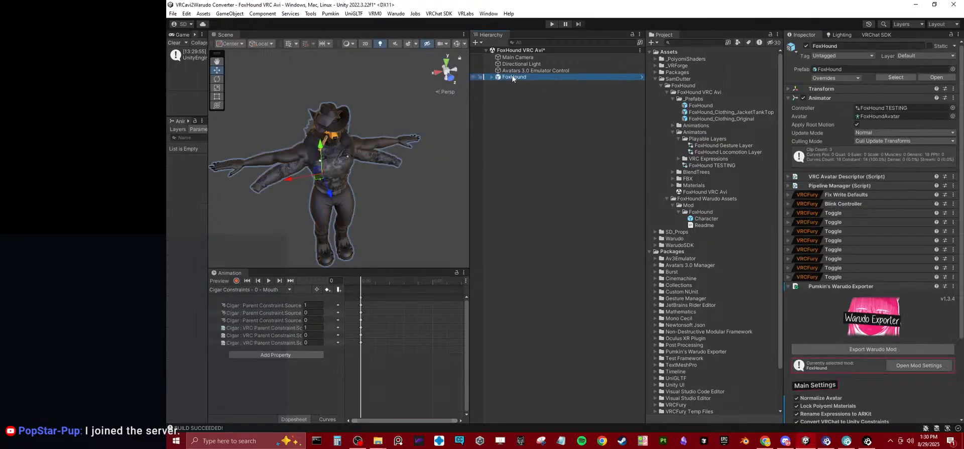
key(Delete)
Step: Place the exported Character prefab in the scene and examine the last VRC Parent Constraint on its Cigar
drag(706, 219, 508, 113)
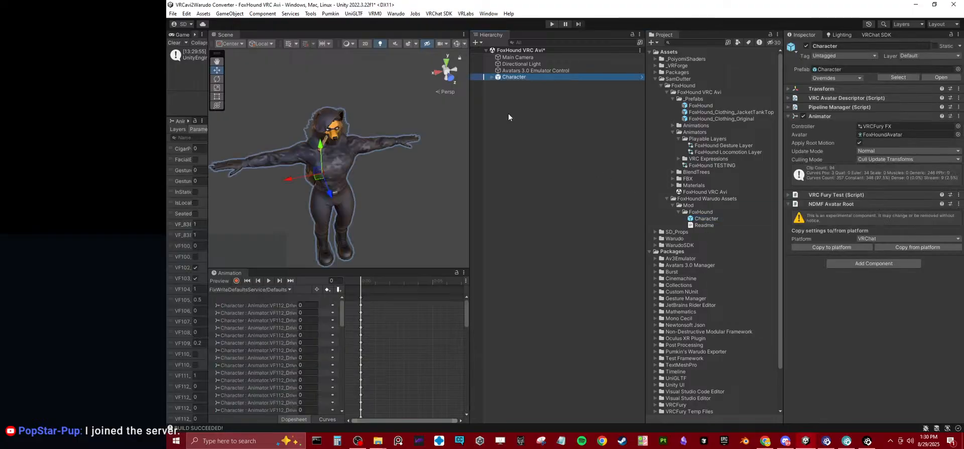
click(491, 77)
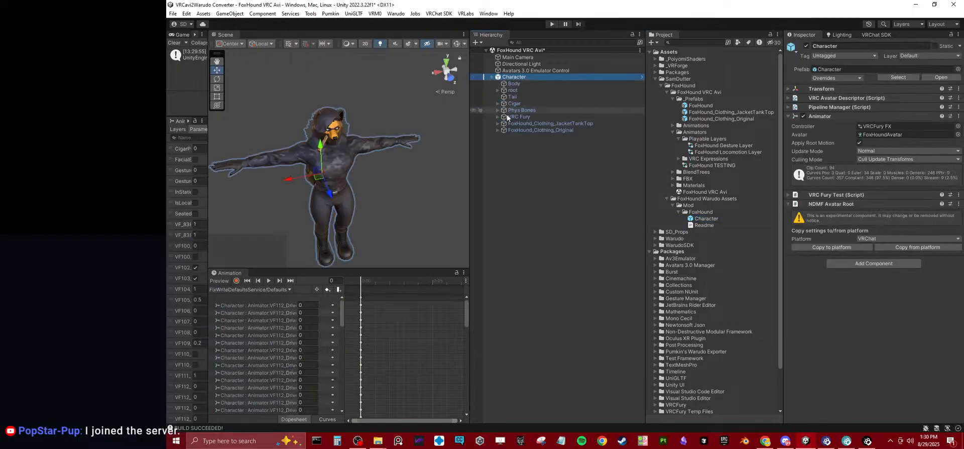
click(514, 104)
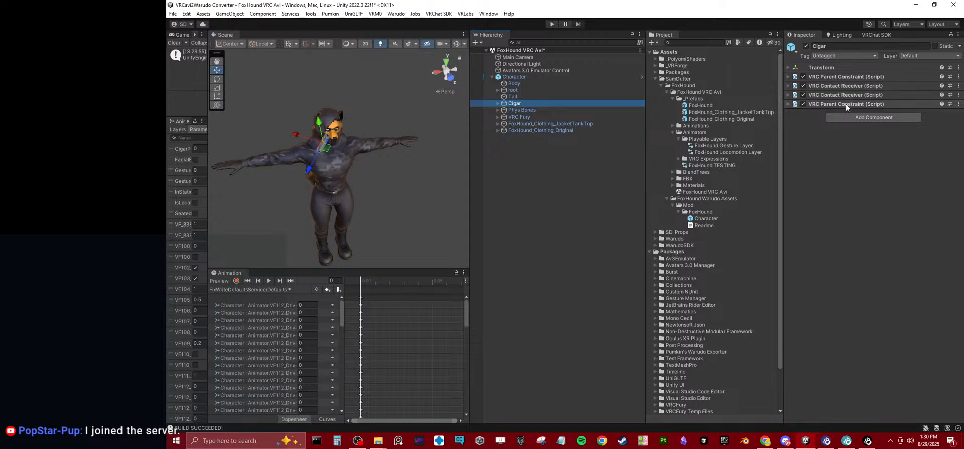
click(846, 104)
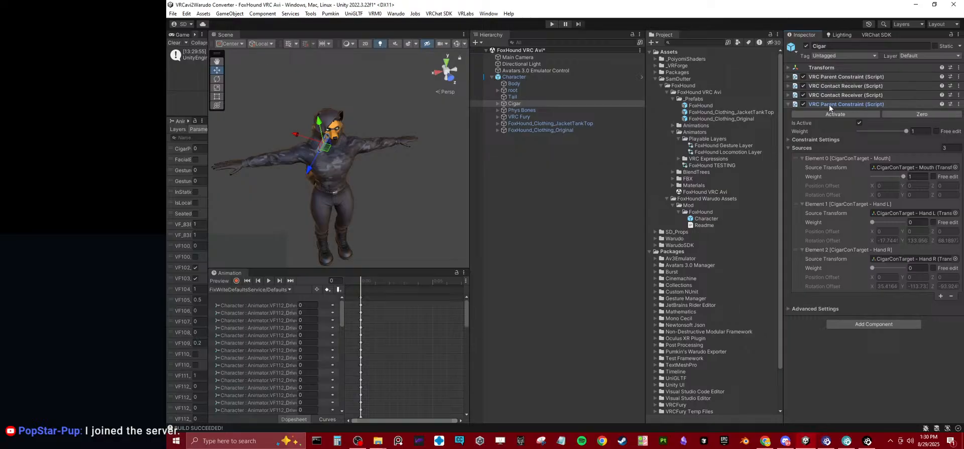
Step: Delete Character from the scene and place the FoxHound prefab from the _Prefabs folder in its stead
click(513, 79)
key(Delete)
drag(702, 106, 519, 133)
Step: Add a Pumkin's Warudo Exporter component to FoxHound's Cigar object
click(493, 77)
click(512, 103)
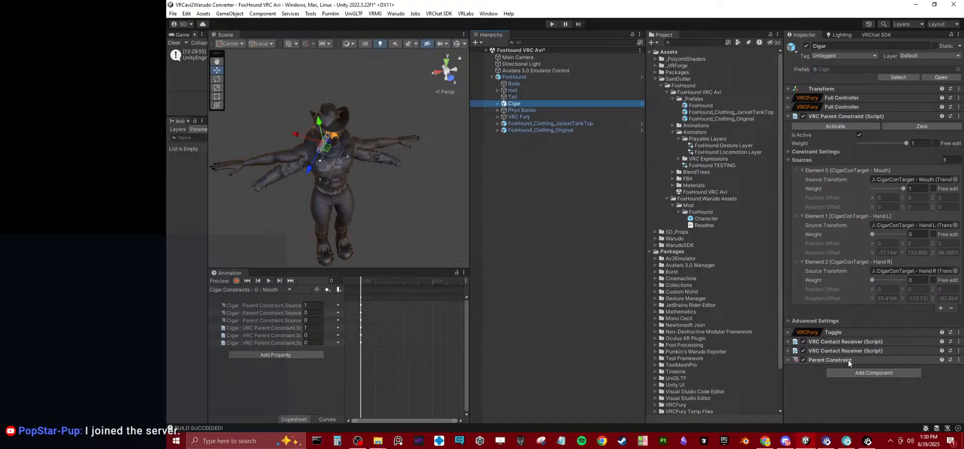
click(867, 372)
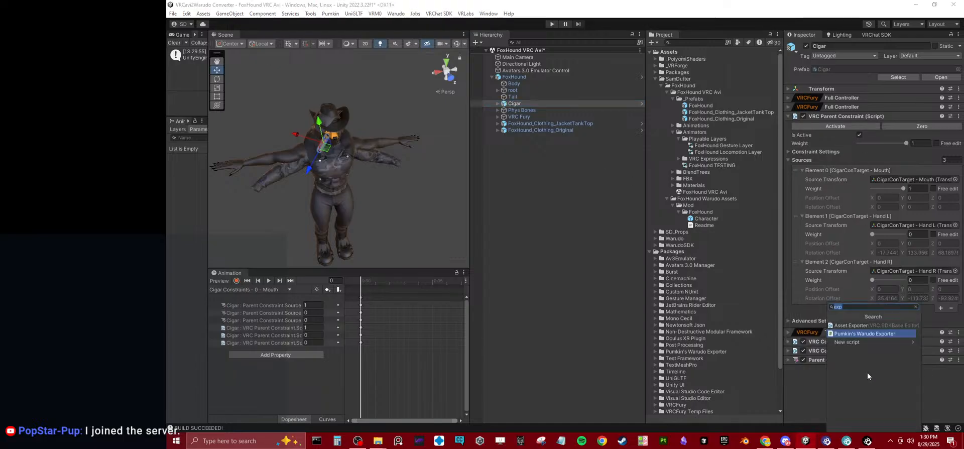
click(870, 331)
scroll(876, 357, down, 5)
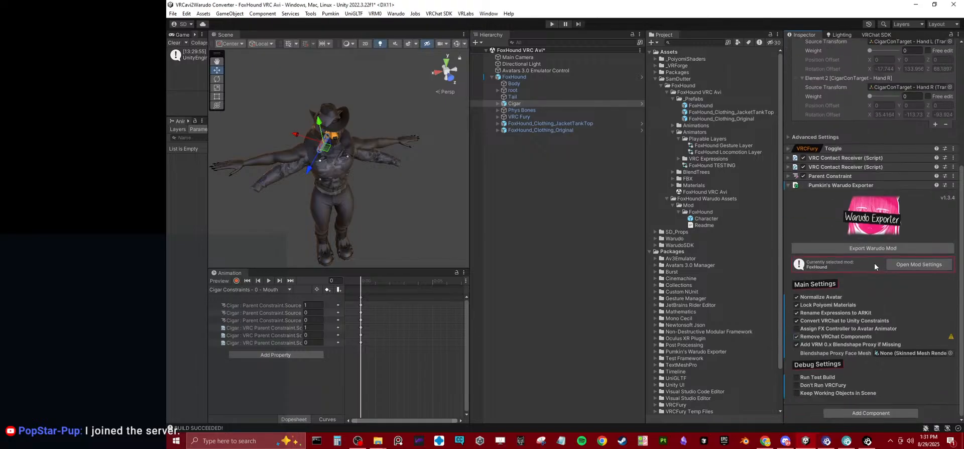
Step: Delete the exported Character prefab from the FoxHound mod folder
click(703, 218)
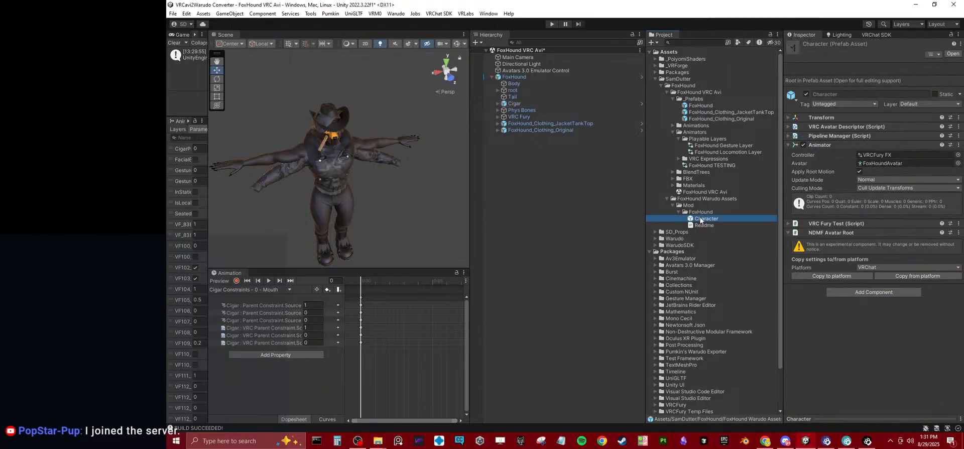
key(Delete)
click(582, 239)
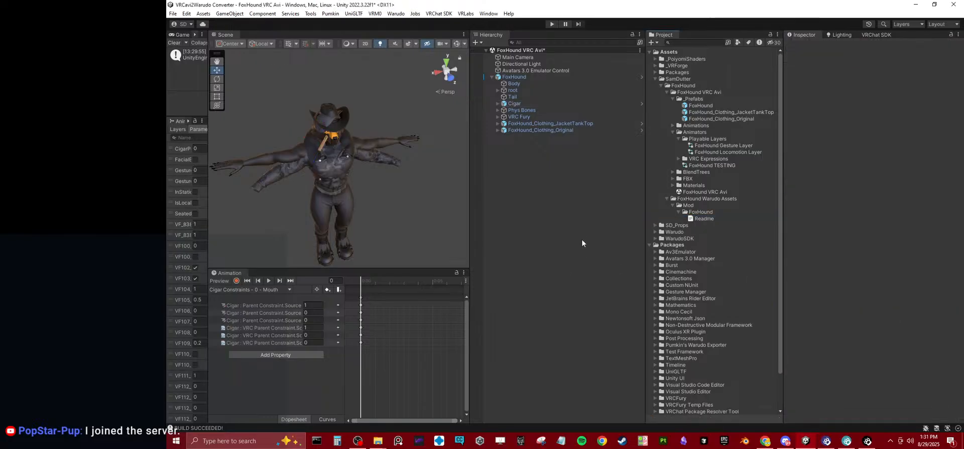
Step: Add Pumkin's Warudo Exporter to FoxHound with Assign FX Controller to Avatar Animator, Keep Working Objects in Scene and Remove VRChat Components enabled
click(514, 77)
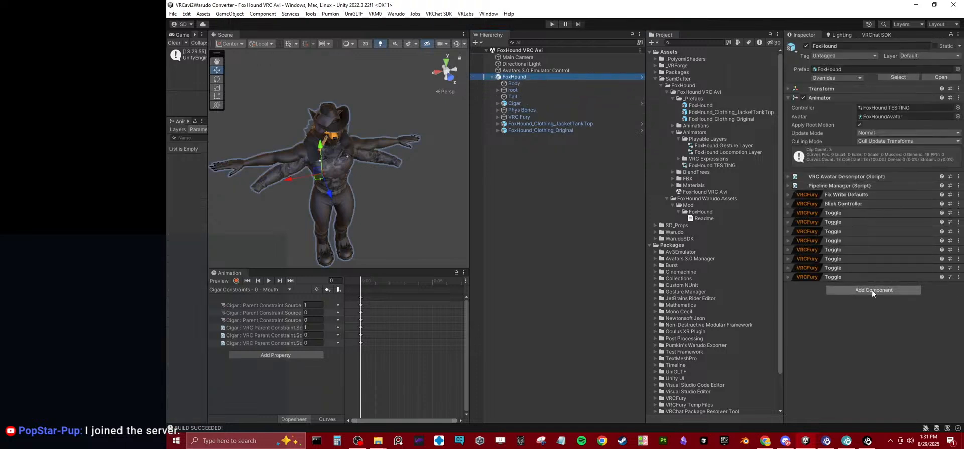
click(872, 290)
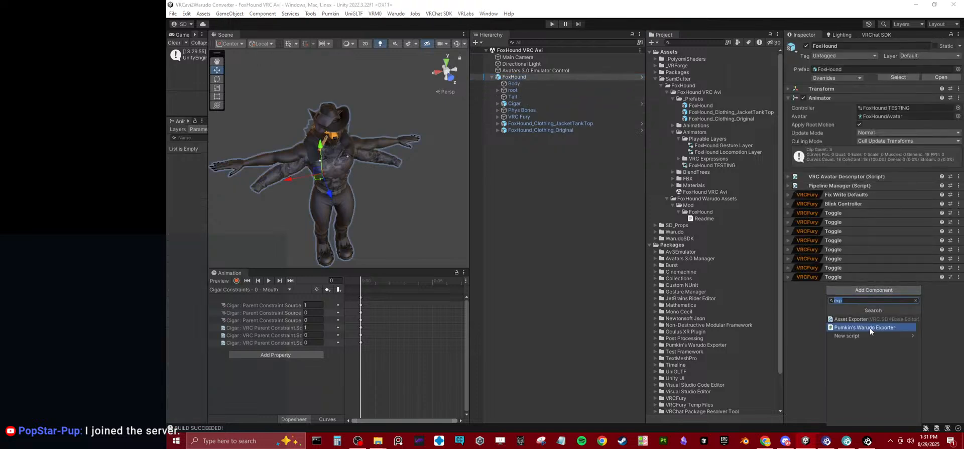
click(870, 328)
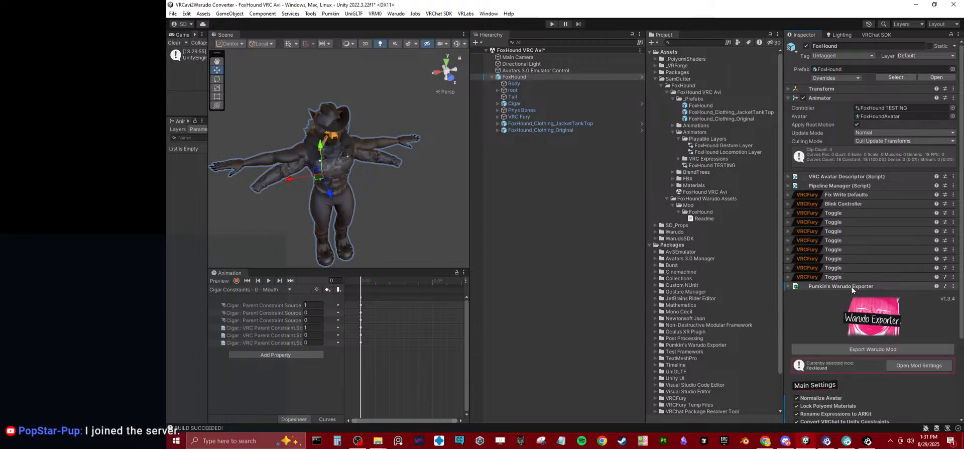
scroll(832, 333, down, 3)
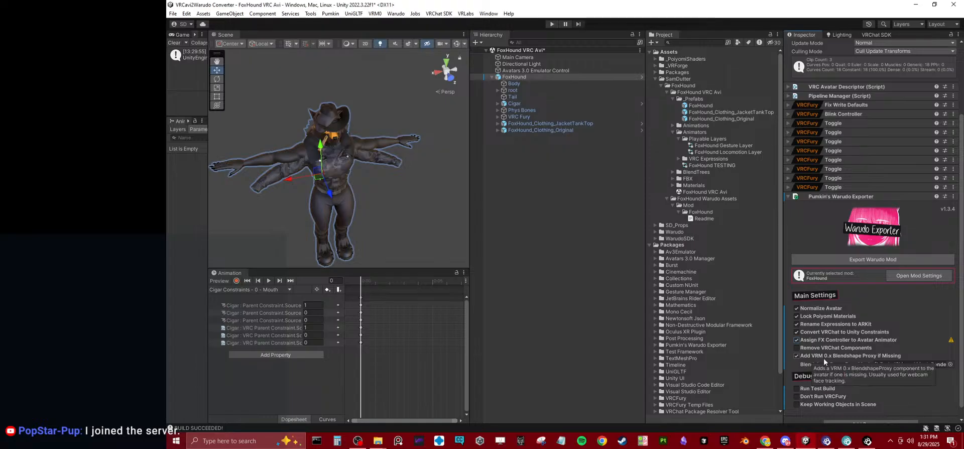
click(817, 405)
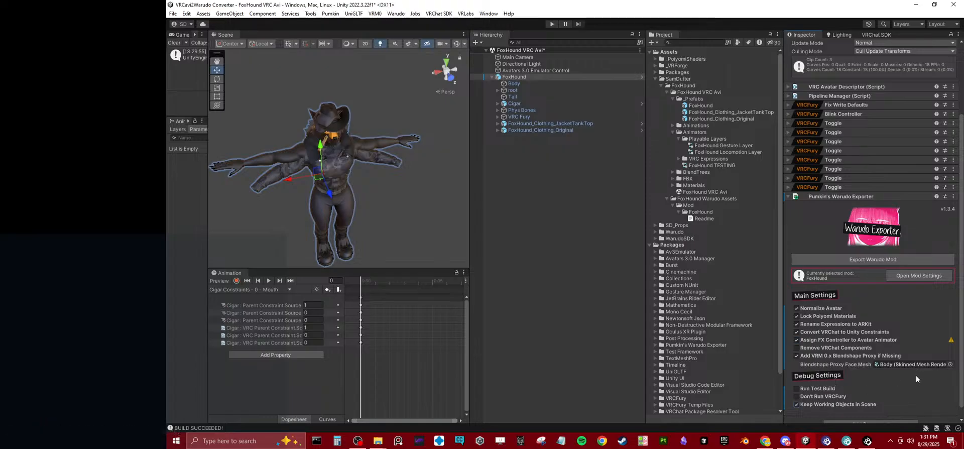
click(850, 347)
scroll(838, 342, down, 1)
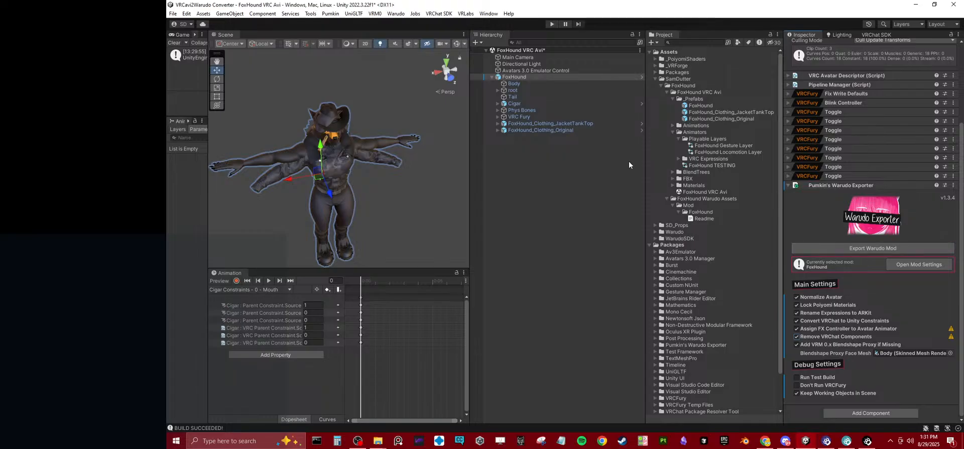
Step: Replace FoxHound in the scene with a fresh instance of its prefab, carrying over the configured Warudo Exporter component
click(952, 186)
click(915, 243)
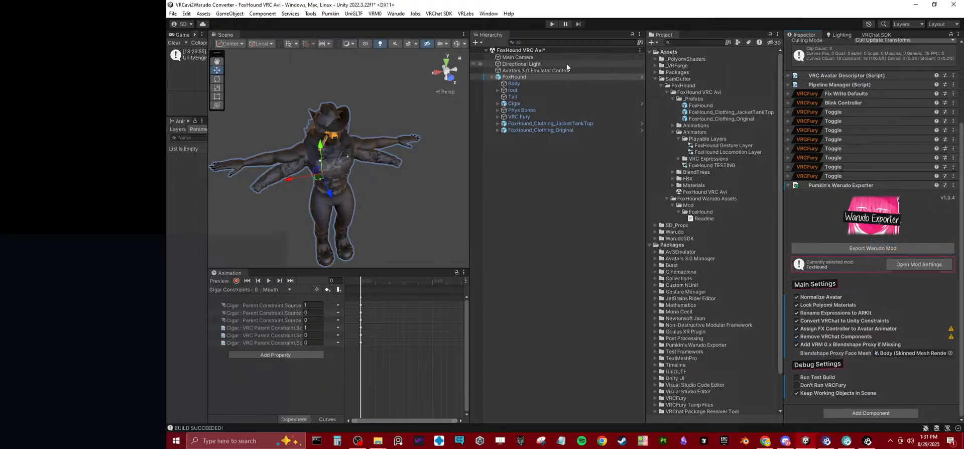
click(517, 86)
click(514, 77)
key(Delete)
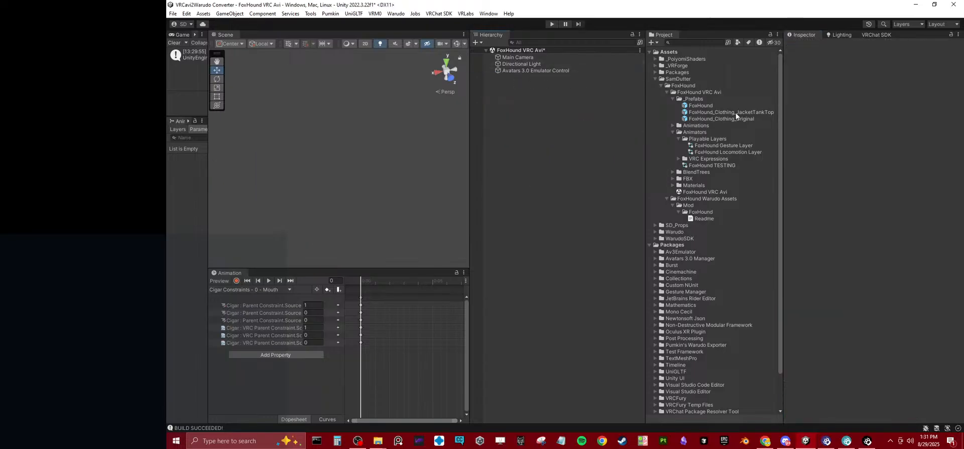
drag(713, 104, 553, 160)
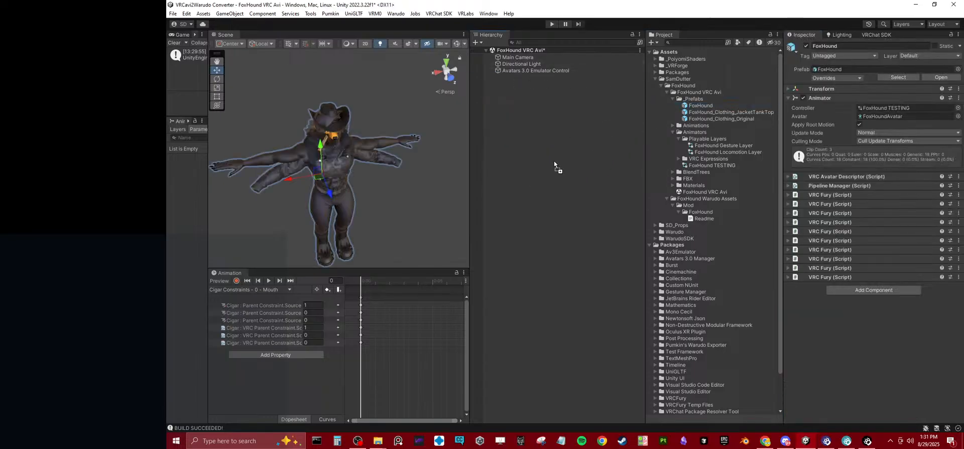
click(958, 277)
click(887, 335)
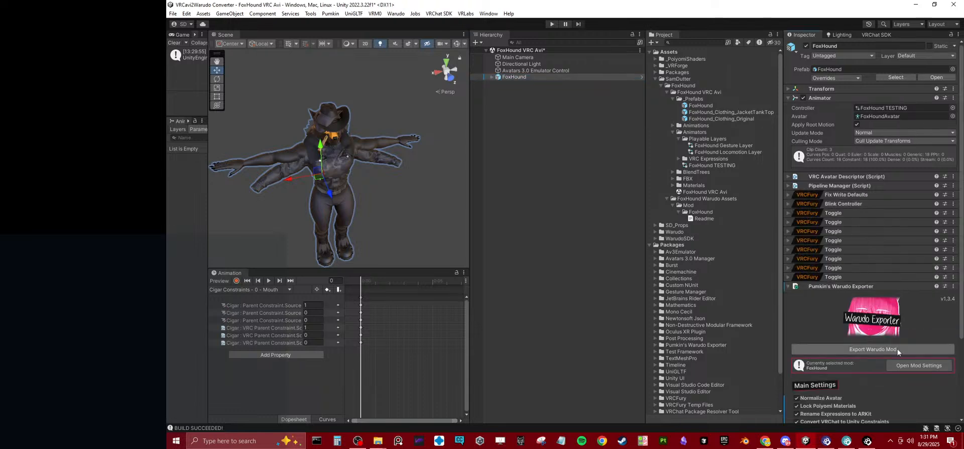
Step: Export FoxHound as a Warudo mod, saving the modified scenes when asked
scroll(866, 331, down, 5)
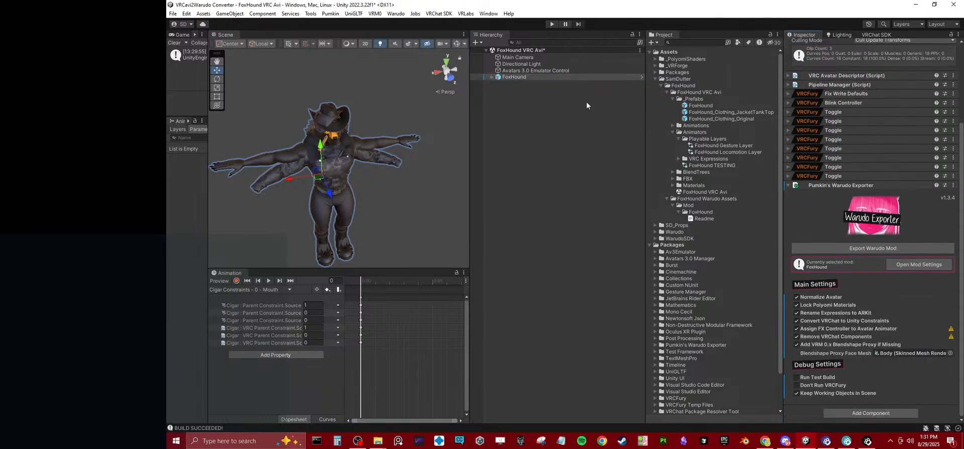
click(834, 248)
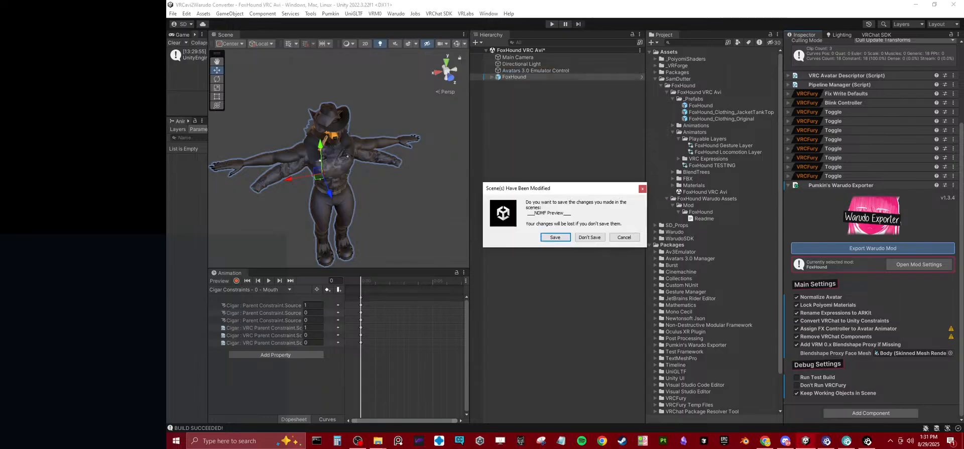
click(556, 238)
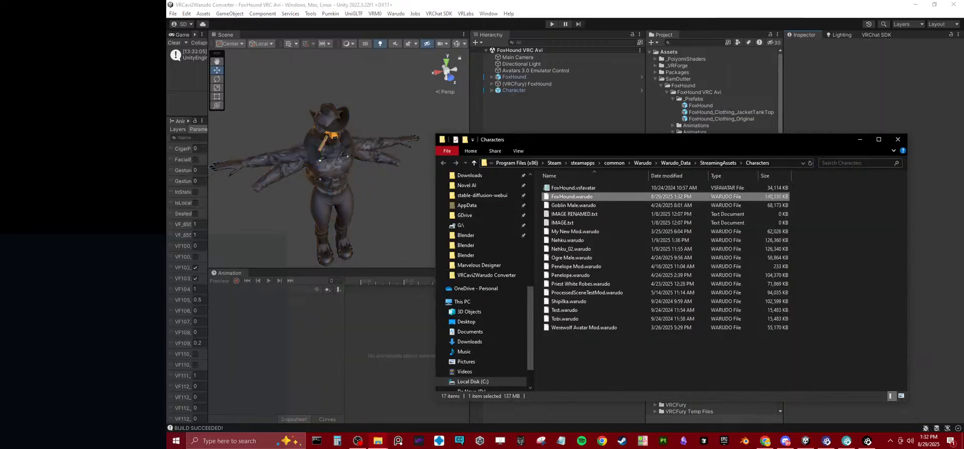
Step: Switch to Warudo, view the character, dismiss the loading errors in the editor and quit, saving the changes to Testing
click(826, 441)
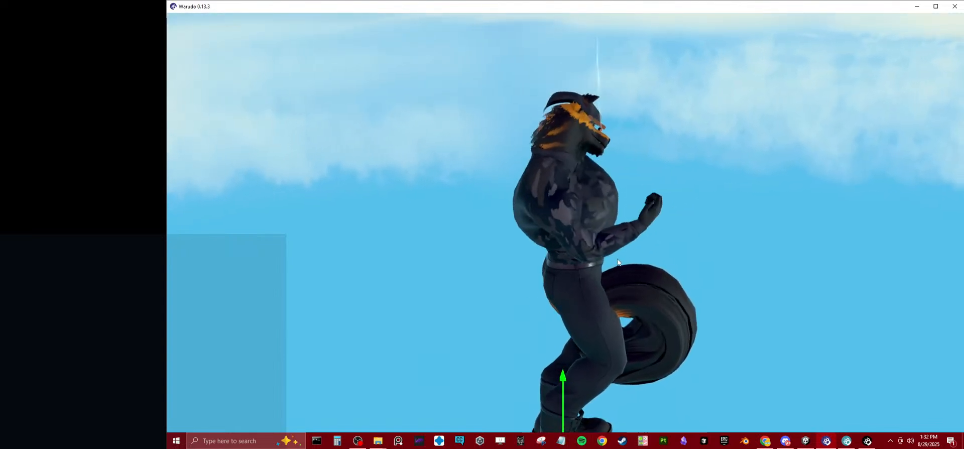
right_drag(691, 182, 494, 169)
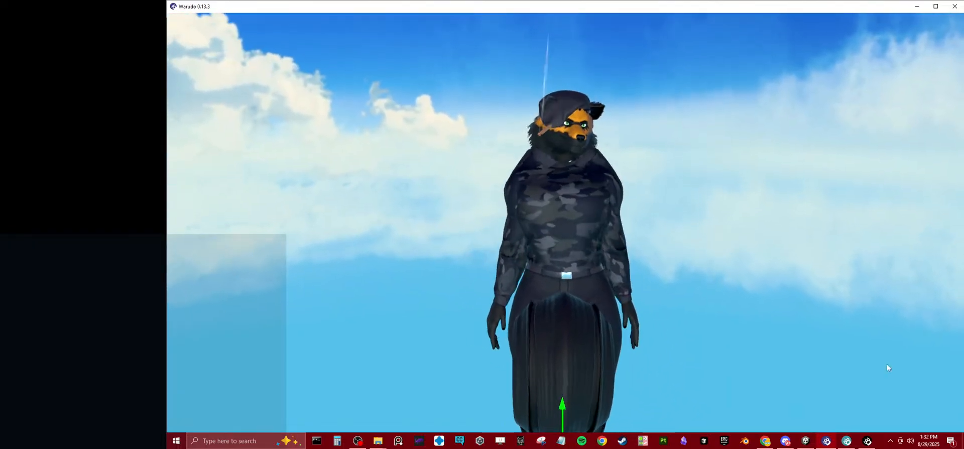
click(765, 441)
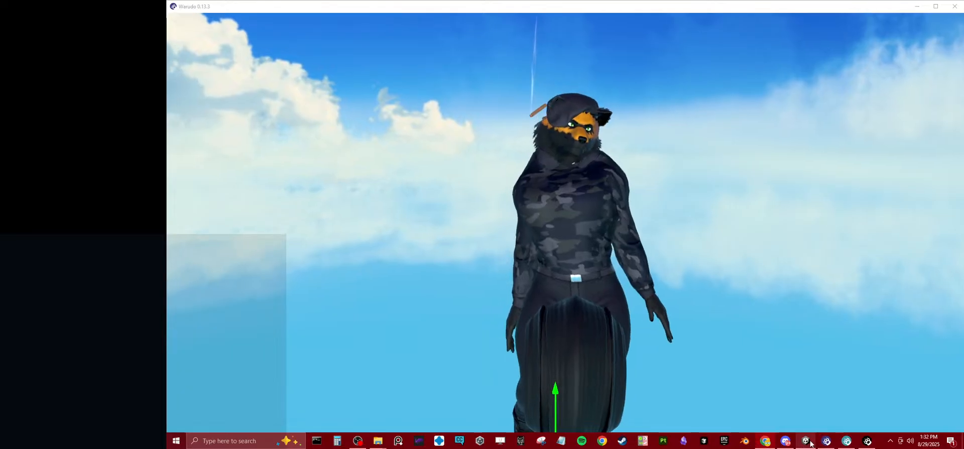
click(867, 441)
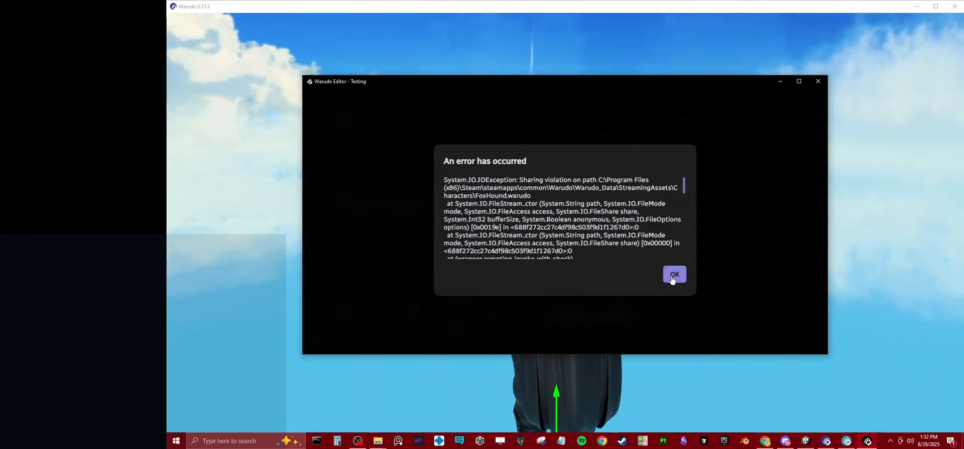
click(674, 275)
click(674, 274)
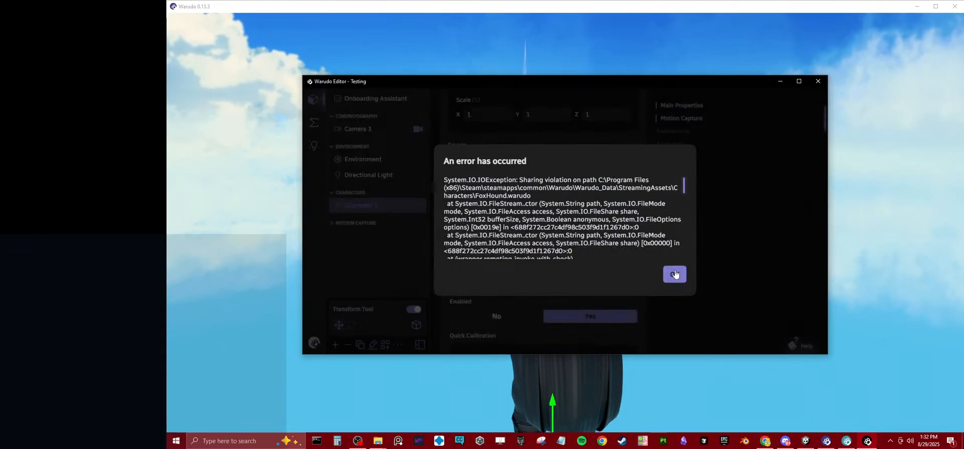
click(817, 83)
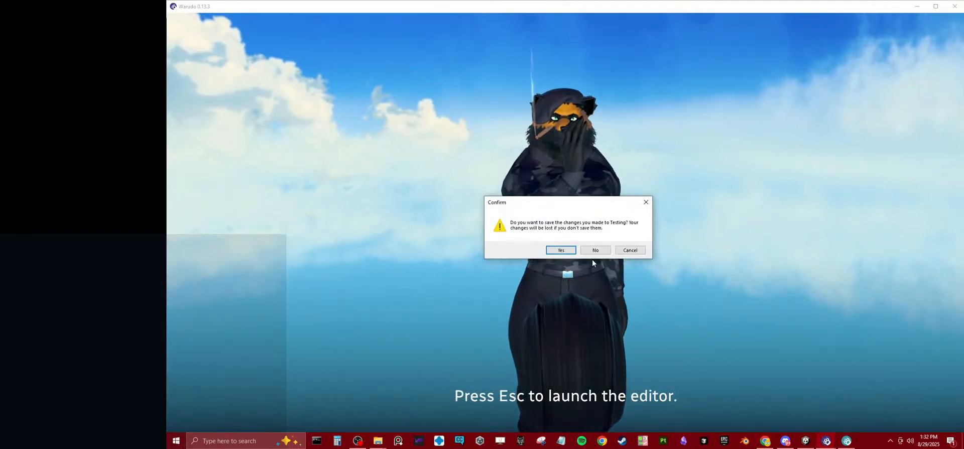
click(564, 248)
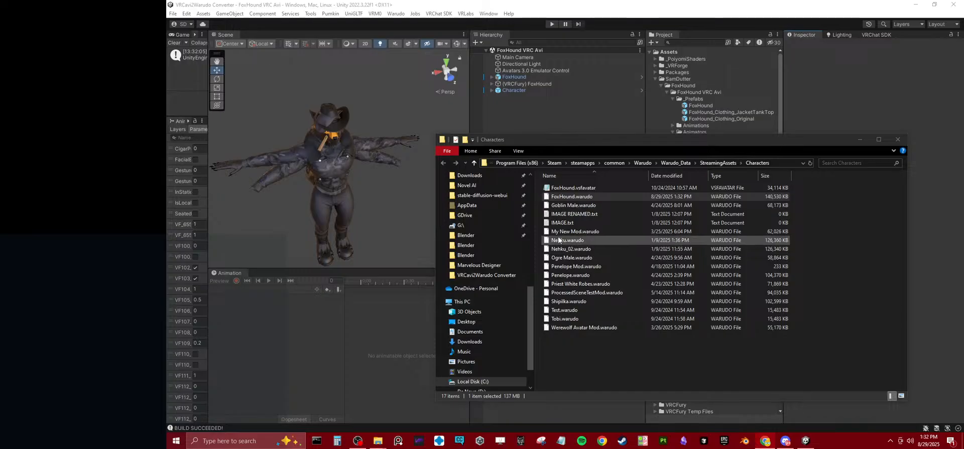
Step: Back in Unity, examine both VRC Parent Constraints on the exported Character's Cigar and the components on Character itself
click(545, 127)
click(525, 90)
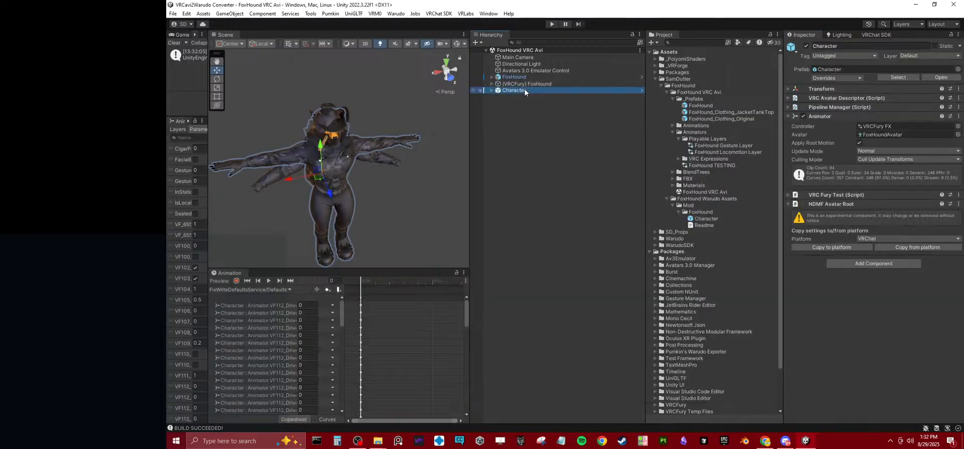
click(492, 91)
click(515, 116)
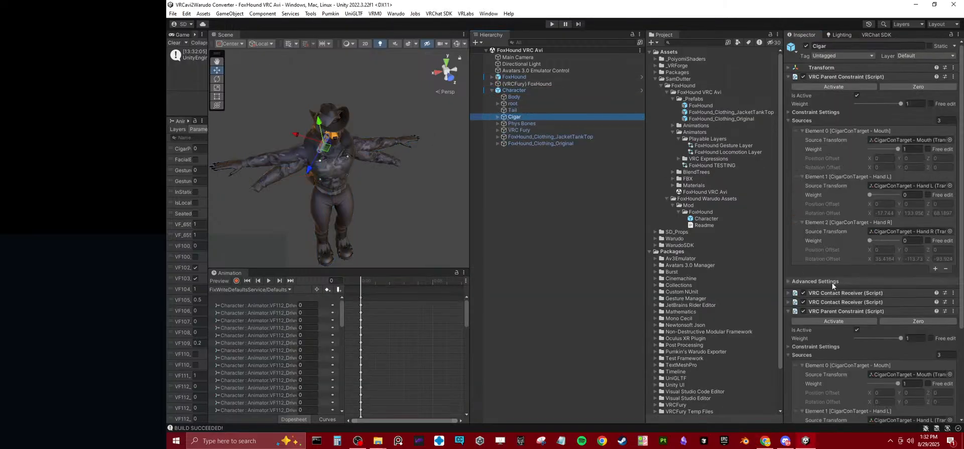
scroll(834, 285, down, 5)
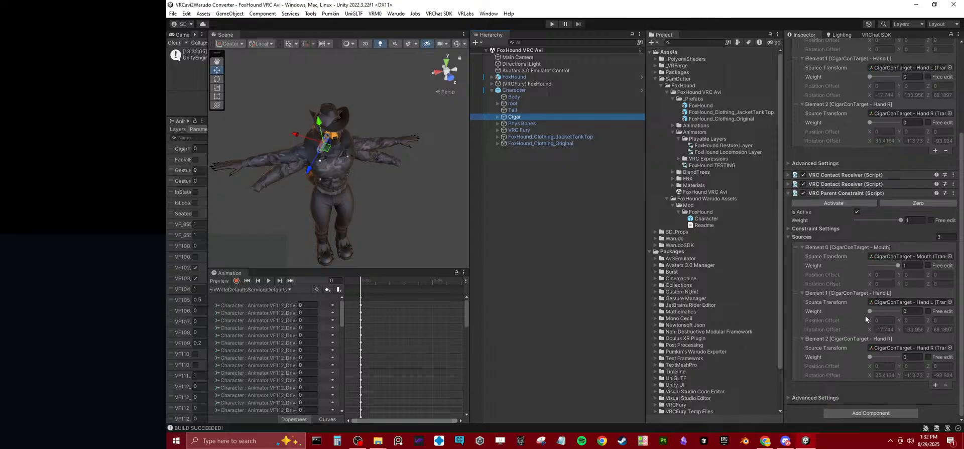
scroll(849, 276, up, 5)
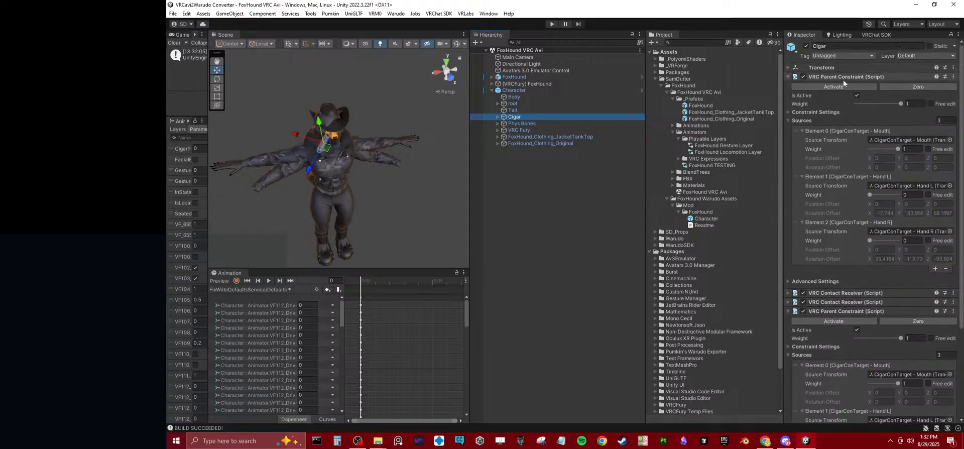
click(544, 179)
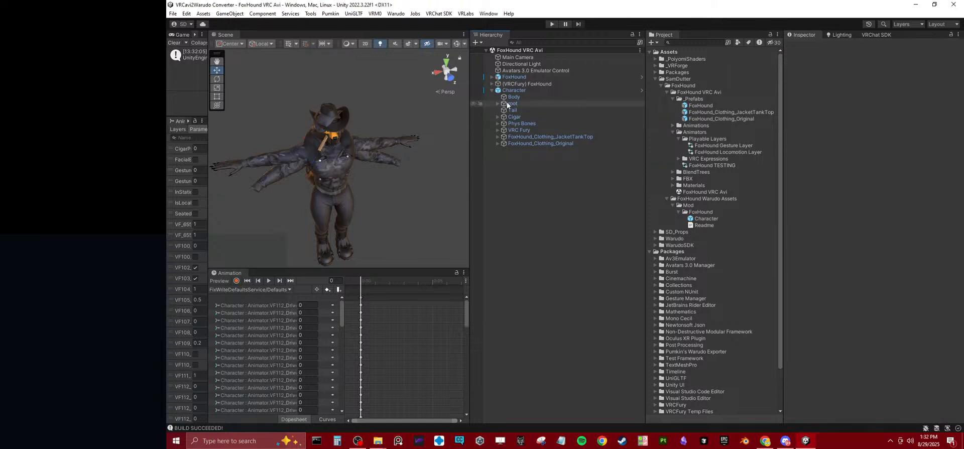
click(515, 89)
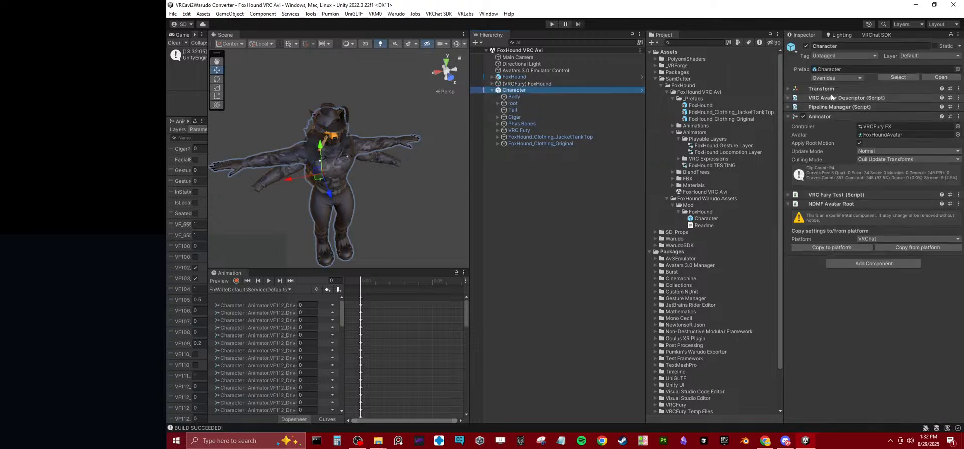
Step: Delete (VRCFury) FoxHound and Character from the scene, along with the Character prefab in the FoxHound mod folder
click(547, 84)
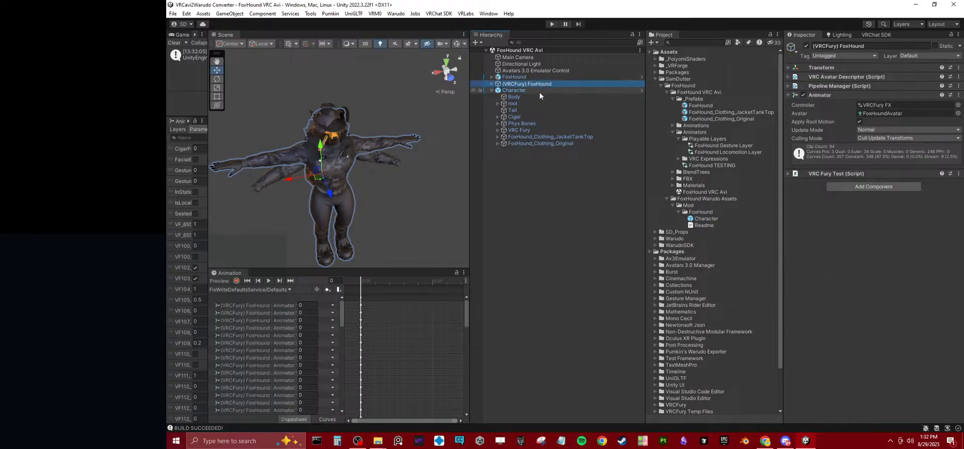
shift+click(539, 92)
key(Delete)
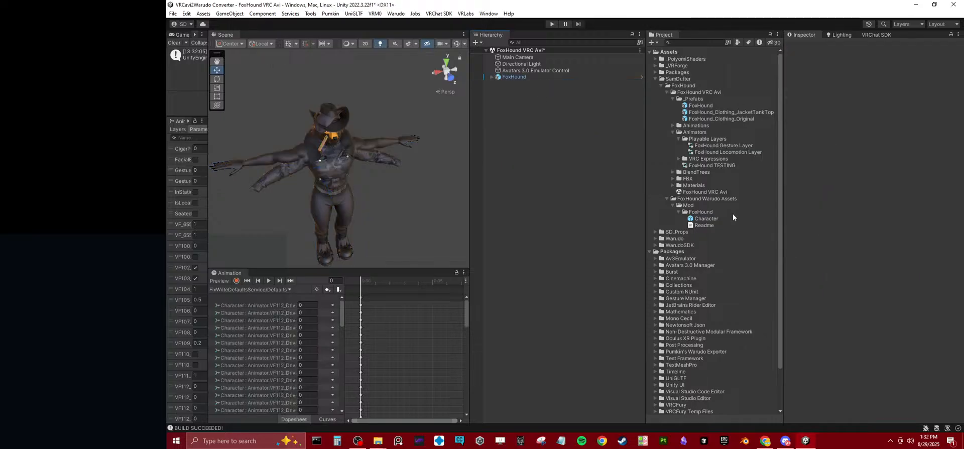
click(703, 219)
key(Delete)
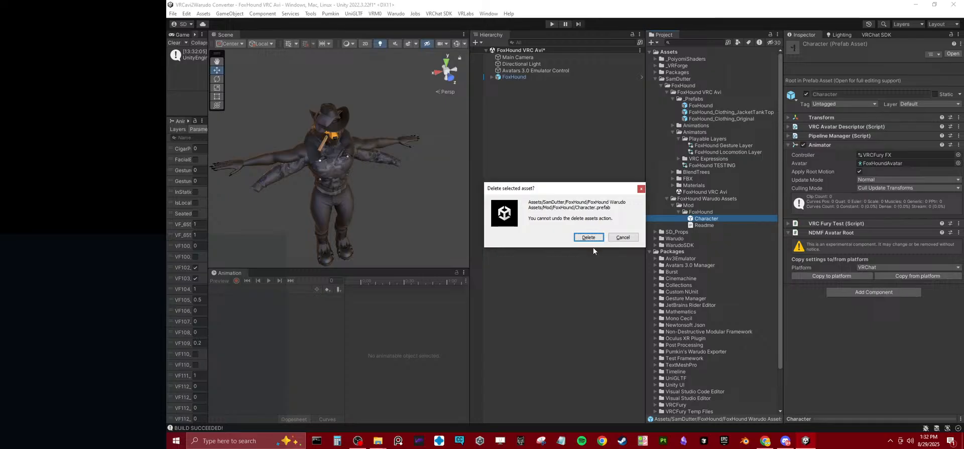
click(588, 237)
Step: Replace FoxHound in the scene with a fresh instance of the FoxHound prefab and unpack it one level
click(526, 77)
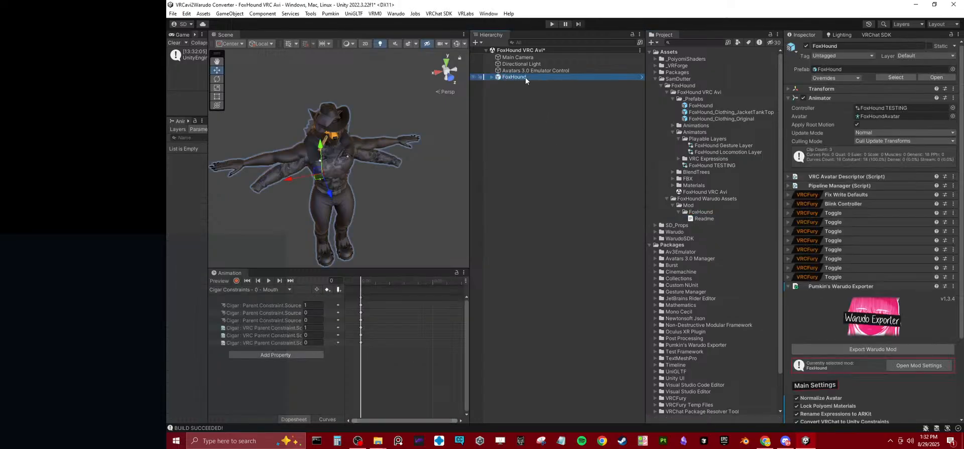
key(Delete)
drag(711, 104, 559, 110)
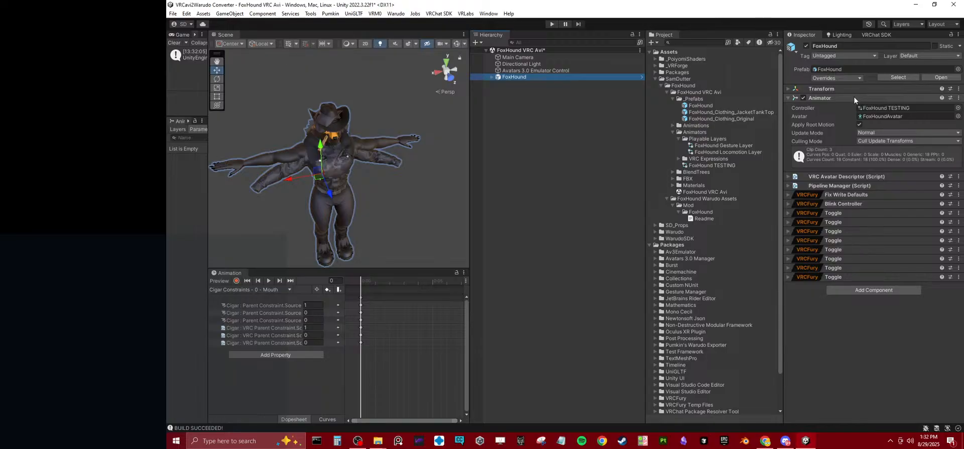
right_click(538, 77)
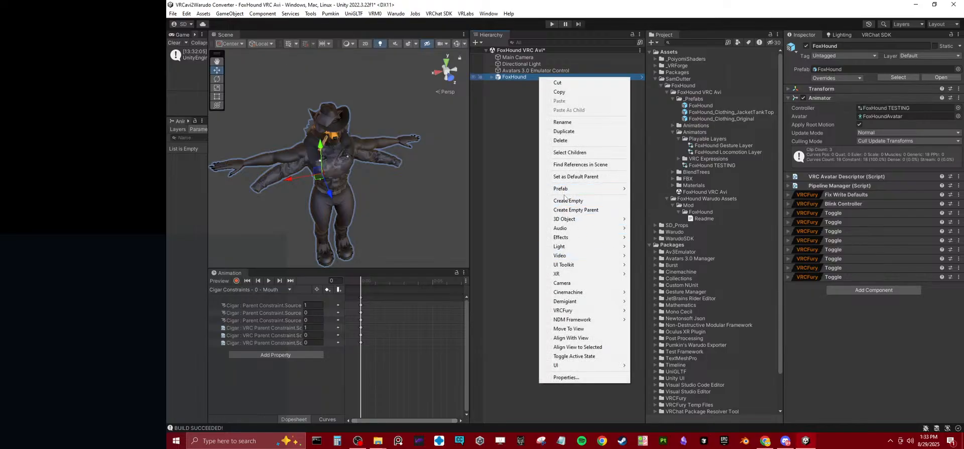
mouse_move(570, 191)
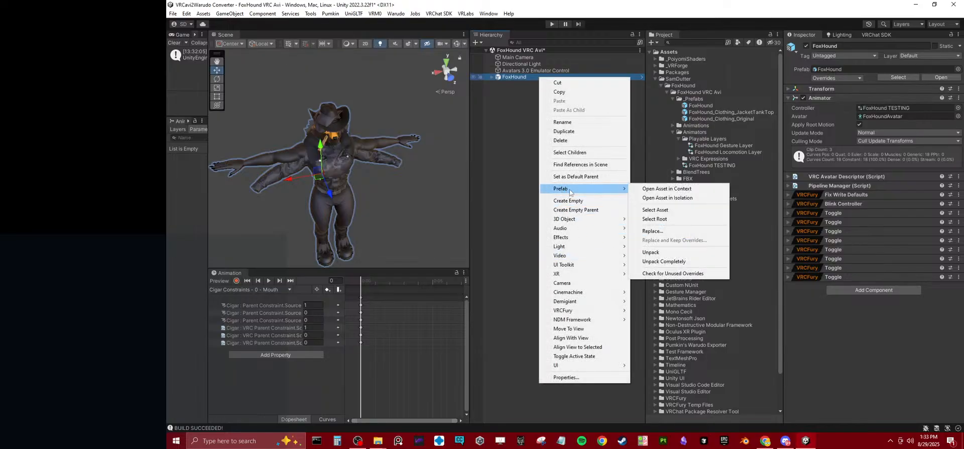
click(657, 252)
click(551, 264)
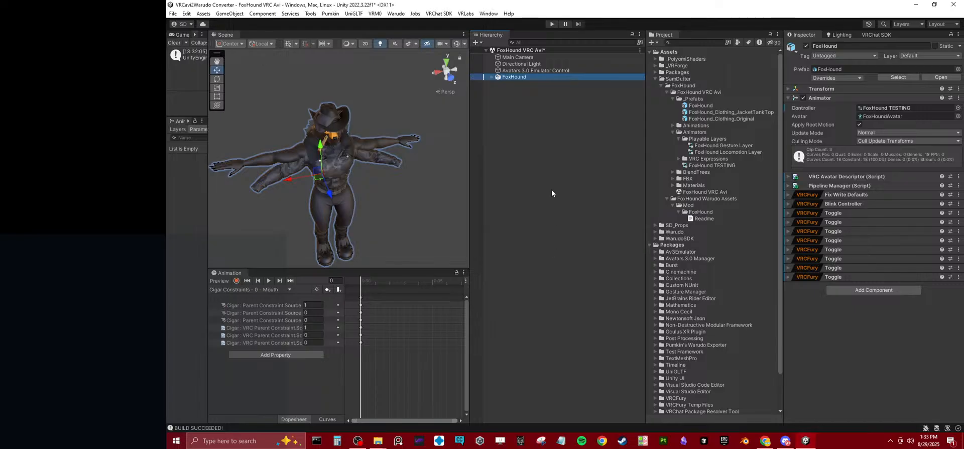
Step: Paste the copied Pumpkin's Warudo Exporter onto FoxHound as a new component and export the Warudo mod, saving the modified scenes
click(959, 277)
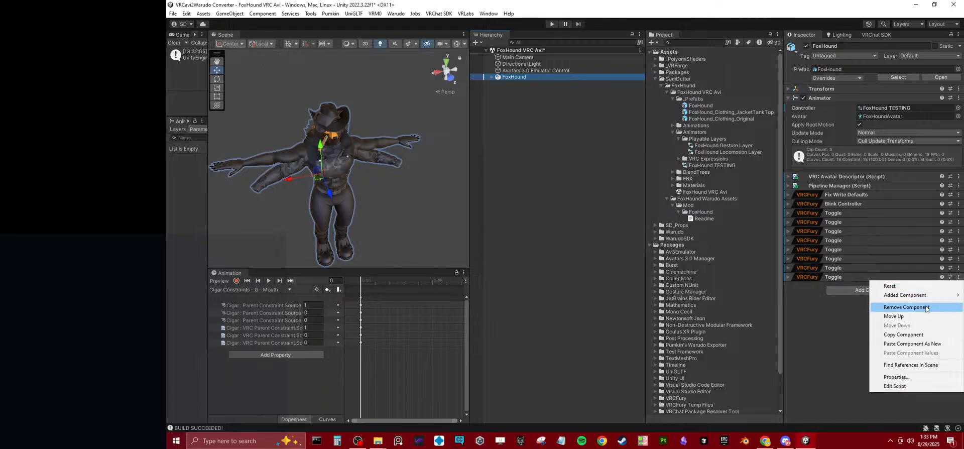
click(925, 344)
scroll(921, 324, down, 2)
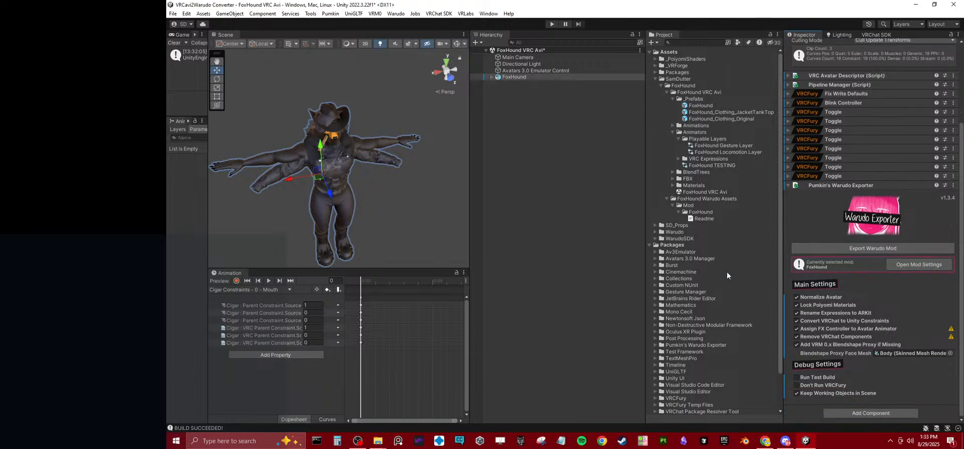
click(842, 247)
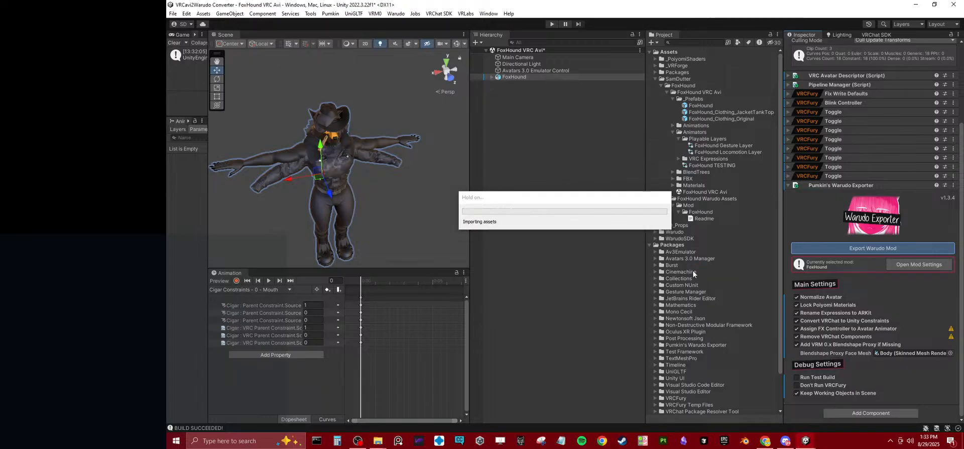
click(555, 238)
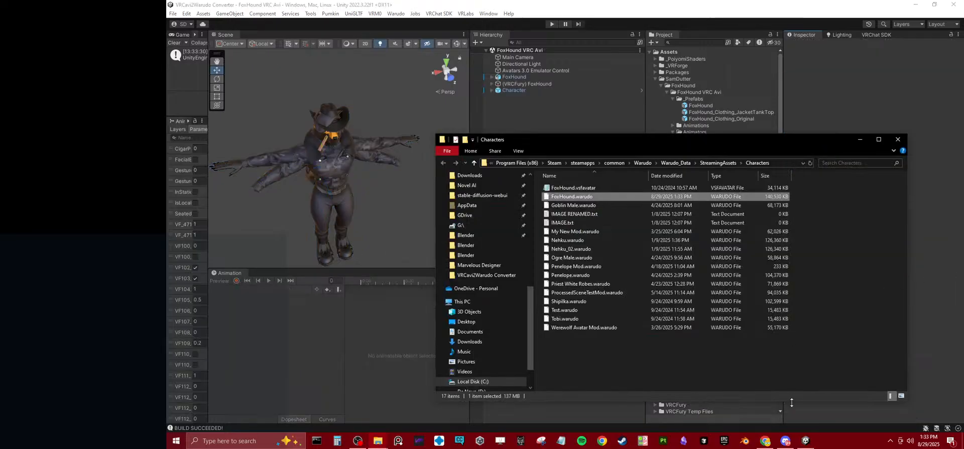
Step: Launch Warudo from Steam and check FoxHound.warudo in the Characters folder while the Testing scene loads
click(891, 441)
right_click(898, 376)
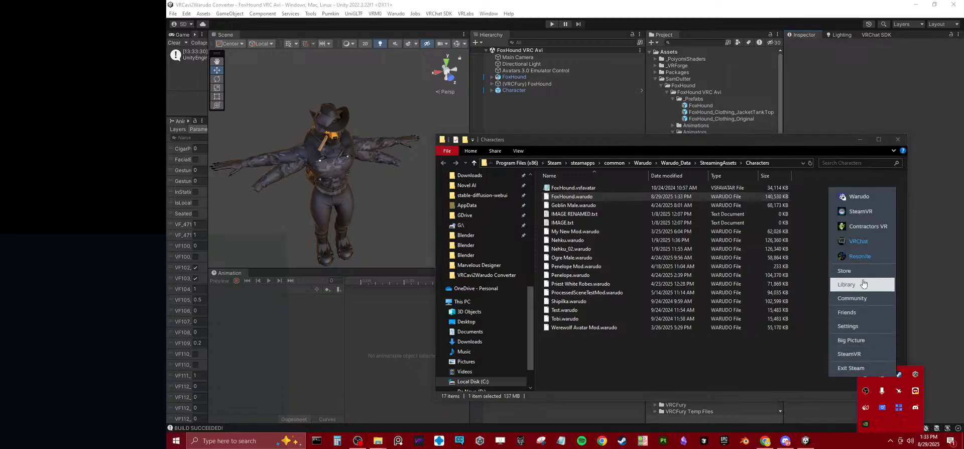
click(864, 197)
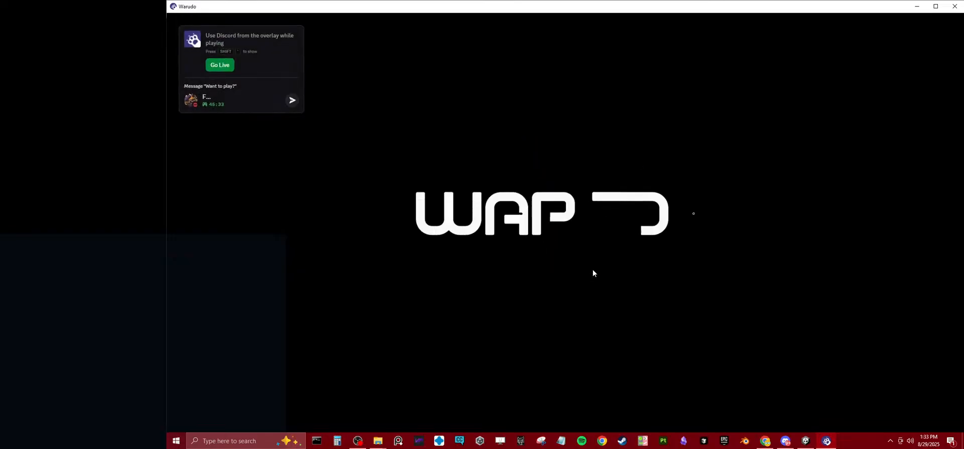
click(378, 441)
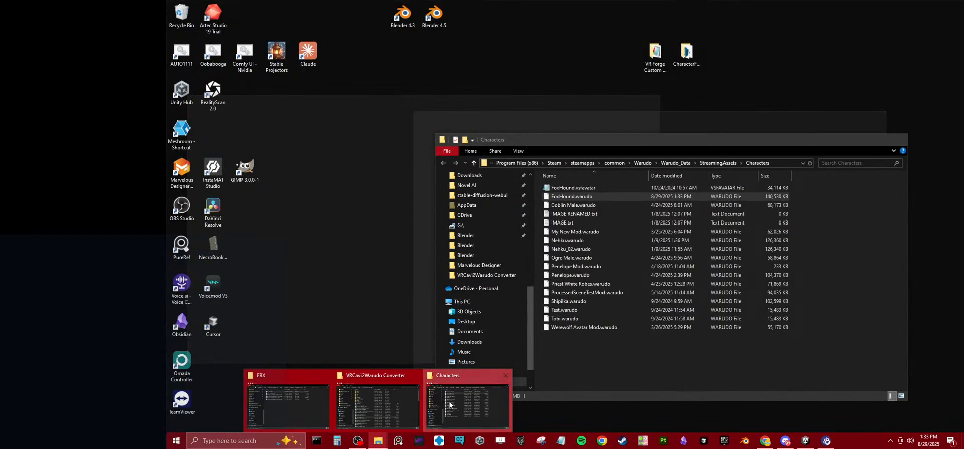
click(467, 404)
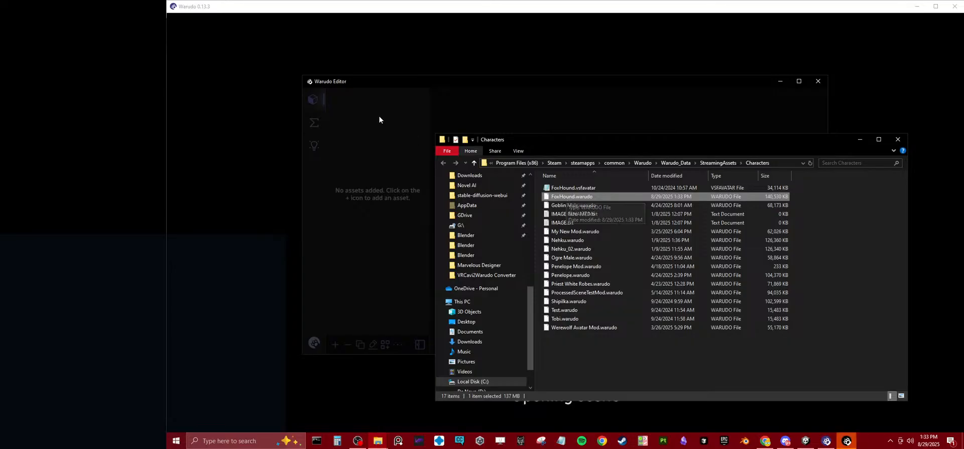
click(390, 94)
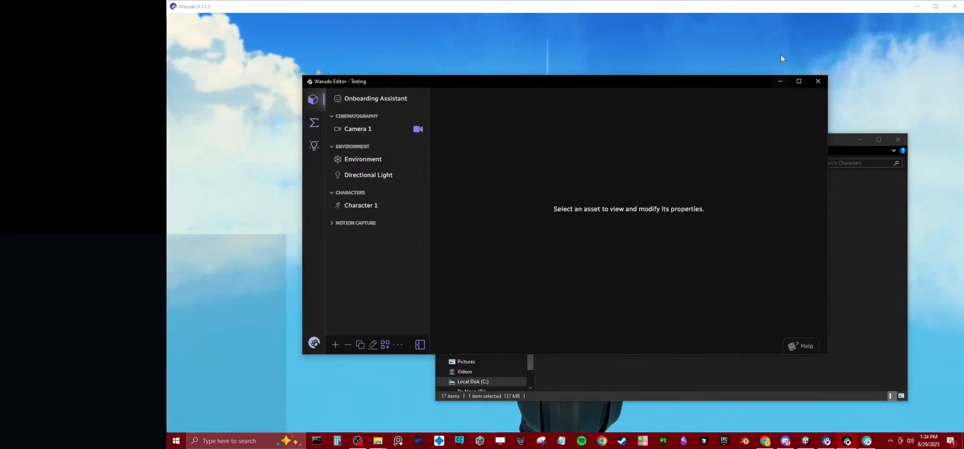
Step: Clear the editor out of the way and inspect the FoxHound character and its cigar in Warudo from another angle
click(782, 55)
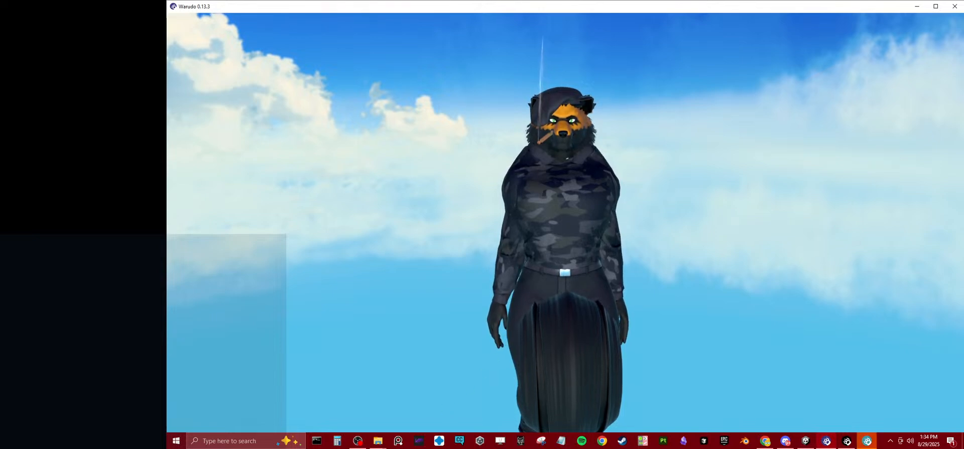
drag(659, 287, 547, 272)
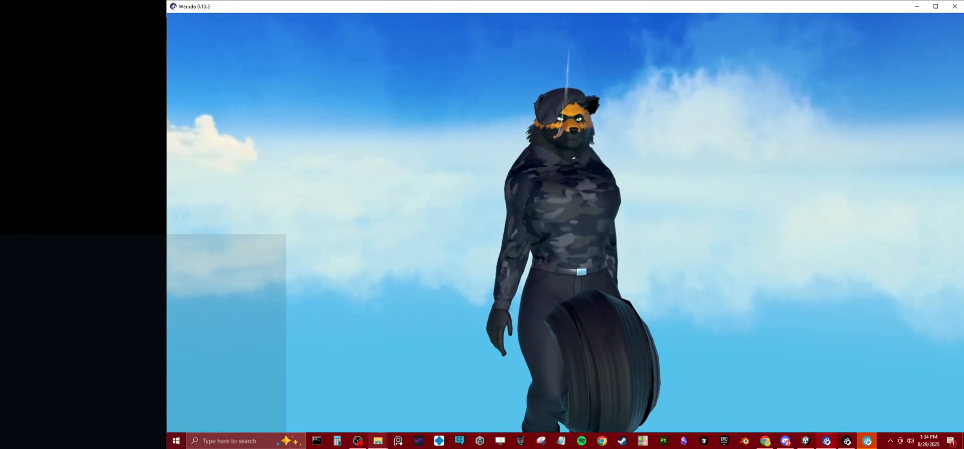
mouse_move(378, 440)
click(466, 394)
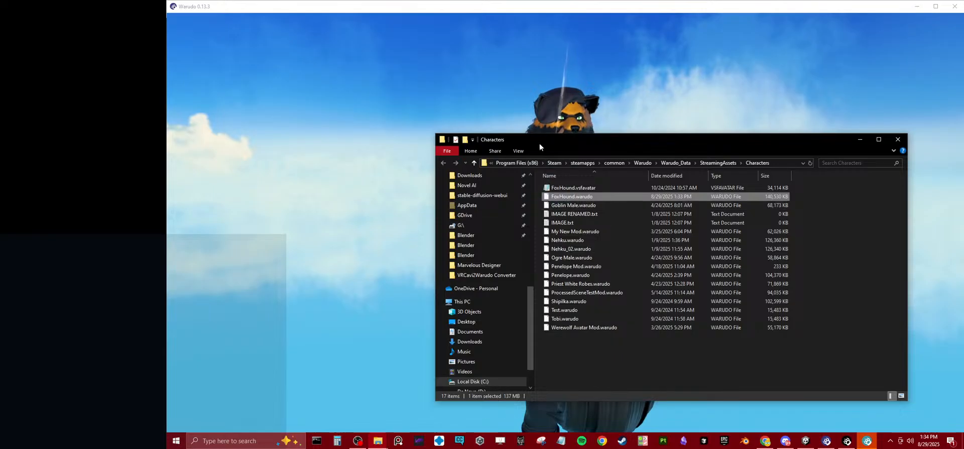
click(711, 103)
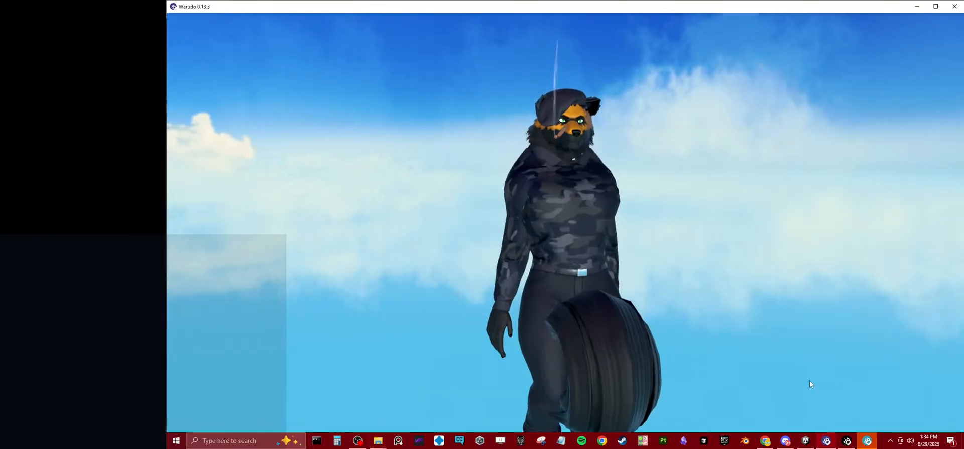
click(867, 441)
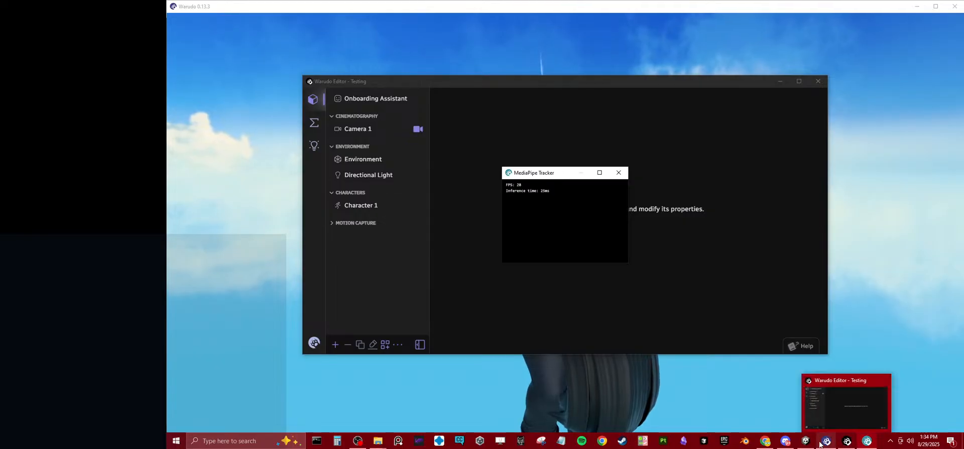
click(846, 441)
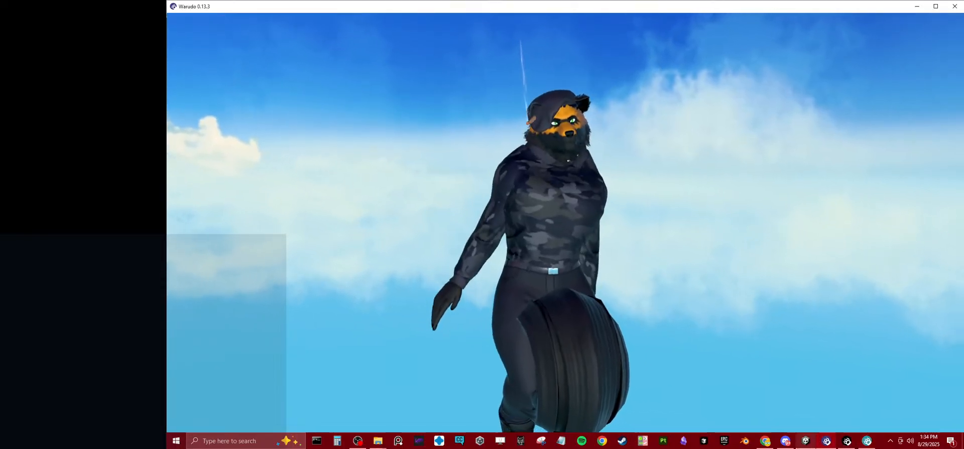
Step: Switch back to Unity and examine the VRC Parent Constraints on the exported Character's Cigar
click(805, 441)
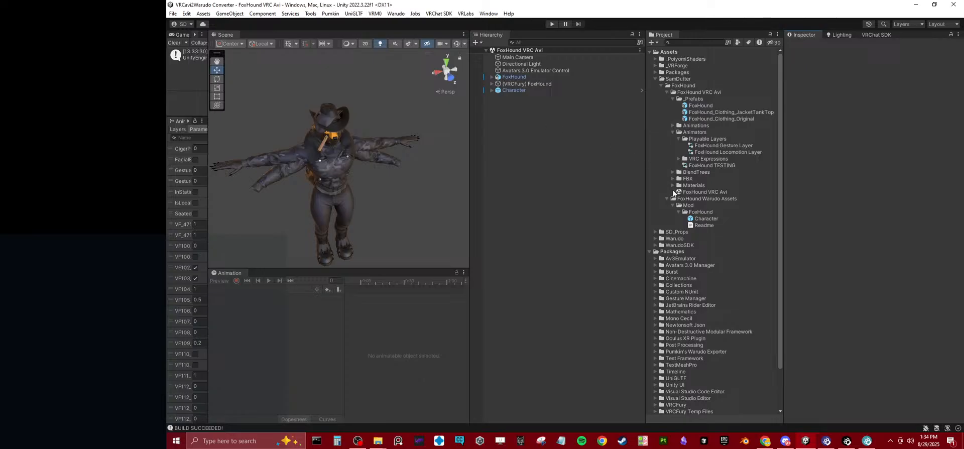
click(698, 219)
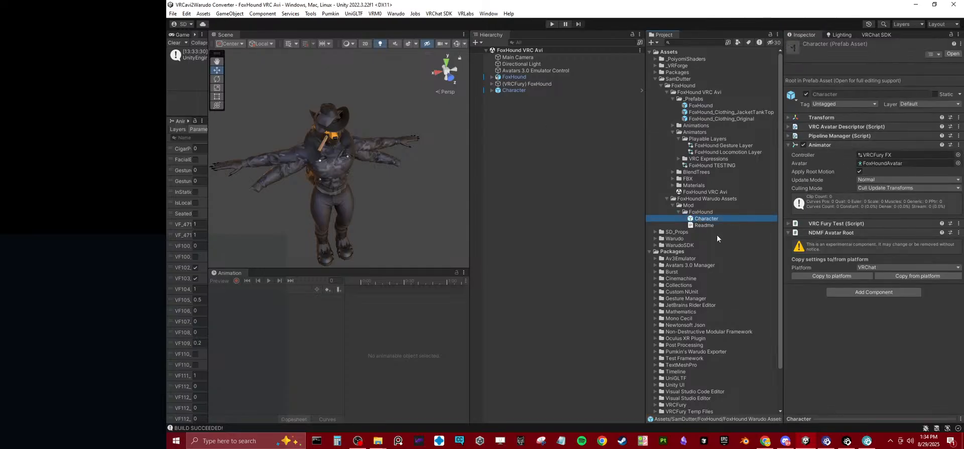
drag(702, 221, 583, 249)
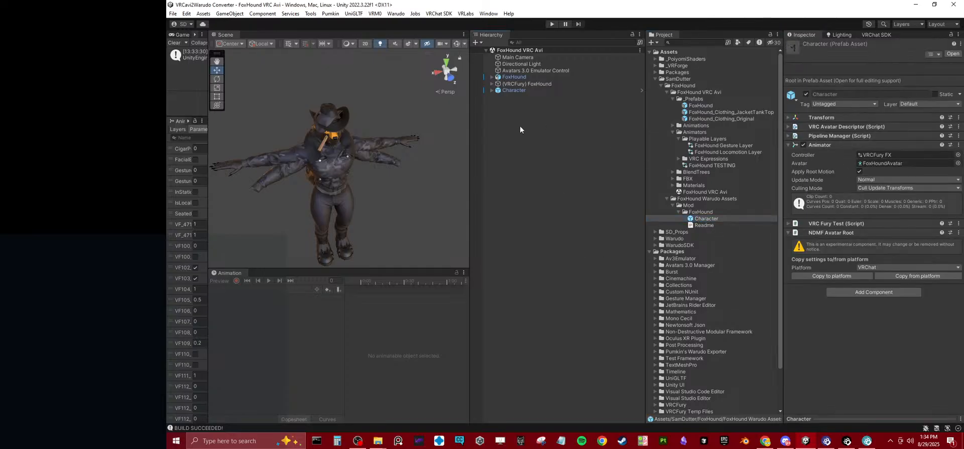
click(492, 90)
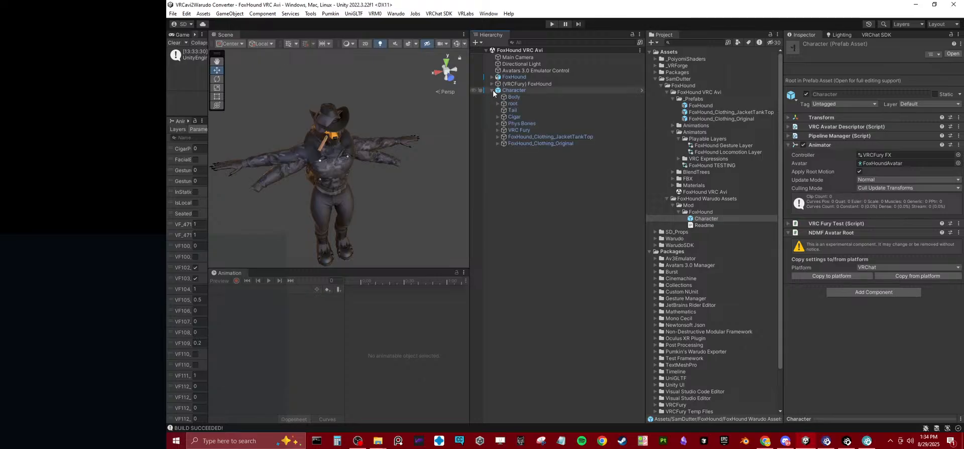
click(514, 117)
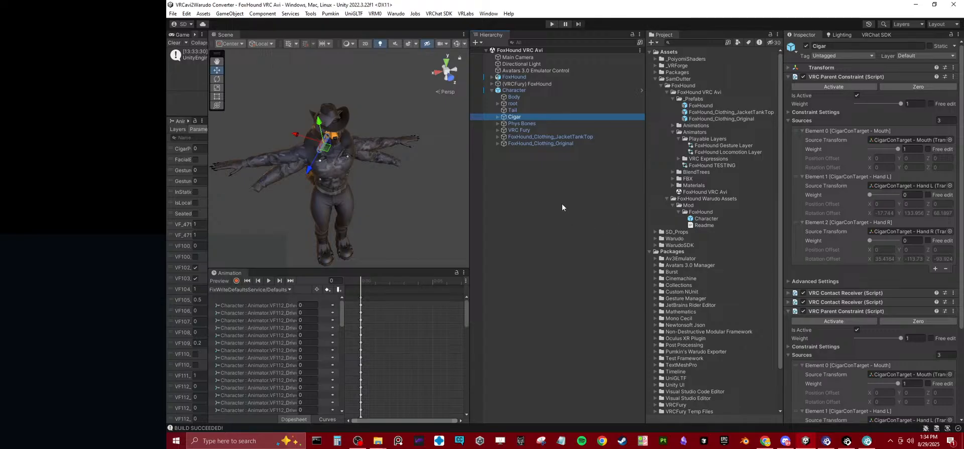
click(541, 182)
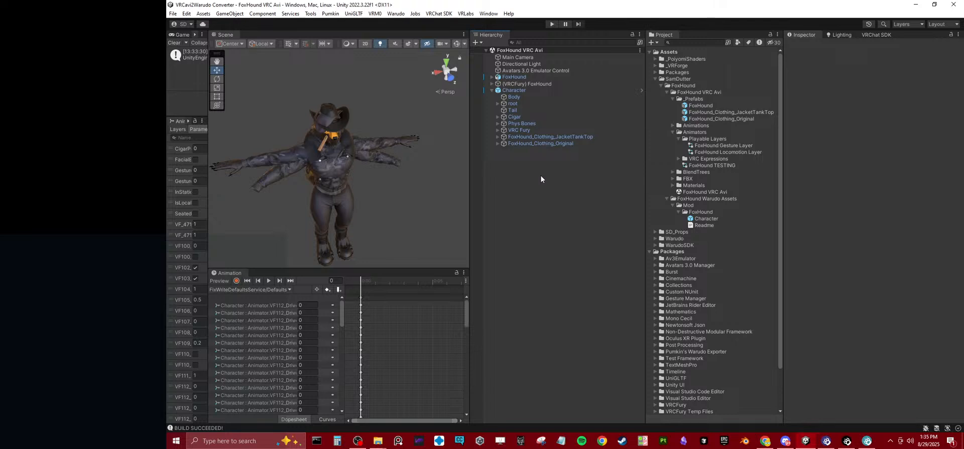
Step: Delete FoxHound, (VRCFury) FoxHound and Character from the scene and place a fresh FoxHound prefab instance
click(513, 90)
ctrl+click(512, 77)
ctrl+click(514, 83)
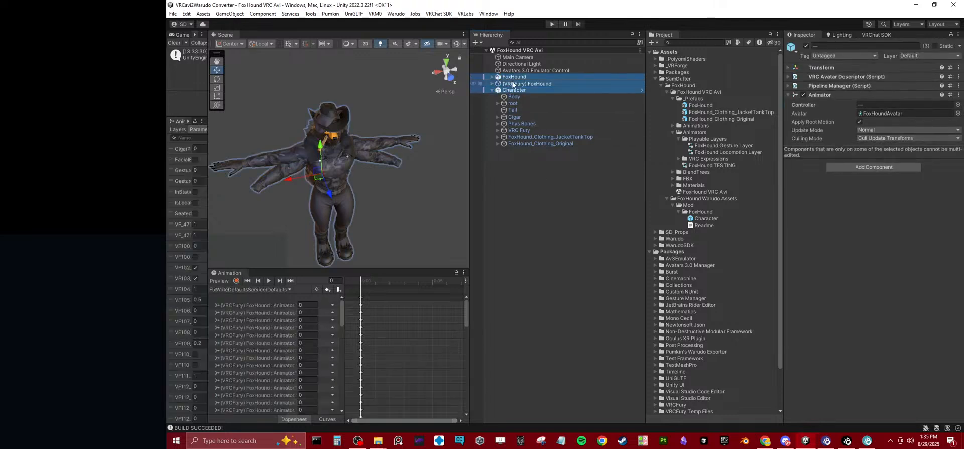
key(Delete)
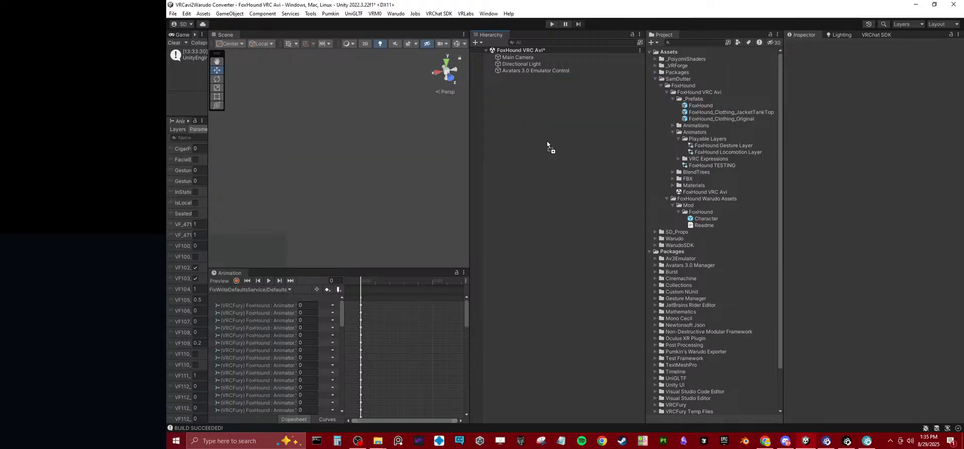
drag(547, 144, 538, 129)
Step: Paste the copied Pumpkin's Warudo Exporter as a new component on the fresh FoxHound
click(840, 291)
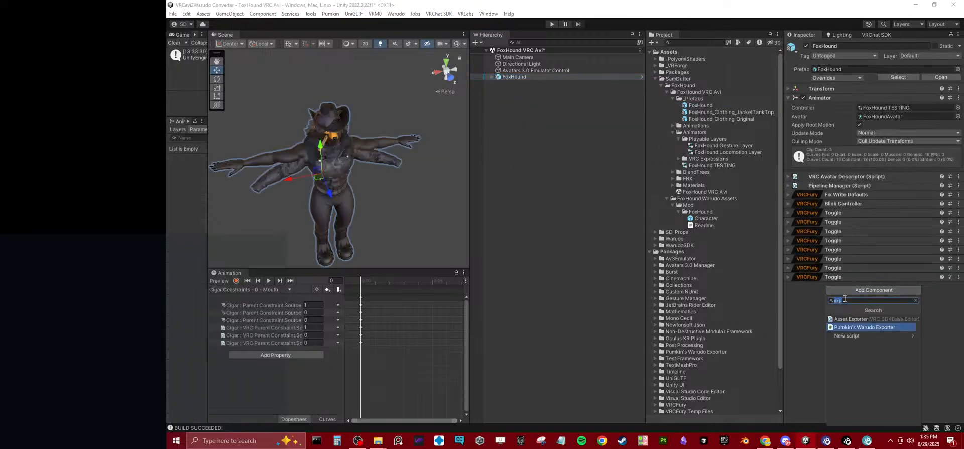
click(959, 277)
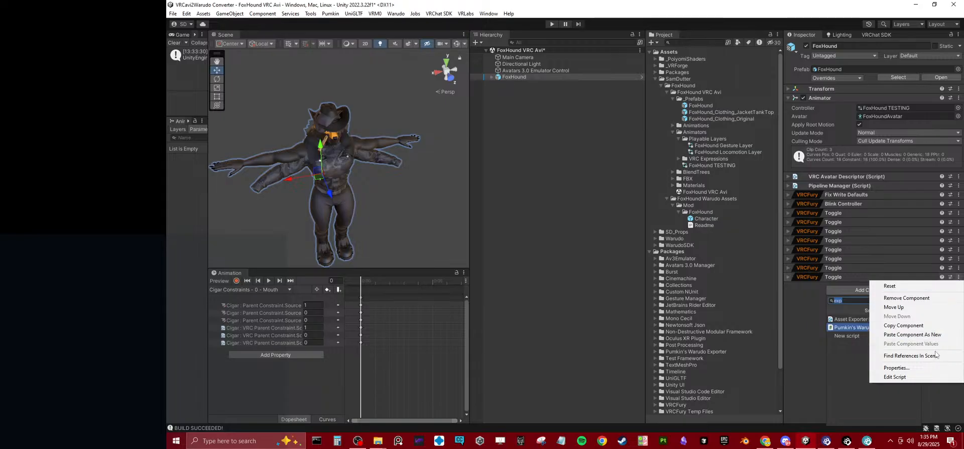
click(929, 335)
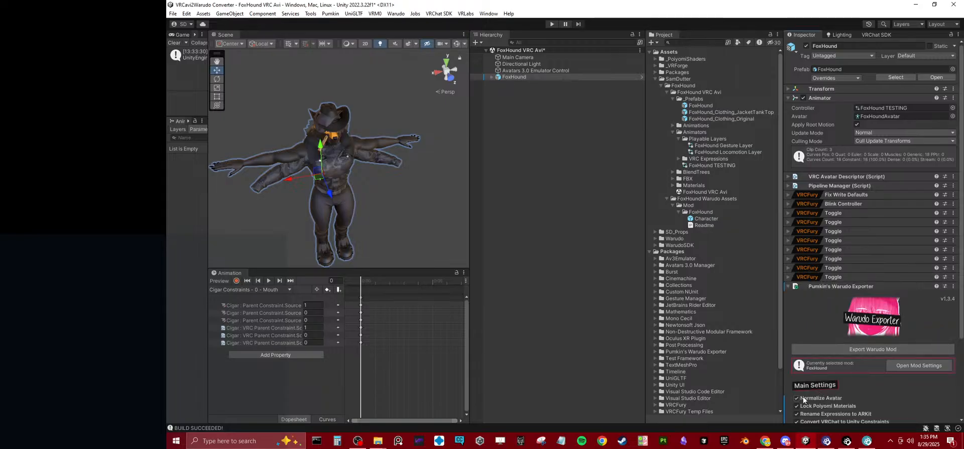
Step: Turn off Normalize Avatar, Lock Poiyomi Materials and Rename Expressions to ARKit in the exporter's main settings
scroll(812, 395, down, 3)
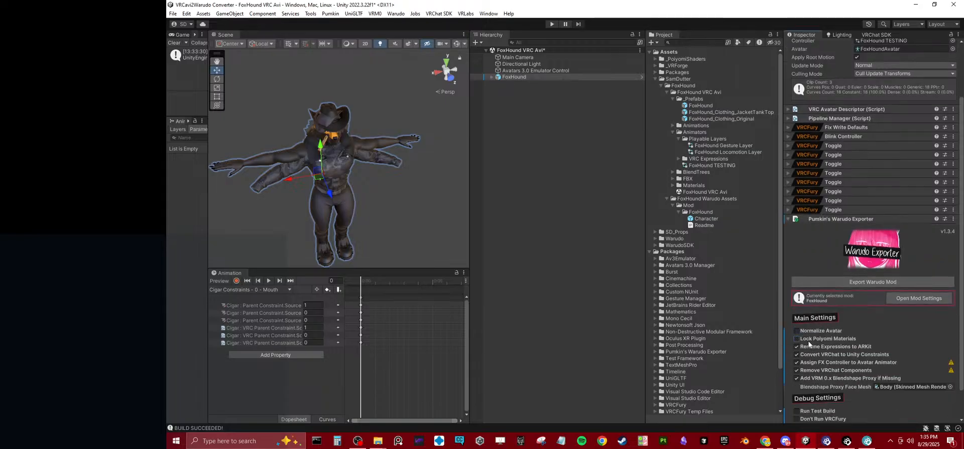
mouse_move(810, 346)
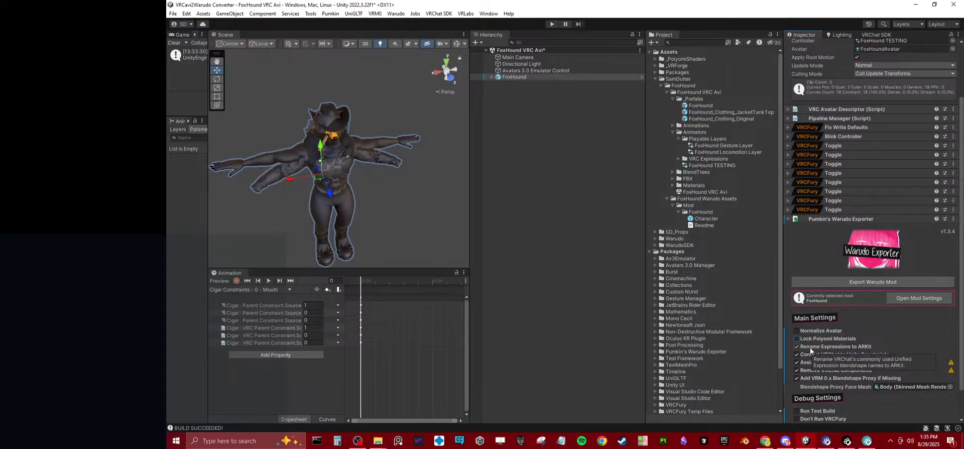
click(810, 346)
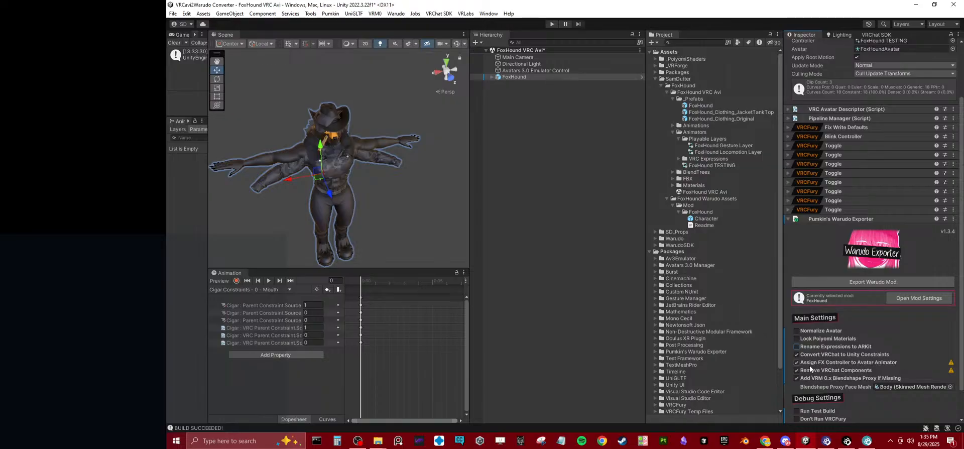
mouse_move(810, 370)
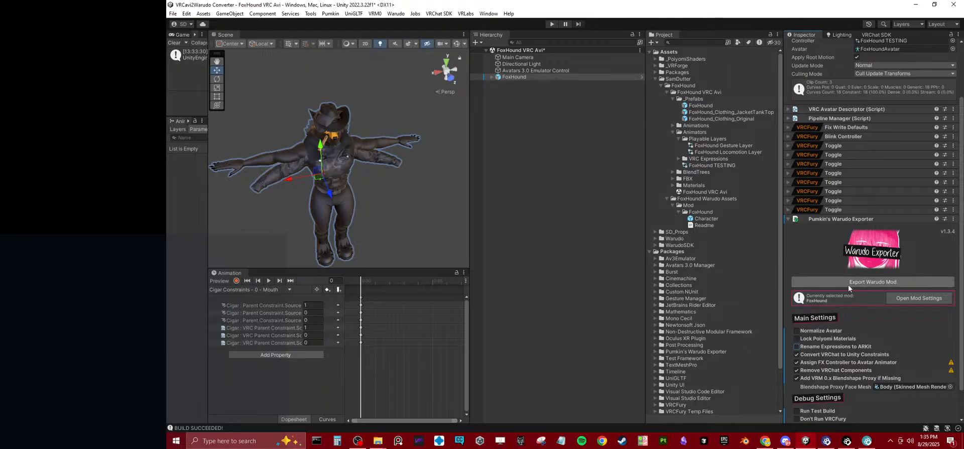
Step: Turn off Keep Working Objects in Scene and export the FoxHound Warudo mod without saving the NDMF Preview scene
scroll(842, 315, down, 3)
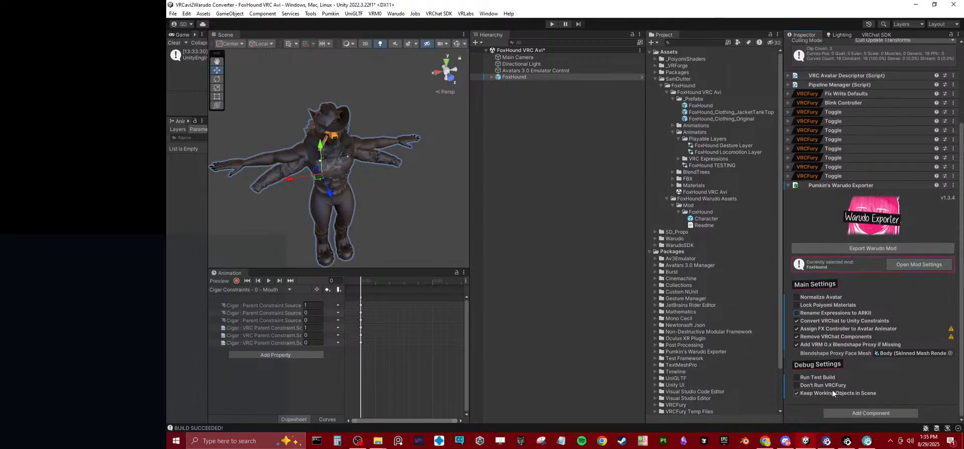
click(869, 248)
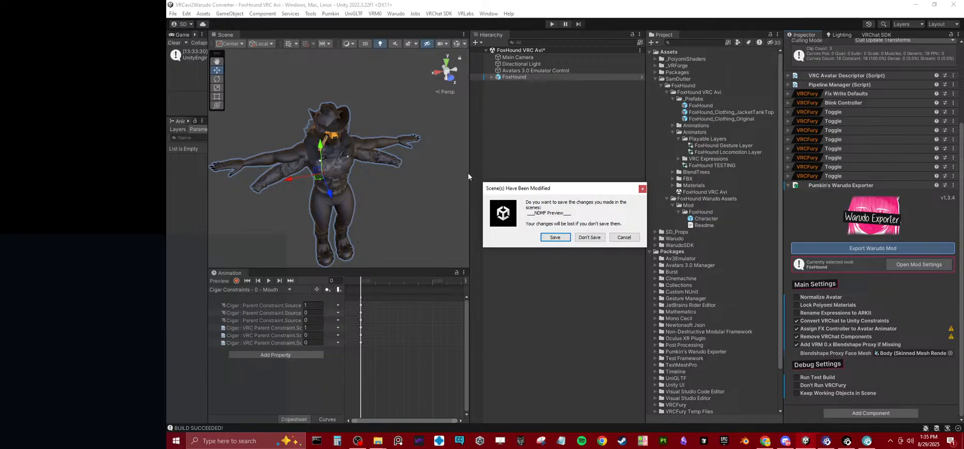
click(589, 237)
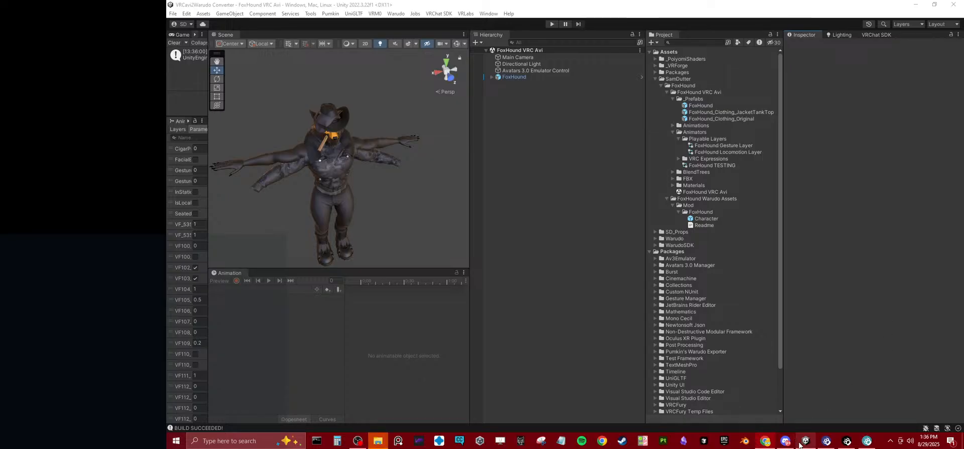
click(378, 442)
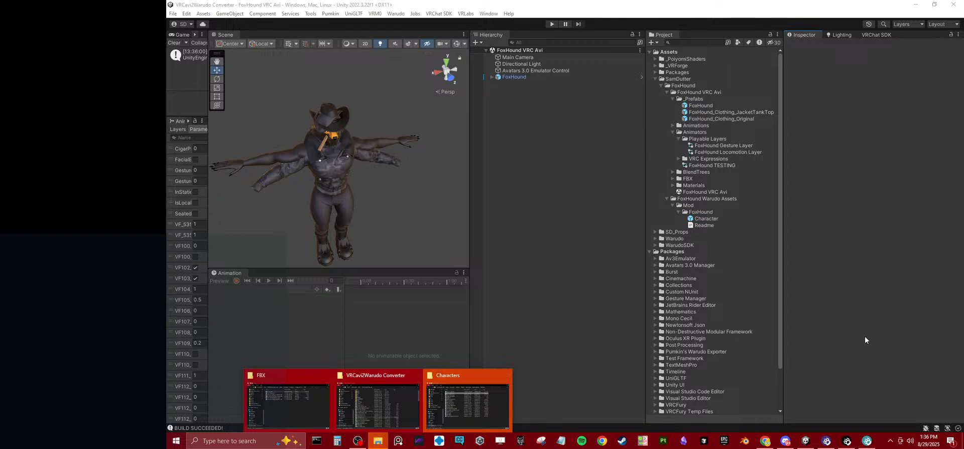
click(827, 441)
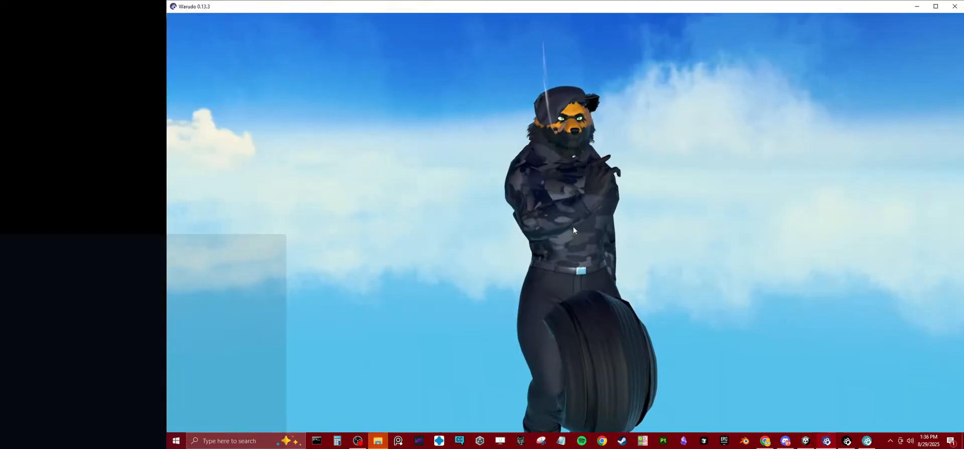
click(803, 442)
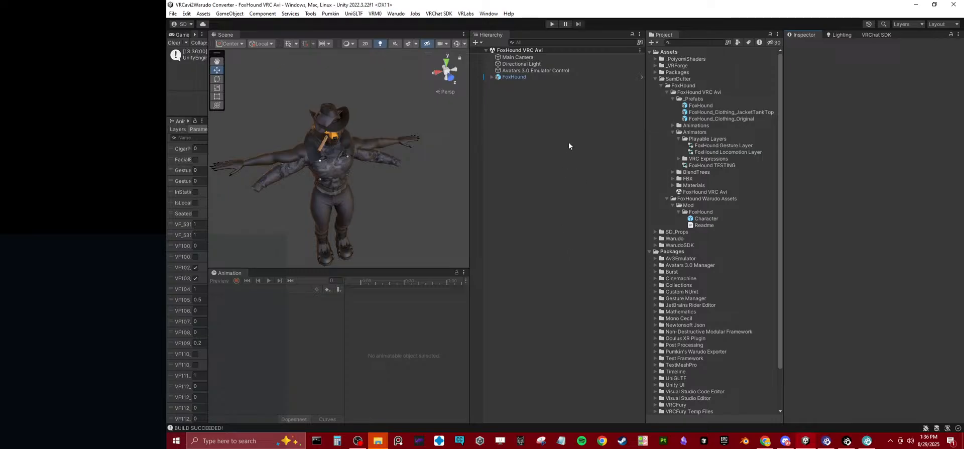
Step: Place the newly exported Character prefab in the scene and examine the VRC Parent Constraints on its Cigar
click(704, 220)
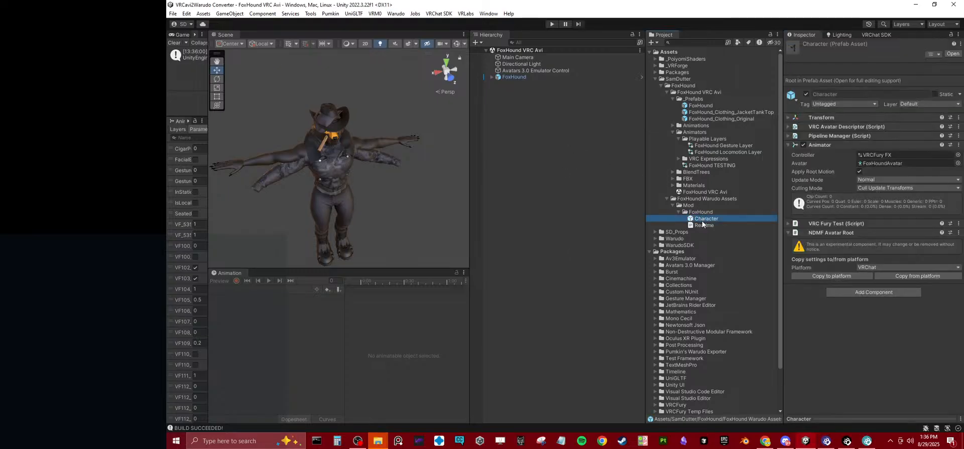
drag(700, 224, 580, 247)
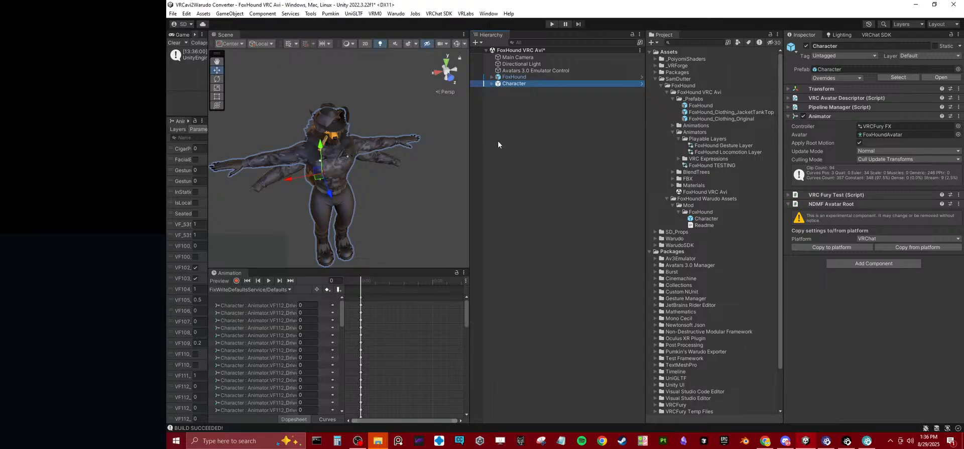
click(492, 83)
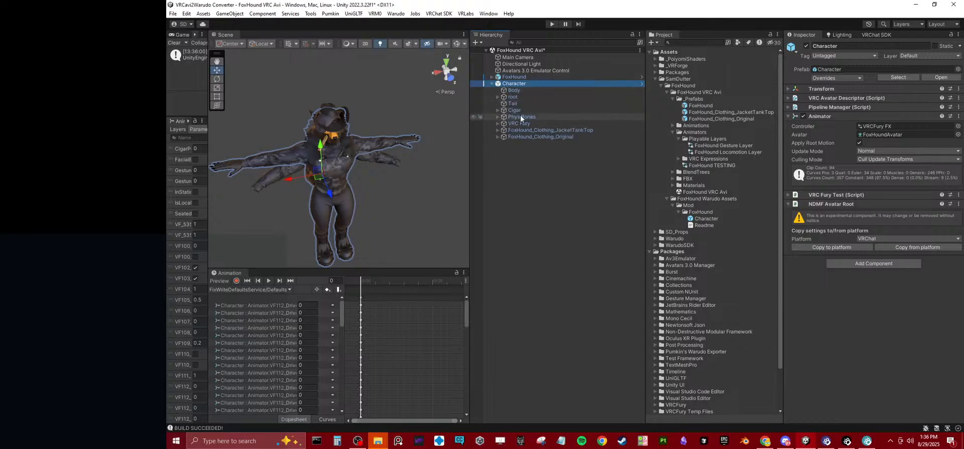
click(518, 110)
scroll(814, 233, down, 4)
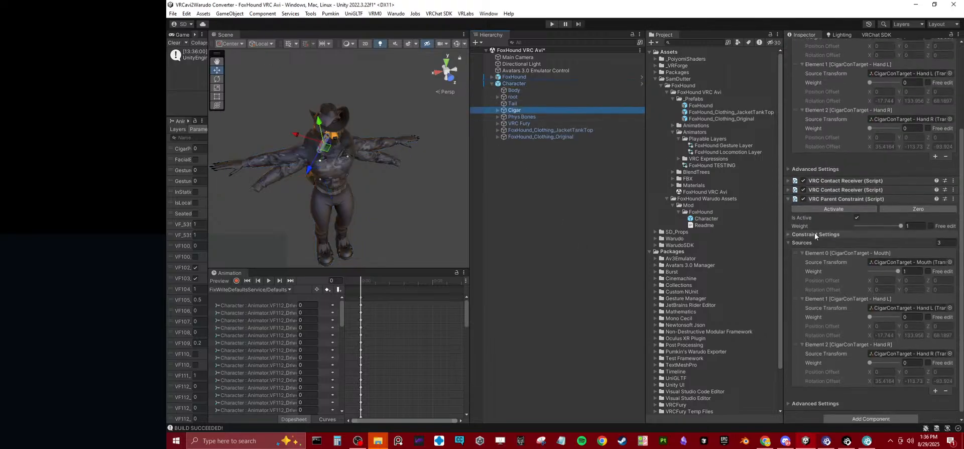
scroll(816, 235, up, 4)
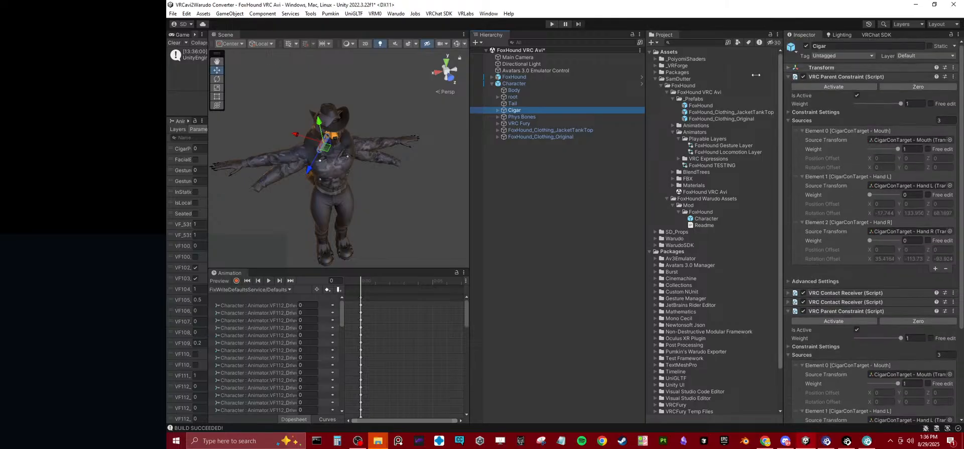
Step: Close the Unity project without saving the scene changes and reopen VRCavi2Warudo Converter from the VRChat Creator Companion
click(954, 4)
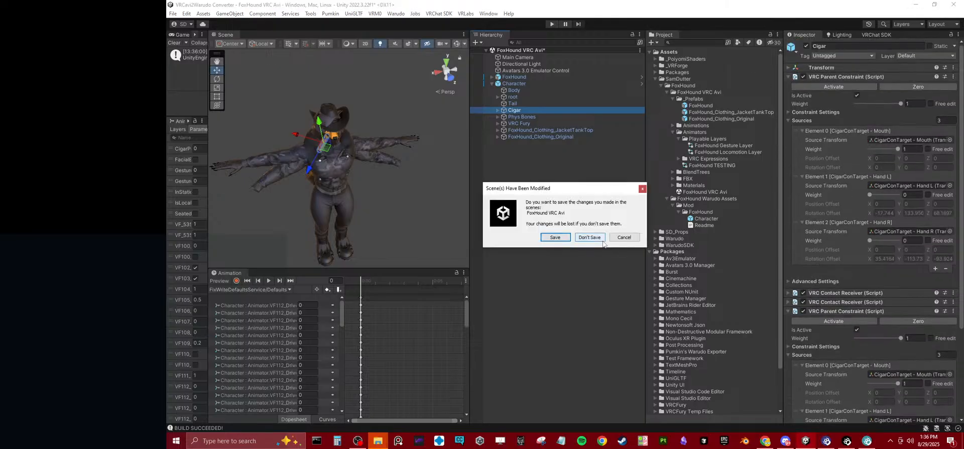
click(601, 239)
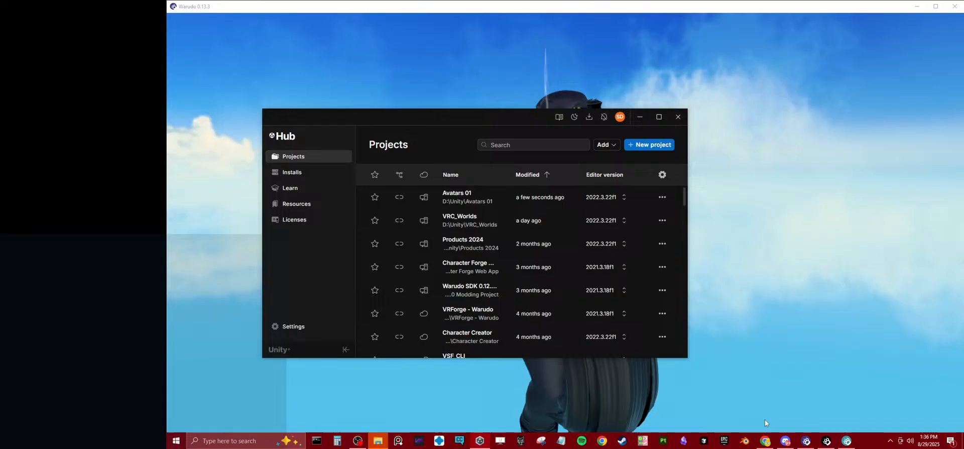
click(679, 116)
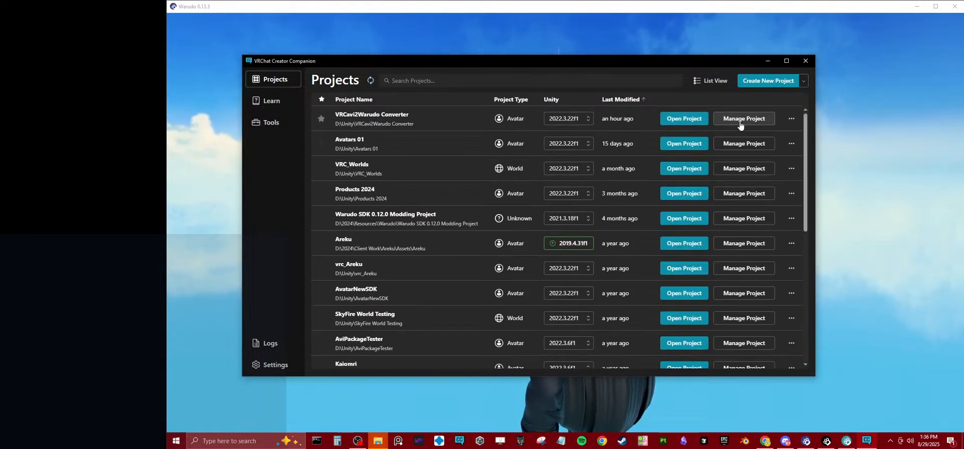
click(681, 119)
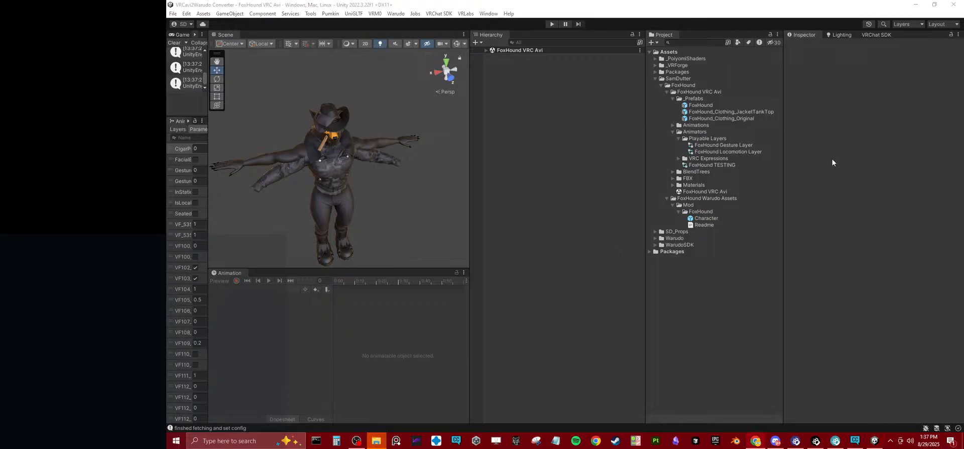
click(816, 441)
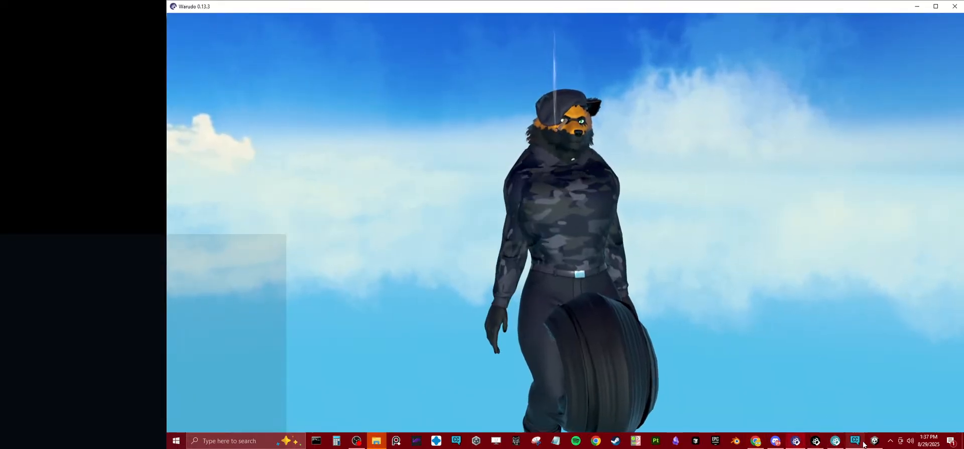
click(816, 441)
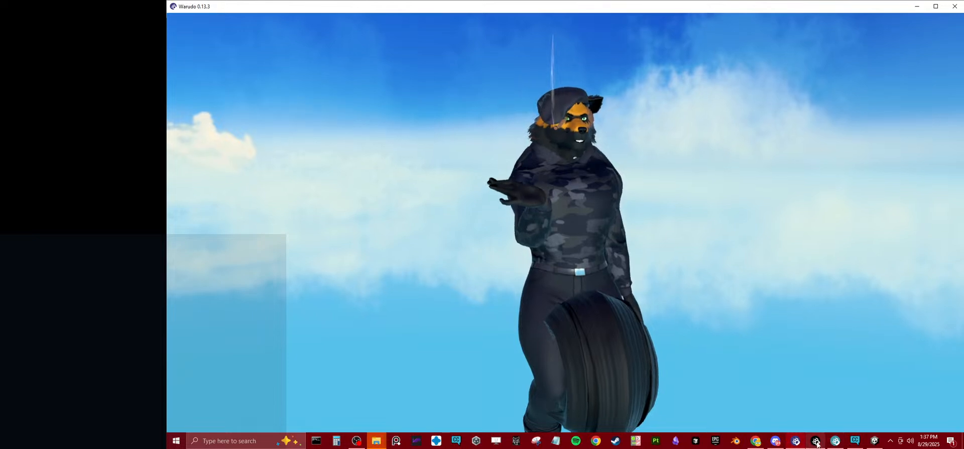
click(874, 440)
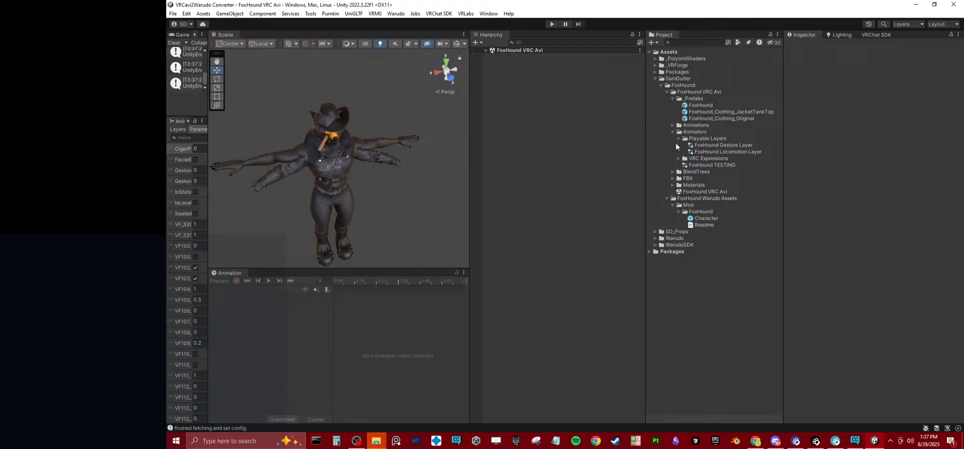
Step: Try to export the FoxHound object from the FoxHound VRC Avi scene as a Warudo mod
click(484, 50)
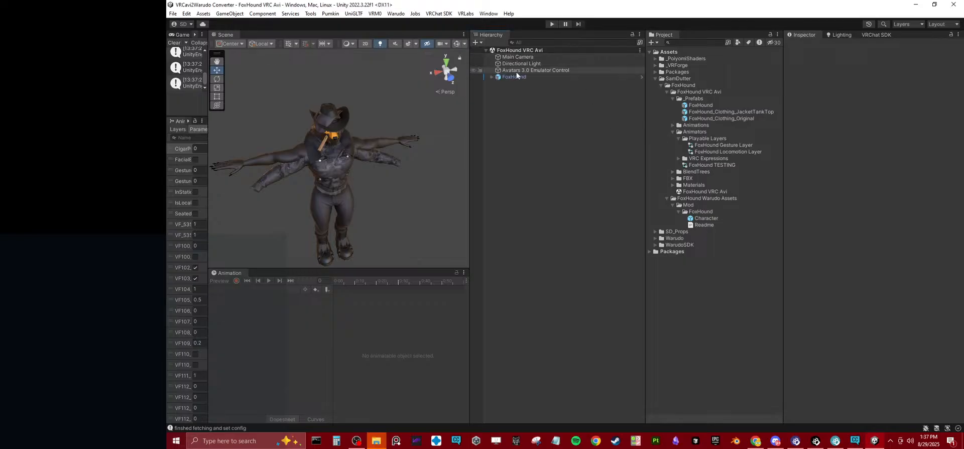
click(509, 76)
click(491, 76)
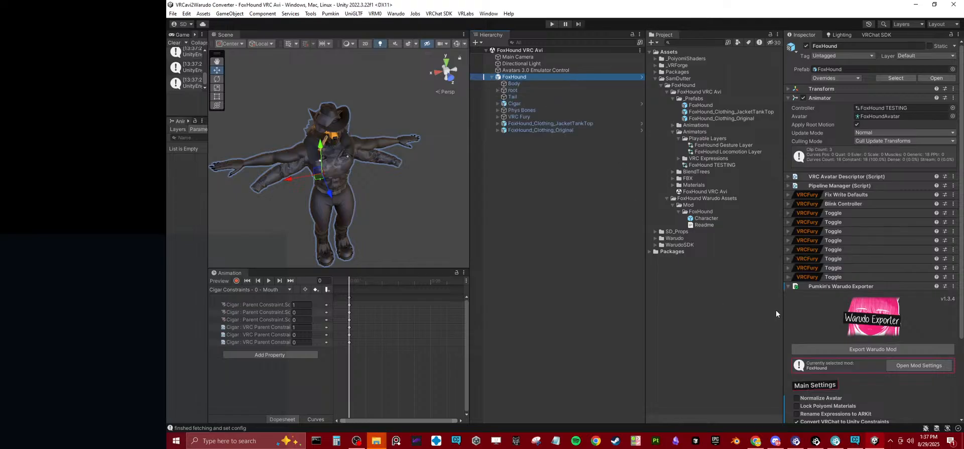
scroll(829, 321, down, 3)
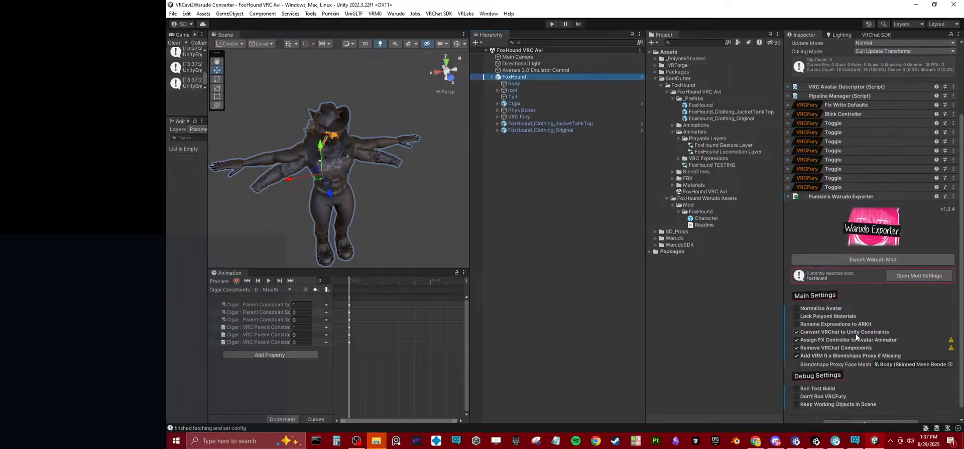
click(840, 261)
Step: Delete FoxHound from the scene and place a fresh instance of the FoxHound prefab from the _Prefabs folder
click(523, 78)
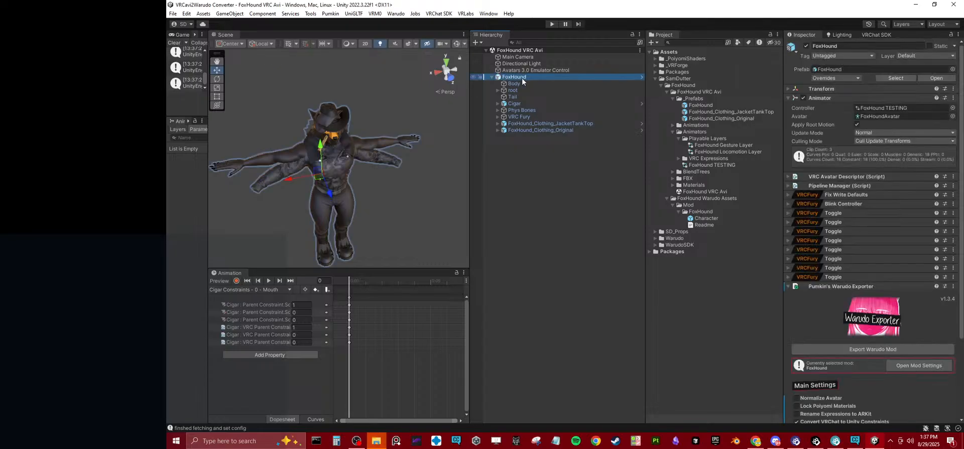
key(Delete)
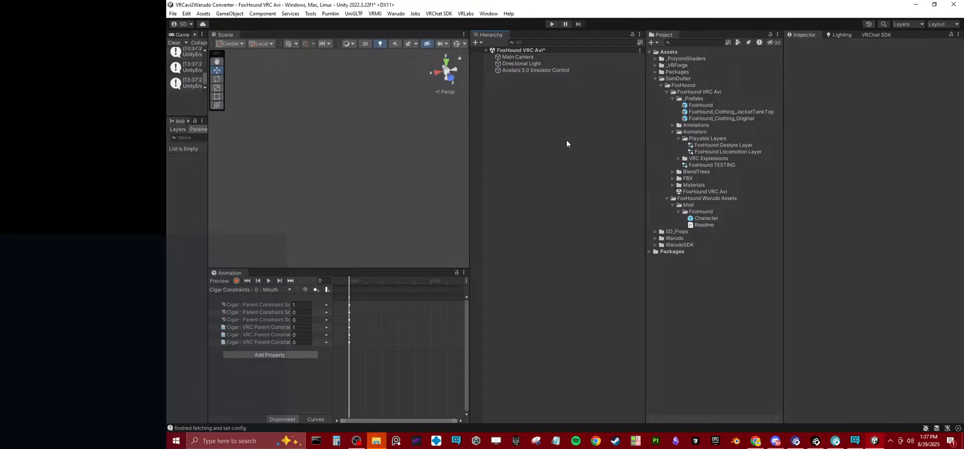
drag(685, 103, 475, 132)
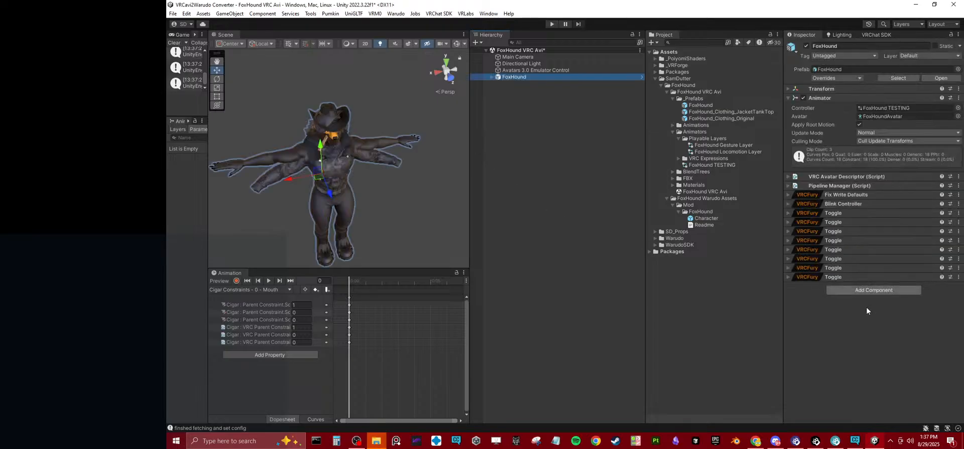
Step: Add Pumkin's Warudo Exporter to FoxHound, disabling Rename Expressions to ARKit and enabling Assign FX Controller to Avatar Animator and Remove VRChat Components
click(869, 291)
click(863, 327)
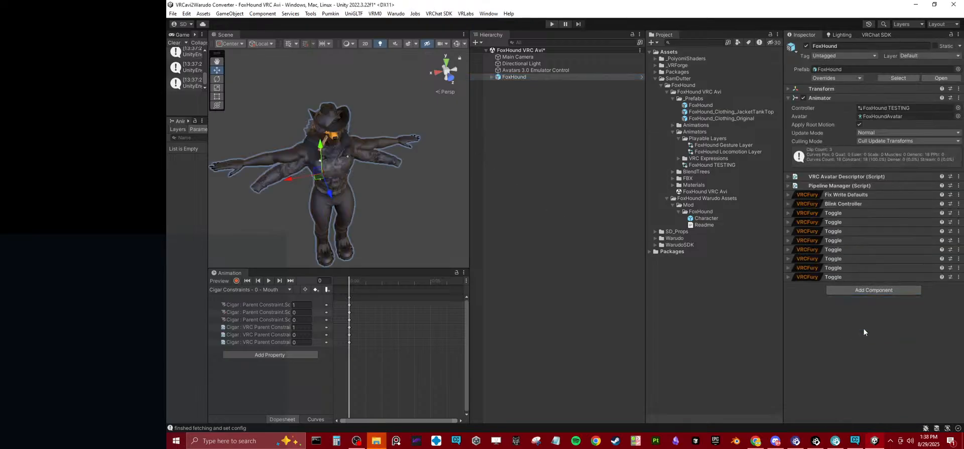
scroll(864, 328, down, 2)
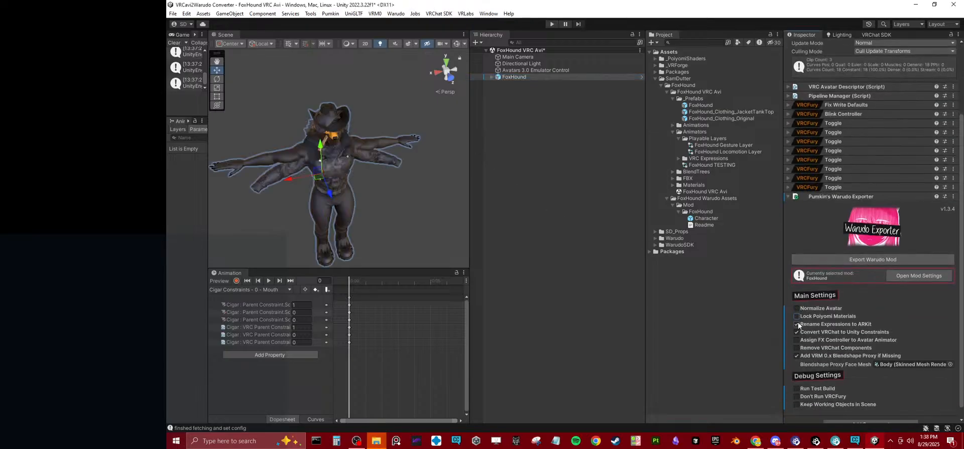
click(798, 340)
click(798, 349)
Step: Unpack the FoxHound prefab instance completely despite the VRCFury warning, and export it as a Warudo mod
right_click(524, 79)
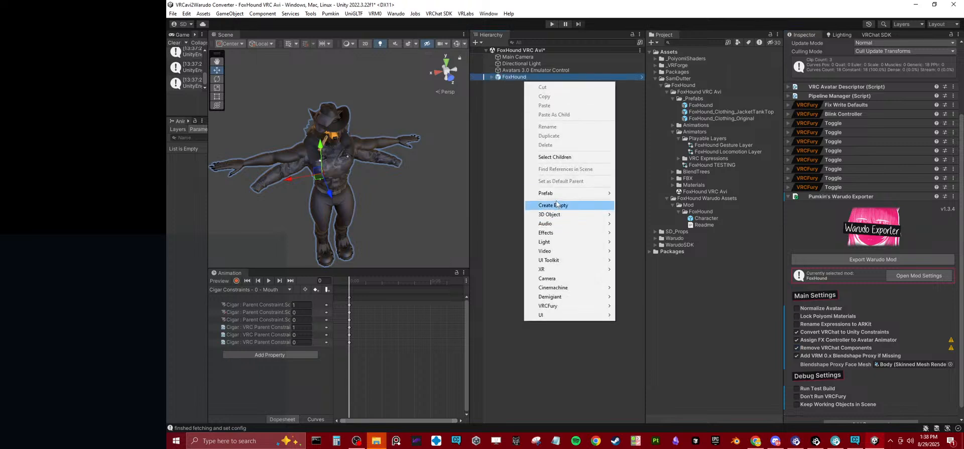
mouse_move(570, 196)
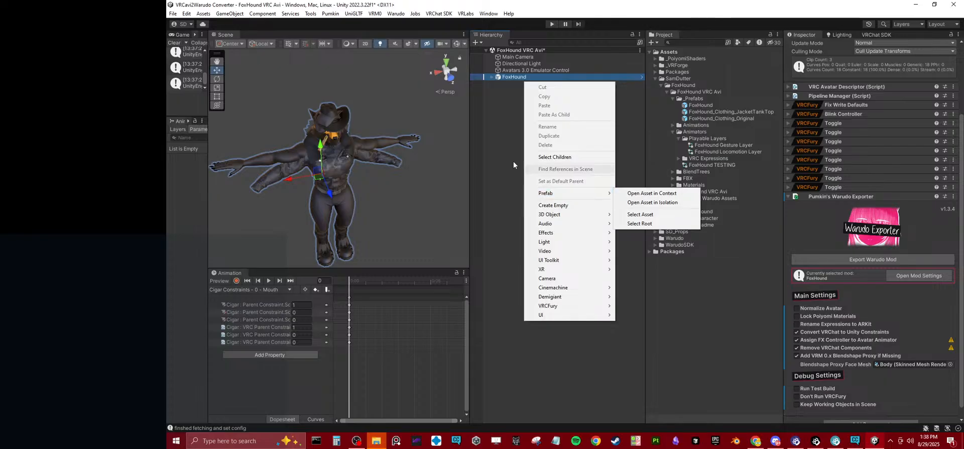
click(490, 92)
click(491, 77)
right_click(497, 78)
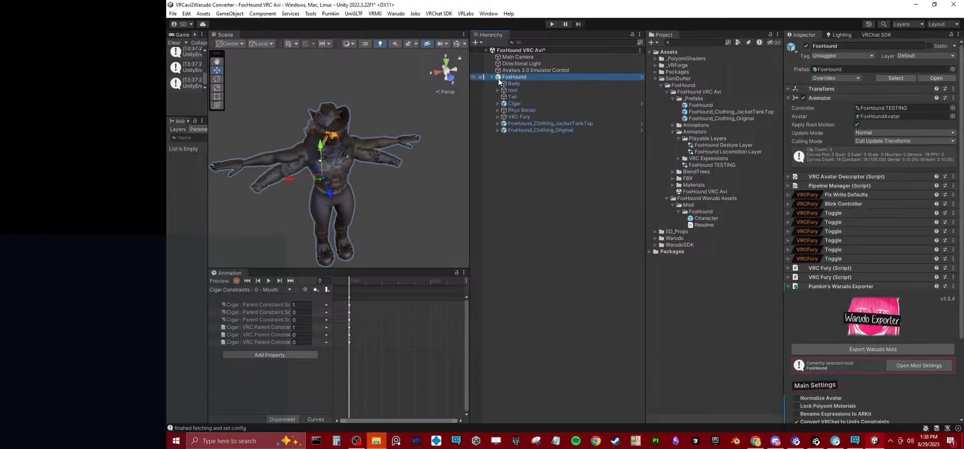
mouse_move(577, 195)
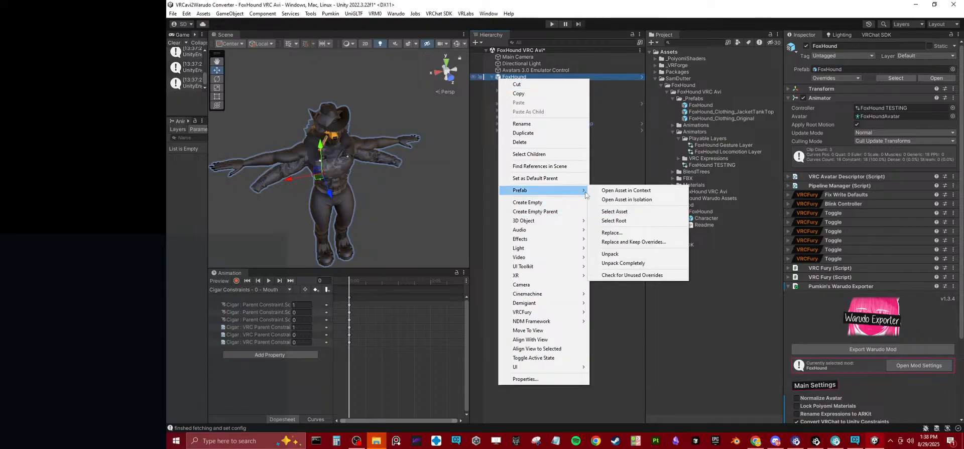
click(654, 262)
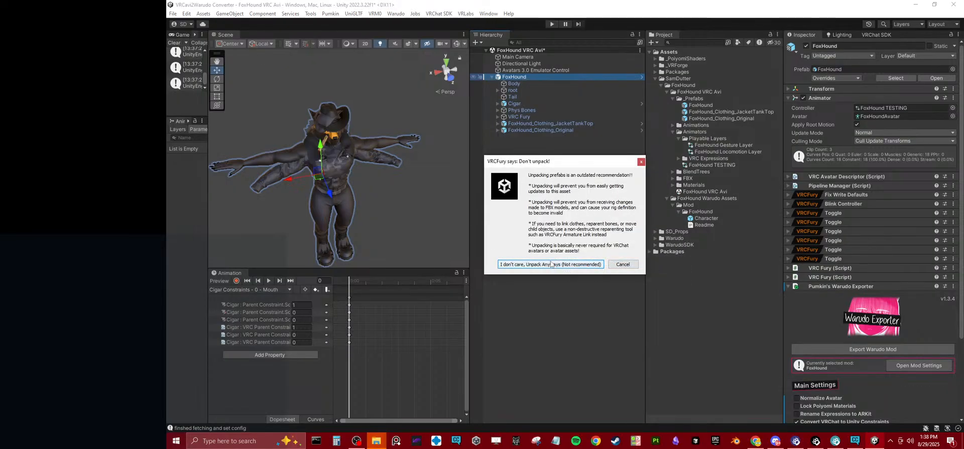
click(551, 264)
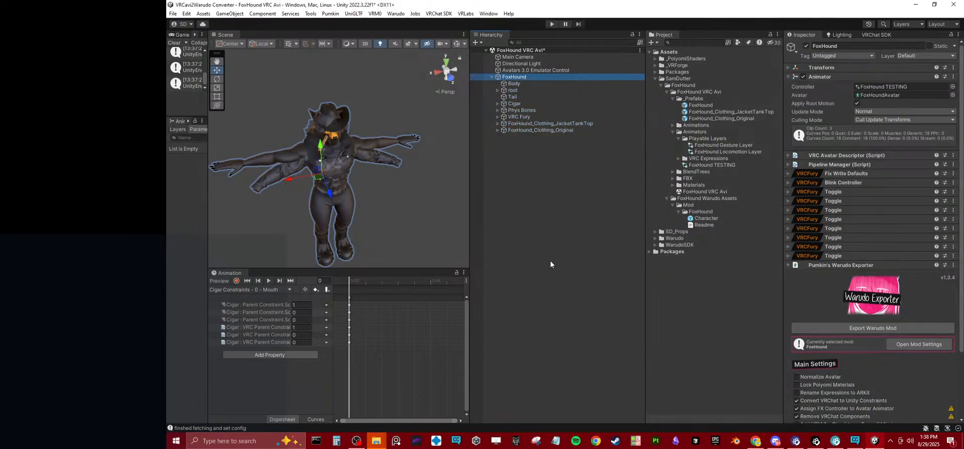
click(839, 330)
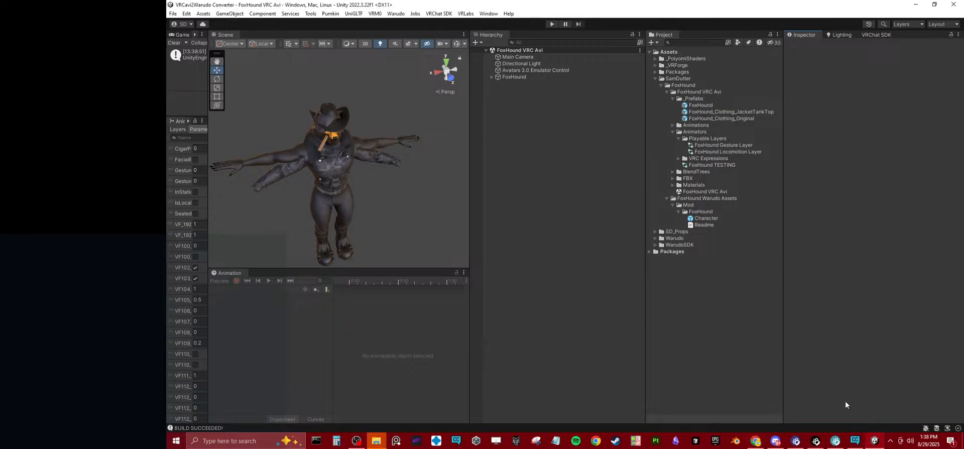
Step: Switch to the Warudo Editor window and dismiss all of its character loading errors
click(796, 441)
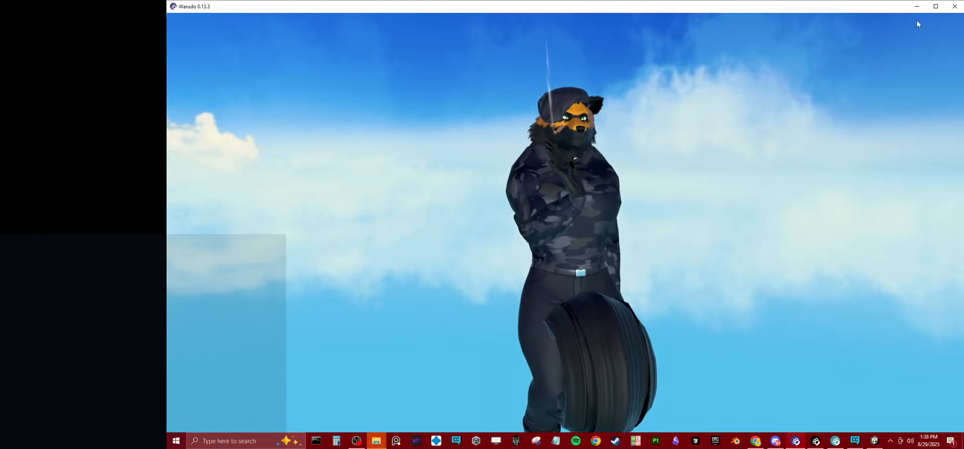
click(836, 443)
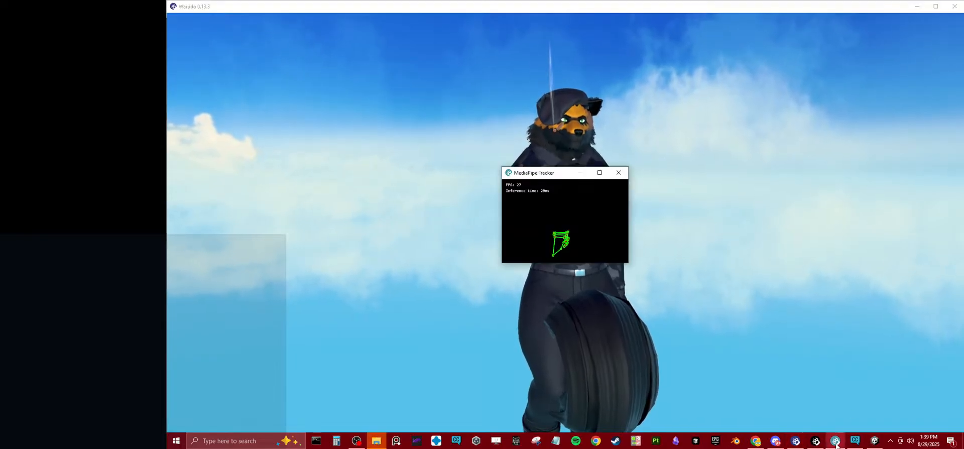
click(823, 444)
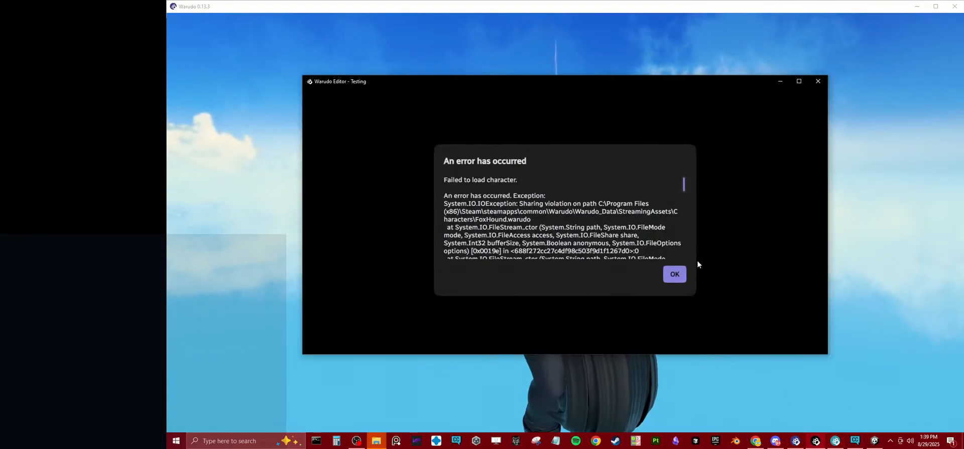
click(678, 274)
click(677, 275)
click(677, 275)
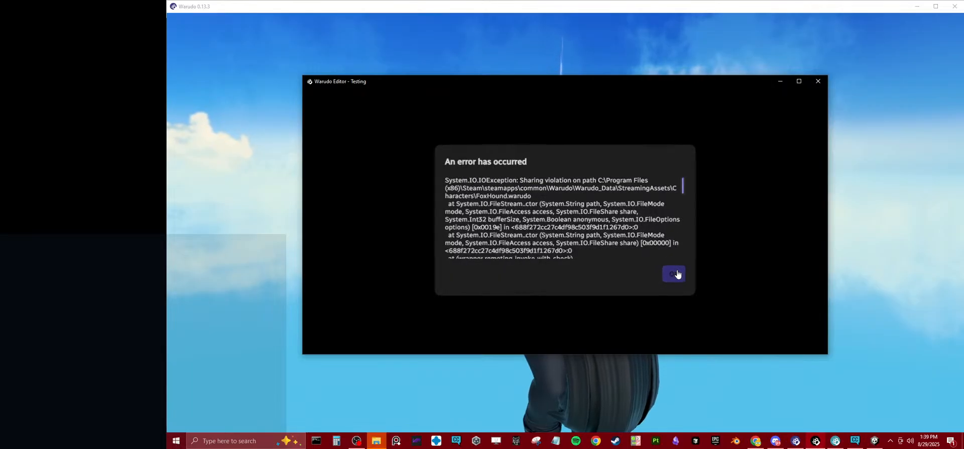
click(677, 275)
click(677, 275)
click(677, 275)
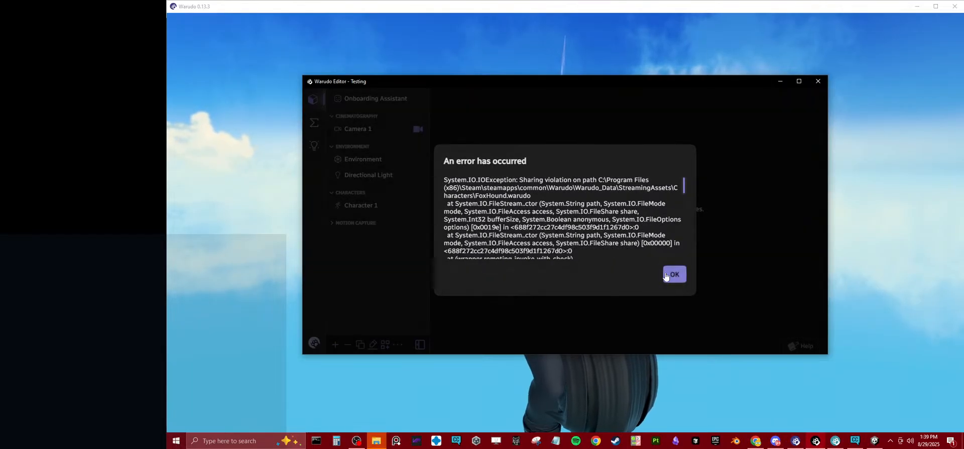
click(678, 275)
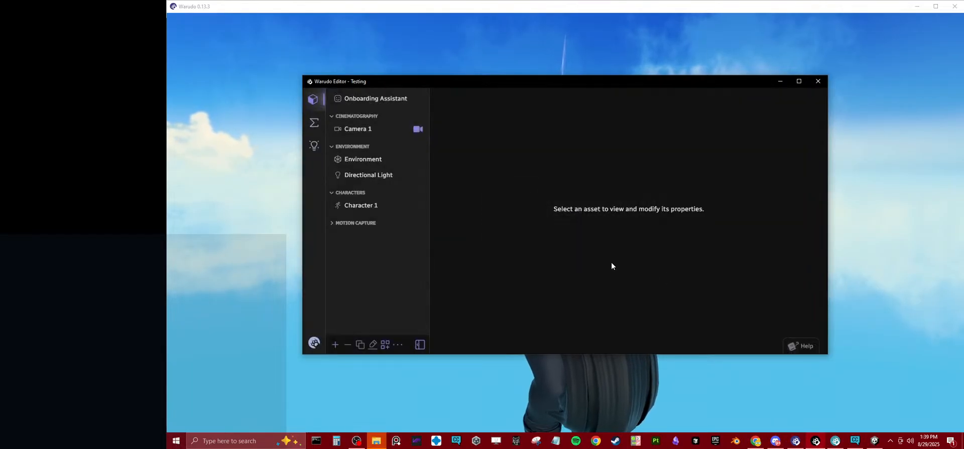
Step: Open Character 1's properties and check the exported FoxHound.warudo file in the Characters folder
click(358, 205)
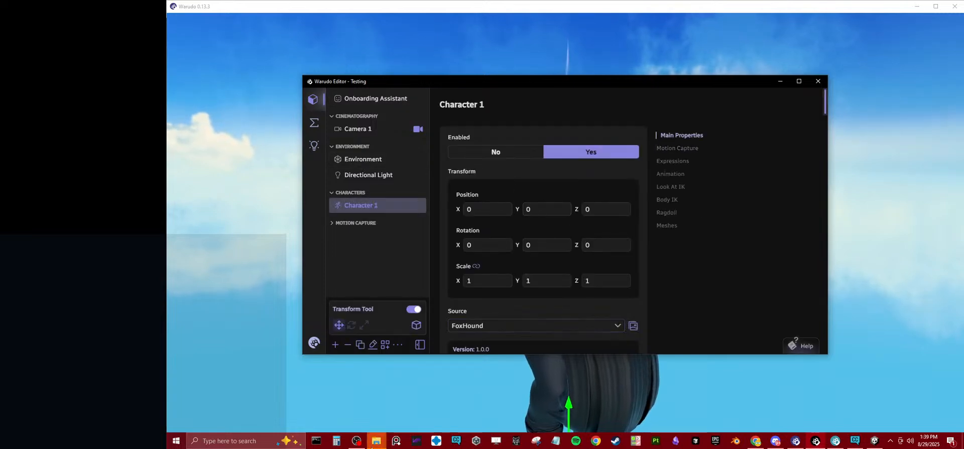
click(376, 441)
click(430, 397)
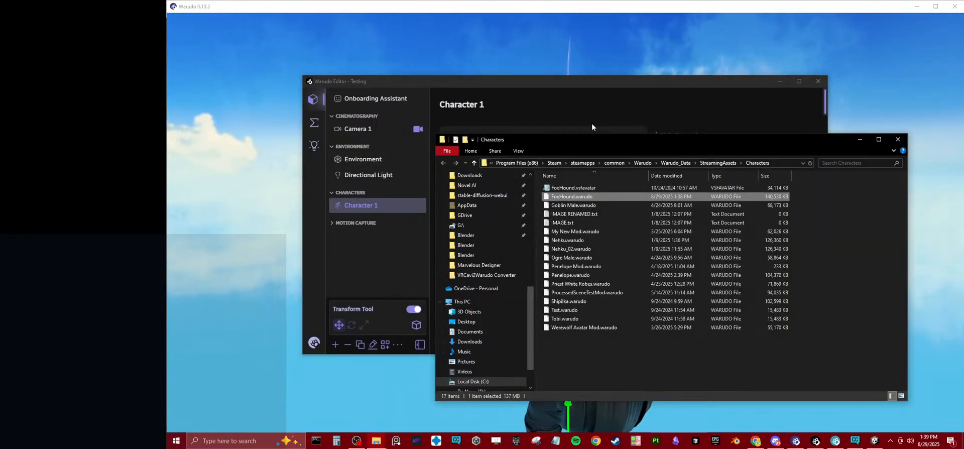
click(743, 104)
Step: Reload Character 1 by setting its source to None and back to FoxHound, and bring the Warudo viewport forward
scroll(572, 178, down, 5)
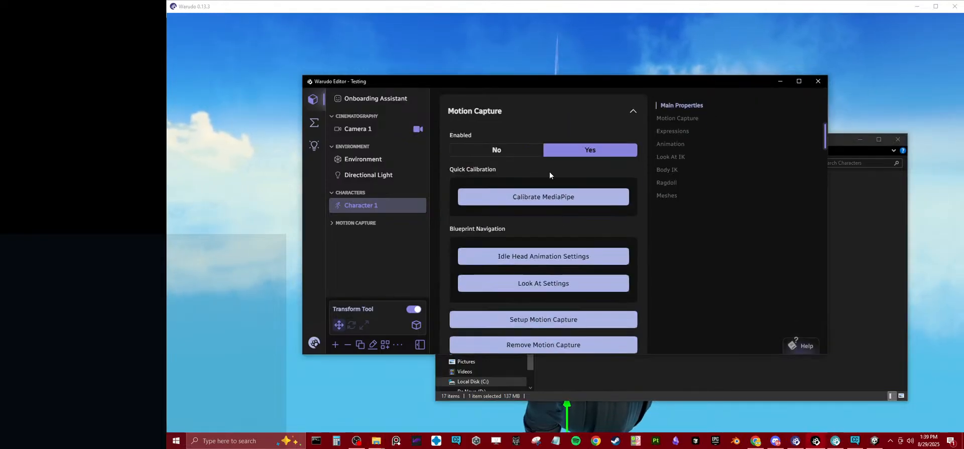
scroll(549, 170, up, 2)
scroll(509, 141, up, 2)
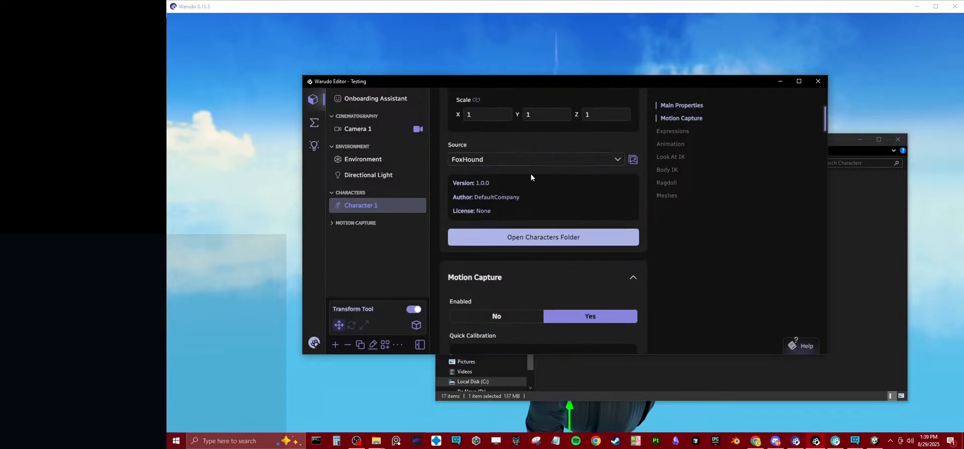
click(531, 158)
click(472, 196)
click(490, 160)
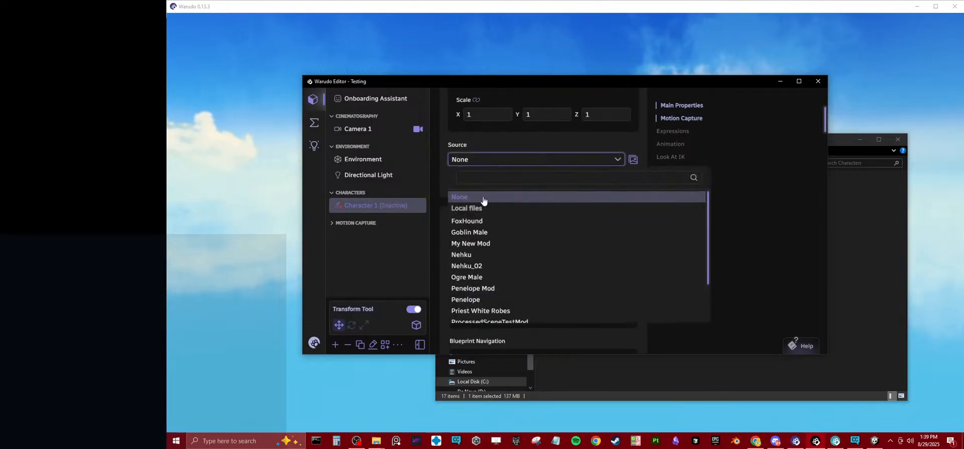
click(478, 222)
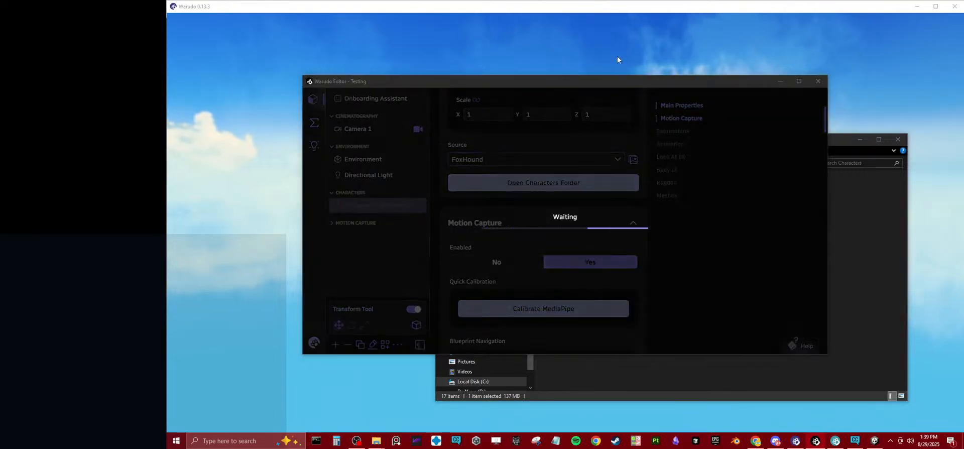
click(617, 56)
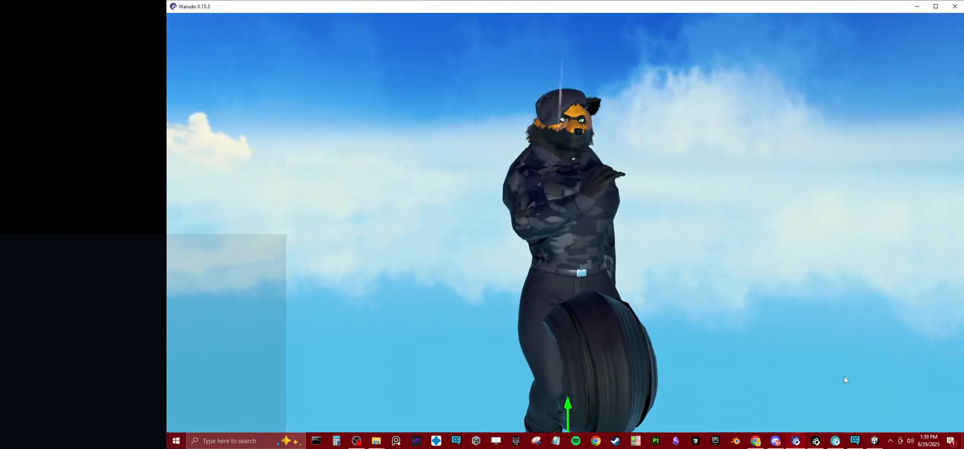
Step: Switch to Unity, try to run the FoxHound avatar in play mode, dismiss the preprocess error and NDMF Console, and exit play mode
click(875, 440)
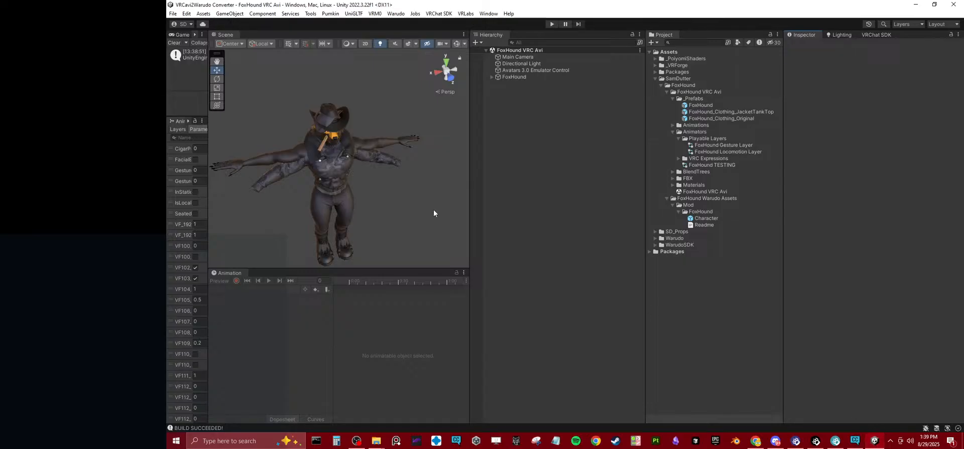
click(551, 24)
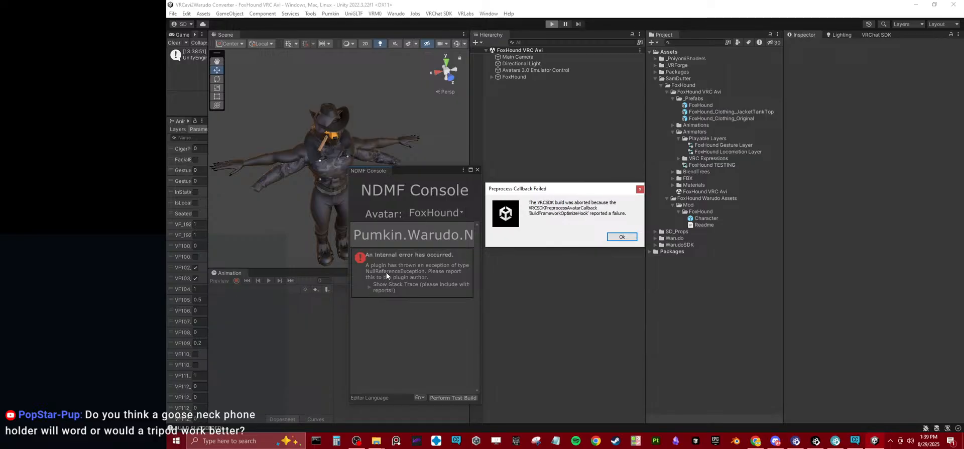
click(623, 238)
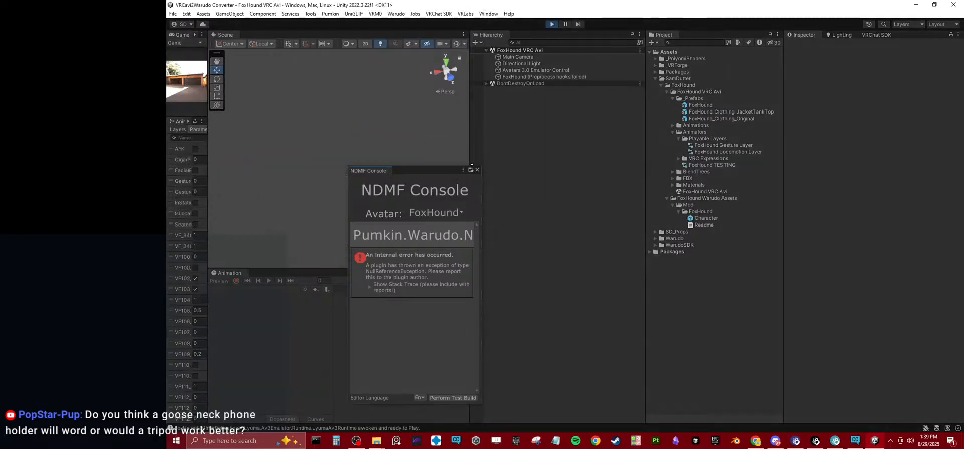
click(477, 170)
click(553, 24)
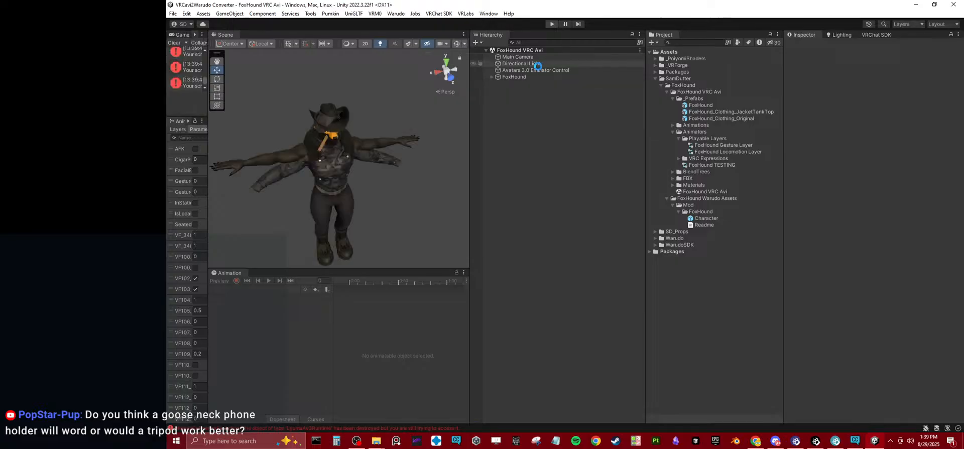
click(171, 37)
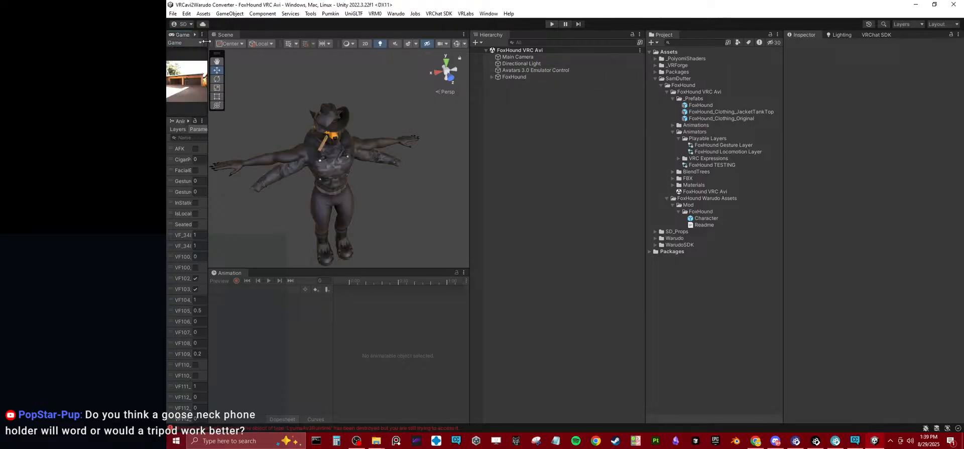
Step: Remove the Pumkin's Warudo Exporter component from the FoxHound object and start play mode
click(518, 77)
click(953, 265)
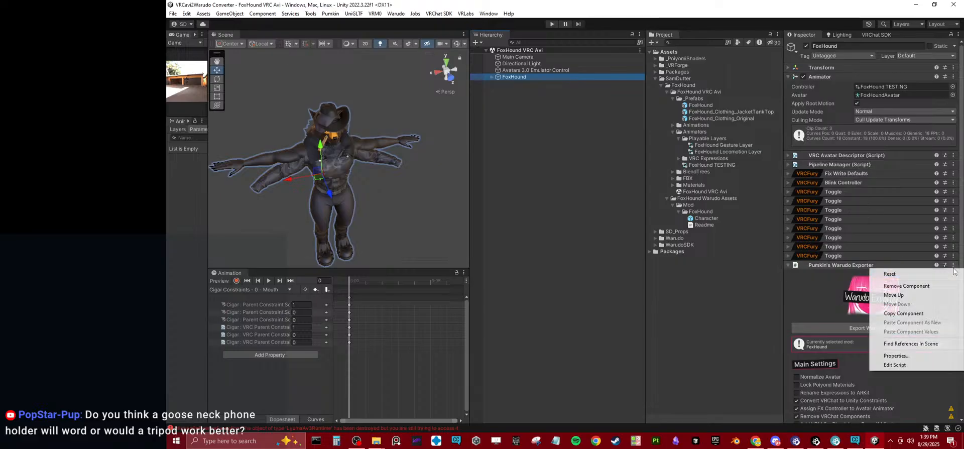
click(899, 287)
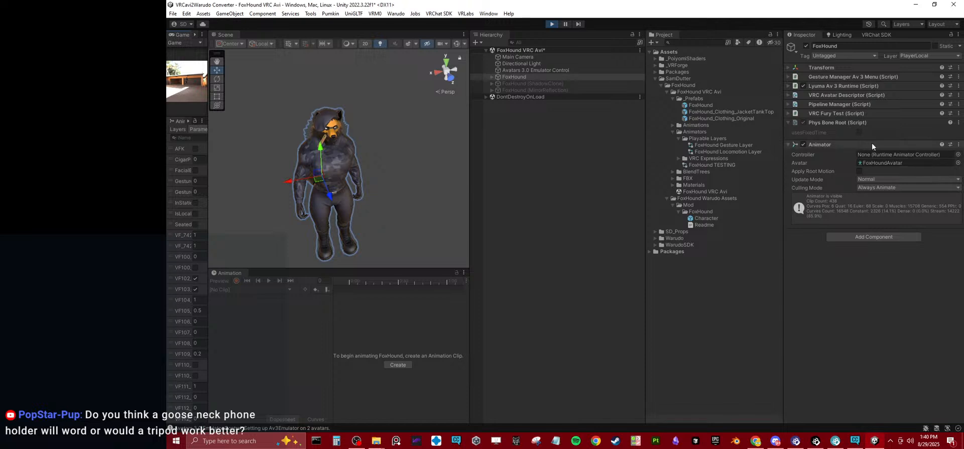
Step: Examine the Cigar object's VRC Parent Constraint sources and locate the CigarConTarget - Mouth transform in the hierarchy
click(492, 77)
click(514, 104)
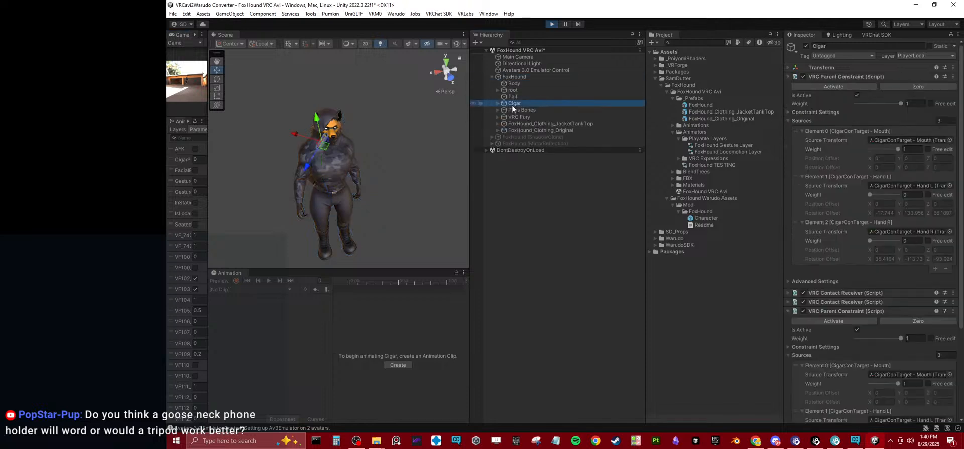
scroll(887, 150, down, 3)
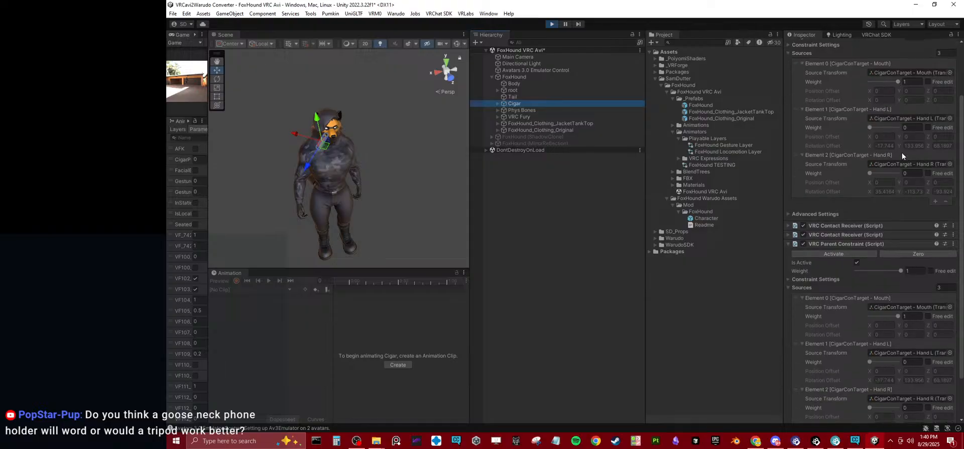
click(907, 72)
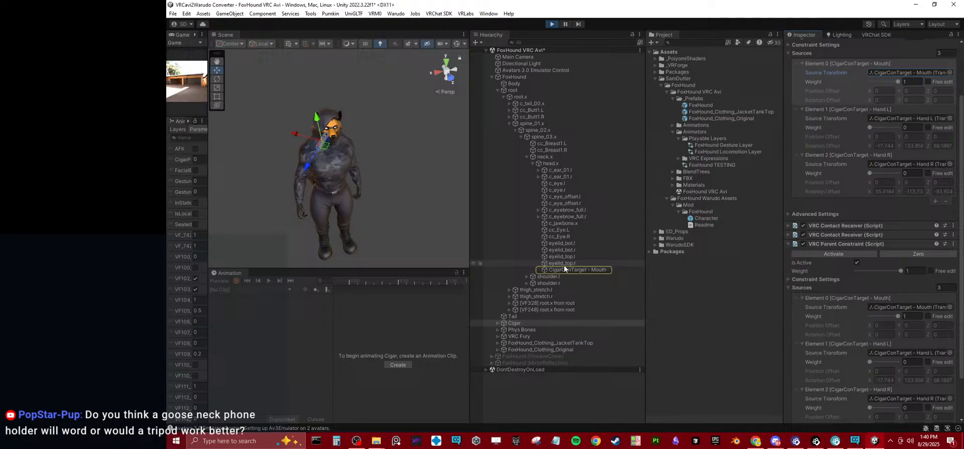
Step: Test how the cigar follows by manipulating head.x and CigarConTarget - Mouth in the scene, and exit play mode
click(550, 163)
drag(322, 133, 344, 130)
key(e)
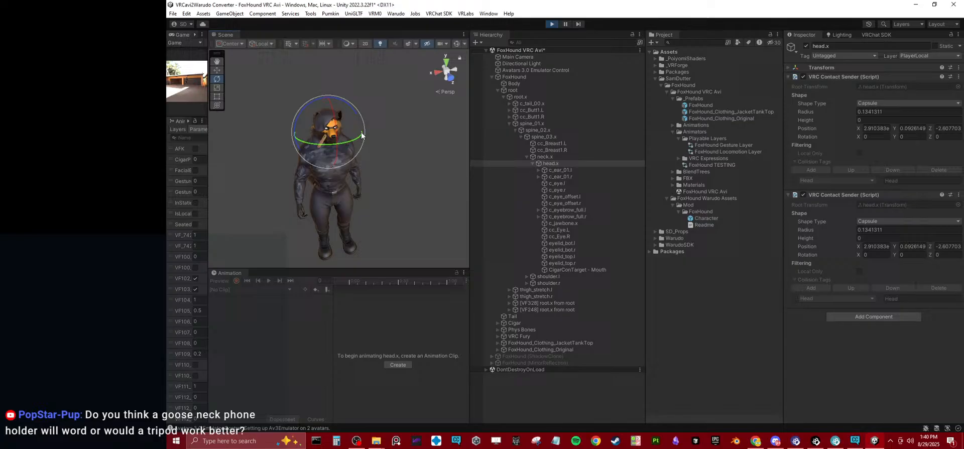
click(574, 269)
key(w)
mouse_move(338, 139)
mouse_down()
mouse_move(351, 110)
mouse_move(341, 139)
mouse_up()
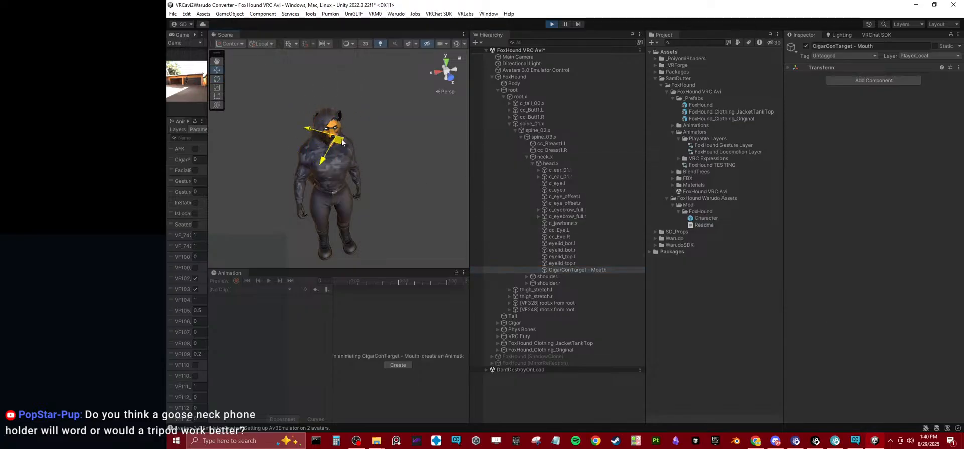
click(551, 24)
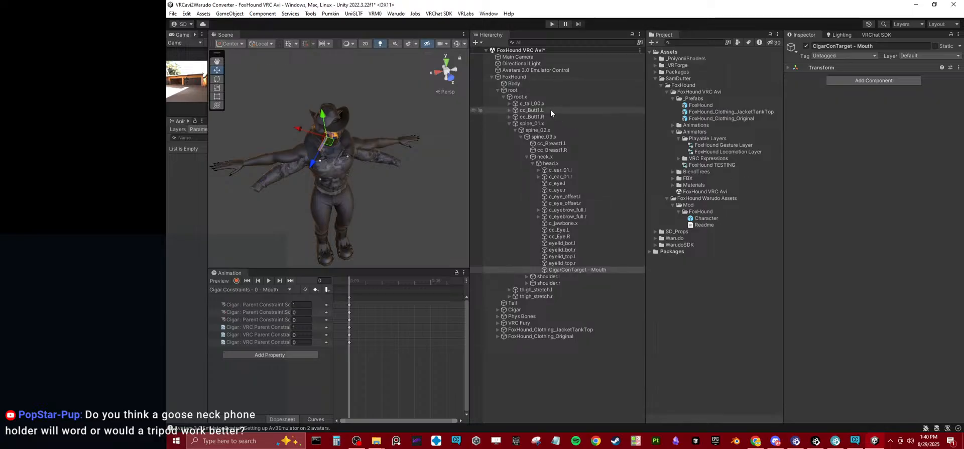
Step: Delete the FoxHound object from the scene and the Character prefab from the FoxHound mod folder
click(514, 76)
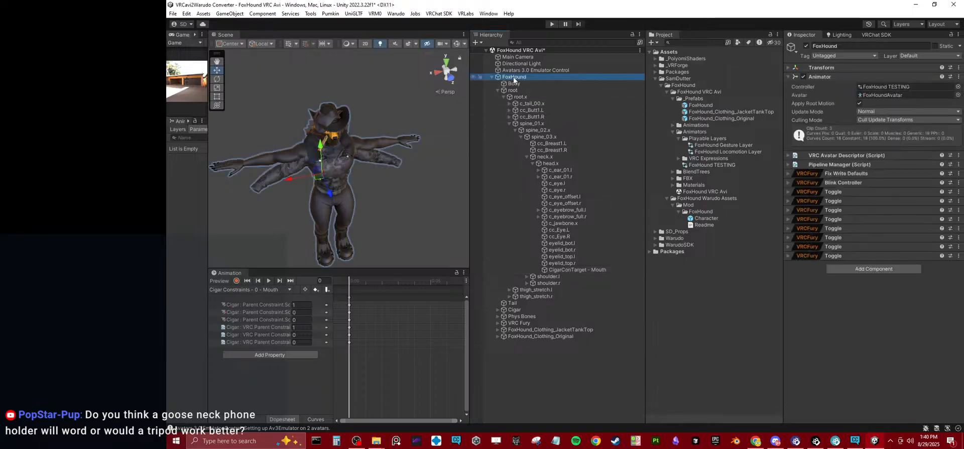
key(Delete)
click(713, 219)
key(Delete)
click(588, 237)
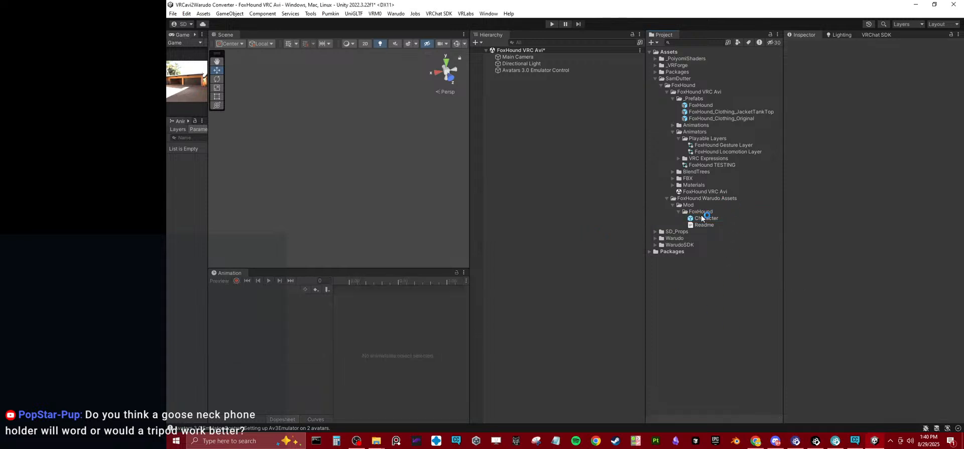
click(703, 218)
key(Delete)
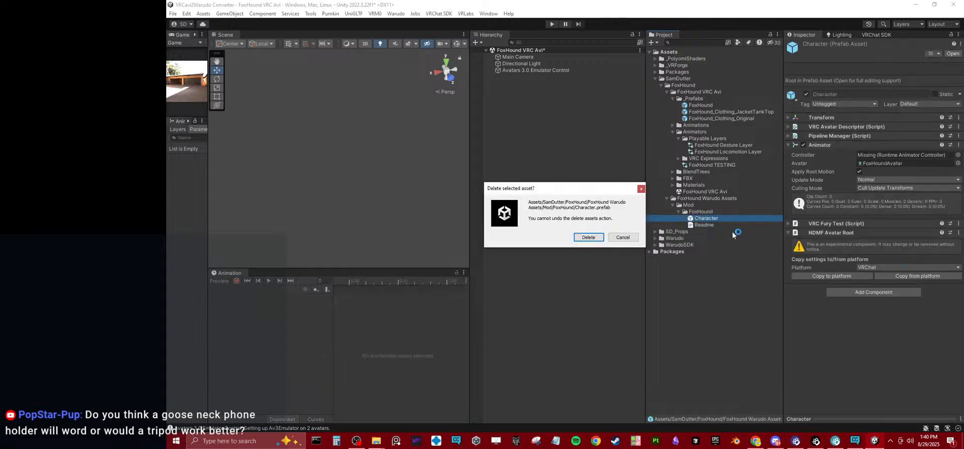
click(586, 237)
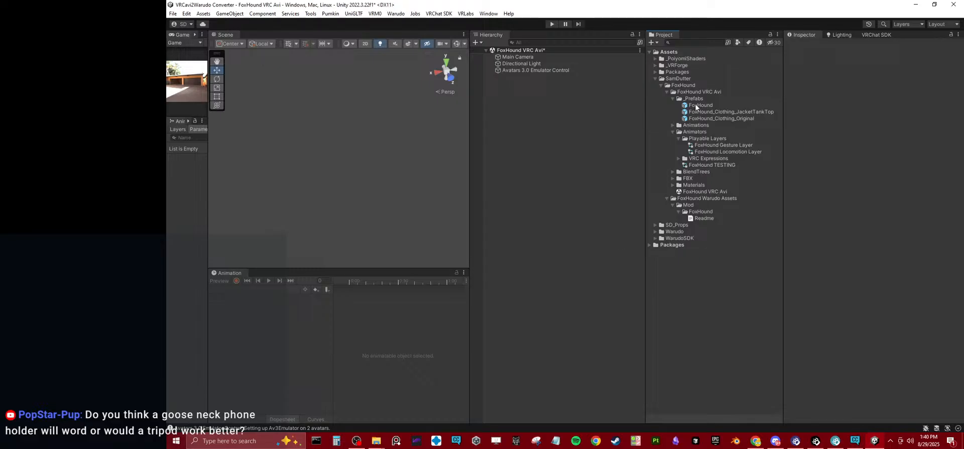
Step: Place the FoxHound prefab from the _Prefabs folder in the scene and add the Pumkin's Warudo Exporter component
drag(697, 107, 570, 213)
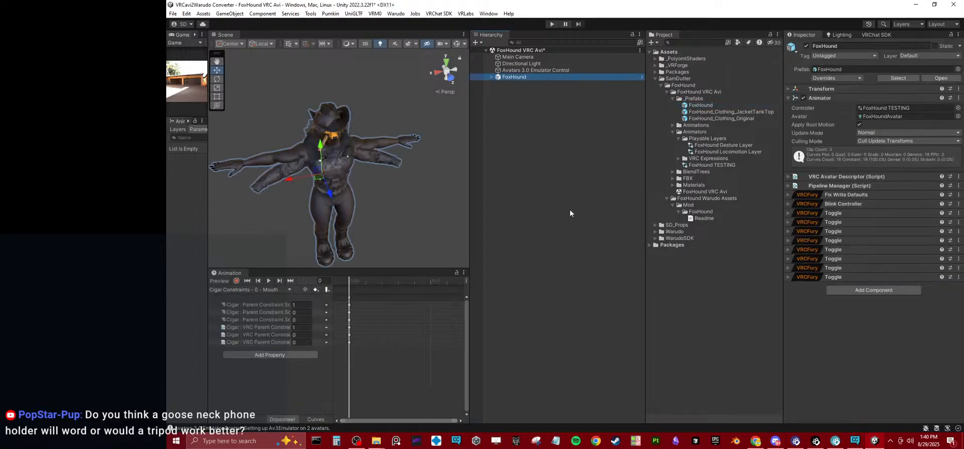
click(843, 292)
click(860, 327)
Step: Enable only Normalize Avatar, Remove VRChat Components and Add VRM 0.x Blendshape Proxy in Main Settings, export the Warudo mod, and save the modified scenes
scroll(834, 359, down, 1)
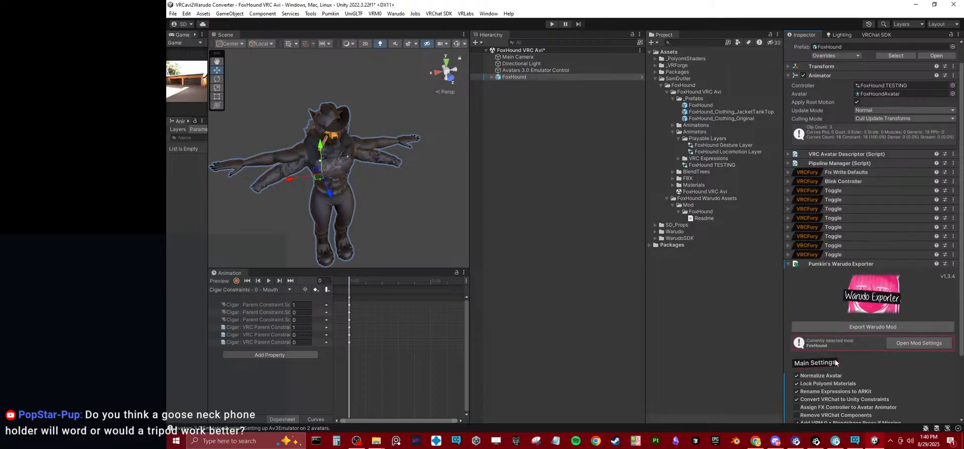
scroll(835, 358, down, 3)
click(803, 324)
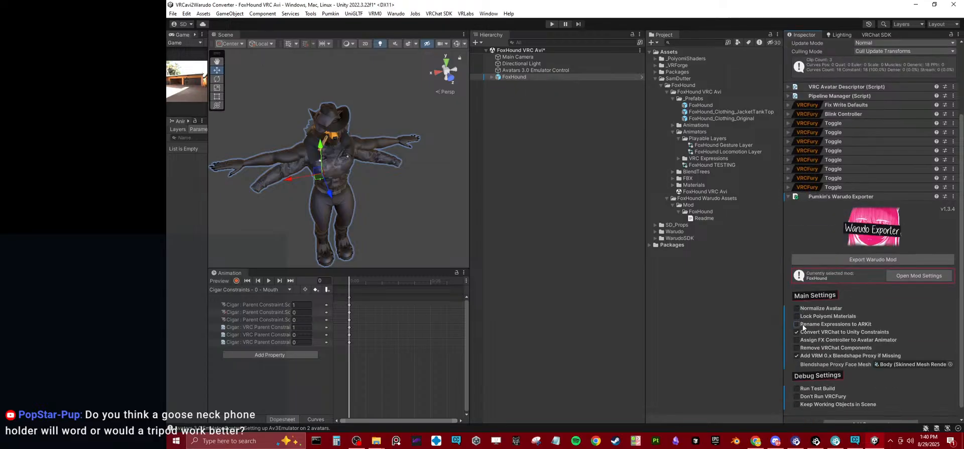
click(802, 333)
click(875, 258)
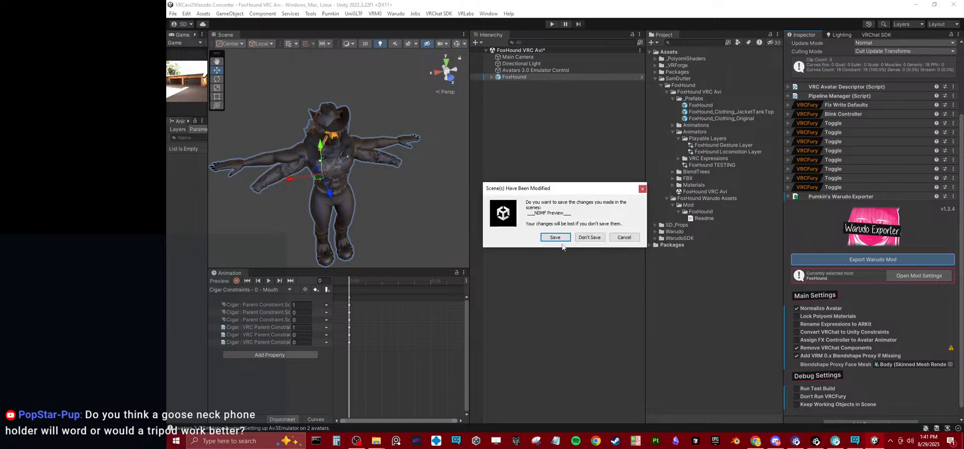
click(555, 237)
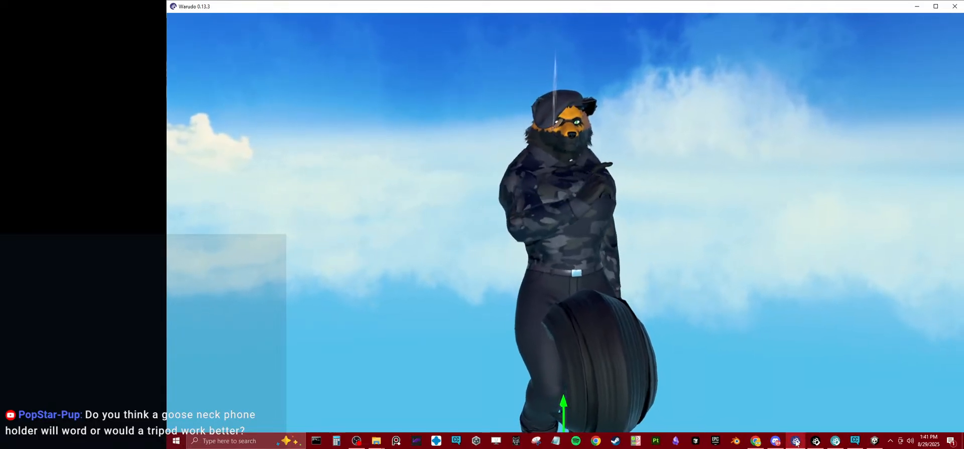
Step: Return to Unity and compare the exported Character prefab's components with FoxHound's Remove VRChat Components and Assign FX Controller exporter settings
click(874, 440)
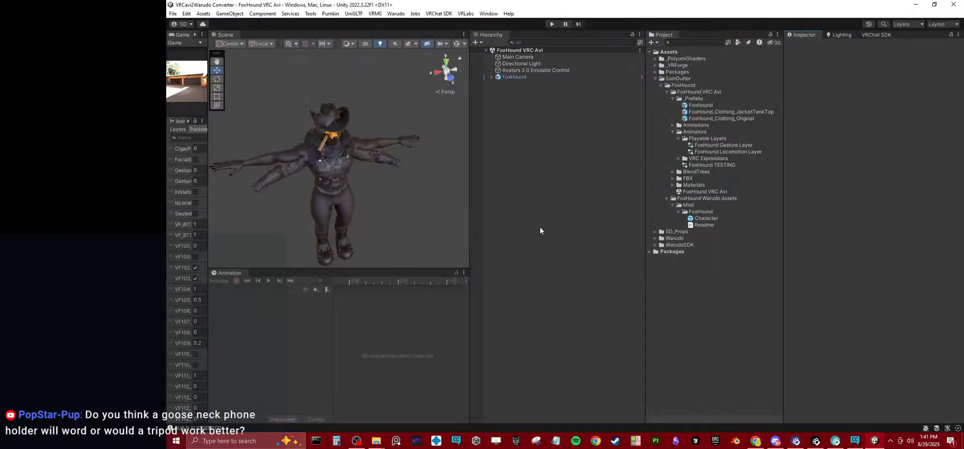
click(706, 218)
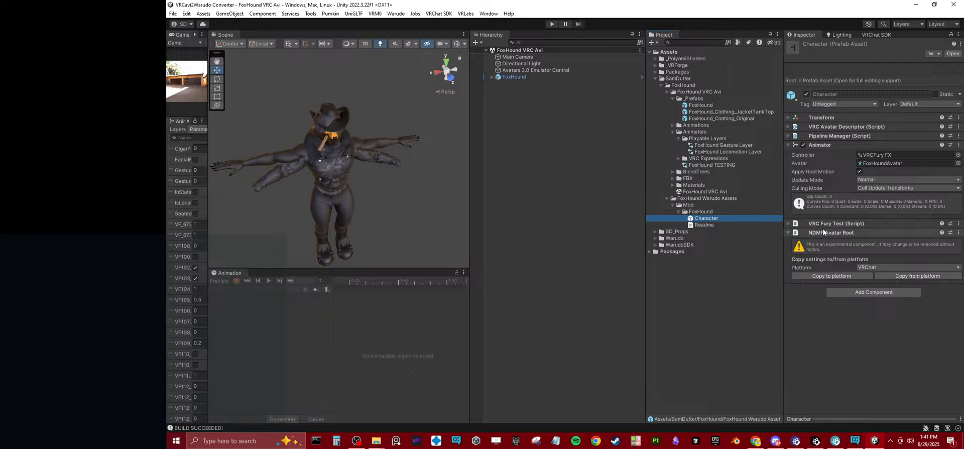
click(704, 225)
click(703, 219)
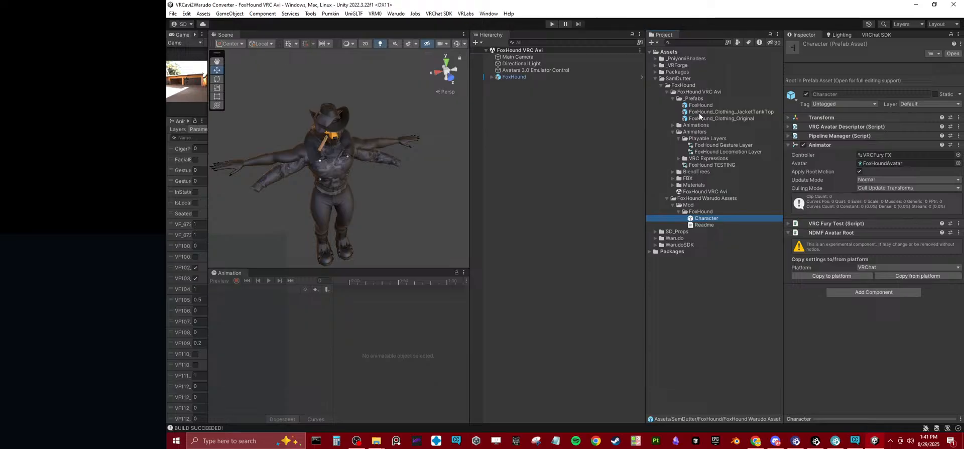
click(546, 77)
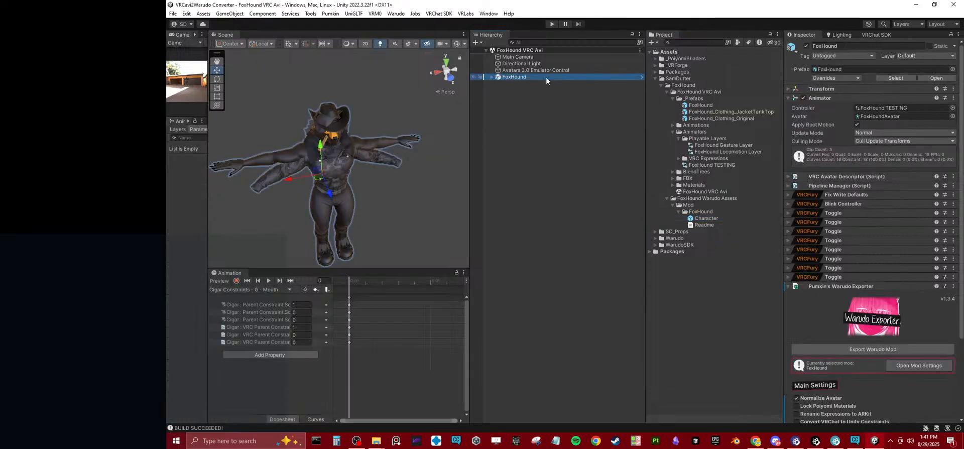
scroll(870, 261, down, 3)
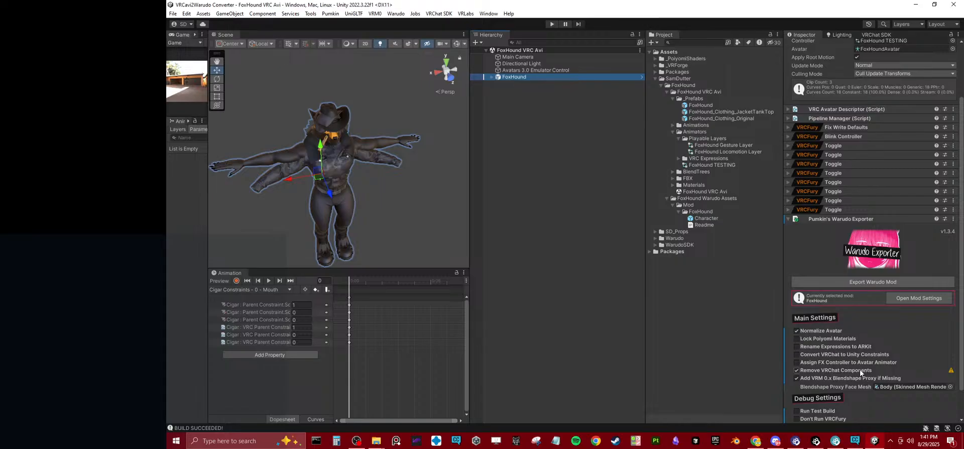
mouse_move(861, 372)
mouse_move(818, 362)
Step: Delete the exported Character prefab and export FoxHound again as a Warudo mod with the same exporter settings
click(706, 218)
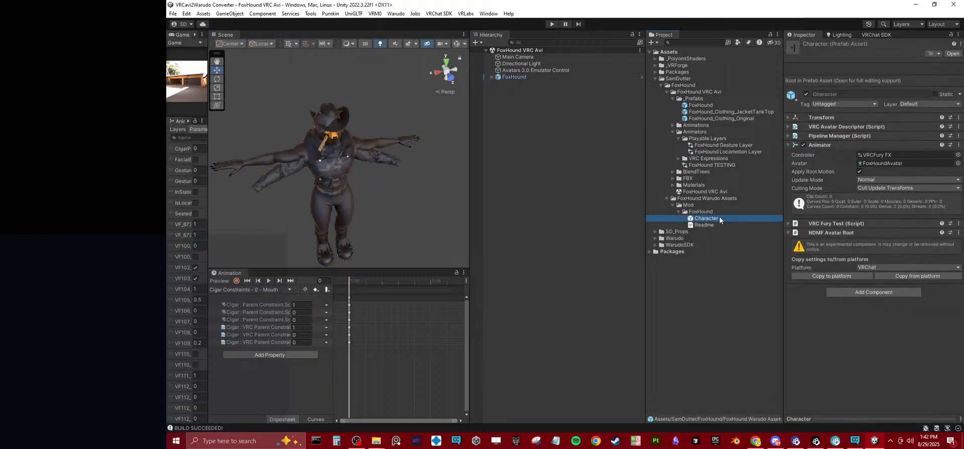
key(Delete)
click(583, 238)
click(517, 77)
click(891, 349)
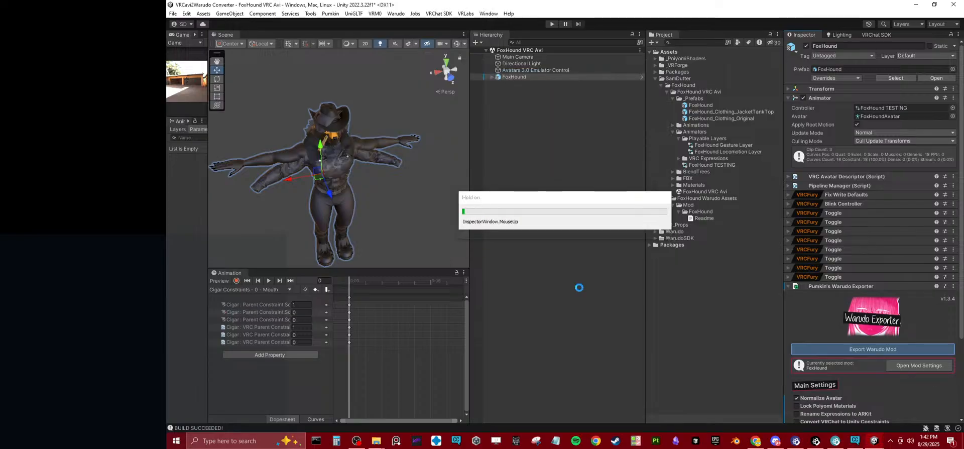
click(596, 239)
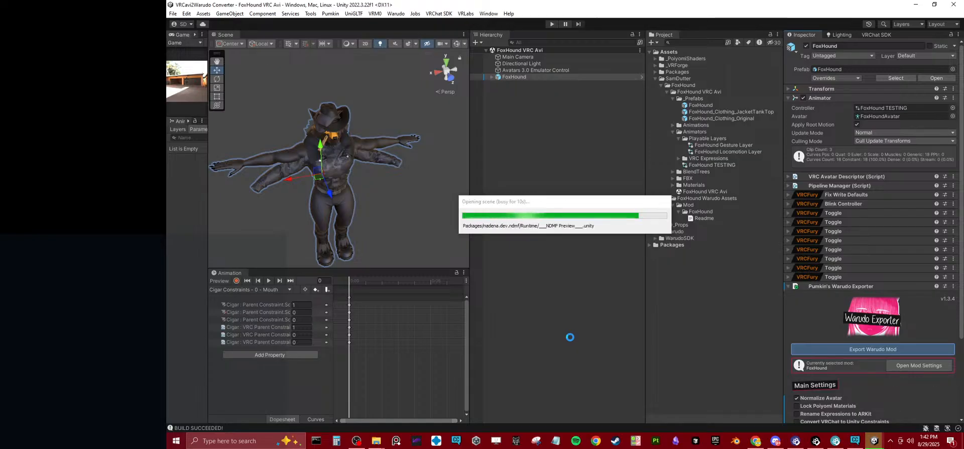
Step: Check the character in the Warudo viewport, and review the new Character prefab and FoxHound's exporter settings in Unity
click(795, 440)
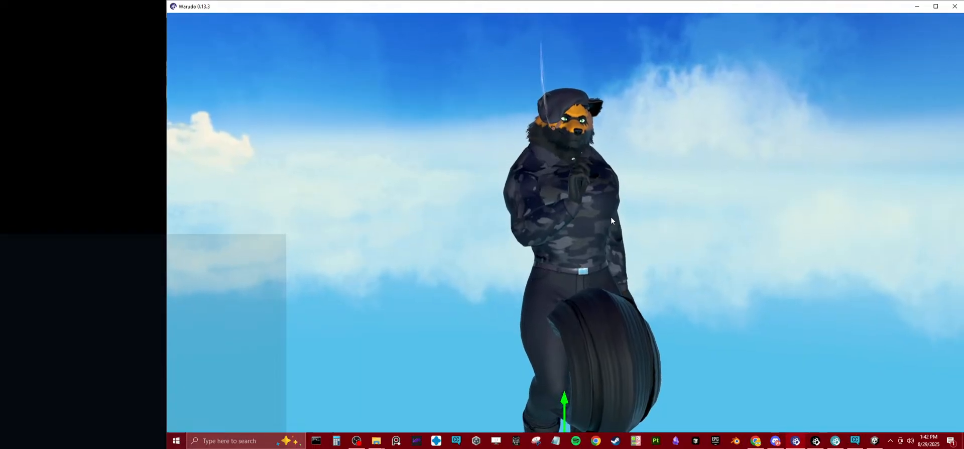
click(874, 440)
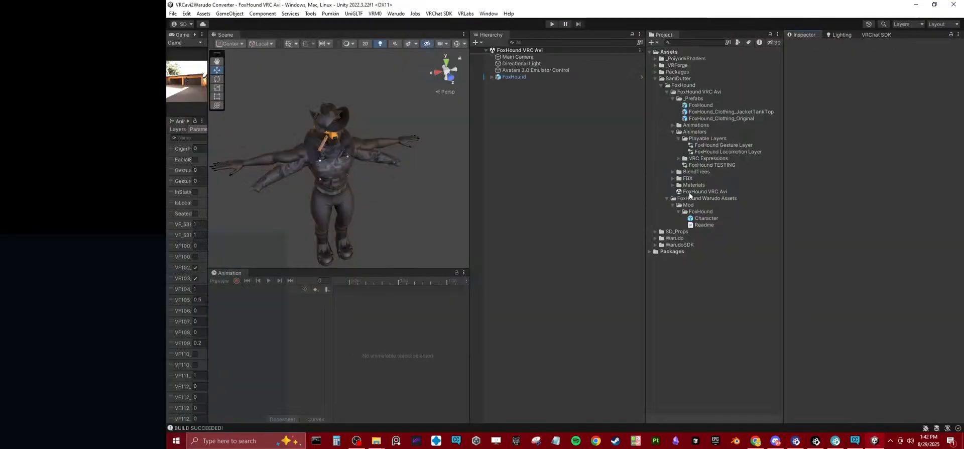
click(705, 218)
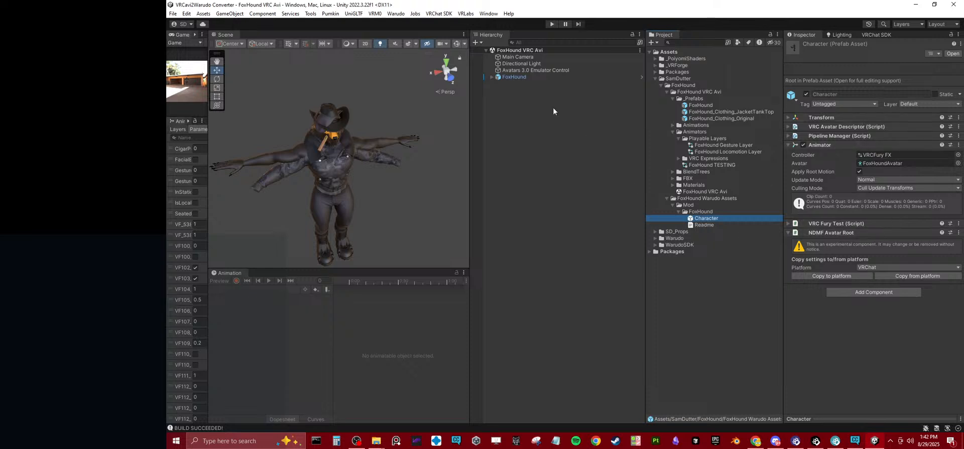
click(526, 77)
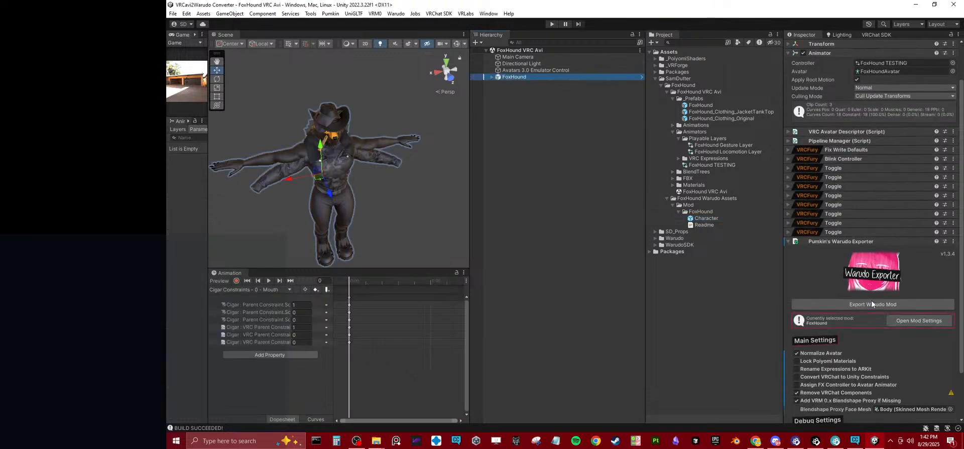
scroll(872, 300, down, 2)
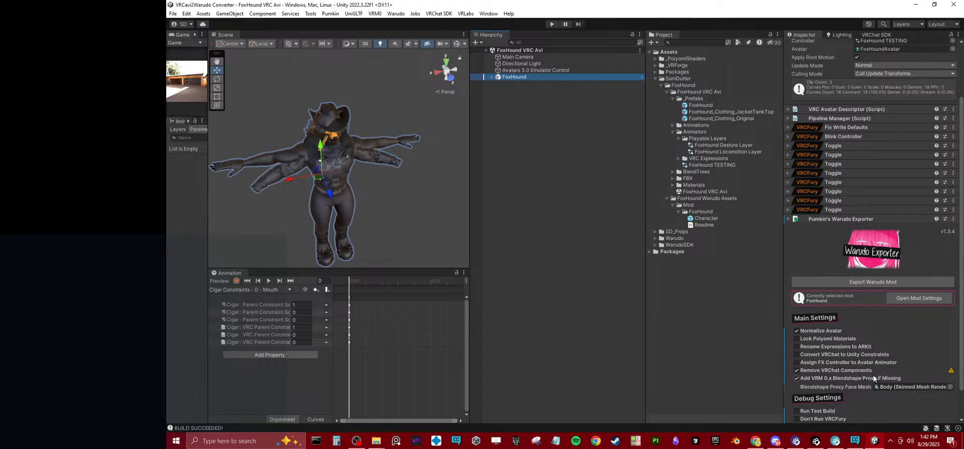
Step: Enable Run Test Build and Keep Working Objects in Scene for FoxHound's exporter, run the test build, and inspect the resulting NDMF clone
scroll(844, 362, down, 3)
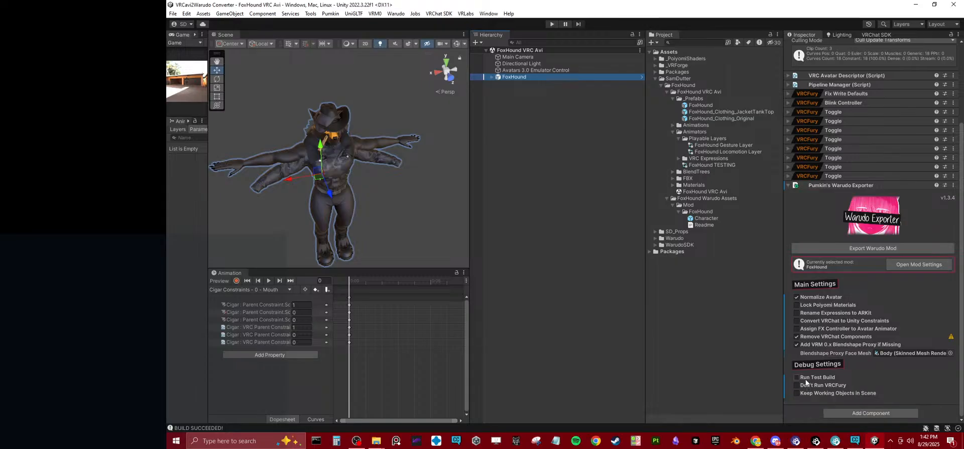
mouse_move(806, 382)
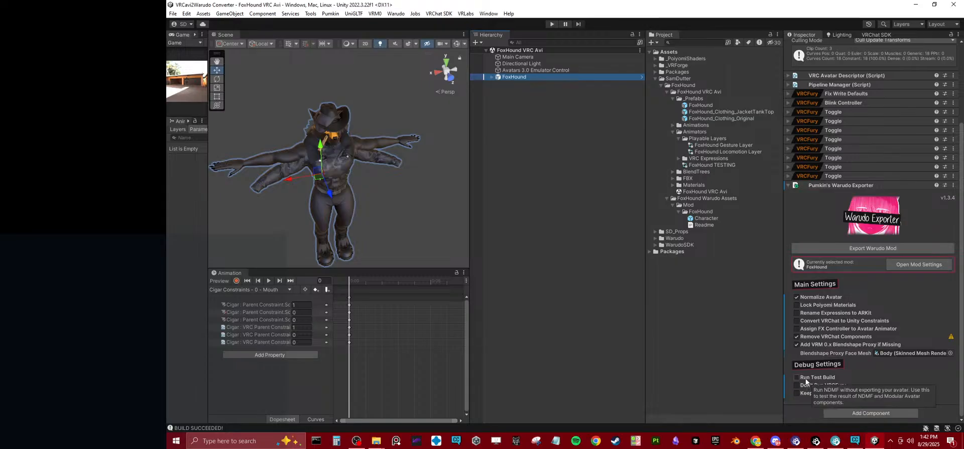
click(805, 379)
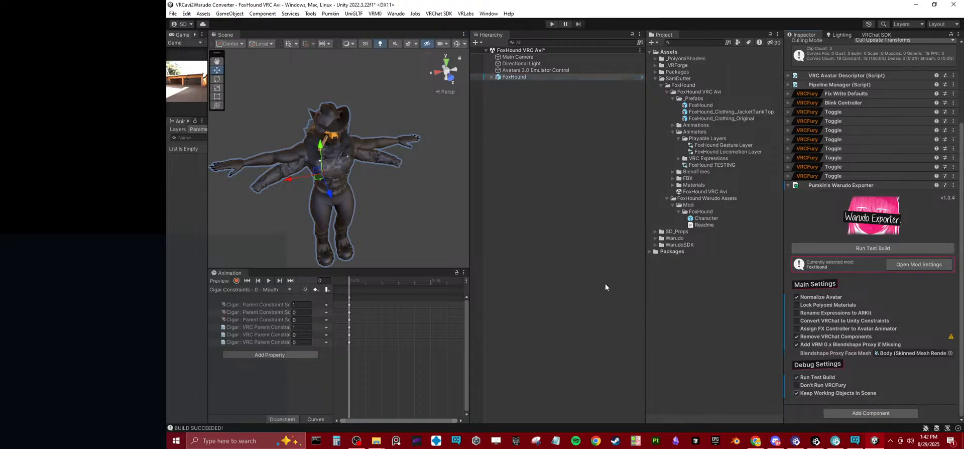
click(884, 246)
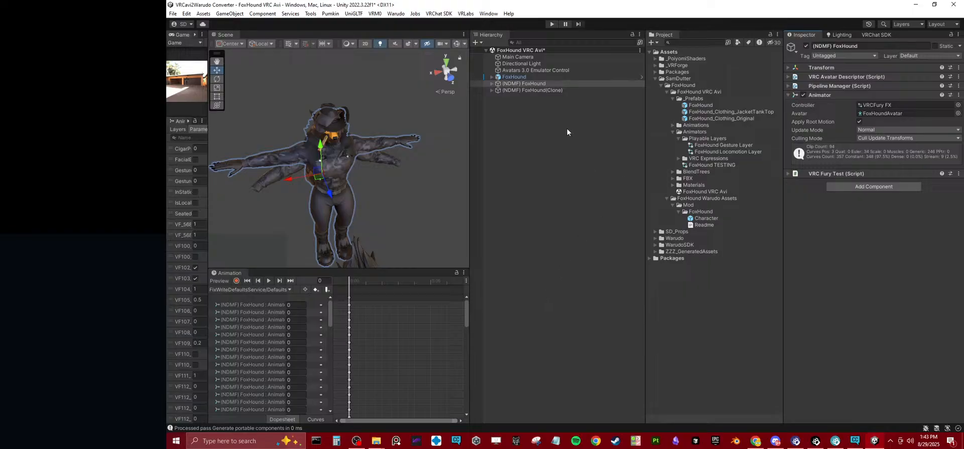
click(556, 91)
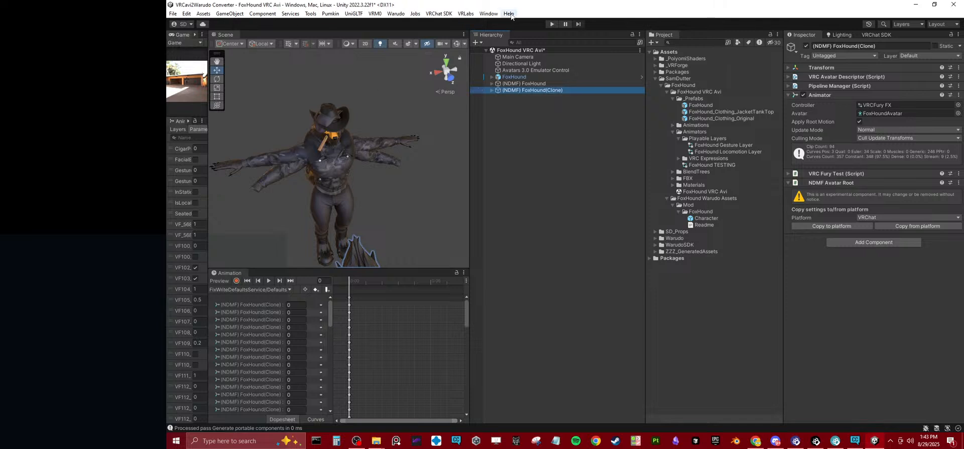
Step: Open the Console, hide its info messages and enlarge it to read the test build's warnings
click(488, 14)
mouse_move(513, 28)
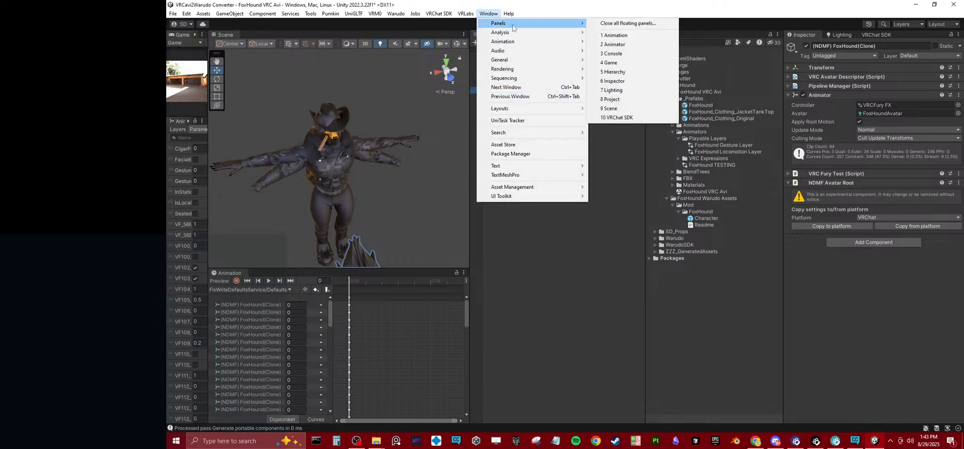
mouse_move(515, 61)
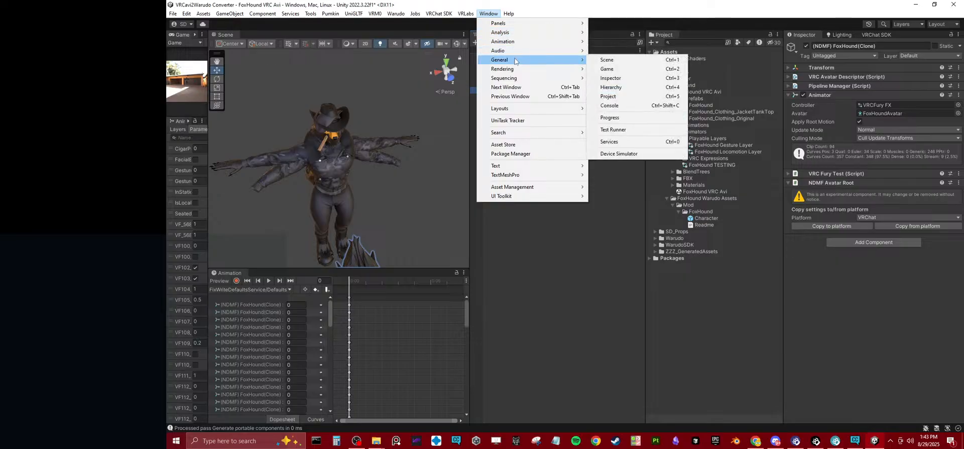
click(611, 106)
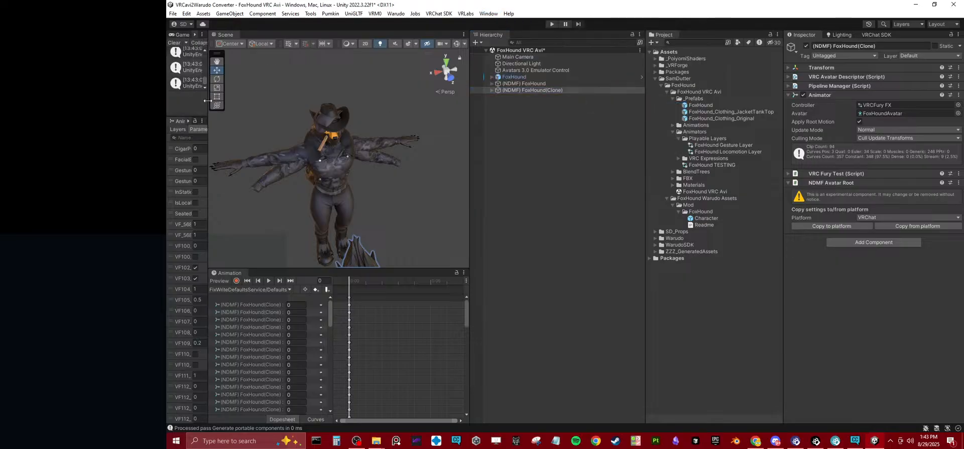
drag(207, 101, 372, 91)
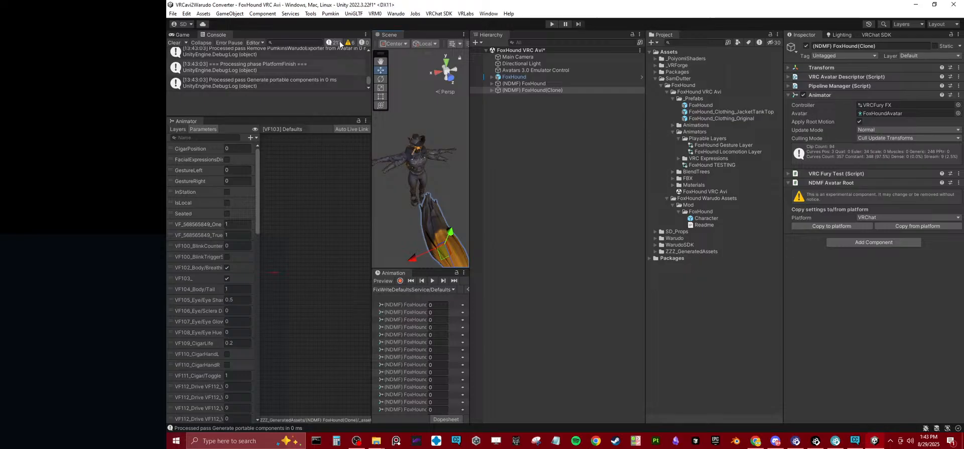
click(336, 43)
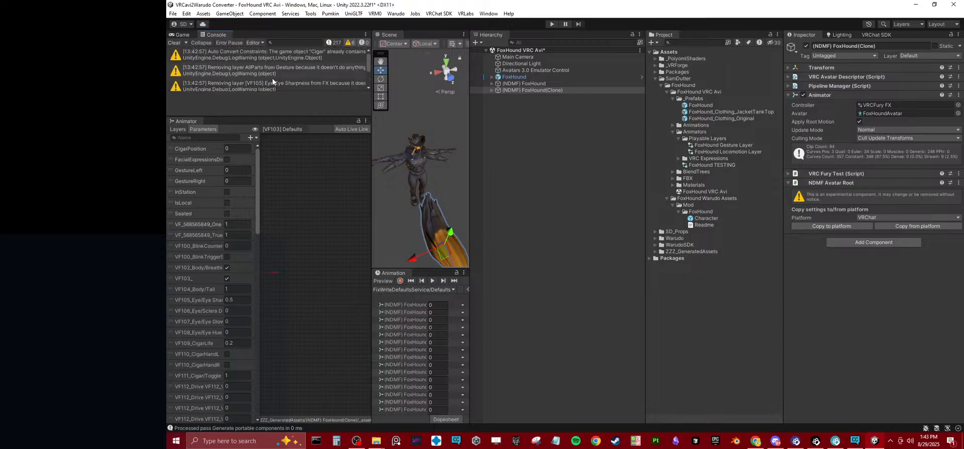
drag(293, 117, 285, 224)
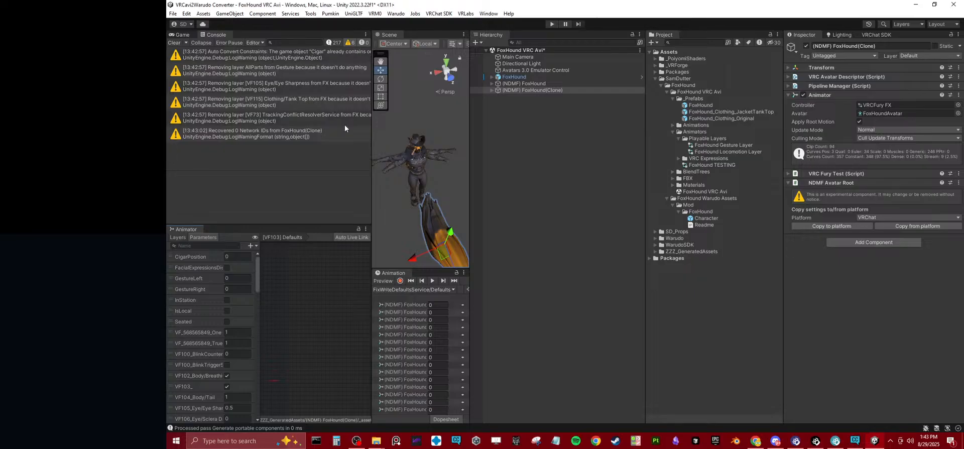
Step: Resize the editor layout to narrow the Console and Hierarchy, keeping the Scene, Project and Inspector readable
drag(371, 149, 296, 154)
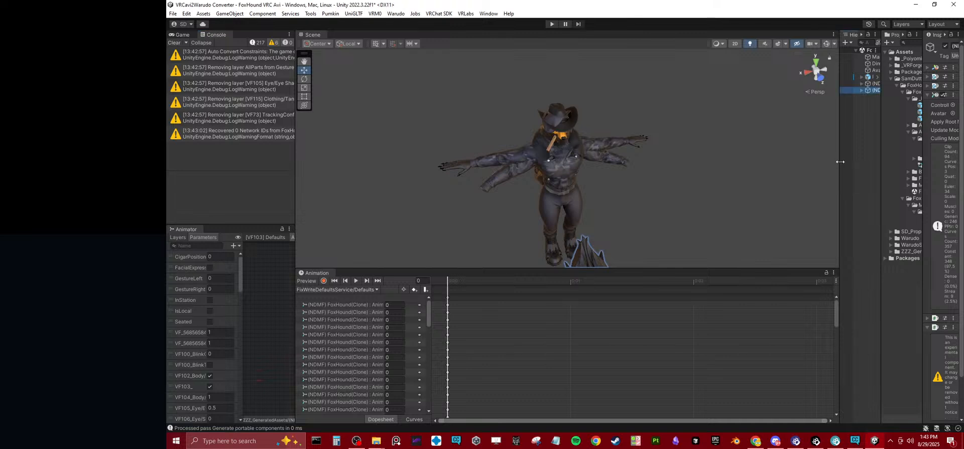
drag(839, 158, 550, 174)
scroll(491, 179, down, 6)
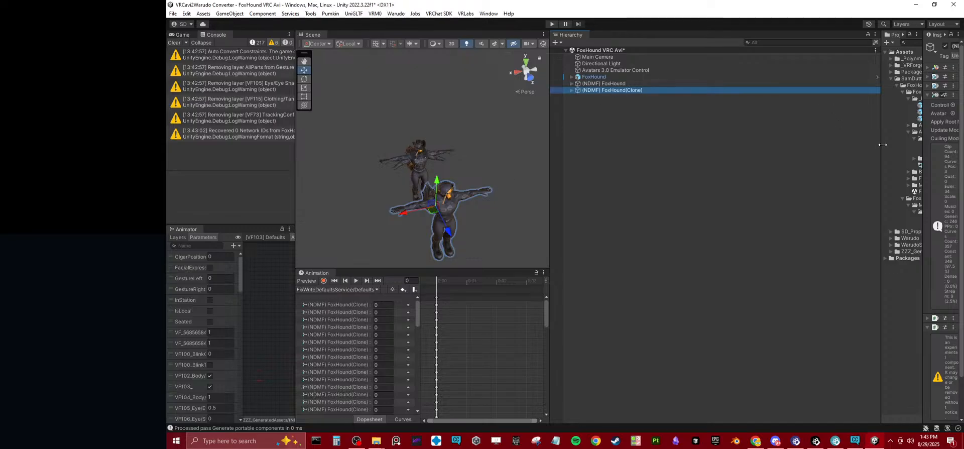
drag(883, 145, 752, 148)
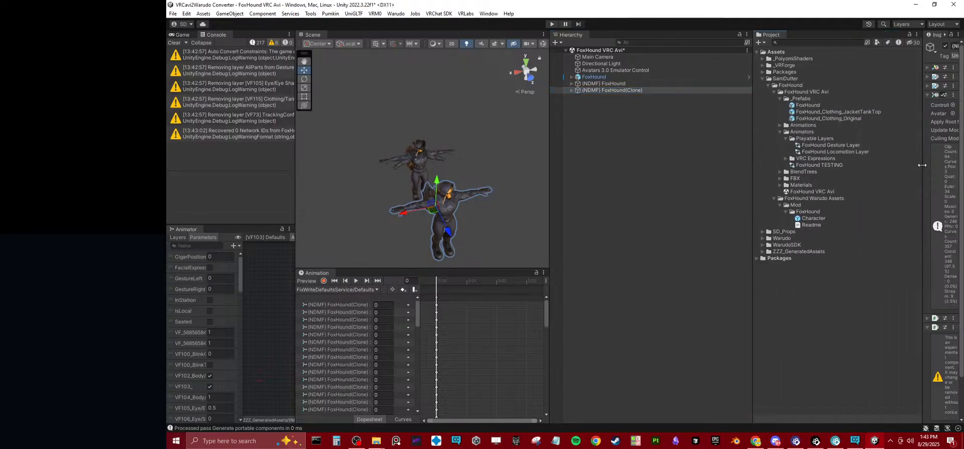
drag(923, 164, 759, 175)
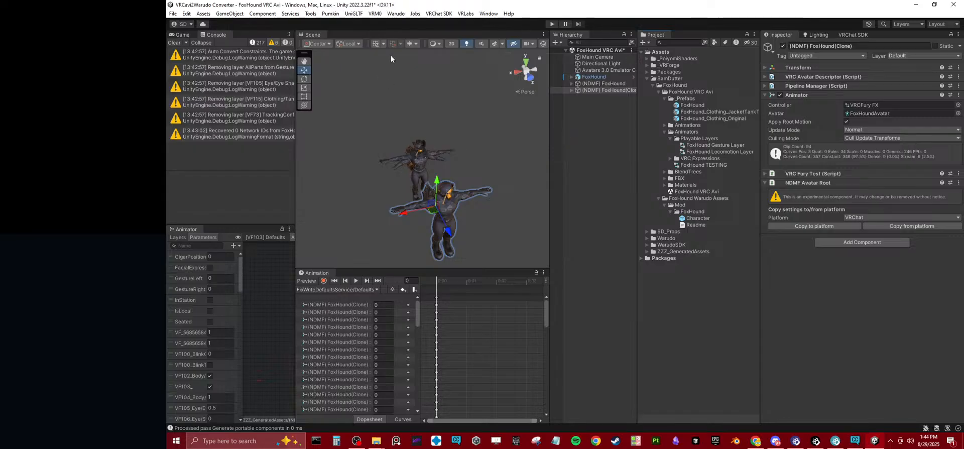
Step: Open the Pumkin exporter's Install Wizard and advance past the required packages to its Warudo SDK page
click(487, 14)
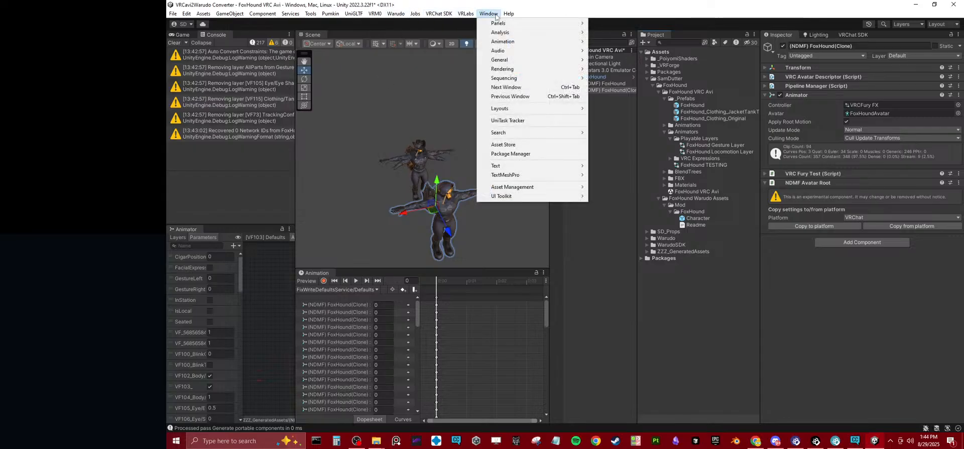
mouse_move(434, 16)
mouse_move(402, 17)
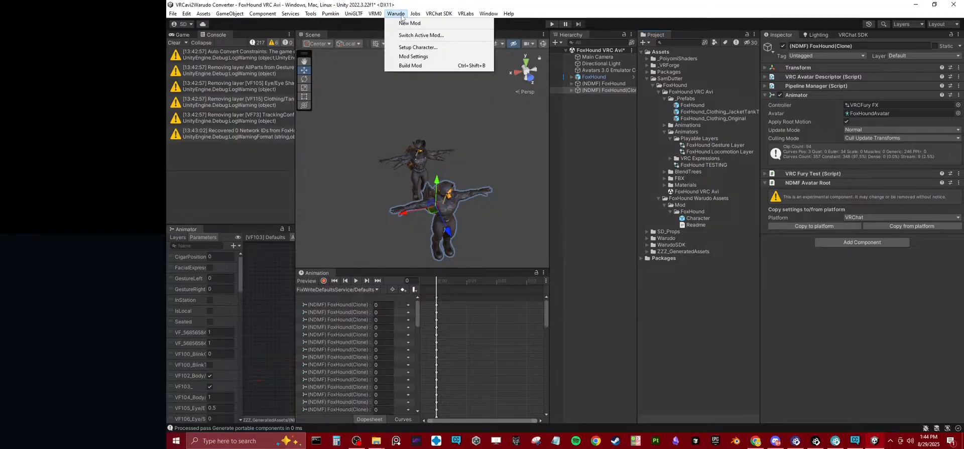
mouse_move(357, 17)
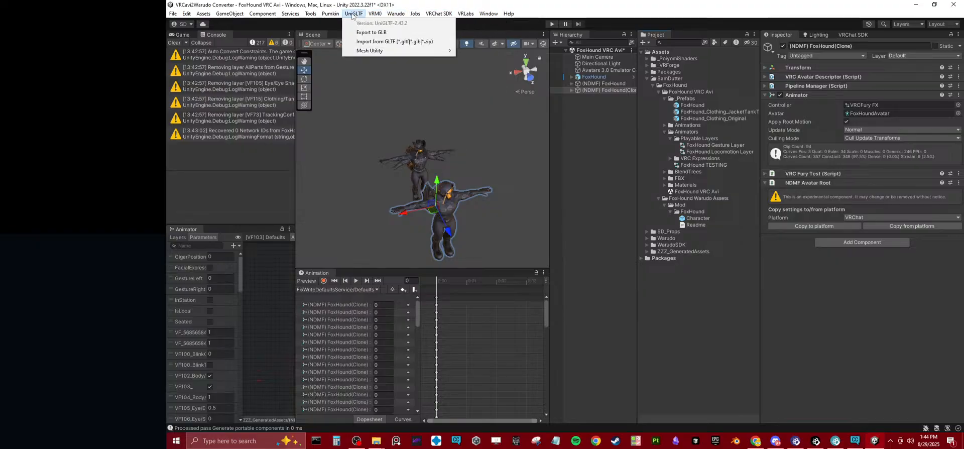
click(338, 24)
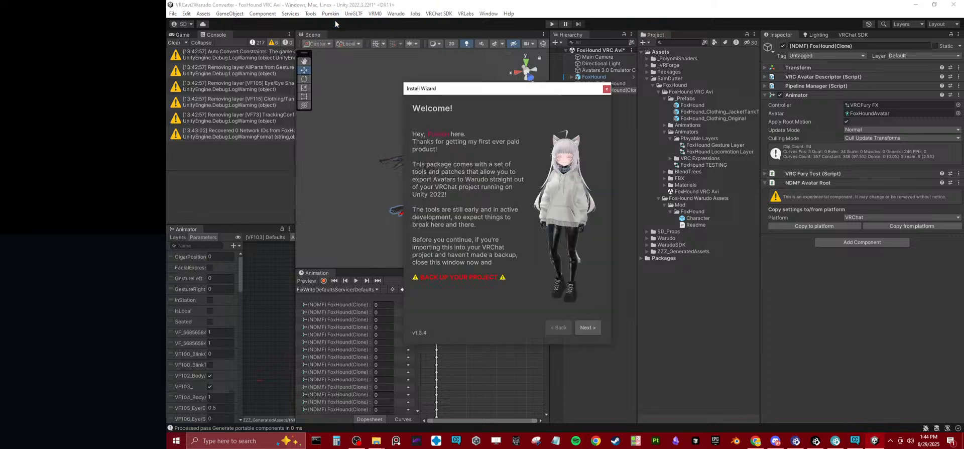
click(588, 328)
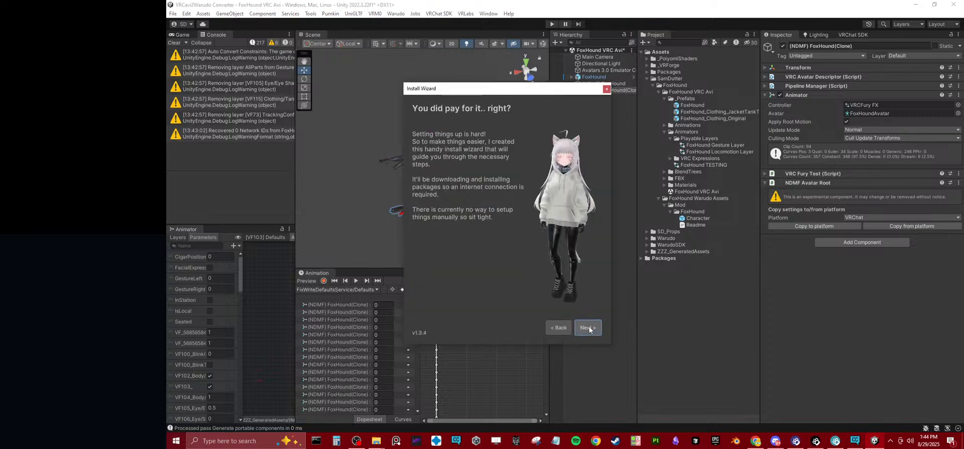
click(589, 327)
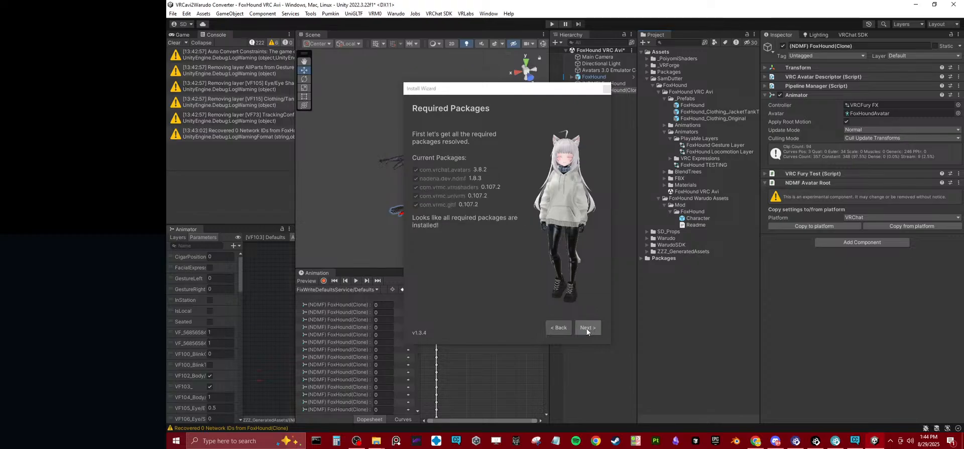
click(587, 329)
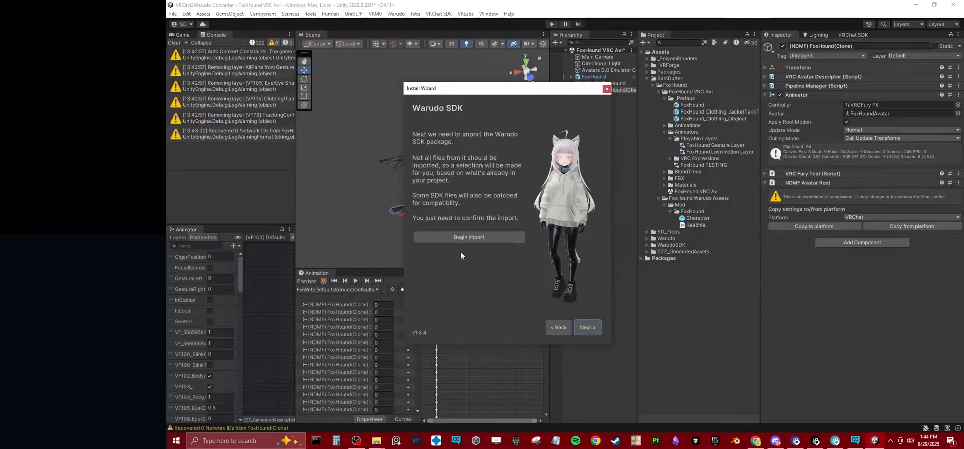
Step: Start the Warudo SDK 0.12.0 import from the wizard, review the package contents and confirm the import
click(463, 238)
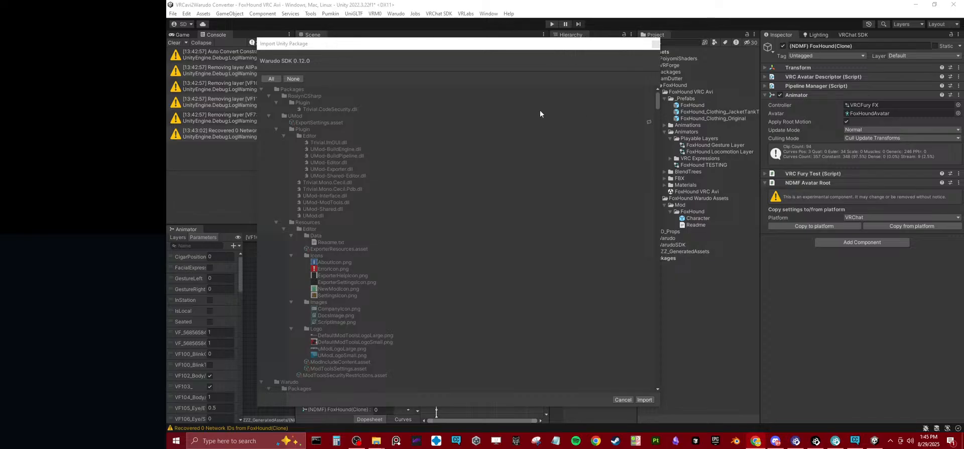
scroll(616, 188, down, 10)
drag(658, 111, 657, 382)
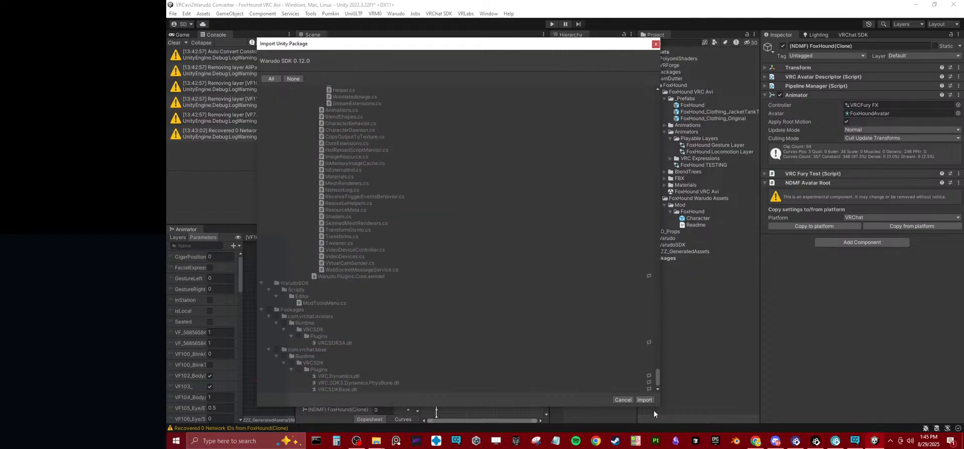
click(646, 400)
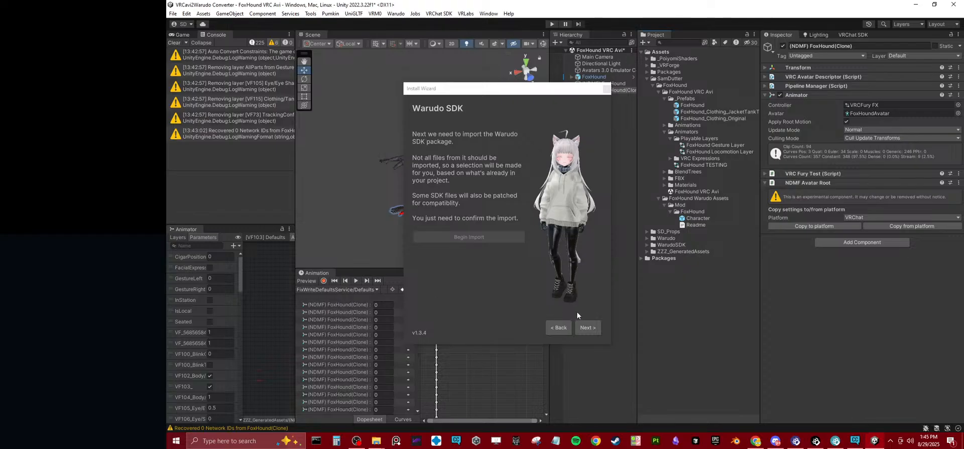
Step: Import the main tools package from the wizard's final stage and finish the Install Wizard
click(588, 327)
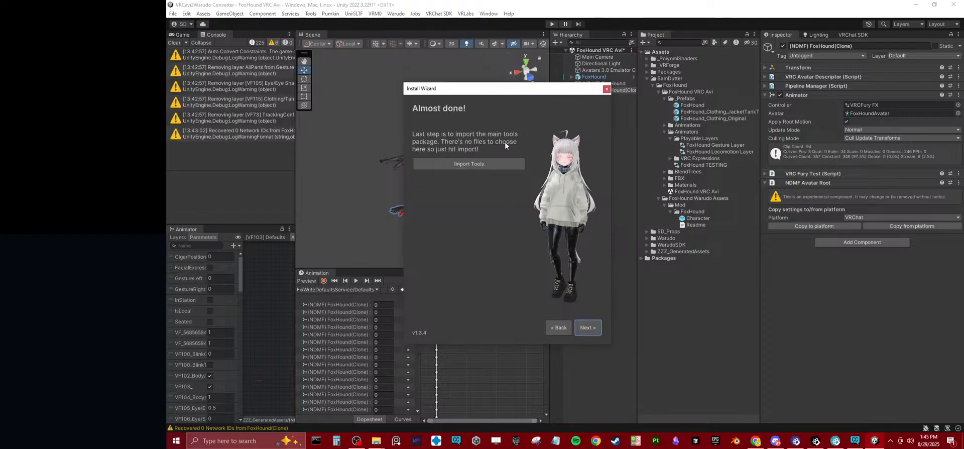
click(459, 161)
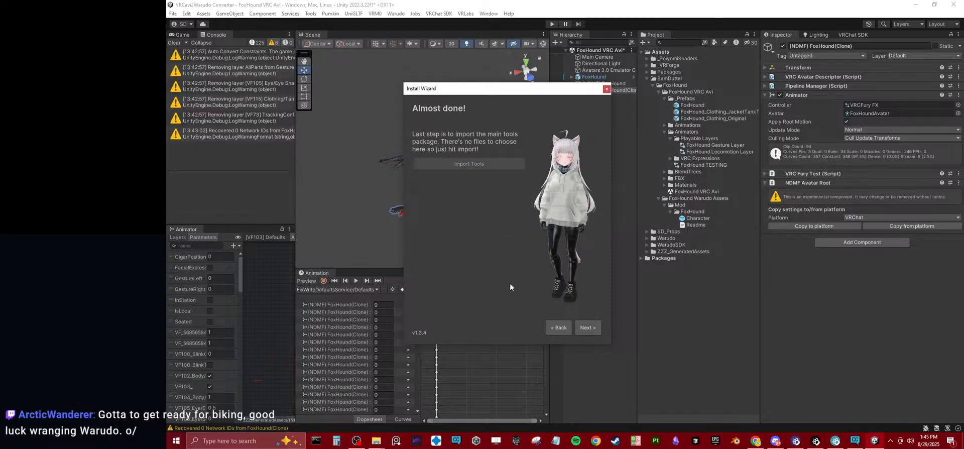
click(592, 327)
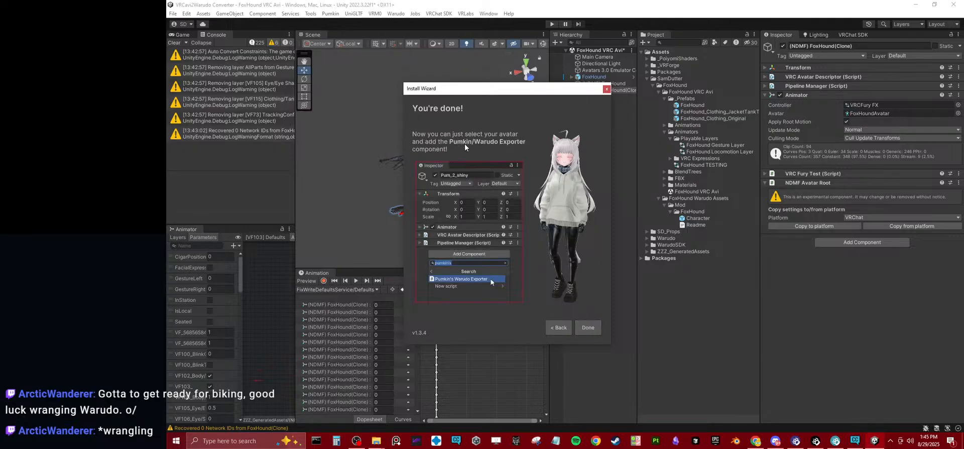
click(578, 329)
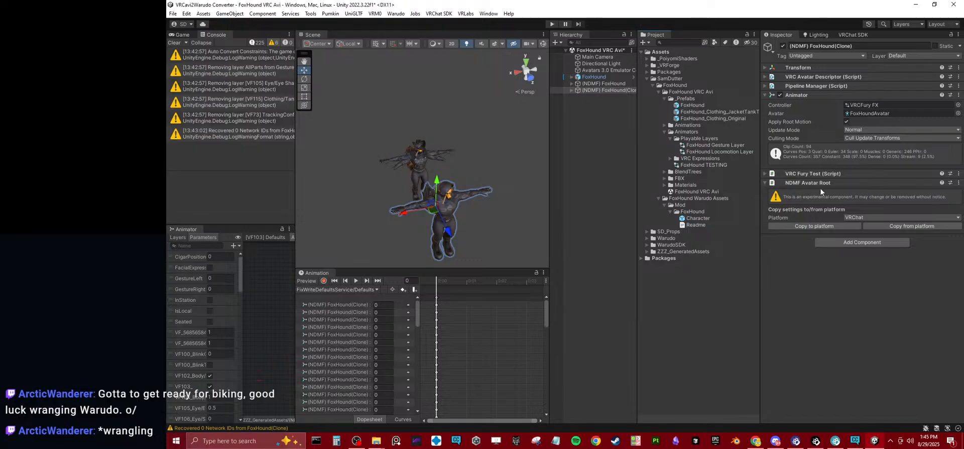
Step: Delete both NDMF FoxHound test objects and the original FoxHound avatar from the scene
ctrl+click(610, 84)
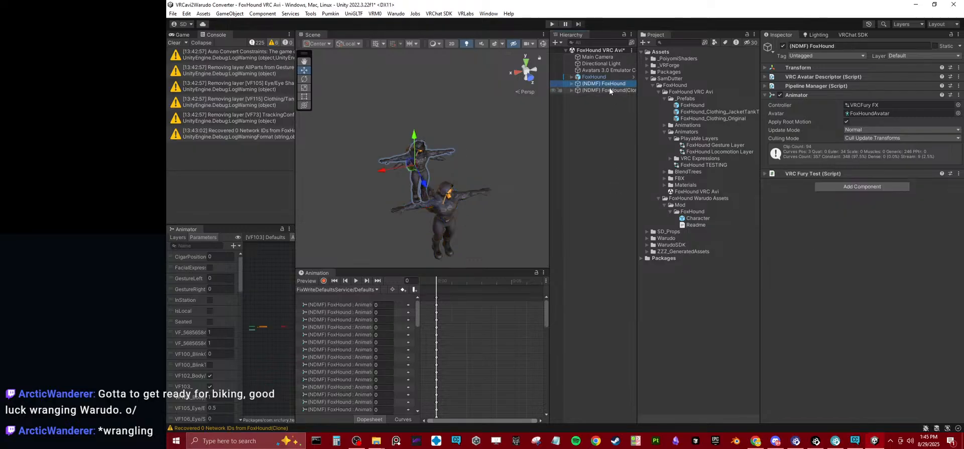
key(Delete)
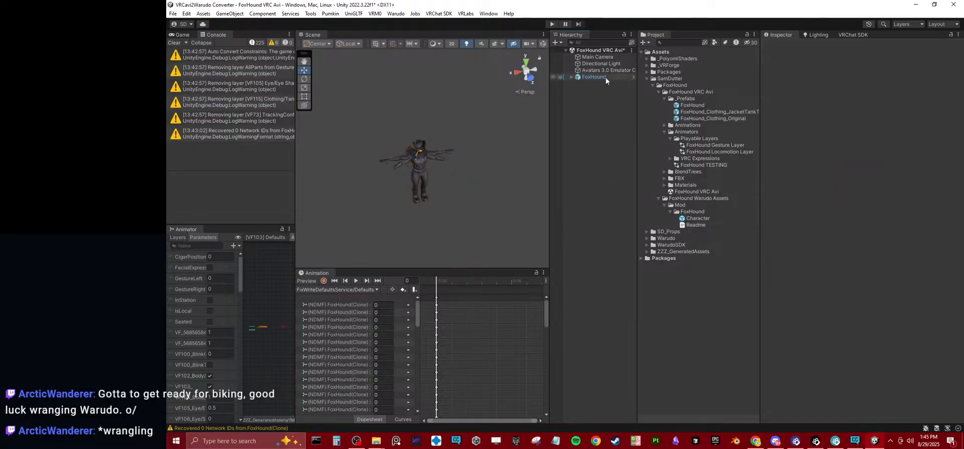
click(604, 77)
key(Delete)
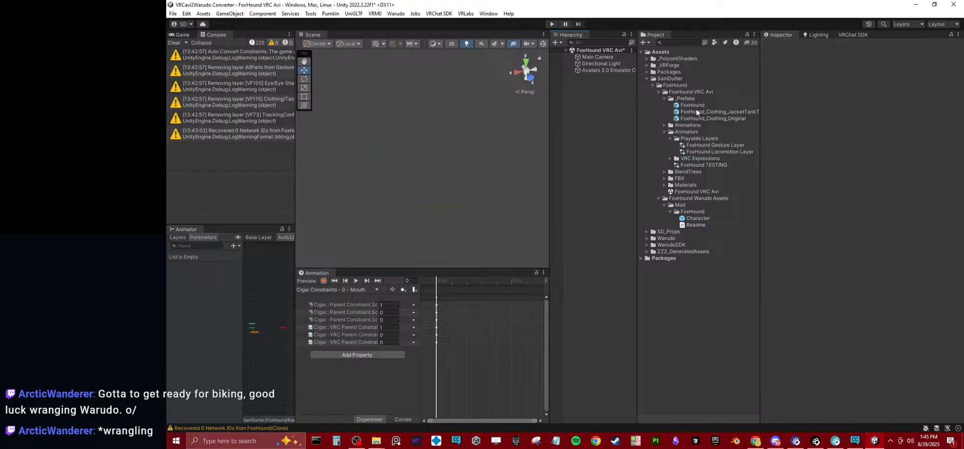
Step: Add a fresh FoxHound prefab to the scene and attach Pumkin's Warudo Exporter to it, bringing its settings into view
drag(693, 107, 623, 148)
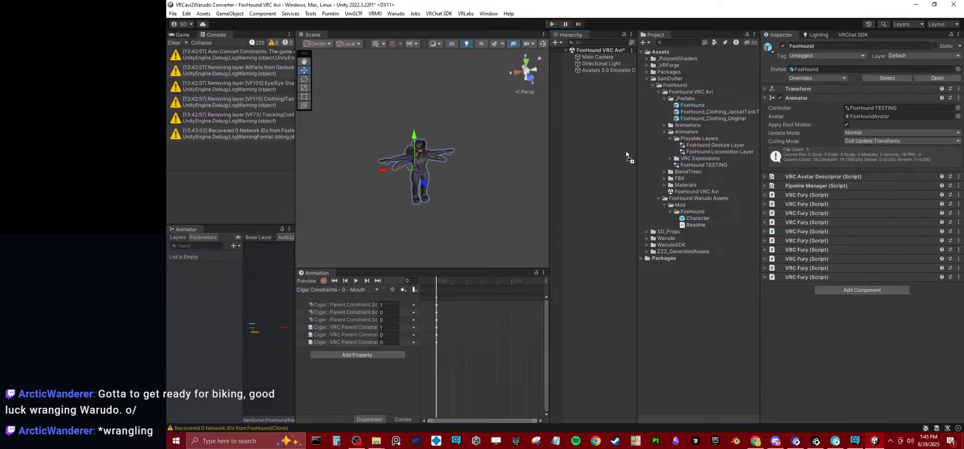
click(819, 289)
click(875, 325)
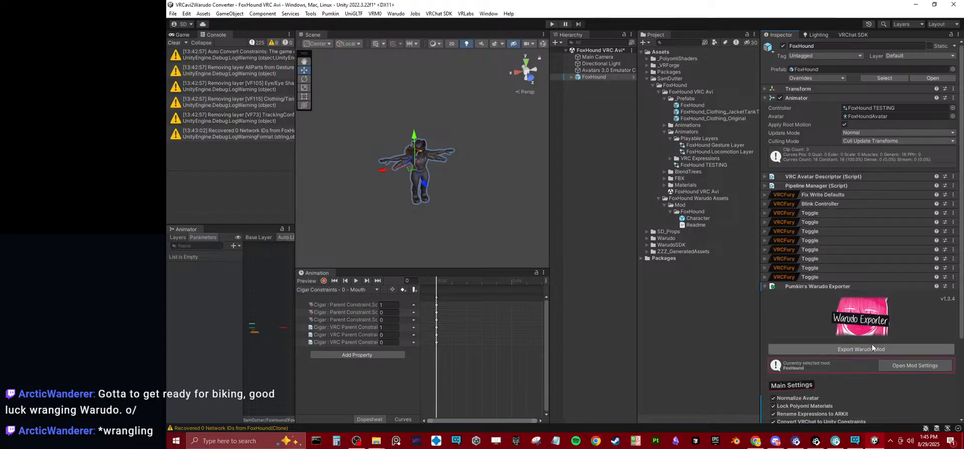
scroll(834, 330, down, 3)
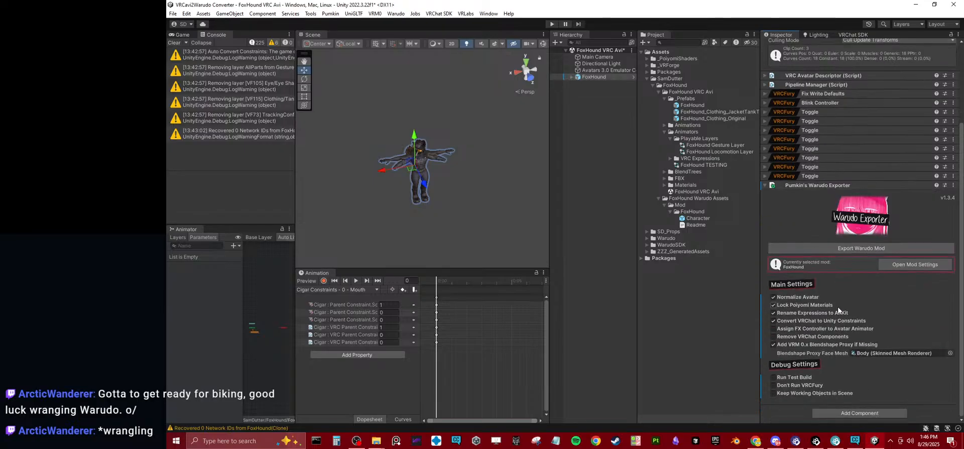
Step: Enable assigning the FX controller to the avatar animator and leave Remove VRChat Components off in the Warudo Exporter
click(776, 329)
mouse_move(951, 341)
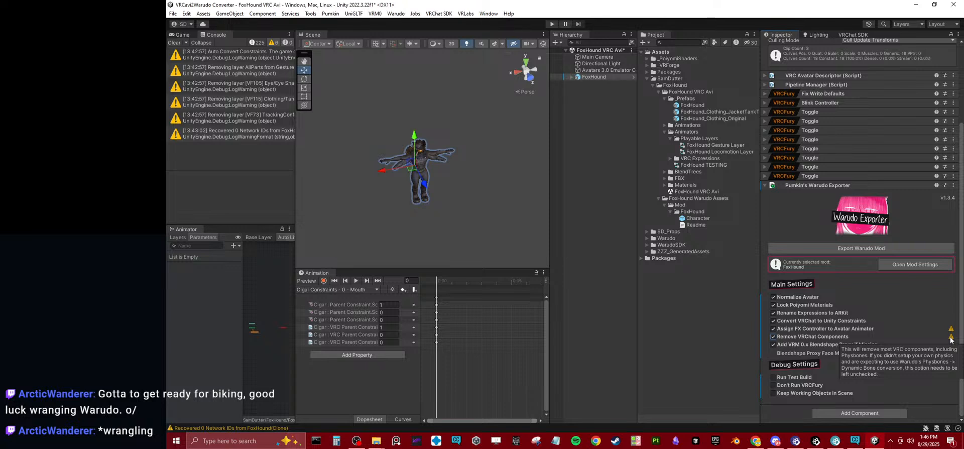
click(950, 340)
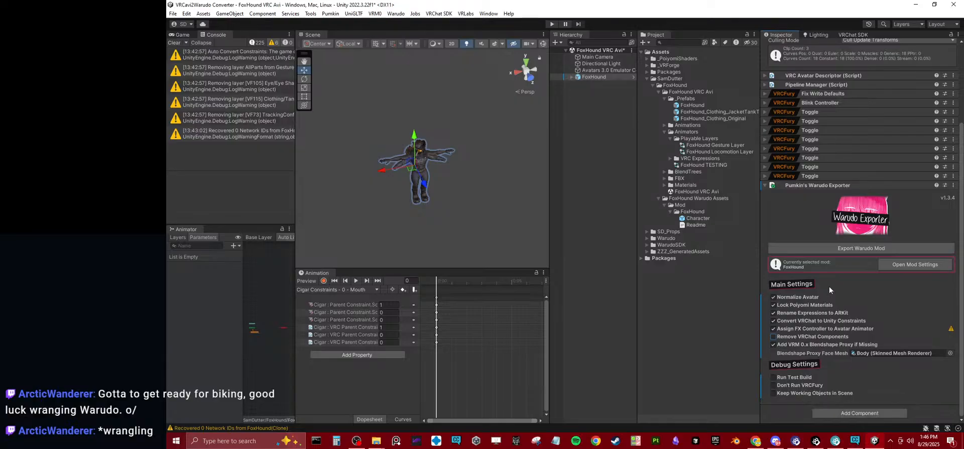
Step: Export FoxHound as a Warudo mod, cancelling the first attempt at the save prompt and saving the NDMF Preview scene on the retry
click(834, 249)
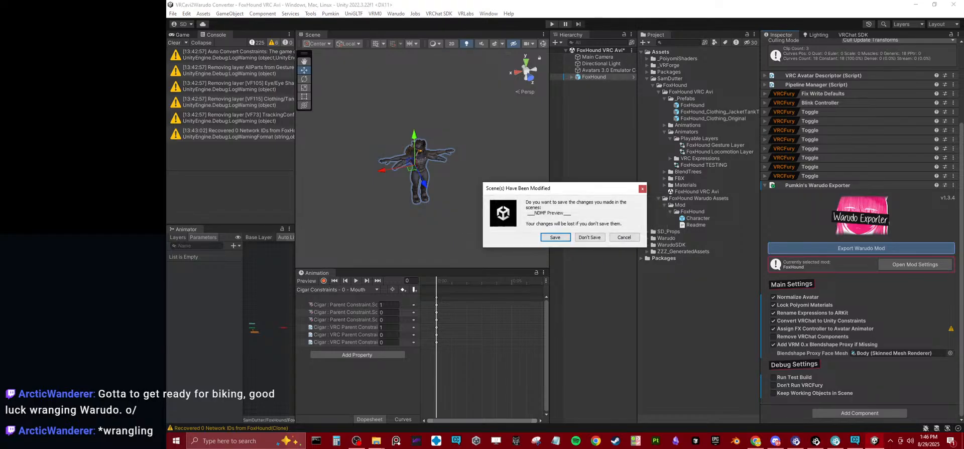
click(623, 238)
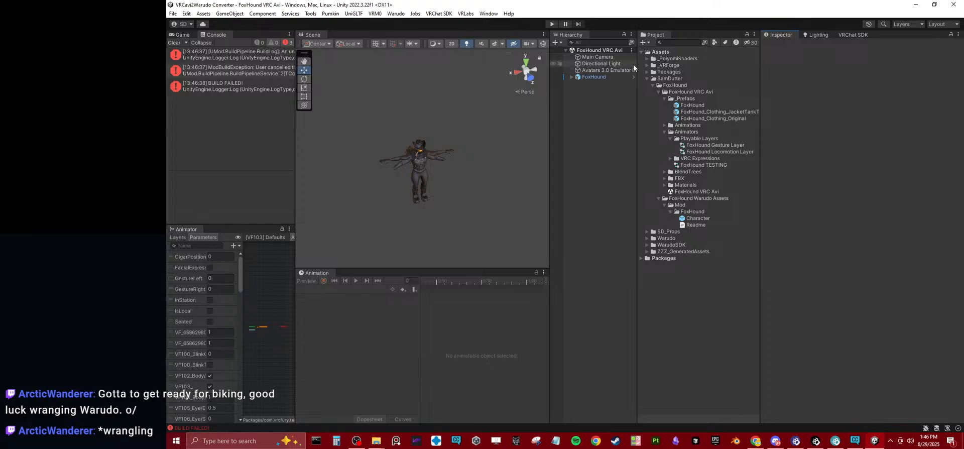
click(623, 76)
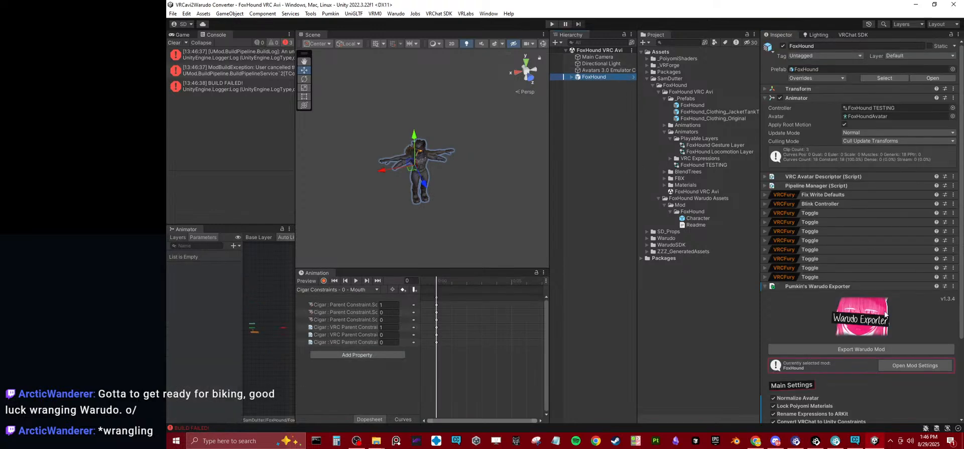
click(919, 351)
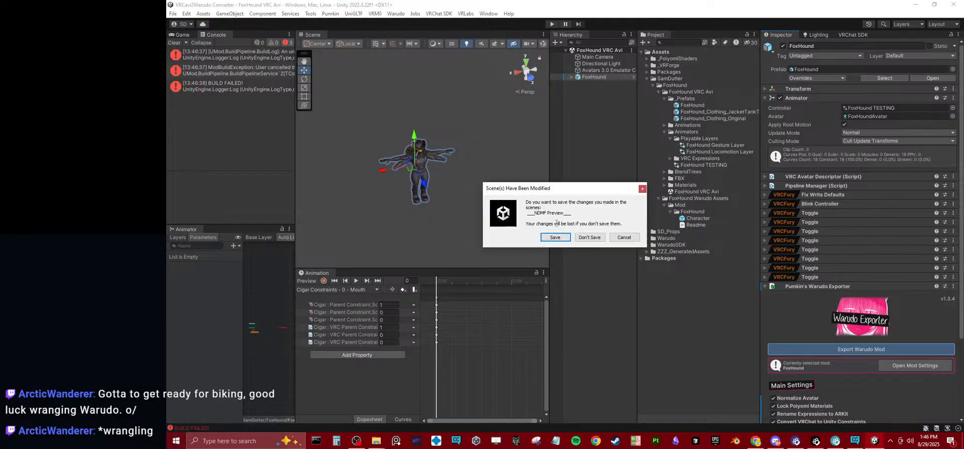
click(558, 238)
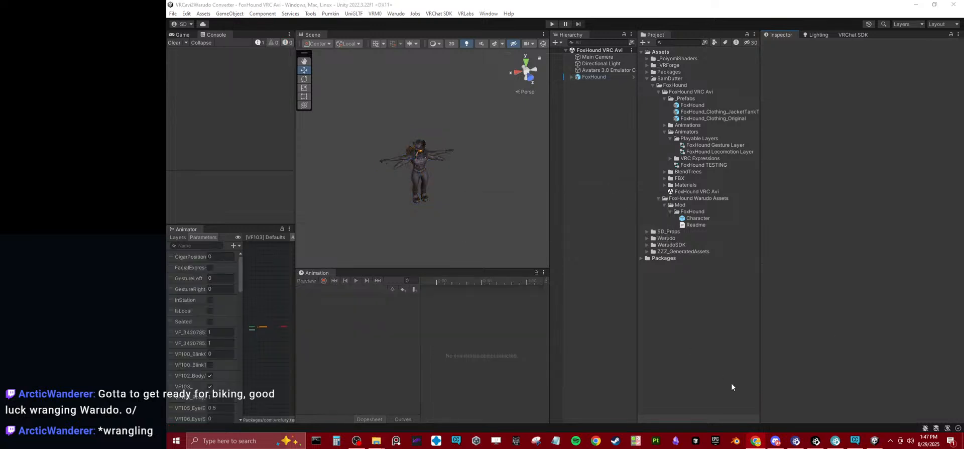
Step: Switch to Warudo to view the avatar and check the FoxHound.warudo file in the Characters folder
click(796, 440)
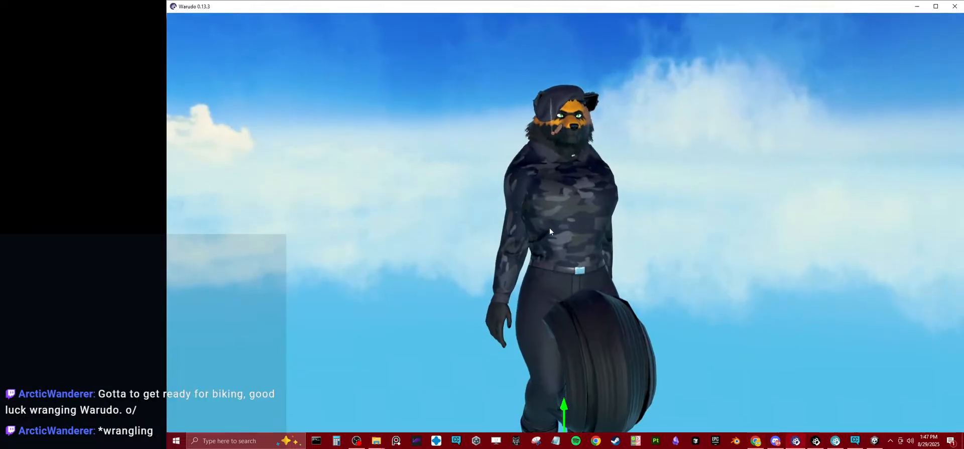
click(377, 440)
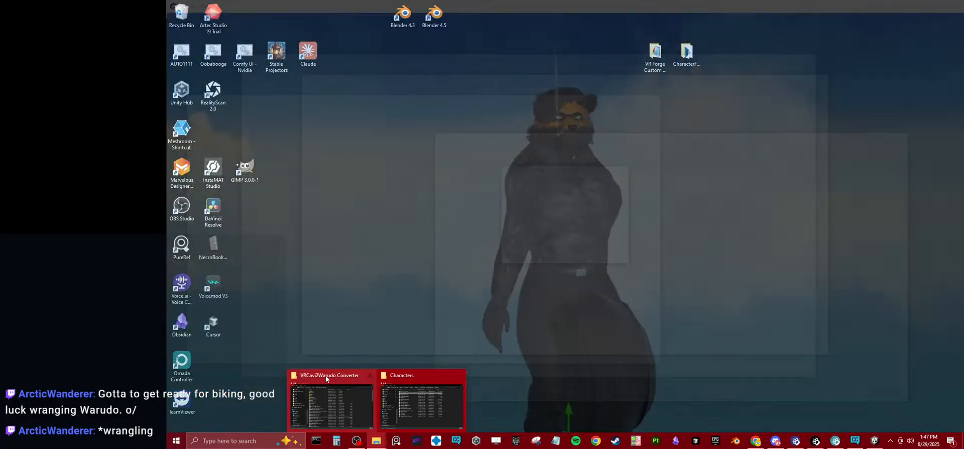
click(382, 382)
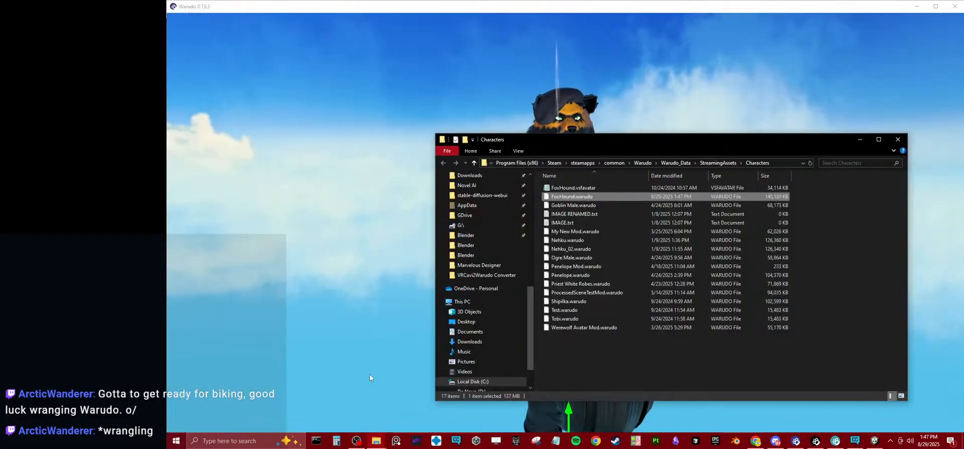
click(374, 441)
click(369, 377)
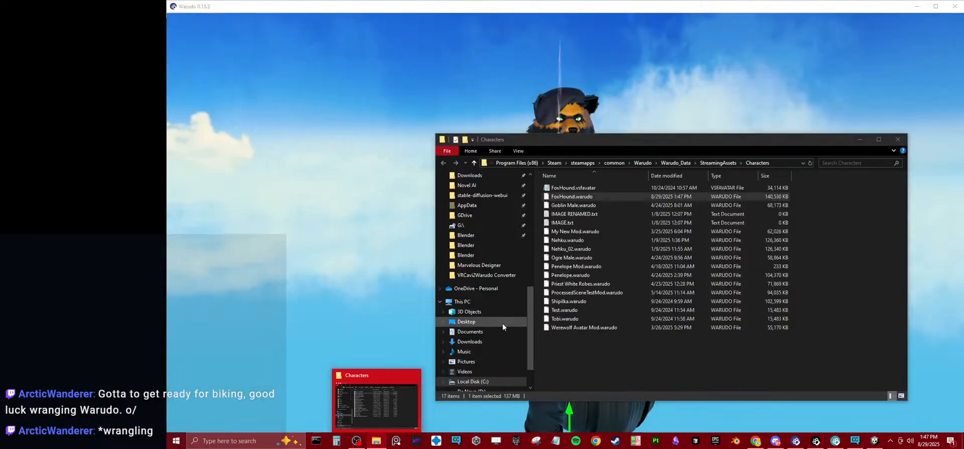
click(690, 347)
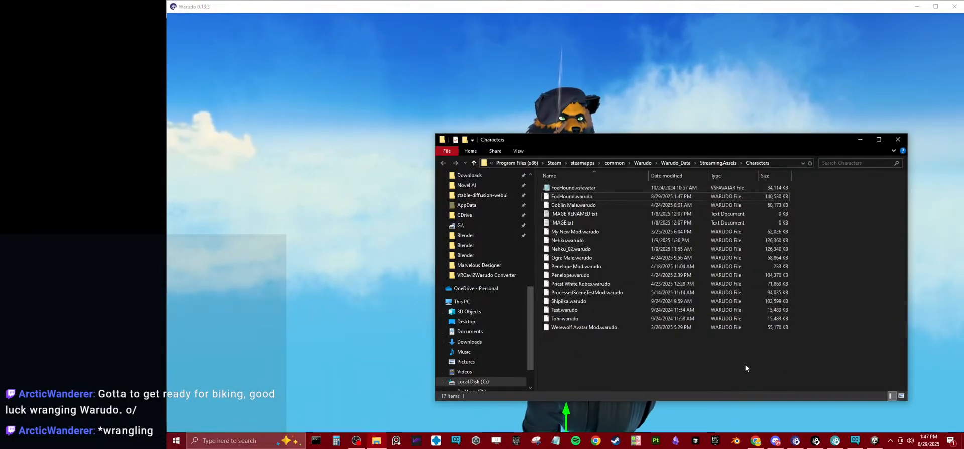
click(803, 101)
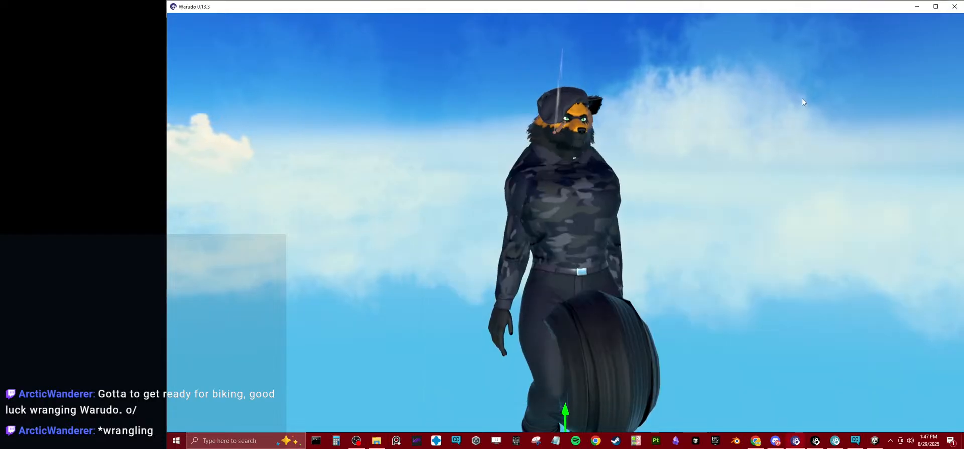
Step: Switch to Unity, select FoxHound in the scene and open the mod settings from Pumkin's Warudo Exporter
click(875, 441)
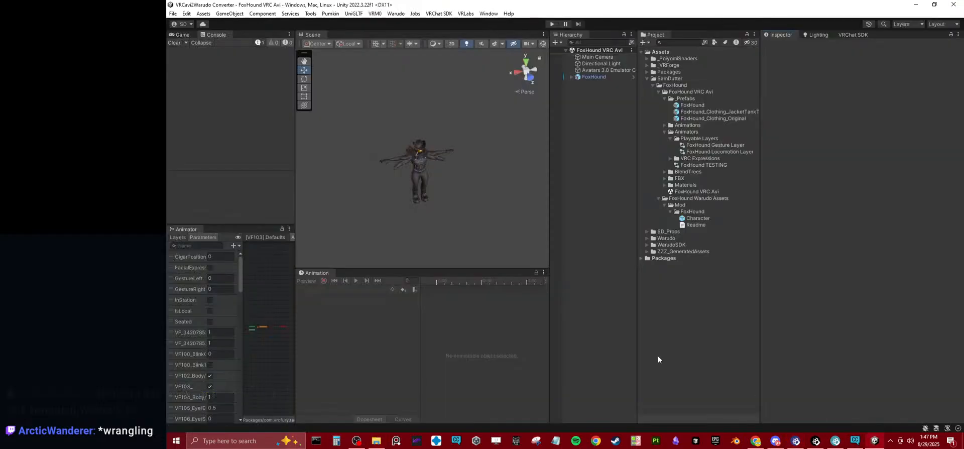
click(607, 77)
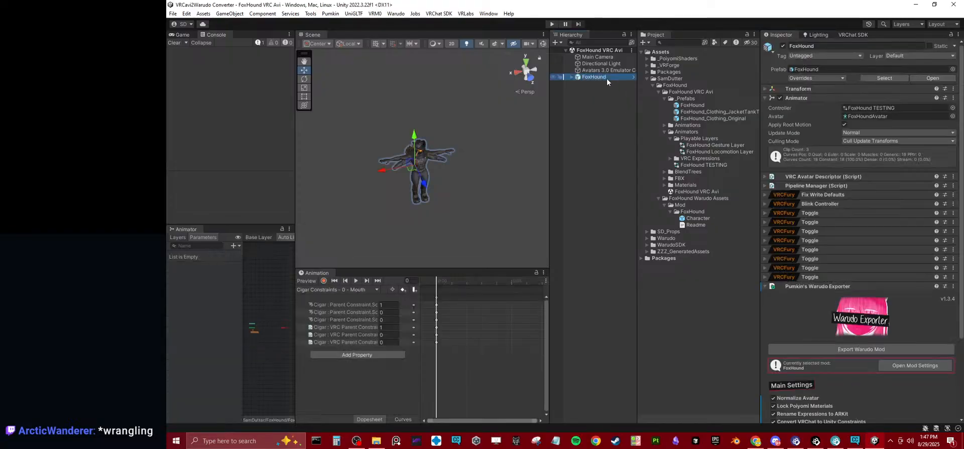
click(822, 285)
click(822, 284)
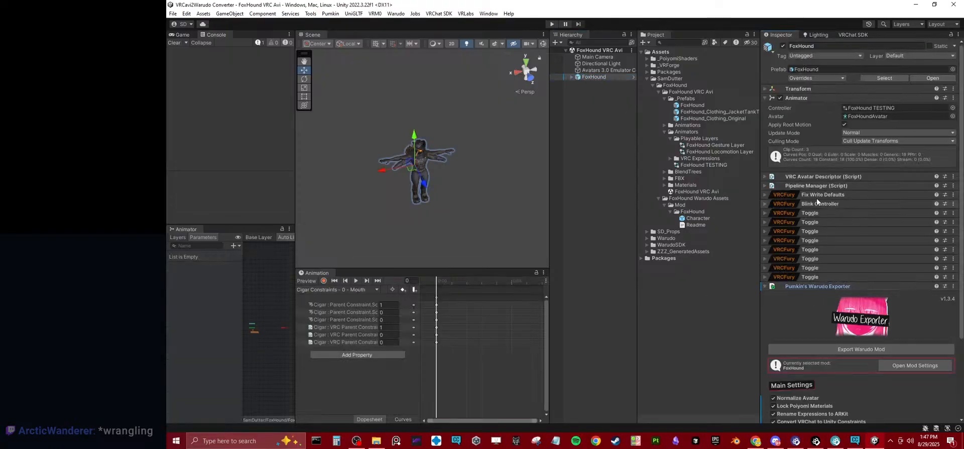
click(815, 98)
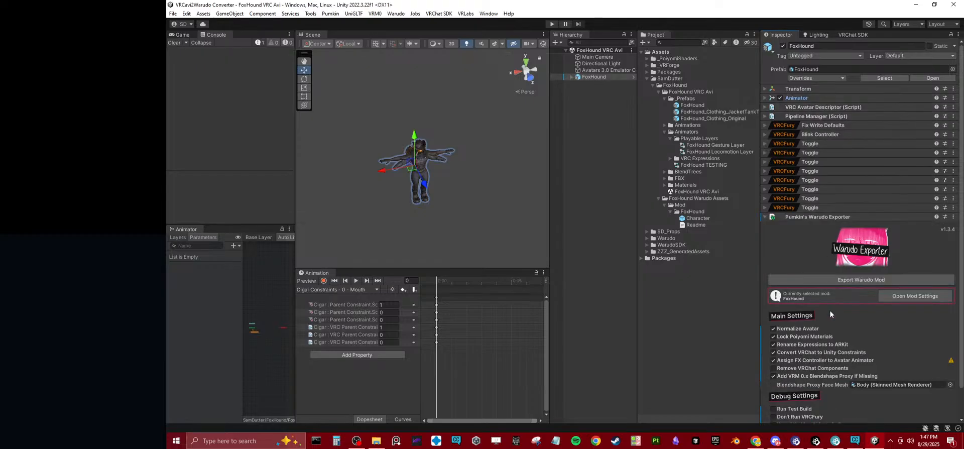
scroll(830, 309, down, 2)
click(899, 272)
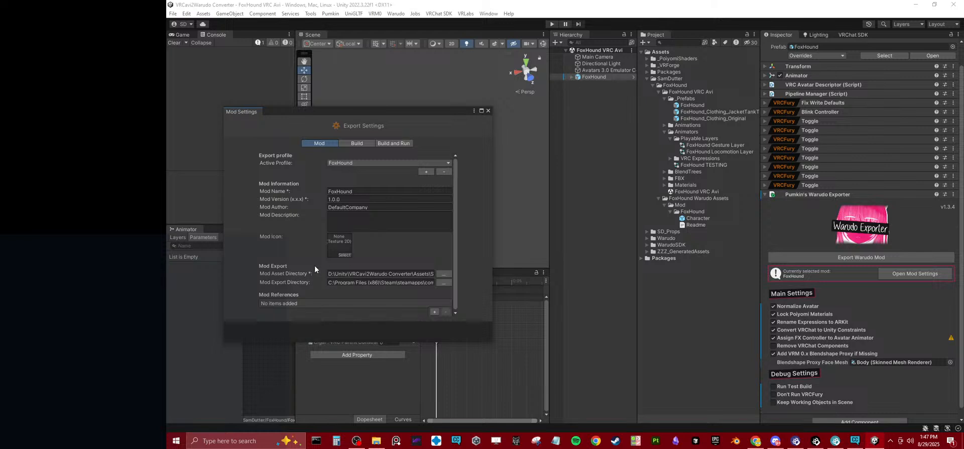
Step: Set the mod's build log level to All and optimize the build for File Size
click(357, 144)
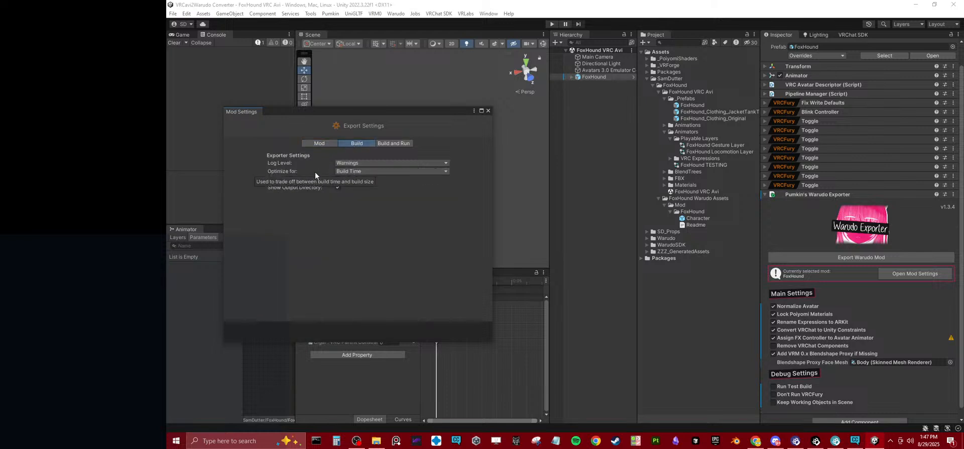
click(354, 164)
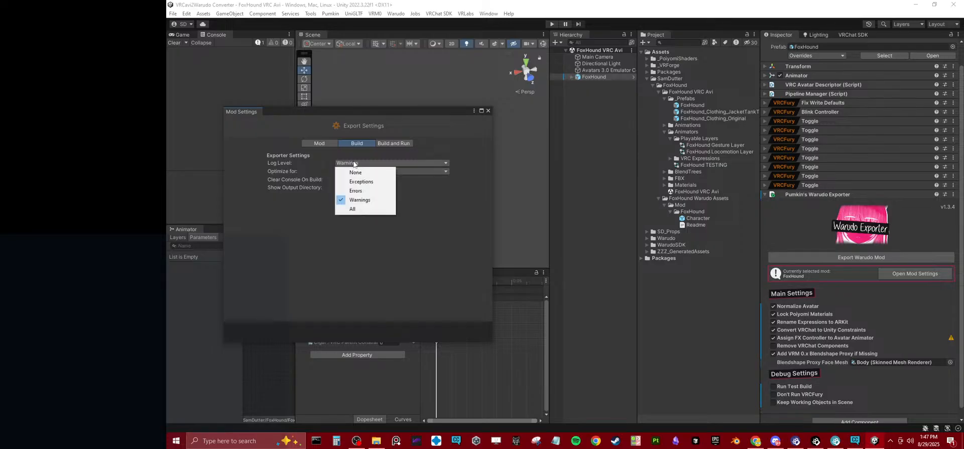
click(352, 209)
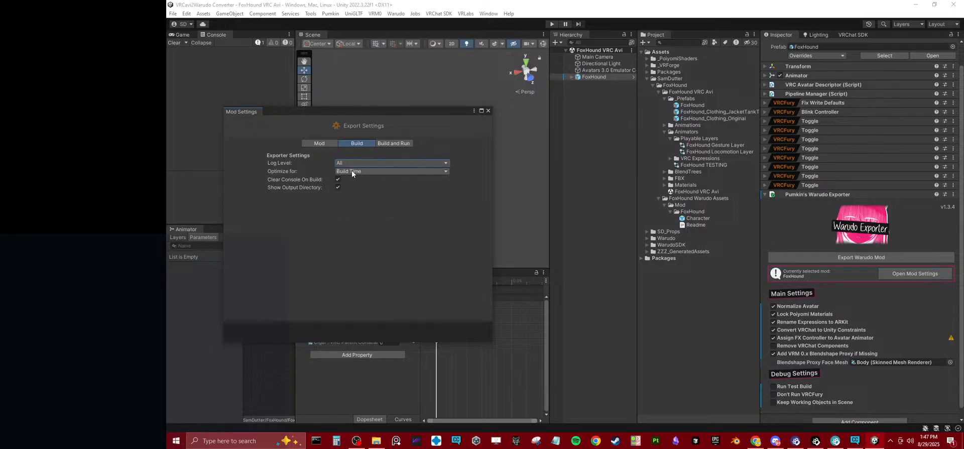
click(352, 170)
click(355, 190)
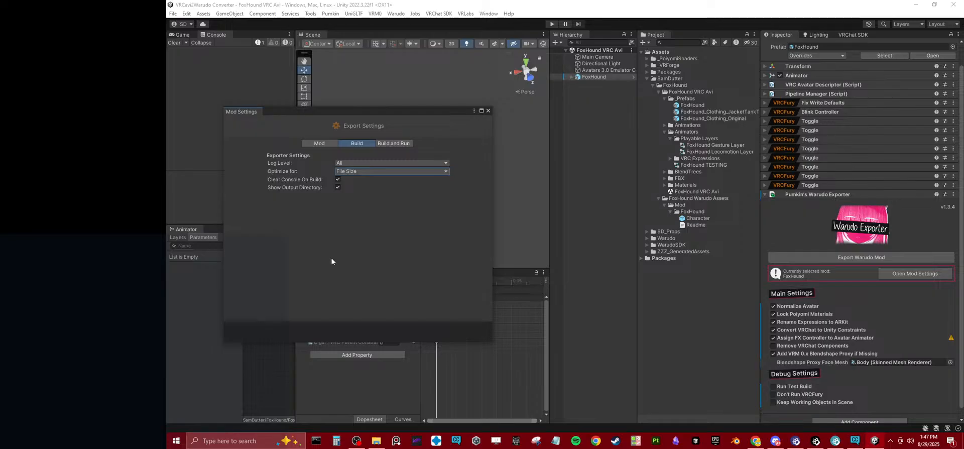
click(344, 171)
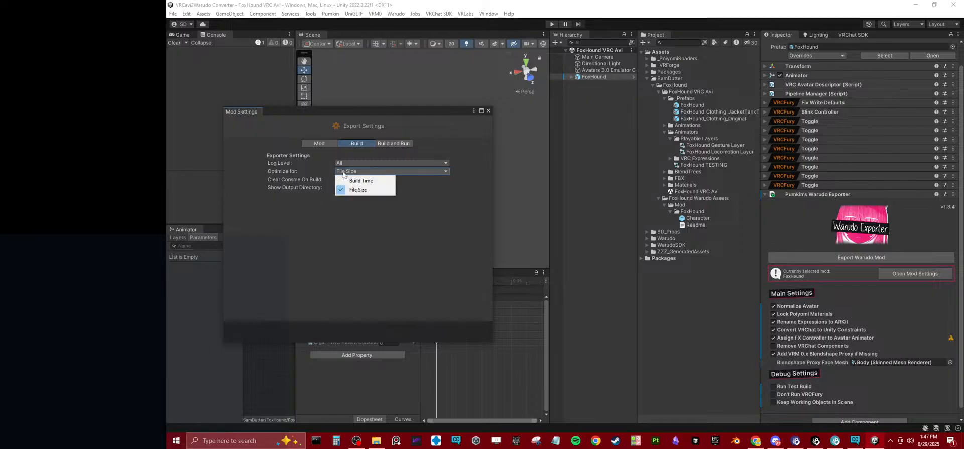
click(293, 214)
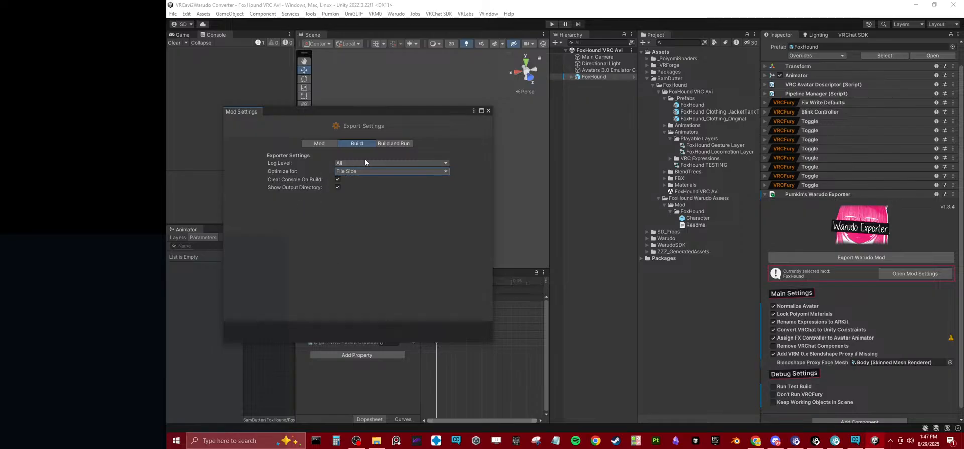
Step: Review the Build and Run and Mod settings, and export the mod again without saving the NDMF Preview scene
click(379, 145)
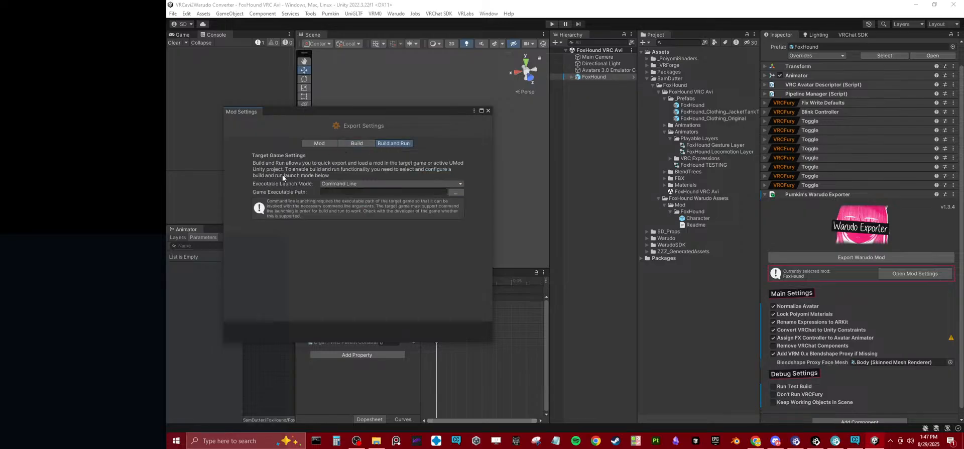
click(311, 145)
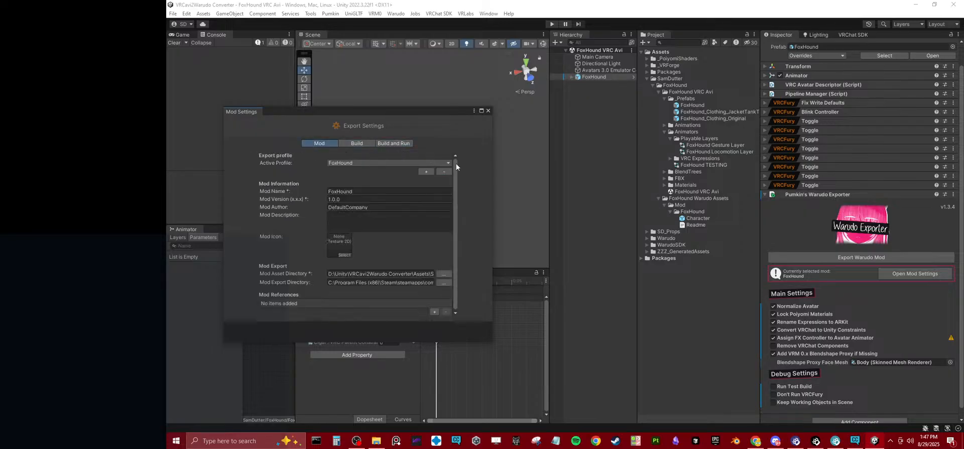
click(834, 256)
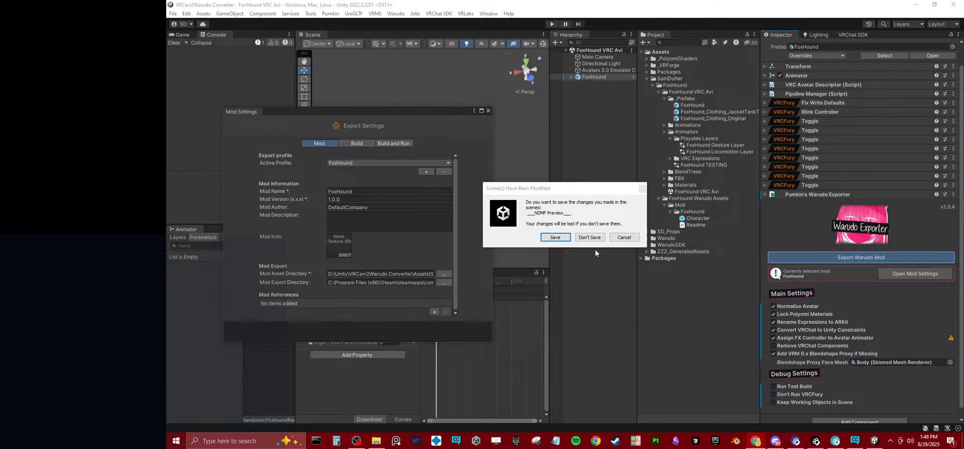
click(589, 237)
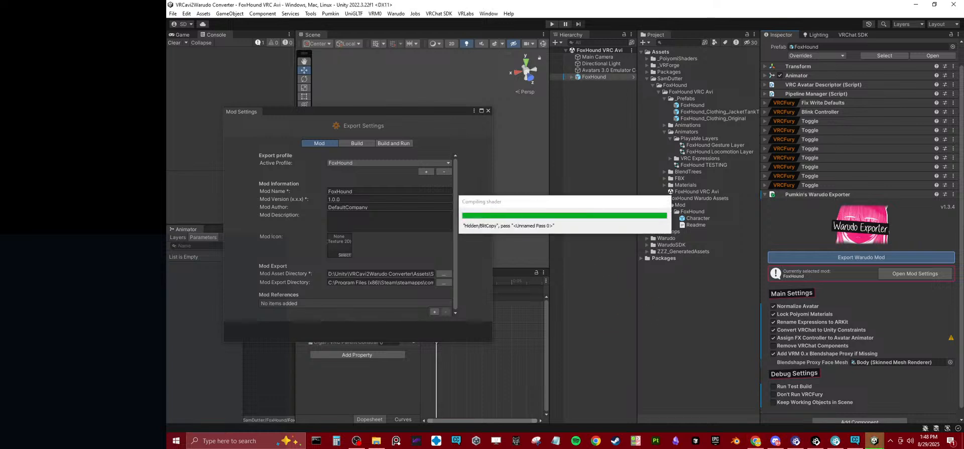
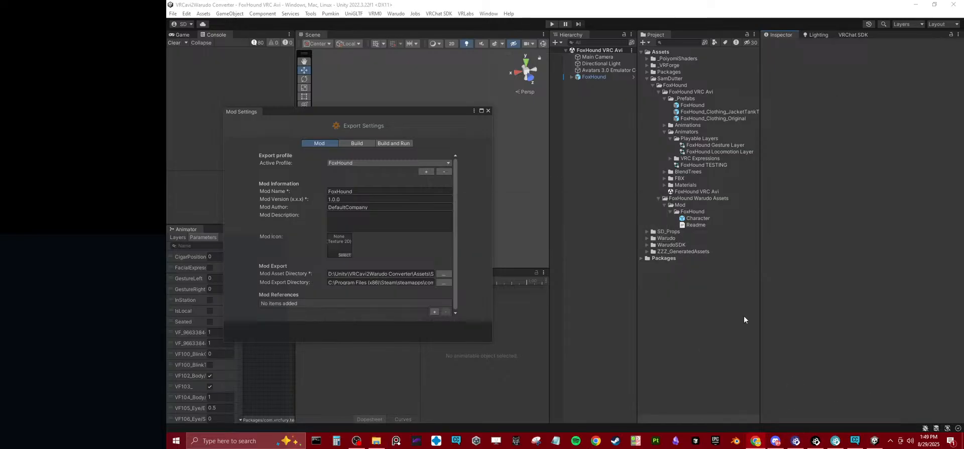
Step: Switch to Warudo and close it, confirming the exit
key(alt+Tab)
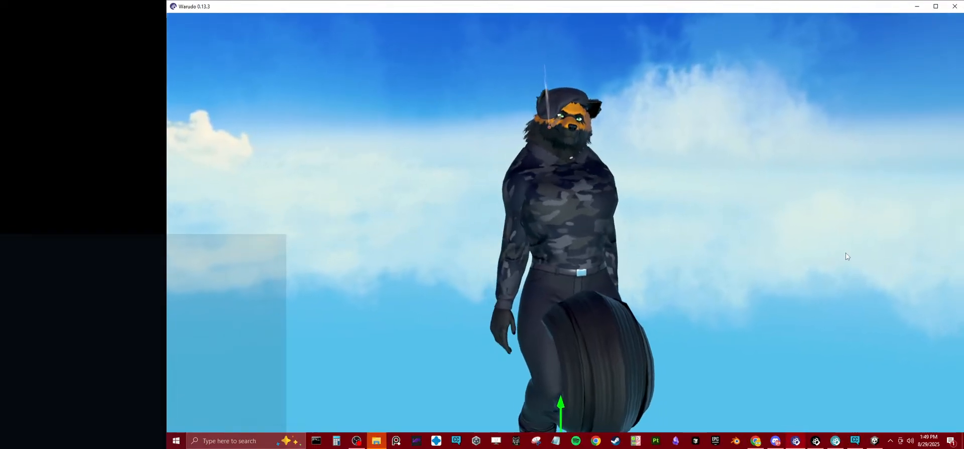
click(955, 6)
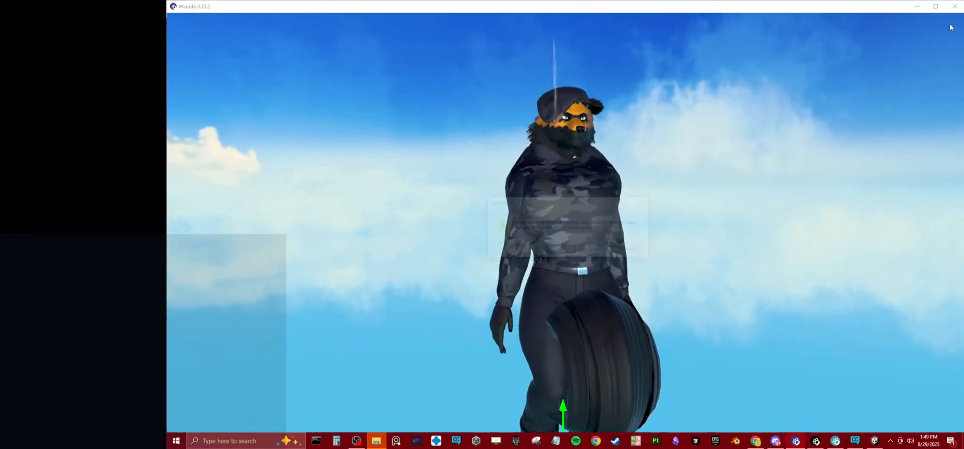
click(591, 251)
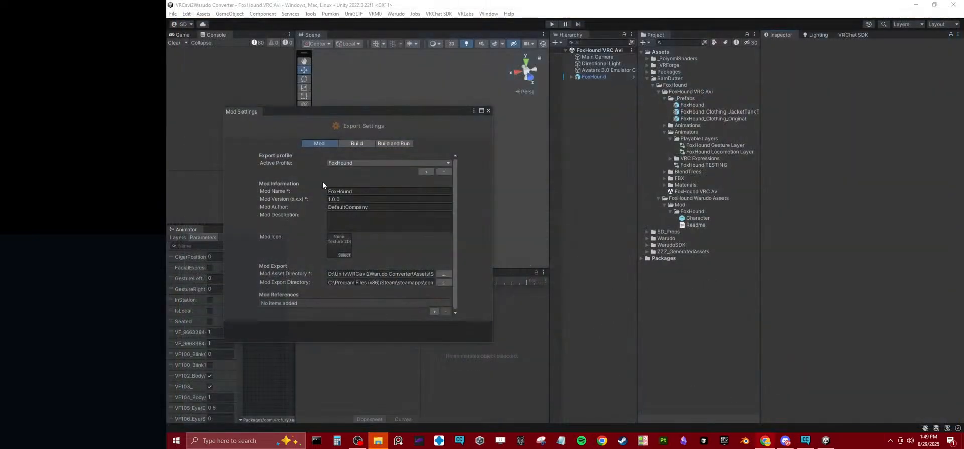
Step: Enlarge the mod settings to review the export paths, close them and inspect the FoxHound prefab asset in the _Prefabs folder
click(482, 111)
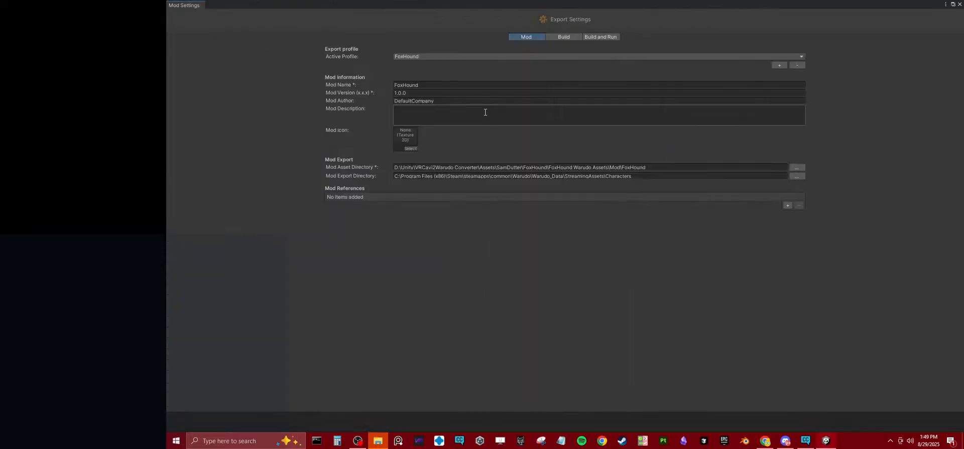
click(960, 4)
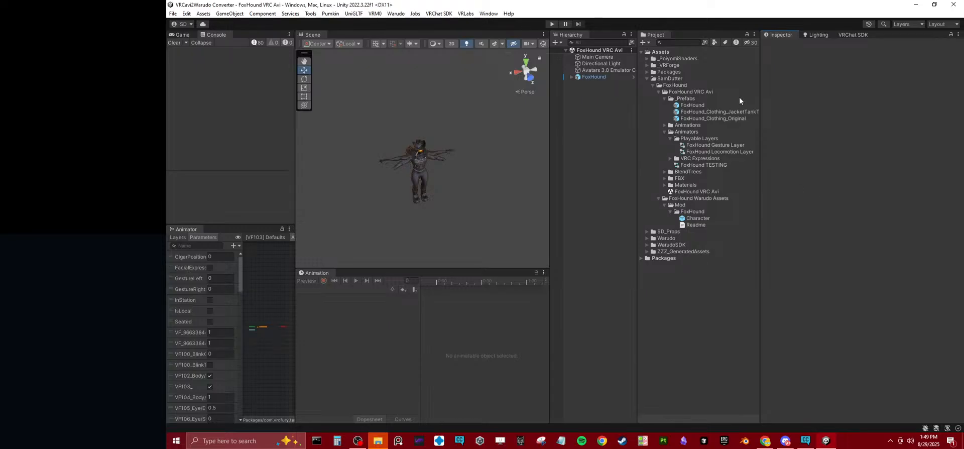
click(679, 105)
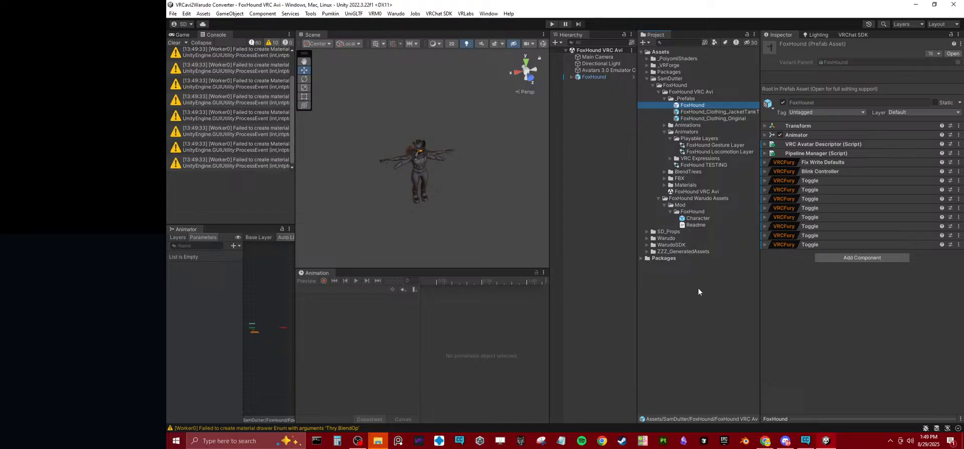
Step: Clear the console, duplicate the FoxHound prefab in _Prefabs and delete the old Character prefab from the mod's FoxHound folder
click(174, 43)
click(693, 106)
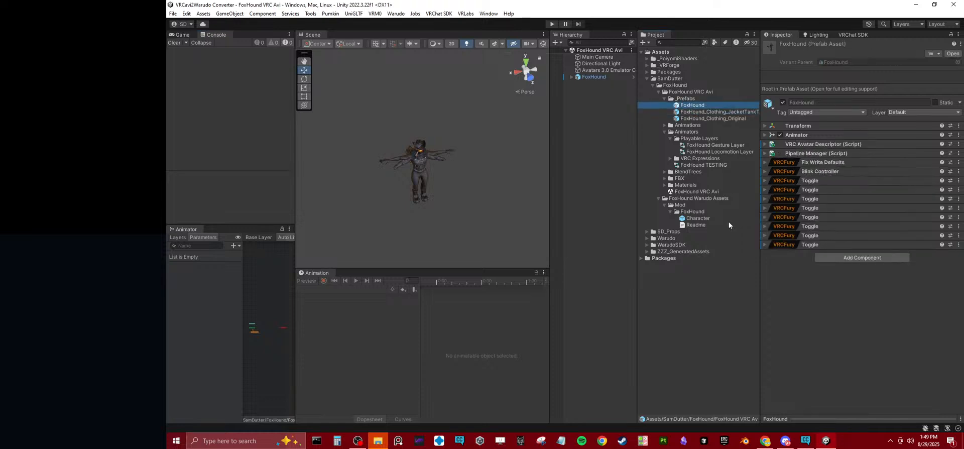
click(706, 232)
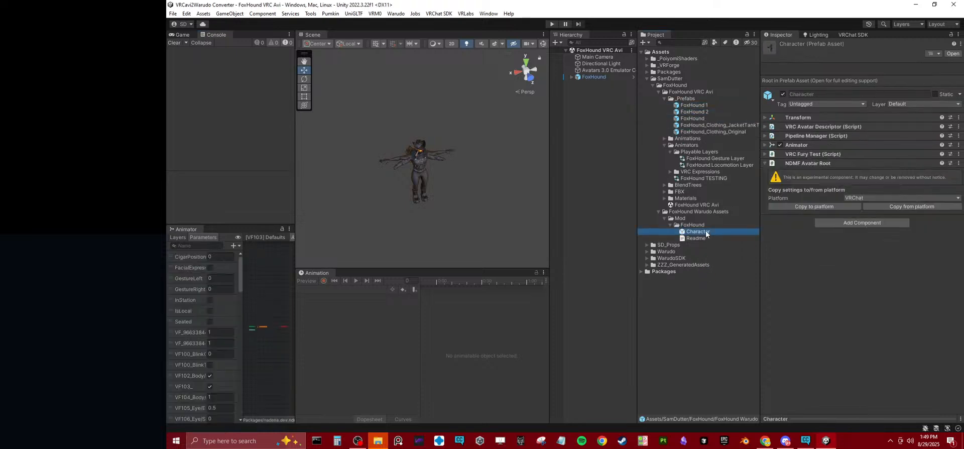
key(Delete)
click(596, 236)
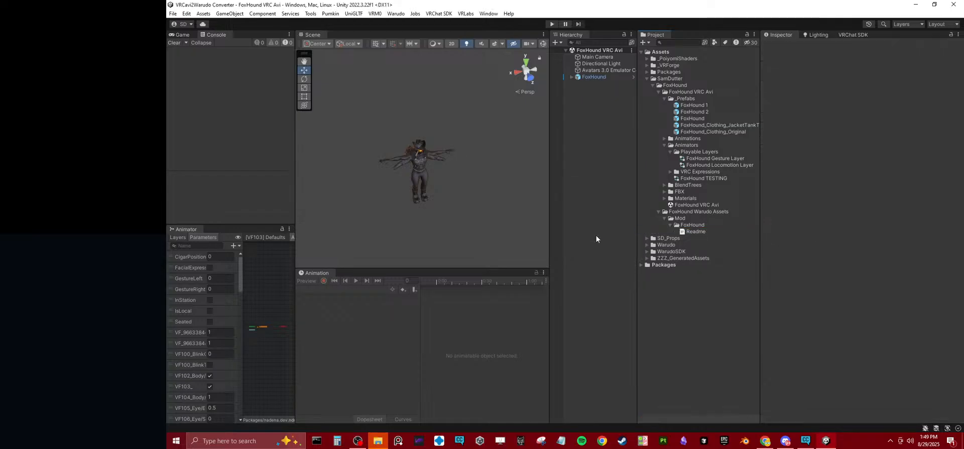
Step: Delete the surplus FoxHound 2 prefab from the _Prefabs folder
click(691, 111)
key(Delete)
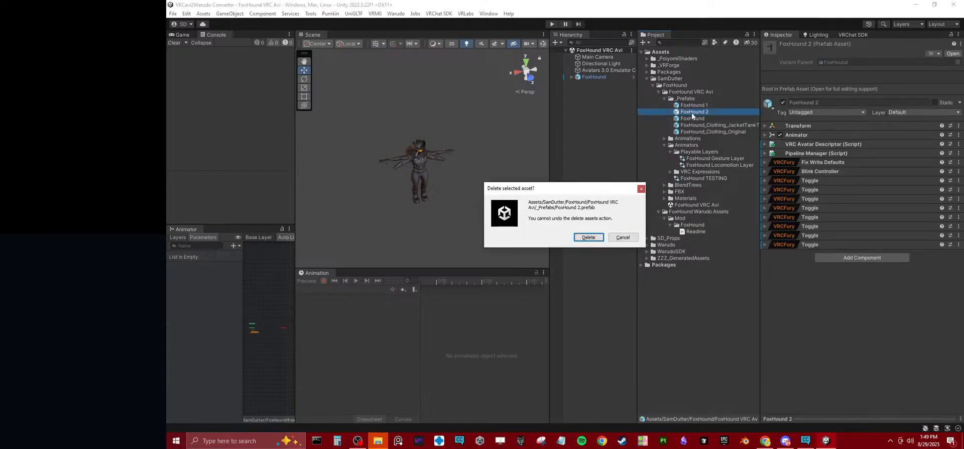
click(586, 236)
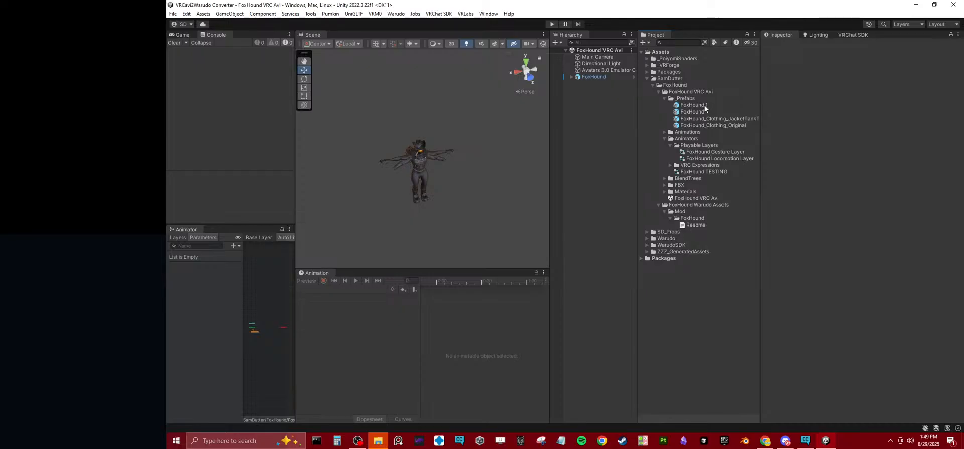
Step: Move the FoxHound 1 prefab into the mod's FoxHound folder and rename it Character
drag(706, 106, 695, 219)
click(697, 218)
text(C)
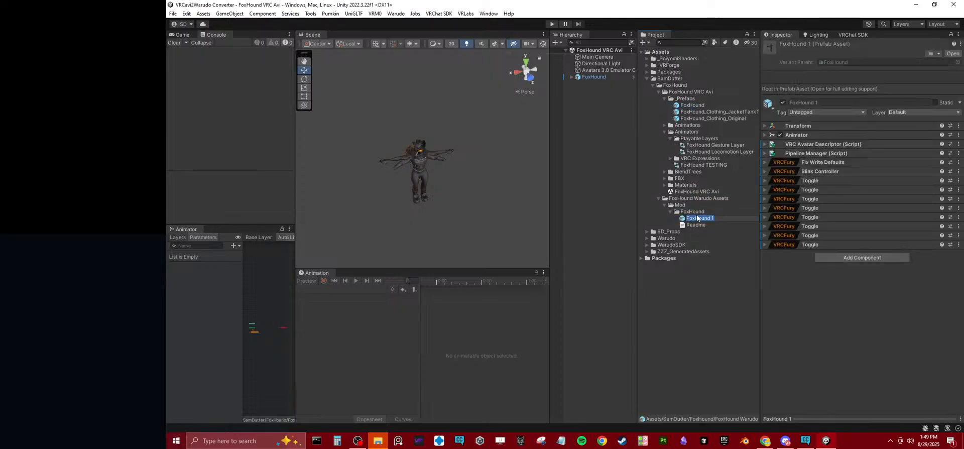
text(haracter)
key(Return)
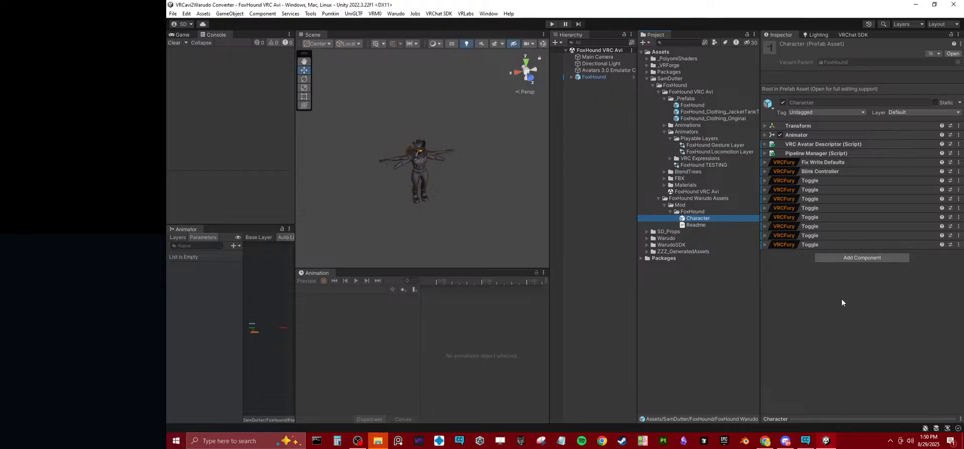
Step: Clear the controller of the Character prefab's Animator component and expand the project's Packages
click(806, 134)
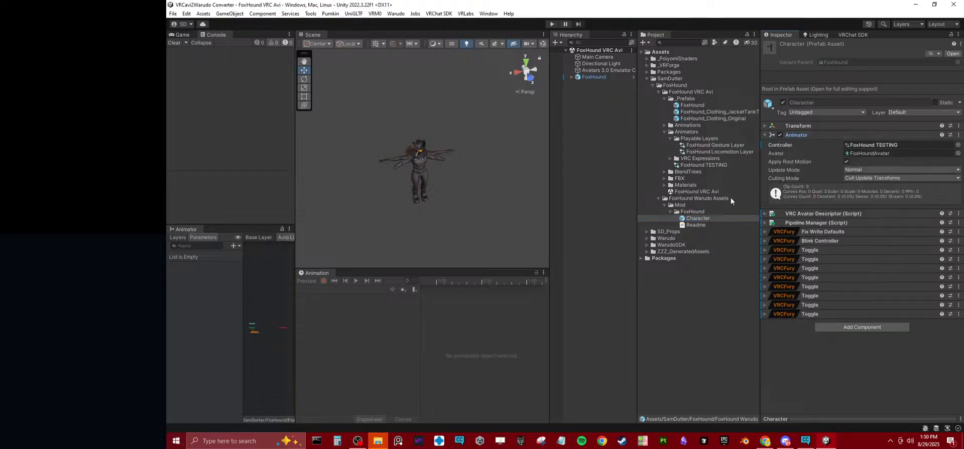
click(642, 259)
scroll(677, 318, down, 3)
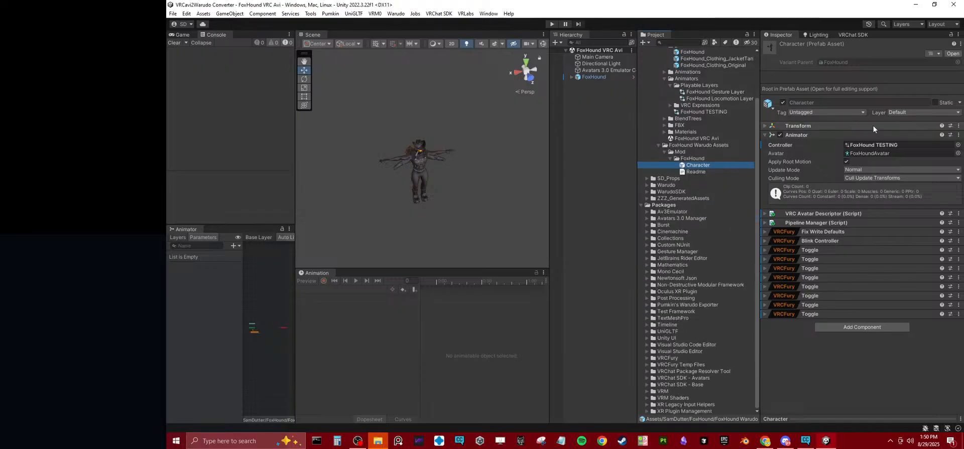
click(876, 145)
key(Delete)
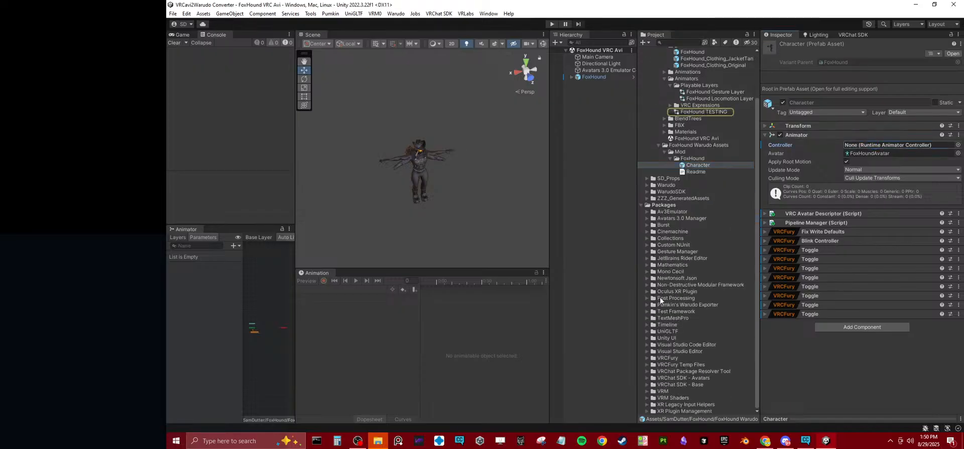
Step: Find the VRCFury FX controller in the FoxHound build of VRCFury Temp Files and check its file in File Explorer
click(646, 358)
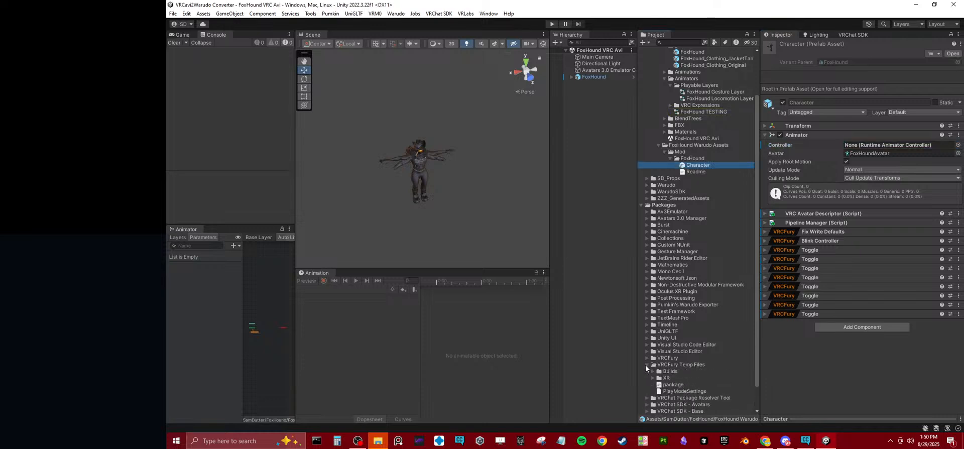
click(647, 365)
alt+click(653, 345)
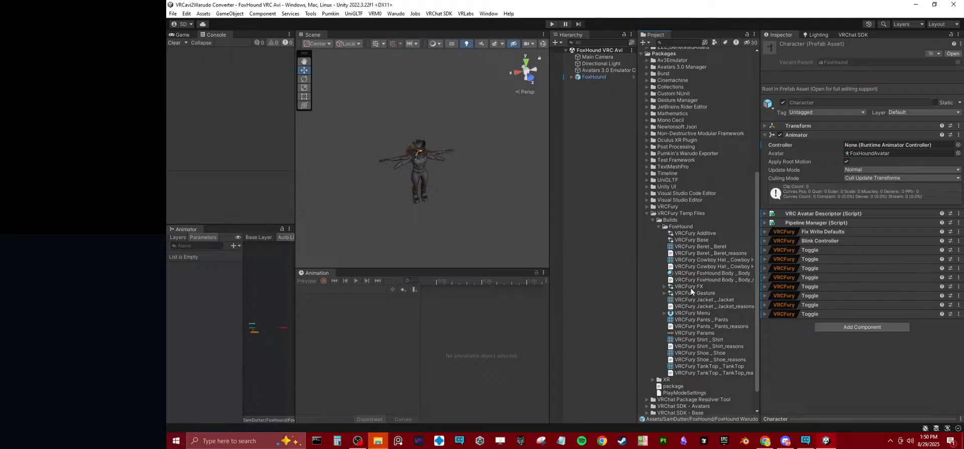
right_click(692, 286)
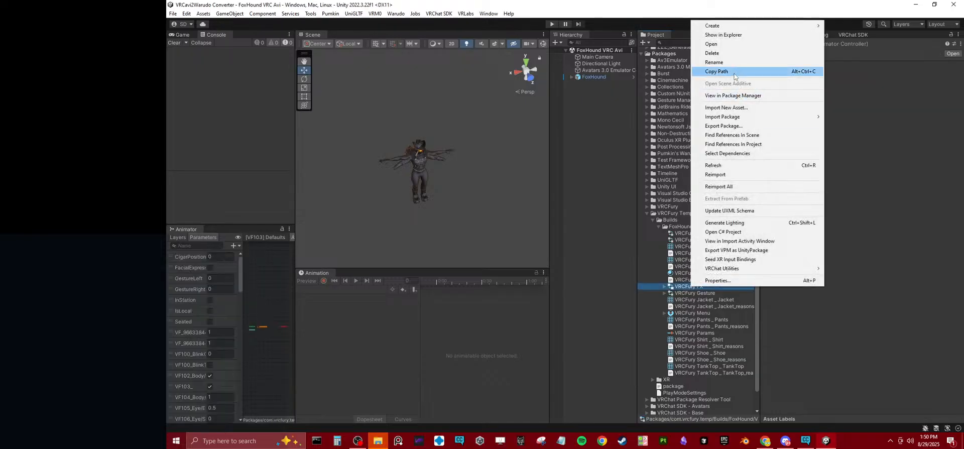
click(723, 35)
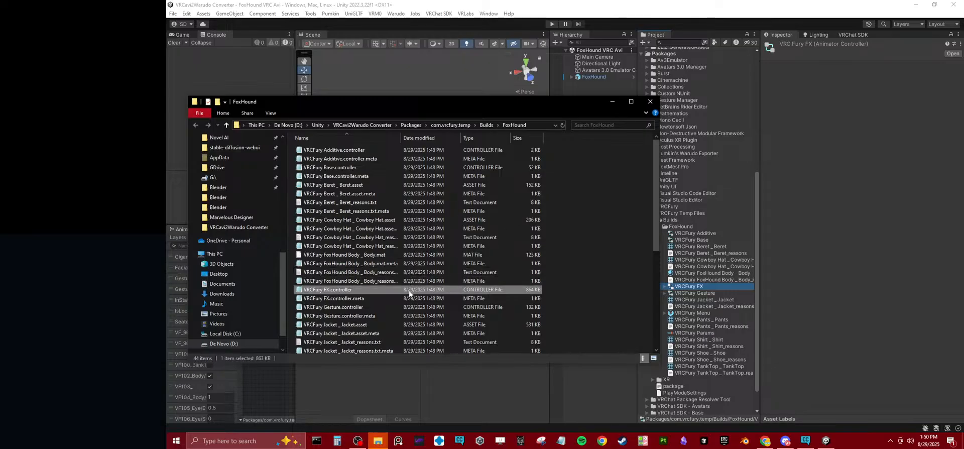
click(648, 102)
Step: Assign VRCFury FX as the Character prefab's Animator controller and build the Warudo mod
scroll(732, 185, up, 10)
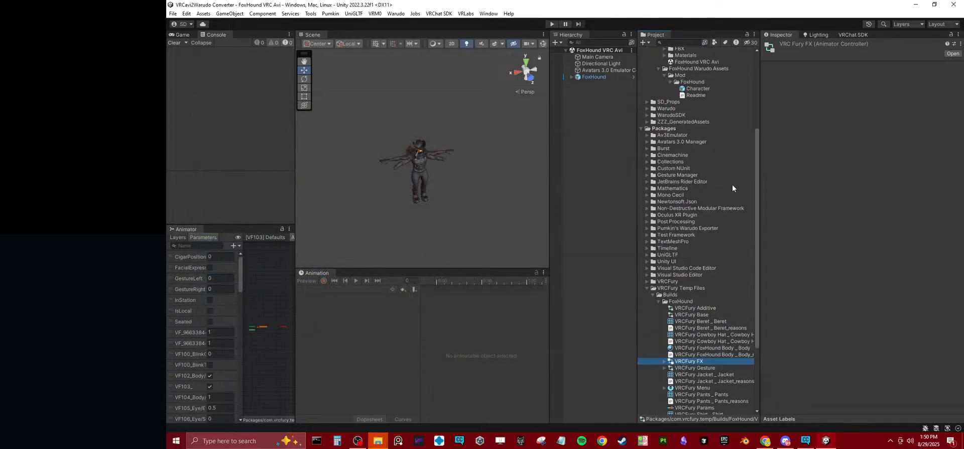
click(702, 219)
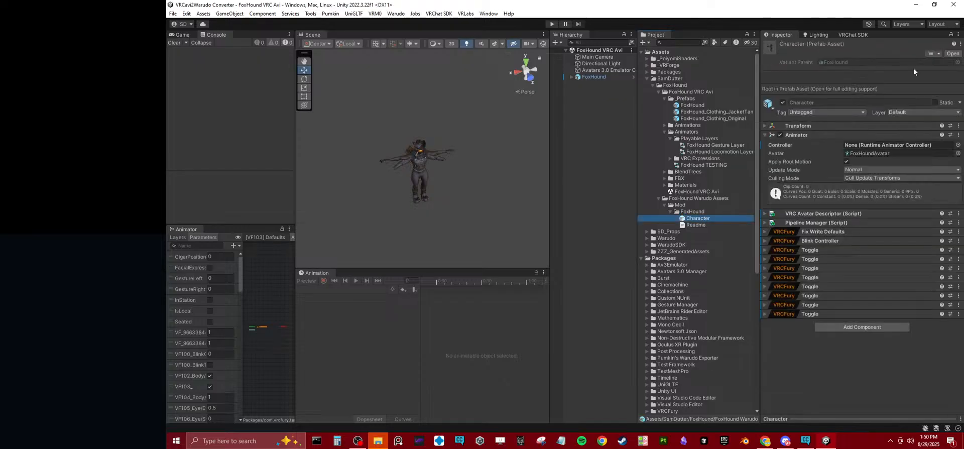
scroll(715, 292, down, 8)
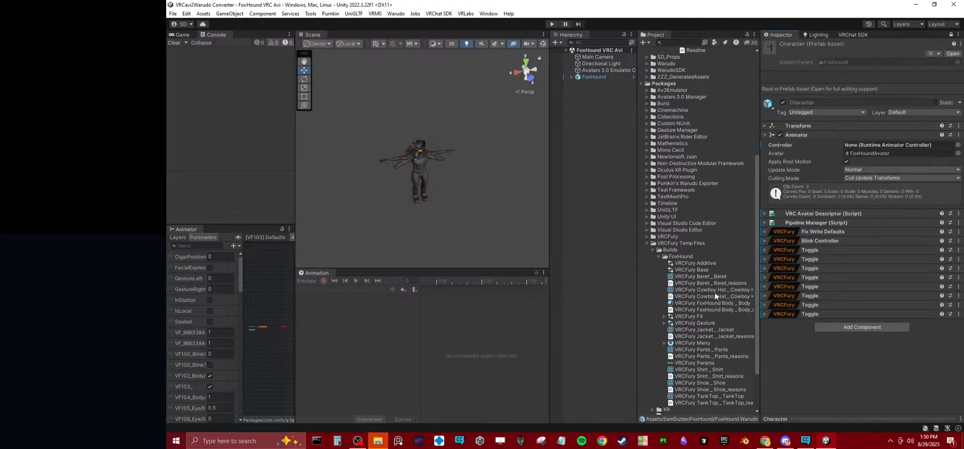
drag(686, 315, 860, 146)
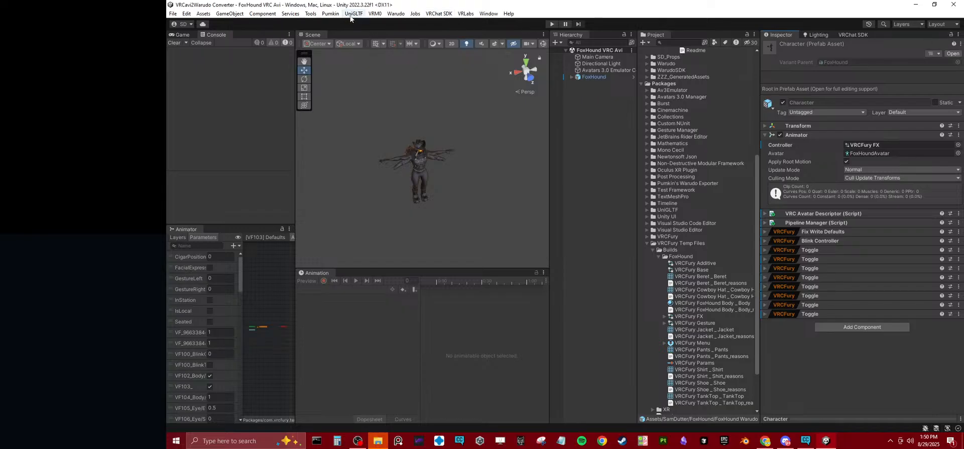
click(397, 14)
click(410, 66)
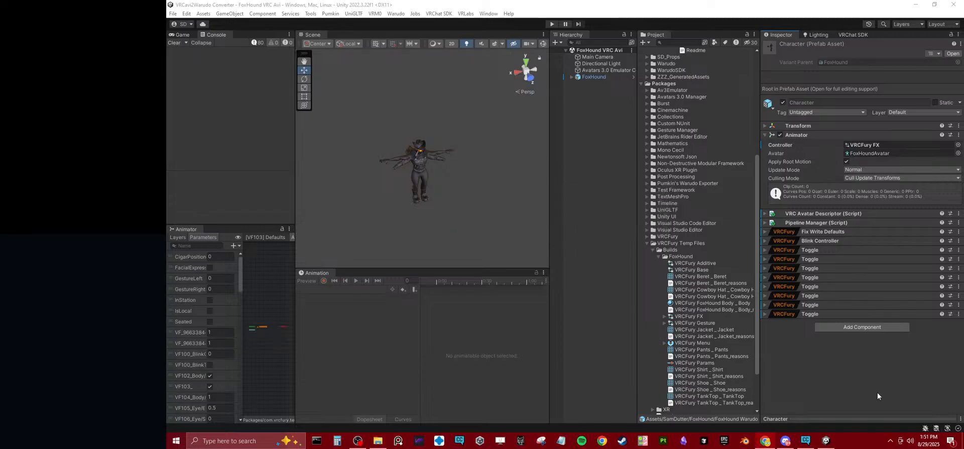
Step: Launch Warudo through Steam and view the exported character in its scene
click(890, 441)
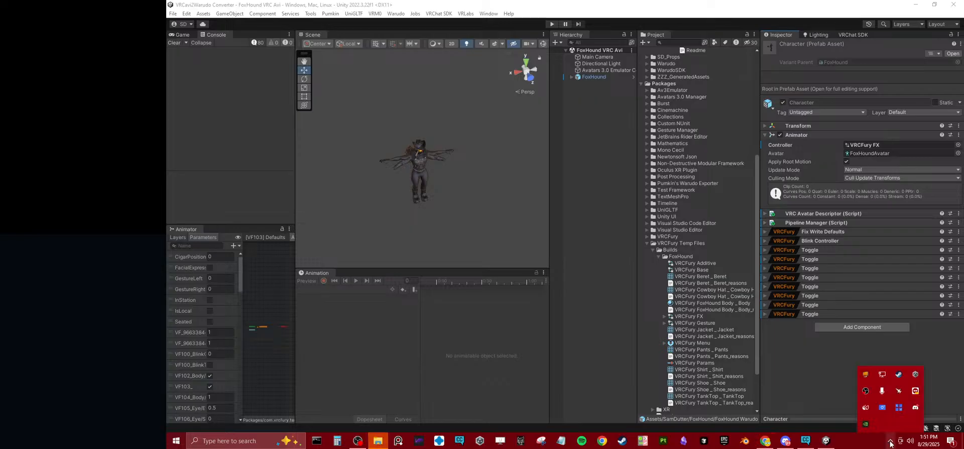
right_click(900, 376)
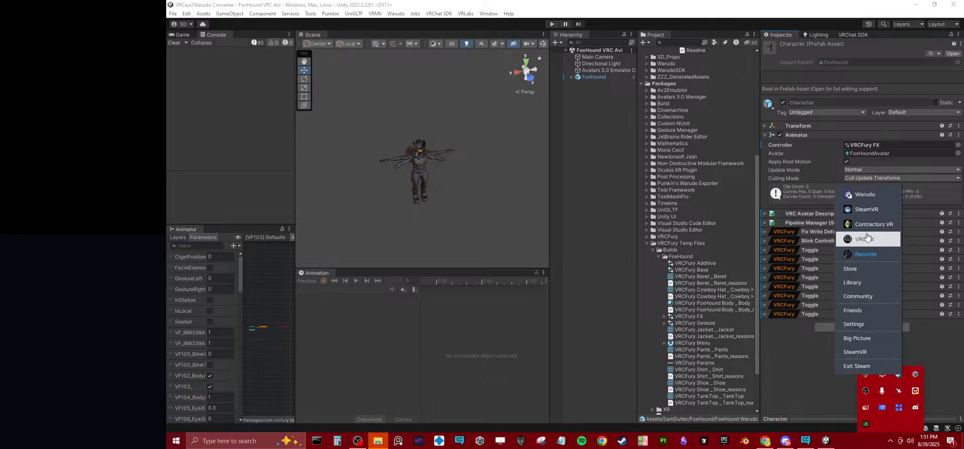
click(866, 195)
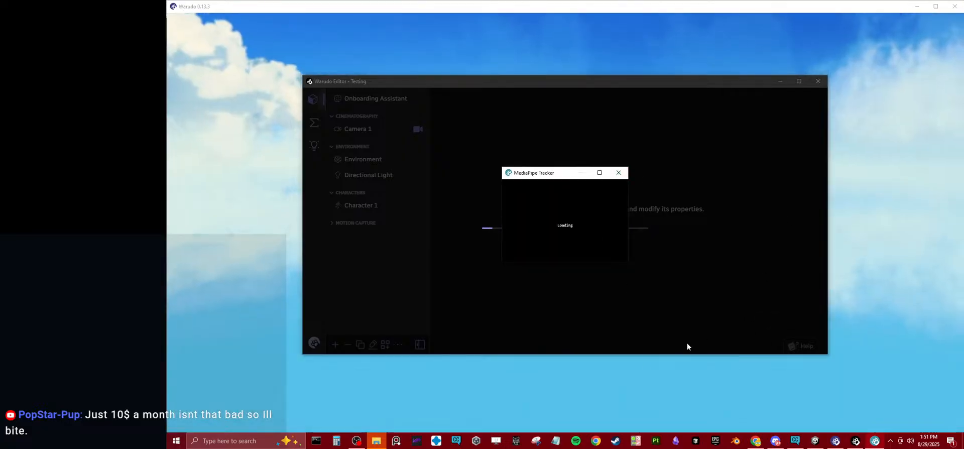
click(601, 388)
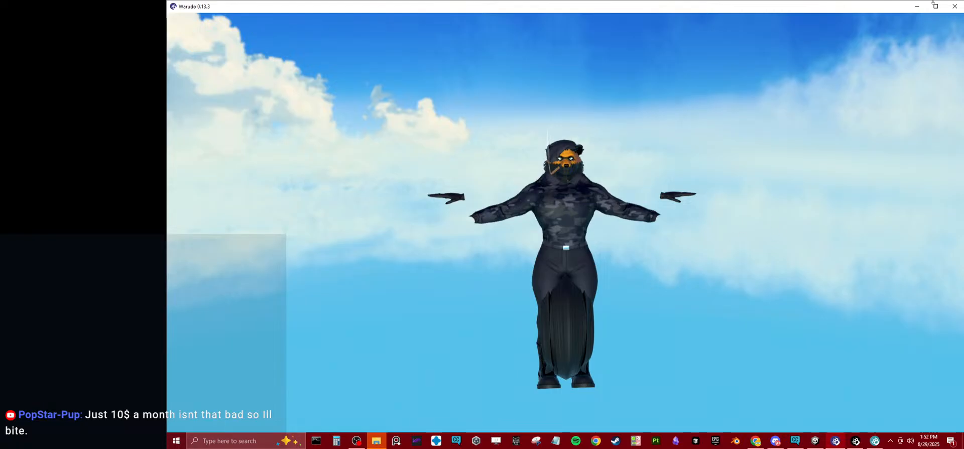
Step: Close Warudo without saving the changes made to the Testing scene
click(814, 442)
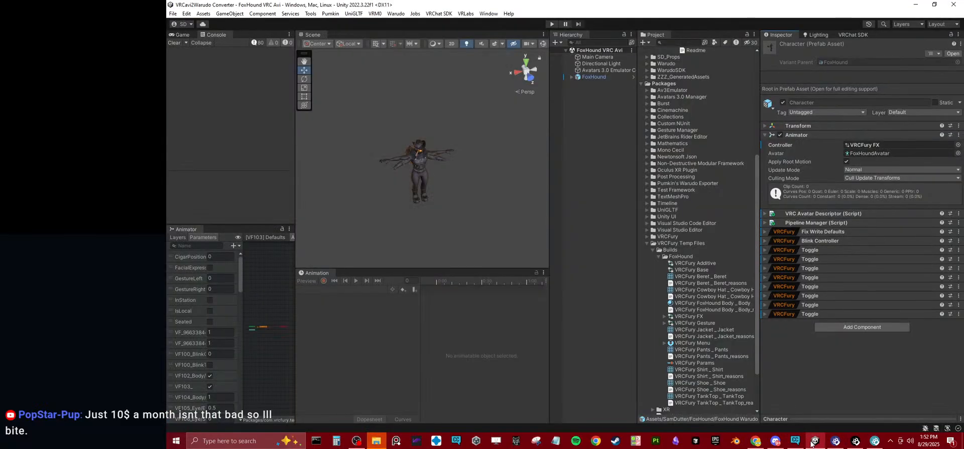
click(835, 441)
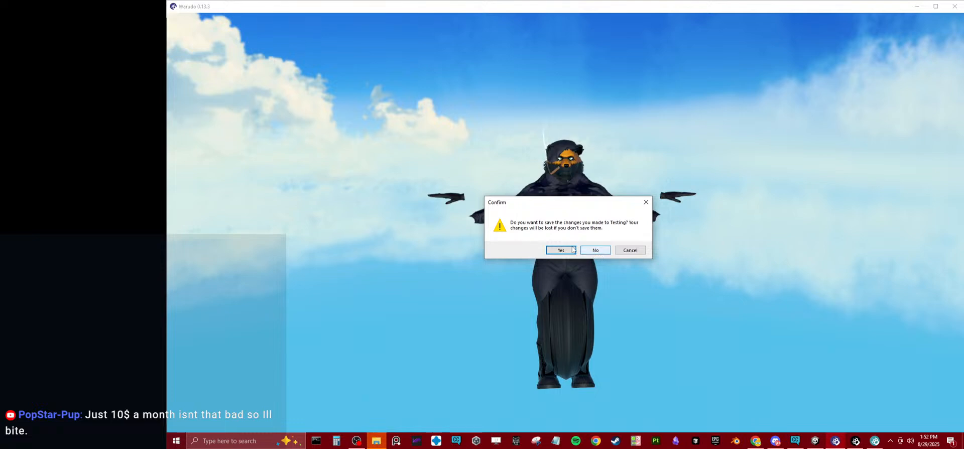
click(588, 250)
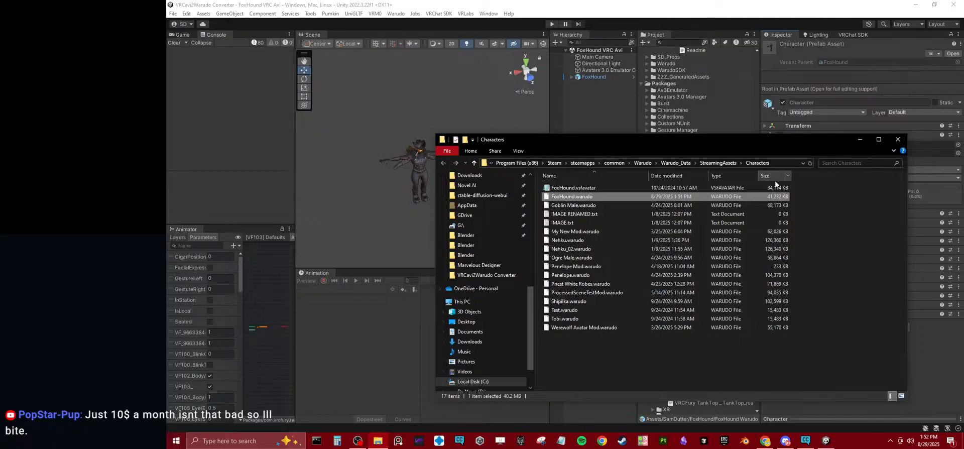
Step: Copy the Warudo Characters folder path and review the Executable Launch Mode options in the mod's Build and Run settings
click(779, 163)
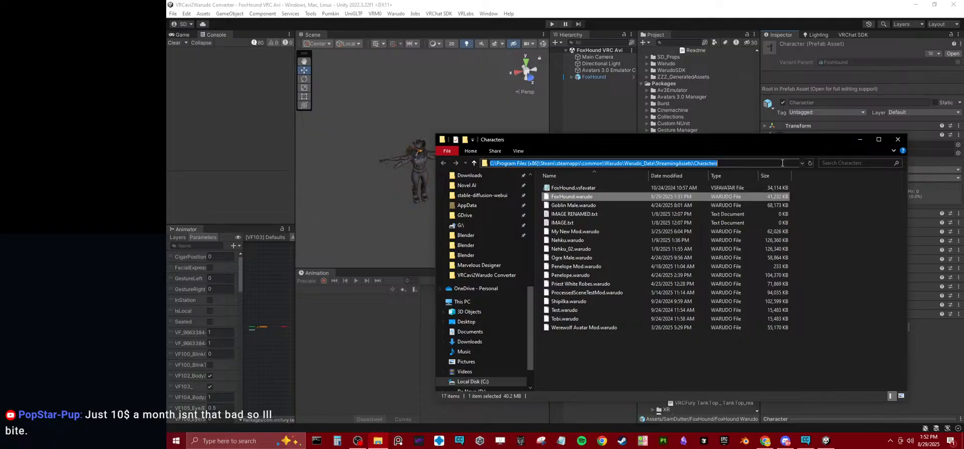
click(331, 342)
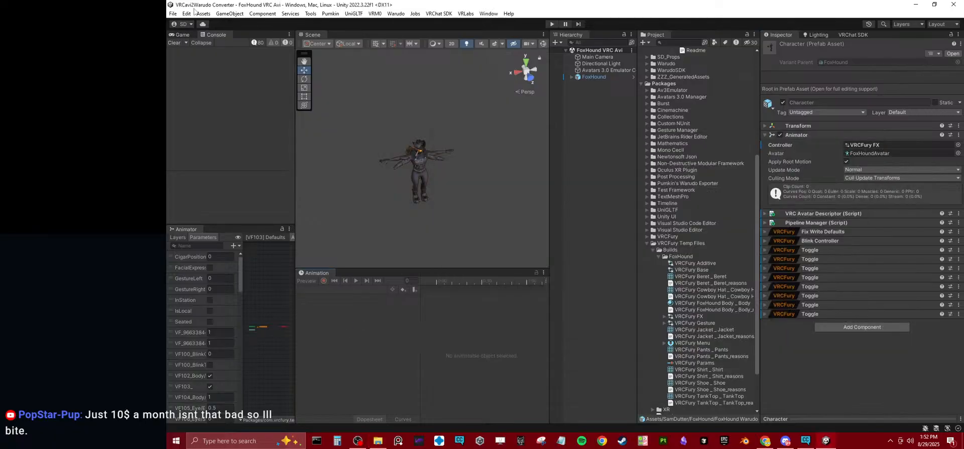
click(414, 13)
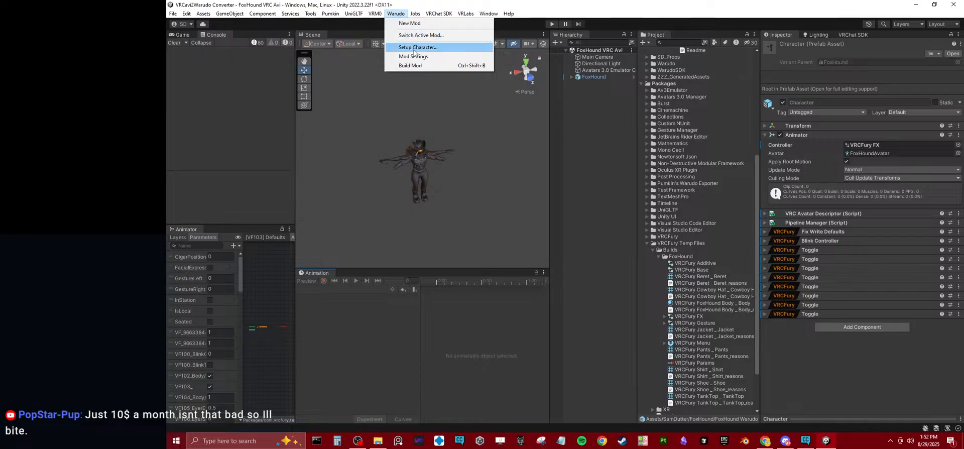
click(410, 57)
click(578, 37)
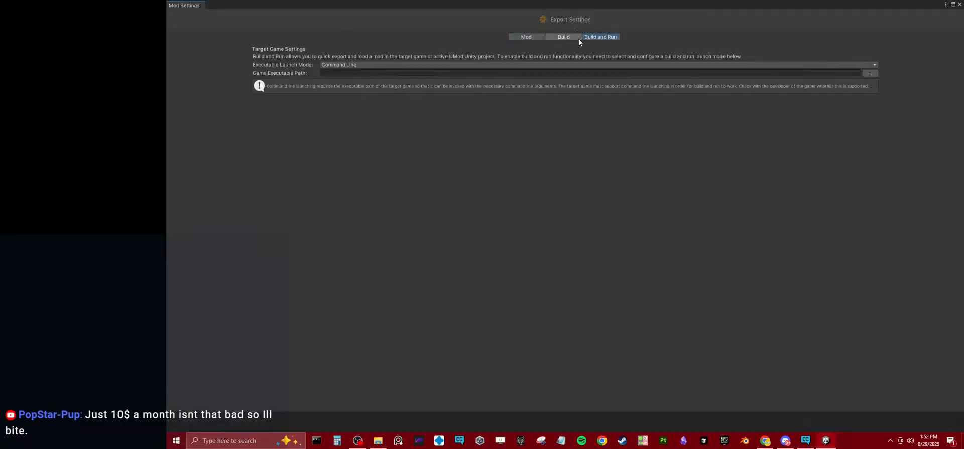
click(429, 66)
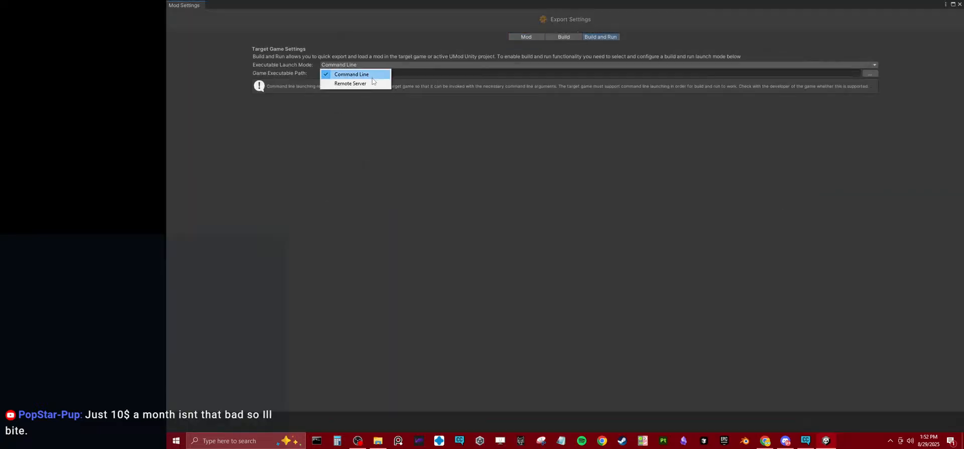
click(497, 121)
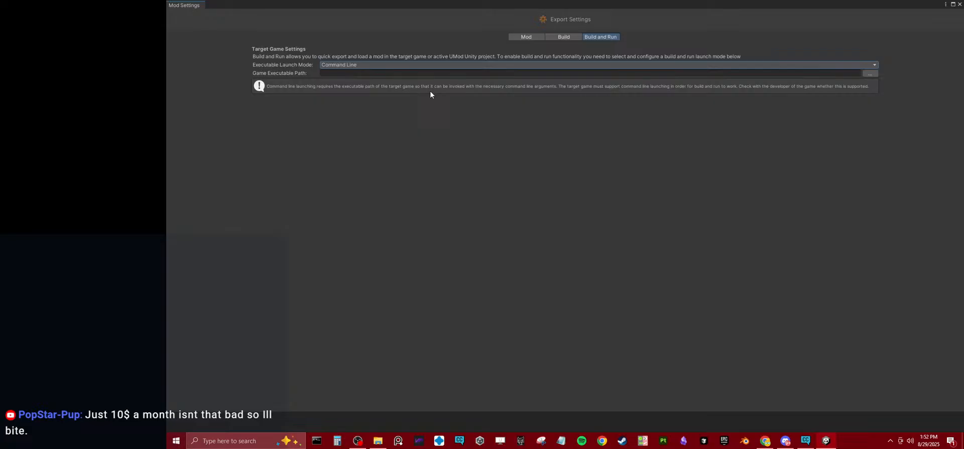
click(865, 74)
click(539, 118)
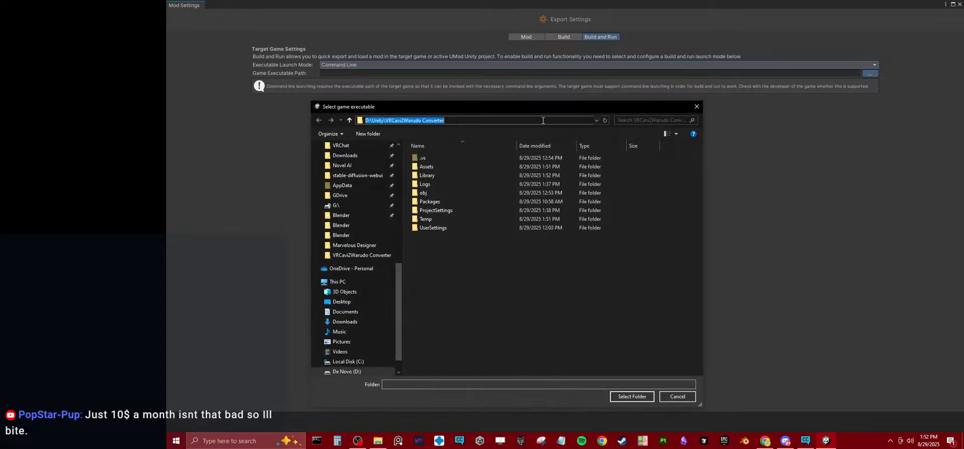
key(ctrl+v)
key(Return)
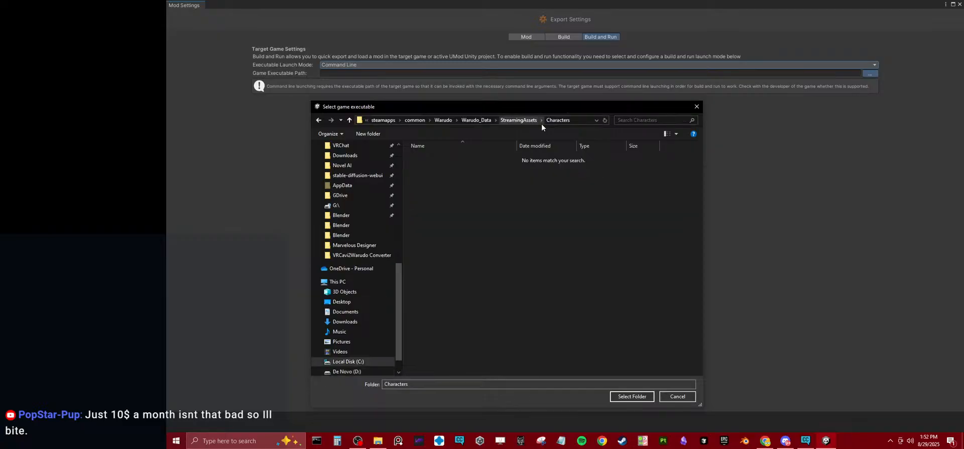
click(490, 120)
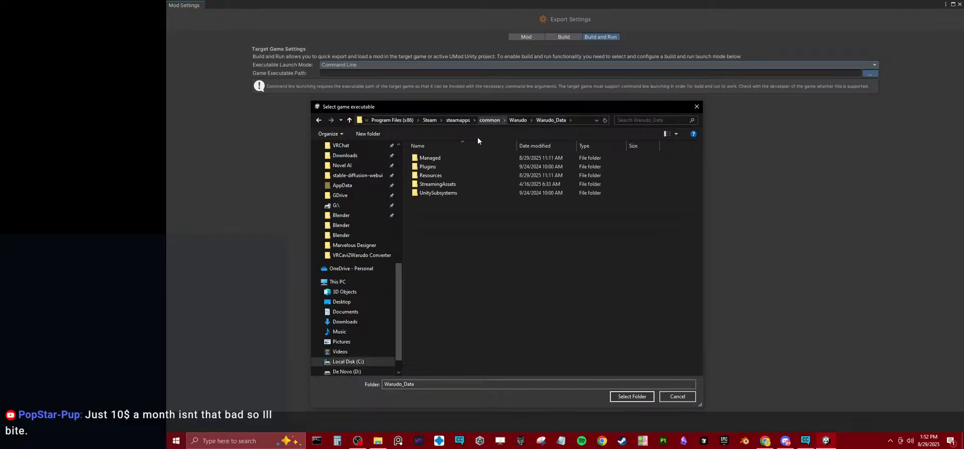
click(453, 120)
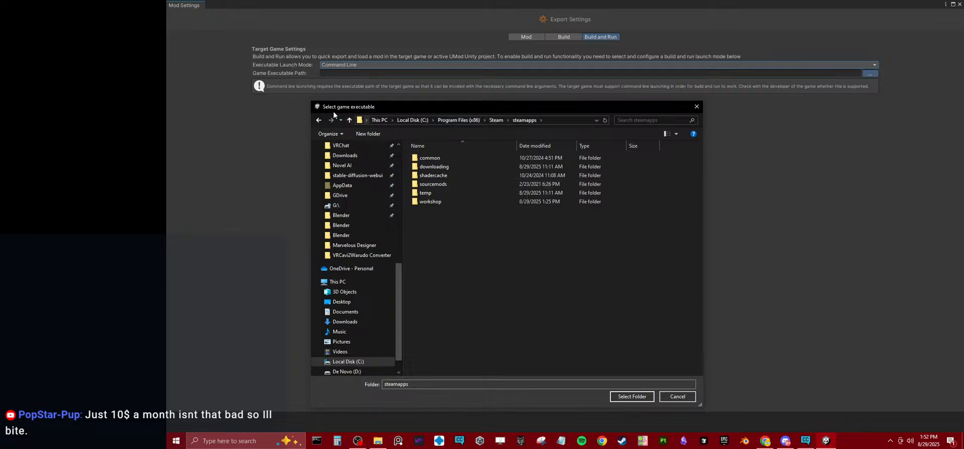
click(318, 120)
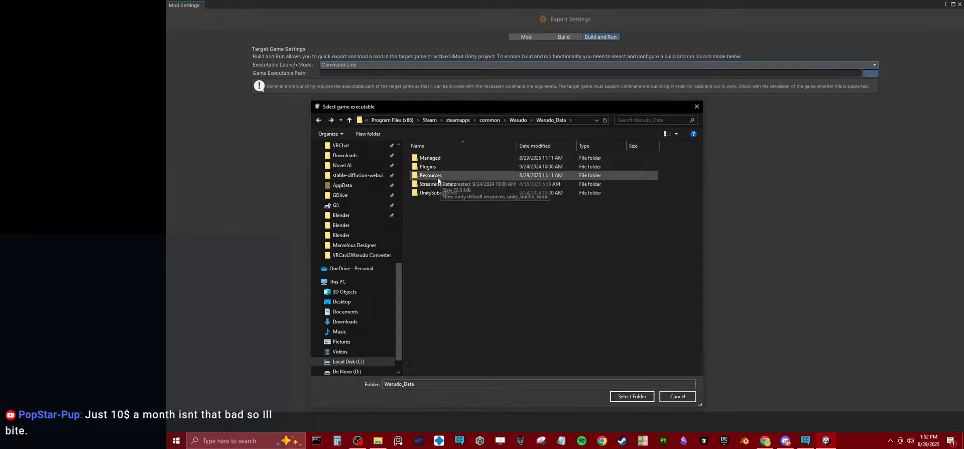
click(524, 121)
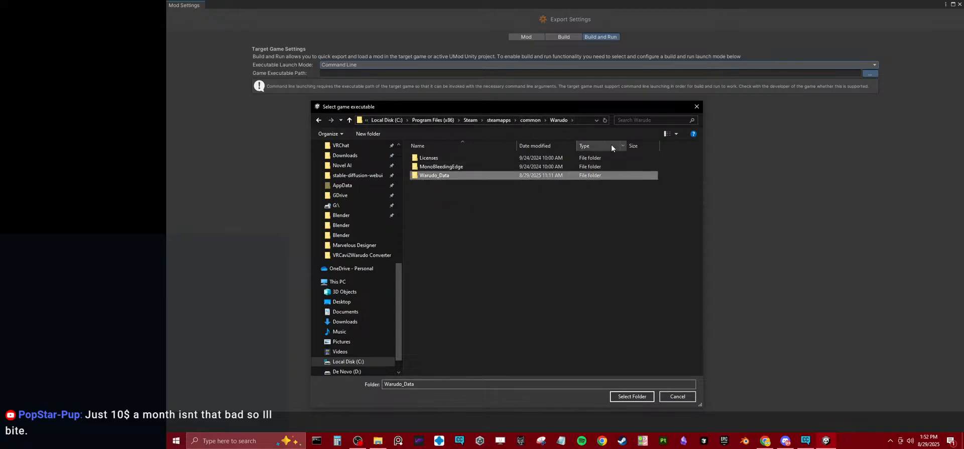
click(696, 106)
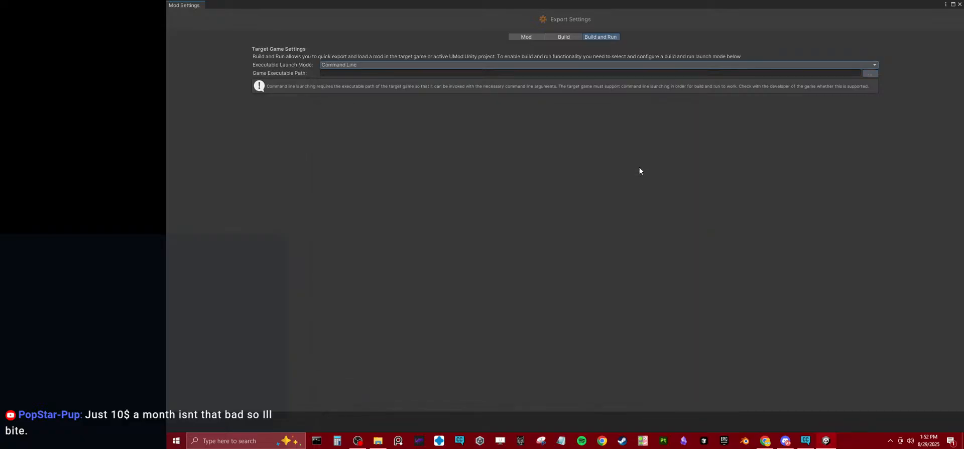
Step: Copy the full path of Warudo.exe from the Warudo installation folder in File Explorer
click(377, 441)
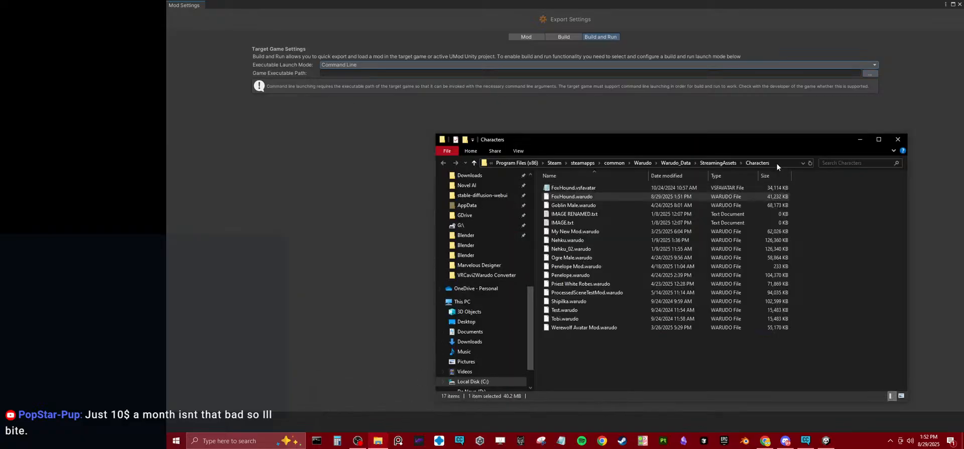
click(676, 163)
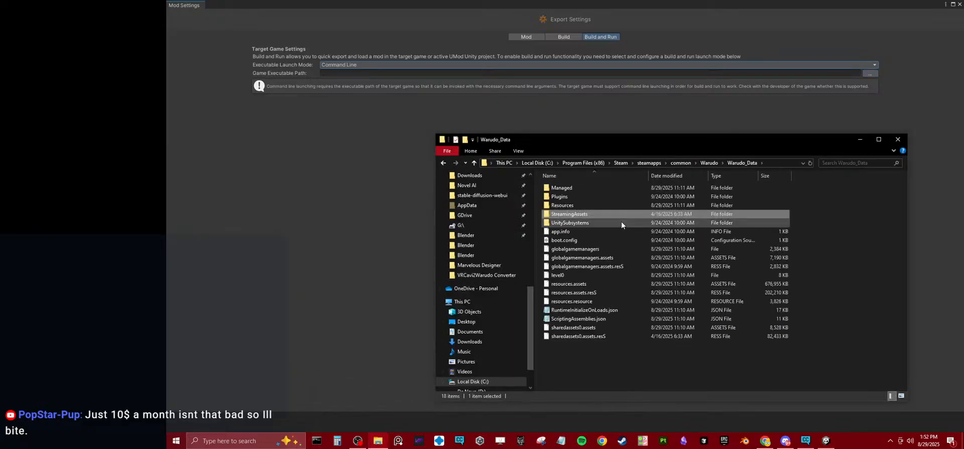
click(709, 162)
right_click(575, 291)
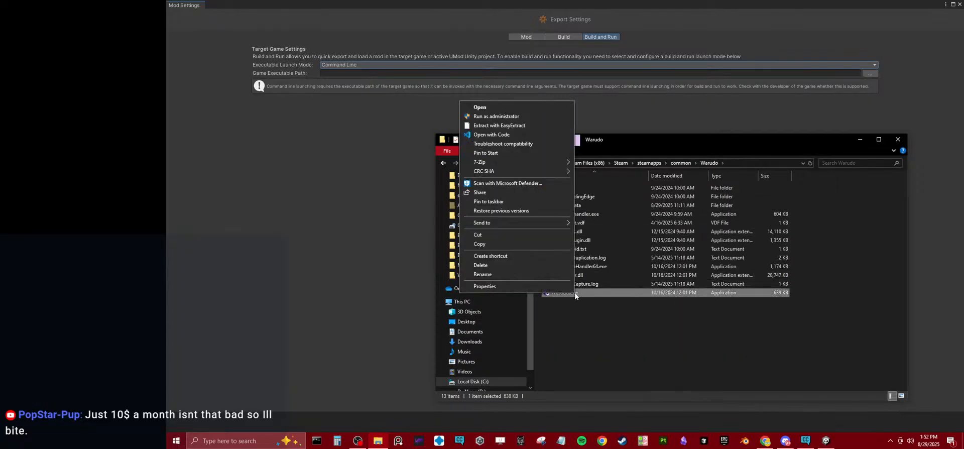
click(505, 245)
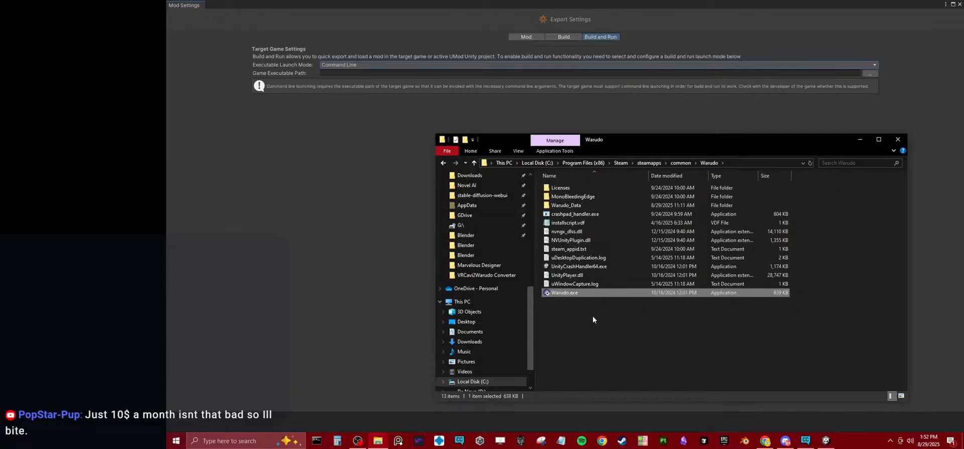
shift+right_click(575, 293)
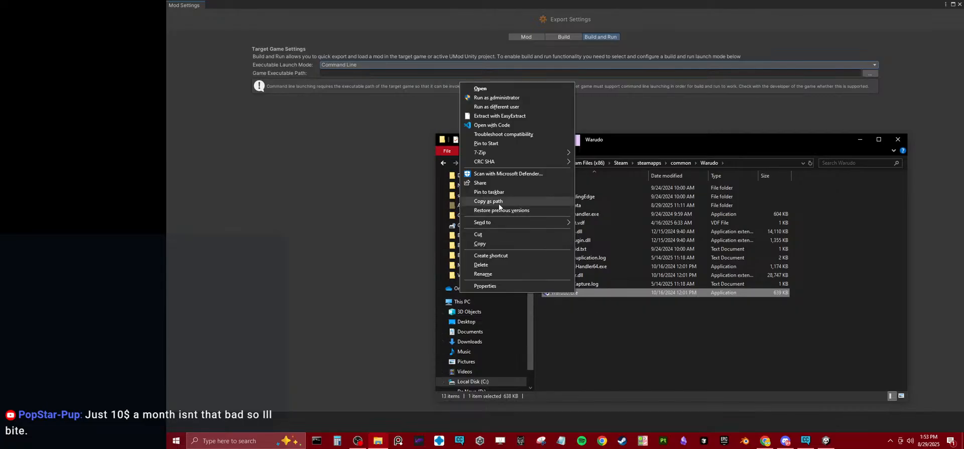
click(472, 202)
Step: Set the Game Executable Path to C:\Program Files (x86)\Steam\steamapps\common\Warudo\Warudo.exe without the leading quotation mark and close the mod settings
click(339, 96)
click(339, 73)
key(ctrl+v)
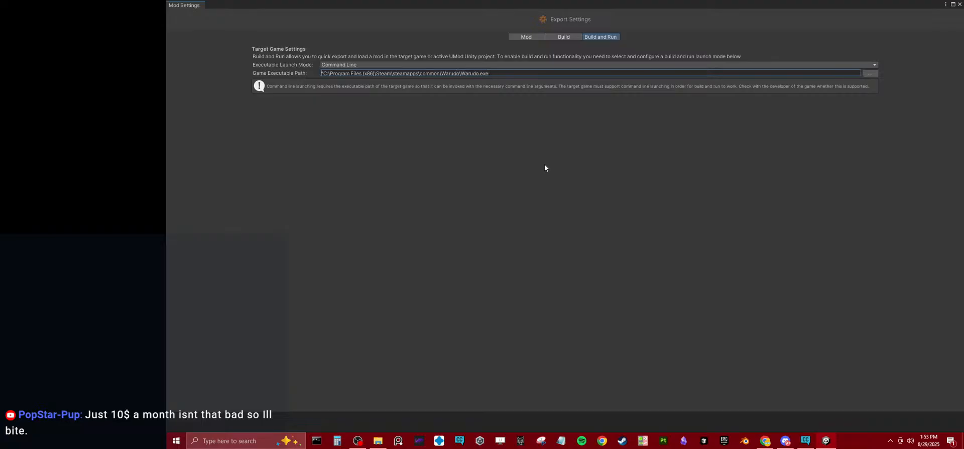
key(Home)
key(Delete)
click(960, 4)
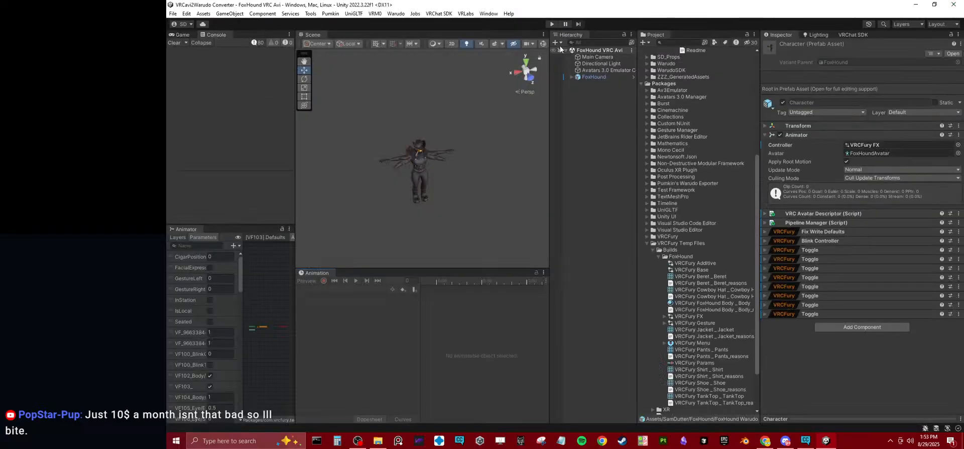
Step: Export the FoxHound Warudo mod with Lock Poiyomi Materials and Rename Expressions to ARKit off and Remove VRChat Components on, saving the scene changes
click(594, 76)
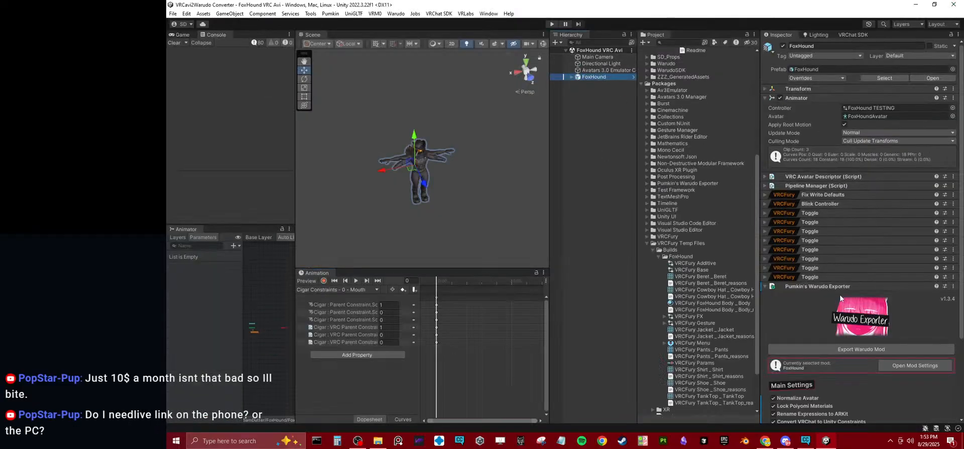
scroll(850, 300, down, 5)
click(797, 375)
click(797, 375)
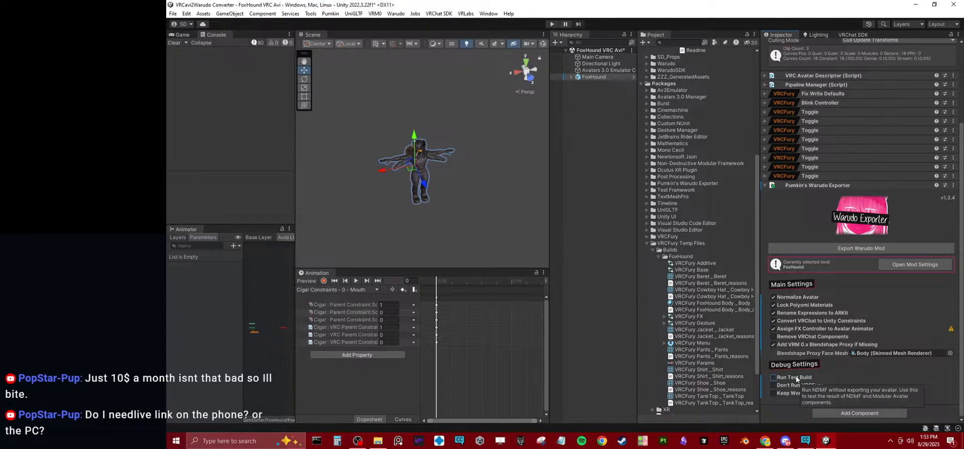
click(792, 305)
click(824, 313)
click(845, 333)
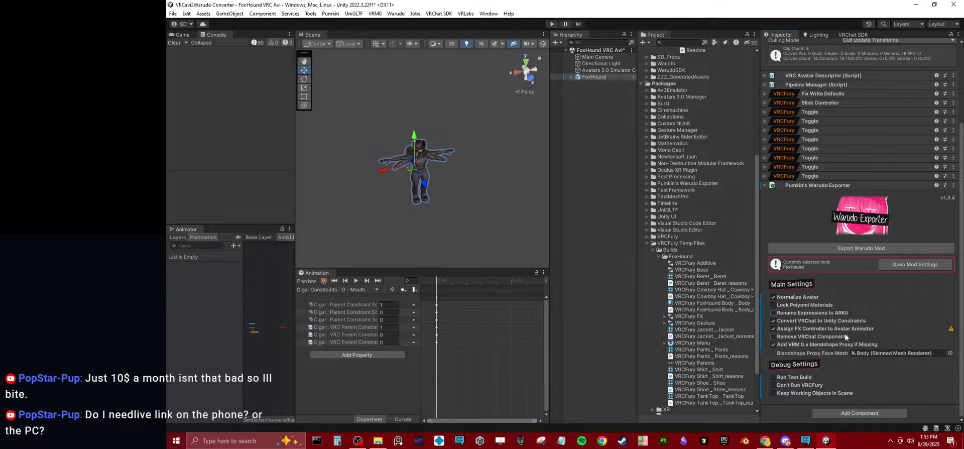
click(859, 249)
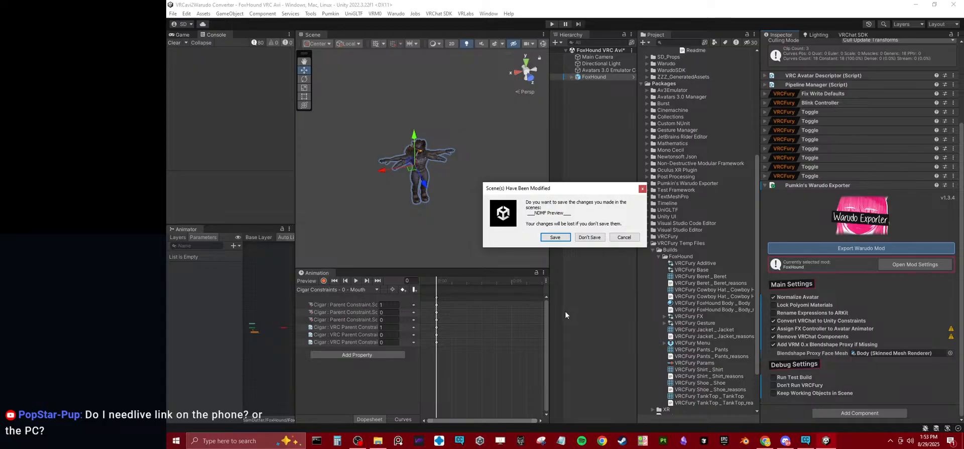
click(556, 238)
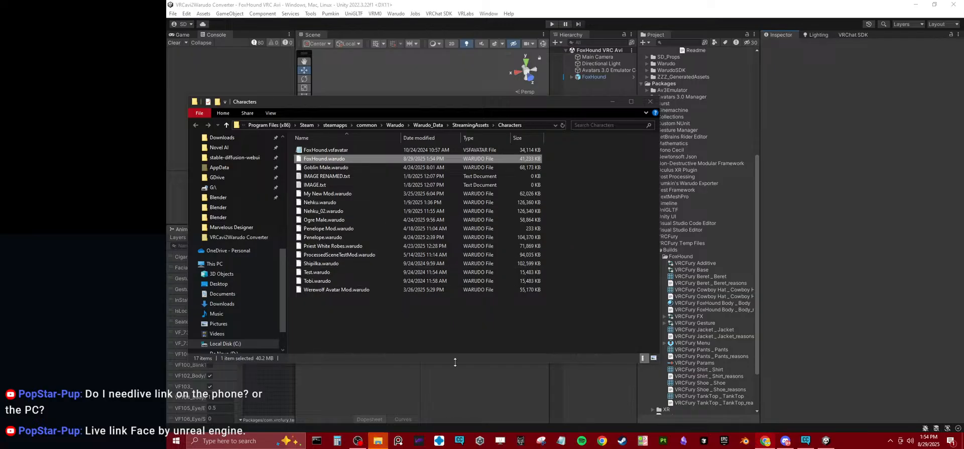
Step: Launch Warudo through Steam and inspect the newly exported character from the front and side
click(891, 441)
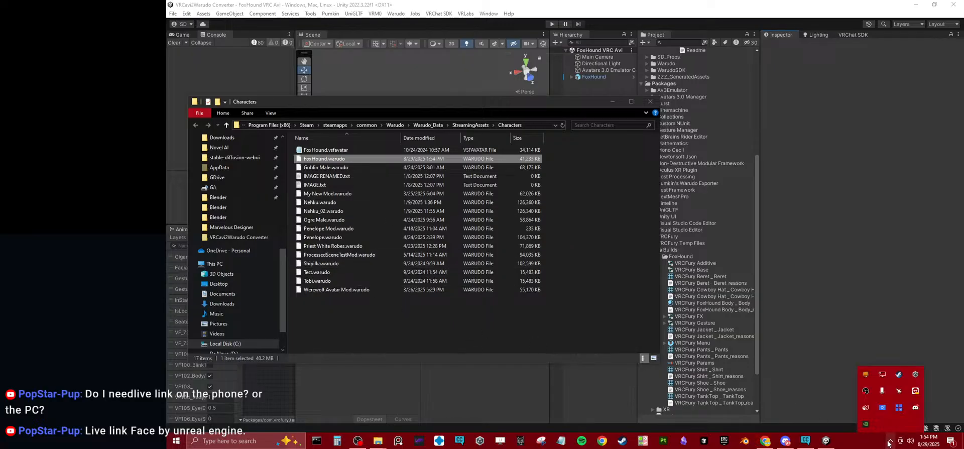
right_click(899, 375)
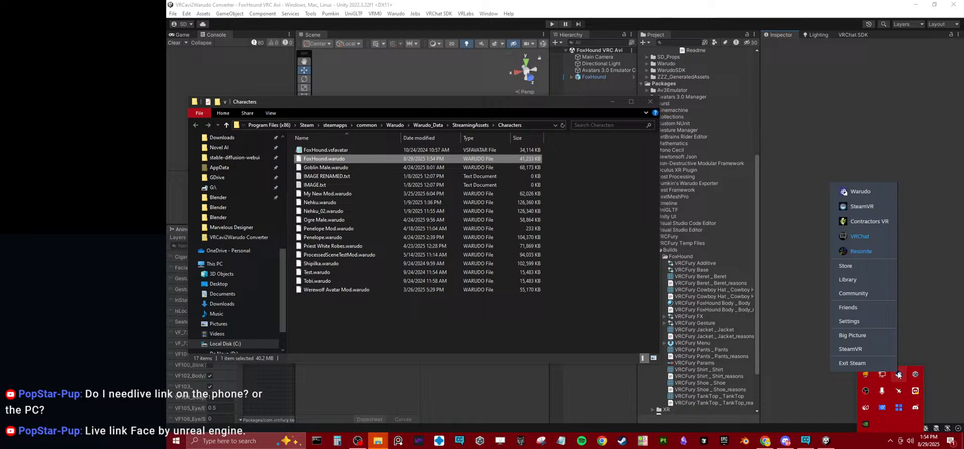
click(866, 194)
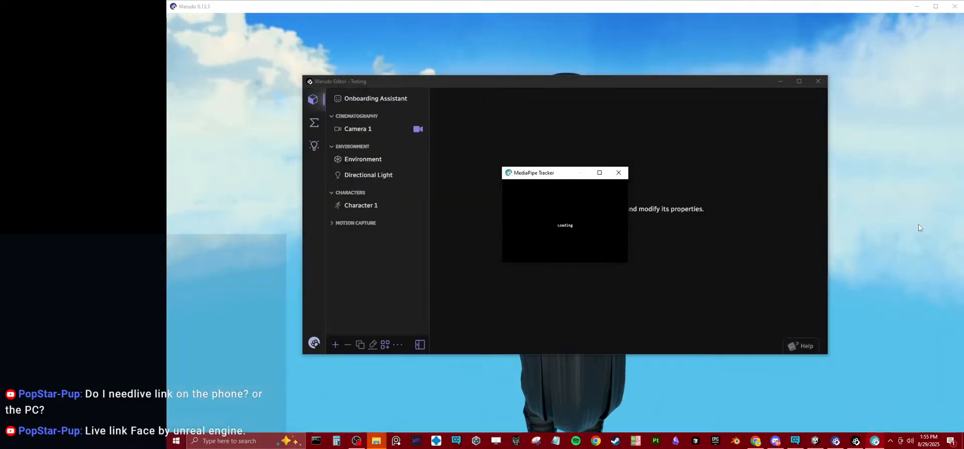
click(919, 225)
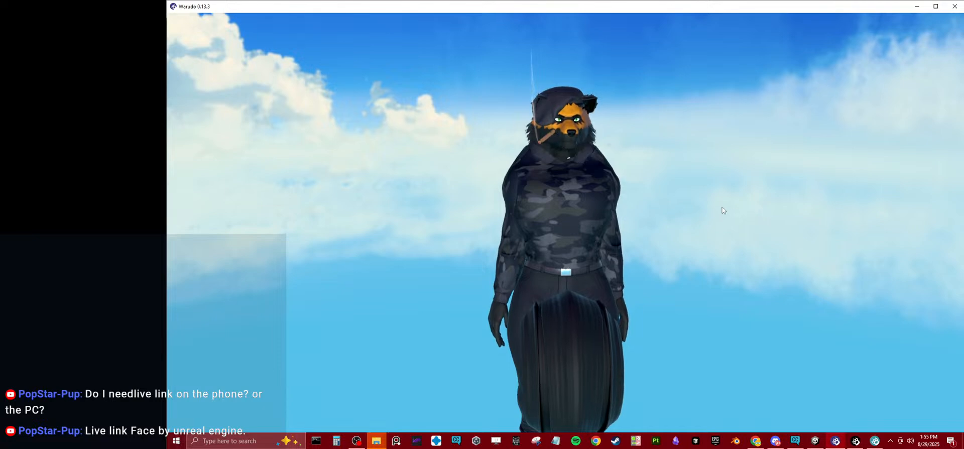
drag(534, 173, 578, 197)
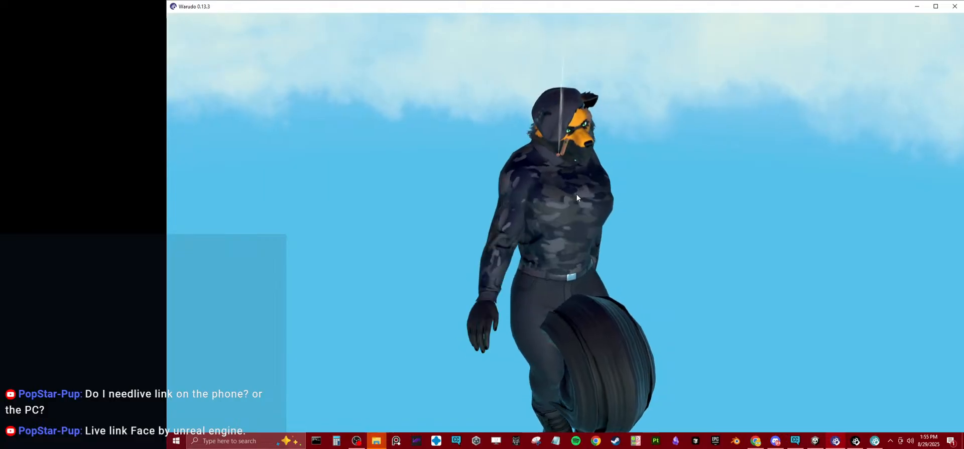
Step: Close Warudo without saving the changes to the Testing scene and return to the Unity project
click(953, 7)
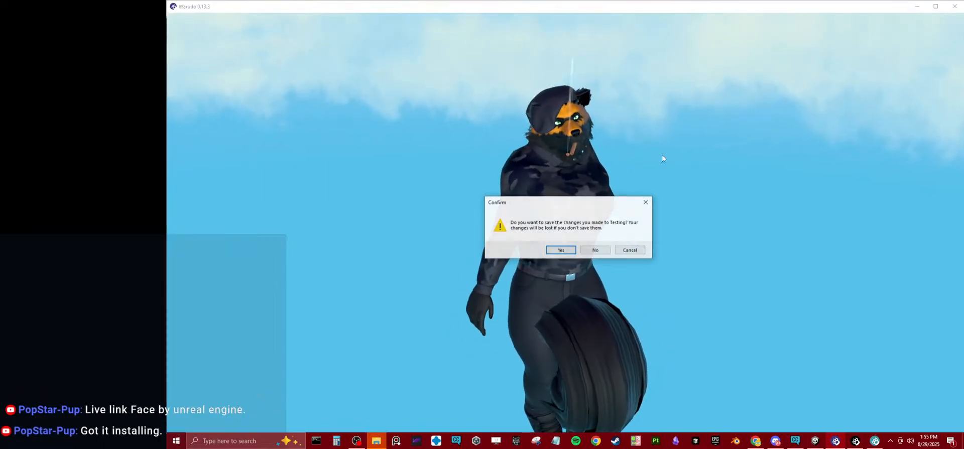
click(596, 250)
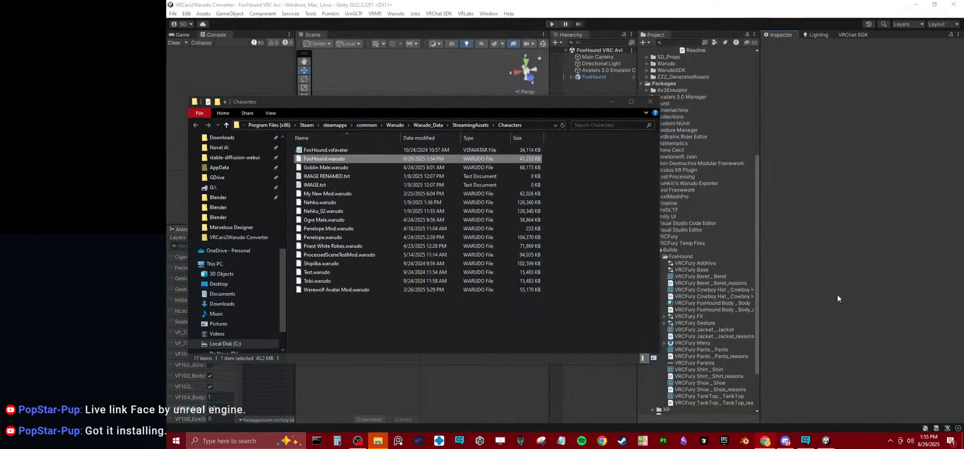
click(856, 295)
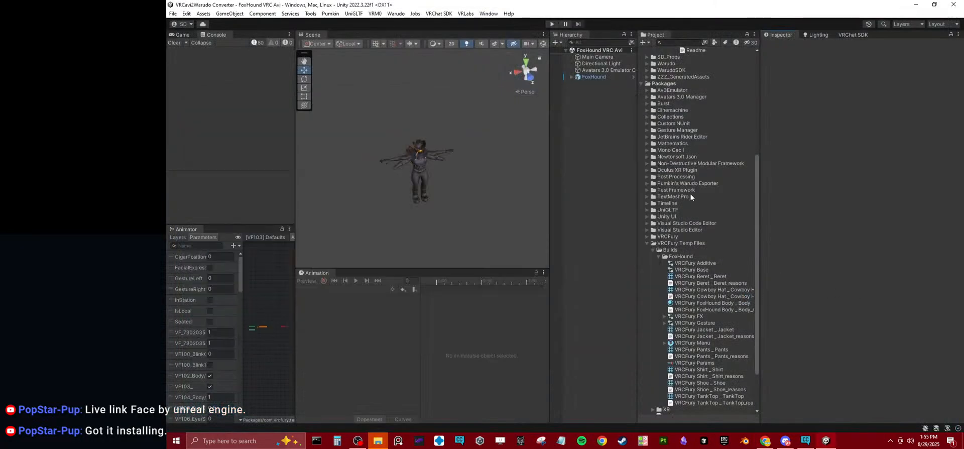
Step: Turn off Remove VRChat Components and Convert VRChat to Unity Constraints in the FoxHound object's Warudo exporter settings
scroll(679, 136, up, 8)
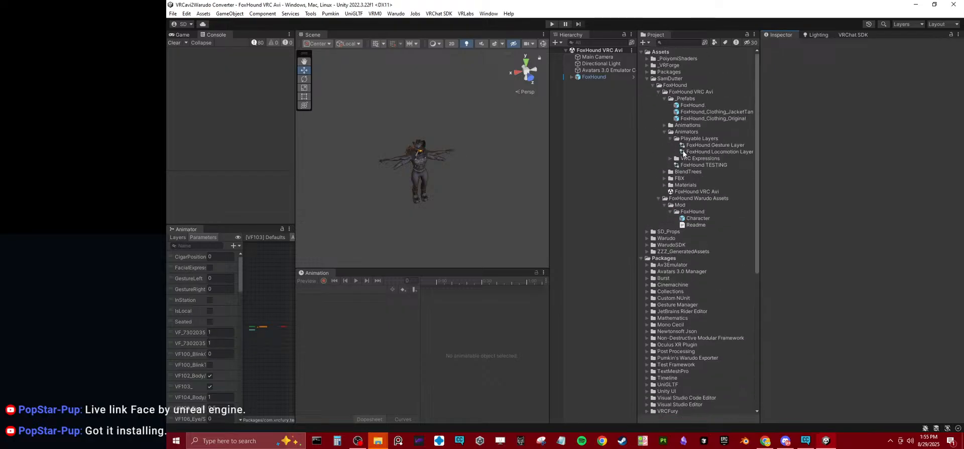
click(602, 78)
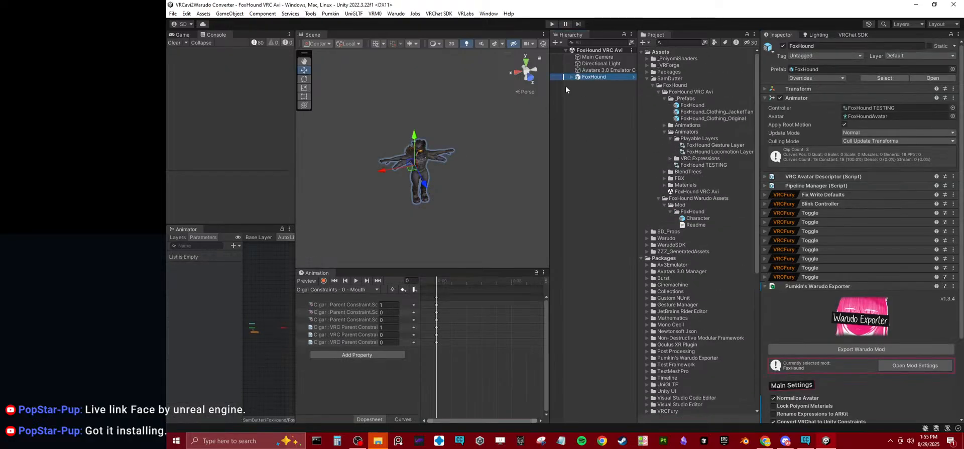
click(821, 287)
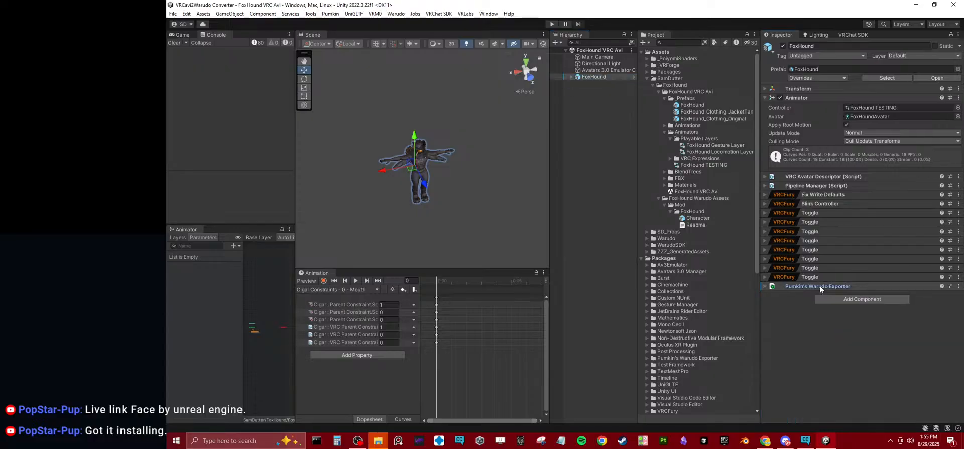
click(819, 287)
scroll(825, 332, down, 3)
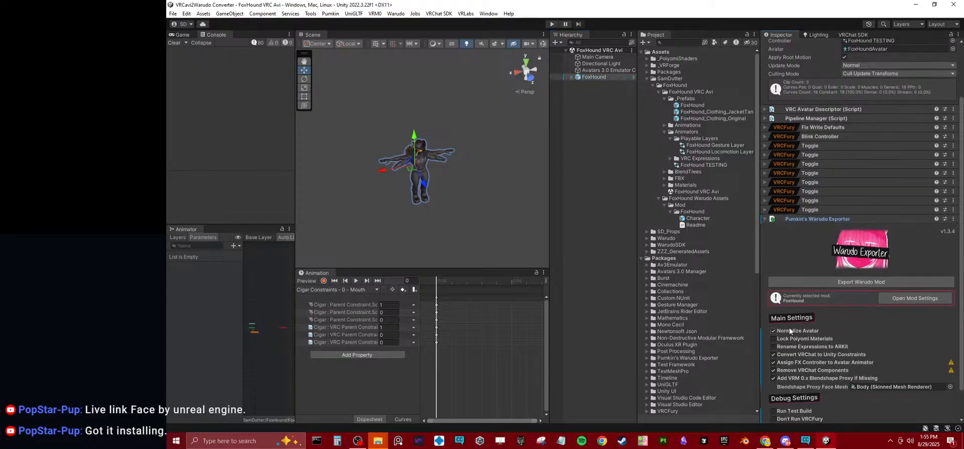
scroll(811, 330, down, 2)
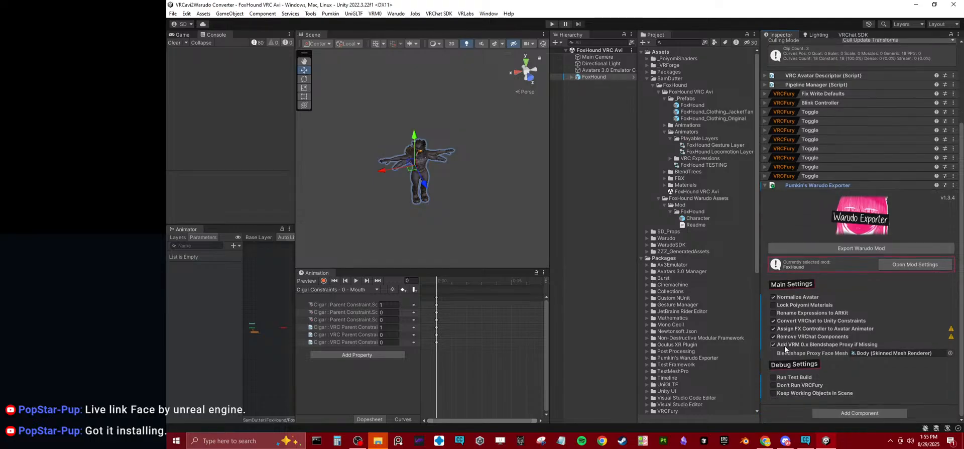
mouse_move(784, 346)
click(783, 336)
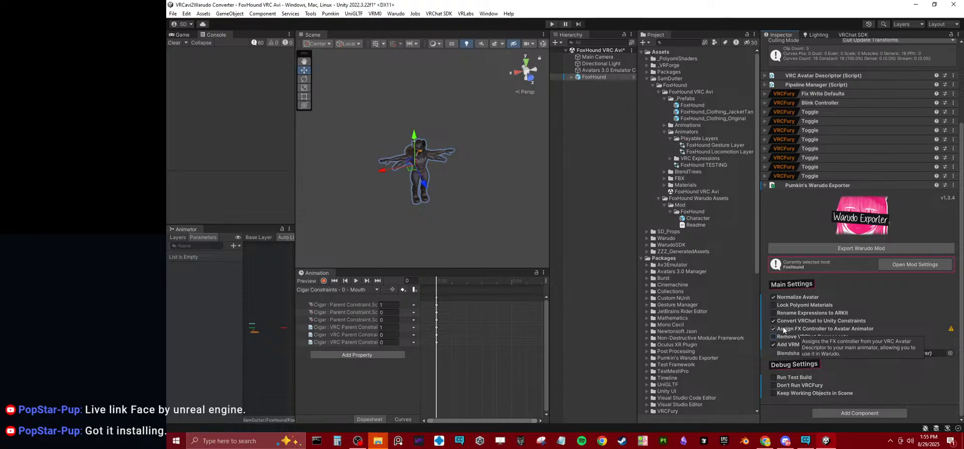
click(782, 319)
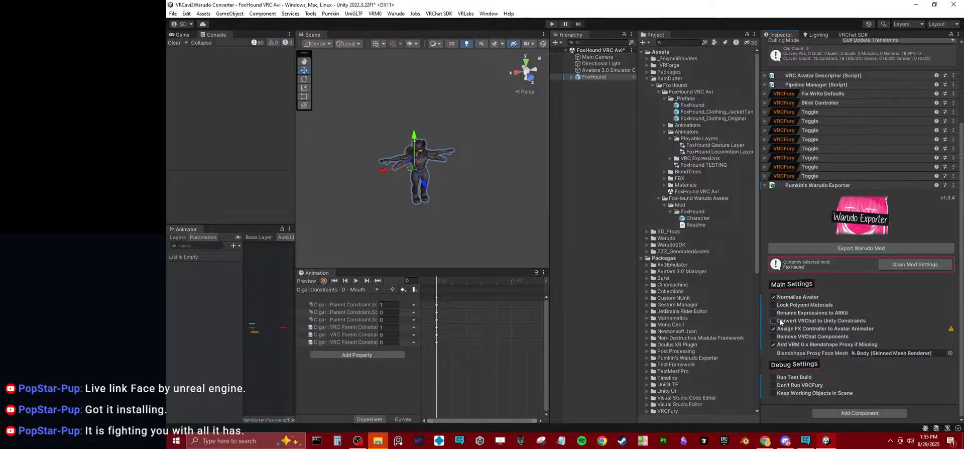
Step: Check the FoxHound mod's export settings and export the Warudo mod with the current exporter options, saving the scene changes
click(912, 264)
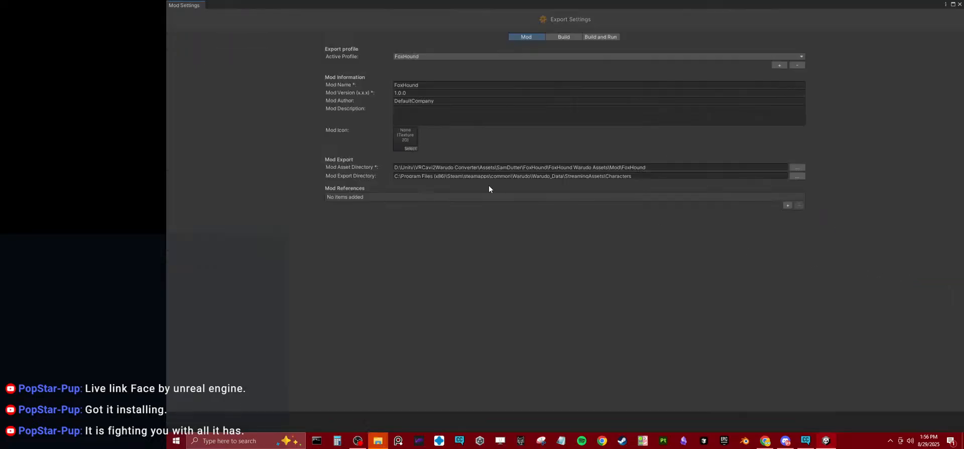
click(960, 4)
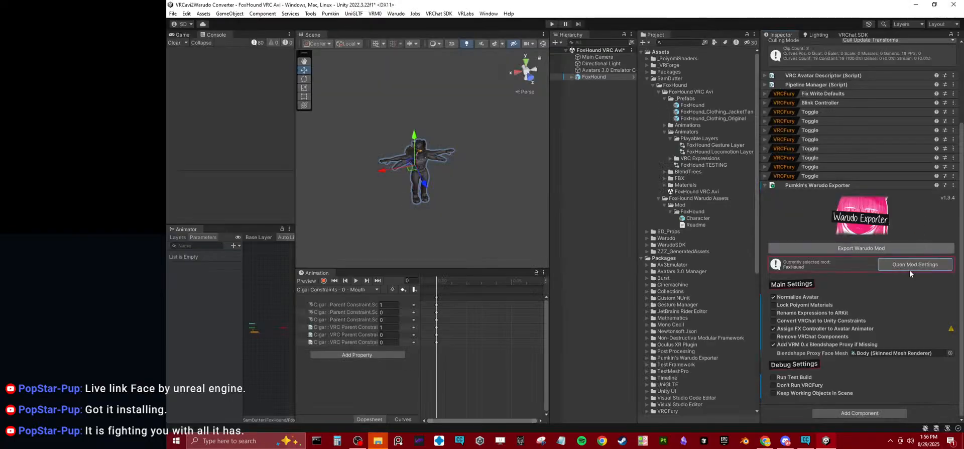
click(897, 248)
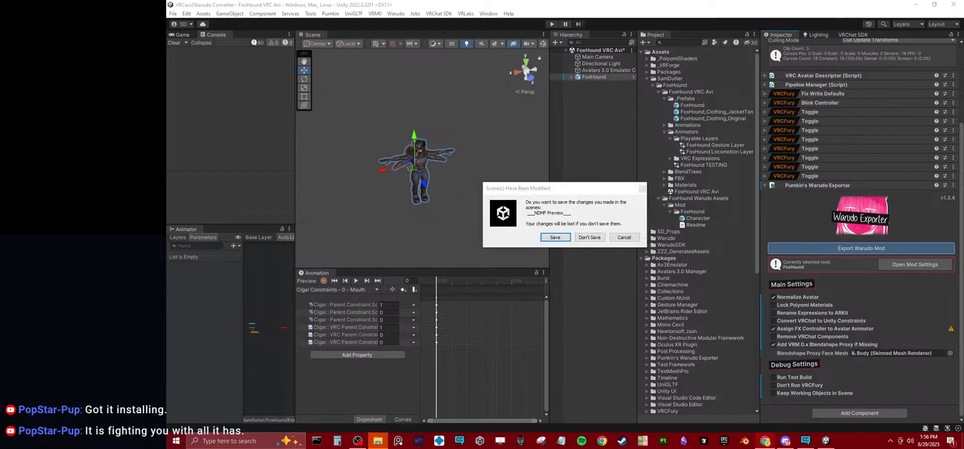
click(551, 237)
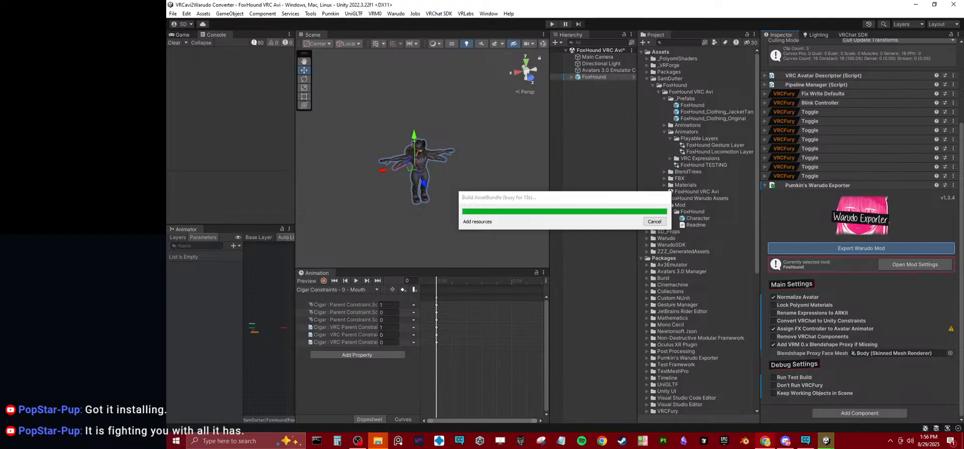
Step: Read the exporter documentation's NDMF Plugin section and its Features page, covering the constraint conversion, component removal and debug options
drag(963, 311, 465, 1)
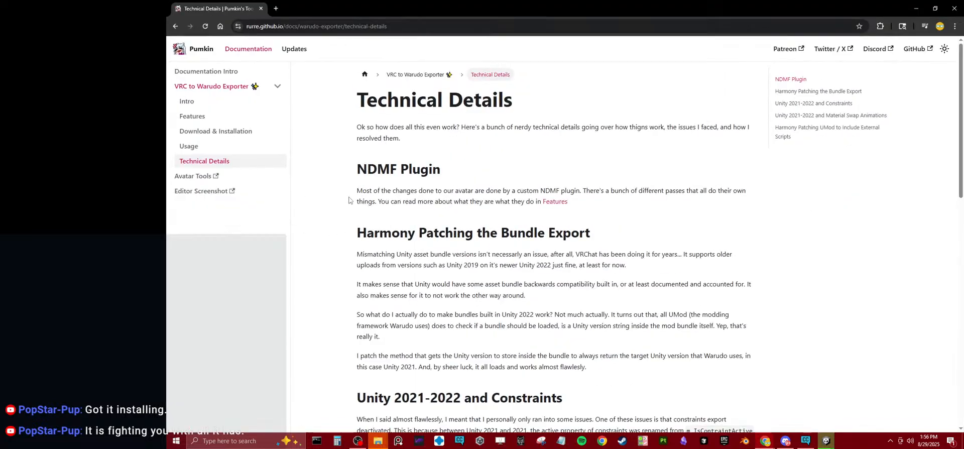
drag(347, 193, 359, 210)
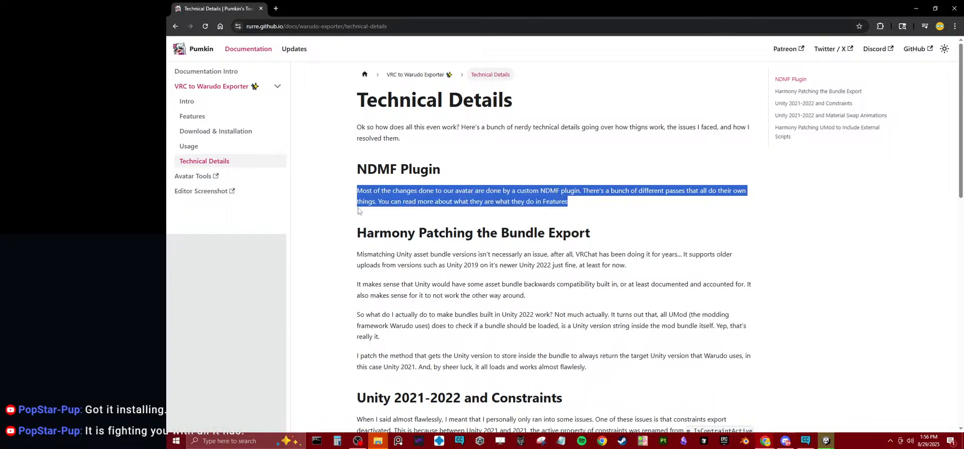
click(520, 213)
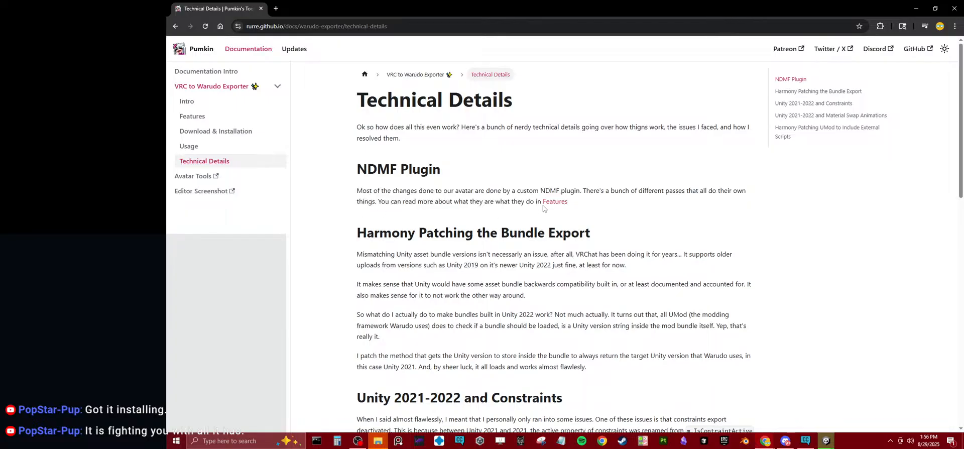
middle_click(551, 202)
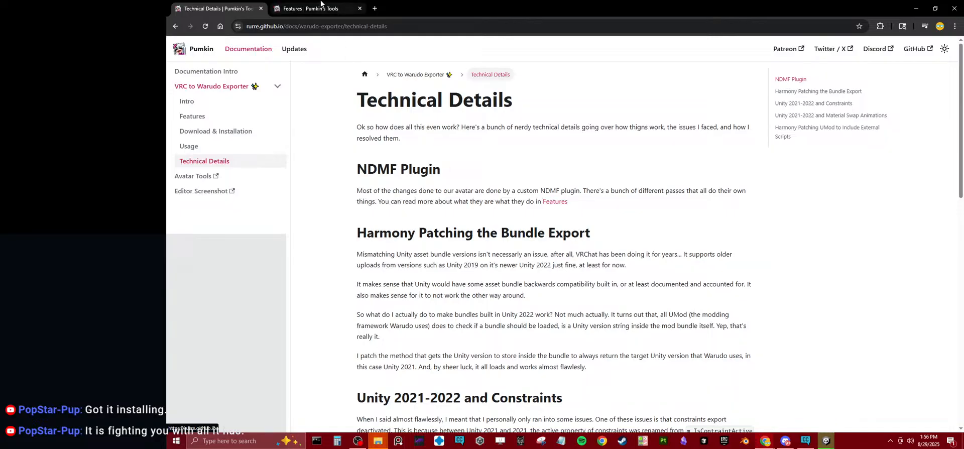
click(311, 9)
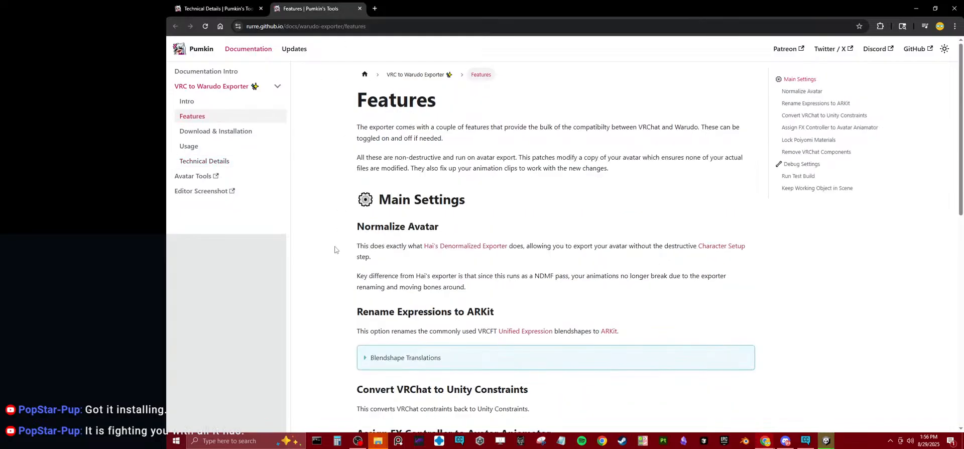
scroll(354, 249, down, 2)
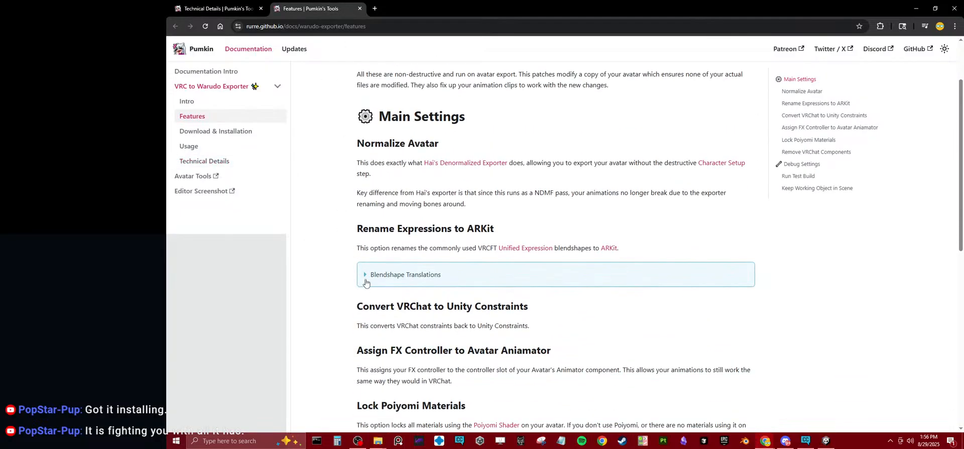
scroll(316, 290, down, 4)
drag(357, 160, 552, 161)
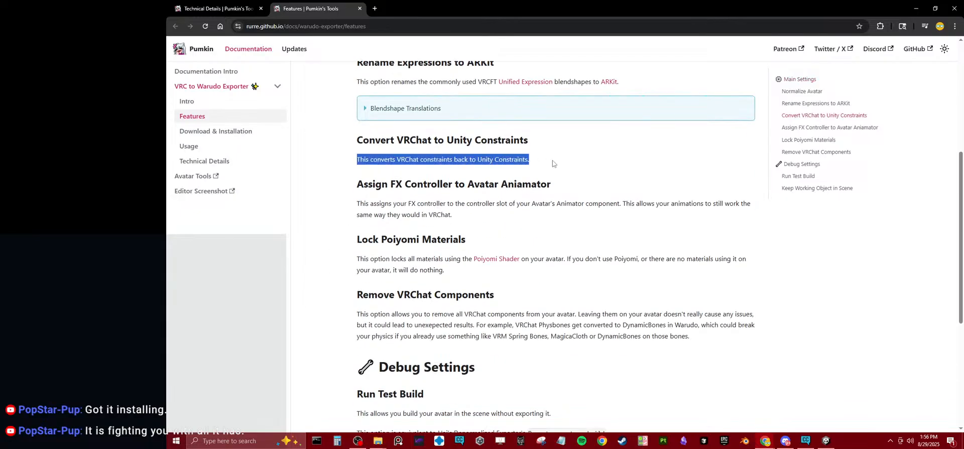
click(372, 196)
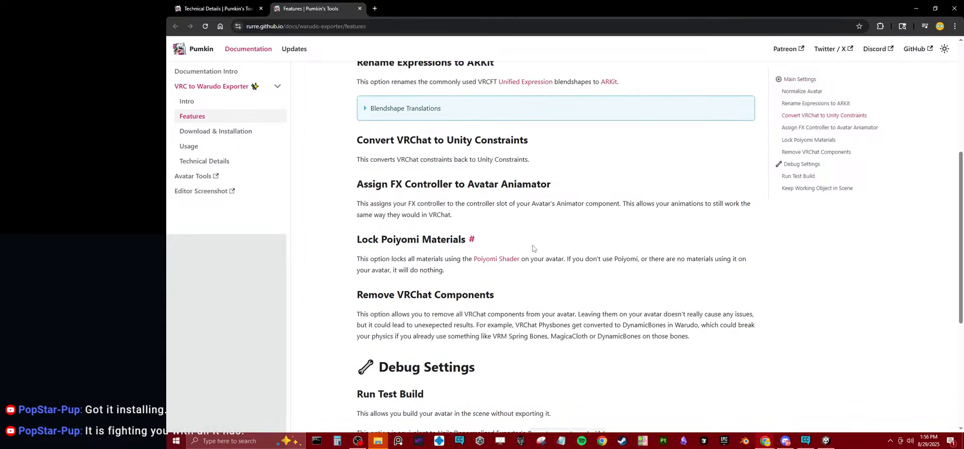
scroll(536, 247, down, 4)
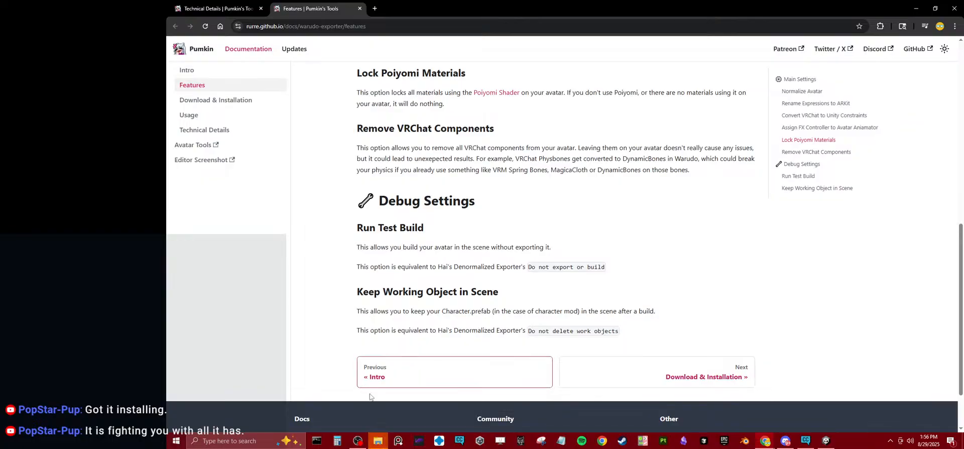
Step: Check the exported FoxHound.warudo file in the Characters folder, and launch Warudo through Steam to inspect the character
click(380, 443)
click(408, 404)
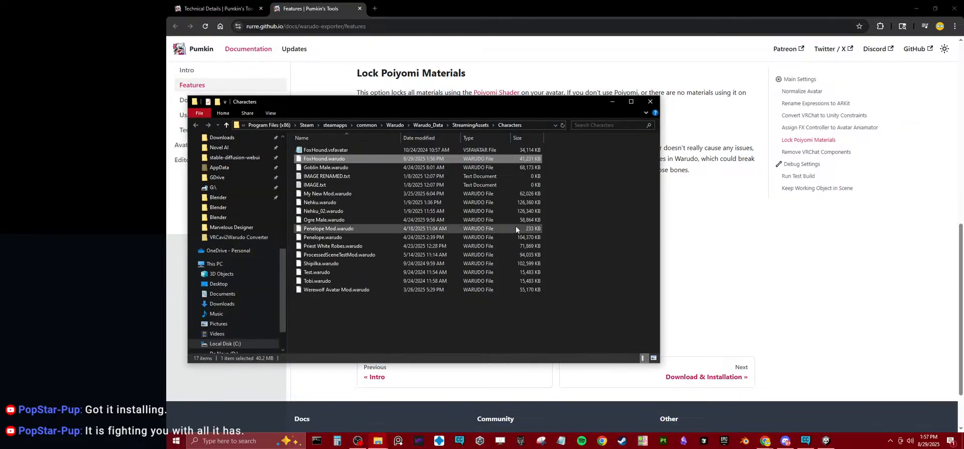
click(890, 441)
right_click(899, 377)
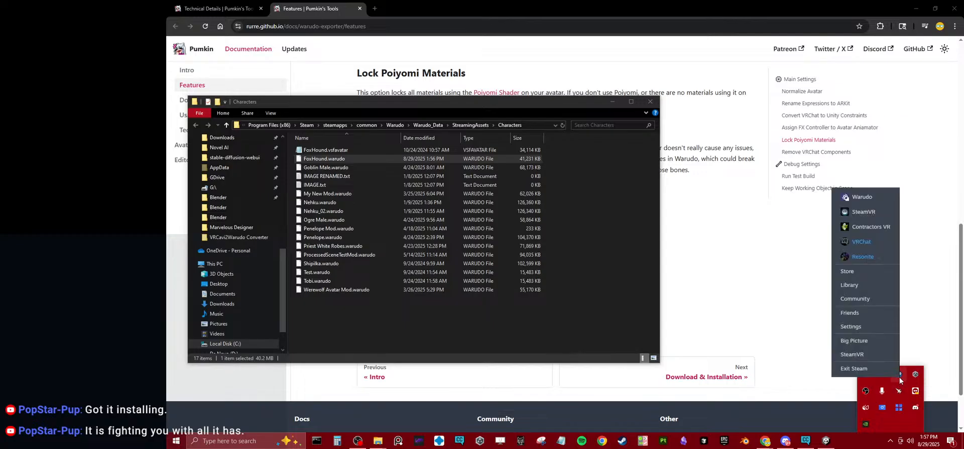
click(865, 212)
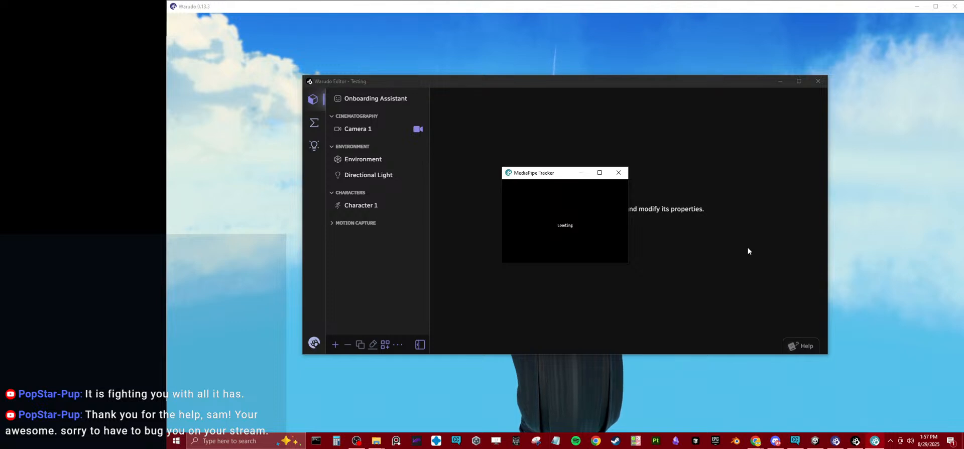
click(842, 194)
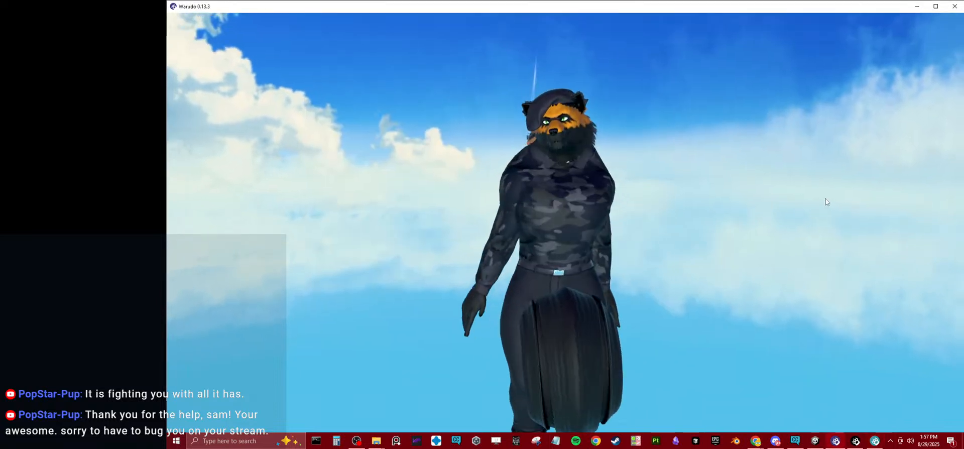
Step: Close Warudo without saving the changes to the Testing scene and return to the exporter's Technical Details documentation page
click(955, 6)
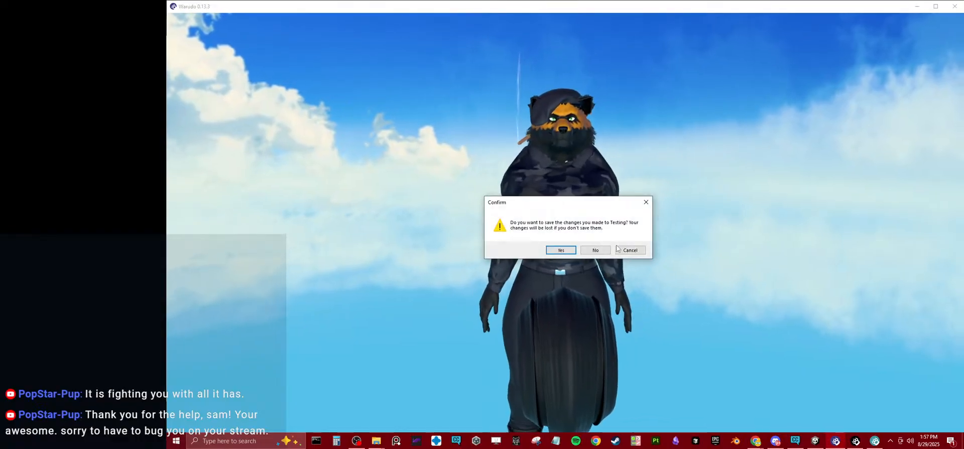
click(595, 251)
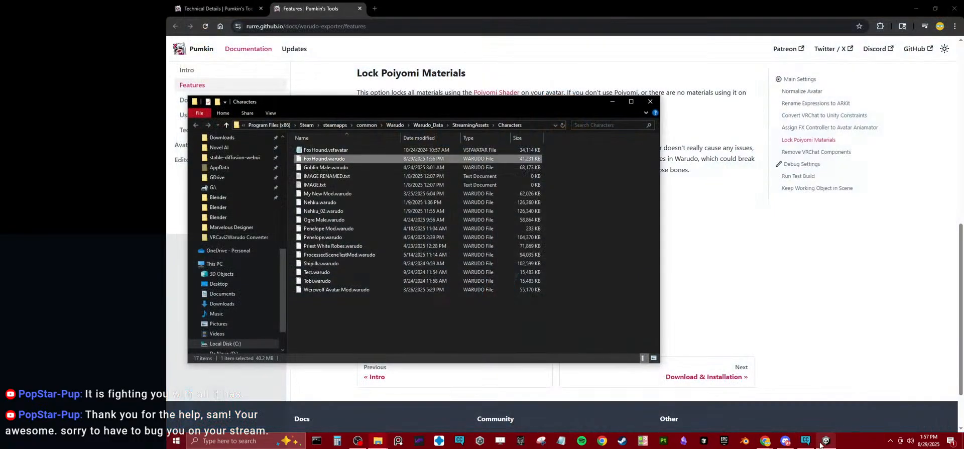
click(807, 261)
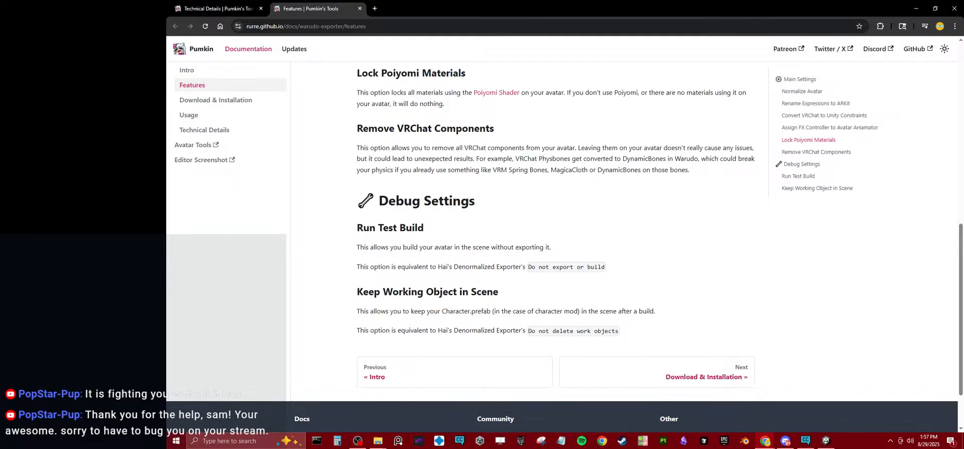
click(216, 9)
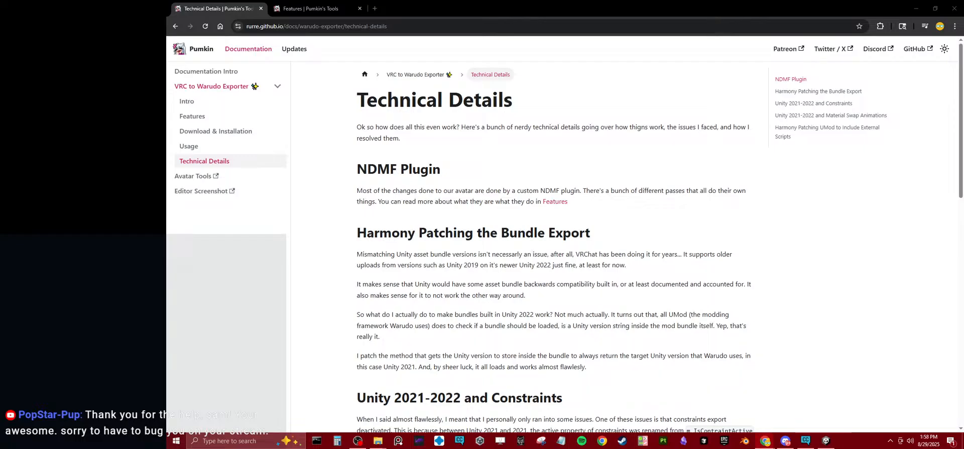
Step: Open the Warudo Exporter download post from Pumkin's Patreon page and examine the attached package versions
drag(963, 322, 537, 4)
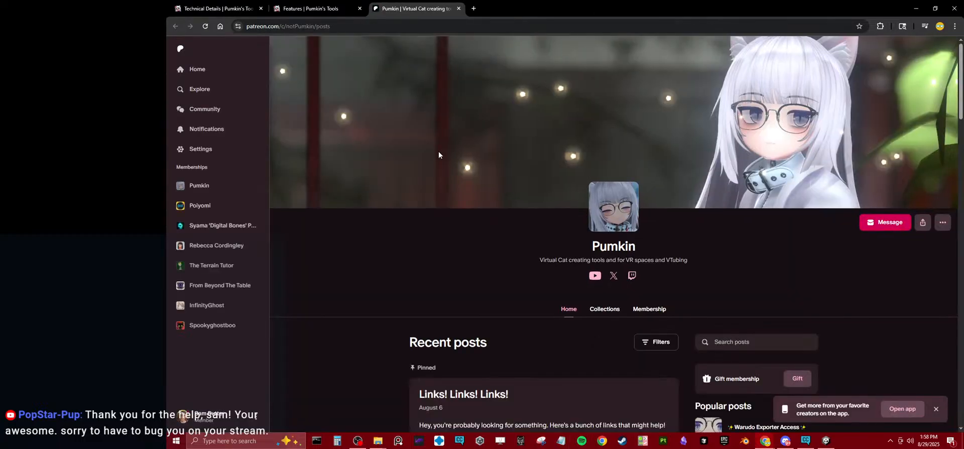
scroll(406, 194, down, 3)
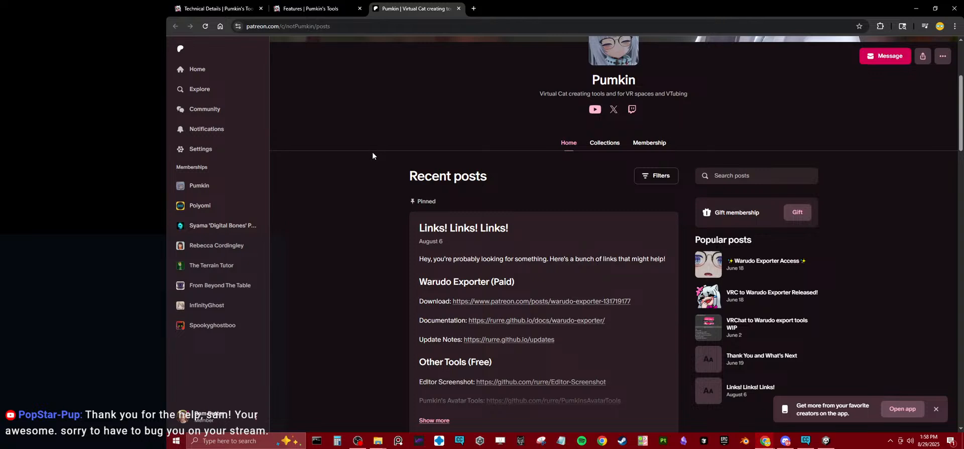
scroll(372, 151, down, 6)
scroll(546, 143, up, 3)
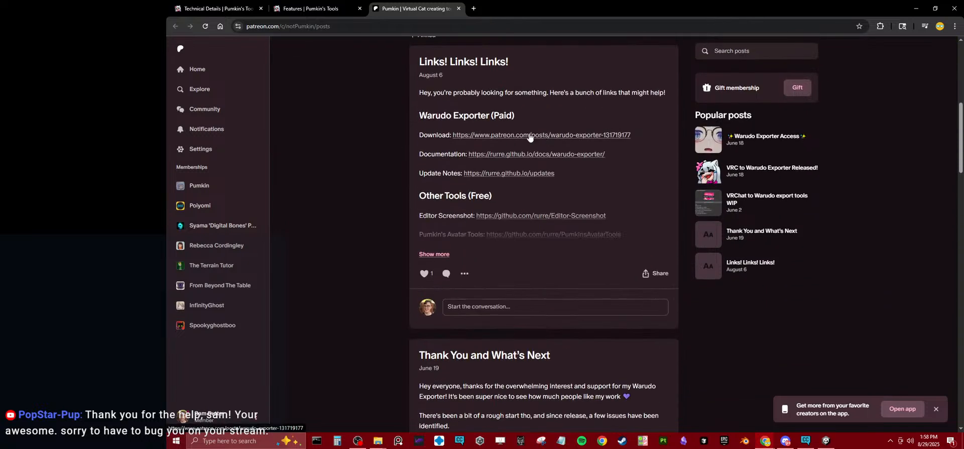
click(526, 136)
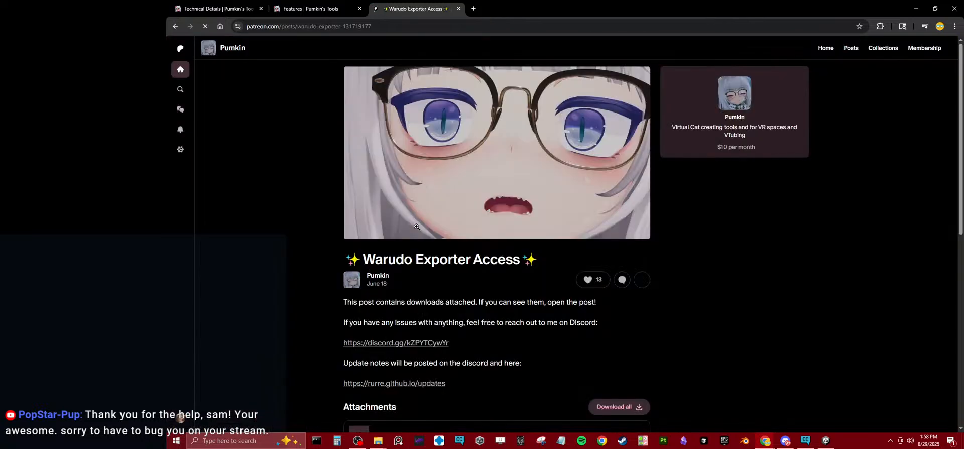
scroll(328, 184, down, 5)
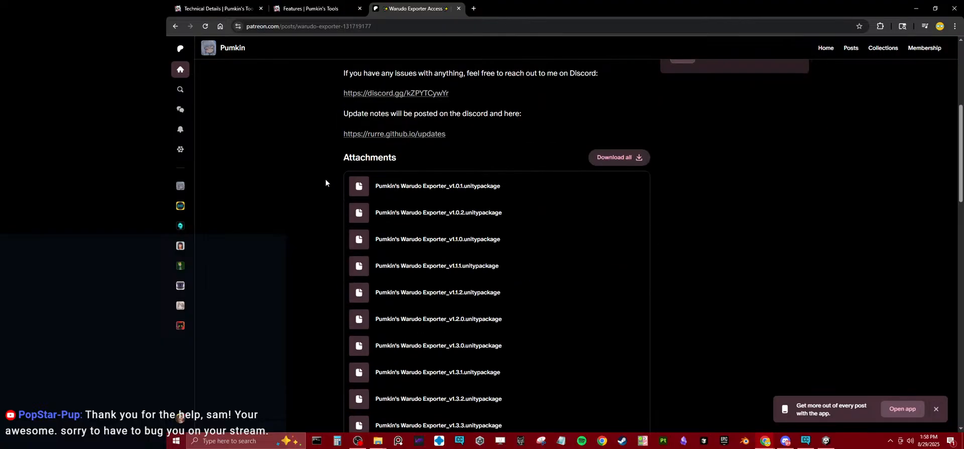
scroll(327, 181, down, 6)
scroll(434, 132, up, 6)
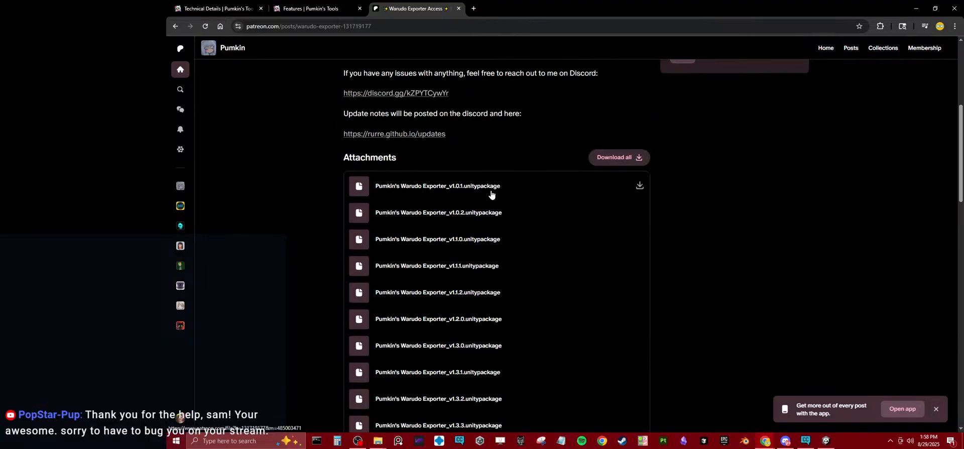
scroll(503, 215, up, 5)
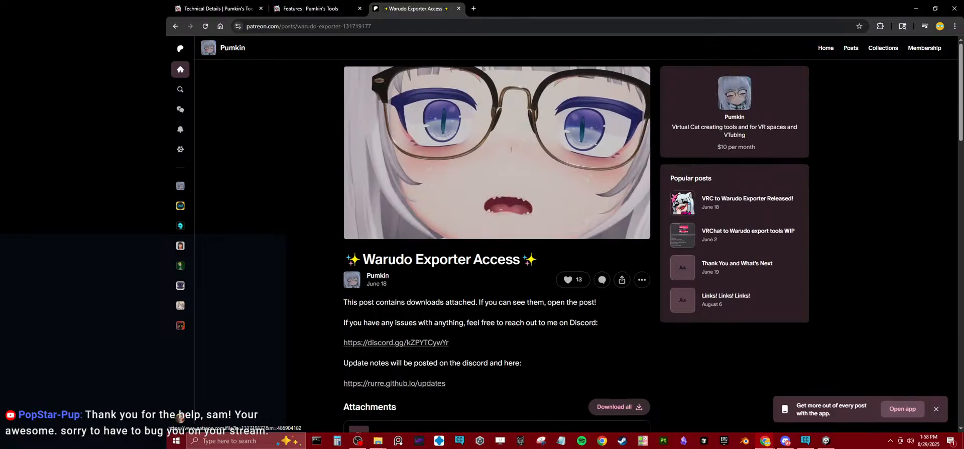
scroll(319, 290, down, 7)
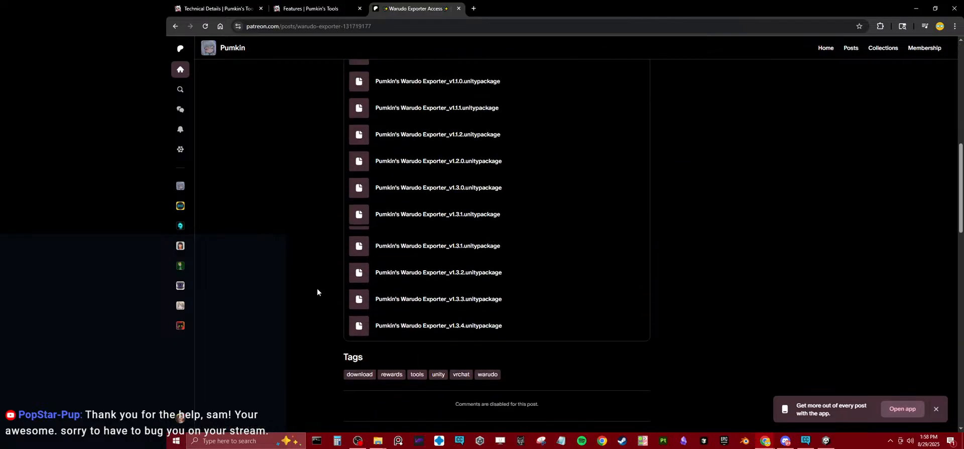
scroll(318, 288, up, 2)
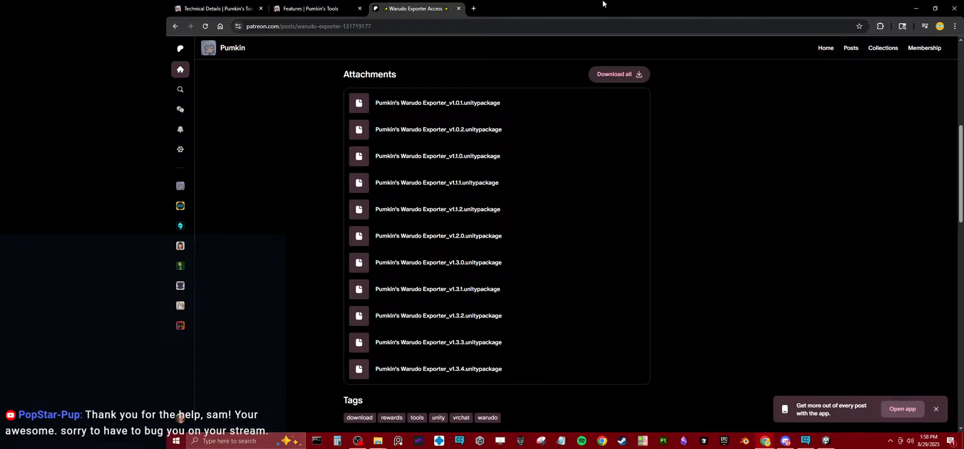
Step: Return to the Unity project, collapse the avatar's top-level asset folder and Packages, and cancel the Warudo Exporter package import
drag(604, 4, 963, 75)
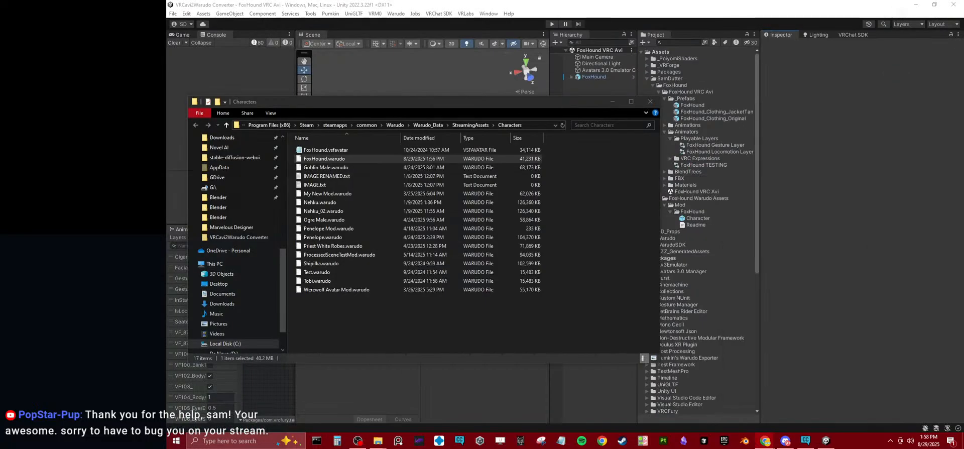
click(717, 4)
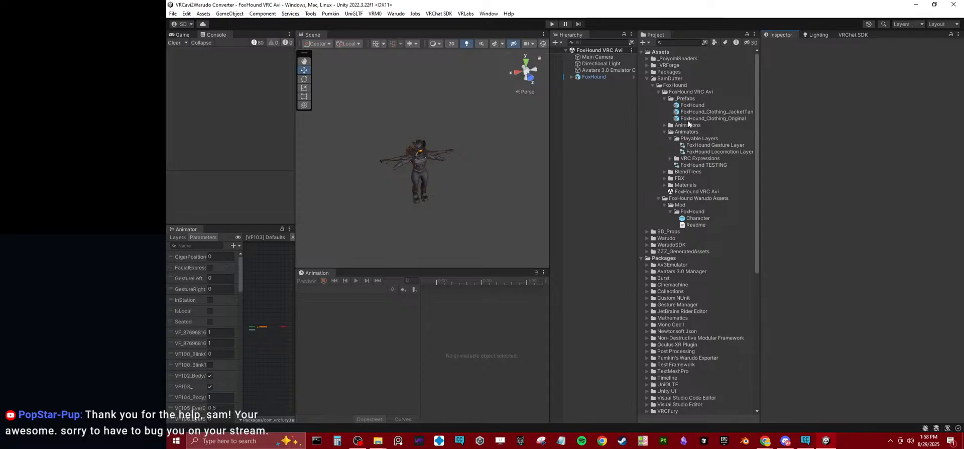
click(647, 78)
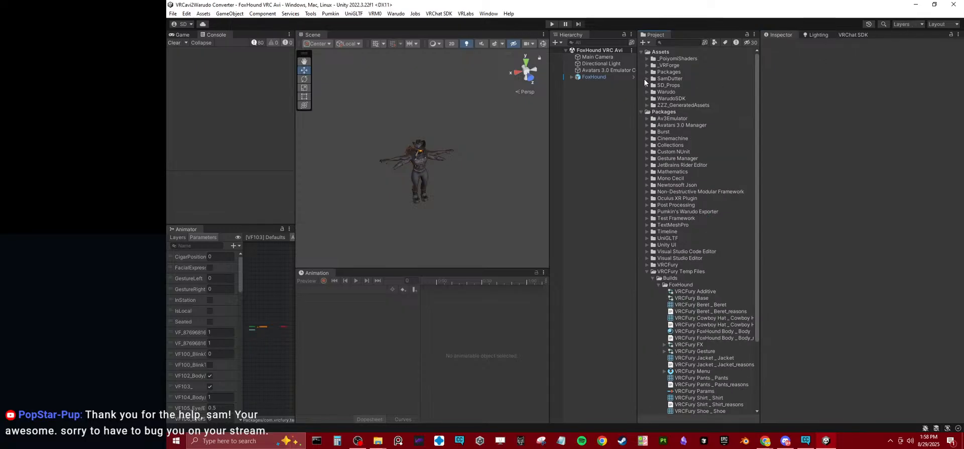
click(642, 112)
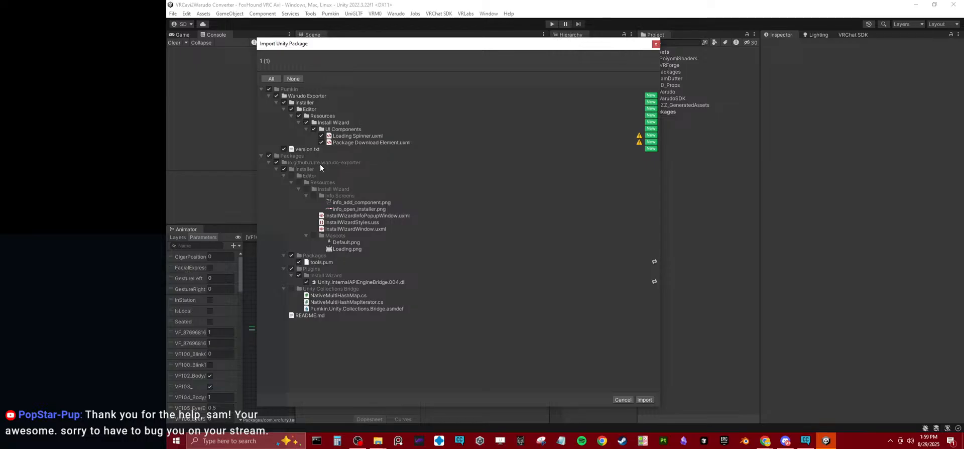
key(Escape)
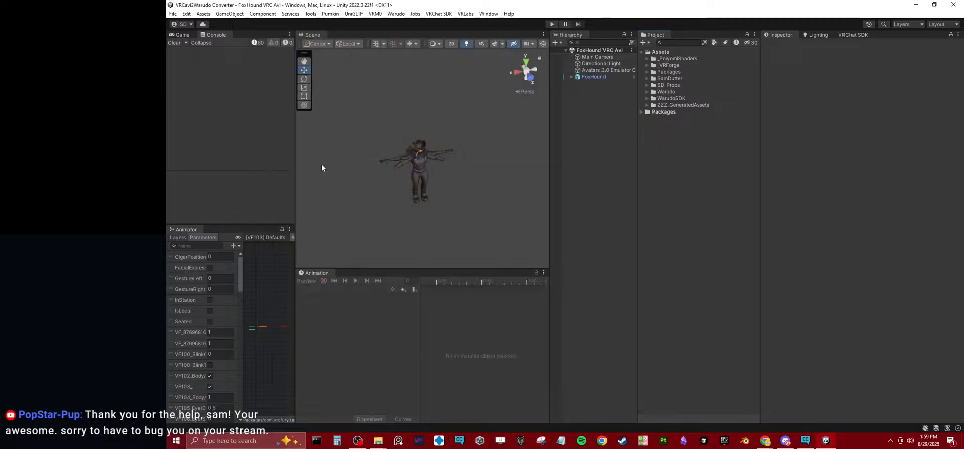
Step: Clear the Animator controller from the FoxHound avatar in the scene and from the FoxHound prefab asset
click(799, 159)
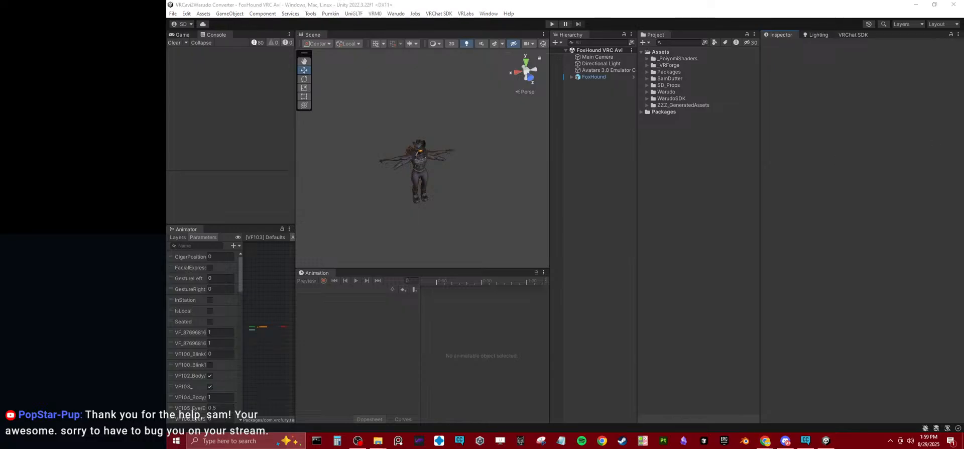
click(780, 164)
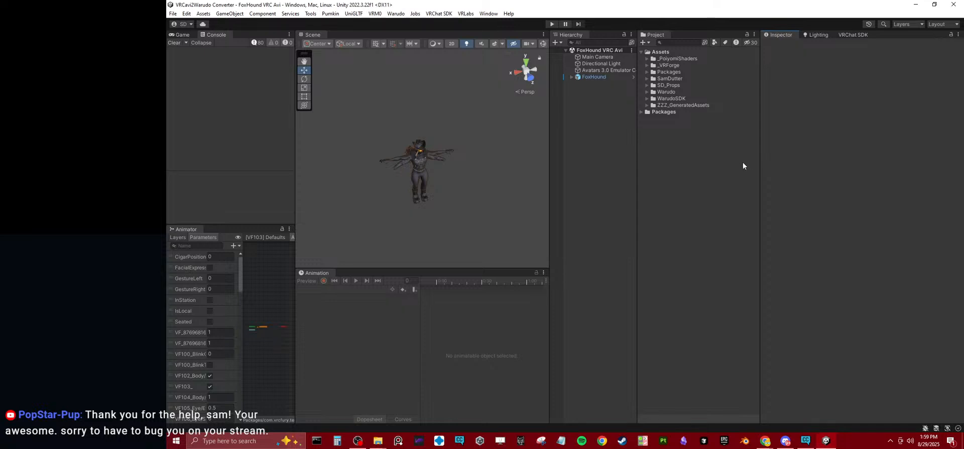
click(577, 79)
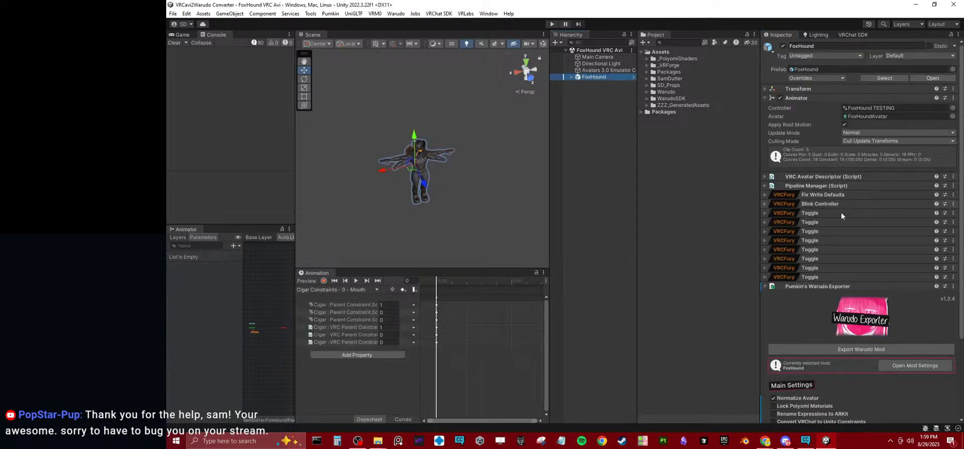
click(861, 107)
key(Delete)
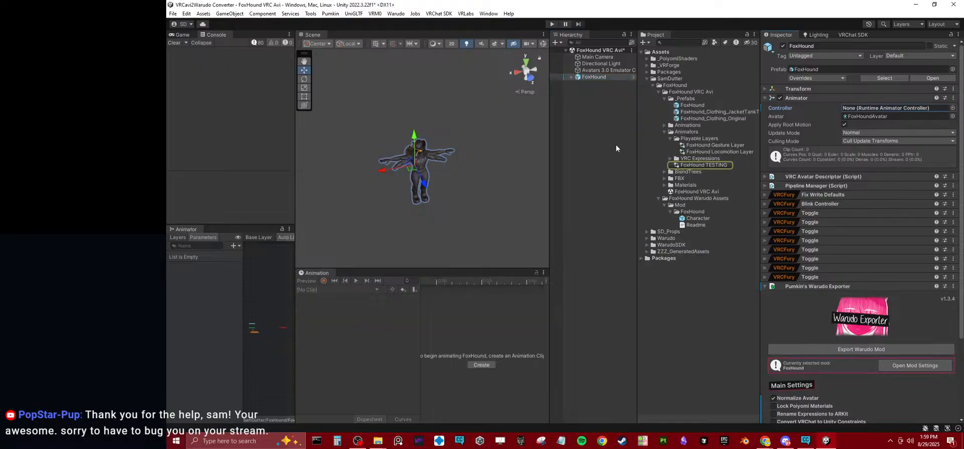
click(589, 142)
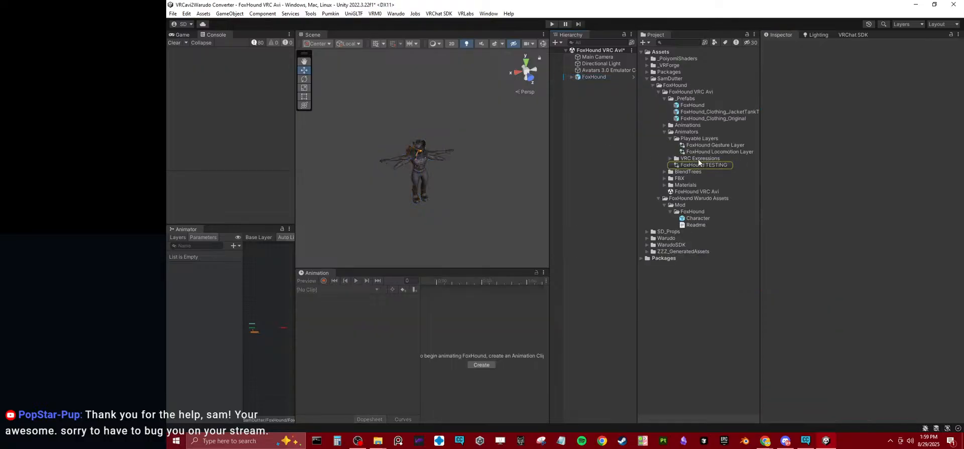
click(695, 105)
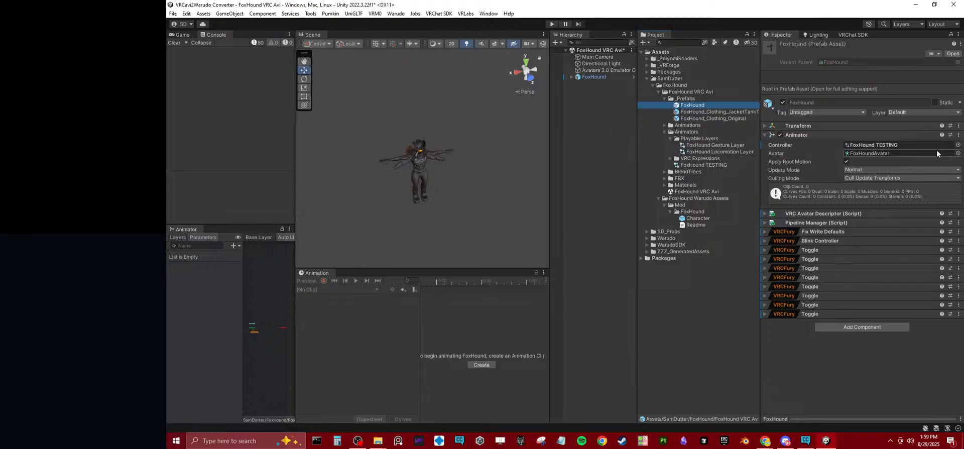
click(916, 144)
key(Delete)
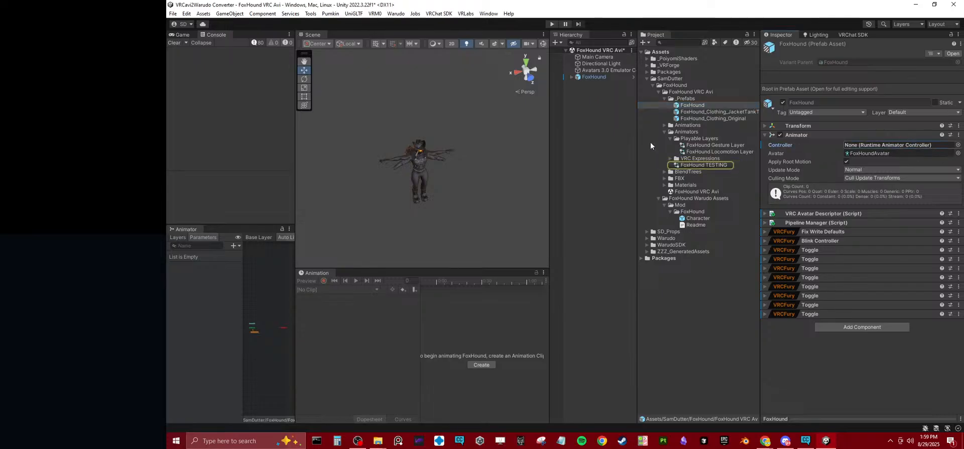
Step: Enable Convert VRChat to Unity Constraints and Remove VRChat Components for the scene avatar, and export the Warudo mod with scene changes saved
click(613, 78)
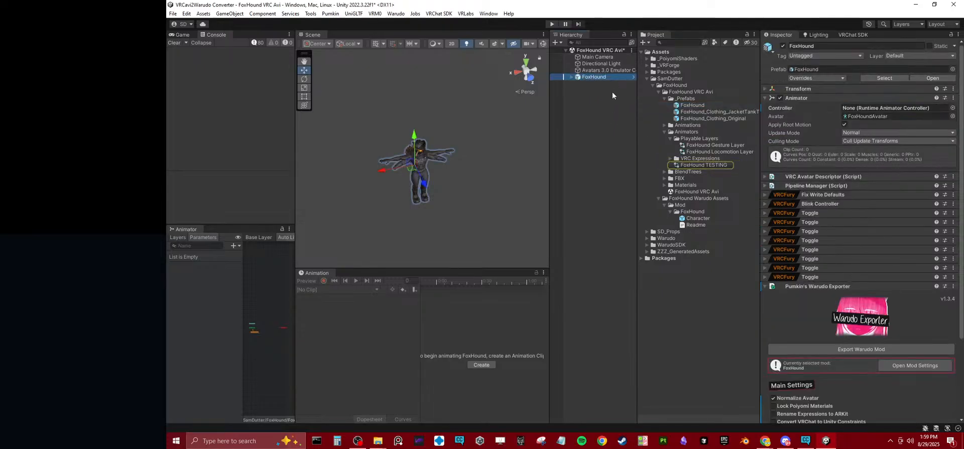
click(804, 97)
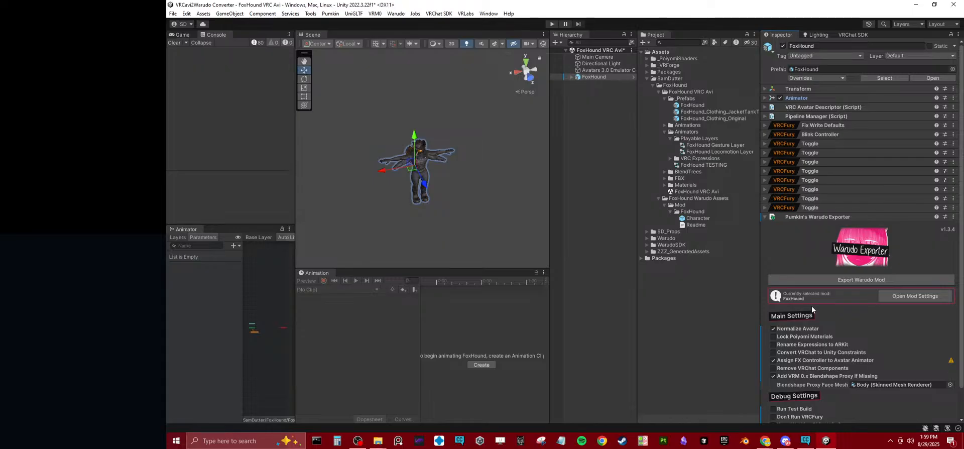
click(802, 369)
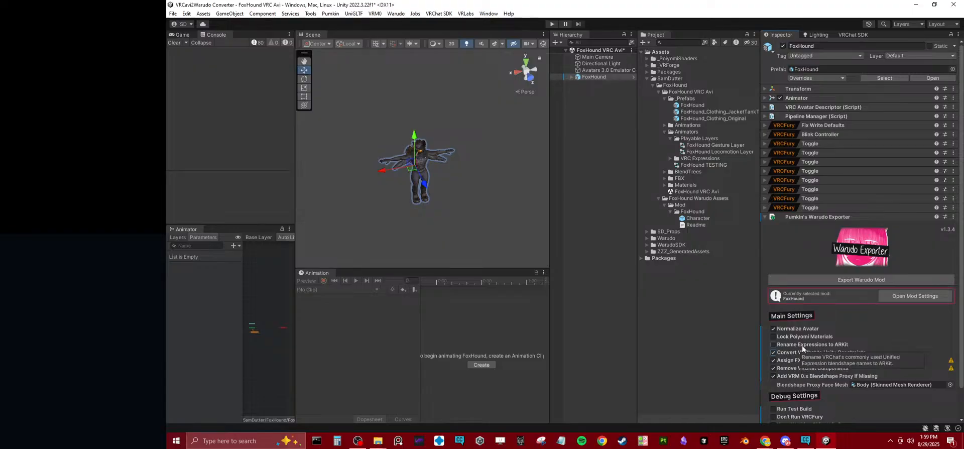
click(823, 280)
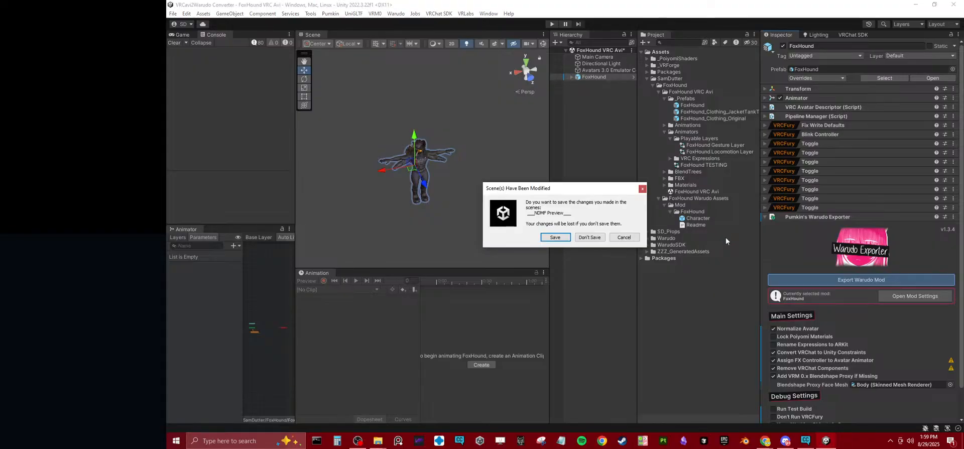
click(554, 237)
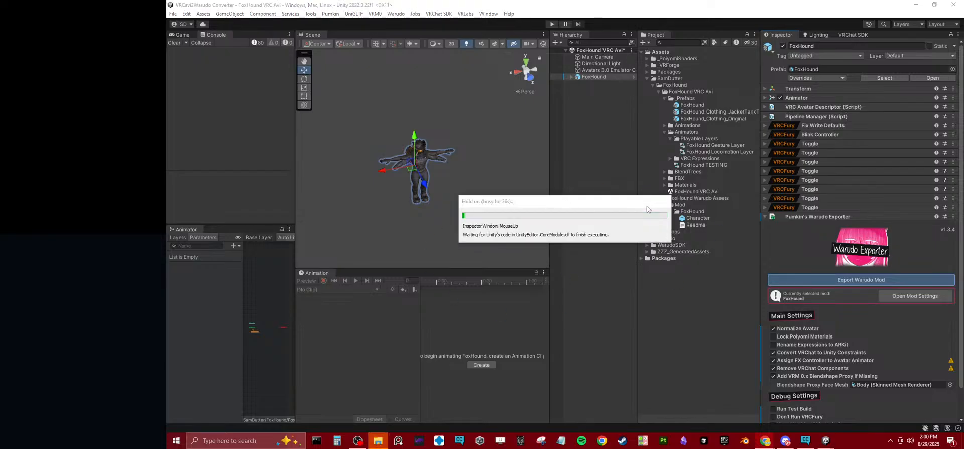
Step: Launch Warudo through Steam and examine the exported FoxHound character and its cigar from the front and side
click(890, 441)
right_click(906, 374)
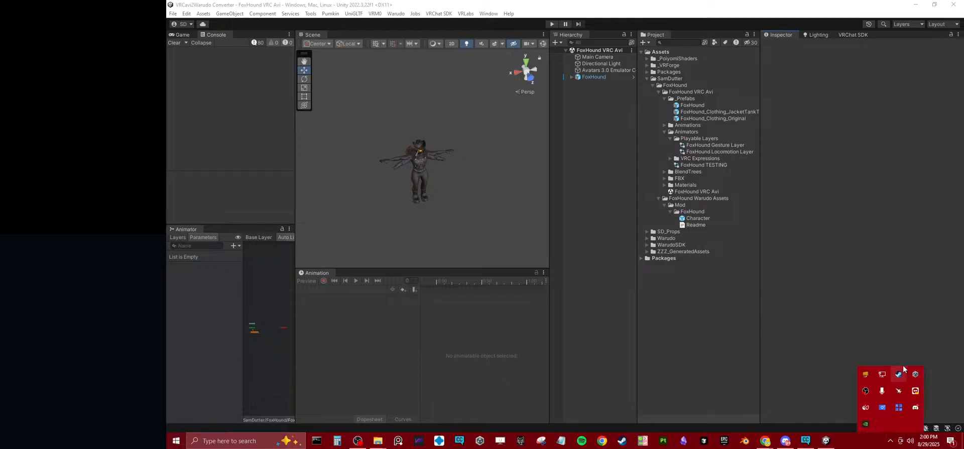
click(864, 191)
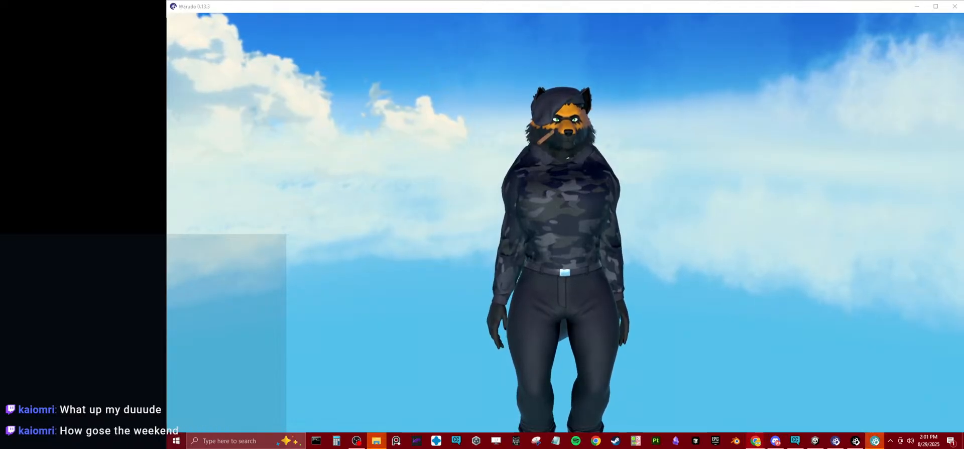
click(596, 203)
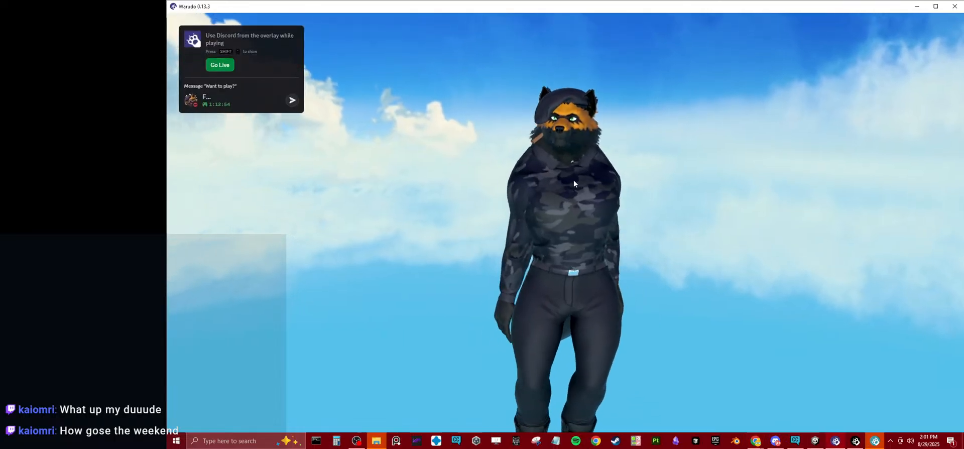
drag(551, 197, 841, 231)
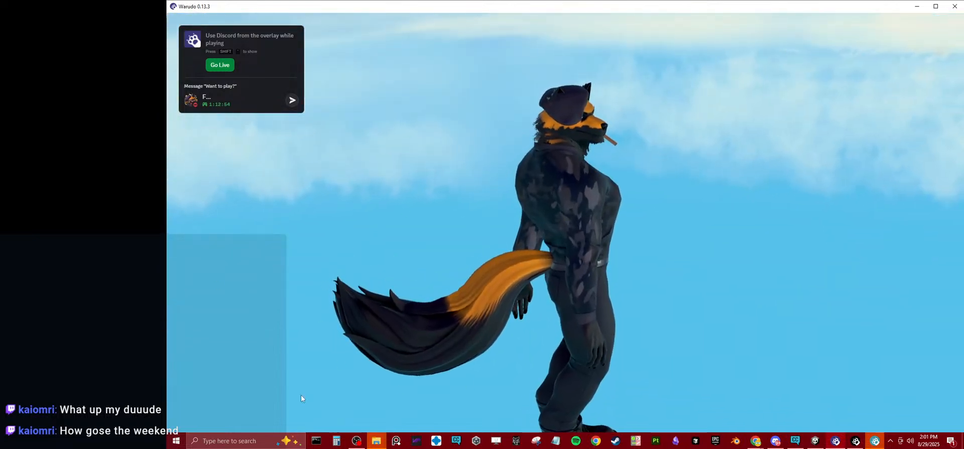
mouse_move(615, 175)
mouse_down()
mouse_move(515, 182)
mouse_move(609, 188)
mouse_up()
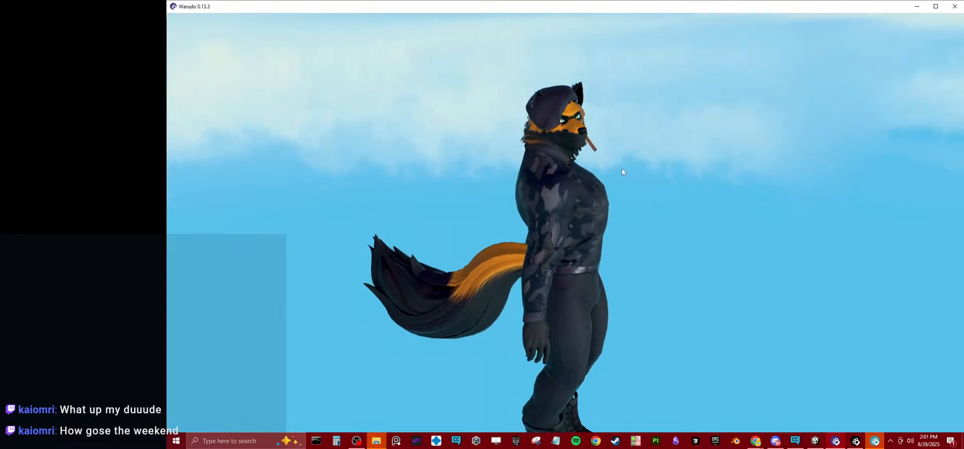
drag(621, 168, 515, 170)
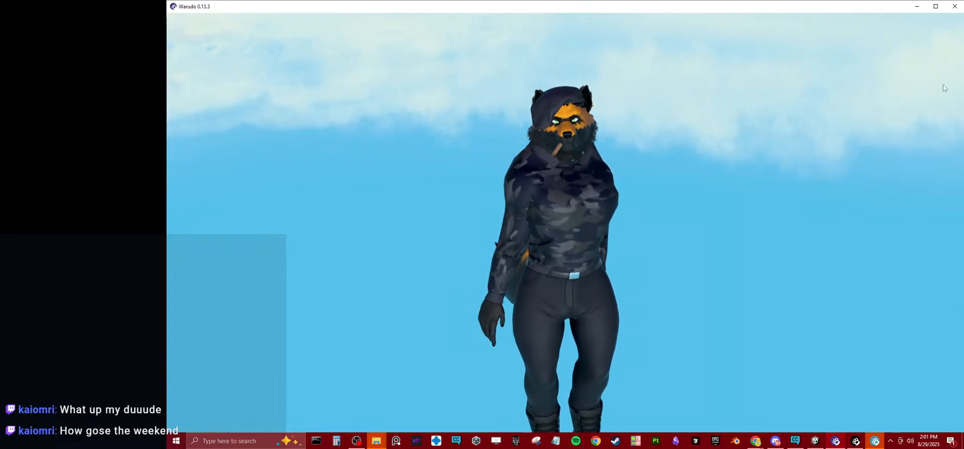
Step: Return to the Unity project and completely unpack the FoxHound prefab in the scene, accepting the VRCFury warning
click(815, 441)
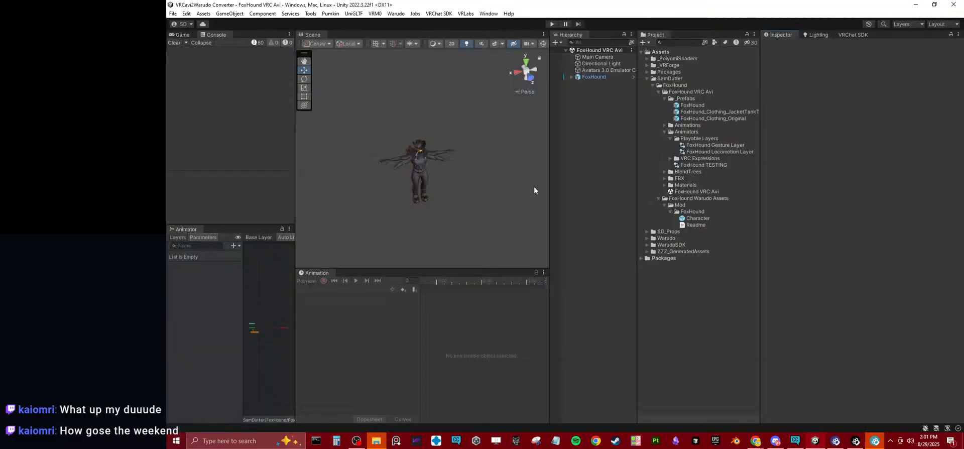
right_click(577, 77)
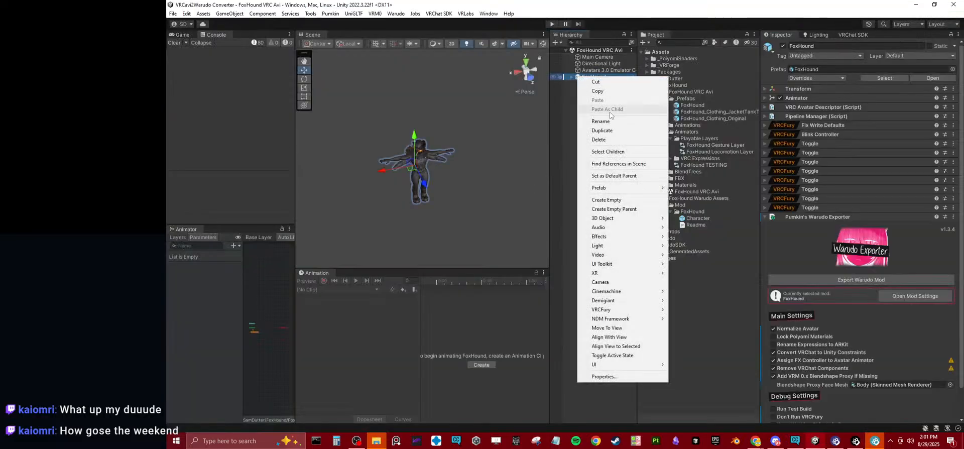
mouse_move(623, 188)
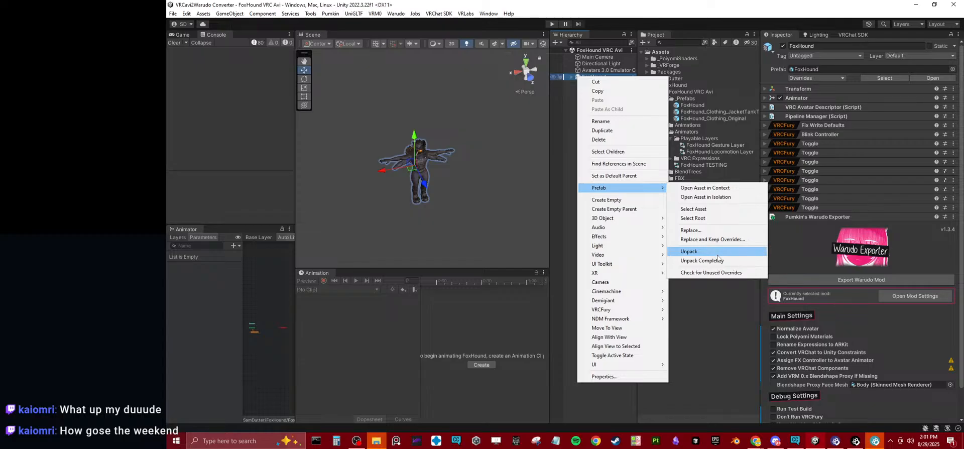
click(605, 131)
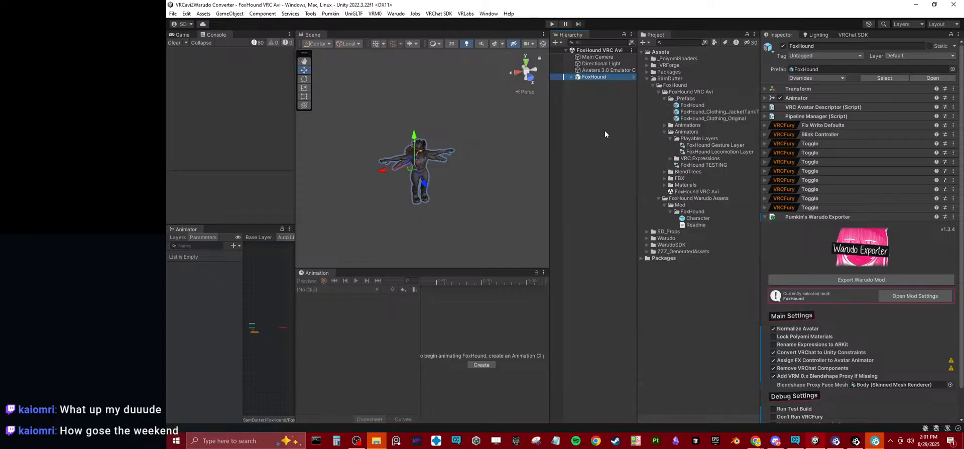
right_click(595, 78)
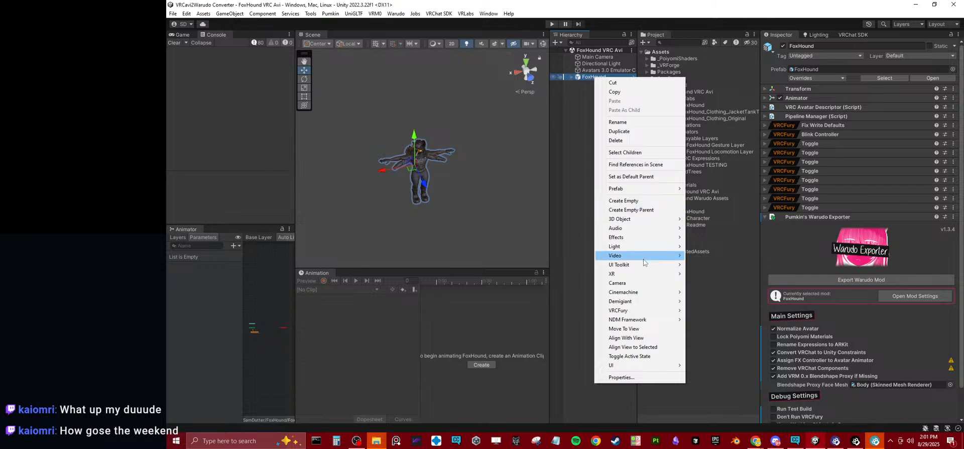
mouse_move(623, 188)
click(703, 254)
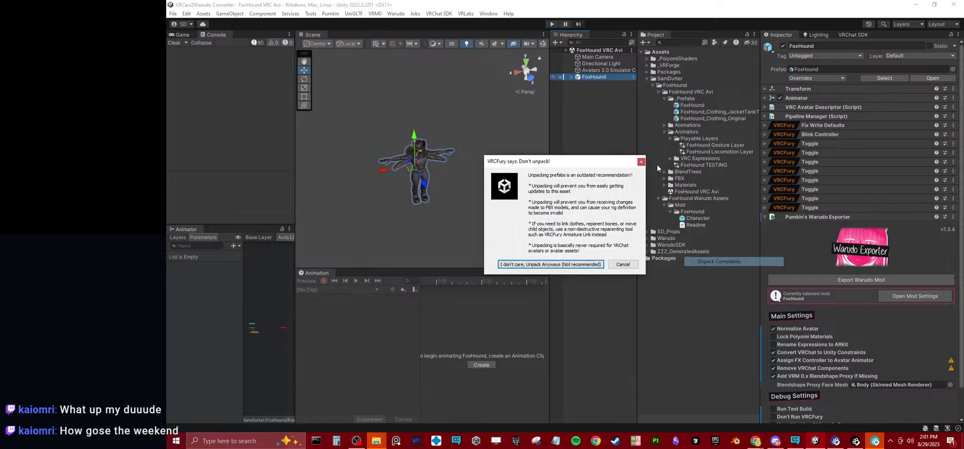
click(564, 265)
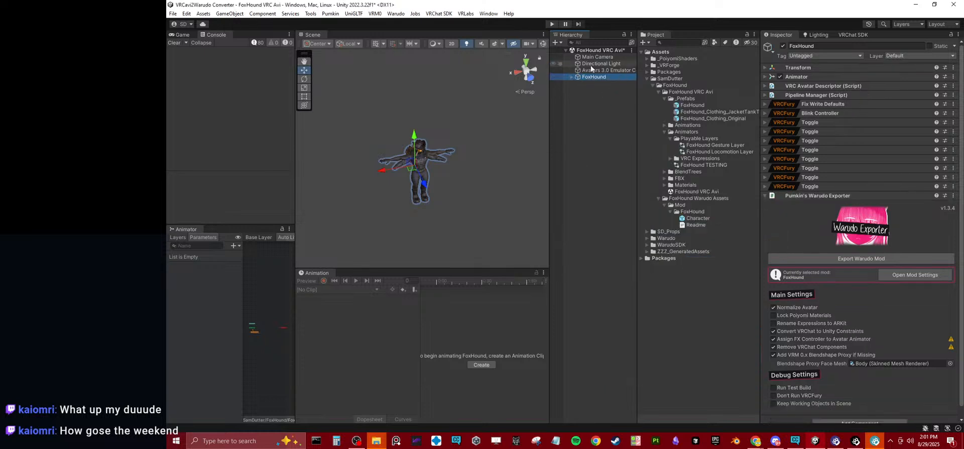
Step: Remove the VRC Parent Constraint and both VRC Contact Receiver components from the avatar's Cigar object
click(574, 75)
click(587, 103)
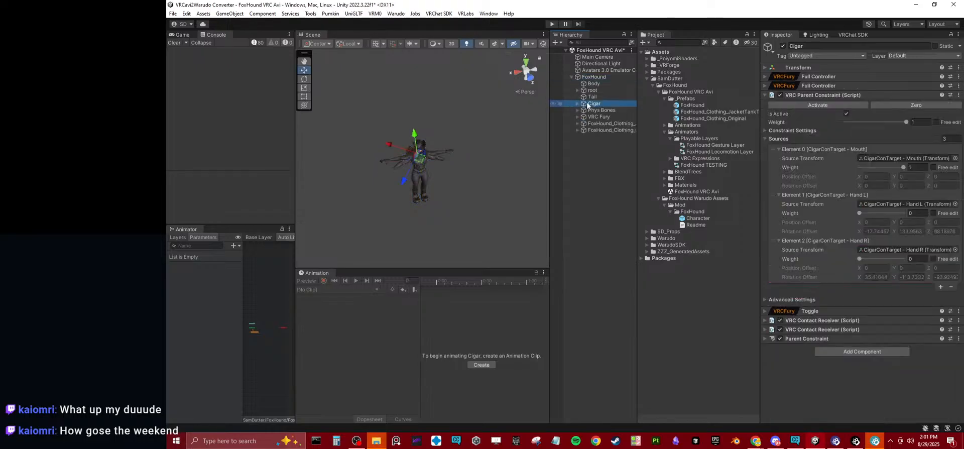
click(864, 94)
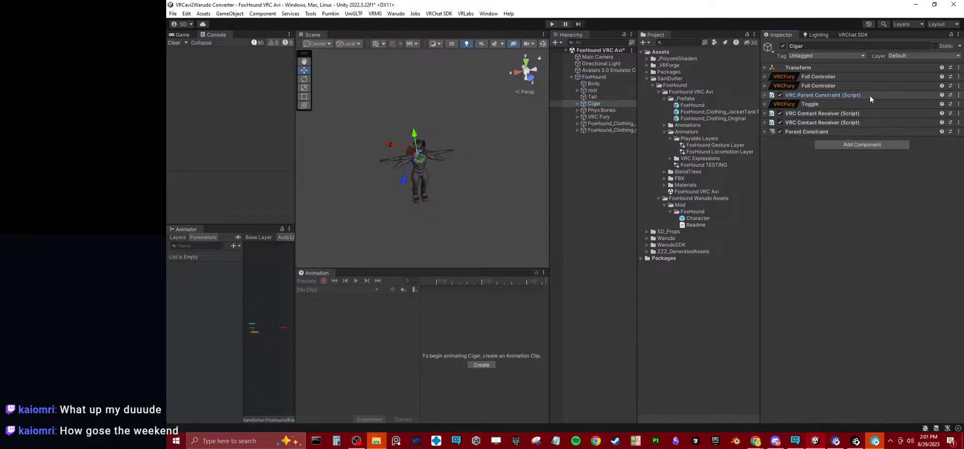
click(959, 95)
click(924, 116)
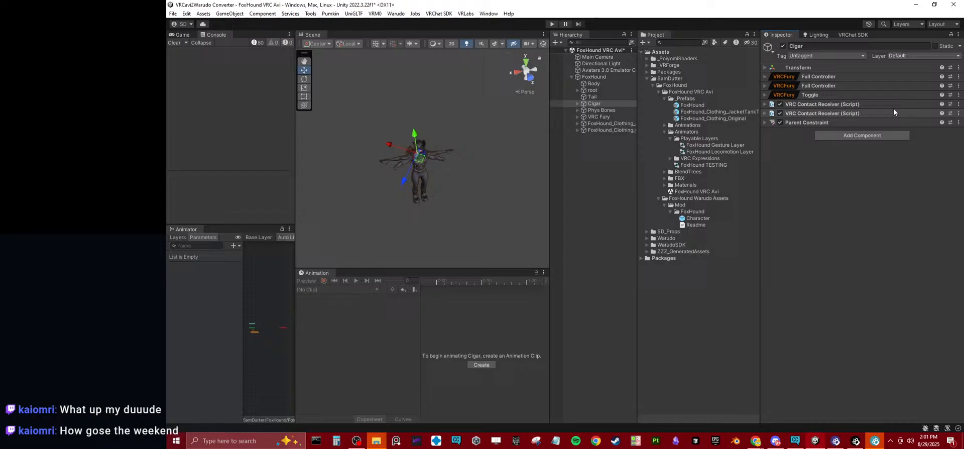
click(929, 104)
click(959, 104)
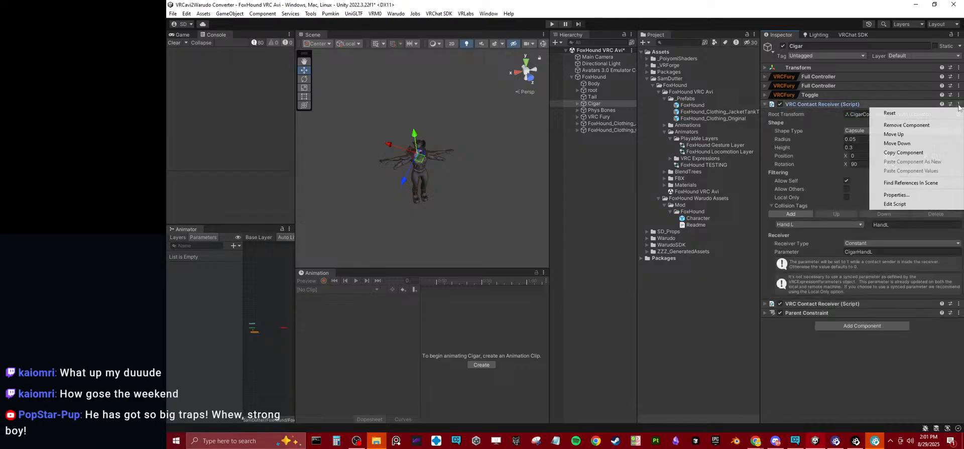
click(932, 125)
click(958, 104)
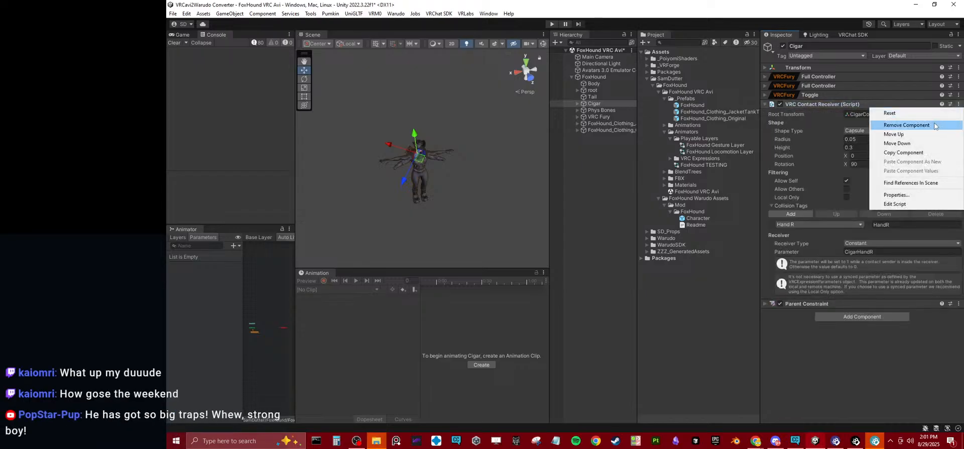
click(942, 125)
scroll(410, 159, up, 8)
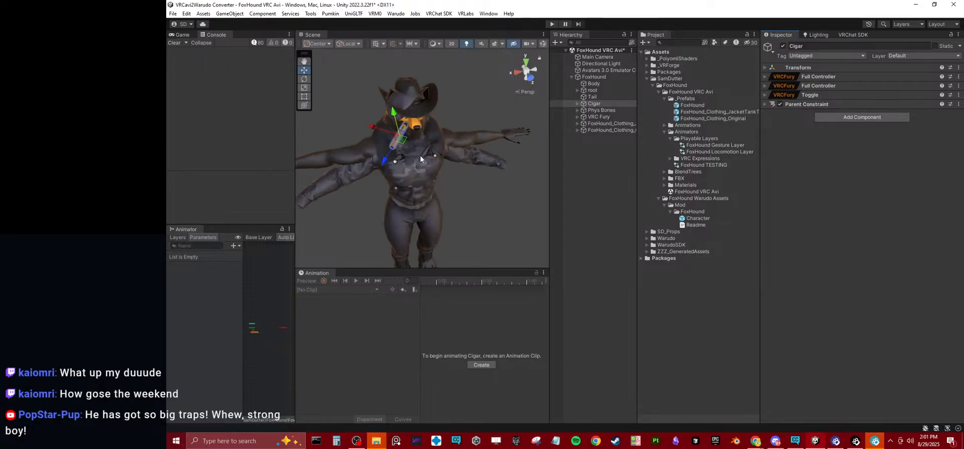
Step: Export the unpacked FoxHound avatar as a Warudo mod with scene changes saved, and switch to Warudo to check the character
click(571, 78)
click(572, 76)
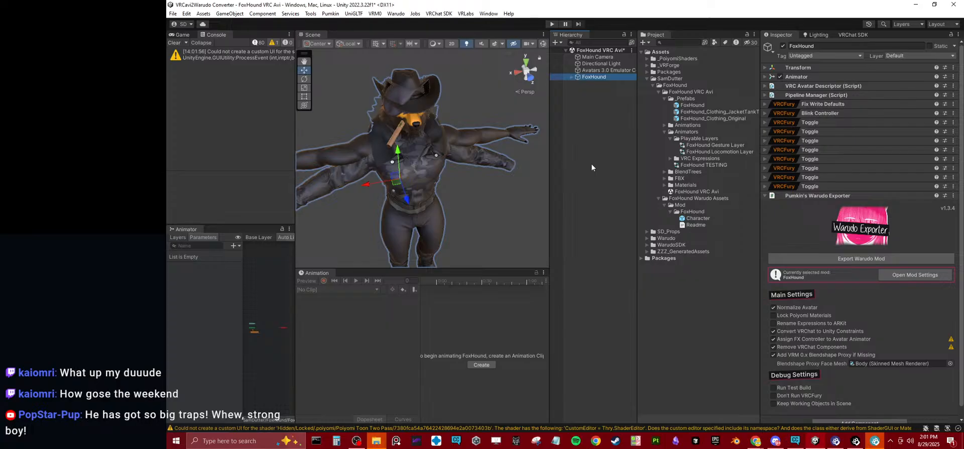
click(854, 258)
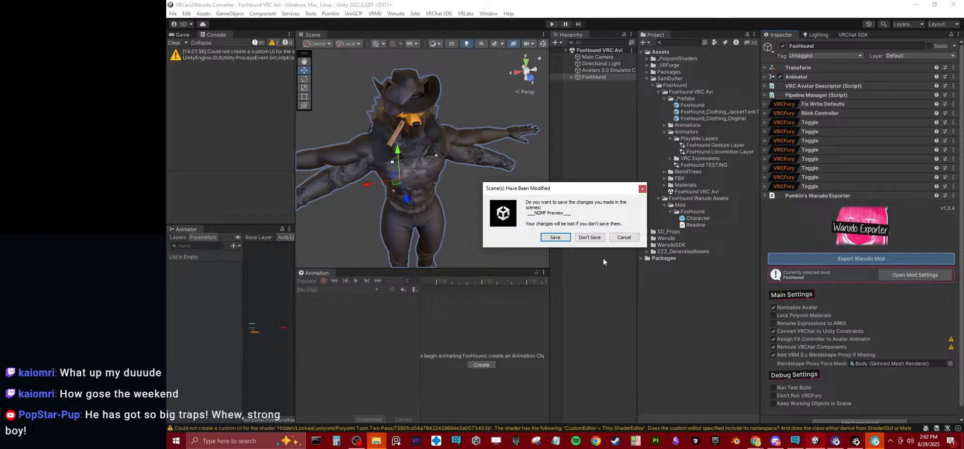
click(555, 237)
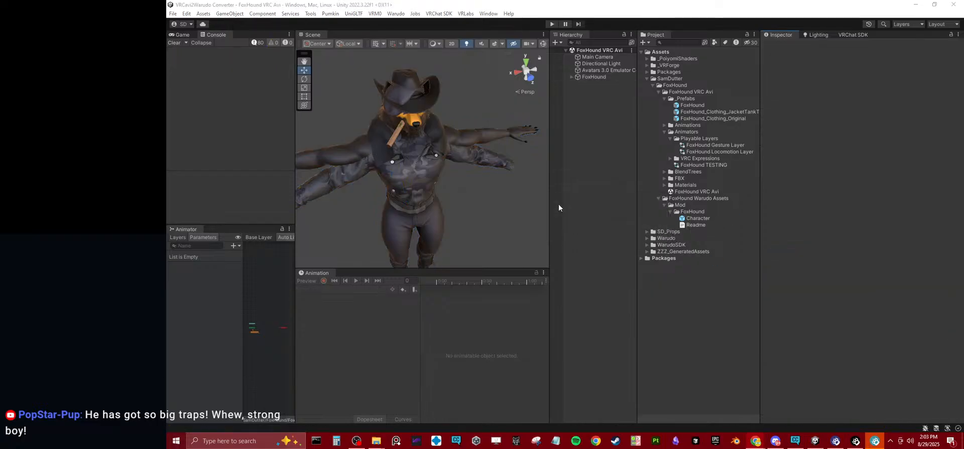
click(839, 442)
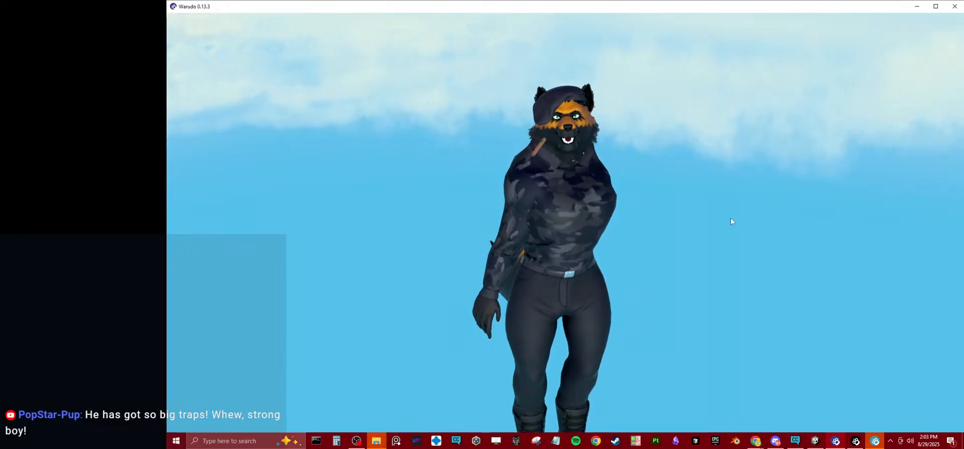
Step: Dismiss the Warudo load error and check which parameters New Blueprint's Set Animator Float node offers for Character 1
mouse_move(855, 441)
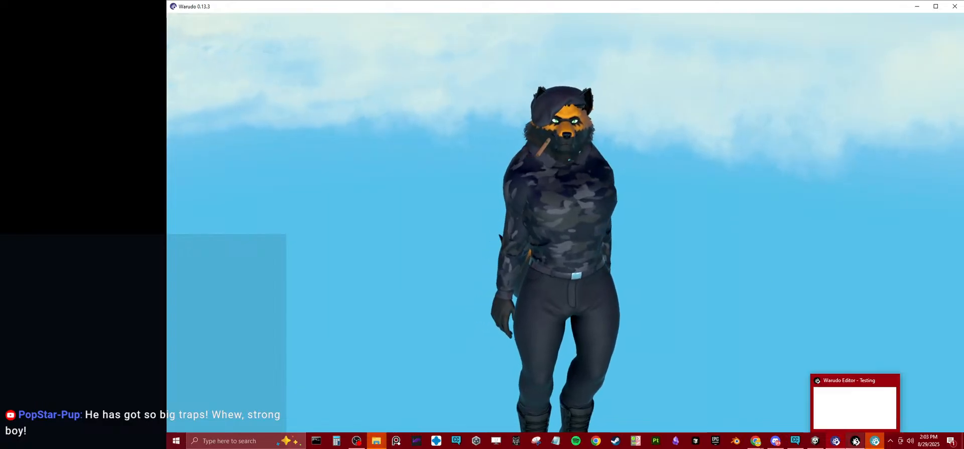
click(816, 441)
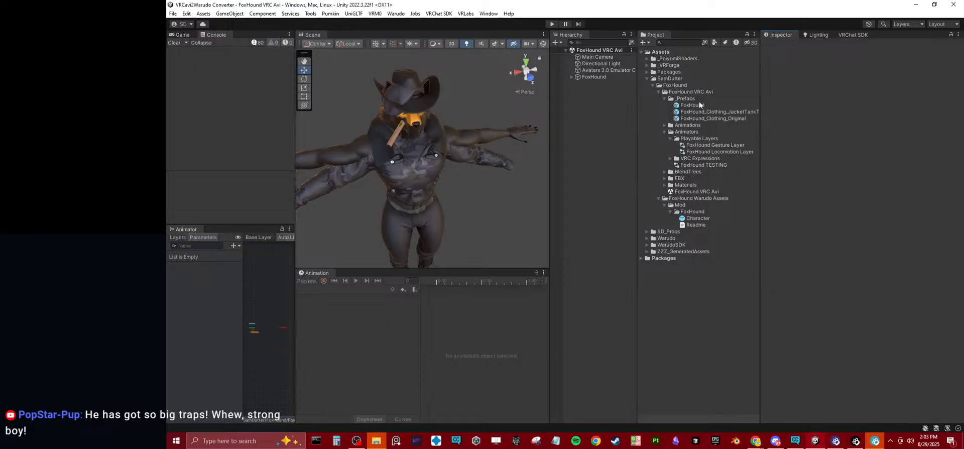
click(571, 77)
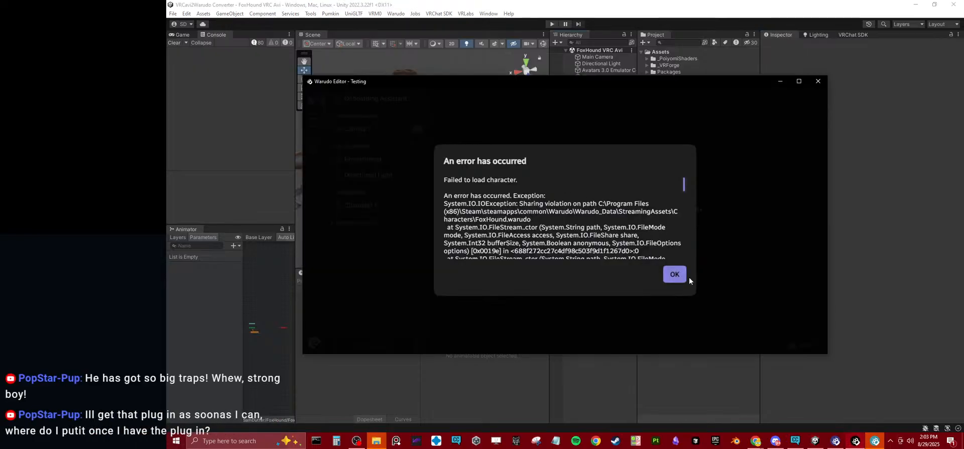
scroll(684, 251, down, 2)
click(674, 274)
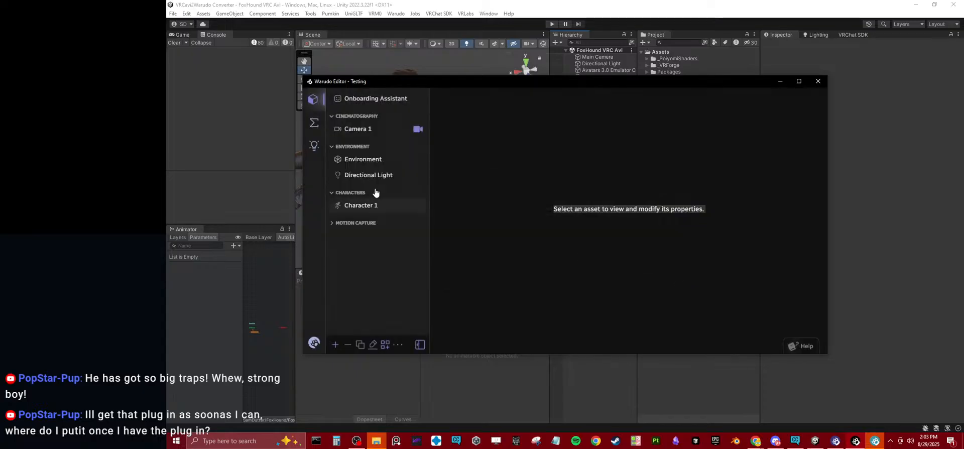
click(314, 123)
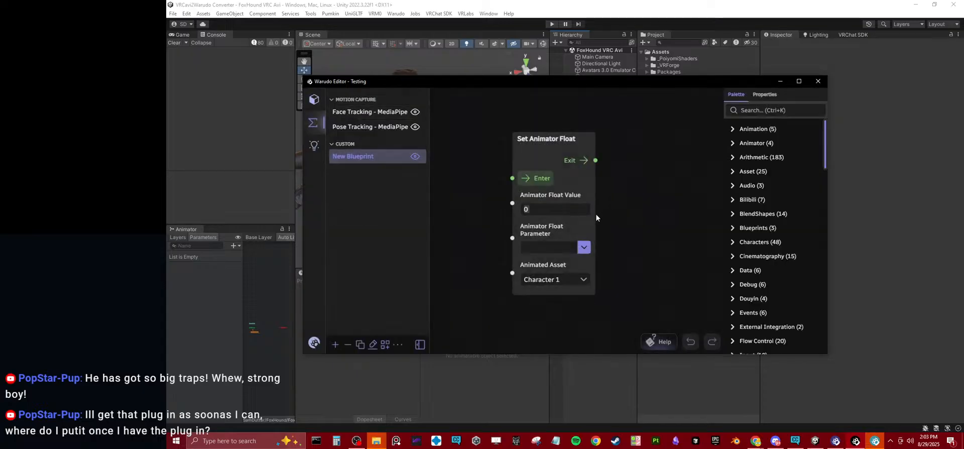
click(584, 249)
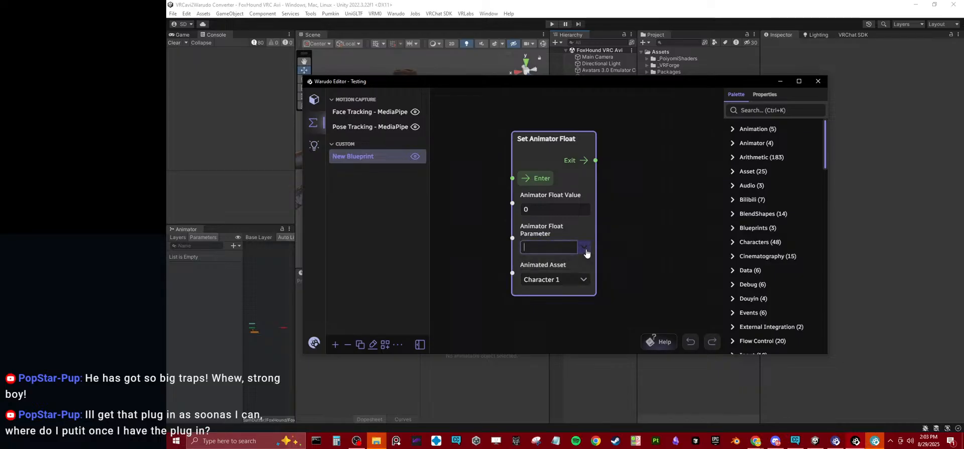
click(586, 253)
click(585, 251)
click(586, 252)
Step: In Unity, assign the VRCFury FX controller to the Warudo Character prefab's Animator and build the Warudo mod
click(815, 440)
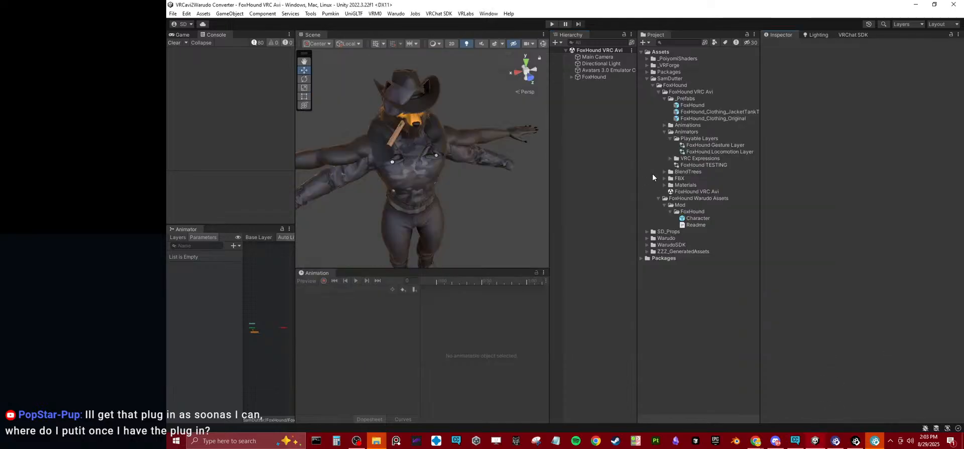
click(642, 259)
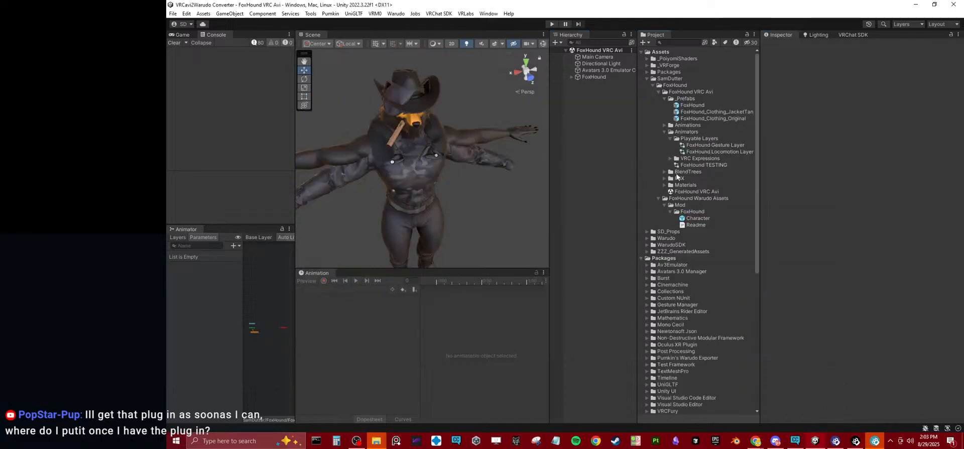
click(686, 219)
click(796, 146)
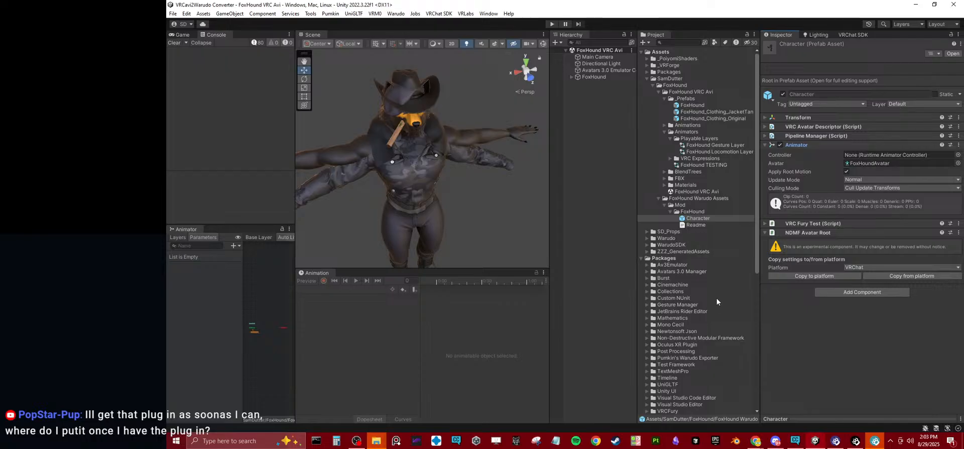
scroll(718, 297, down, 10)
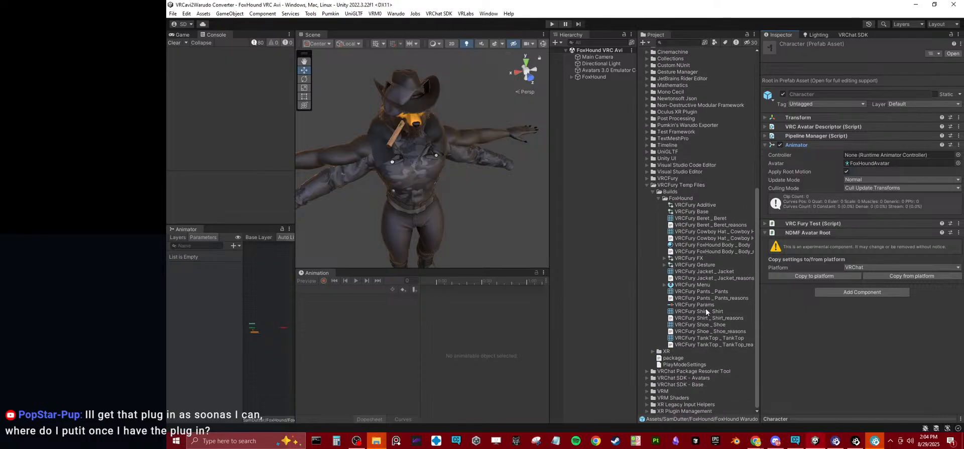
drag(681, 258, 882, 155)
click(393, 14)
click(421, 65)
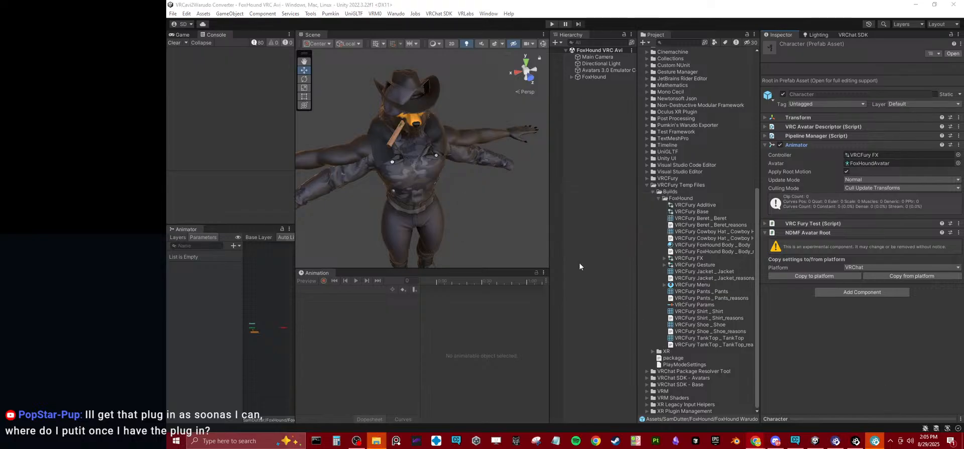
Step: Switch to Warudo, dismiss the load error and set the Set Animator Float node's parameter to VF111_Cigar/Toggle
key(alt+Tab)
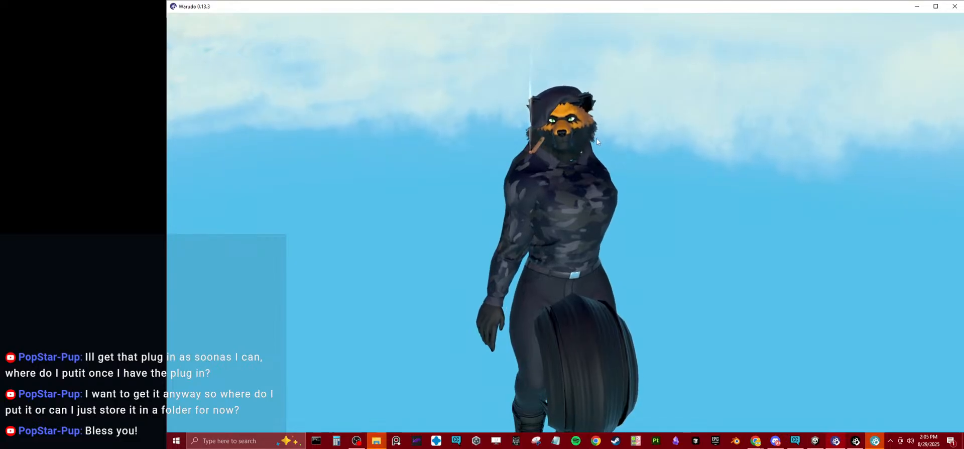
click(856, 442)
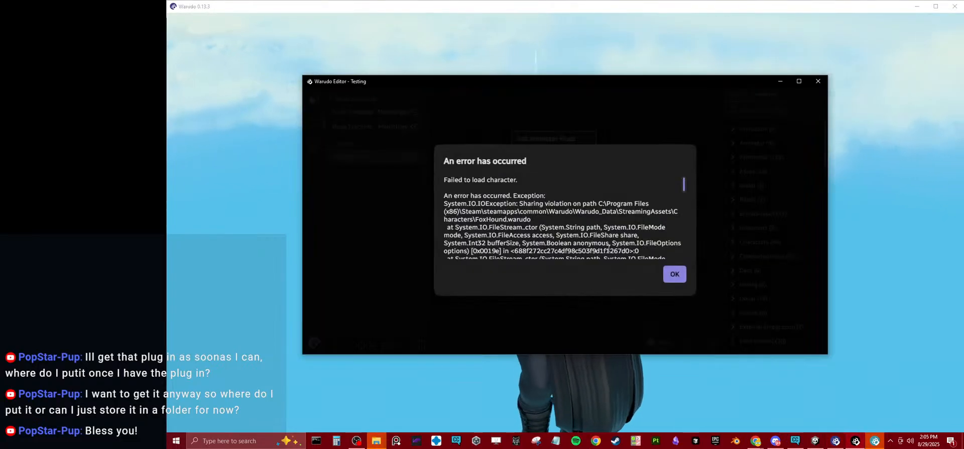
click(666, 276)
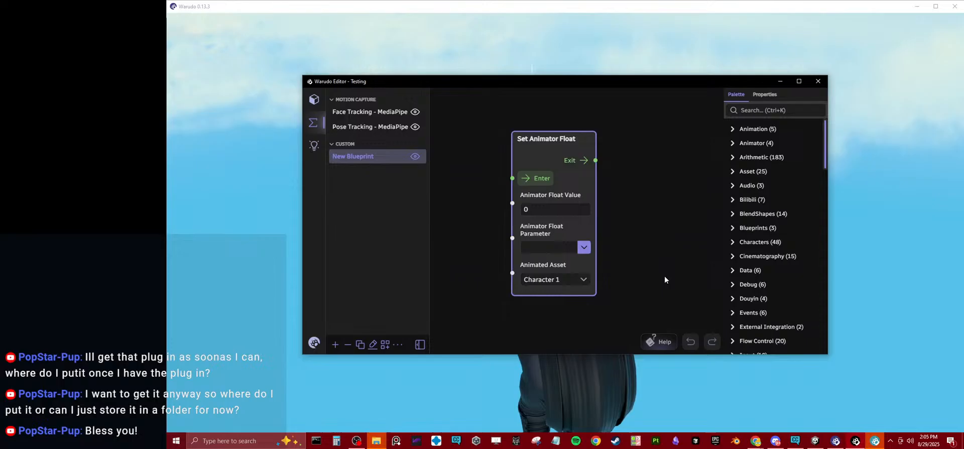
click(583, 247)
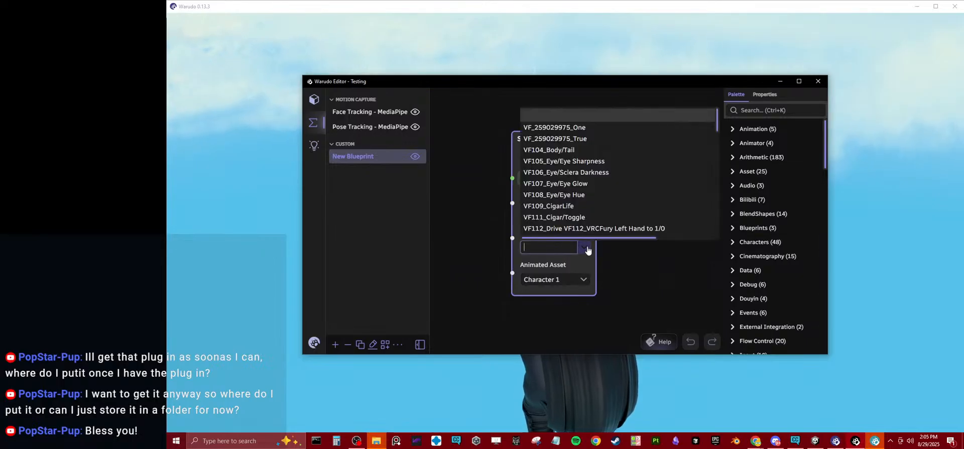
click(569, 217)
Step: Uncover the character, set the node's Animator Float Value to 1 and run it to test the cigar toggle
drag(526, 84, 855, 199)
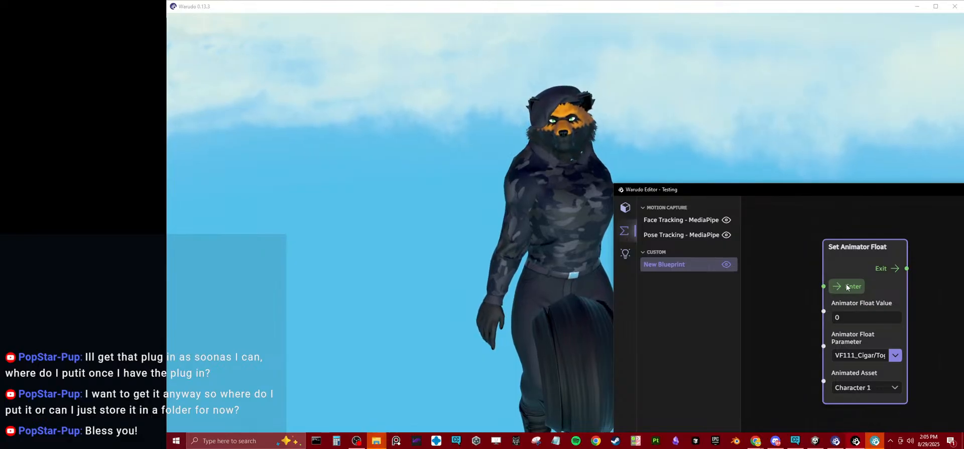
click(860, 317)
key(BackSpace)
text(1)
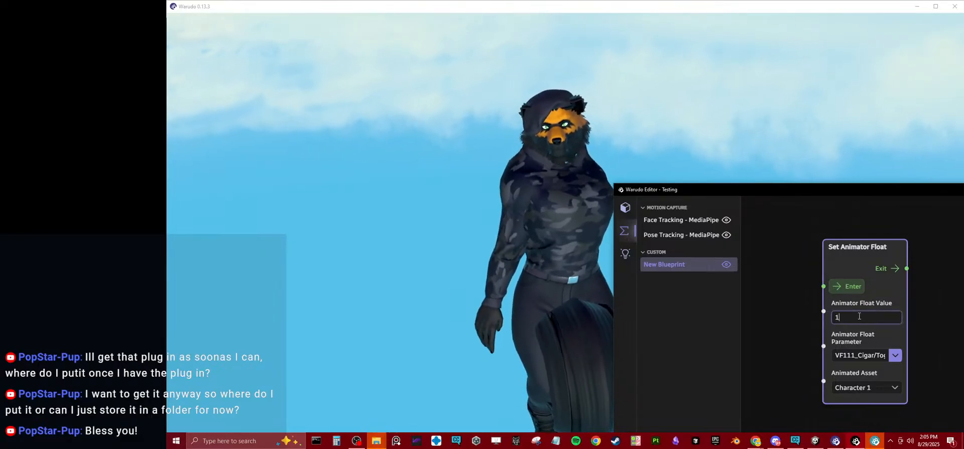
click(852, 290)
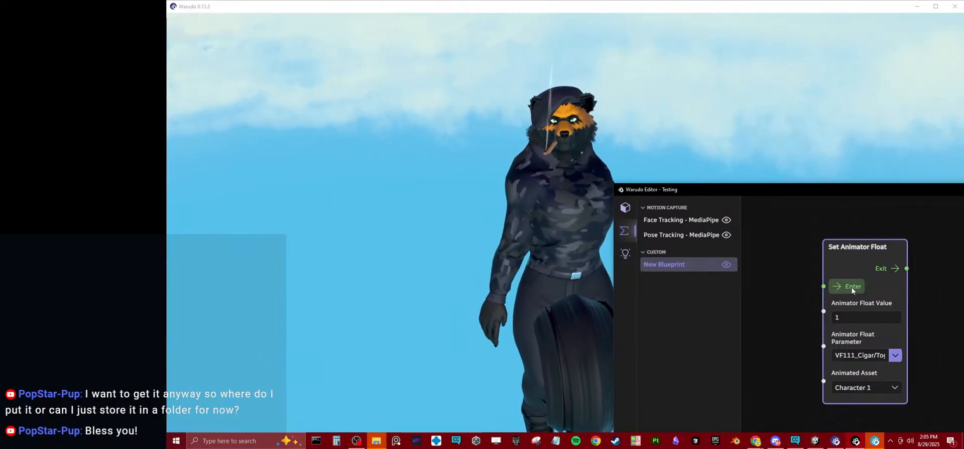
drag(840, 189, 550, 130)
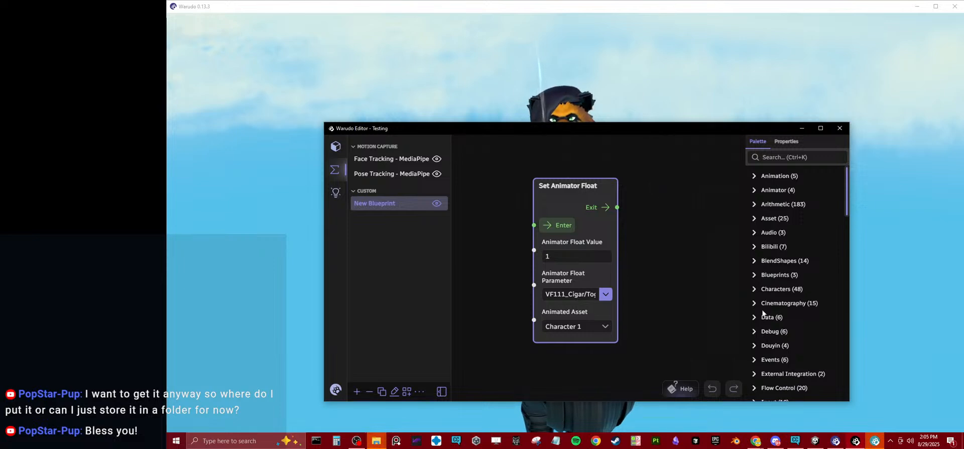
Step: In Unity, set the Cigar object's Parent Constraint source weights to 0 for Mouth and 1 for Hand L
click(814, 440)
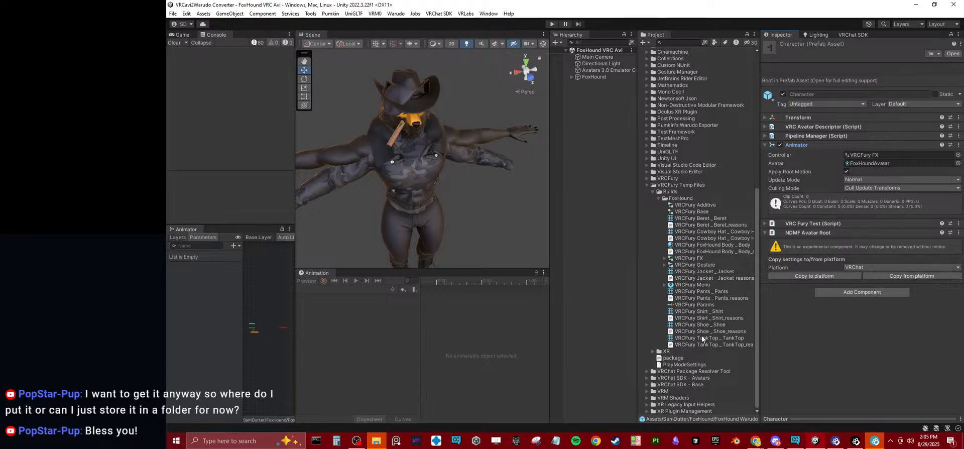
click(572, 77)
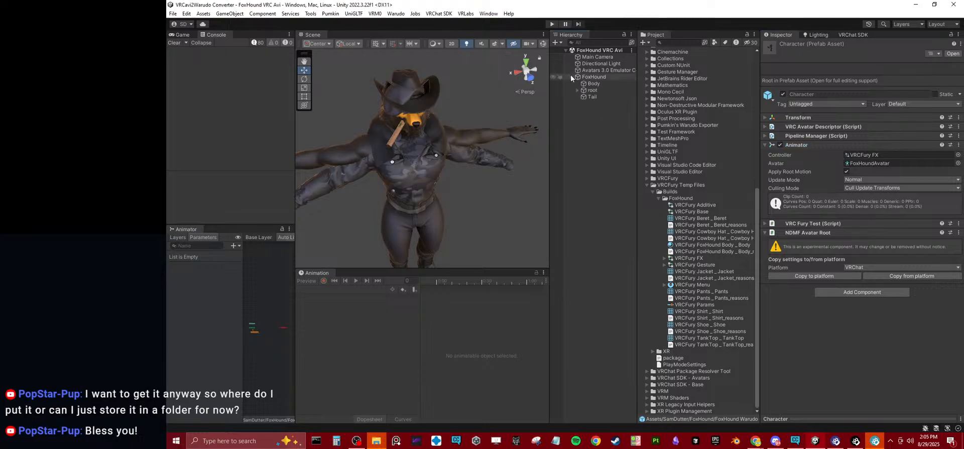
click(594, 103)
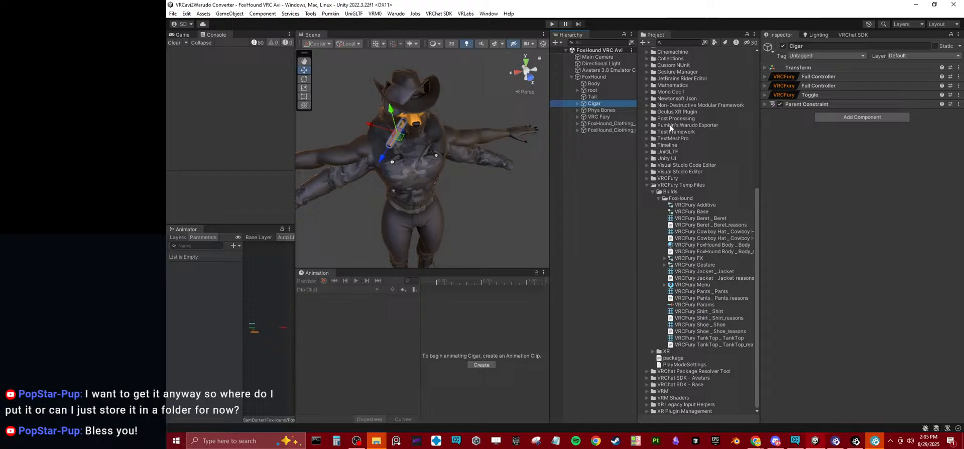
click(822, 104)
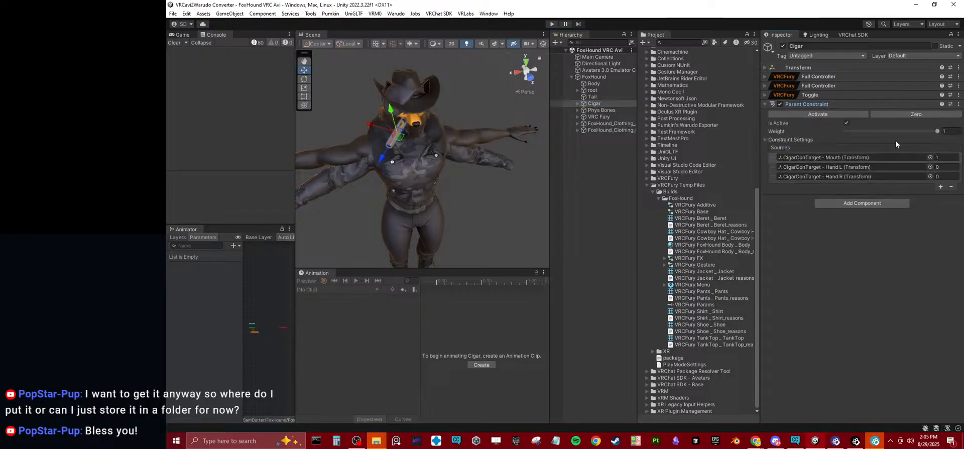
drag(902, 131, 943, 132)
click(944, 158)
text(0)
key(Tab)
text(1)
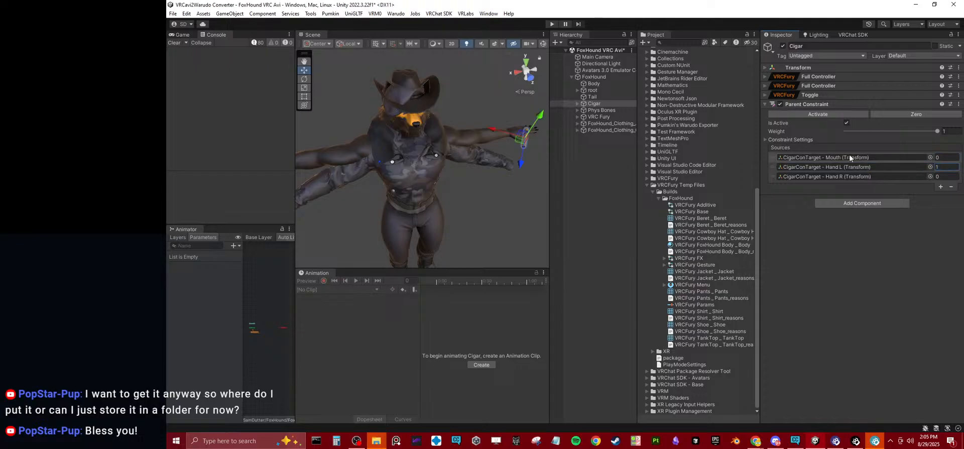
Step: Zero the offsets of the Cigar's Parent Constraint and inspect the cigar's placement at the left hand
click(792, 139)
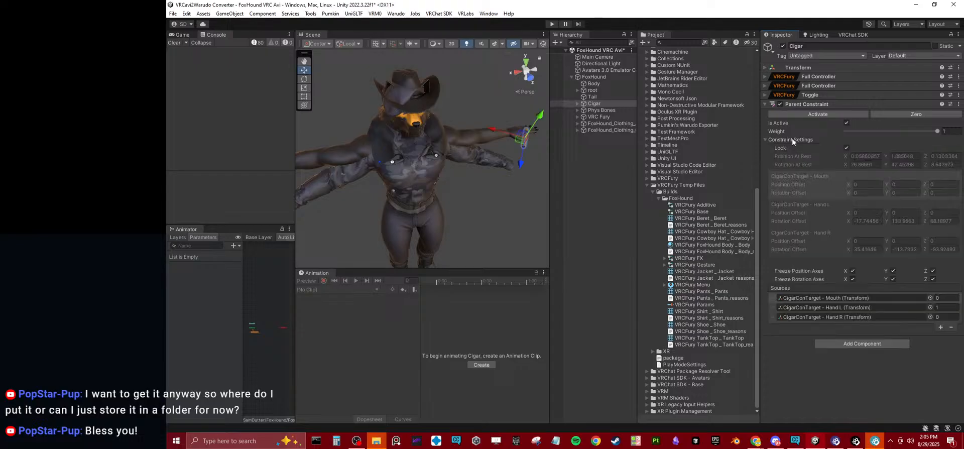
click(910, 114)
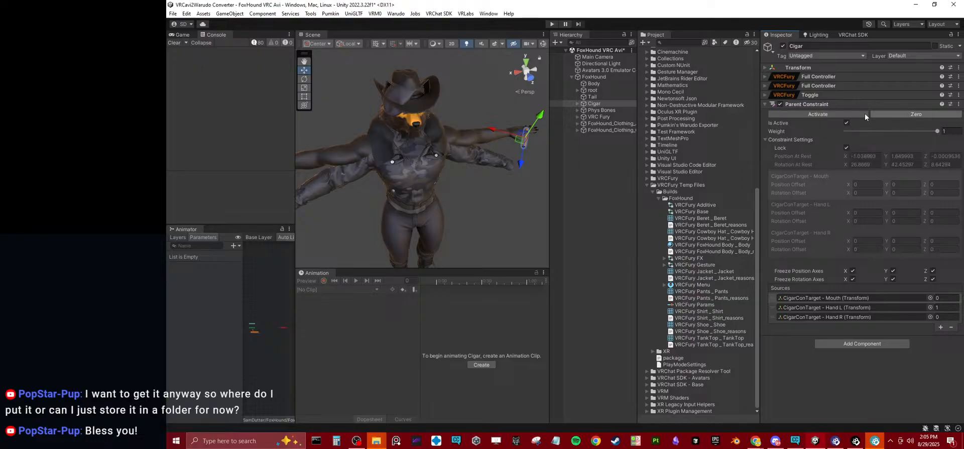
click(765, 139)
alt+drag(507, 162, 387, 152)
key(f)
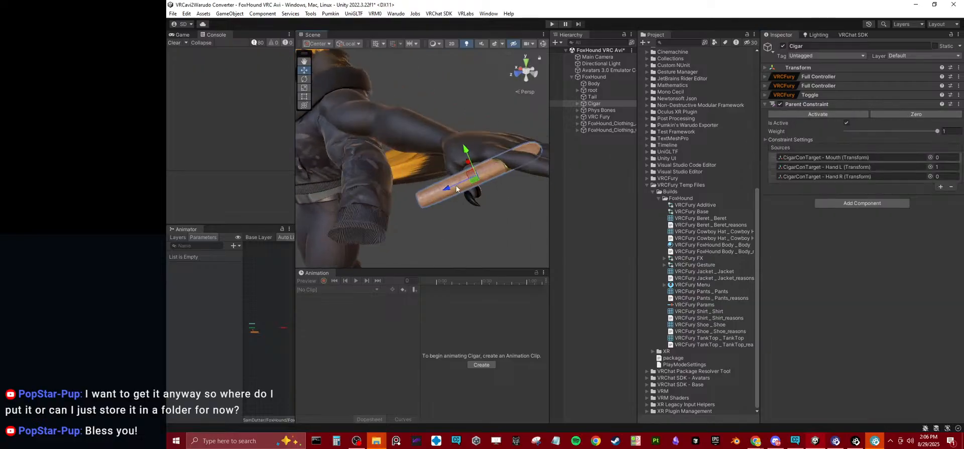
alt+drag(456, 186, 491, 122)
scroll(451, 160, down, 10)
middle_drag(411, 139, 483, 149)
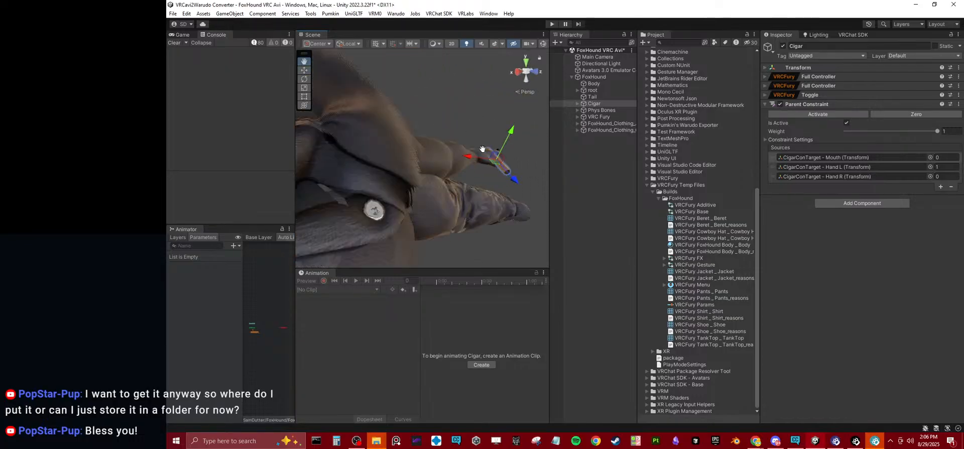
scroll(483, 149, down, 4)
alt+drag(482, 149, 442, 183)
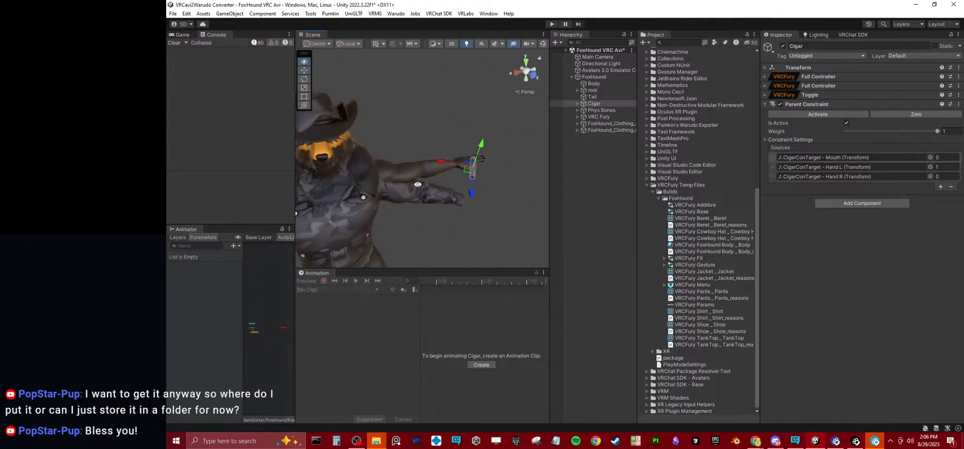
Step: Set the Cigar constraint's Mouth weight to 1 and Hand L weight to 0, and check the cigar at the mouth
click(955, 158)
text(1)
key(Tab)
text(0)
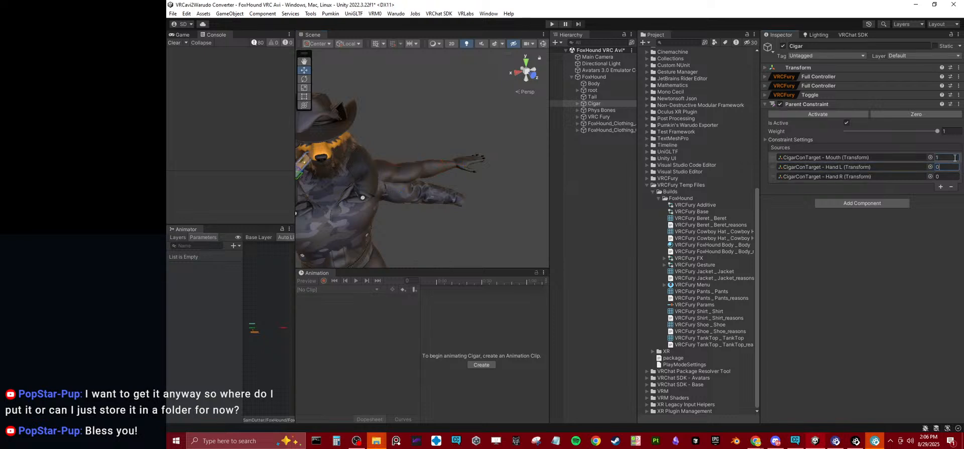
scroll(427, 144, down, 3)
middle_drag(360, 159, 424, 147)
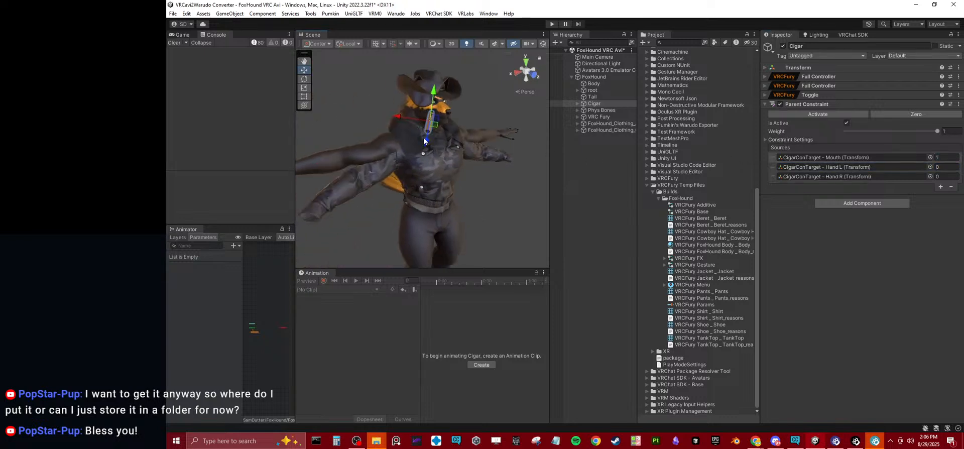
alt+drag(424, 147, 442, 149)
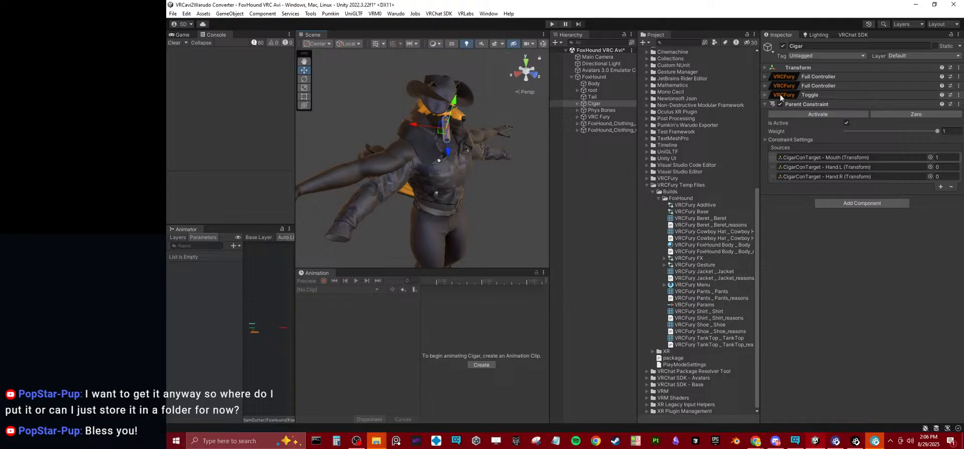
Step: Expand both Full Controller components on the Cigar and apply Auto-Fix to add a path rewrite rule to the Cigar - Renamed Paths controller
click(806, 84)
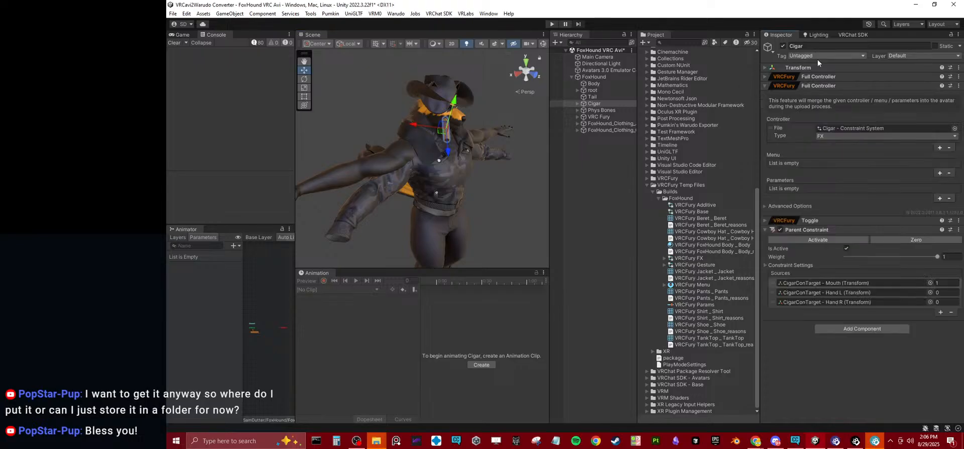
click(825, 76)
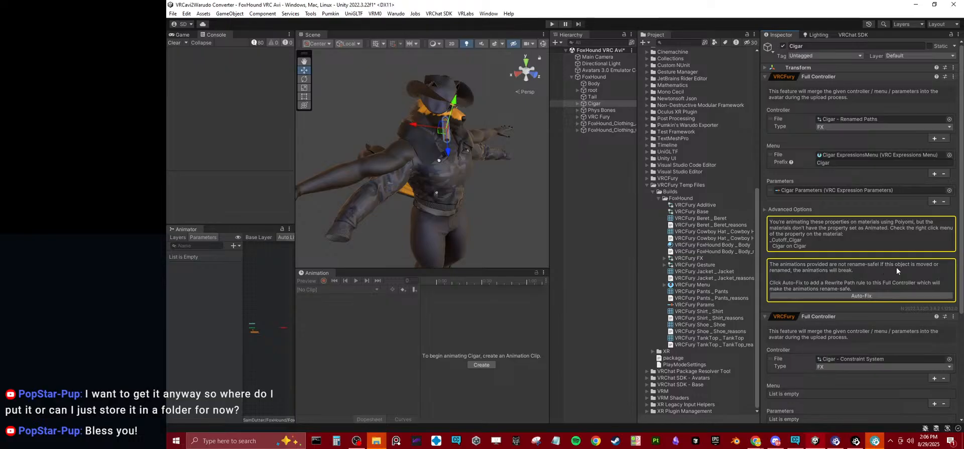
click(893, 296)
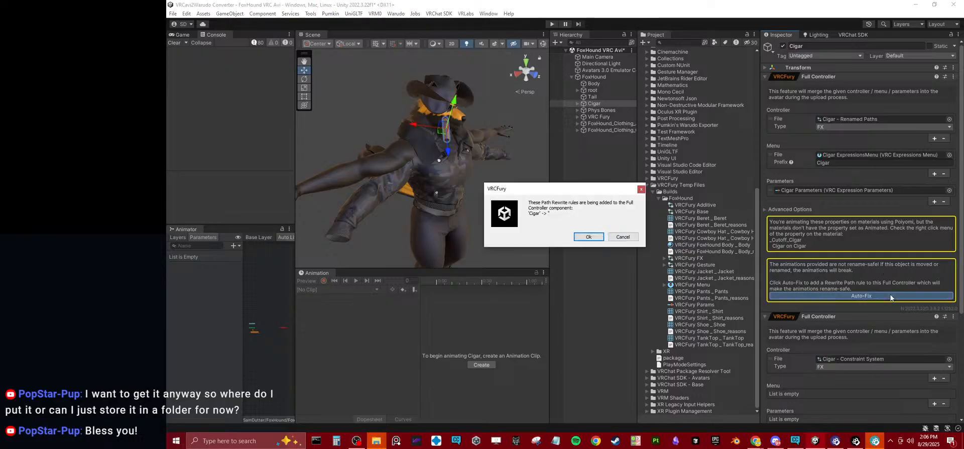
click(589, 237)
Step: Remove the second path rewrite rule, with the prefix Cigar, from the first Full Controller's advanced options
click(788, 207)
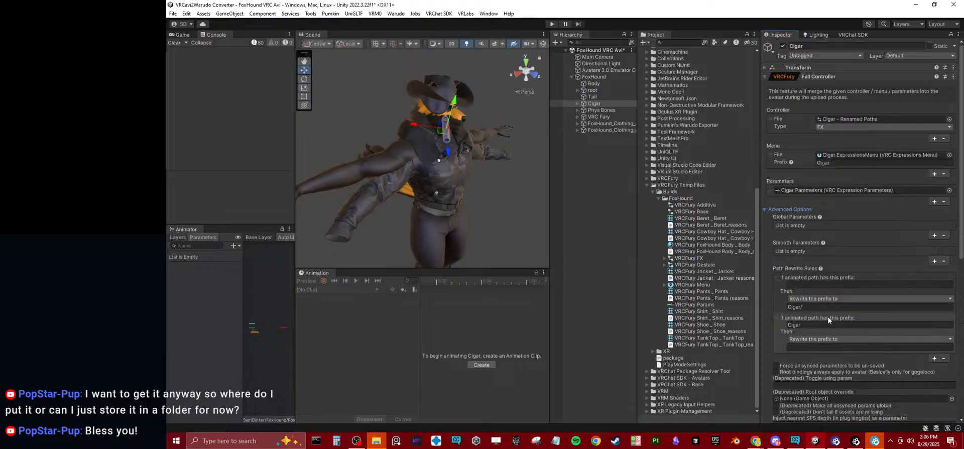
right_click(855, 316)
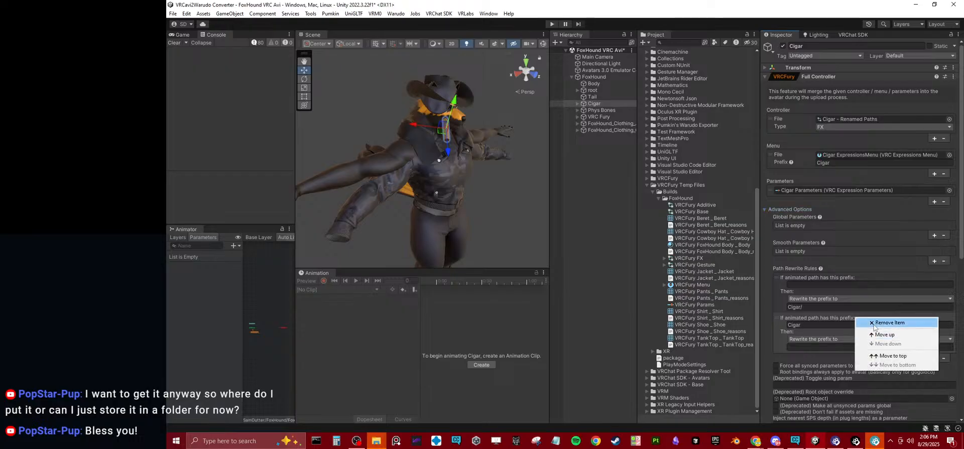
click(874, 333)
Step: Find the Cigar's animation clips in SD_Props and inspect the keyed properties of Cigar Constraints - 0 - Mouth
scroll(800, 344, down, 4)
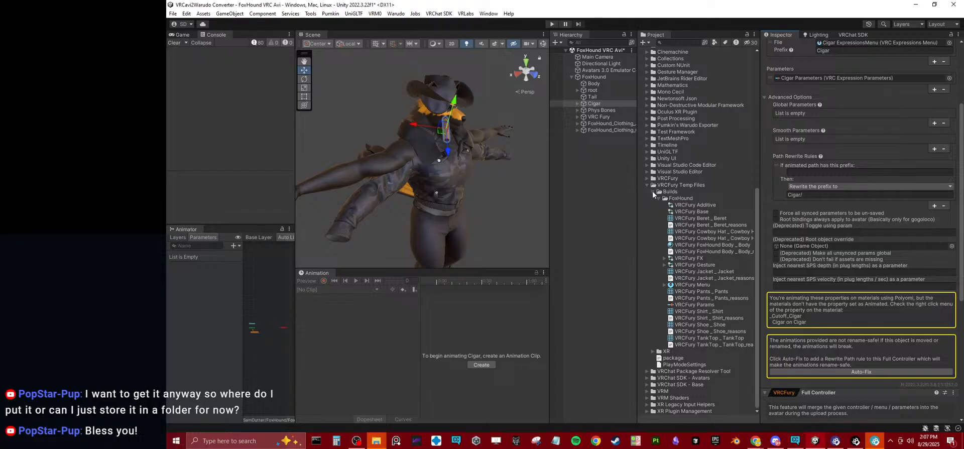
scroll(678, 167, up, 8)
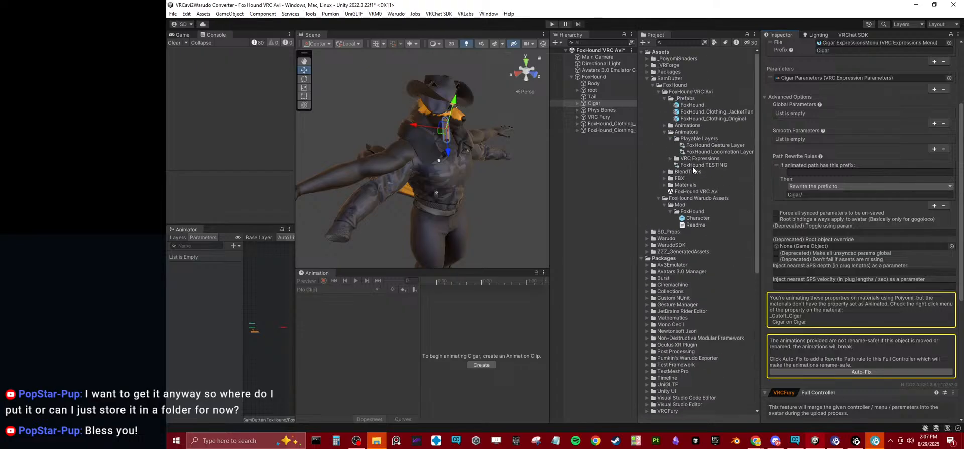
click(675, 126)
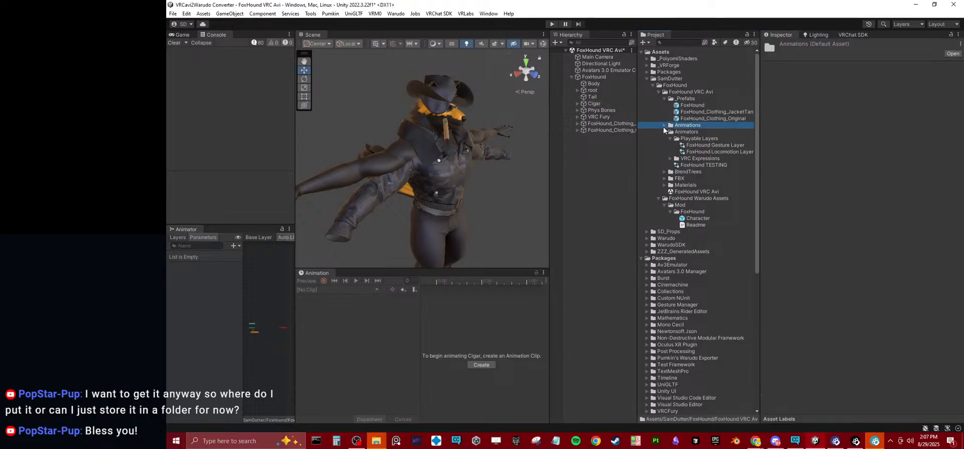
click(647, 78)
click(647, 85)
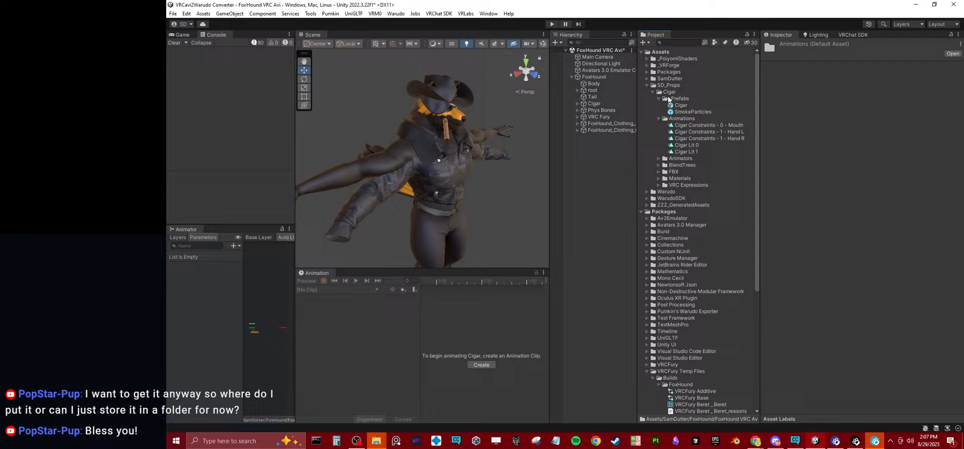
click(675, 126)
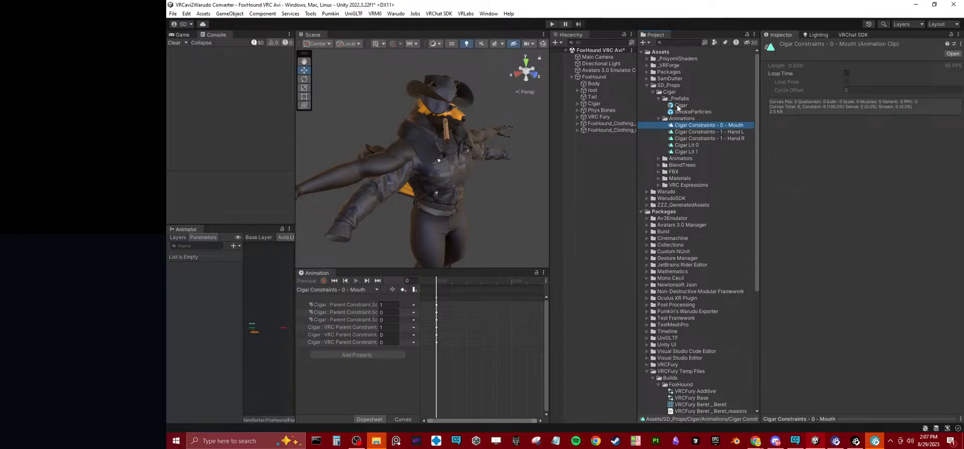
Step: Remove the remaining path rewrite rule with the Cigar/ prefix from the Cigar's first Full Controller and save the scene
click(595, 103)
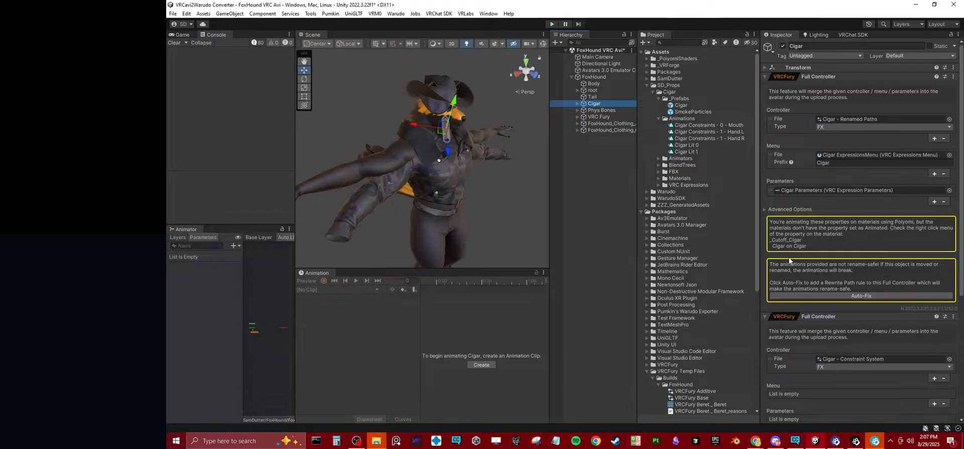
click(784, 209)
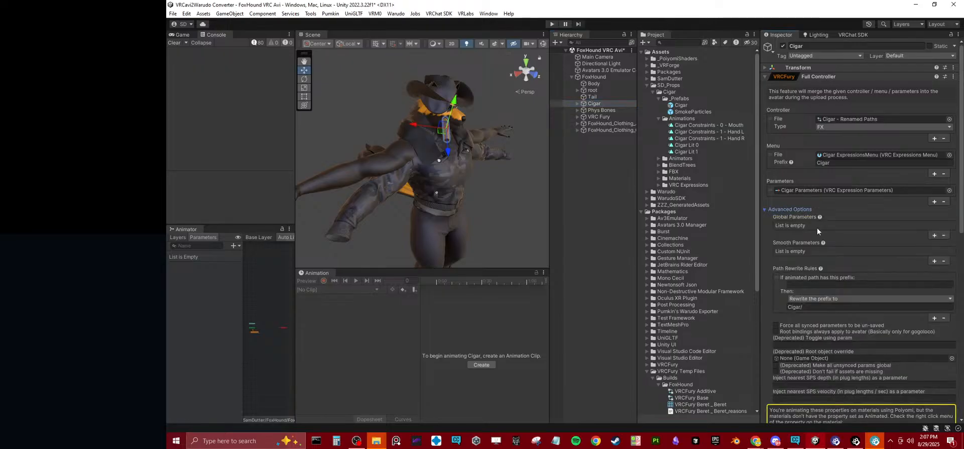
right_click(851, 276)
click(883, 286)
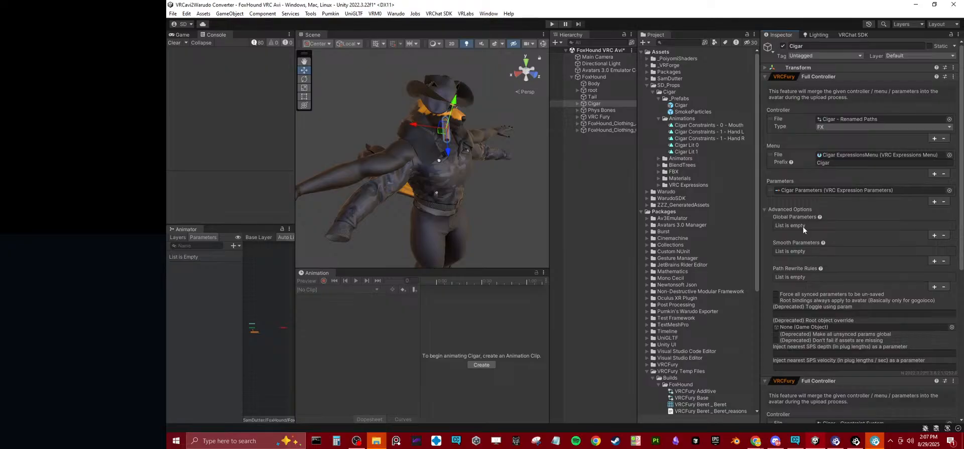
click(765, 209)
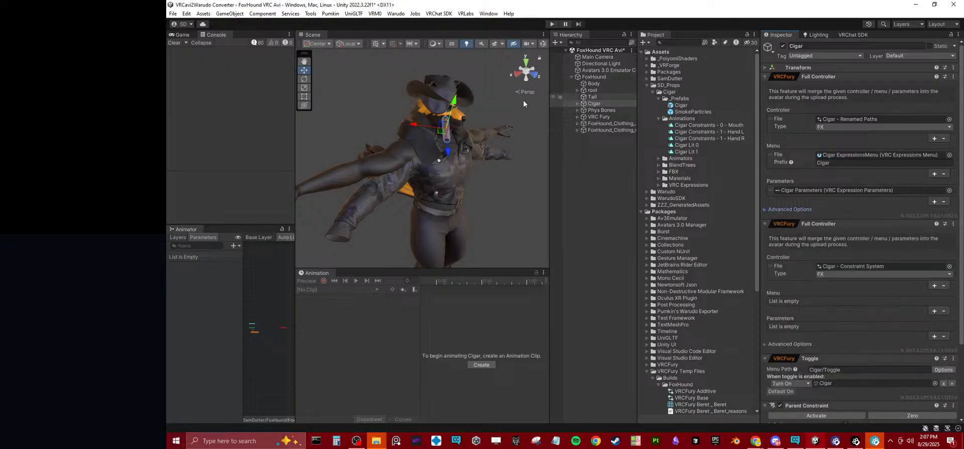
key(ctrl+s)
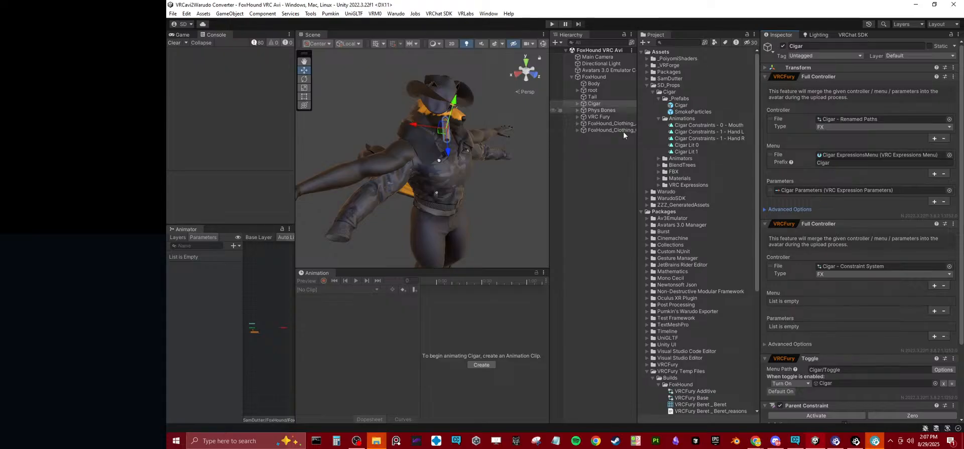
Step: Collapse the Cigar's components, run the scene in Play mode to process the avatar, and stop it
click(817, 224)
click(824, 233)
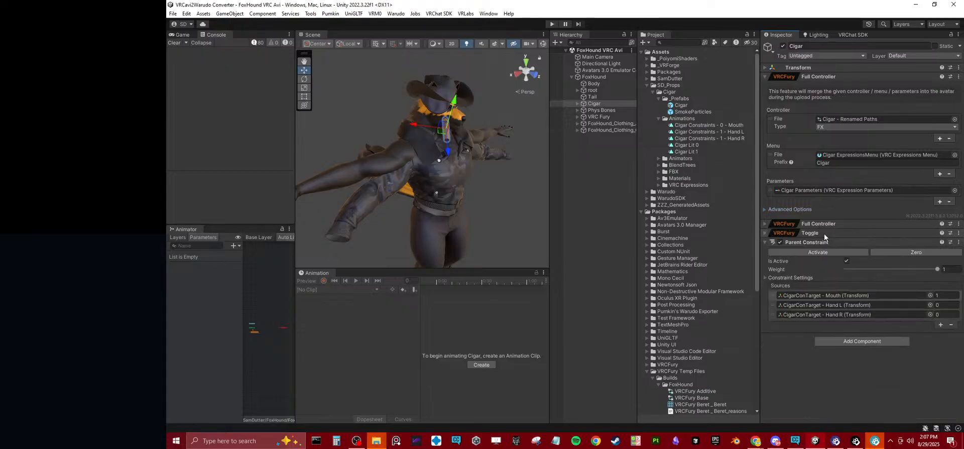
click(820, 241)
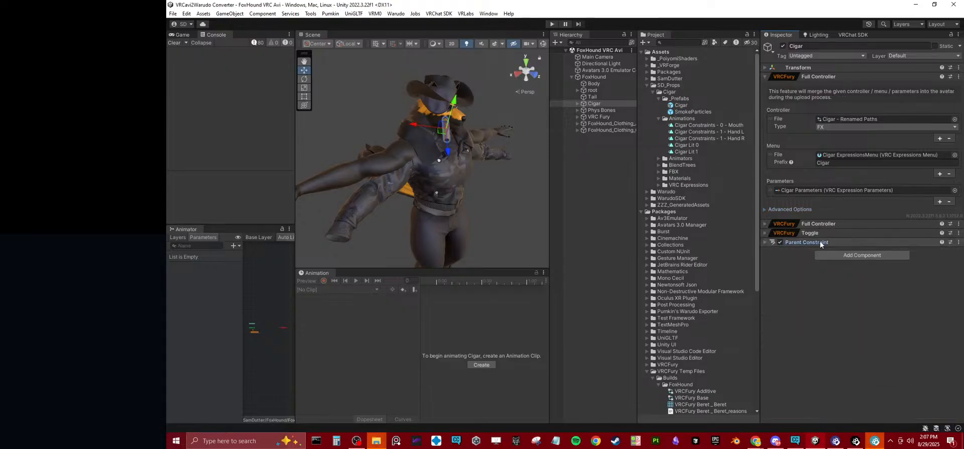
click(817, 76)
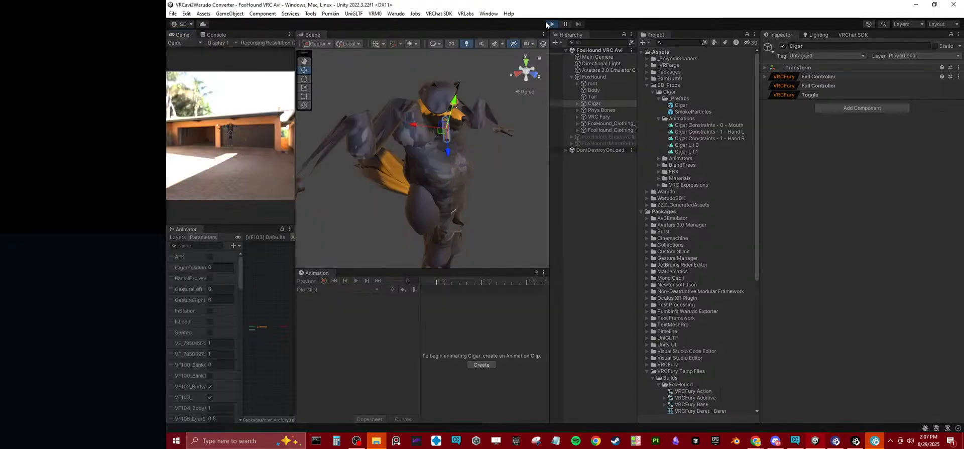
click(552, 24)
Step: Select the FoxHound avatar and build its Warudo mod
click(597, 76)
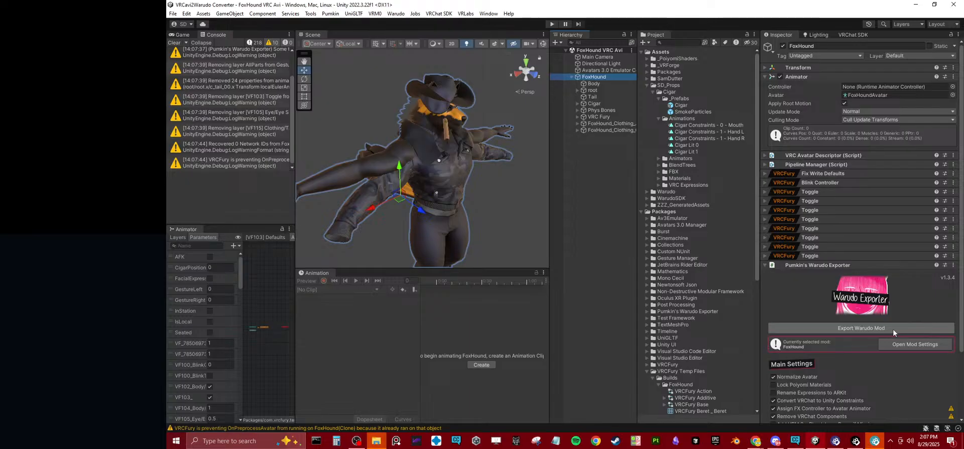
click(396, 14)
click(412, 61)
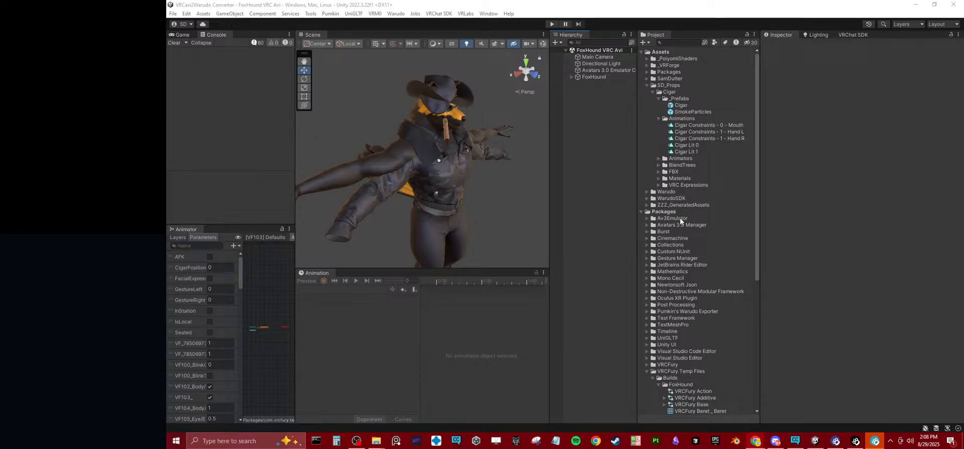
Step: Add the Character prefab from the FoxHound Warudo Assets mod folder to the scene for inspection
scroll(680, 218, down, 3)
scroll(679, 216, up, 3)
click(647, 79)
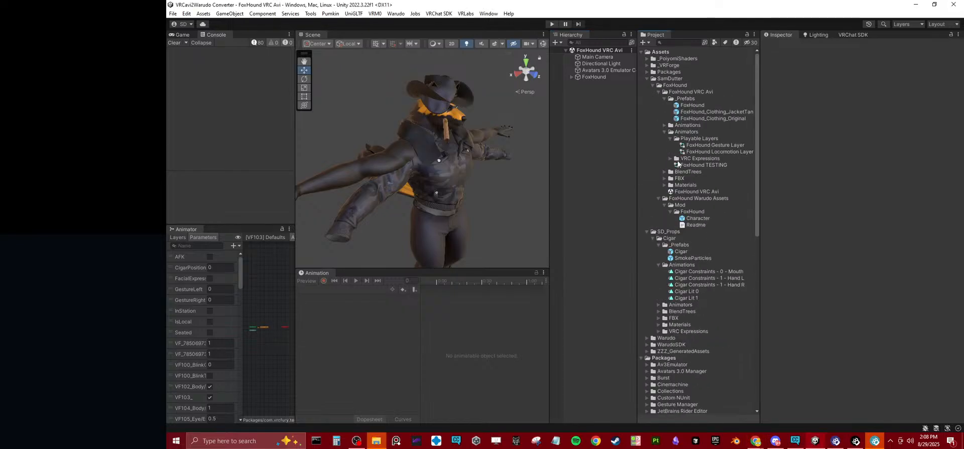
click(695, 218)
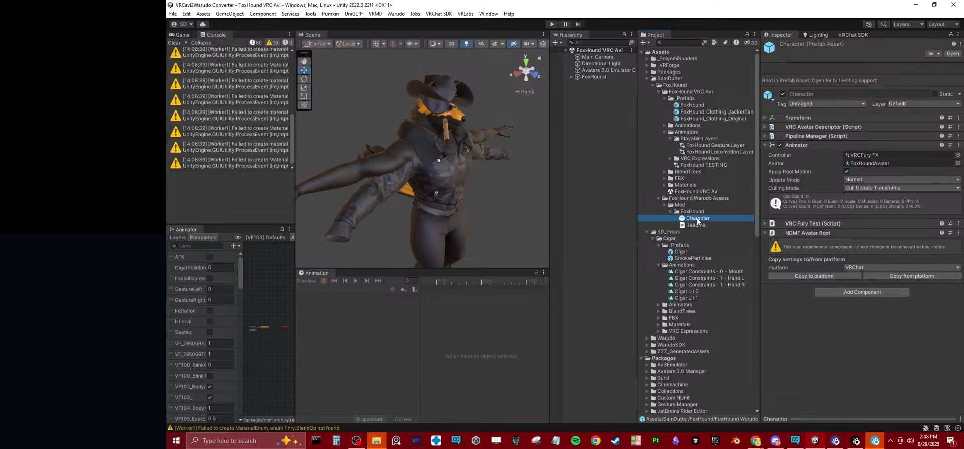
drag(698, 221, 603, 202)
Step: Expand the Character instance and inspect the sources of its Cigar's VRC Parent Constraint
click(584, 77)
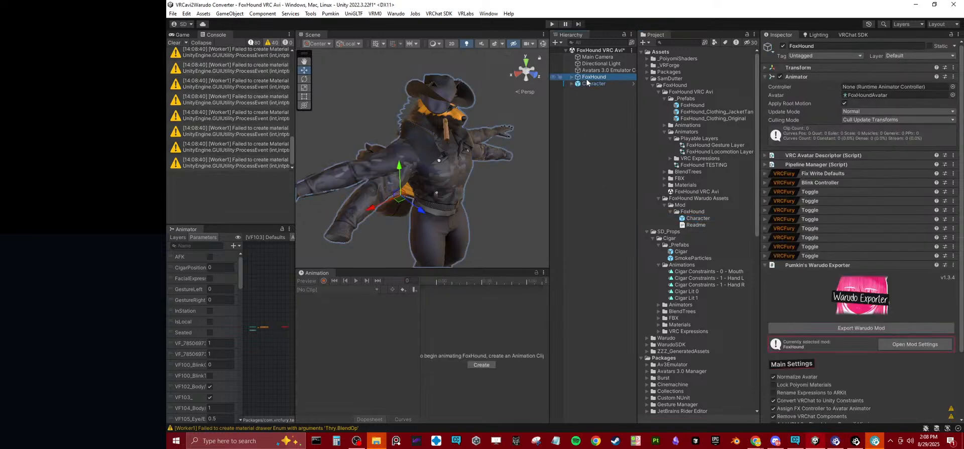
click(586, 83)
click(571, 84)
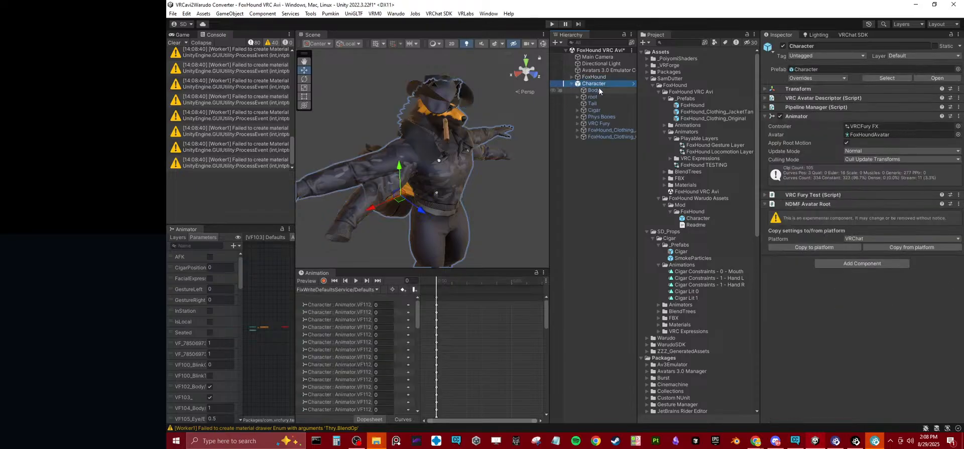
click(593, 110)
click(824, 77)
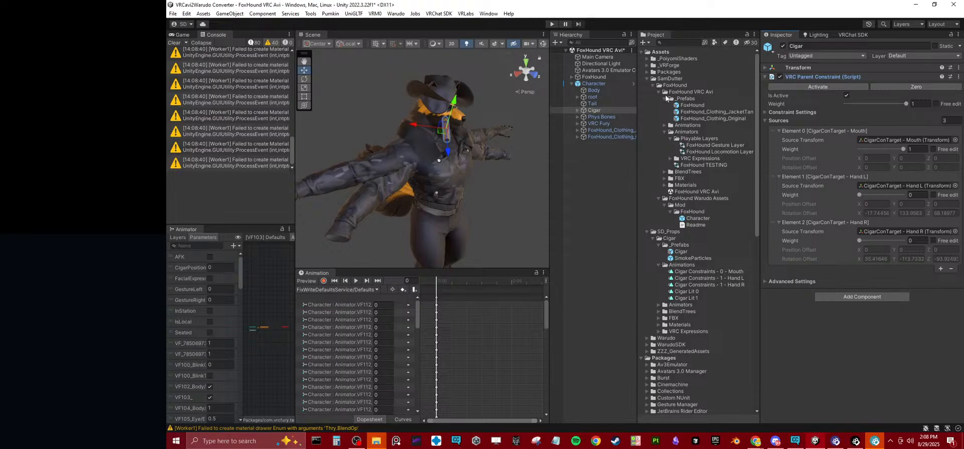
Step: Delete the Character instance from the scene, select FoxHound and save the scene
click(603, 84)
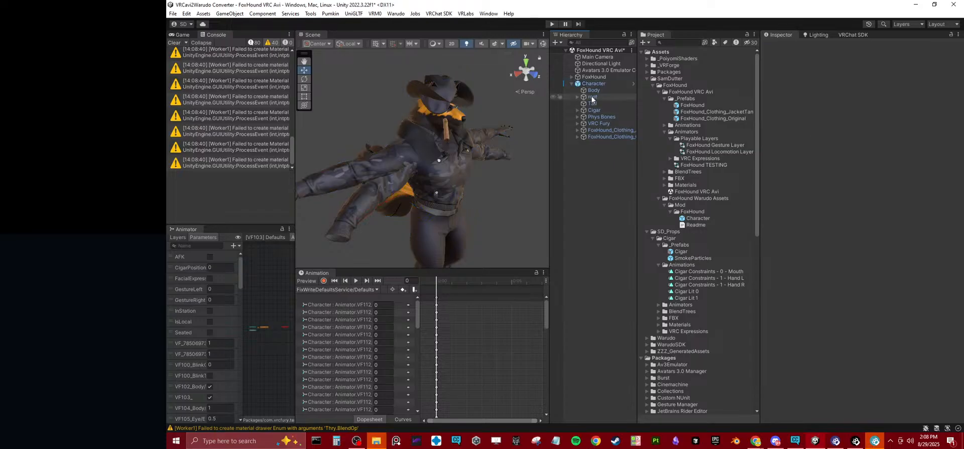
key(Delete)
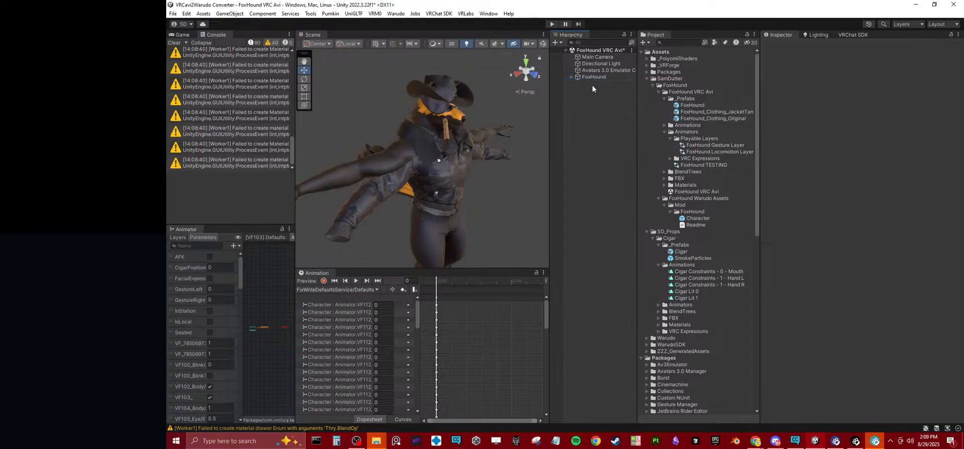
click(593, 77)
key(ctrl+s)
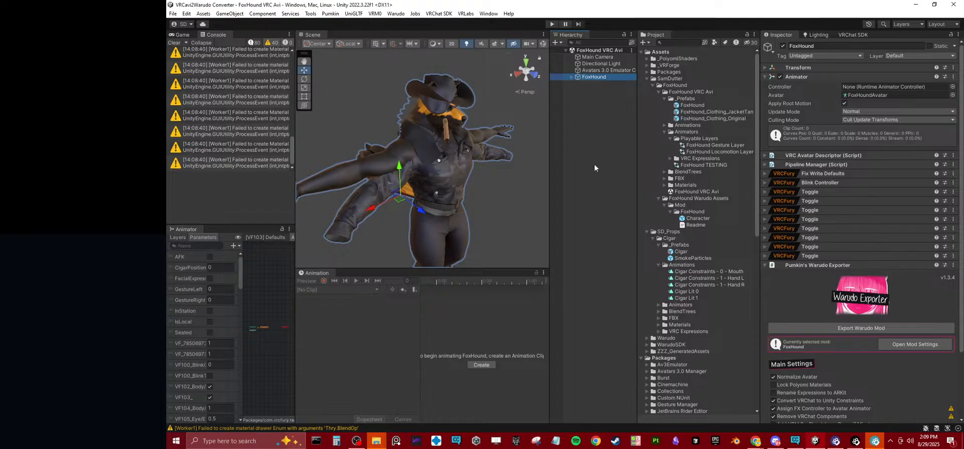
Step: Run the avatar in Play mode, stop it, and locate the generated VRCFury FX controller in the FoxHound builds folder
click(552, 23)
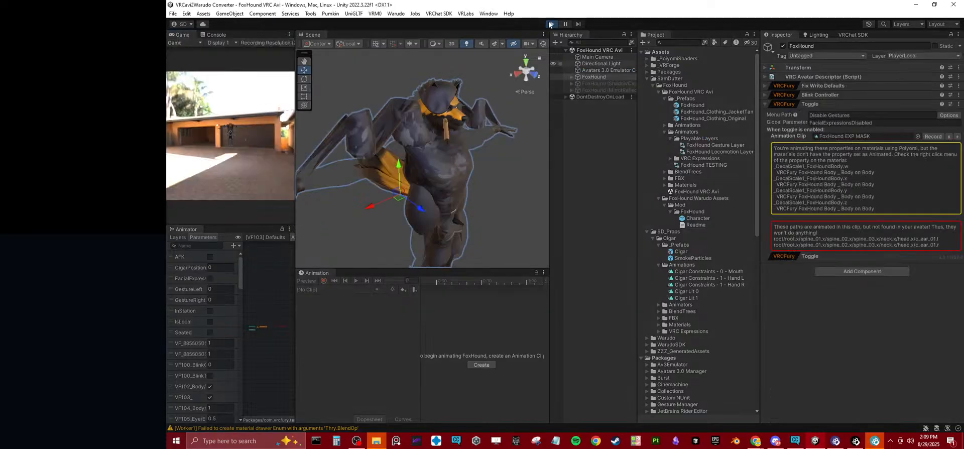
click(551, 24)
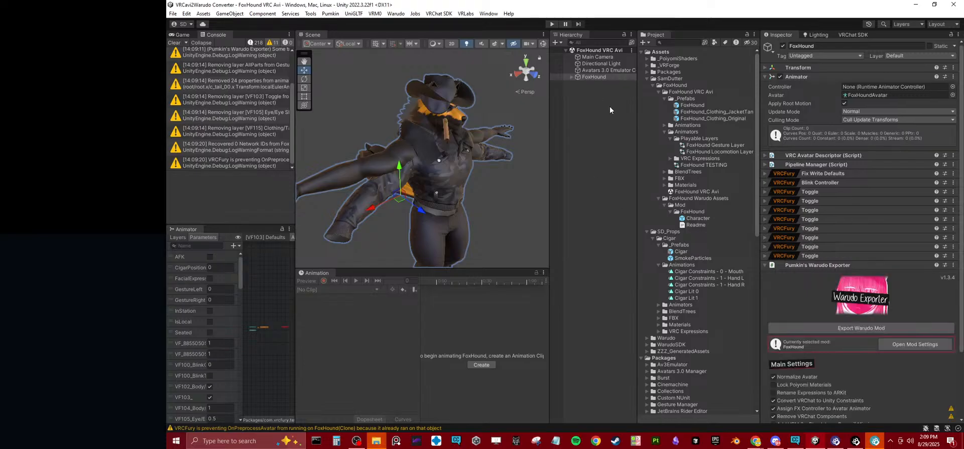
scroll(682, 256, down, 15)
click(688, 249)
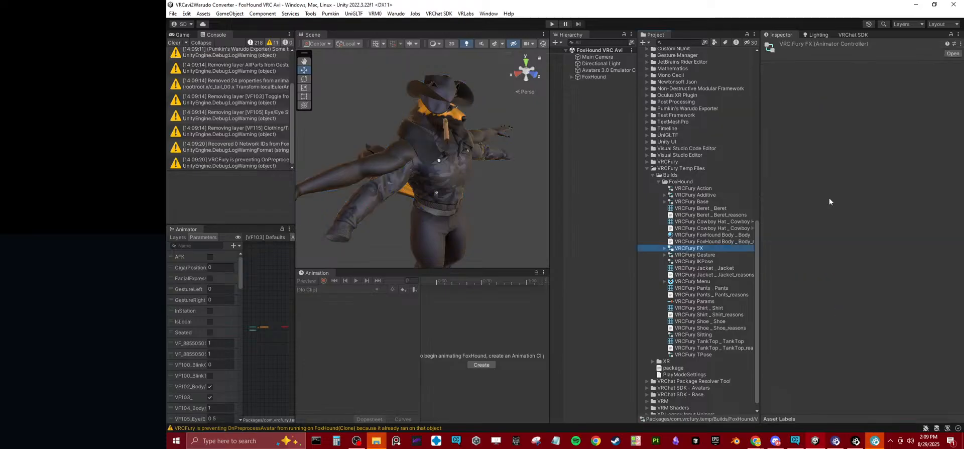
Step: Assign VRCFury FX as the Character prefab's Animator controller with the Inspector locked on the prefab, and rebuild the Warudo mod
scroll(694, 199, up, 12)
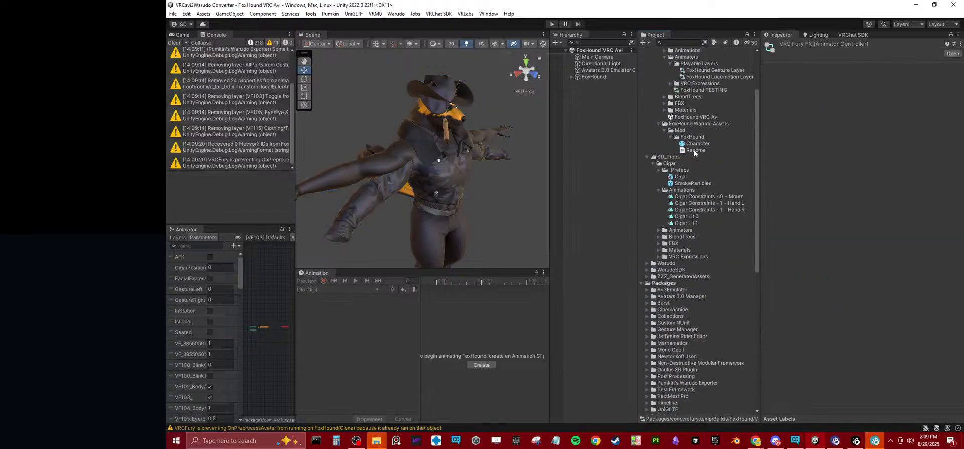
click(697, 144)
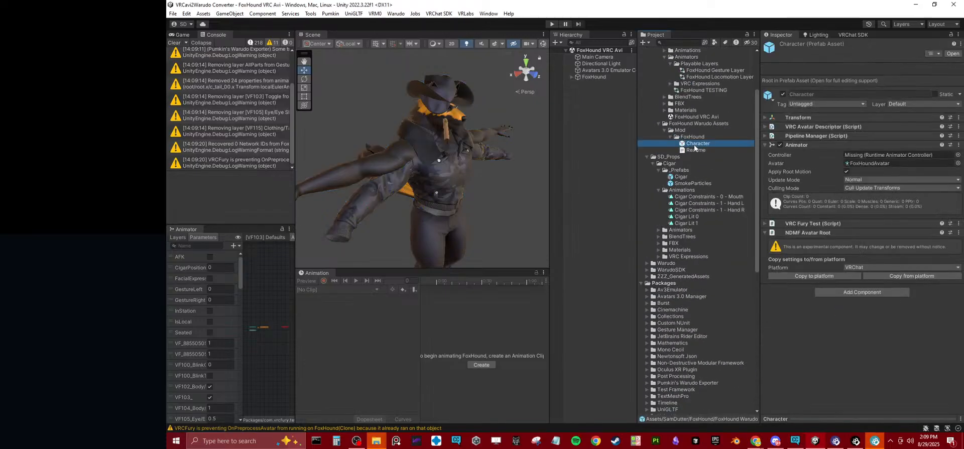
click(951, 34)
scroll(655, 330, down, 15)
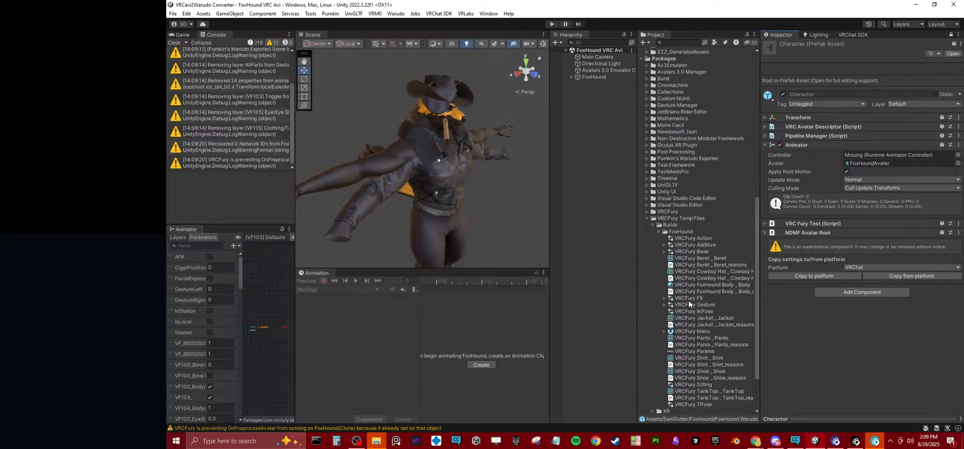
drag(689, 298, 874, 155)
click(396, 13)
click(419, 66)
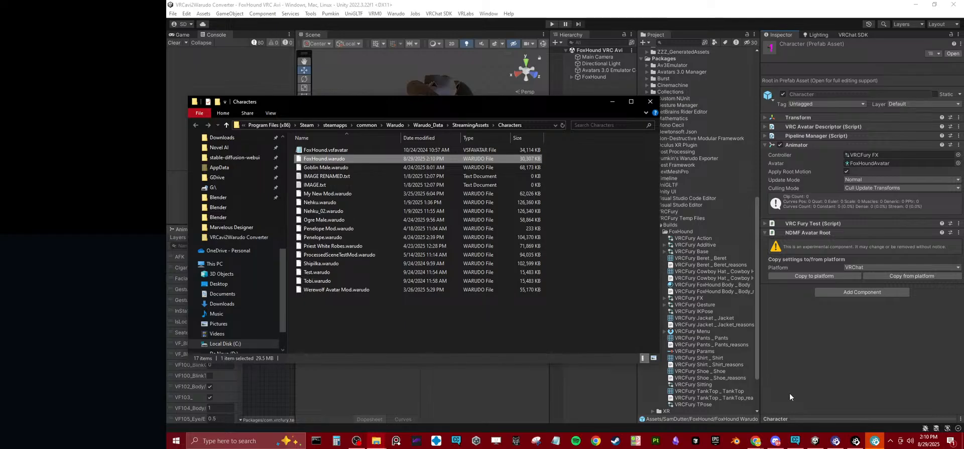
Step: Switch to Warudo to check the rebuilt FoxHound character, and return to Unity
click(835, 440)
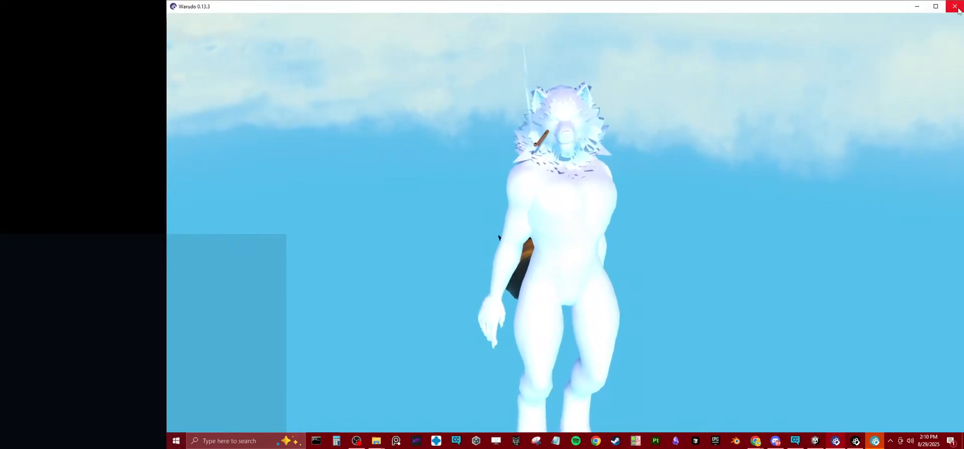
click(816, 441)
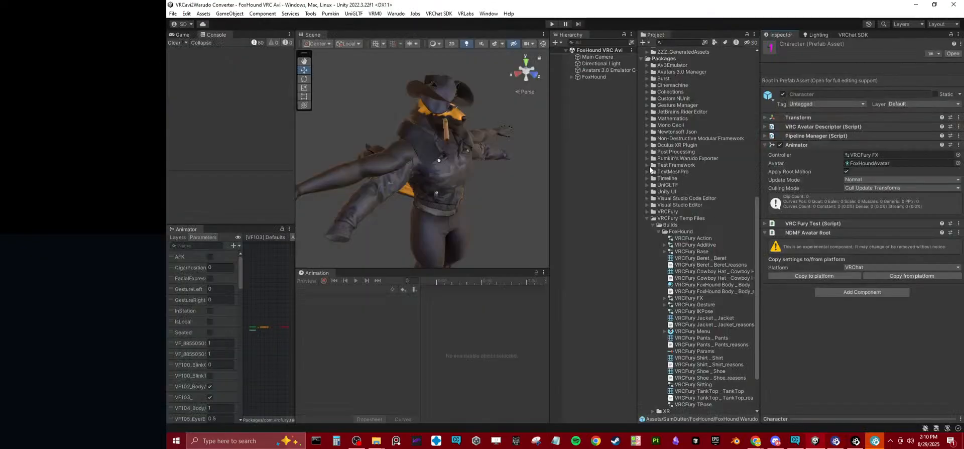
Step: Place the Character prefab in the scene and move it aside for a check, delete the instance and save the scene
click(659, 232)
scroll(658, 136, up, 4)
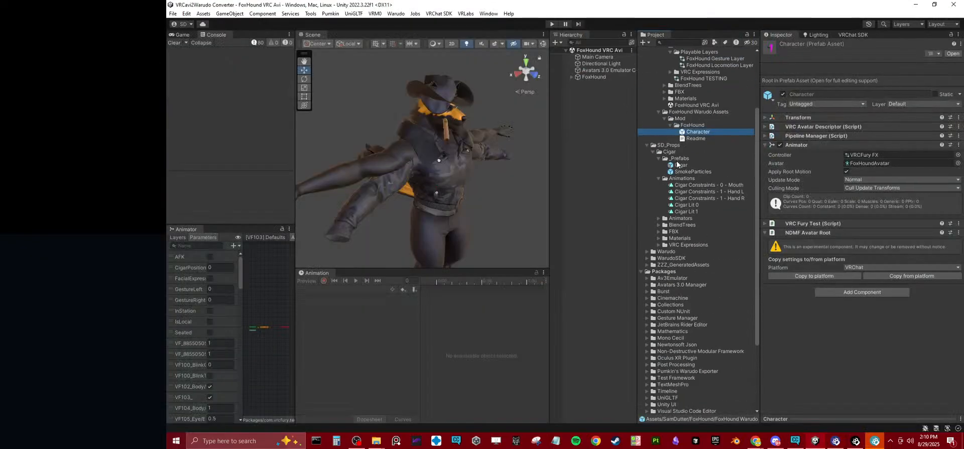
drag(691, 131, 578, 227)
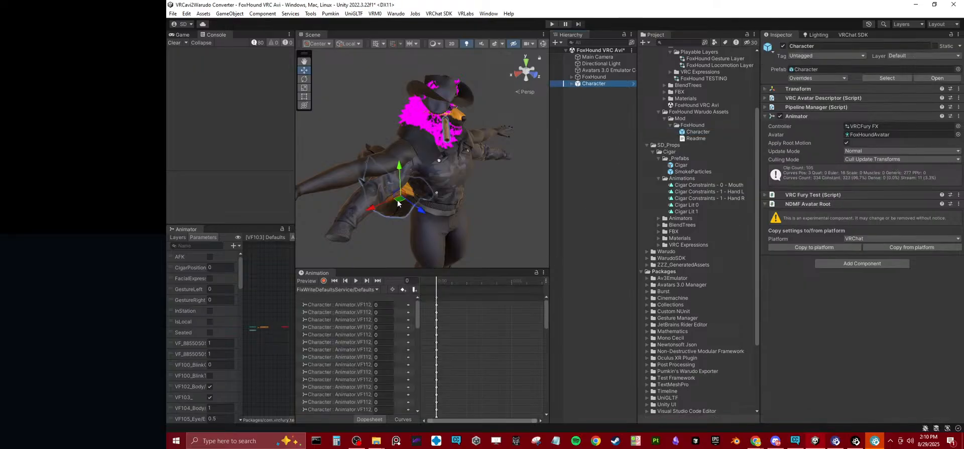
drag(399, 201, 474, 191)
key(Delete)
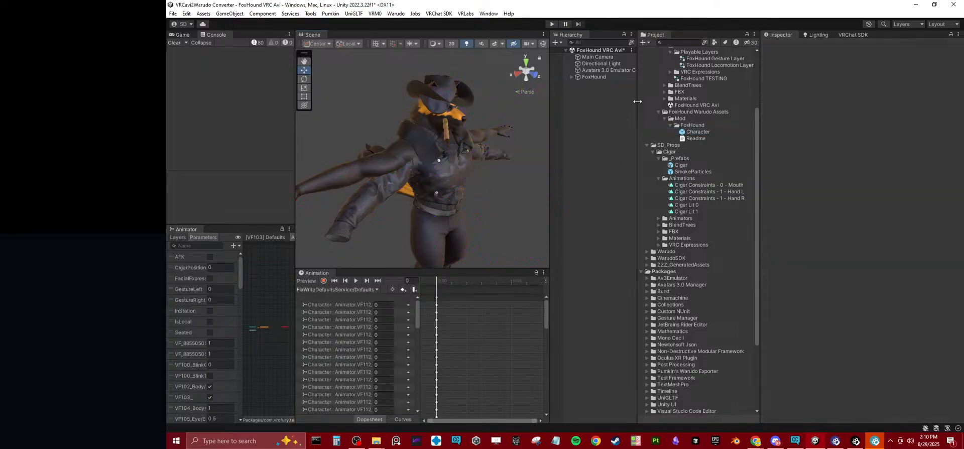
key(ctrl+s)
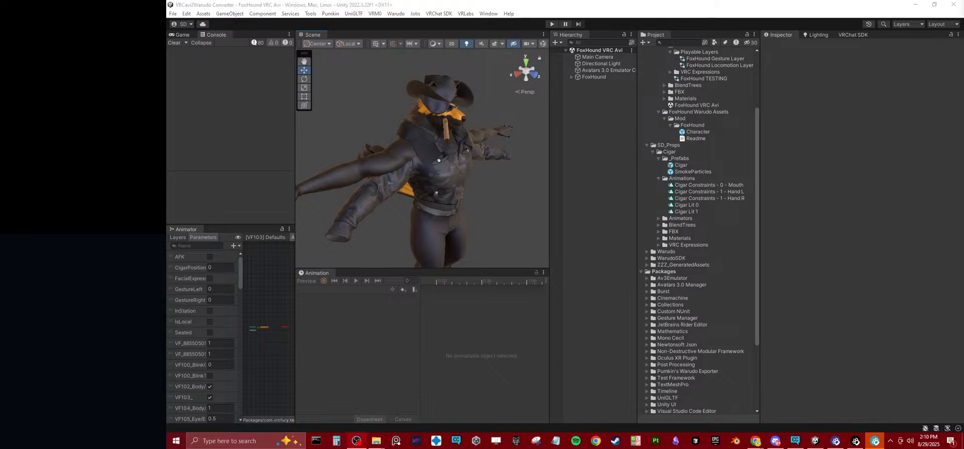
Step: Switch to Warudo and close it, saving the changes to the Testing scene
click(836, 440)
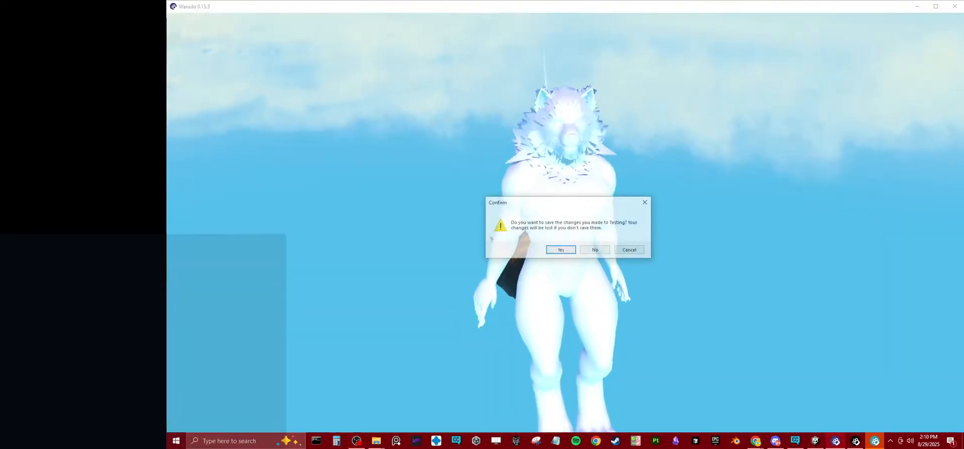
click(561, 250)
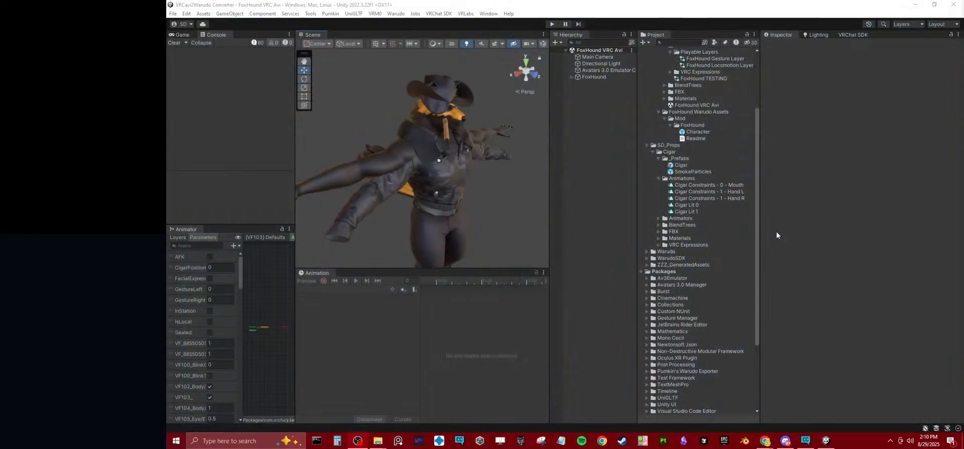